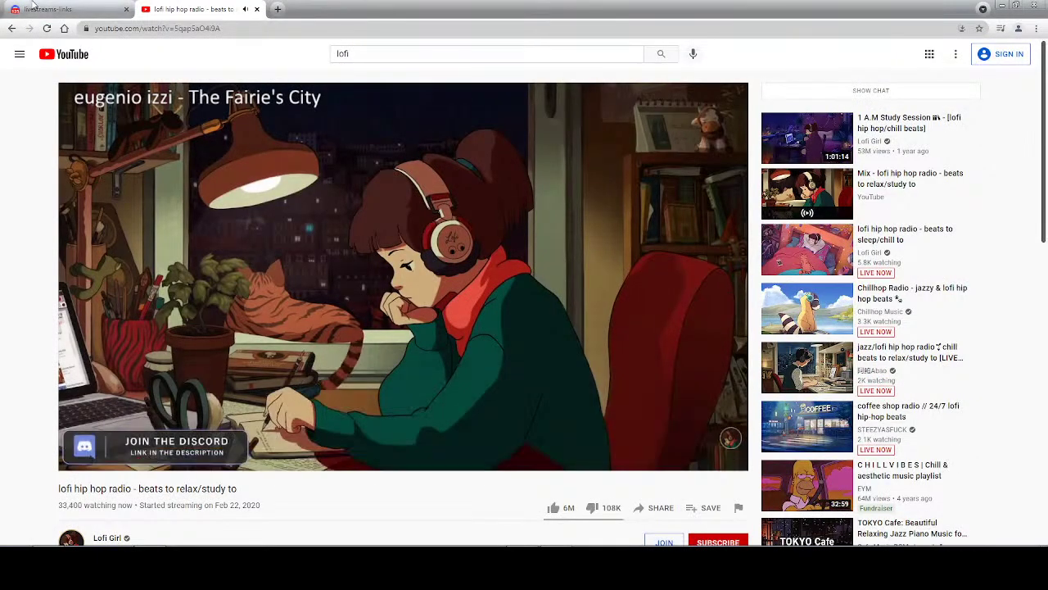
Send "what are you doing man?" in the most recent Discord direct-message conversation
click(52, 9)
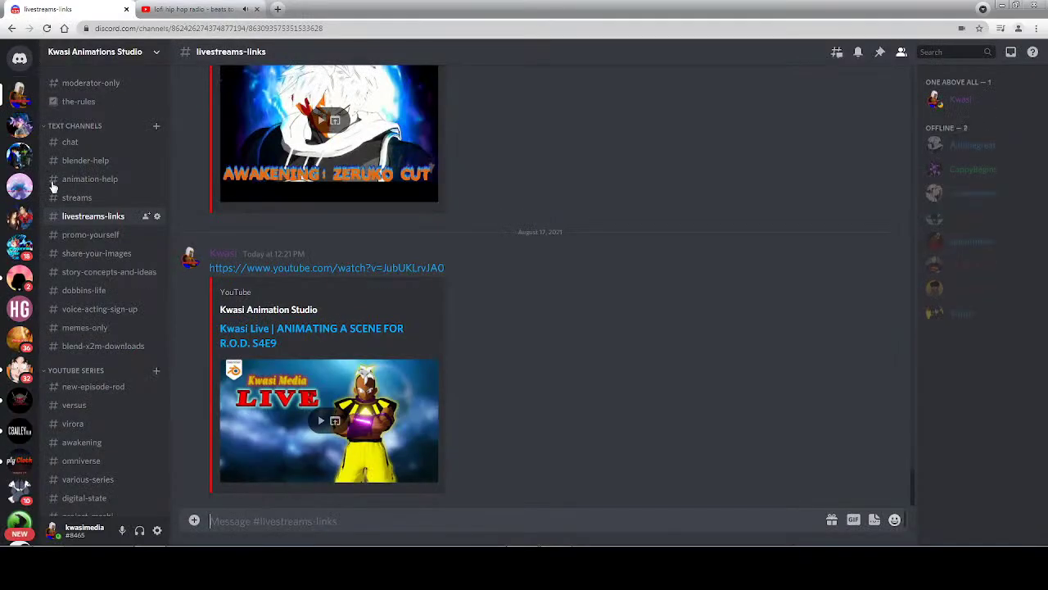
click(20, 58)
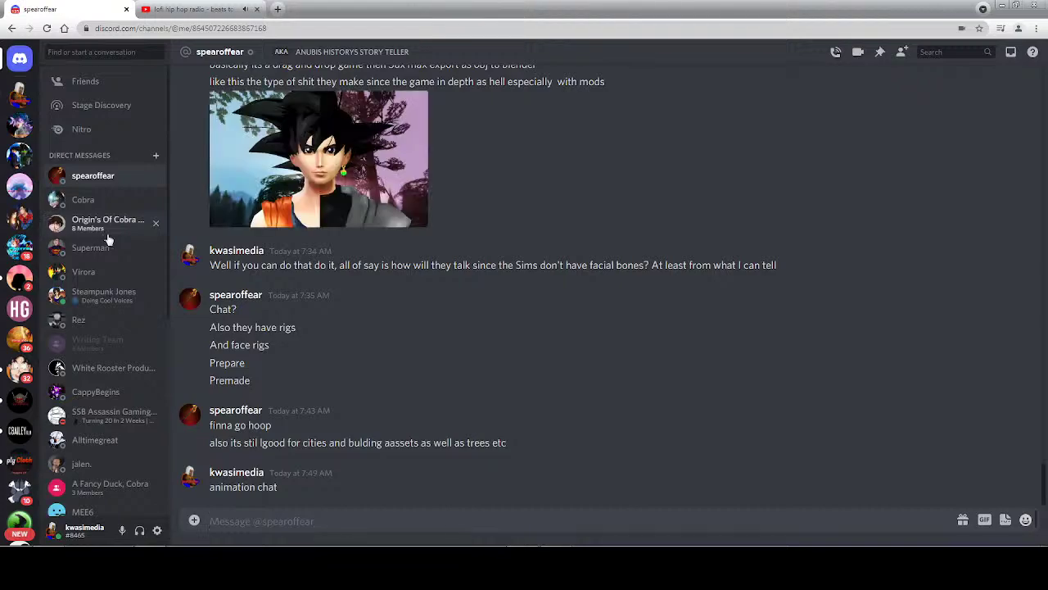
text(what )
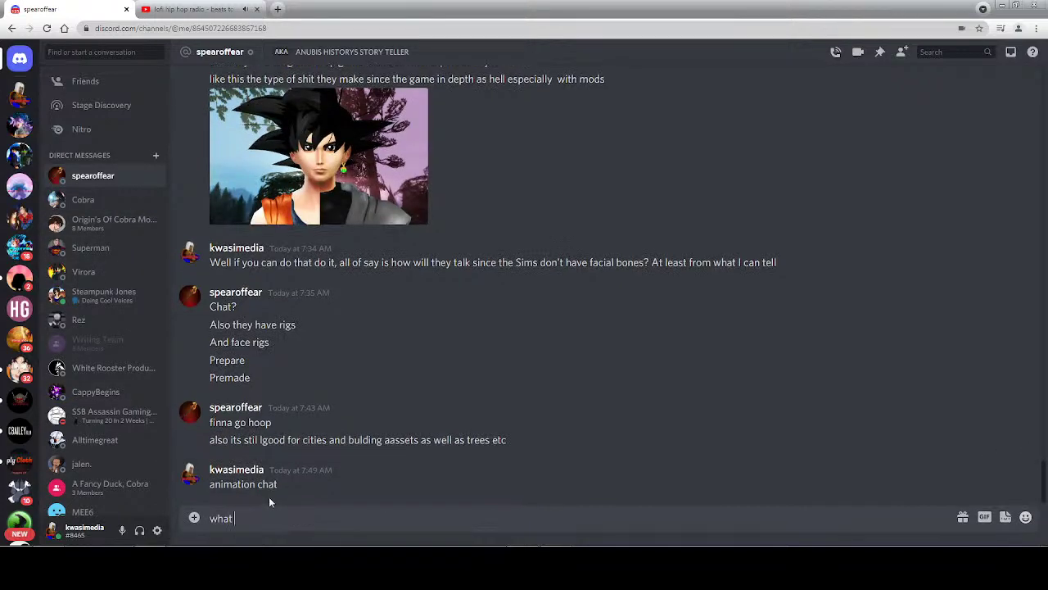
text(are you doing man?)
key(Return)
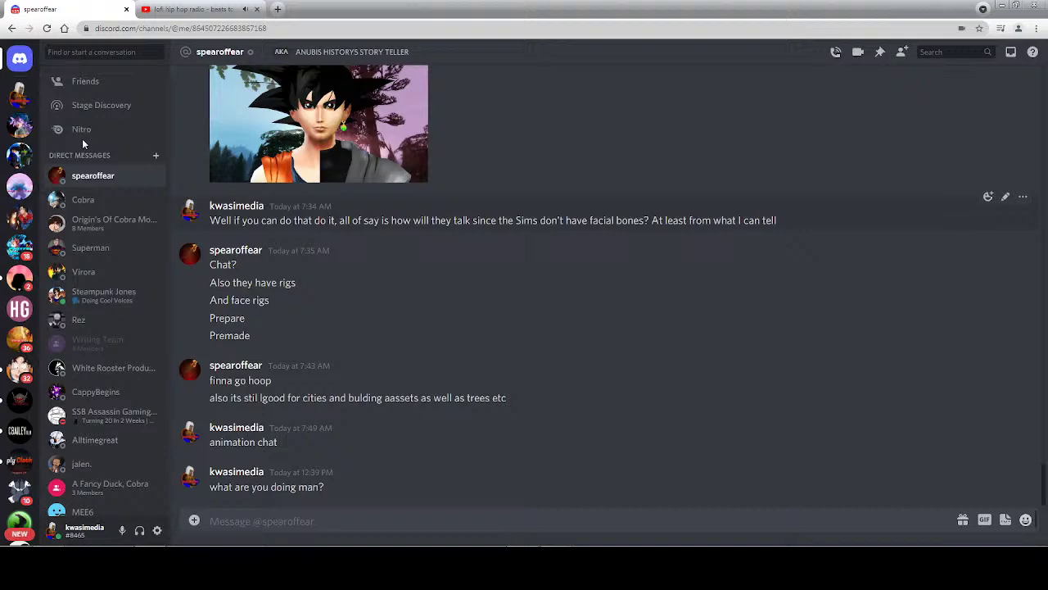
Check the main chat of the Viewtiful Animations / RP server
click(20, 127)
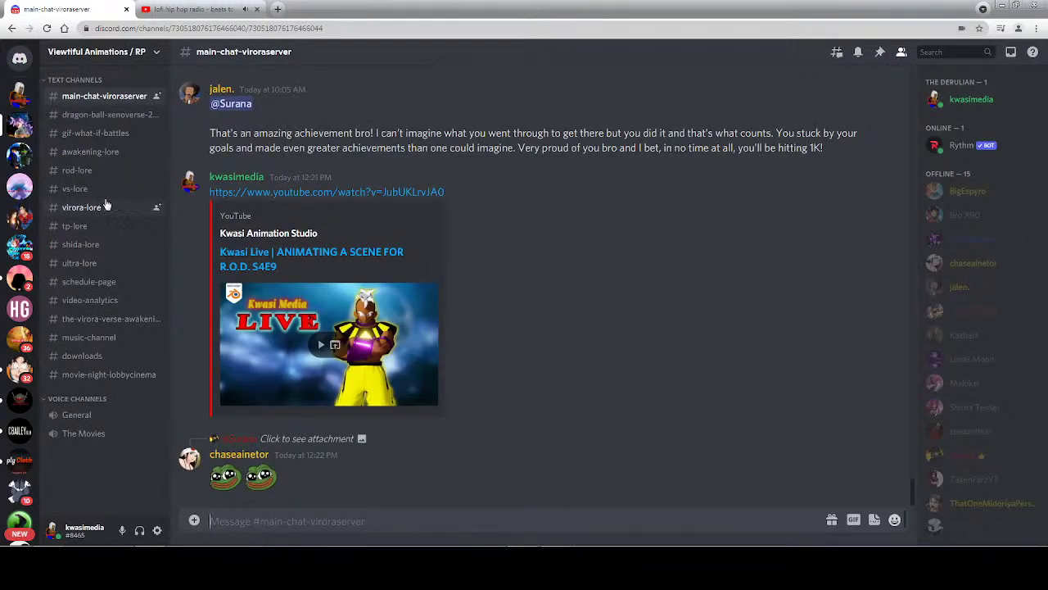
click(188, 9)
click(70, 11)
Switch to Blender, save the scene file and preview the shot from start frame 780
key(alt+Tab)
key(ctrl+s)
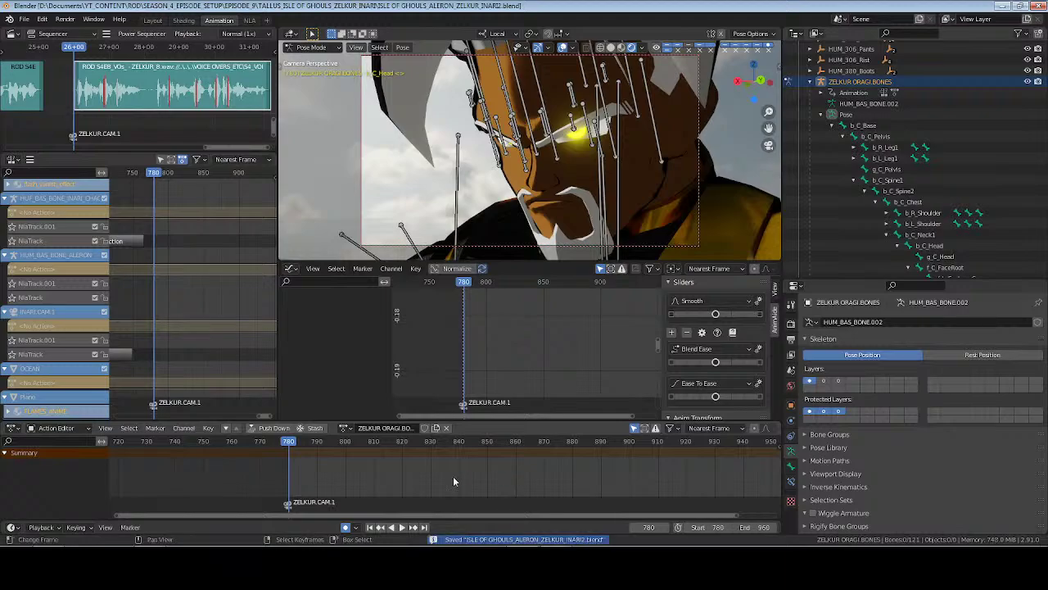
ctrl+scroll(453, 476, left, 3)
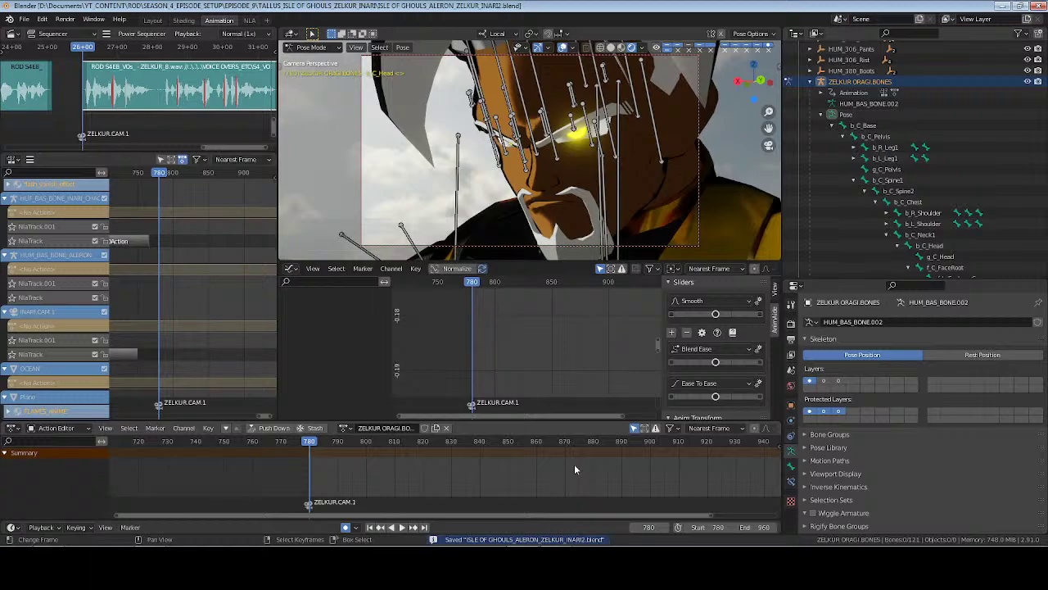
key(space)
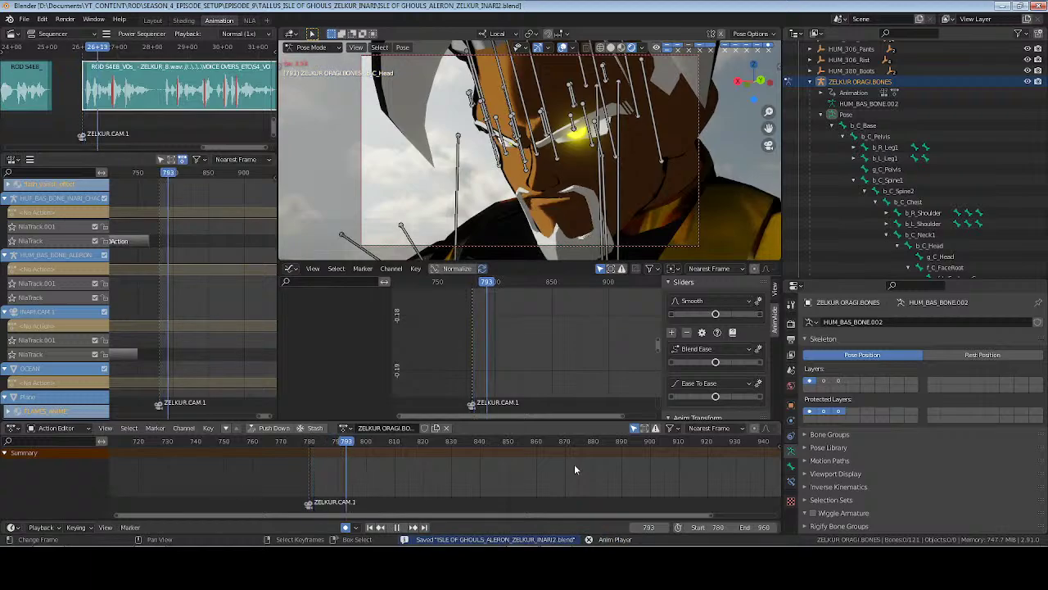
key(space)
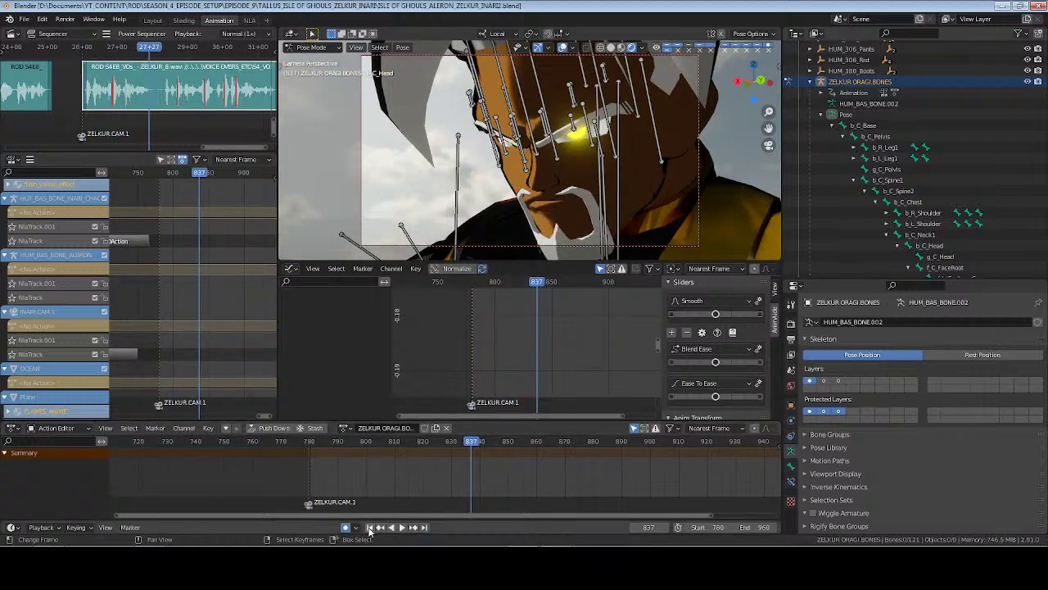
key(shift+Left)
Select the ZELKUR.CAM.1 camera, shift its framing slightly at end frame 960, and return to frame 780
scroll(873, 234, up, 5)
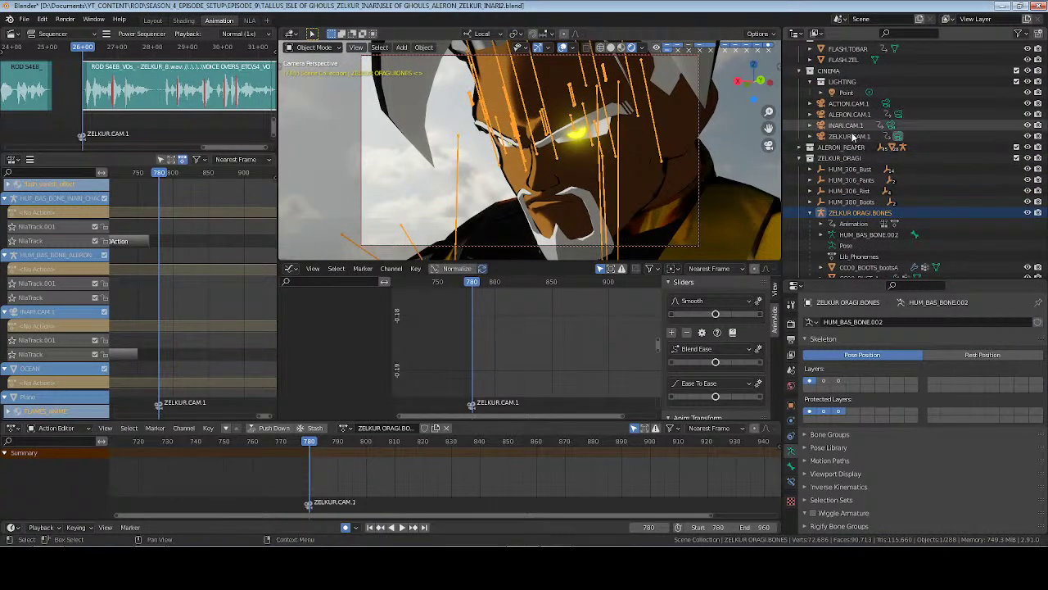
click(850, 127)
click(850, 136)
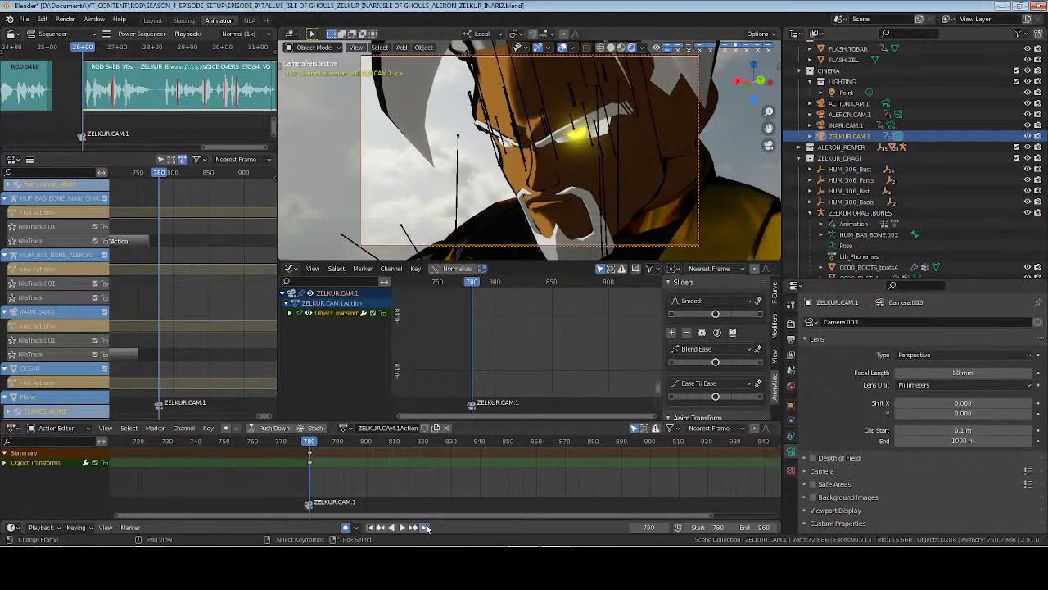
click(424, 527)
middle_drag(576, 460, 533, 460)
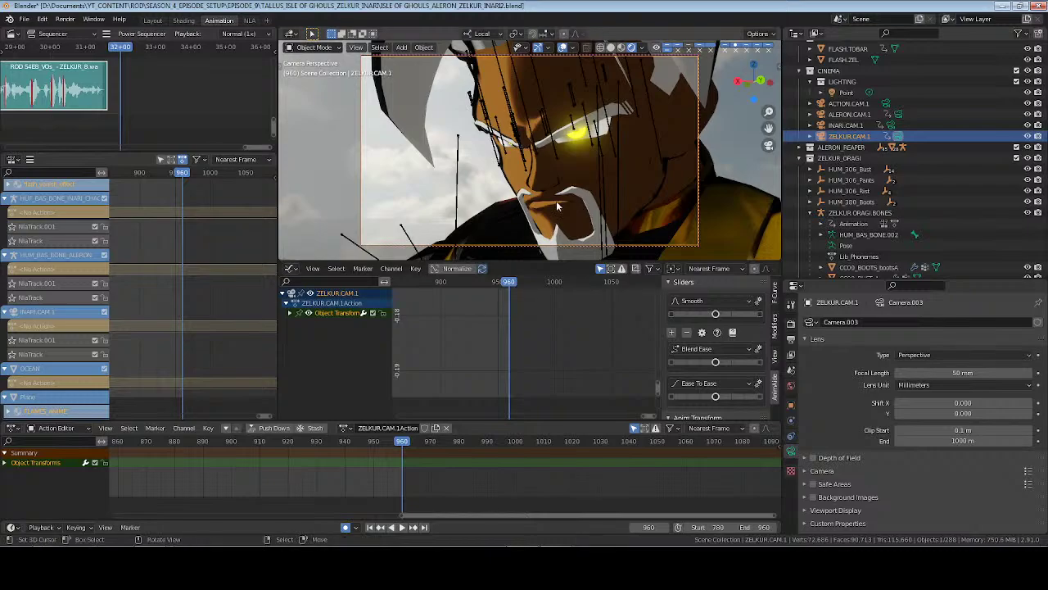
middle_drag(559, 205, 562, 207)
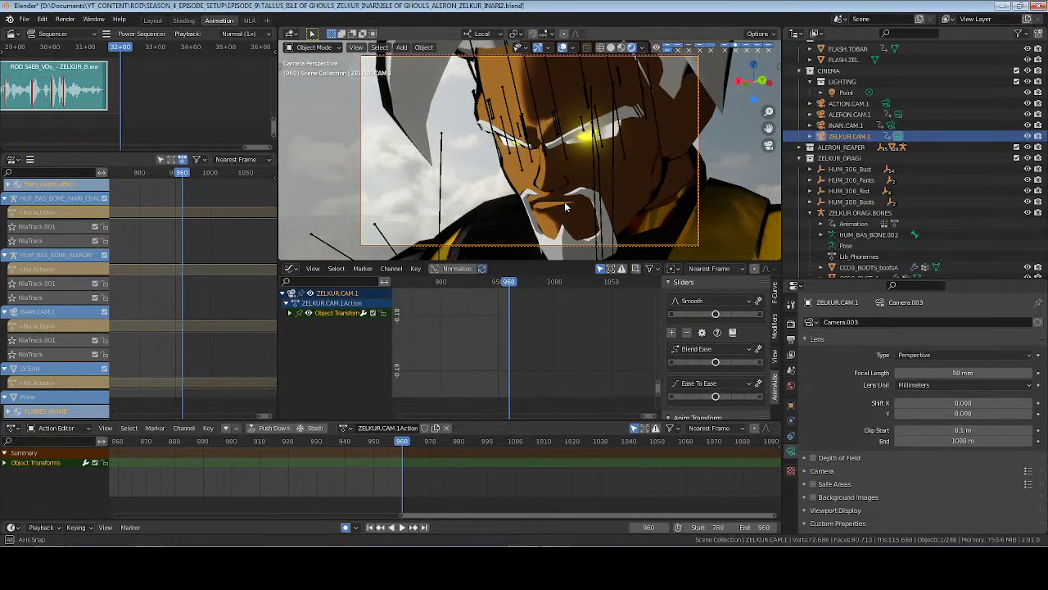
click(370, 527)
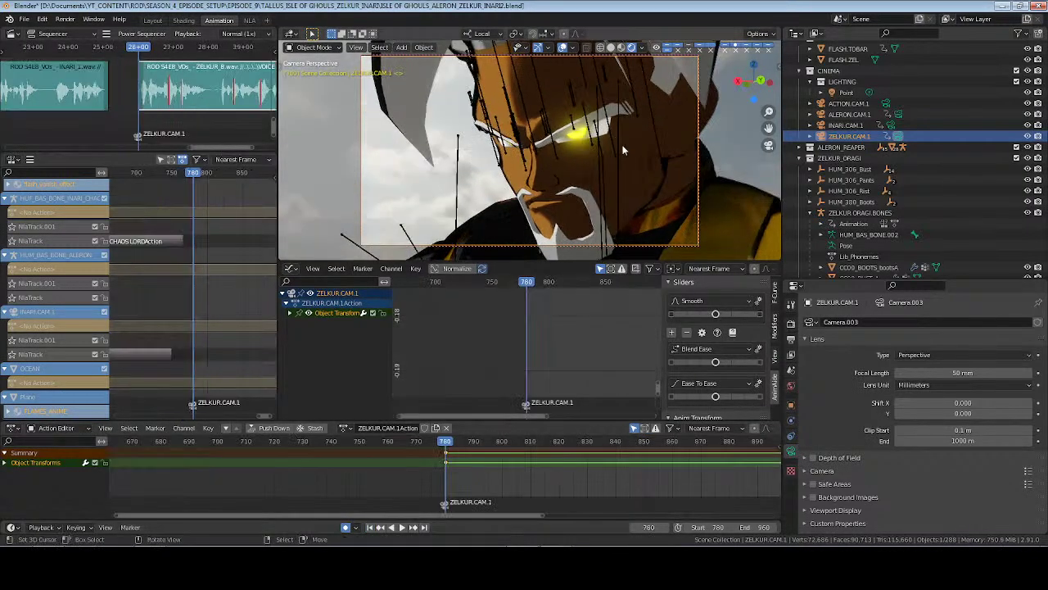
Put the ZELKUR ORAGI.BONES armature in Pose Mode, select the b_C_Head bone and save the file
click(601, 85)
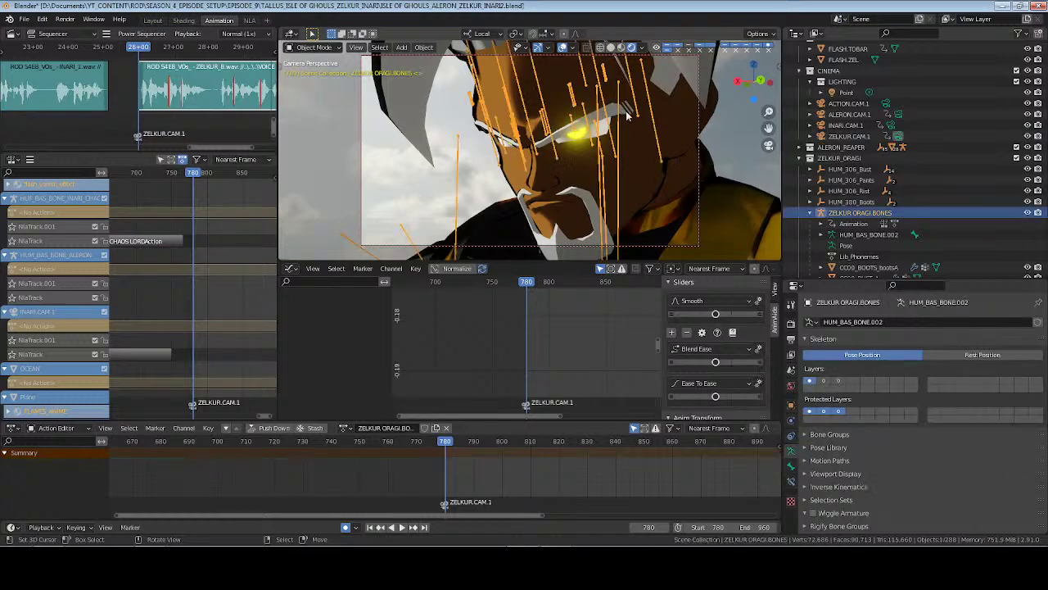
key(ctrl+Tab)
shift+click(842, 256)
scroll(900, 205, down, 4)
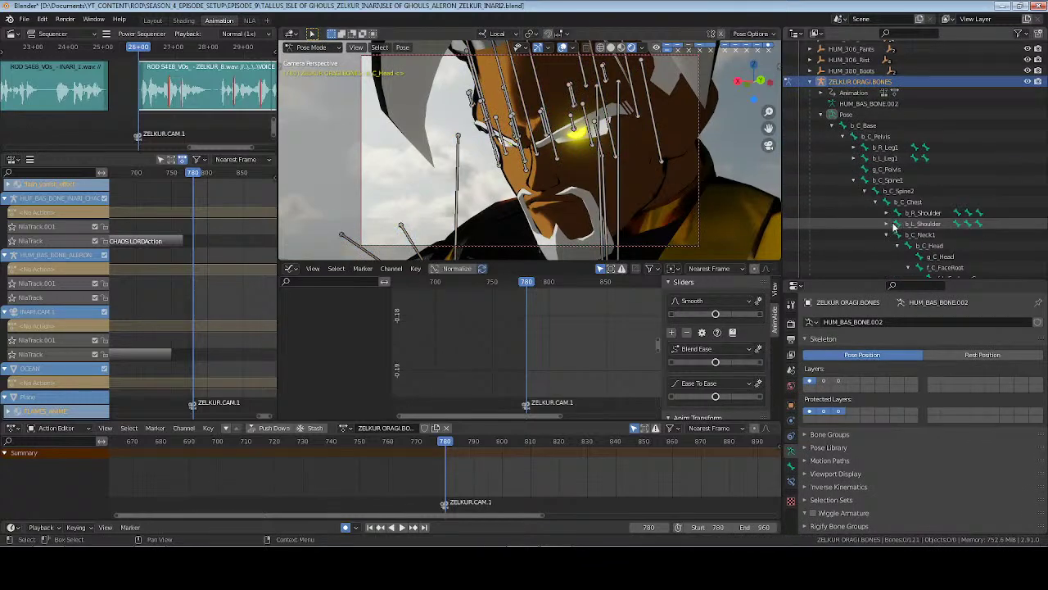
click(942, 248)
mouse_move(564, 187)
middle_down()
mouse_move(573, 164)
mouse_move(548, 150)
mouse_move(545, 184)
middle_up()
key(ctrl+s)
scroll(549, 180, down, 3)
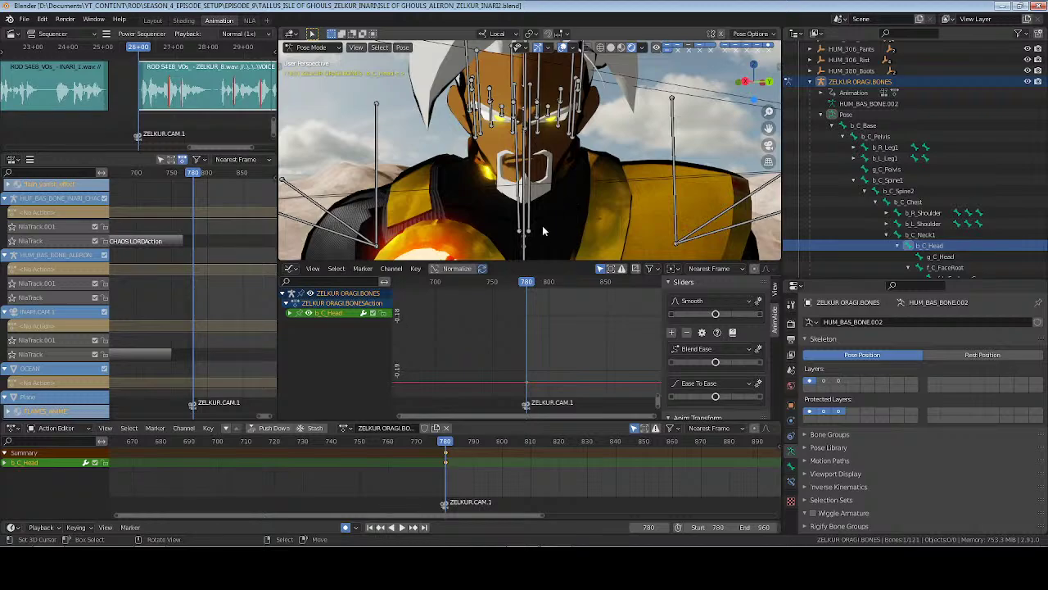
key(g)
key(r)
key(r)
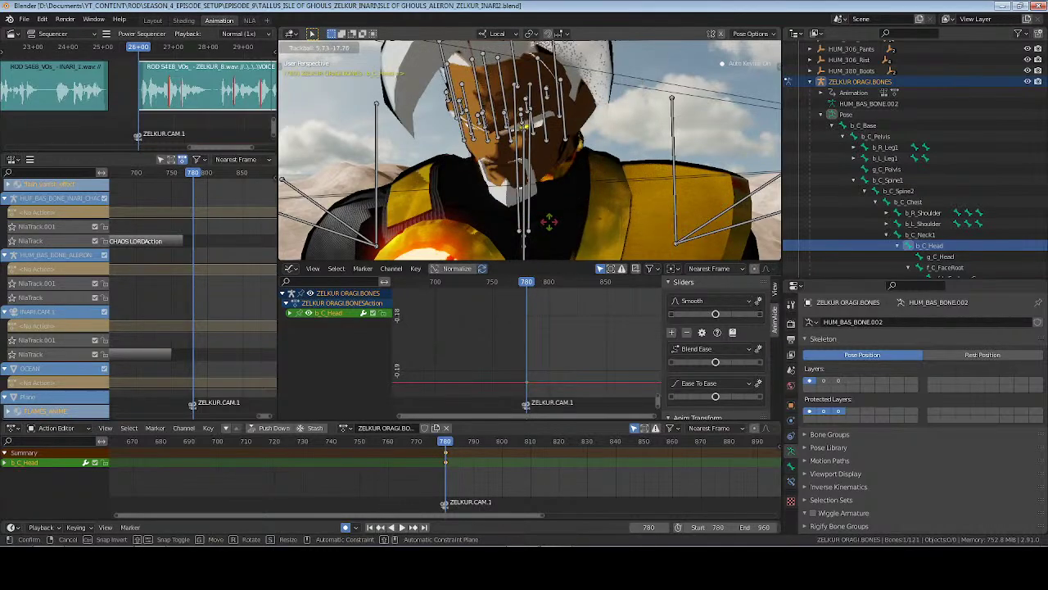
click(608, 504)
Save the file, and record the head bone's movement with trackball rotation during playback from frame 780 to about 957
ctrl+scroll(480, 474, right, 8)
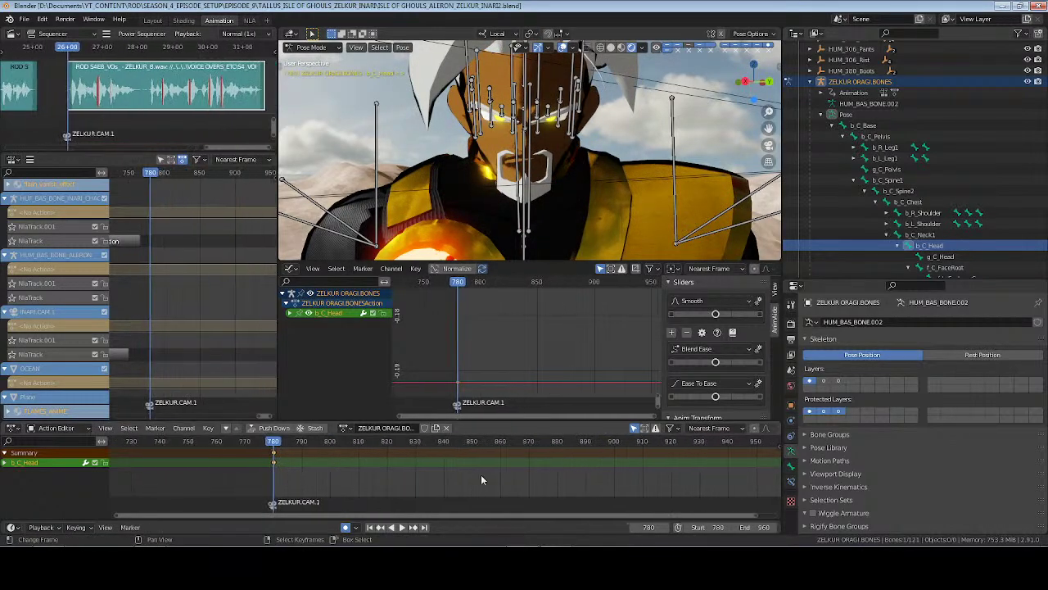
scroll(421, 481, up, 2)
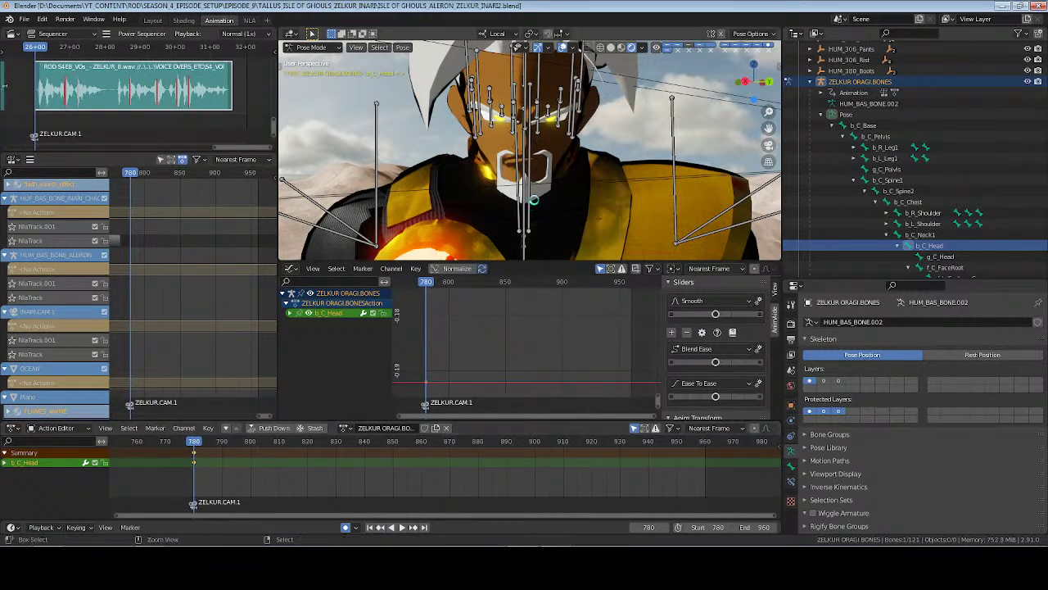
key(ctrl+s)
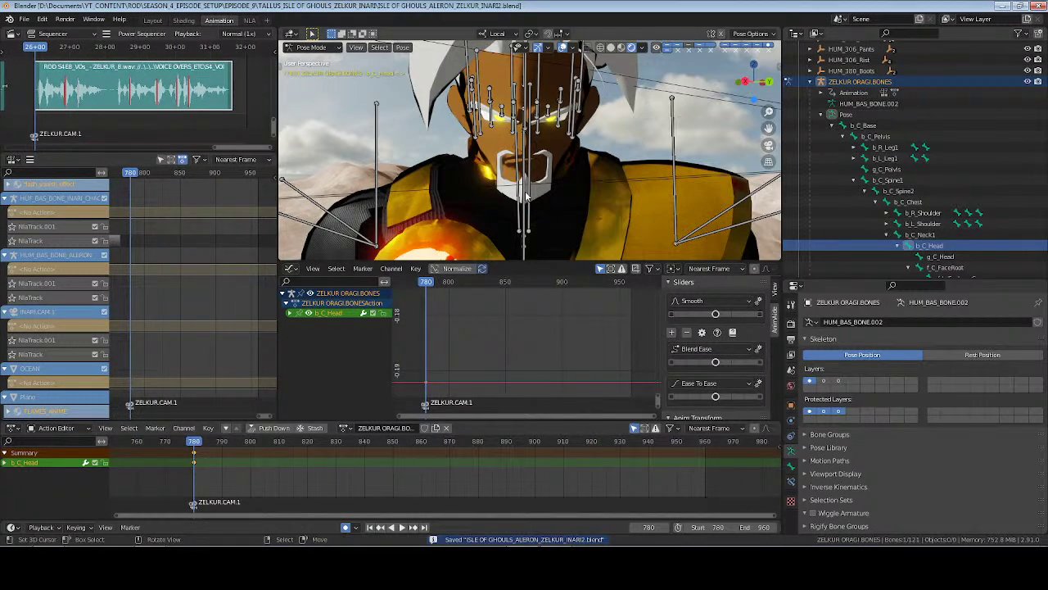
key(space)
key(r)
key(r)
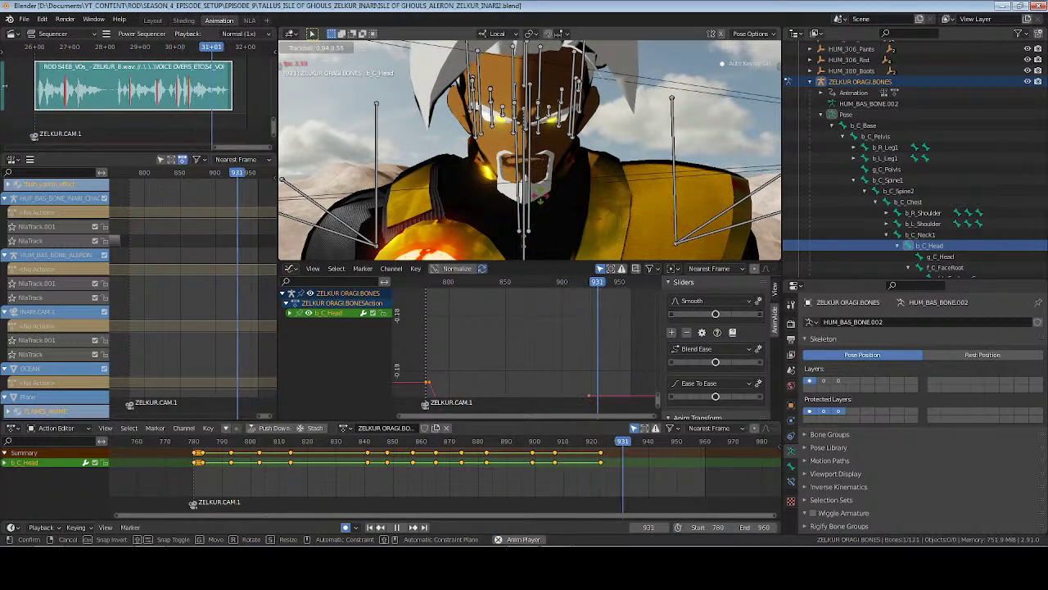
click(534, 191)
key(space)
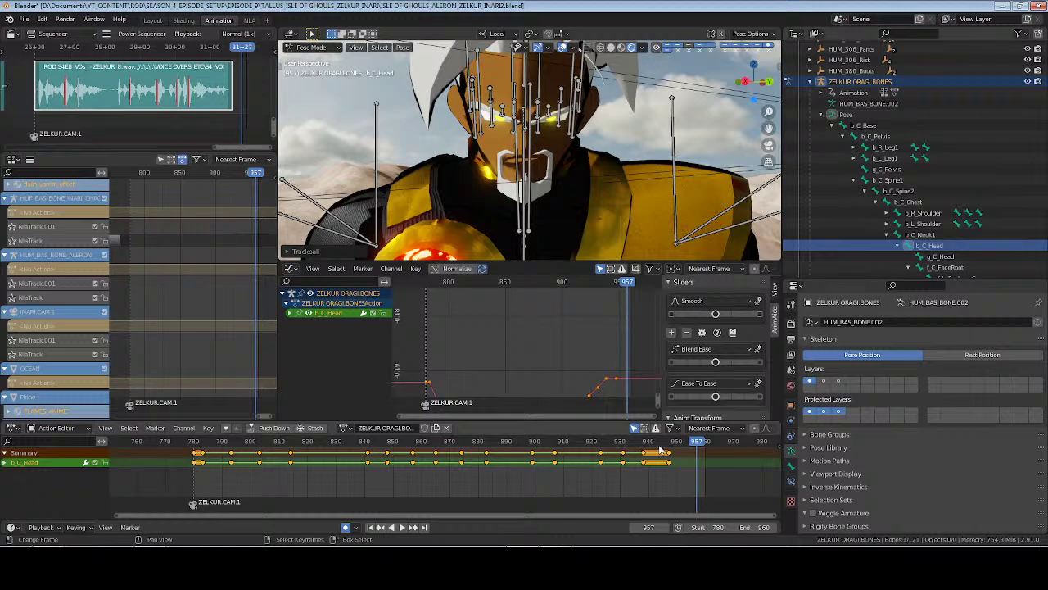
Insert a head keyframe at frame 954 and delete the cluster of keyframes between frames 938 and 947
key(Left)
key(Left)
key(Left)
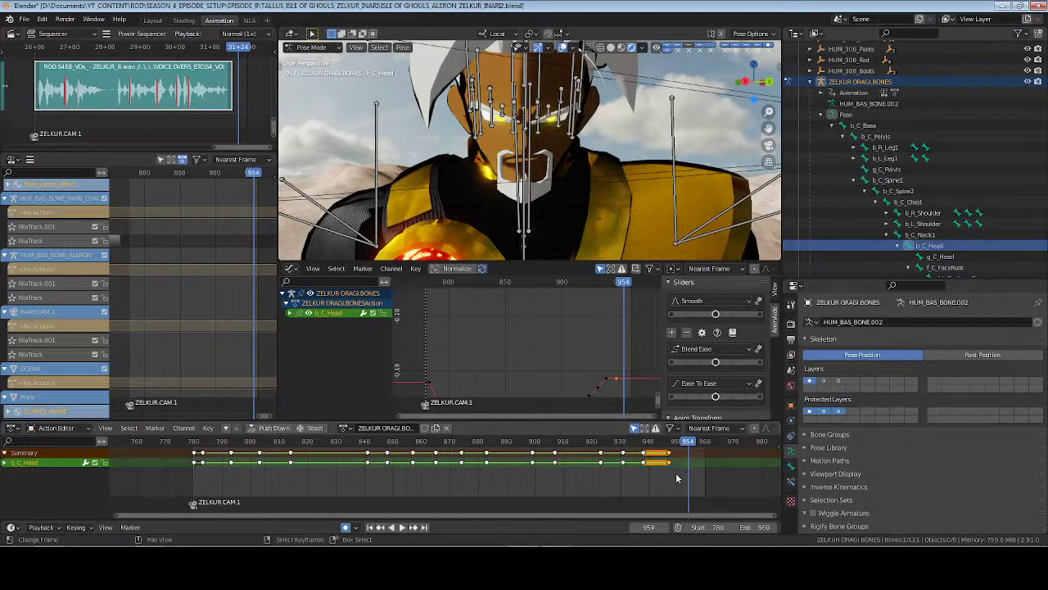
key(i)
key(x)
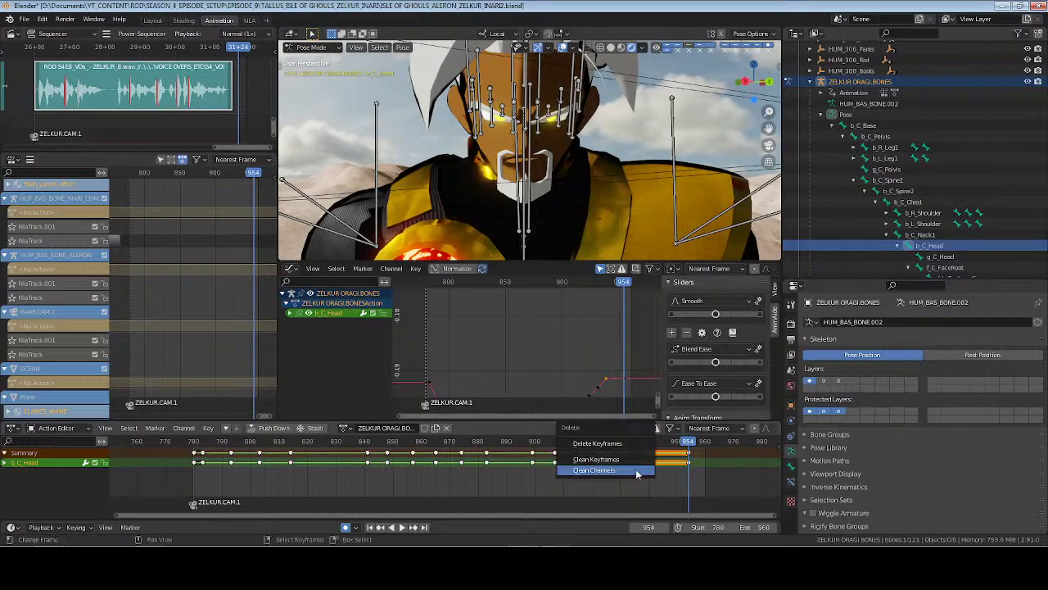
click(628, 455)
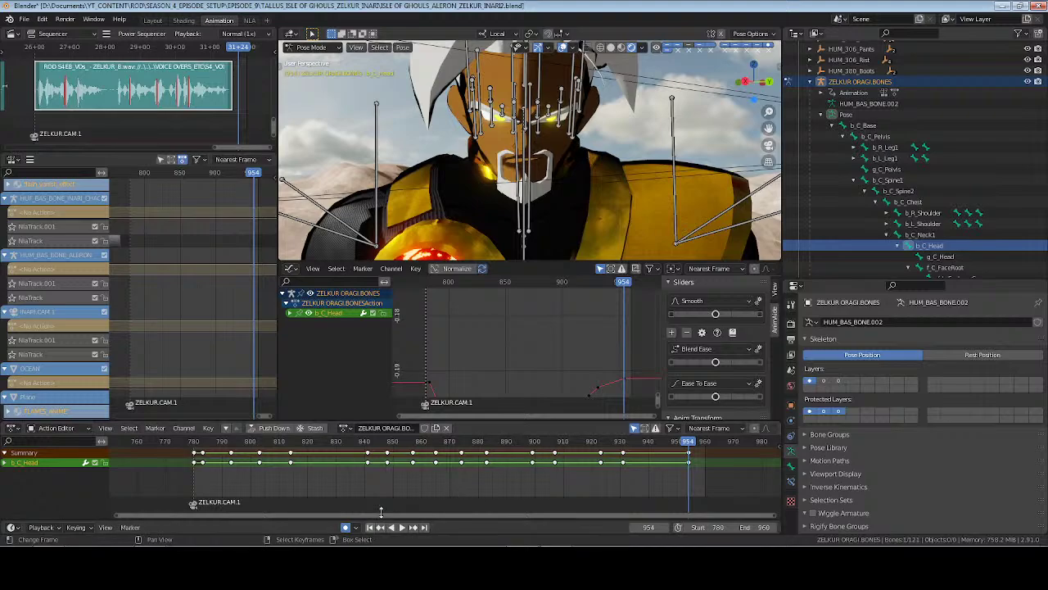
Delete the extra b_C_Head keyframes clustered just after frame 780
key(Home)
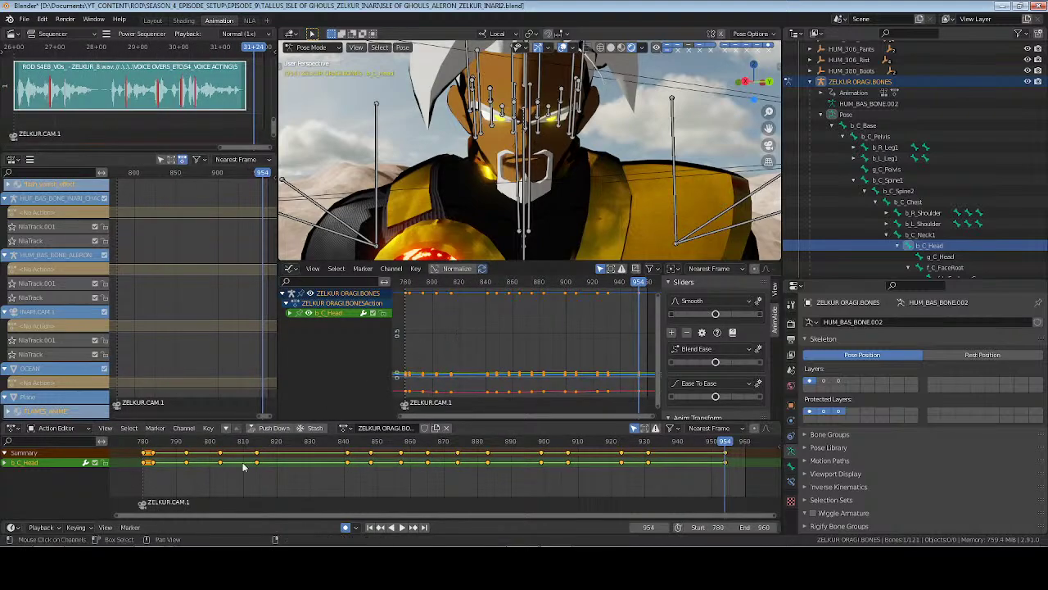
click(157, 463)
key(x)
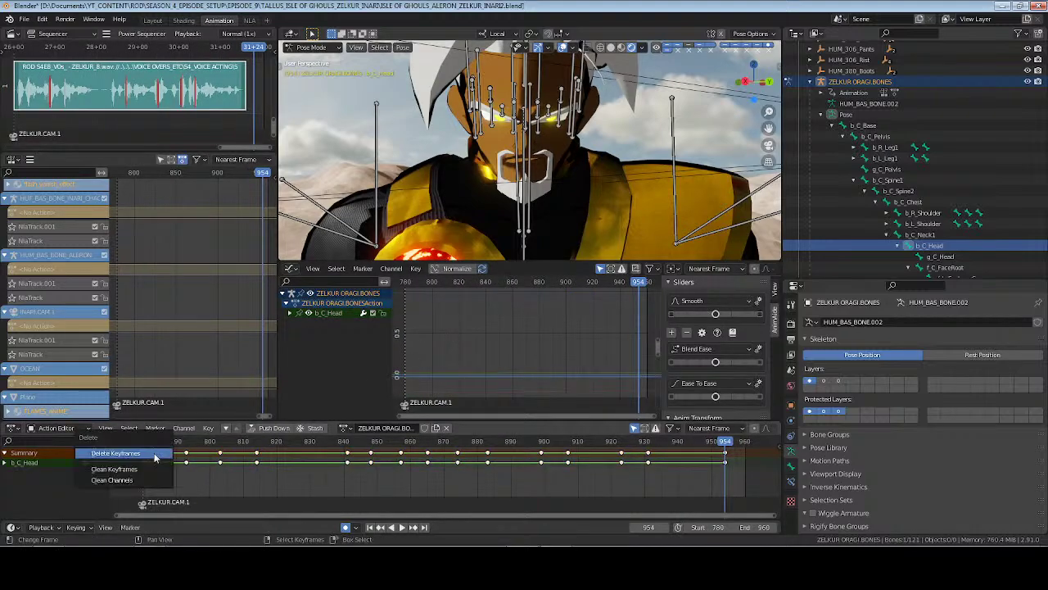
click(143, 481)
key(x)
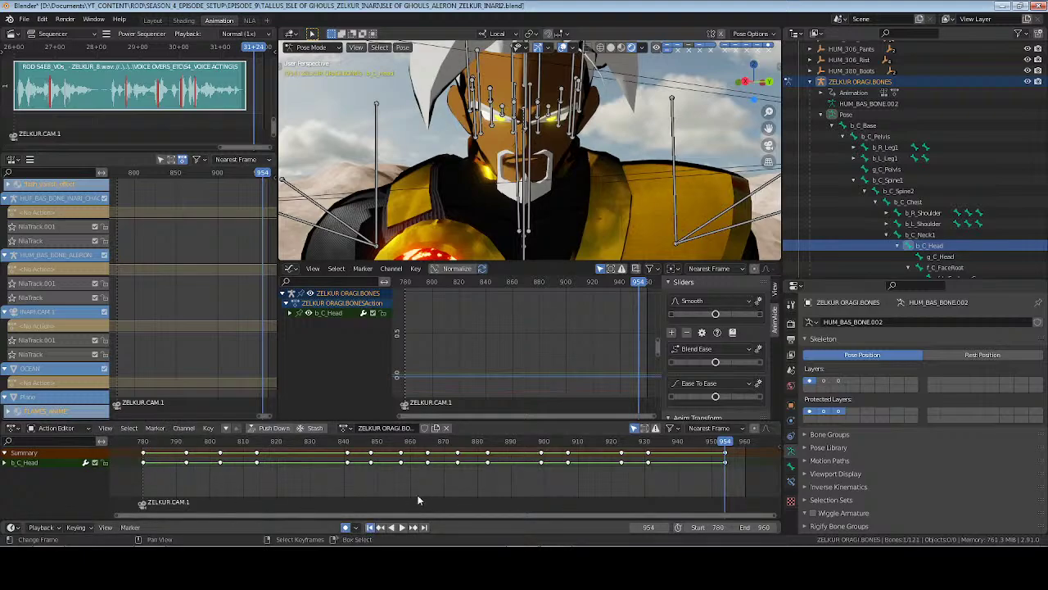
Return to frame 780 and change the interpolation of all b_C_Head keyframes to smooth curves
key(shift+Left)
key(x)
click(398, 522)
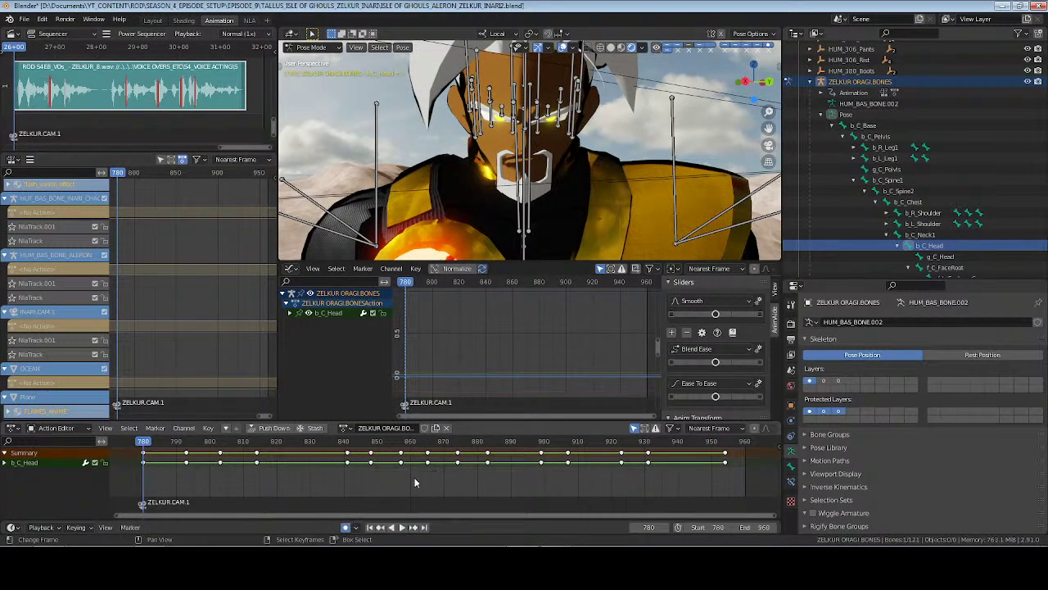
key(t)
click(360, 483)
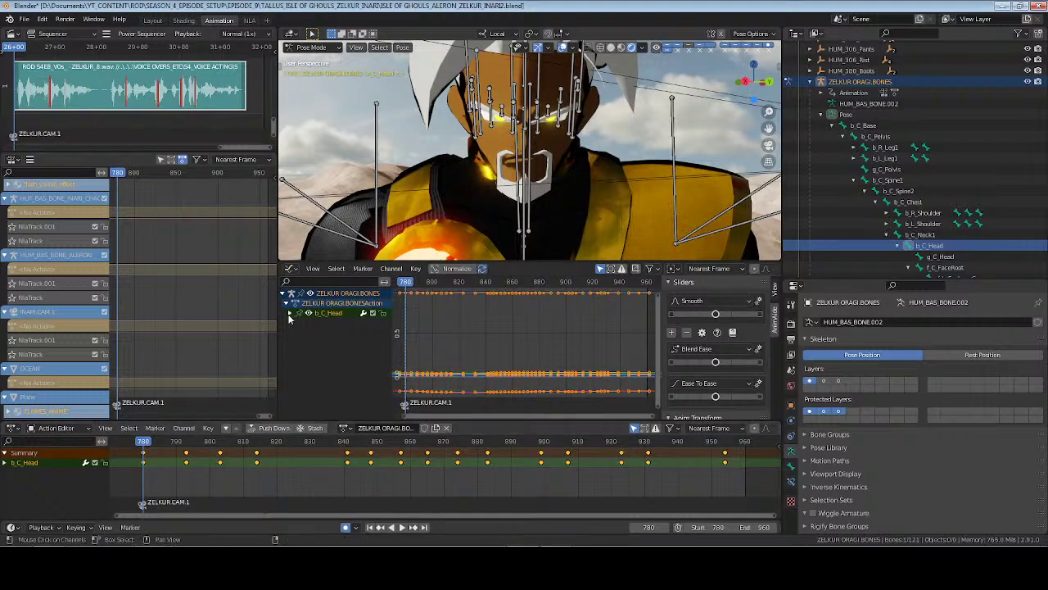
Expand the b_C_Head channels in the Graph Editor, isolate the Z Quaternion Rotation curve and save the file
click(289, 313)
key(Home)
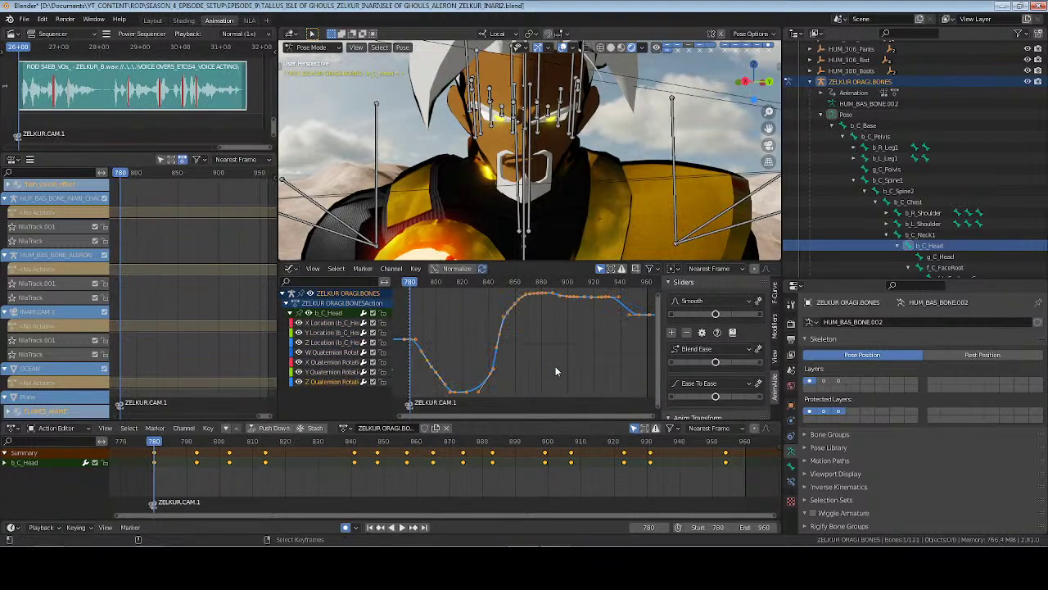
key(ctrl+s)
key(i)
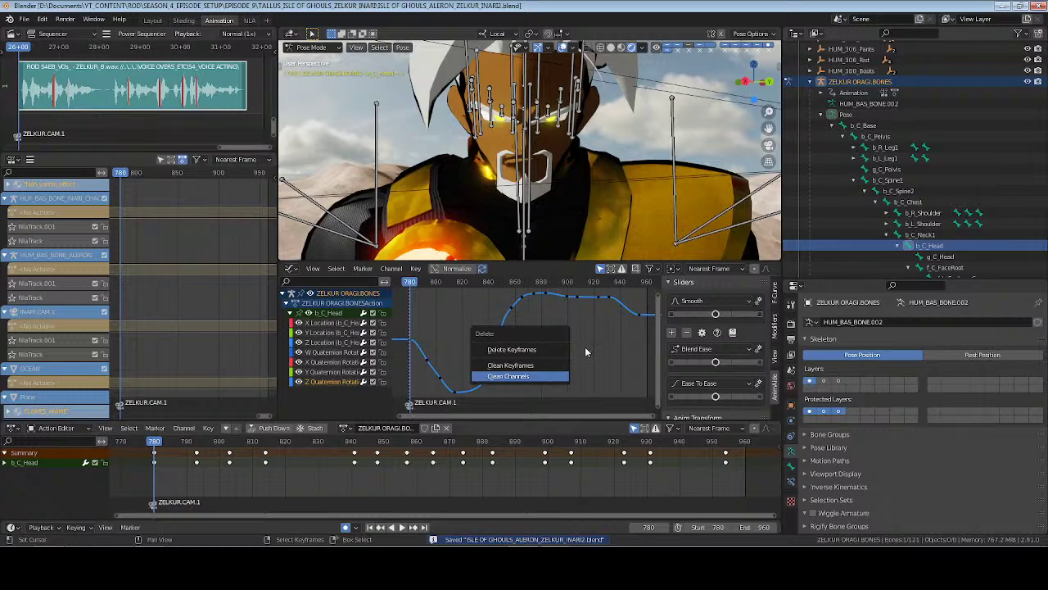
key(Escape)
Circle-select the surplus in-between keyframes along the Z Quaternion Rotation curve and delete them to simplify the motion
key(c)
mouse_move(444, 369)
mouse_down()
mouse_move(428, 362)
mouse_move(491, 368)
mouse_move(501, 327)
mouse_move(538, 303)
mouse_move(607, 307)
mouse_move(585, 302)
mouse_up()
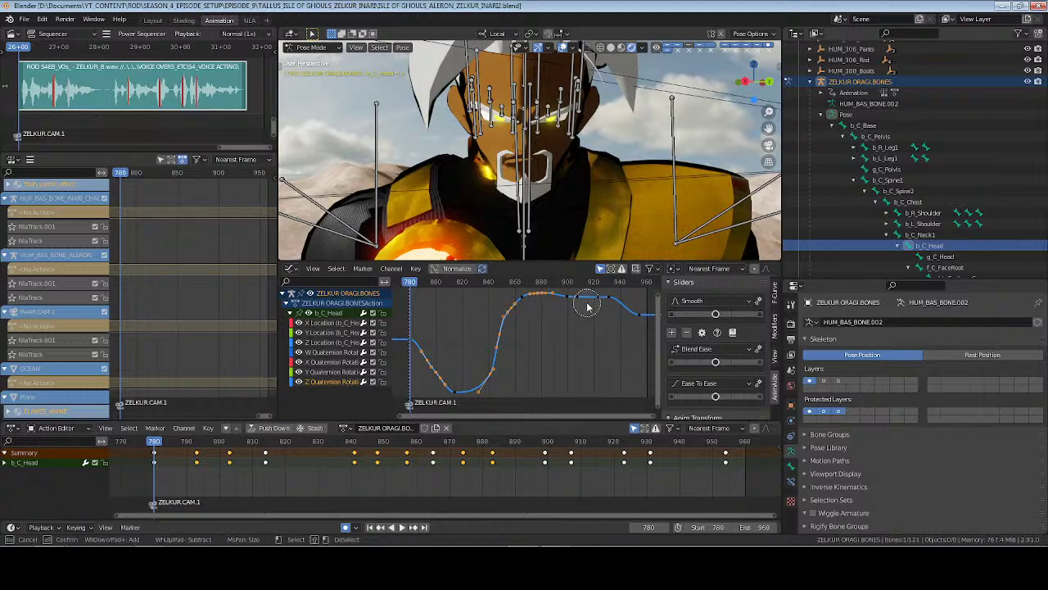
right_click(583, 332)
key(x)
click(550, 302)
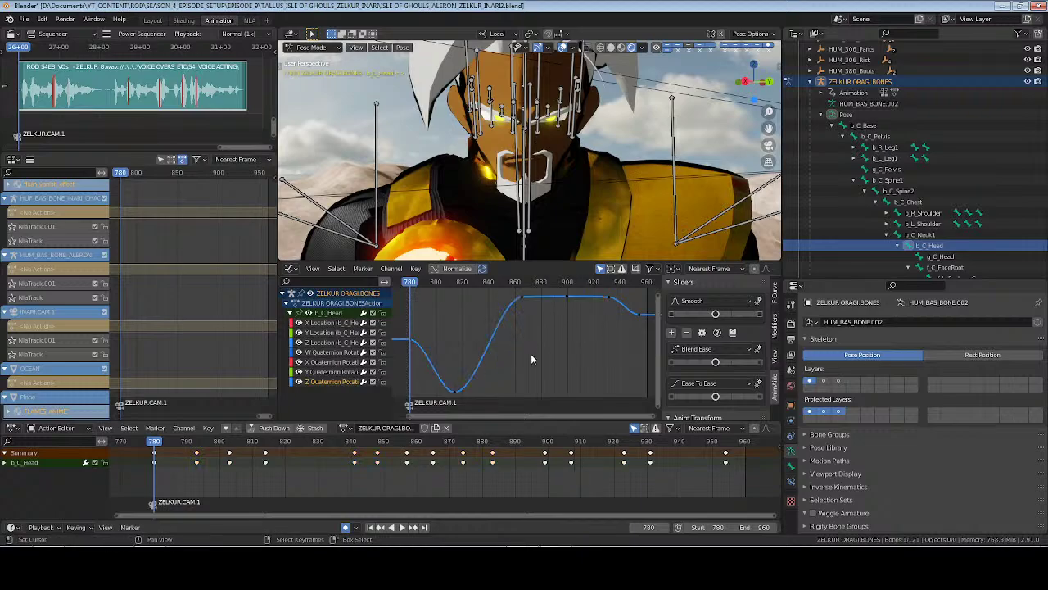
Delete the plateau keyframe near frame 900 on the Z Quaternion Rotation curve
click(566, 297)
key(x)
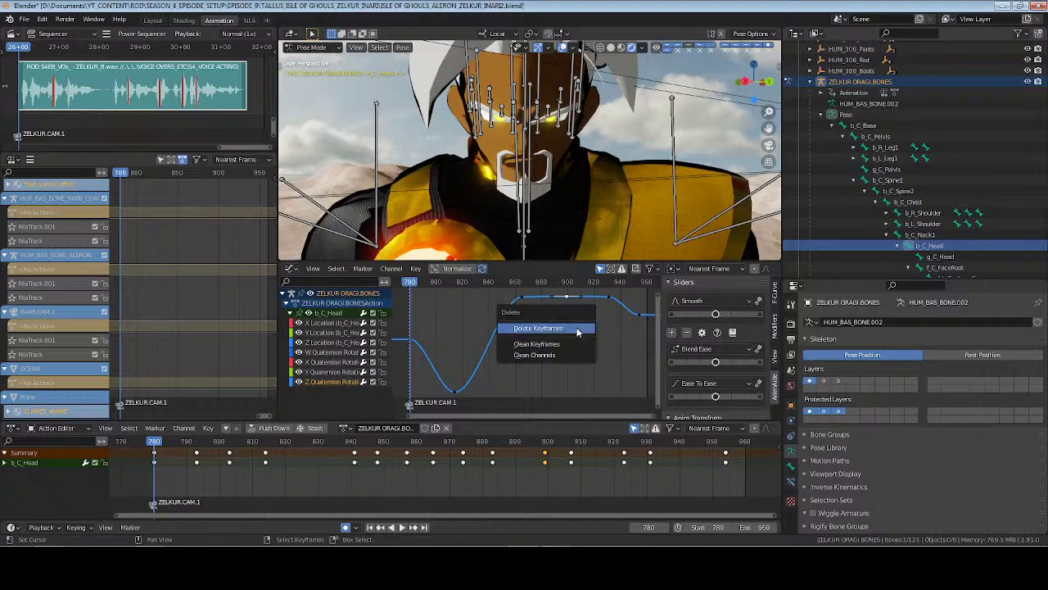
click(539, 328)
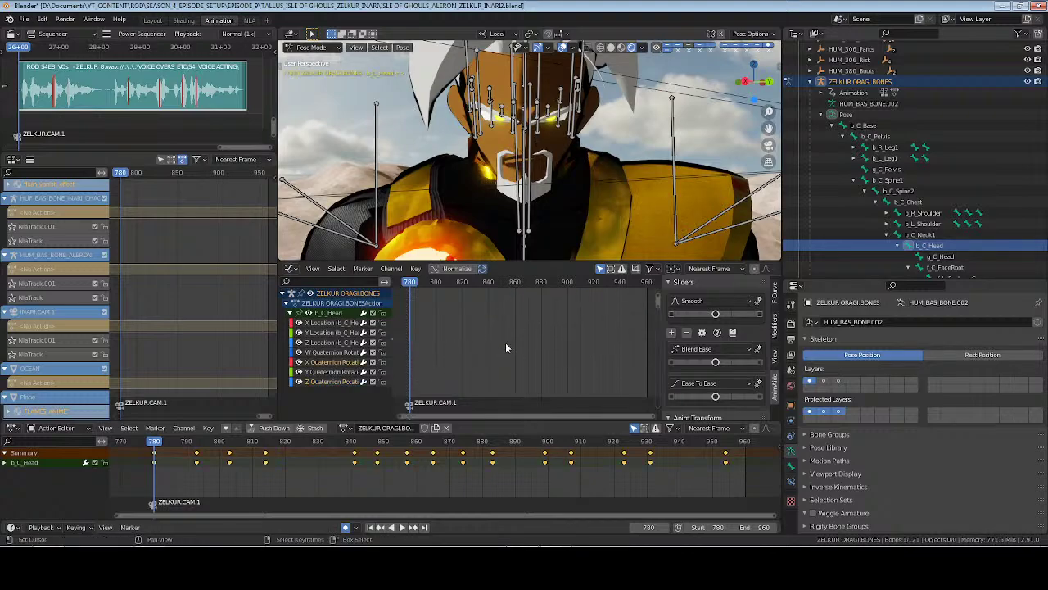
Save the file, then circle-select the surplus in-between keyframes on the X Quaternion Rotation curve and delete them
key(ctrl+s)
key(c)
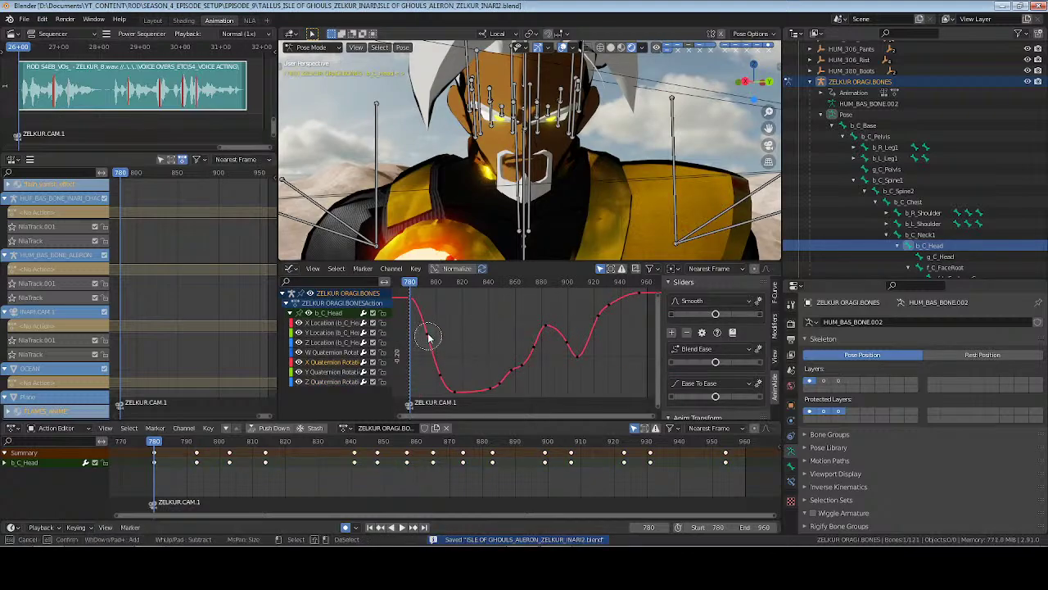
mouse_move(434, 369)
mouse_down()
mouse_move(498, 382)
mouse_move(530, 351)
mouse_up()
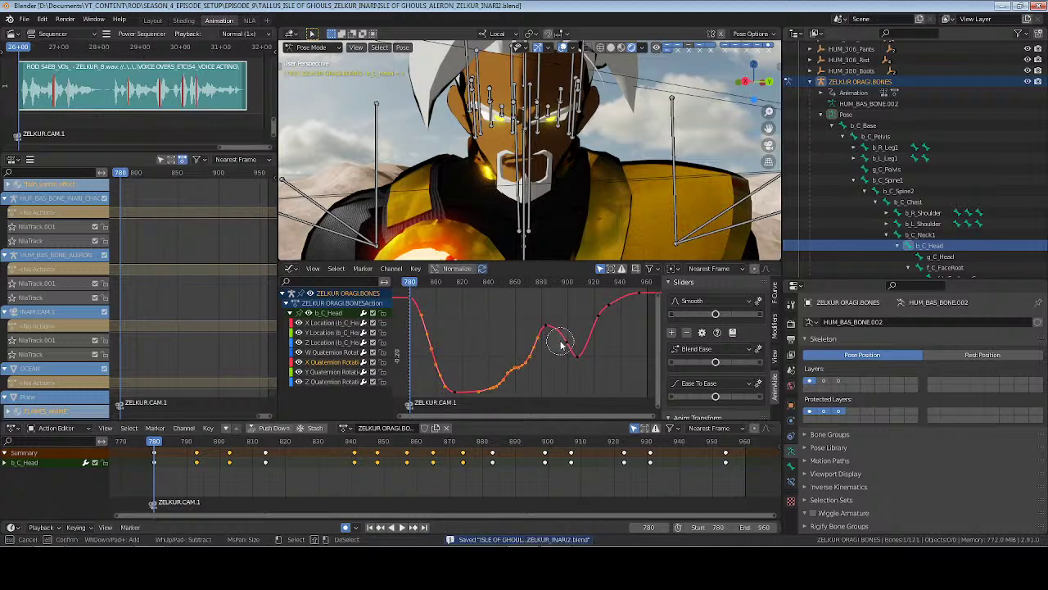
key(x)
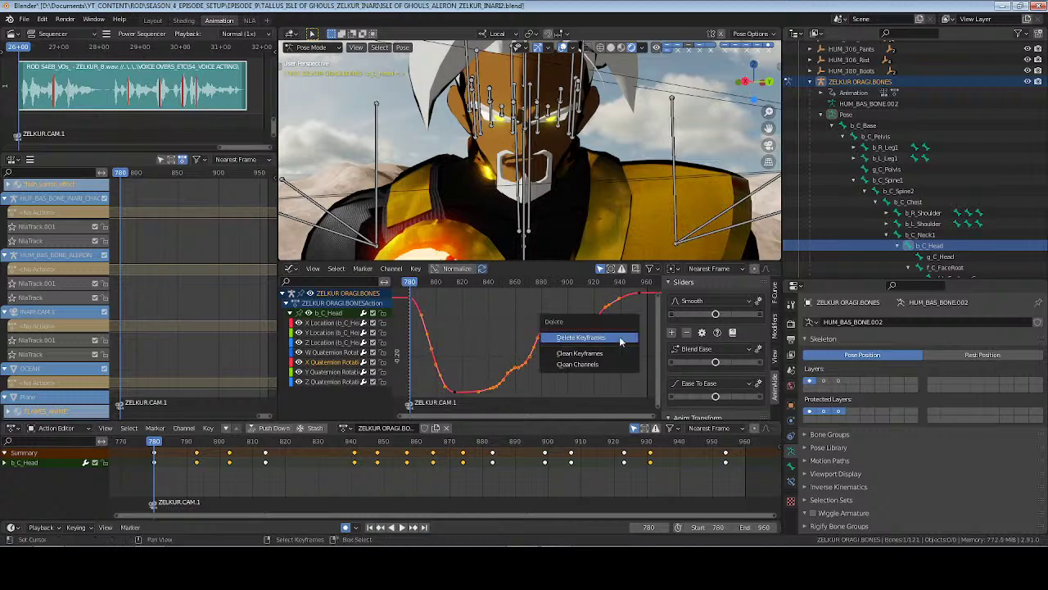
key(Return)
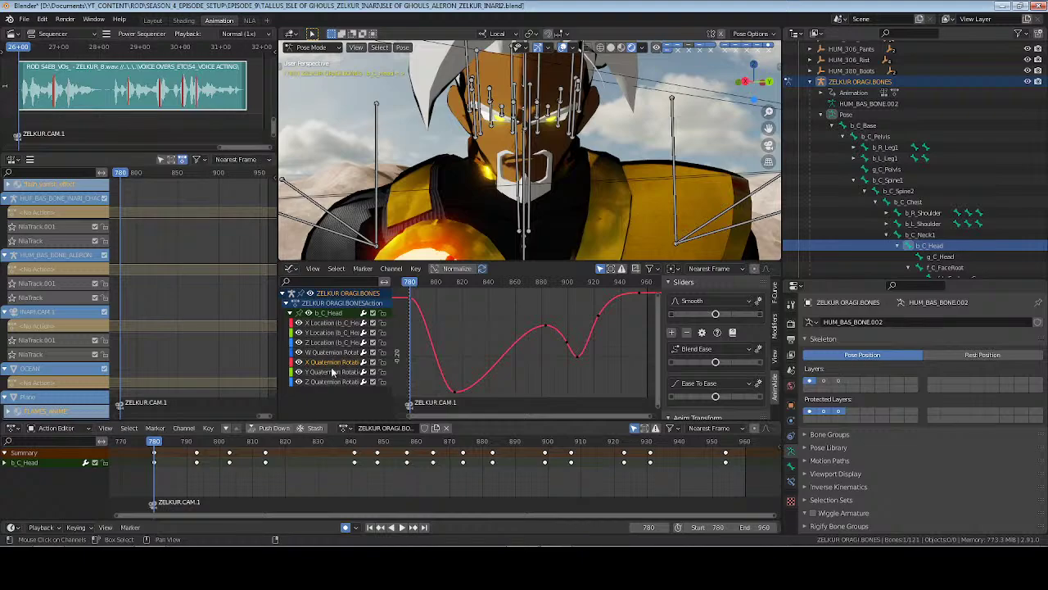
Isolate the Y Quaternion Rotation curve, save the file, and circle-select and delete the surplus keyframes along its slopes and plateau
click(332, 372)
key(Home)
key(ctrl+s)
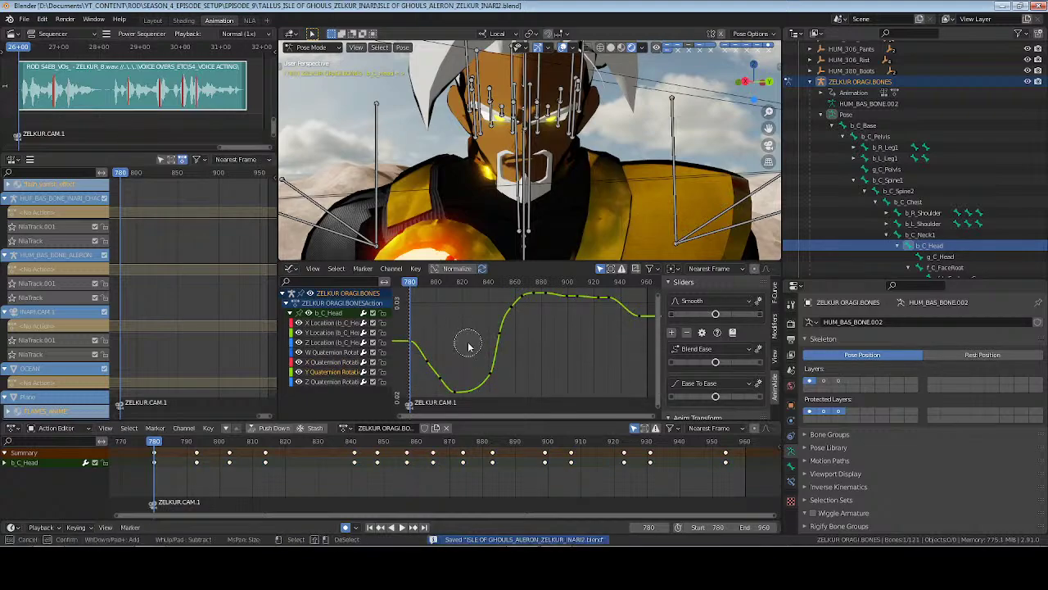
mouse_move(436, 367)
mouse_down()
mouse_move(490, 369)
mouse_move(498, 334)
mouse_move(517, 316)
mouse_move(596, 299)
mouse_up()
key(Escape)
key(x)
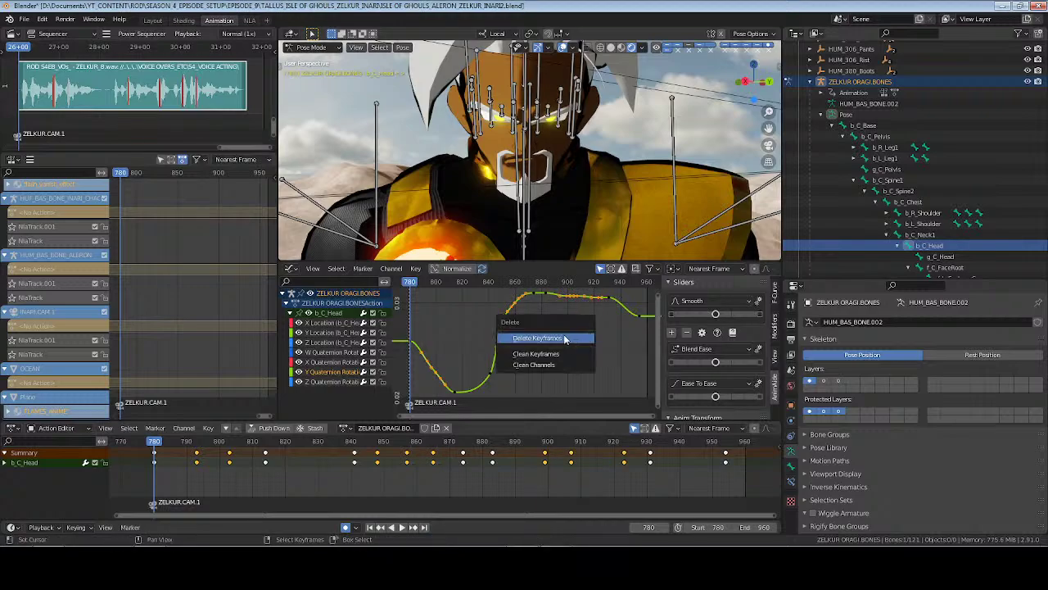
click(565, 336)
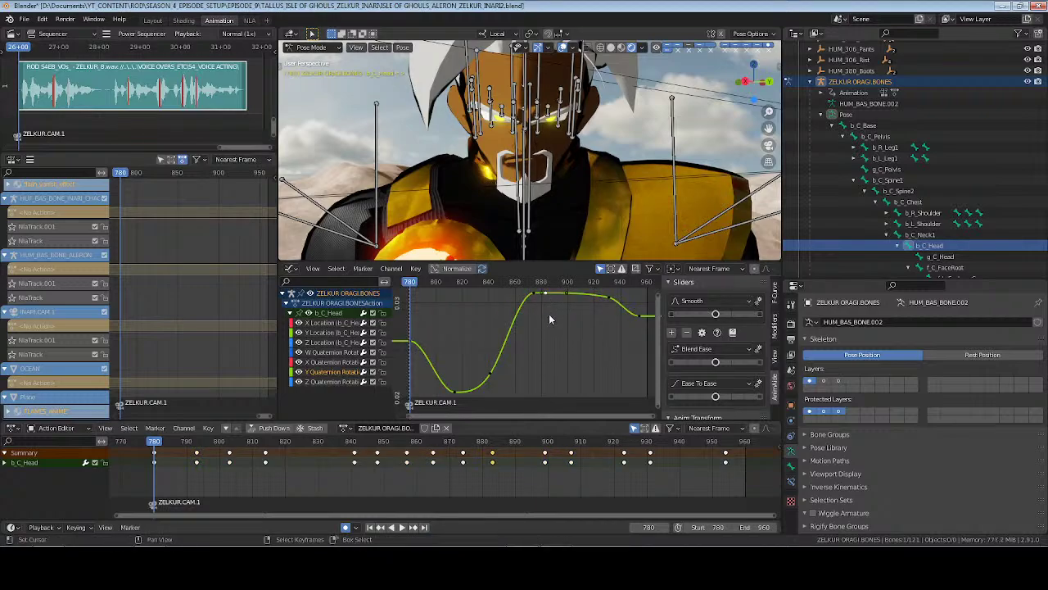
Delete the remaining plateau keyframes near frames 883 and 900 on the Y Quaternion Rotation curve
key(x)
key(Escape)
key(ctrl+z)
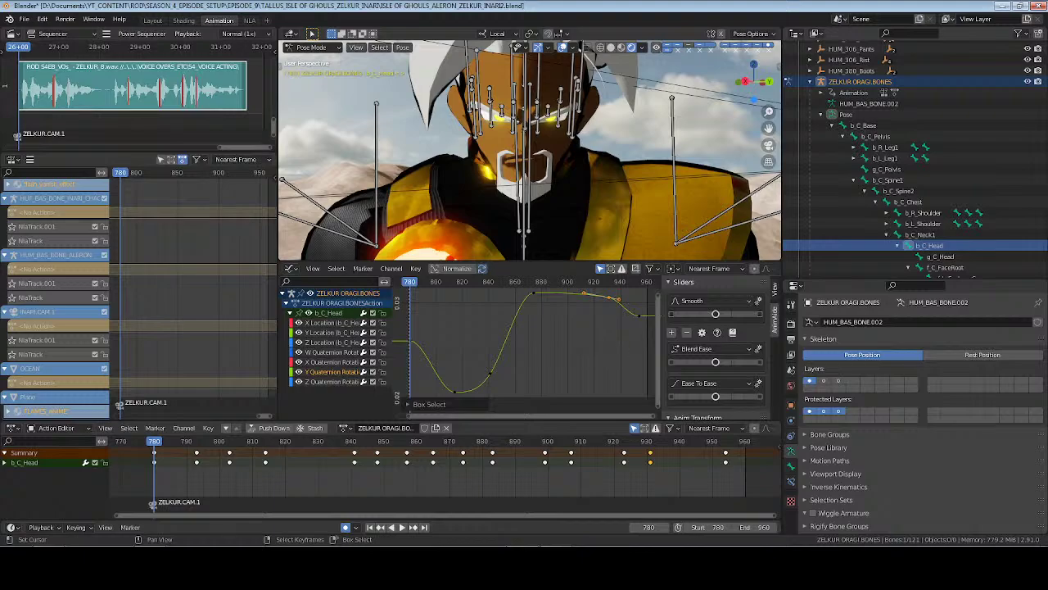
Rotate the handles of the Y Quaternion keyframes near frames 931 and 874 to smooth the plateau, deselect all bones and save
key(r)
click(614, 350)
drag(478, 279, 556, 331)
key(r)
click(597, 331)
key(alt+a)
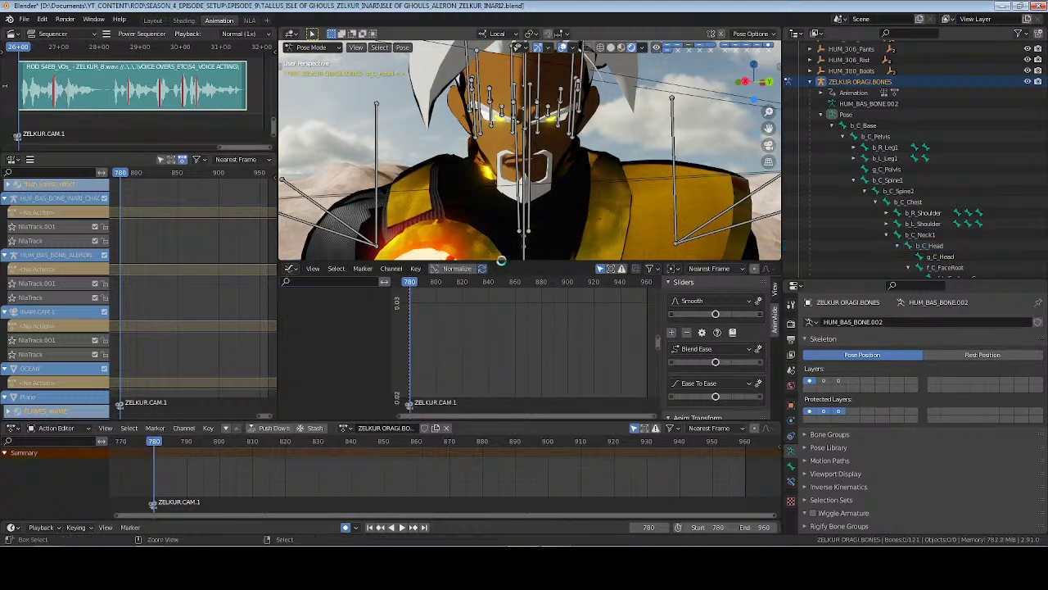
key(ctrl+s)
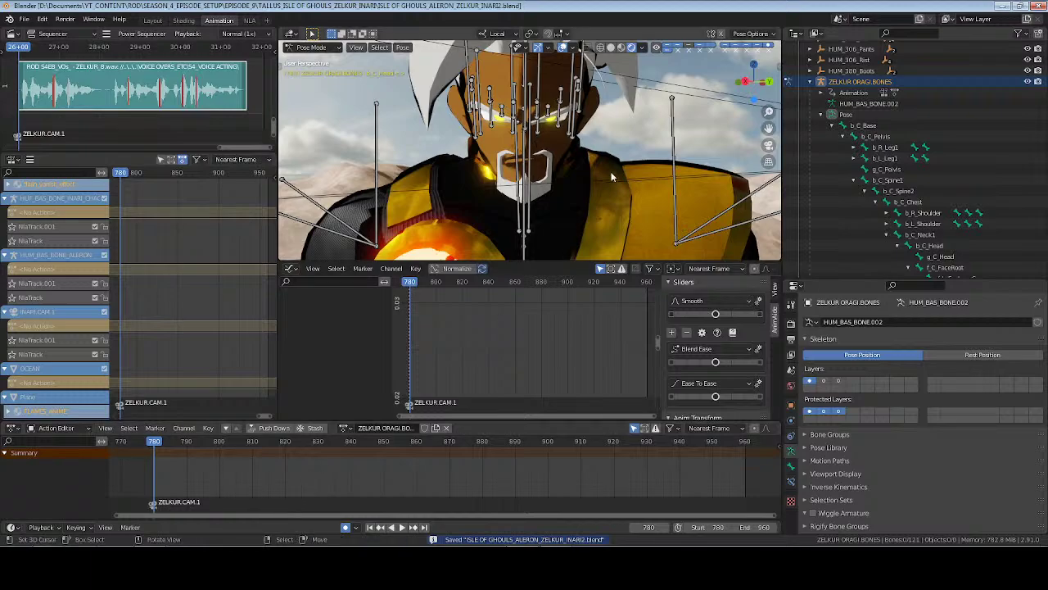
Hide the viewport overlays, play back the head animation and return to frame 780
click(562, 47)
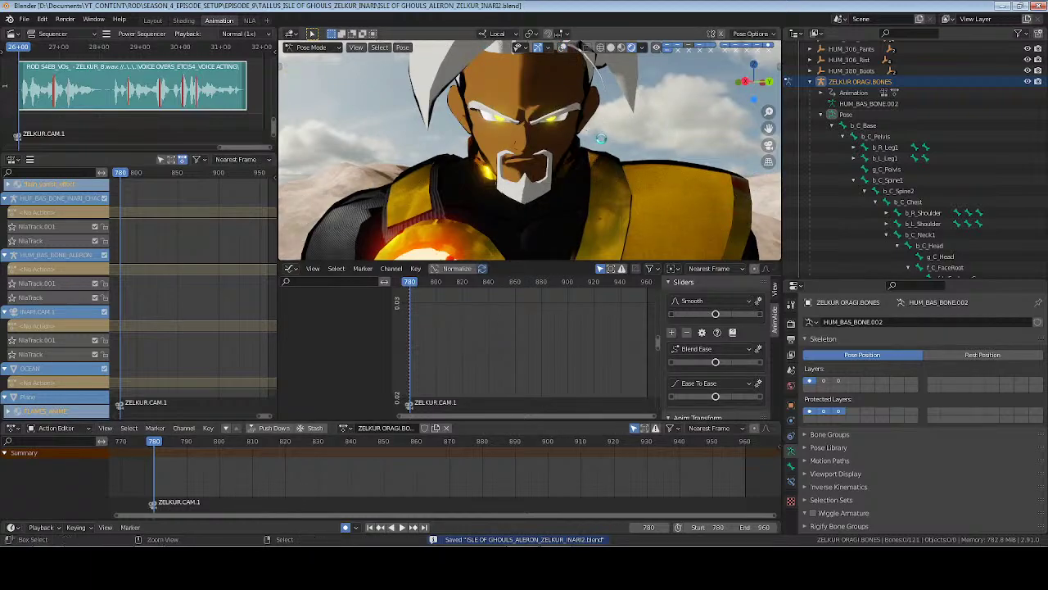
key(space)
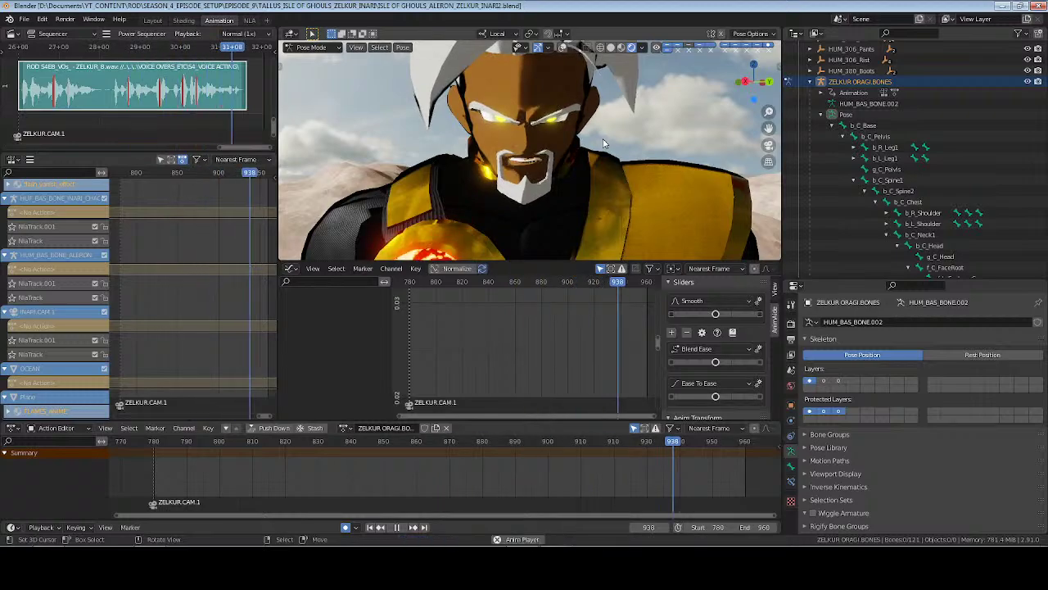
click(396, 527)
click(371, 527)
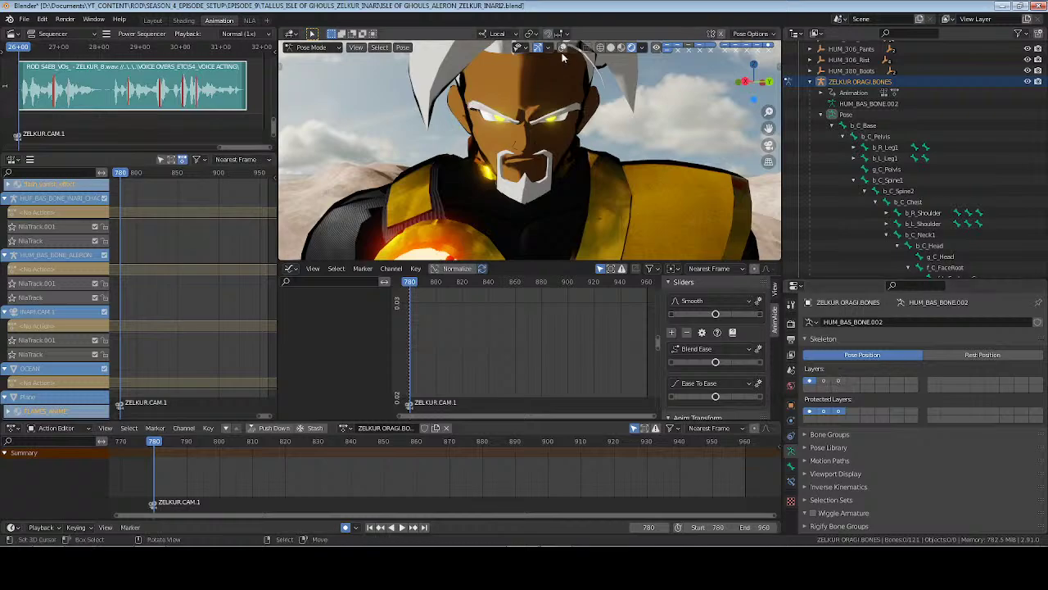
Show only the third bone layer, select its four eye bones and insert keyframes for them at frame 780
click(838, 381)
key(a)
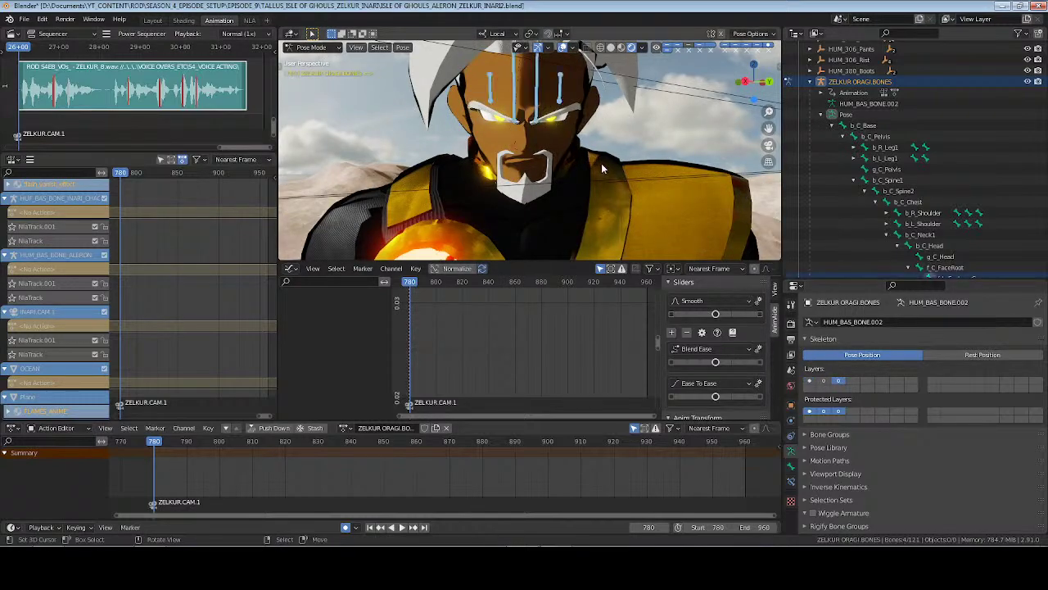
key(i)
key(Return)
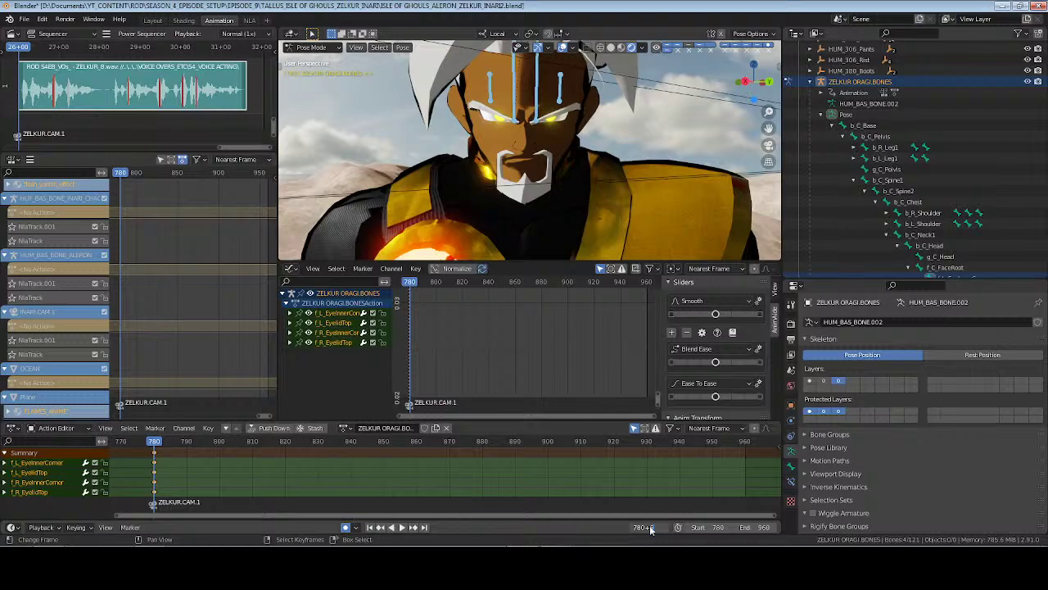
Advance six frames to 786 and move both upper-eyelid bones down along their local Y axis to close the eyes
key(Return)
drag(550, 86, 595, 142)
shift+drag(505, 90, 432, 144)
key(g)
key(y)
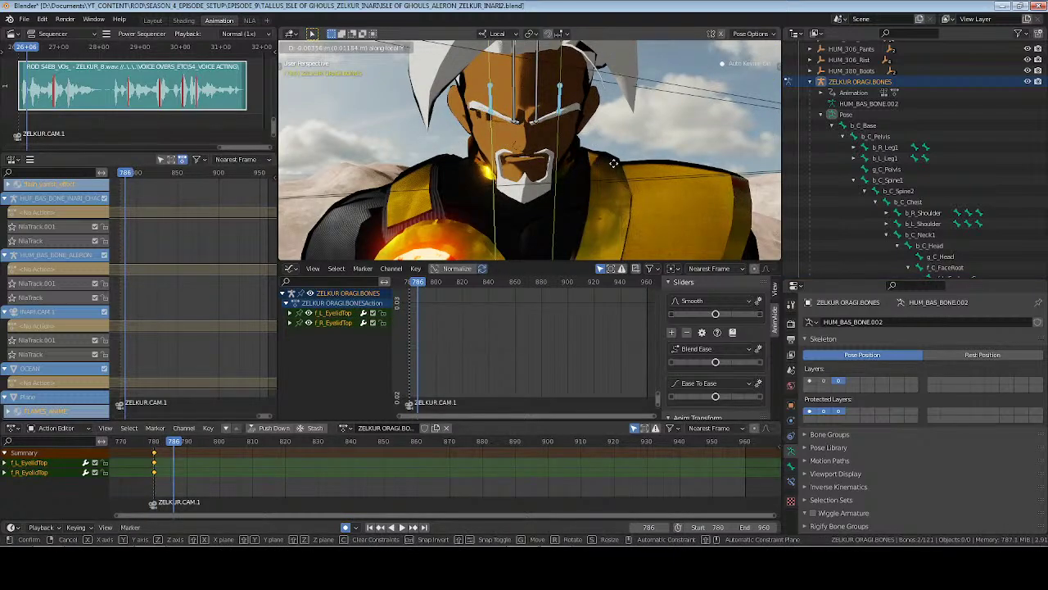
click(613, 163)
key(KP_Decimal)
mouse_move(639, 224)
shift+middle_down()
mouse_move(620, 186)
mouse_move(627, 216)
shift+middle_up()
key(g)
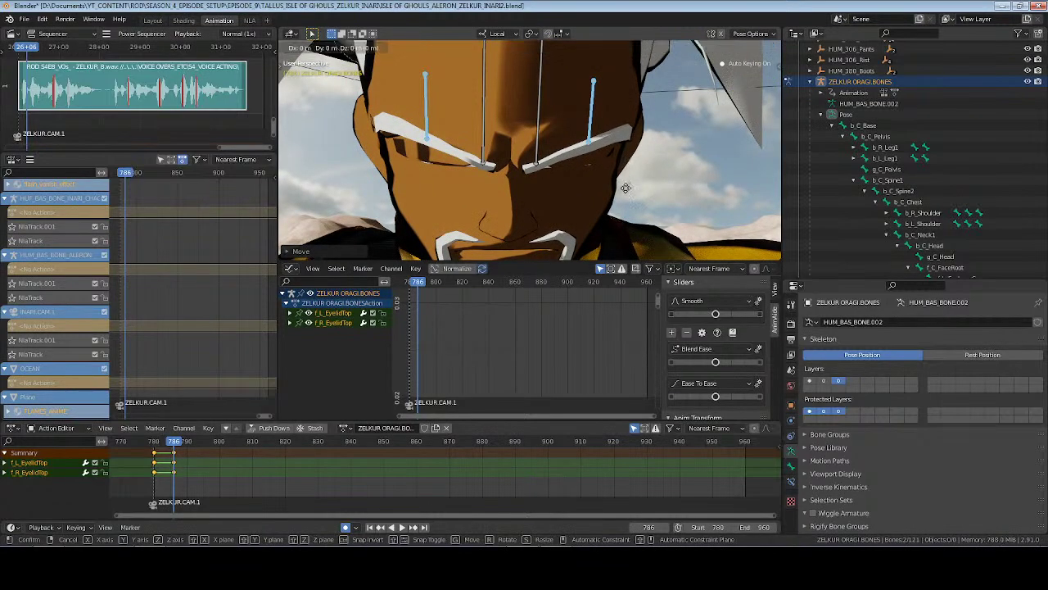
key(y)
click(629, 211)
drag(470, 84, 564, 54)
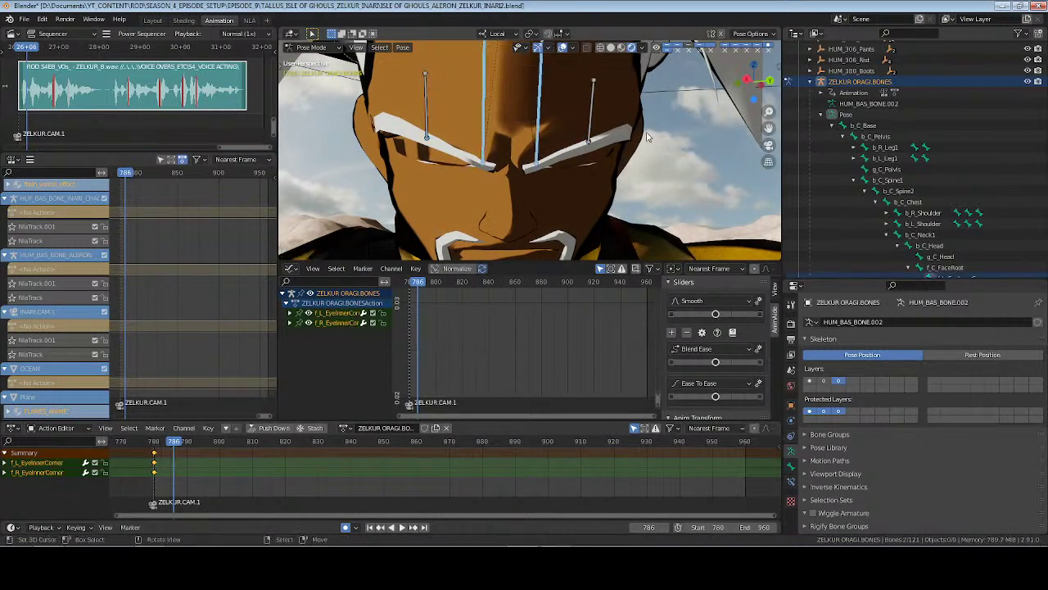
key(g)
key(y)
click(646, 146)
Reselect both upper-eyelid bones and lower them slightly further along local Y at frame 786
drag(579, 92, 623, 164)
shift+drag(412, 101, 449, 143)
key(g)
key(y)
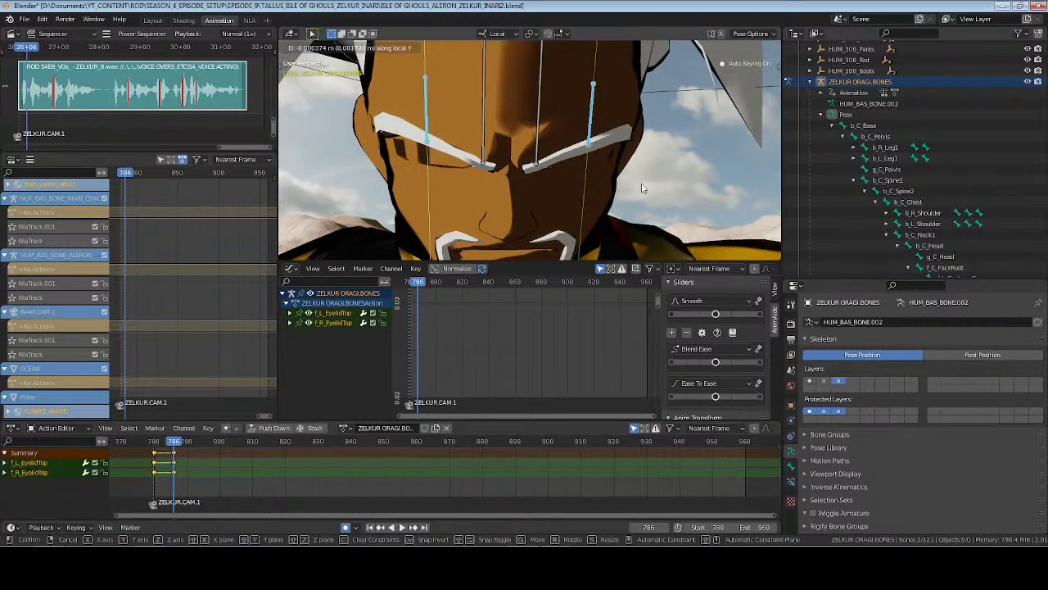
click(645, 187)
Lower both inner eye-corner bones along local Y at frame 786, select all four eye bones and save the file
drag(449, 77, 551, 110)
key(g)
key(y)
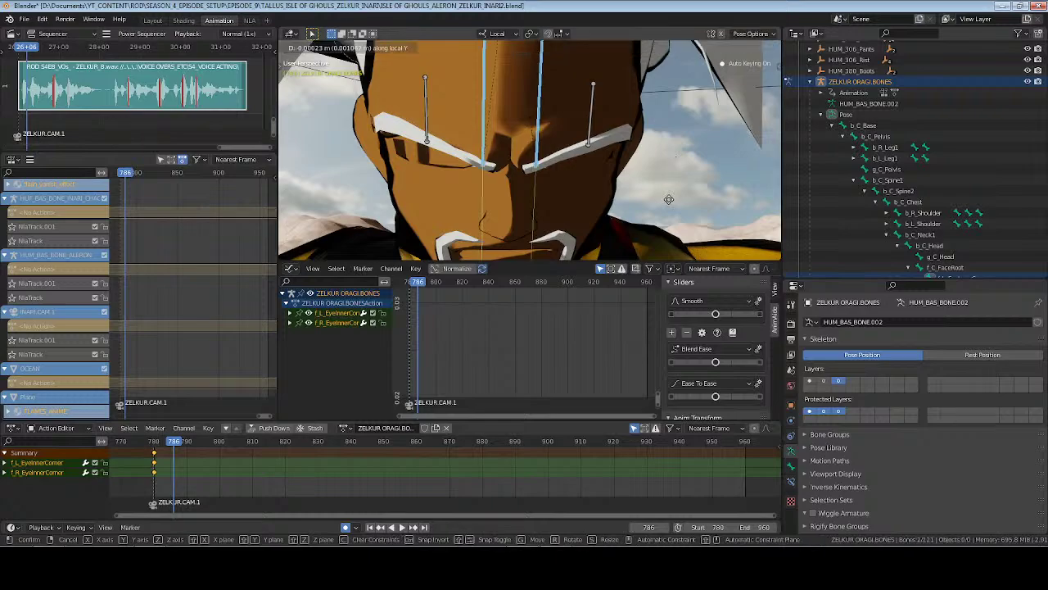
click(668, 80)
key(a)
key(ctrl+s)
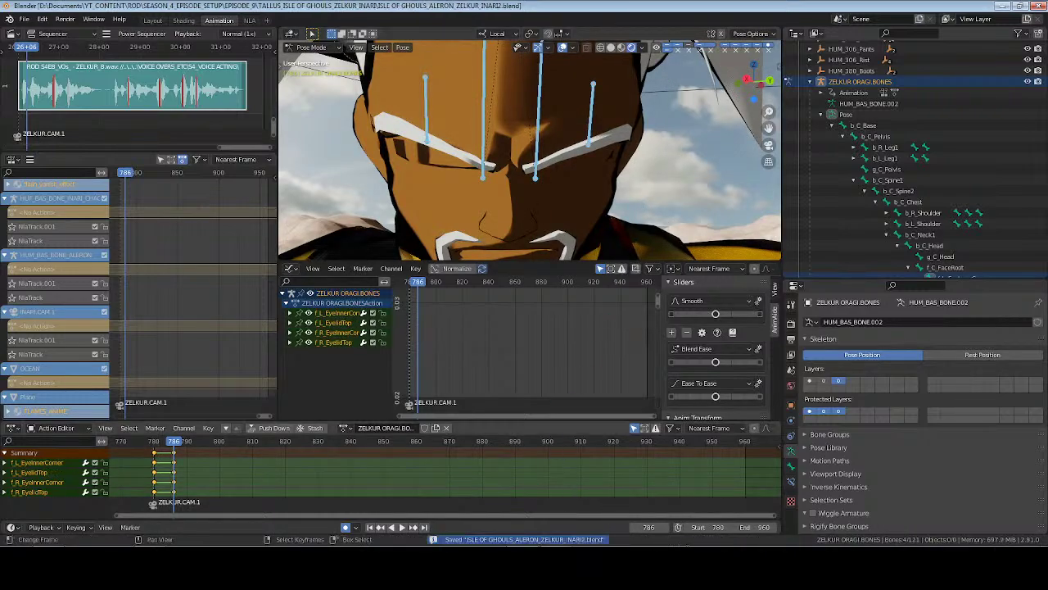
Advance ten frames to 796, clear the location of all four eye bones to reopen the eyes, and save the file
text(10)
key(Return)
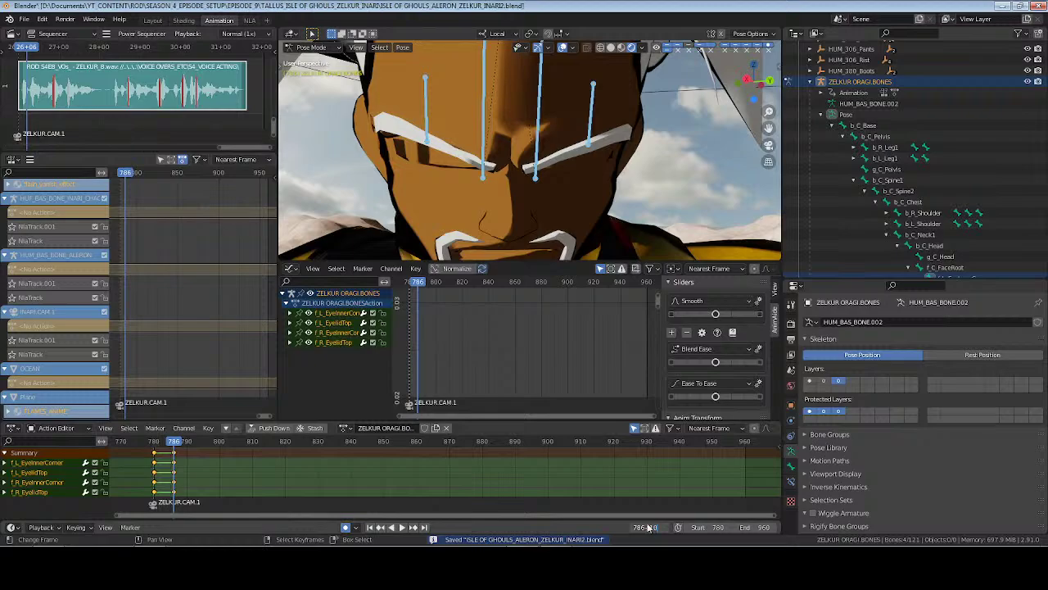
key(alt+g)
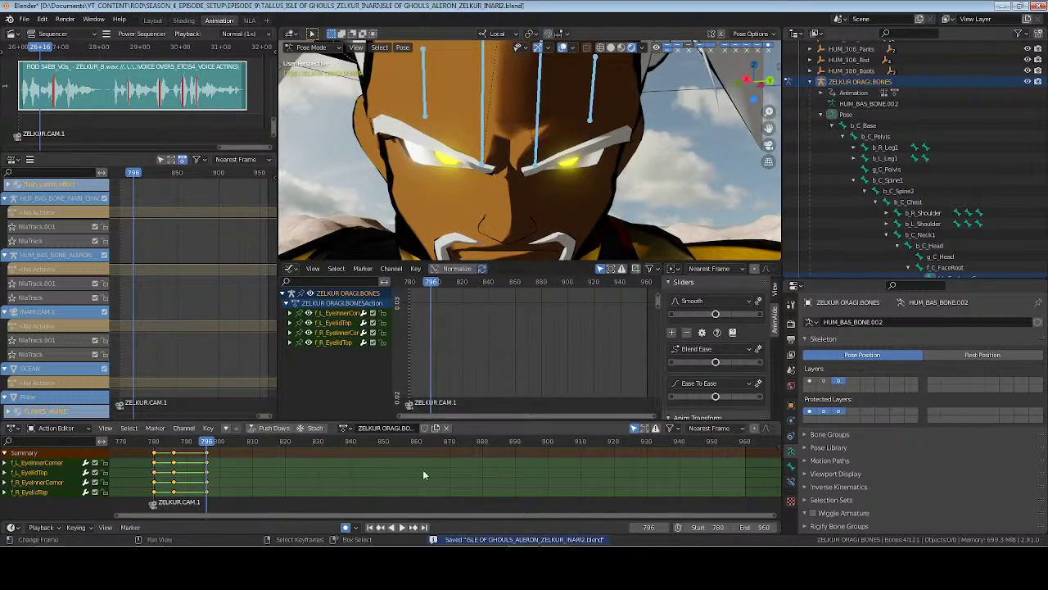
key(ctrl+s)
Paste the copied blink keyframes at frames 861 and 925 during playback, and shift the second set about 5 frames forward
key(space)
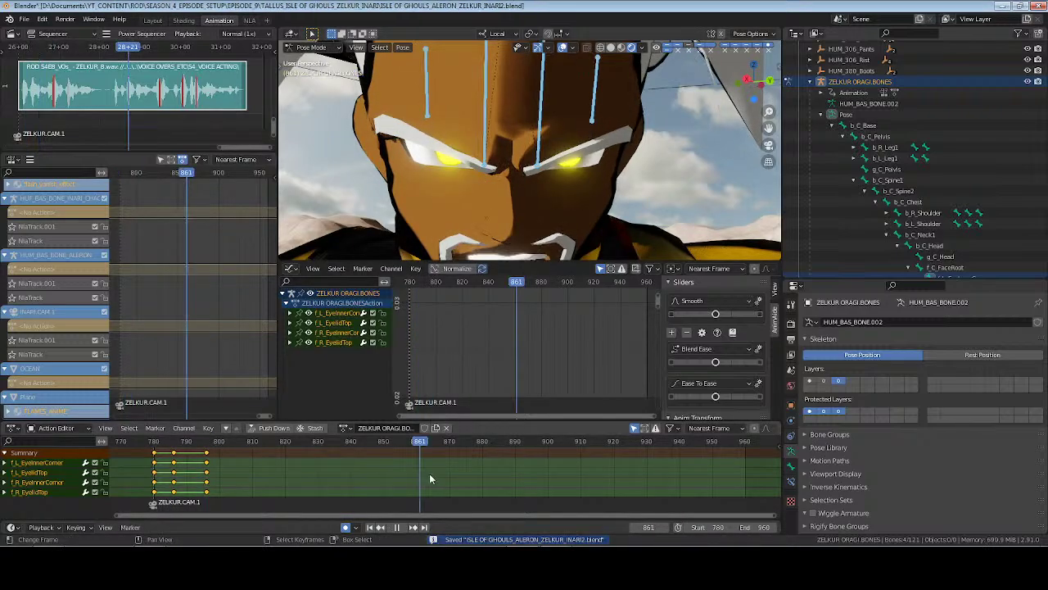
key(ctrl+v)
key(space)
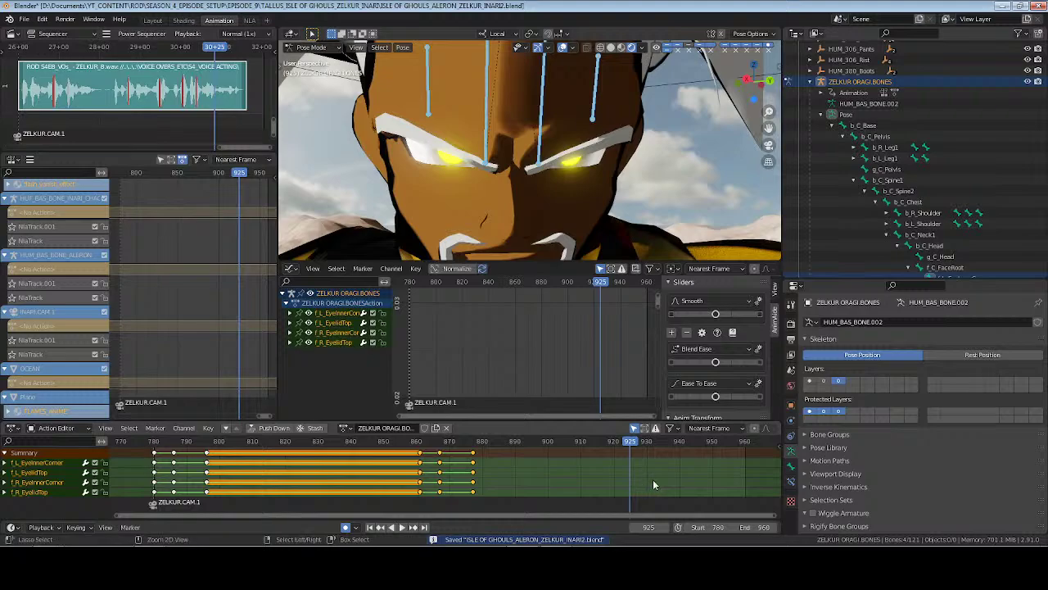
key(ctrl+v)
key(g)
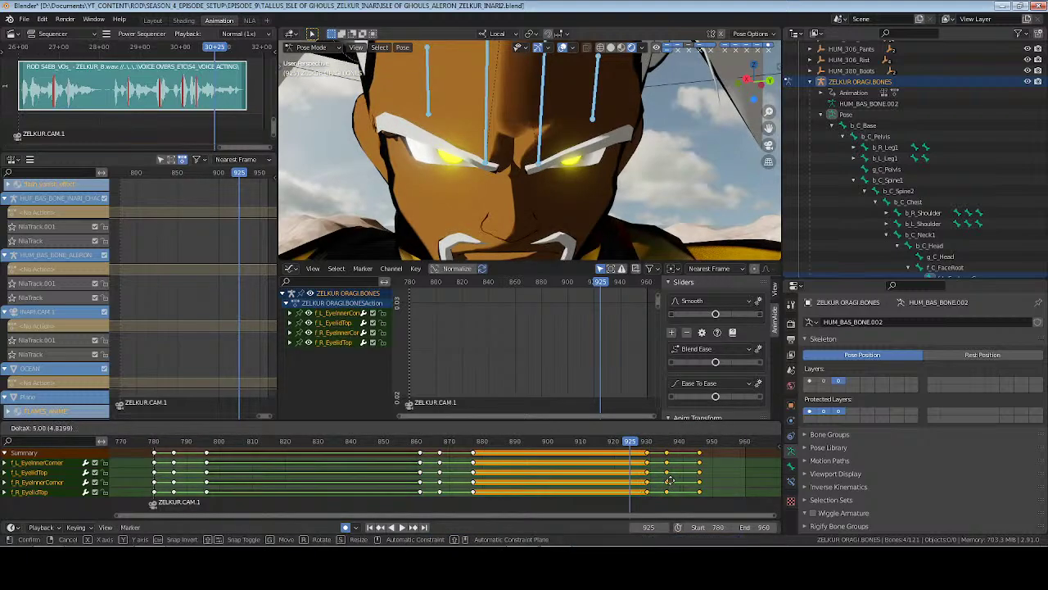
click(682, 260)
Deselect the eye bones, show only the second bone layer, switch the armature to Object Mode with nothing selected, and save
key(alt+a)
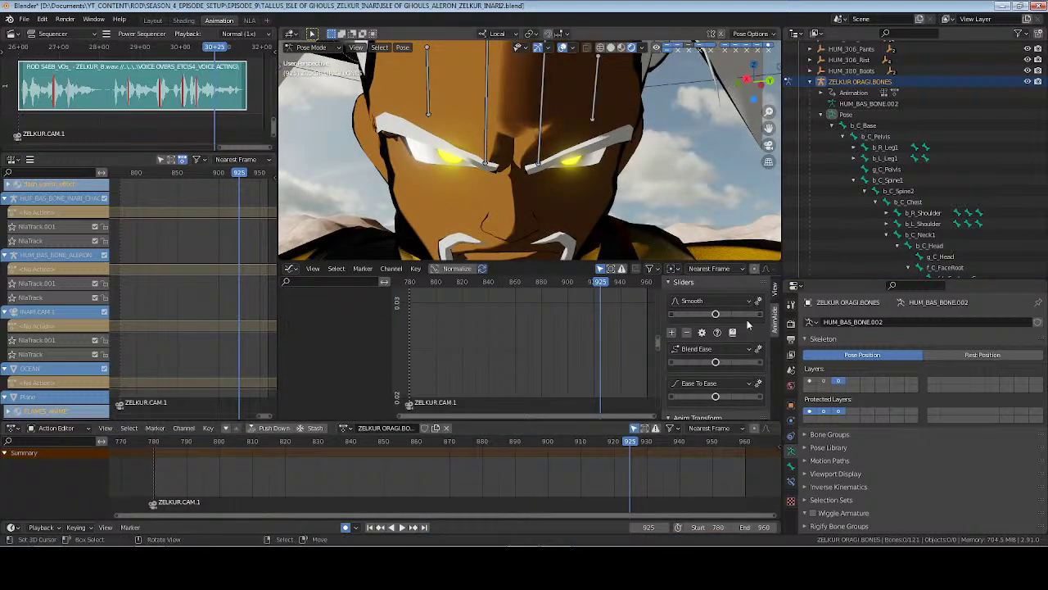
click(823, 381)
key(ctrl+Tab)
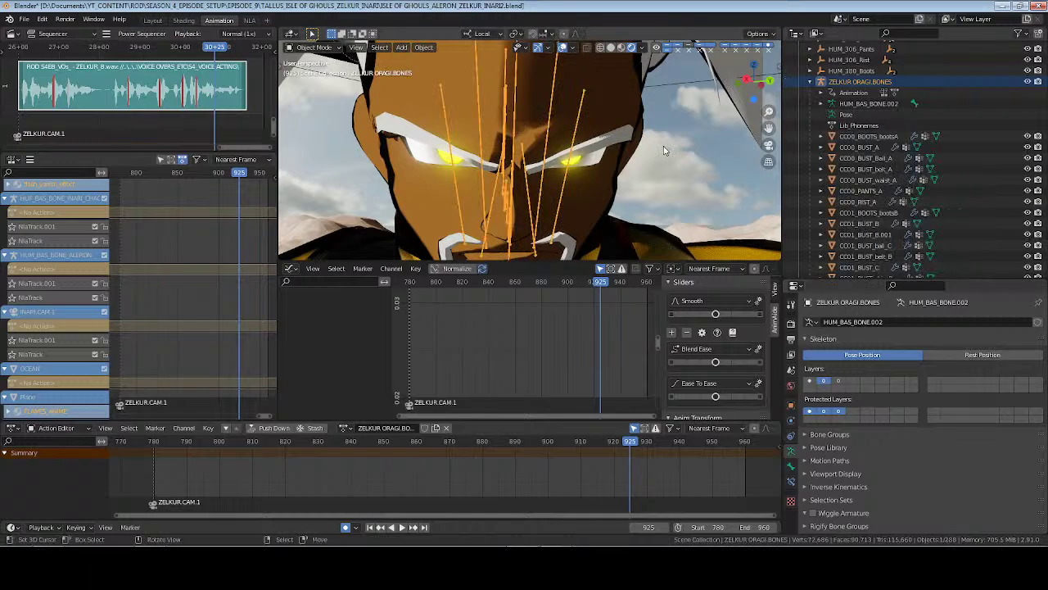
key(alt+a)
key(ctrl+s)
Look through the scene camera with the overlays hidden and return to frame 780
scroll(665, 150, down, 1)
key(KP_0)
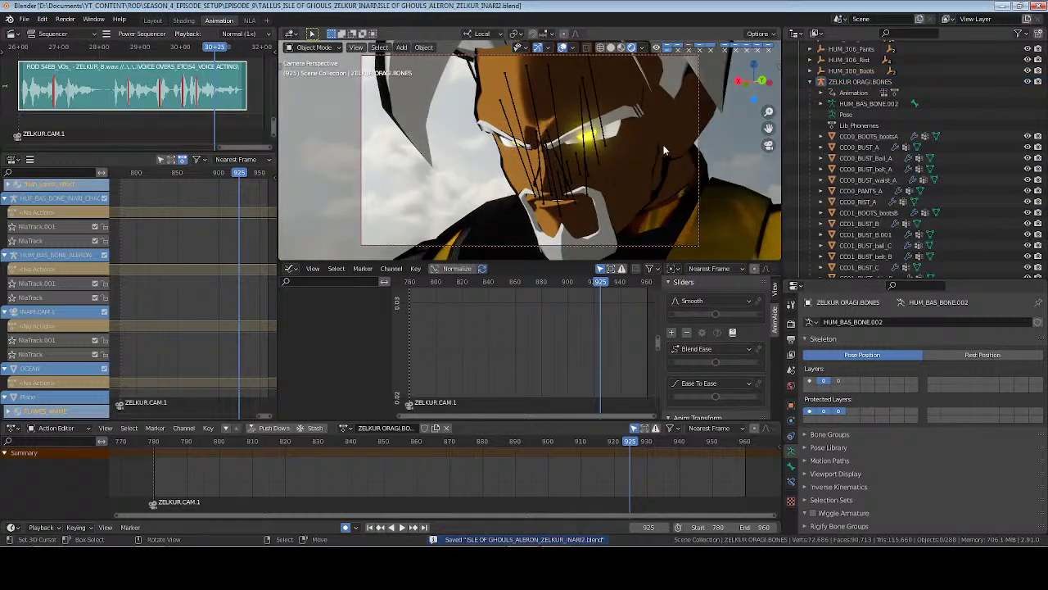
click(563, 48)
click(370, 529)
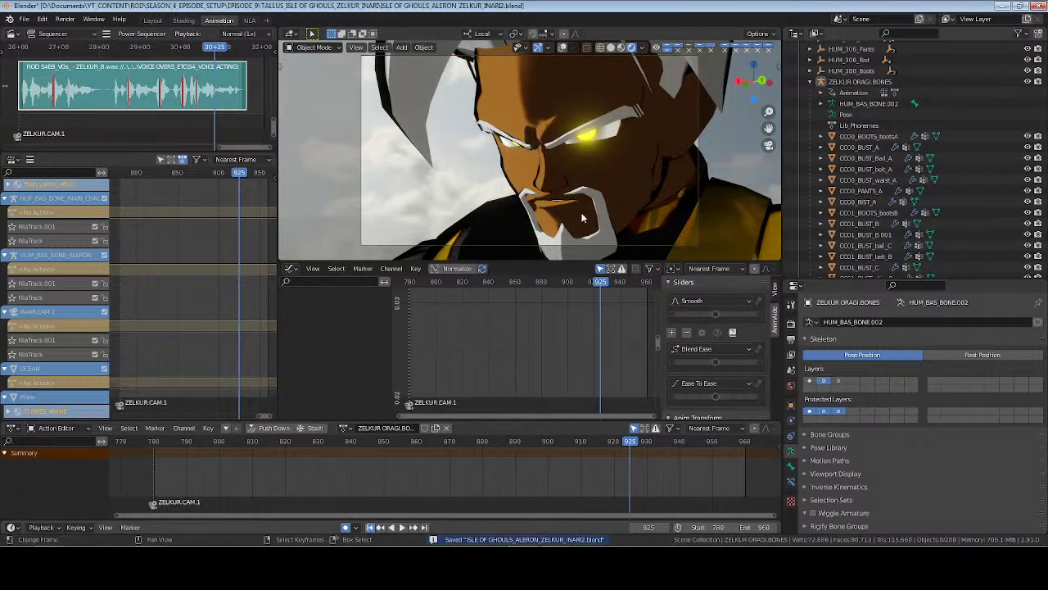
Collapse the ZELKUR_ORAGI collection in the Outliner and play back the head and blink animation through the camera
scroll(803, 117, up, 4)
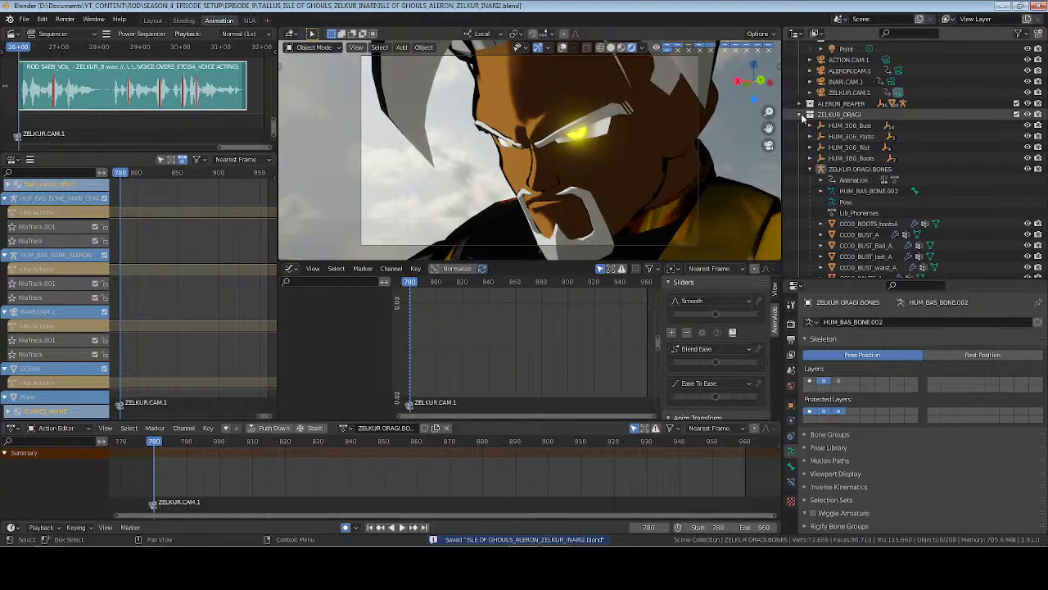
click(802, 116)
key(space)
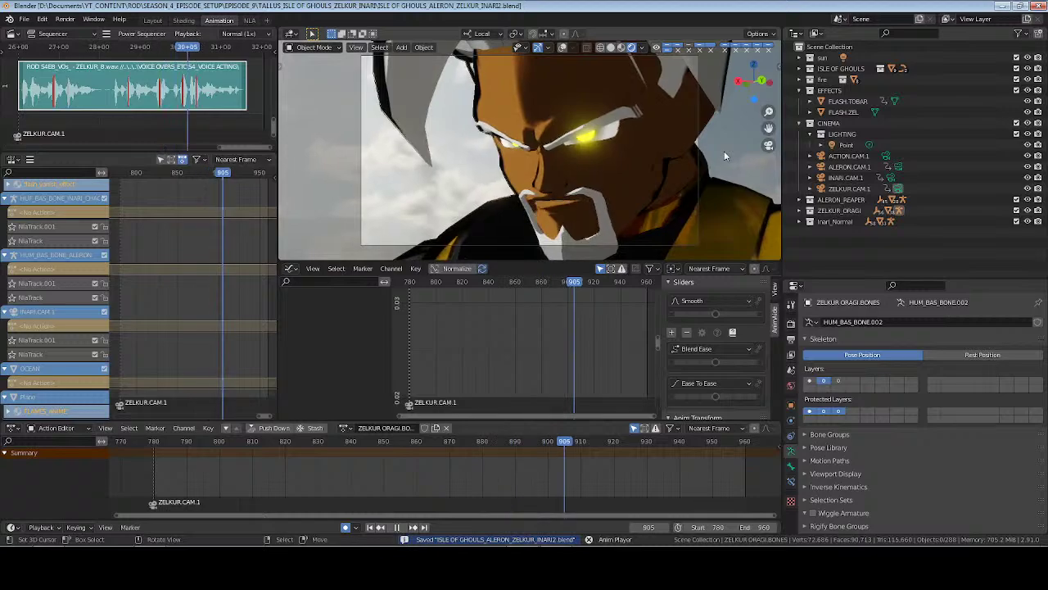
key(space)
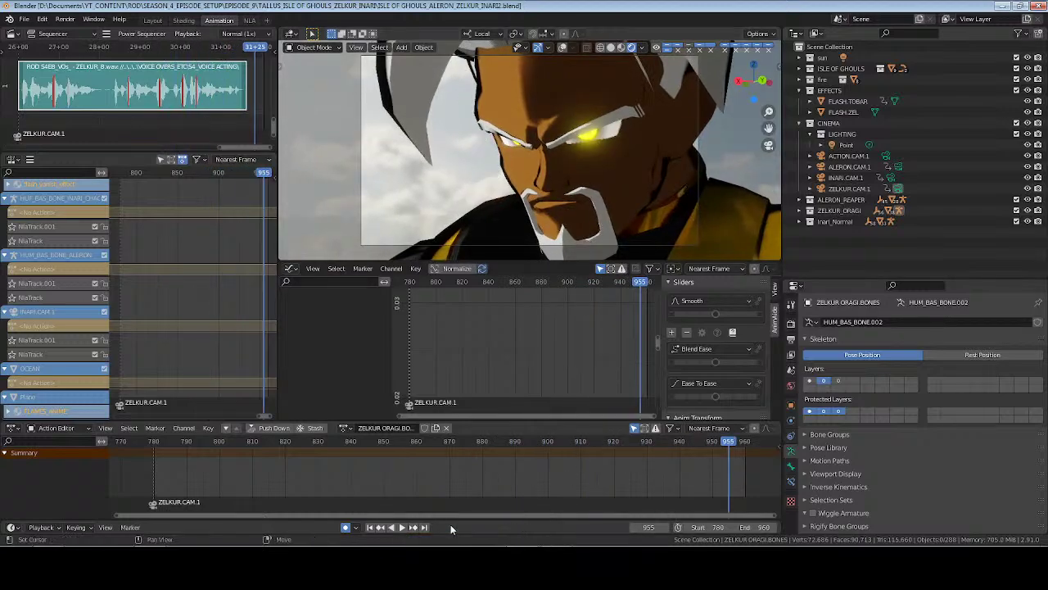
Go to frame 960, set the frame range to start at 960 and end at 2500, and save the file
click(425, 527)
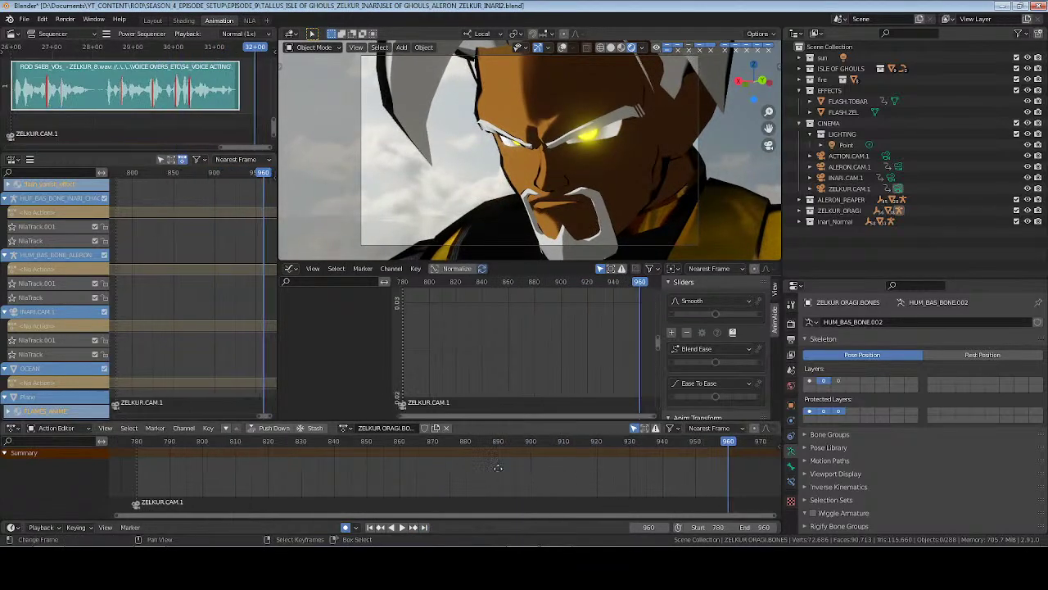
click(703, 524)
text(96)
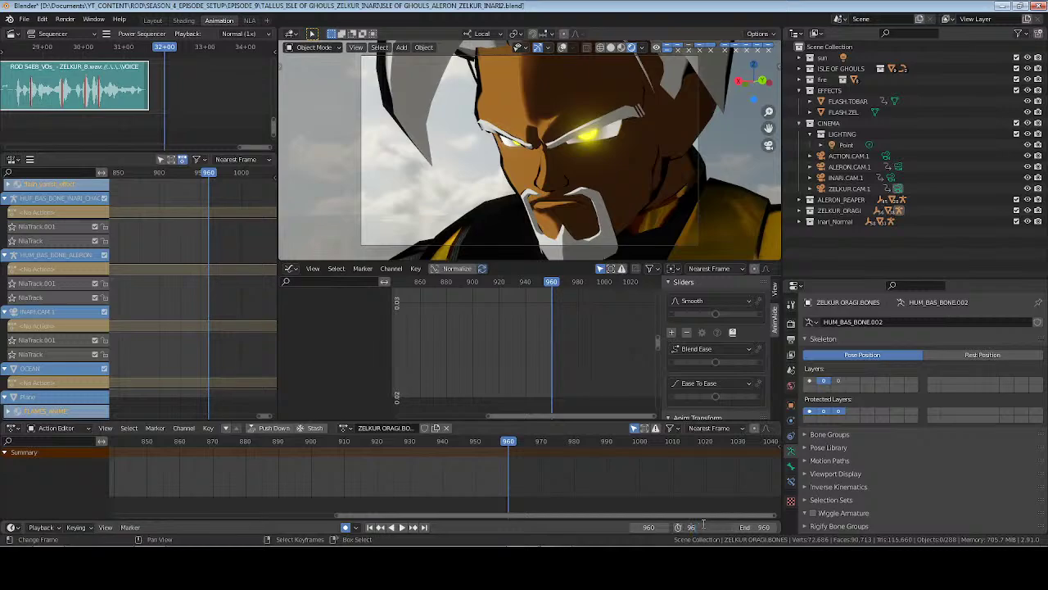
text(0)
key(Return)
click(765, 528)
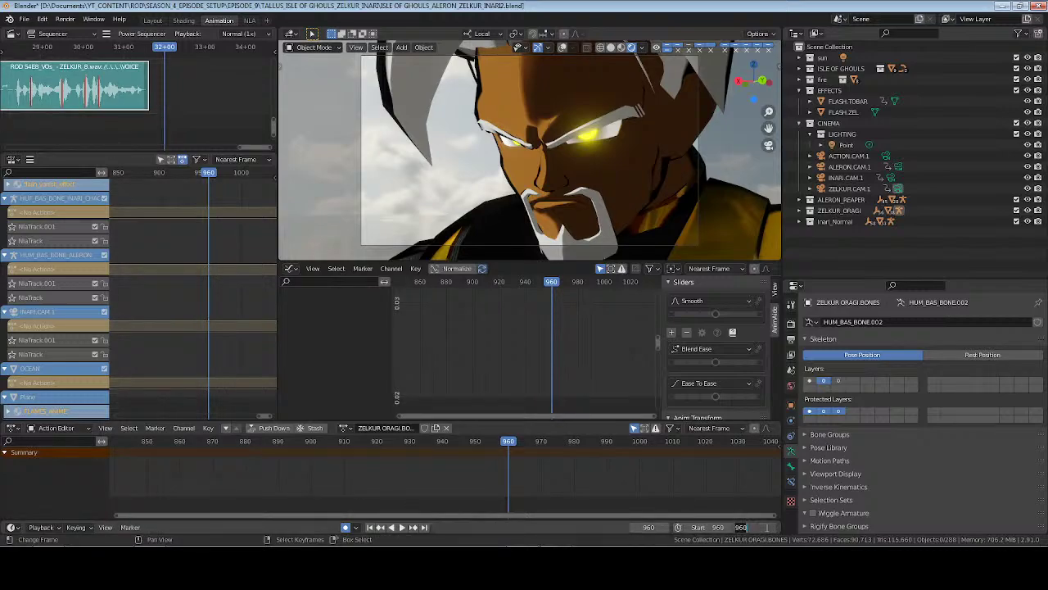
text(2500)
key(Return)
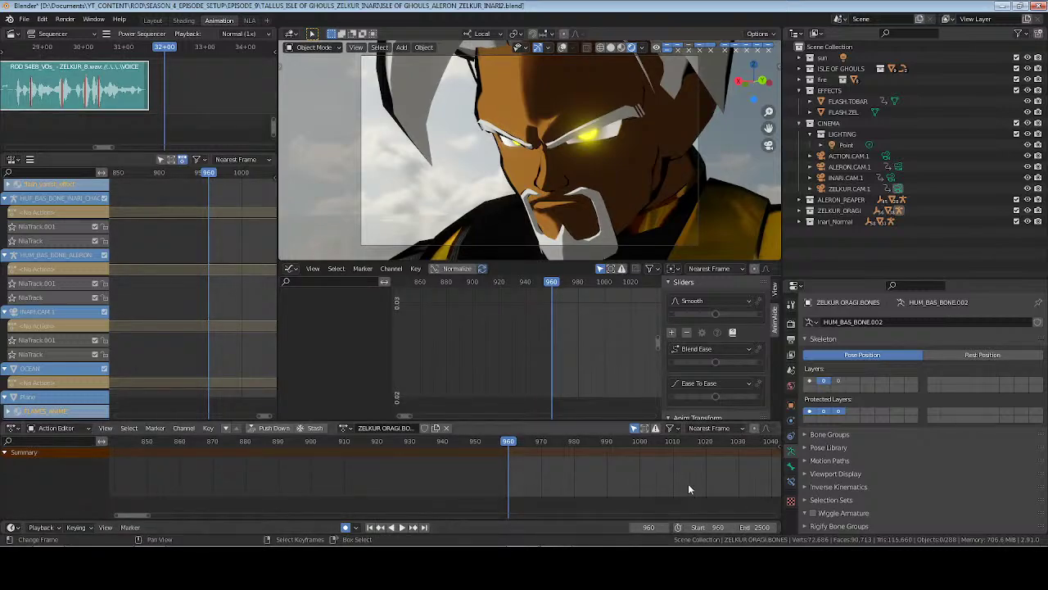
key(ctrl+s)
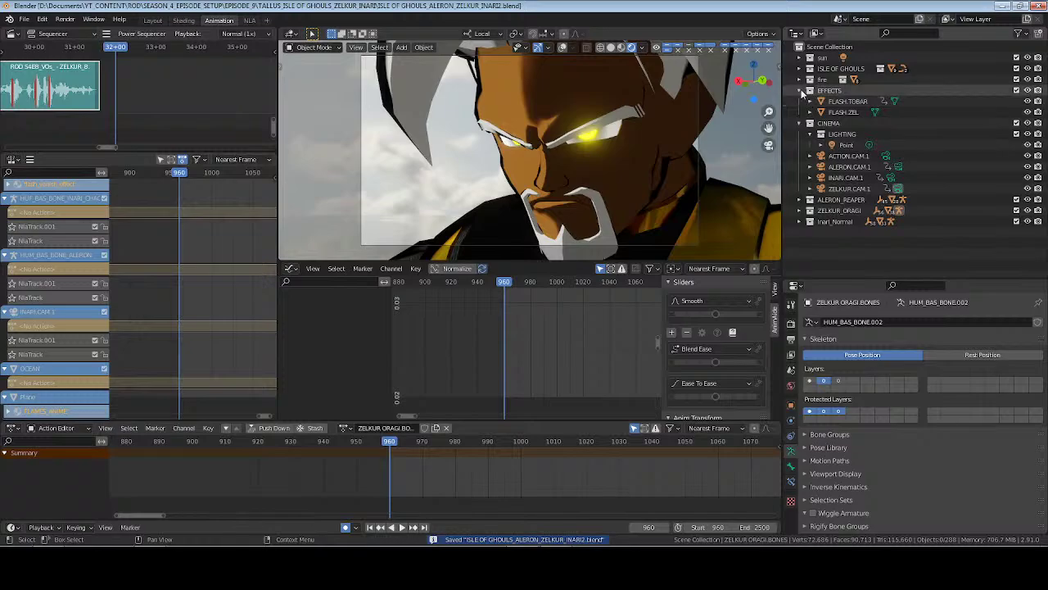
Collapse the EFFECTS collection, make INARI.CAM.1 the active scene camera and bind it to a marker at frame 960
click(809, 91)
click(891, 155)
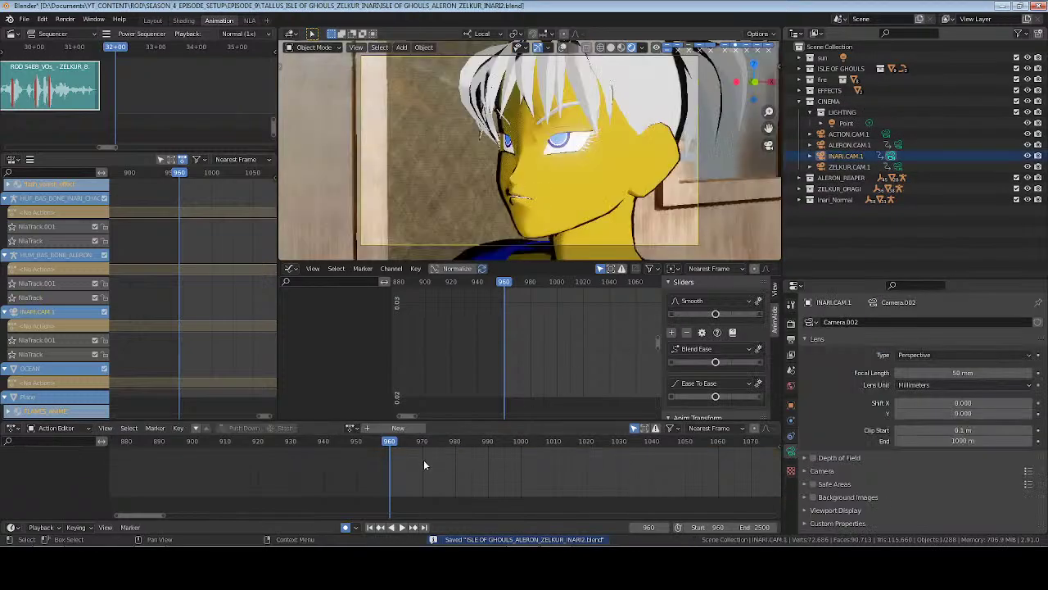
key(ctrl+b)
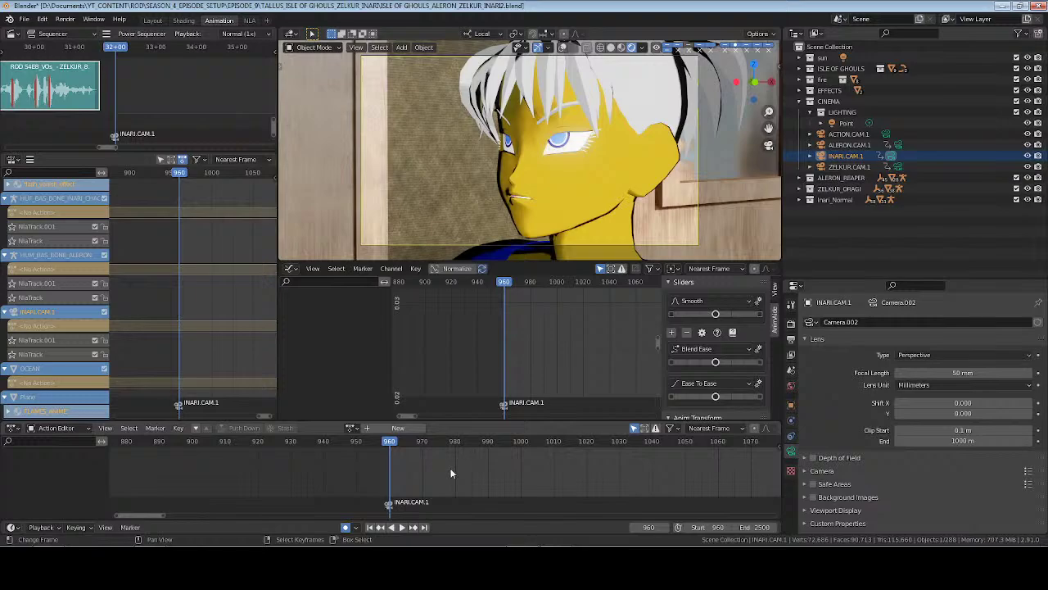
With the overlays visible, keyframe INARI.CAM.1 at frame 960 in a tight close-up of Inari's face, and save
click(562, 48)
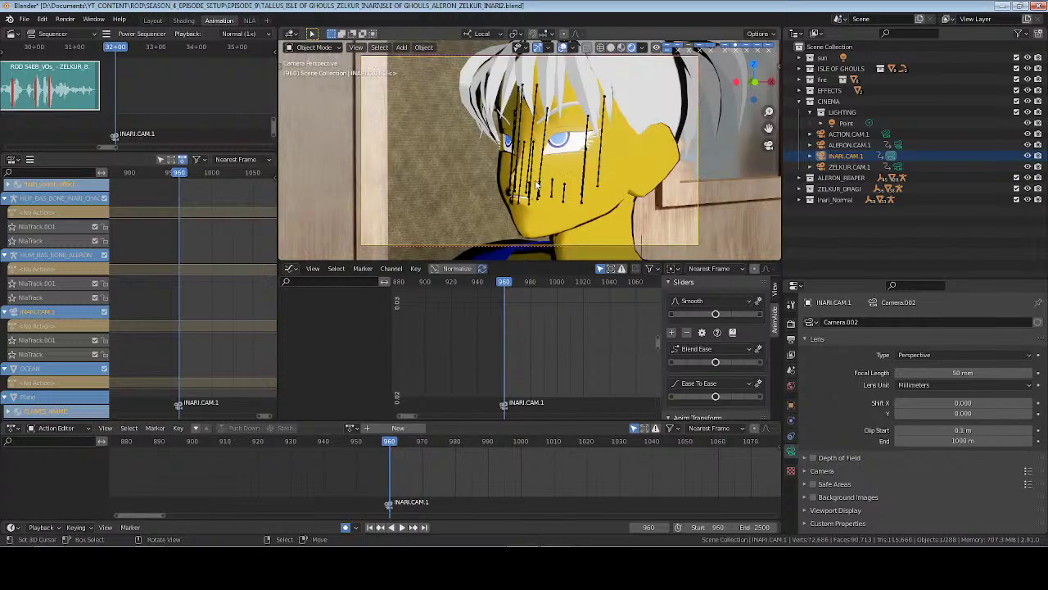
click(573, 205)
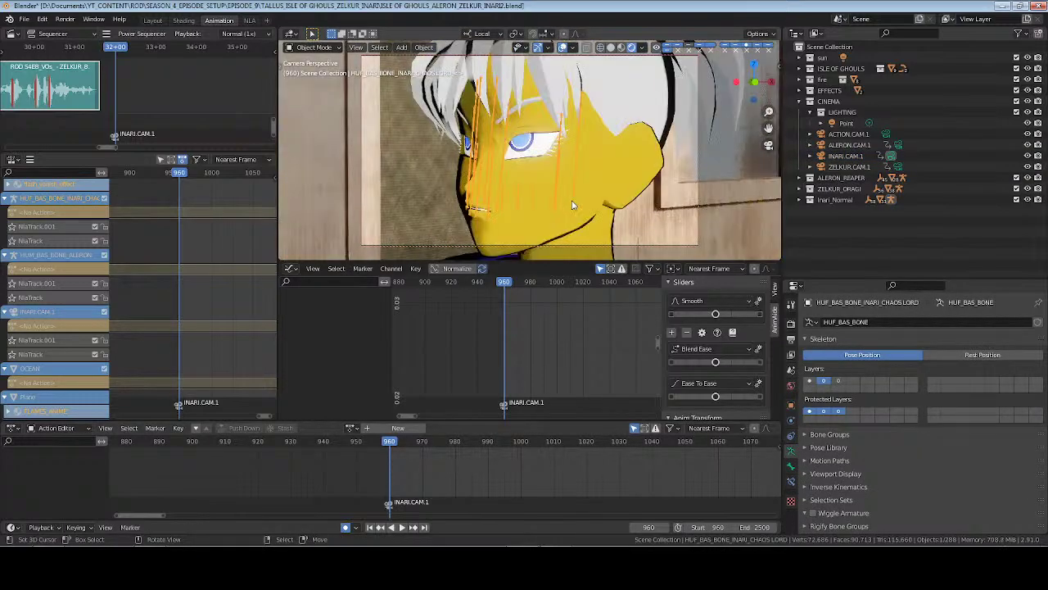
click(846, 156)
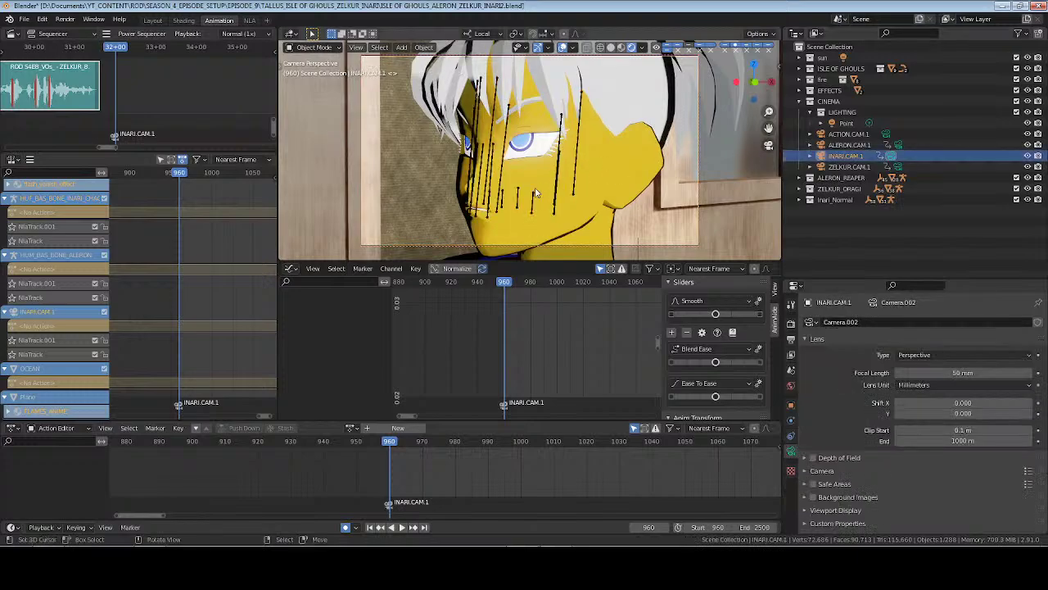
click(791, 406)
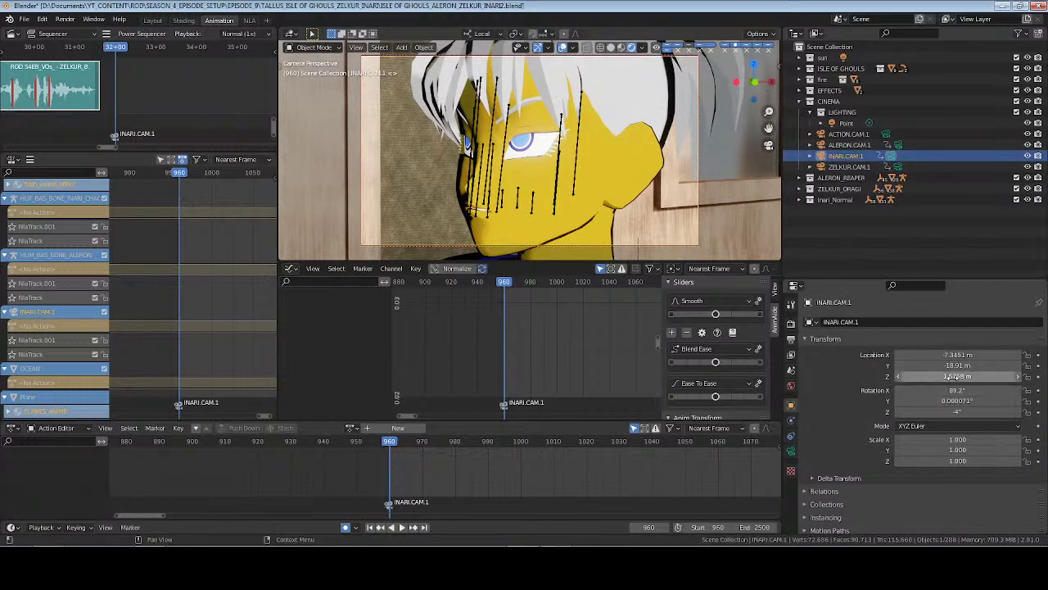
key(i)
middle_drag(565, 188, 600, 195)
scroll(593, 164, up, 3)
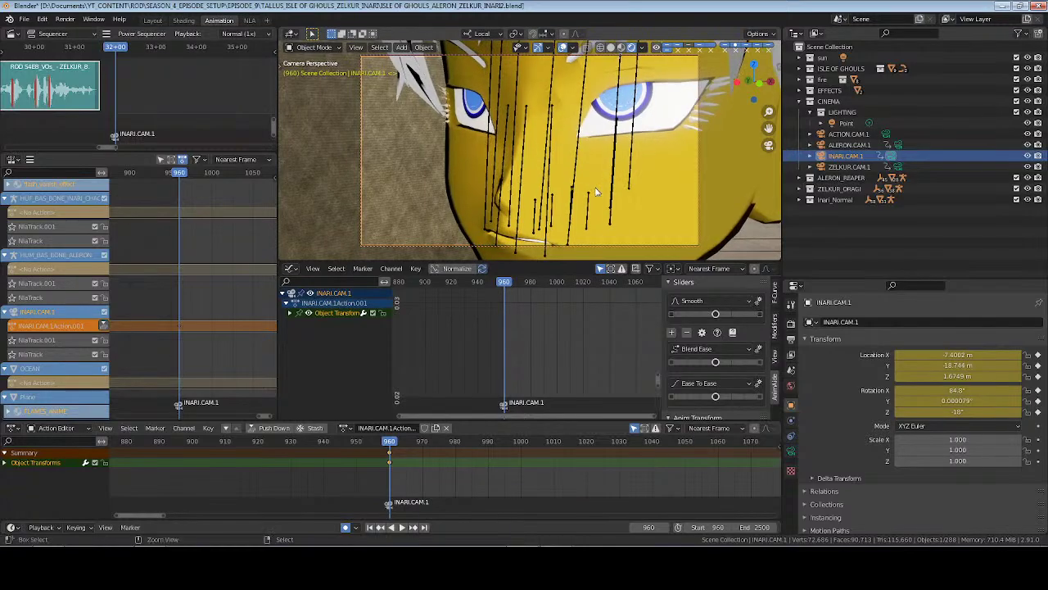
scroll(600, 173, down, 2)
shift+middle_drag(609, 176, 588, 181)
key(ctrl+s)
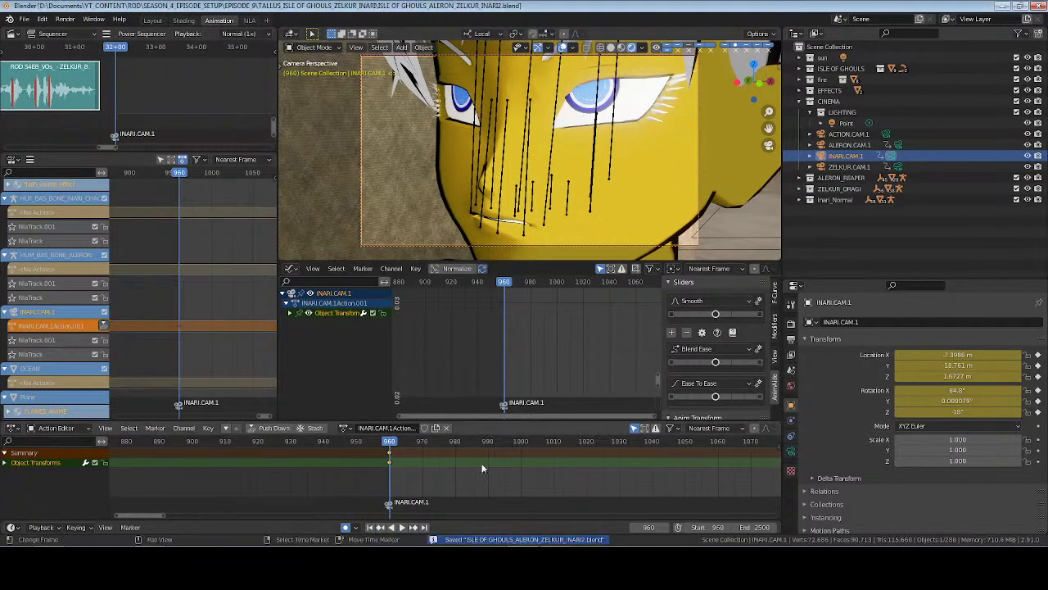
Add the IYAMI_2.wav voice-over as a sound strip at frame 960 and trim its silent end
key(shift+a)
click(196, 91)
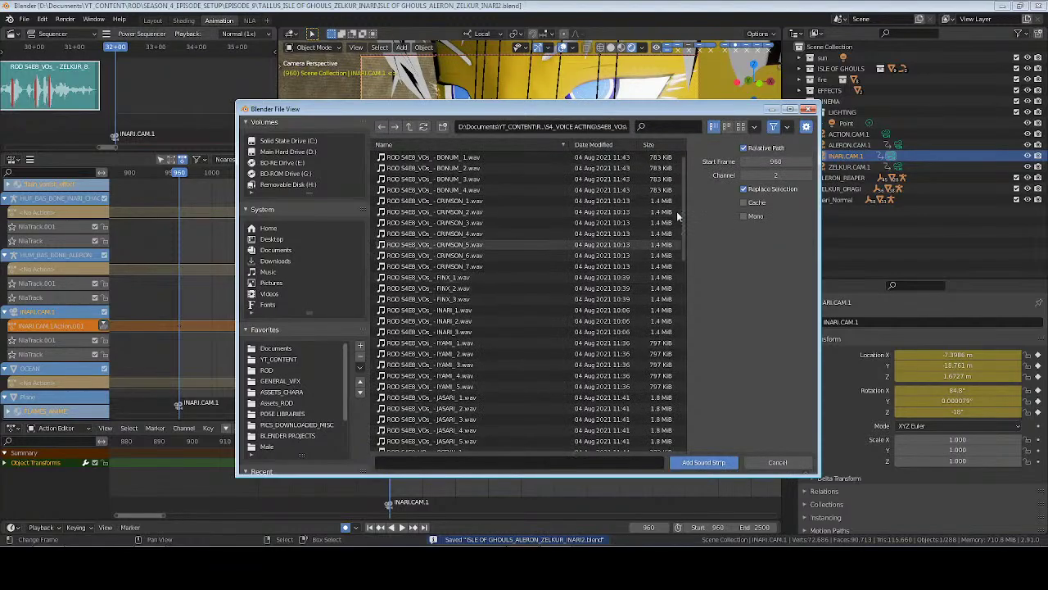
drag(685, 182, 682, 238)
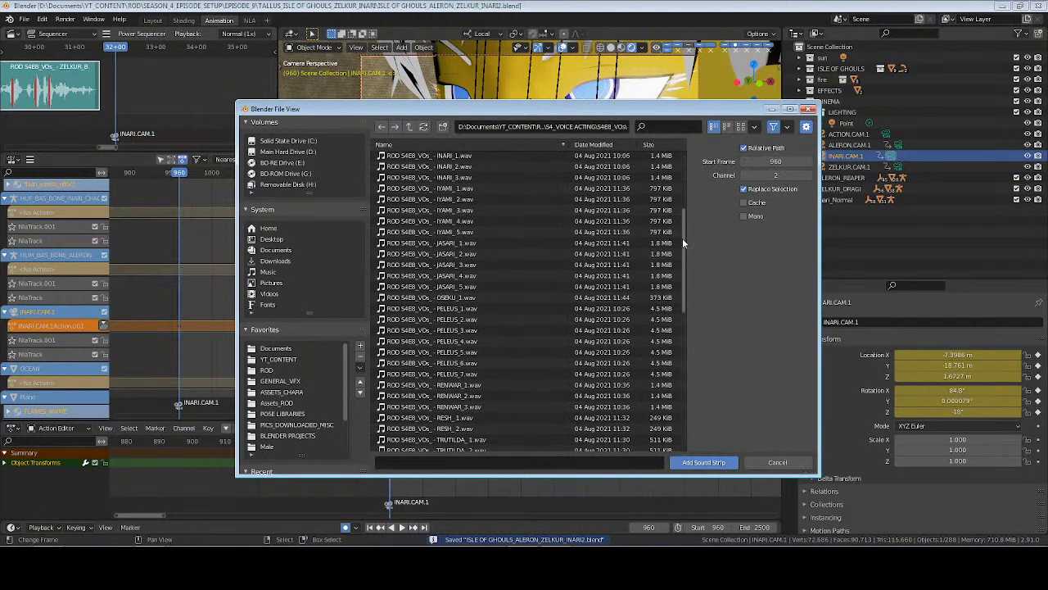
click(426, 221)
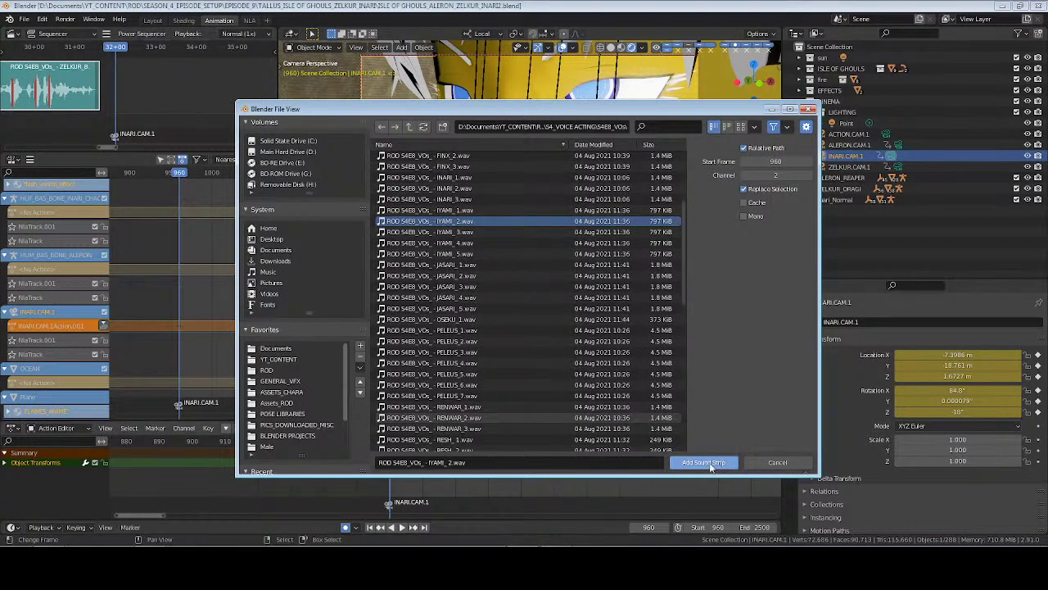
click(703, 462)
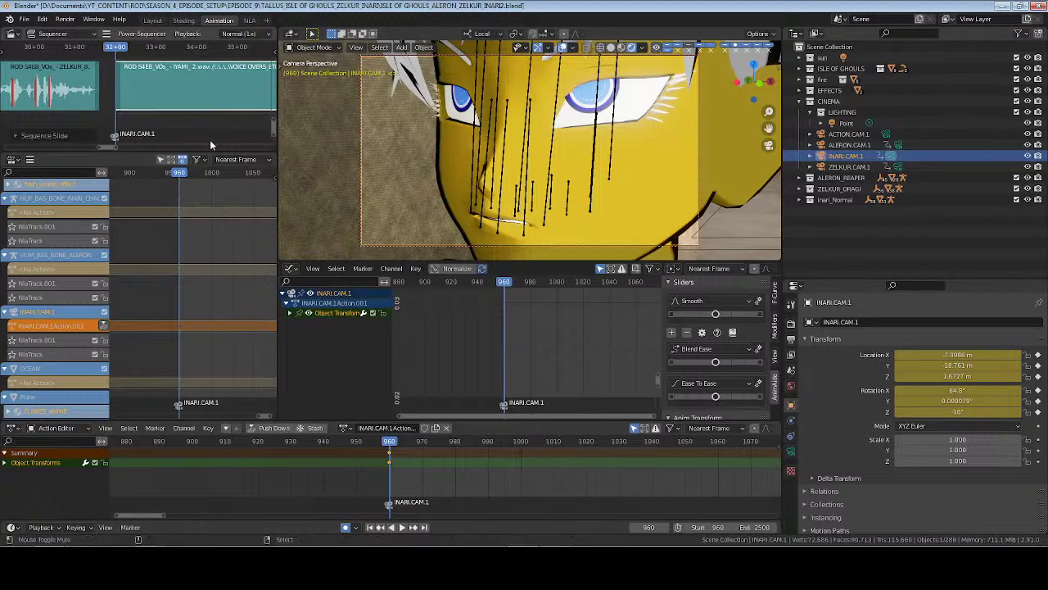
ctrl+scroll(221, 119, right, 5)
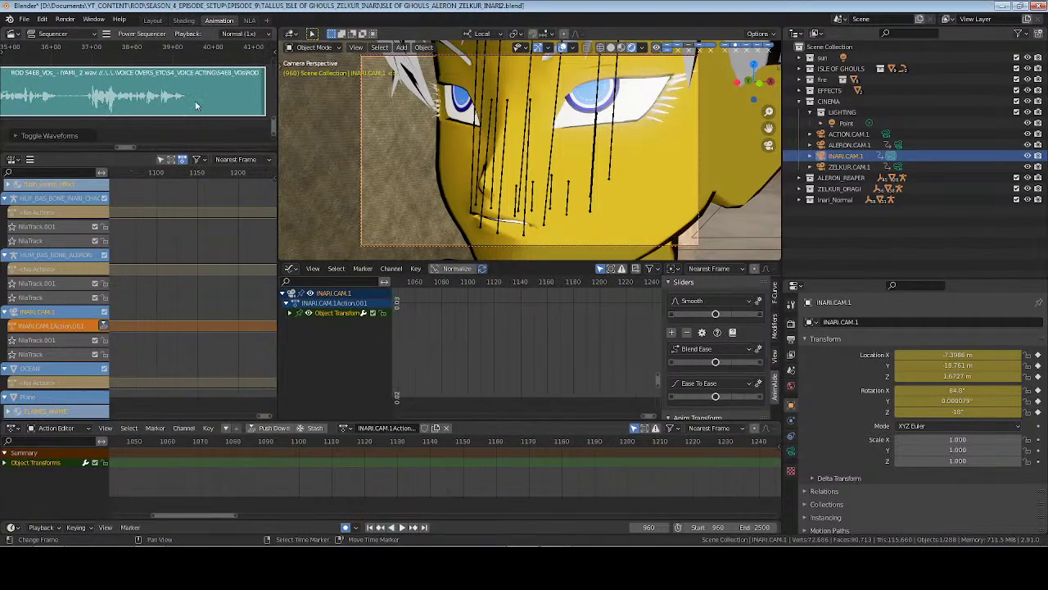
drag(263, 105, 187, 110)
Play on past the end of the voice strip, set the end frame to 1200, return to frame 960 and save
click(180, 66)
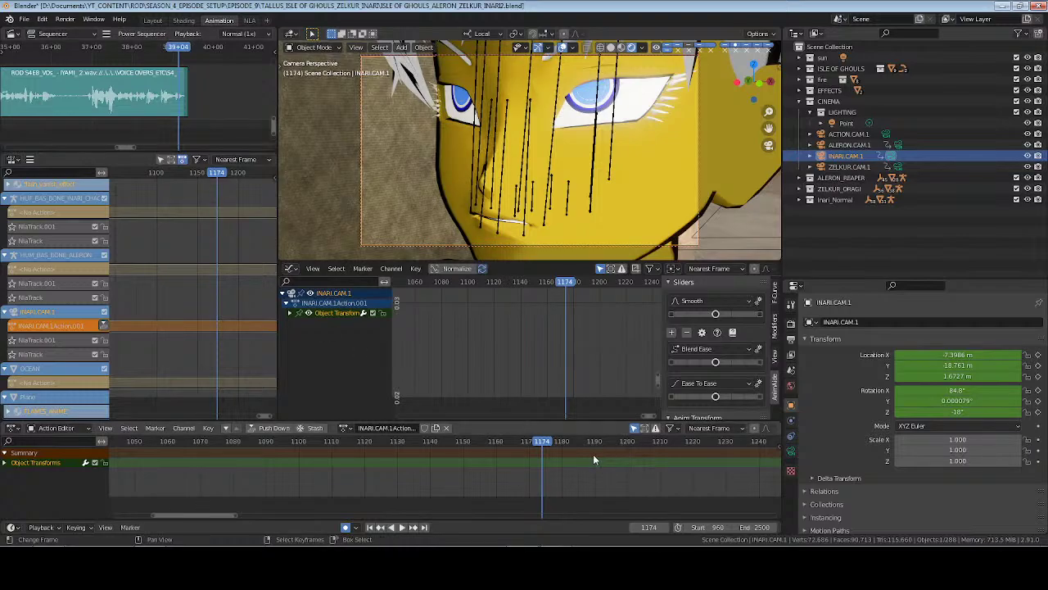
key(space)
key(space)
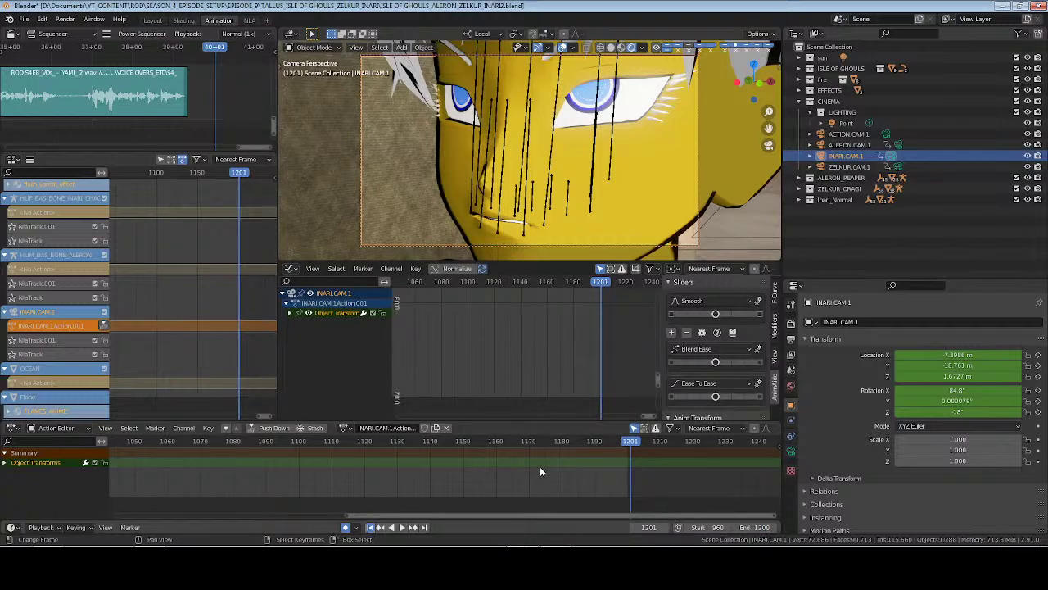
key(shift+Left)
key(ctrl+s)
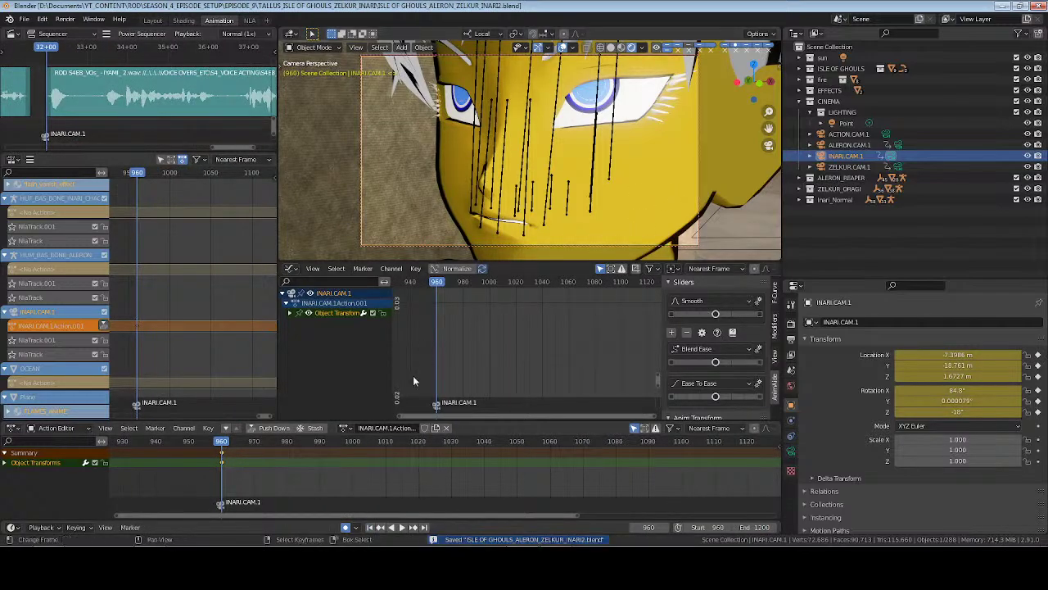
Keyframe a slight sideways move of INARI.CAM.1 along its local X axis at frame 1200, return to frame 960 and save
key(shift+Right)
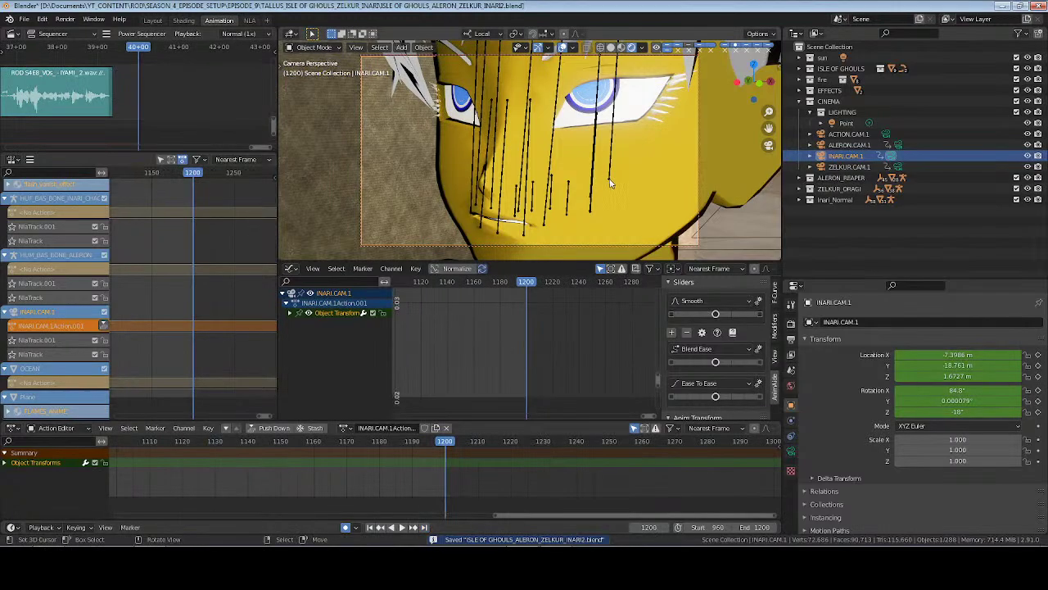
key(g)
key(x)
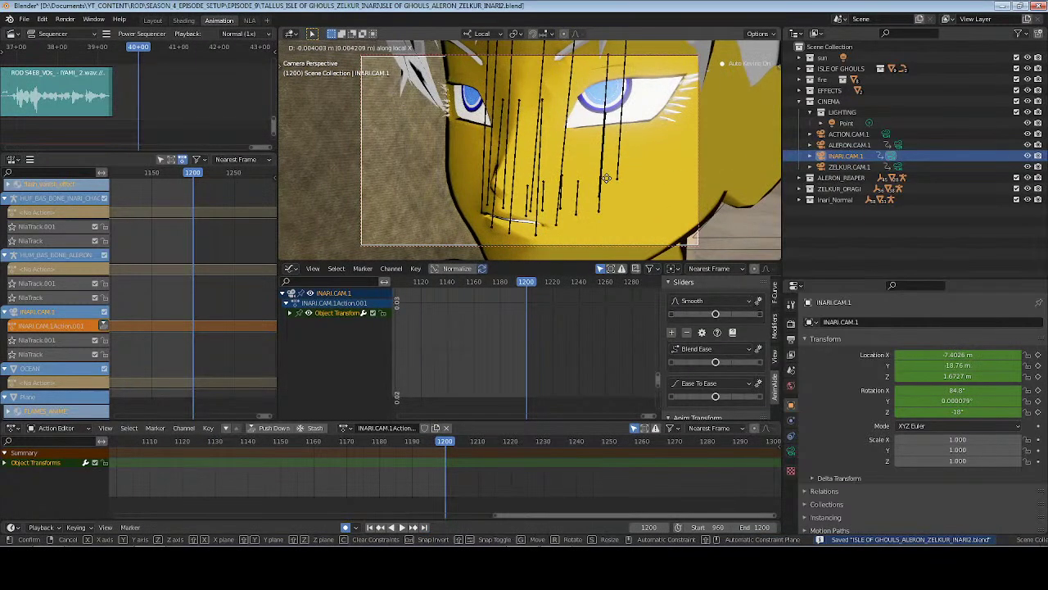
click(611, 184)
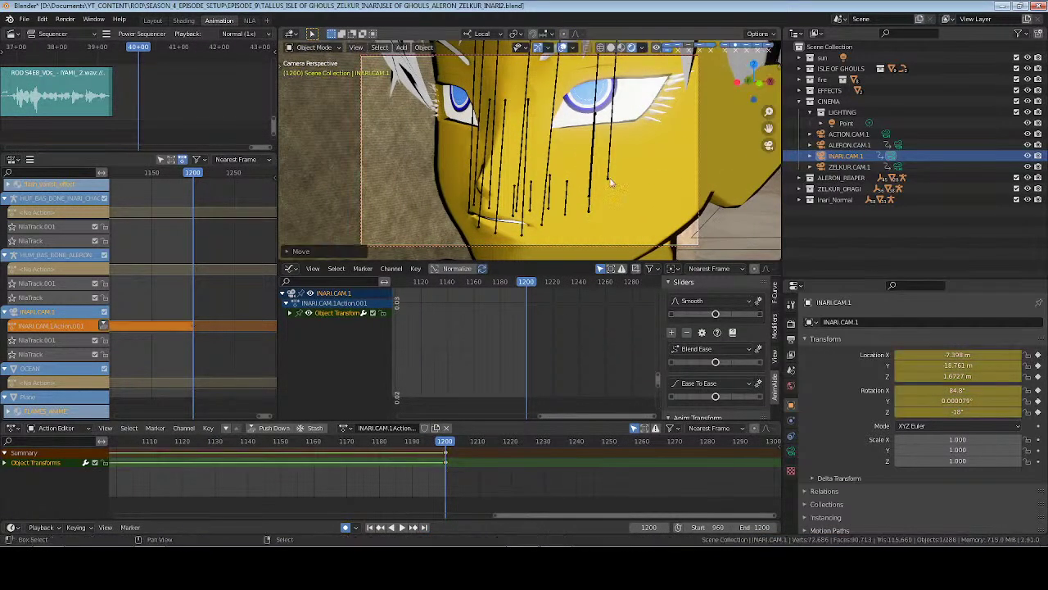
click(369, 526)
key(ctrl+s)
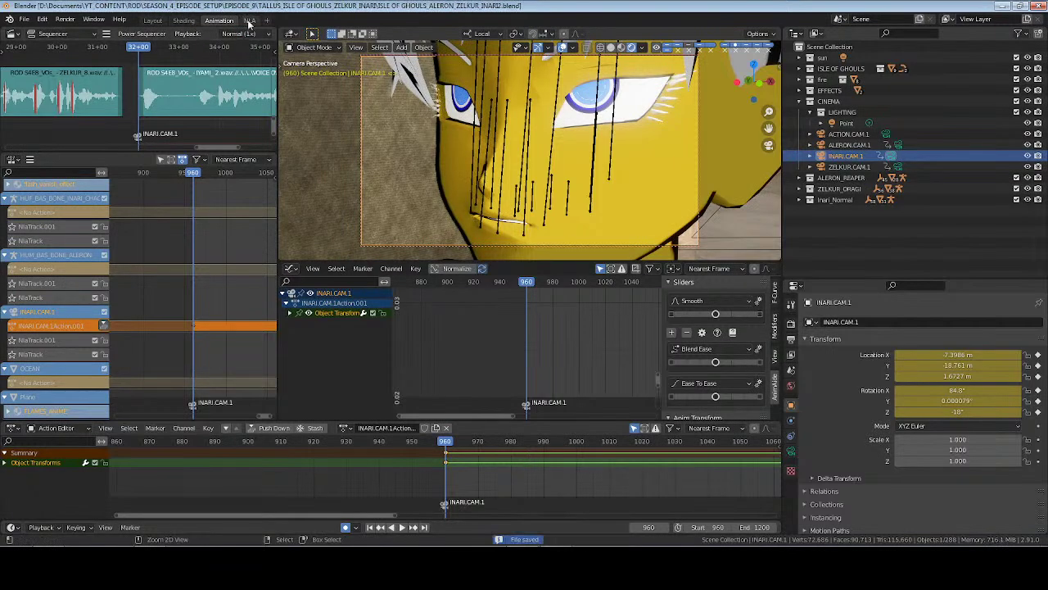
Push the ZELKUR ORAGI.BONES and ZELKUR.CAM.1 actions down to NLA strips and return to the Animation workspace
click(249, 21)
key(KP_0)
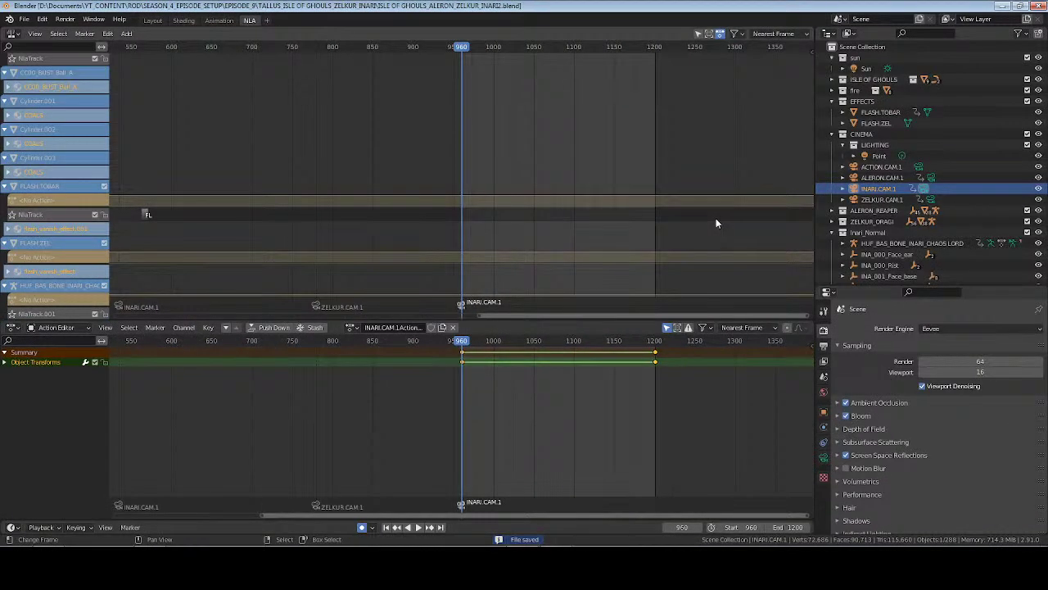
drag(810, 98, 820, 253)
click(103, 163)
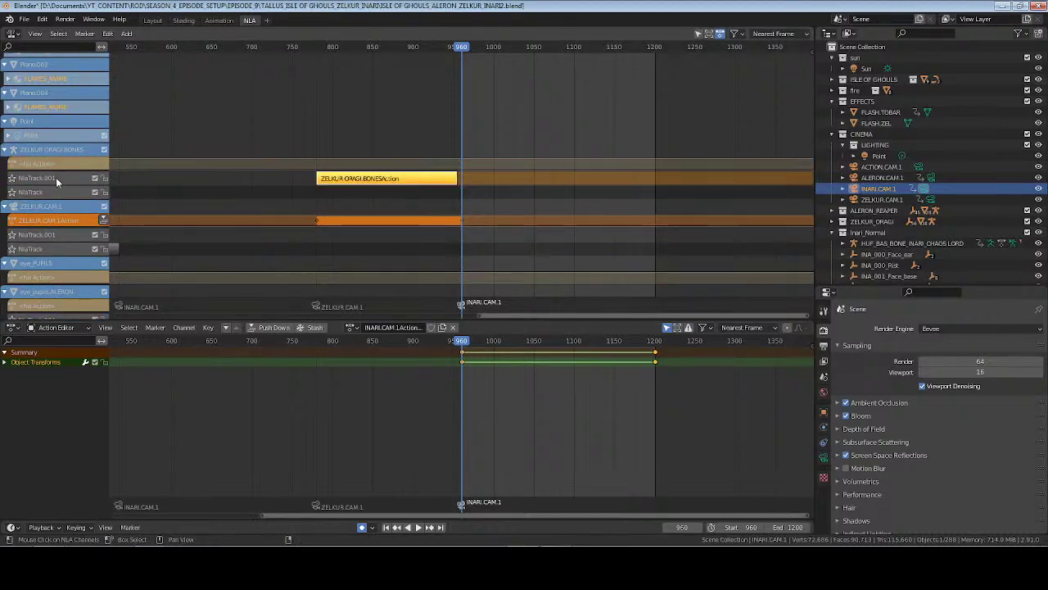
click(103, 234)
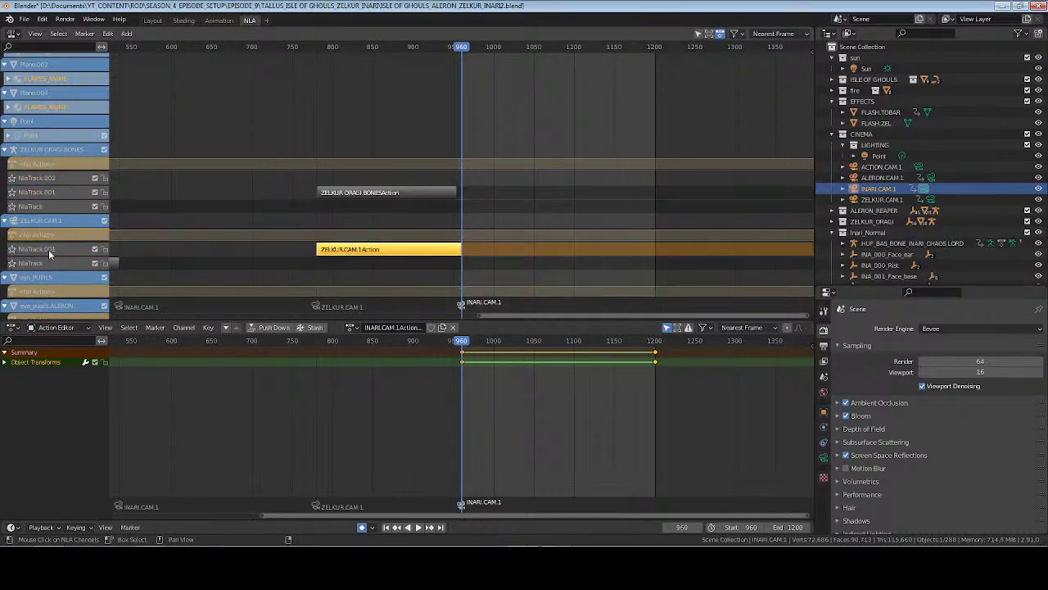
click(219, 20)
Fit frames 960–1200 in the timelines, save, and put Inari's armature in Pose Mode with no bones selected
scroll(577, 491, right, 5)
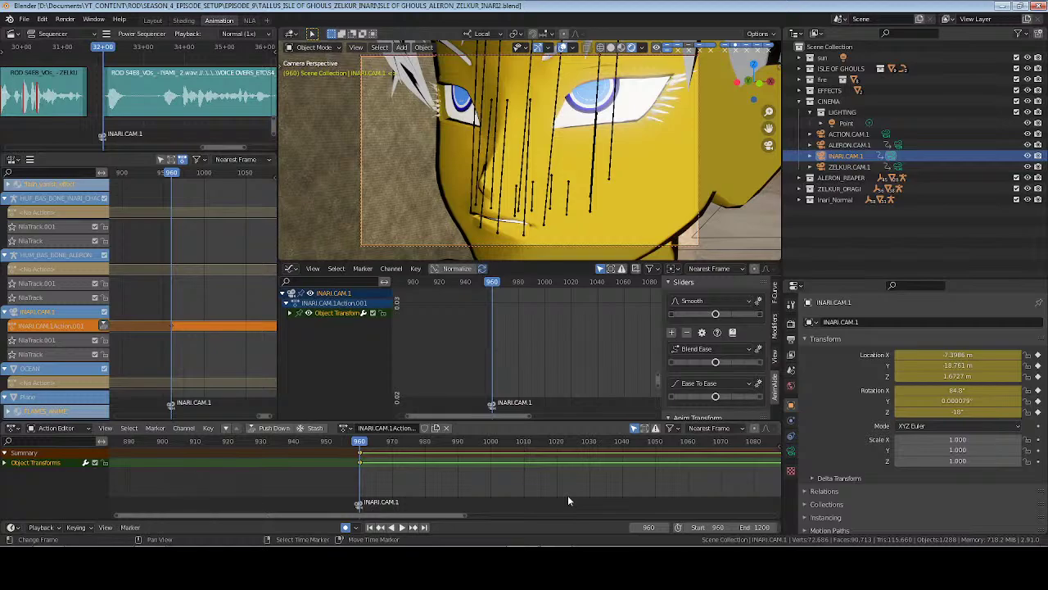
scroll(582, 474, down, 4)
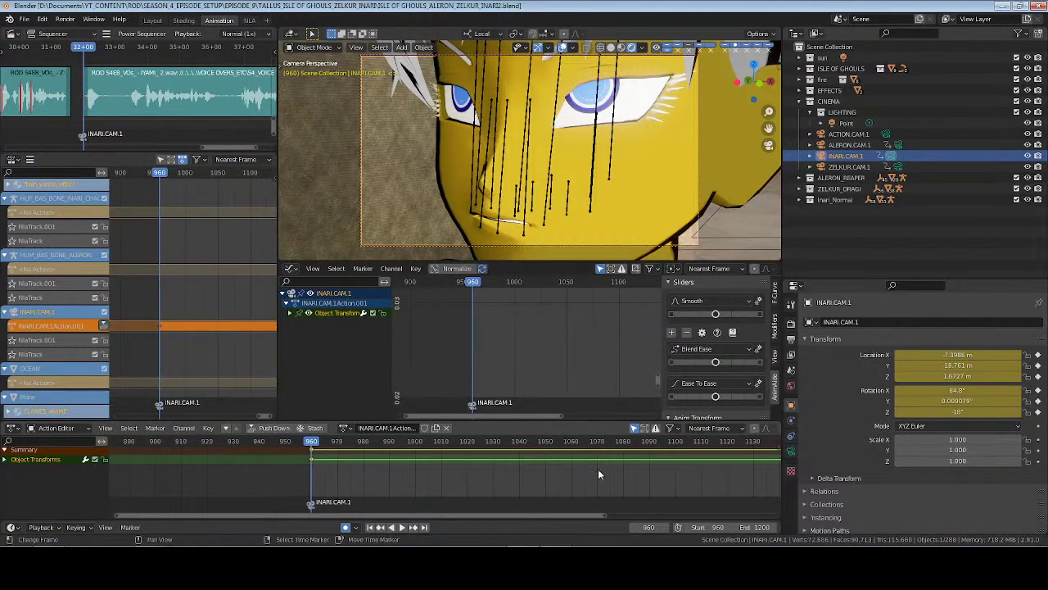
scroll(574, 488, down, 3)
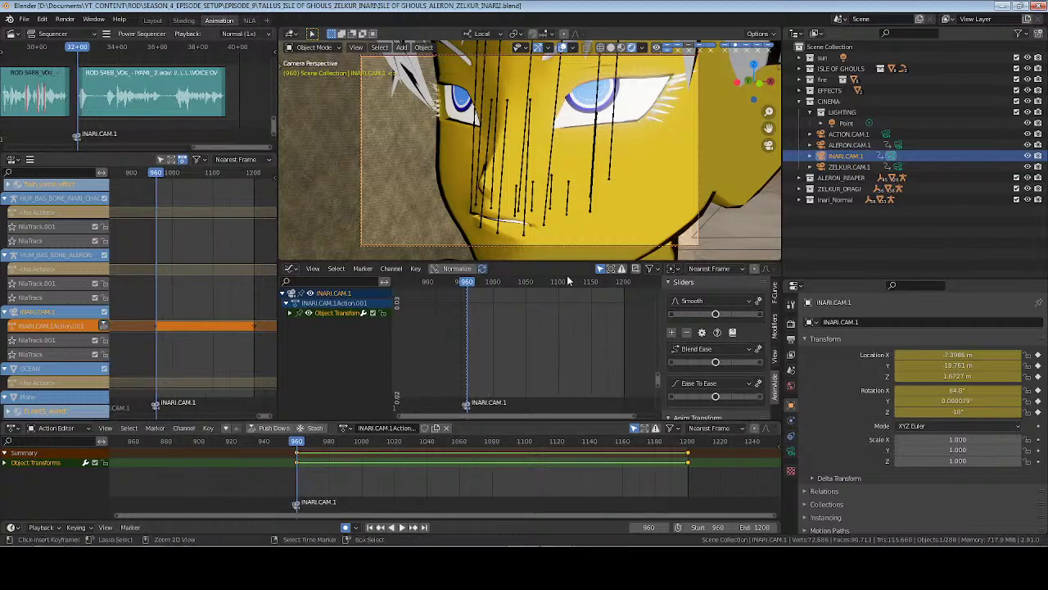
key(ctrl+s)
click(576, 194)
key(ctrl+Tab)
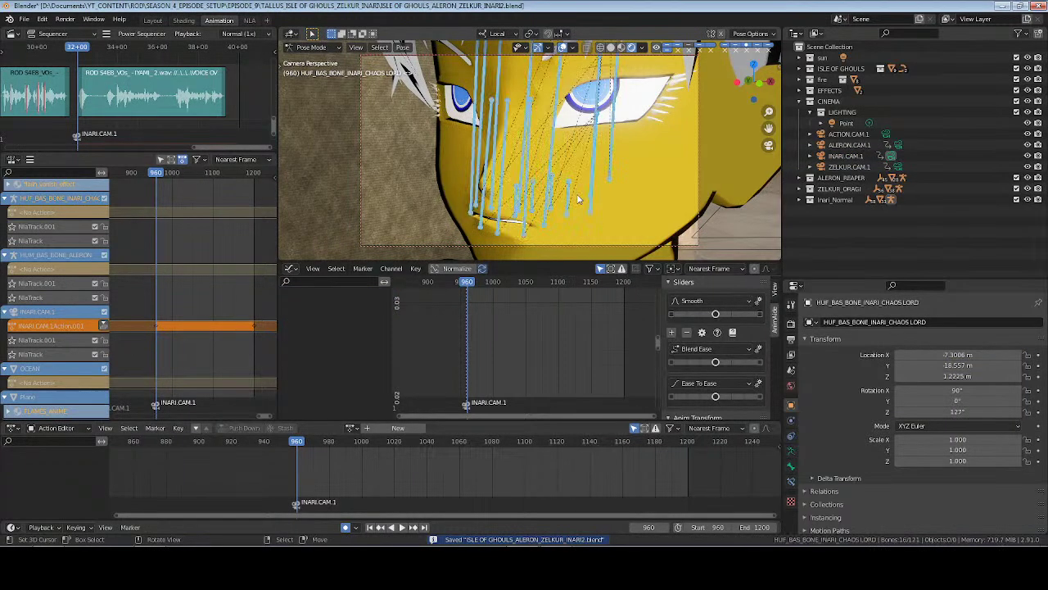
key(alt+a)
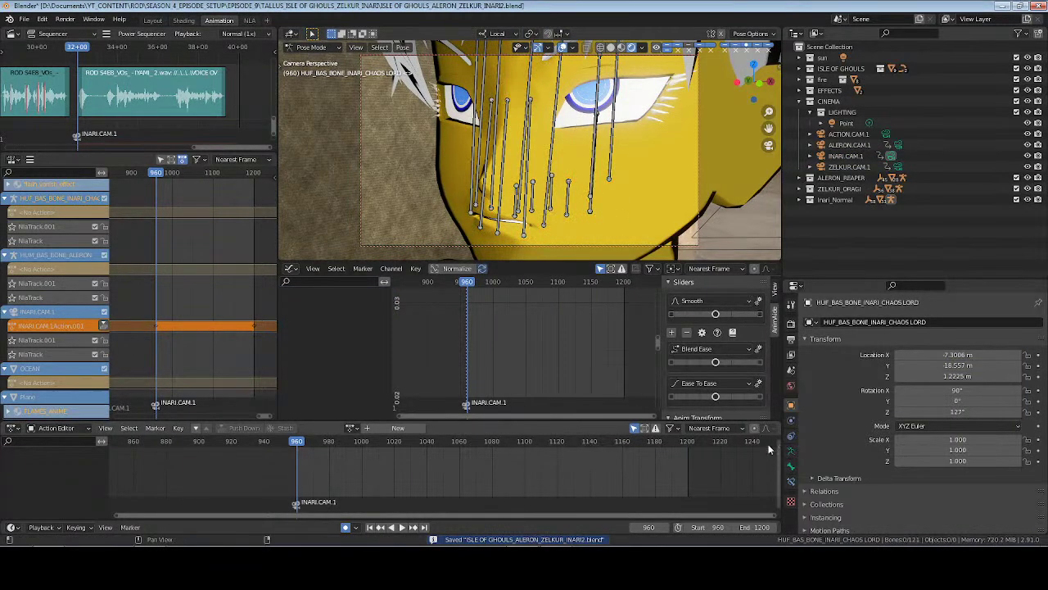
Show only the armature's first bone layer, keyframe all its bones at frame 960 and deselect them
click(791, 451)
key(a)
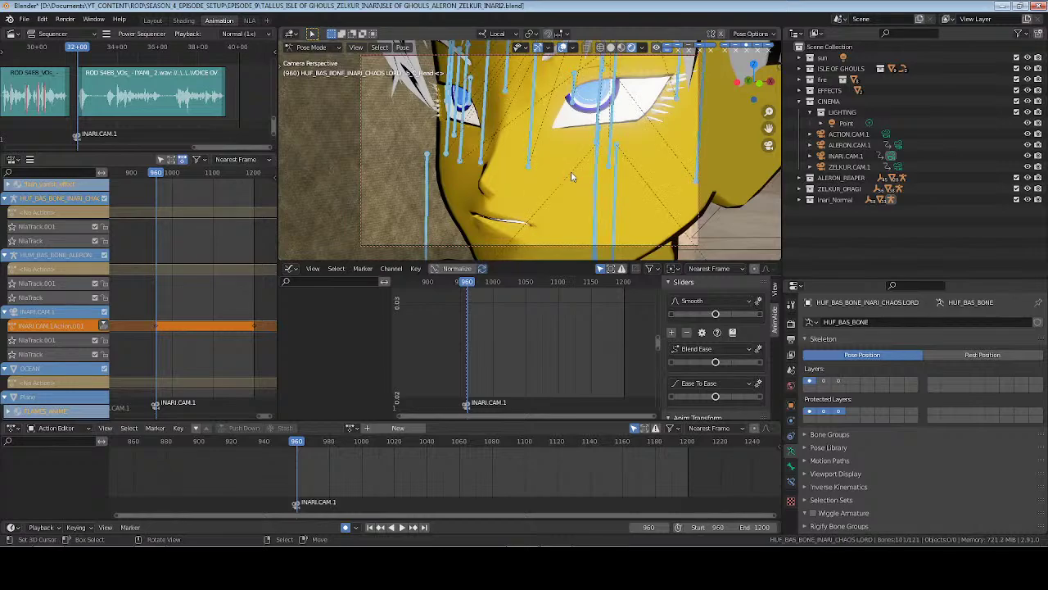
key(i)
click(560, 208)
key(alt+a)
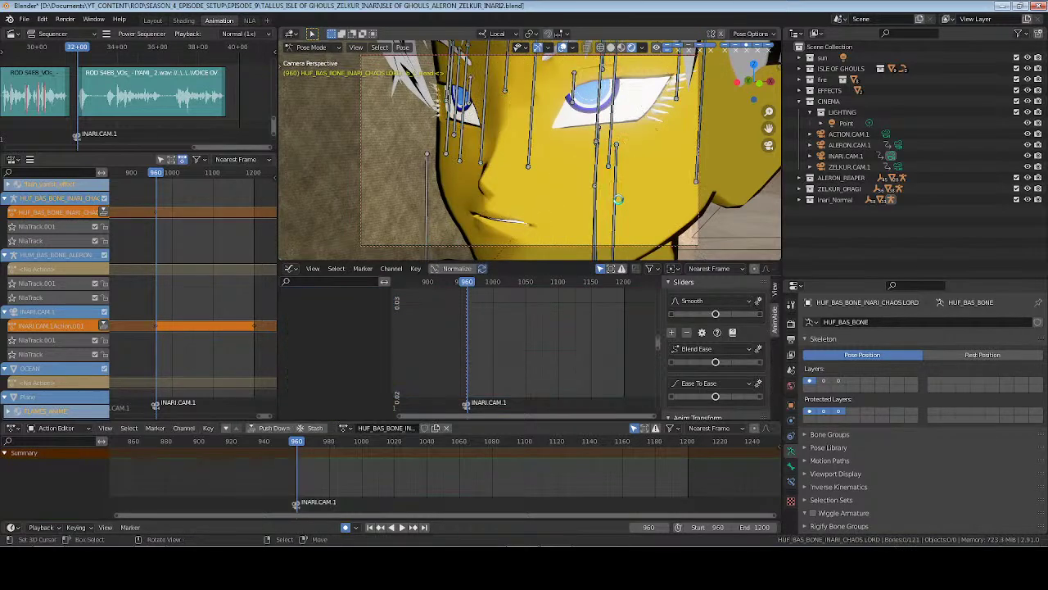
Save the file, select all the mouth-control bones and set the Rhubarb Lipsync start frame to 960
key(ctrl+s)
key(a)
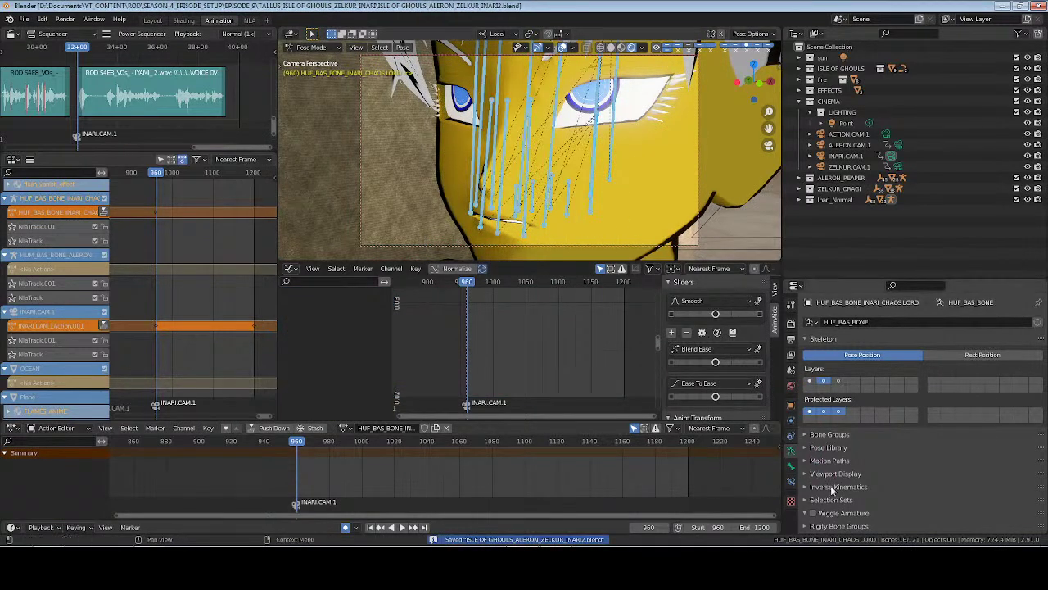
scroll(834, 463, down, 6)
click(1032, 496)
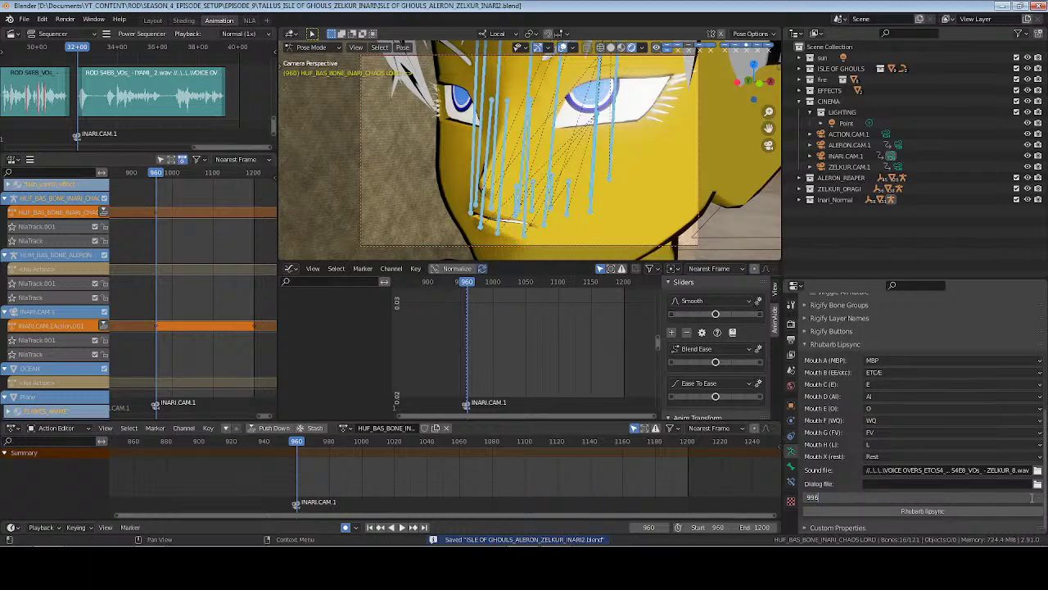
text(99)
key(BackSpace)
key(BackSpace)
text(960)
key(Return)
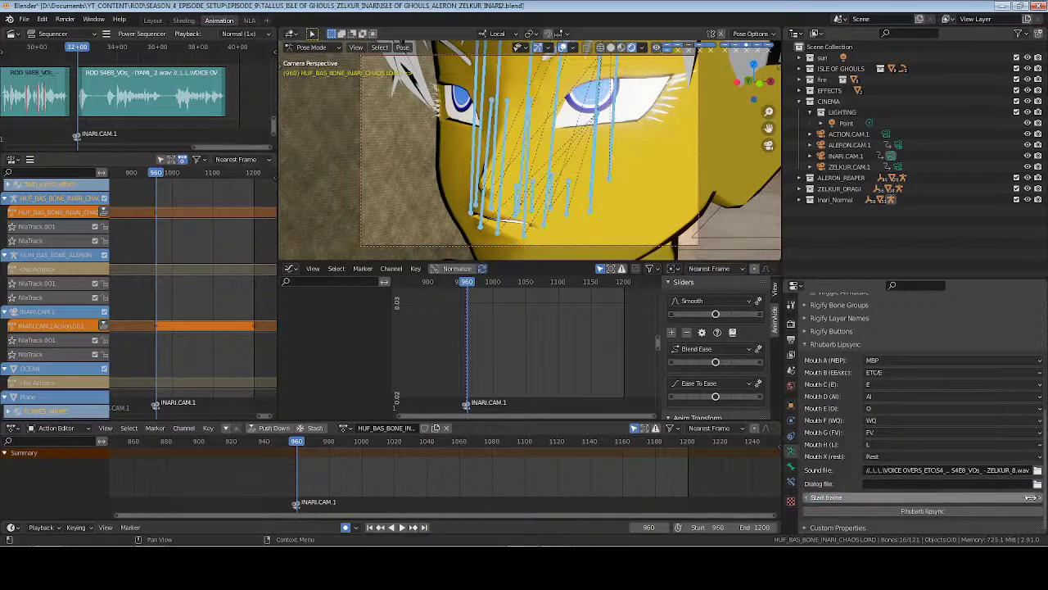
Load ROD S4E8_VOs_ - INARI_2.wav as the Rhubarb Lipsync sound file, generate the lip-sync and save
click(1038, 483)
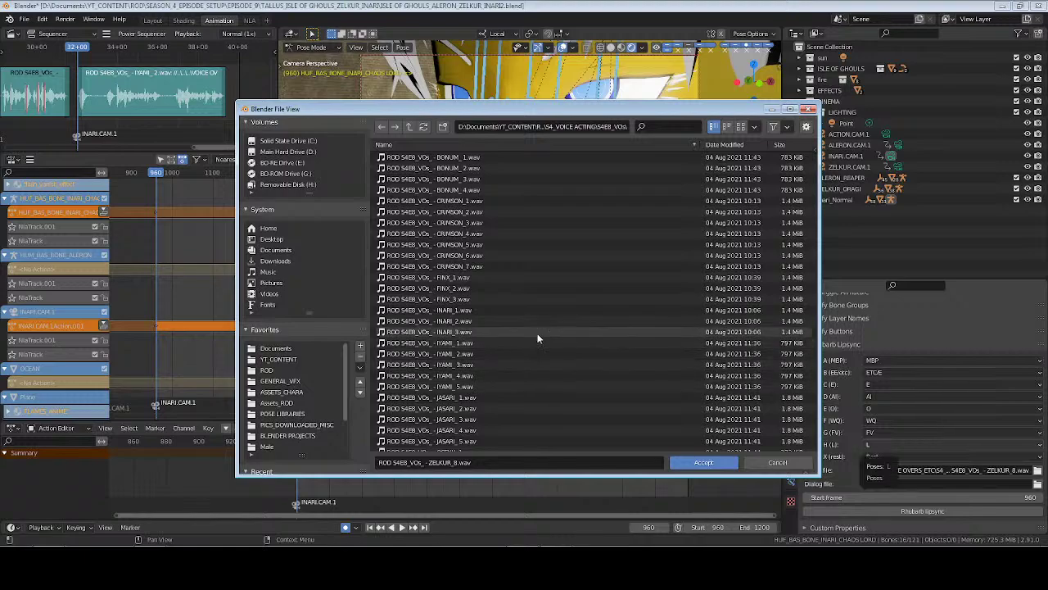
scroll(760, 222, down, 3)
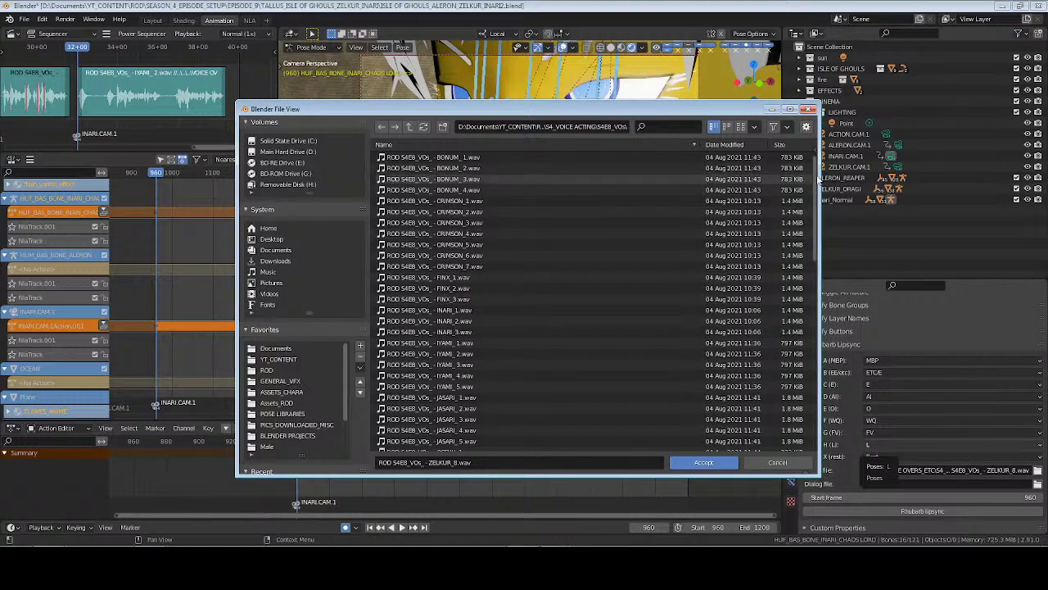
scroll(573, 238, down, 2)
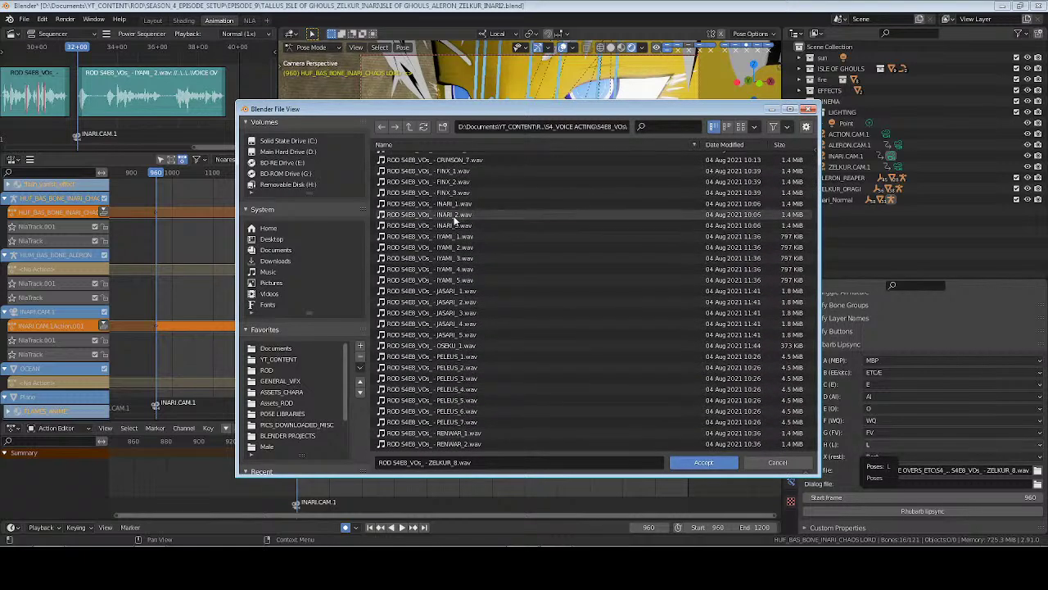
click(508, 215)
click(705, 462)
key(ctrl+s)
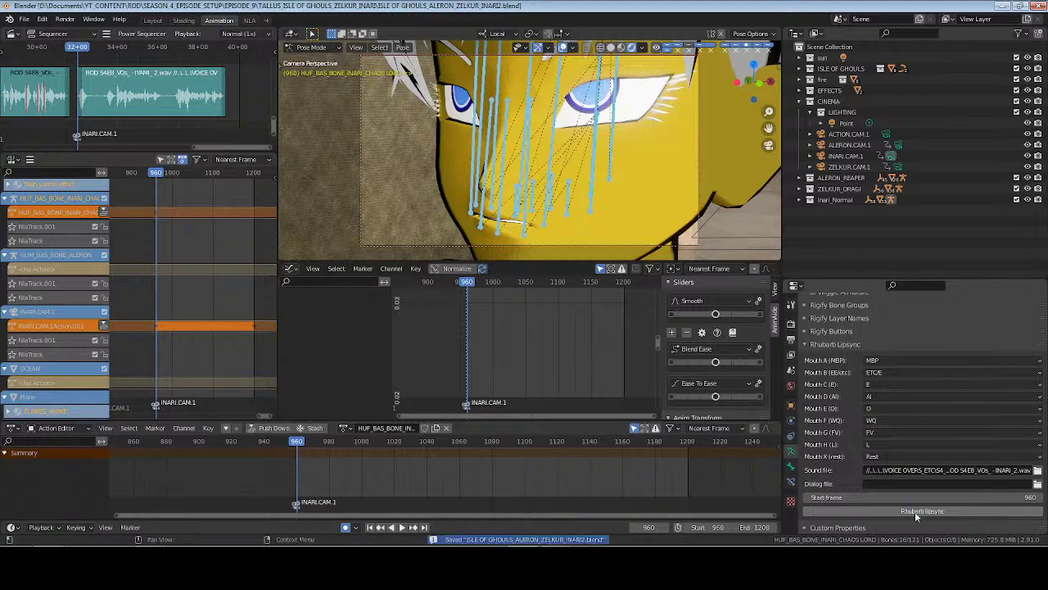
click(915, 511)
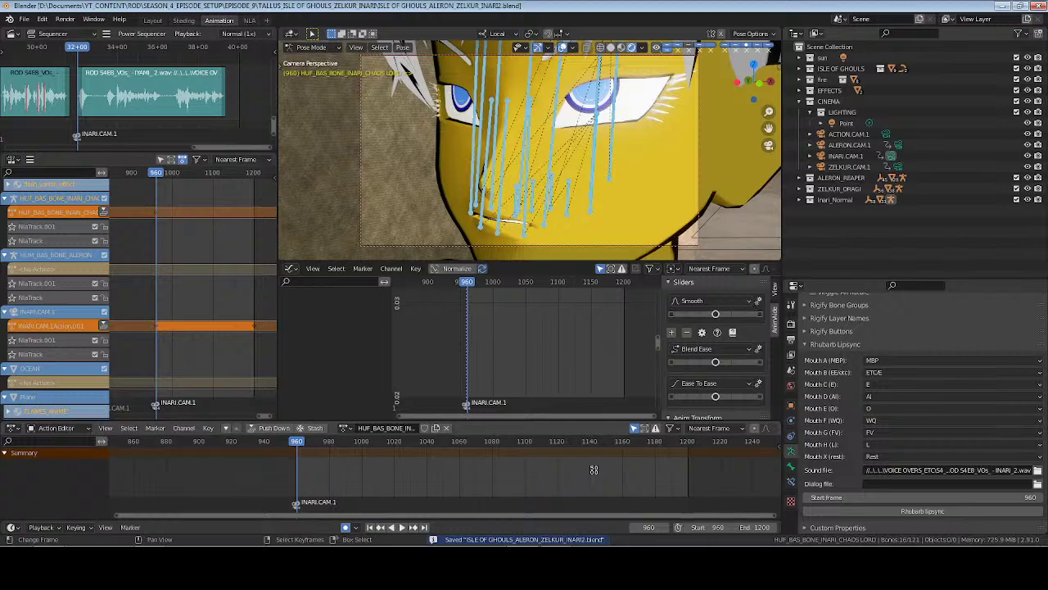
key(ctrl+s)
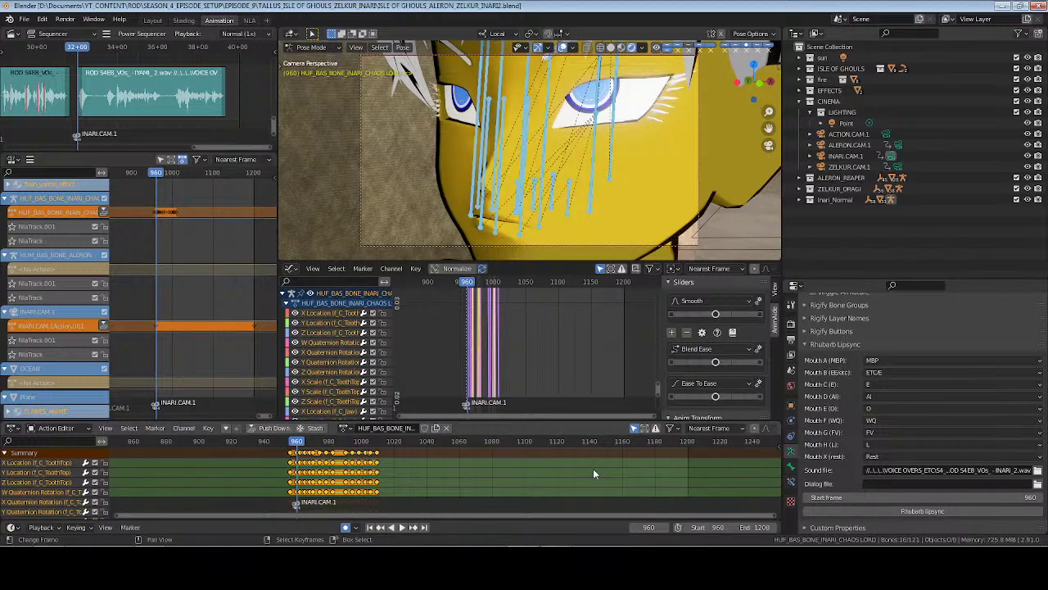
Delete the generated lip-sync keyframes that lie before frame 960 and save
drag(274, 451, 293, 479)
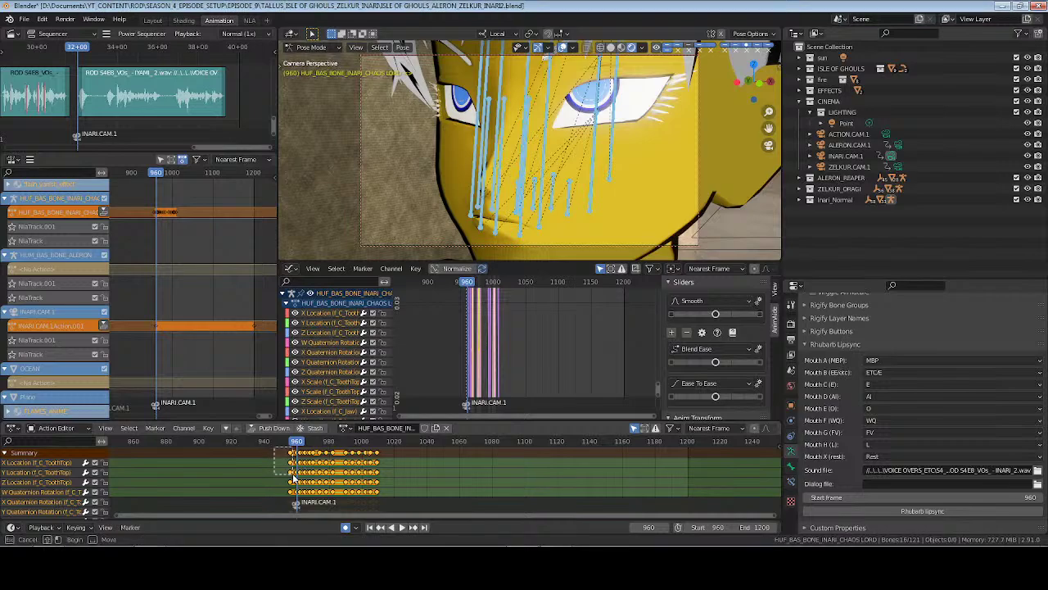
drag(294, 479, 294, 479)
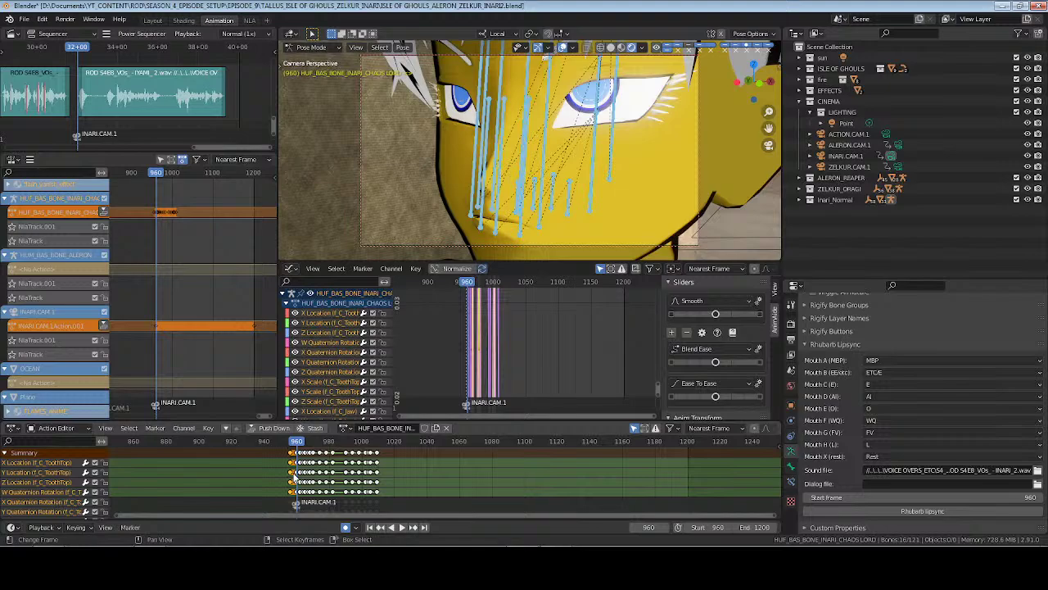
key(x)
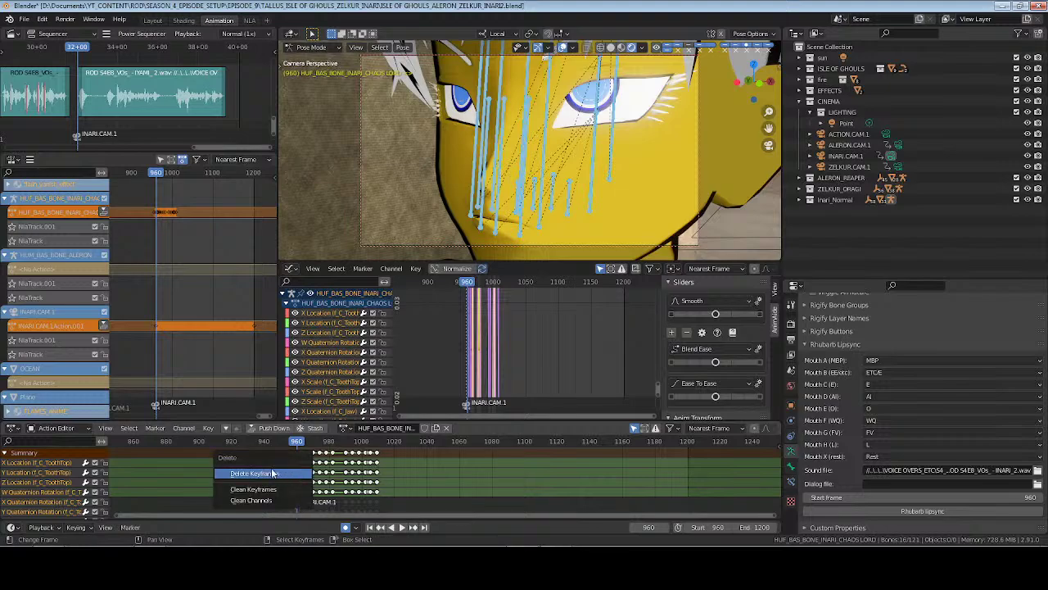
click(254, 473)
key(ctrl+s)
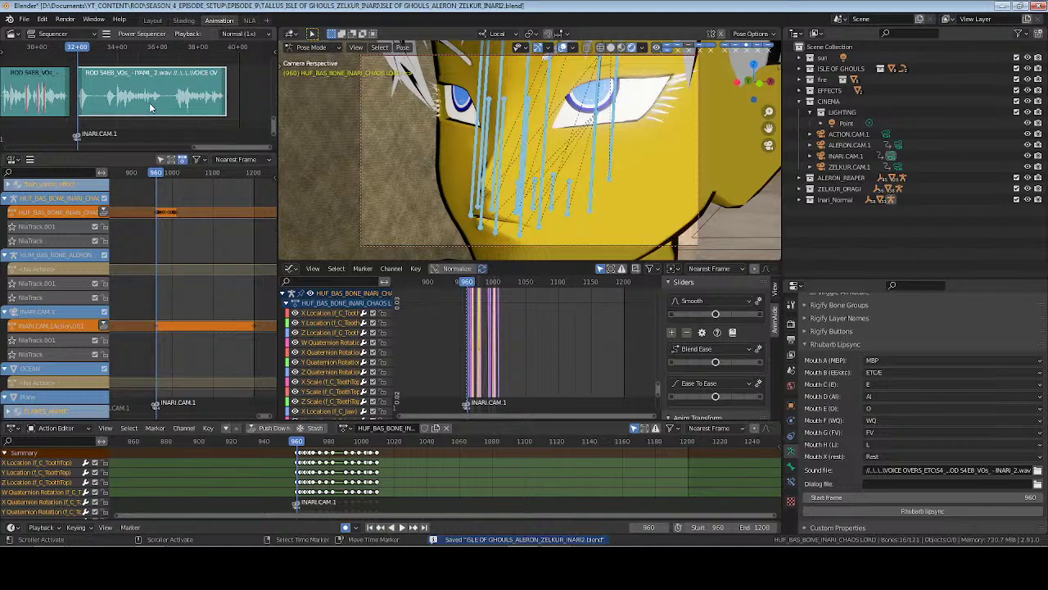
Replace the IYAMI_2 sound strip in the sequencer with ROD S4E8_VOs_ - INARI_2.wav starting at frame 960
key(x)
key(shift+a)
click(150, 105)
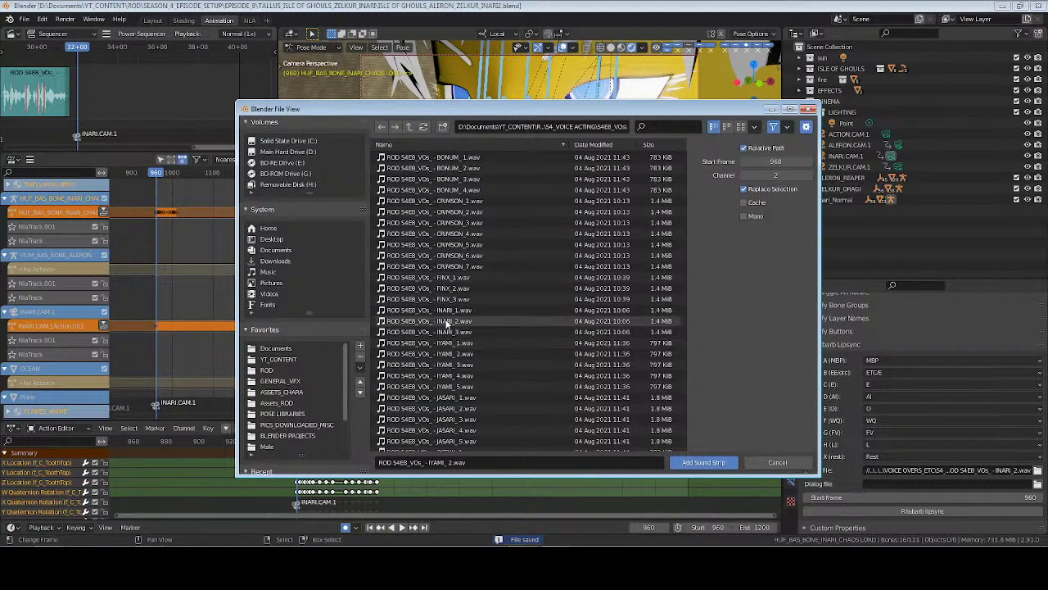
click(442, 320)
click(704, 462)
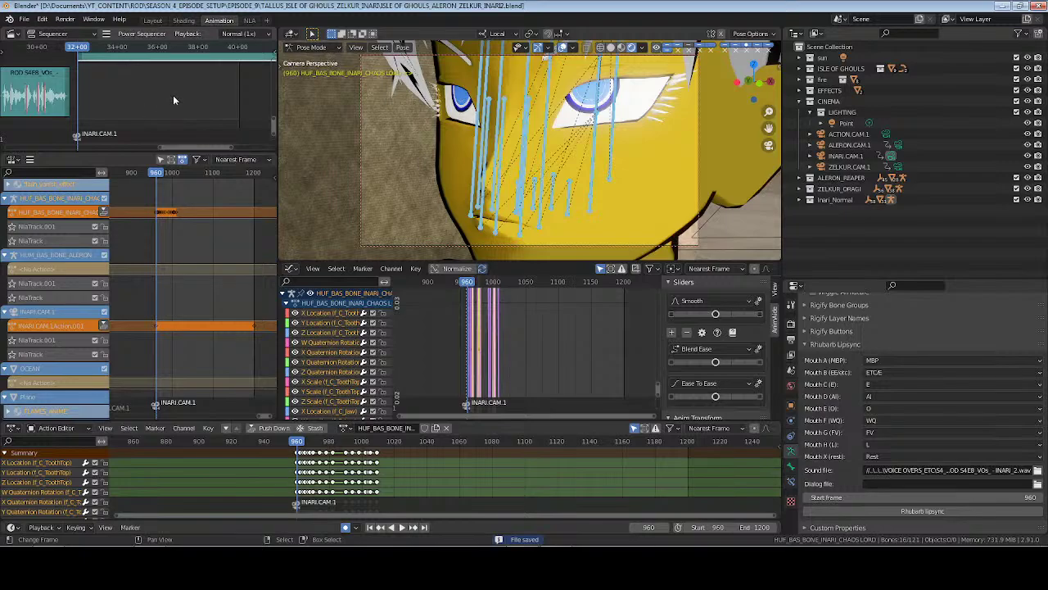
key(g)
click(173, 95)
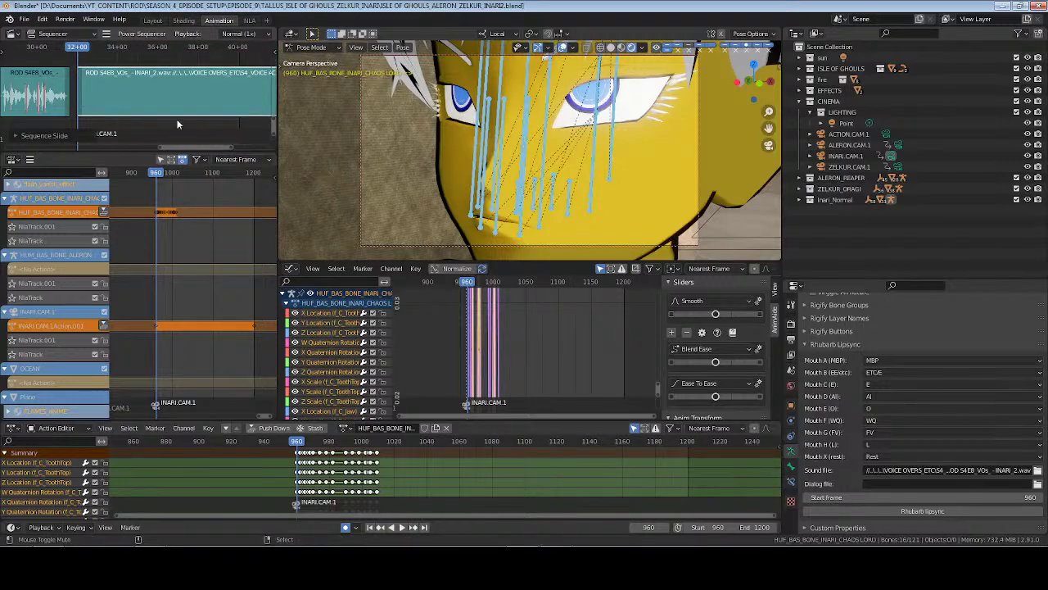
Cut the INARI_2 sound strip at frame 1013 and delete the part after the cut
click(114, 102)
key(k)
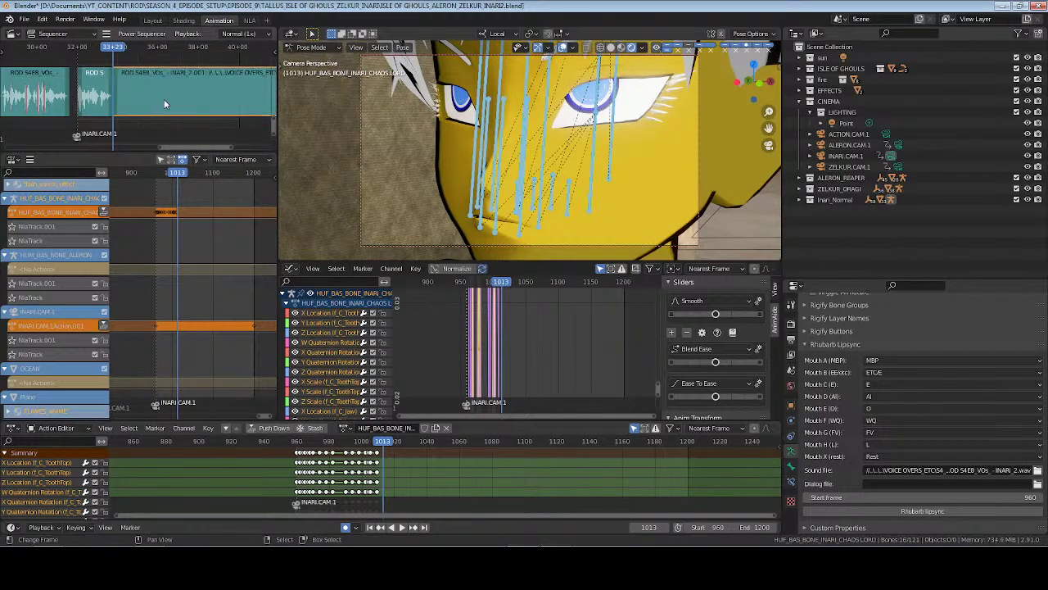
right_click(162, 104)
key(Delete)
scroll(133, 86, up, 5)
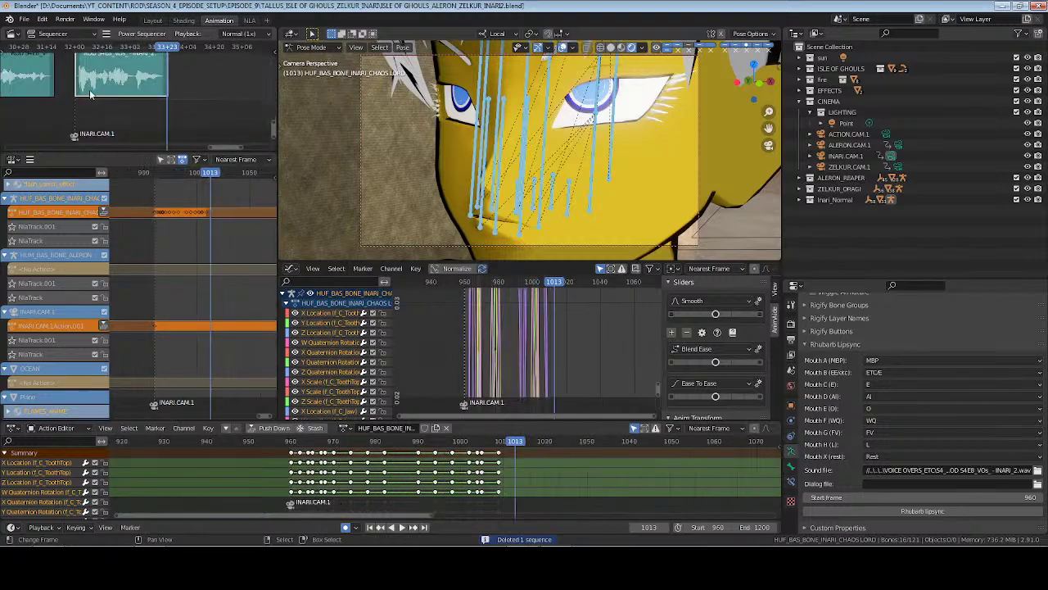
middle_drag(133, 86, 124, 118)
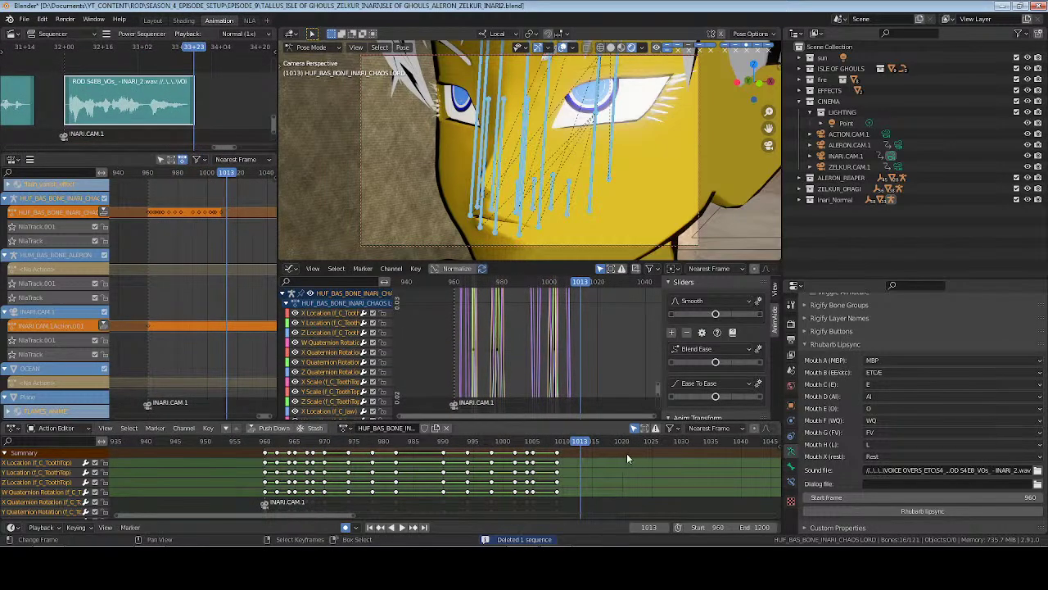
Set the scene's end frame to 1025, return to frame 960 and save
key(space)
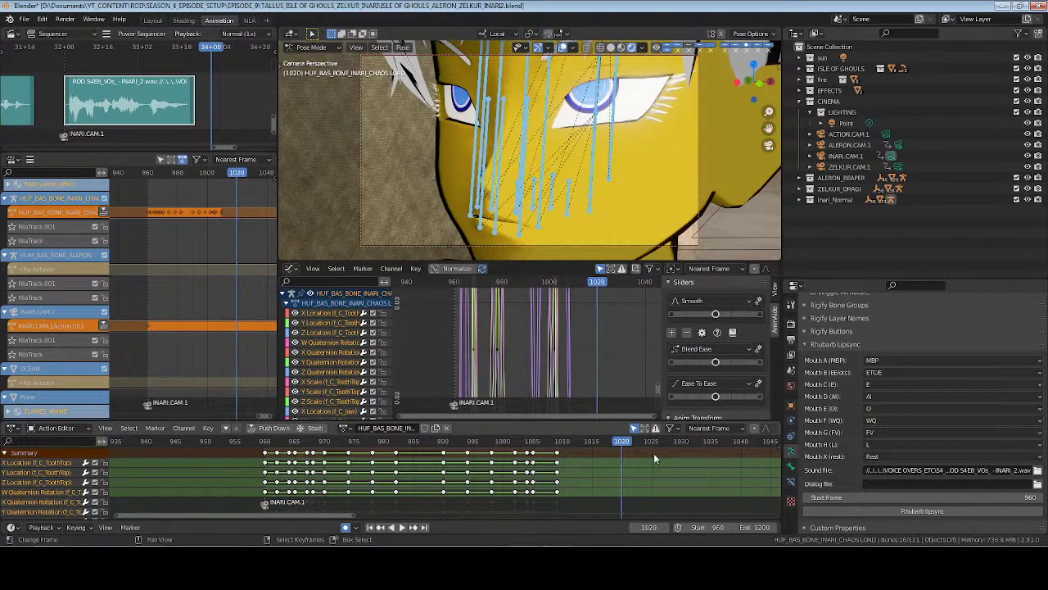
click(653, 451)
double_click(755, 526)
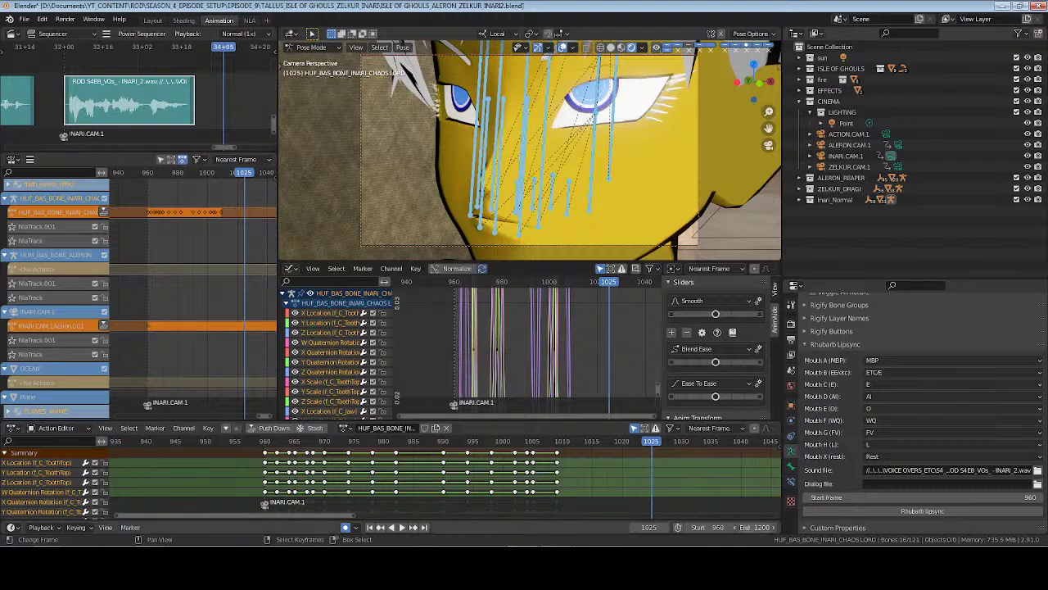
text(1)
key(Return)
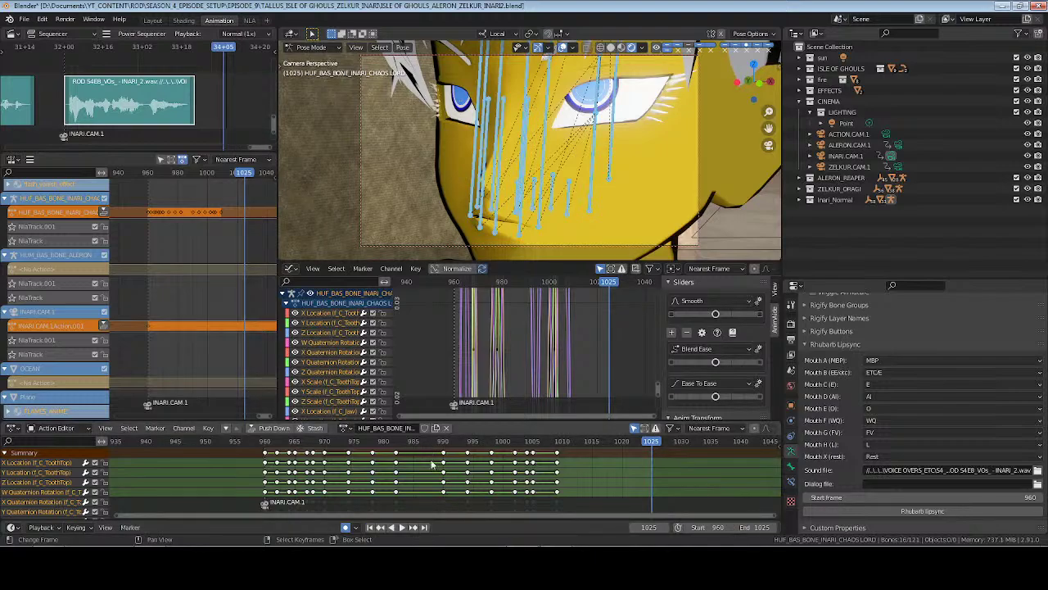
key(shift+Left)
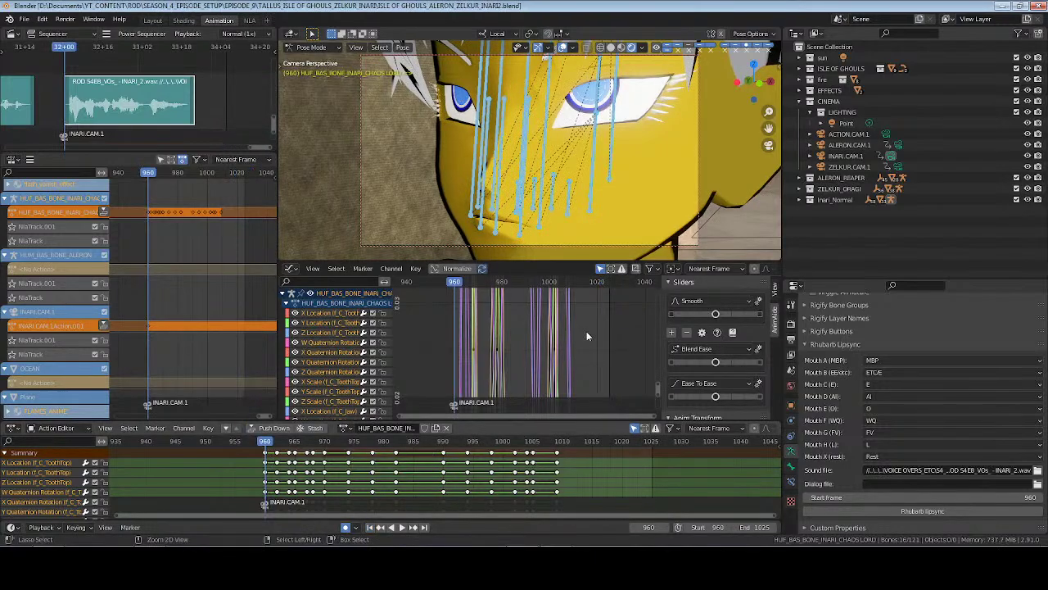
key(ctrl+s)
Switch to Object Mode, move INARI.CAM.1's last keyframe to frame 1025 and return to frame 960
key(ctrl+Tab)
click(849, 156)
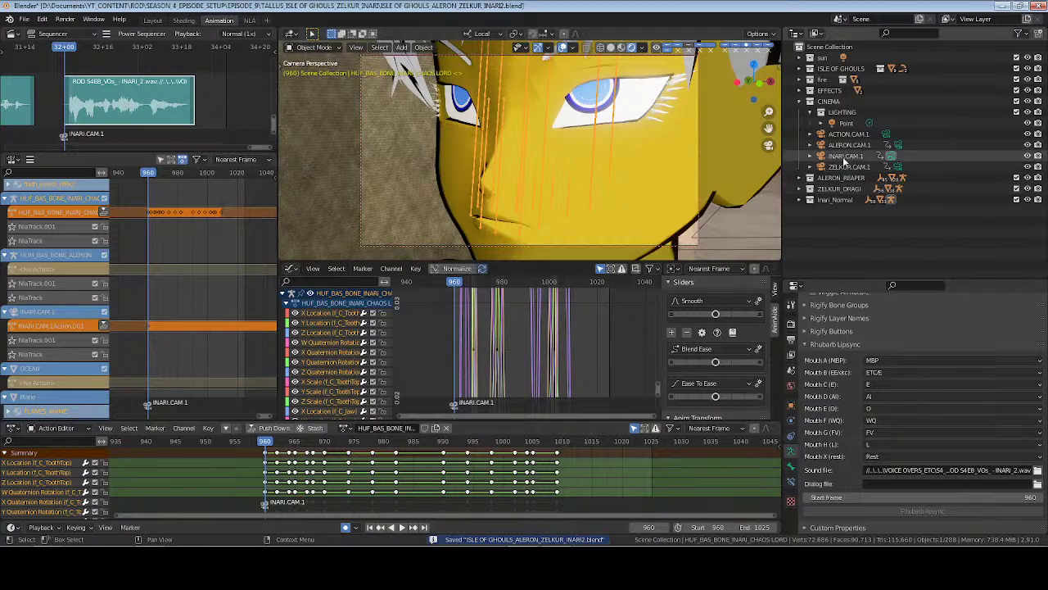
key(Home)
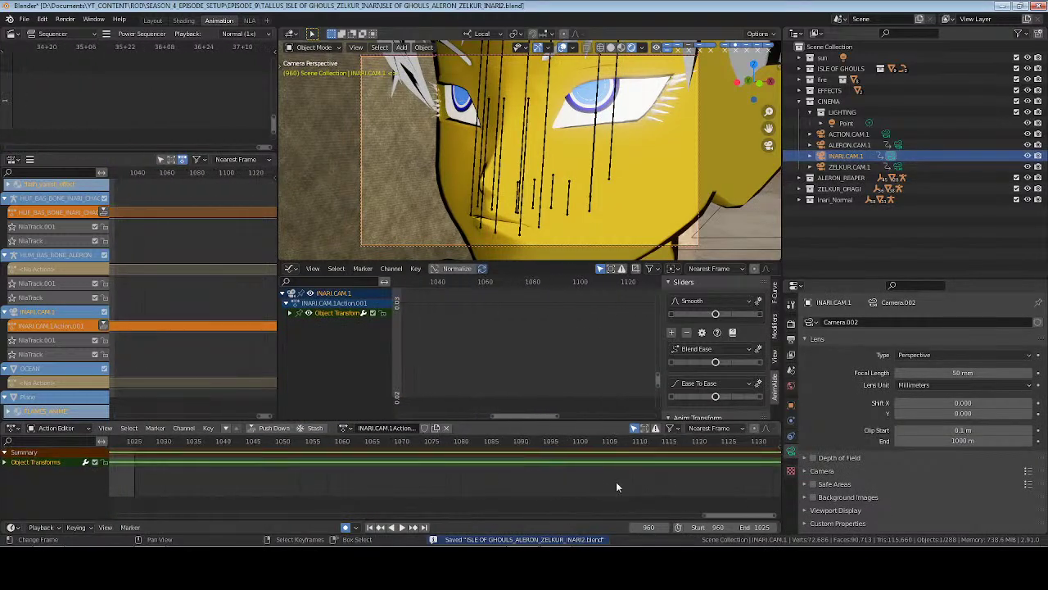
scroll(634, 465, down, 2)
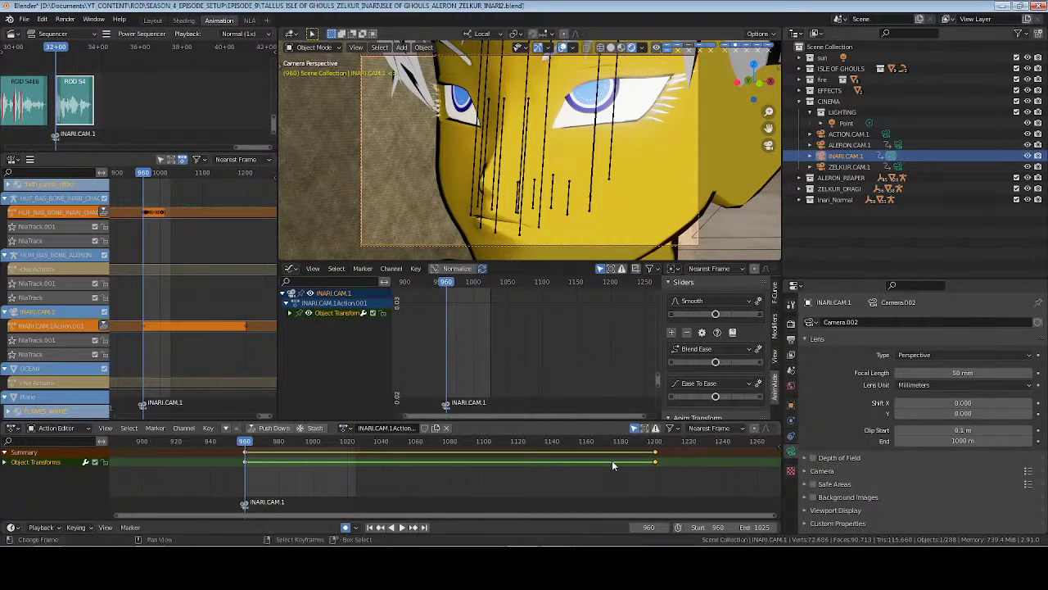
click(423, 526)
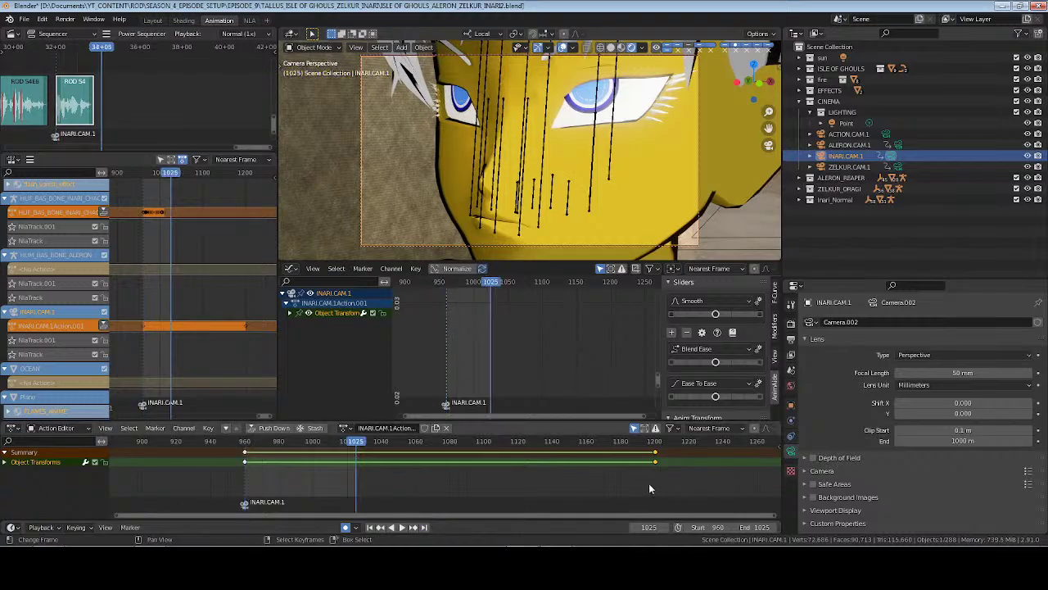
key(shift+s)
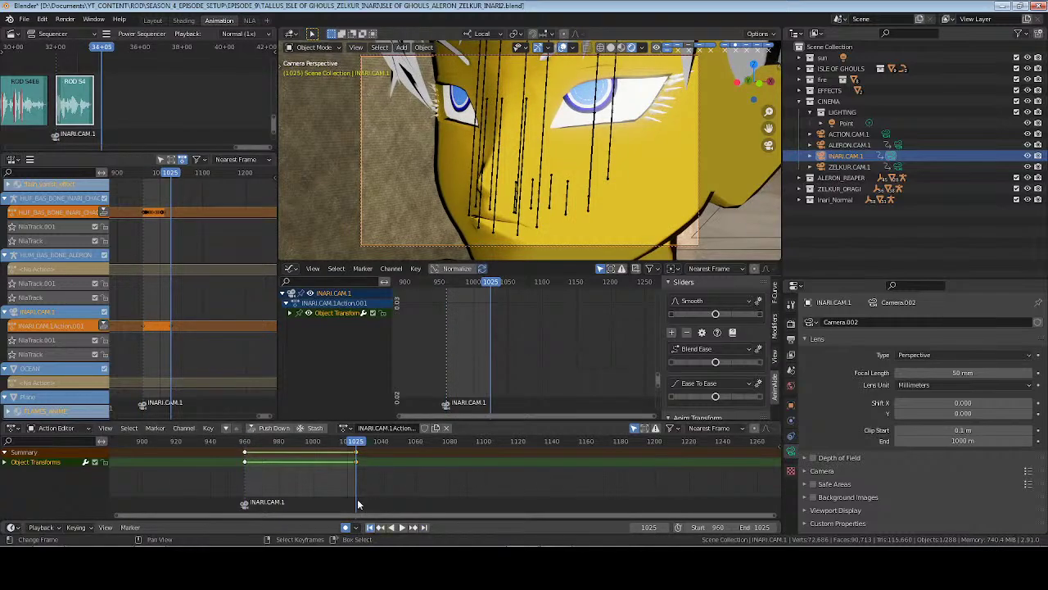
click(369, 527)
Fit frames 960–1025 in the timelines, save, and play the shot through with its voice line
scroll(502, 467, up, 5)
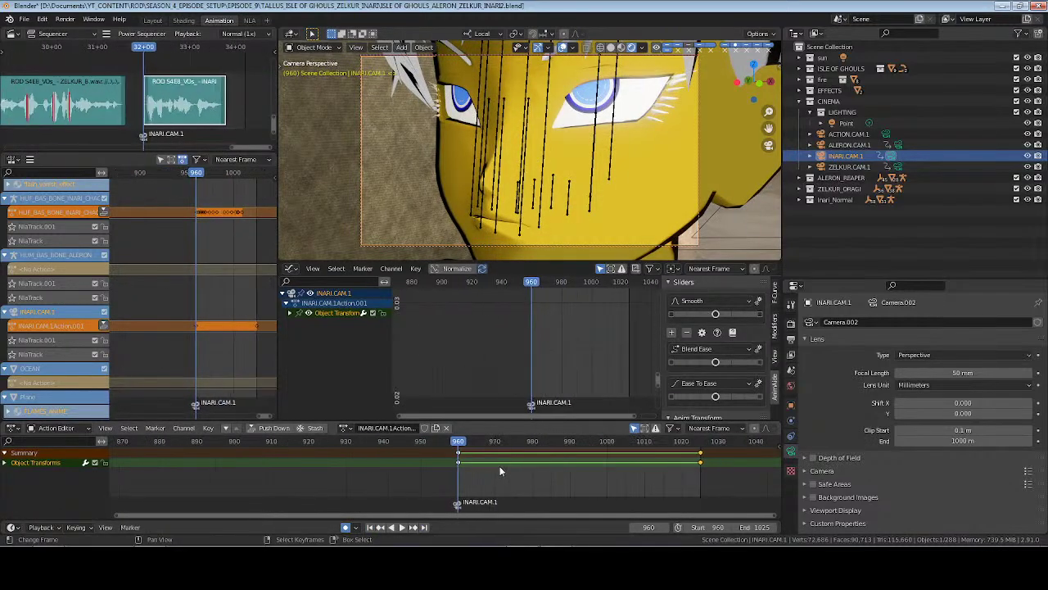
scroll(500, 467, up, 4)
scroll(447, 469, up, 3)
middle_drag(573, 469, 415, 469)
scroll(411, 471, up, 1)
key(ctrl+s)
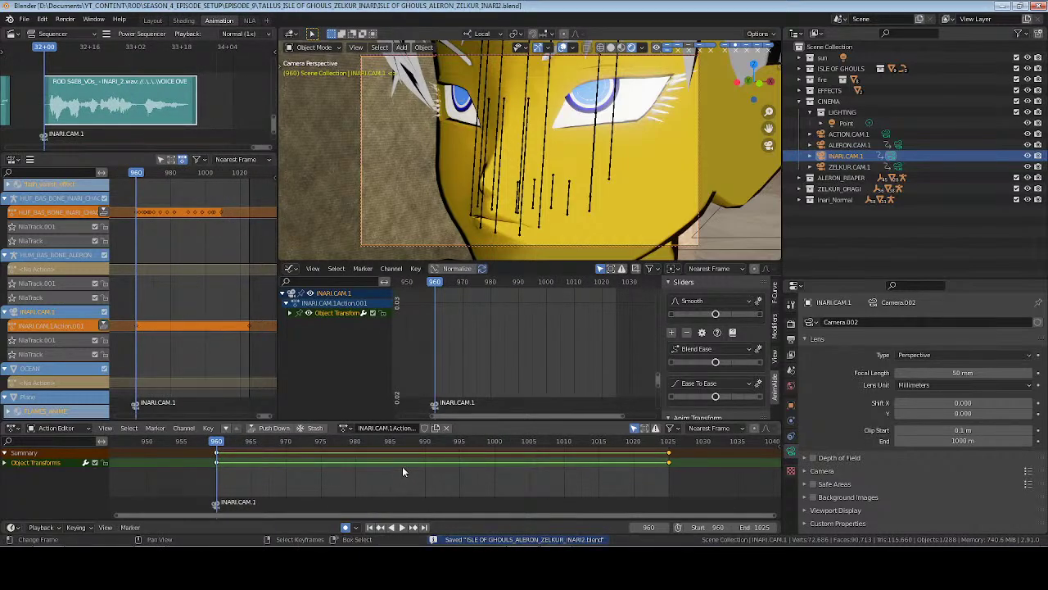
key(space)
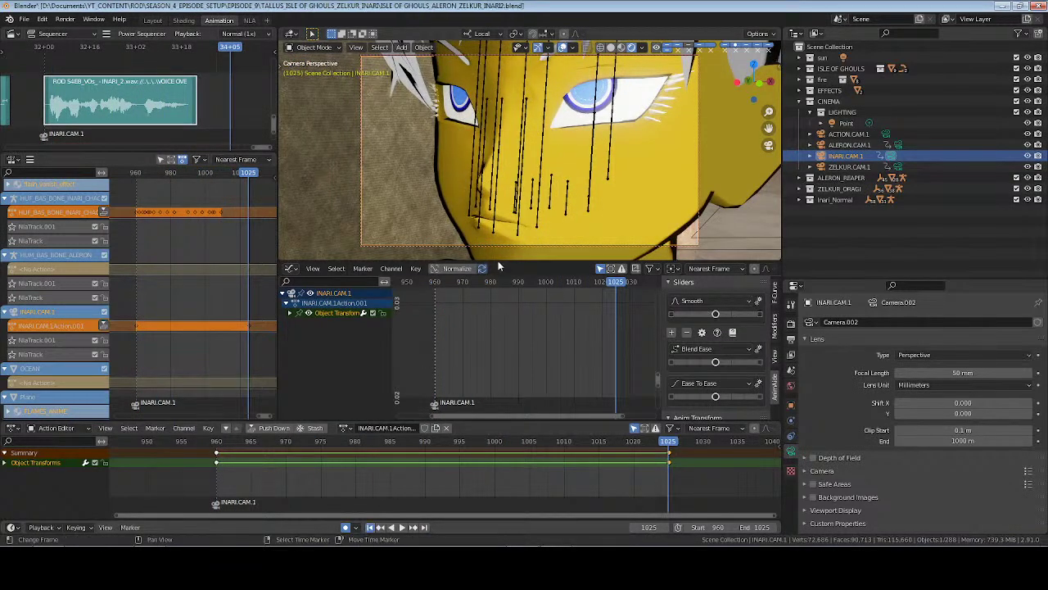
key(Escape)
Put Inari's armature back in Pose Mode and run Clean Channels on all its lip-sync keyframes
click(539, 197)
key(ctrl+Tab)
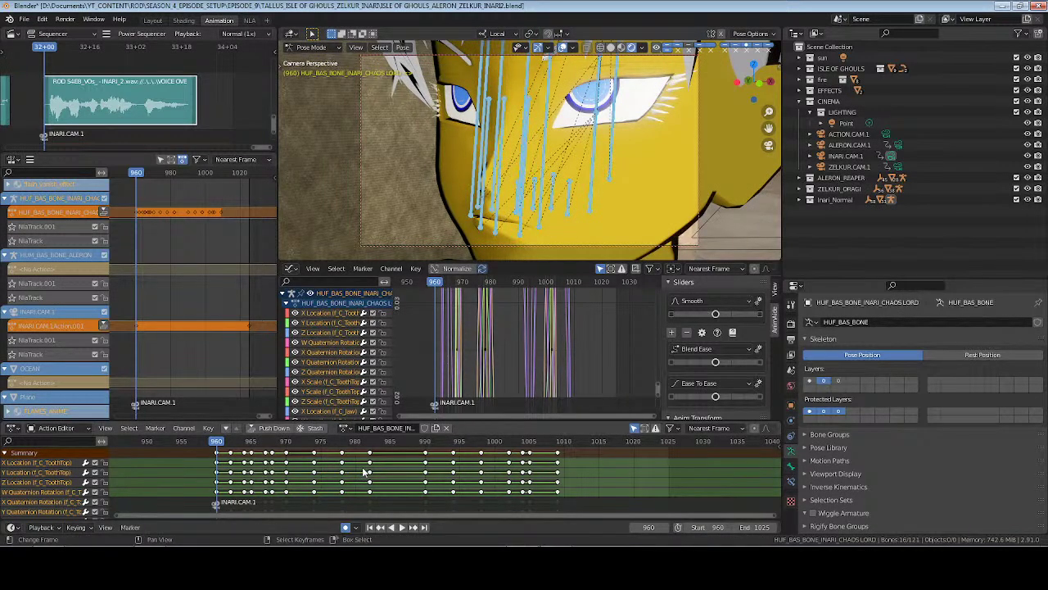
key(a)
key(x)
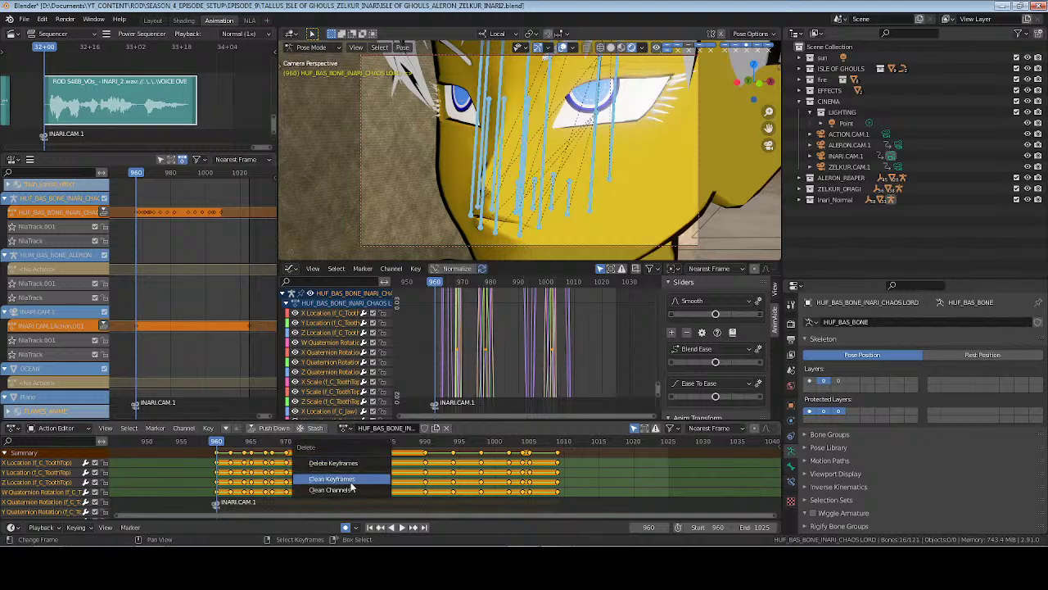
click(352, 490)
Set the selected lip-sync keyframes to Bezier interpolation and apply the Smooth slider to their curves
key(t)
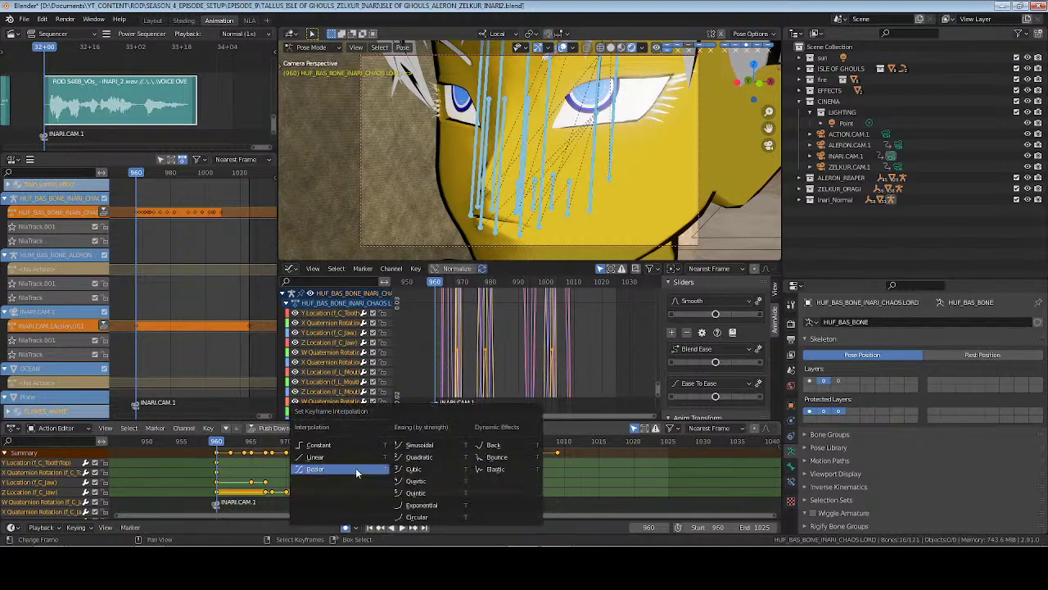
click(357, 470)
click(717, 316)
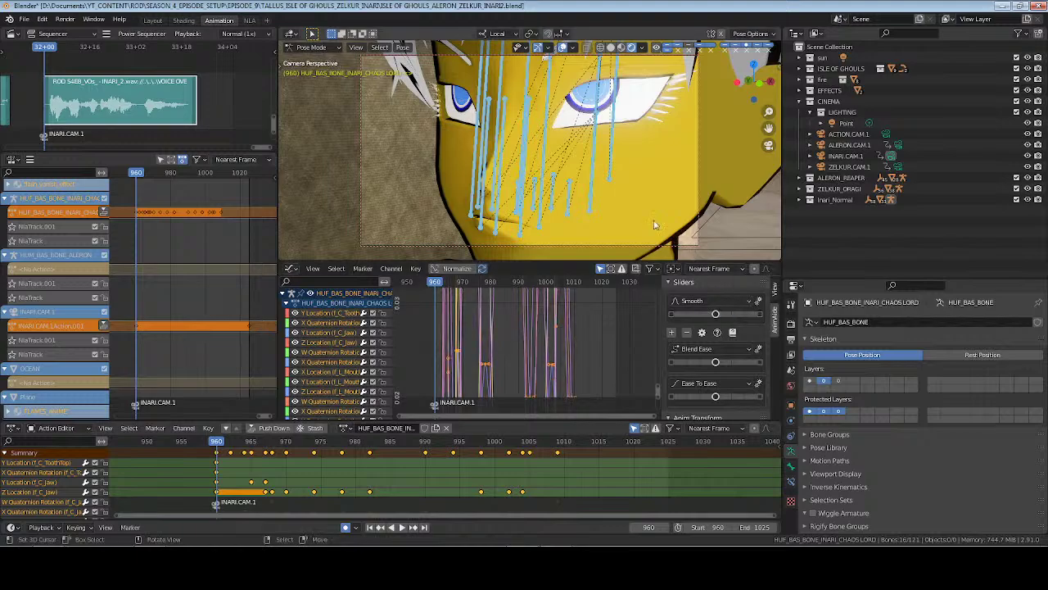
Expand Inari's armature hierarchy in the outliner, select only the b_C_Head bone, and save the file
key(alt+a)
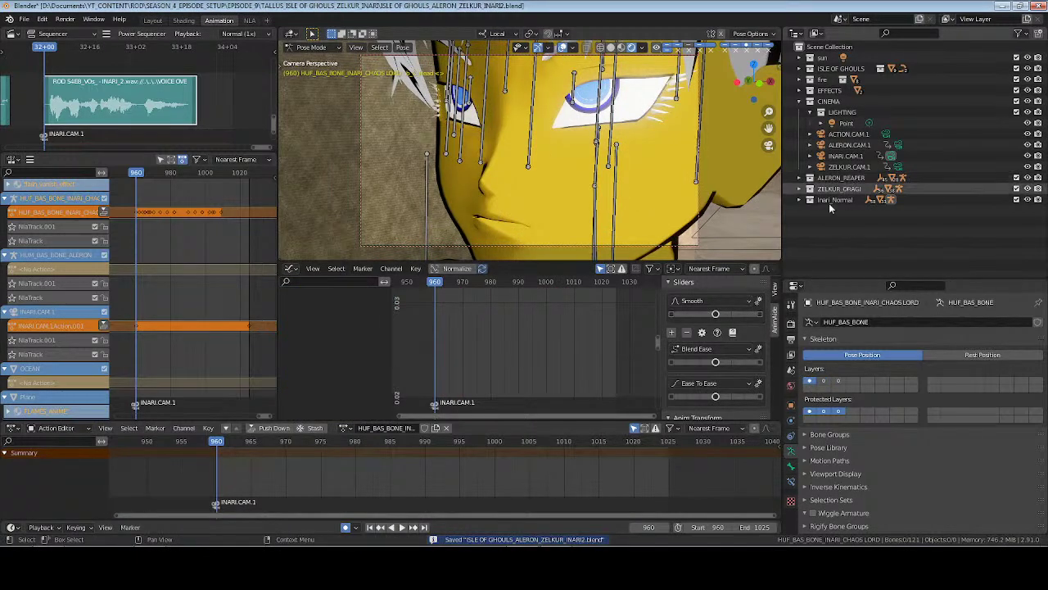
shift+click(799, 200)
scroll(917, 164, down, 5)
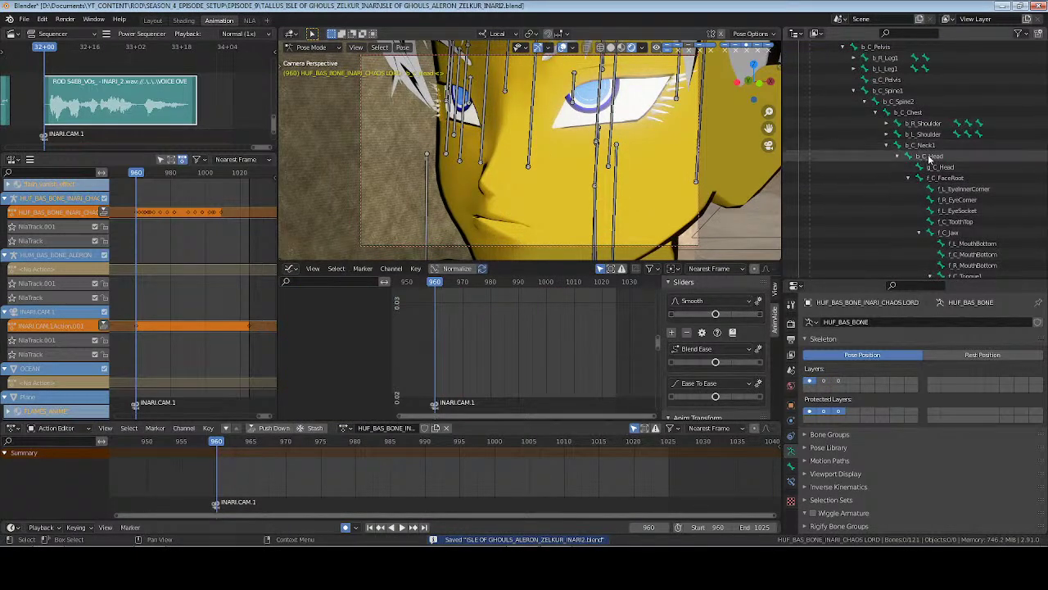
click(929, 156)
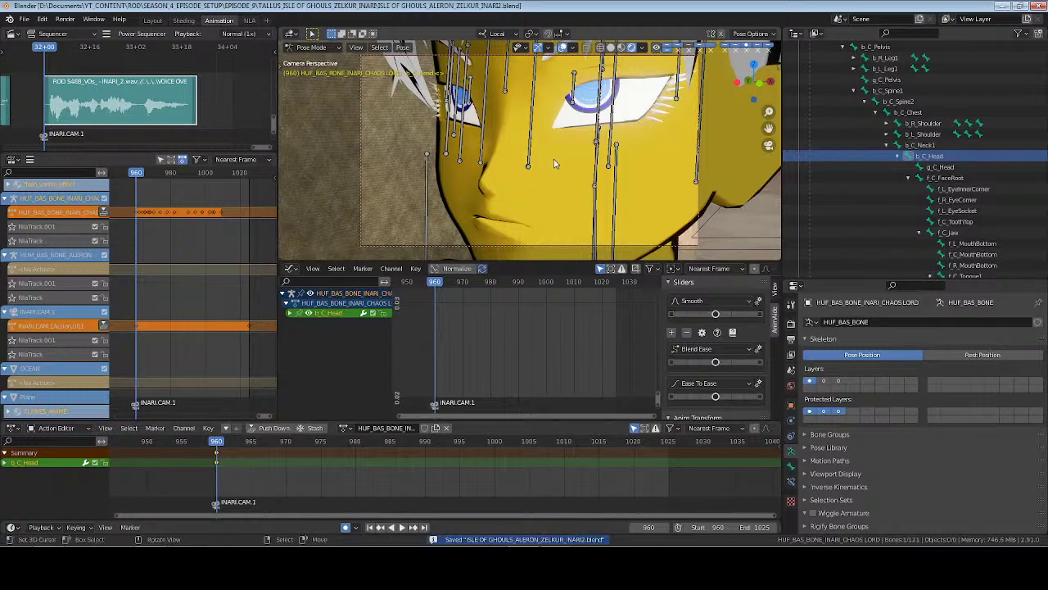
middle_drag(507, 172, 584, 200)
scroll(560, 210, down, 3)
key(ctrl+s)
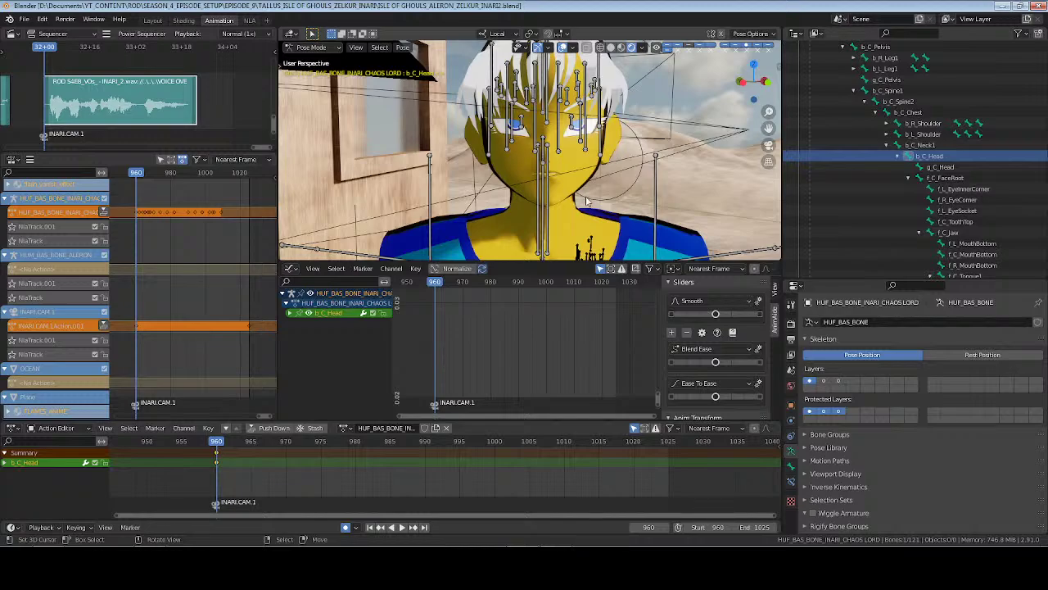
Play the shot from the front view and return to frame 960
key(space)
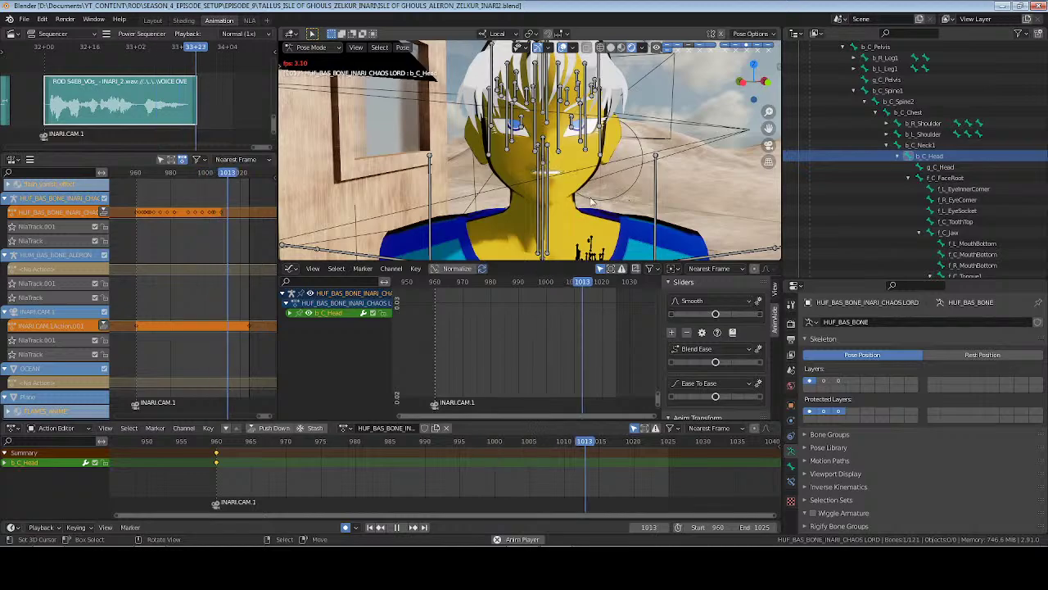
key(space)
click(370, 527)
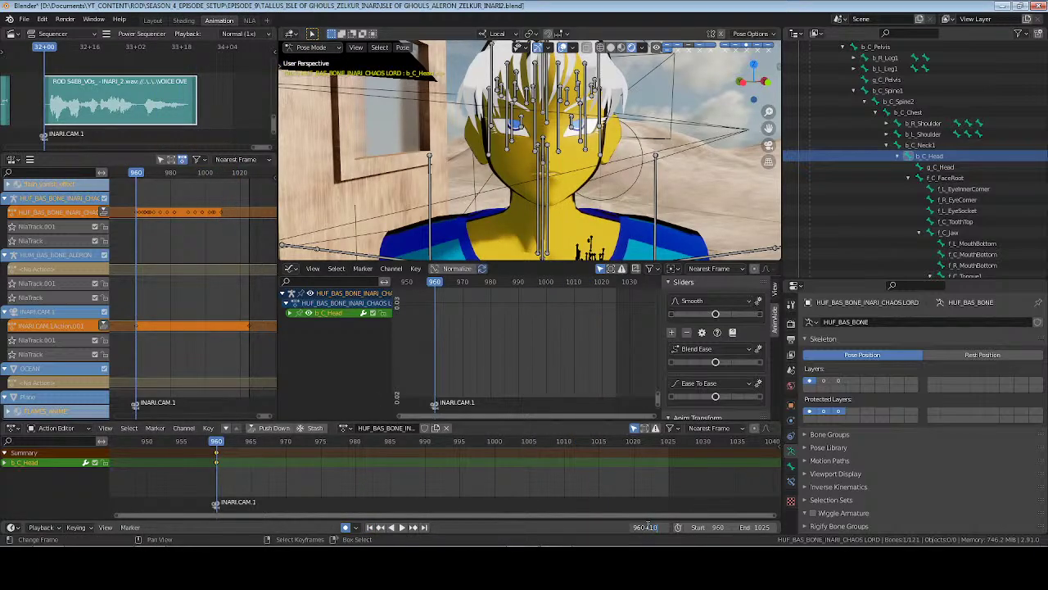
Move to frame 970 and rotate Inari's head bone slightly to key a tilted head pose
key(Return)
key(r)
key(r)
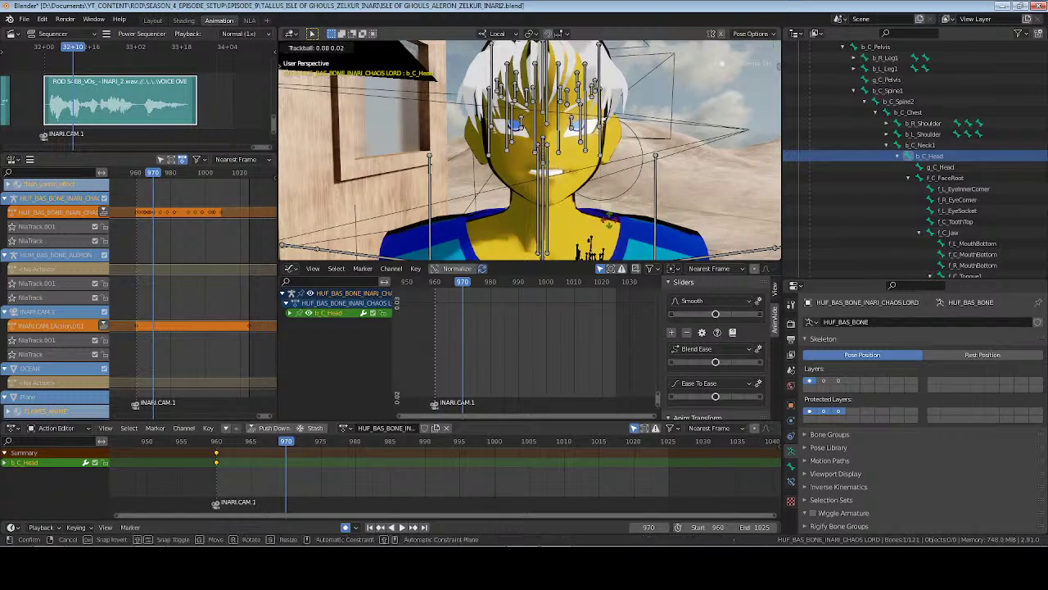
key(Return)
key(r)
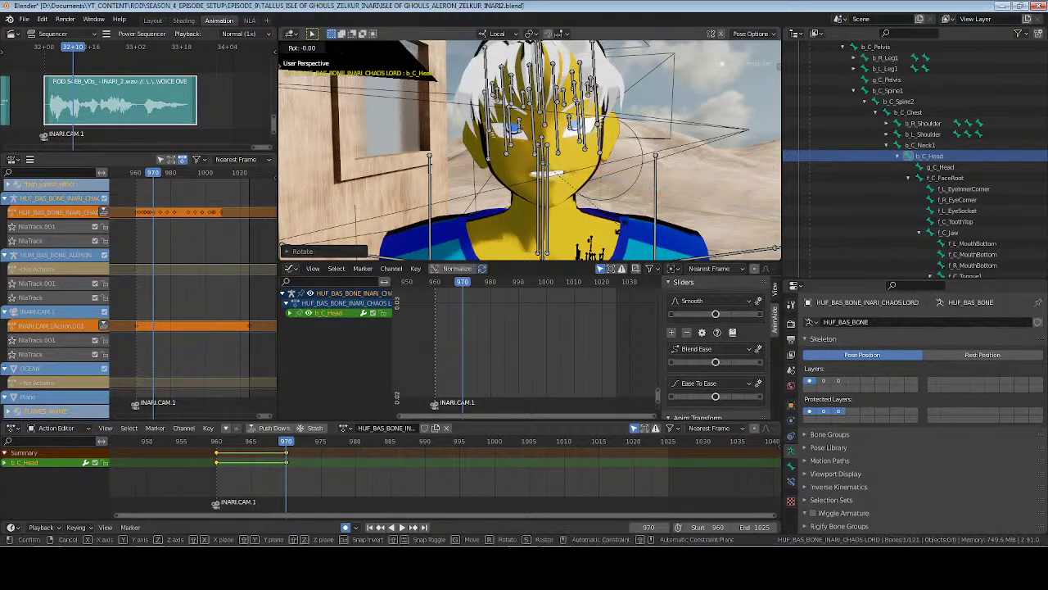
key(Return)
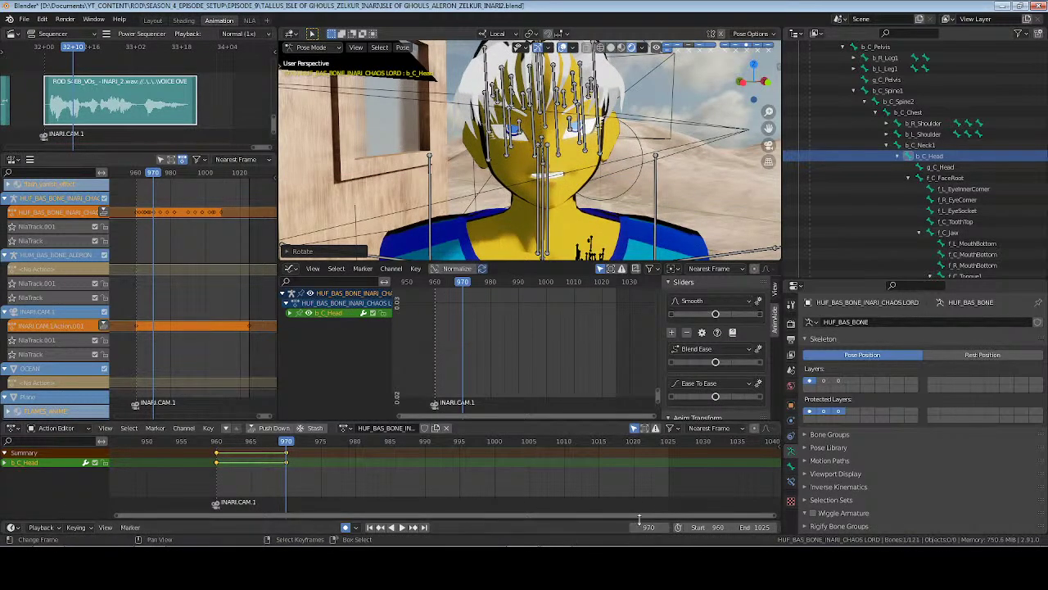
Key the tilted head pose at frame 985 and copy the frame 960 head keyframe to frame 997
click(646, 526)
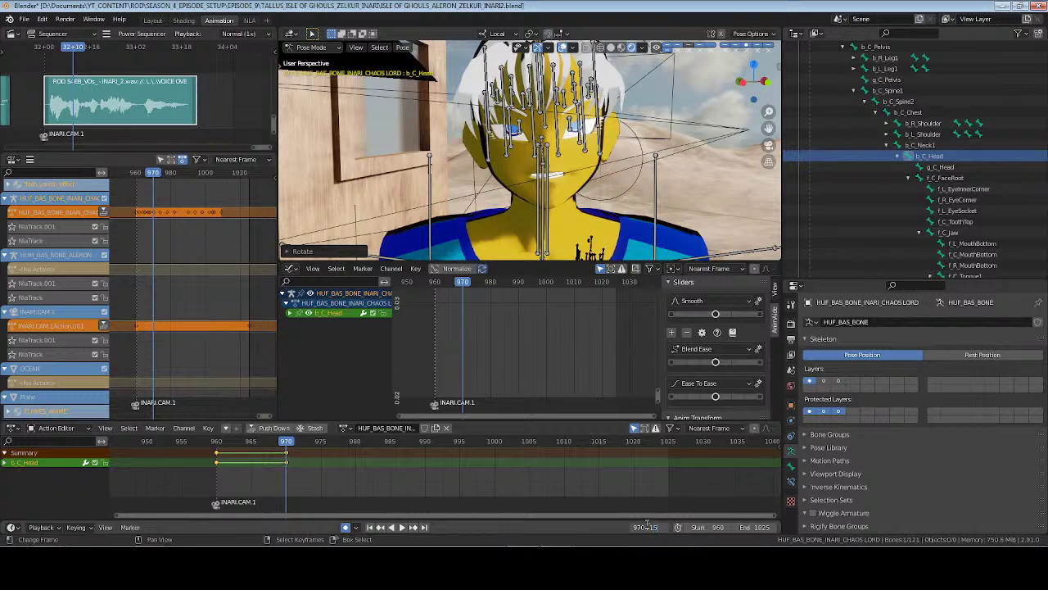
key(Return)
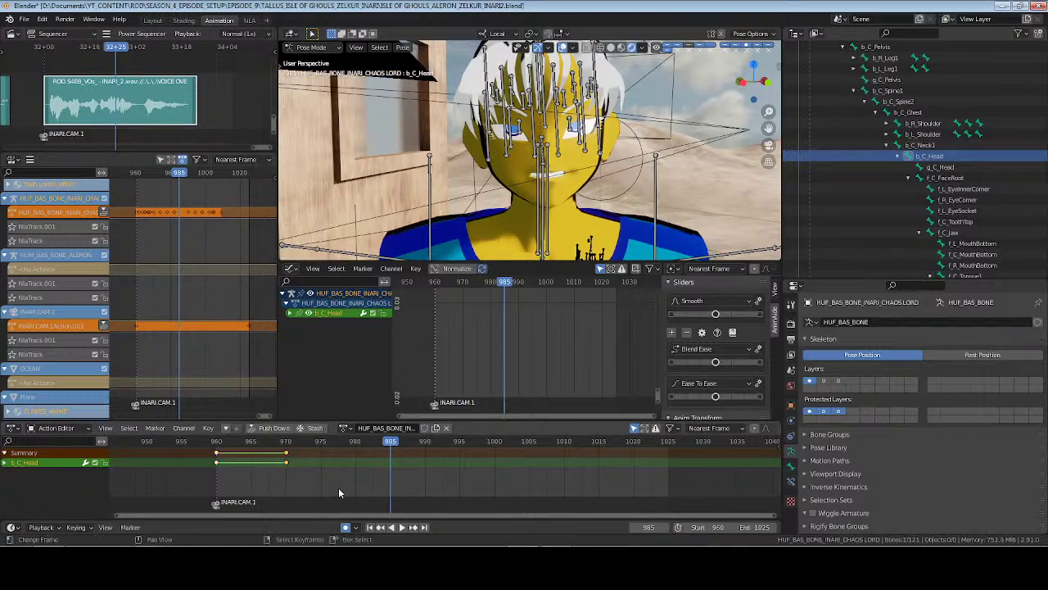
key(i)
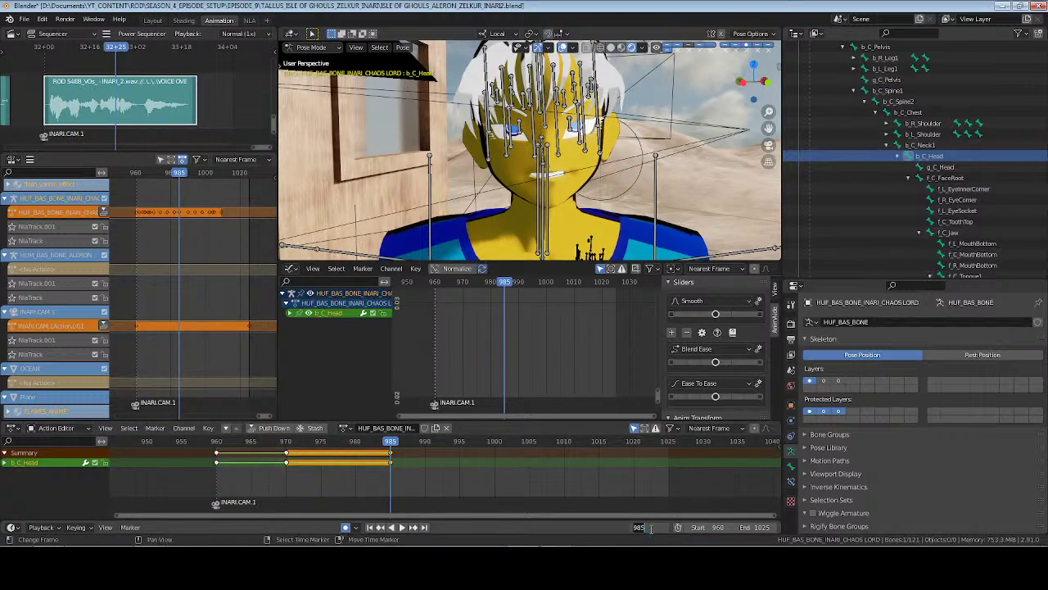
key(Return)
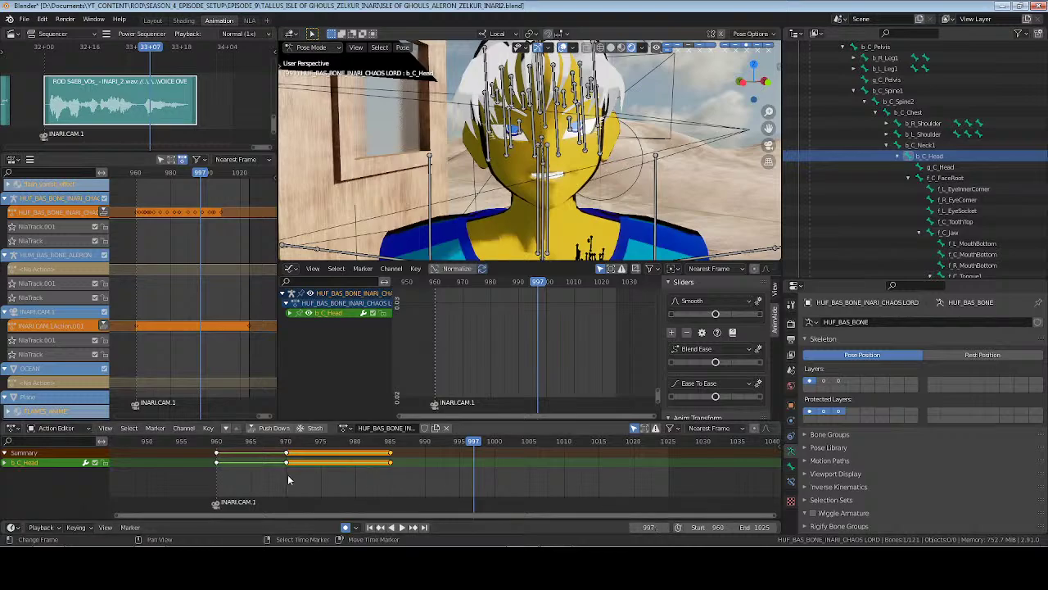
click(216, 462)
key(ctrl+c)
key(ctrl+v)
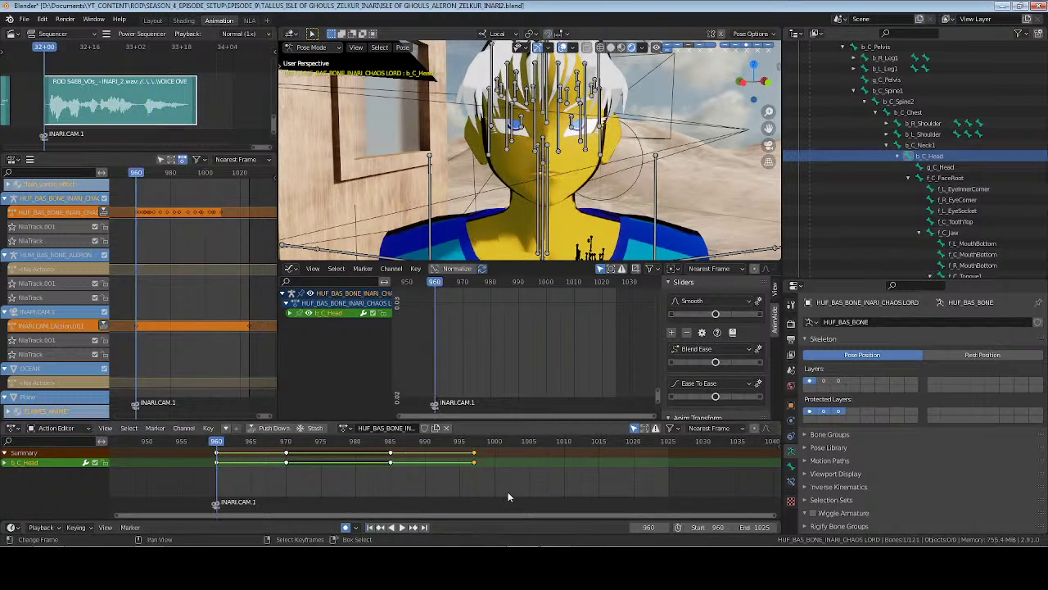
Play the head motion, then shift its last two keyframes 10 frames later, to frames 995 and 1007
key(space)
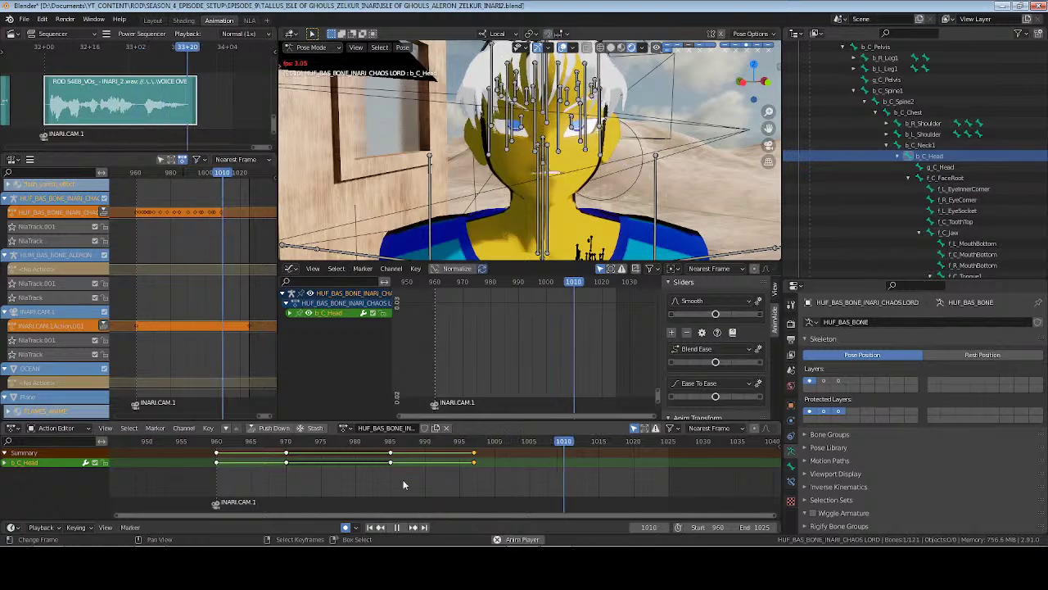
key(space)
key([)
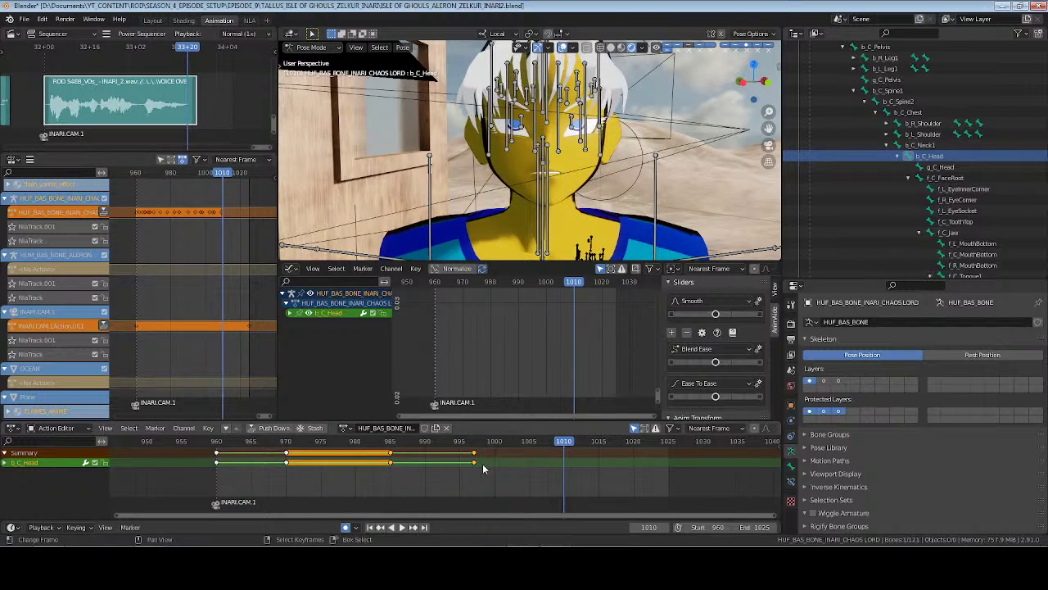
key(g)
key(1)
key(0)
key(Return)
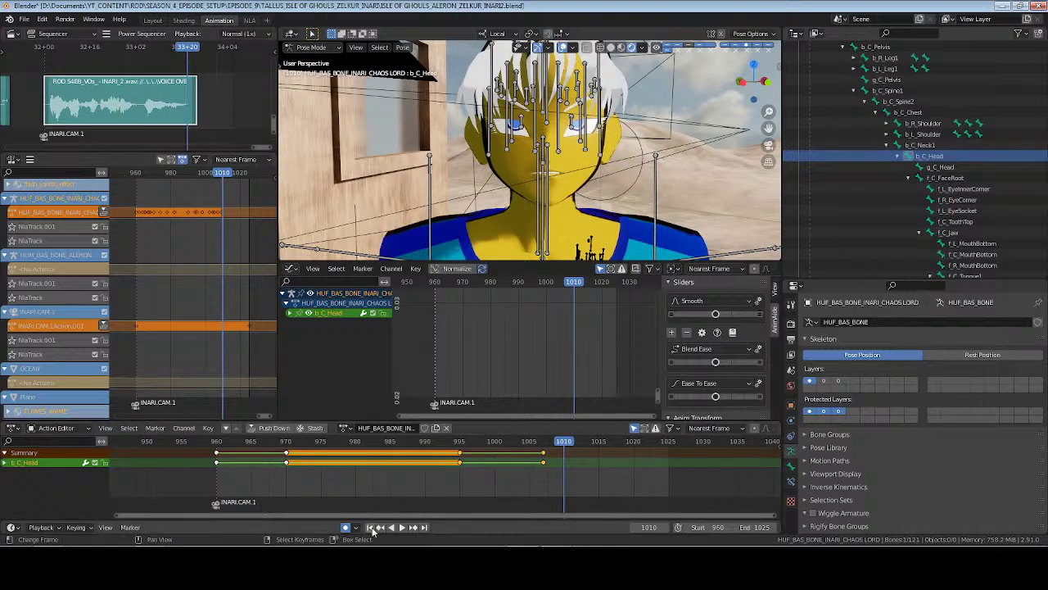
Save and replay the shot from the start, then shift the last two head keyframes 5 frames earlier, to frames 990 and 1002
key(shift+Left)
key(ctrl+s)
key(space)
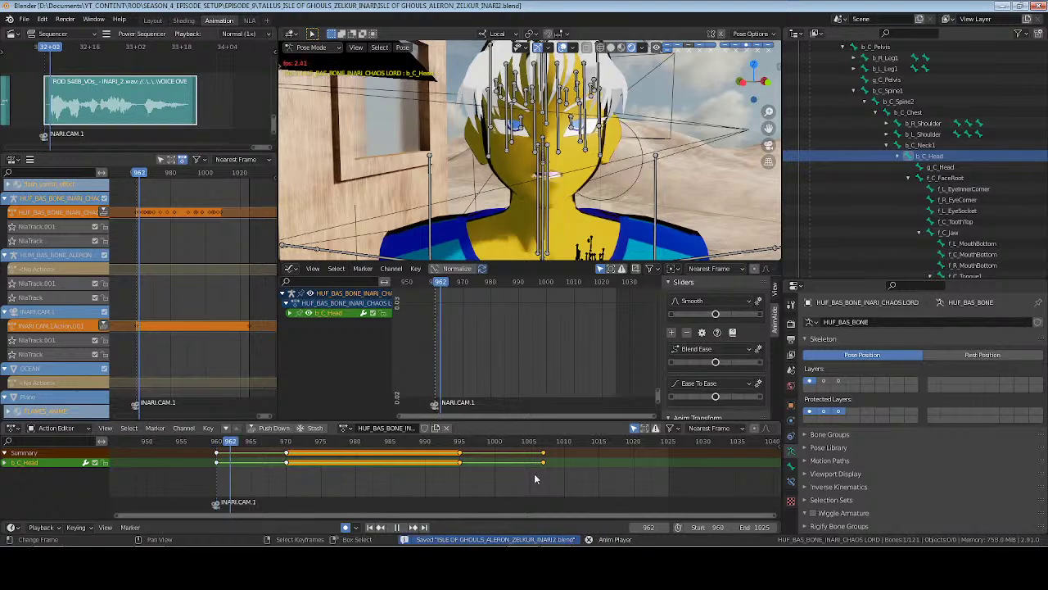
key(space)
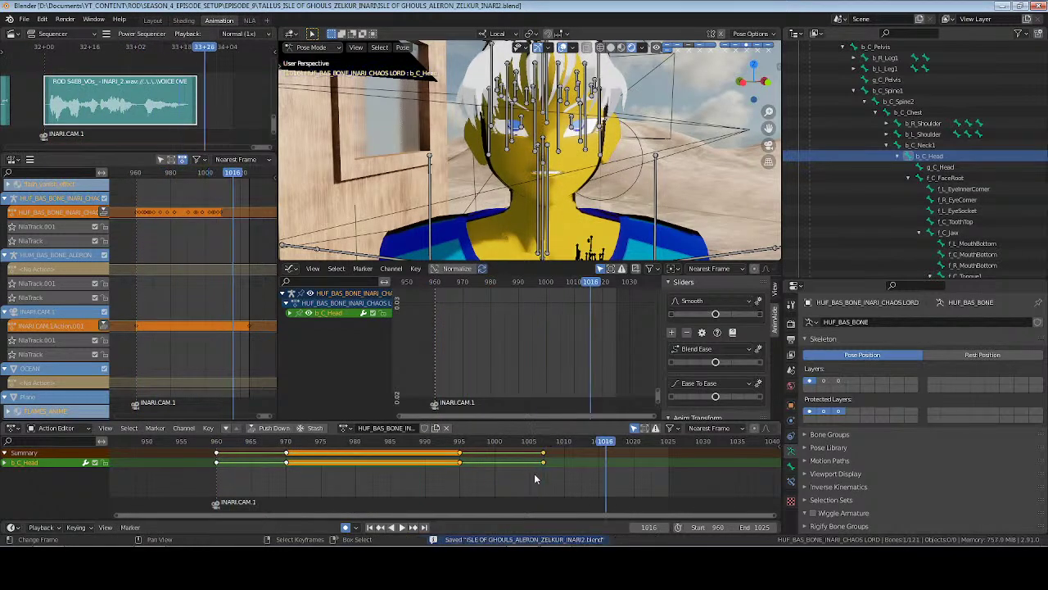
key(g)
key(minus)
key(5)
key(Return)
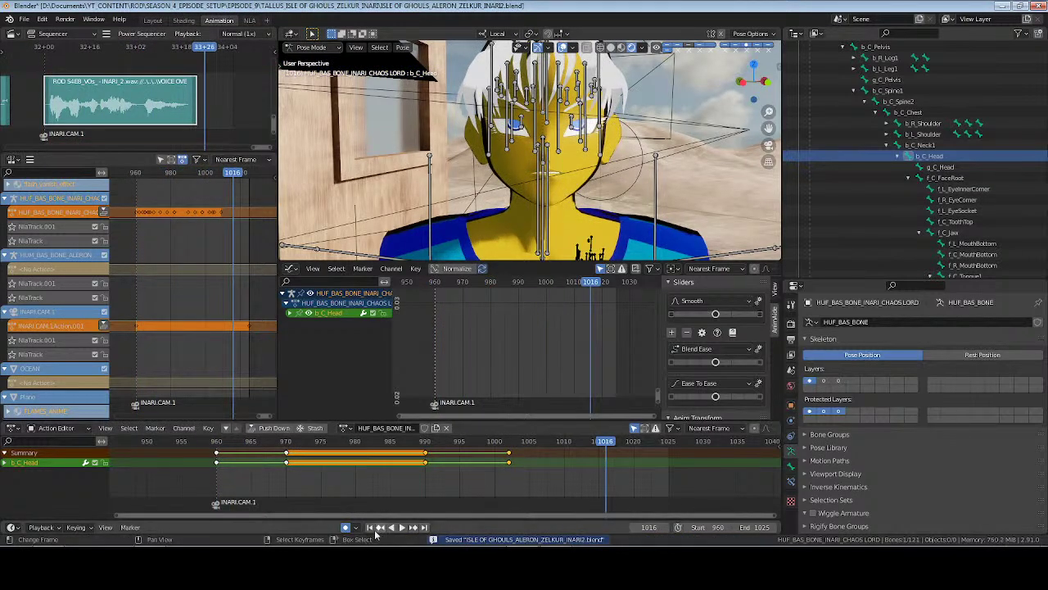
Return to frame 960, select only the last head keyframe, save, and play the beginning of the shot
key(shift+Left)
drag(497, 484, 569, 475)
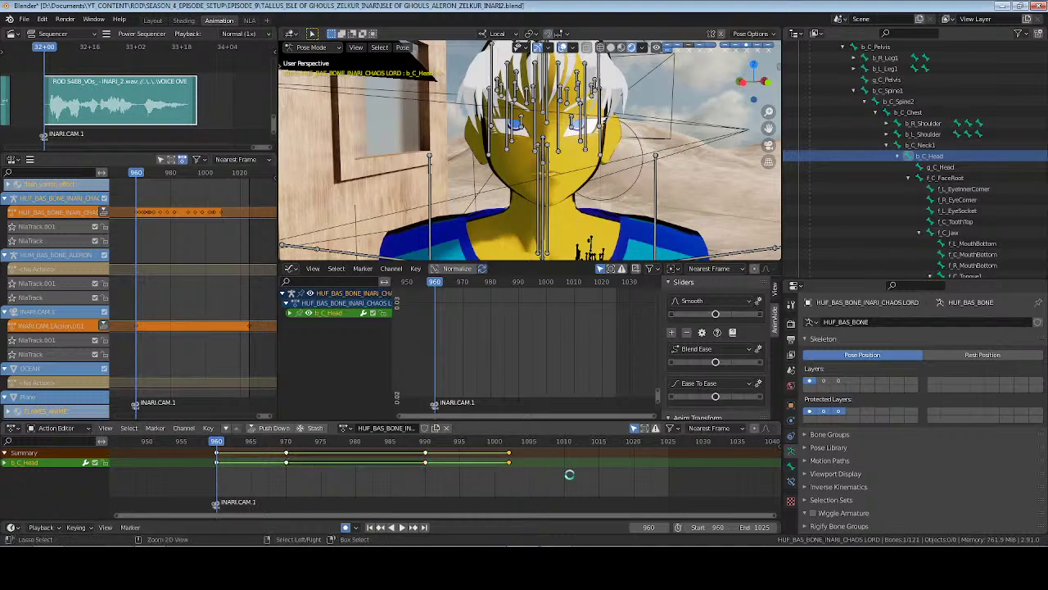
key(ctrl+s)
key(space)
key(space)
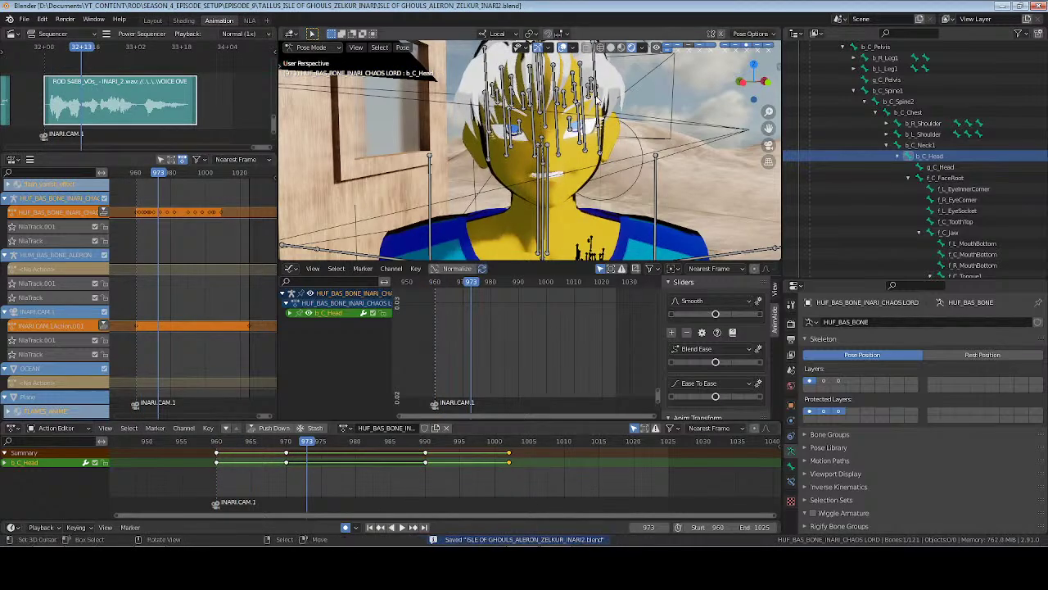
Switch the viewport to Solid shading, replay the head motion, and return to frame 960
click(620, 47)
key(space)
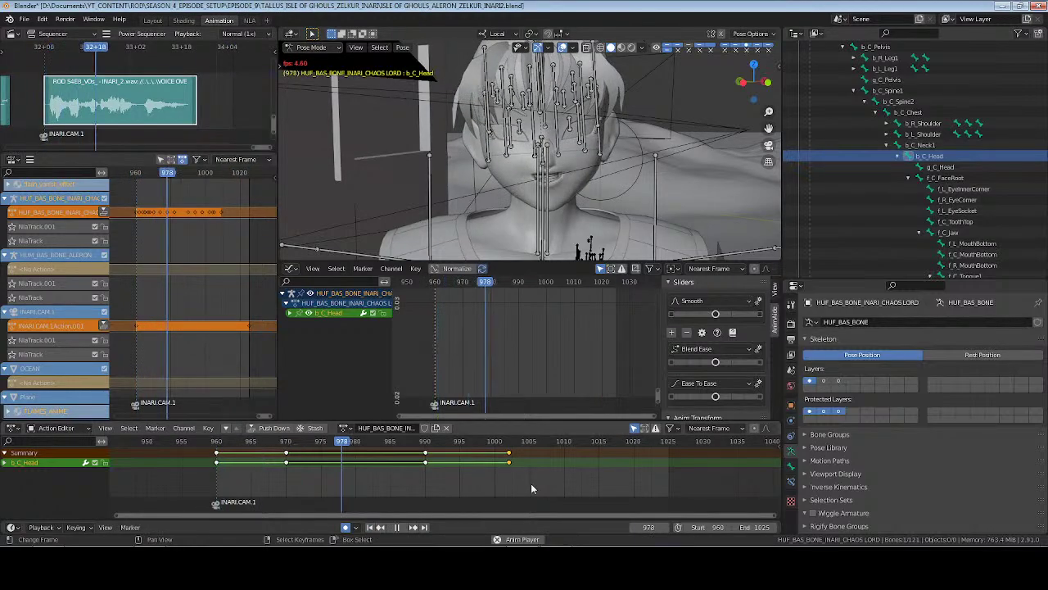
key(space)
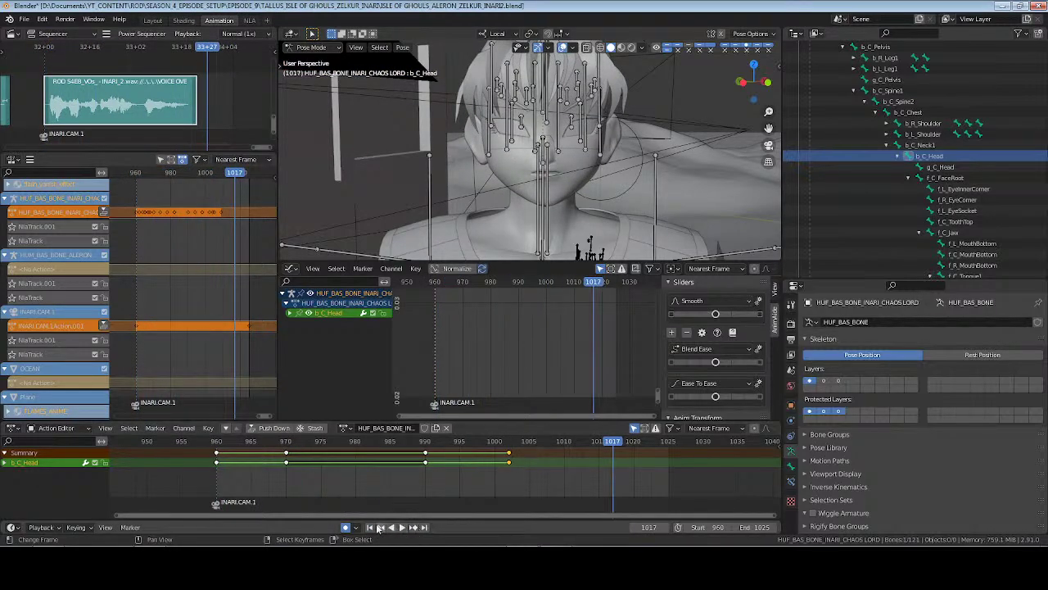
key(space)
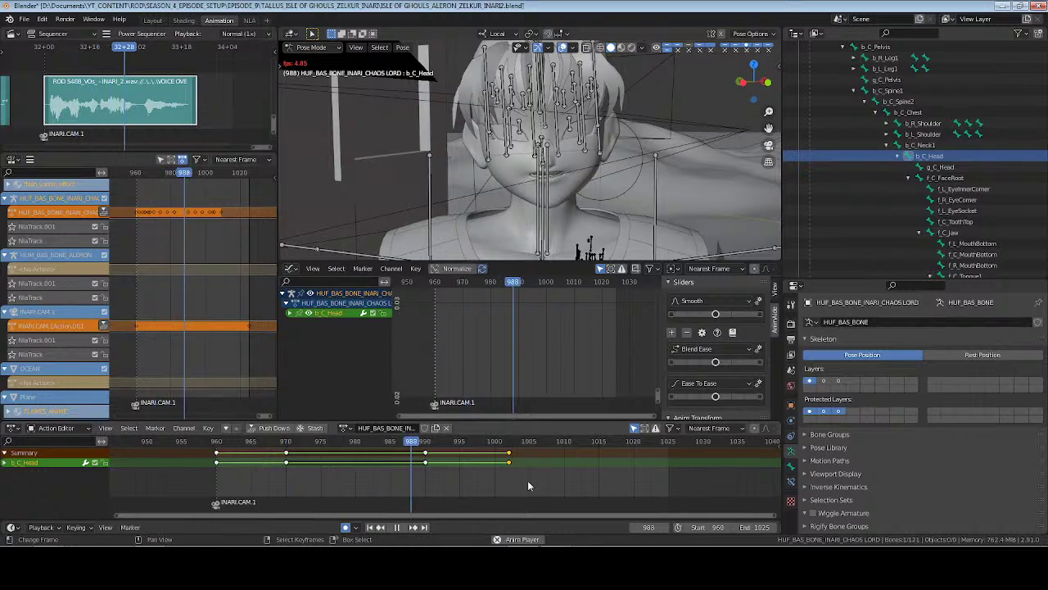
click(396, 527)
click(370, 527)
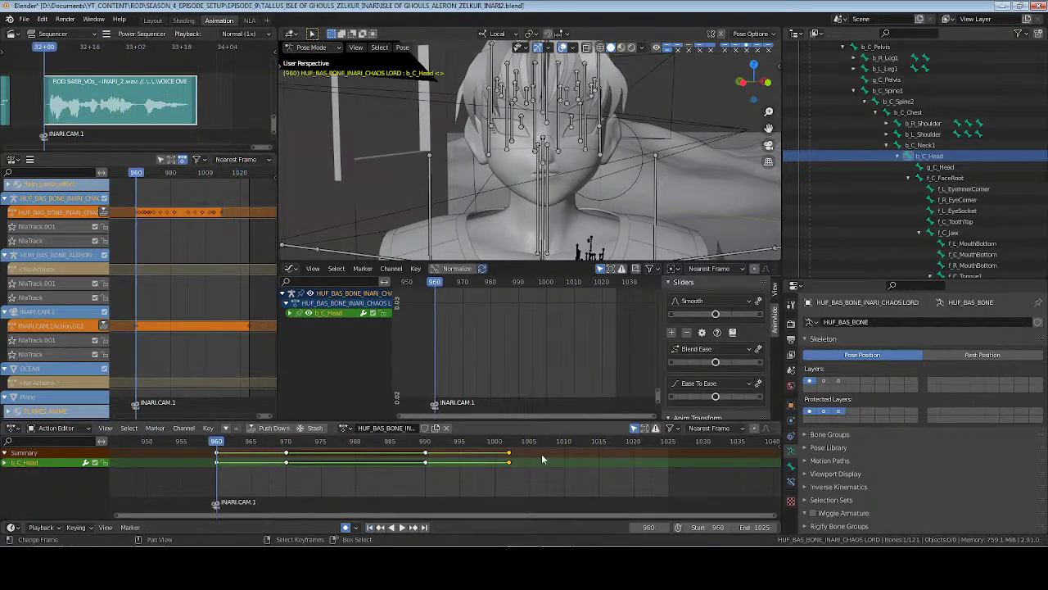
Run Clean Channels on all b_C_Head keyframes and set them to Bezier interpolation
key(a)
key(x)
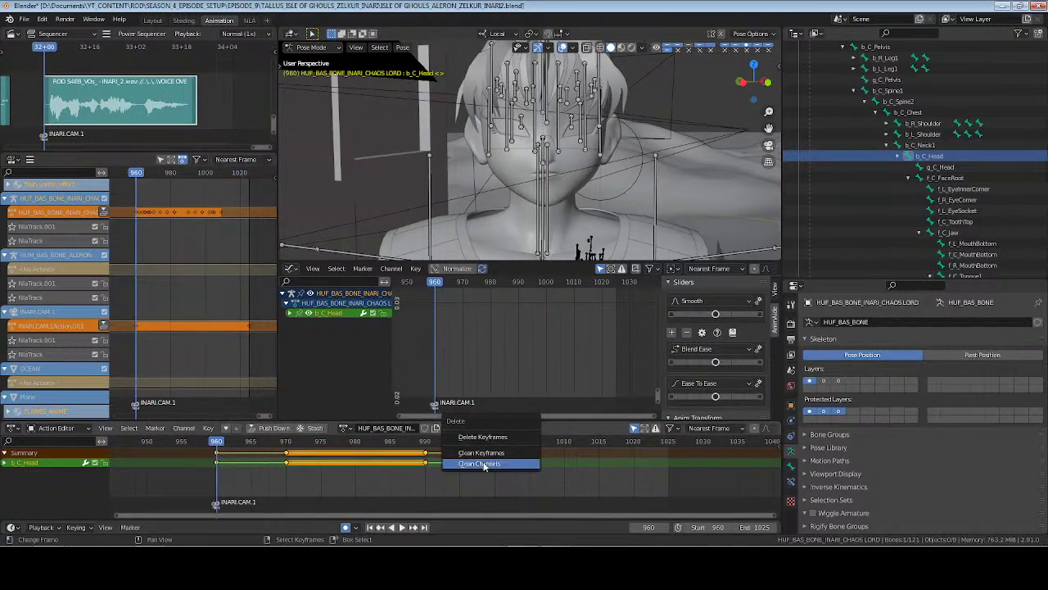
click(484, 465)
key(t)
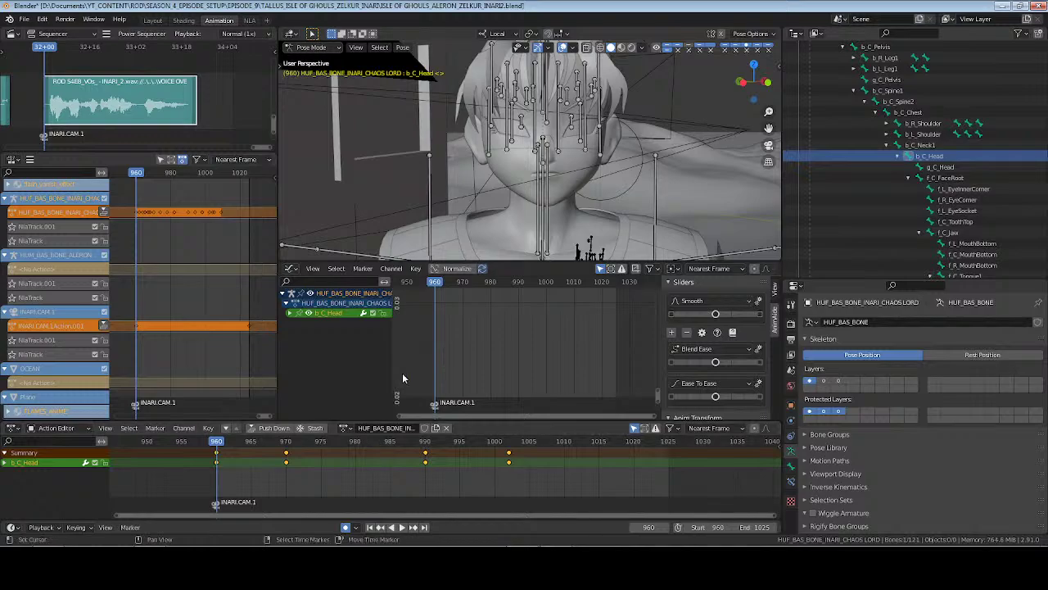
Fit the head curves in view, set the frame 960 keyframes' handle type to Aligned, and save the file
key(Home)
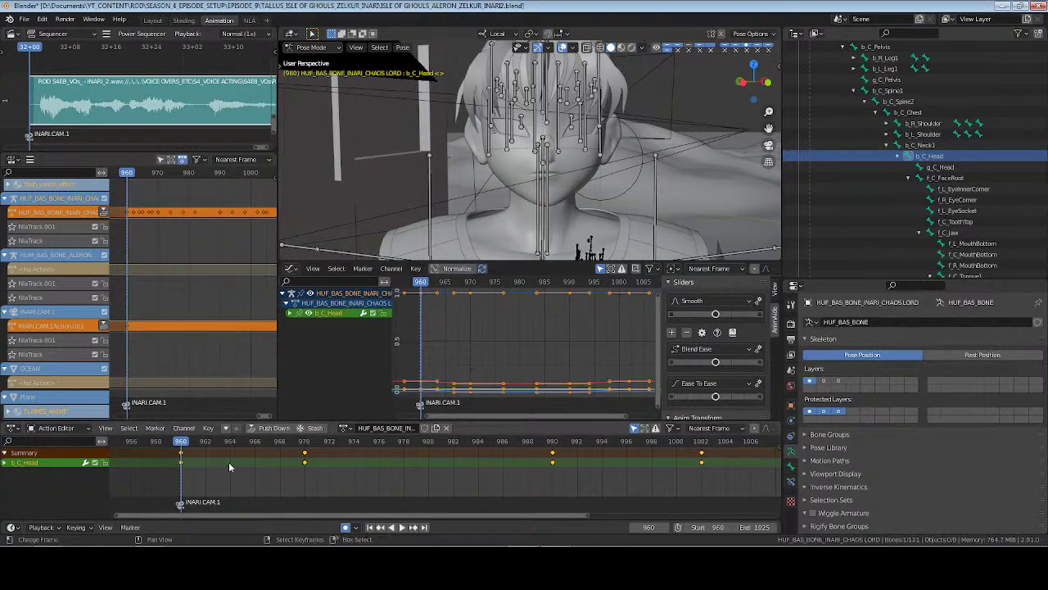
drag(219, 471, 142, 443)
key(v)
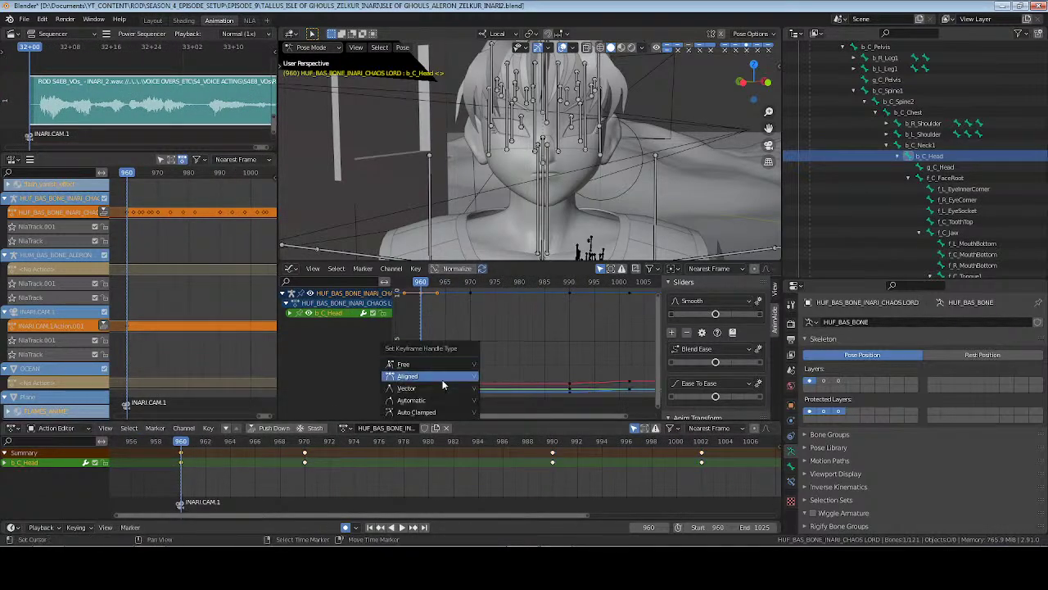
click(444, 385)
key(ctrl+s)
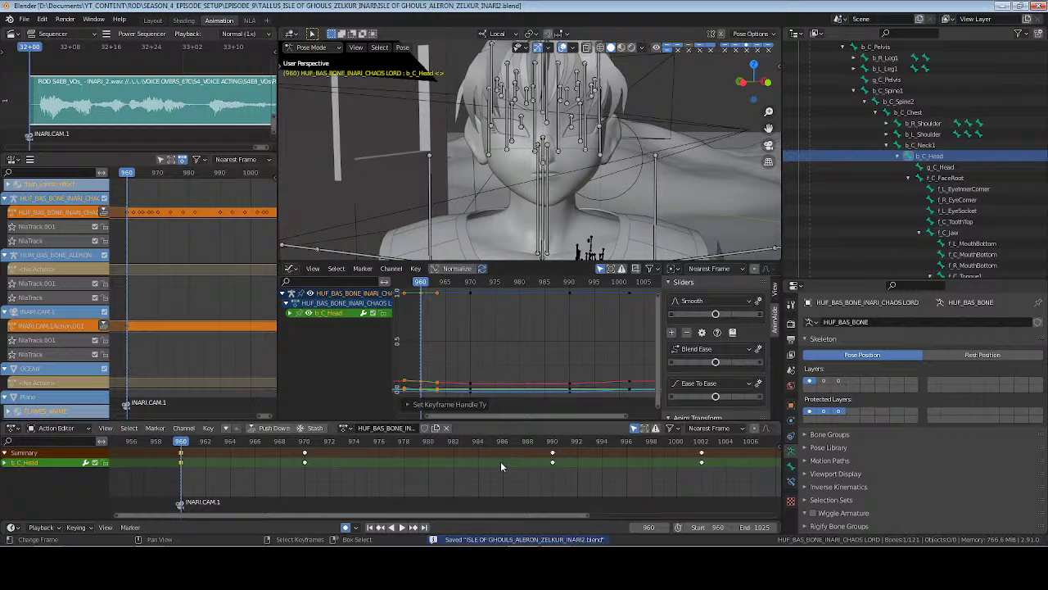
Play the adjusted head motion through, return to frame 960, and deselect all bones
key(space)
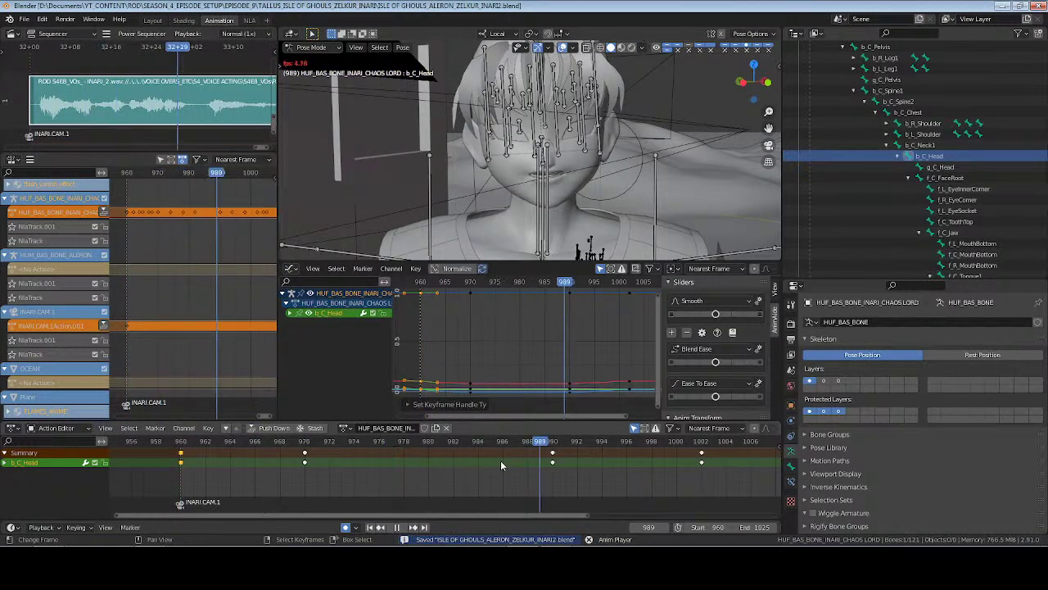
key(space)
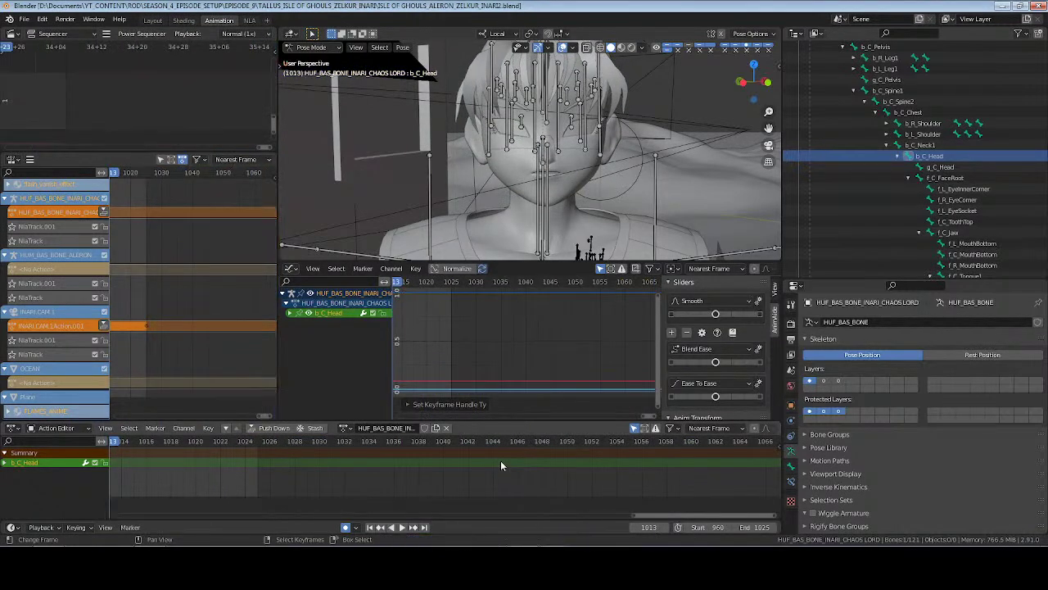
click(370, 527)
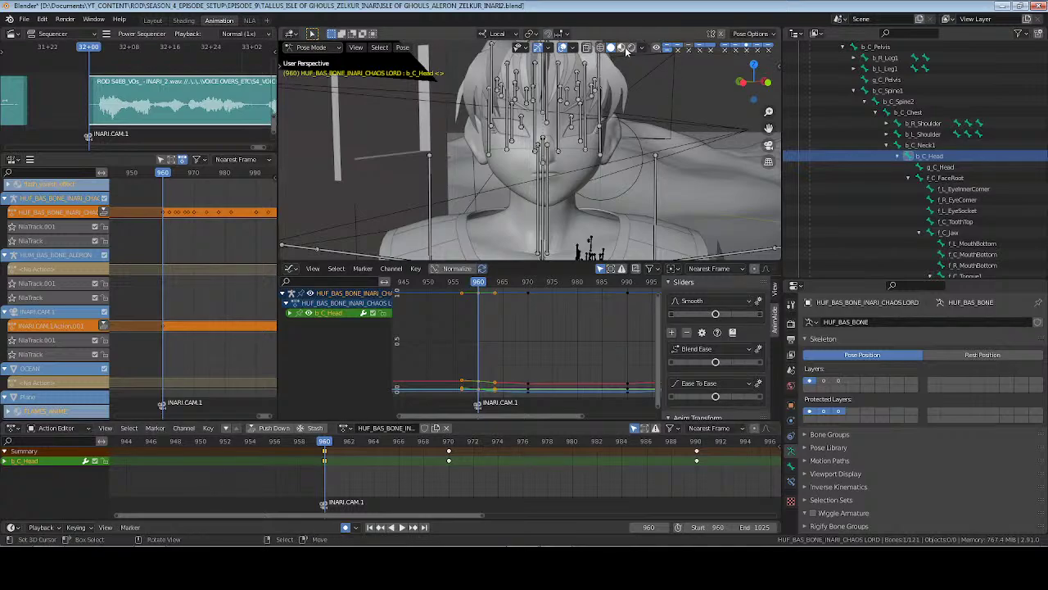
key(alt+a)
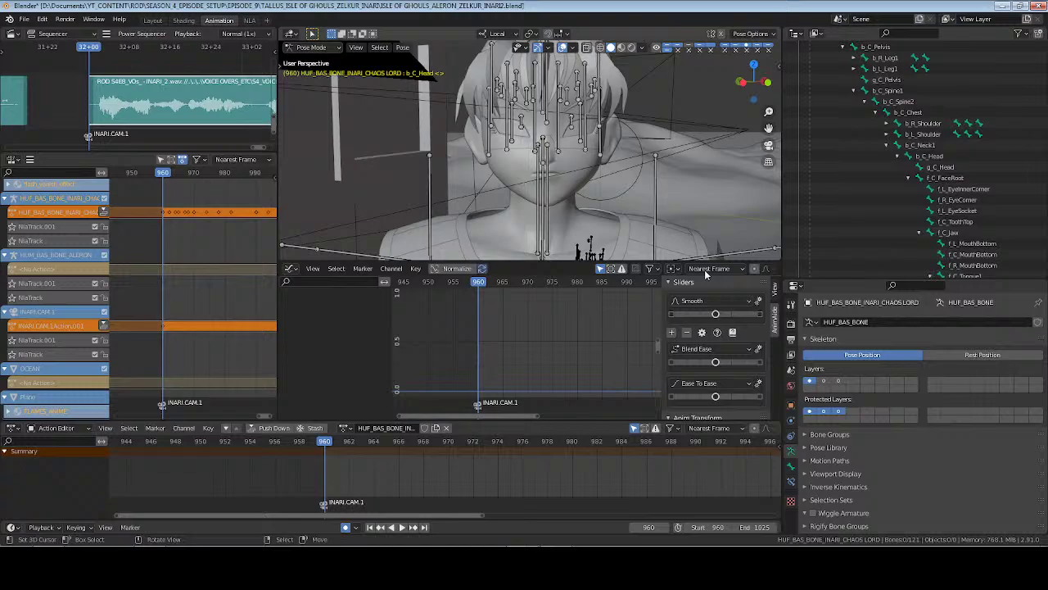
Keyframe all of Inari's mouth bones at frame 1012, return to Object Mode, and save the file
click(823, 381)
key(a)
scroll(548, 464, down, 5)
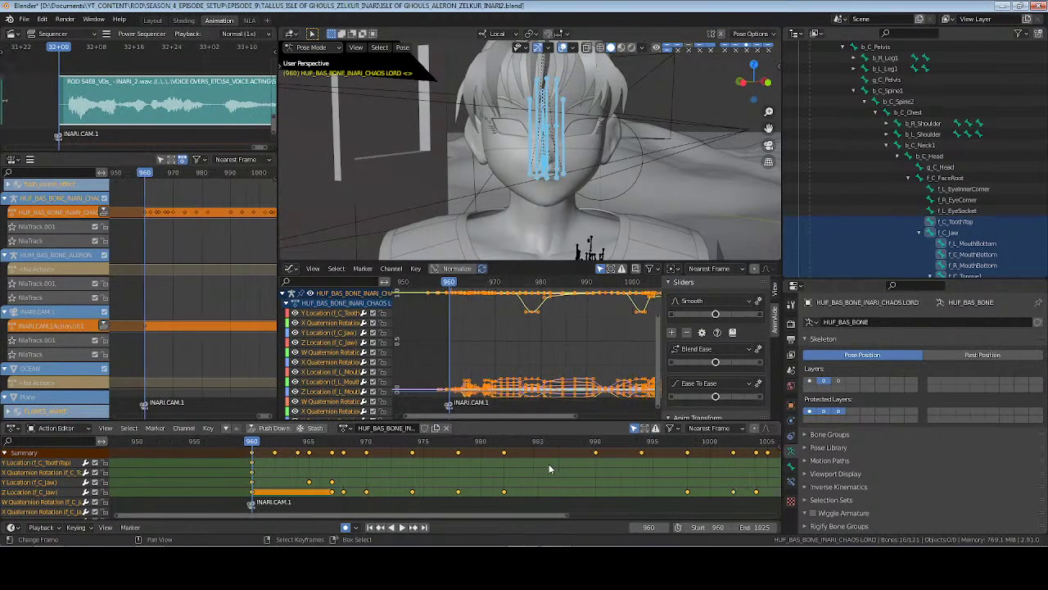
click(586, 449)
key(space)
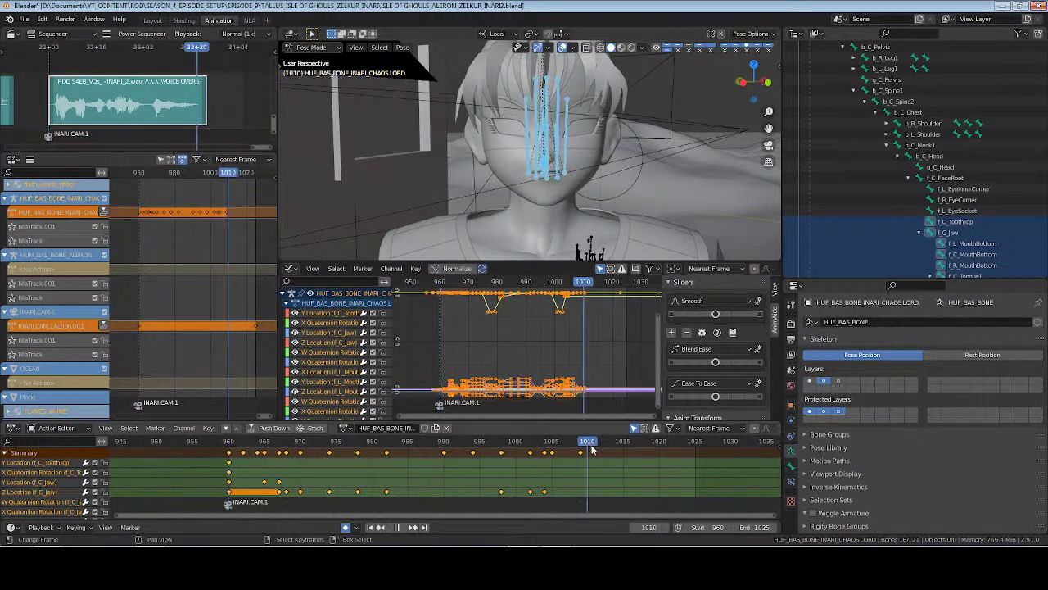
key(space)
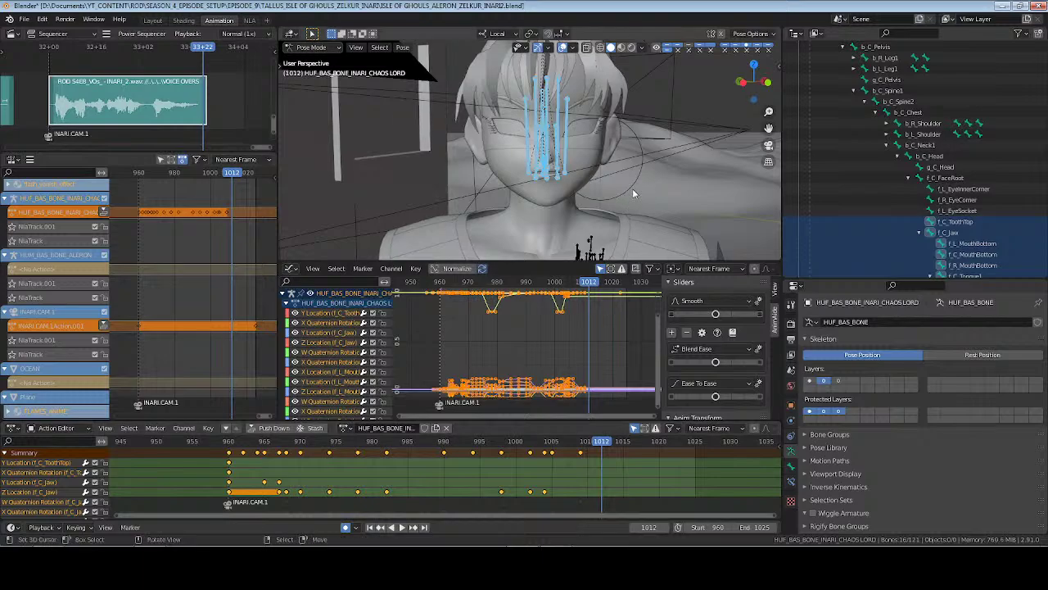
key(i)
key(alt+a)
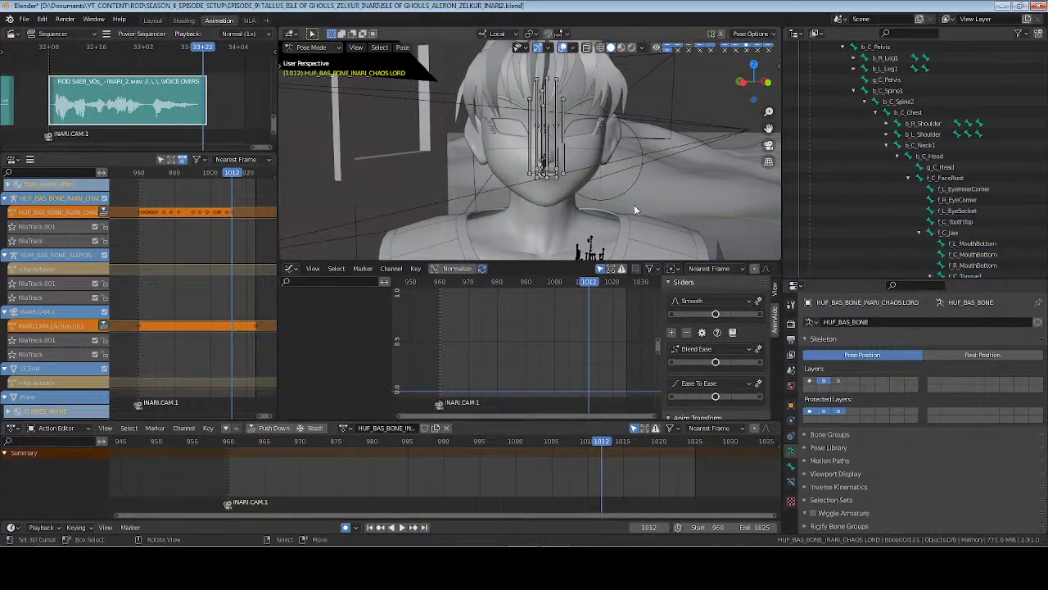
key(ctrl+Tab)
key(ctrl+s)
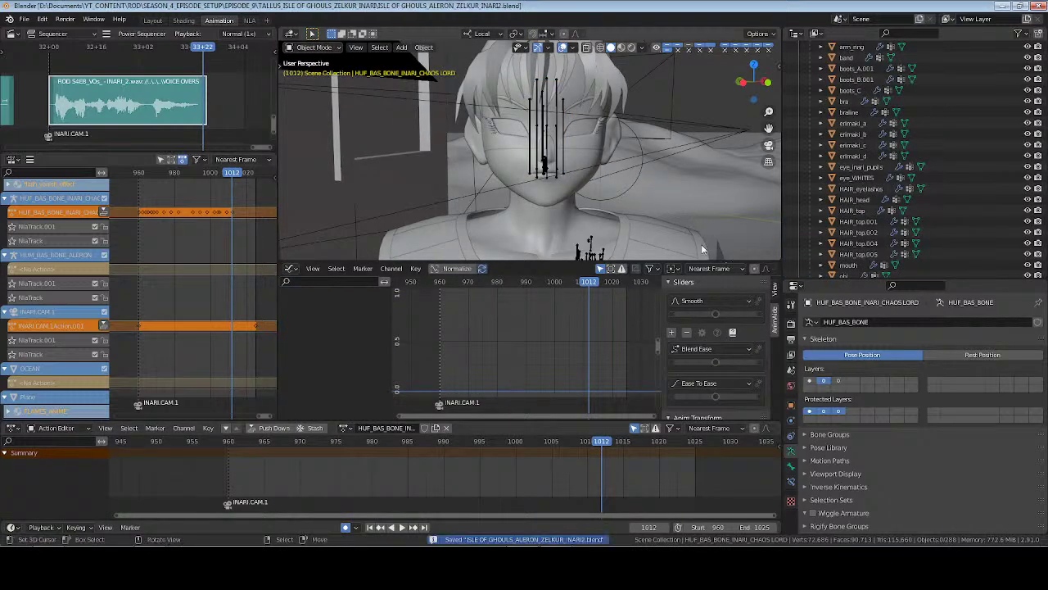
Show the armature's eye bone layer in Pose Mode with Rendered shading and keyframe all four eyelid and inner-corner bones at frame 960
click(546, 150)
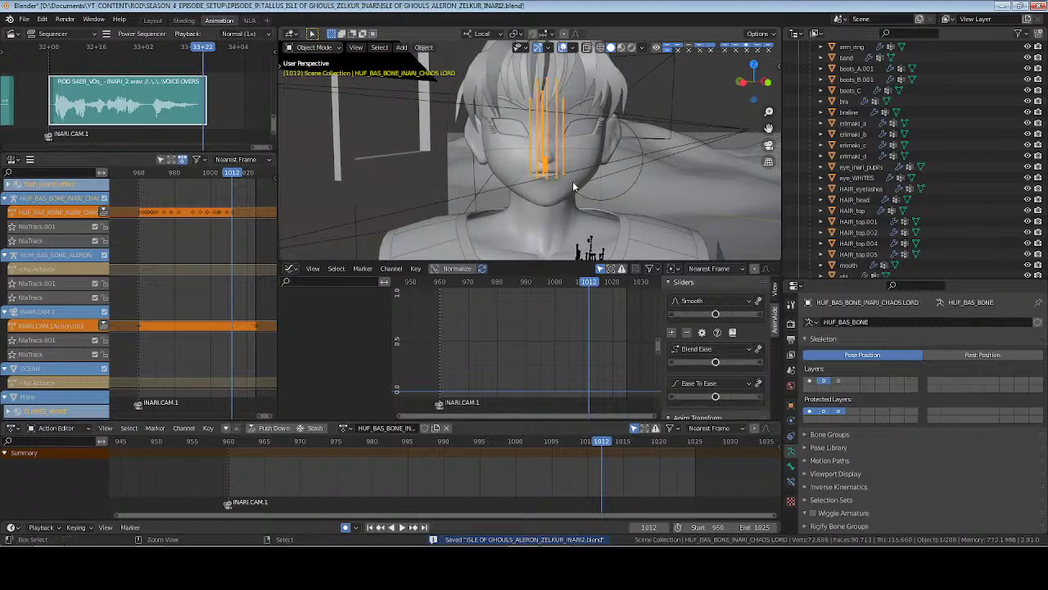
key(ctrl+Tab)
click(838, 382)
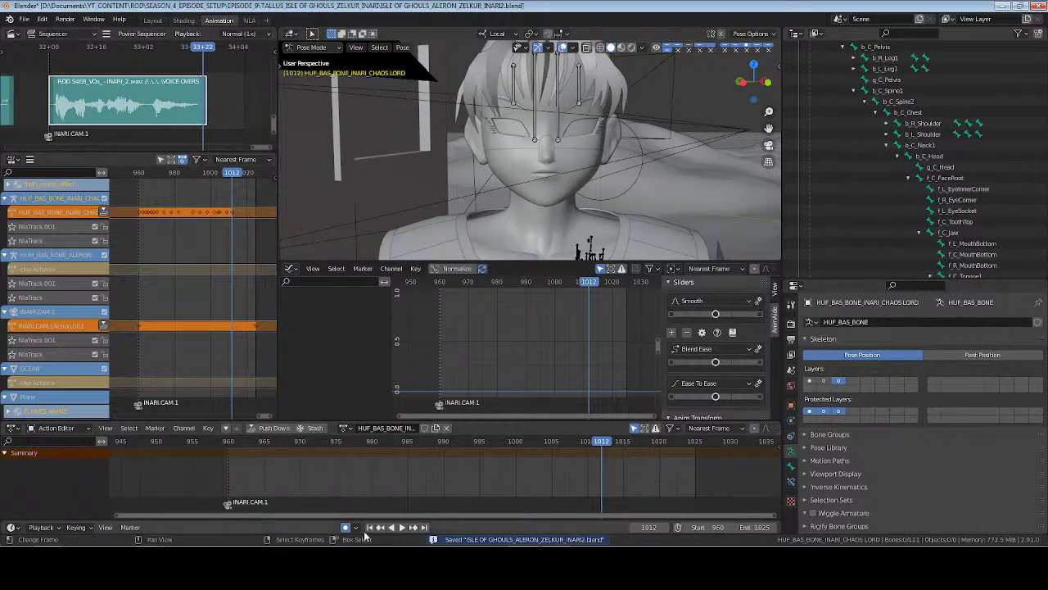
key(shift+Left)
click(632, 47)
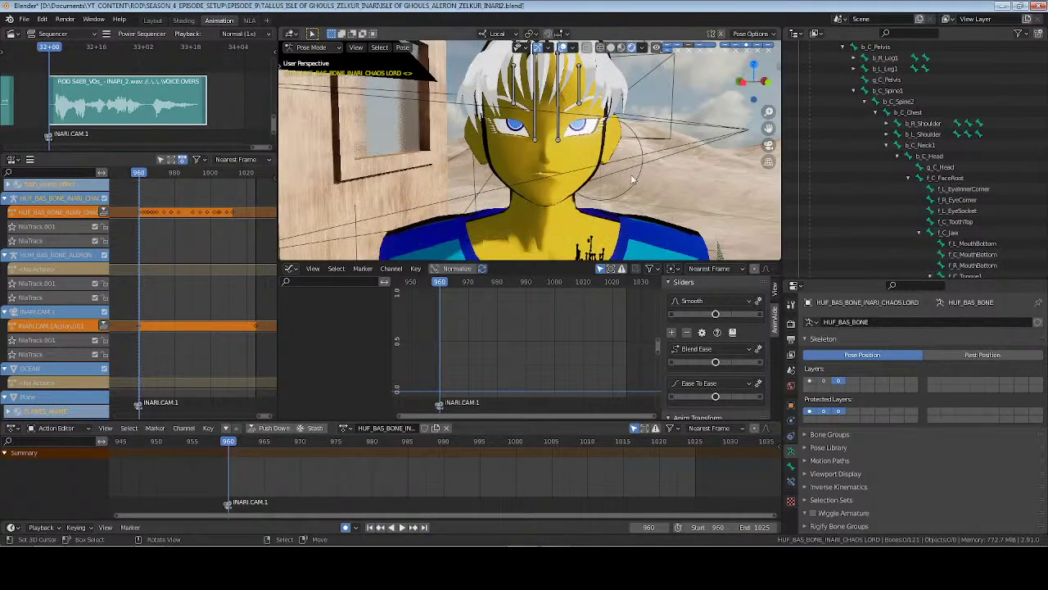
key(a)
key(i)
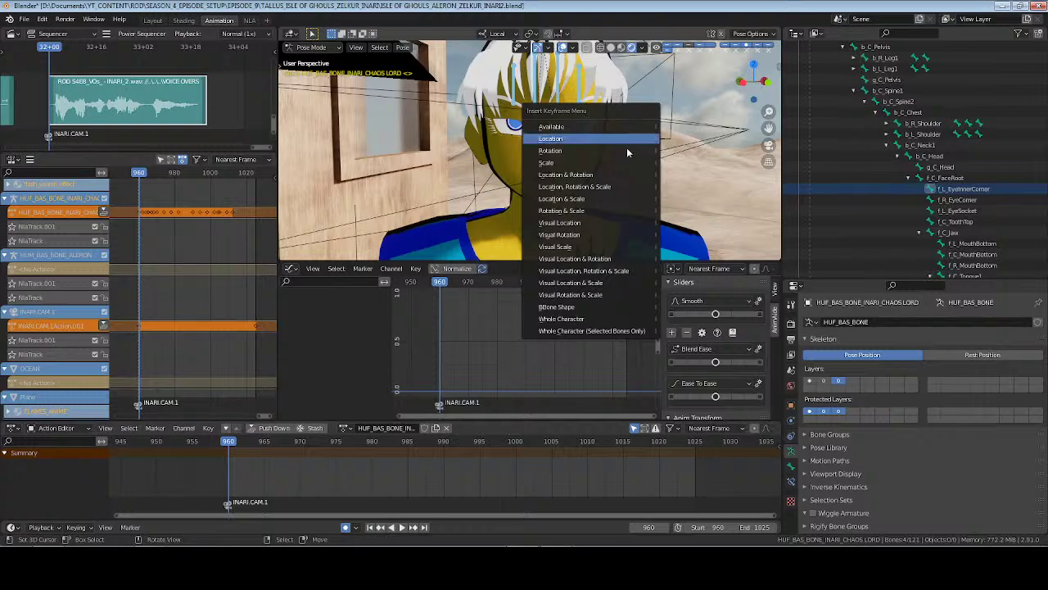
click(626, 149)
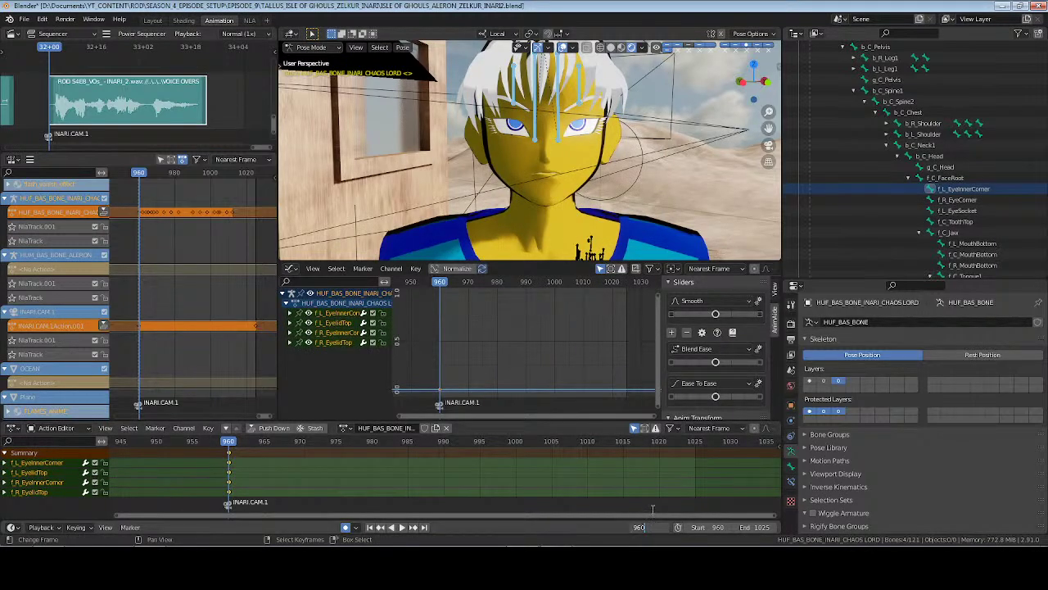
At frame 966, lower both top eyelid bones along their local Y axis to close Inari's eyes
key(Return)
click(575, 86)
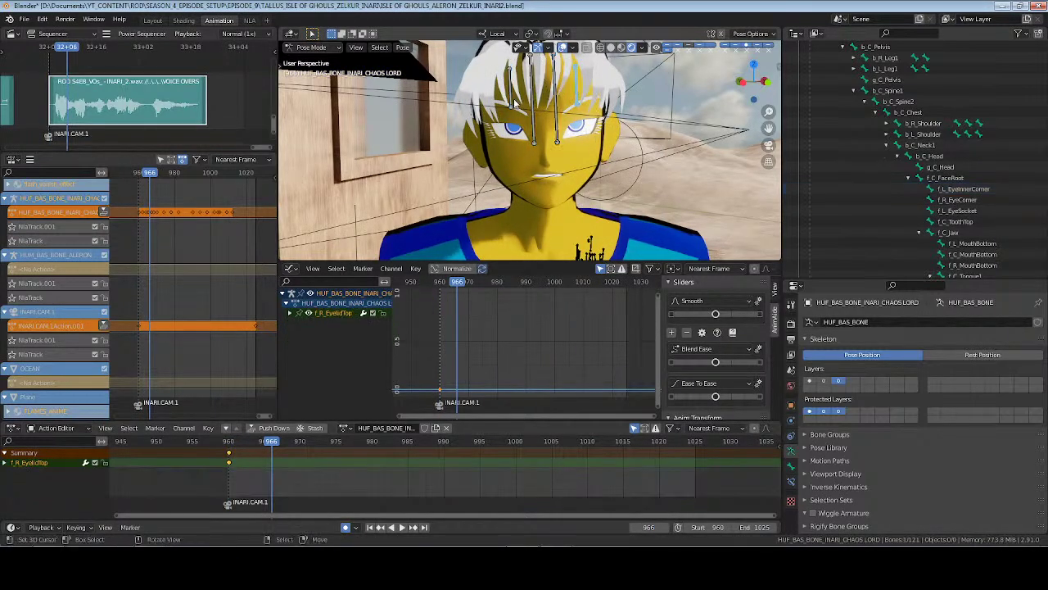
shift+drag(461, 92, 501, 148)
key(g)
key(y)
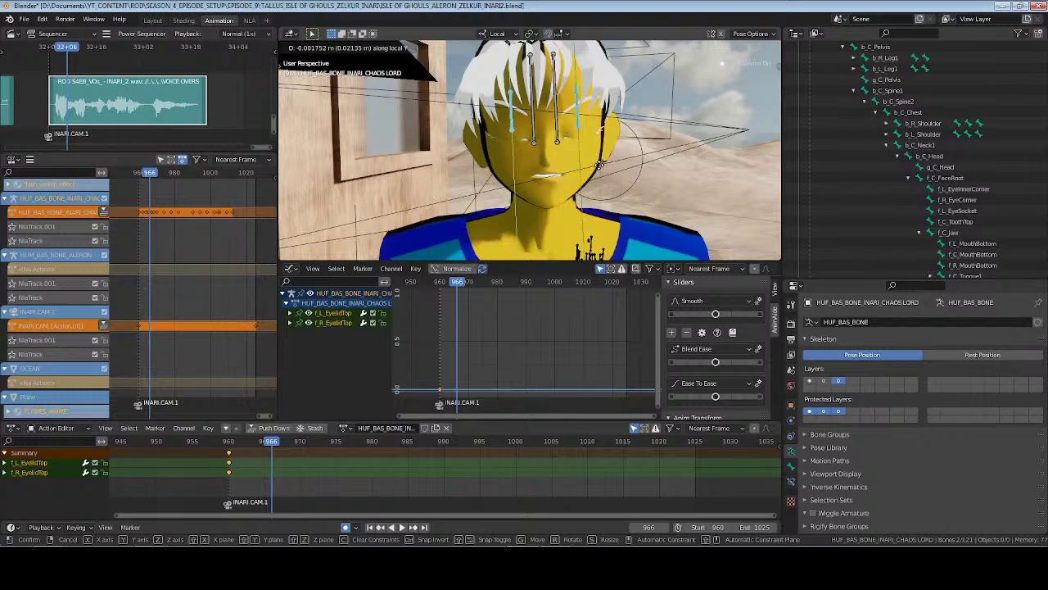
click(599, 168)
Lower both eye inner-corner bones along local Y at frame 966 to complete the blink, and save the file
drag(506, 60, 618, 81)
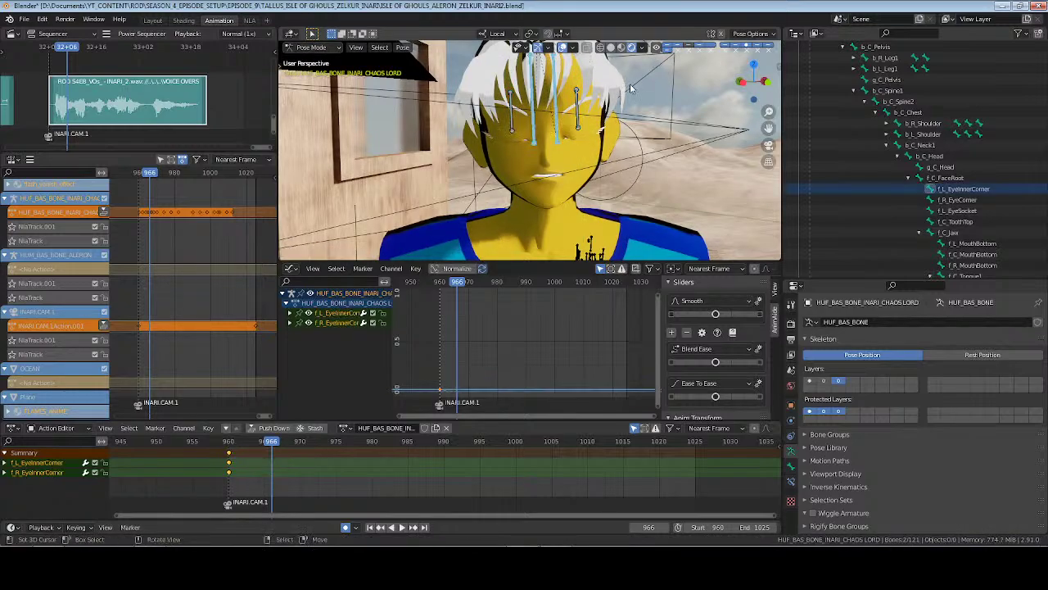
key(g)
key(y)
click(635, 92)
key(ctrl+s)
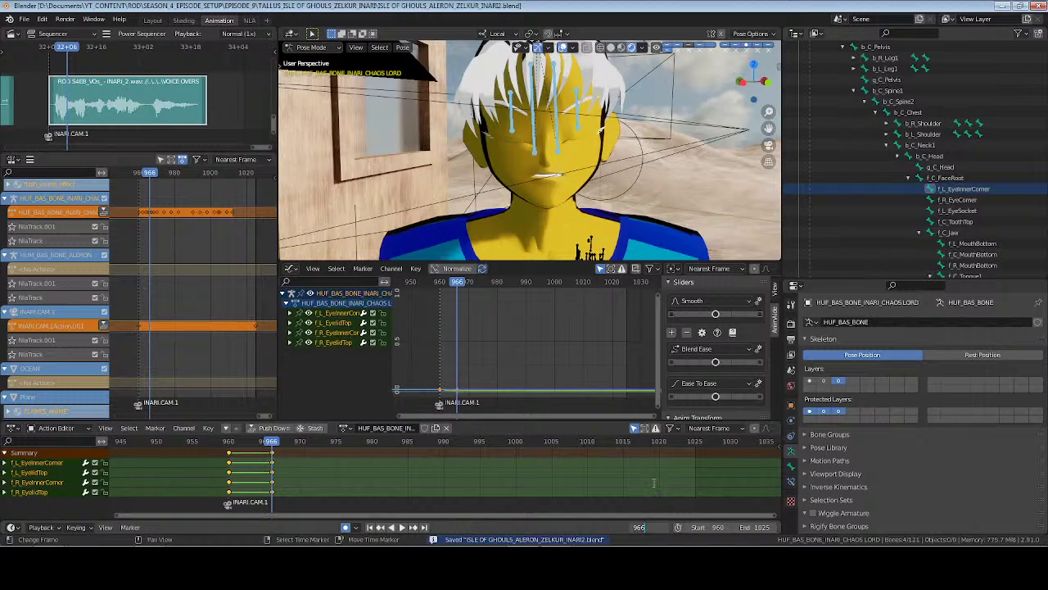
Advance 10 frames to 976, clear the eye bones' location to reopen the eyes, and save the file
text(+10)
key(Return)
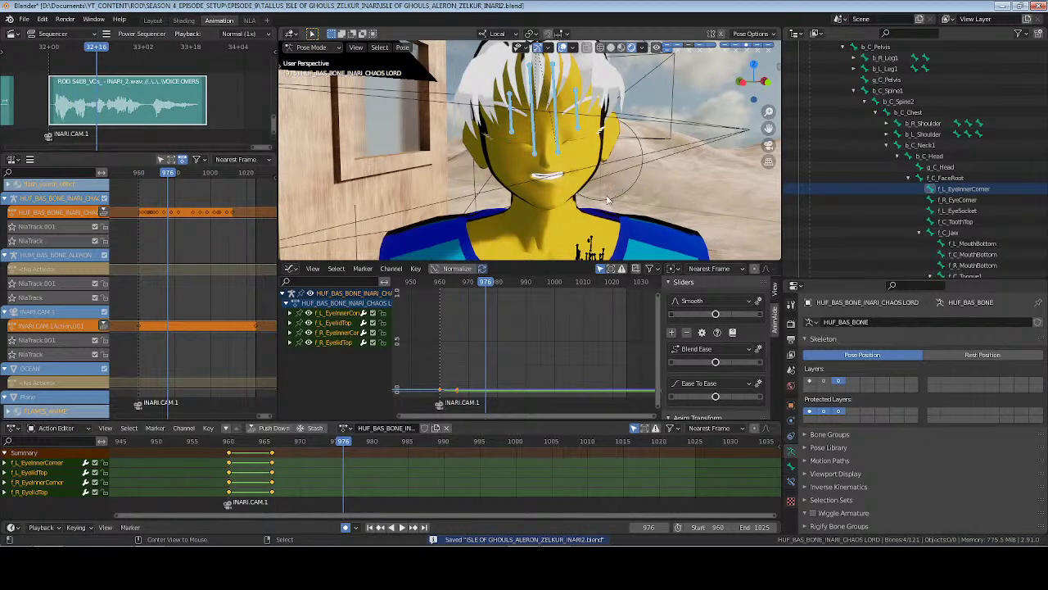
key(alt+g)
key(ctrl+s)
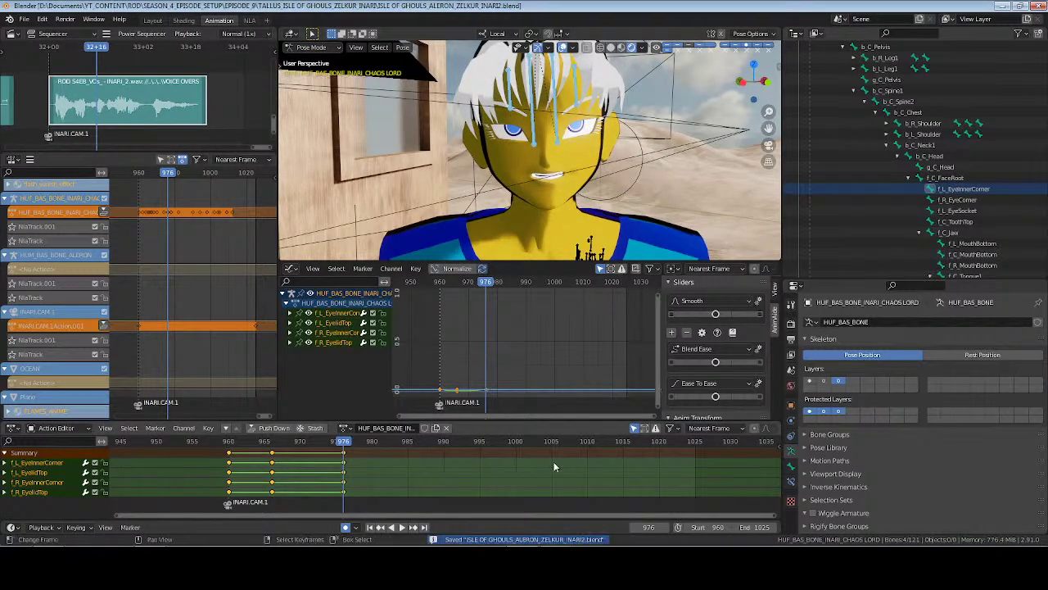
Paste the blink keyframes starting at frame 1003, deselect the bones, and return to Object Mode
click(536, 469)
key(ctrl+v)
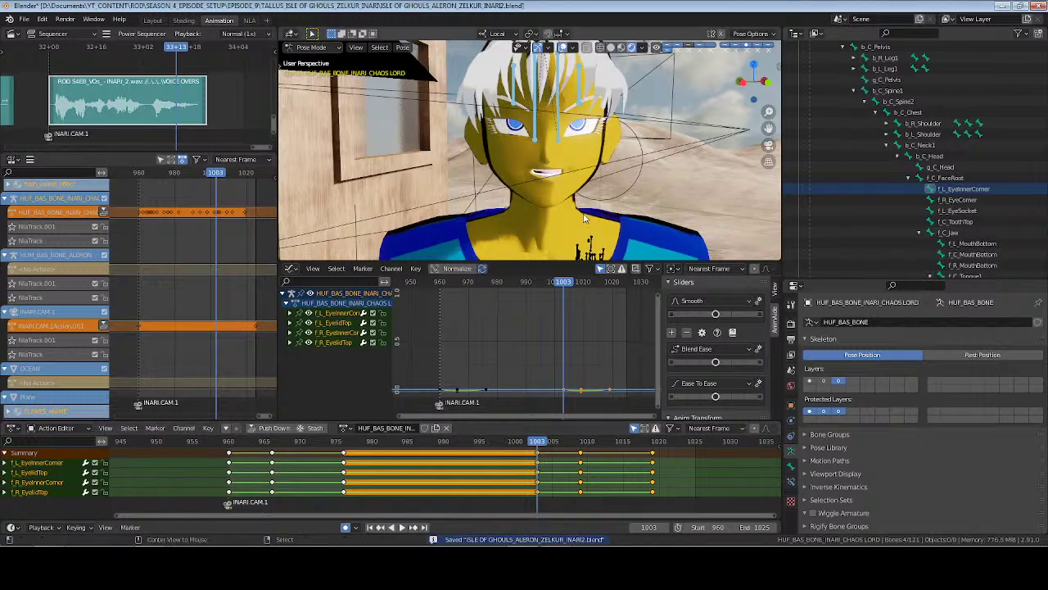
key(alt+a)
key(ctrl+Tab)
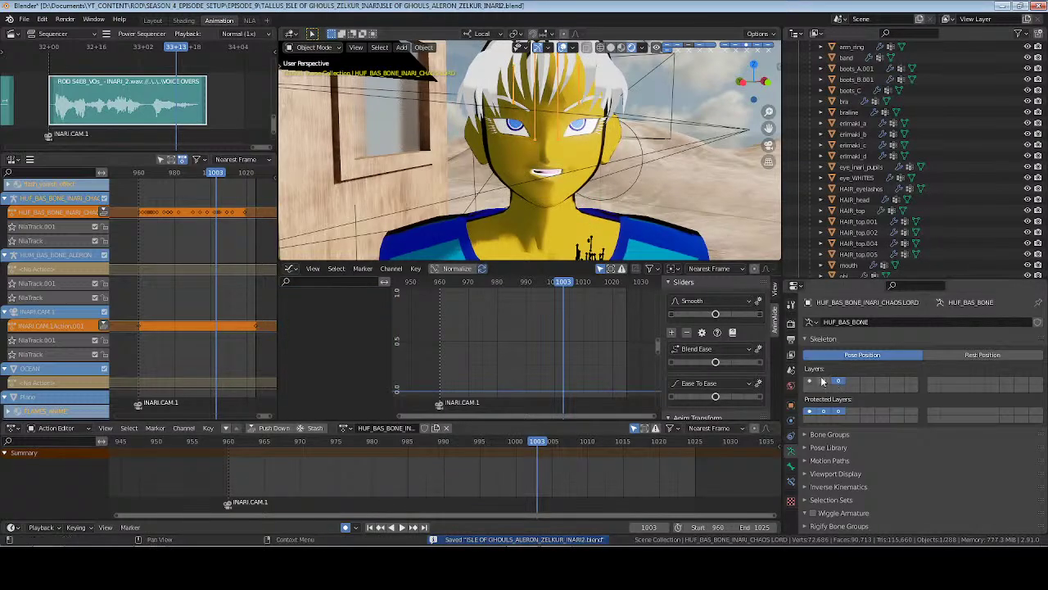
key(alt+a)
Review the blinks through the active camera with overlays hidden, and return to frame 960
key(KP_0)
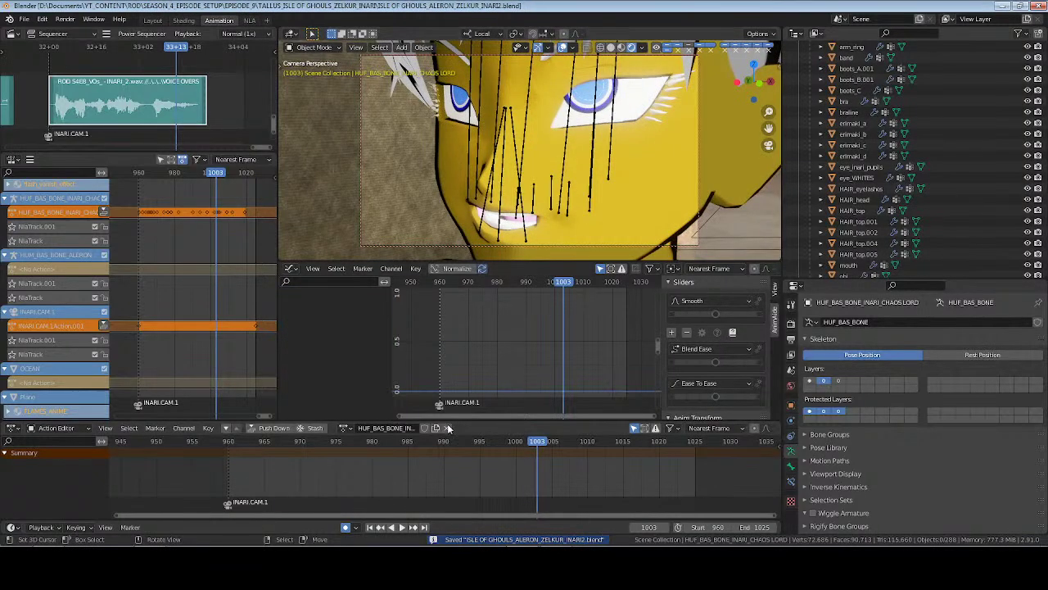
click(380, 527)
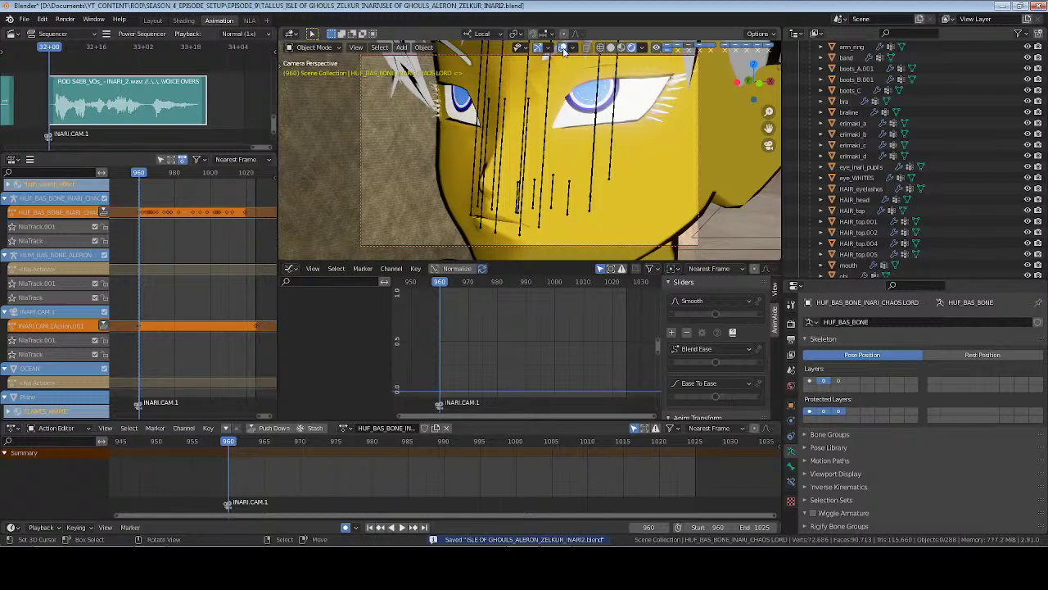
click(563, 47)
key(space)
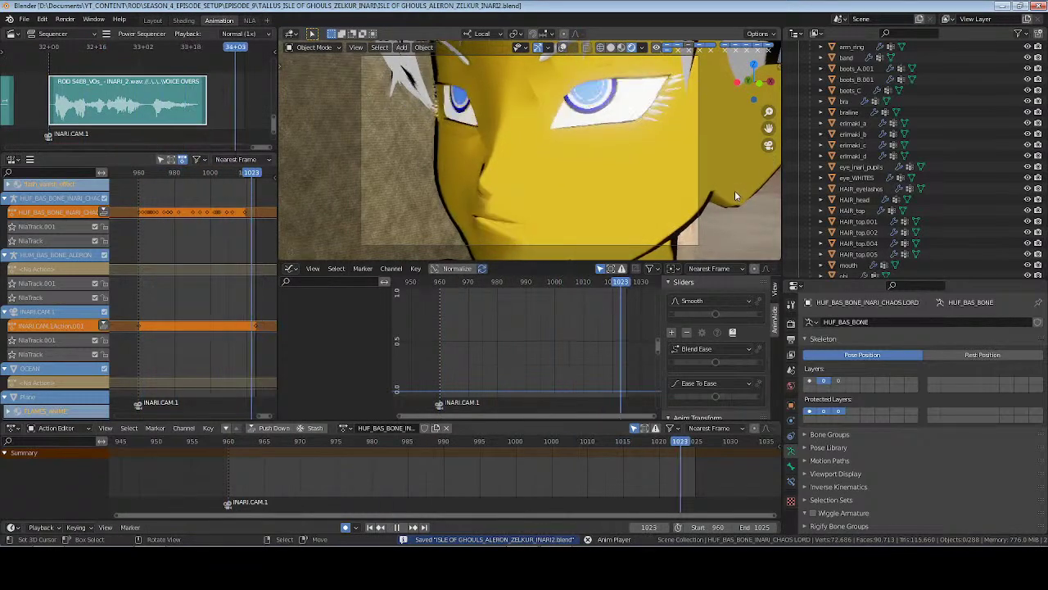
key(space)
click(370, 527)
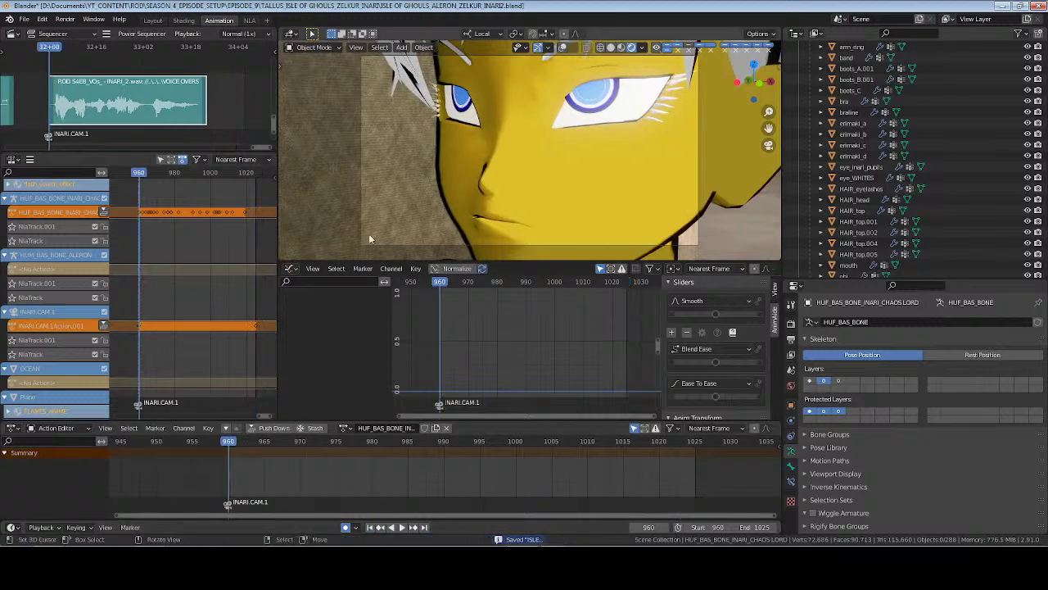
Select INARI.CAM.1 and delete its keyframe at frame 1025
scroll(852, 163, up, 10)
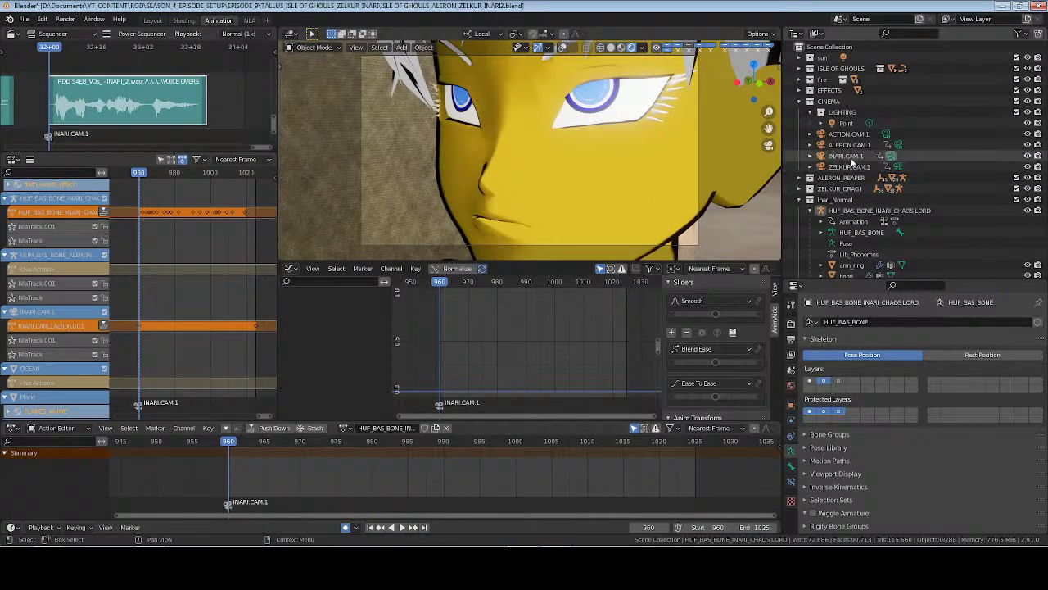
click(850, 157)
key(space)
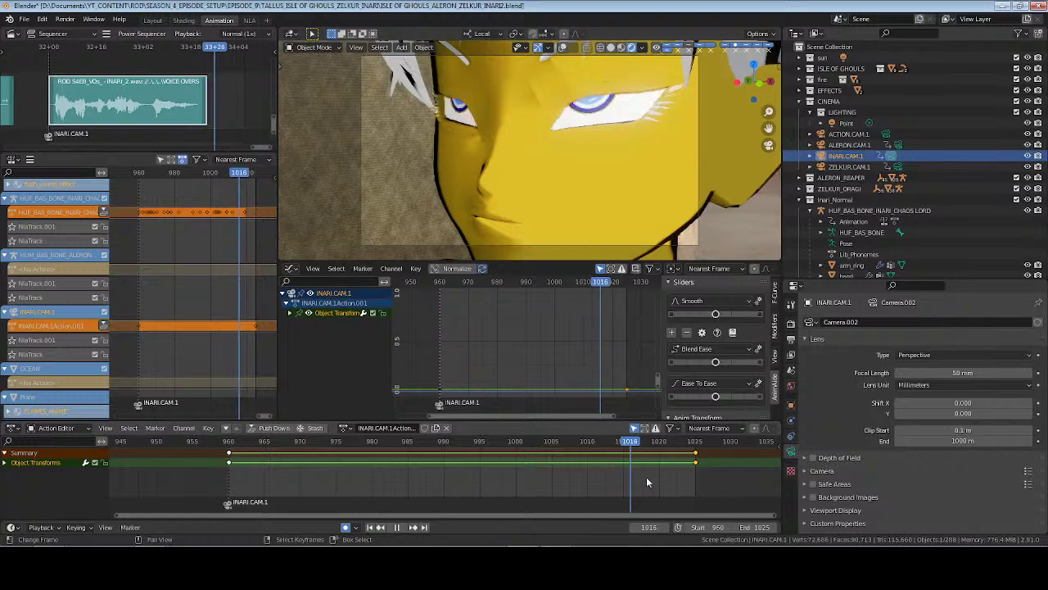
key(space)
drag(649, 483, 695, 463)
key(x)
click(693, 455)
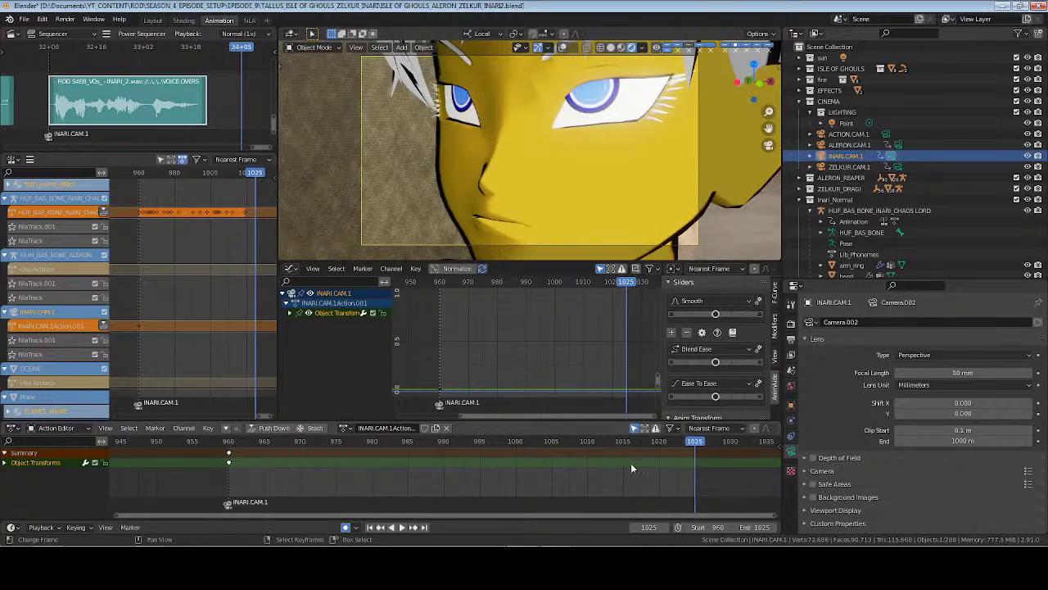
Move INARI.CAM.1 sideways along its local X axis at frame 1025, save the file, and play the shot from frame 960
key(g)
key(x)
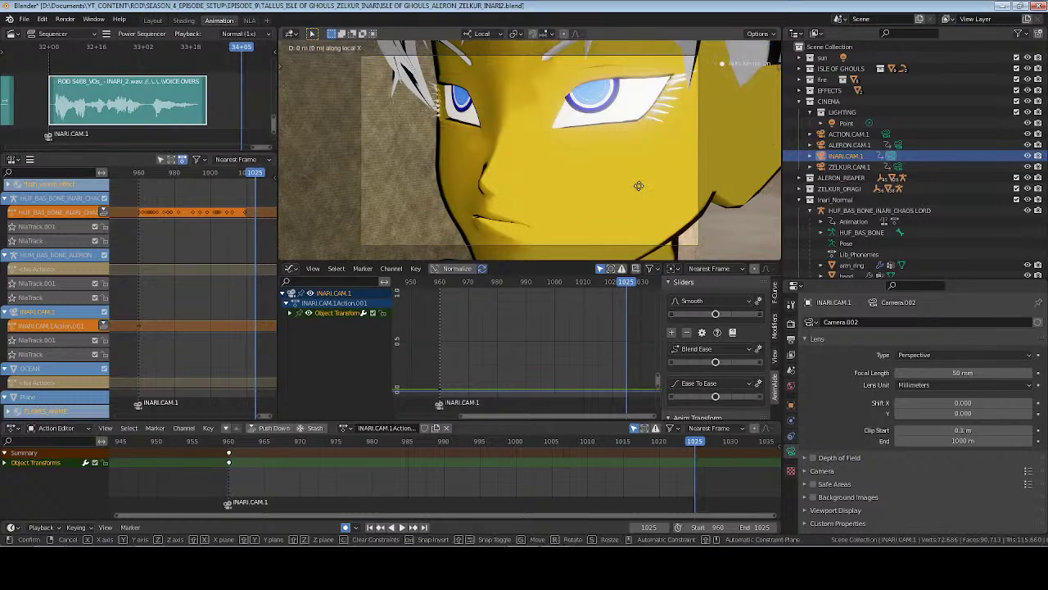
click(636, 186)
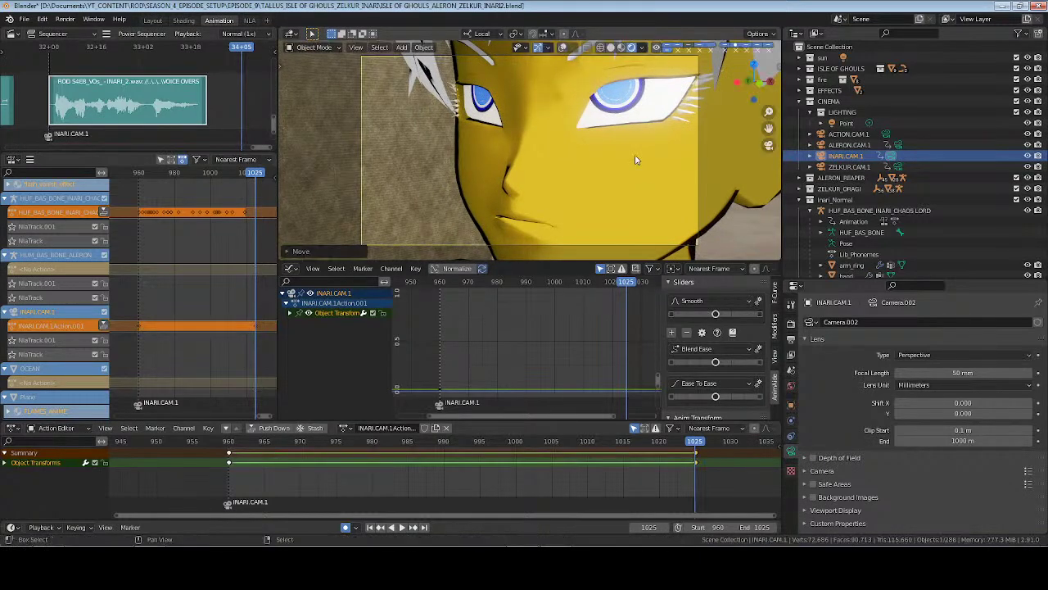
click(369, 528)
key(ctrl+s)
key(space)
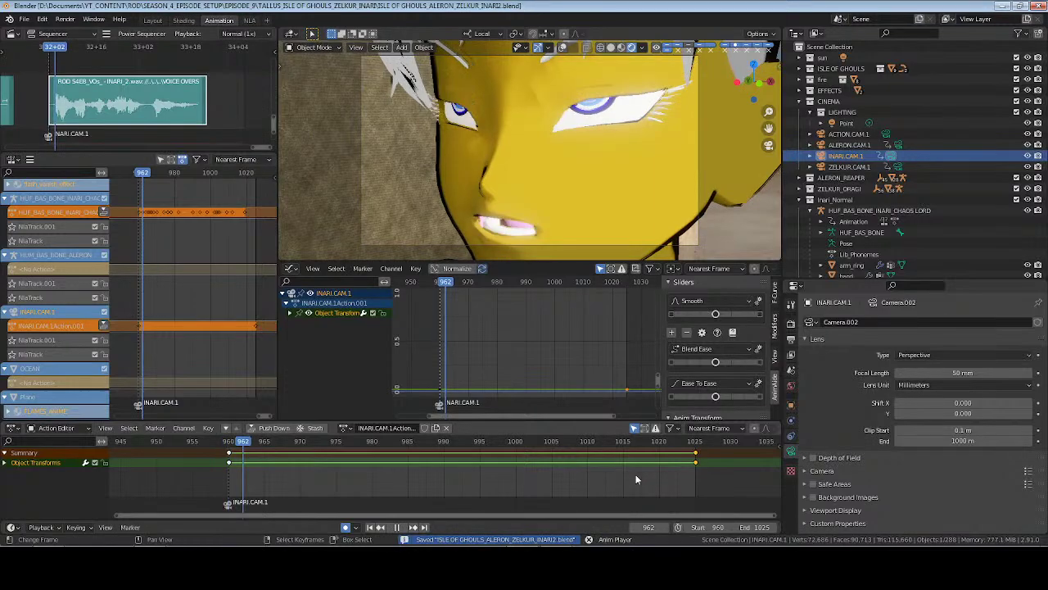
key(space)
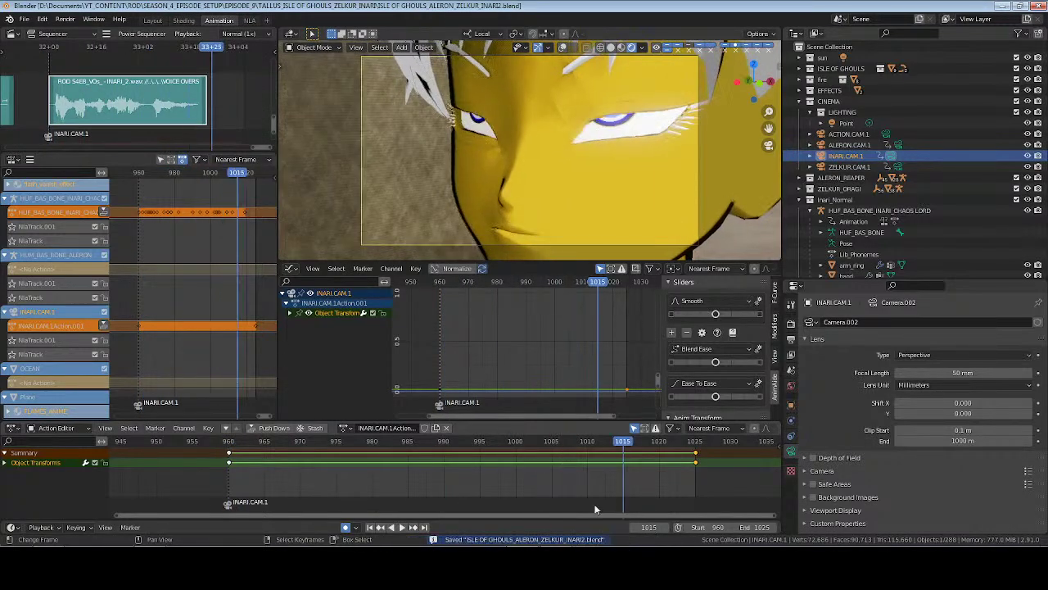
Replace the camera's frame 1025 keyframe with one orbited toward a more frontal view of Inari's face, and save the file
click(423, 528)
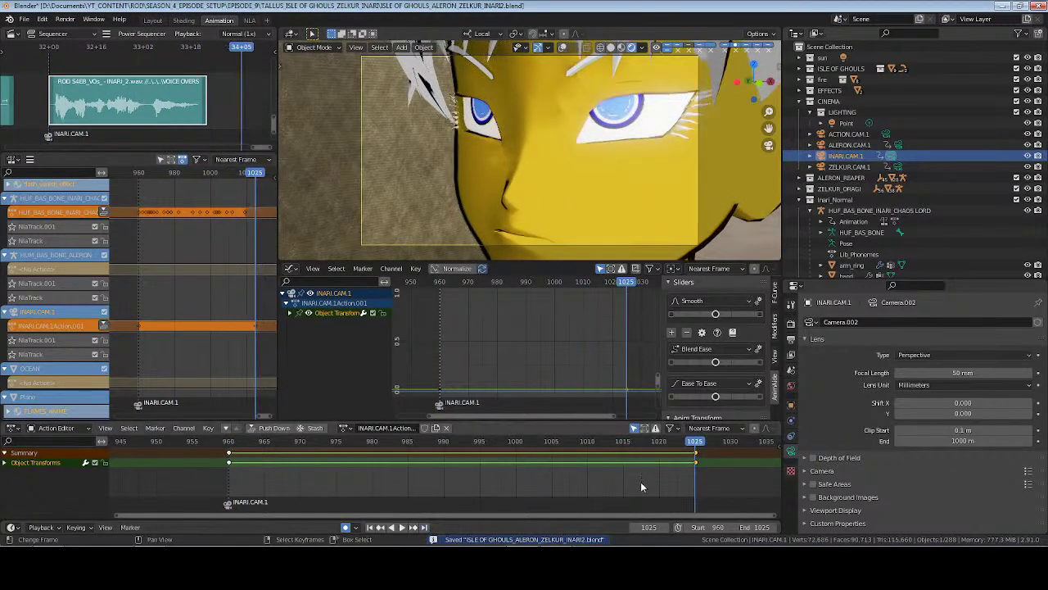
drag(640, 482, 720, 456)
key(x)
click(703, 465)
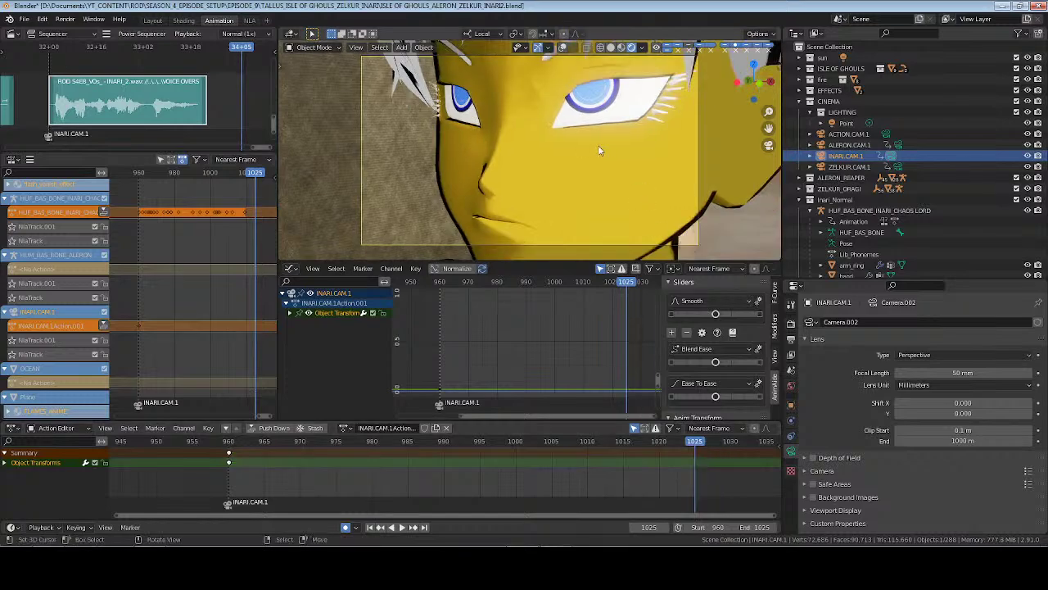
middle_drag(596, 160, 588, 163)
key(ctrl+s)
Play the new orbiting camera move from frame 960 and return to the first frame
click(370, 526)
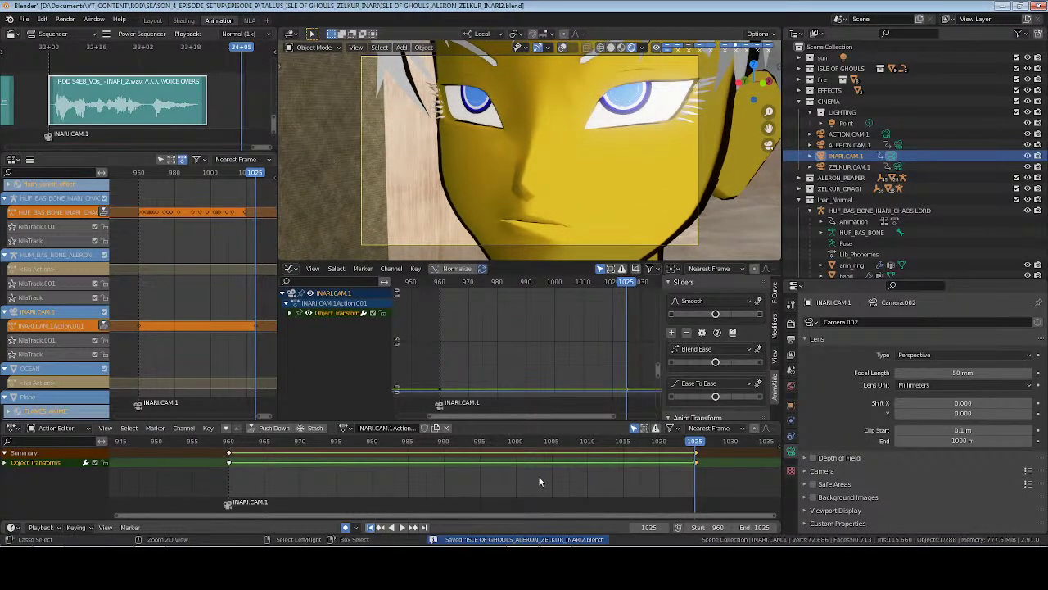
key(space)
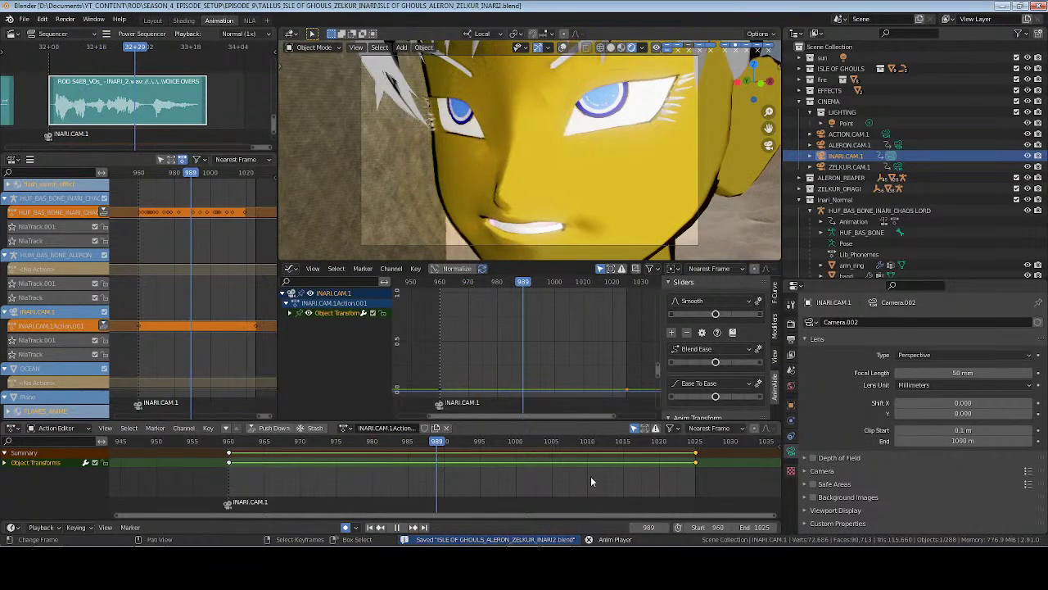
key(space)
click(372, 528)
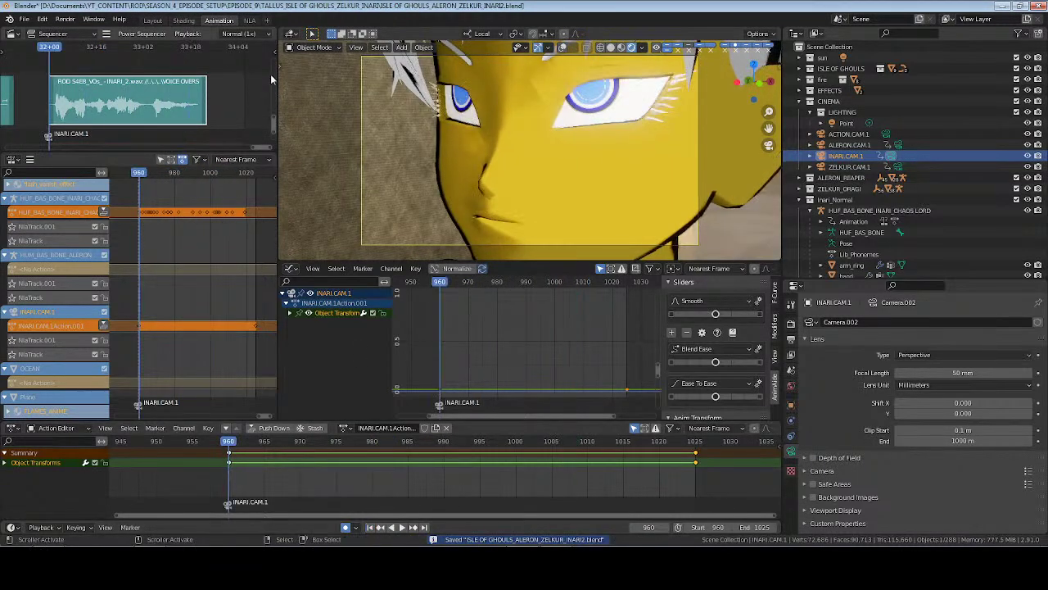
Push down the actions of Inari's rig and INARI.CAM.1 into NLA strips and save the file
click(248, 20)
scroll(564, 164, down, 3)
middle_drag(563, 91, 562, 44)
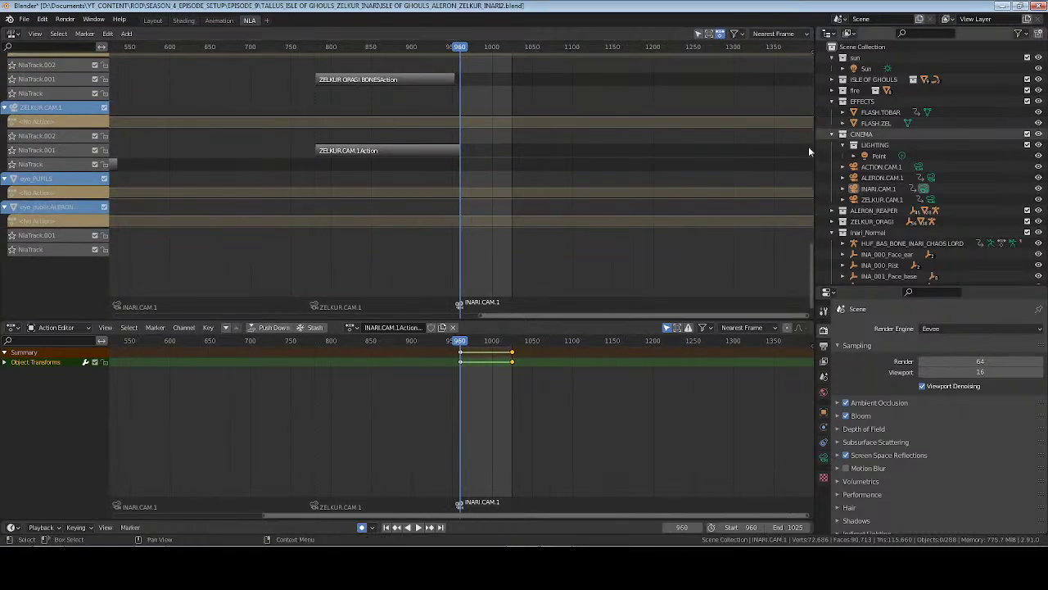
drag(809, 255, 814, 123)
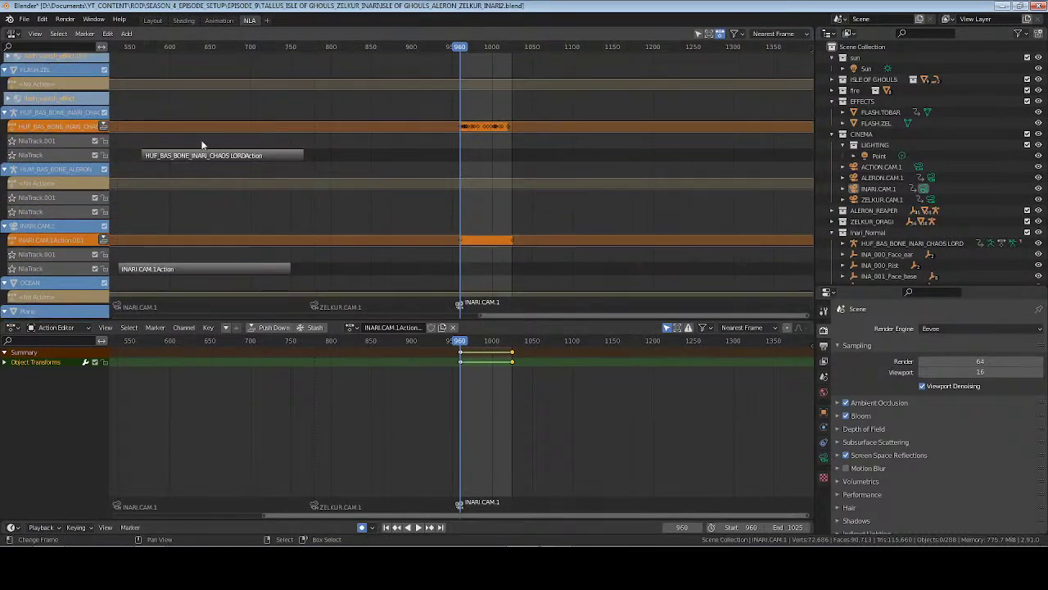
click(104, 126)
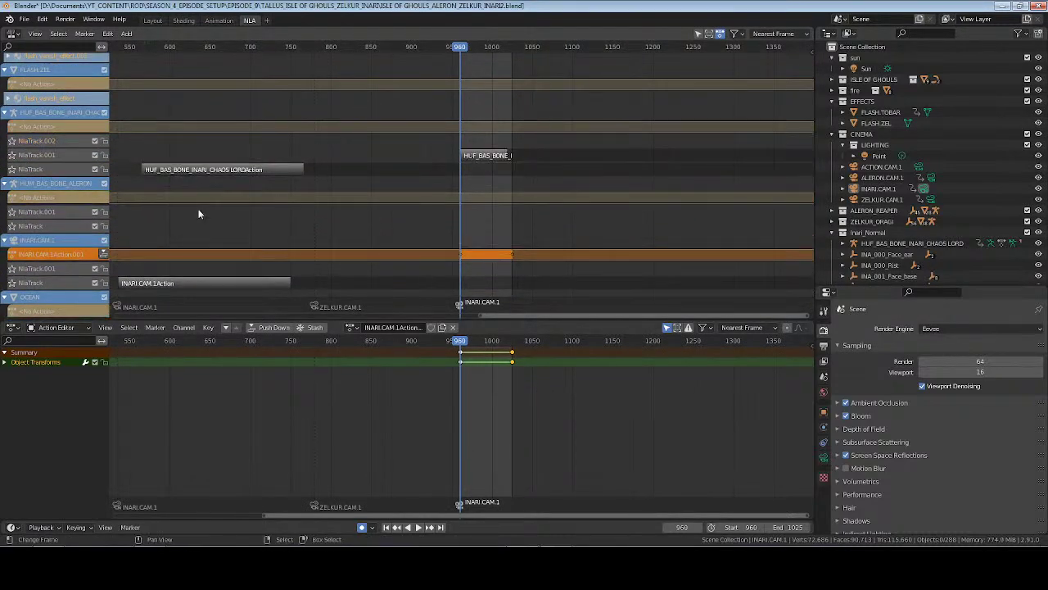
click(104, 254)
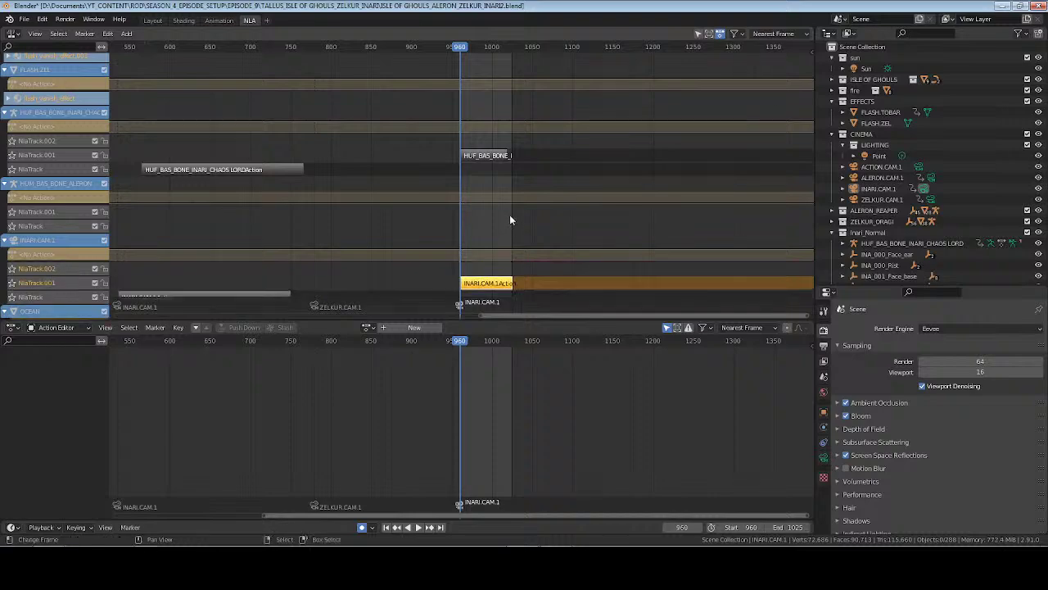
key(ctrl+s)
Return to the Animation workspace, set the playback range to frames 1025–2500 at frame 1025, and save the file
click(227, 19)
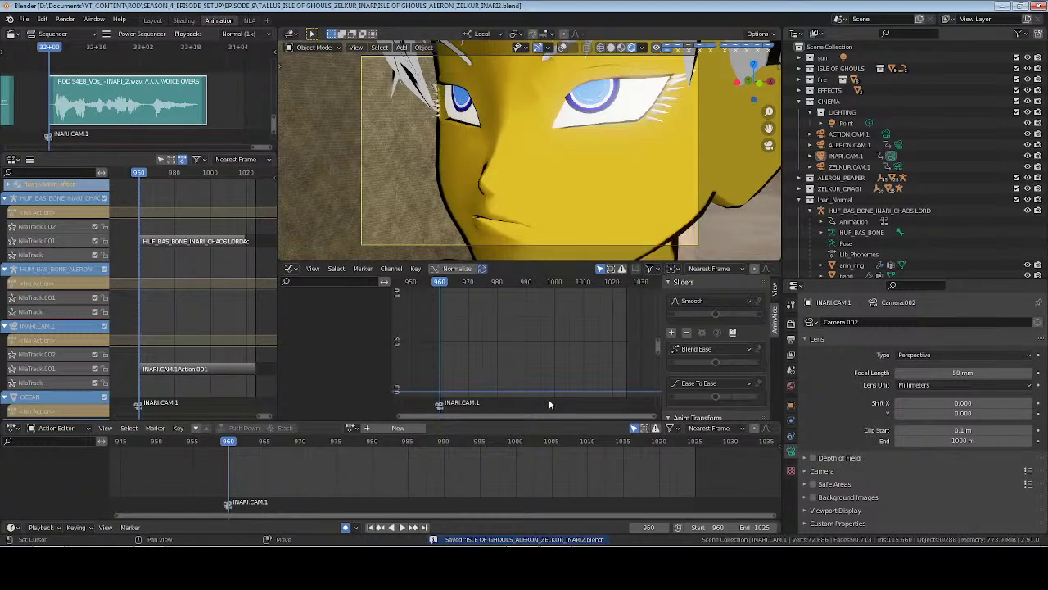
click(424, 527)
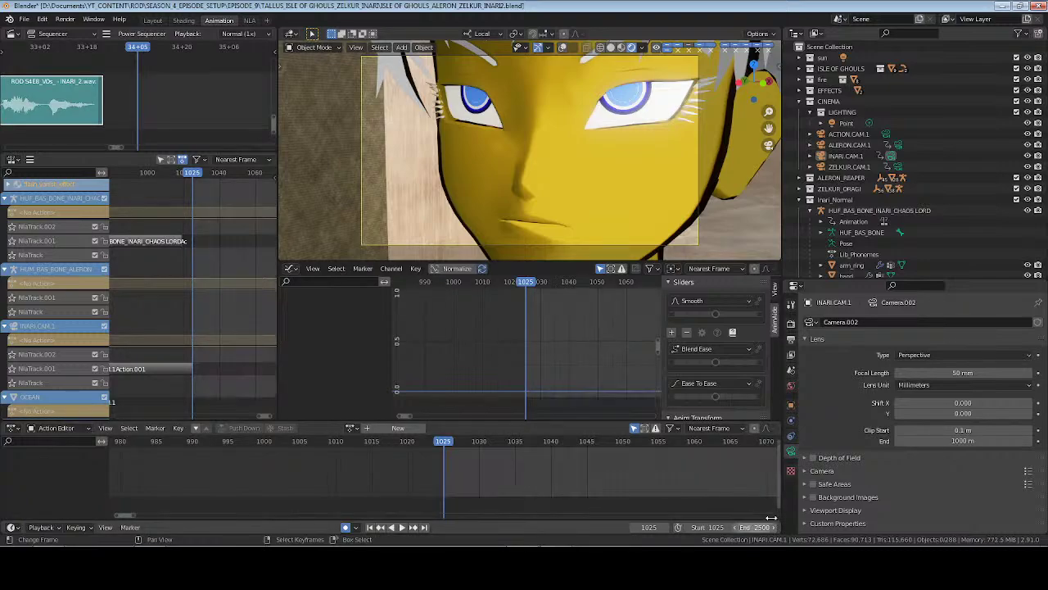
key(ctrl+s)
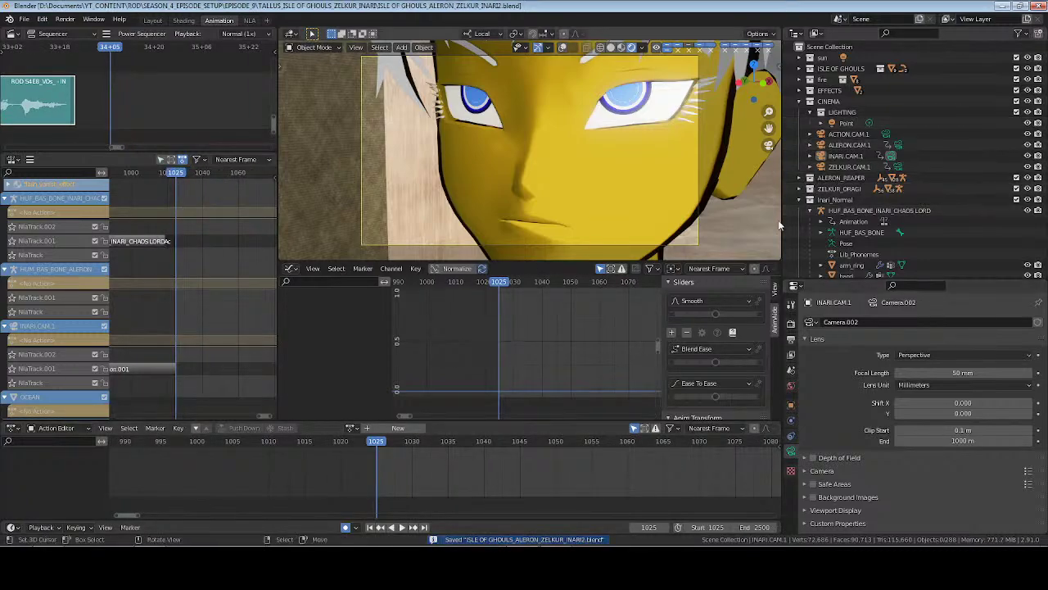
Collapse the Inari_Normal collection and bind ZELKUR.CAM.1 to a marker at frame 1025
click(799, 199)
click(897, 166)
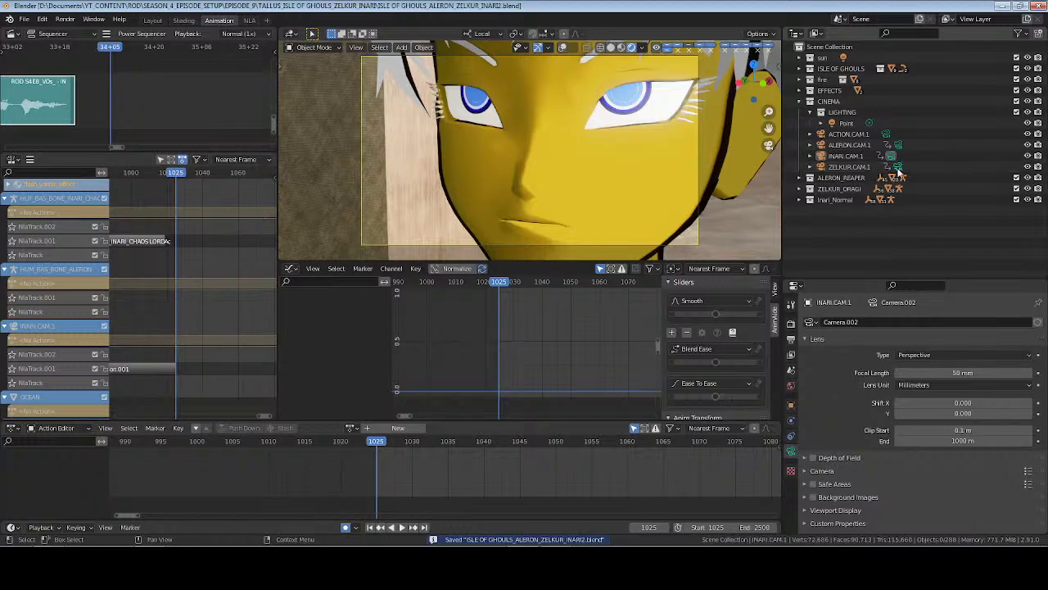
key(ctrl+b)
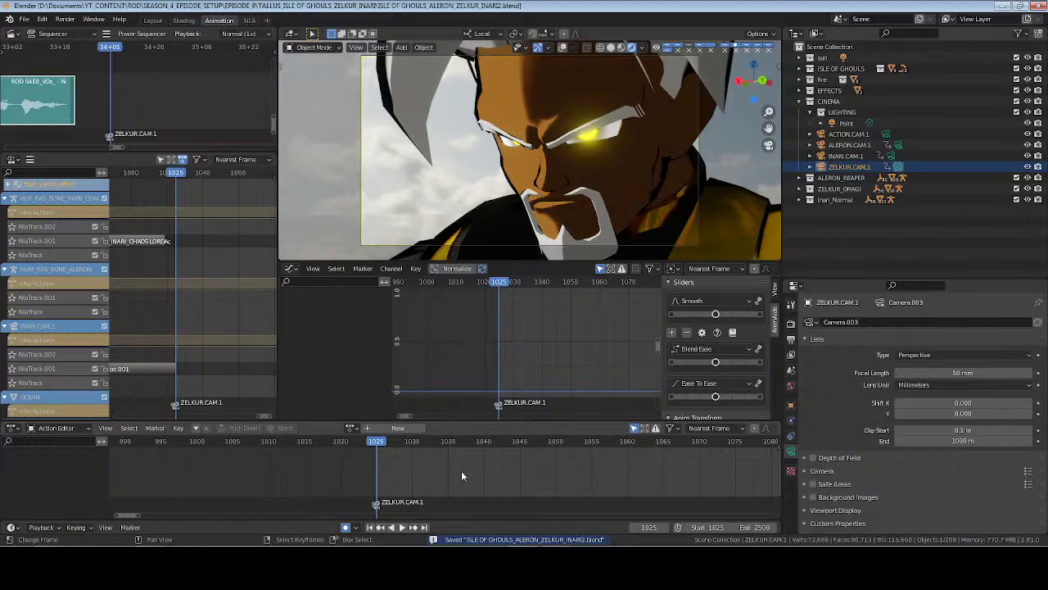
Show the viewport overlays, keyframe ZELKUR.CAM.1's location and rotation at frame 1025, and reframe it as a frontal close-up of Zelkur's face
click(563, 49)
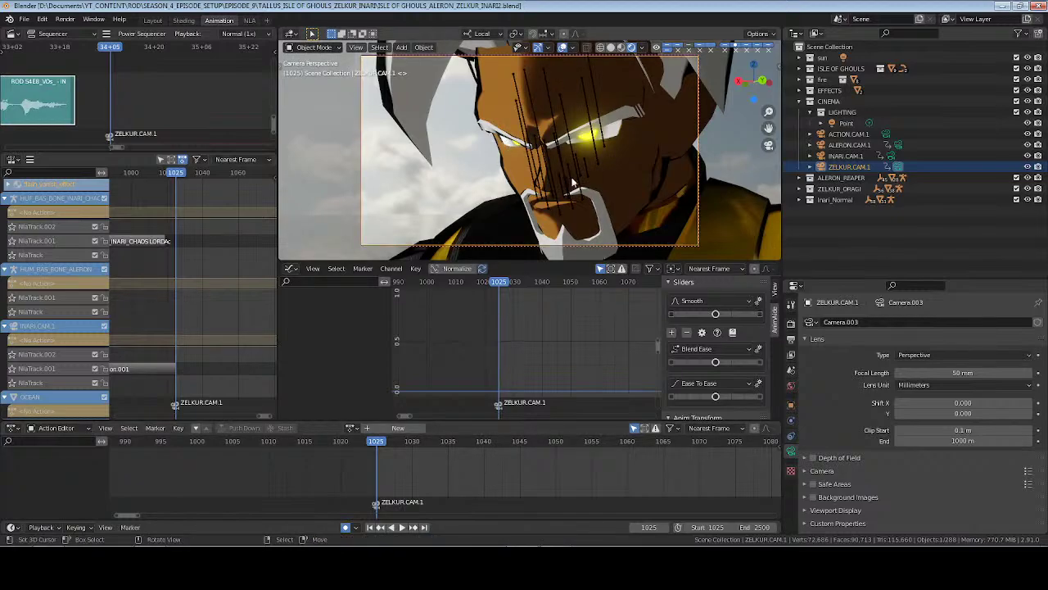
click(574, 181)
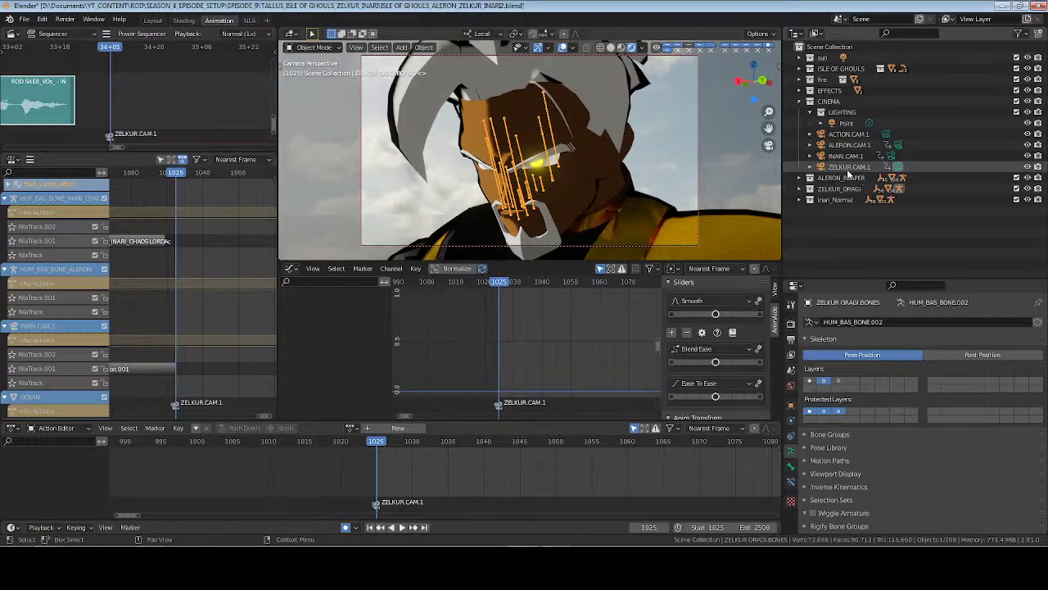
click(848, 167)
click(791, 404)
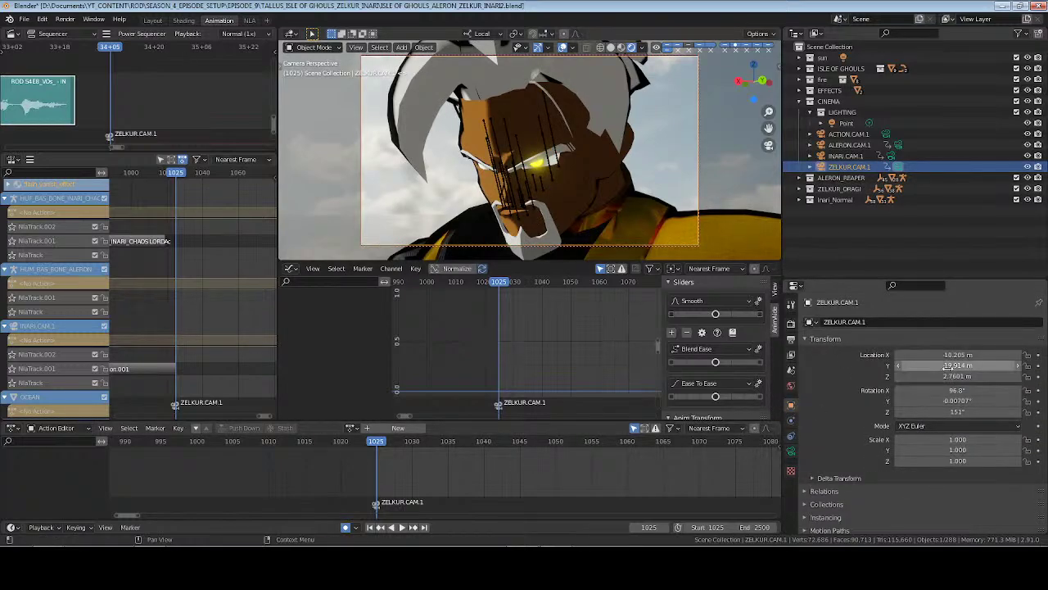
key(i)
key(i)
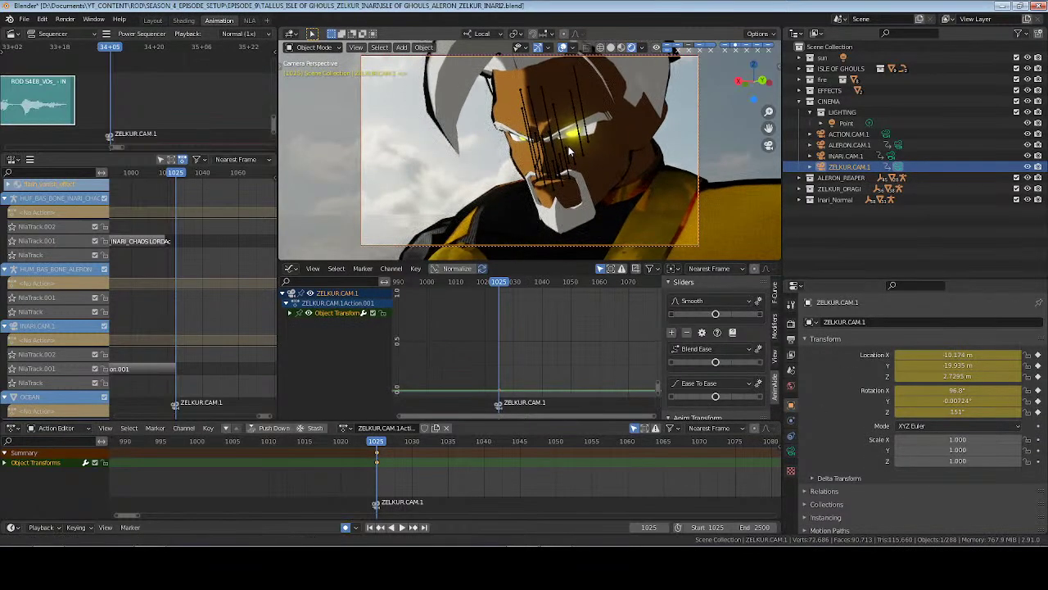
mouse_move(571, 151)
middle_down()
mouse_move(622, 172)
mouse_move(568, 178)
mouse_move(575, 149)
mouse_move(578, 196)
mouse_move(571, 172)
middle_up()
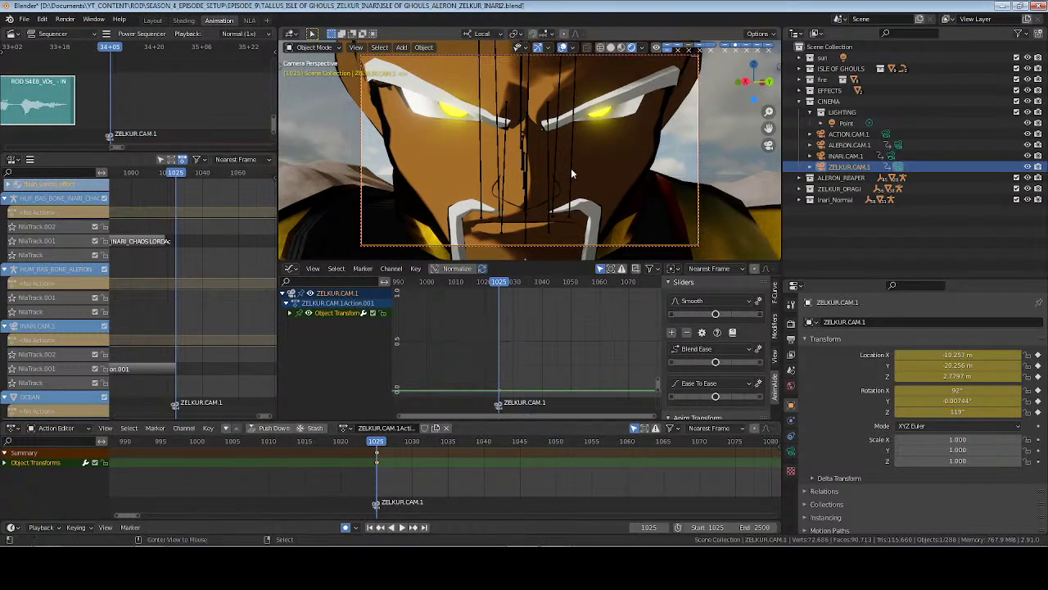
Put Zelkur's armature into Pose Mode and save the file
click(596, 175)
key(ctrl+Tab)
key(ctrl+s)
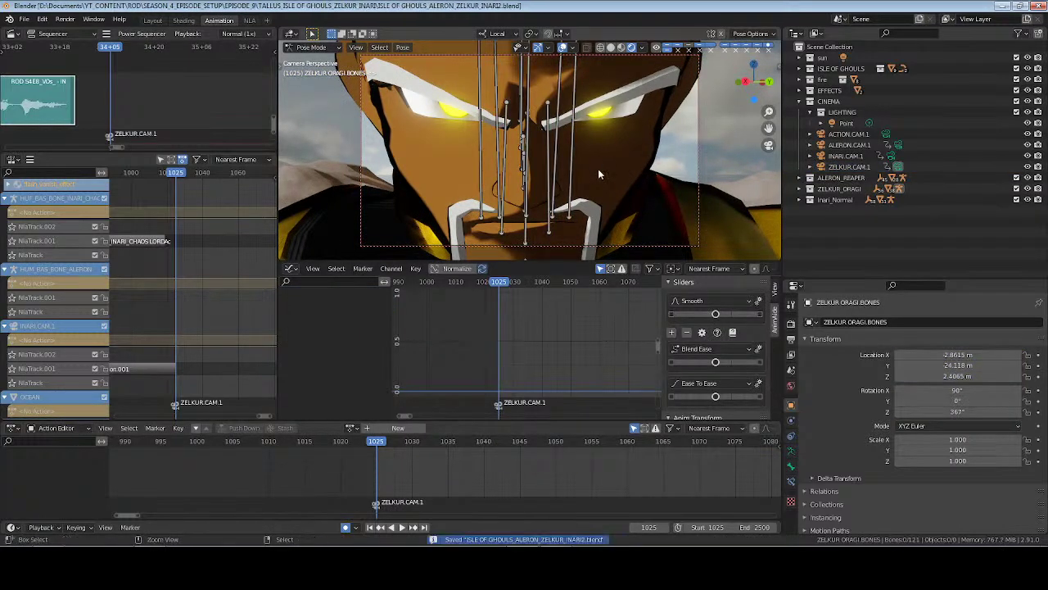
Add the sound strip ROD S4E8_VOs_ - ZELKUR_9.wav at frame 1025 and display its waveform
key(shift+a)
click(178, 105)
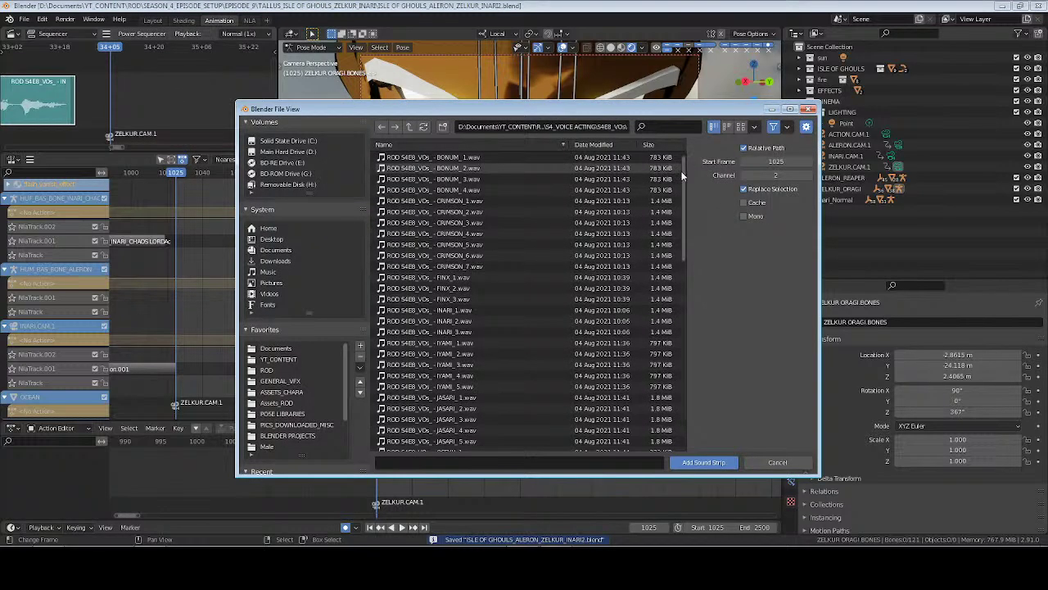
drag(686, 175, 552, 426)
click(430, 445)
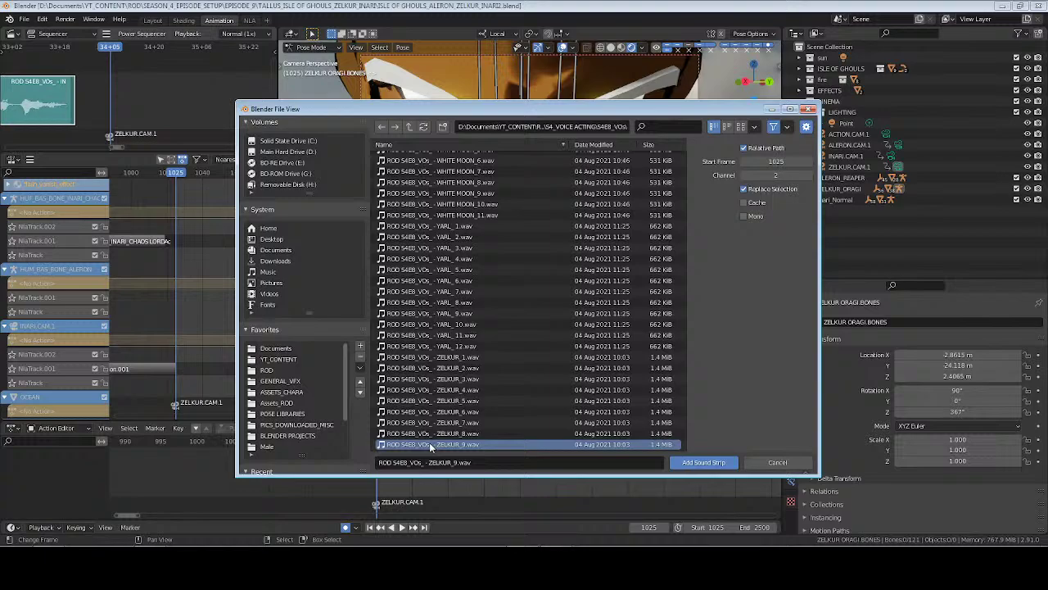
click(702, 463)
click(201, 125)
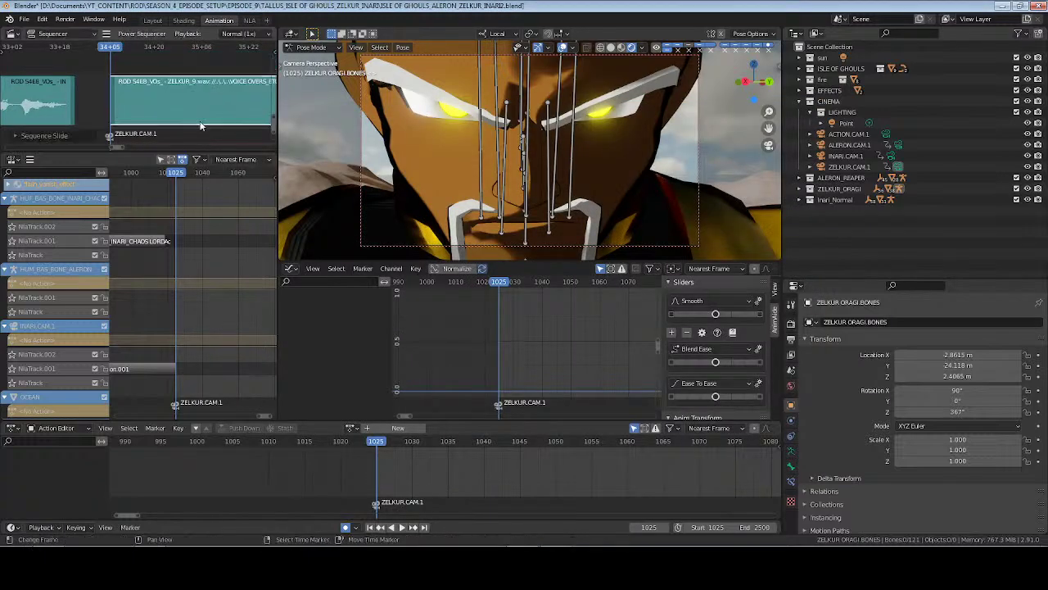
key(alt+w)
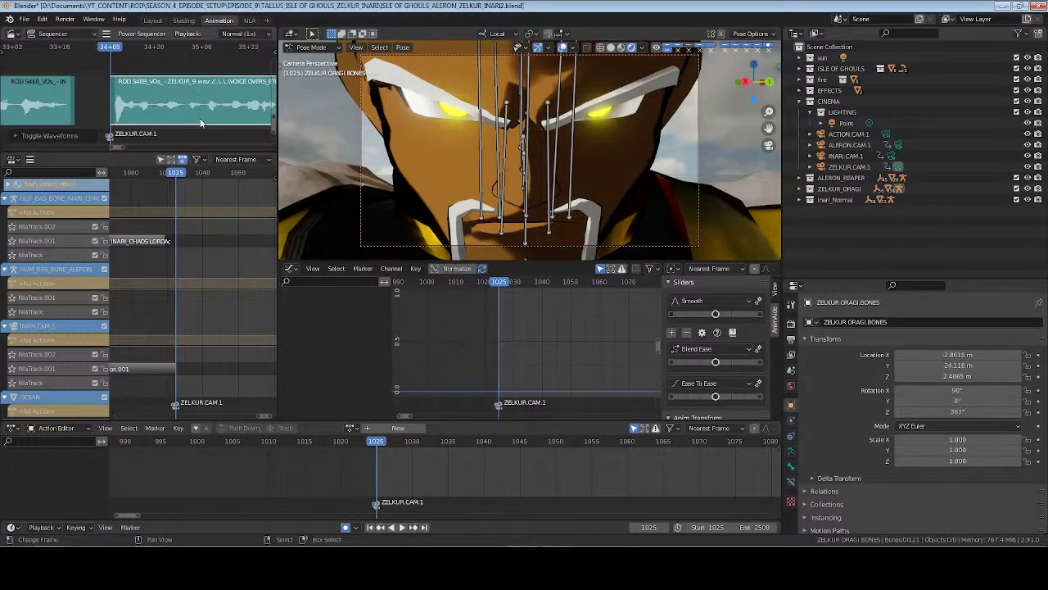
Split the ZELKUR_9 sound strip at frame 1172, after the speech ends, and delete the remaining silent part
ctrl+scroll(210, 113, down, 8)
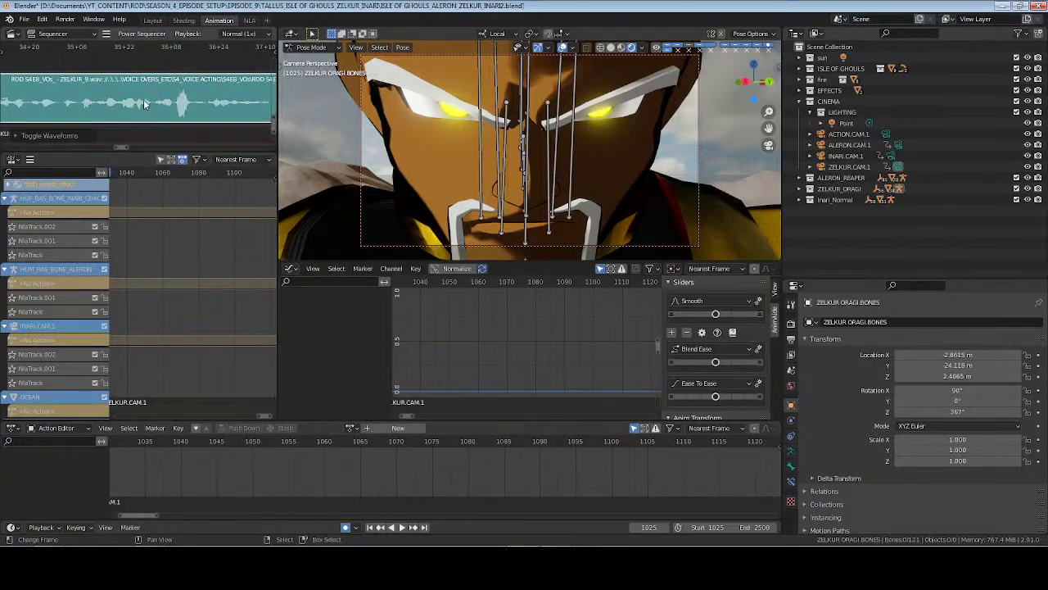
scroll(188, 108, down, 4)
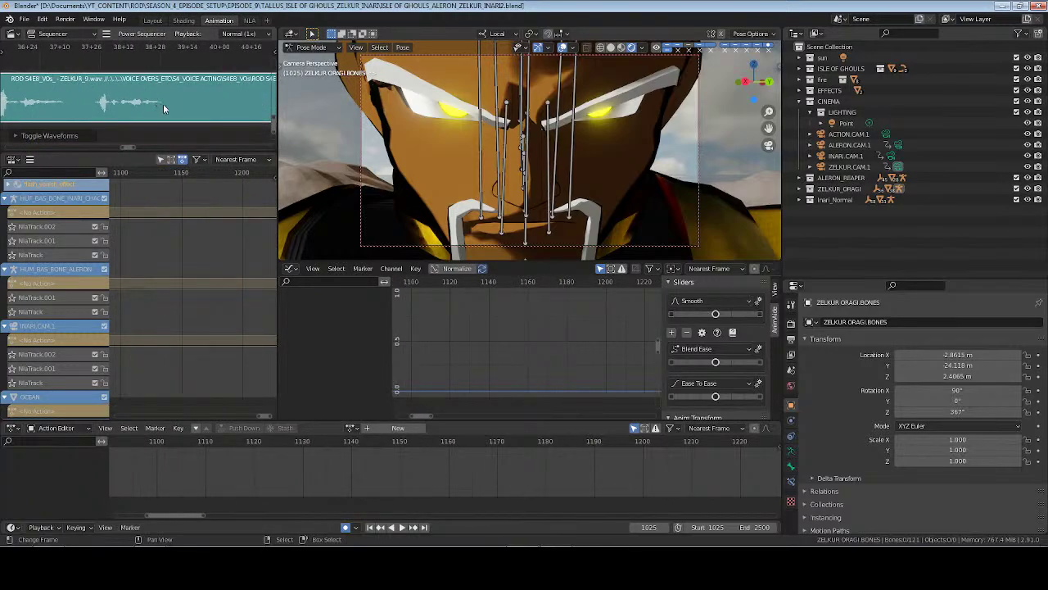
click(162, 104)
key(k)
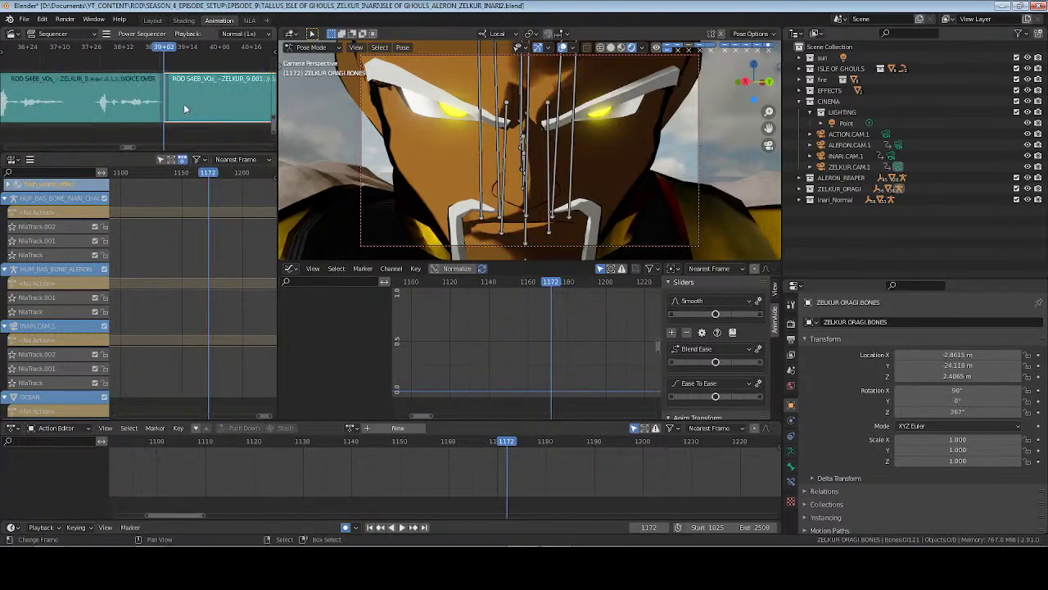
key(Delete)
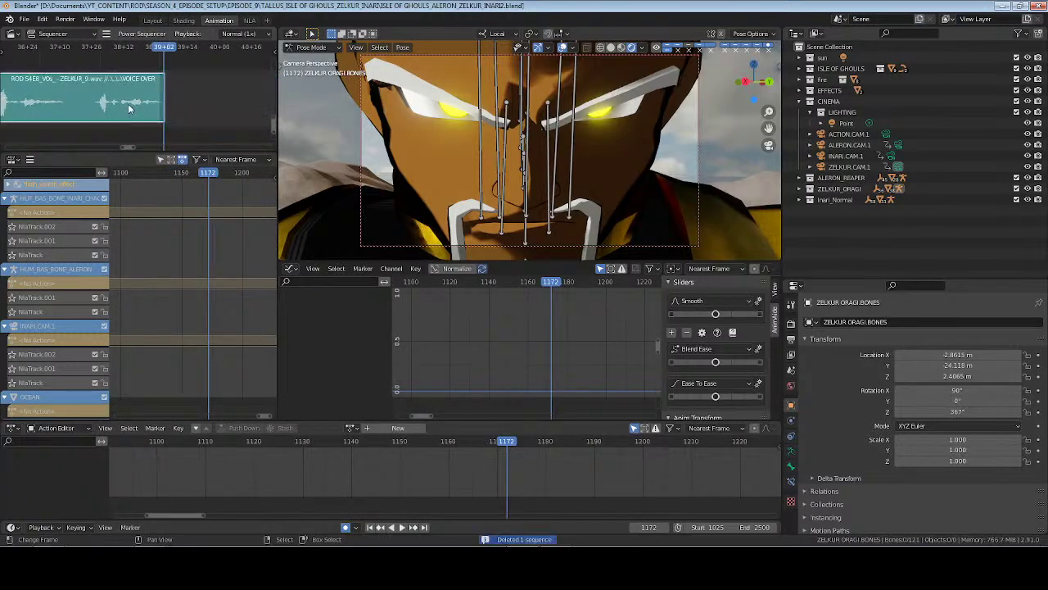
Set the scene's end frame to 1190 and return to the first frame
click(594, 458)
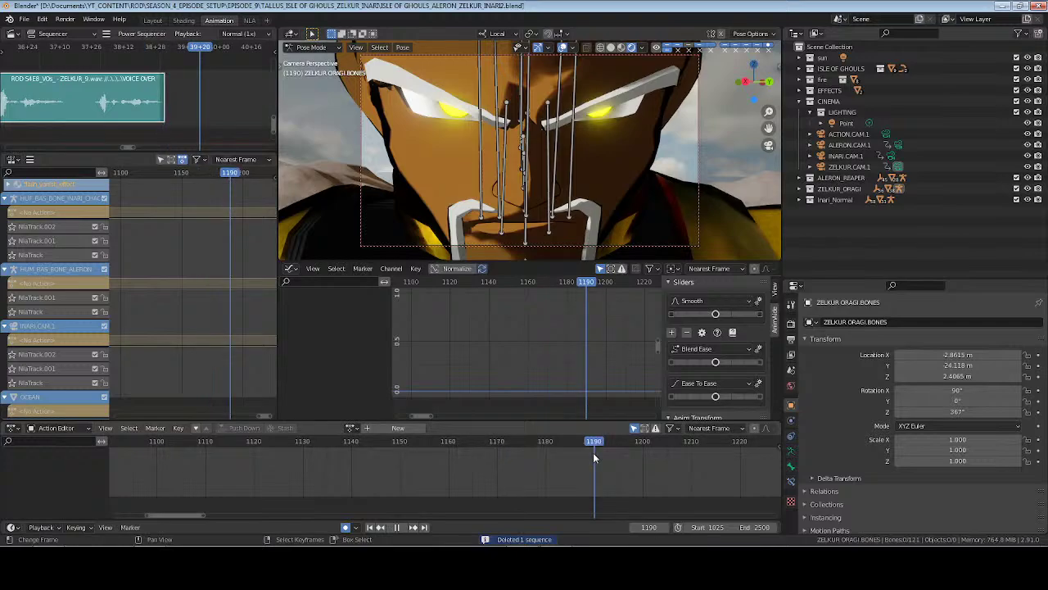
click(749, 526)
text(1190)
key(Return)
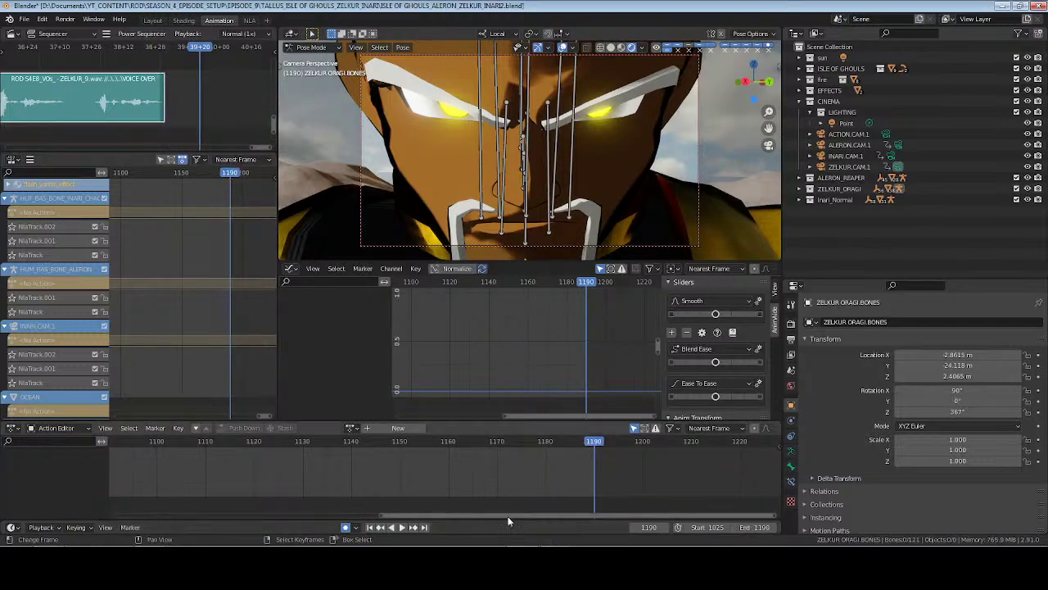
key(shift+Left)
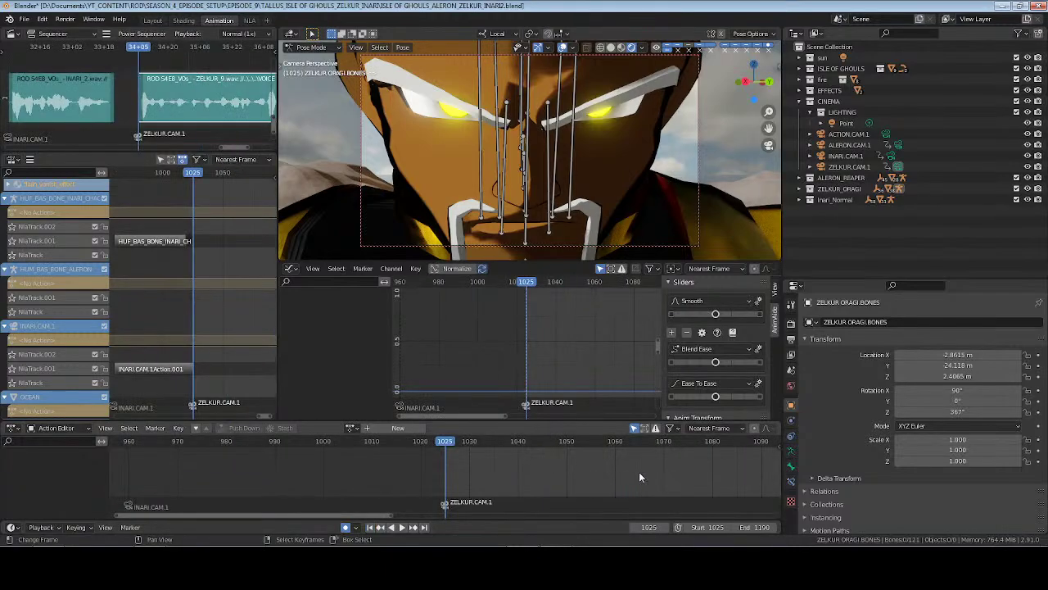
Set the ZELKUR_9 sound strip's volume to 2 and save the file
key(n)
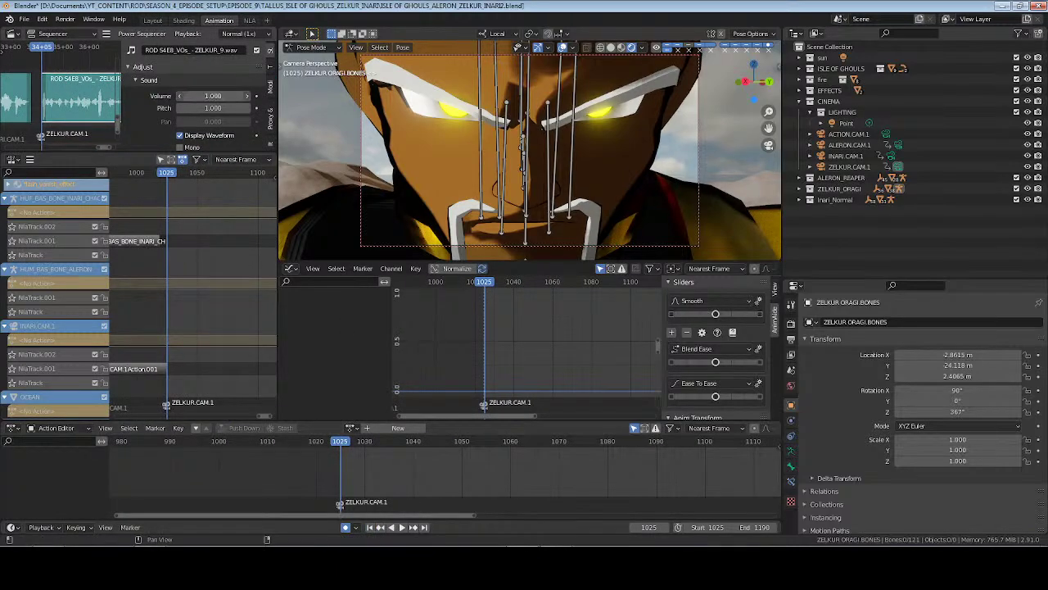
click(213, 95)
text(2)
key(Return)
key(n)
key(ctrl+s)
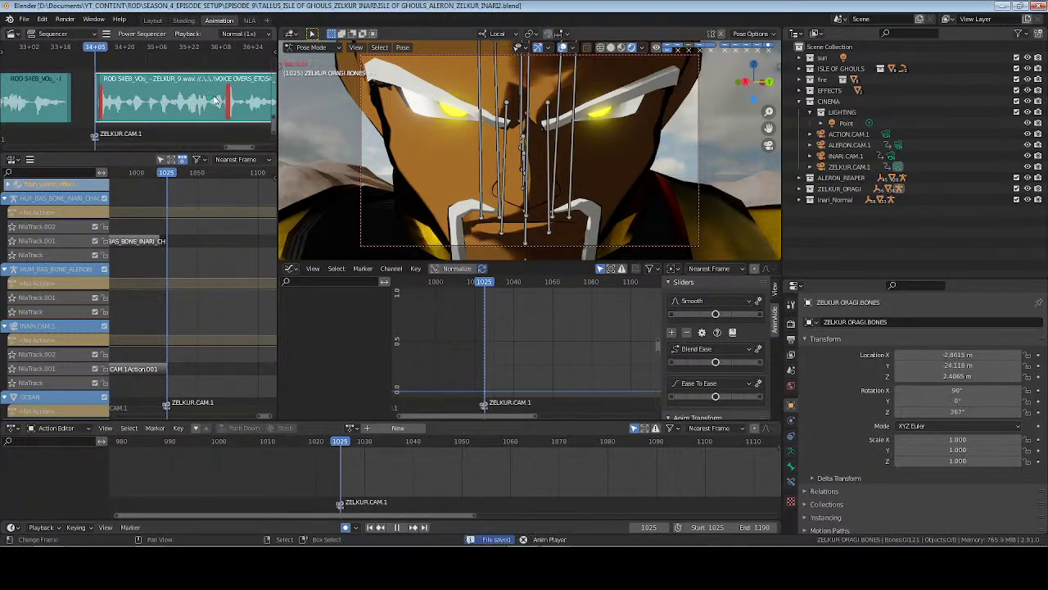
Play the ZELKUR_9 voice line from frame 1025, return to the first frame, and save the file
key(space)
key(space)
key(n)
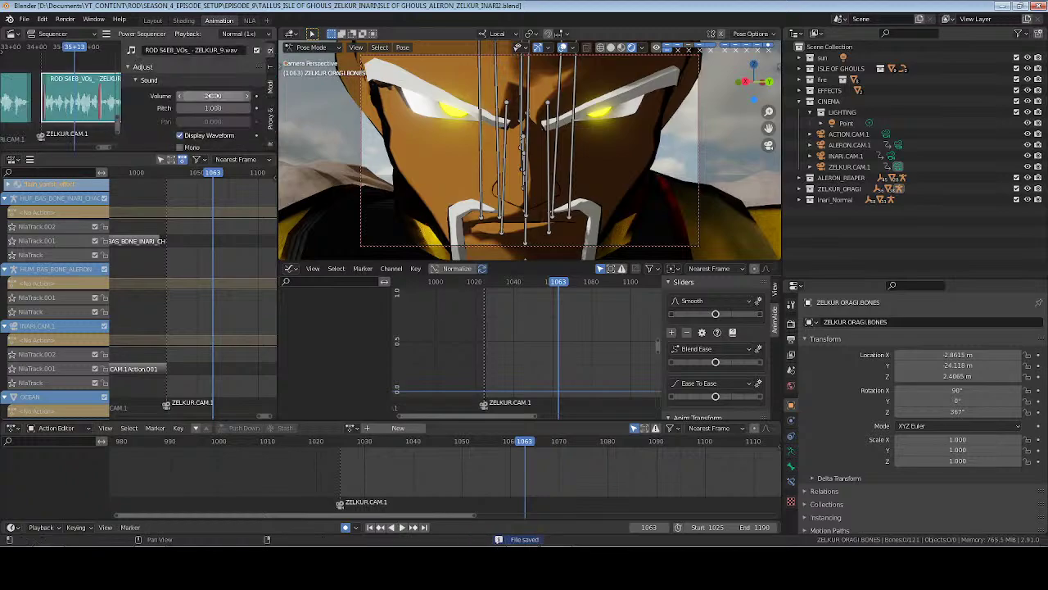
key(n)
key(space)
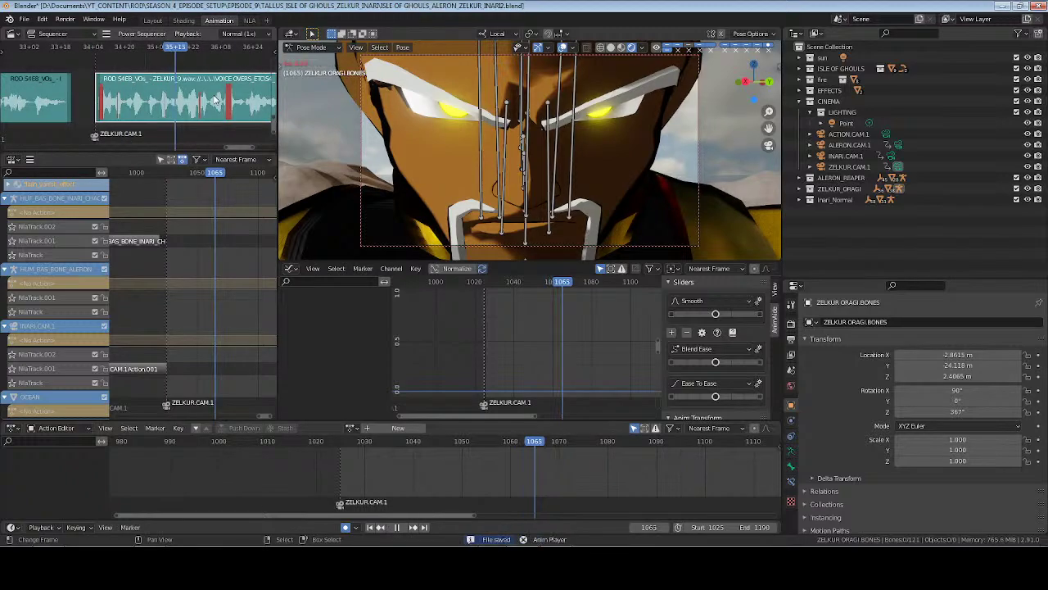
key(space)
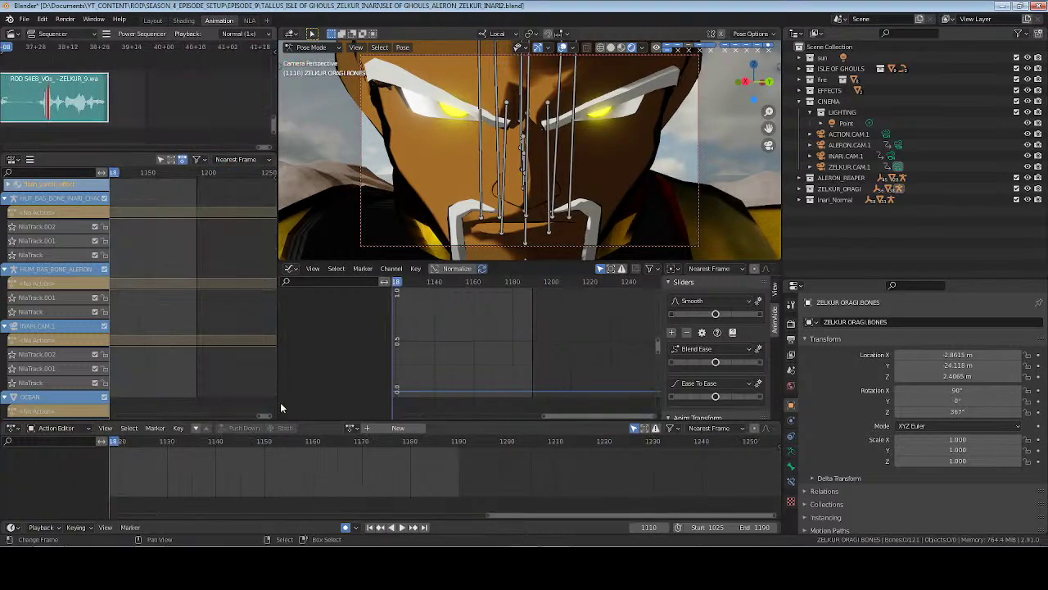
click(370, 528)
key(ctrl+s)
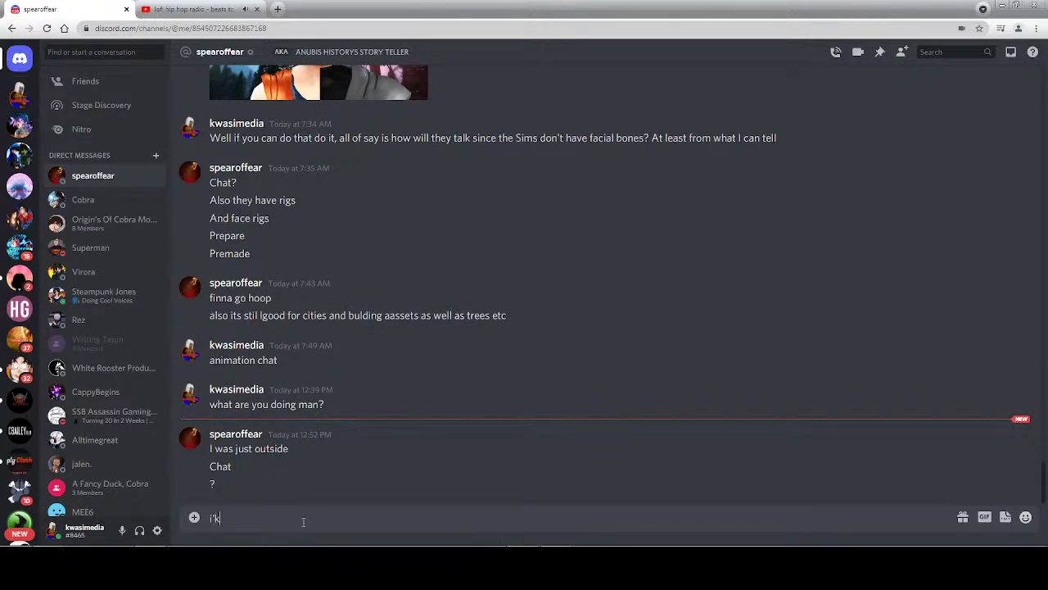
Send the Discord direct message "i'm live streaming right now the chat mic won't work for me for some reason"
text(m live)
text( stte)
key(BackSpace)
key(BackSpace)
key(BackSpace)
text(treaming right now )
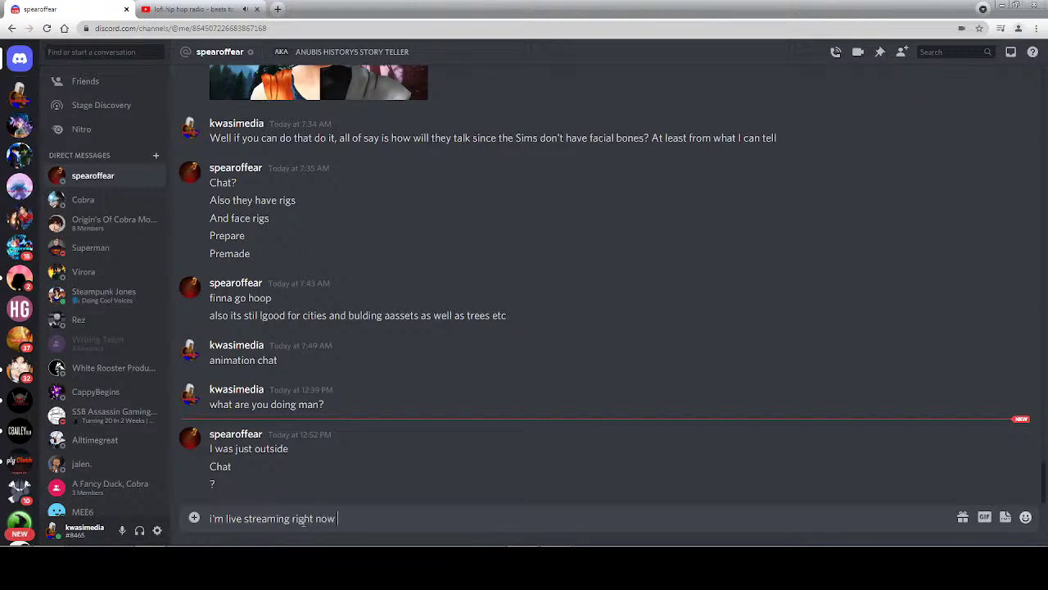
text(the chat mic won't work for me for s)
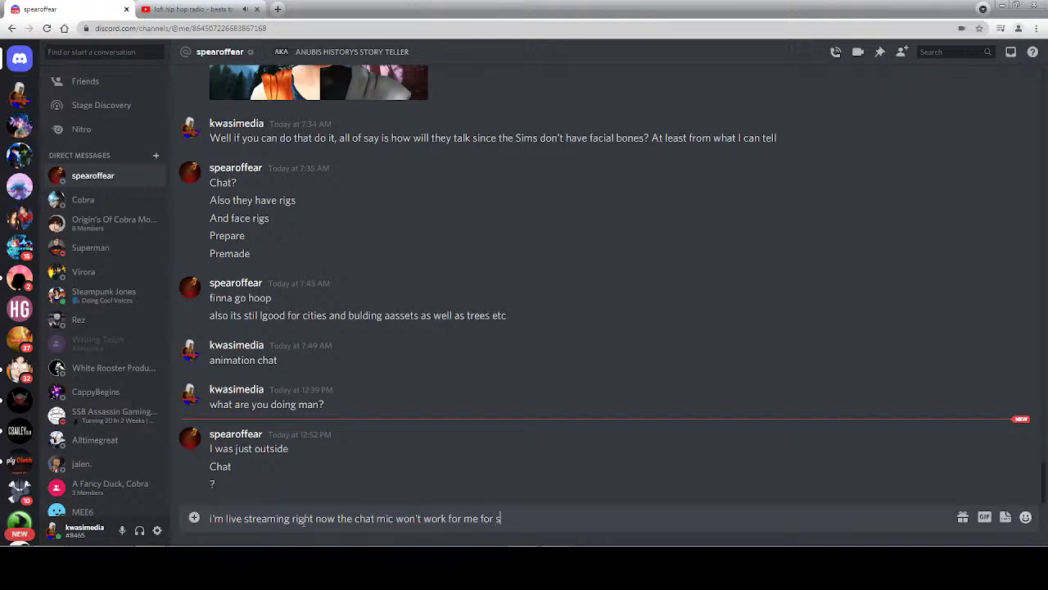
text(ome reason)
key(Return)
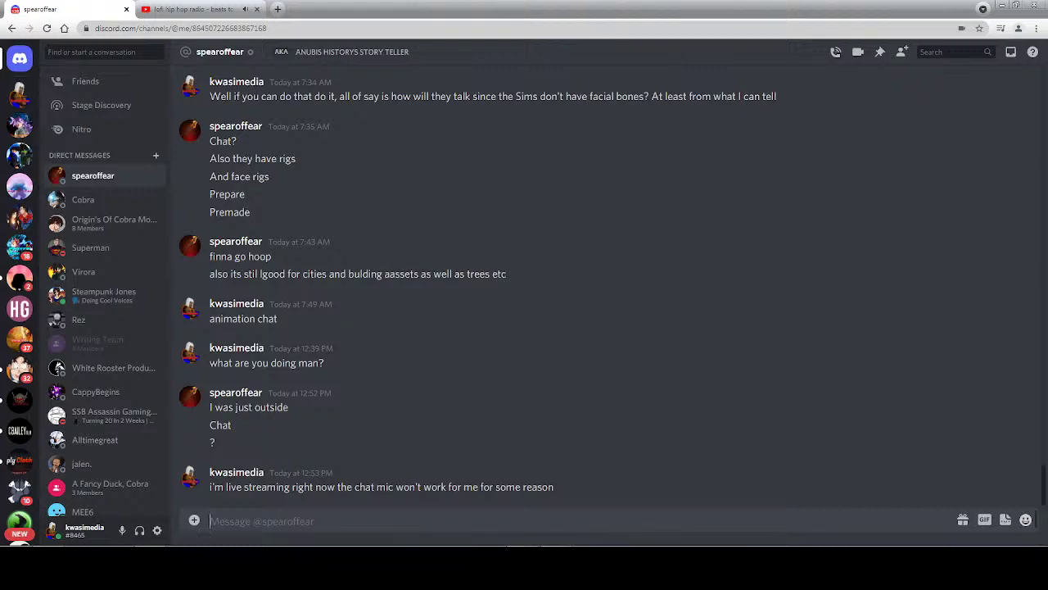
Send the Discord direct message "on the second channel, the link is in the link channel" and switch back to Blender
text(o)
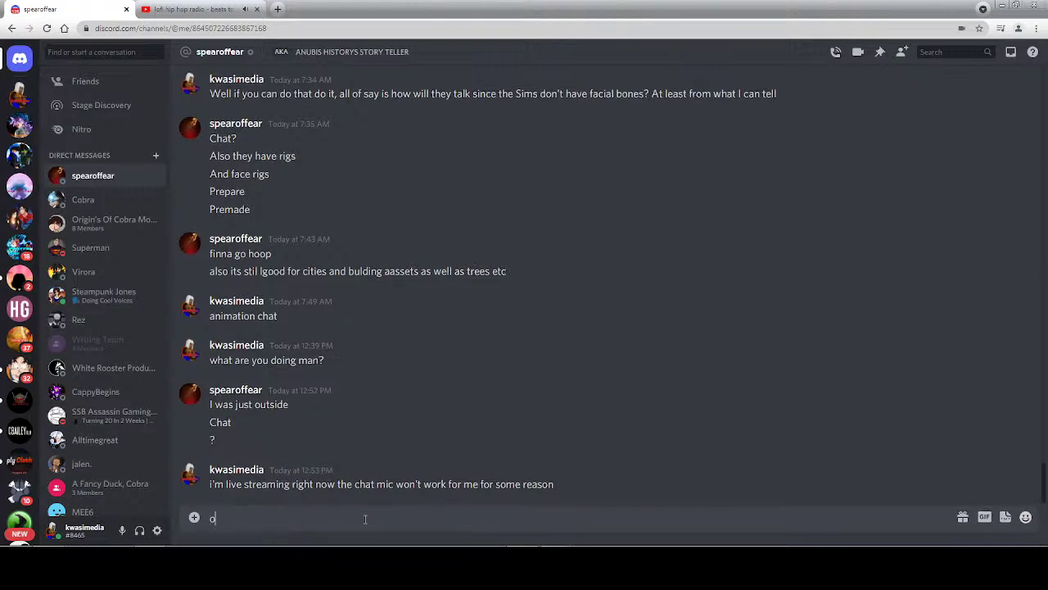
text(n the second channel, t)
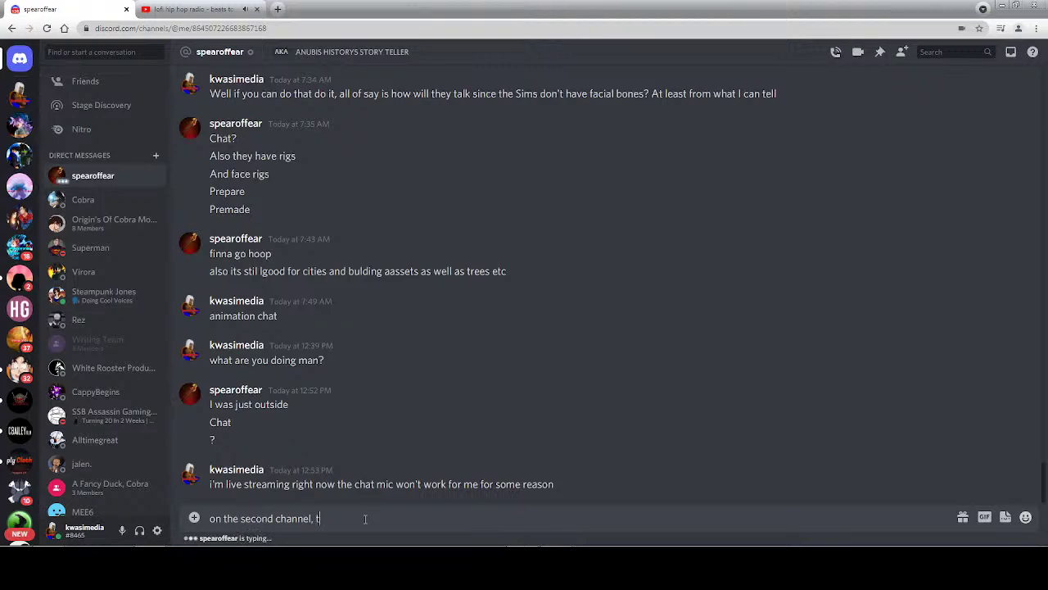
text(he link is in the link channel)
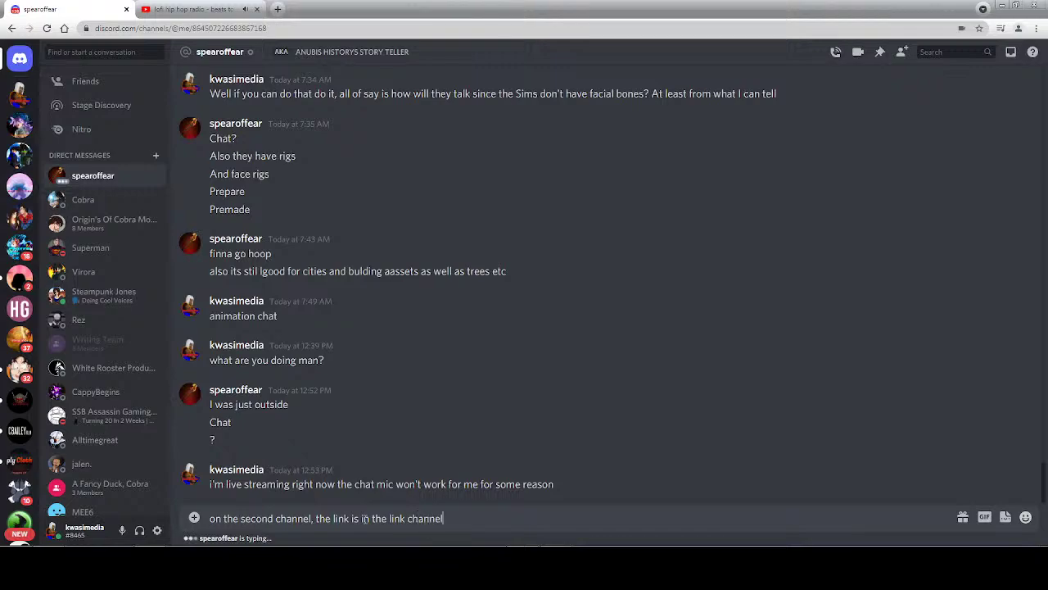
key(Return)
click(212, 9)
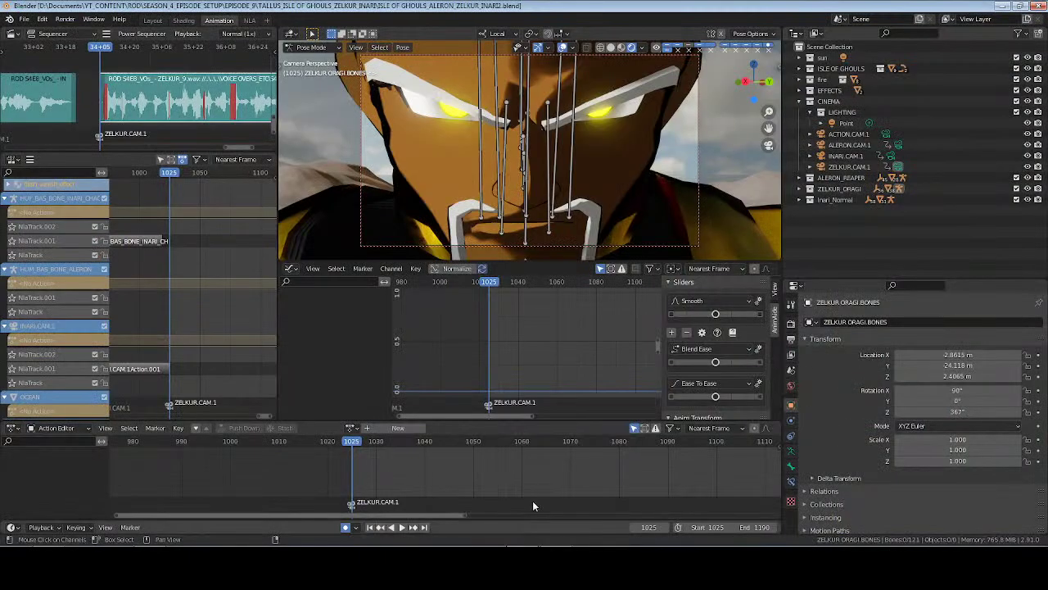
Key location and rotation on all bones of Zelkur's first bone layer at frame 1025 and save the file
key(ctrl+s)
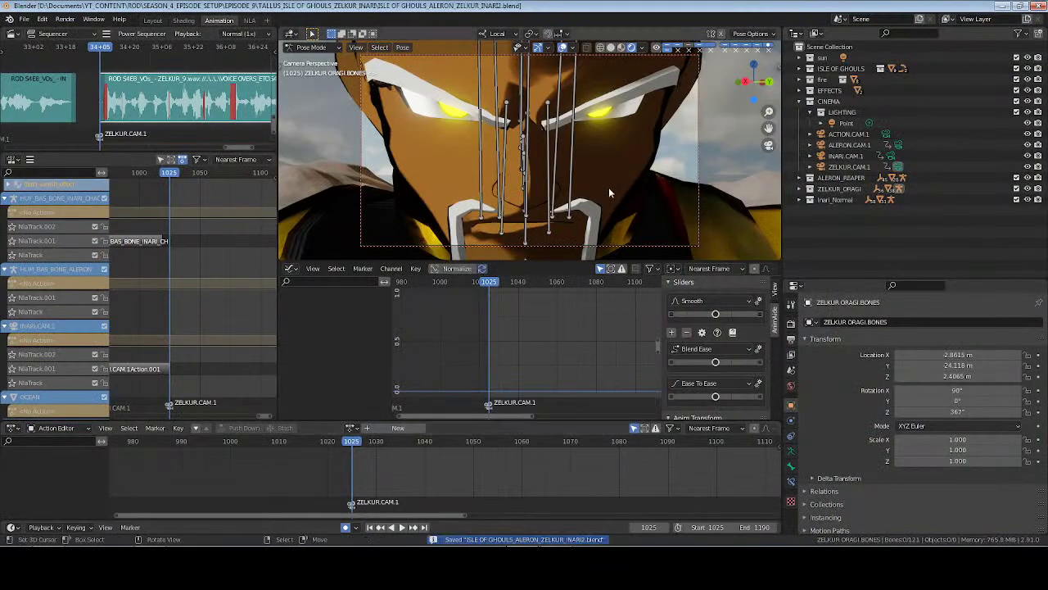
click(791, 451)
click(811, 382)
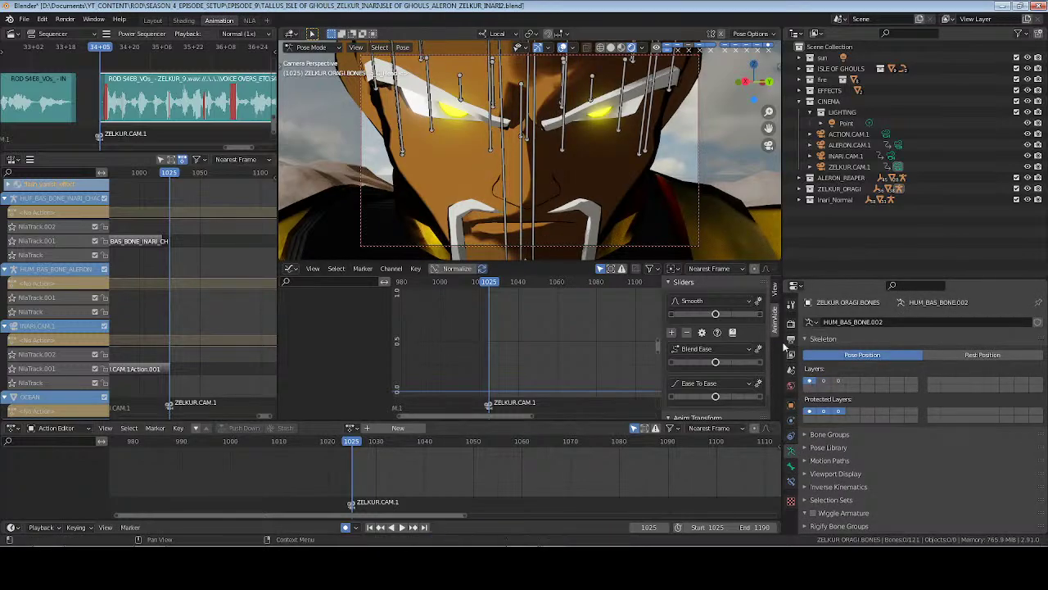
key(a)
key(i)
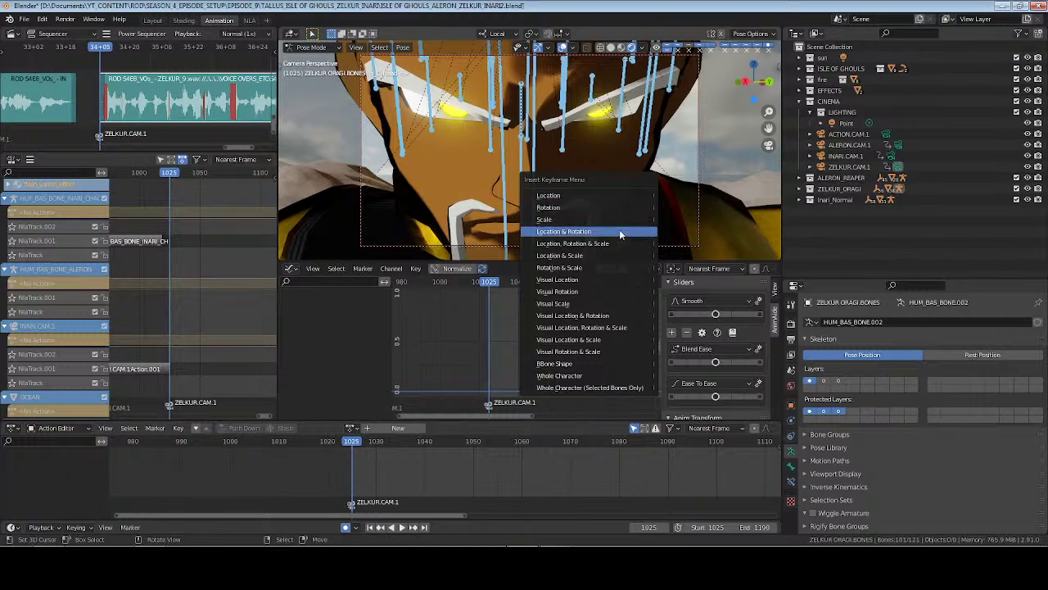
click(620, 231)
key(alt+a)
key(ctrl+s)
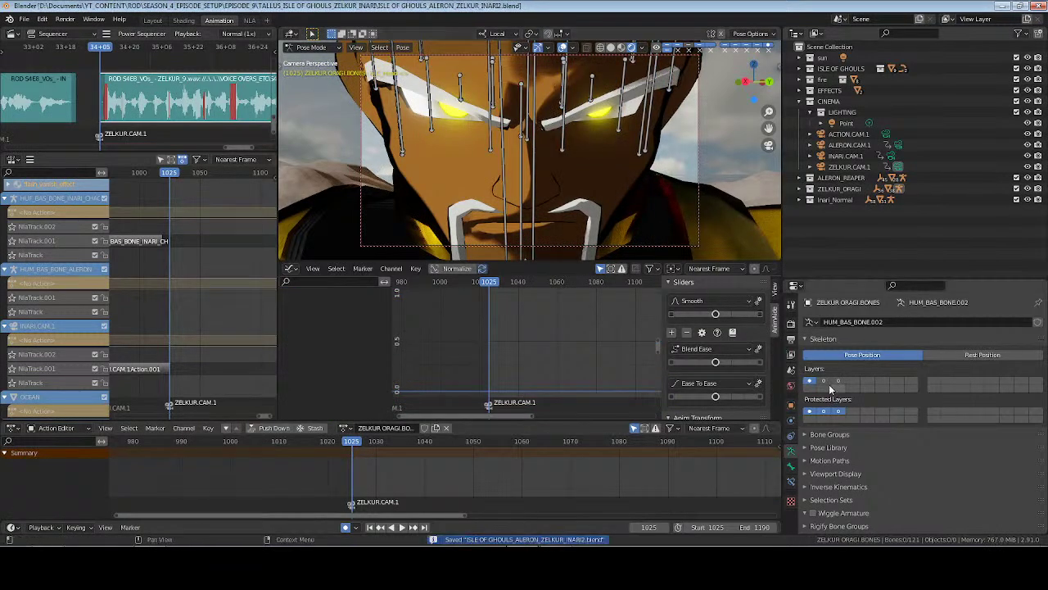
Show Zelkur's second bone layer with the mouth bones and set the Rhubarb Lipsync start frame to 1025
click(825, 382)
scroll(886, 471, down, 7)
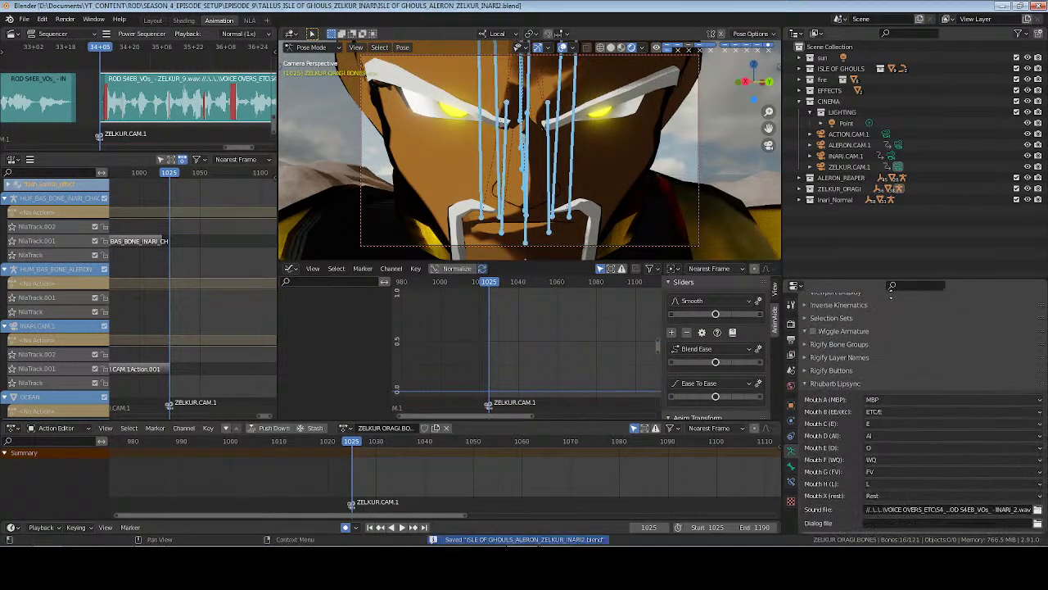
click(1026, 499)
text(1025)
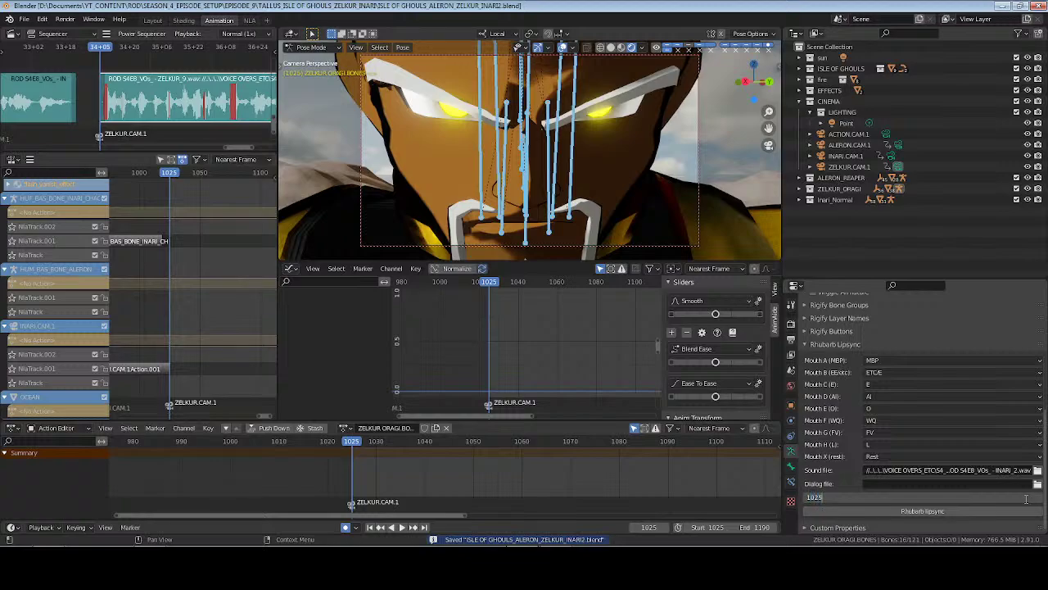
key(Return)
Load ROD S4E8_VOs_- ZELKUR_9.wav as the lip sync sound file, save, and generate the Rhubarb lip sync
click(1037, 471)
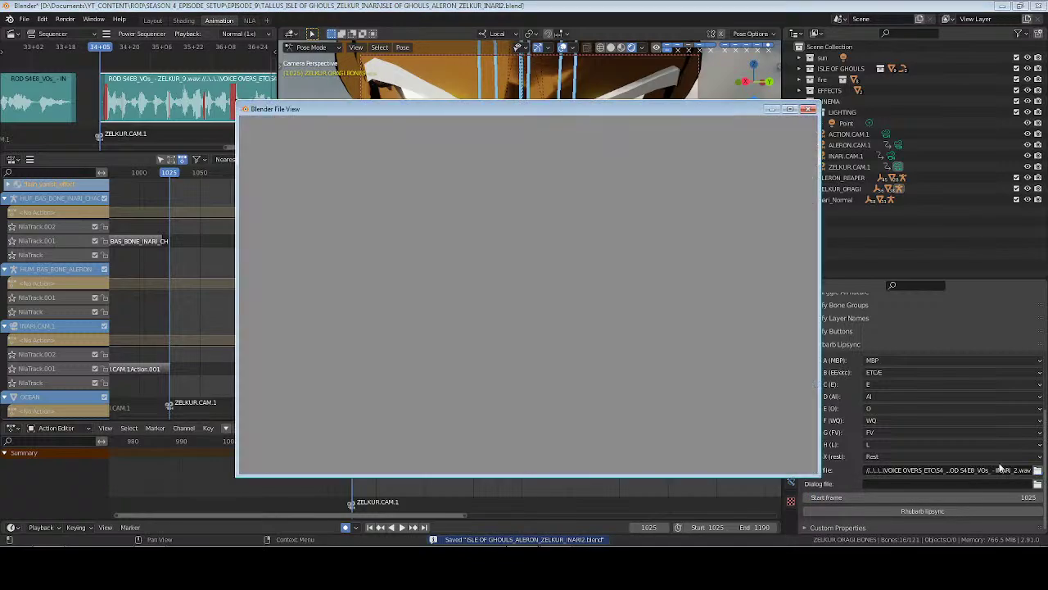
scroll(817, 197, down, 20)
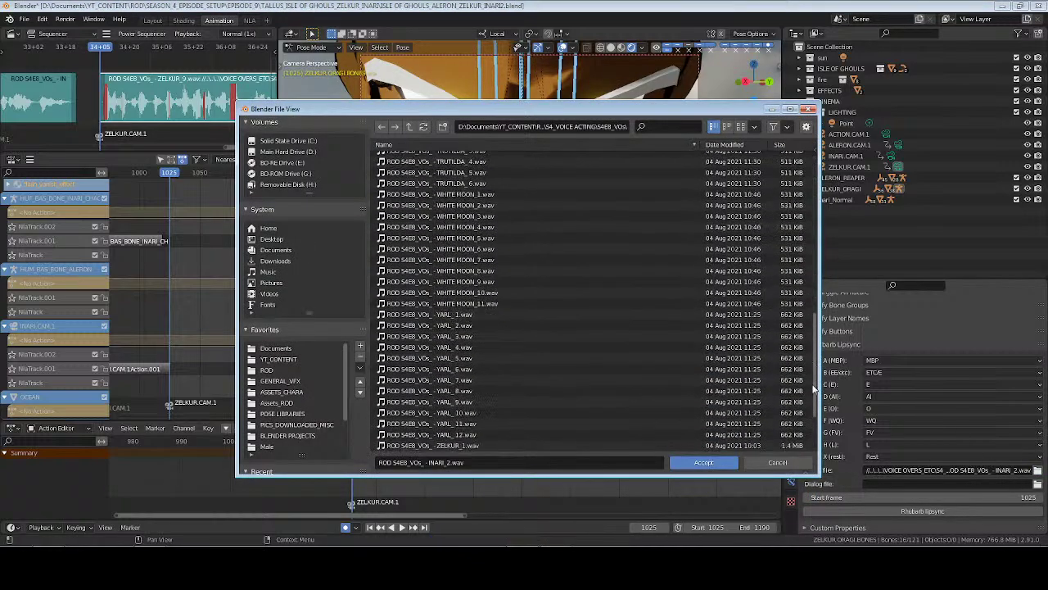
click(704, 444)
click(712, 464)
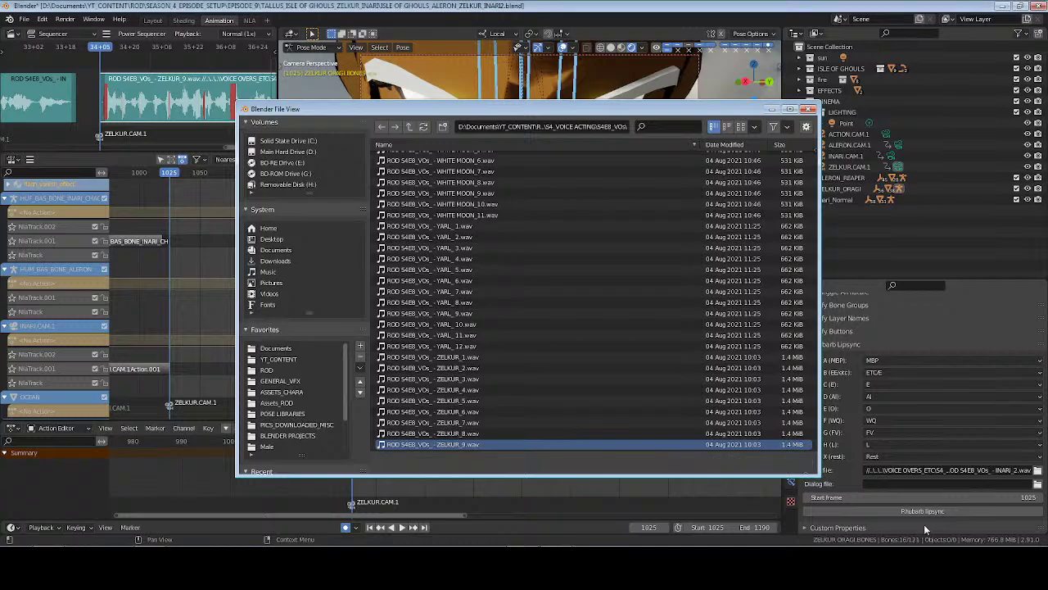
key(ctrl+s)
click(925, 511)
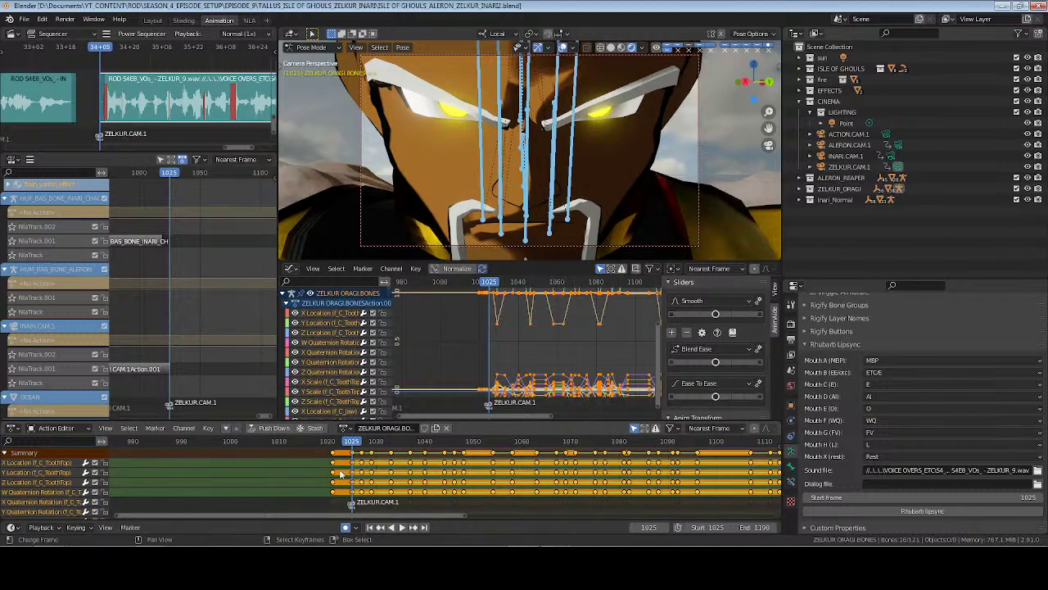
Delete the generated lip sync keyframes that lie before frame 1025 in Zelkur's action
right_drag(323, 447, 340, 482)
key(x)
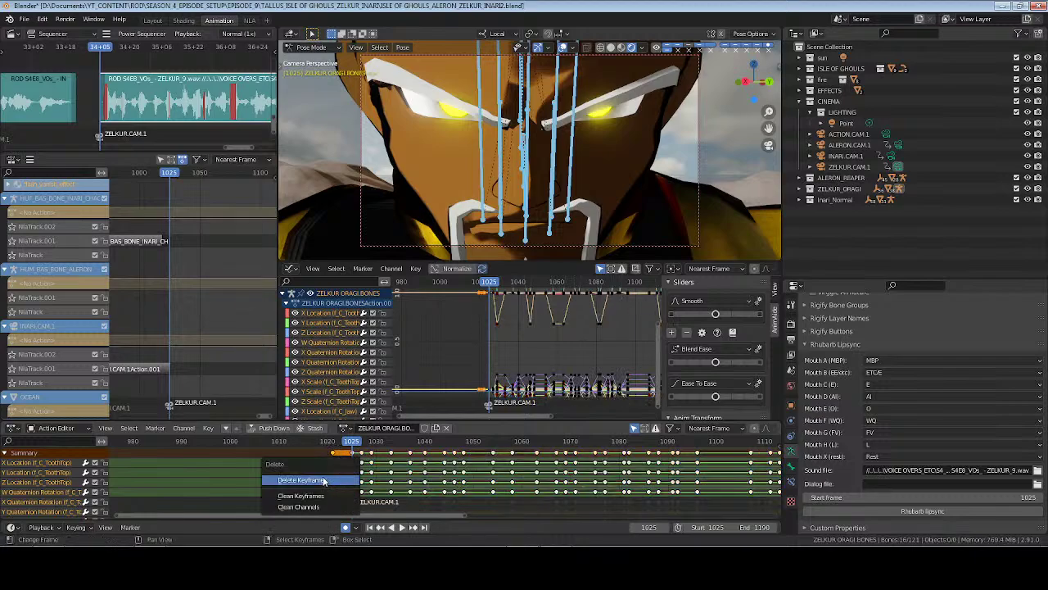
click(322, 479)
Set all lip sync keyframes to Bezier interpolation, smooth their curves twice, and save the file
key(a)
key(t)
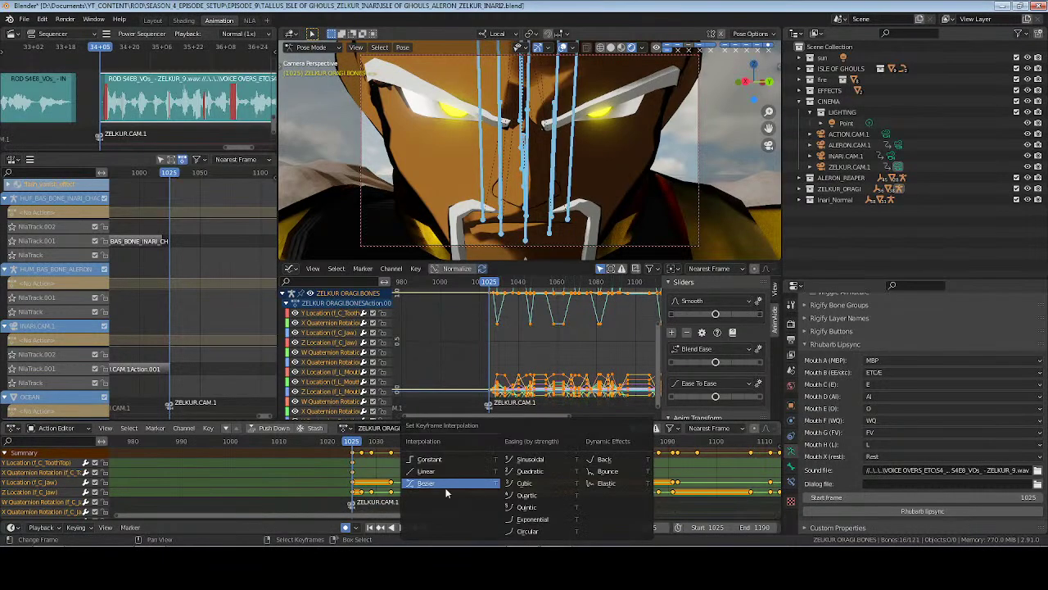
click(727, 315)
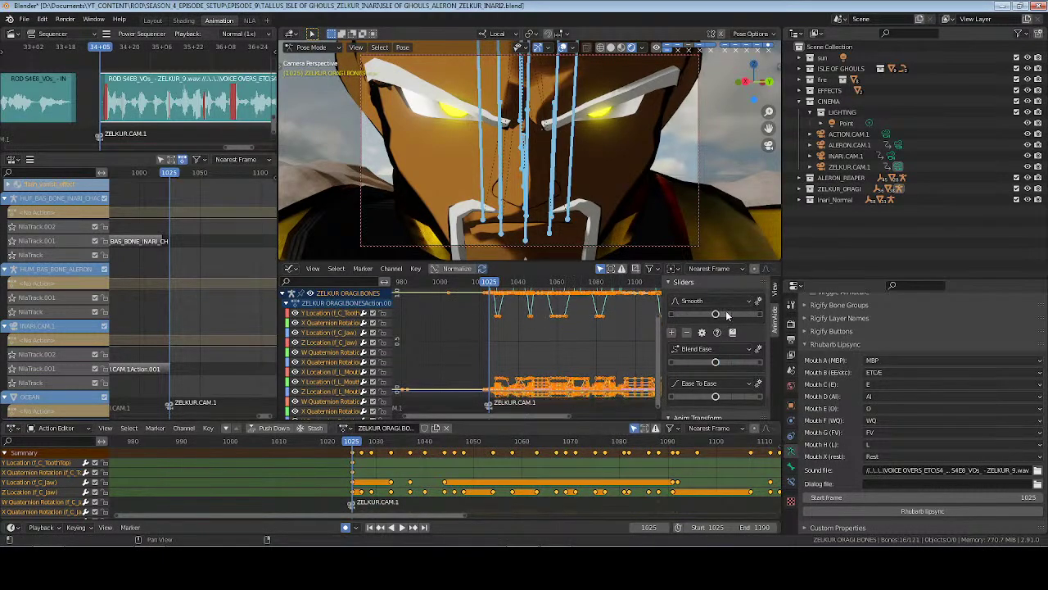
click(726, 313)
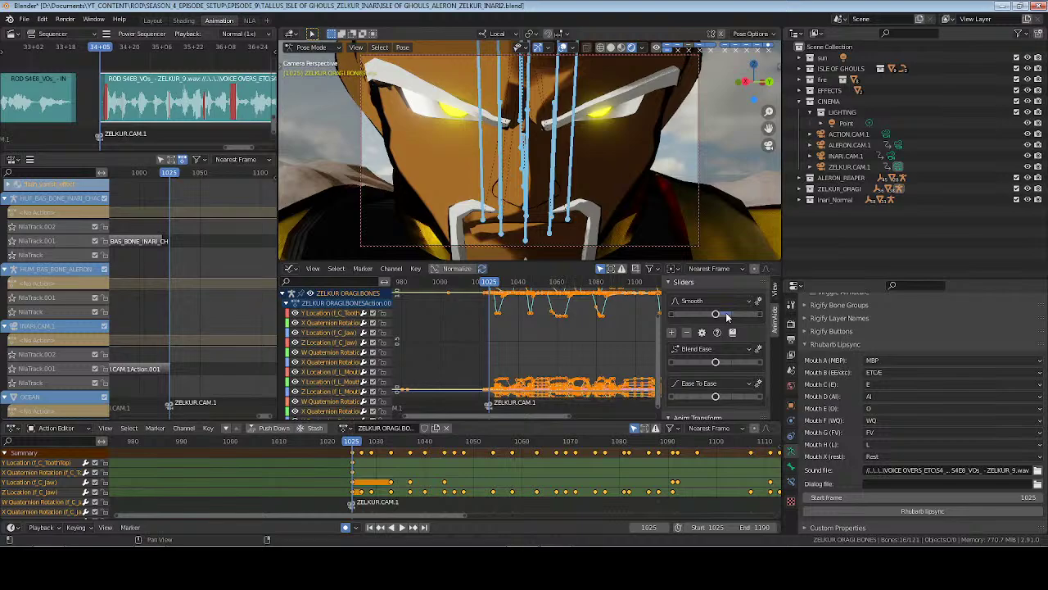
key(alt+a)
key(ctrl+s)
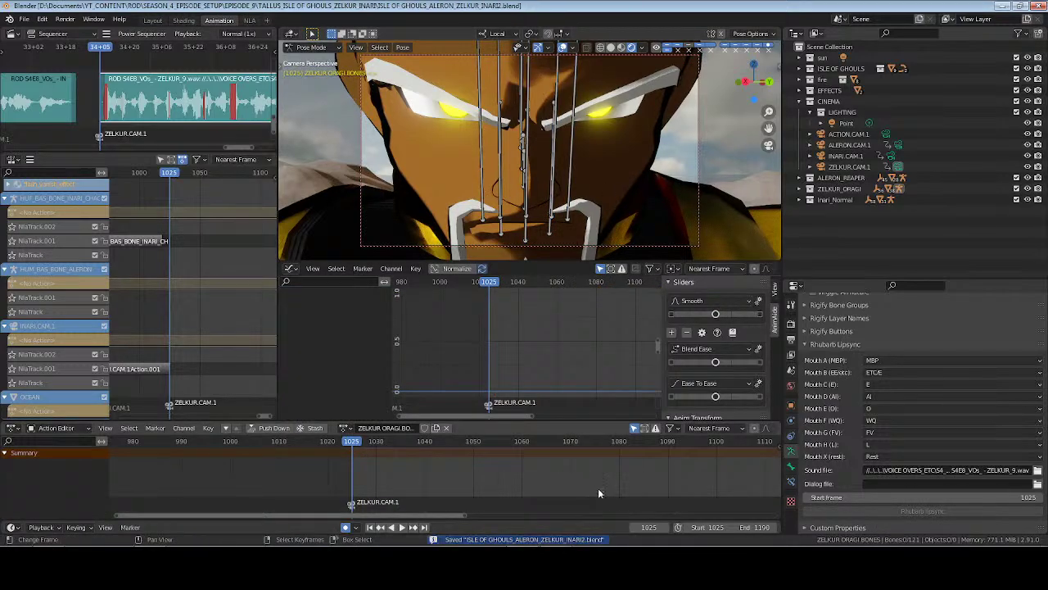
Orbit ZELKUR.CAM.1 to a level, frontal close-up of Zelkur's face at frame 1190 and return to the first frame
scroll(900, 393, up, 10)
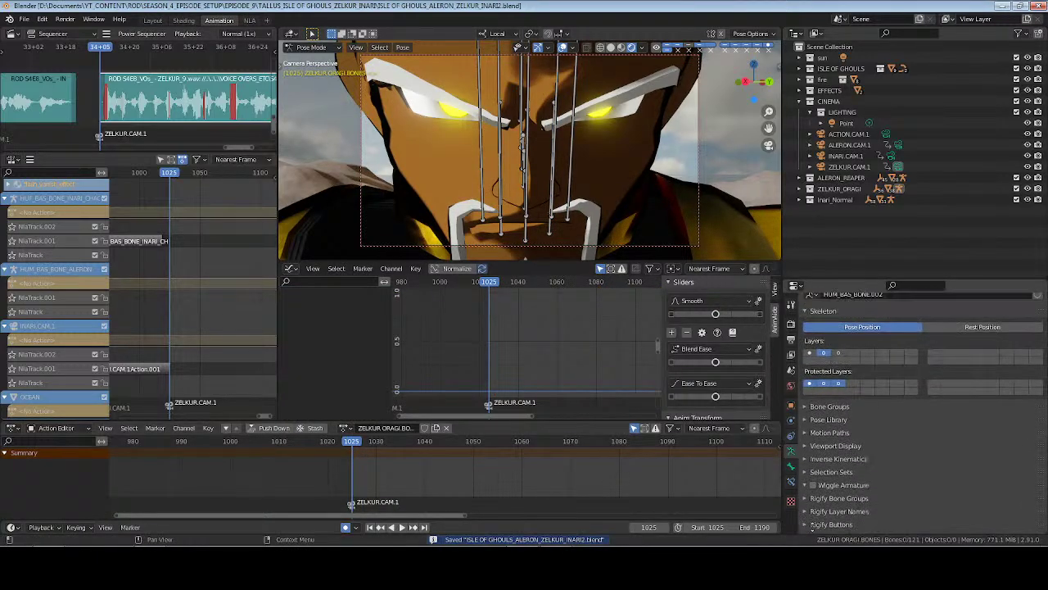
key(ctrl+Tab)
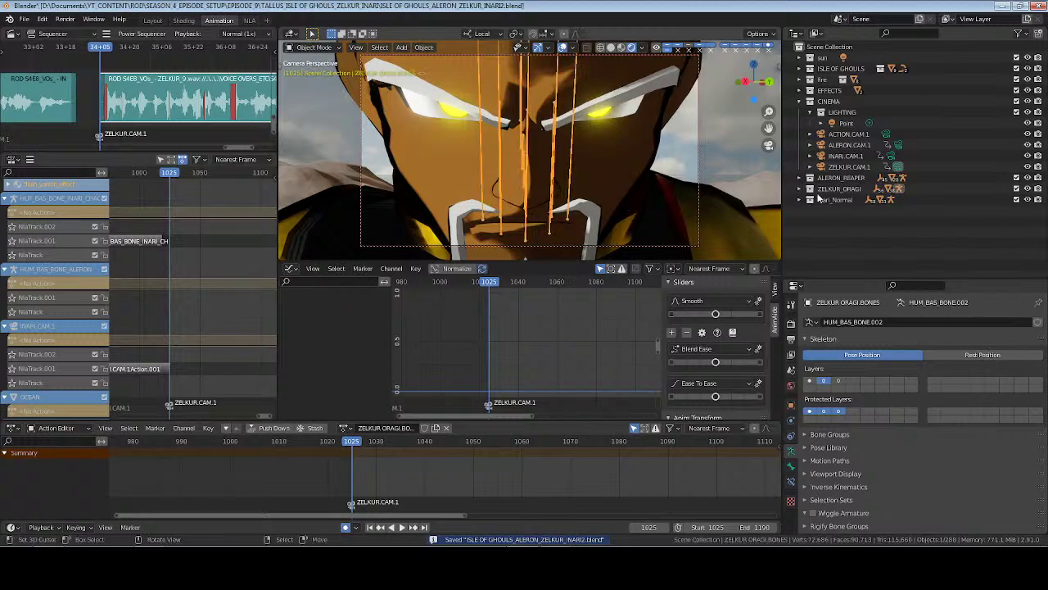
click(849, 166)
click(424, 527)
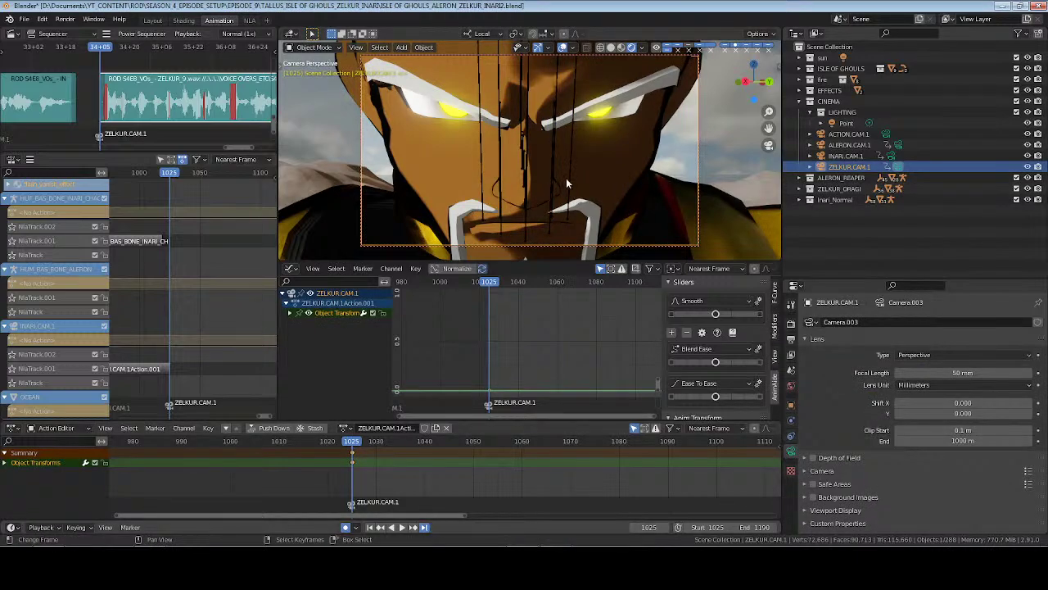
middle_drag(573, 197, 571, 155)
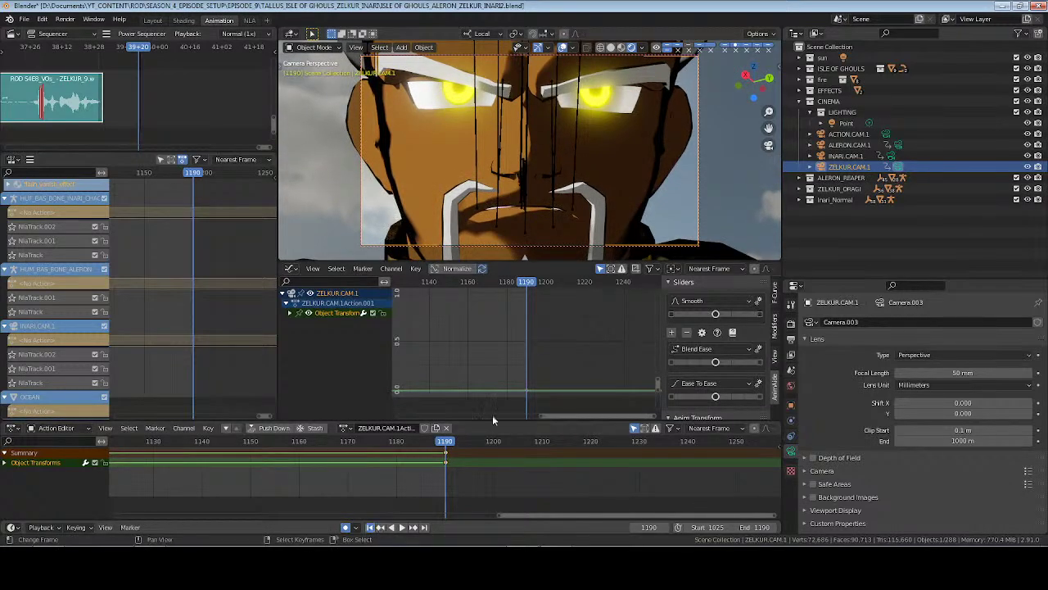
click(370, 526)
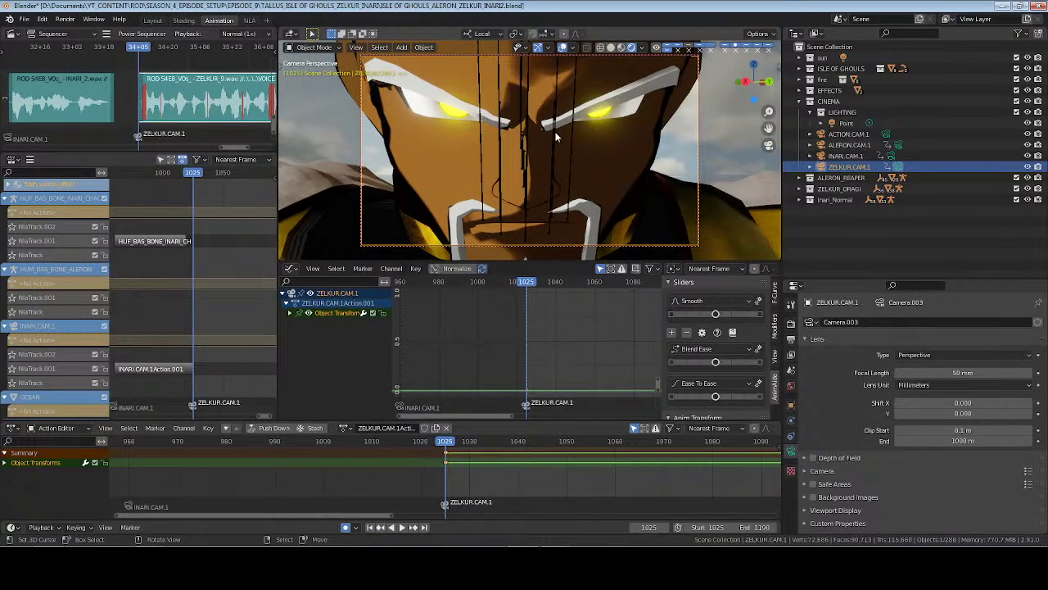
Put Zelkur's armature back into Pose Mode, clear the bone selection, and save the file
key(ctrl+Tab)
key(a)
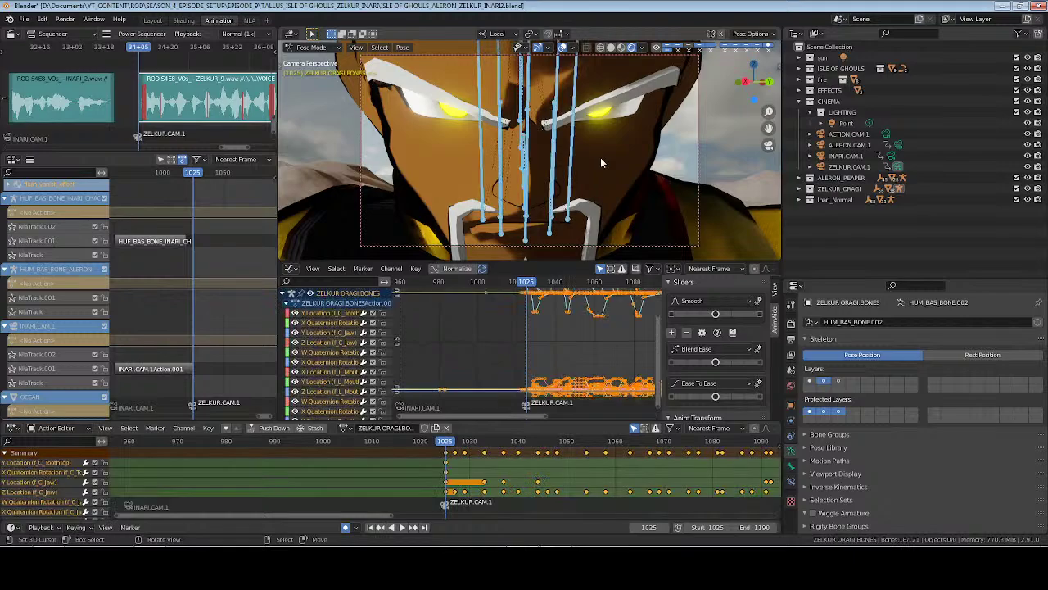
key(alt+a)
key(ctrl+s)
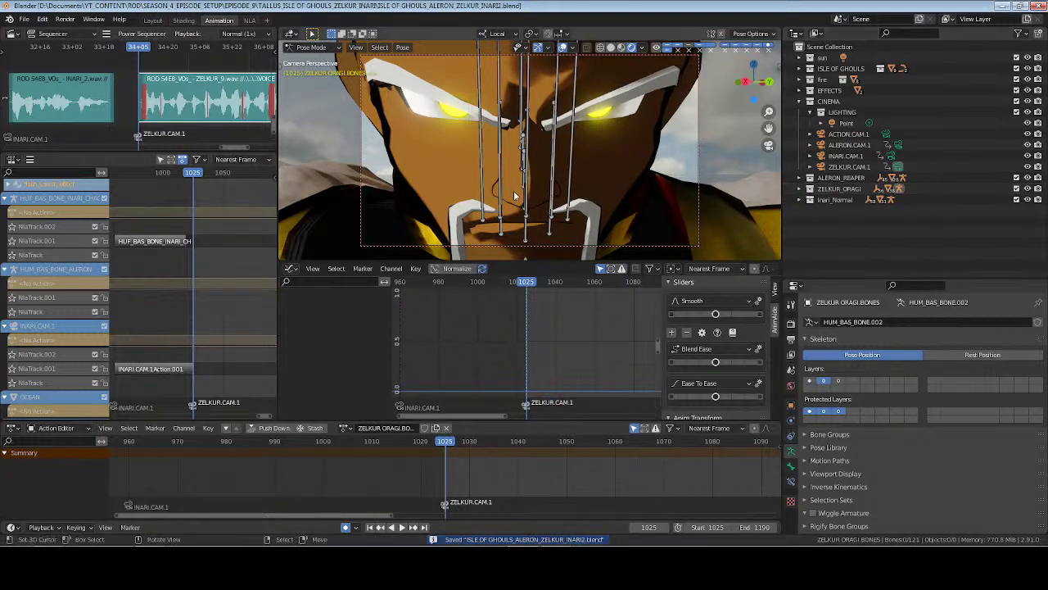
Key all of Zelkur's mouth bones at frame 1175, clear the selection, and return to the first frame
key(a)
key(shift+Right)
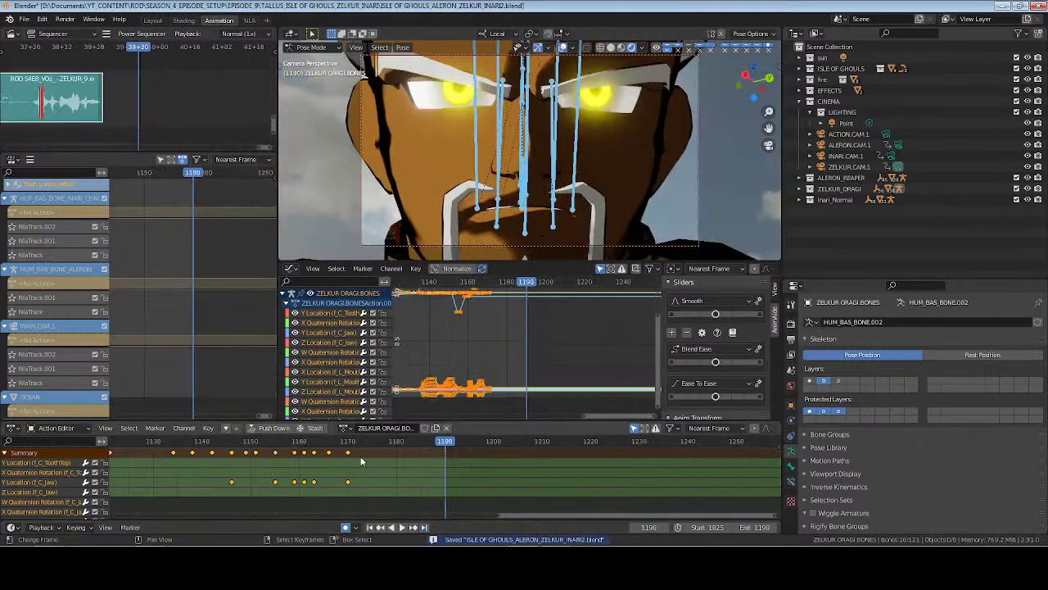
click(372, 444)
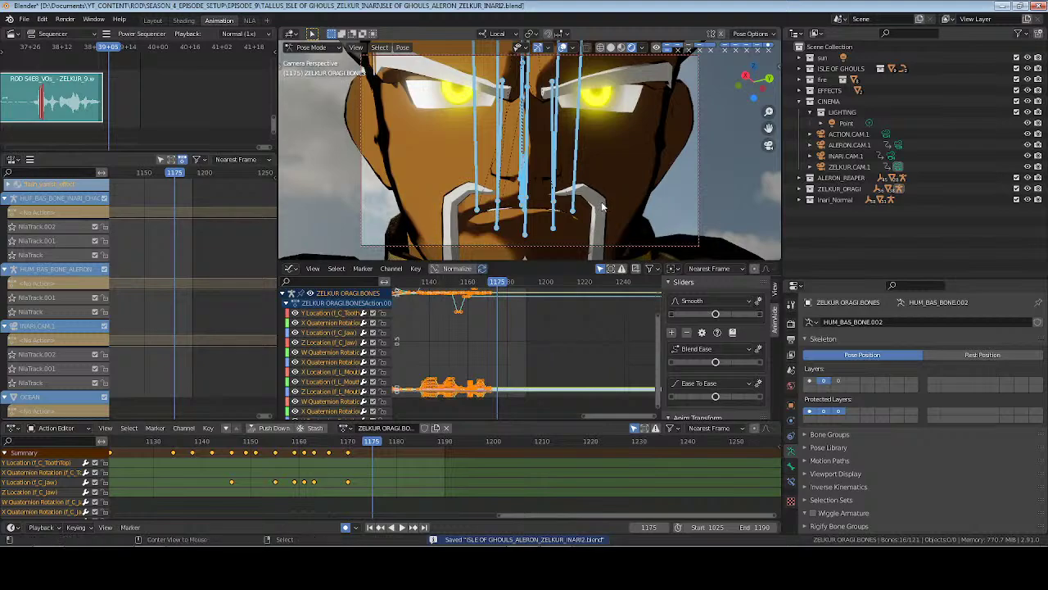
key(i)
key(alt+a)
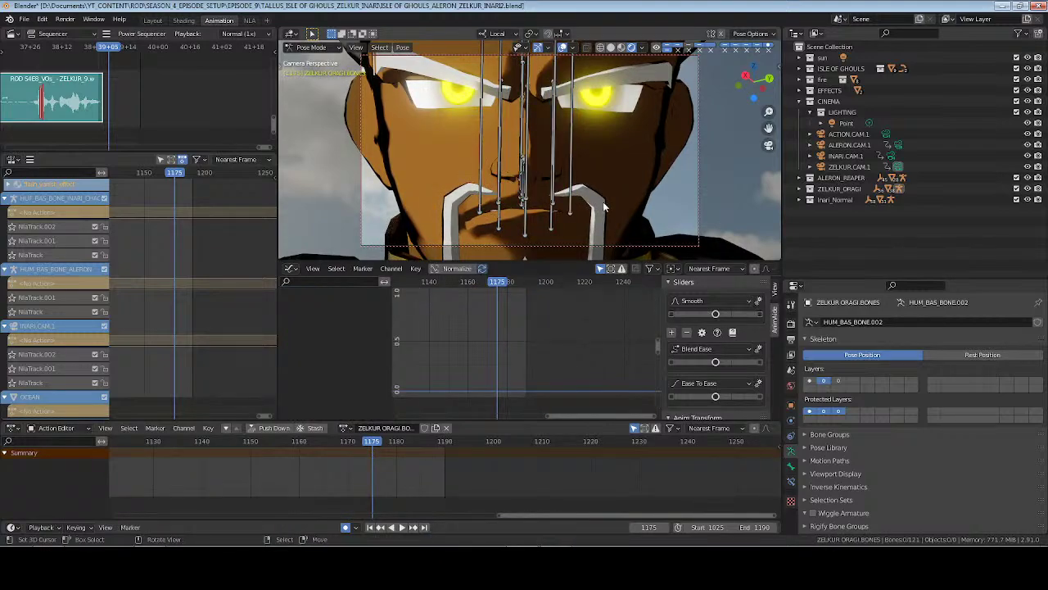
click(370, 527)
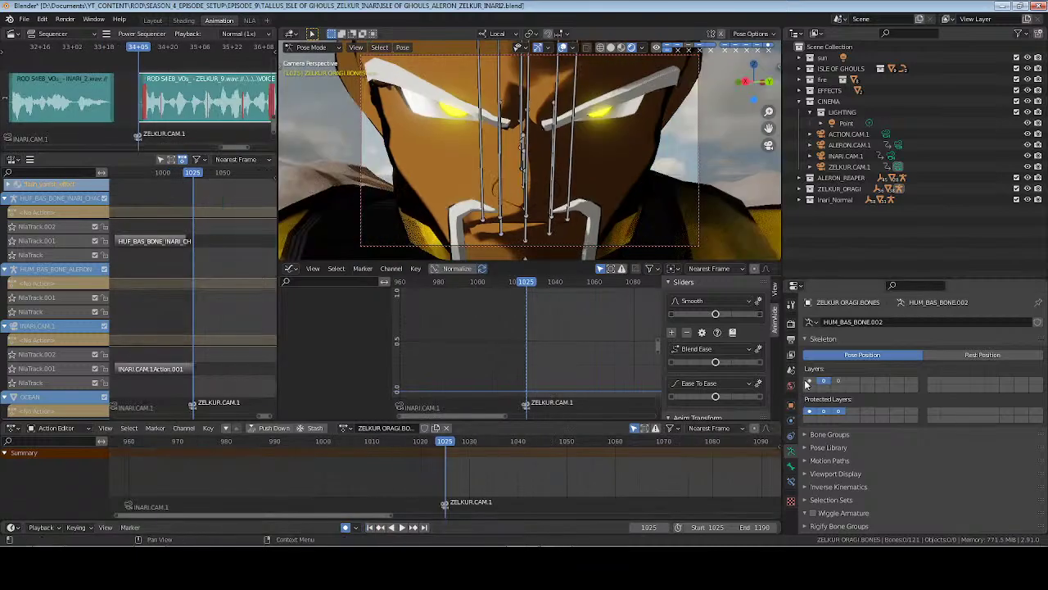
Show Zelkur's first bone layer, select the b_C_Head bone, view the head from the front outside the camera, and save
click(809, 381)
key(KP_Decimal)
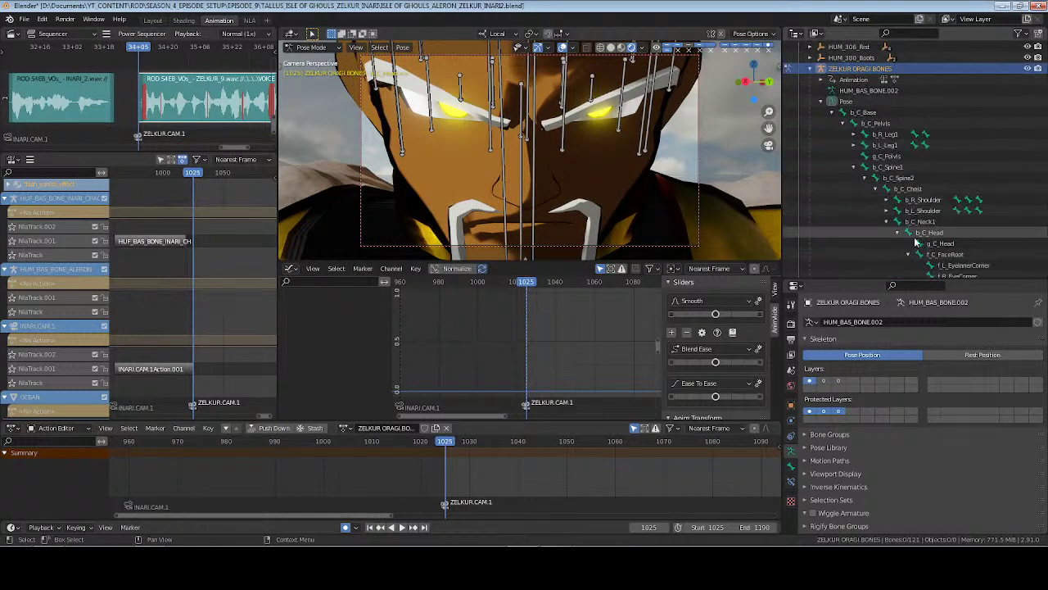
click(929, 150)
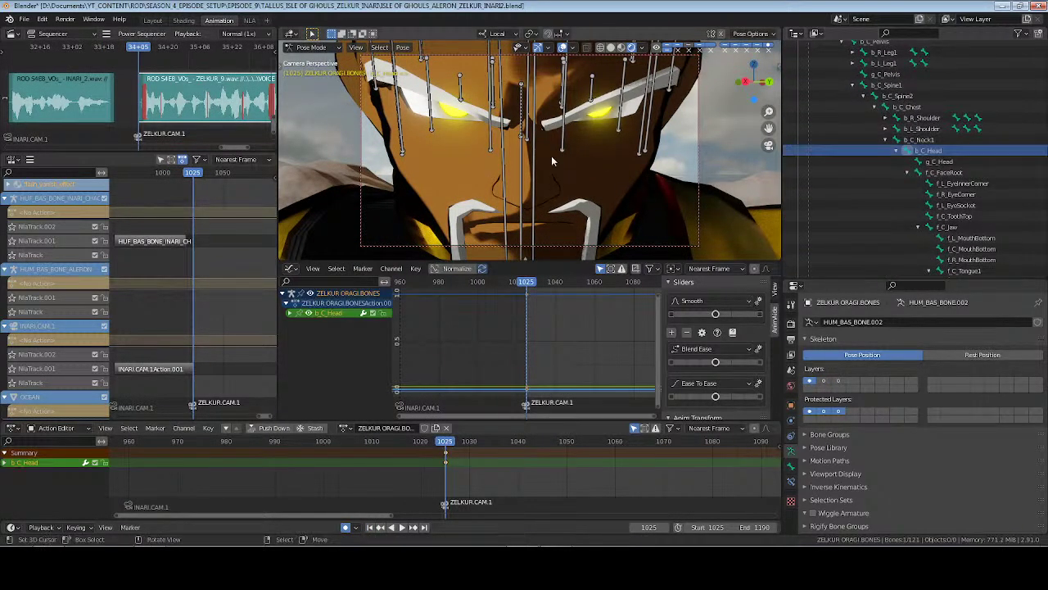
key(KP_Decimal)
scroll(551, 157, down, 4)
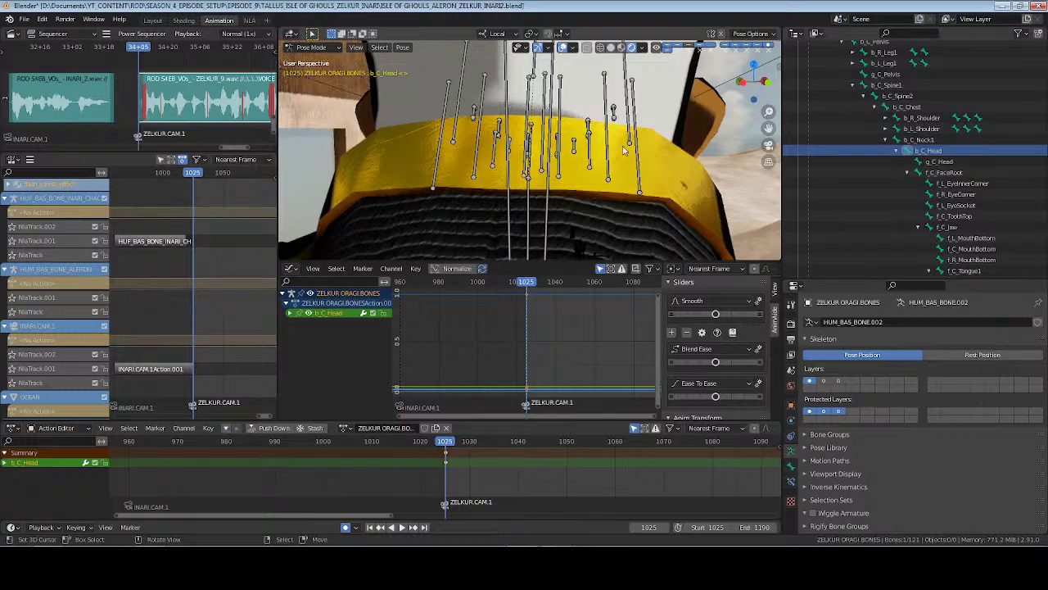
middle_drag(624, 150, 569, 191)
key(ctrl+s)
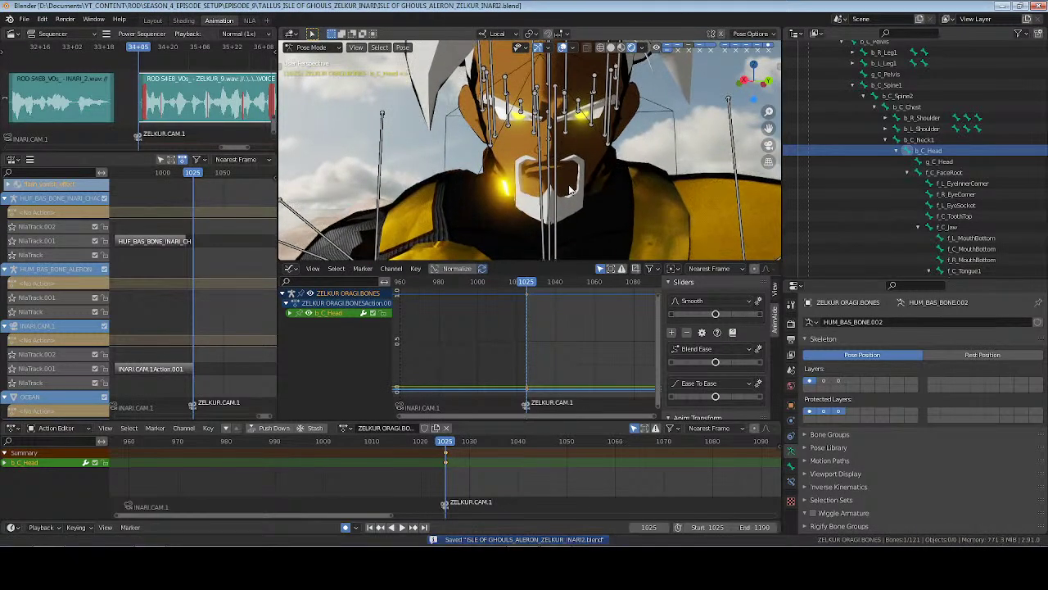
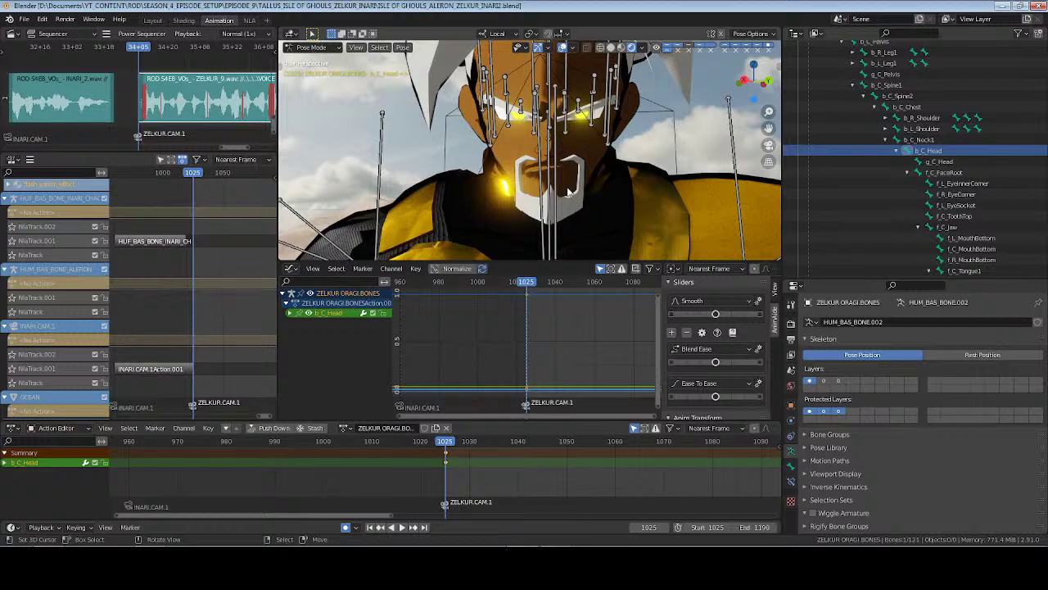
Switch to Discord in the browser and join the studio server's Animation Chat voice channel
key(alt+Tab)
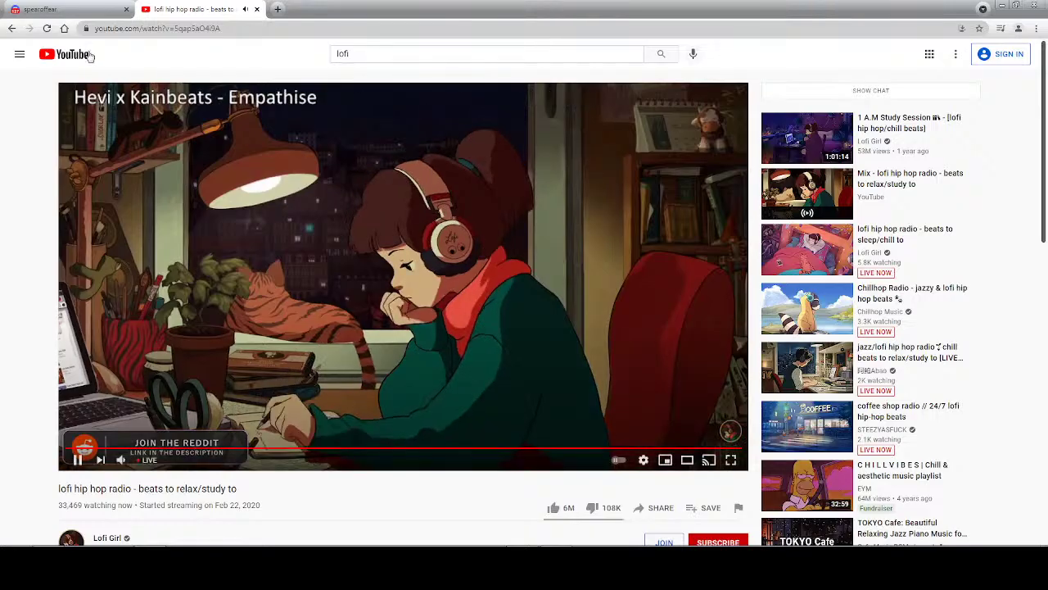
click(41, 9)
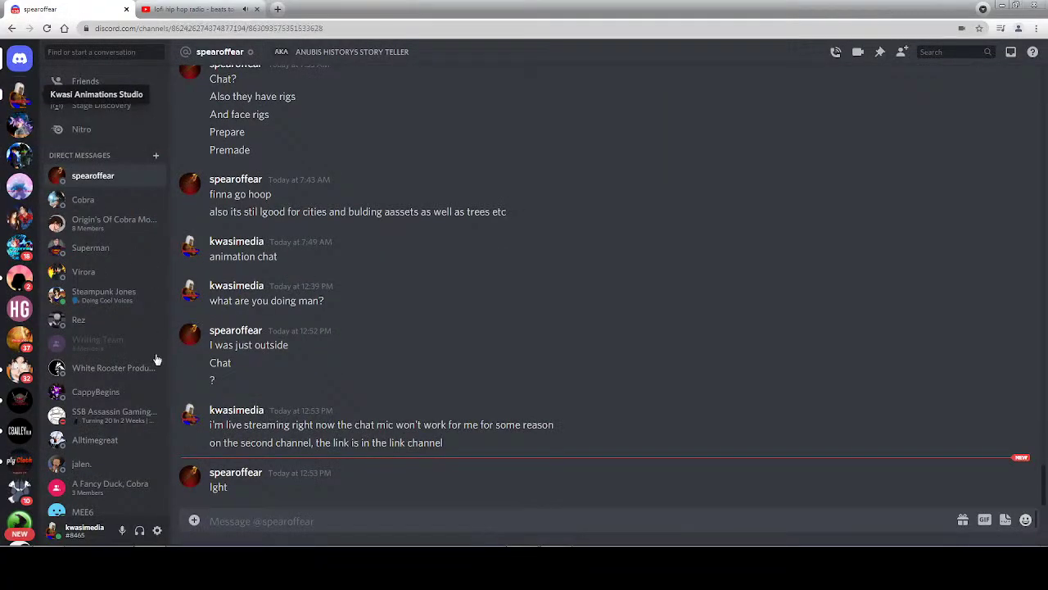
scroll(116, 421, down, 3)
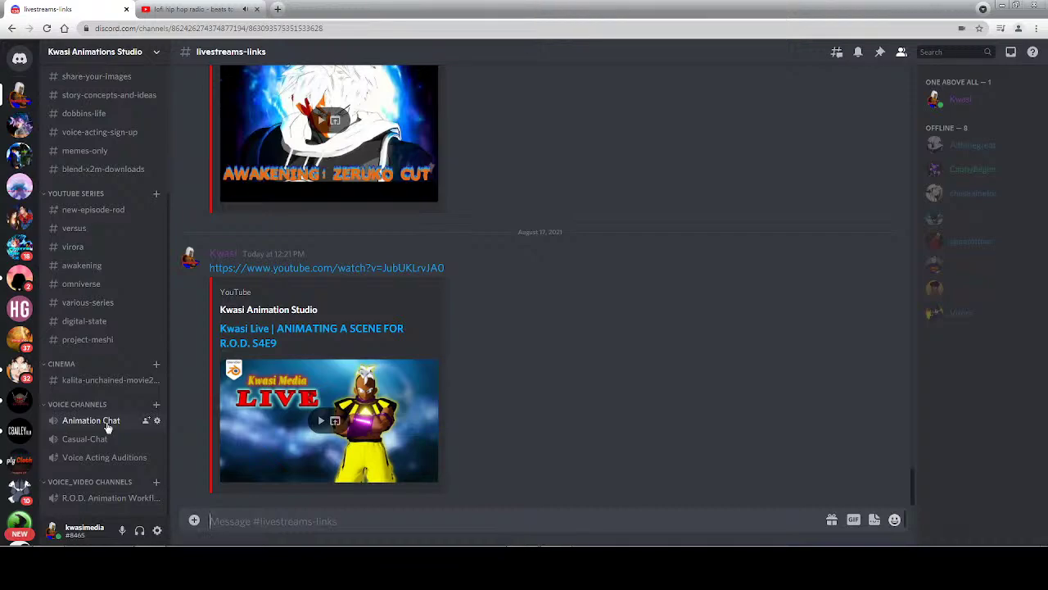
click(91, 420)
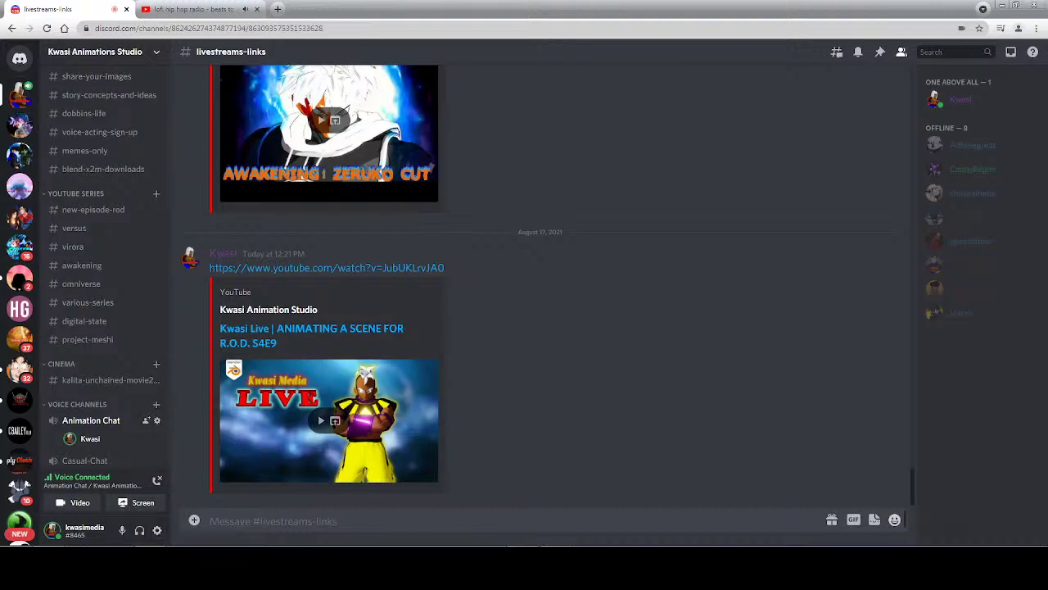
Switch to Streamlabs OBS and try Monitor and Output for the Mic/Aux source, then restore Monitor Off
key(alt+Tab)
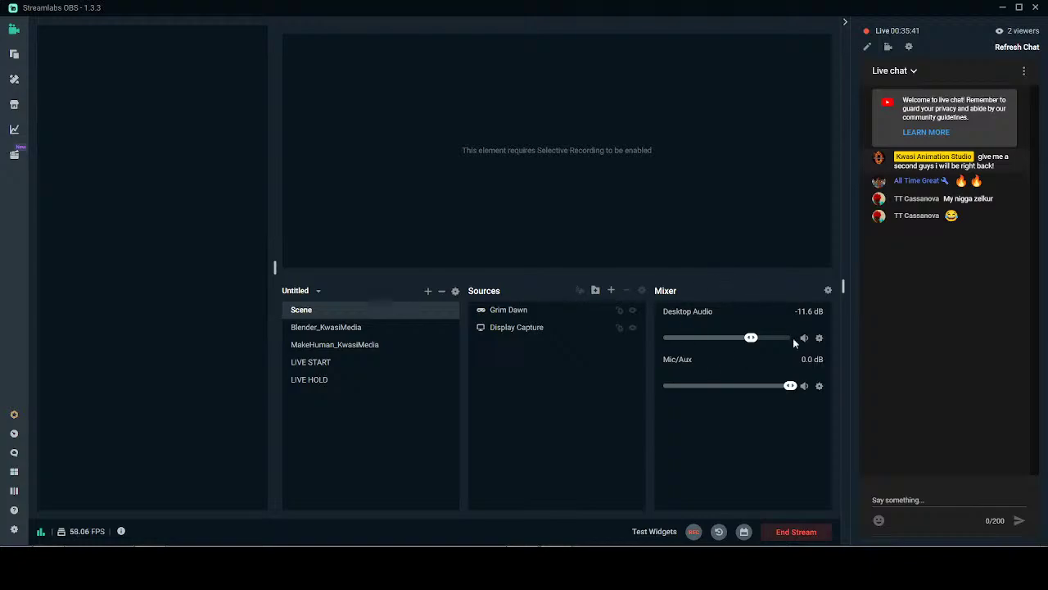
click(828, 290)
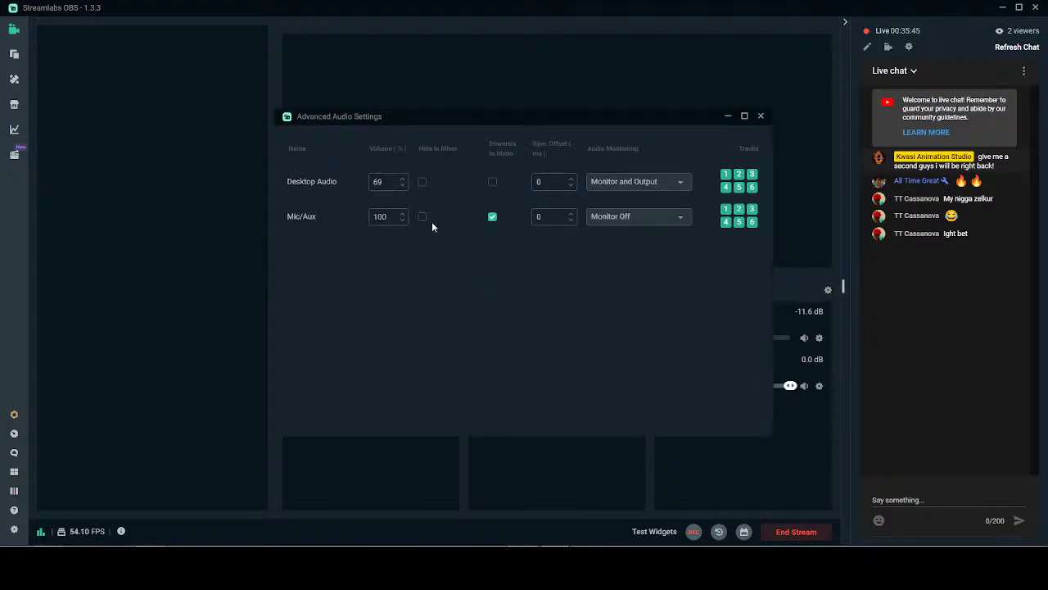
click(668, 219)
click(619, 280)
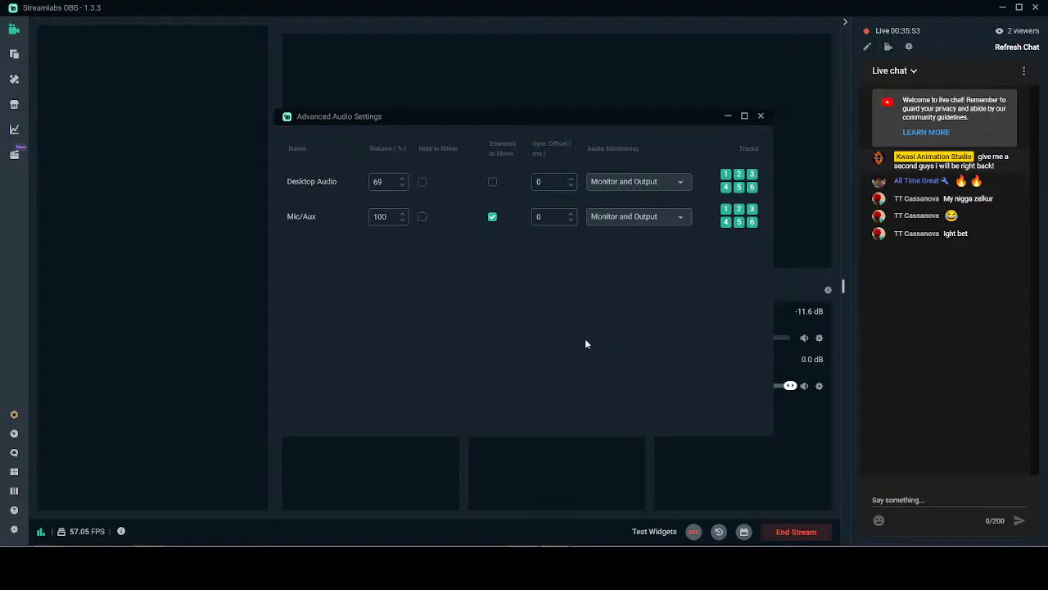
click(647, 219)
click(619, 235)
click(761, 116)
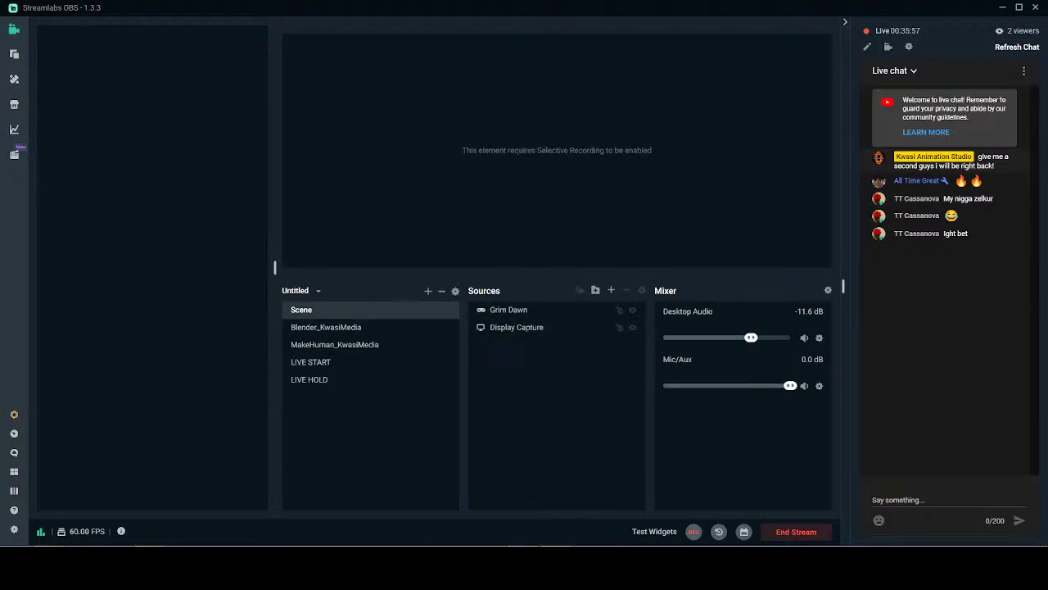
Return to Blender, fit the shot's frame range in the Action Editor, recentre the view on Zelkur's face, and save
key(alt+Tab)
middle_drag(617, 474, 551, 470)
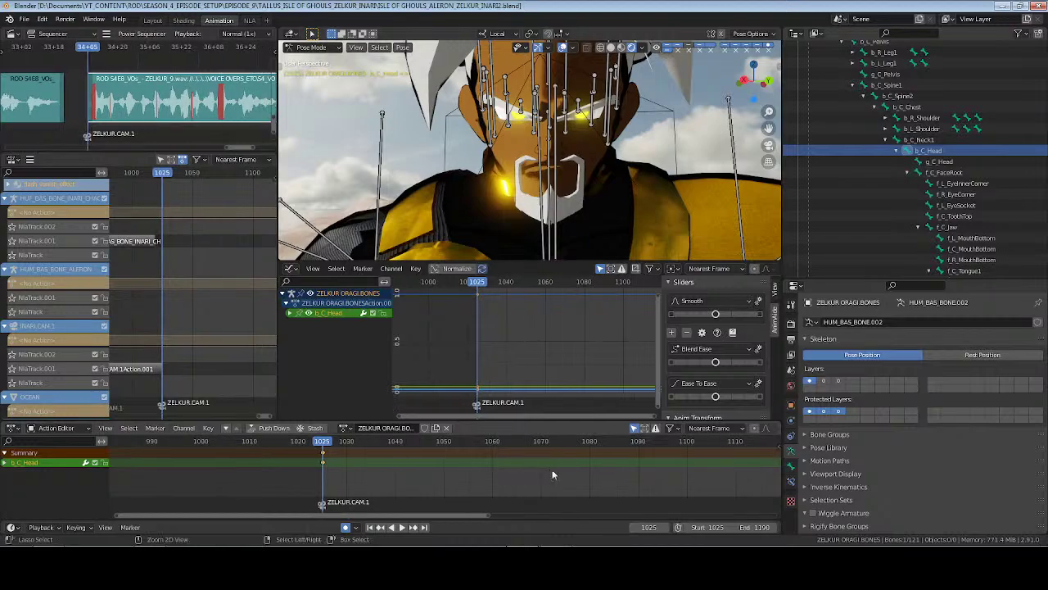
key(ctrl+s)
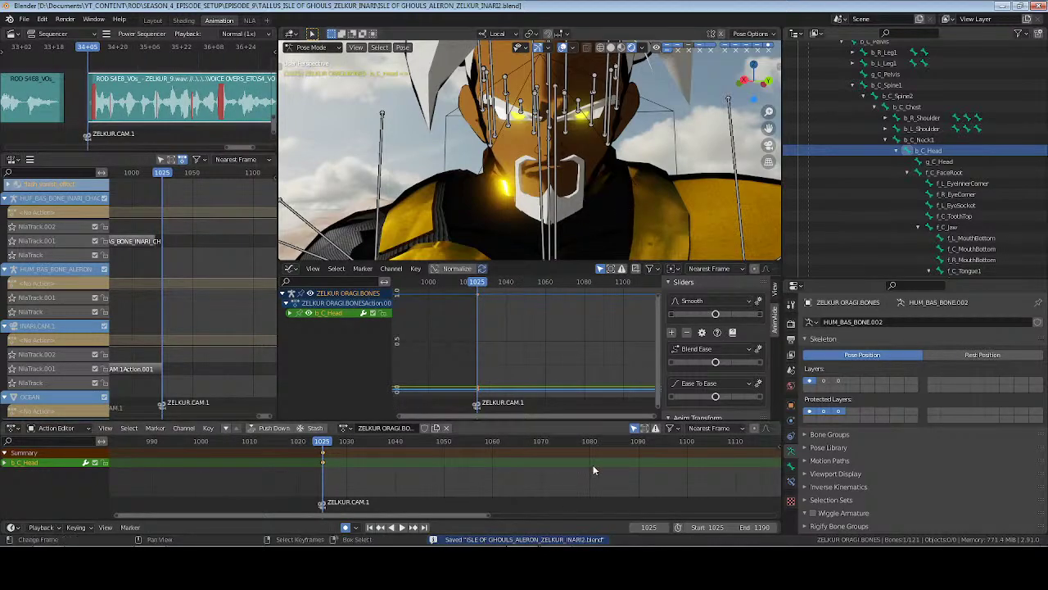
scroll(662, 465, down, 5)
scroll(527, 467, up, 4)
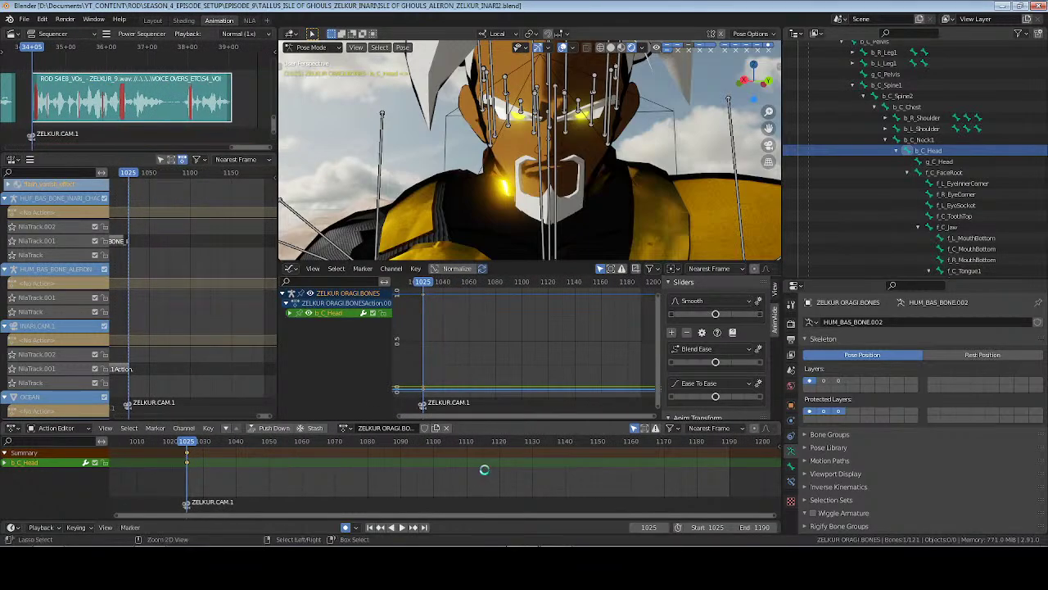
key(ctrl+s)
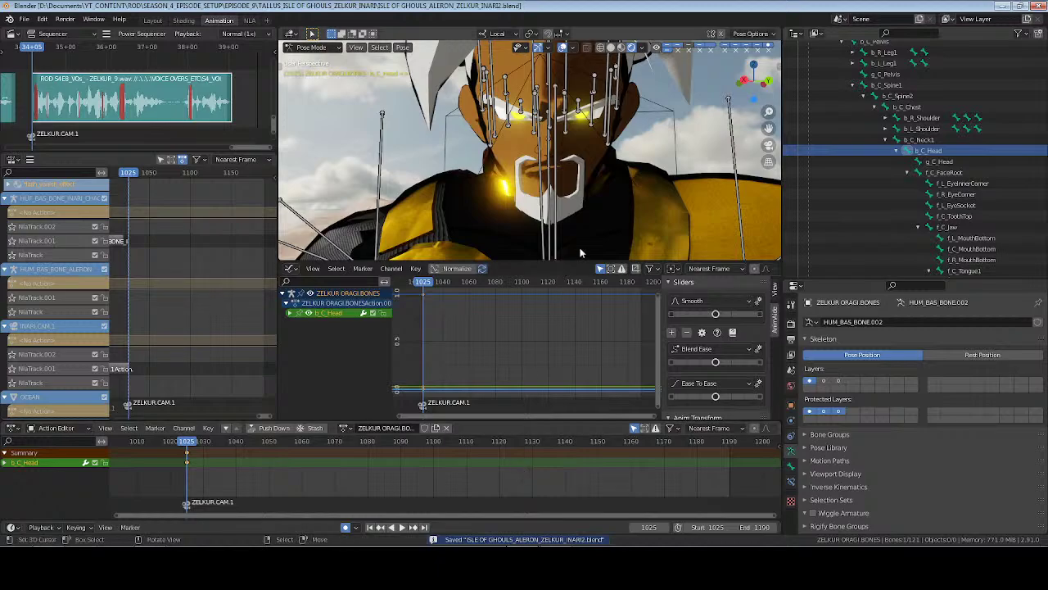
mouse_move(590, 219)
shift+middle_down()
mouse_move(559, 220)
mouse_move(572, 219)
shift+middle_up()
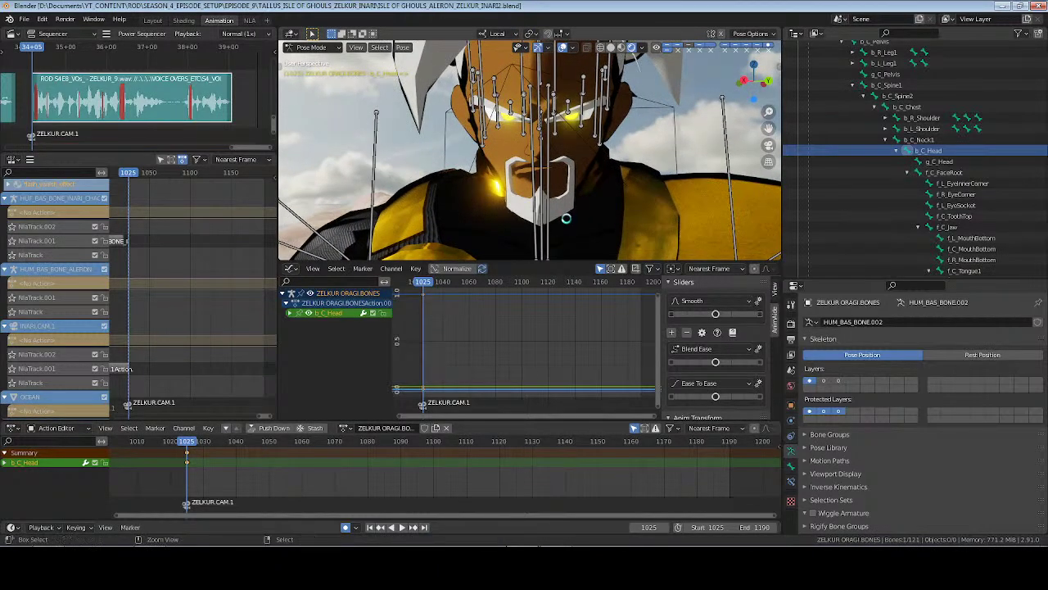
key(ctrl+s)
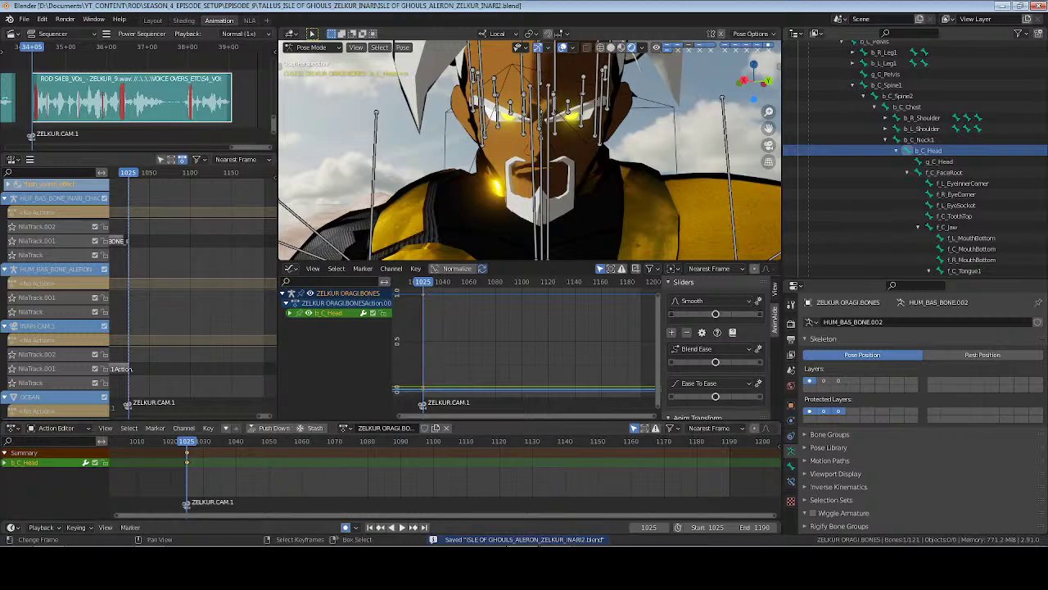
Open the other participant's options in Discord's Animation Chat voice channel, then switch back to Blender and save the file
key(alt+Tab)
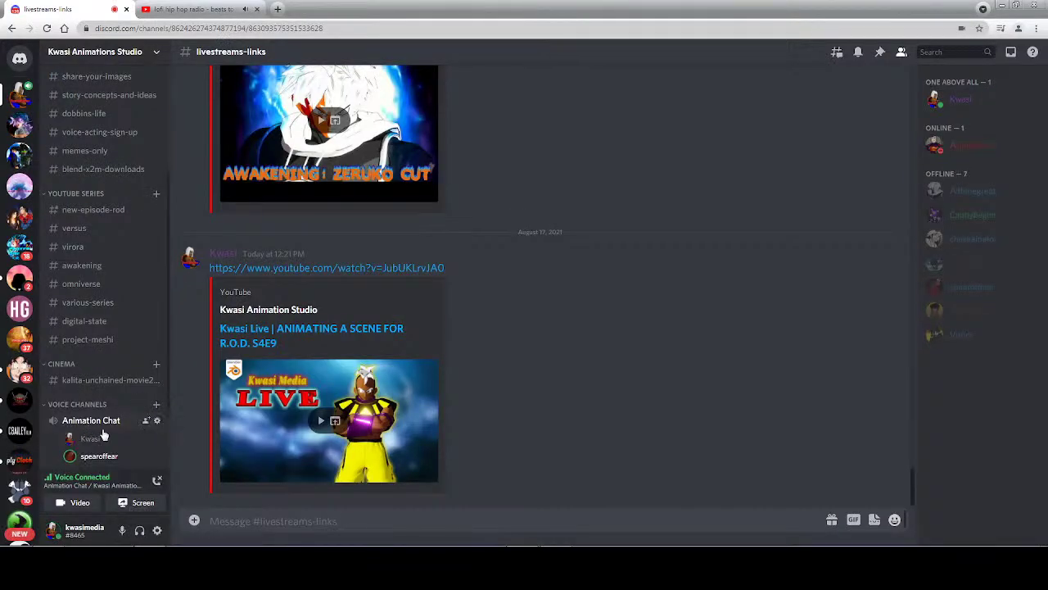
right_click(99, 463)
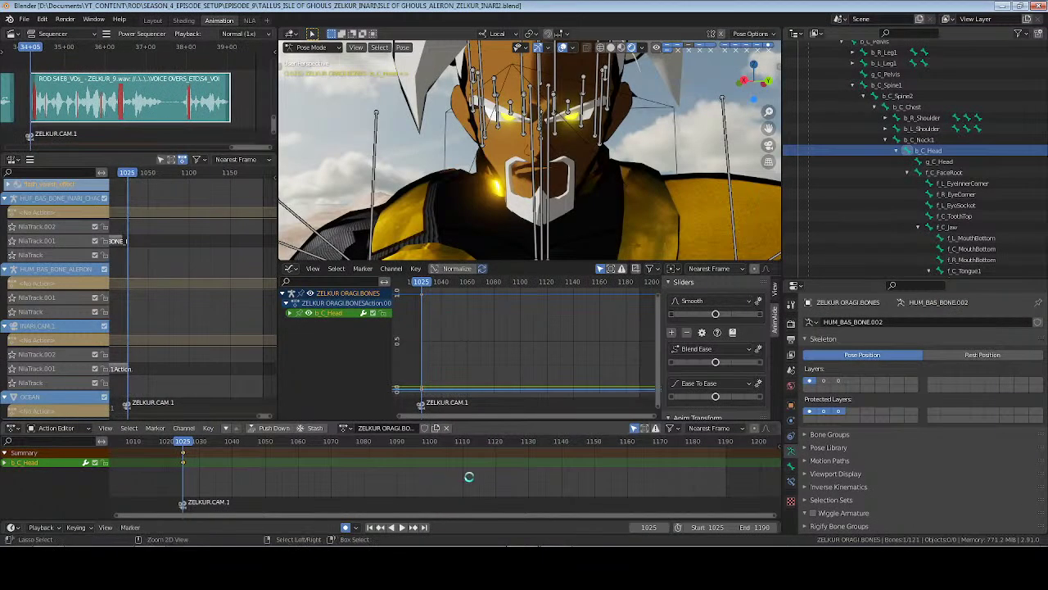
key(ctrl+s)
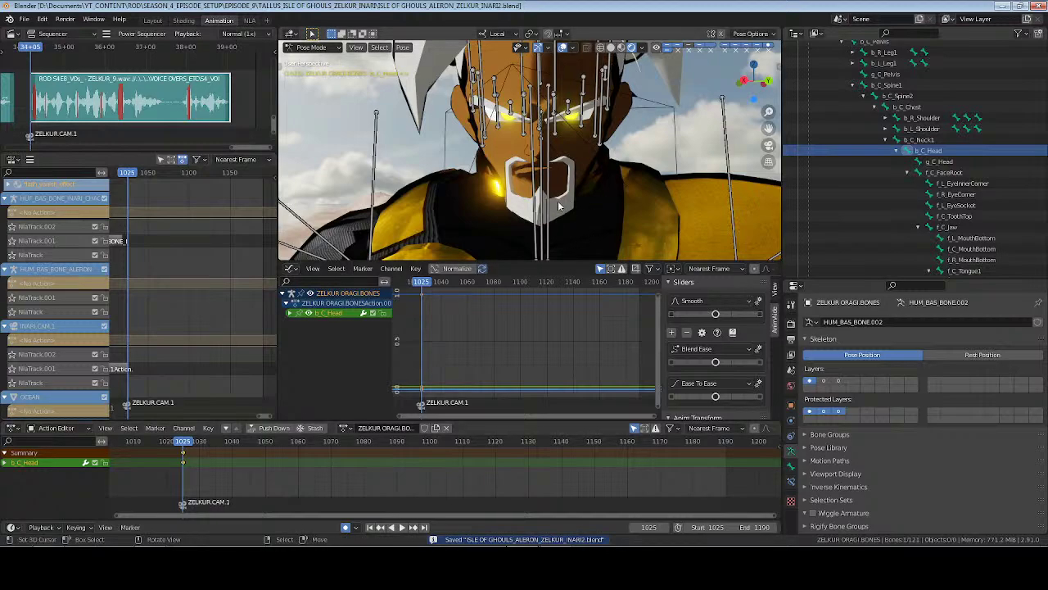
Record Zelkur's head motion by freely rotating b_C_Head in trackball mode while the shot plays with auto keying
key(space)
key(r)
key(r)
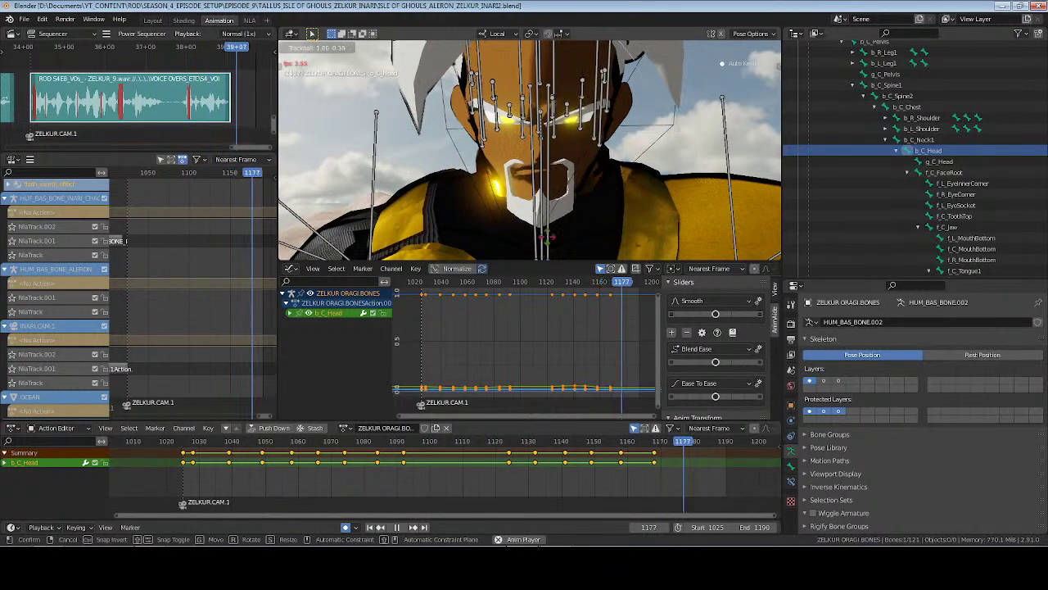
click(561, 227)
key(space)
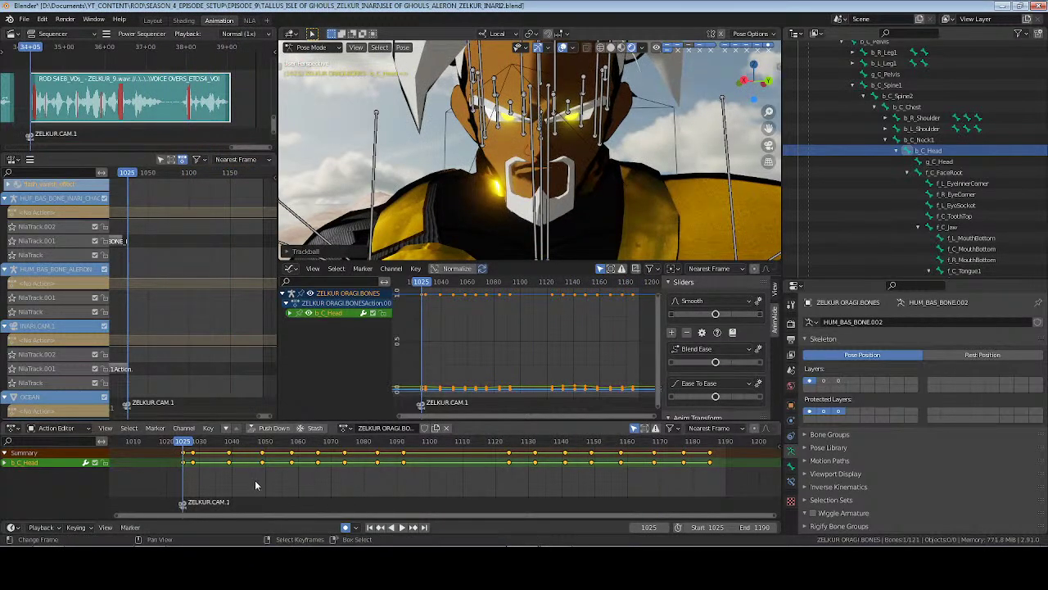
Set the recorded b_C_Head keyframes to Bezier interpolation and fit them in the editors
key(t)
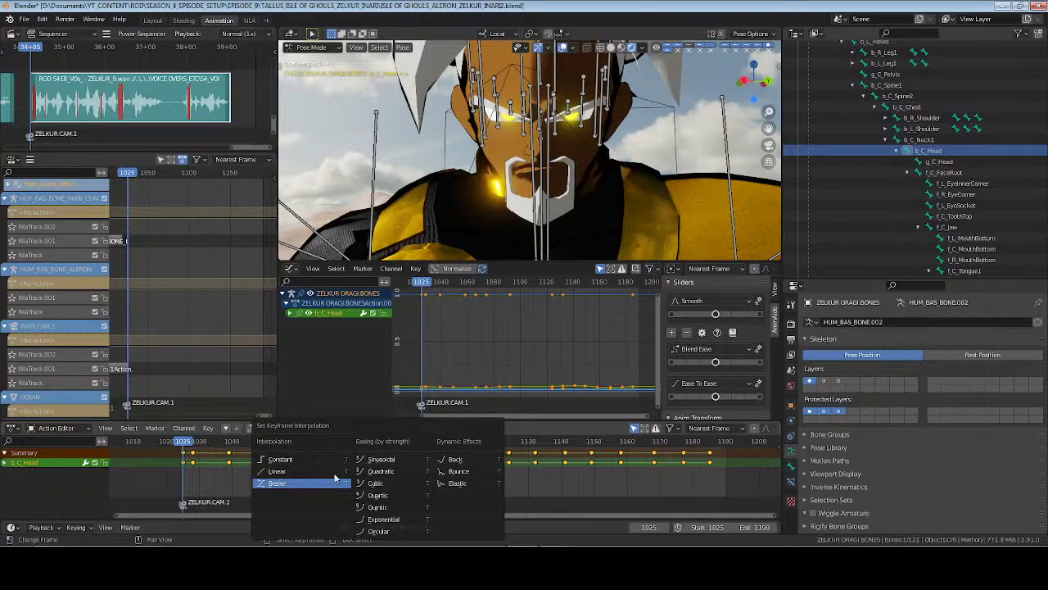
click(334, 479)
key(Home)
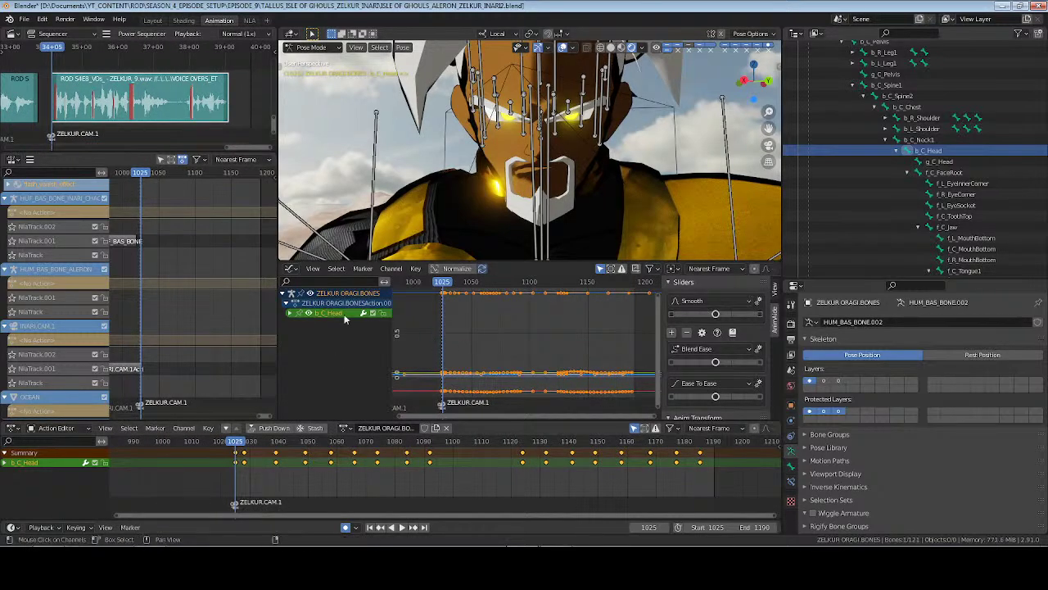
Isolate b_C_Head's Y Quaternion Rotation curve, save, and delete the in-between keyframes along its first dip
click(290, 312)
click(340, 382)
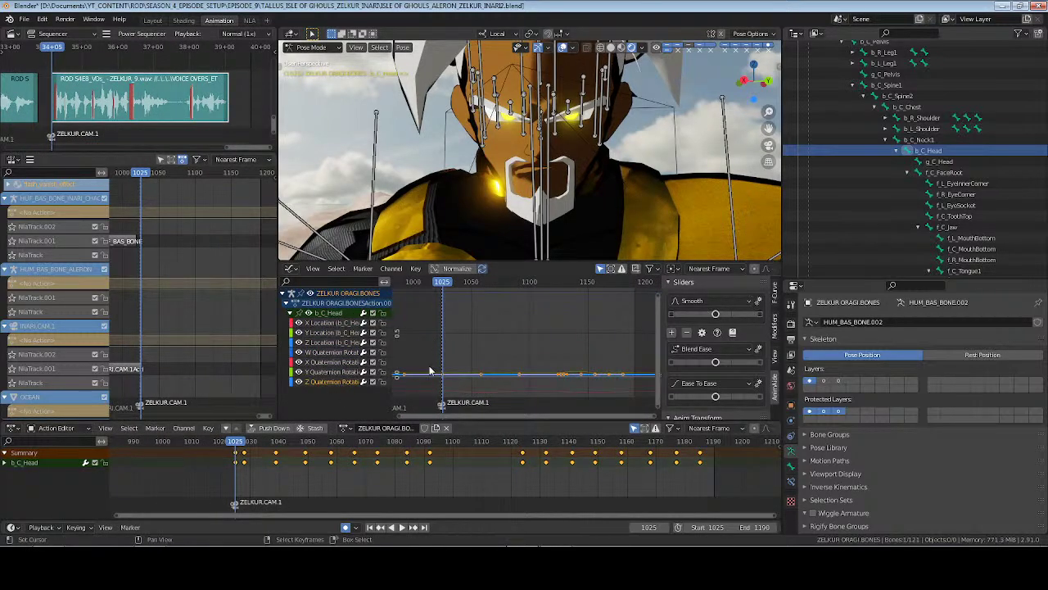
key(KP_Decimal)
key(ctrl+s)
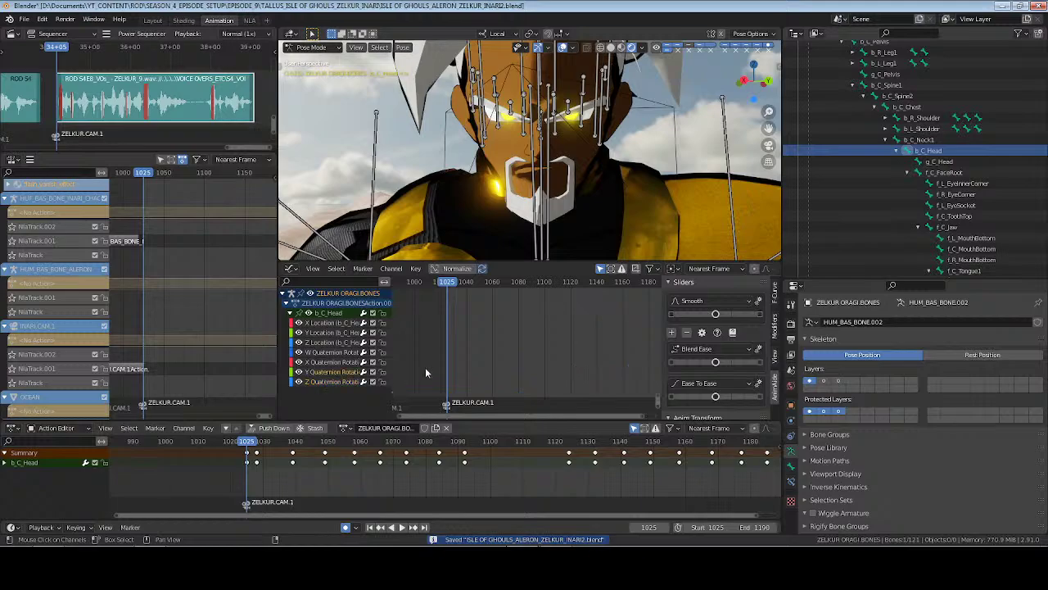
key(Home)
key(c)
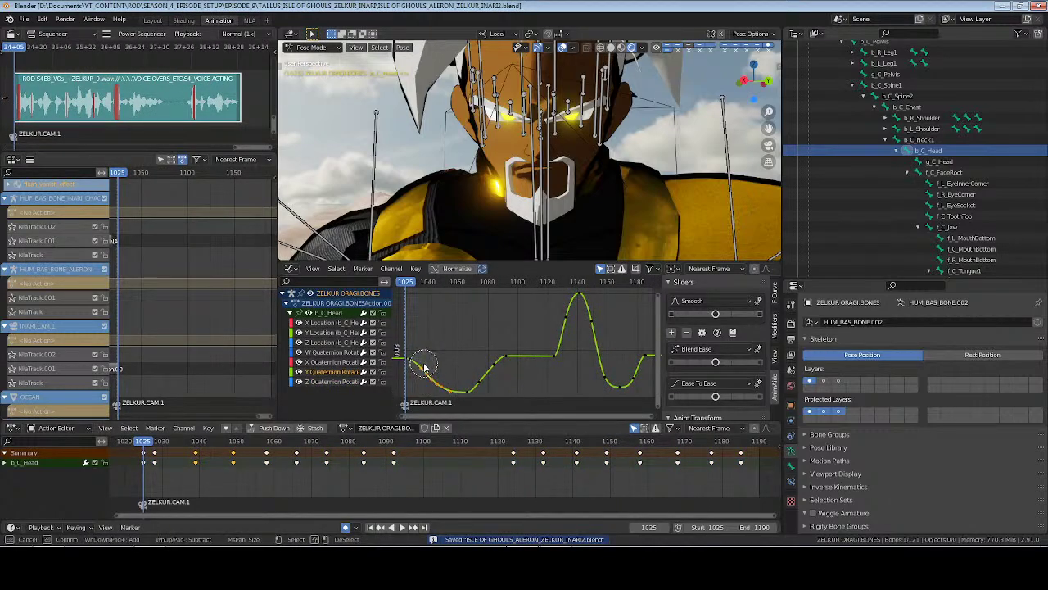
mouse_move(432, 372)
mouse_down()
mouse_move(481, 382)
mouse_move(557, 327)
mouse_move(608, 374)
mouse_up()
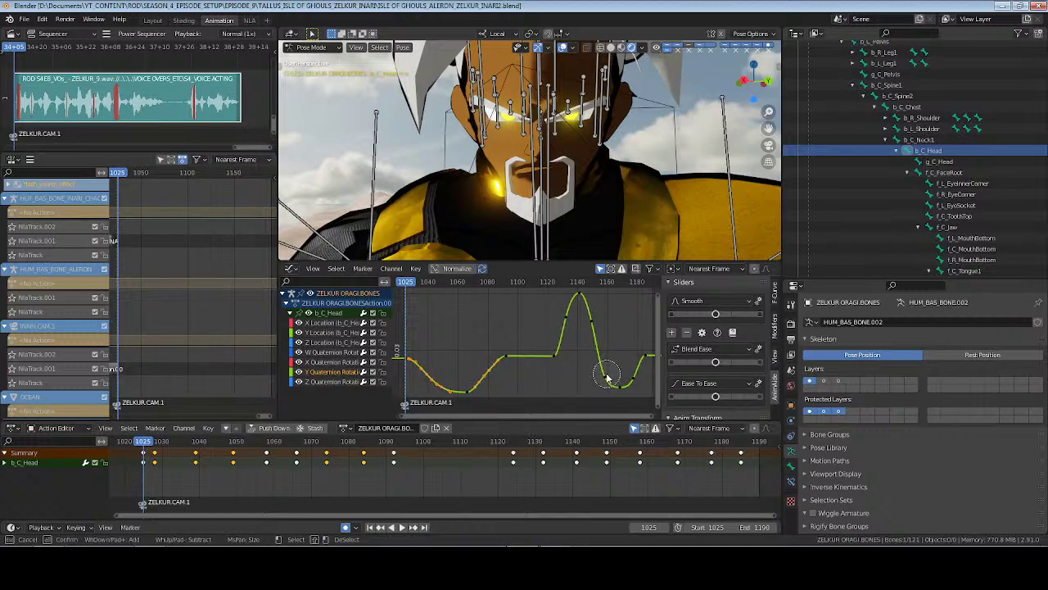
key(Escape)
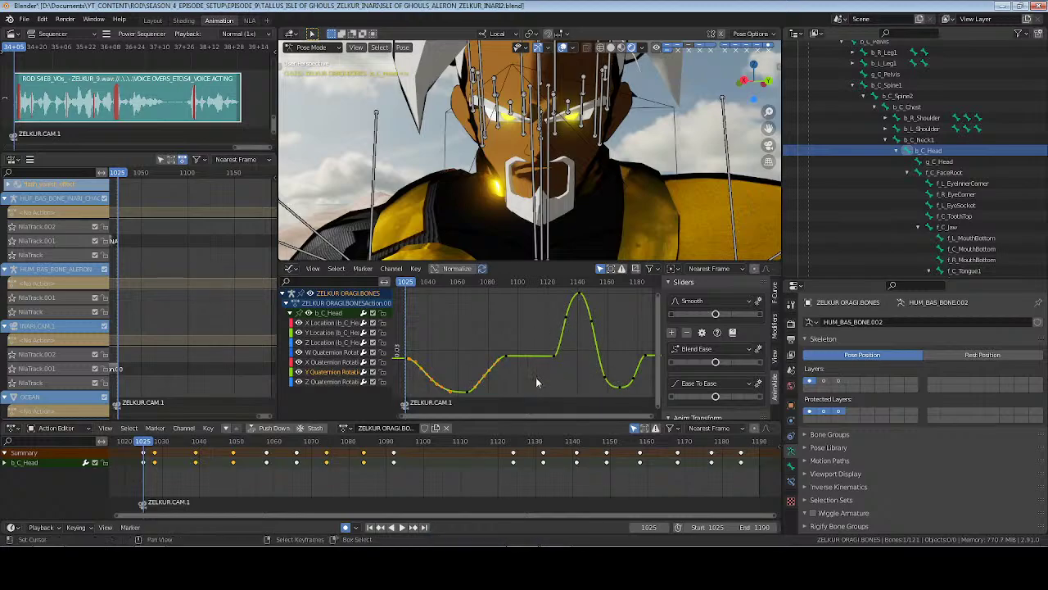
key(x)
click(480, 352)
Delete the in-between keyframes along both dips of b_C_Head's X Quaternion Rotation curve and save the file
click(334, 363)
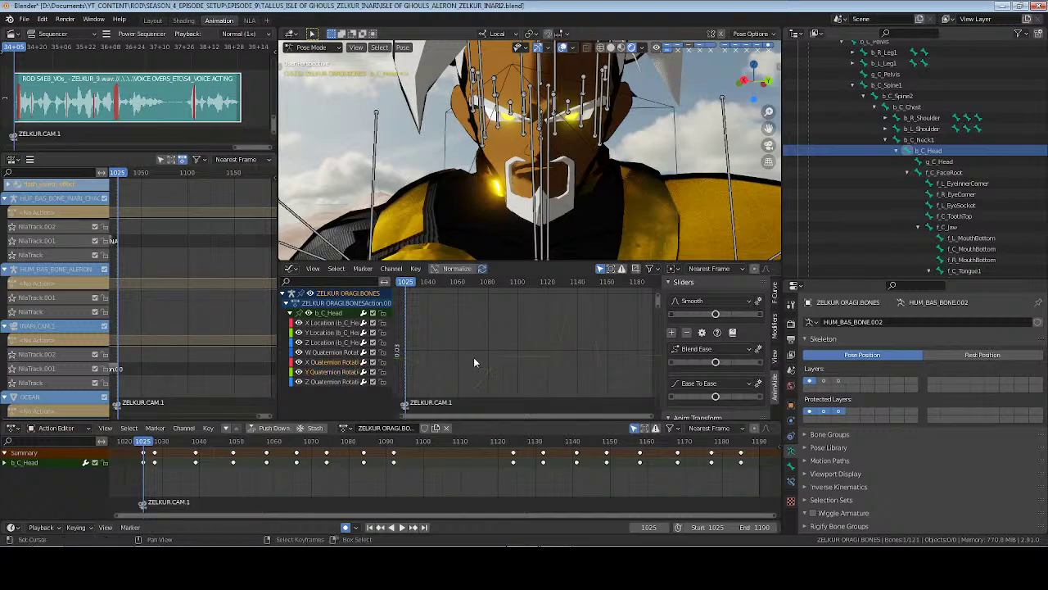
key(a)
key(KP_Decimal)
key(ctrl+s)
key(alt+a)
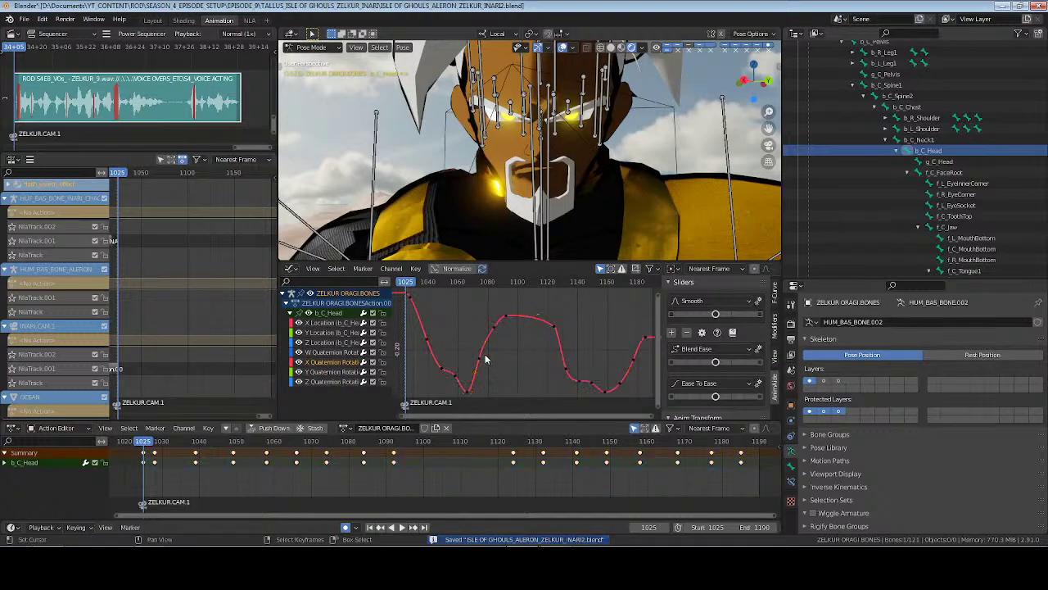
key(c)
drag(427, 339, 427, 314)
click(420, 304)
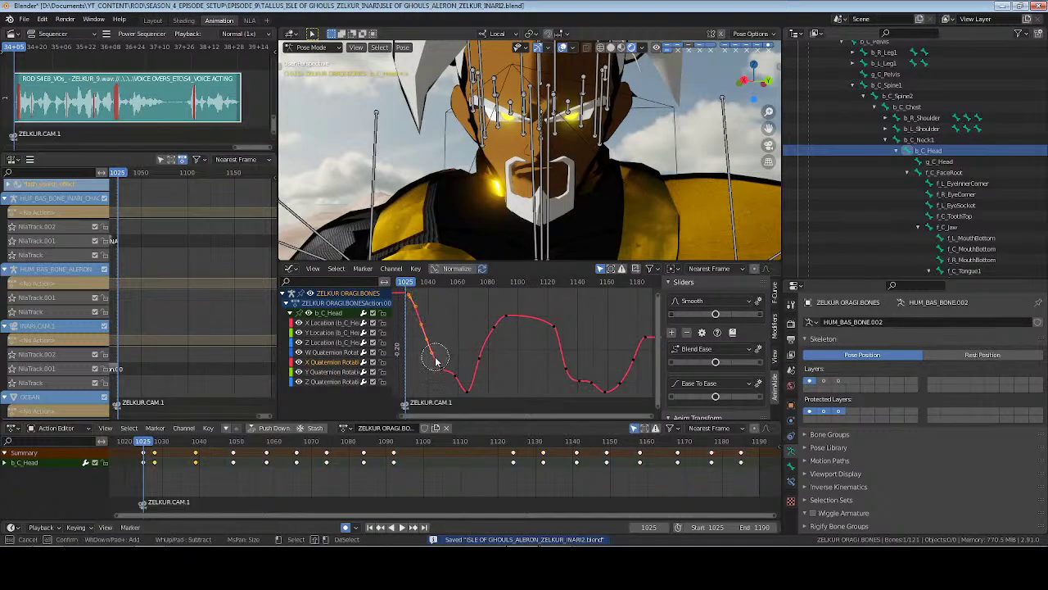
mouse_move(449, 374)
mouse_down()
mouse_move(491, 339)
mouse_move(489, 351)
mouse_move(517, 344)
mouse_move(564, 374)
mouse_move(624, 375)
mouse_up()
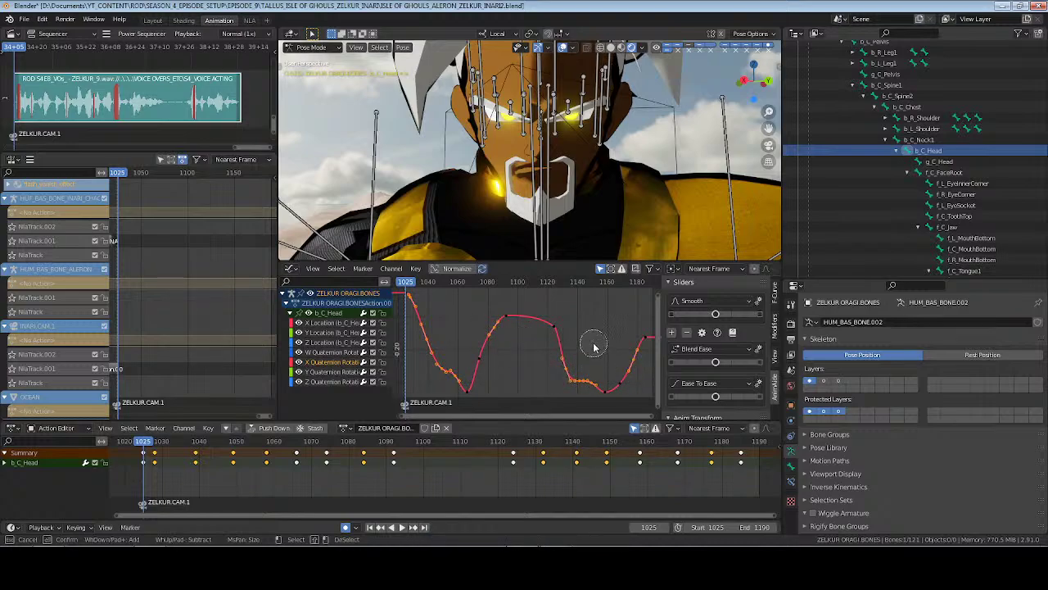
key(x)
click(596, 346)
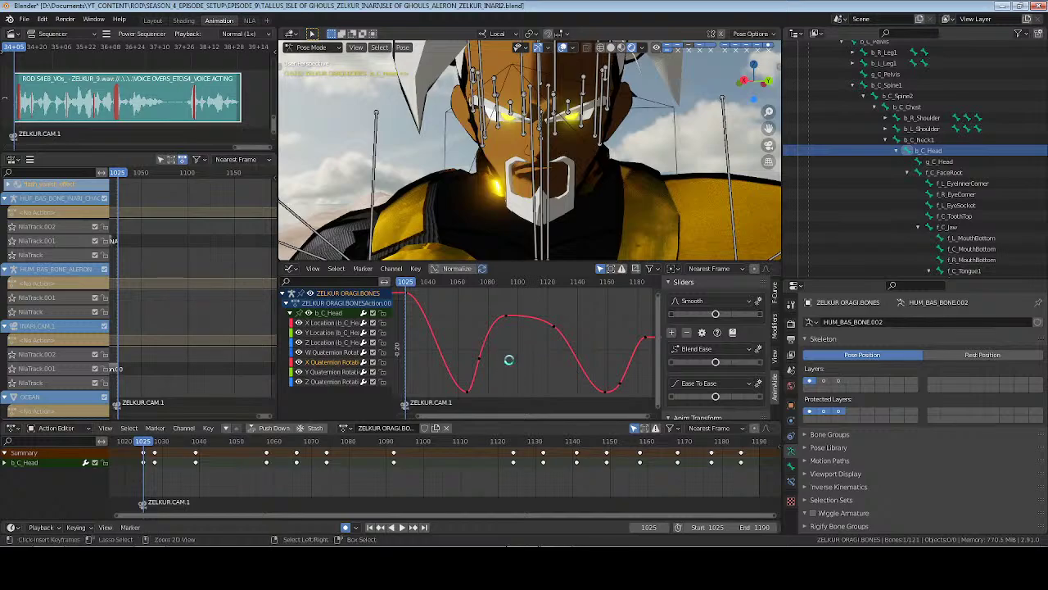
key(ctrl+s)
Rotate the handles of the two X Quaternion Rotation keyframes around the middle plateau, clear the selection, and save
click(555, 326)
key(r)
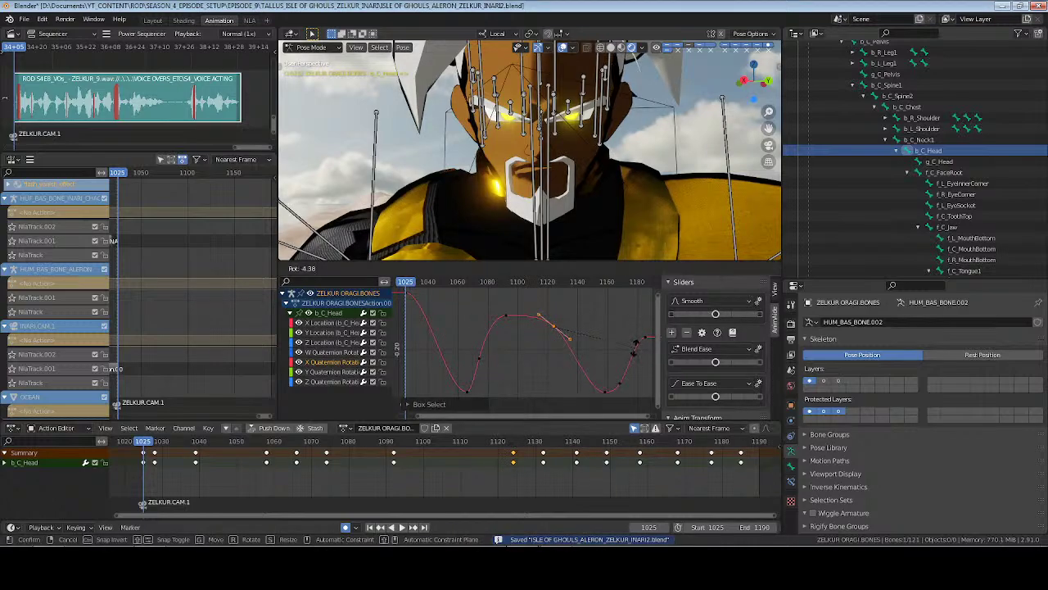
click(626, 352)
drag(526, 340, 439, 275)
key(r)
click(608, 348)
key(alt+a)
key(ctrl+s)
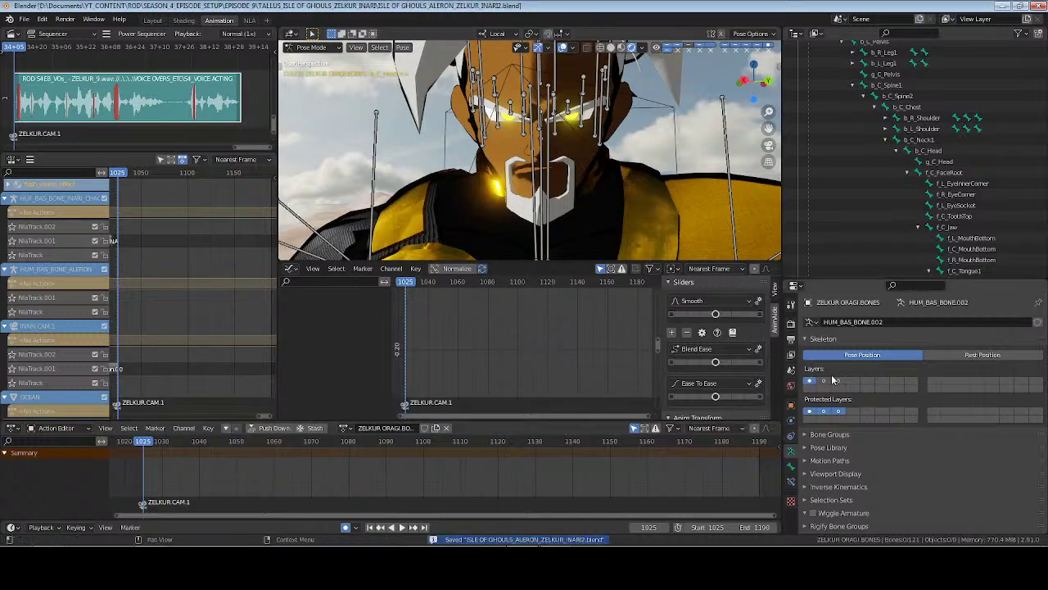
Switch to Zelkur's third bone layer, select all four eye bones, and insert a Rotation keyframe at frame 1025
click(838, 381)
key(a)
key(i)
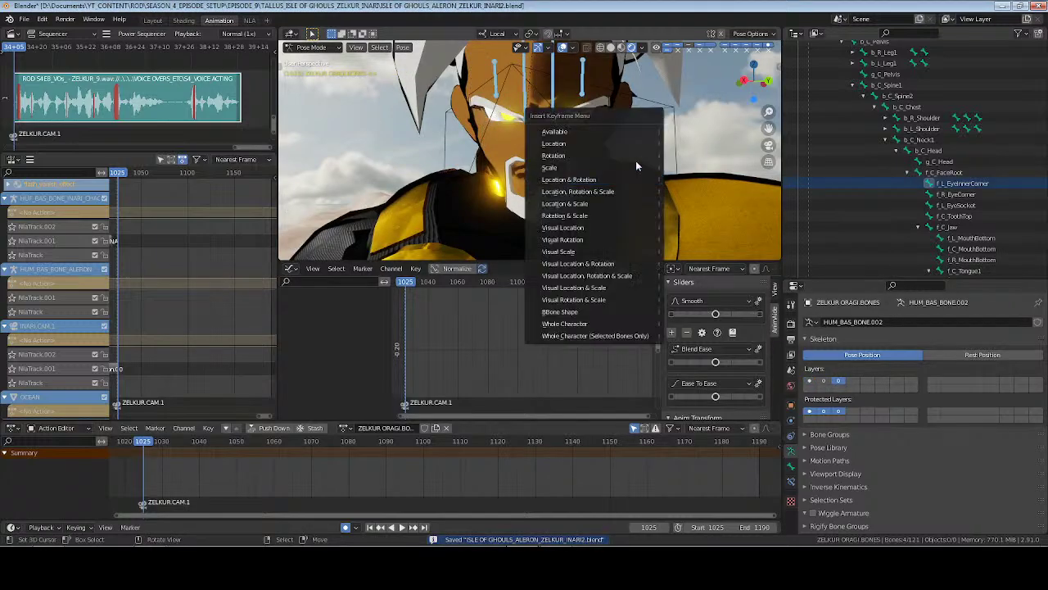
click(636, 153)
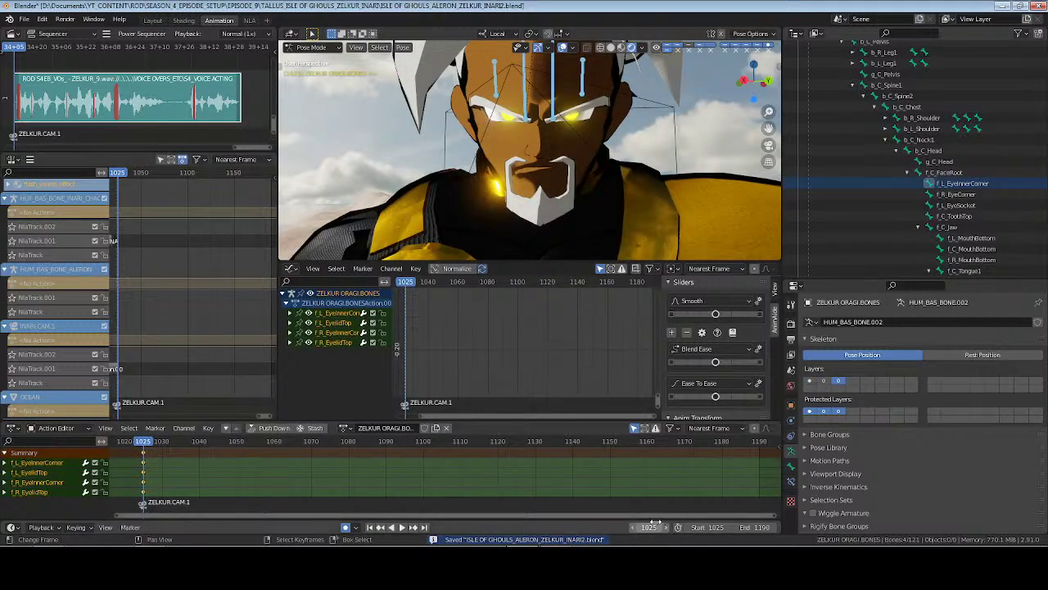
At frame 1031, move Zelkur's two top eyelid bones down along local Y to close the eyes
click(651, 526)
text(1031)
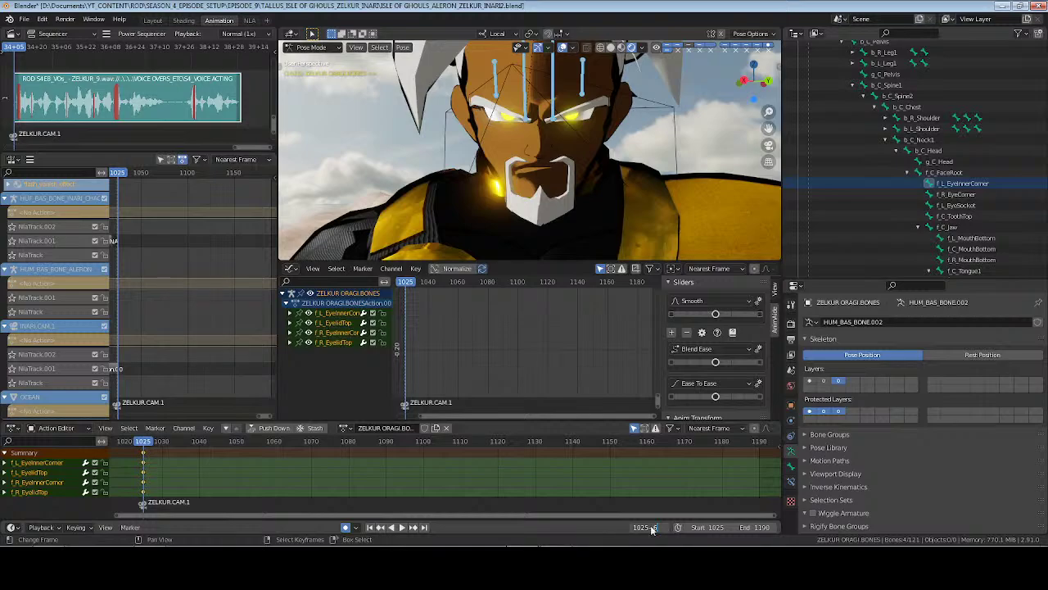
key(Return)
key(KP_Decimal)
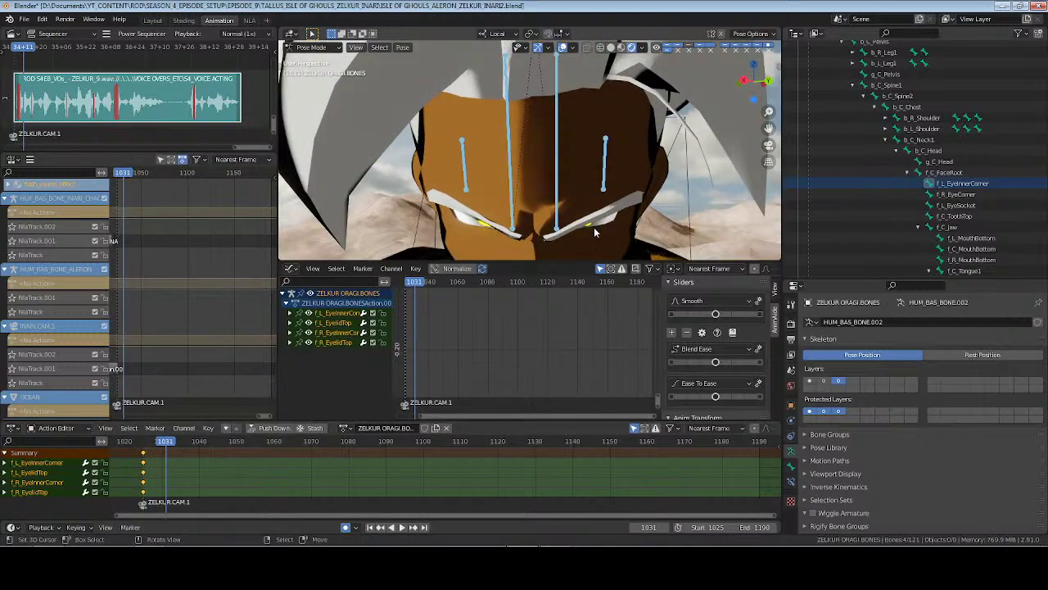
right_click(604, 182)
shift+right_click(466, 174)
scroll(607, 194, down, 2)
middle_drag(607, 194, 620, 185)
key(g)
key(y)
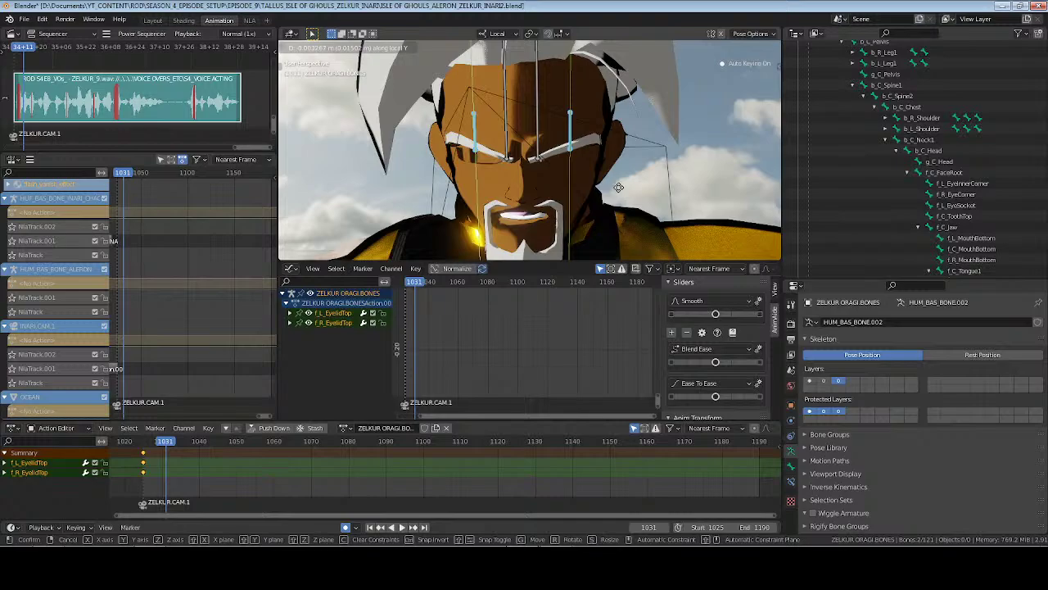
click(493, 82)
Shift Zelkur's two inner eye-corner bones along local Y at frame 1031 to finish the closed-eye pose, and save the file
right_click(507, 71)
shift+right_click(538, 70)
key(g)
key(y)
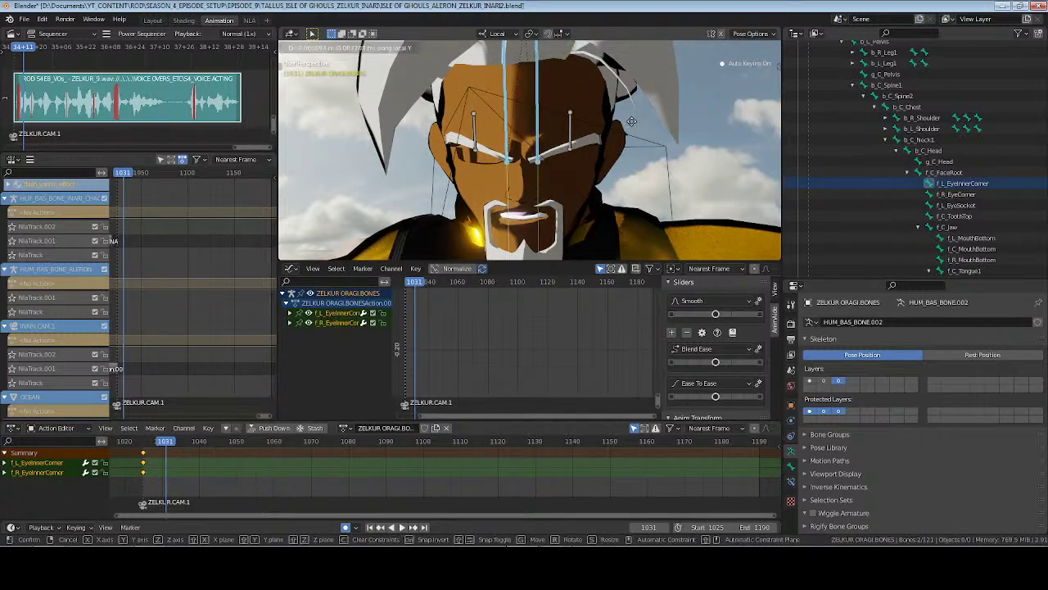
click(633, 123)
key(ctrl+s)
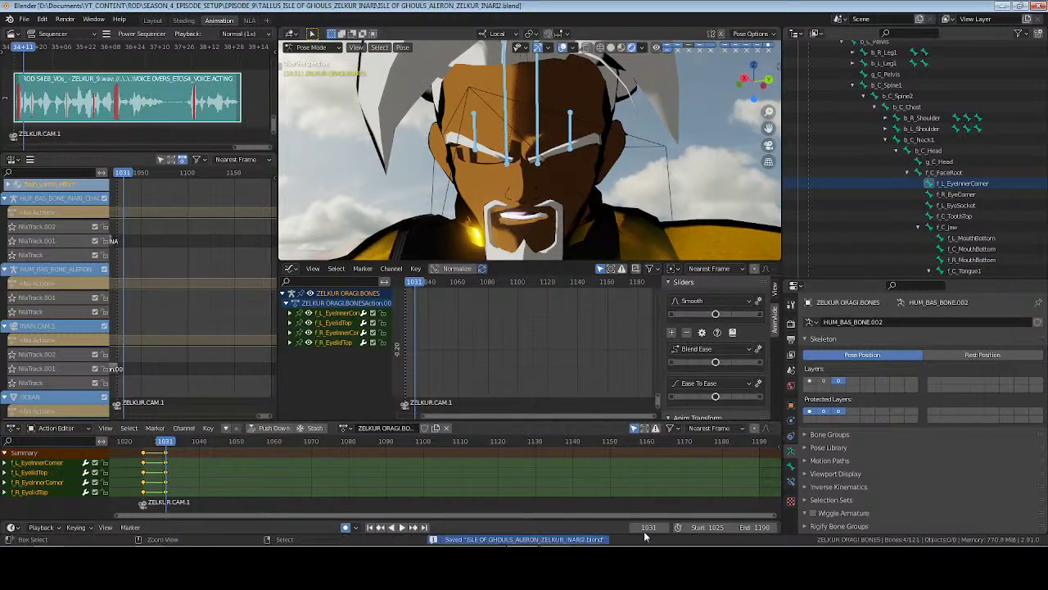
Advance ten frames to 1041 and clear the location of the four eye bones to reopen the eyes
text(0)
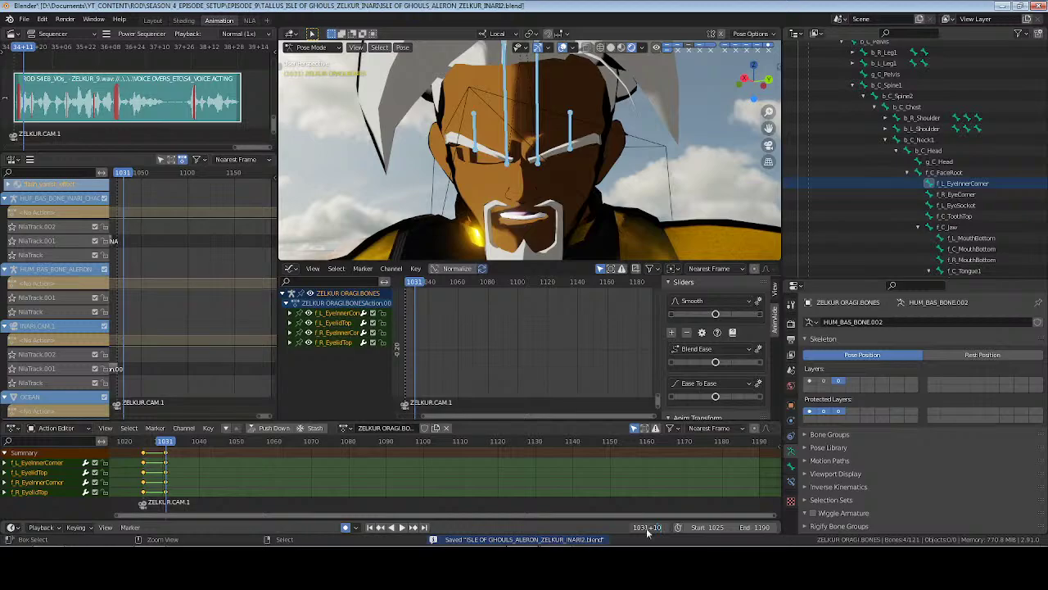
key(Return)
key(alt+g)
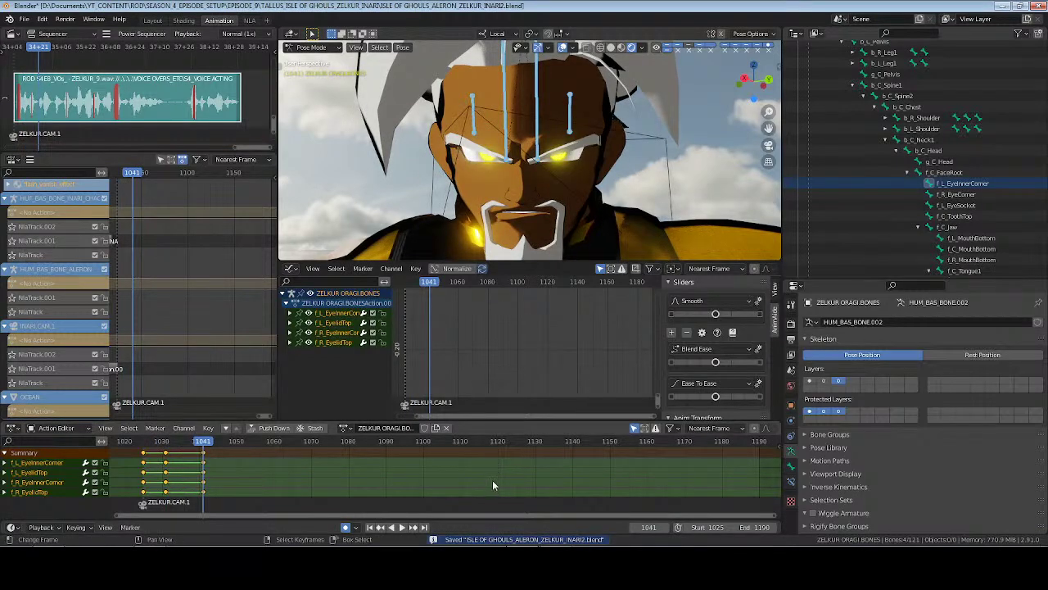
Paste copies of the blink keyframes at frames 1090 and 1155
click(388, 475)
key(ctrl+v)
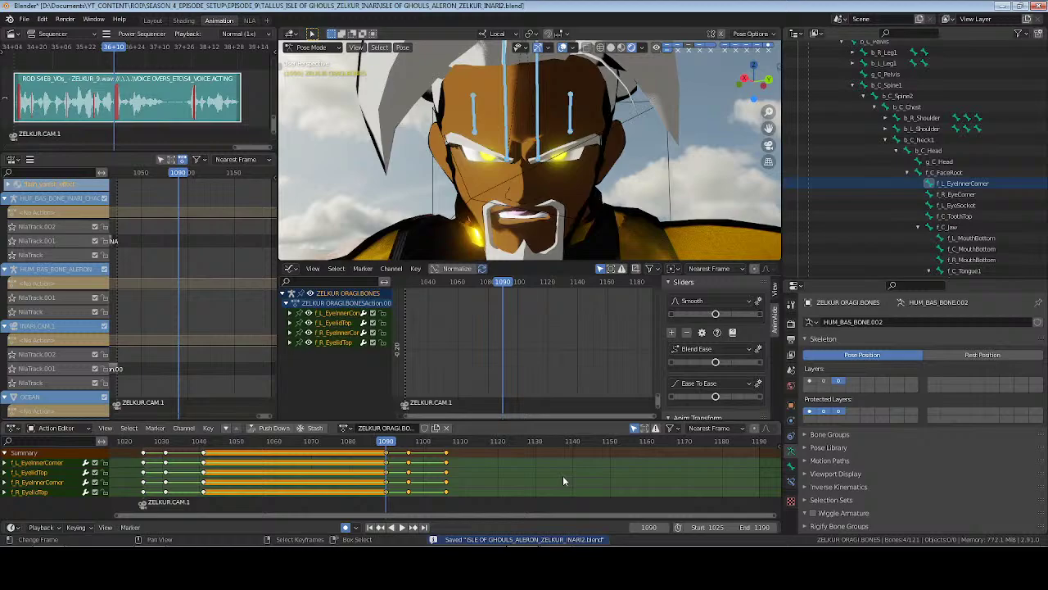
click(627, 473)
key(ctrl+v)
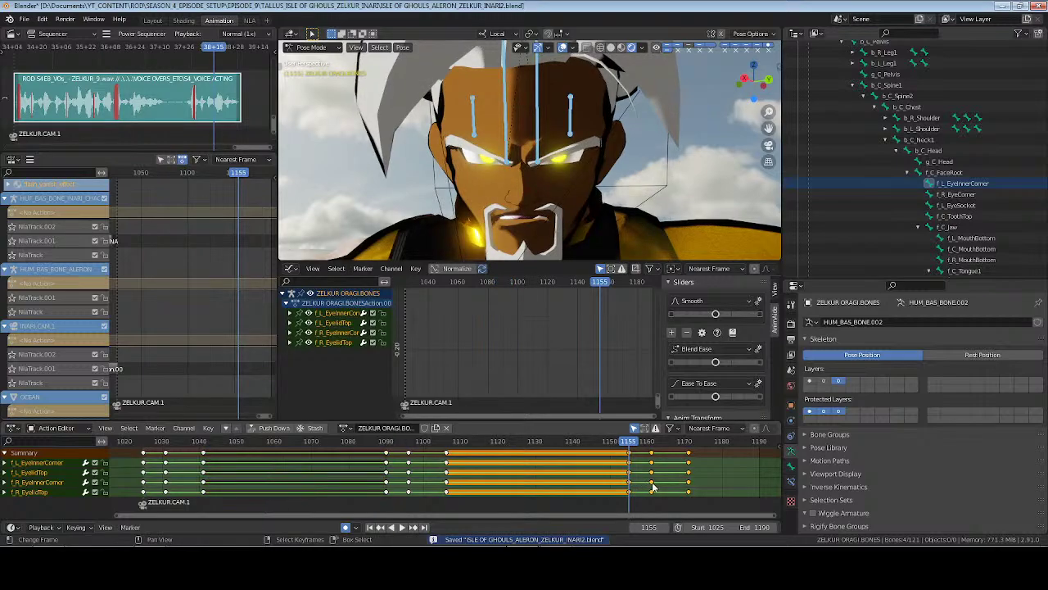
Move the last pasted blink about 4 frames later, clear the keyframe selection, and save the file
key(g)
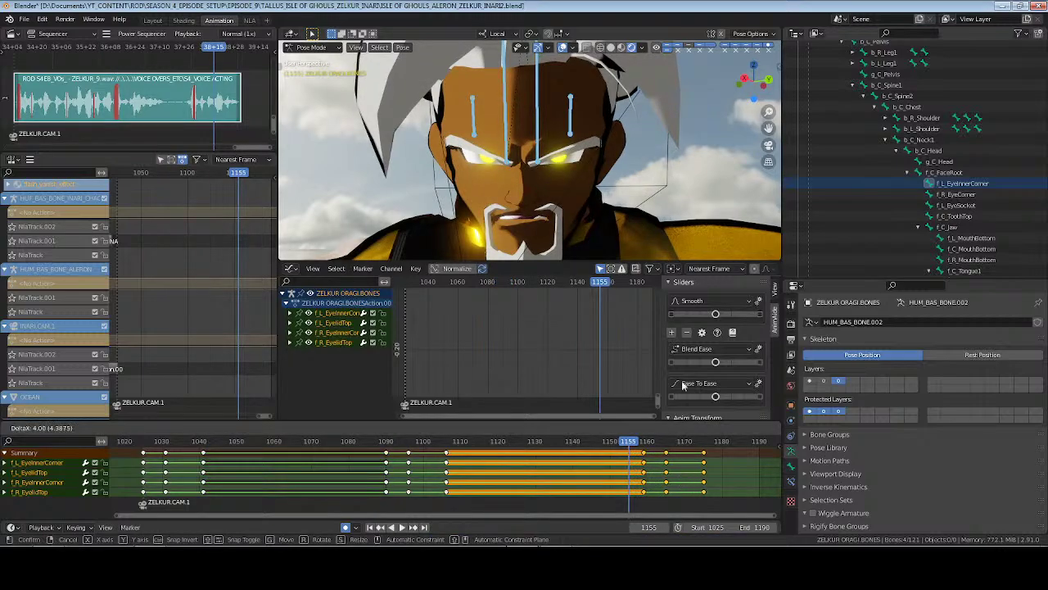
click(682, 385)
key(alt+a)
key(ctrl+s)
Return Zelkur's rig to Object Mode and switch its visible bones to the second layer
mouse_move(547, 179)
middle_down()
mouse_move(574, 200)
mouse_move(562, 176)
middle_up()
key(ctrl+Tab)
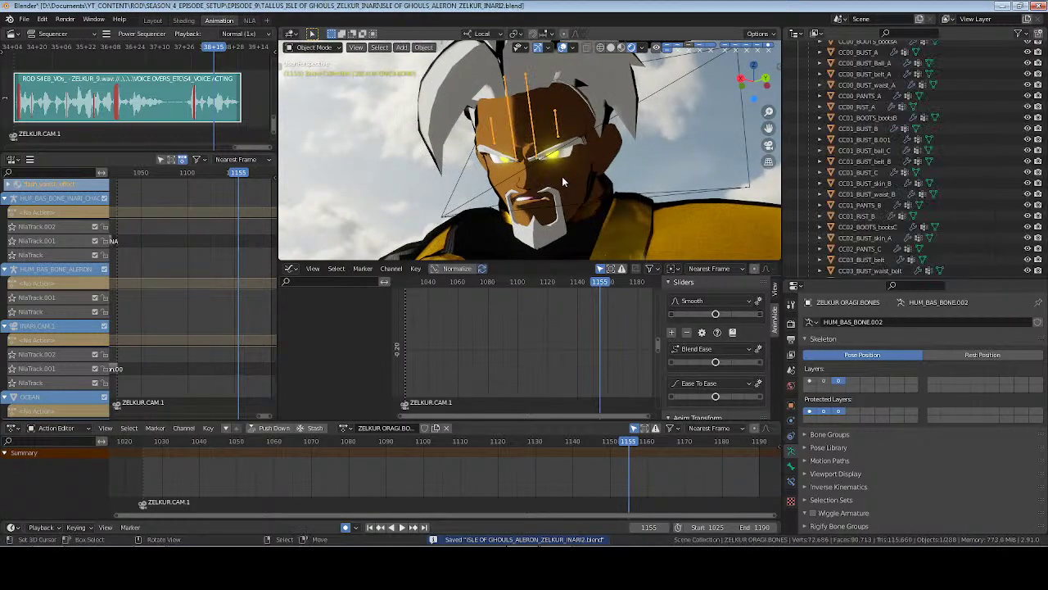
click(825, 380)
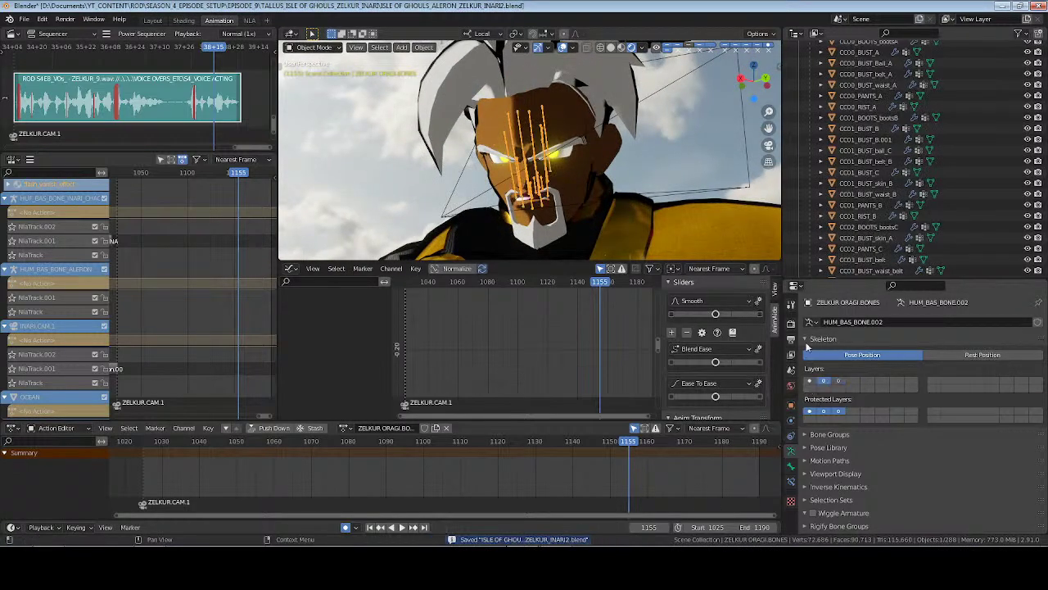
Play Zelkur's shot from frame 1025 through the camera with the viewport overlays hidden and the ZELKUR_ORAGI collection collapsed
key(KP_0)
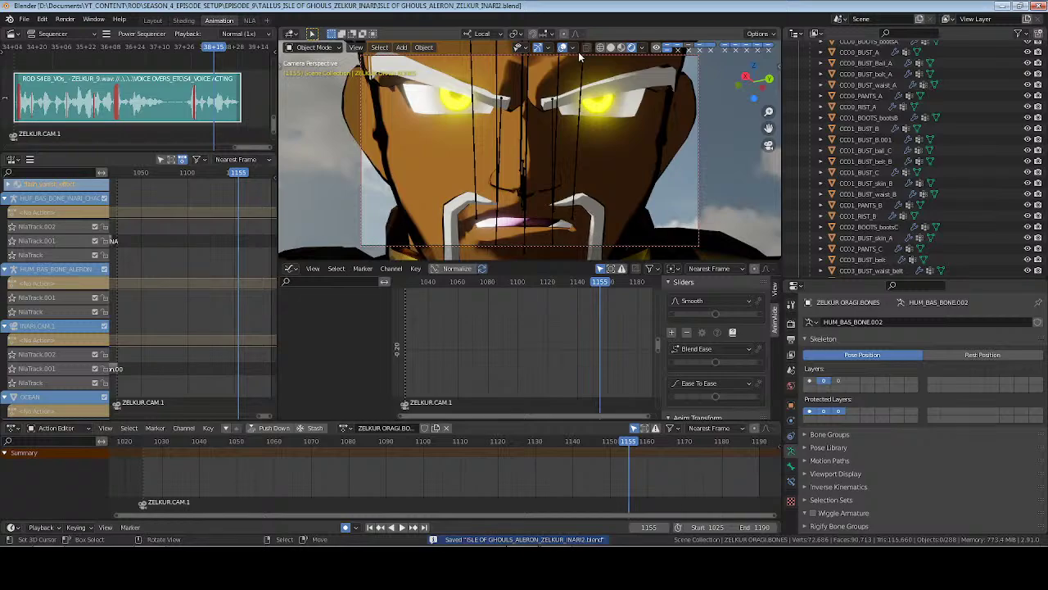
key(shift+Left)
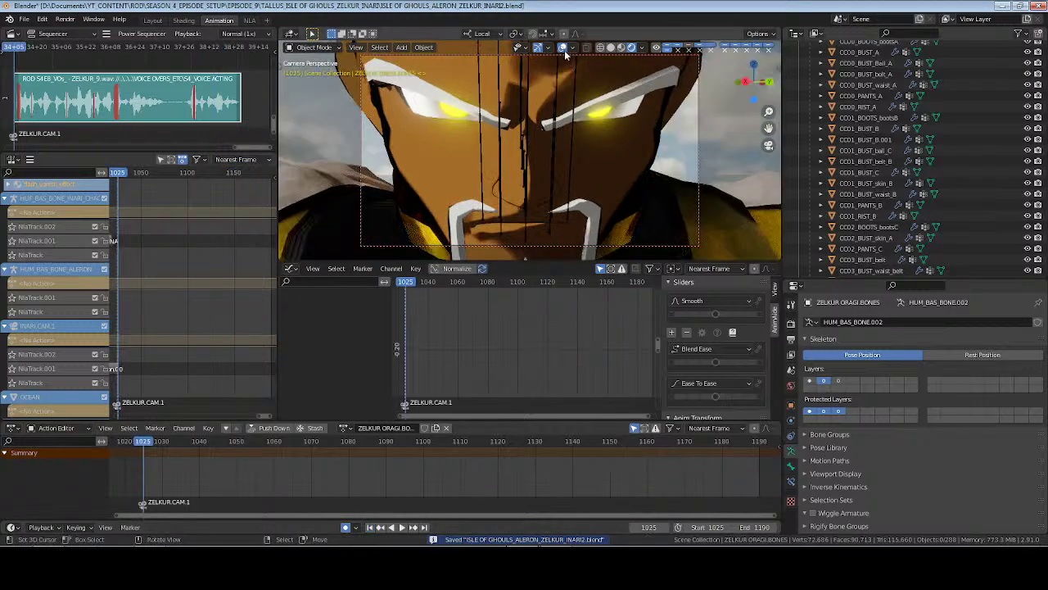
click(564, 50)
scroll(809, 140, up, 6)
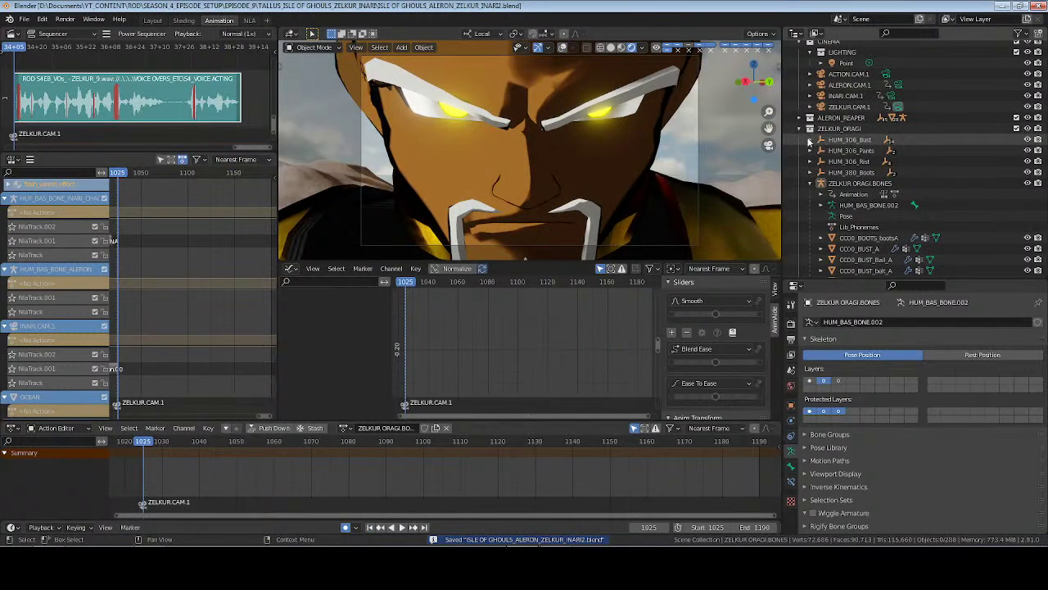
click(810, 129)
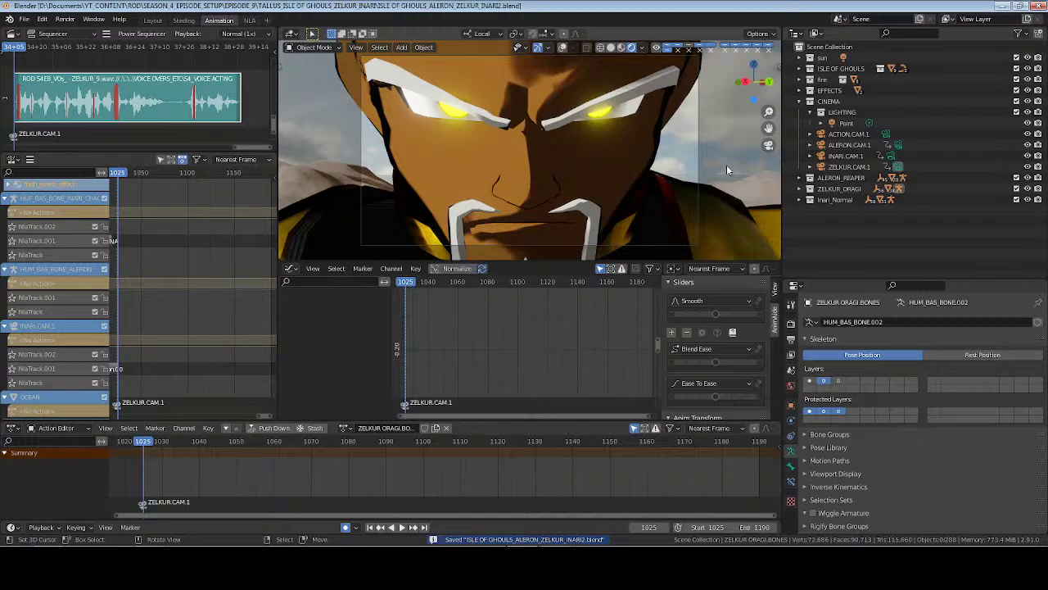
key(space)
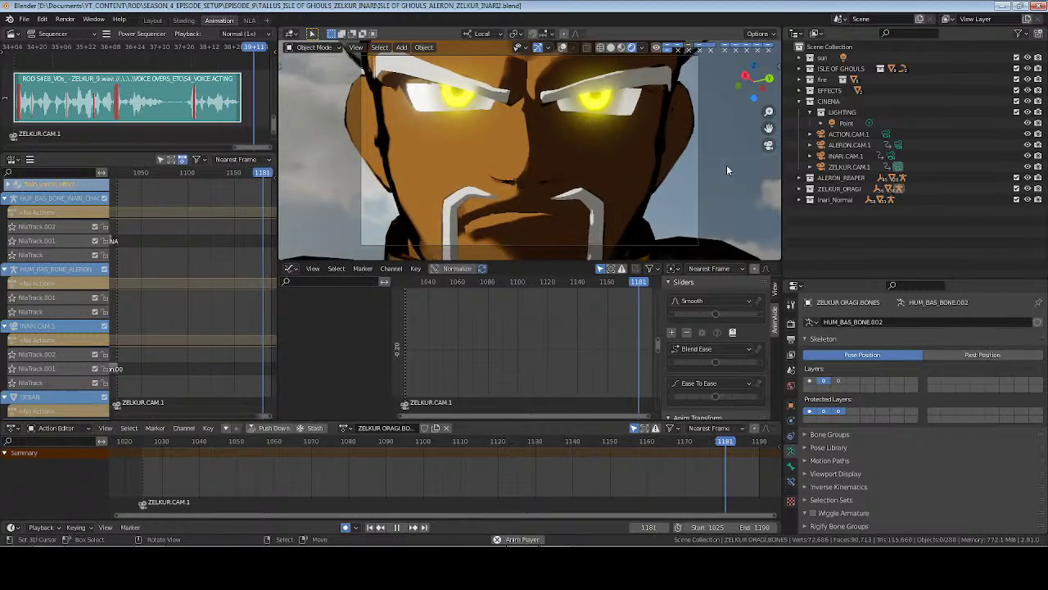
key(space)
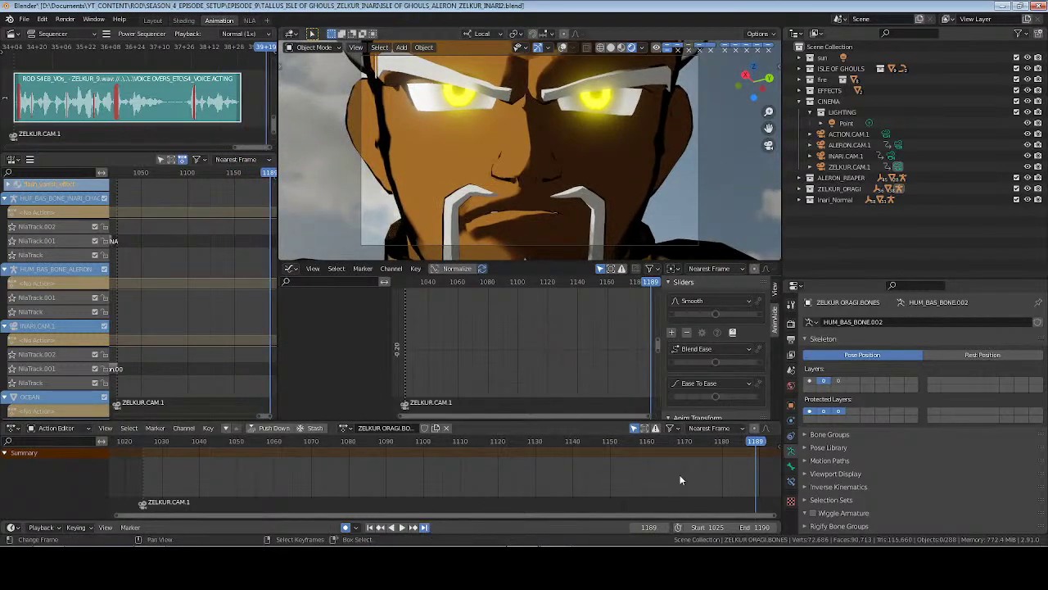
Set the playback range to start at frame 1190 and end at frame 2500, and save the file
key(Right)
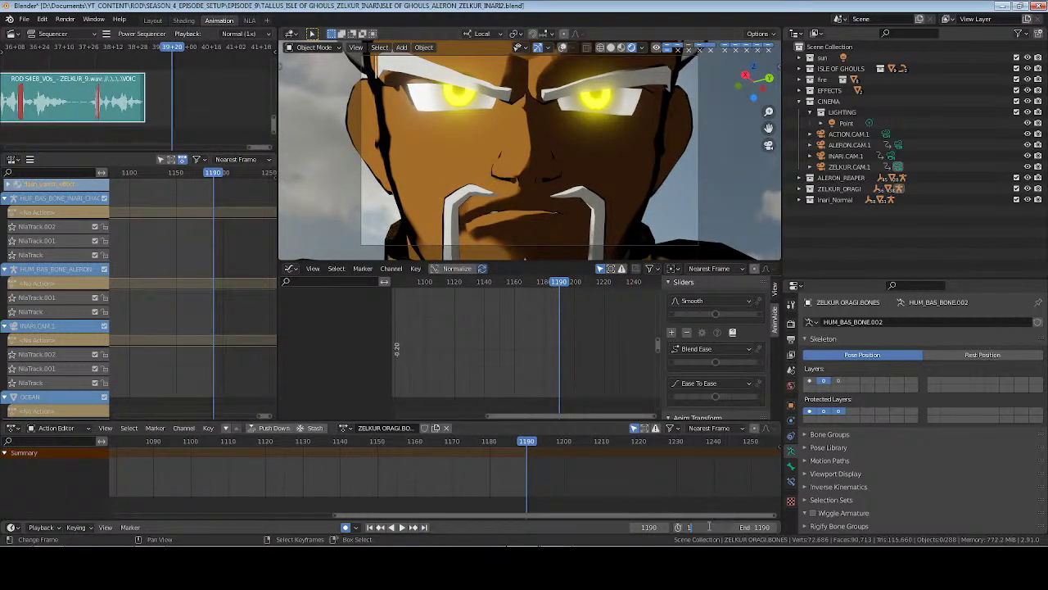
click(752, 526)
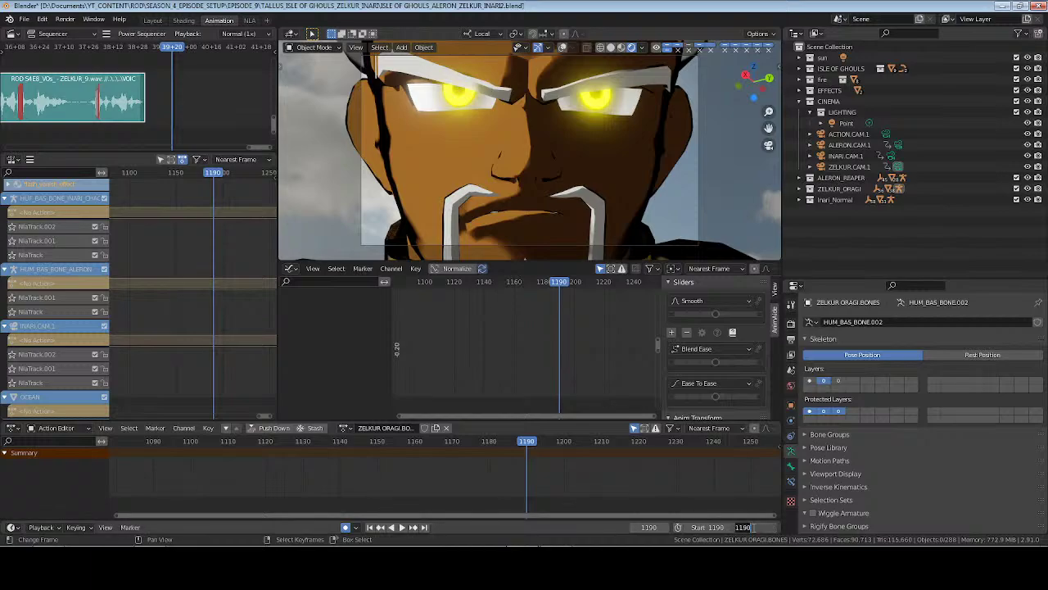
text(2500)
key(Return)
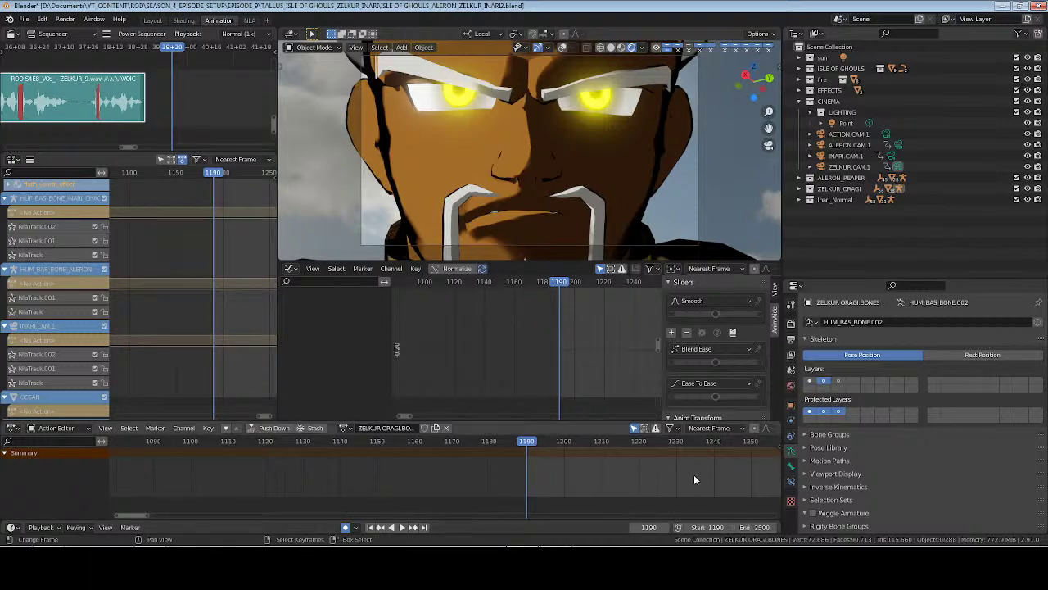
key(ctrl+s)
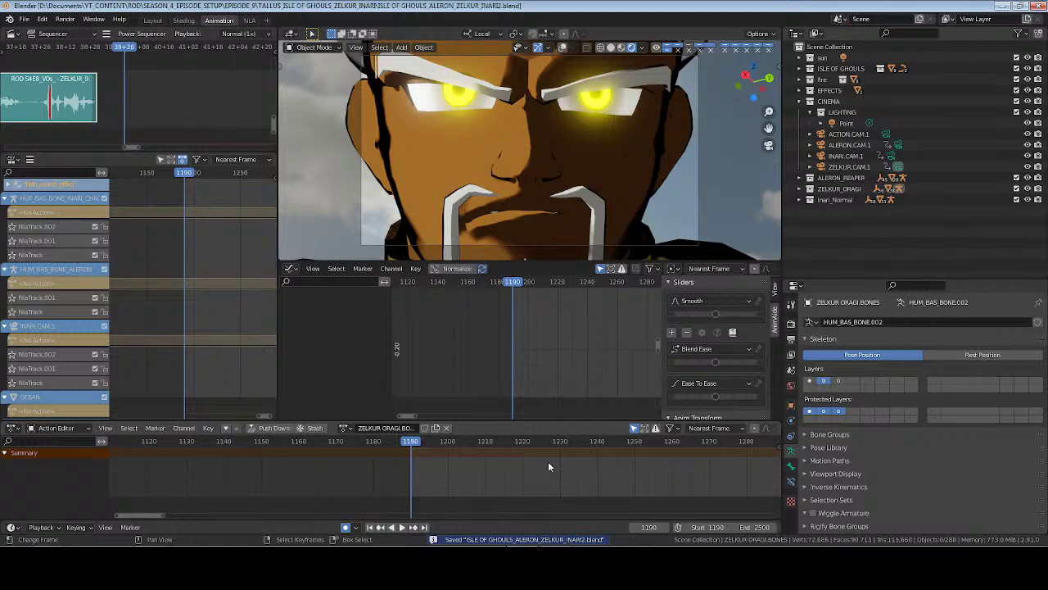
Add the ALERON_7.wav voice line from the parent directory's episode 9 voice folder as a sound strip at frame 1190
key(shift+a)
click(207, 120)
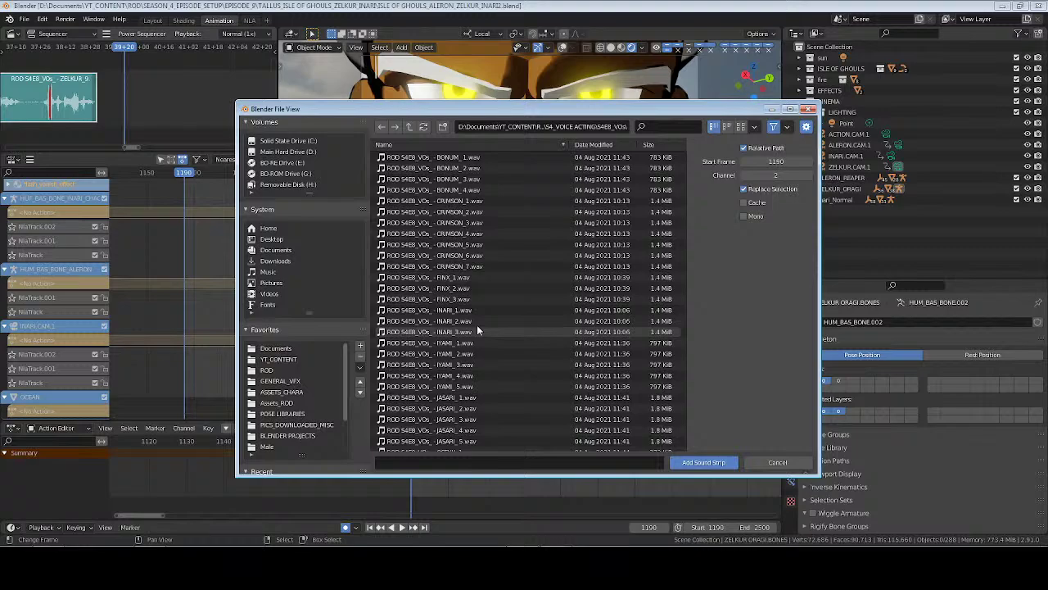
scroll(478, 328, down, 2)
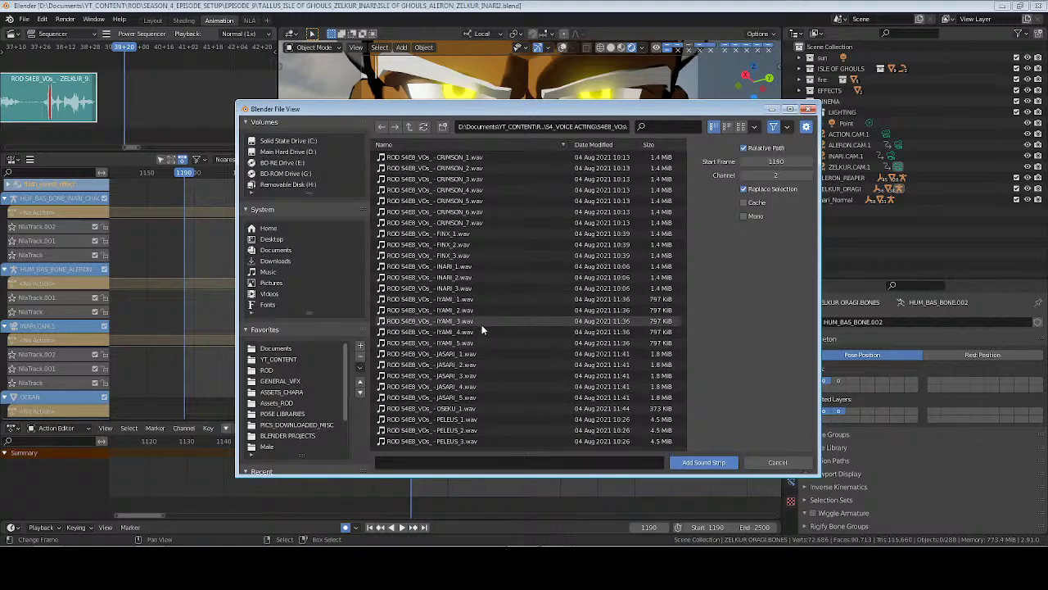
click(408, 127)
click(412, 233)
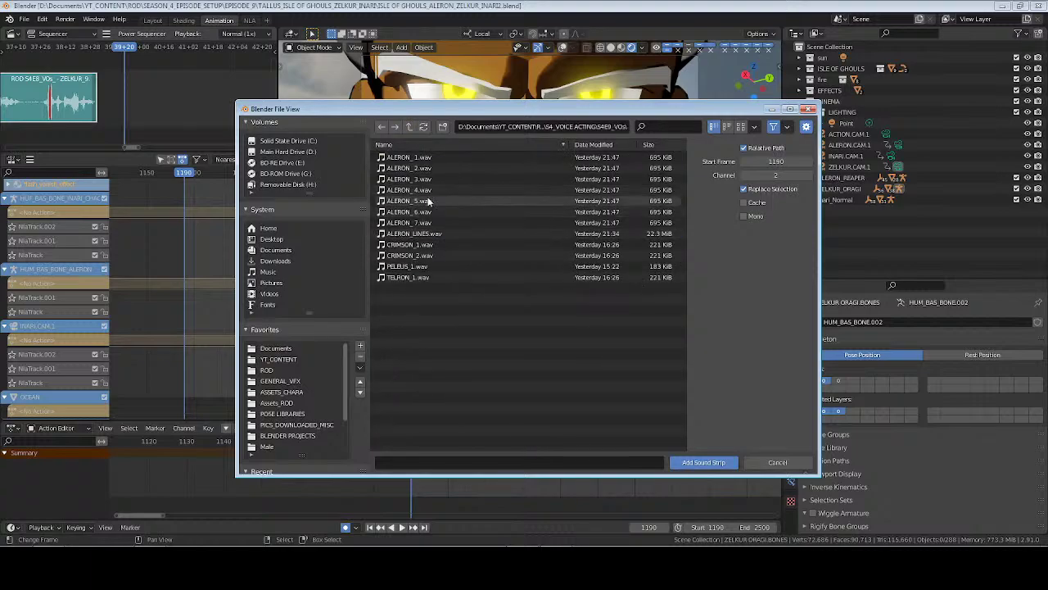
click(427, 222)
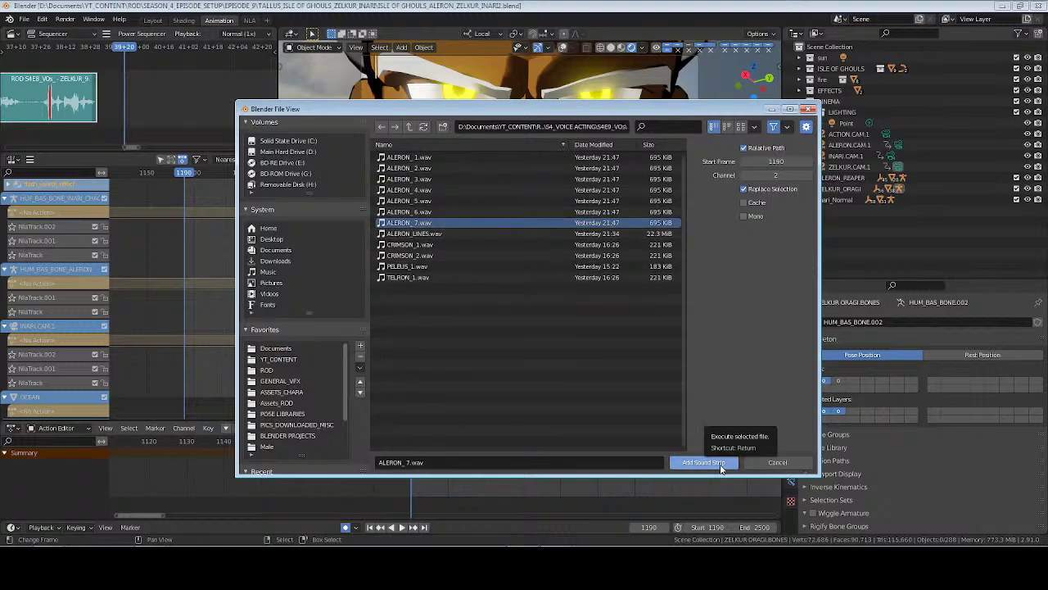
click(704, 462)
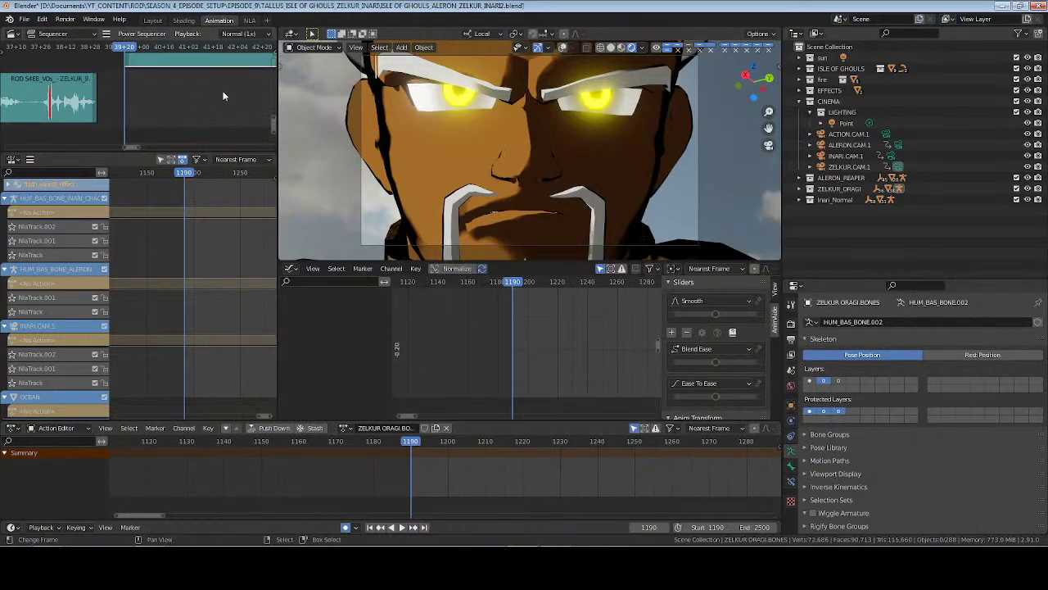
Place the ALERON_7 strip in the first channel with its waveform displayed, and trim the silence off its end
click(221, 115)
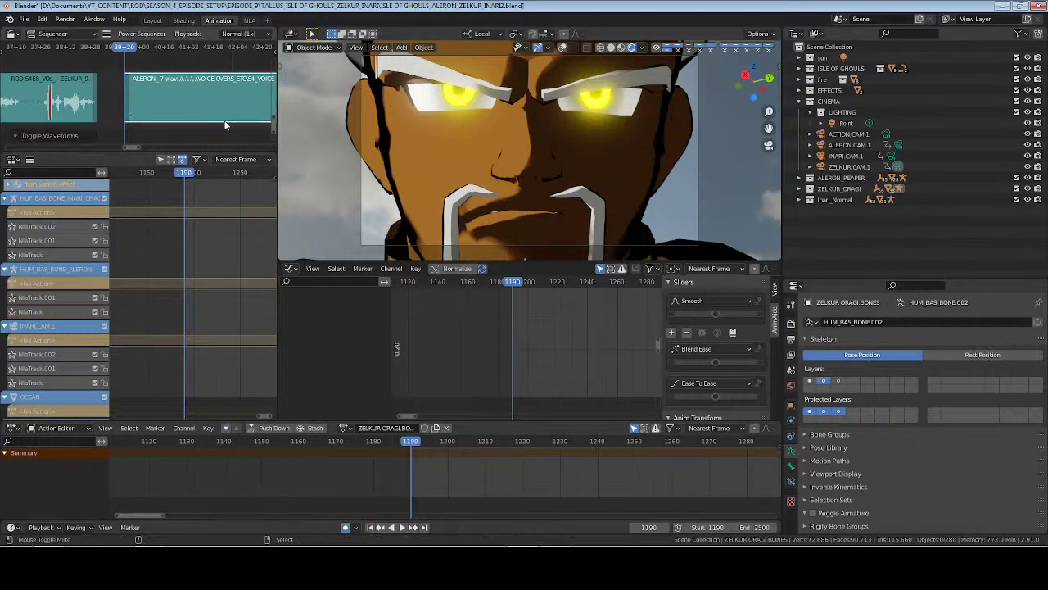
ctrl+scroll(201, 121, down, 3)
ctrl+scroll(201, 121, down, 5)
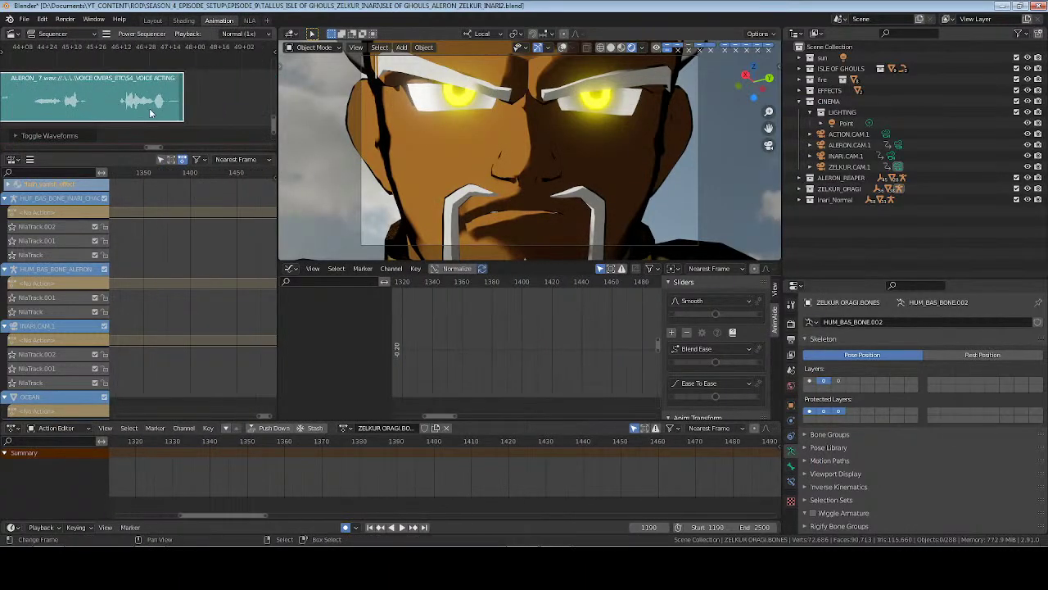
drag(181, 105, 172, 93)
Check the end of the ALERON_7 line, set the playback end frame to 1440, return to frame 1190, and save
click(169, 72)
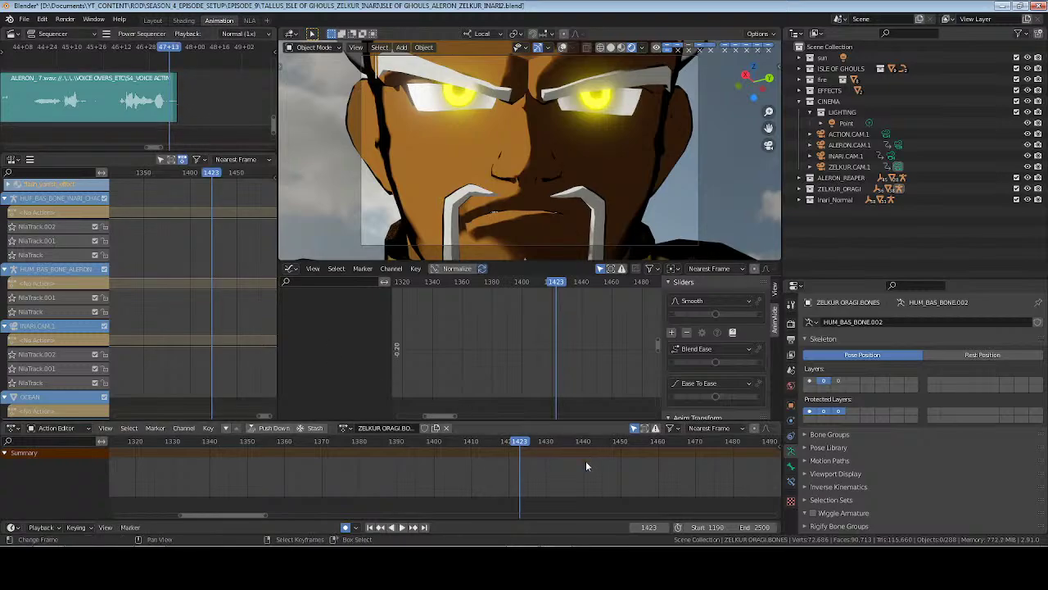
key(space)
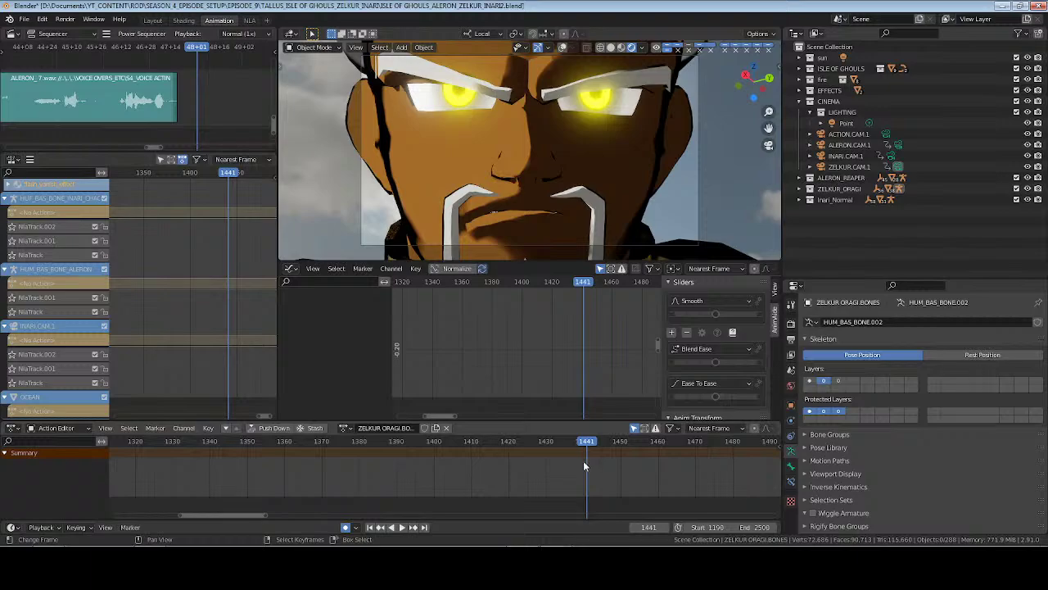
click(583, 460)
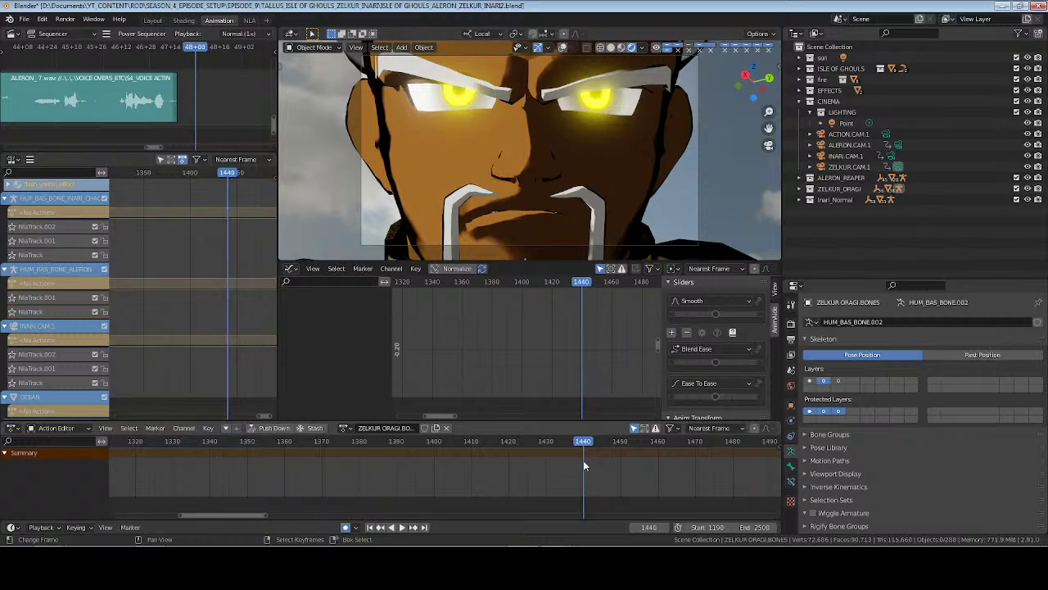
click(748, 524)
text(1440)
key(Return)
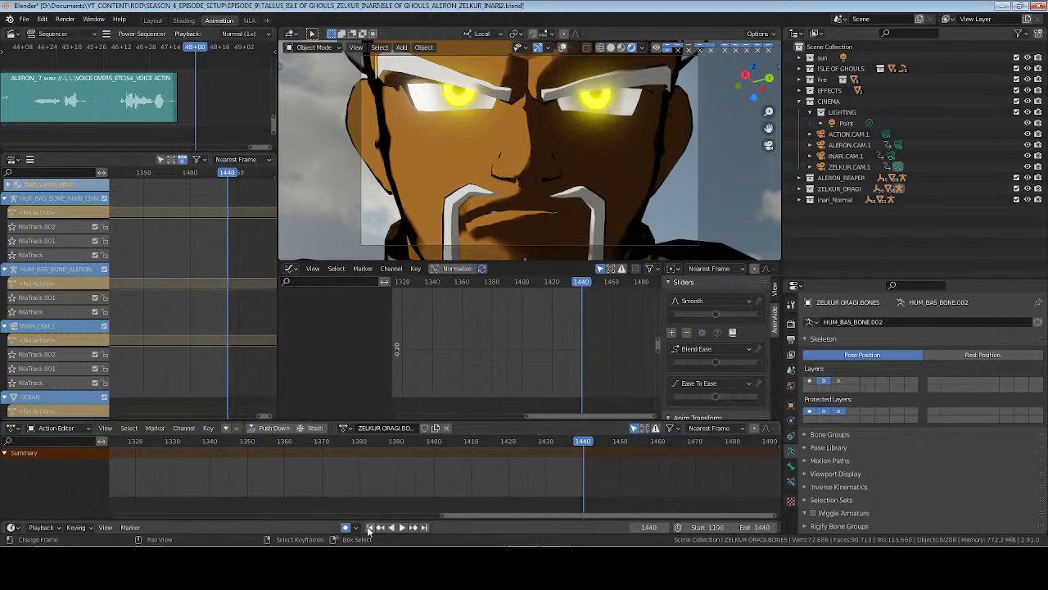
key(shift+Left)
key(ctrl+s)
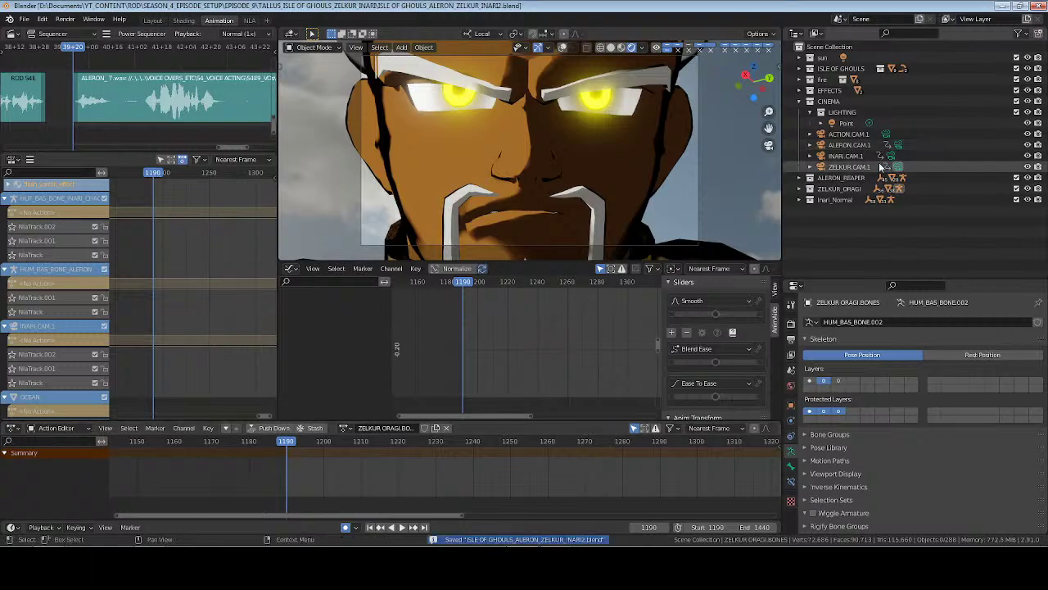
Show the overlays again, make ALERON.CAM.1 the active camera, and bind it to a marker at frame 1190
click(565, 48)
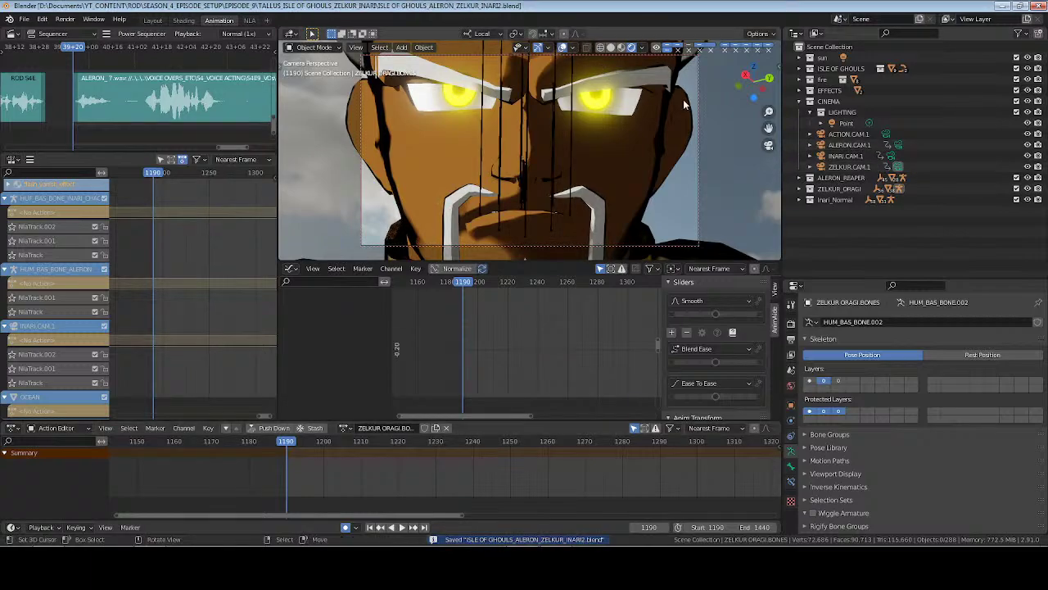
click(898, 145)
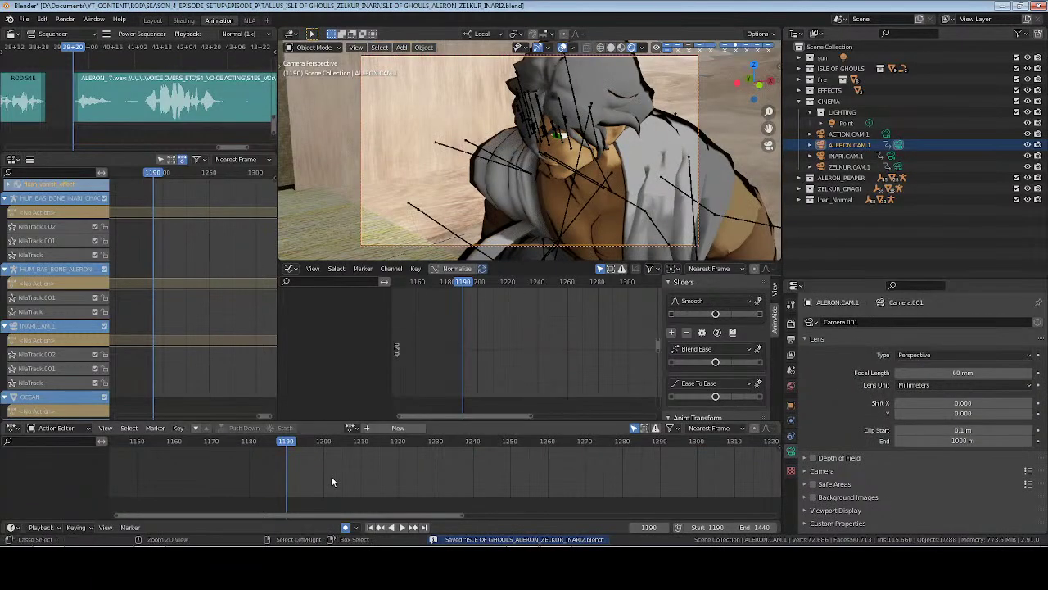
key(ctrl+b)
Show Aleron's second bone layer and reposition ALERON.CAM.1 for a front close-up of his face
click(531, 127)
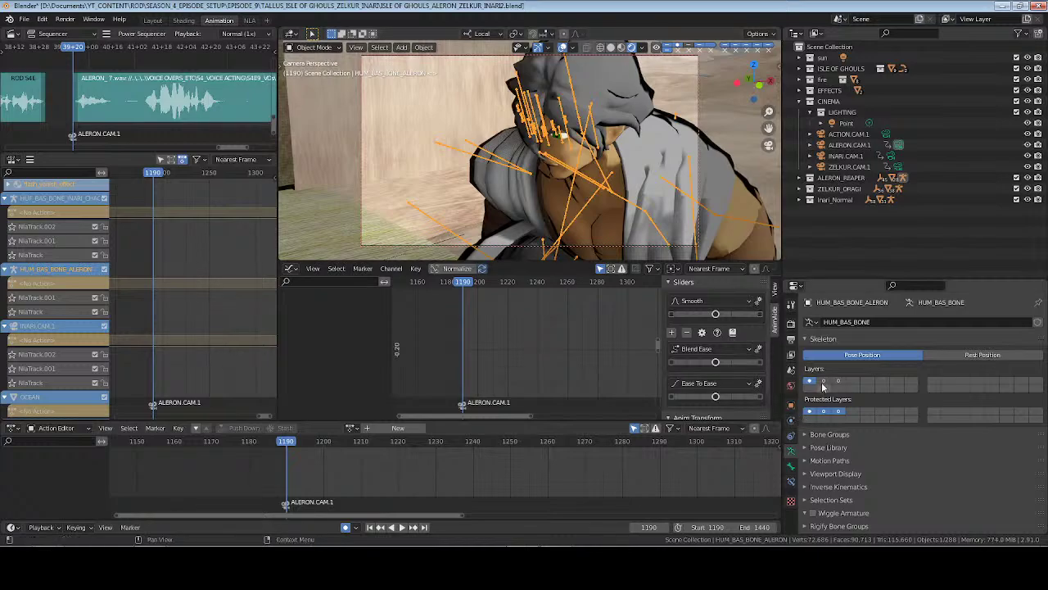
key(KP_Decimal)
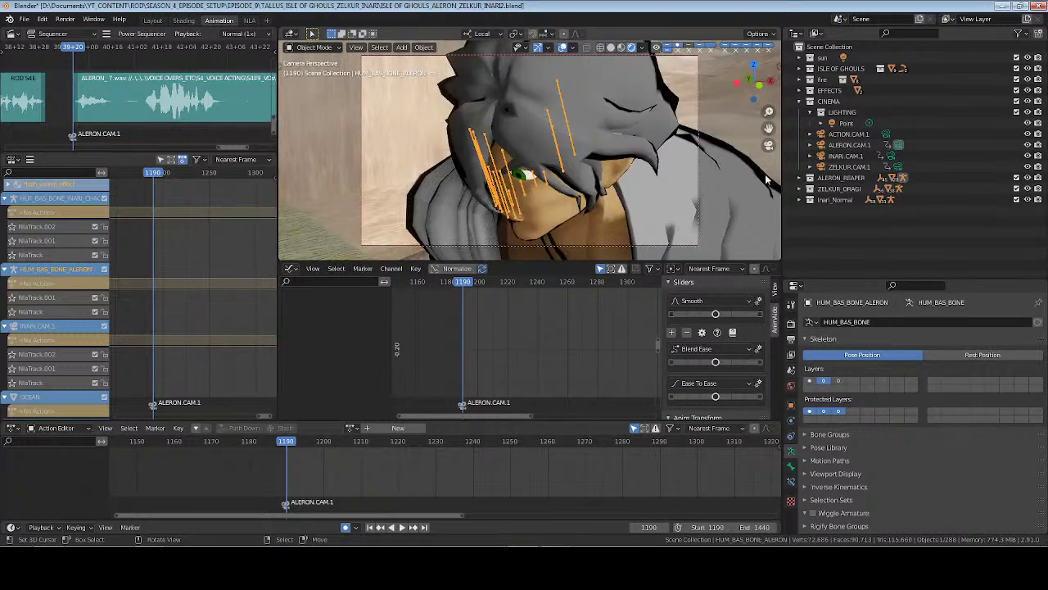
click(849, 145)
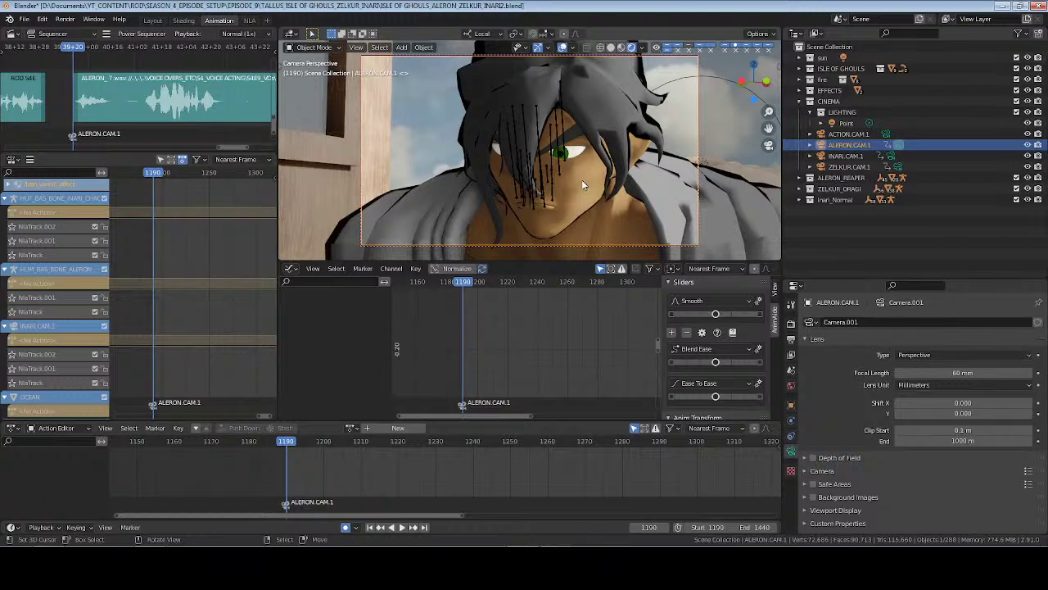
Reframe ALERON.CAM.1 closer on Aleron's face at an angle, keyframe its location and rotation at frame 1190, and save the file
middle_drag(582, 180, 755, 428)
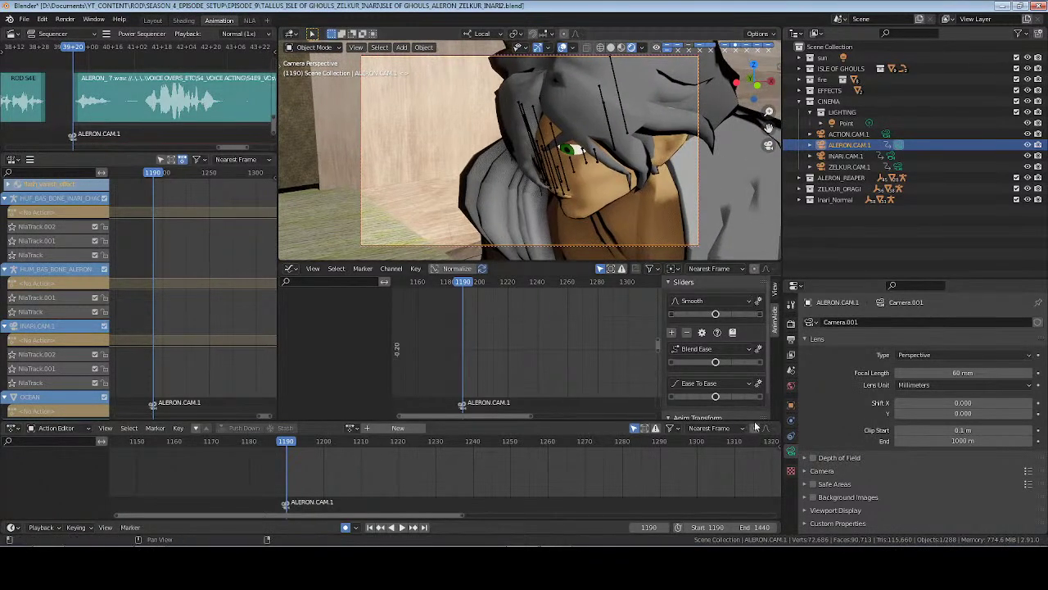
click(791, 405)
key(i)
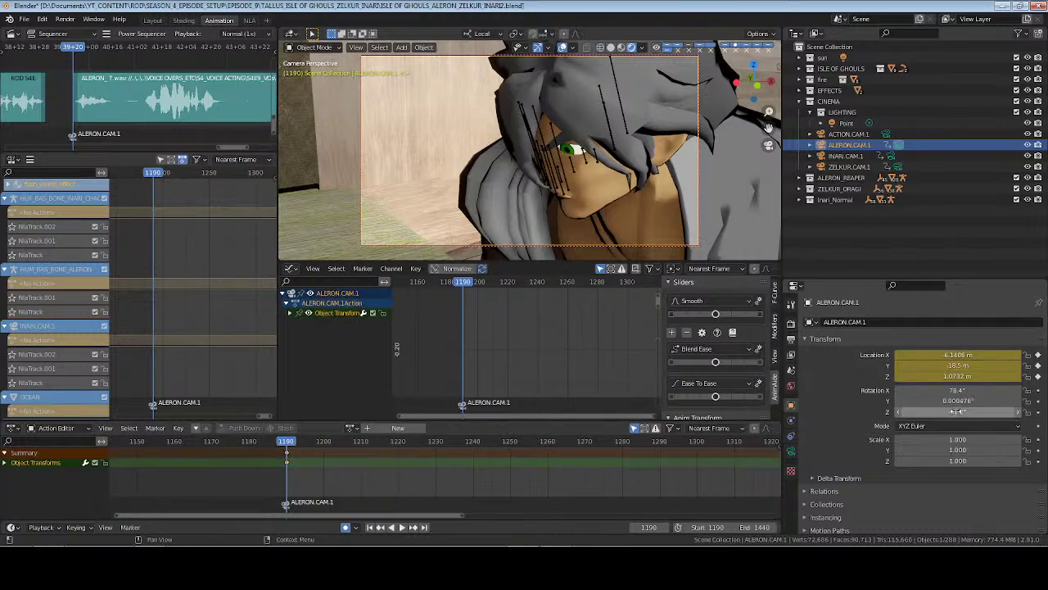
key(ctrl+s)
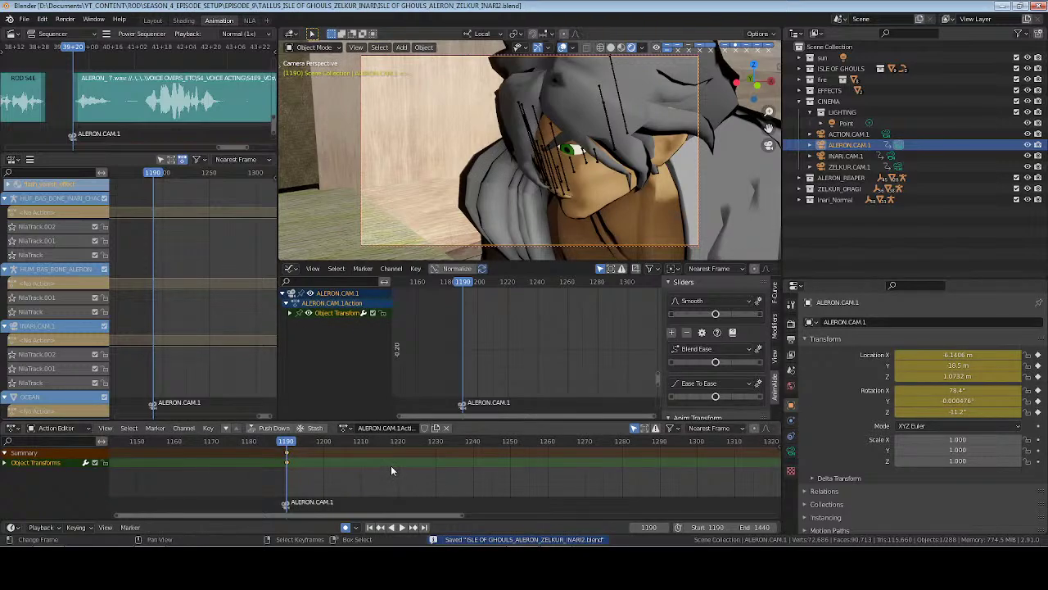
Reframe ALERON.CAM.1 at frame 1440 to a lower, more frontal angle on Aleron's face and keyframe its location and rotation
key(shift+Right)
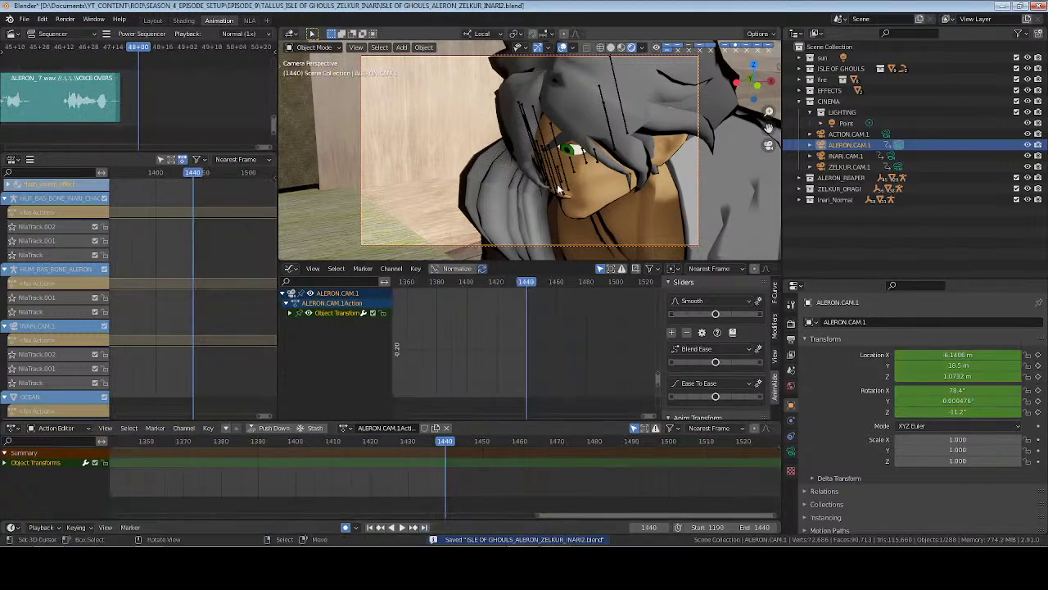
middle_drag(560, 190, 574, 168)
key(i)
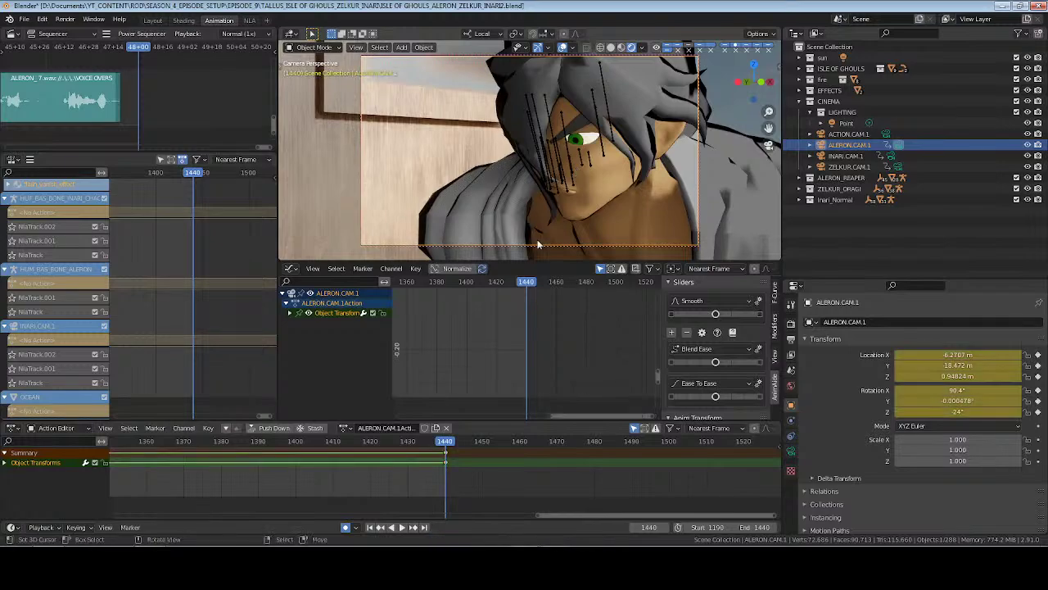
Keyframe Location & Rotation for all first-layer bones of the HUM_BAS_BONE_ALERON armature in Pose Mode at frame 1190
key(shift+Left)
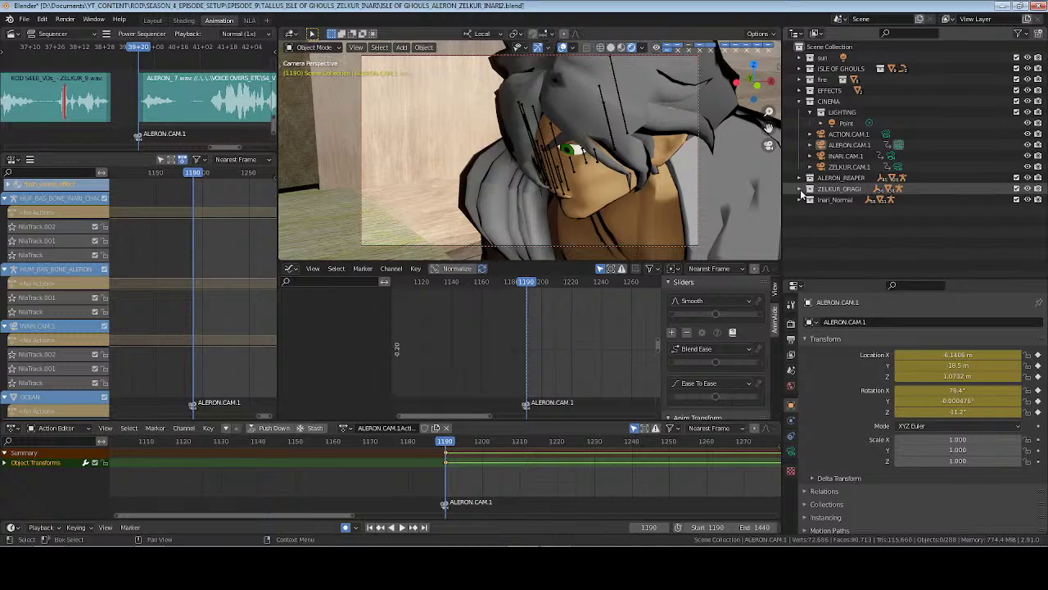
click(800, 189)
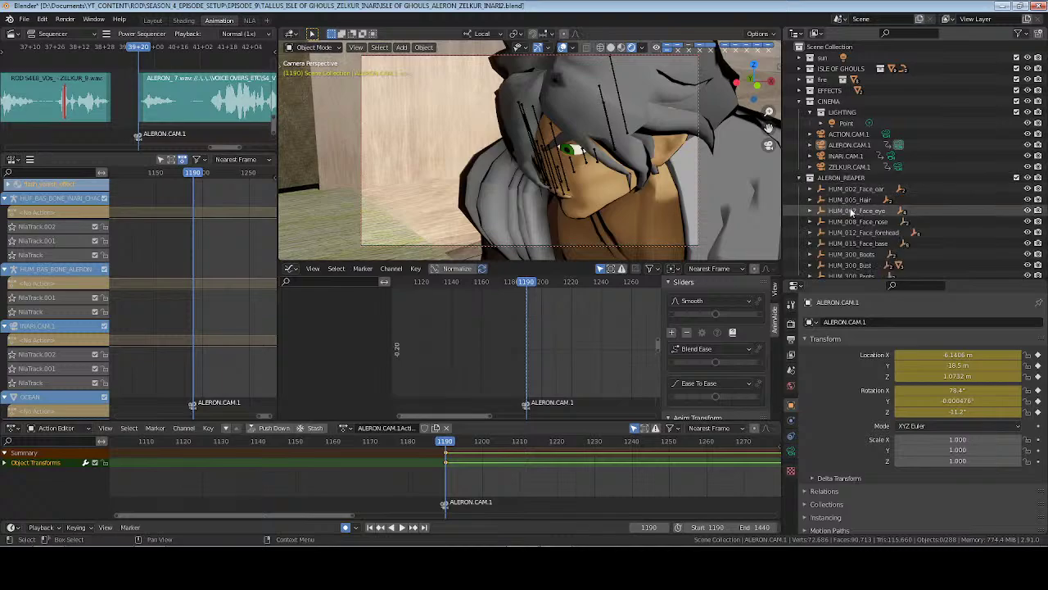
scroll(851, 212, down, 5)
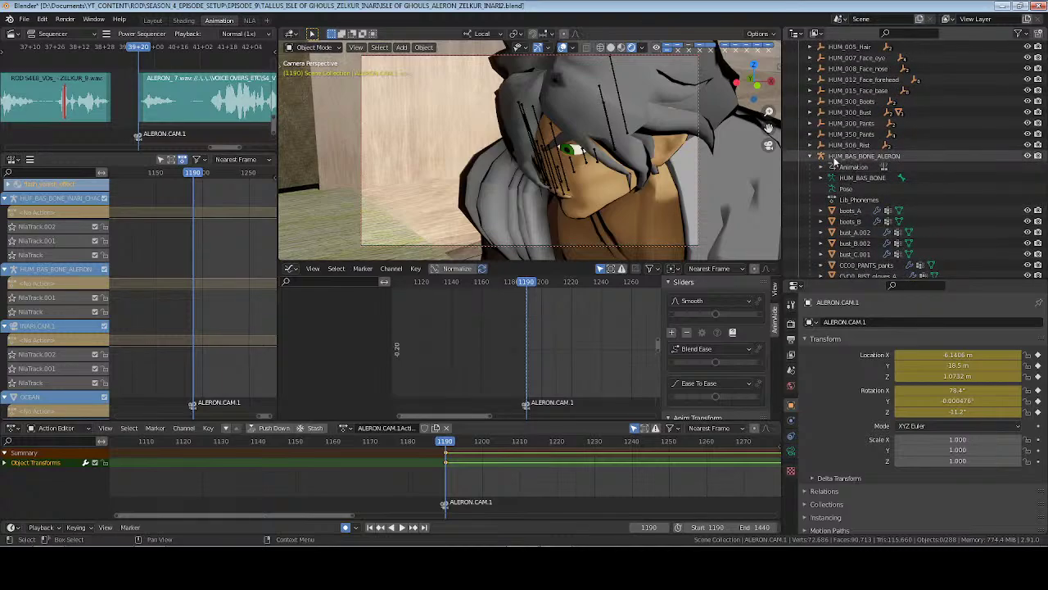
click(856, 155)
key(ctrl+Tab)
click(791, 449)
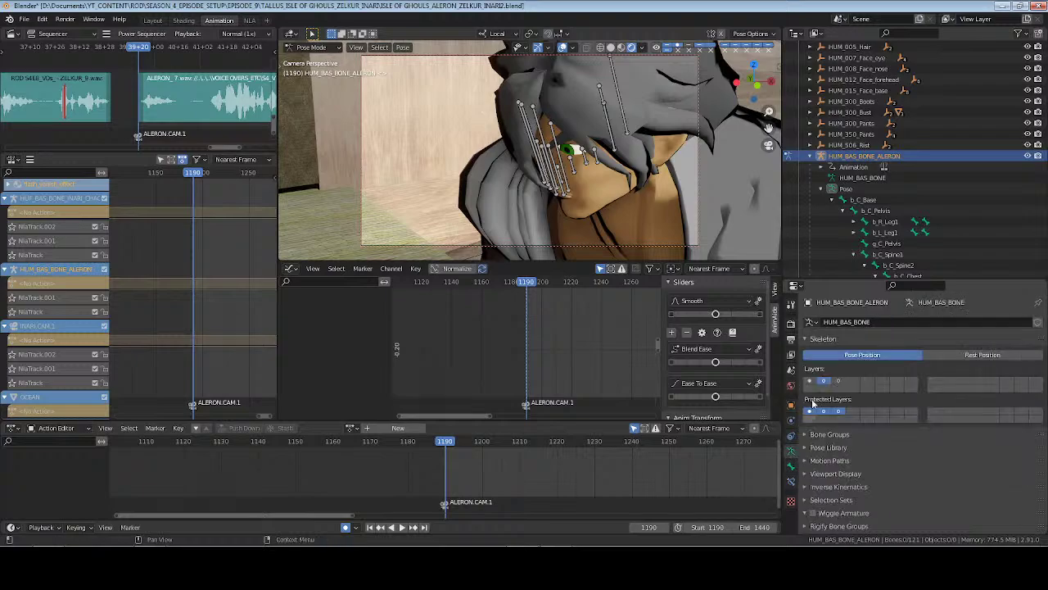
key(a)
key(i)
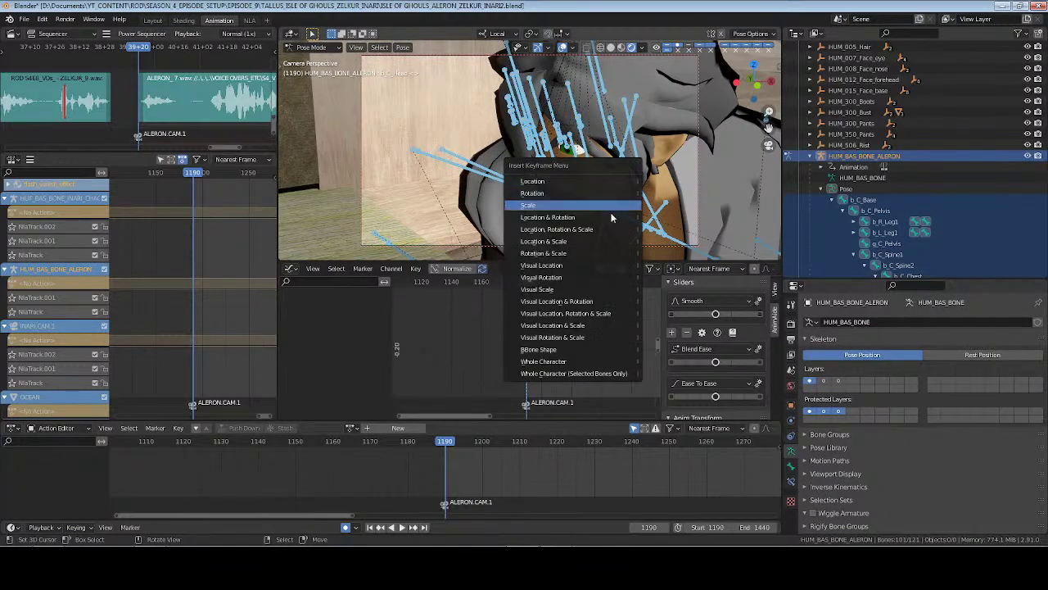
click(606, 218)
key(alt+a)
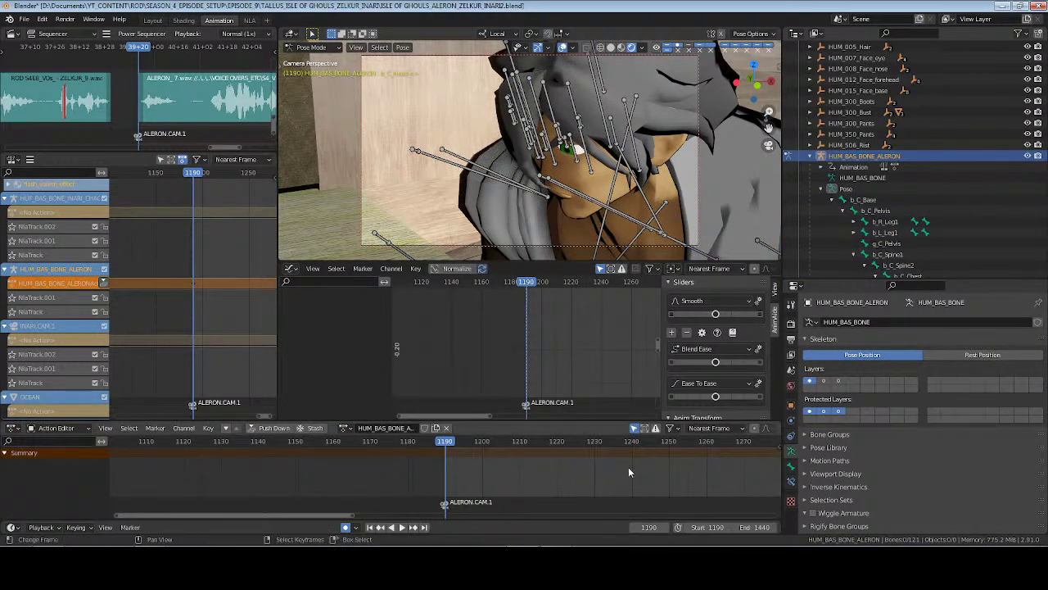
Select all facial bones on the second armature layer, set the Rhubarb Lipsync start frame to 1190, and save the file
click(824, 381)
key(a)
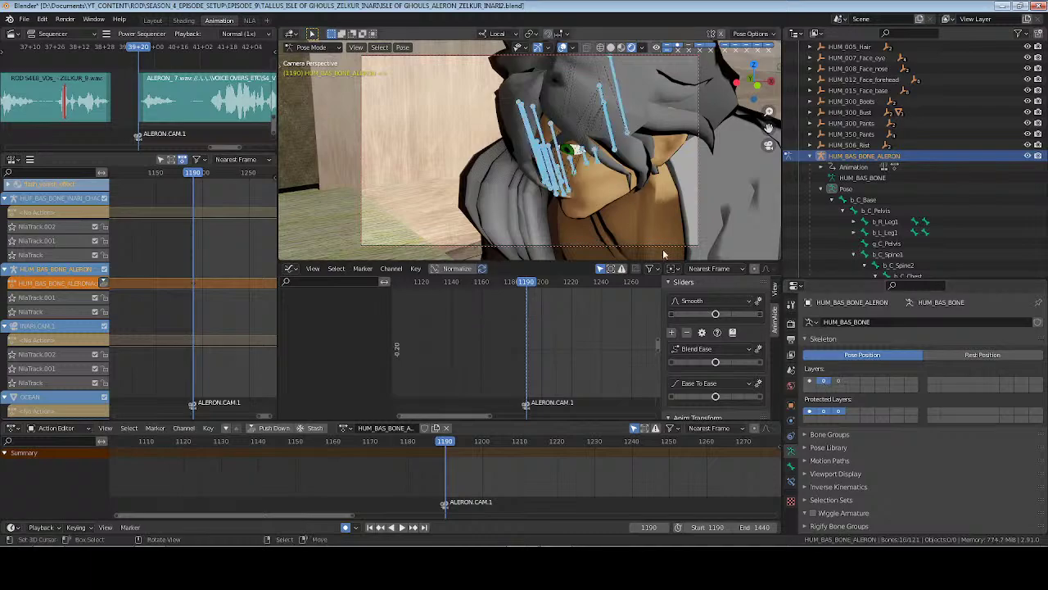
scroll(942, 426, down, 8)
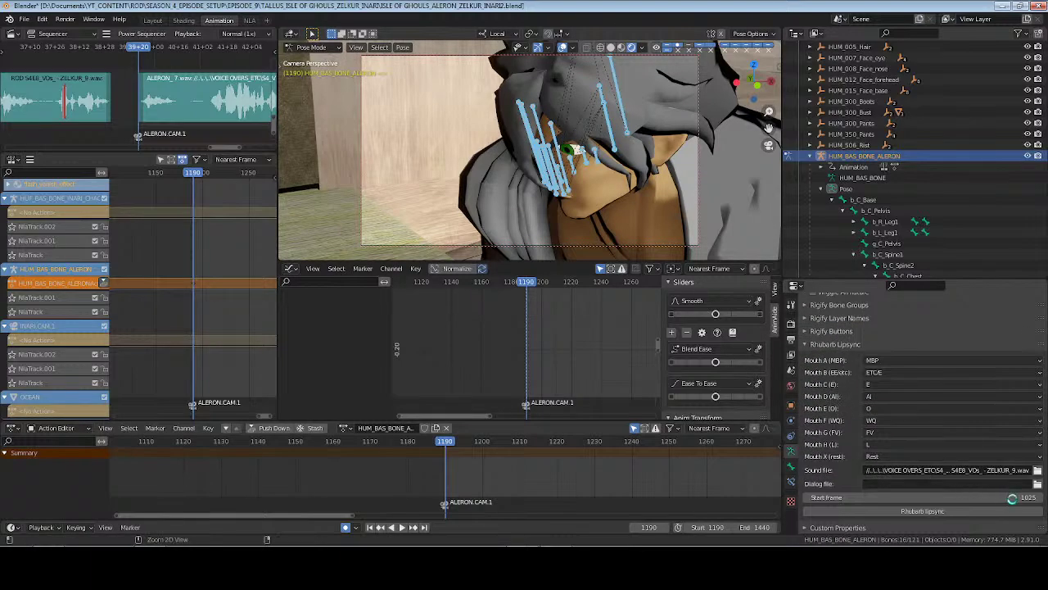
key(ctrl+s)
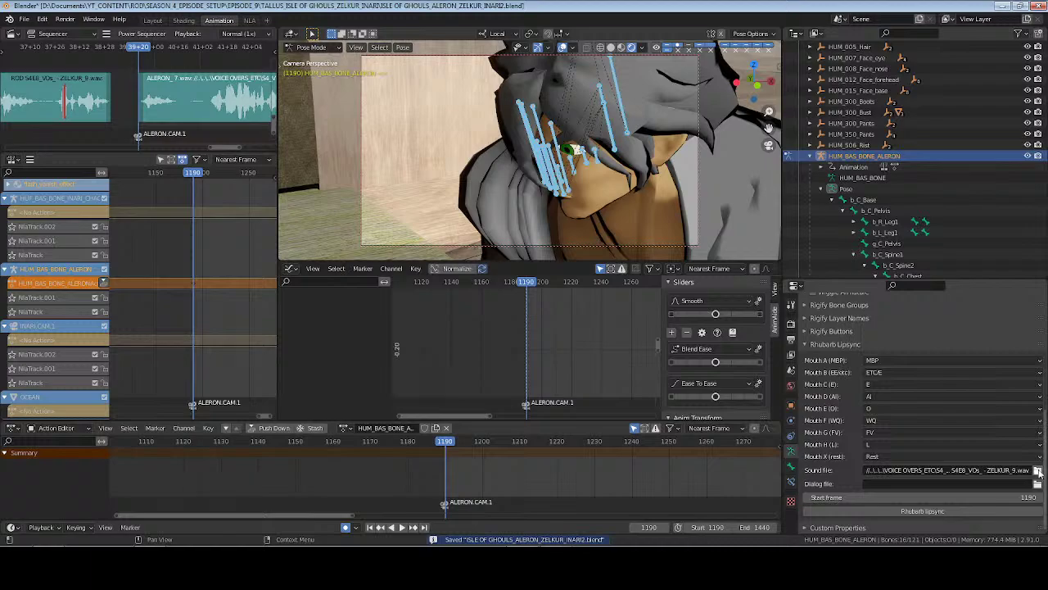
Choose ALERON_7.wav from the S4E9 voice folder as the lip-sync sound file, save, and run Rhubarb Lipsync
click(1037, 469)
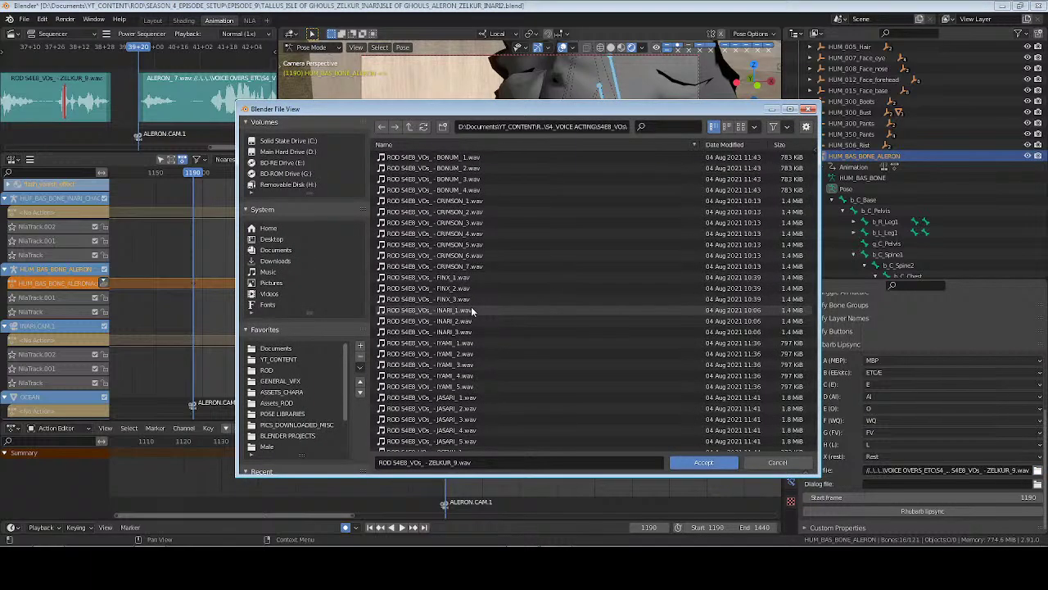
click(410, 127)
double_click(424, 235)
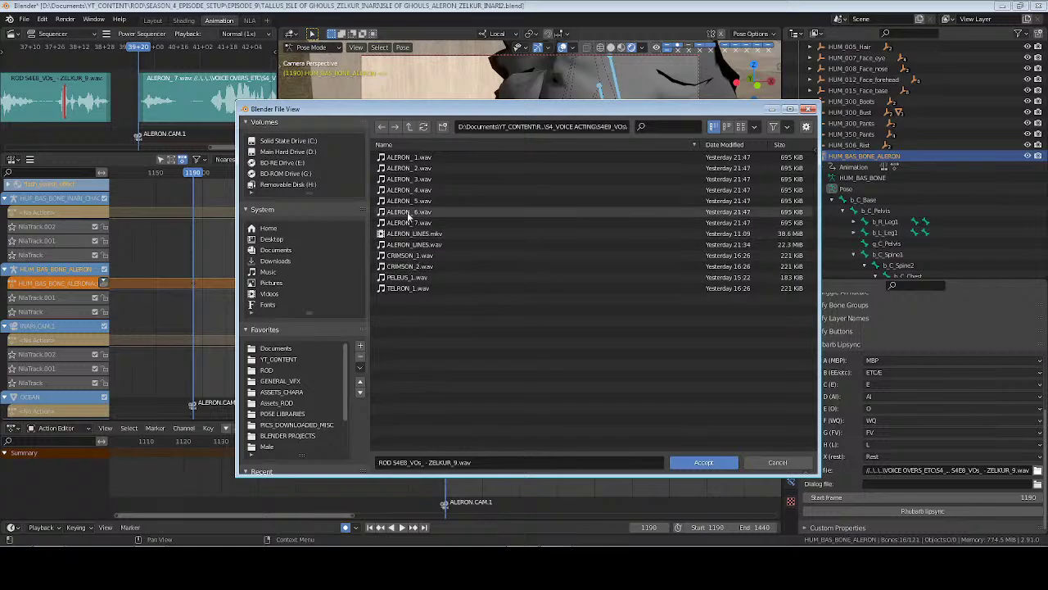
click(410, 222)
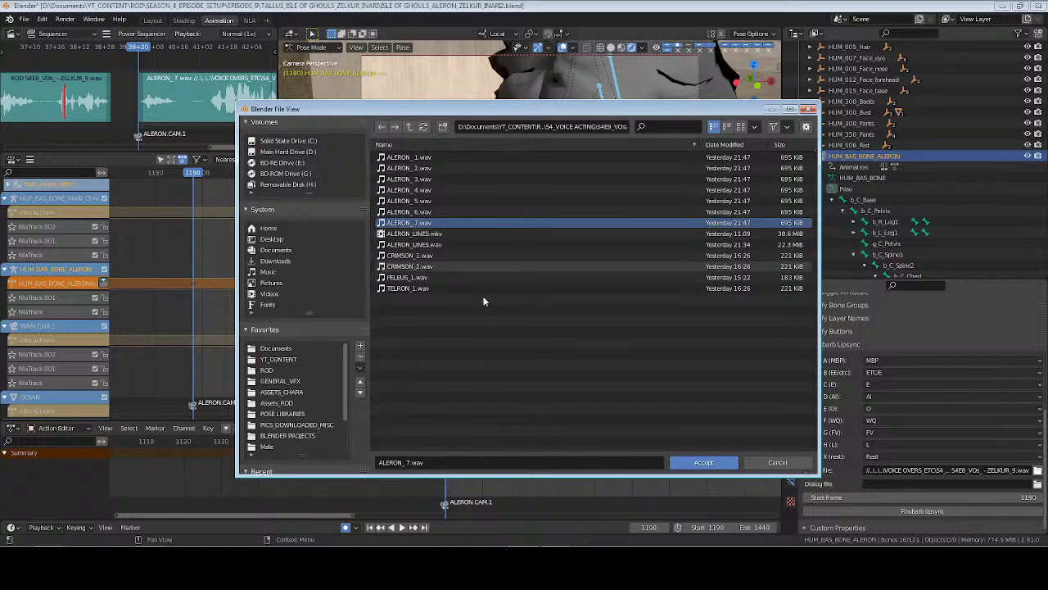
click(703, 462)
key(ctrl+s)
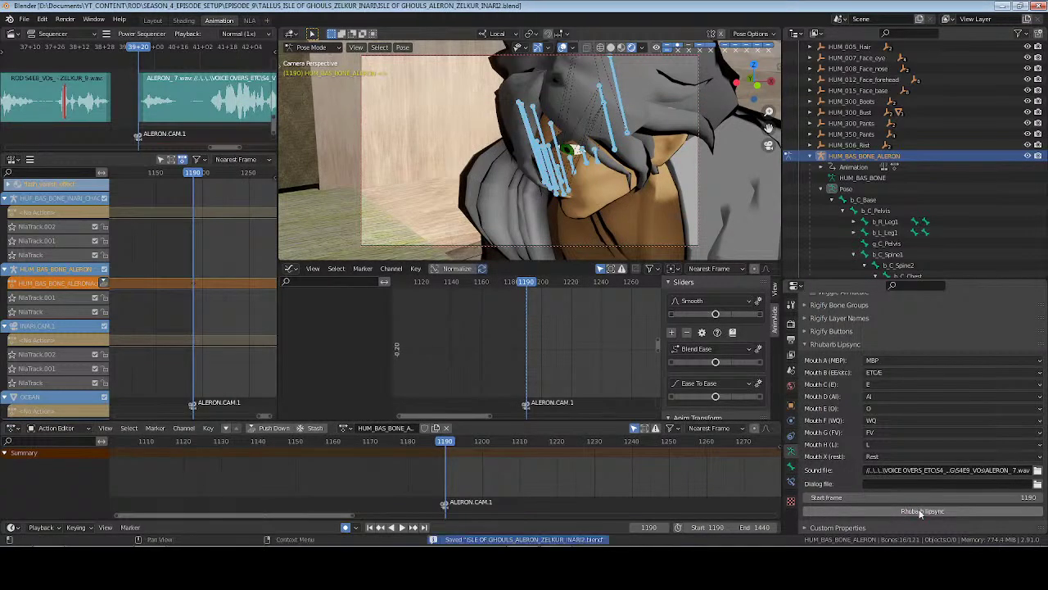
click(916, 511)
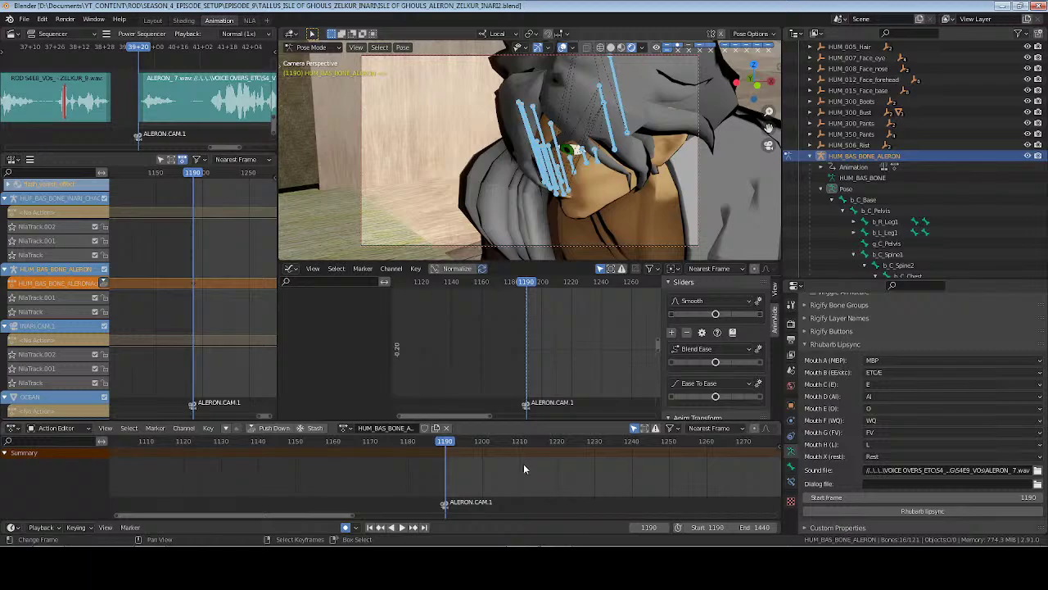
Delete the generated lip-sync keyframes before frame 1190 and clean the channels of the remaining ones
drag(418, 441, 440, 485)
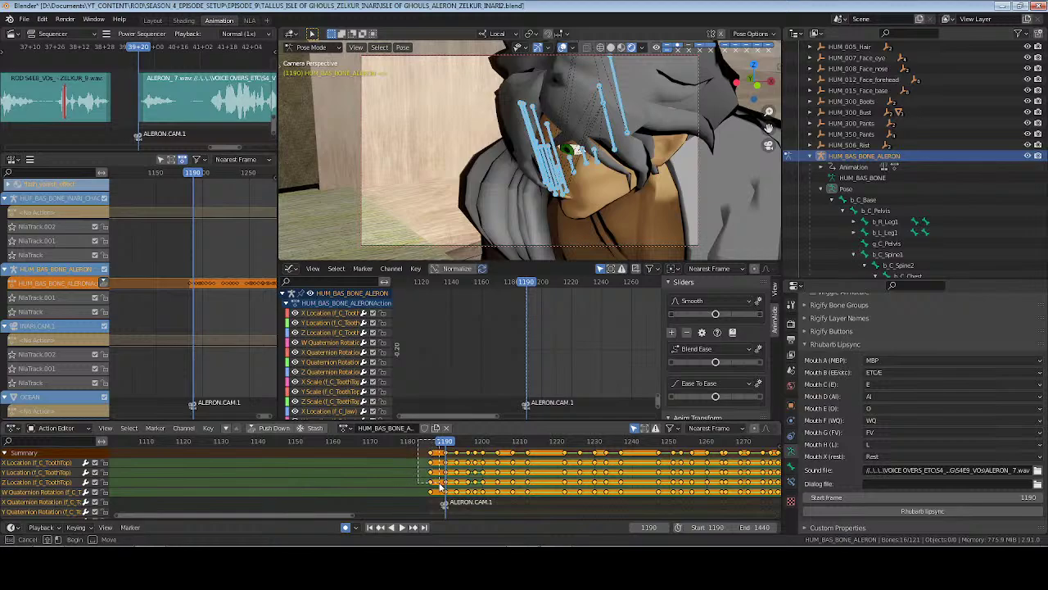
key(x)
click(439, 484)
key(x)
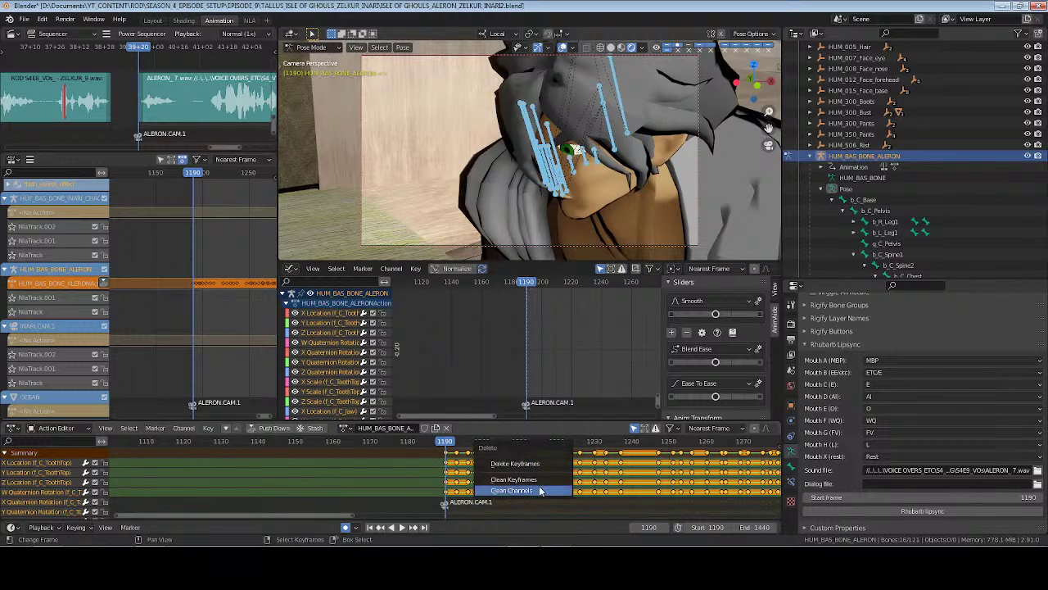
click(540, 490)
Change the lip-sync keyframes' interpolation, smooth their curves slightly with the Smooth slider, and save the file
key(t)
click(556, 480)
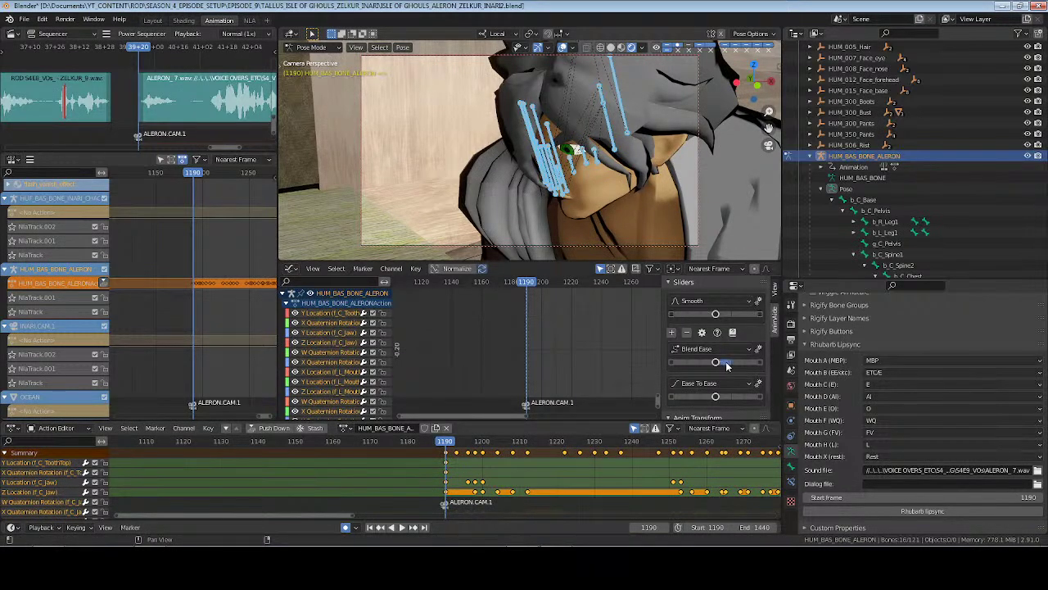
drag(726, 317, 726, 318)
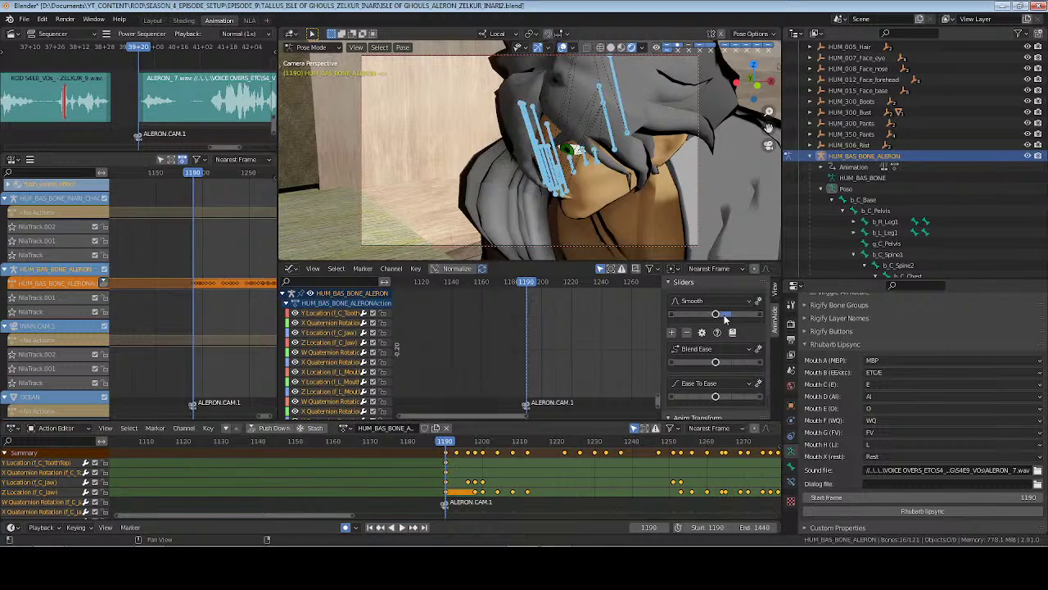
key(alt+a)
key(ctrl+s)
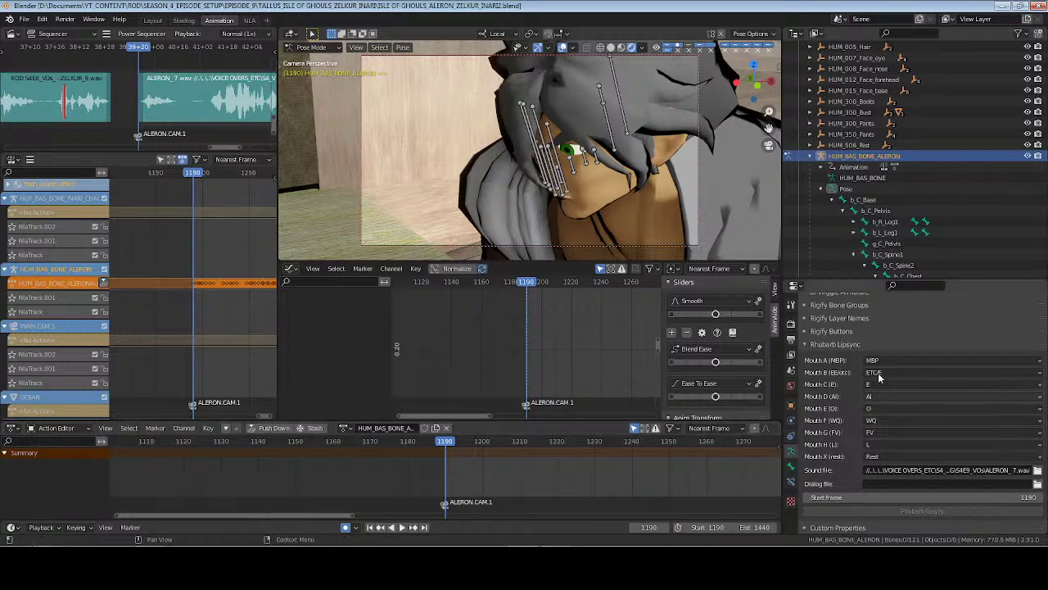
Show the first bone layer of Aleron's armature and select only the b_C_Head bone
scroll(811, 359, up, 6)
click(809, 355)
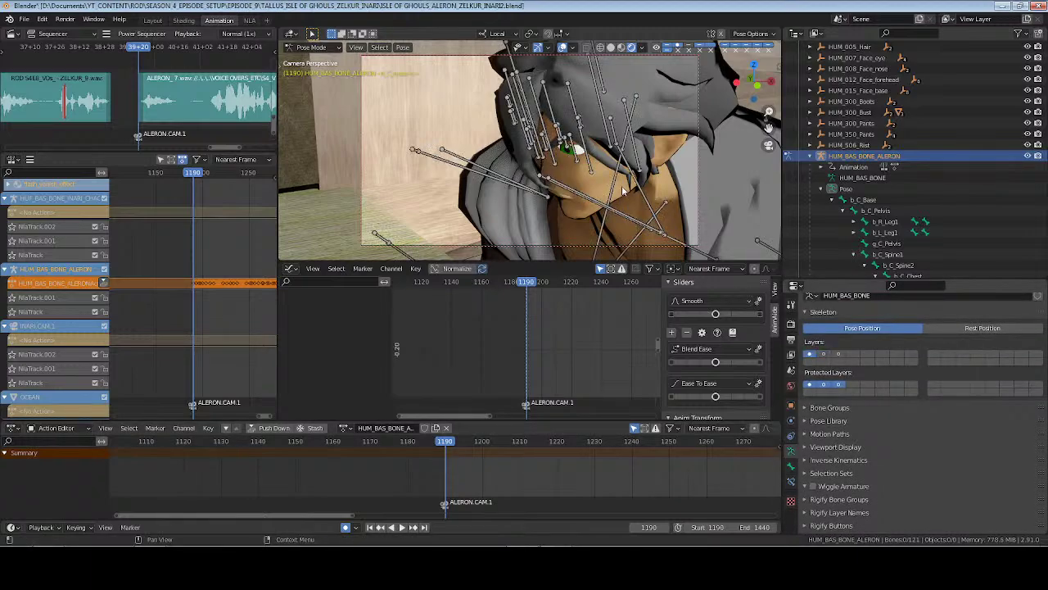
key(a)
key(alt+a)
scroll(945, 220, down, 5)
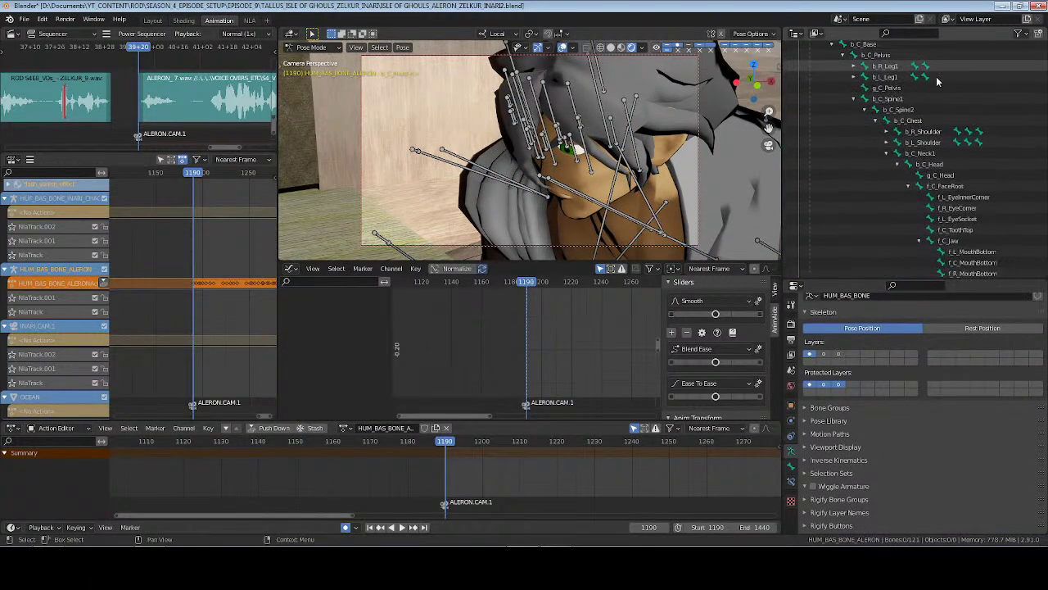
click(929, 164)
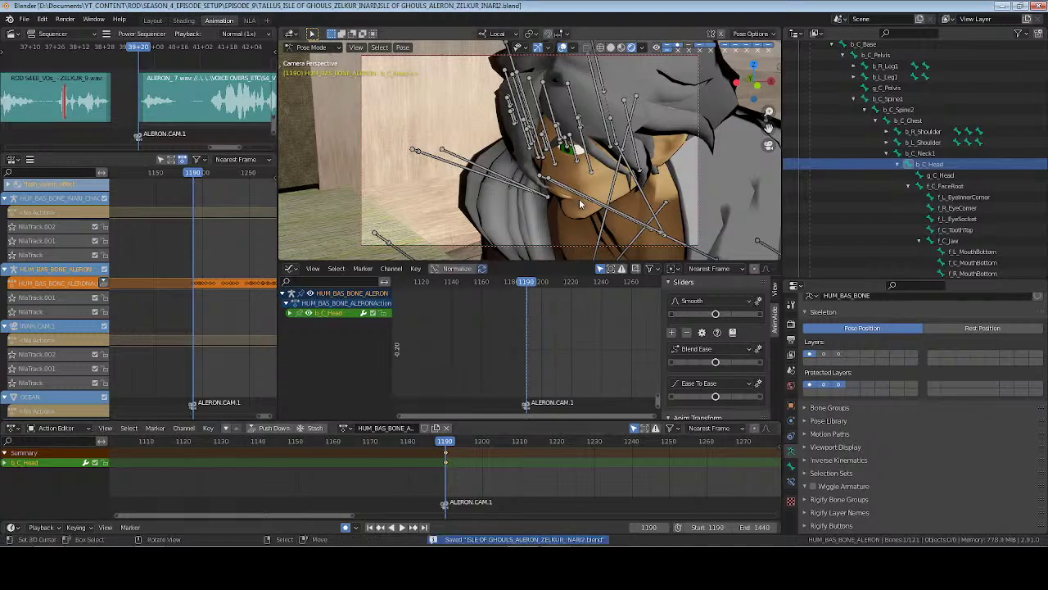
Play back Aleron's lip-sync from outside the camera view, stop it, and return to frame 1190
key(KP_0)
mouse_move(579, 199)
middle_down()
mouse_move(463, 189)
mouse_move(621, 193)
mouse_move(631, 177)
mouse_move(576, 201)
mouse_move(616, 180)
mouse_move(598, 208)
mouse_move(611, 205)
mouse_move(578, 200)
middle_up()
key(space)
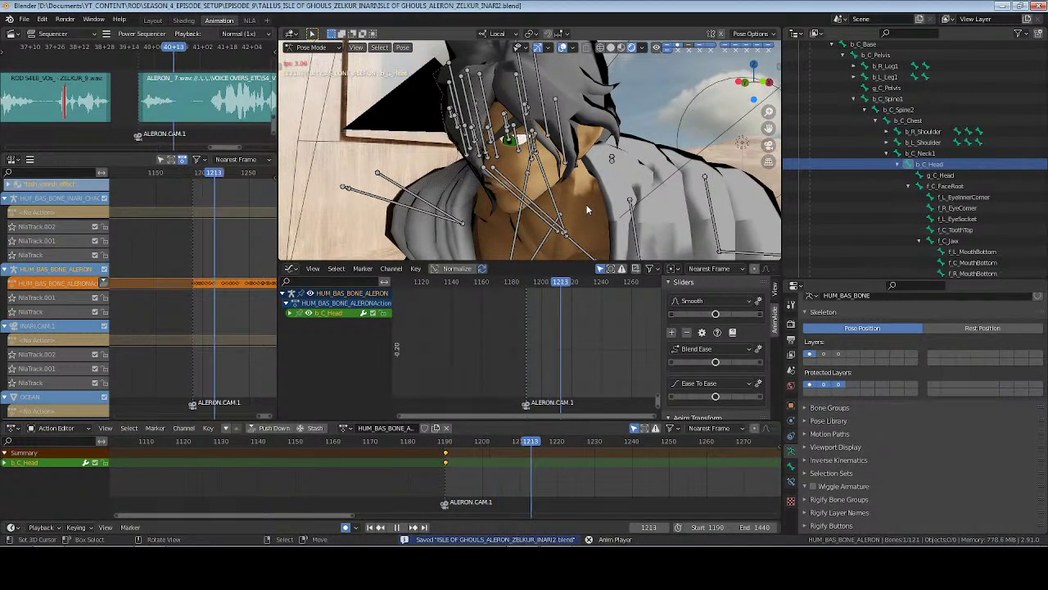
key(space)
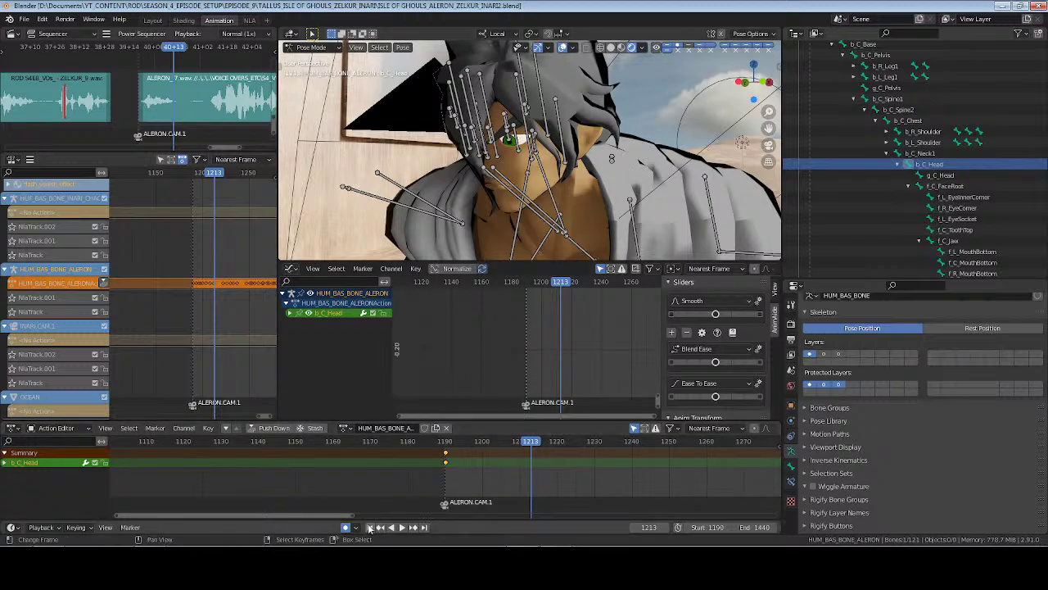
key(shift+Left)
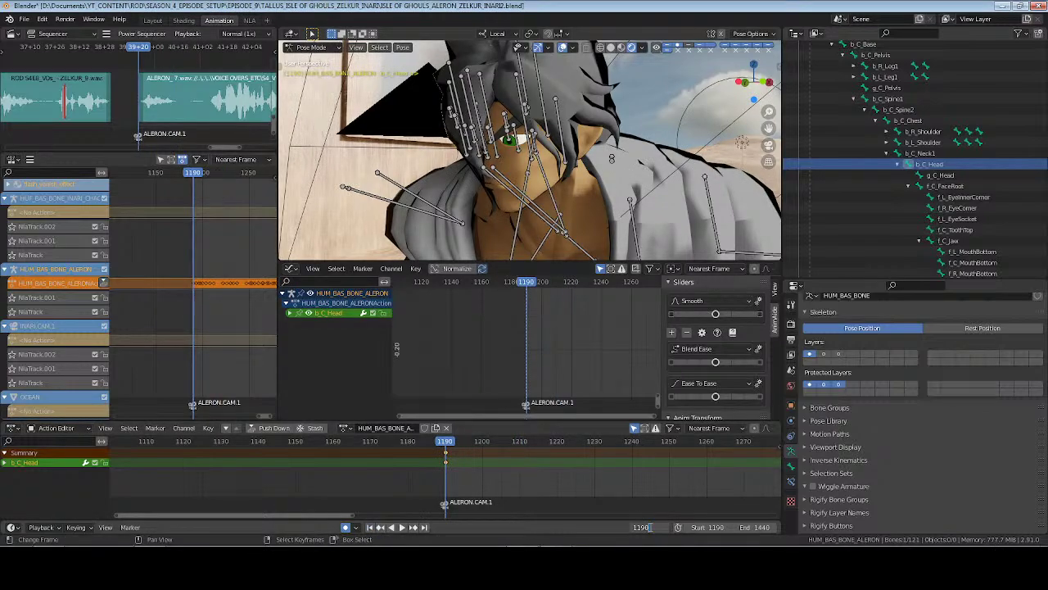
text(15)
key(Return)
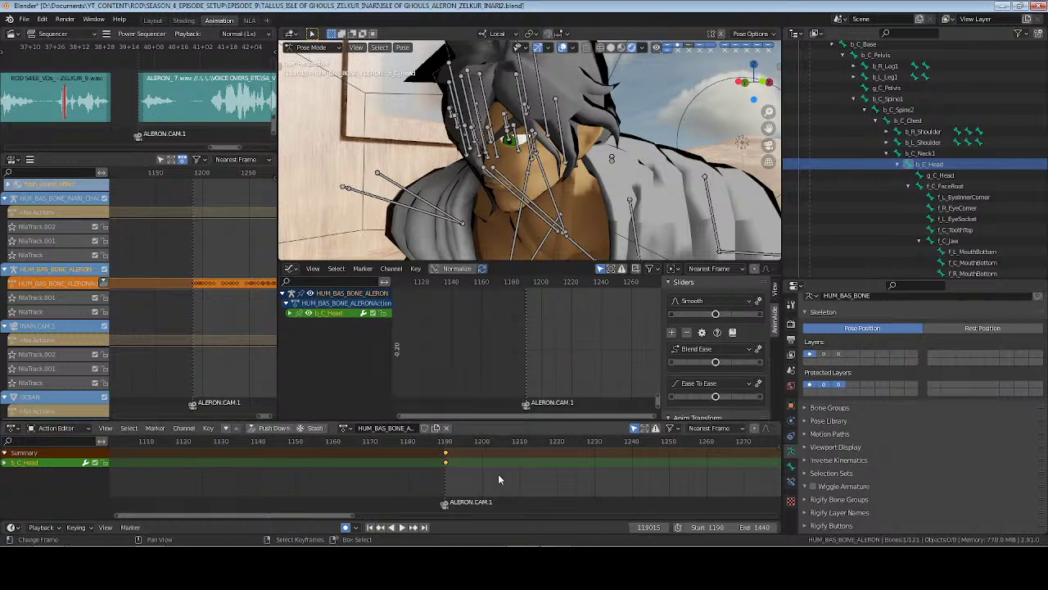
key(shift+Left)
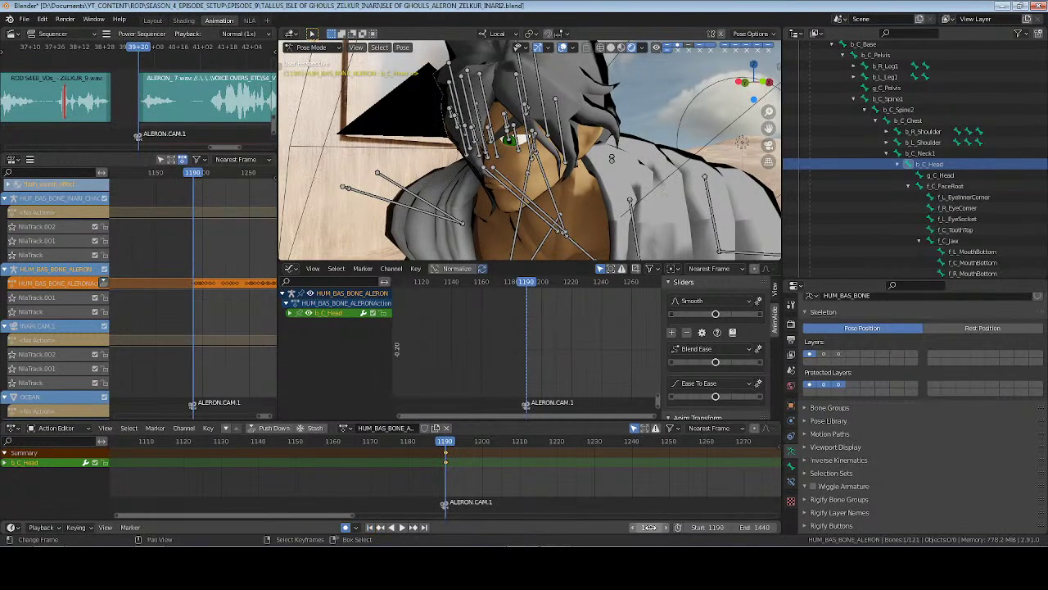
Advance 15 frames to frame 1205 and rotate the b_C_Head bone about its local X axis to raise Aleron's head
double_click(648, 526)
text(+15)
key(Return)
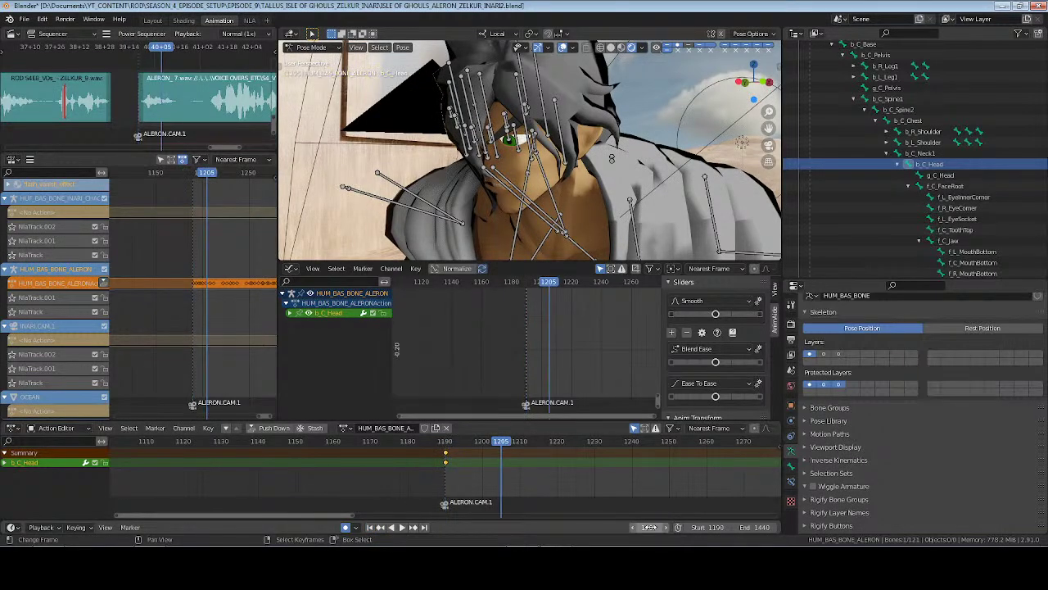
key(r)
key(x)
key(x)
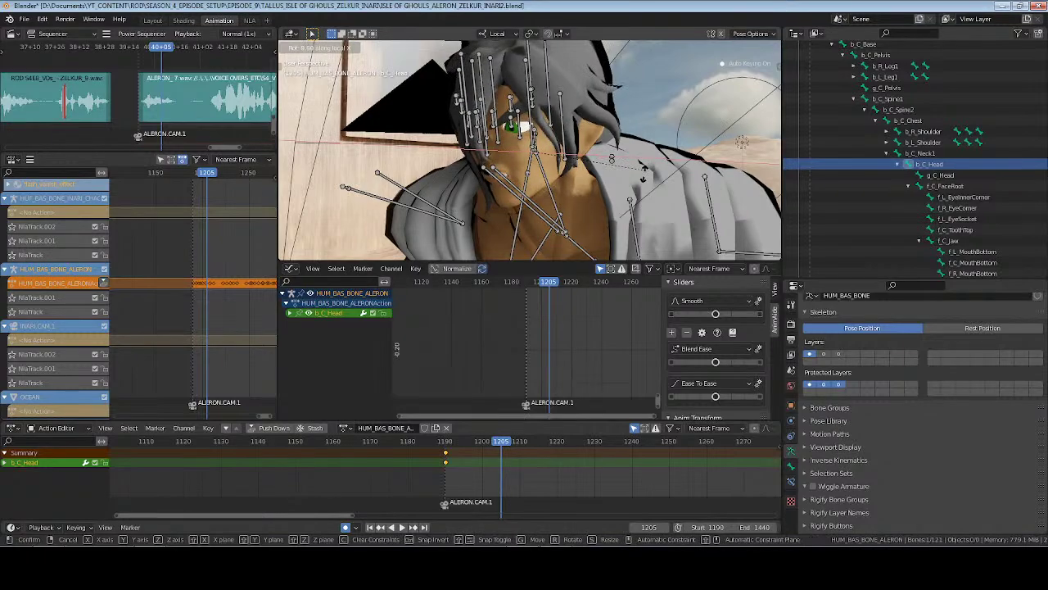
click(642, 184)
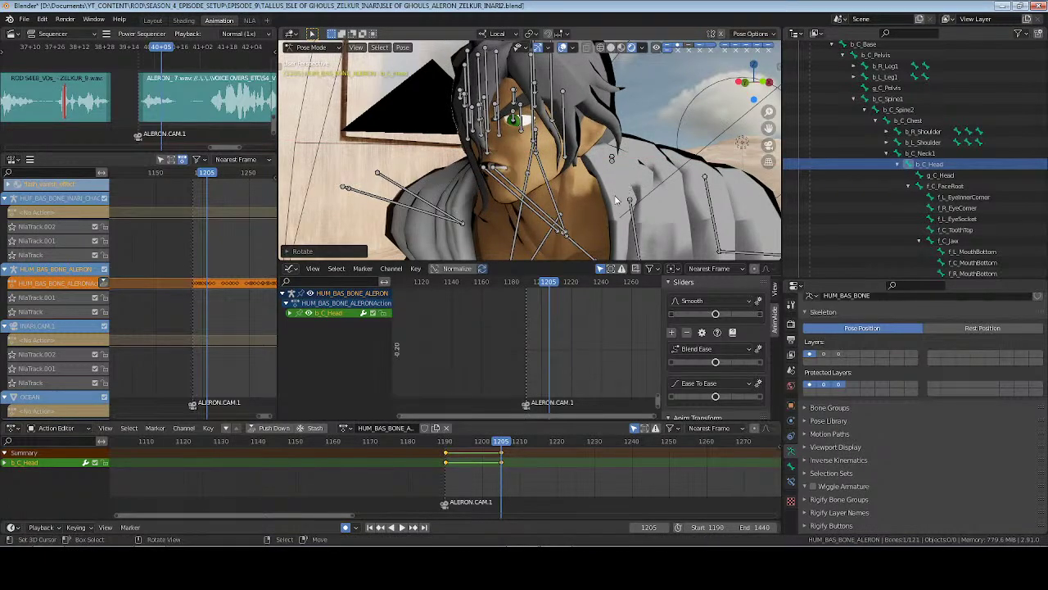
Return to frame 1190, select the eye_pupils.ALERON object in Object Mode, and keyframe its location and rotation
click(370, 526)
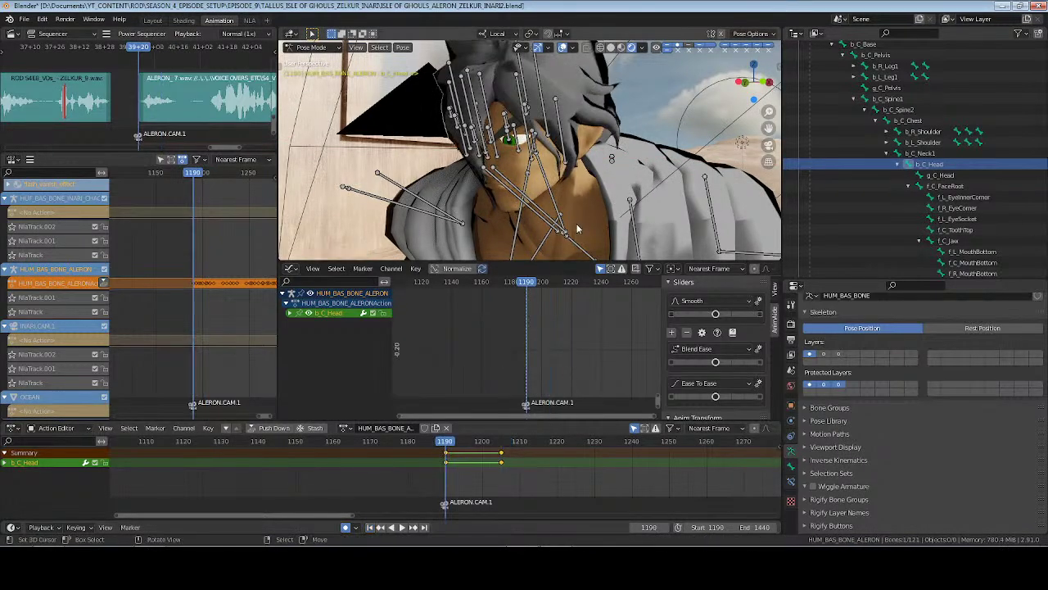
key(ctrl+Tab)
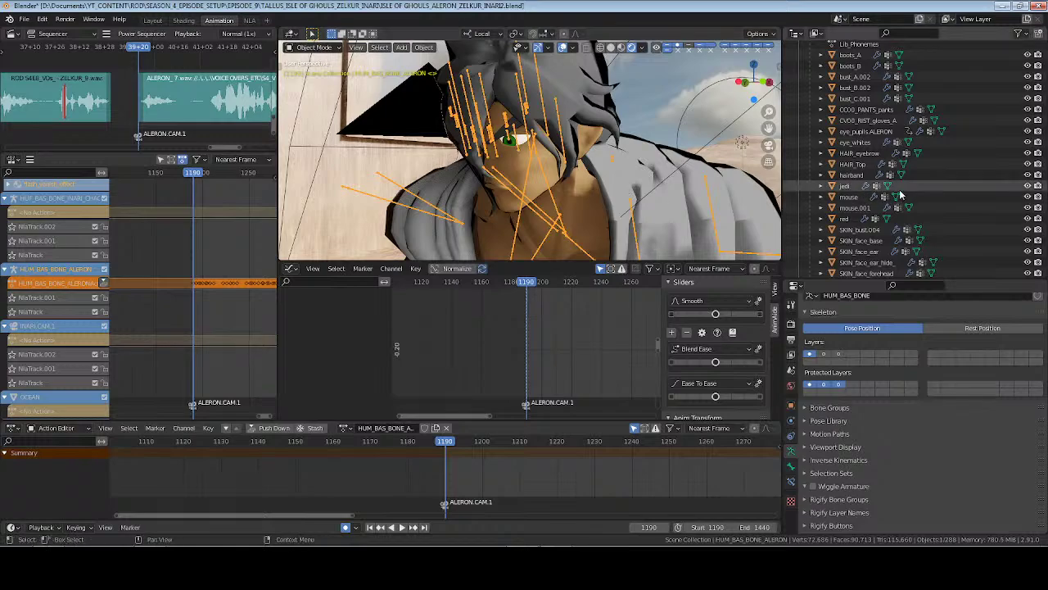
click(864, 131)
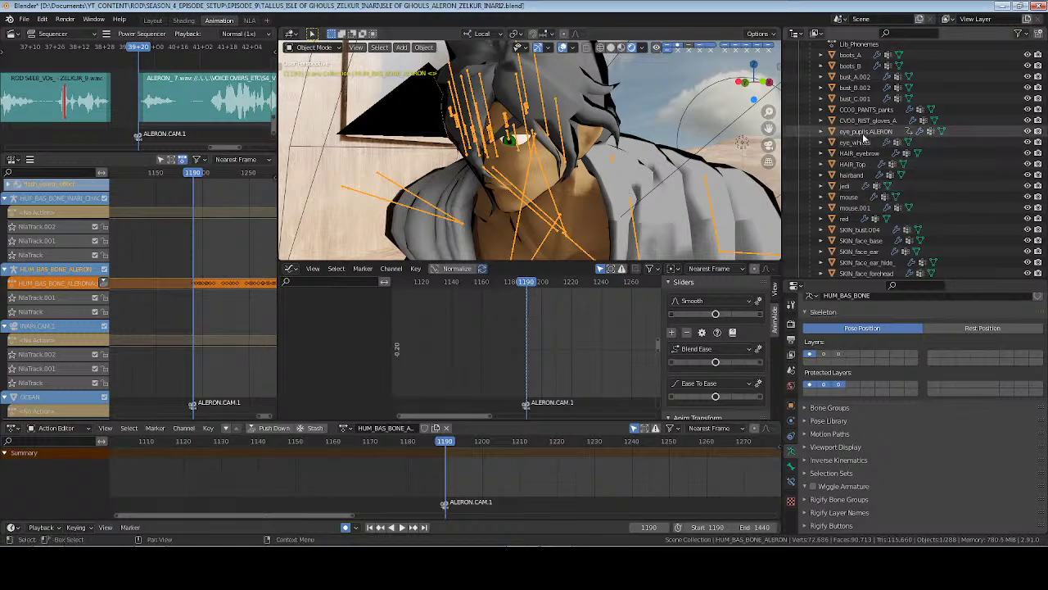
click(791, 404)
key(i)
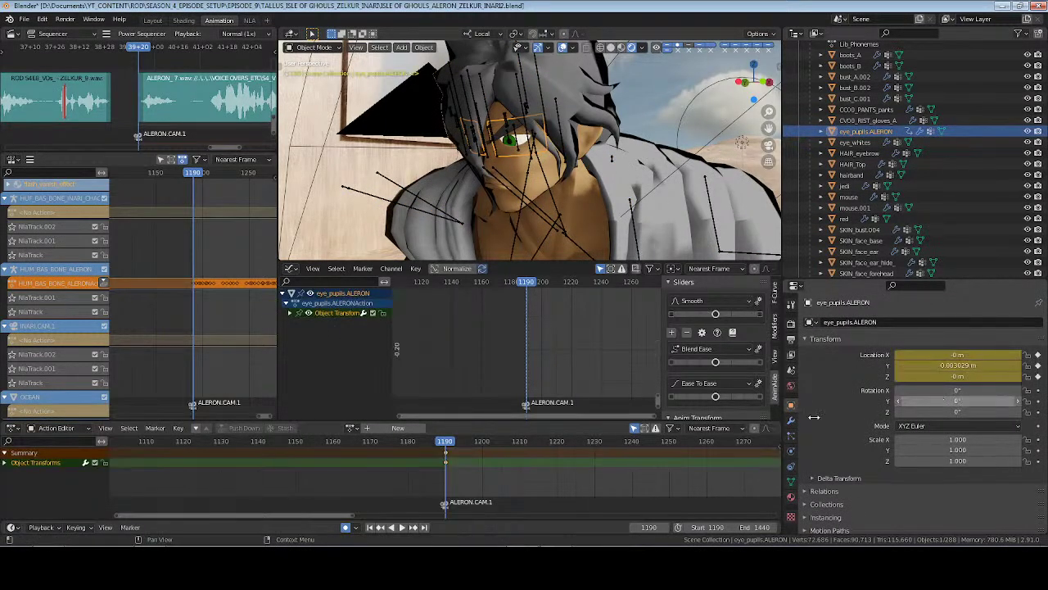
key(i)
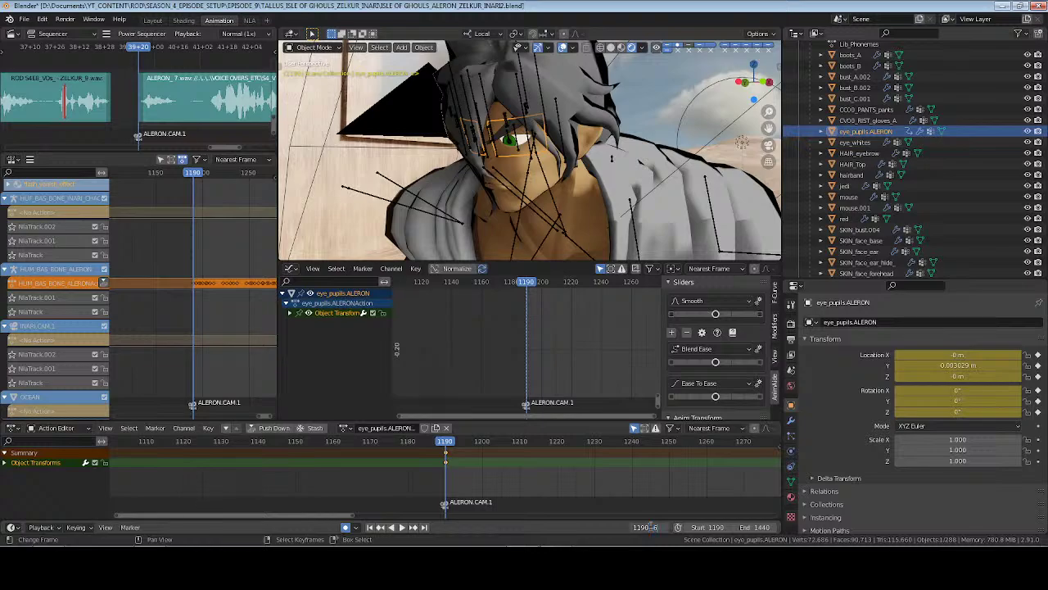
At frame 1196, clear the pupils' location, move them to about 0.0049 m along local Y, and save the file
key(space)
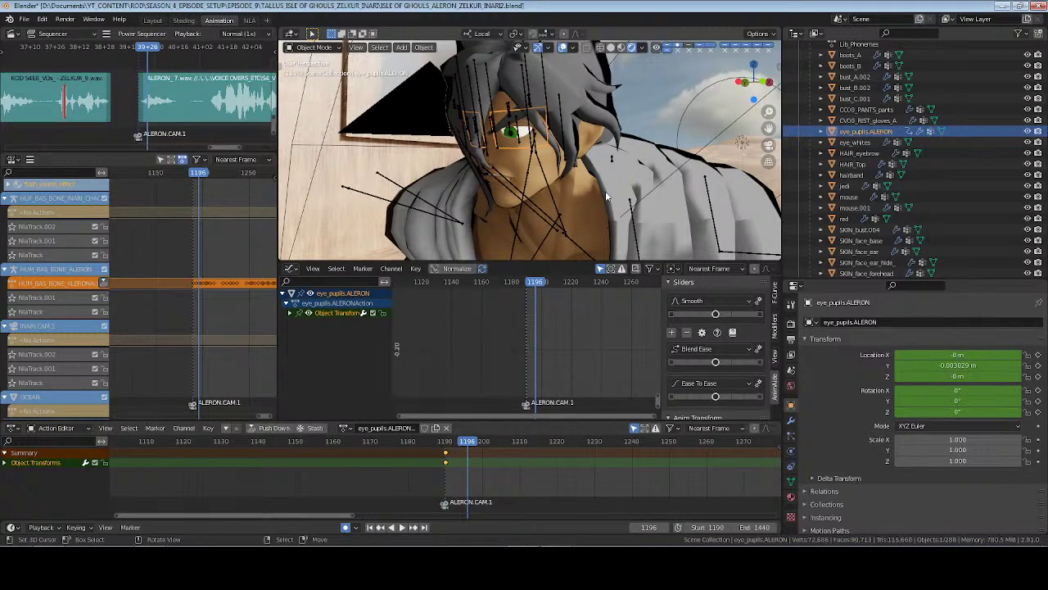
key(alt+g)
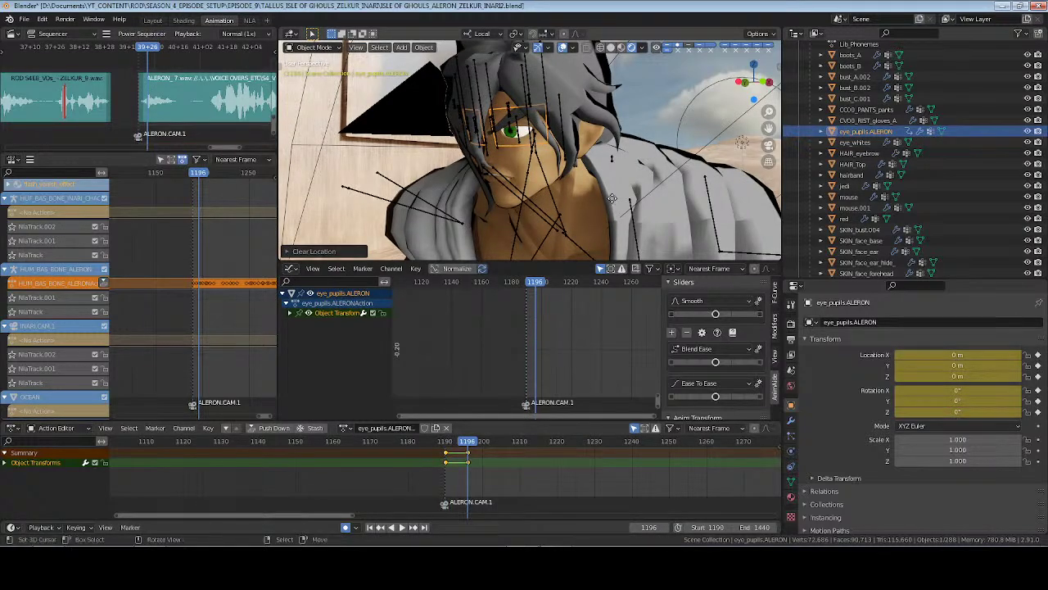
key(g)
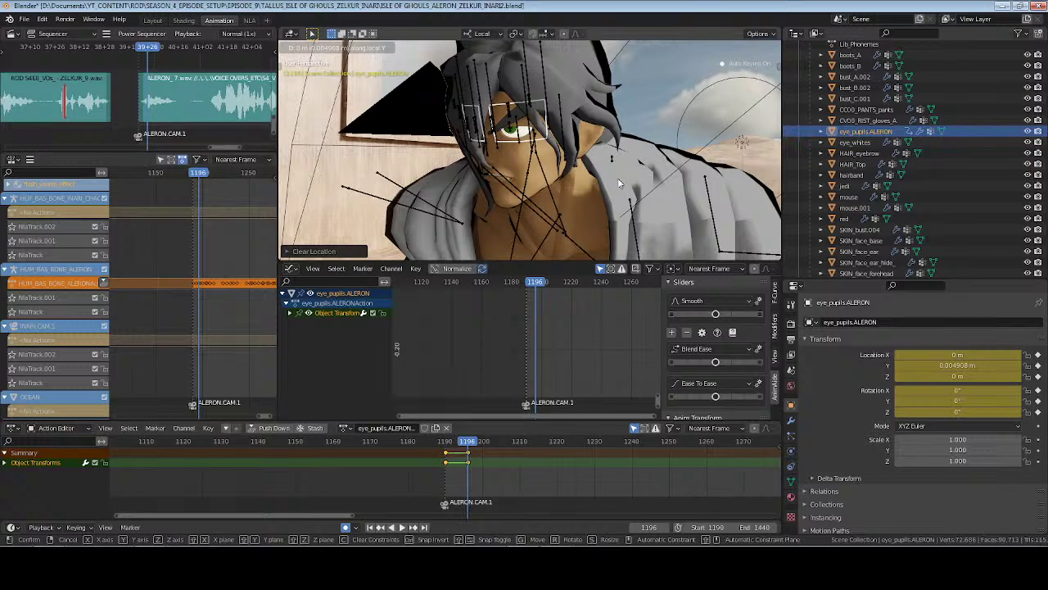
click(617, 178)
key(ctrl+s)
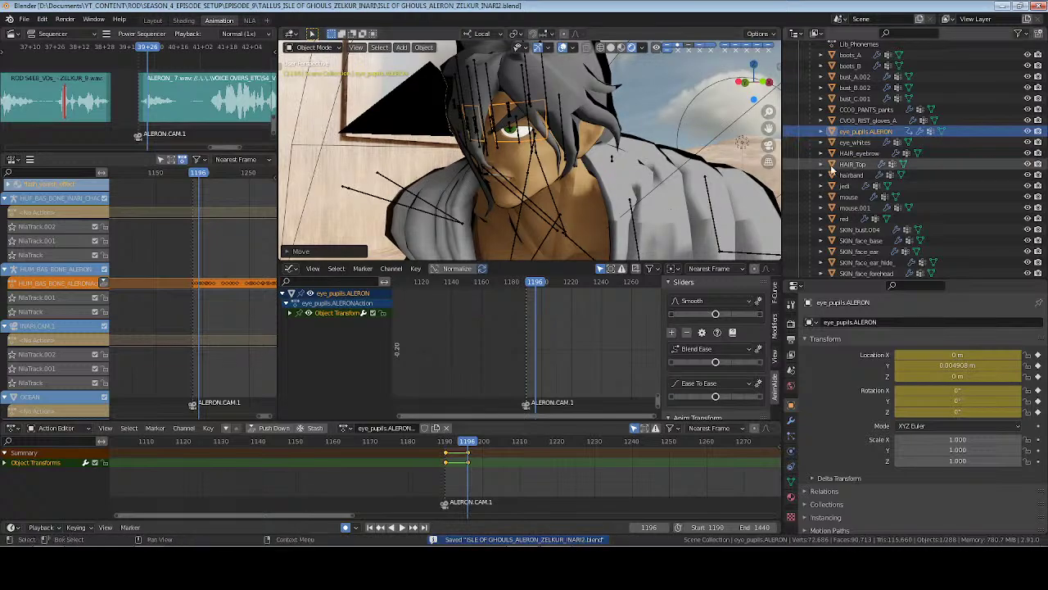
Deselect the pupils, put Aleron's armature back in Pose Mode, and select the b_C_Head bone
key(alt+a)
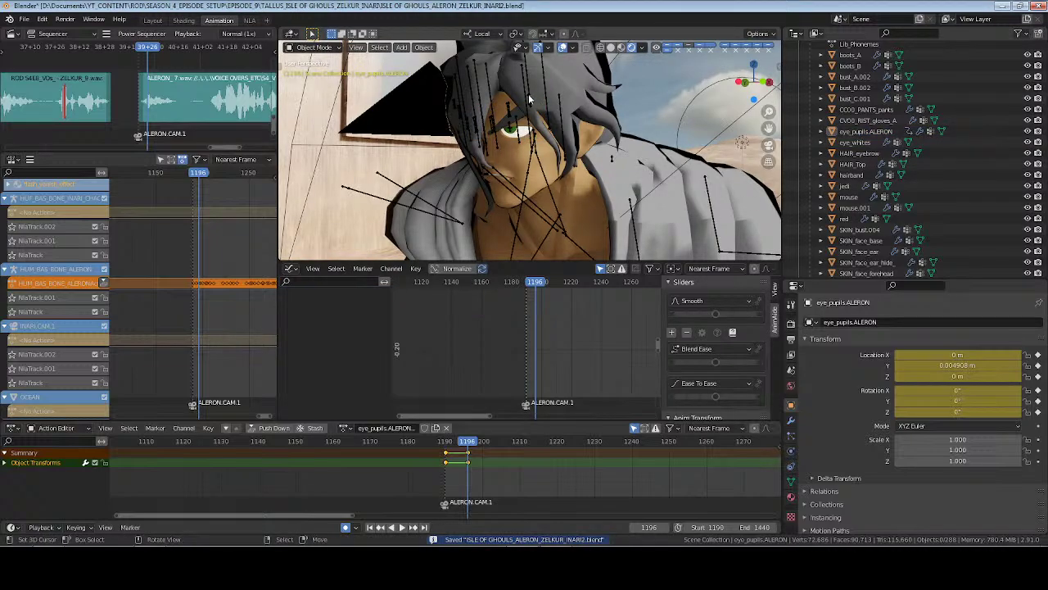
click(573, 136)
key(ctrl+Tab)
click(930, 165)
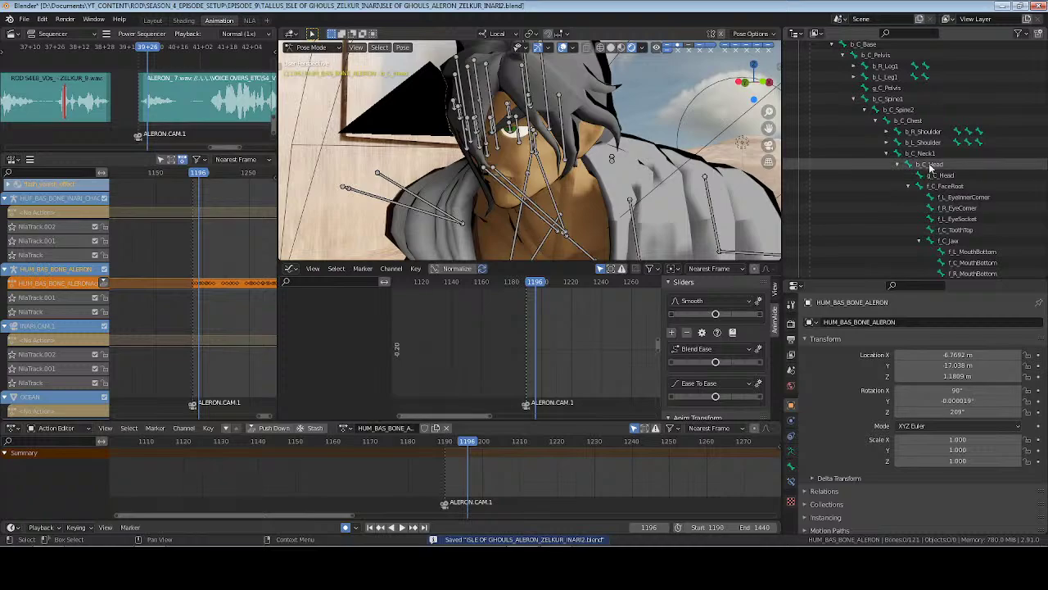
click(930, 165)
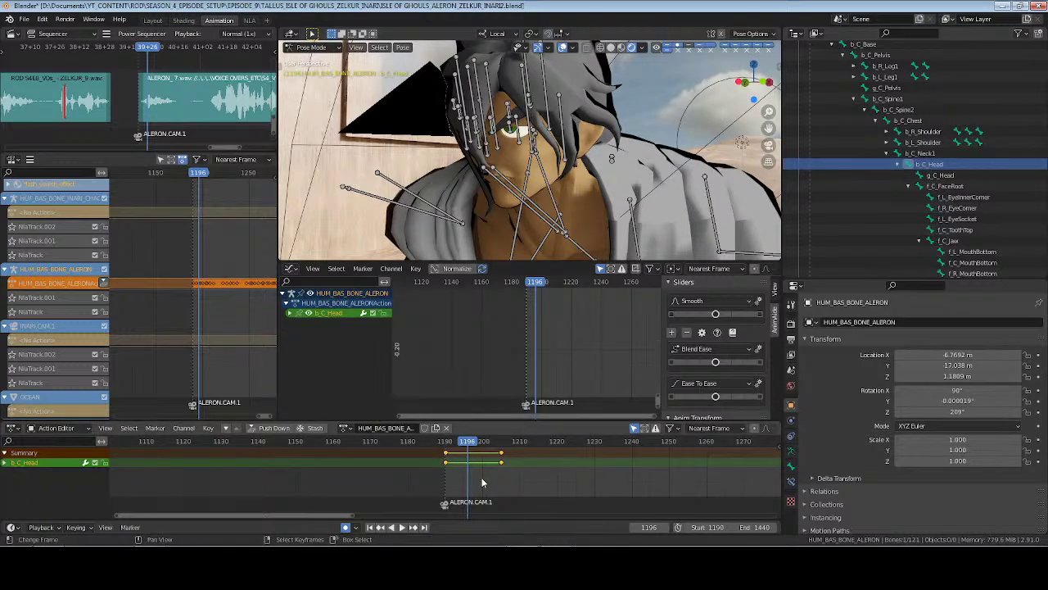
Play forward through the head raise to frame 1205 and save the file
key(space)
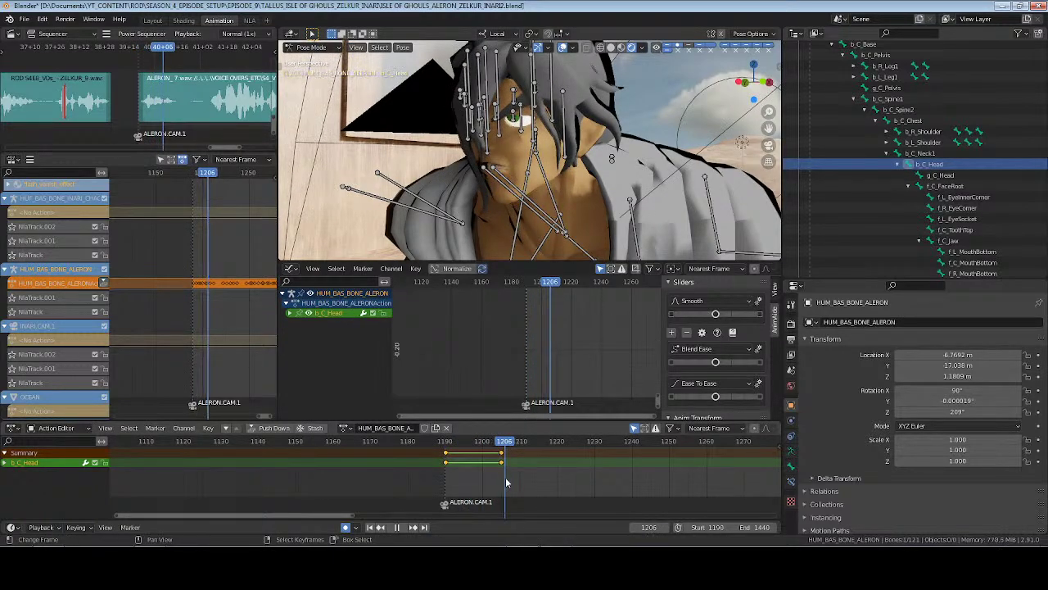
key(space)
key(ctrl+s)
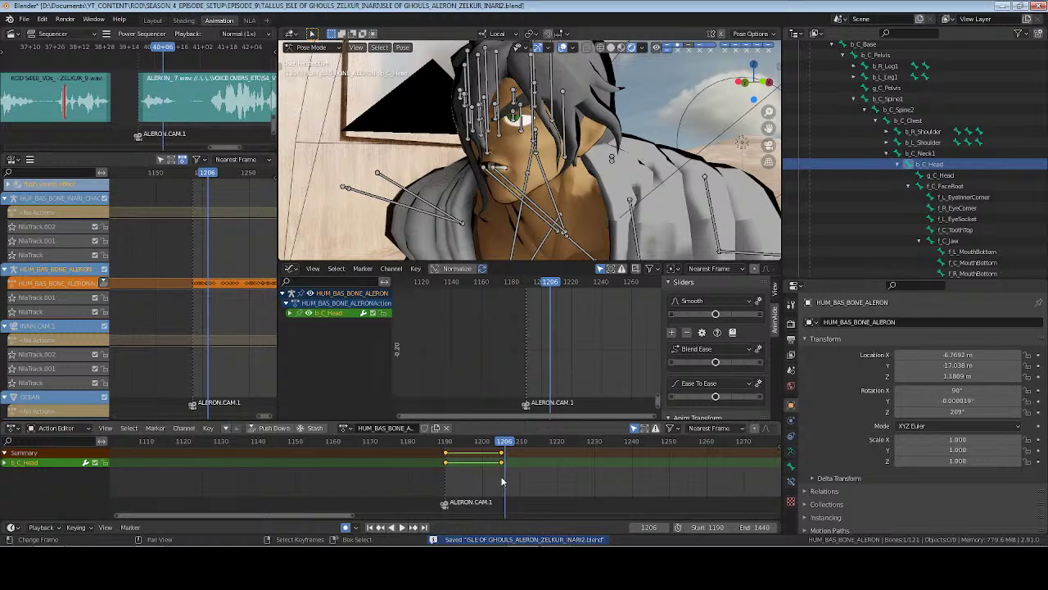
key(Left)
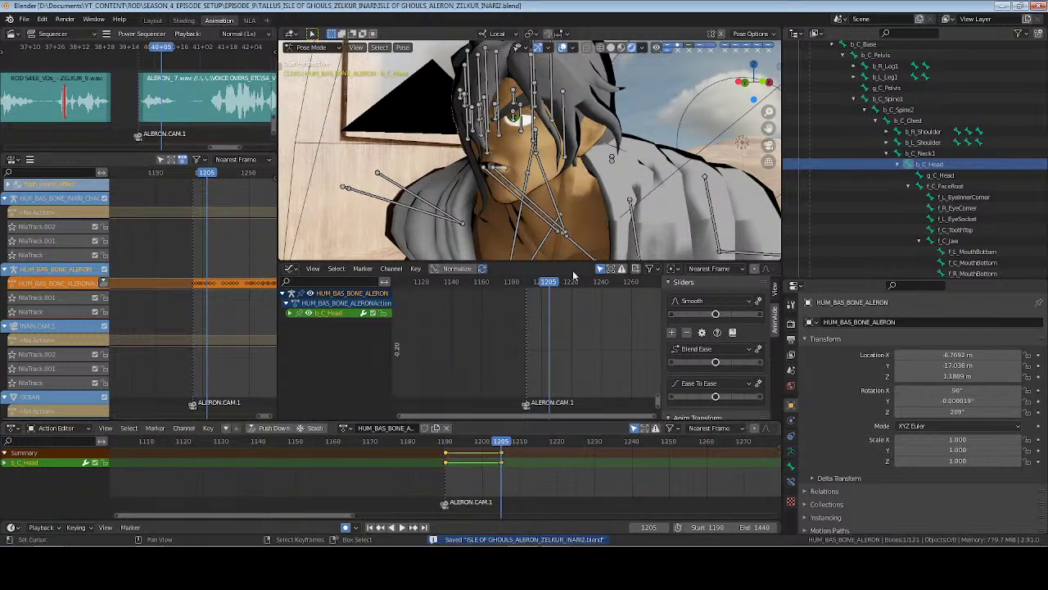
Facing Aleron from the front, record live head motion during playback from frame 1205 by trackball-rotating the b_C_Head bone with auto keying
middle_drag(571, 238, 583, 184)
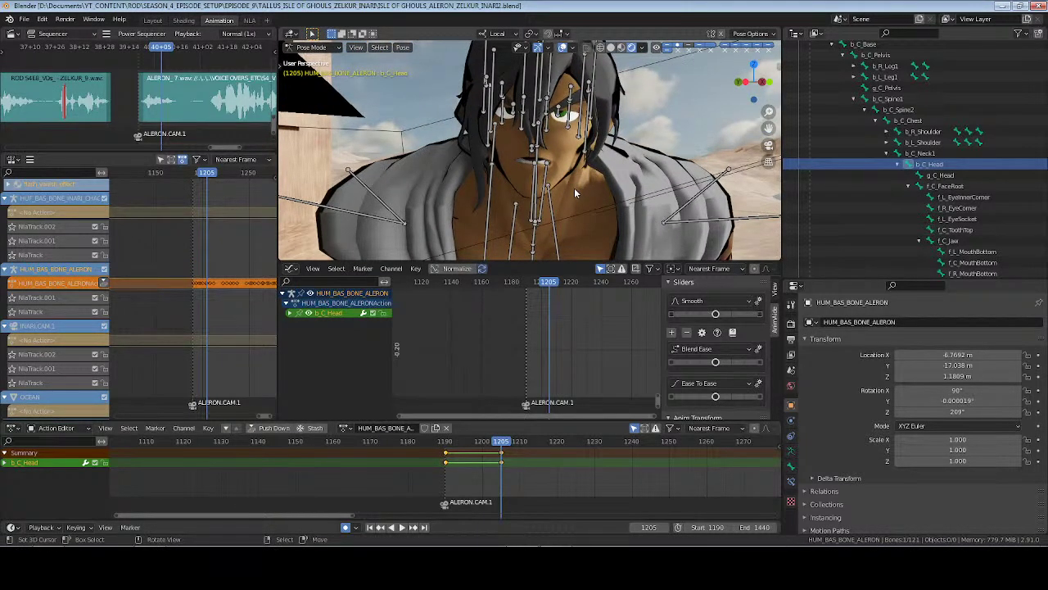
scroll(447, 465, down, 3)
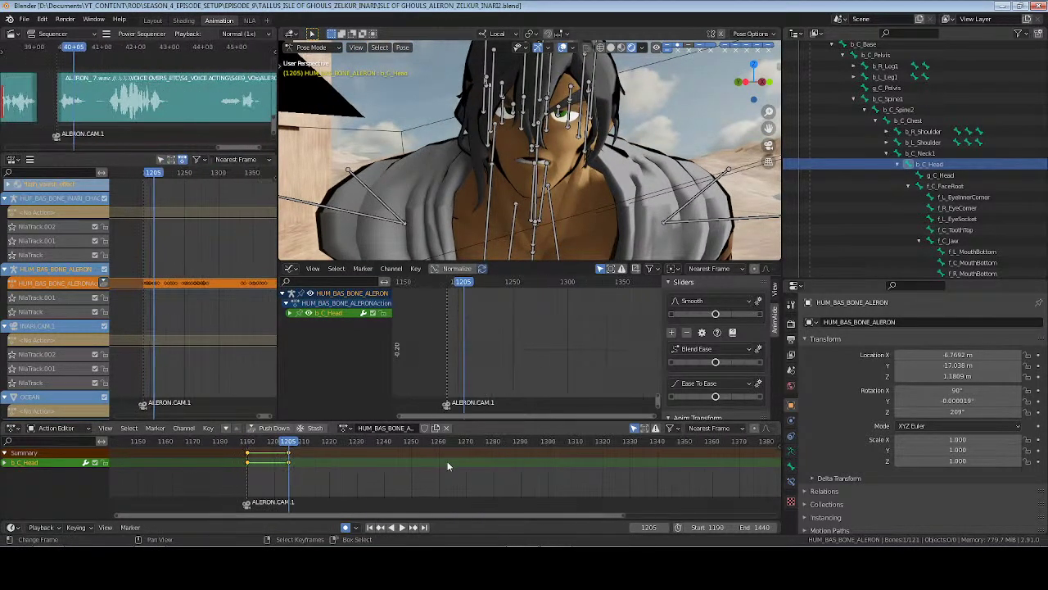
scroll(447, 466, down, 3)
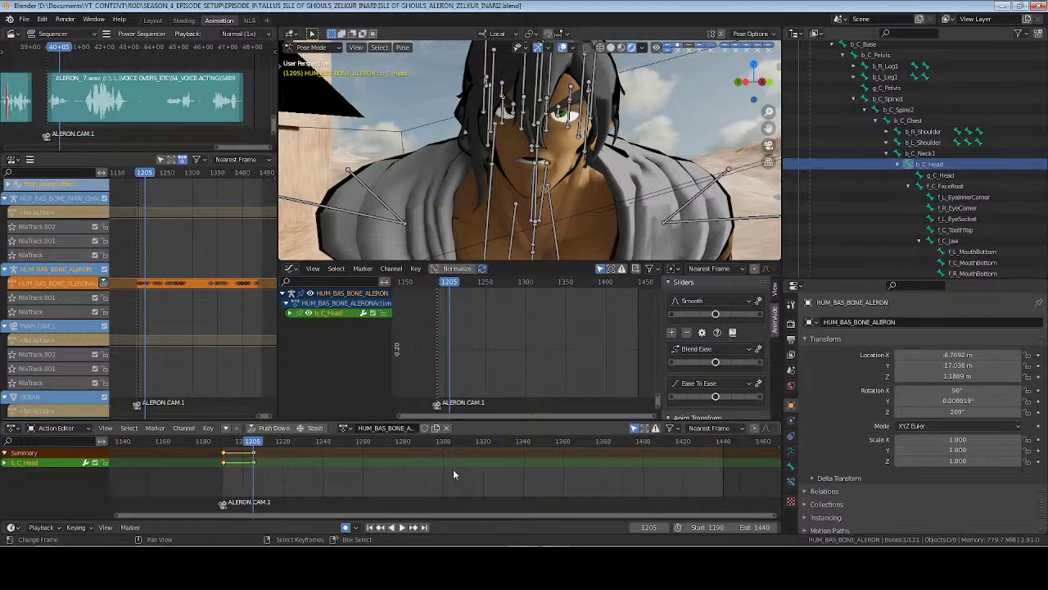
scroll(454, 468, up, 1)
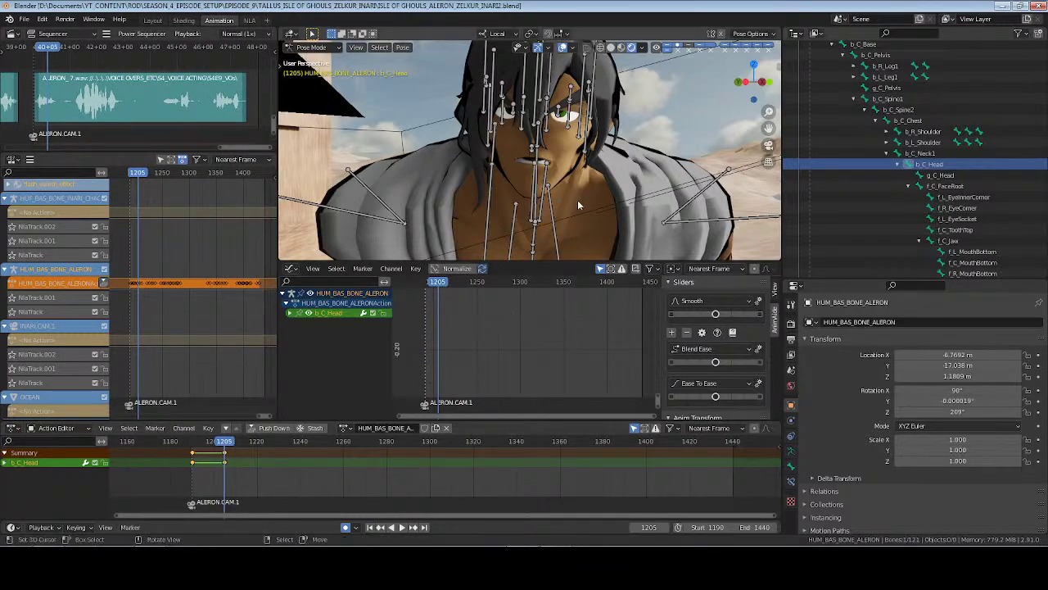
key(ctrl+s)
key(space)
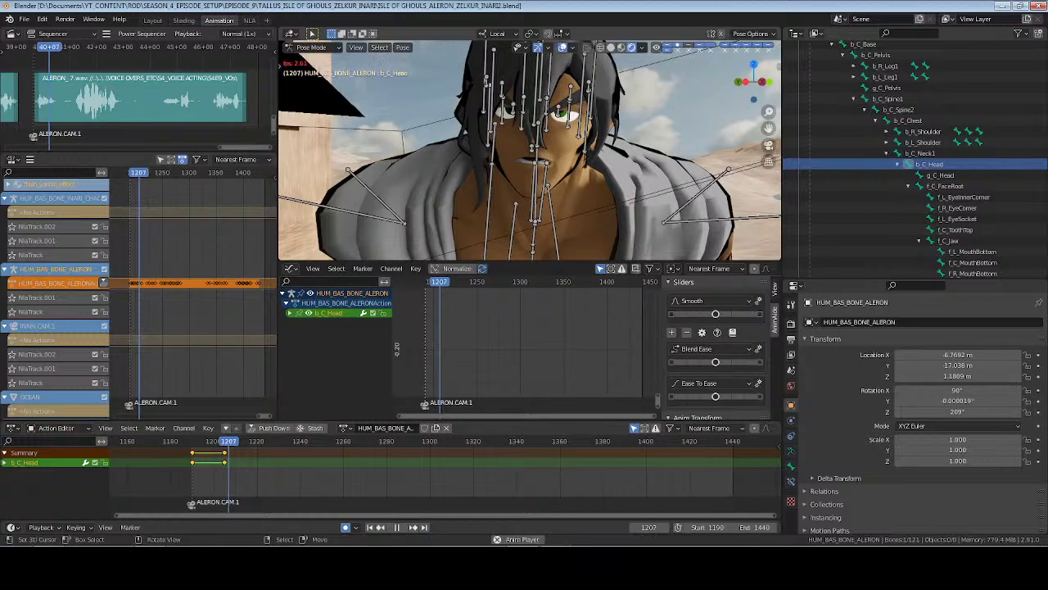
key(r)
key(r)
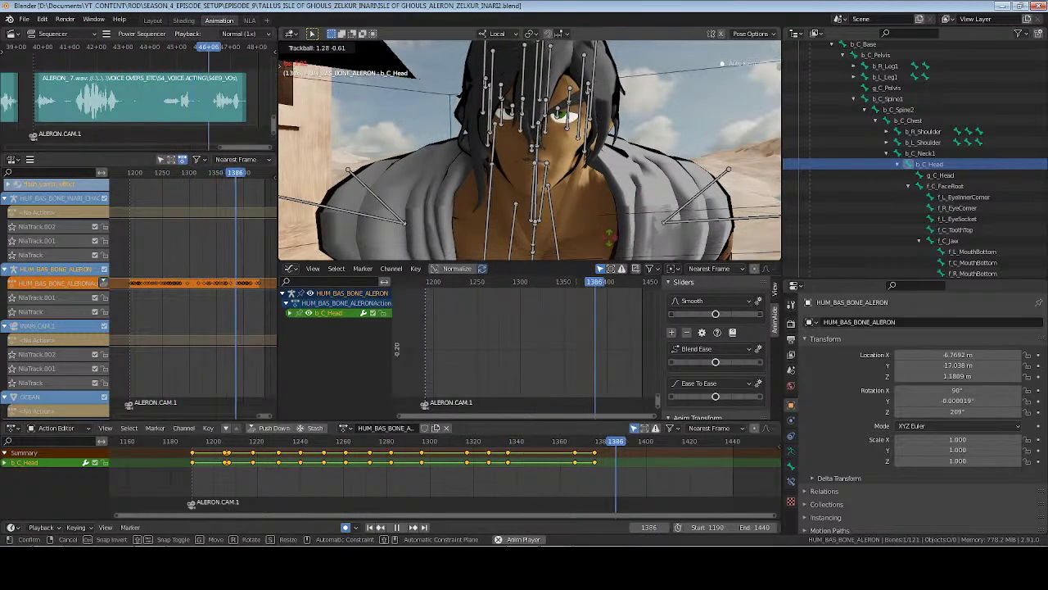
click(614, 219)
key(space)
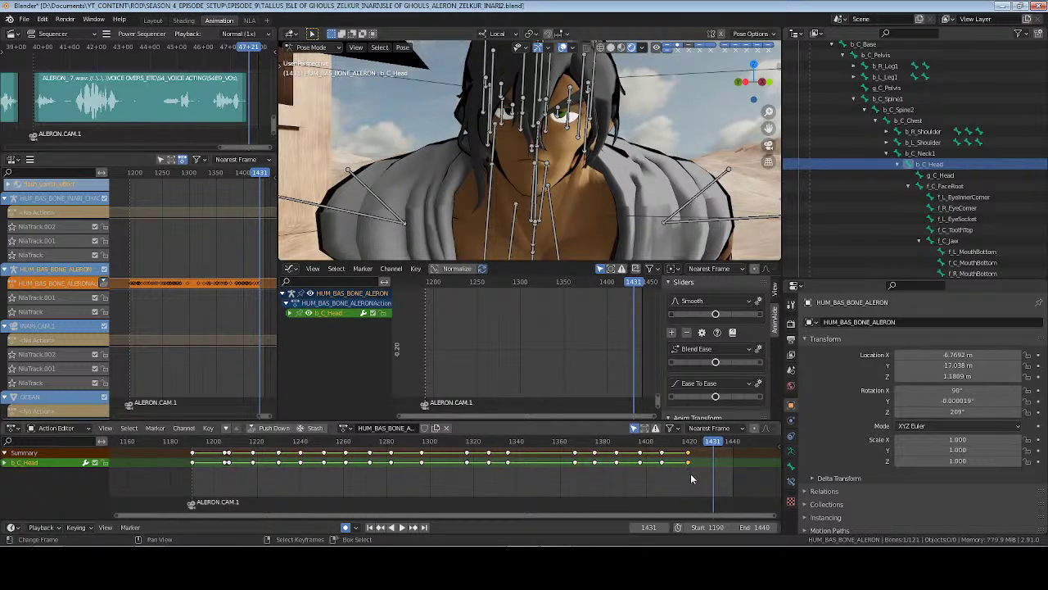
Return to frame 1190, save the file, then clean the channels of all b_C_Head keyframes and change their interpolation
key(ctrl+z)
click(379, 525)
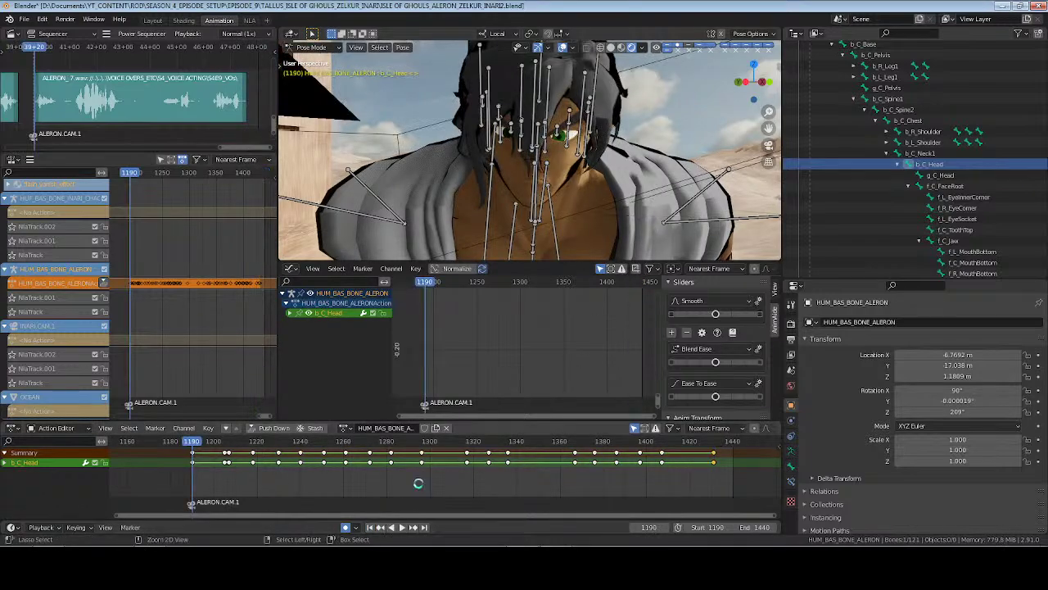
key(ctrl+s)
key(a)
key(x)
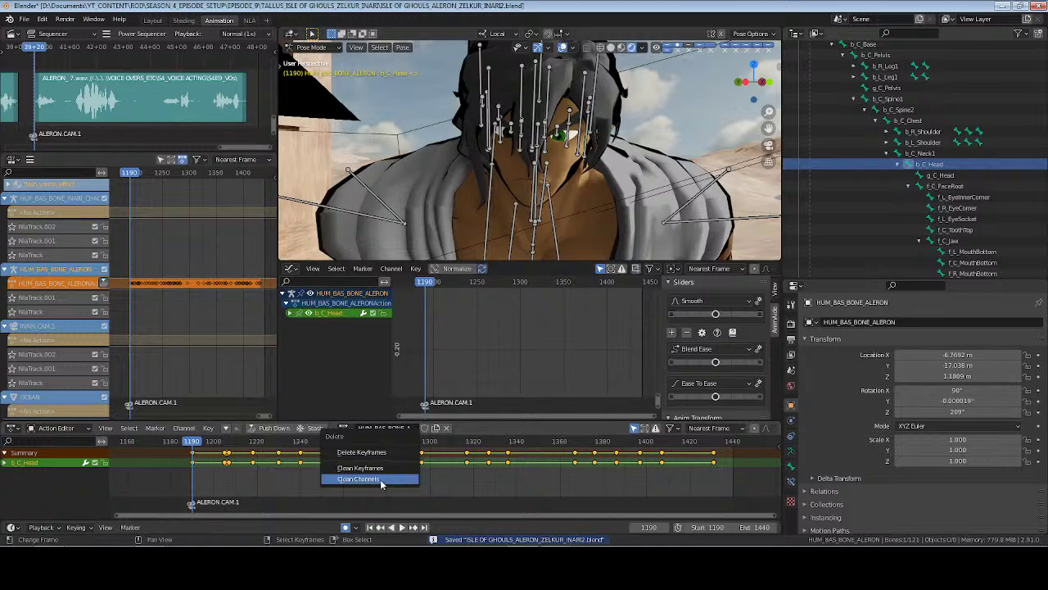
click(380, 479)
key(t)
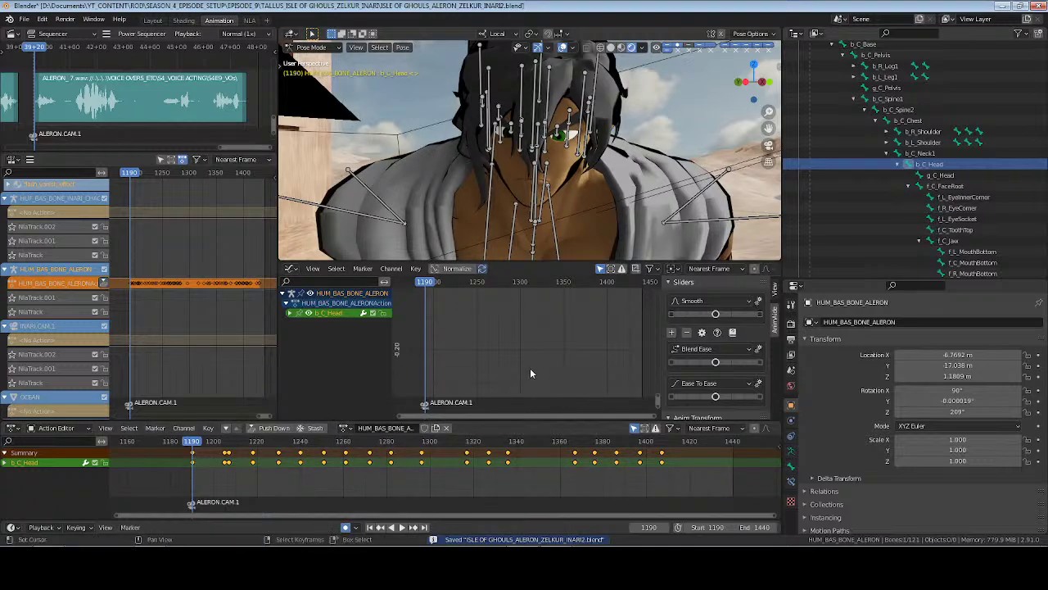
click(369, 368)
Expand the b_C_Head channels in the Graph Editor and frame the Z Quaternion Rotation curve
key(Home)
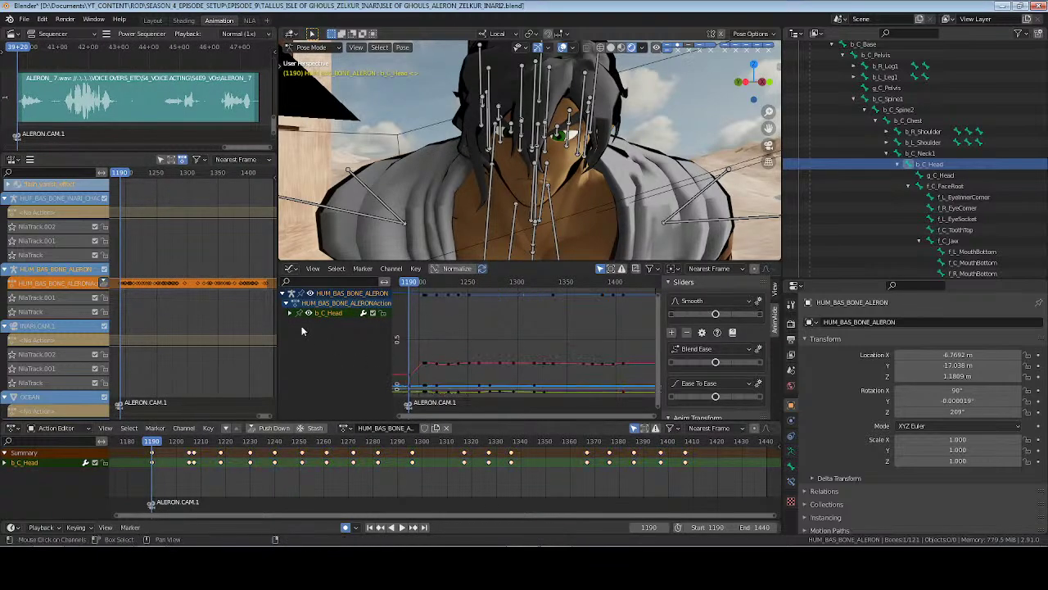
click(289, 312)
click(336, 381)
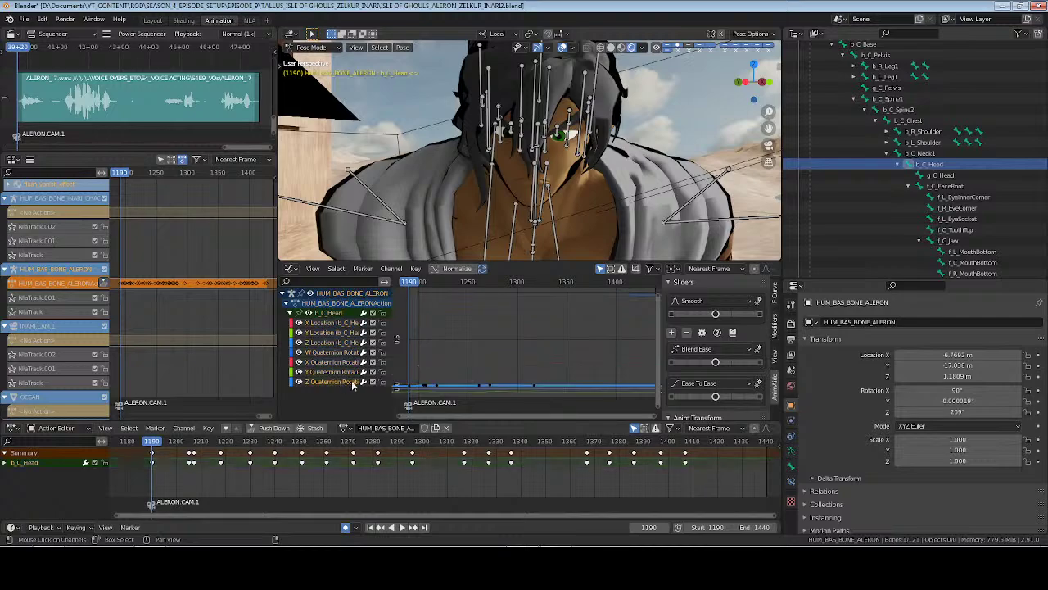
key(Home)
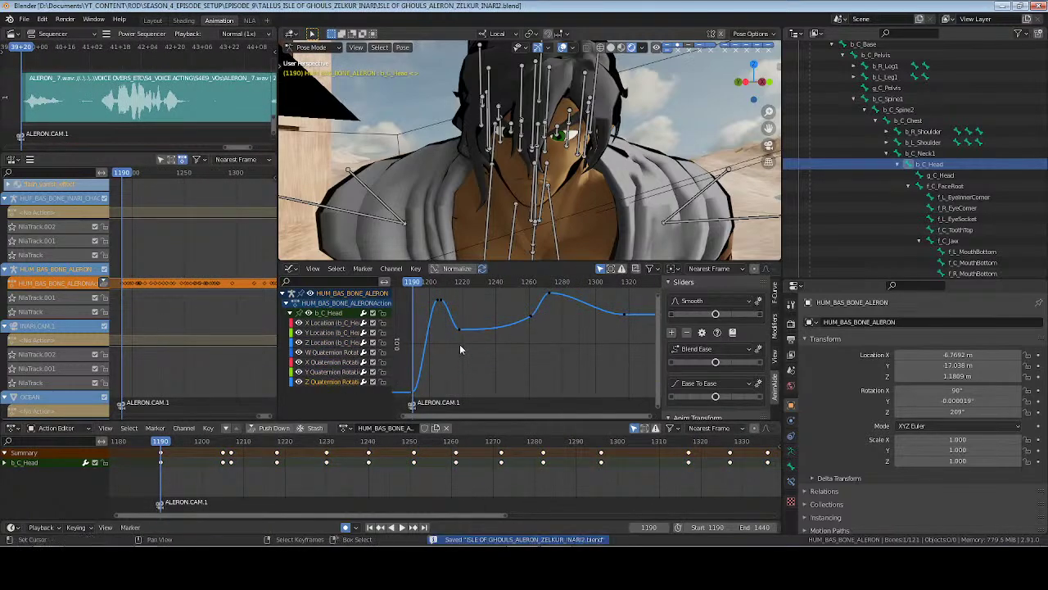
Isolate the head's Y Quaternion Rotation curve and delete the uneven keyframes on its main rising and falling slopes
double_click(336, 372)
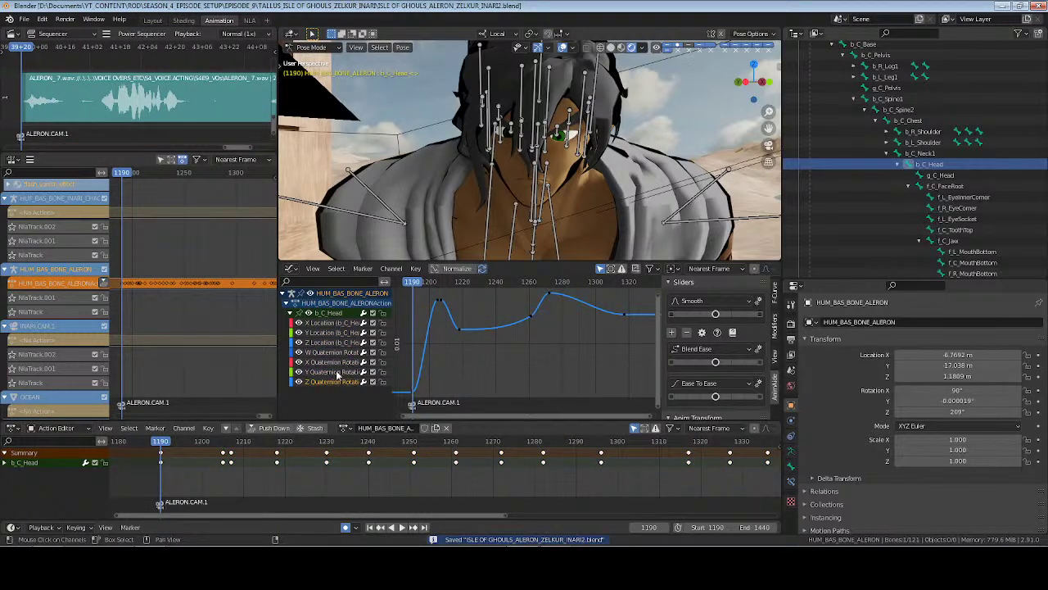
key(Home)
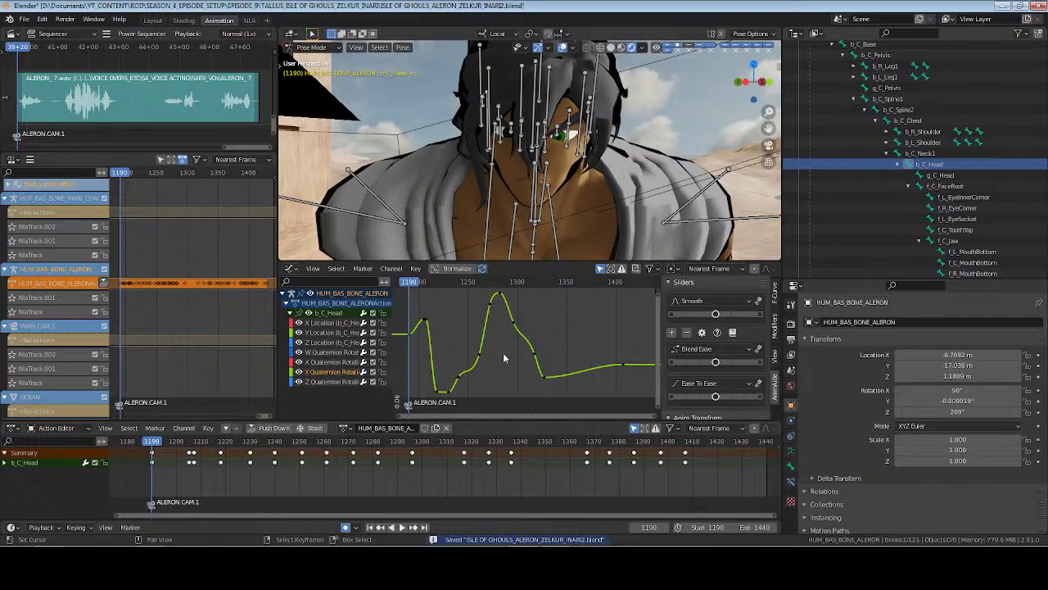
key(c)
drag(499, 353, 465, 373)
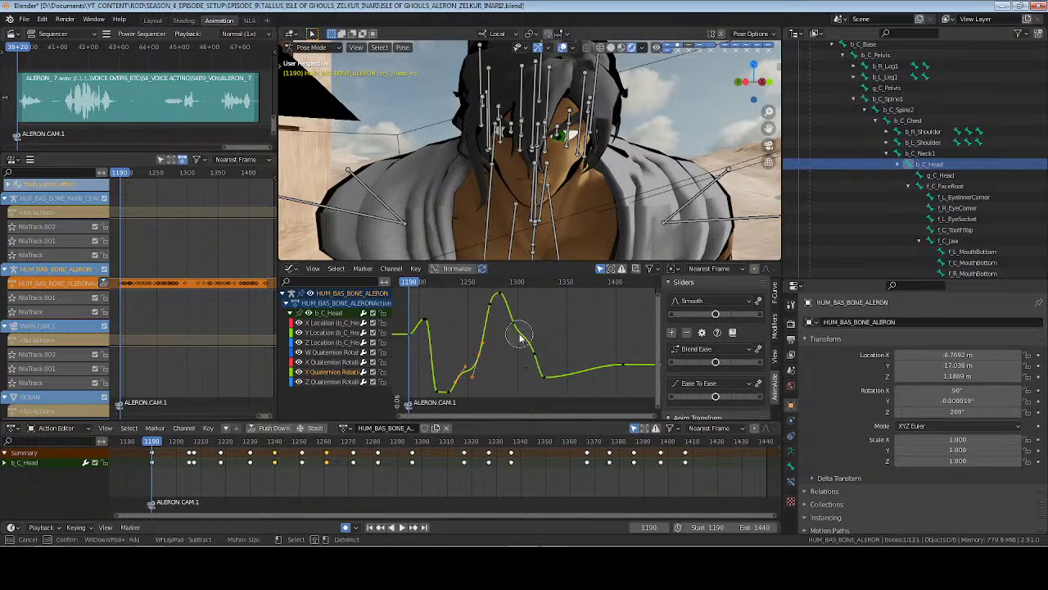
key(x)
click(470, 332)
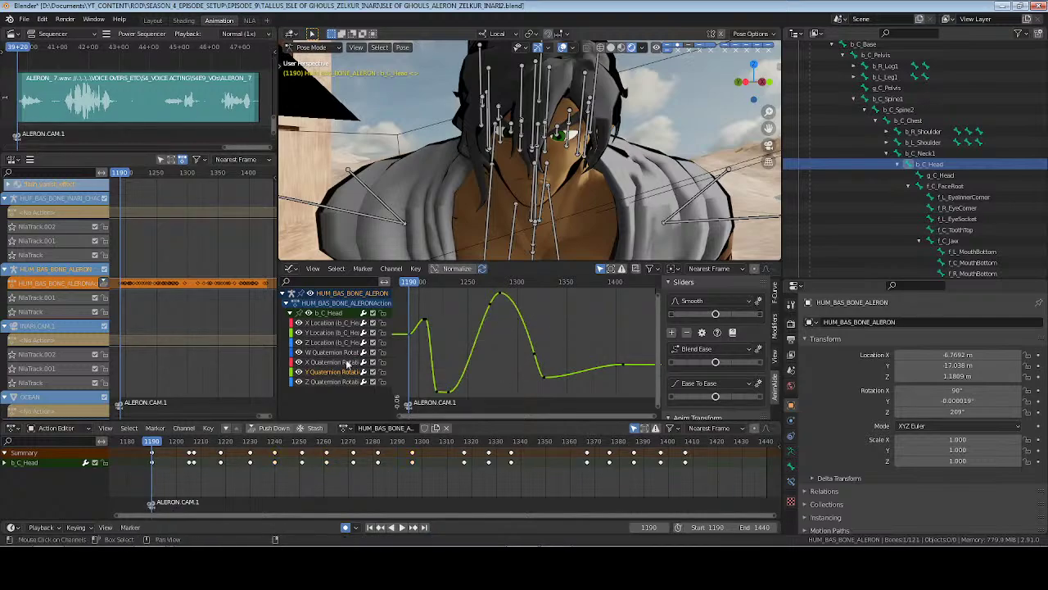
Frame the head's X Quaternion Rotation curve, save the file, and delete the uneven keyframes between its main peaks and dips
key(Home)
key(ctrl+s)
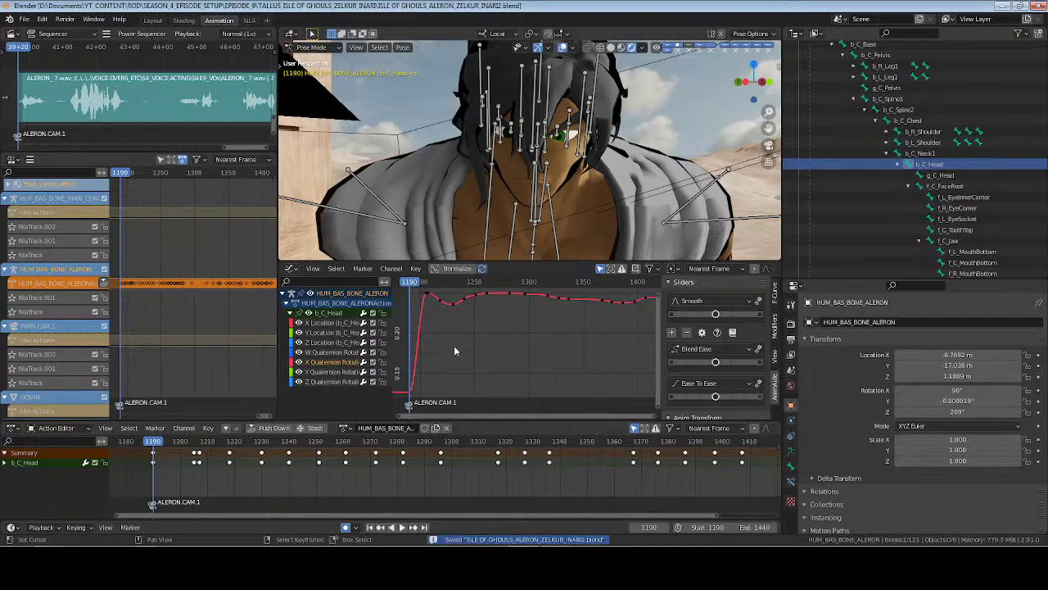
key(c)
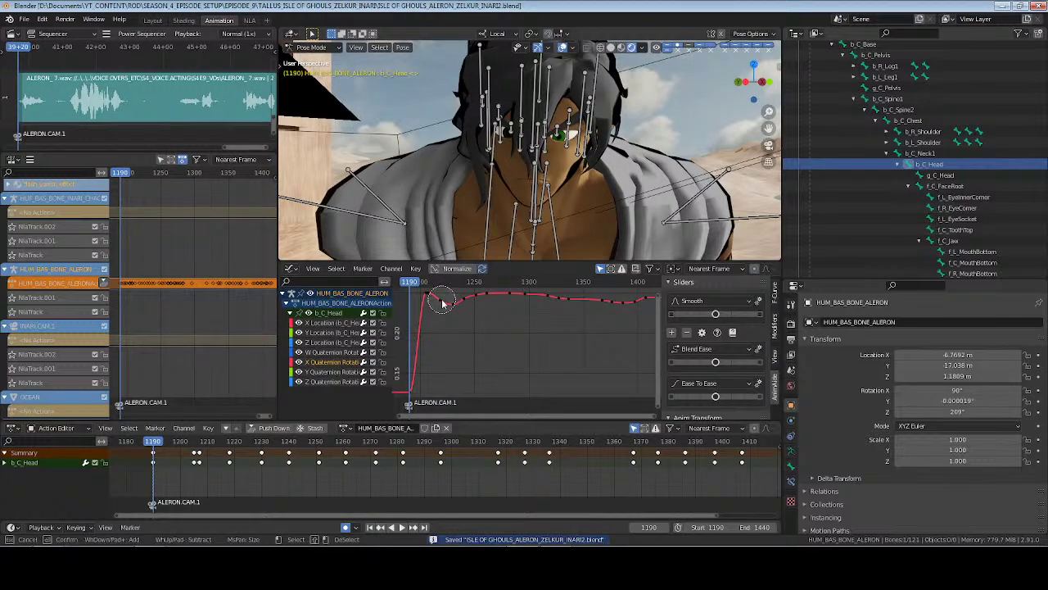
drag(442, 302, 438, 303)
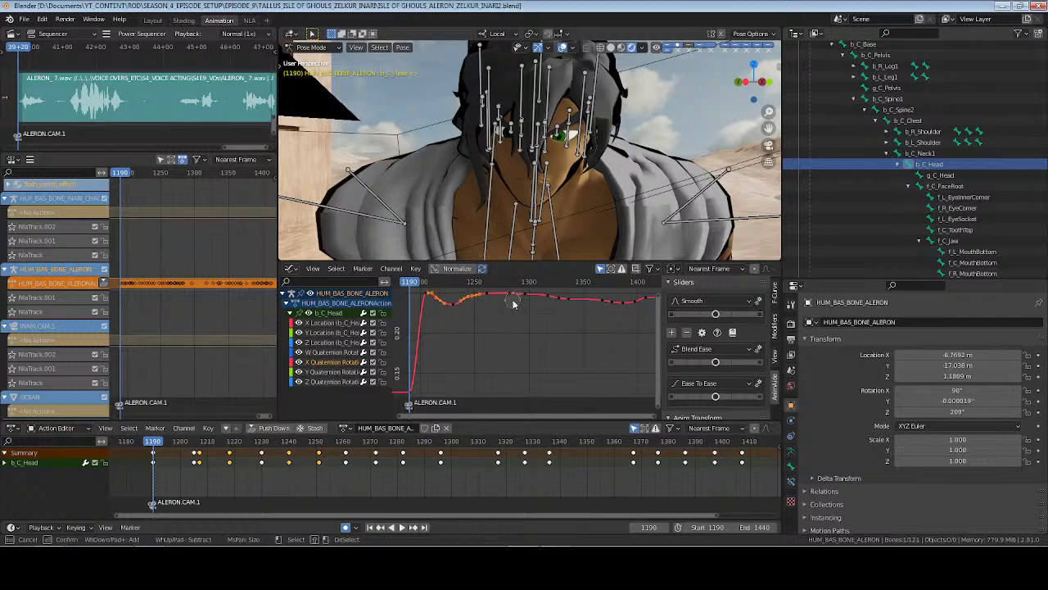
mouse_move(514, 303)
mouse_down()
mouse_move(560, 322)
mouse_move(631, 308)
mouse_up()
key(Escape)
key(x)
click(490, 357)
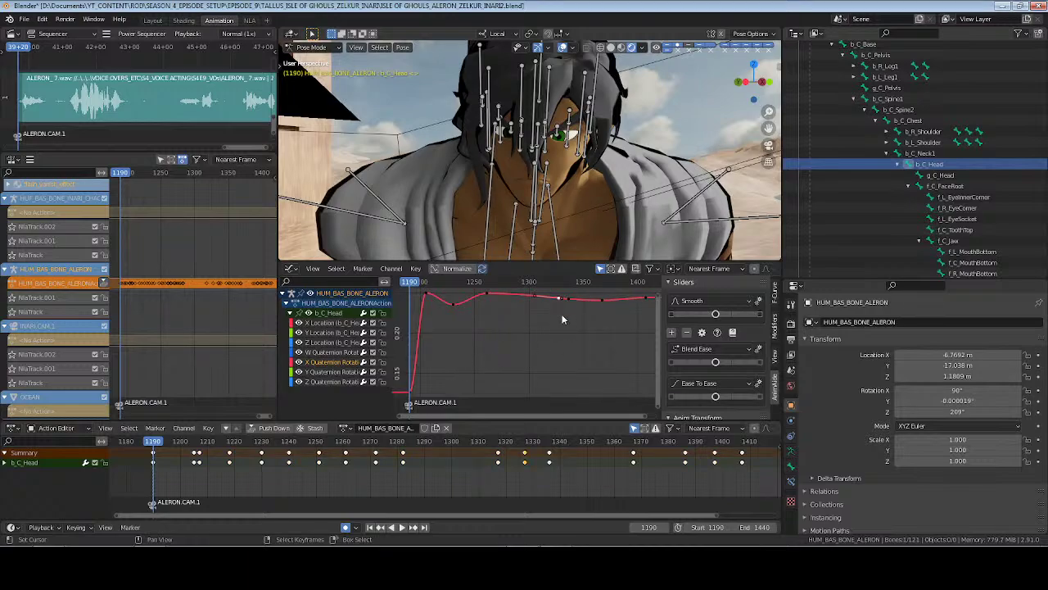
drag(542, 328, 580, 293)
key(x)
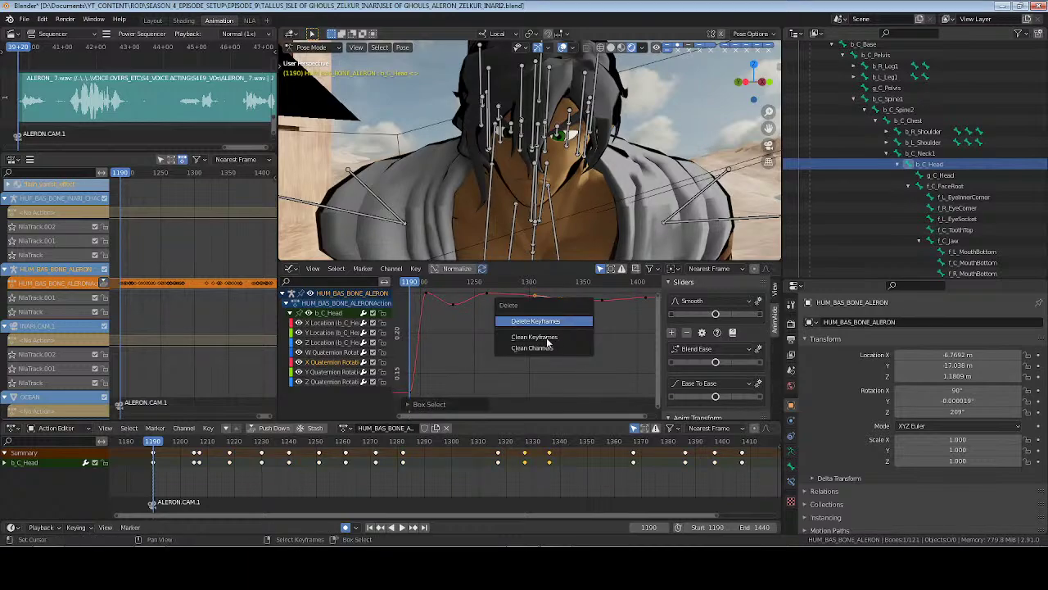
click(547, 338)
Change the handle type of all b_C_Head keyframes, then of the X rotation curve's peak keyframe near frame 1261
key(a)
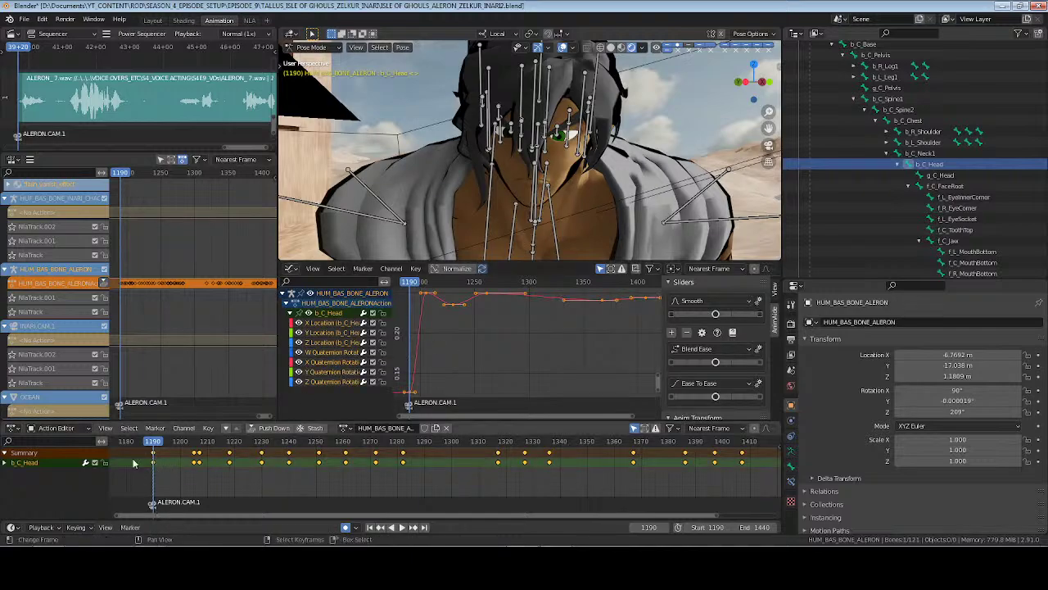
key(v)
click(494, 365)
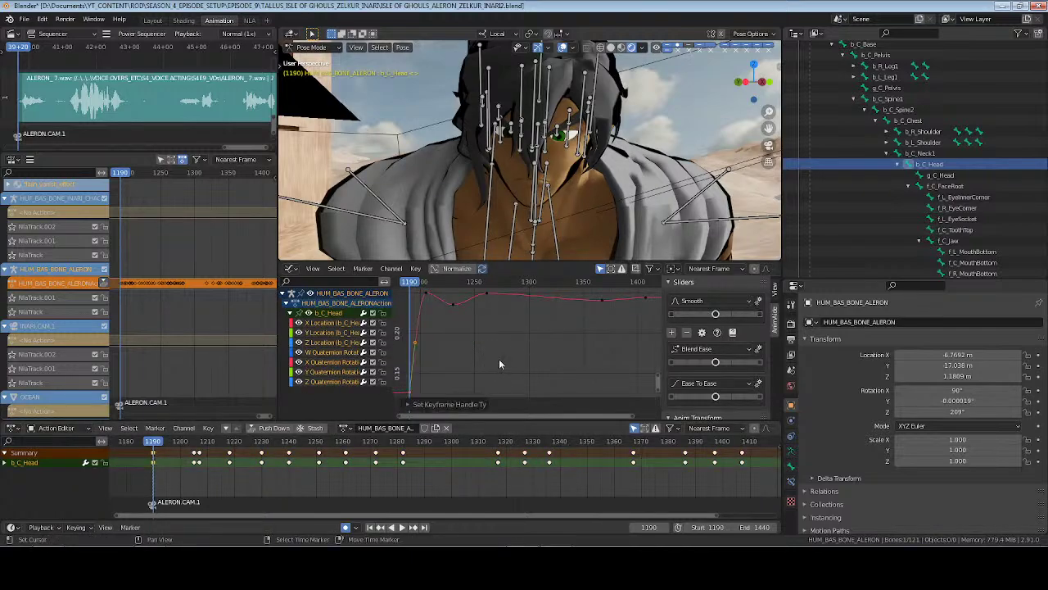
click(488, 298)
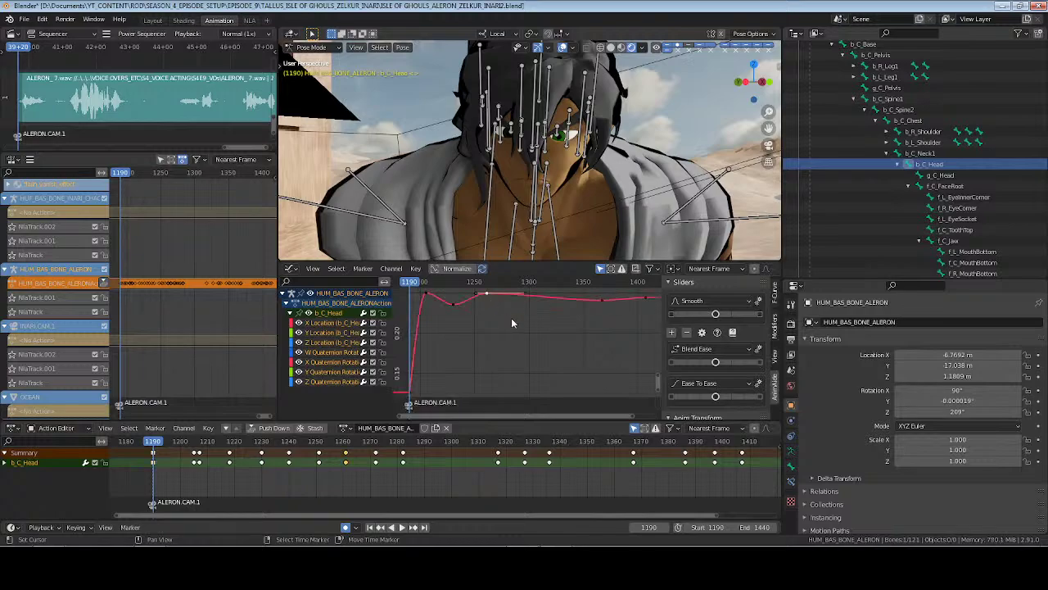
key(v)
click(511, 321)
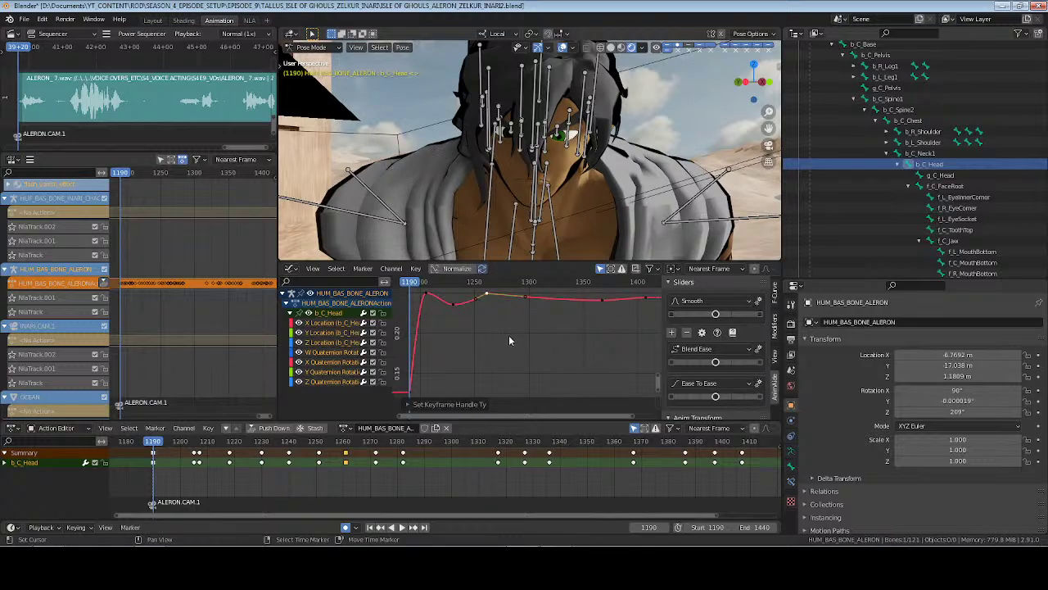
Deselect the head bone, save the file, and show only the third bone layer of the HUM_BAS_BONE armature
key(alt+a)
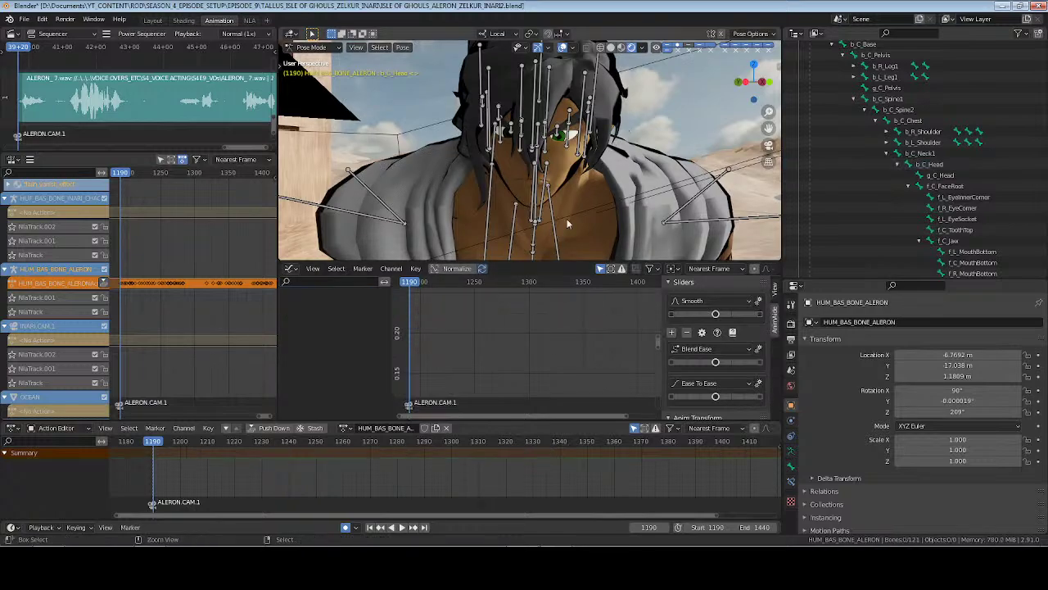
key(ctrl+s)
key(a)
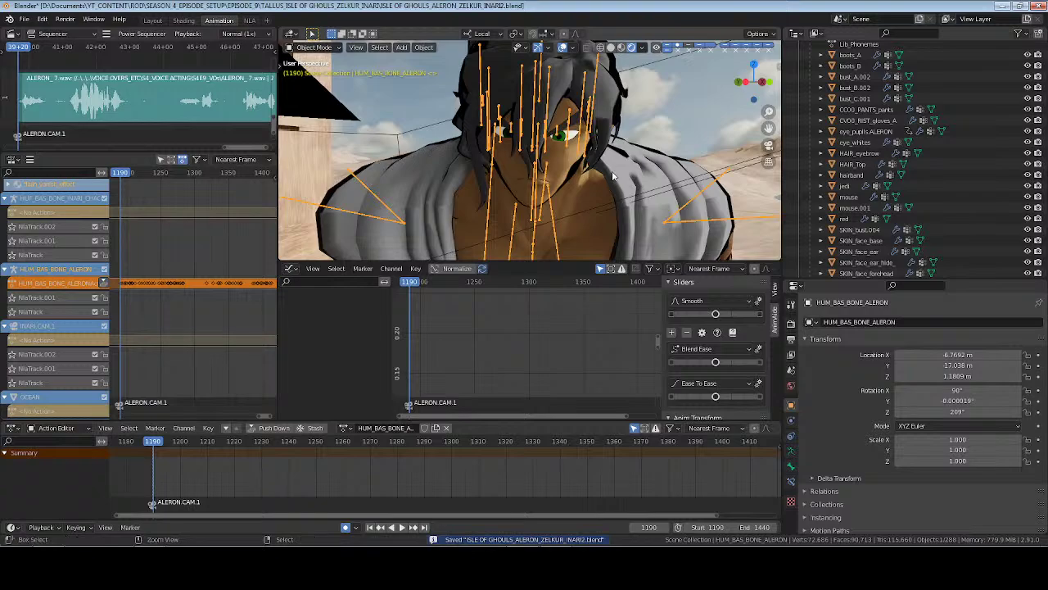
key(alt+a)
click(790, 451)
click(839, 381)
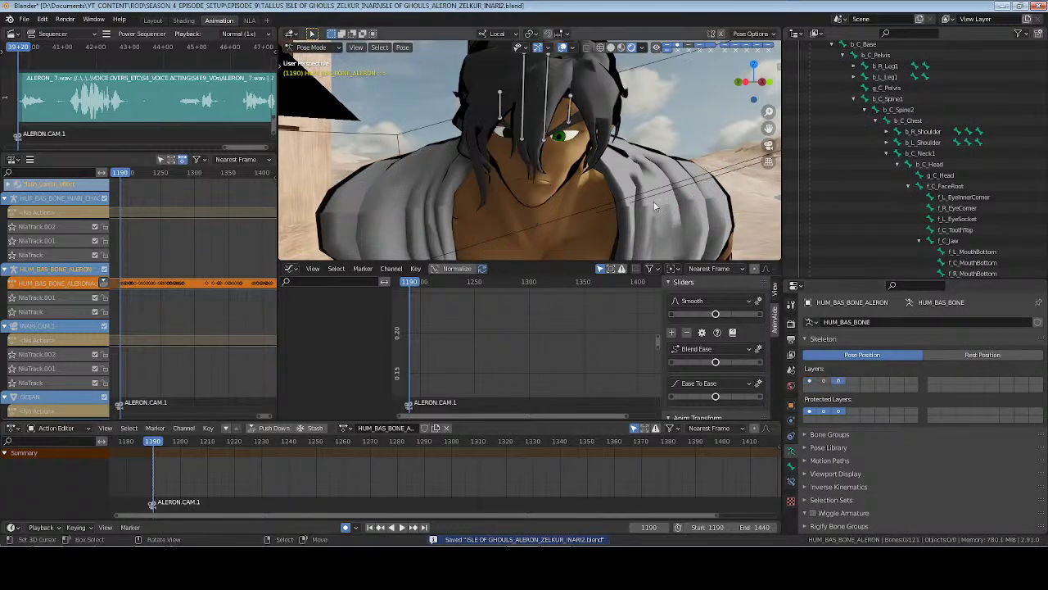
Insert Location keyframes for all four upper-eyelid and inner-eye-corner bones at frame 1190
key(a)
key(i)
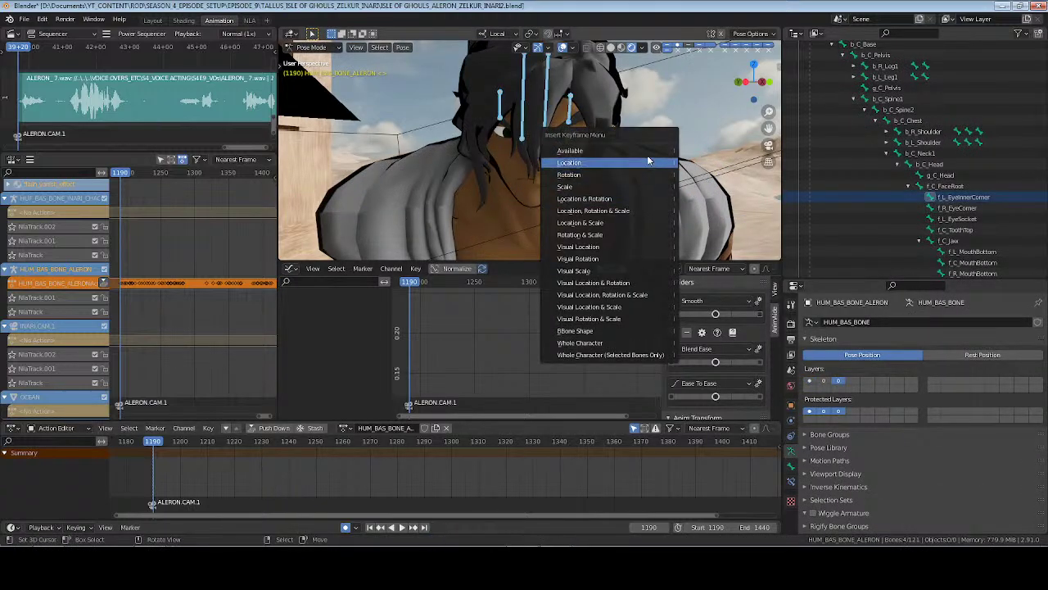
click(647, 158)
At frame 1196, move f_L_EyelidTop and f_R_EyelidTop down along local Y until both eyes are closed
click(651, 527)
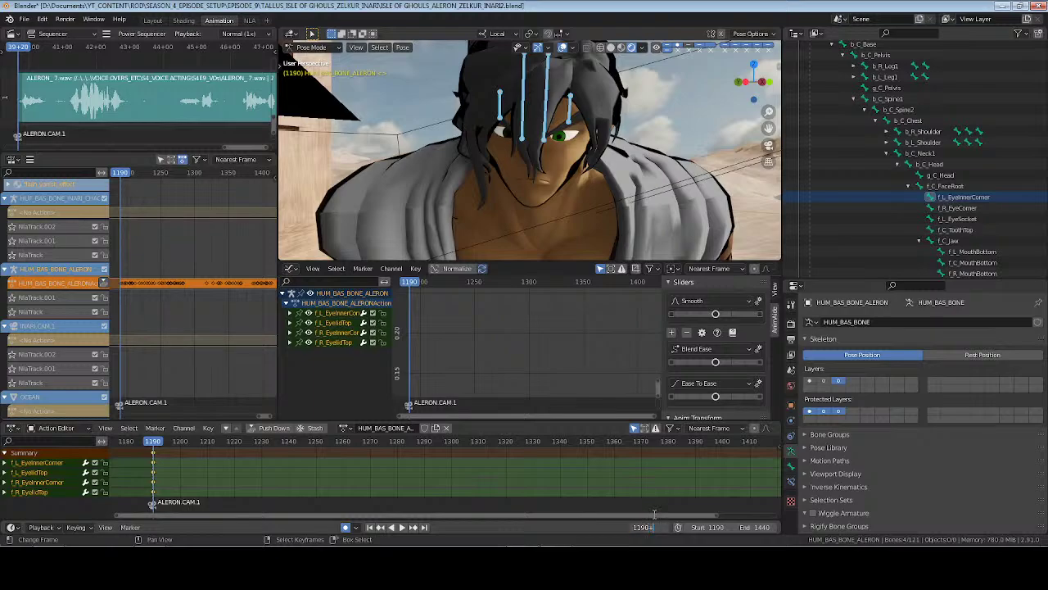
key(Return)
drag(562, 90, 604, 170)
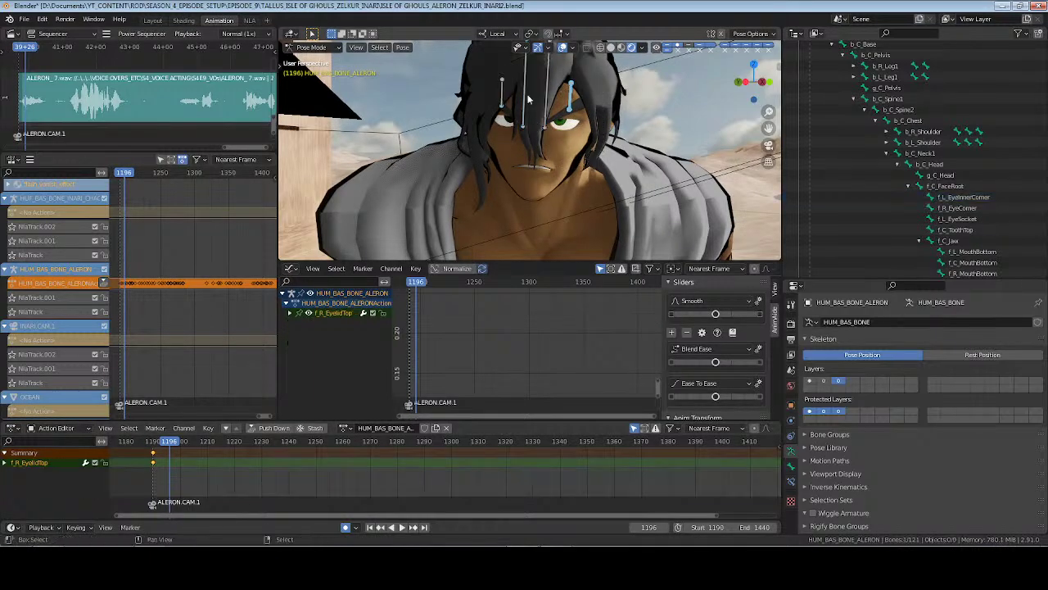
shift+drag(515, 90, 417, 131)
key(g)
key(y)
key(y)
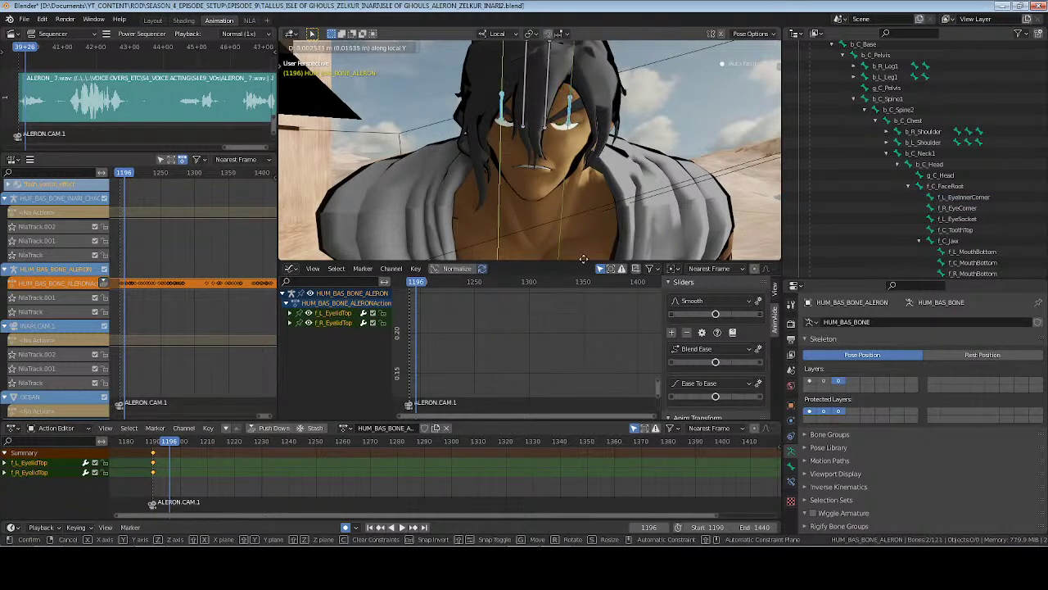
click(581, 100)
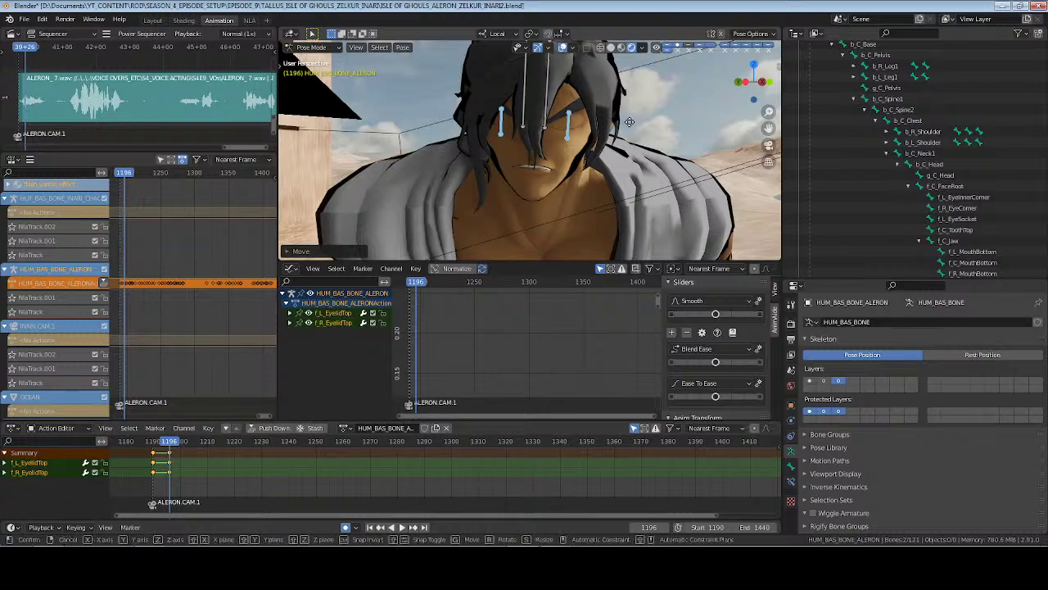
key(g)
key(y)
key(y)
click(630, 128)
Move the left and right inner-eye-corner bones down along local Y at frame 1196 to match the closed eyelids
drag(505, 75, 630, 64)
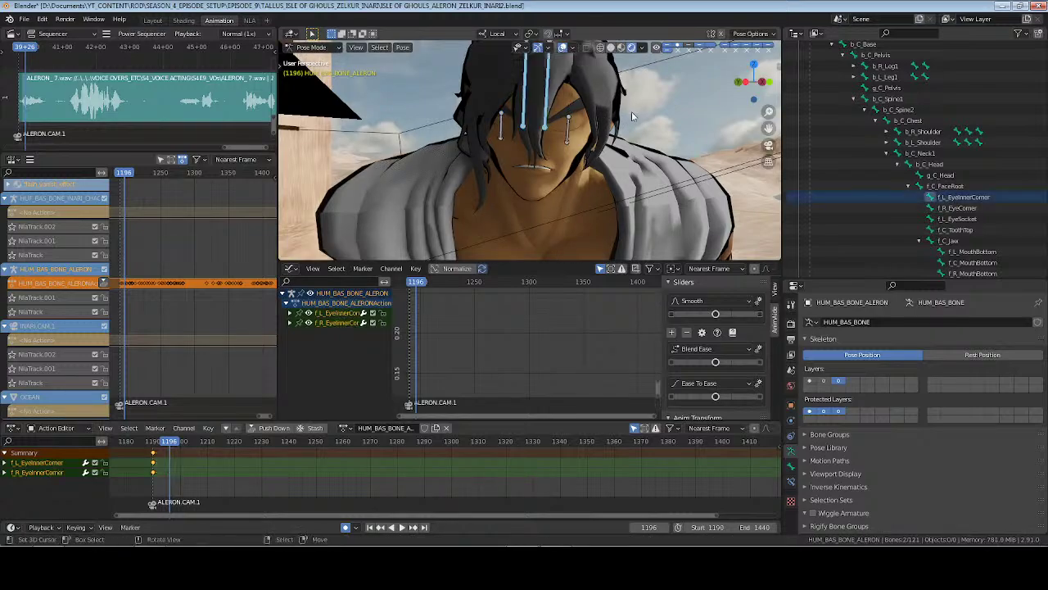
key(g)
key(y)
key(y)
click(633, 126)
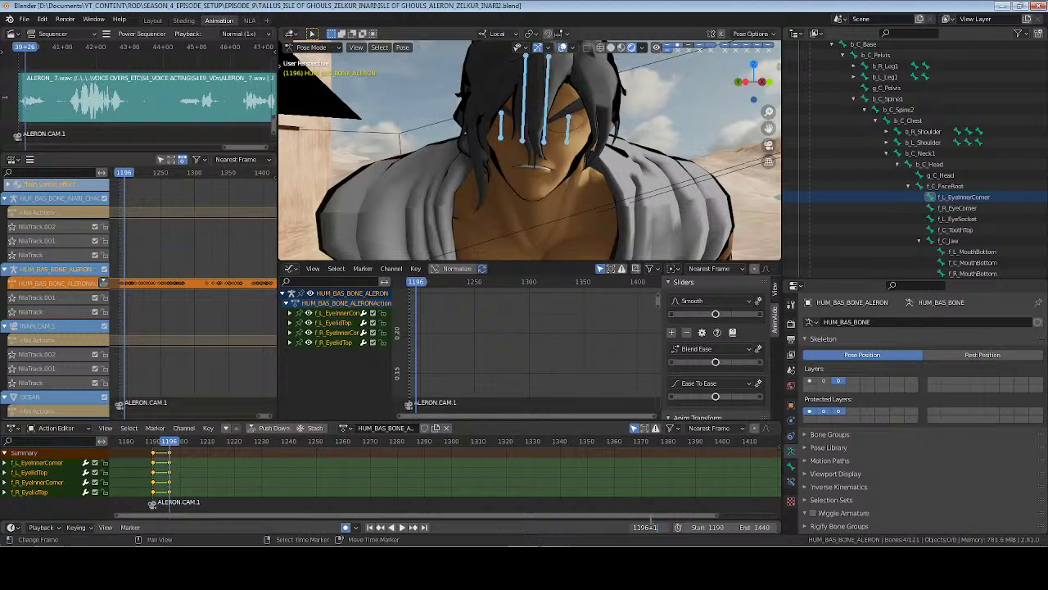
Paste the open-eye keyframes of the four eye bones at frame 1206 to finish the blink, and save the file
text(0)
key(Return)
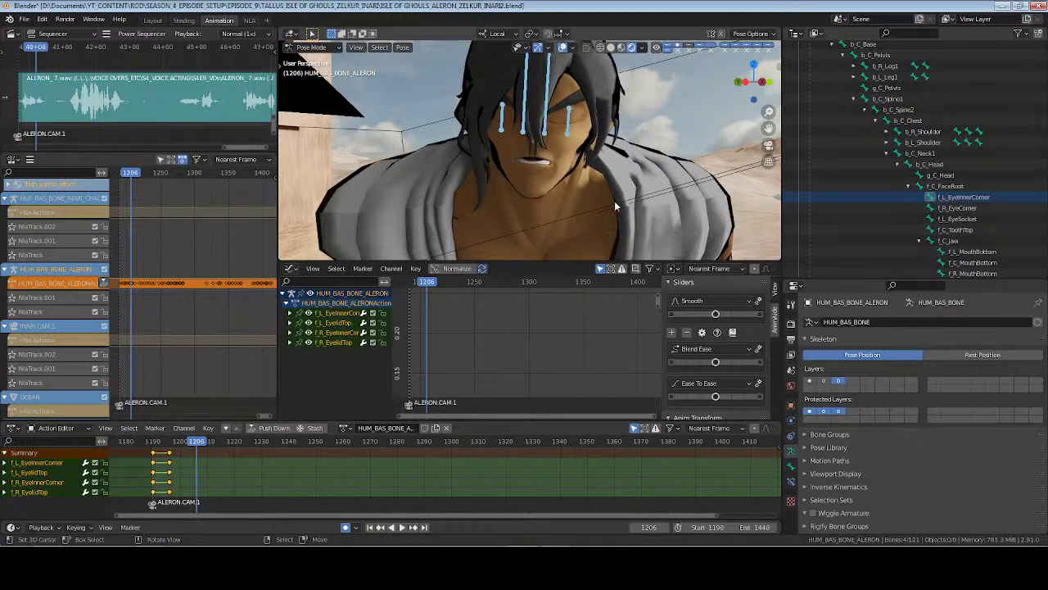
key(ctrl+v)
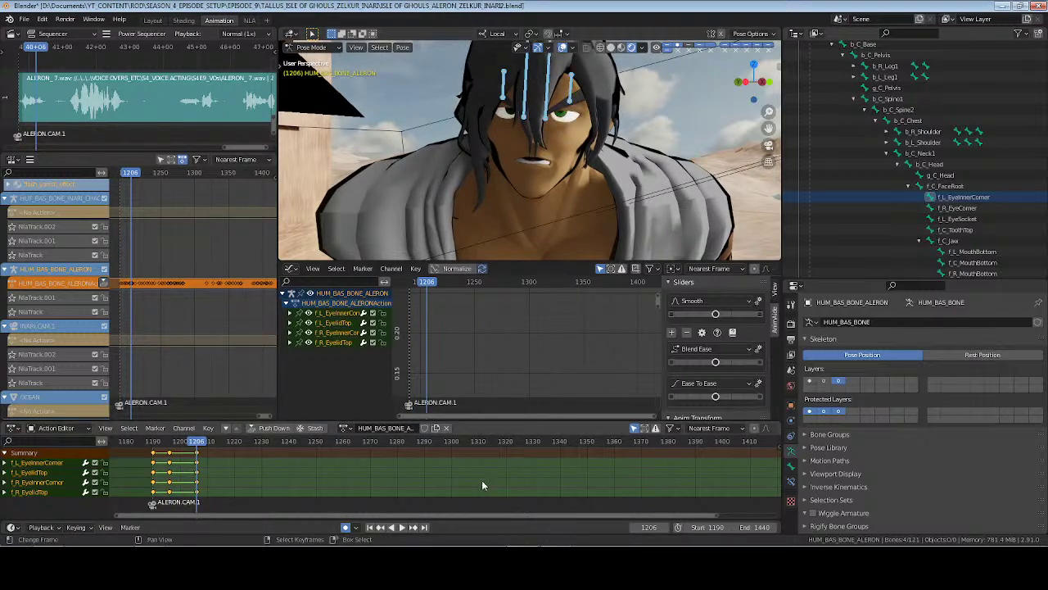
key(ctrl+s)
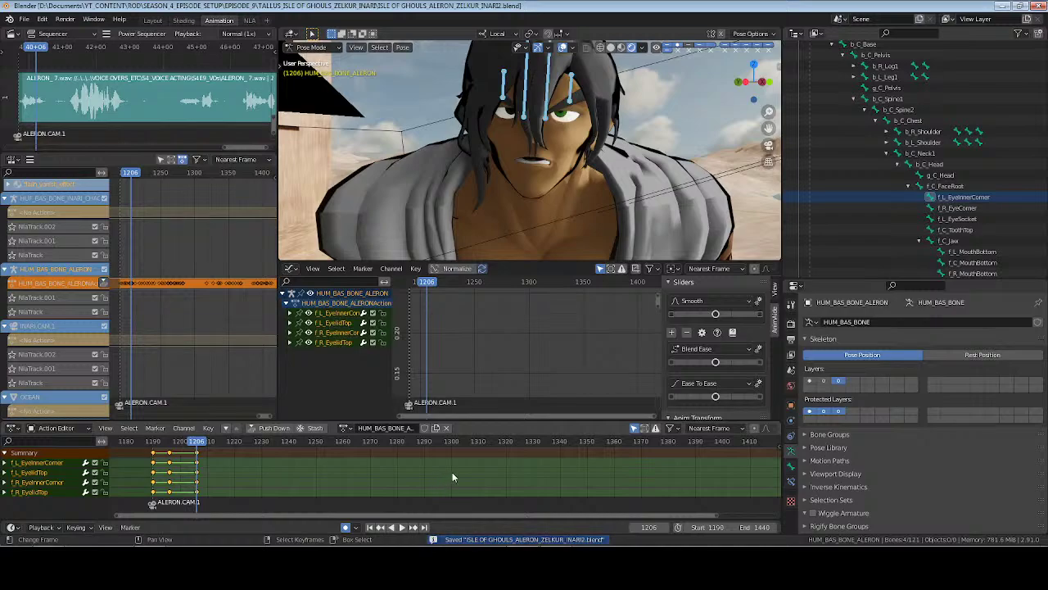
Paste the complete blink keyframes at frame 1300 and again at frame 1404
click(452, 472)
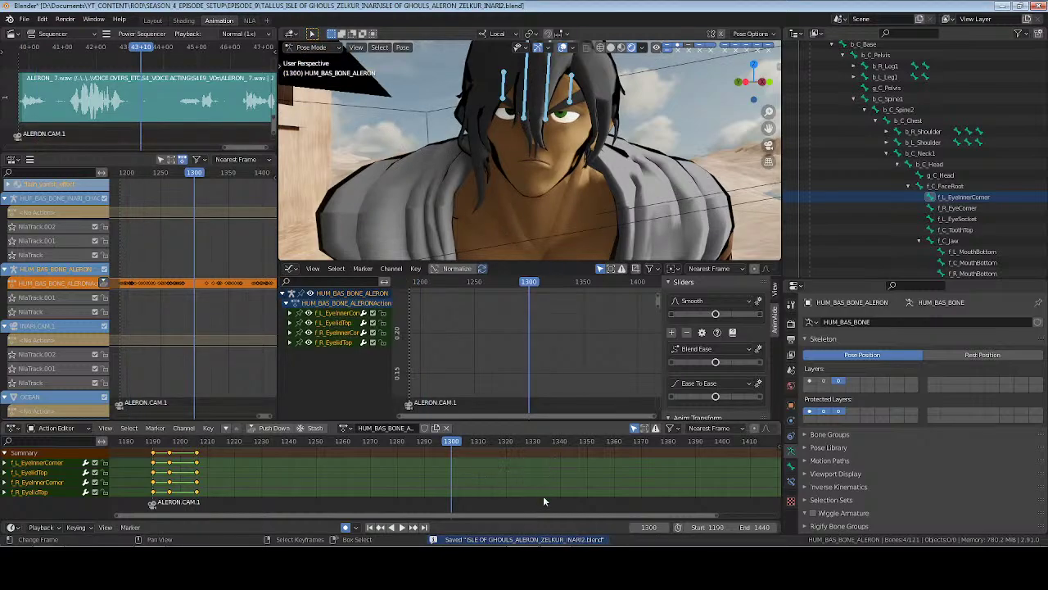
key(ctrl+v)
middle_drag(648, 453, 448, 459)
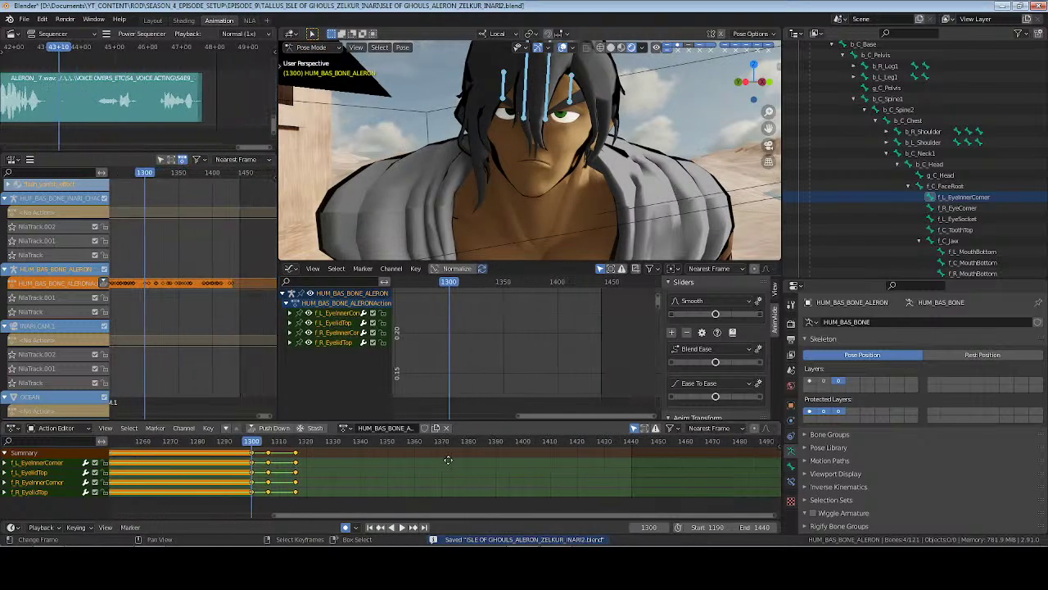
key(space)
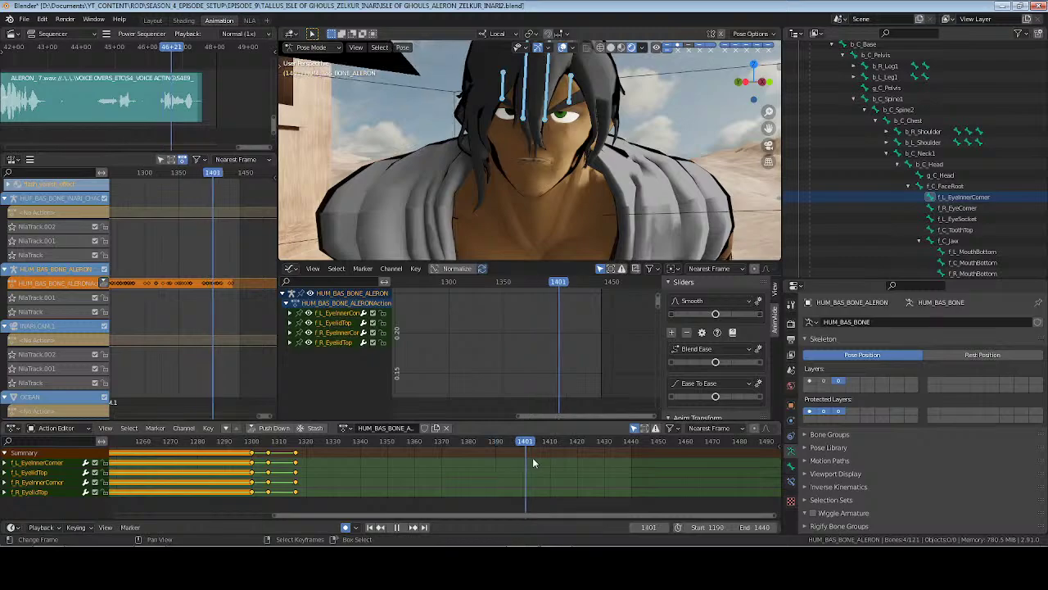
key(space)
key(ctrl+v)
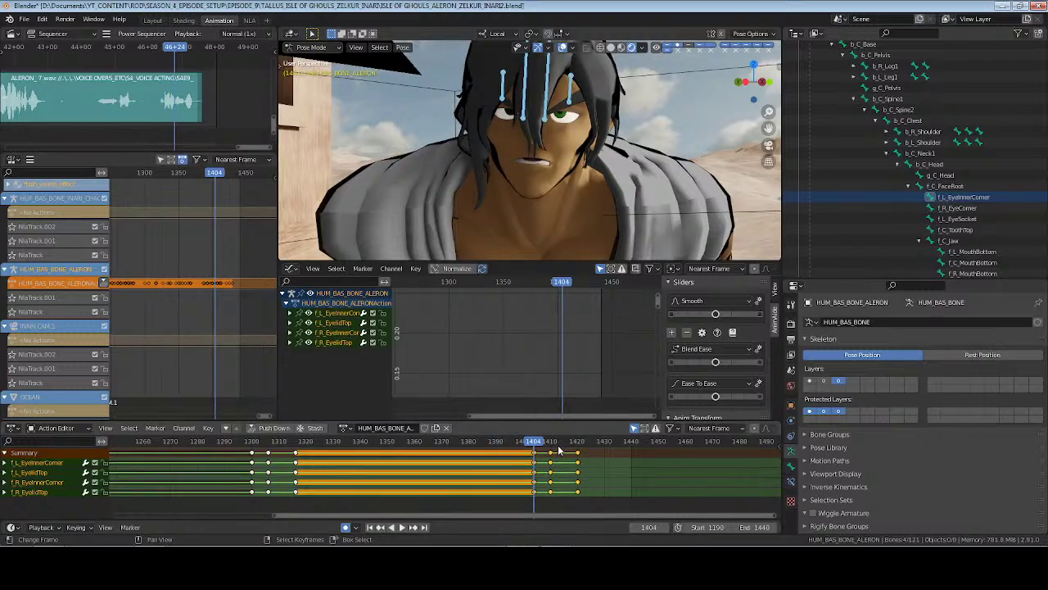
Paste the last blink's closed-eye keyframes at frame 1420, delete the ones at frame 1410, play the ending, and save
drag(565, 442, 592, 499)
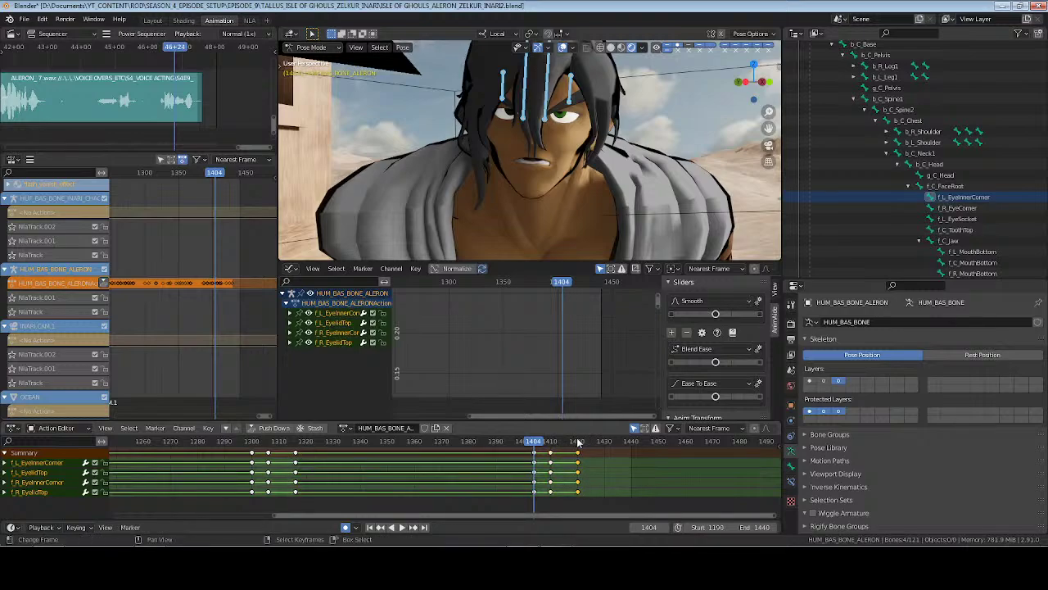
click(577, 442)
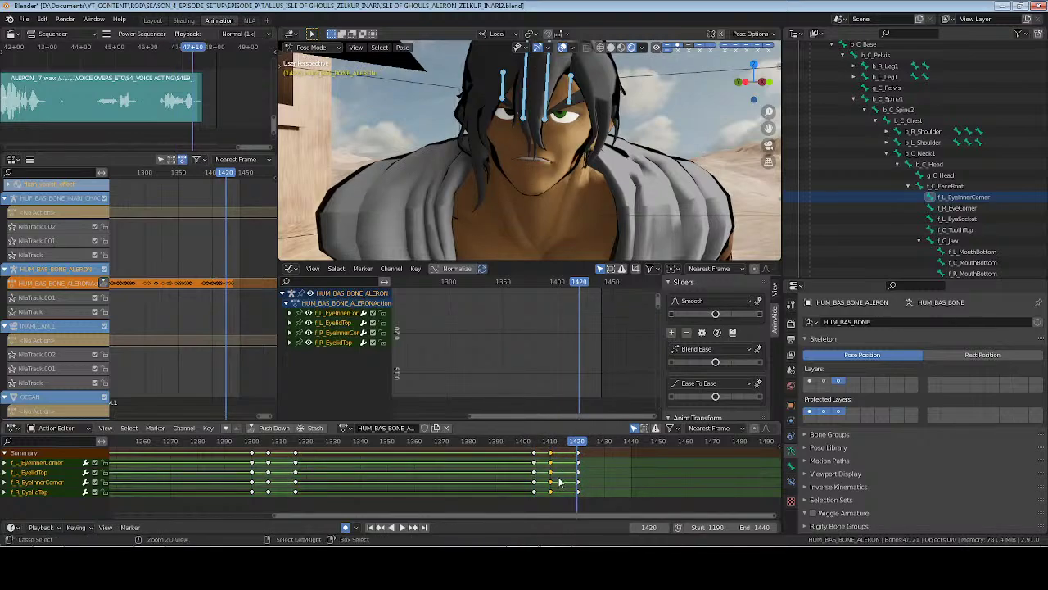
key(ctrl+v)
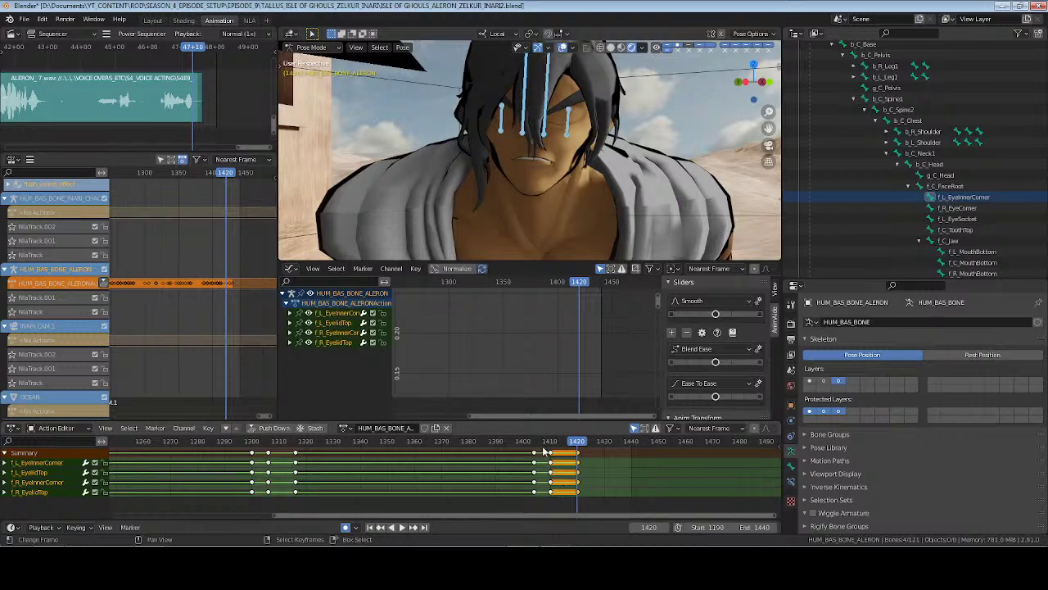
right_drag(544, 449, 560, 474)
key(x)
click(553, 473)
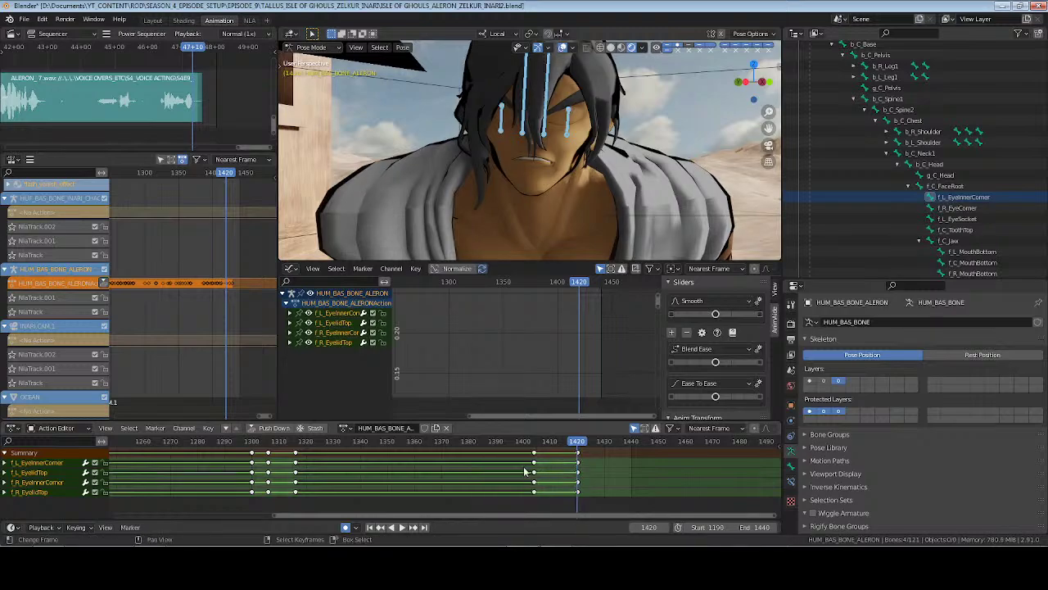
key(space)
key(ctrl+s)
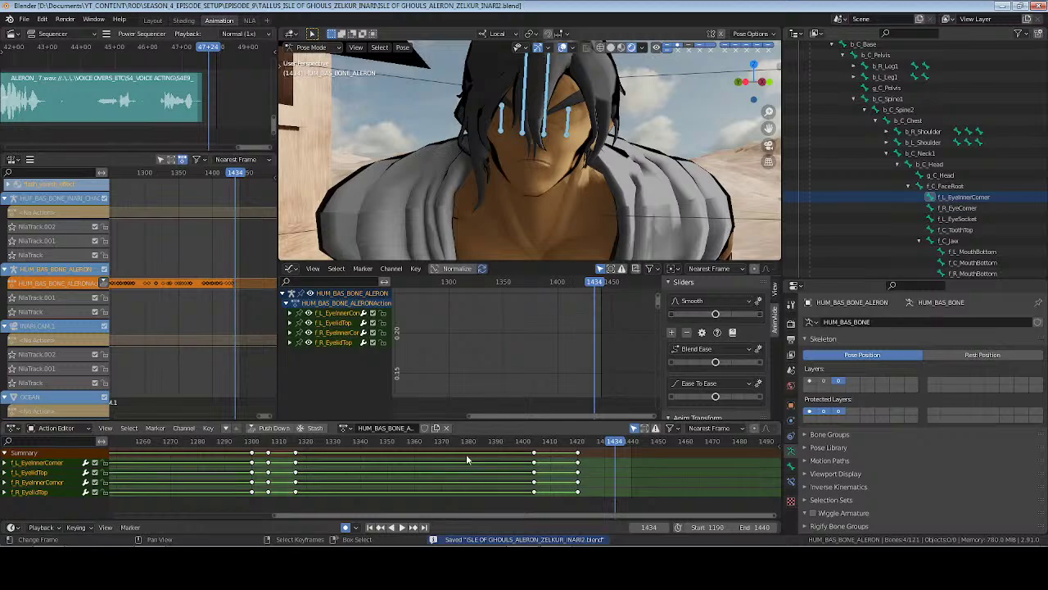
Move the final eye-closing keyframes at frames 1404 and 1420 about 26 frames earlier
key(Escape)
right_drag(503, 447, 610, 501)
key(g)
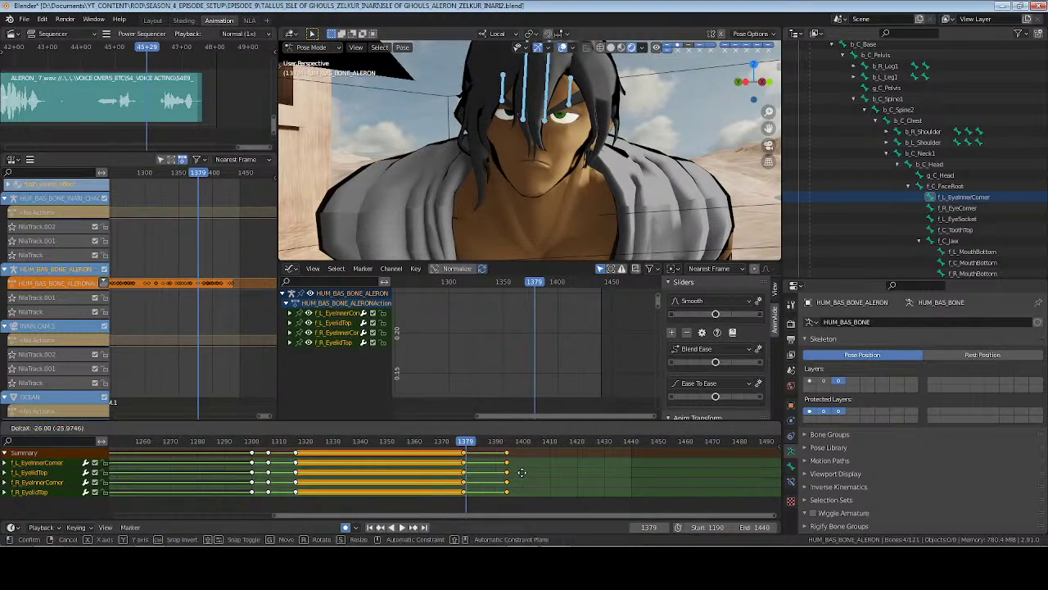
click(521, 473)
Shift the final closed-eye keyframes a few frames later to about frame 1397, and save the file
right_drag(492, 444, 520, 488)
key(g)
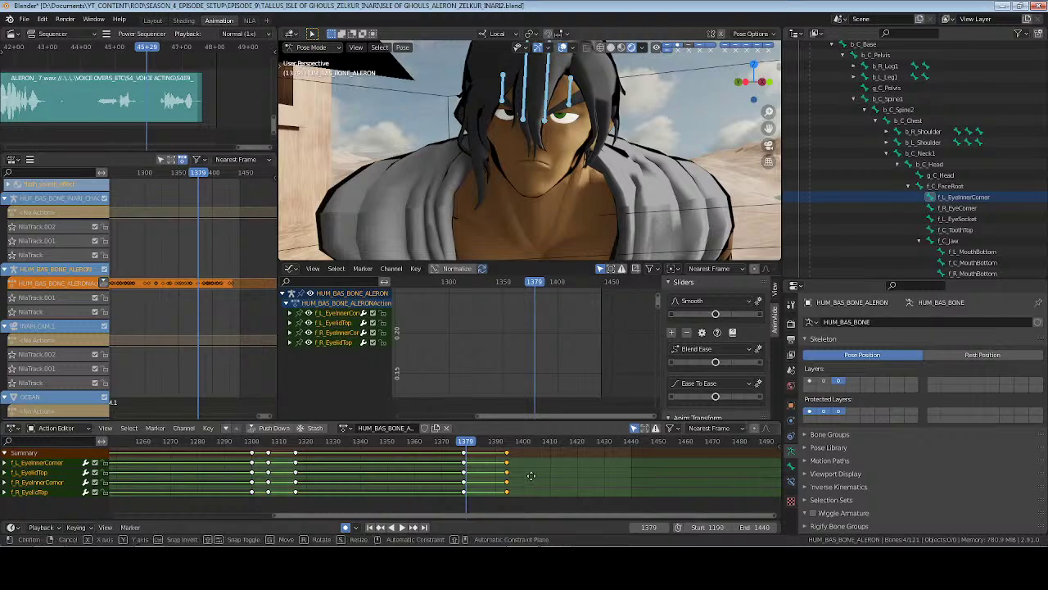
click(532, 477)
right_click(532, 475)
key(ctrl+s)
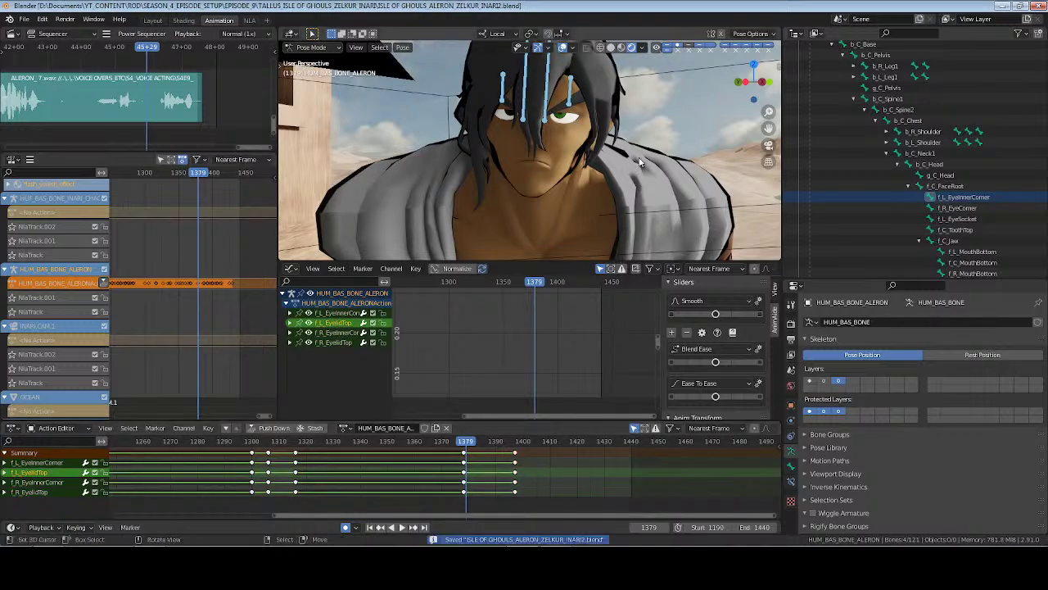
Show the main body bone layer, select the b_C_Head bone, and play the animation up to about frame 1407
key(alt+a)
click(809, 380)
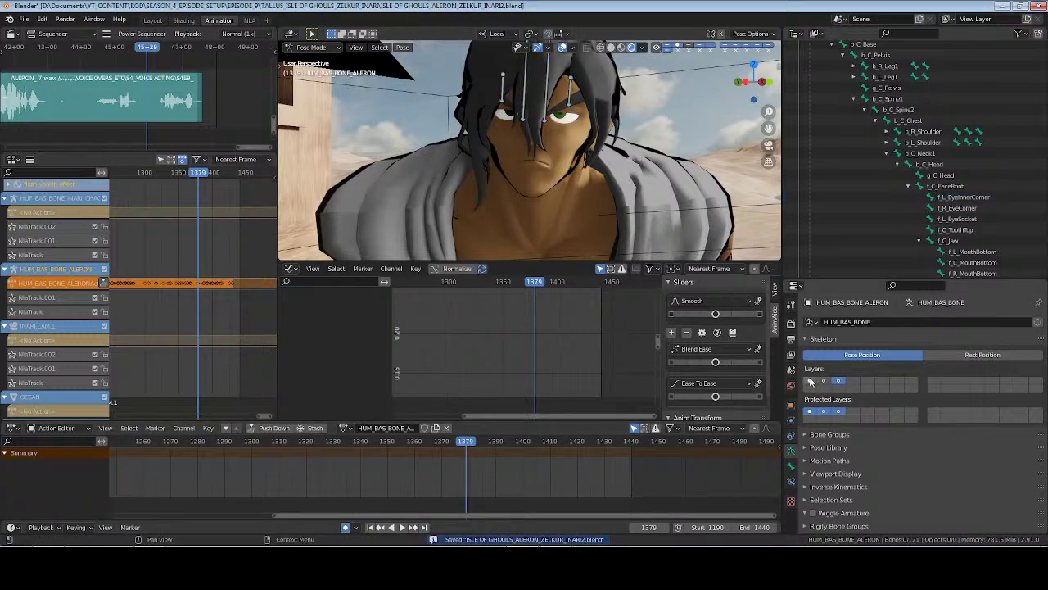
click(935, 167)
key(space)
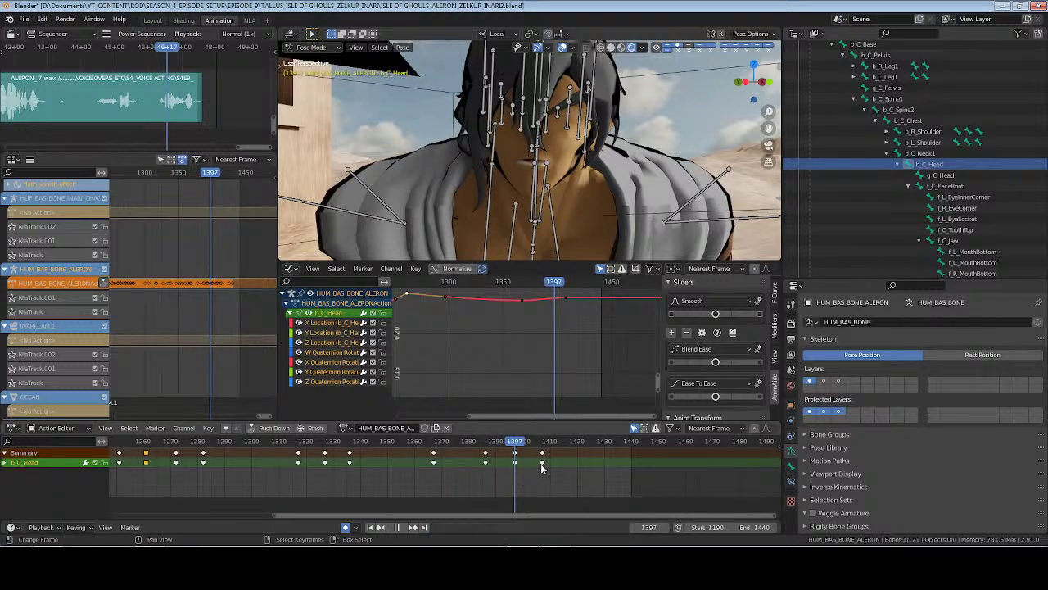
key(space)
click(544, 475)
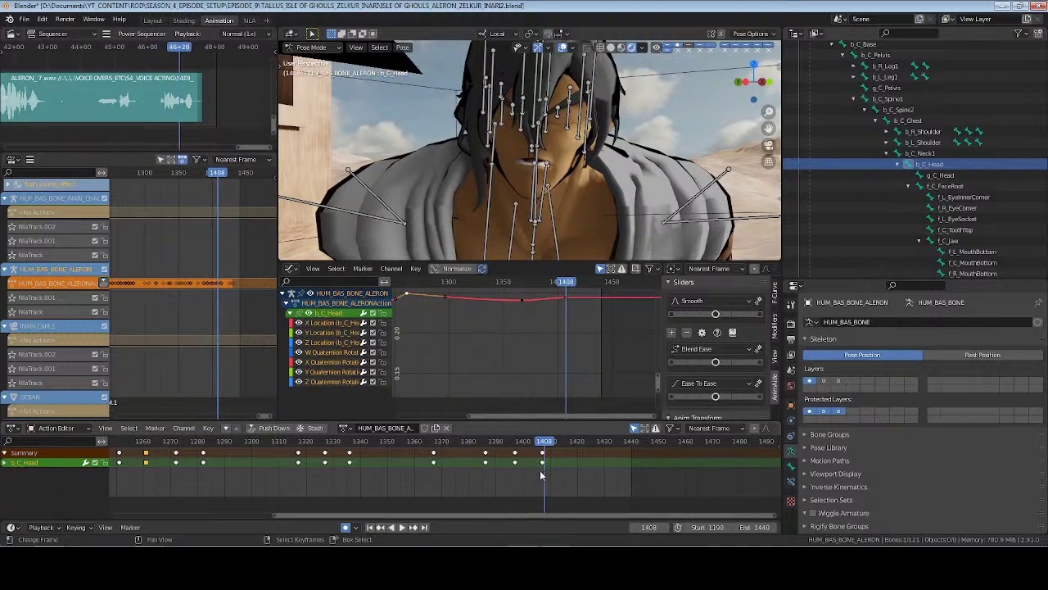
key(Left)
Lower the head curve's last keyframe by about 0.12 and move it 5 frames later
drag(525, 290, 609, 344)
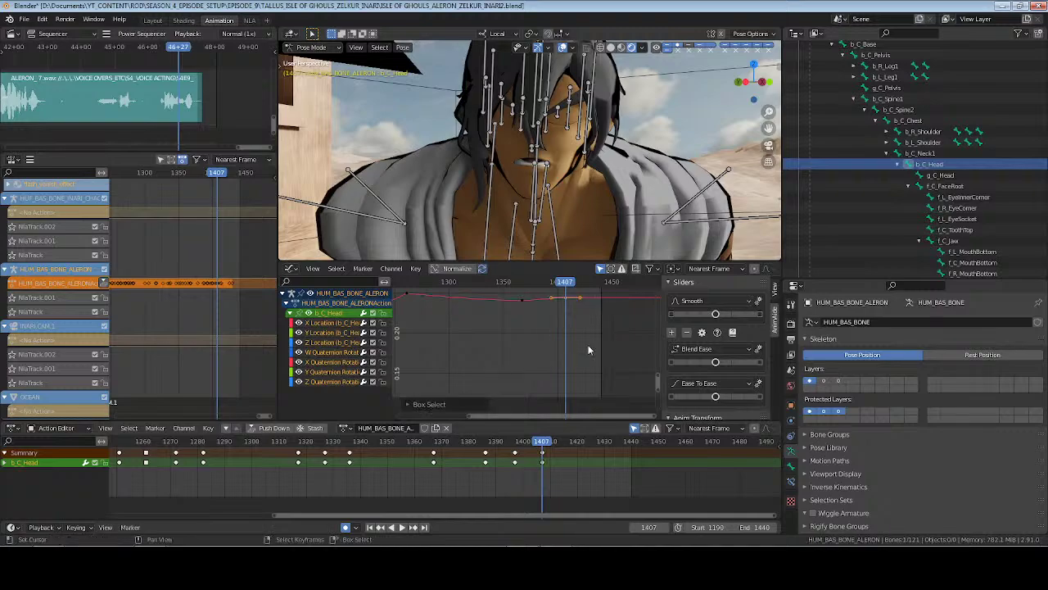
key(g)
key(y)
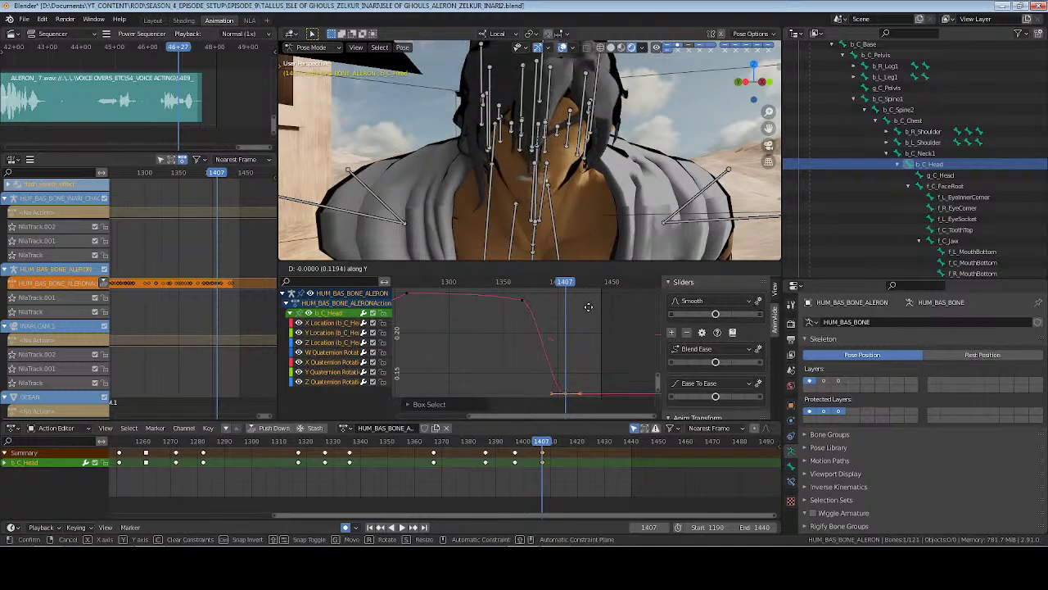
key(y)
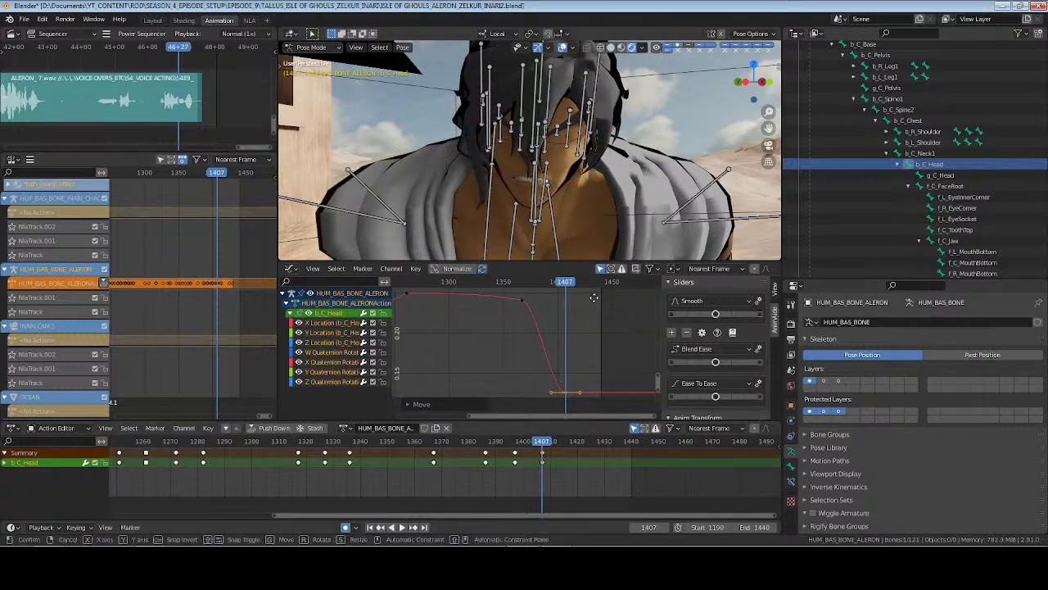
key(5)
key(Return)
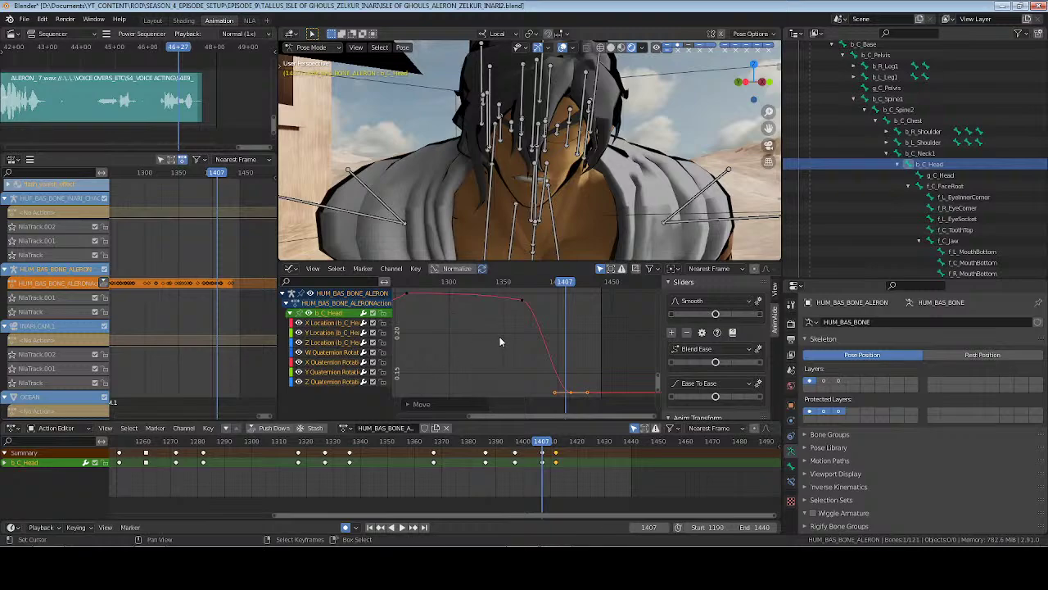
Set the handle type of the head curve's keyframe before the final drop to Vector
drag(475, 288, 549, 335)
key(r)
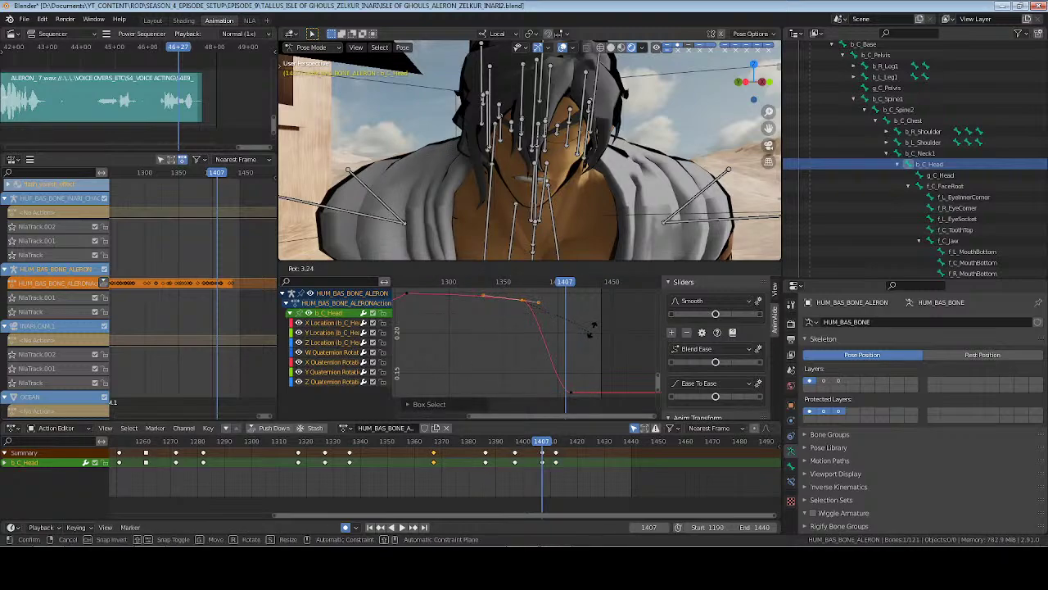
click(582, 339)
key(v)
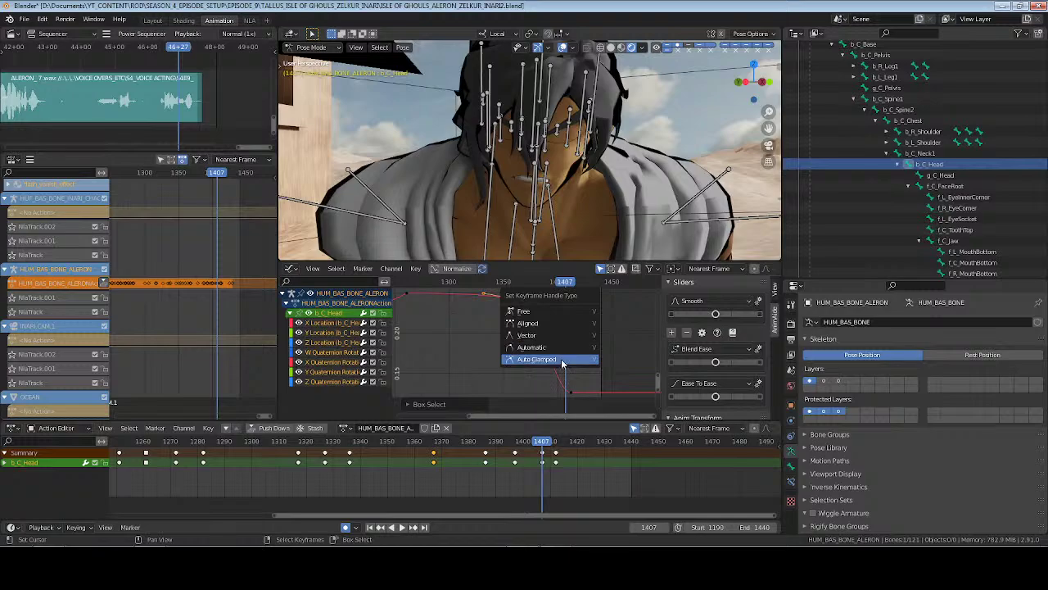
click(547, 336)
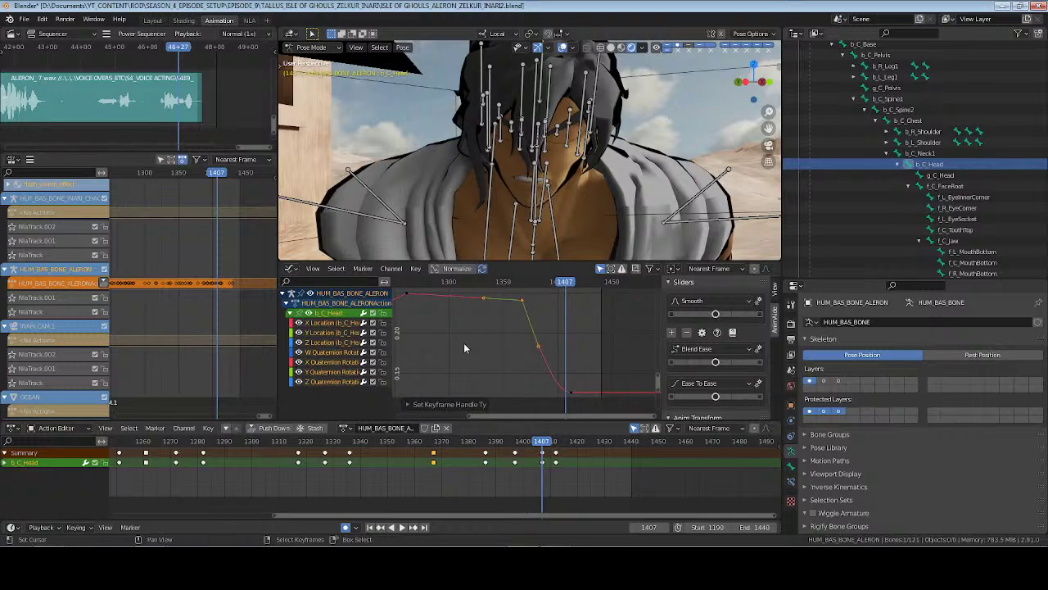
Save the file, hide the viewport overlays, and play the shot from frame 1257 to review the head drop
click(403, 313)
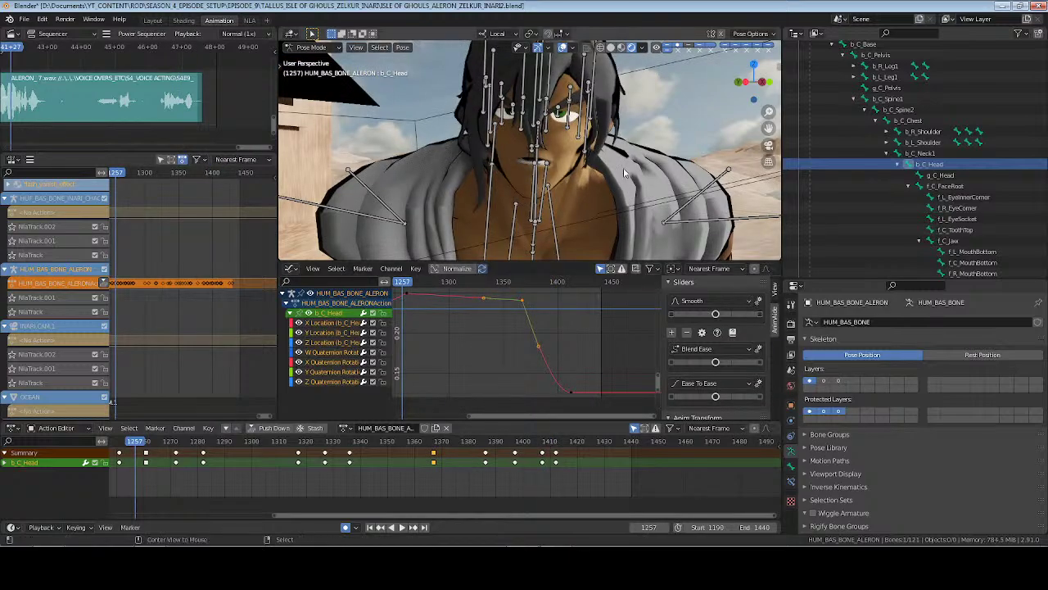
key(alt+a)
key(ctrl+s)
click(562, 47)
key(space)
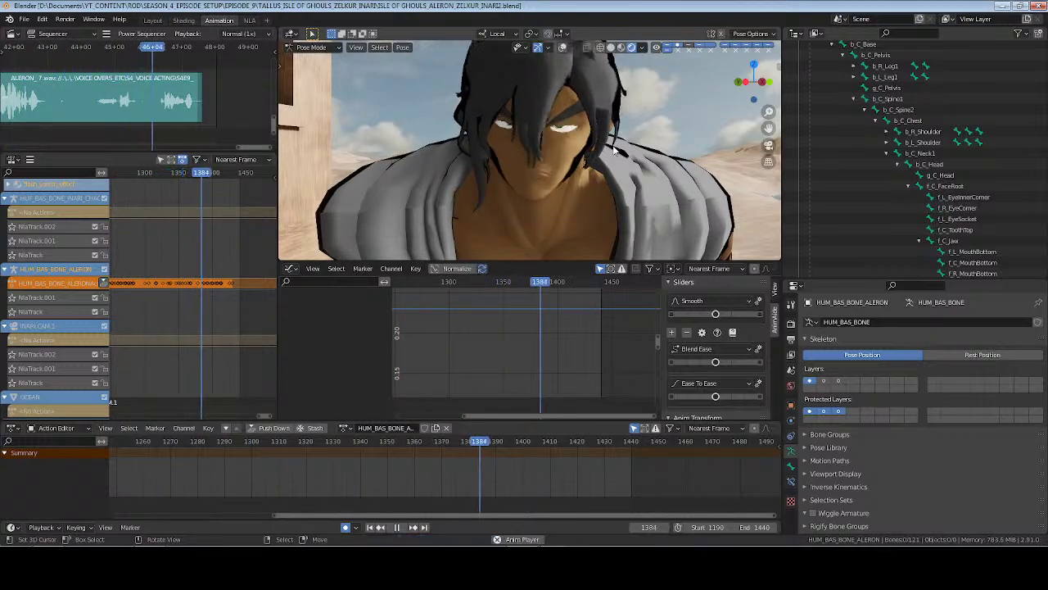
key(space)
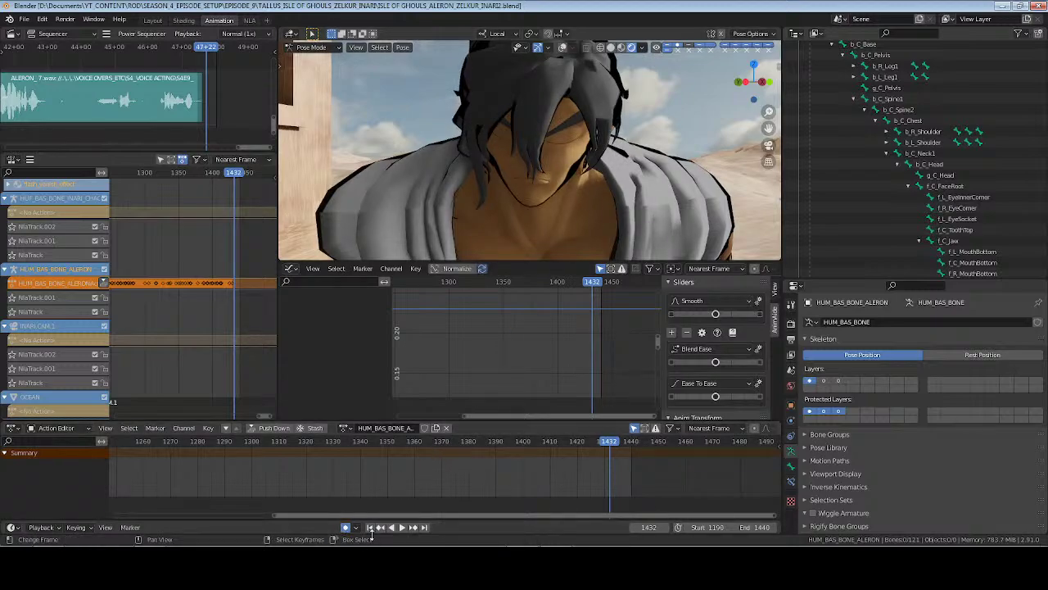
Select all mouth and jaw bones on the second bone layer and keyframe their pose at frame 1435
click(370, 528)
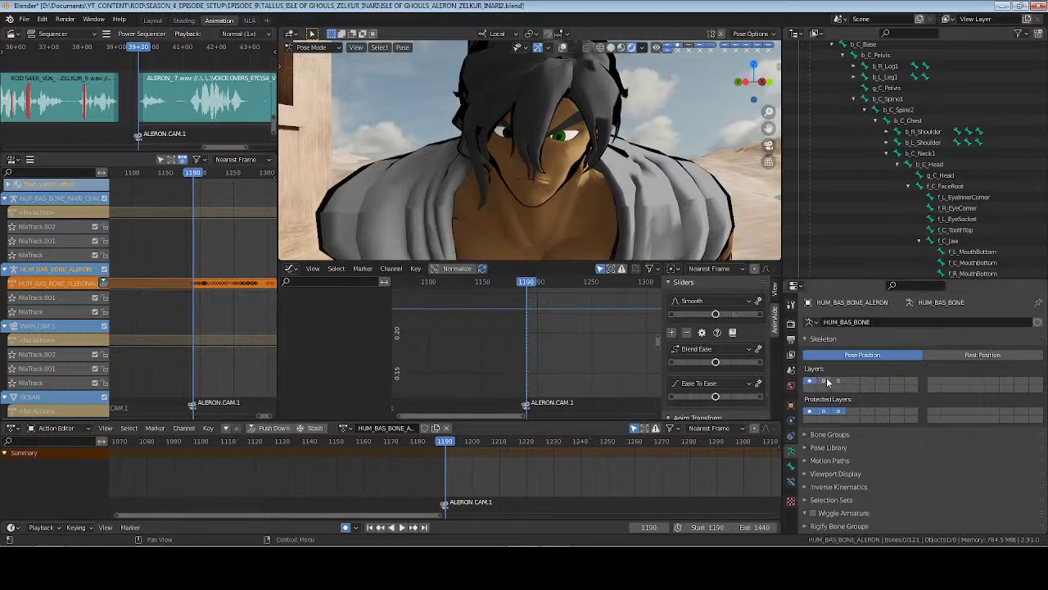
key(a)
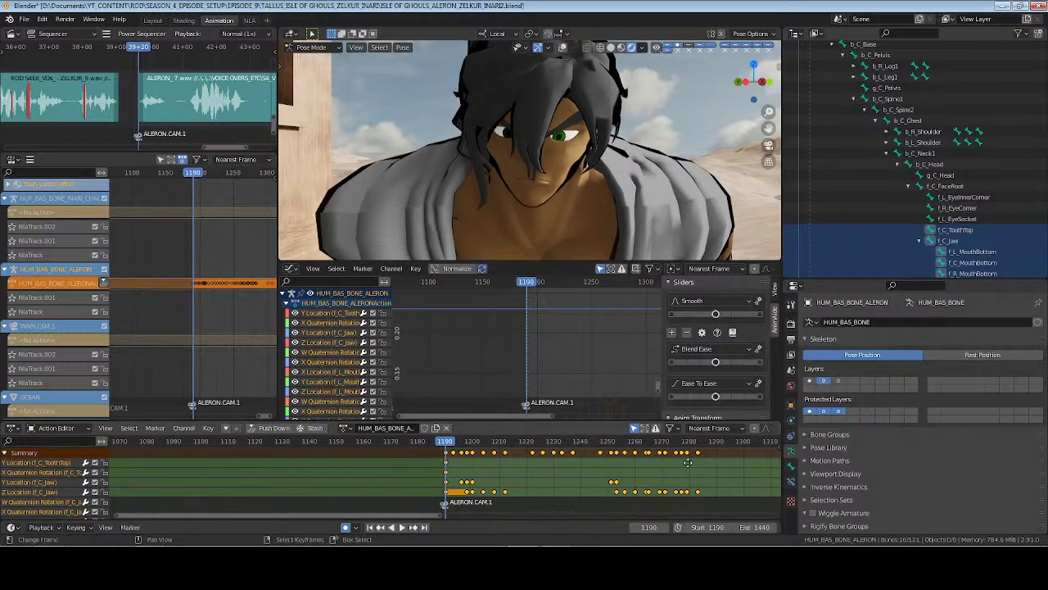
key(space)
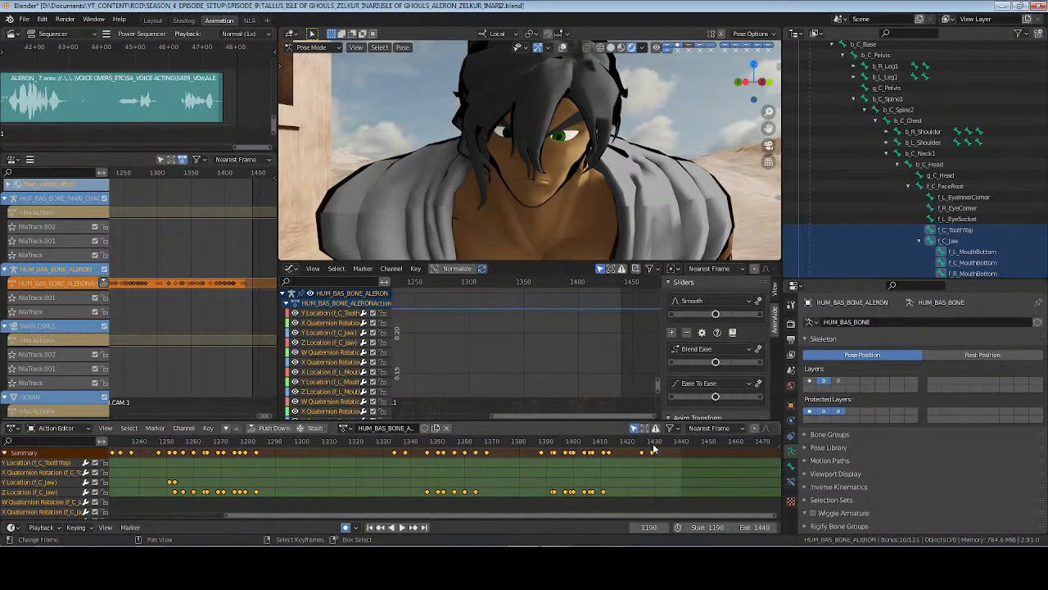
click(654, 448)
drag(660, 448, 670, 445)
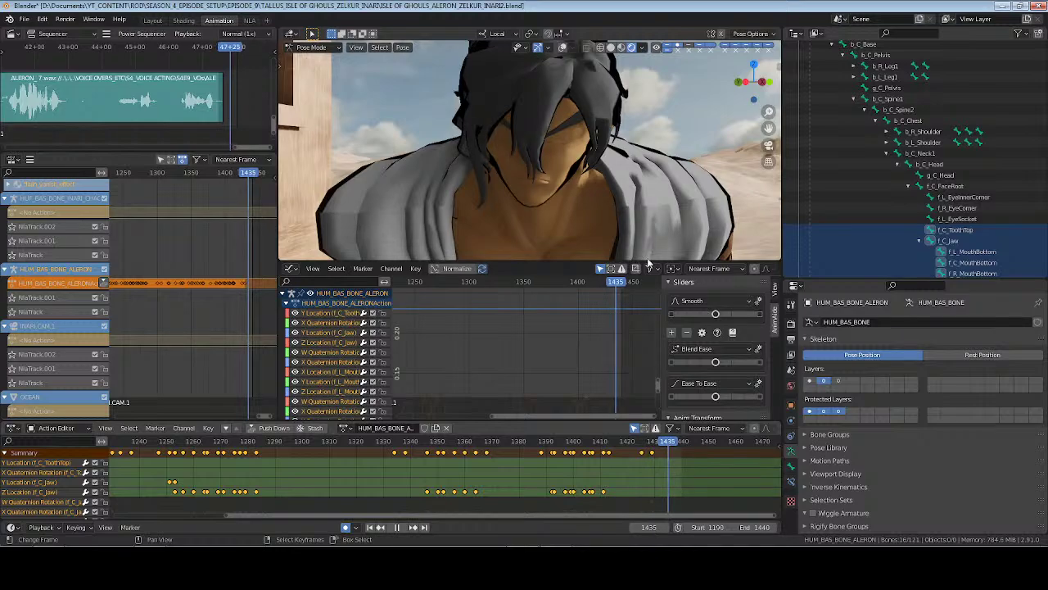
key(i)
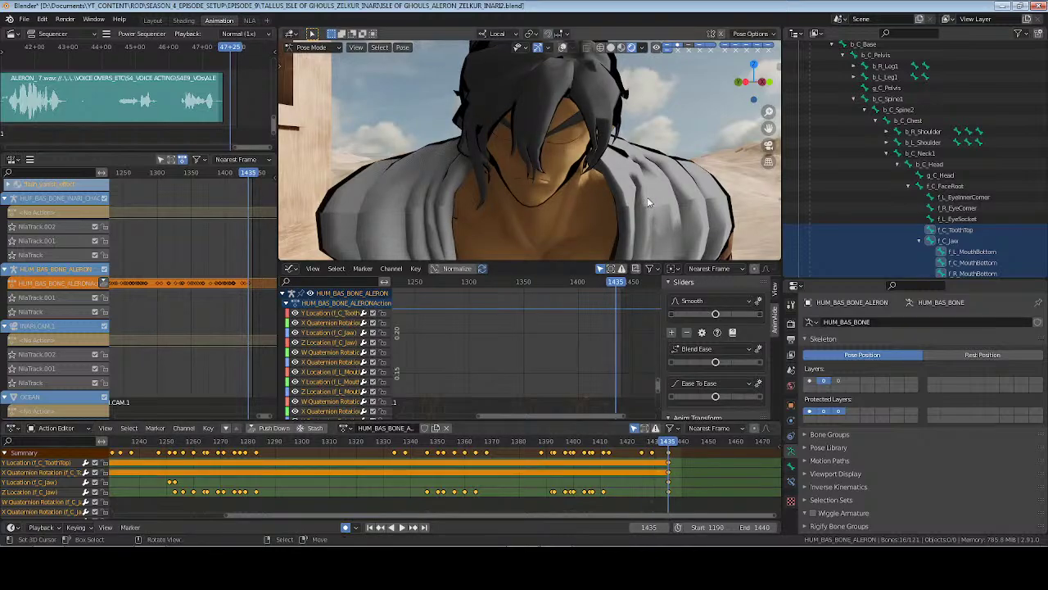
Return to the camera view in Object Mode with nothing selected, and save the file
key(alt+a)
key(KP_0)
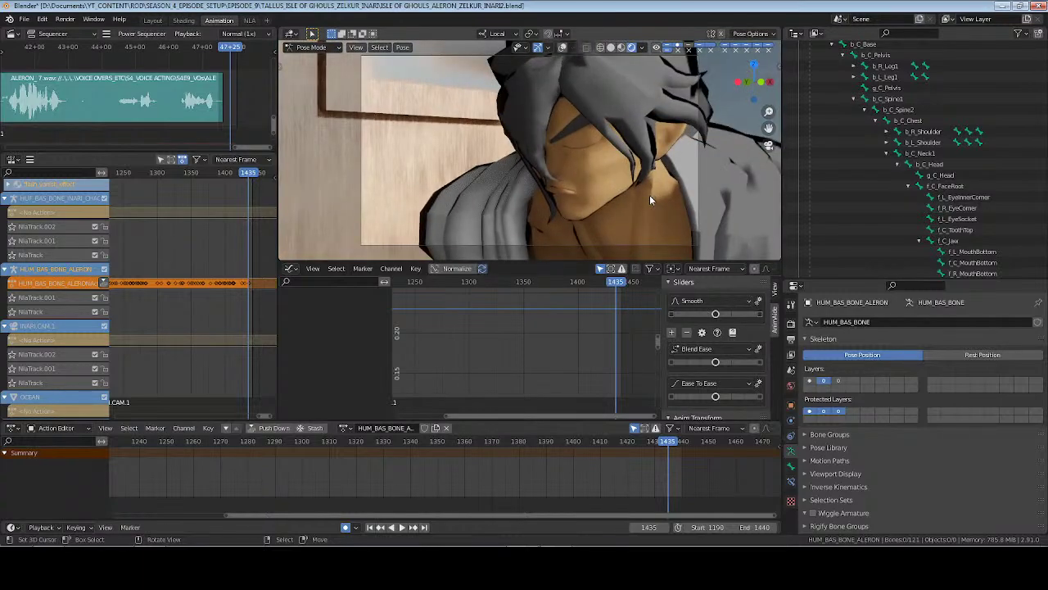
click(589, 61)
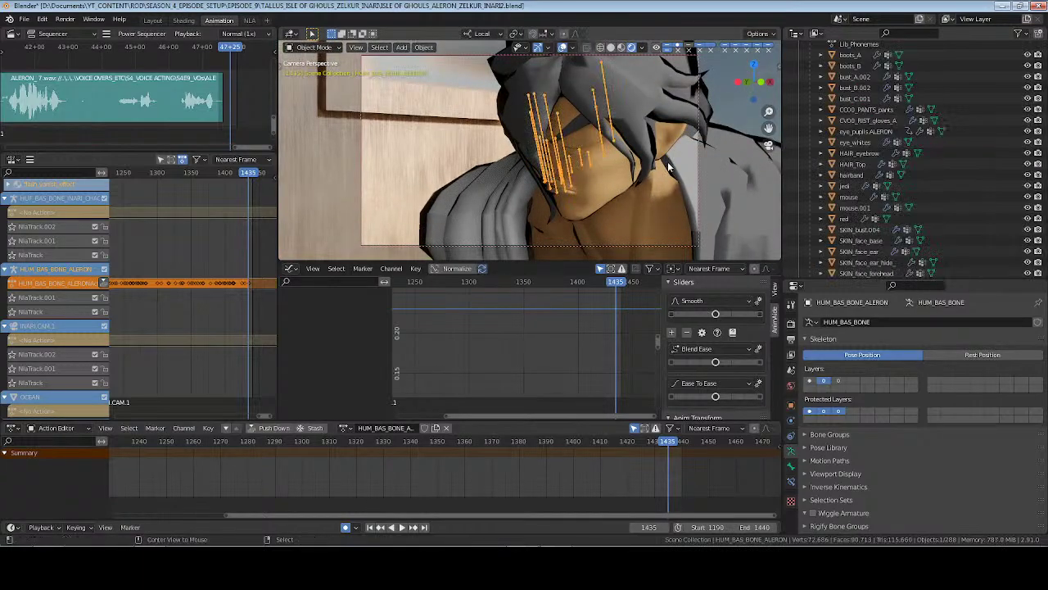
key(alt+a)
key(ctrl+s)
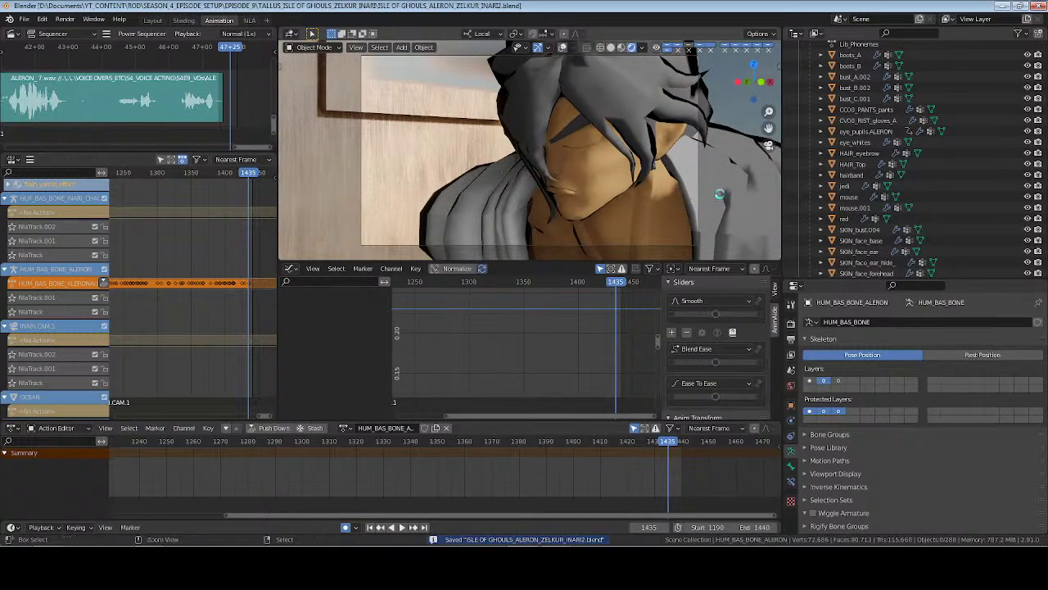
Go to frame 1190 and push down the ALERON.CAM.1 and HUM_BAS_BONE_ALERON actions as NLA strips
key(shift+Left)
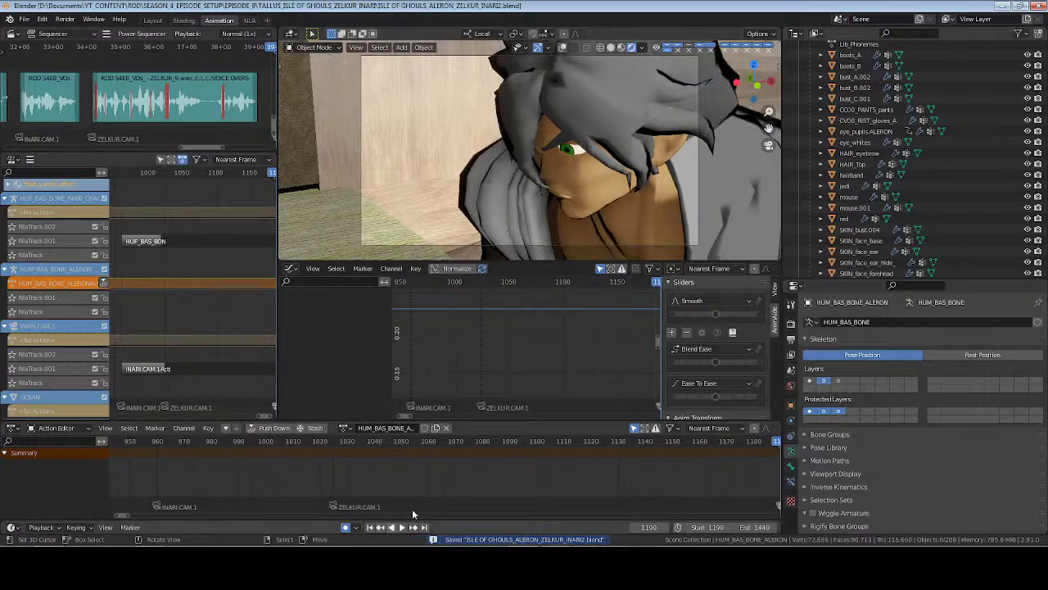
key(KP_Decimal)
middle_drag(645, 467, 518, 476)
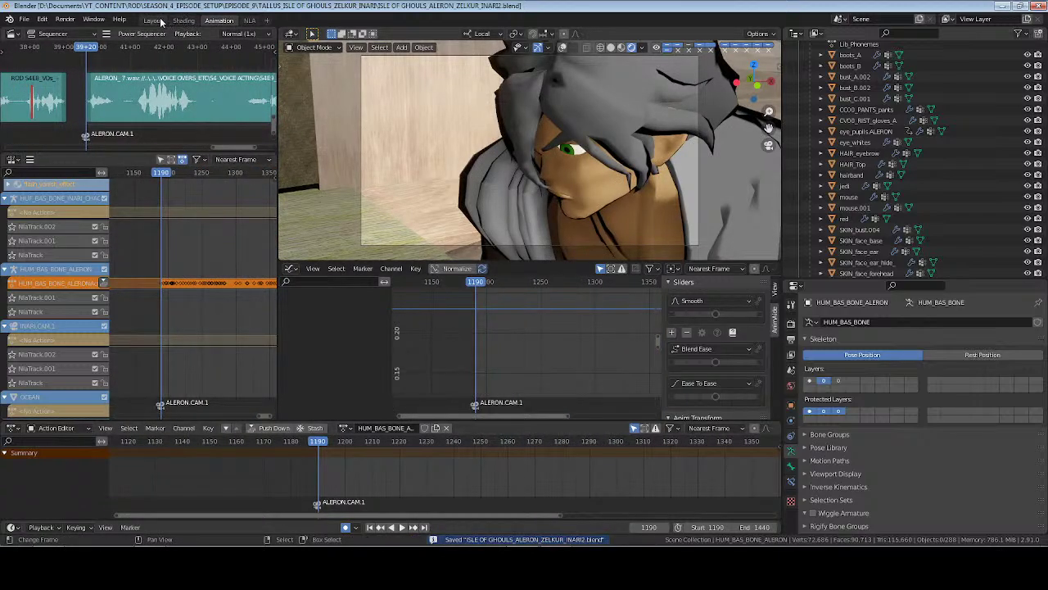
click(248, 21)
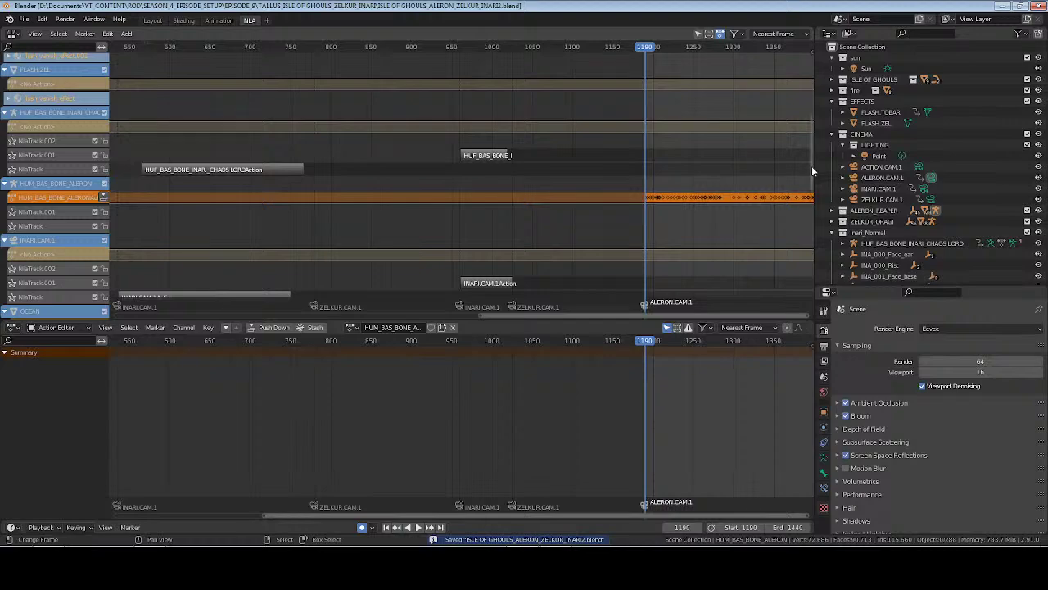
drag(812, 165, 821, 73)
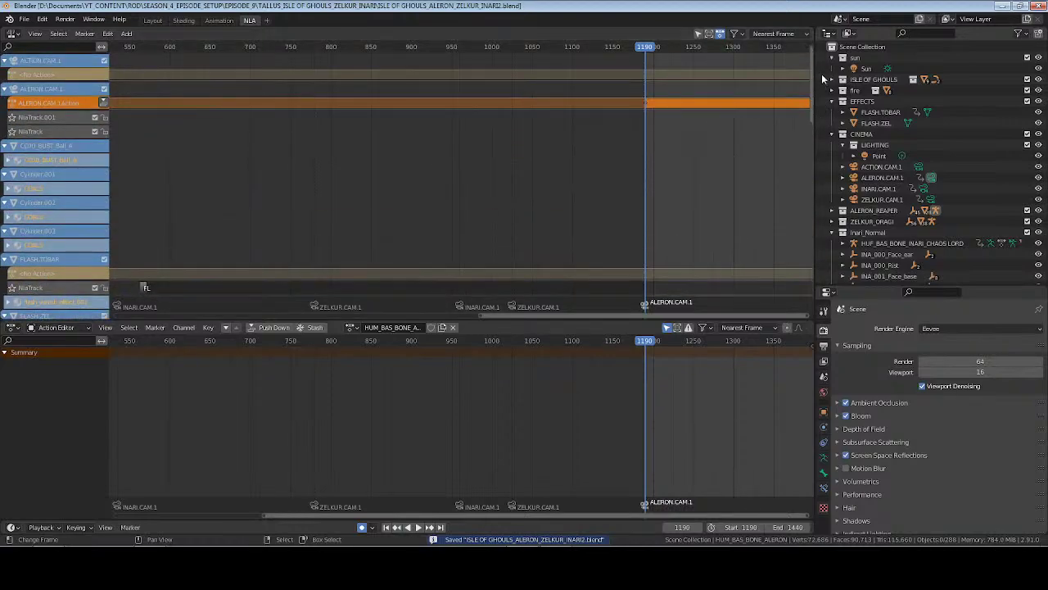
click(104, 102)
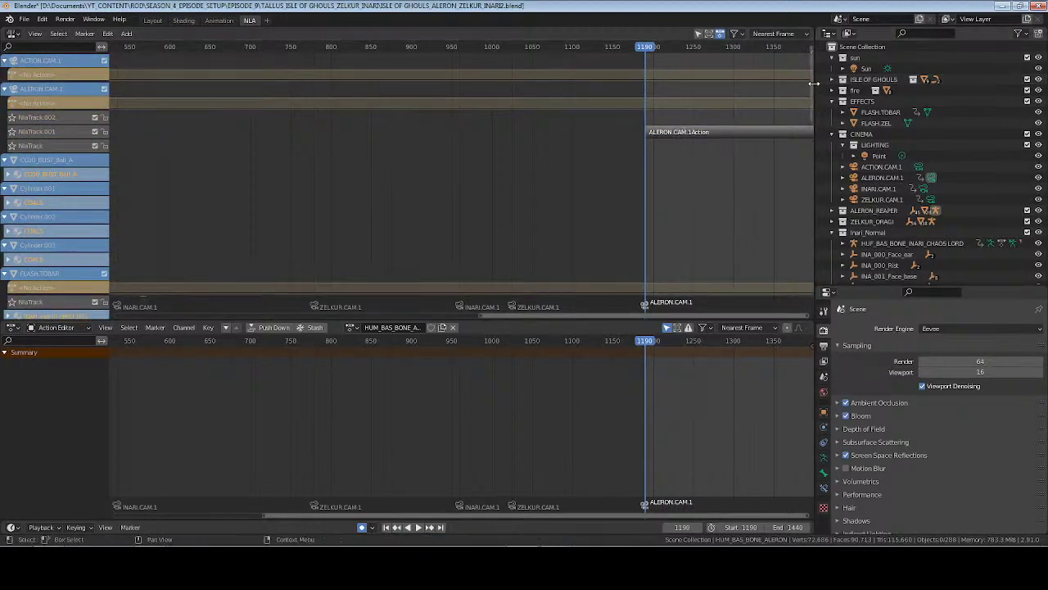
drag(813, 83, 812, 196)
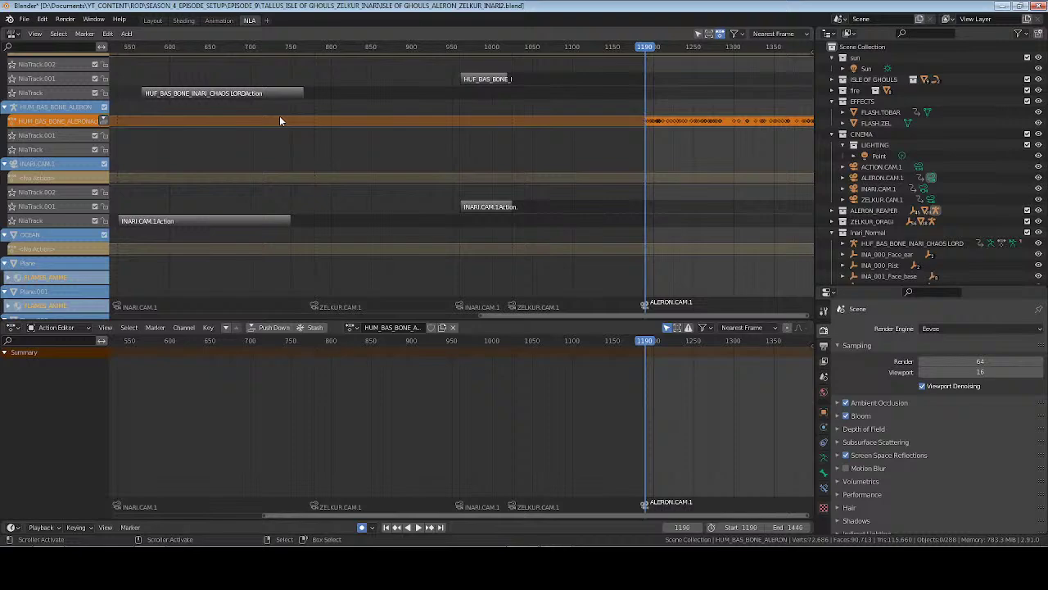
click(104, 120)
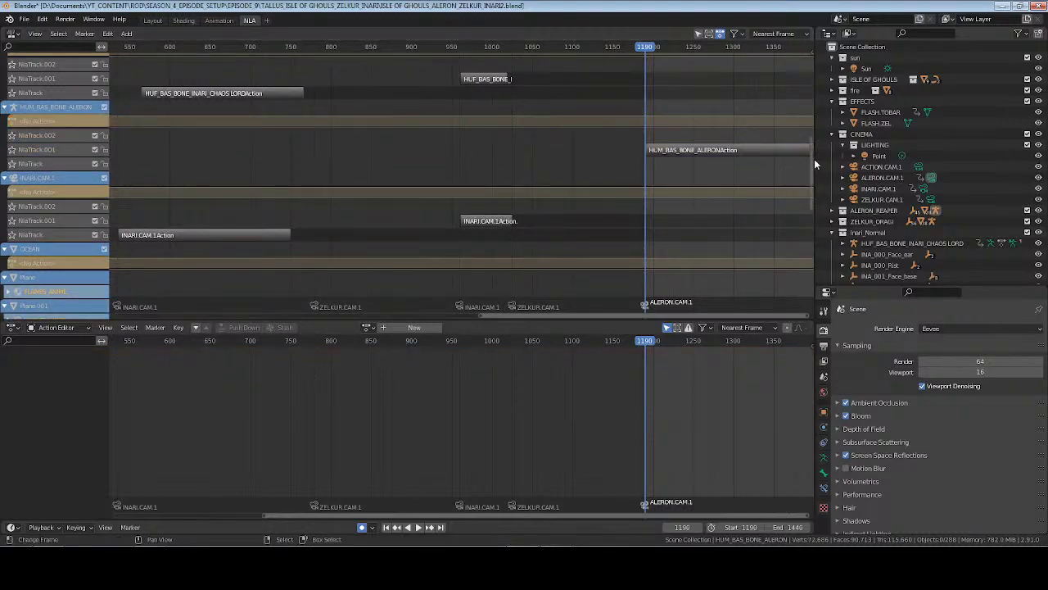
Push down the ZELKUR ORAGI.BONES, ZELKUR.CAM.1 and eye_pupils.ALERON actions as NLA strips, and save the file
drag(811, 162, 814, 279)
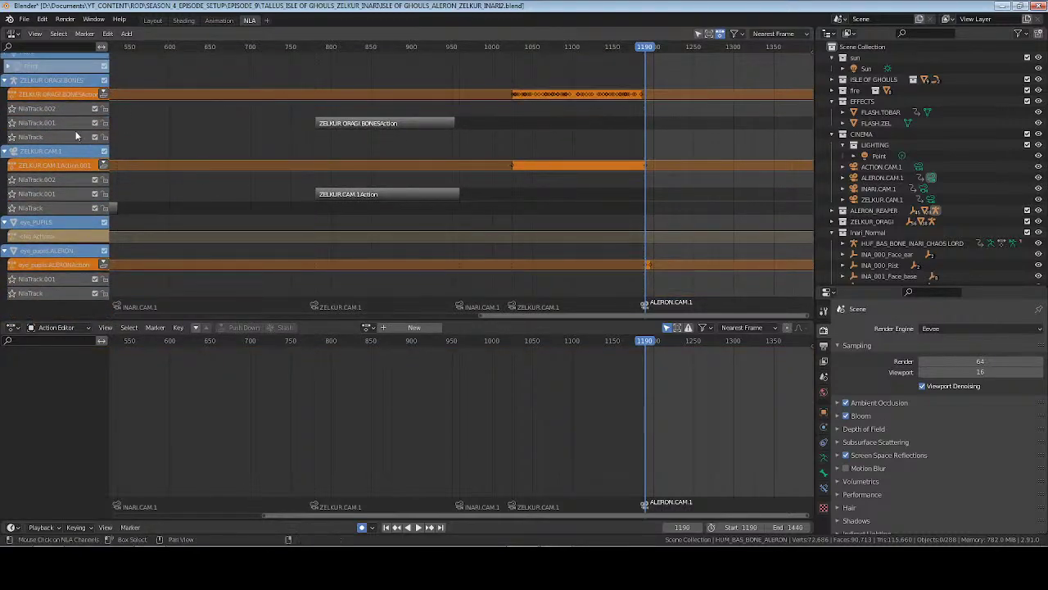
click(104, 94)
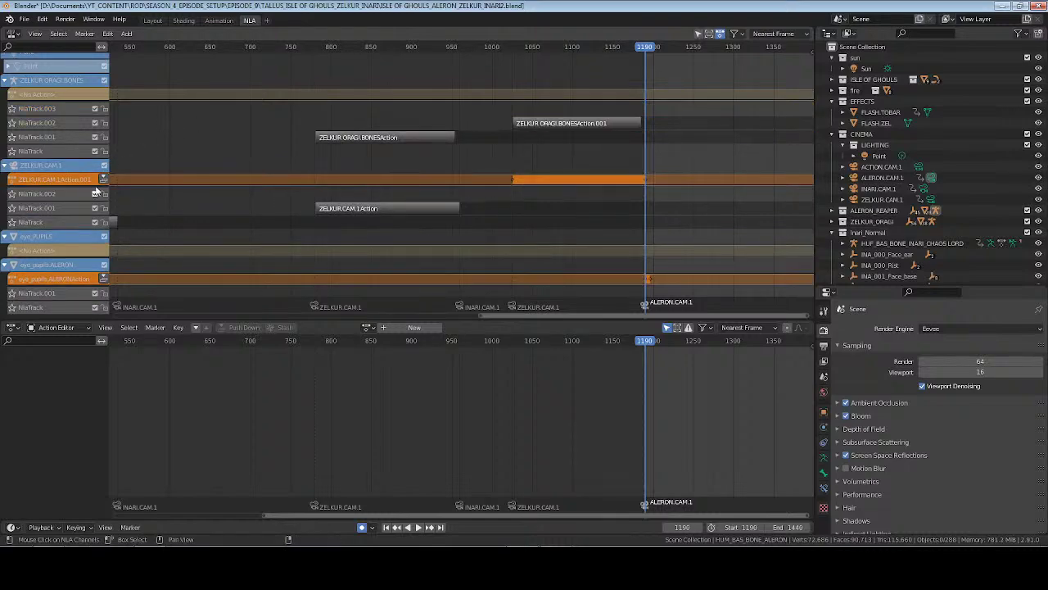
click(104, 178)
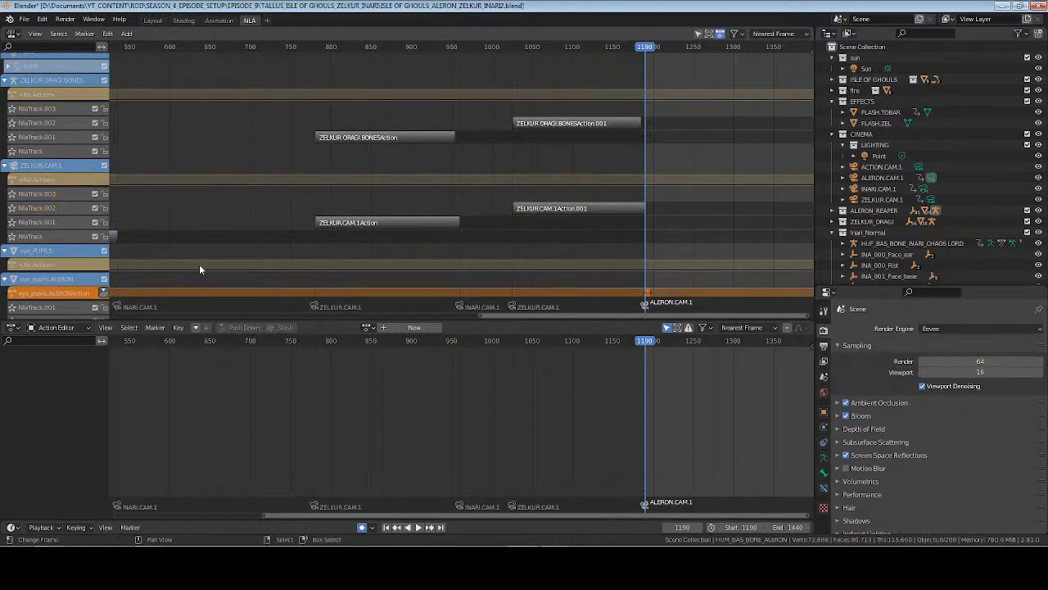
scroll(105, 217, down, 4)
click(104, 217)
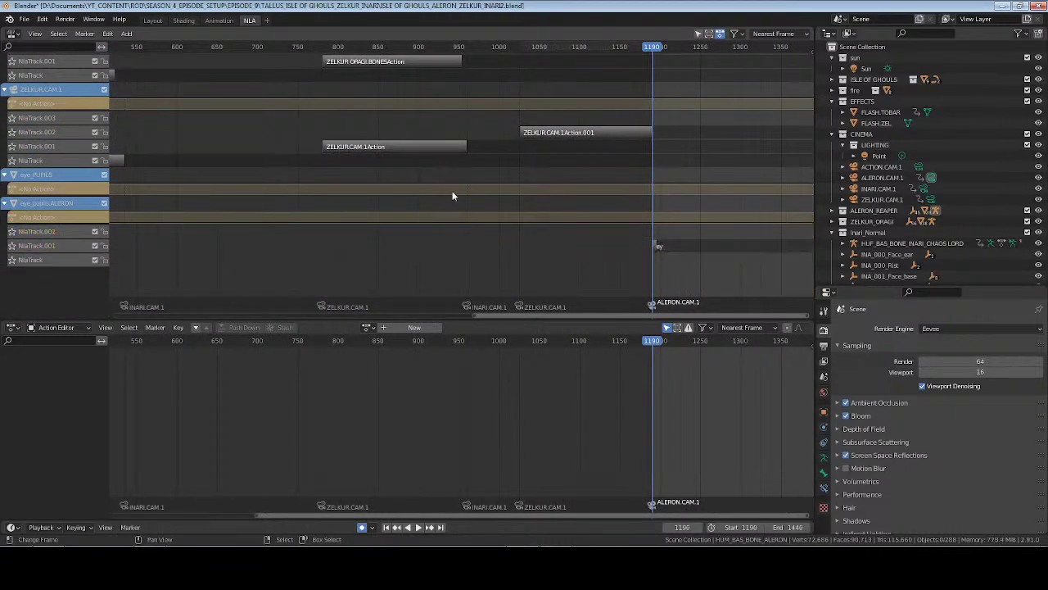
key(ctrl+s)
Return to the Animation workspace, go to frame 1440, show the overlays, and set the start frame to 1440
key(ctrl+Page_Up)
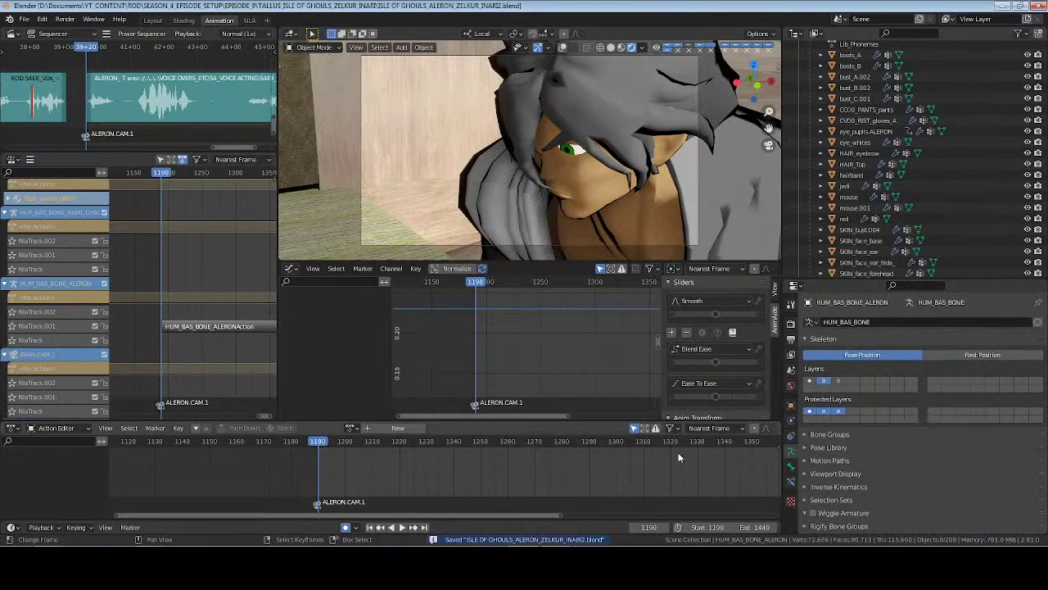
click(423, 527)
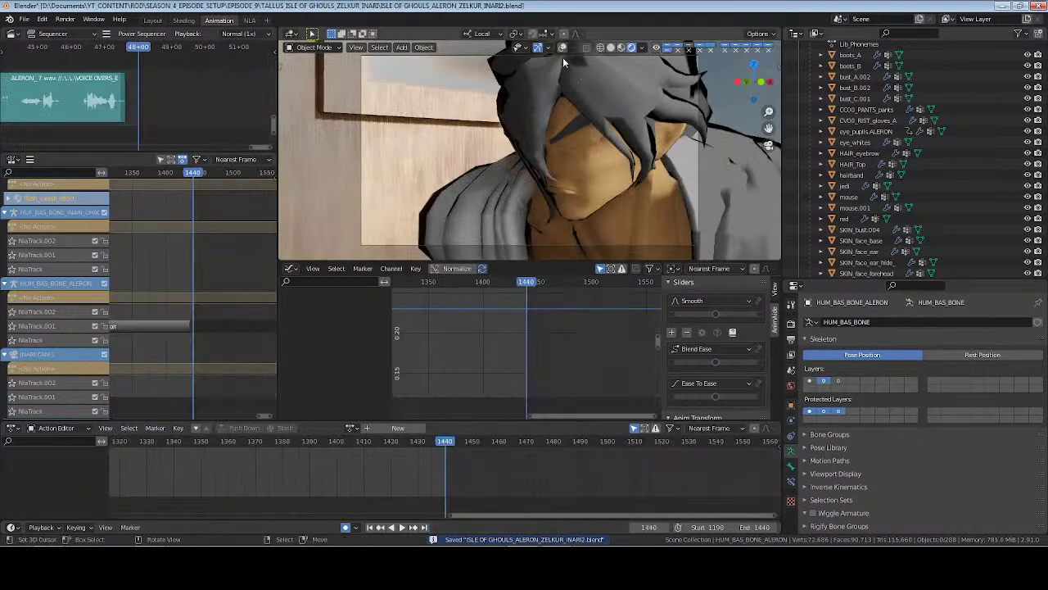
click(714, 527)
text(1440)
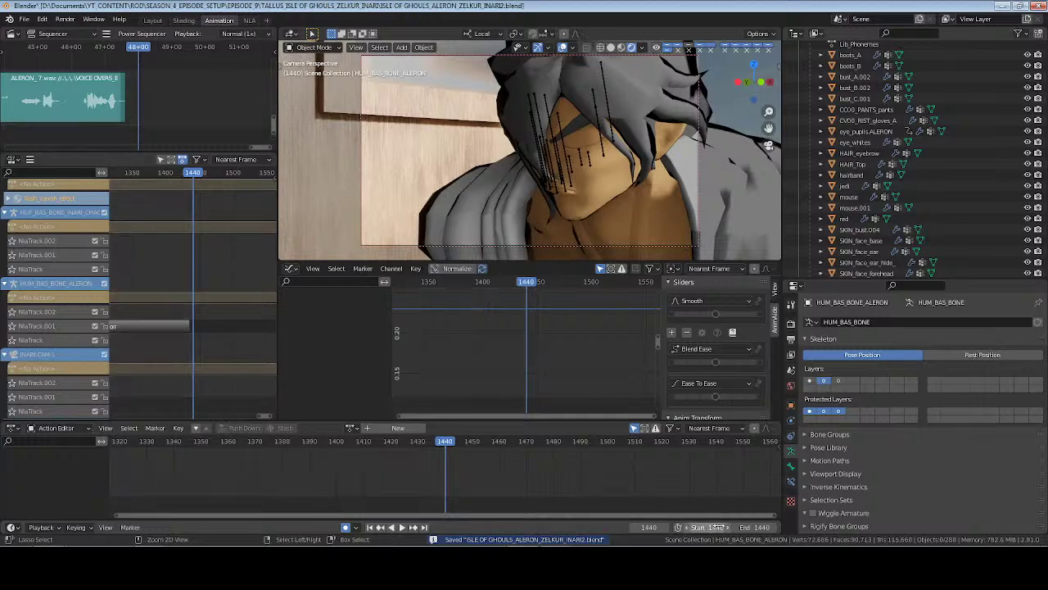
Set the scene's end frame to 2500 and save the file
click(757, 526)
text(2500)
key(Return)
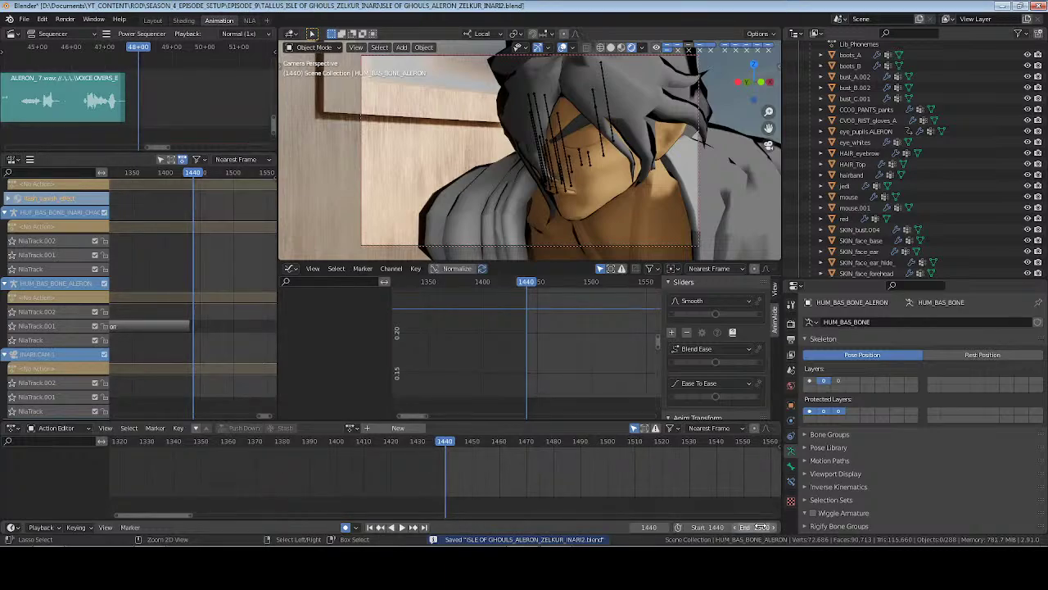
key(ctrl+s)
Make INARI.CAM.1 the active camera and bind it to a timeline marker at frame 1440
middle_drag(665, 488, 565, 409)
scroll(839, 184, up, 15)
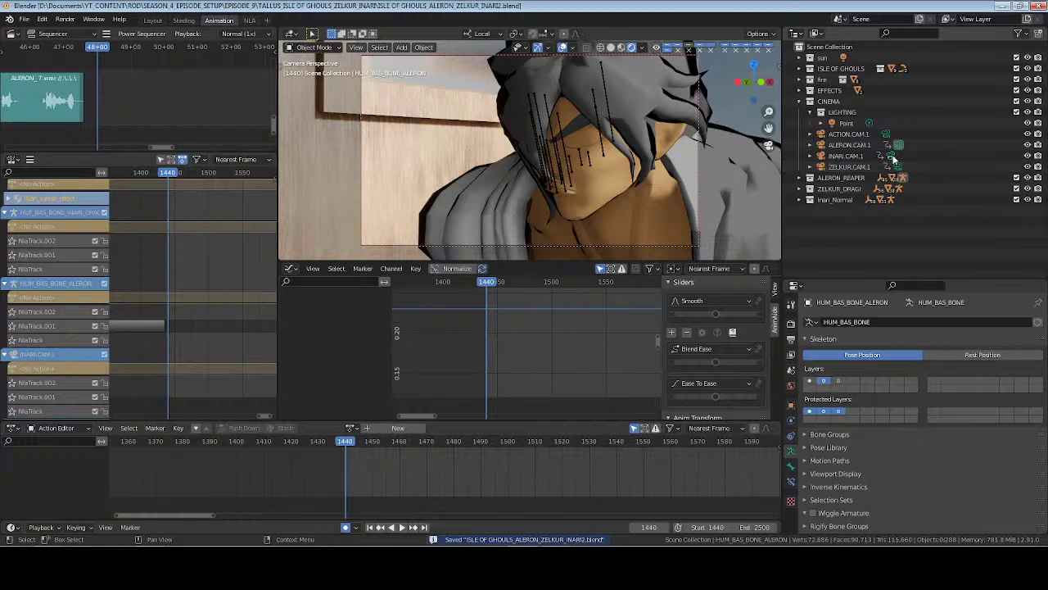
click(848, 156)
key(ctrl+KP_0)
key(ctrl+b)
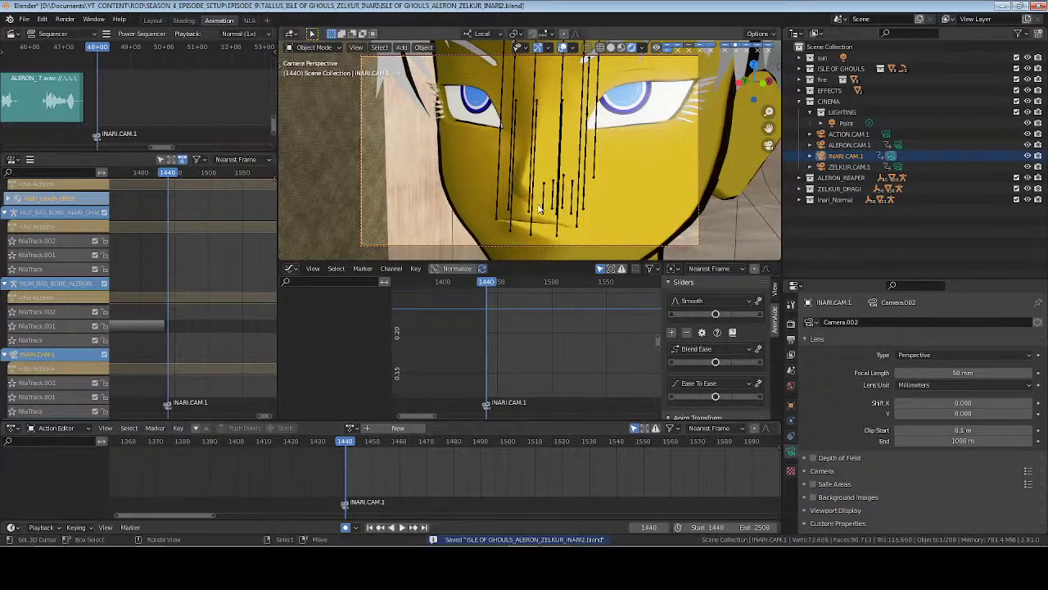
Reframe INARI.CAM.1 to show Inari from the thighs up, key its location and rotation at frame 1440, and save the file
click(584, 198)
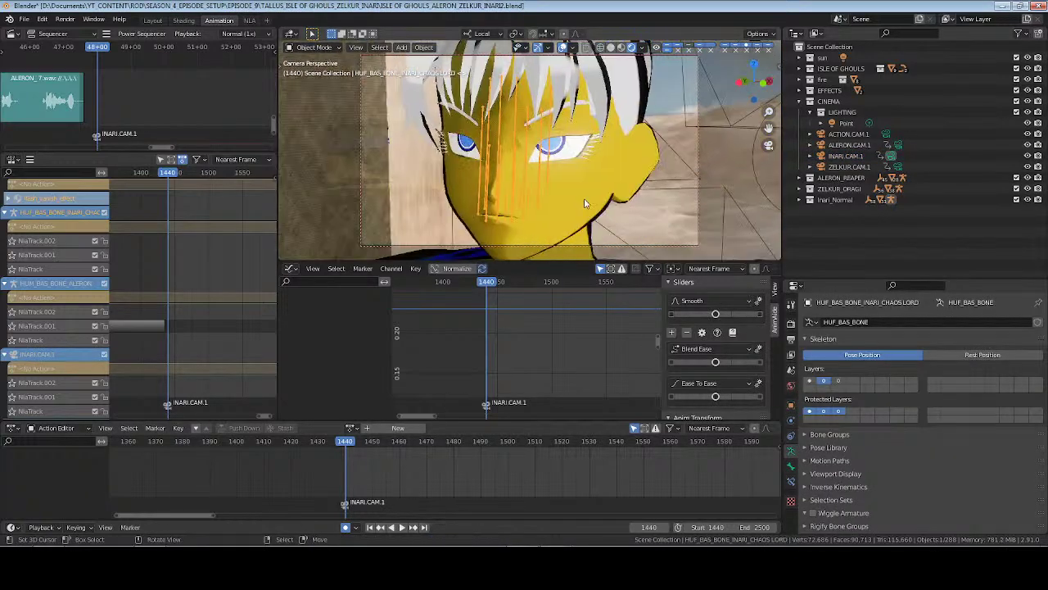
click(848, 156)
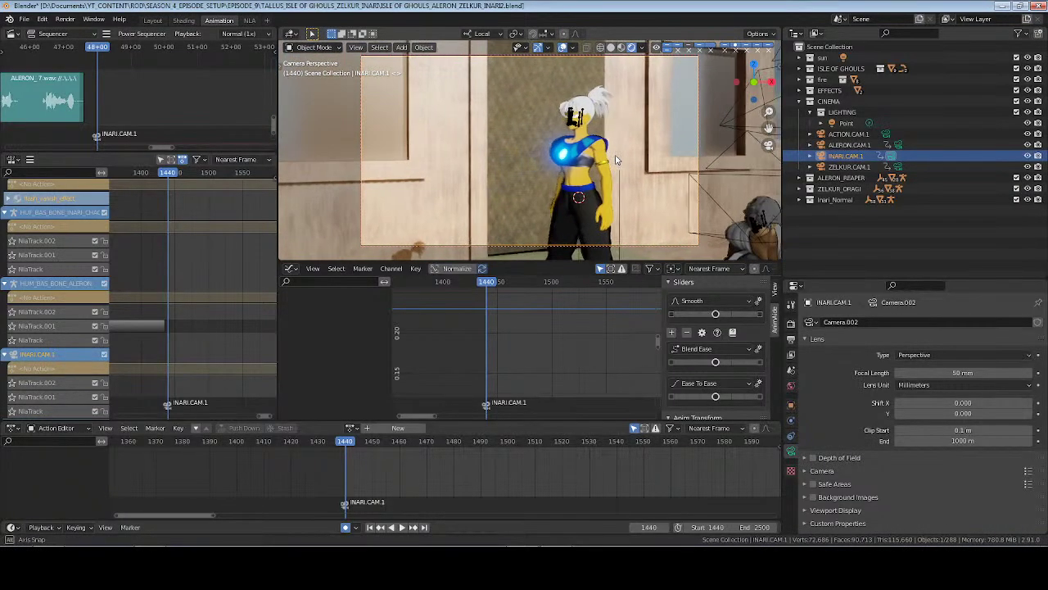
mouse_move(598, 160)
middle_down()
mouse_move(590, 165)
mouse_move(604, 172)
middle_up()
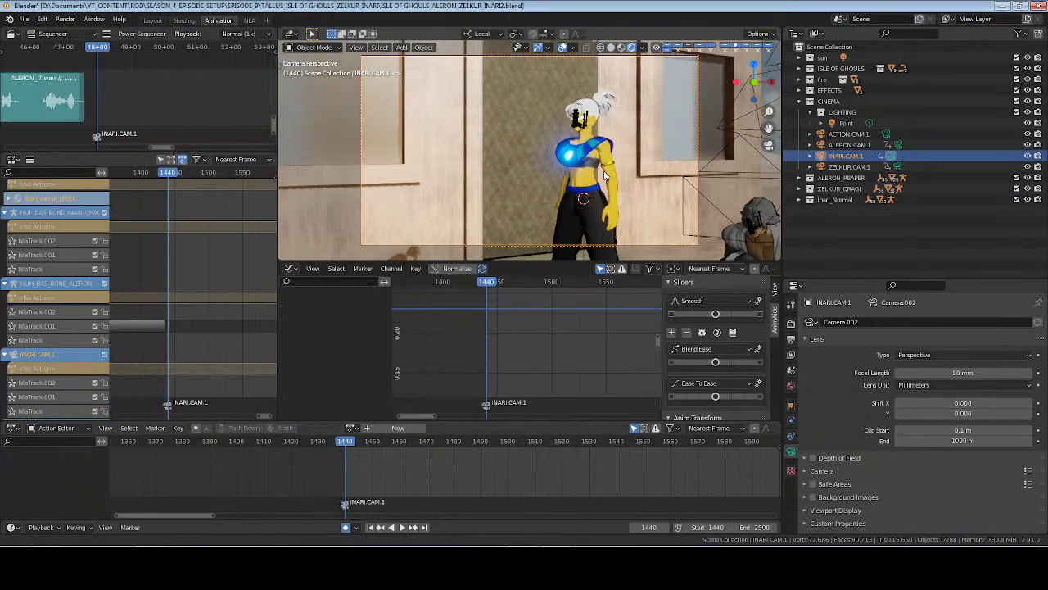
click(791, 405)
key(i)
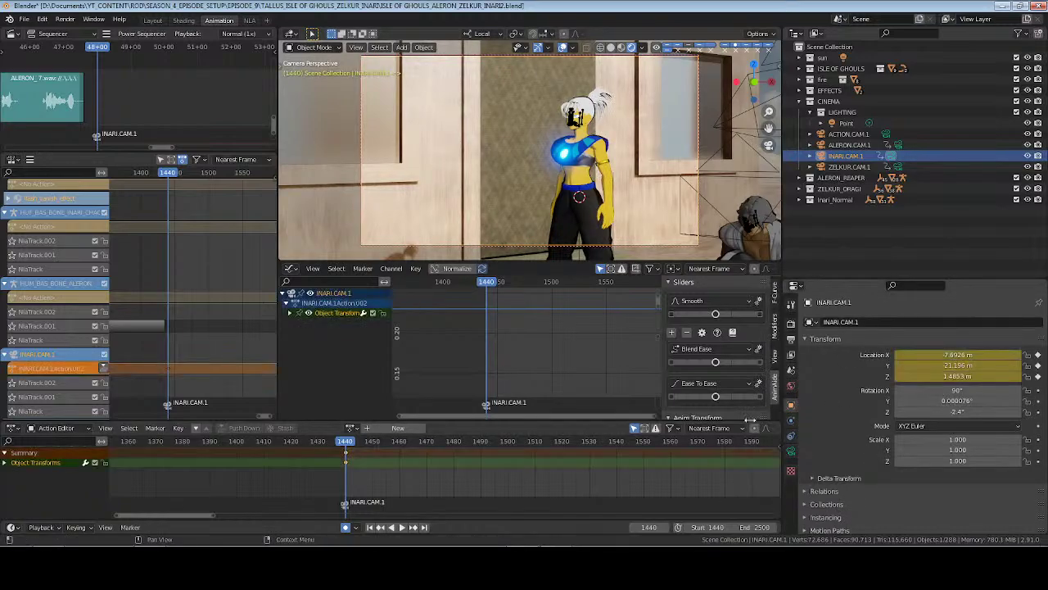
key(i)
key(ctrl+s)
key(alt+a)
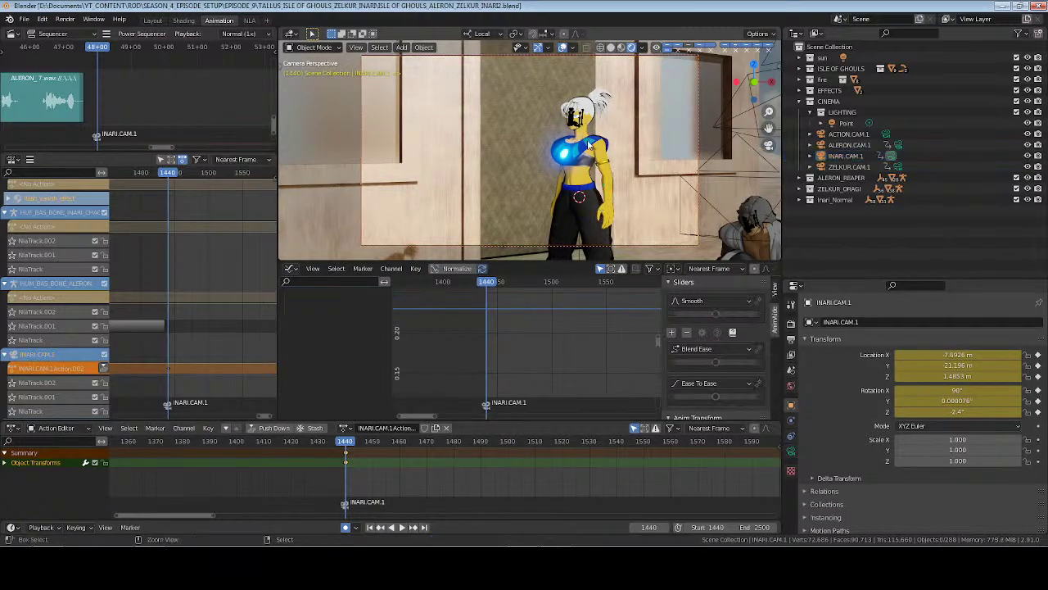
Put Inari's armature in Pose Mode and add ROD S4E8_VOs_ - INARI_3.wav as a sound strip starting at frame 1440
click(614, 169)
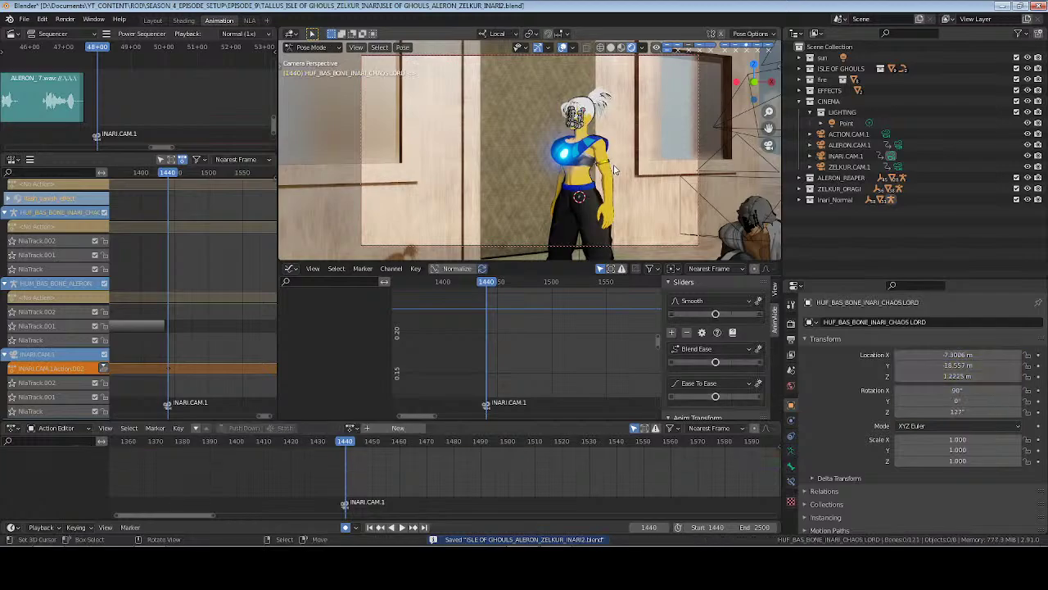
key(shift+a)
click(149, 102)
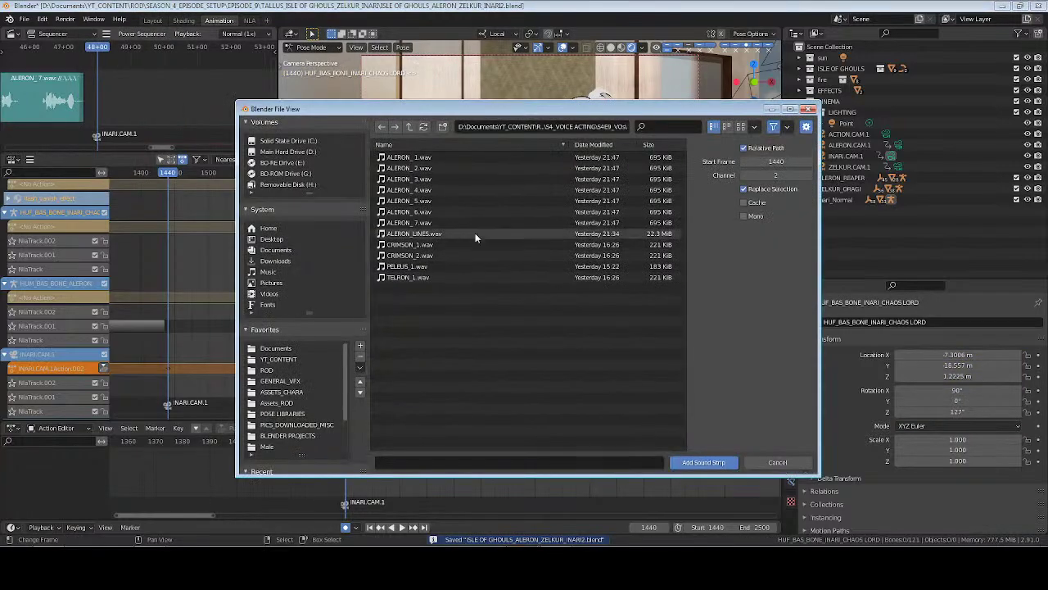
click(409, 126)
click(385, 226)
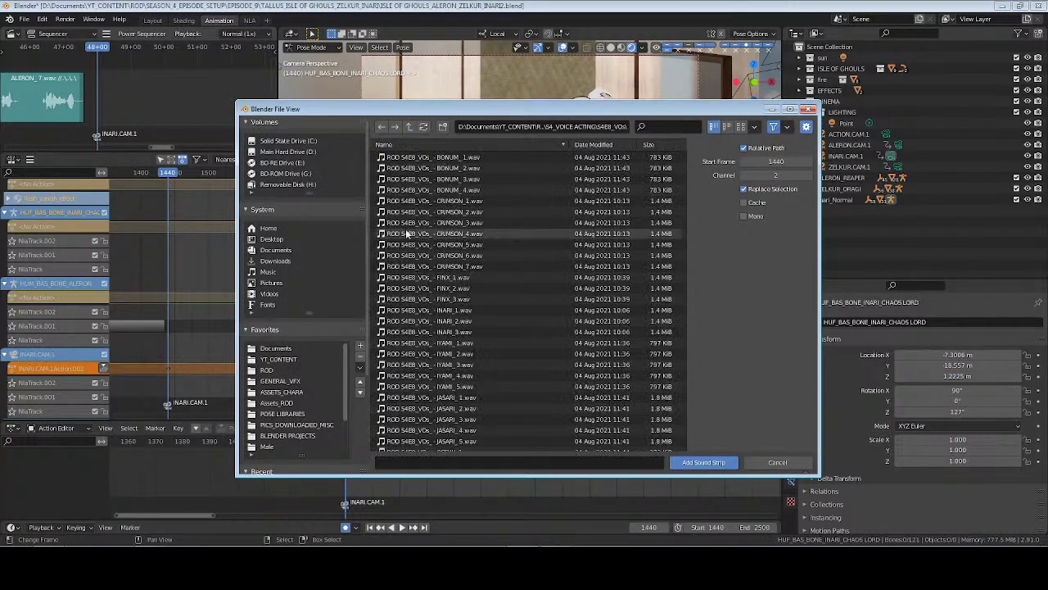
click(450, 332)
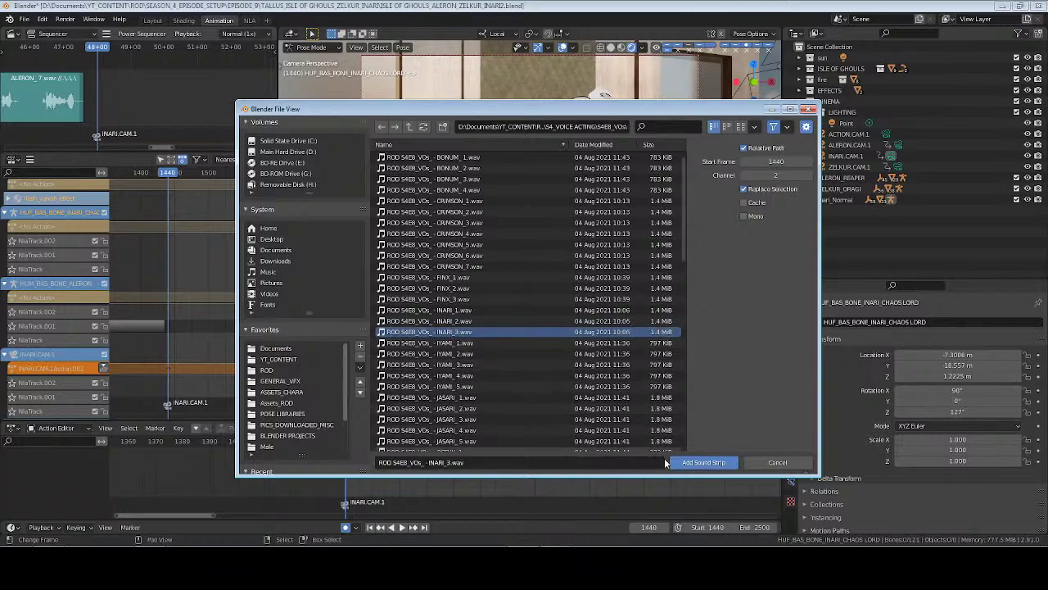
click(703, 462)
key(g)
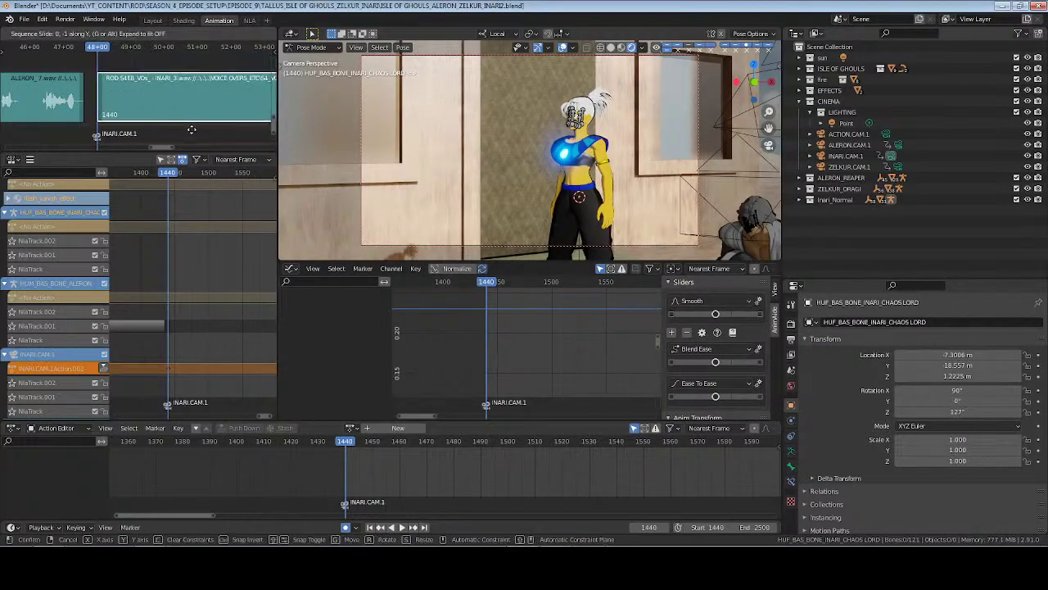
click(192, 131)
Display the waveform of the INARI_3 sound strip and set its volume to 2
key(alt+w)
middle_drag(231, 116, 102, 110)
middle_drag(186, 108, 119, 113)
middle_drag(212, 128, 159, 110)
key(n)
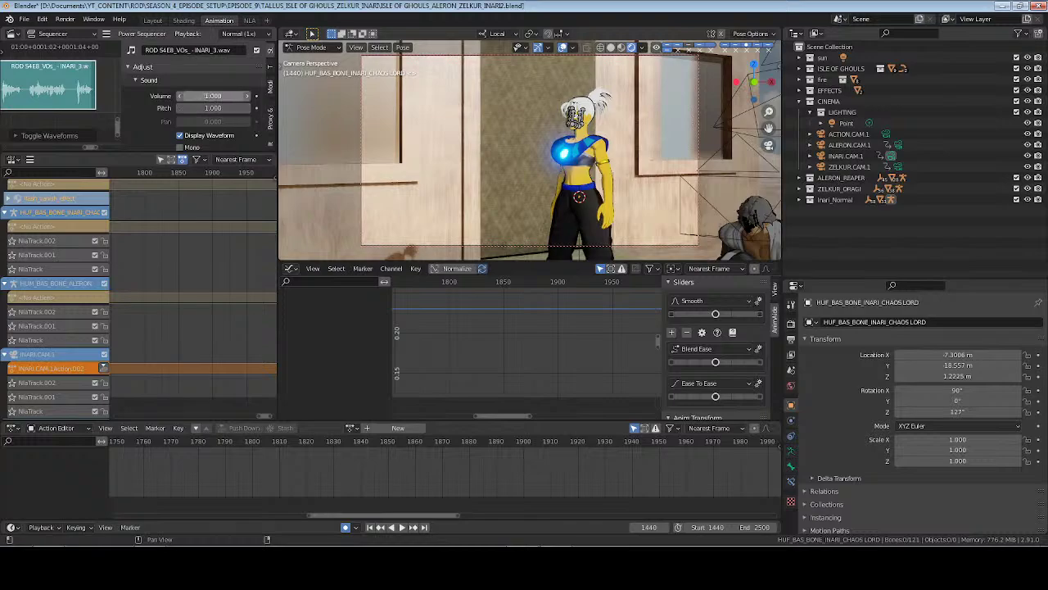
click(210, 97)
text(2)
key(Return)
key(n)
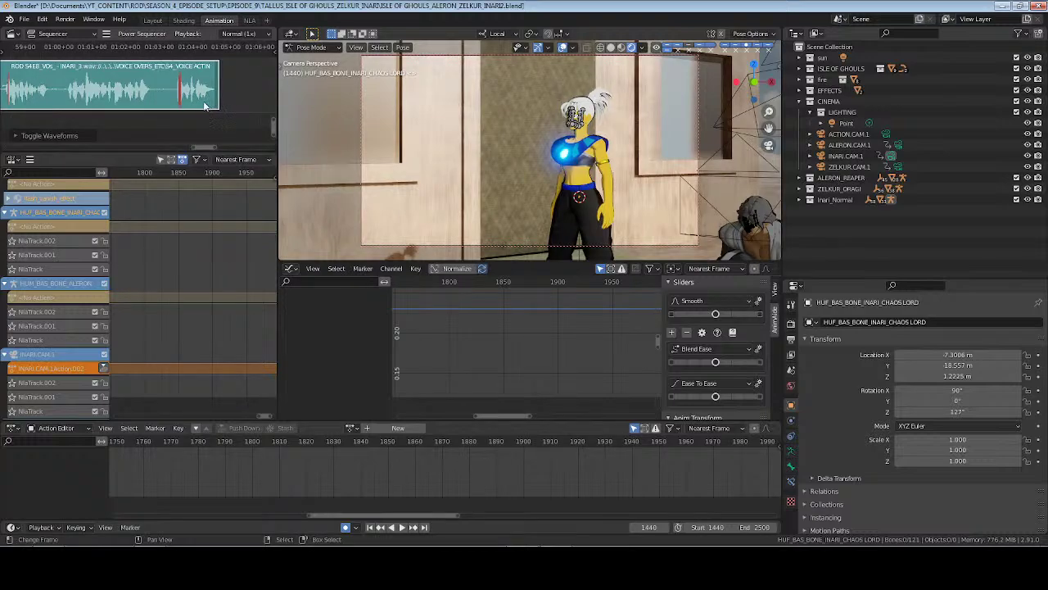
Play the last part of the INARI_3 voice line and go to frame 1960
click(167, 104)
key(space)
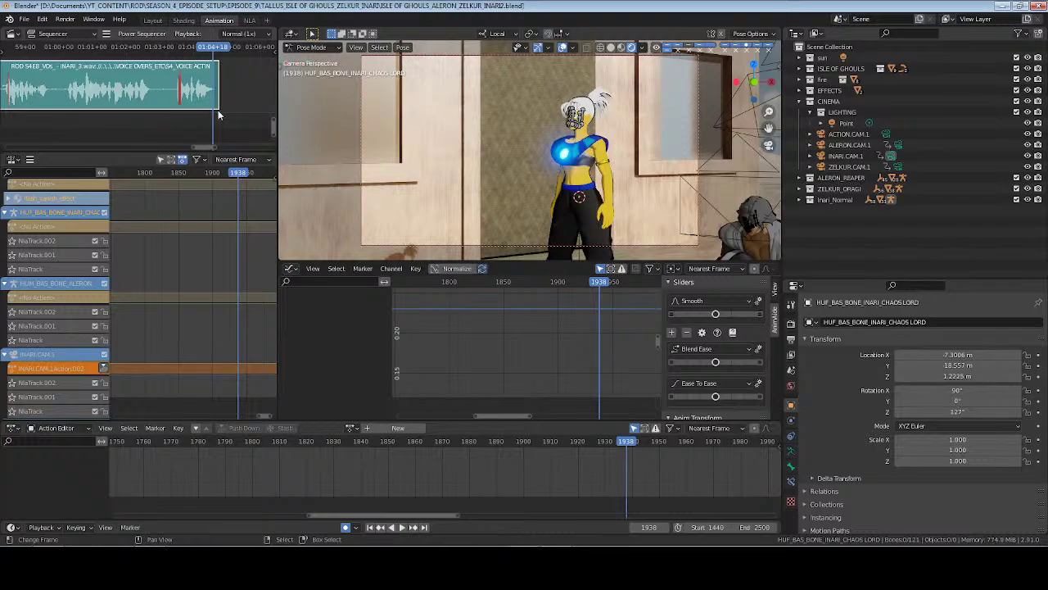
key(space)
click(516, 456)
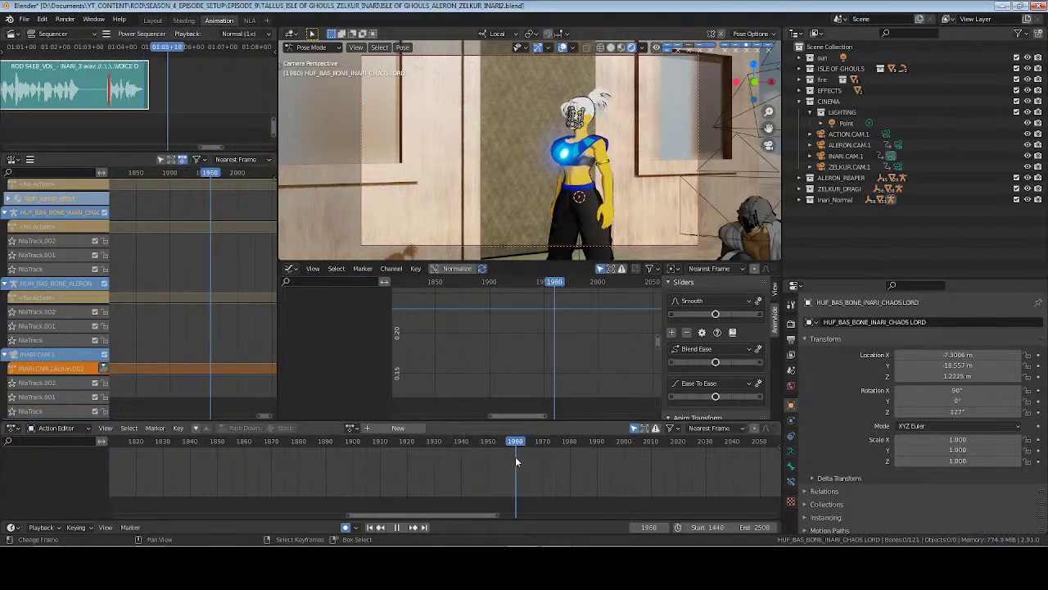
Set the scene's end frame to 1960, return to frame 1440, and save the file
click(740, 527)
text(19)
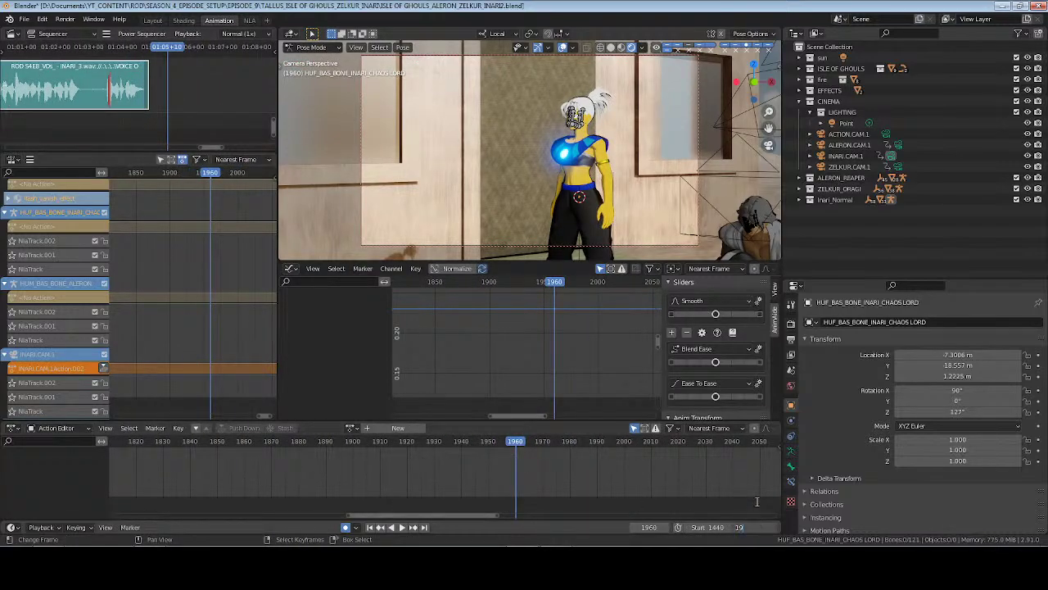
text(60)
key(Return)
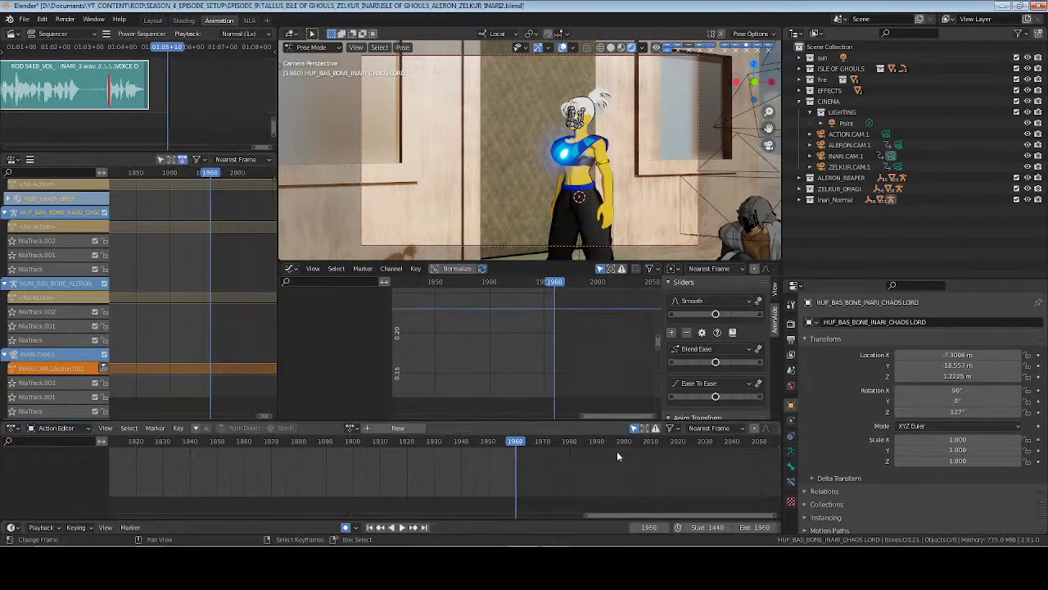
click(370, 527)
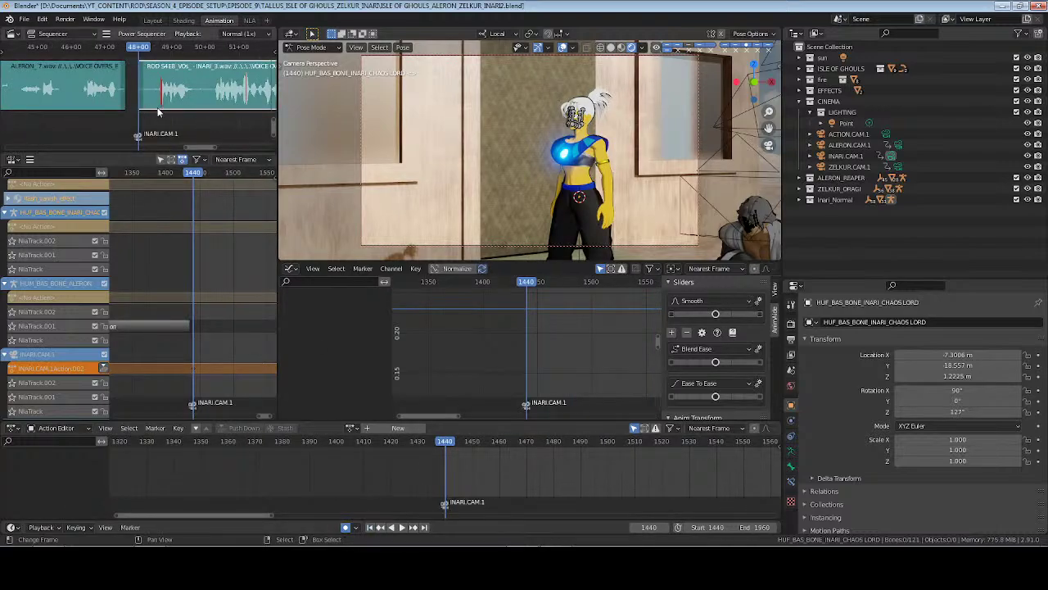
key(ctrl+s)
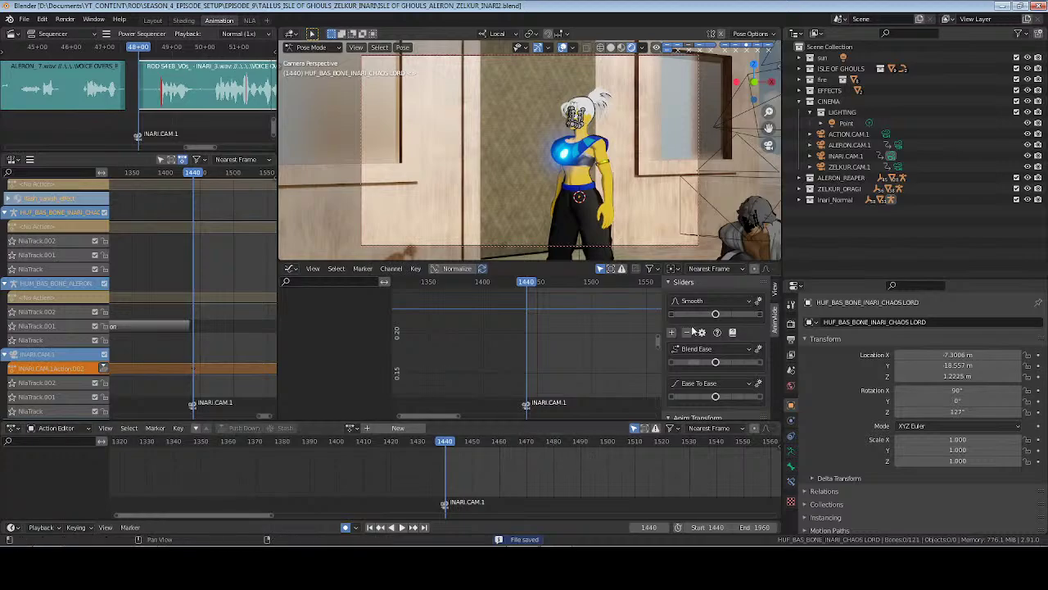
Show the first bone layer of Inari's armature and insert Location & Rotation keyframes on all its bones at frame 1440
click(790, 448)
click(810, 382)
key(a)
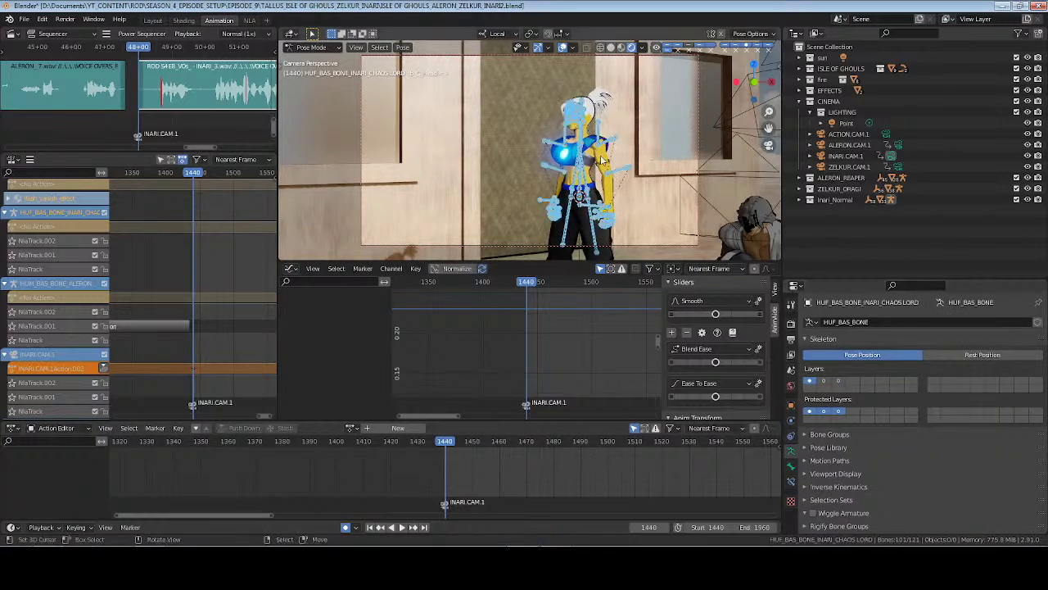
key(i)
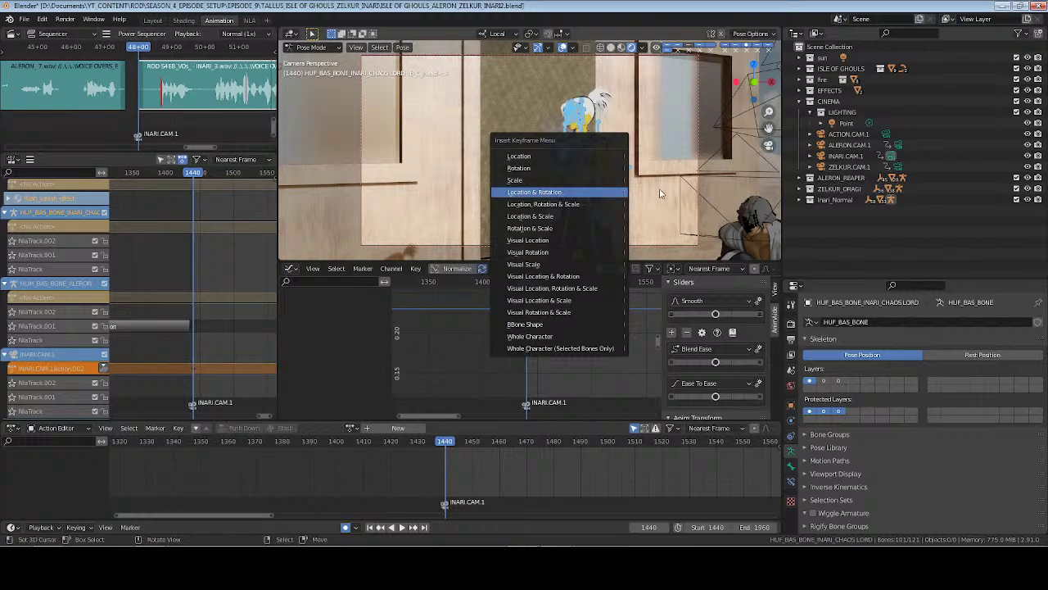
click(598, 194)
Switch Inari's armature to its face bone layer and set the Rhubarb Lipsync start frame to 1440
click(825, 382)
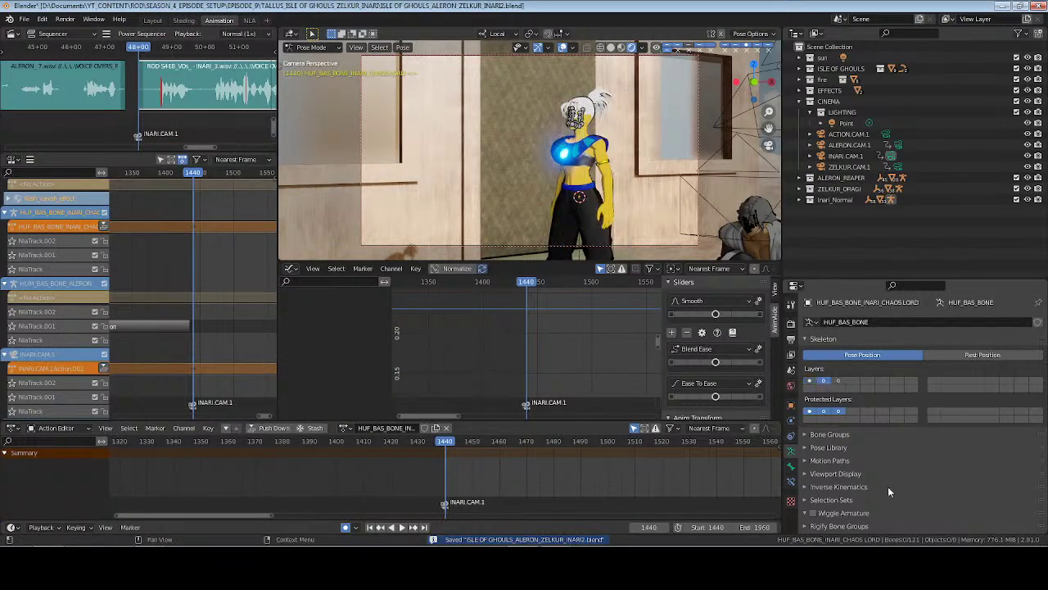
scroll(889, 491, down, 10)
click(1026, 496)
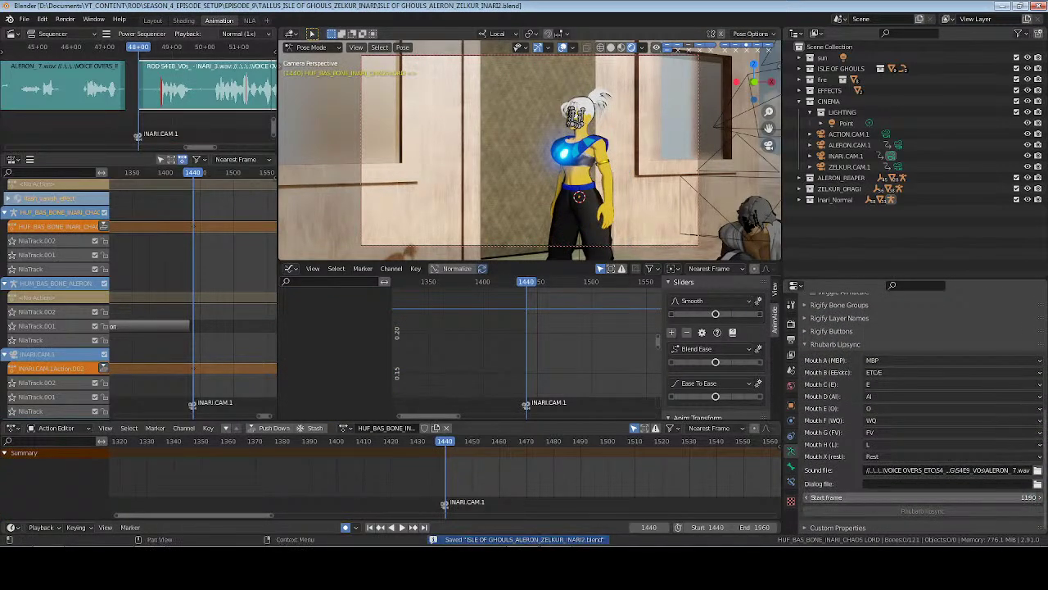
text(1440)
key(Return)
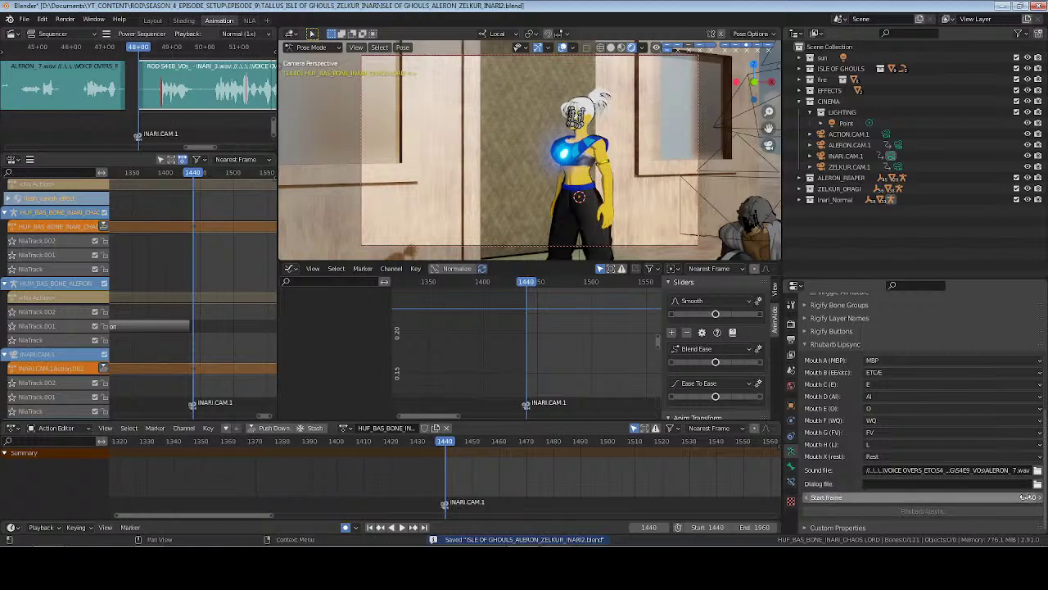
Load ROD S4E8_VOs_ - INARI_3.wav from the S4E8_VOs folder as the lipsync sound file, save, and run Rhubarb Lipsync
click(1038, 470)
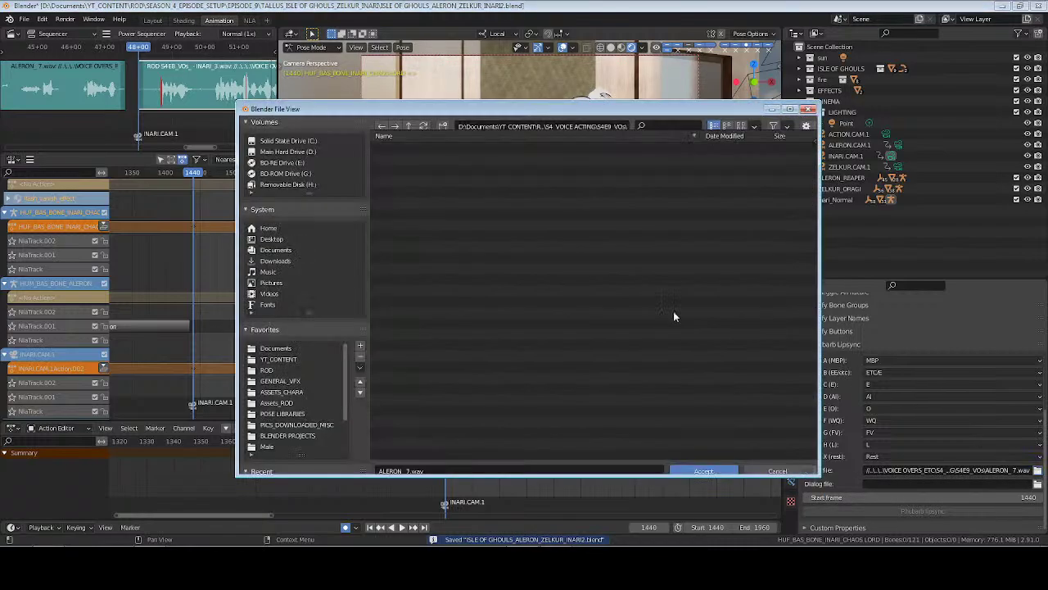
click(410, 126)
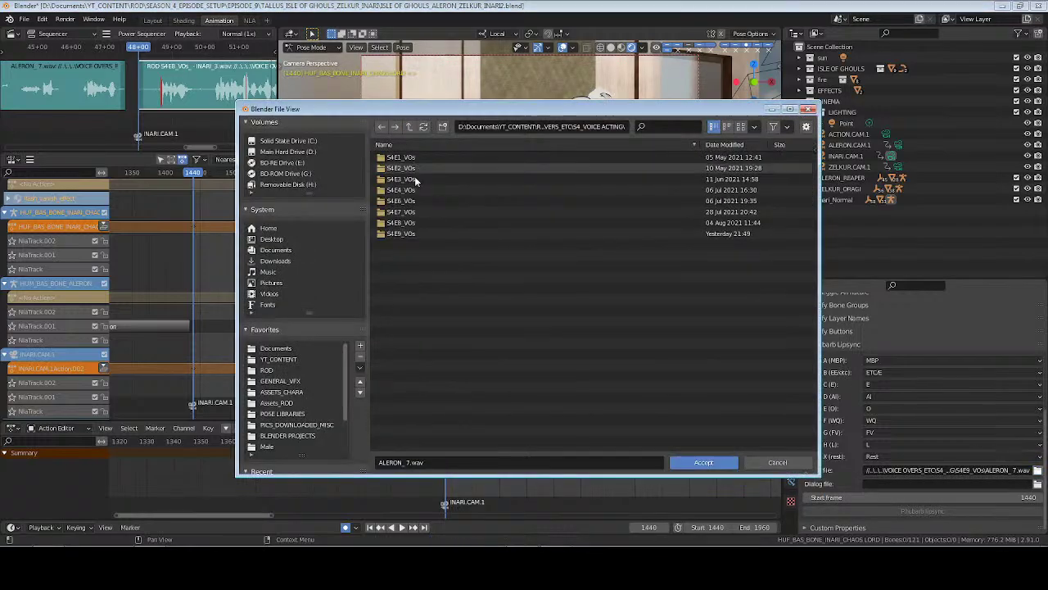
double_click(406, 233)
click(430, 332)
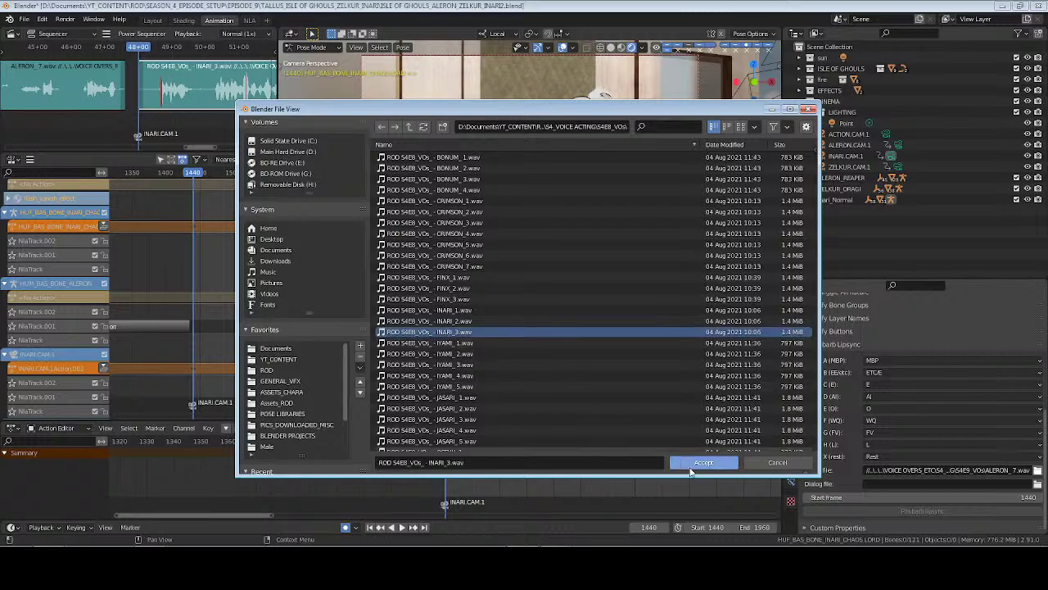
click(703, 461)
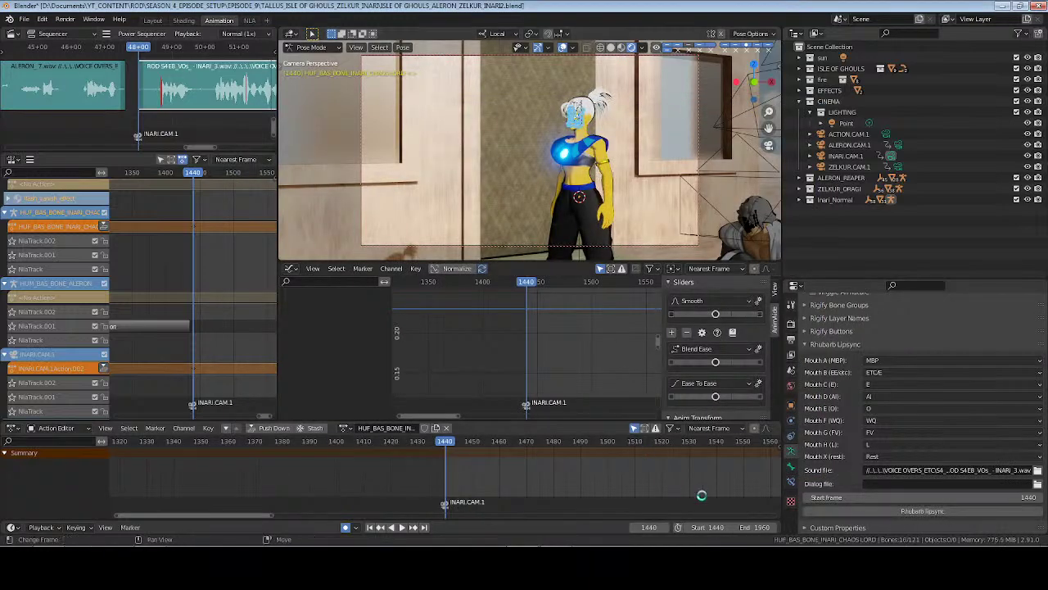
key(ctrl+s)
click(909, 511)
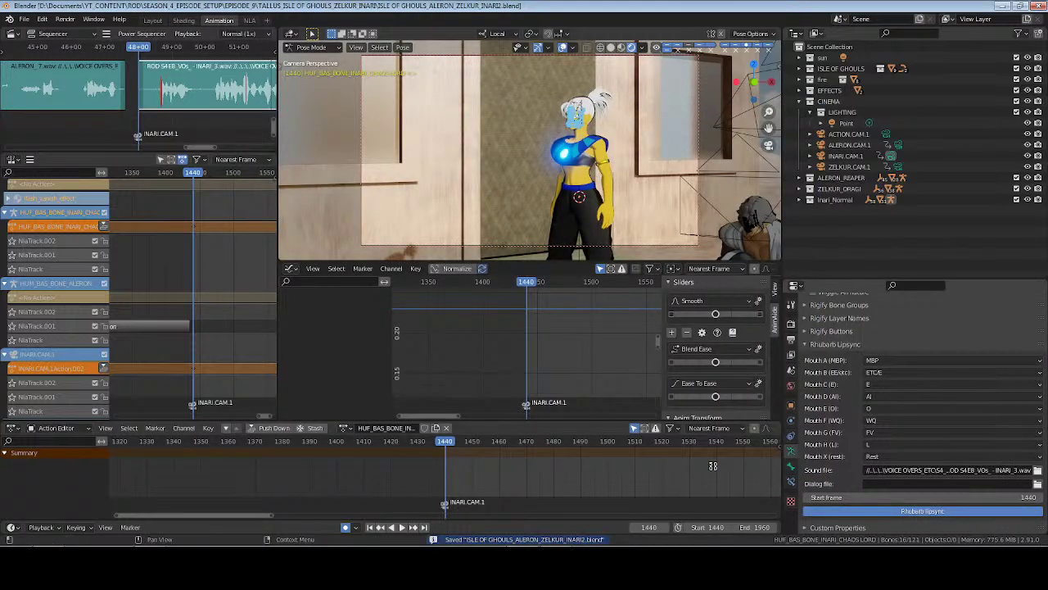
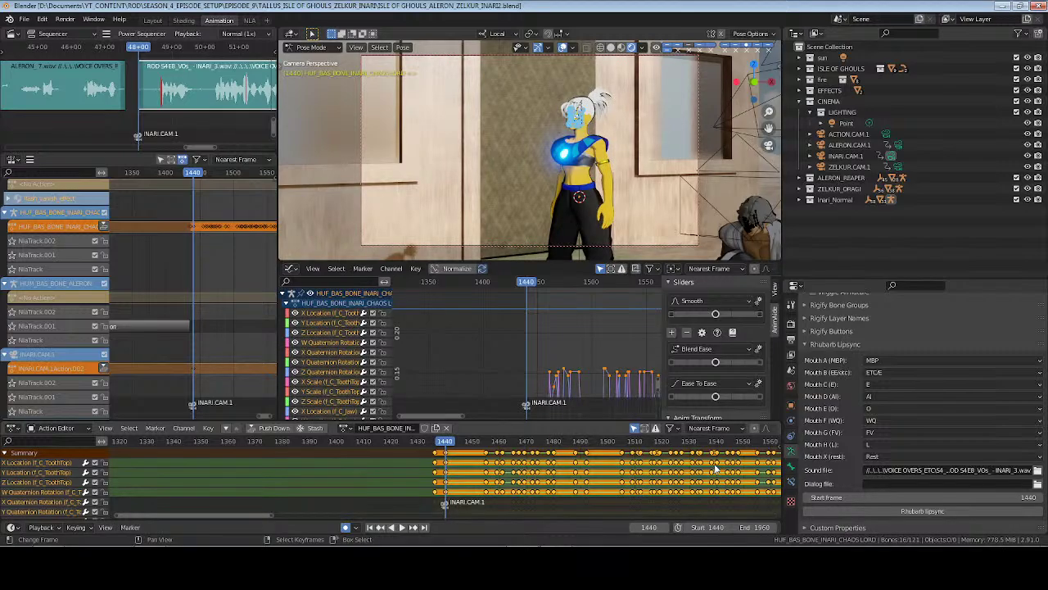
Delete the generated mouth keyframes around frame 1440, before Inari's first spoken sound
right_drag(427, 444, 459, 479)
key(x)
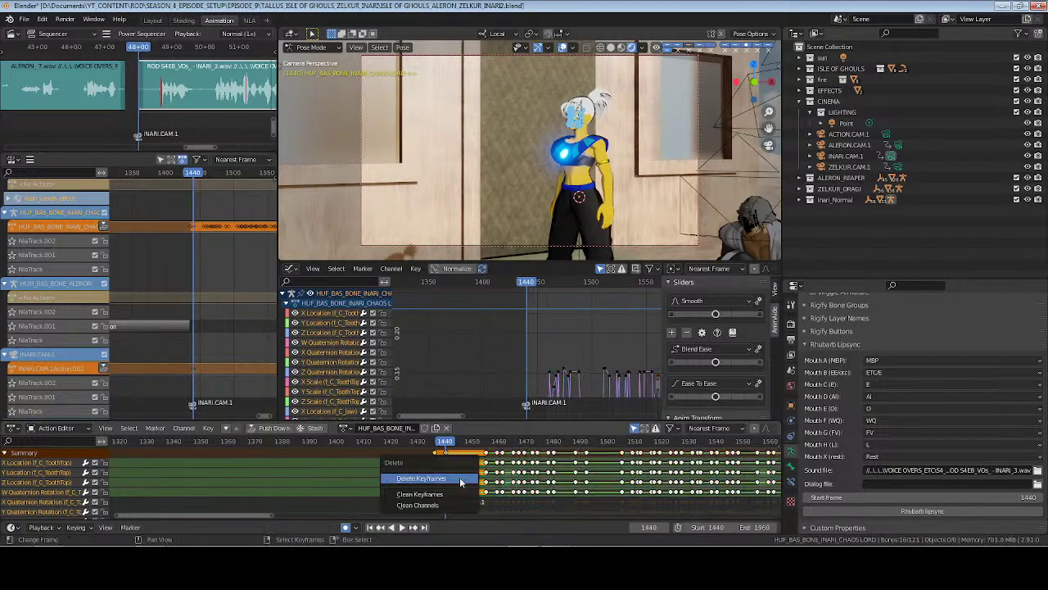
click(459, 479)
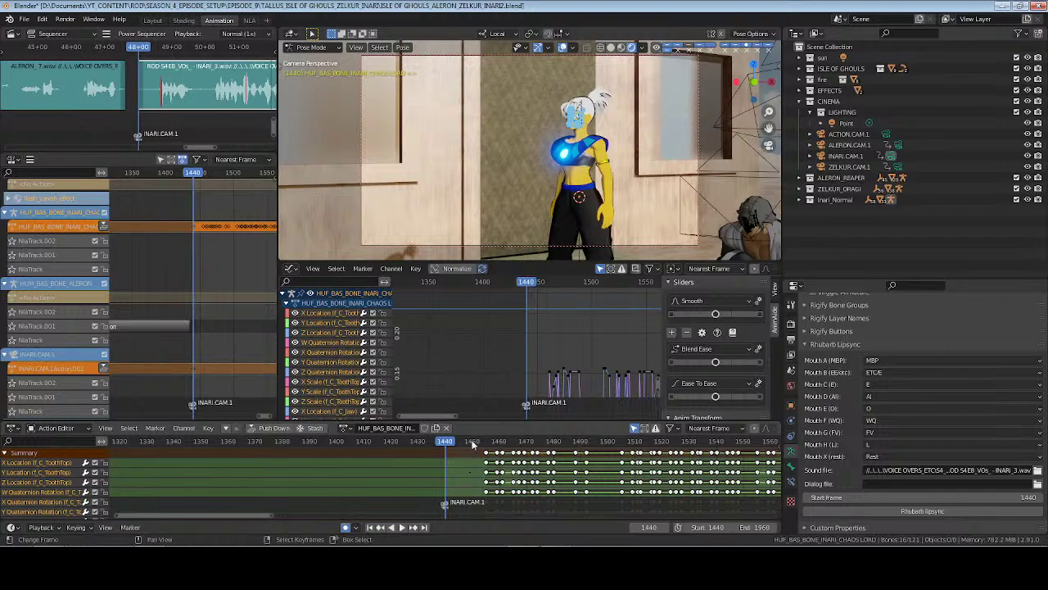
Select all of Inari's mouth keyframes and move the INARI_3 voice strip about 15 frames later, to start at the first one
drag(470, 439, 557, 492)
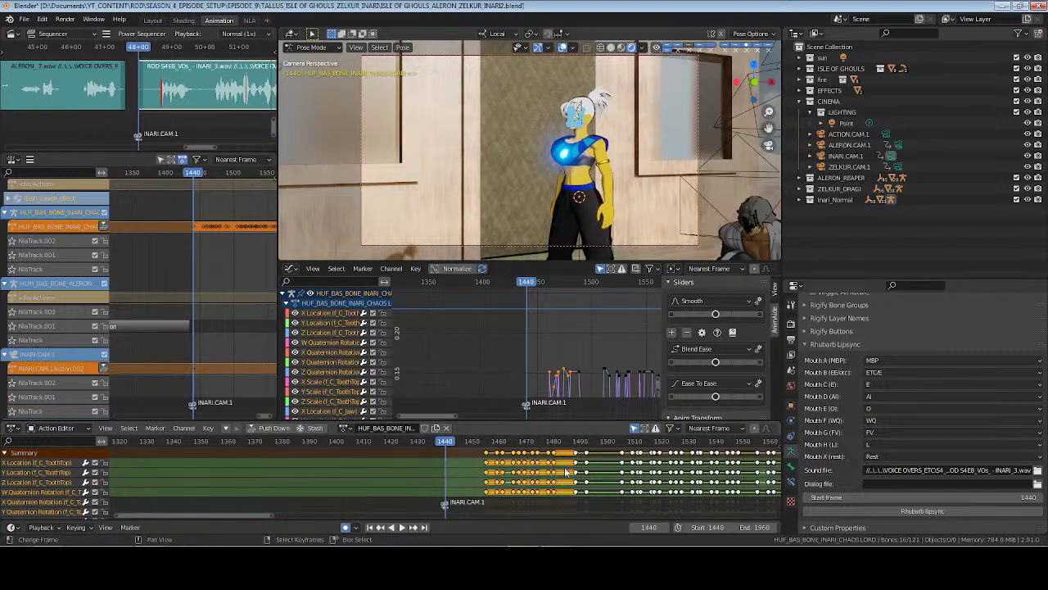
key(a)
key(g)
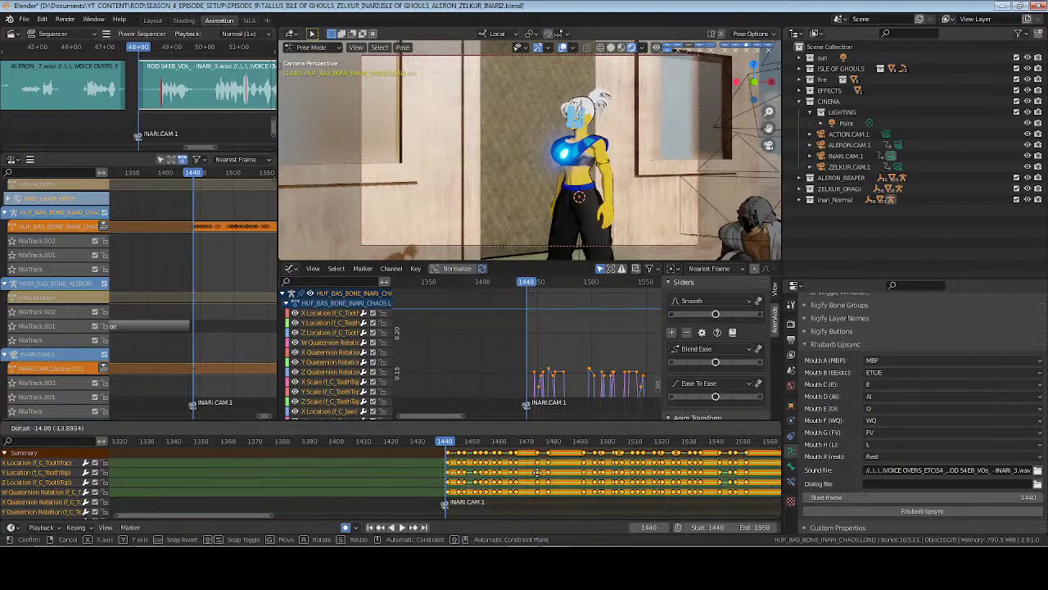
key(Escape)
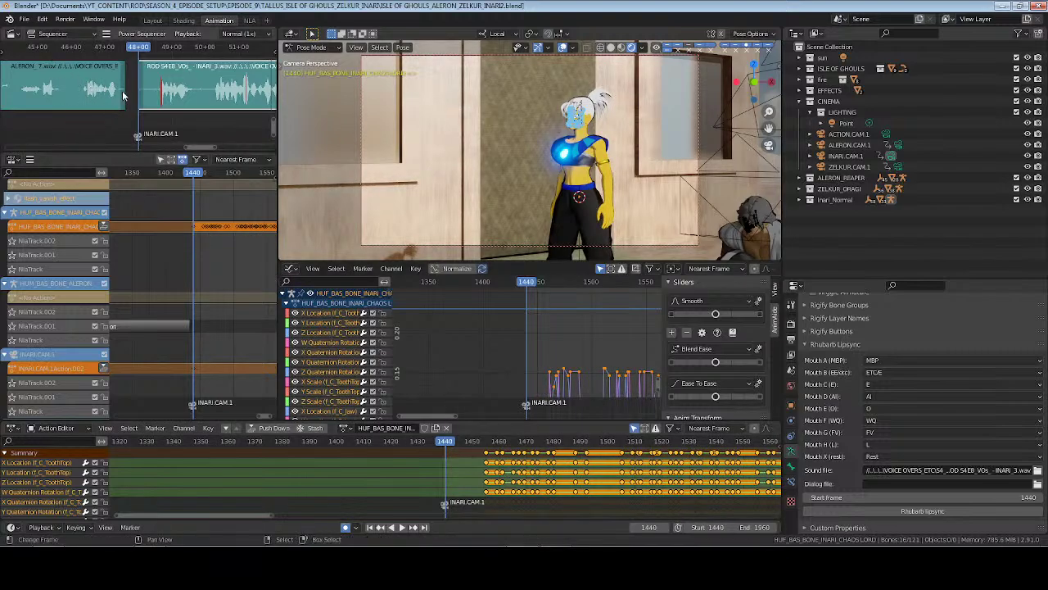
drag(142, 100, 156, 101)
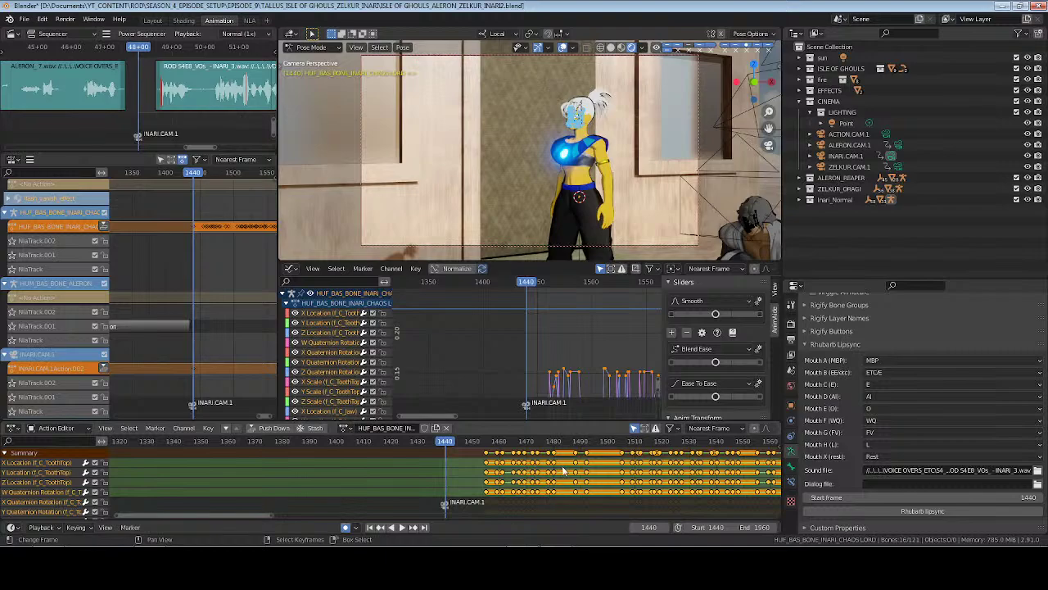
Clean the redundant keys from the selected mouth channels, change the interpolation mode of the remaining keyframes, and save the file
key(x)
click(539, 496)
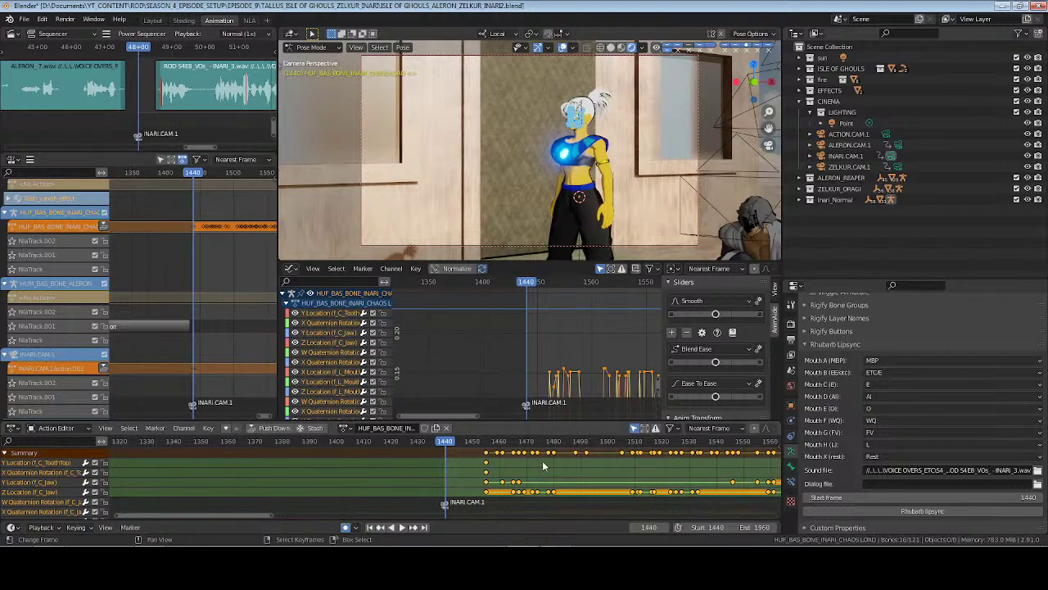
key(t)
click(545, 462)
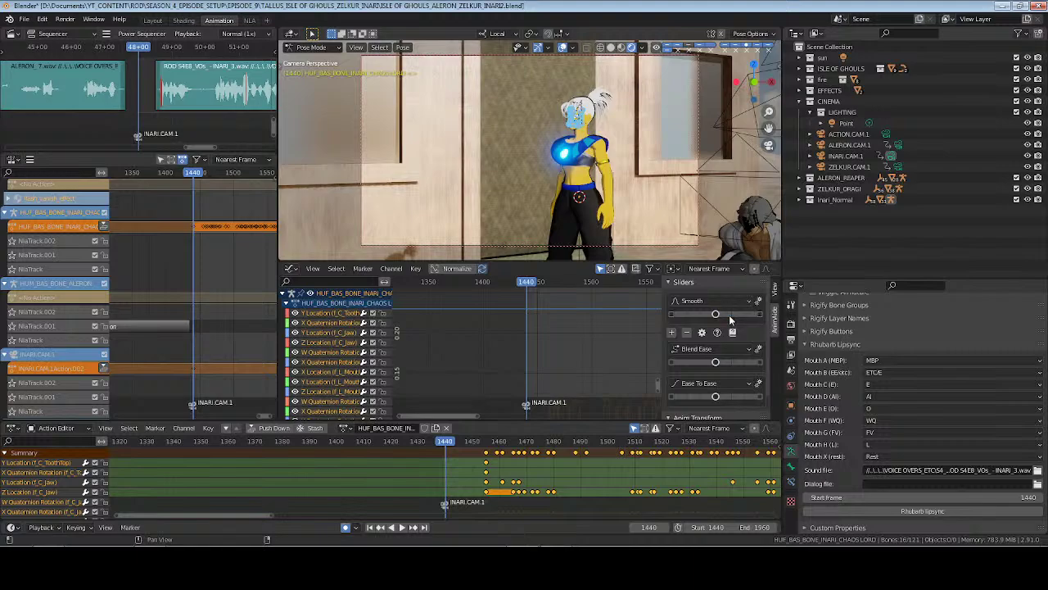
key(ctrl+s)
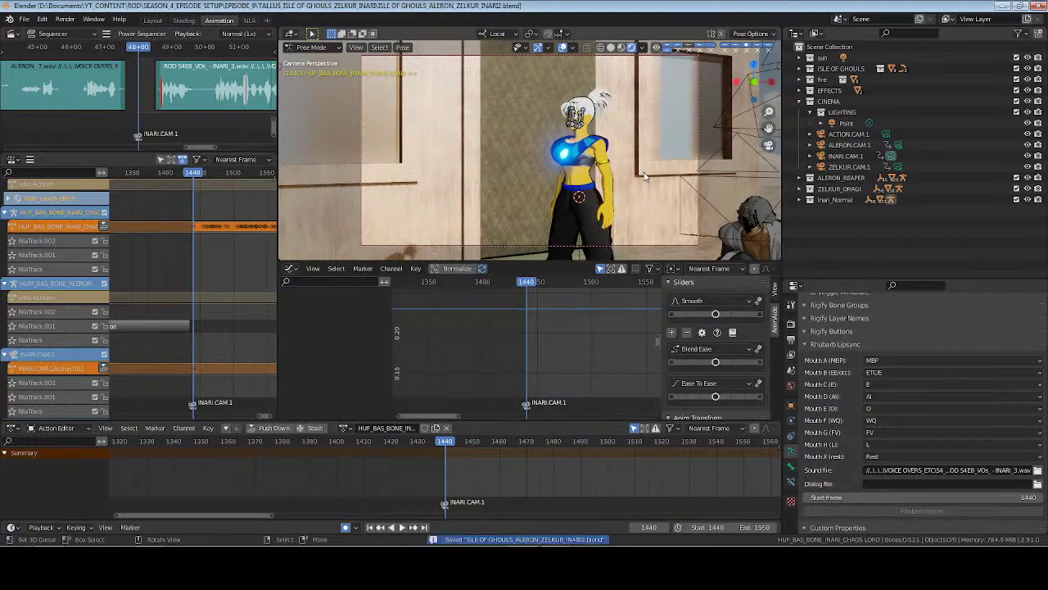
Show only the first bone layer of Inari's armature, select the b_C_Head bone, frame it in the viewport, and save
scroll(834, 336, up, 10)
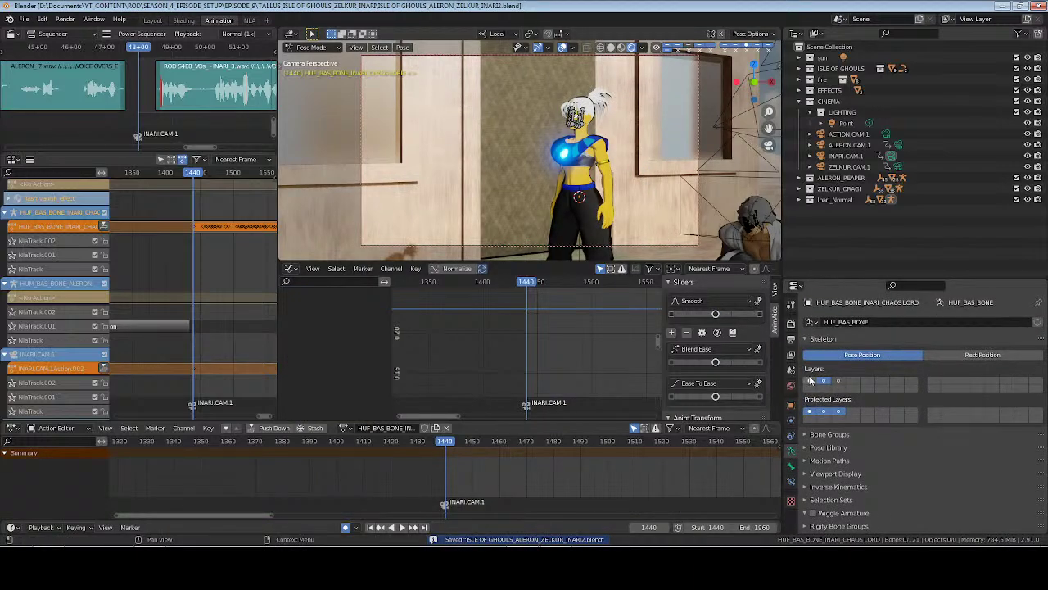
click(811, 381)
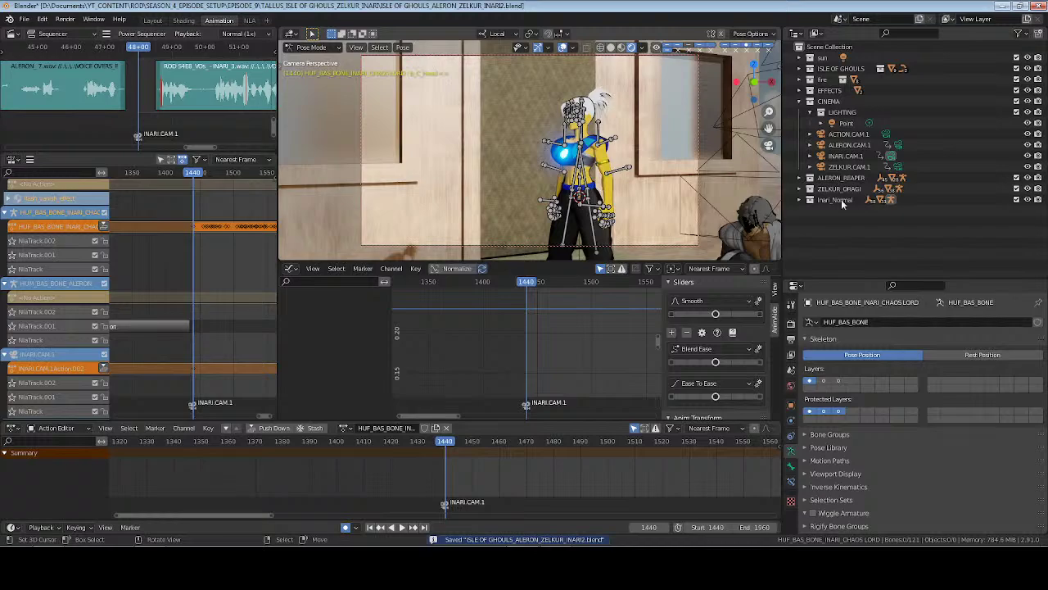
shift+click(799, 199)
scroll(868, 168, down, 5)
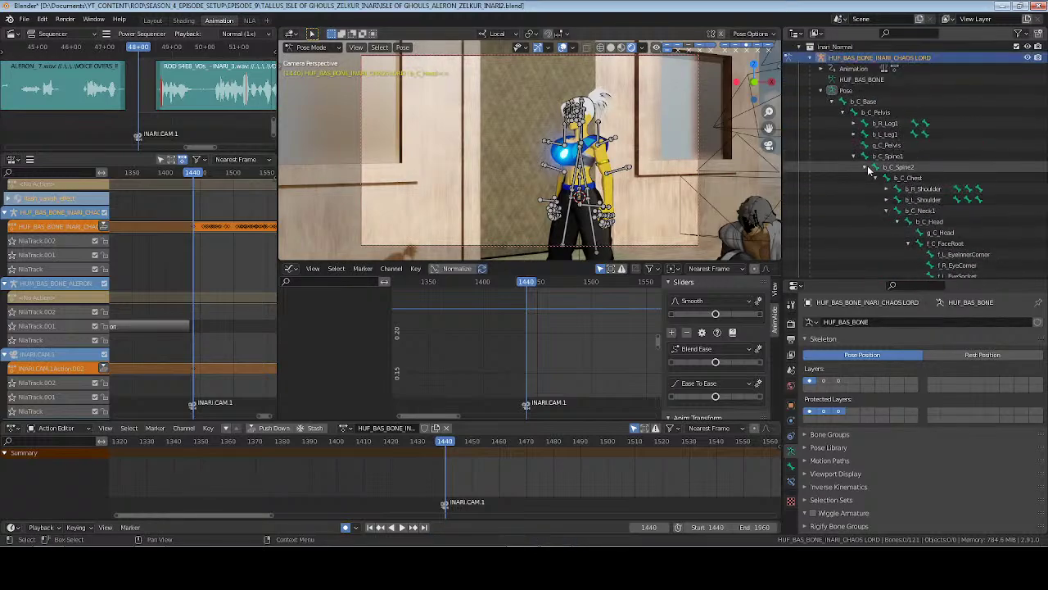
click(934, 222)
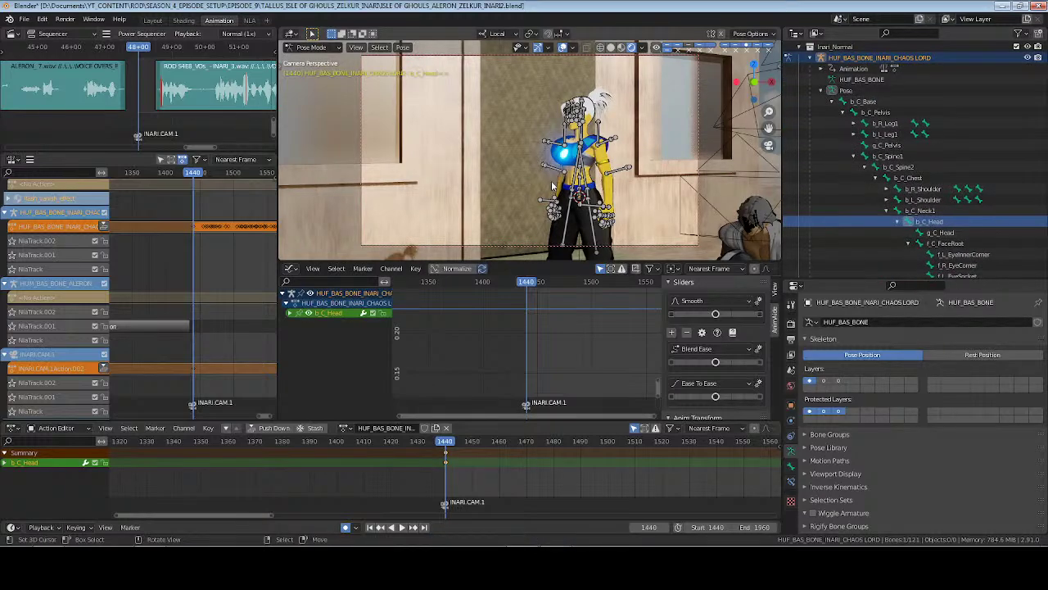
key(KP_Decimal)
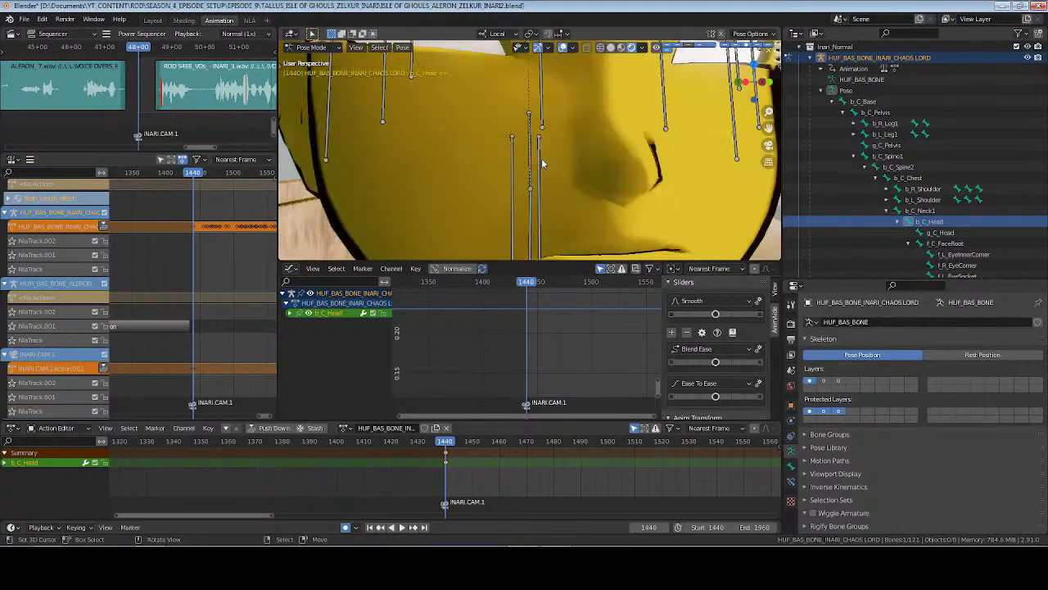
middle_drag(584, 173, 577, 188)
key(ctrl+s)
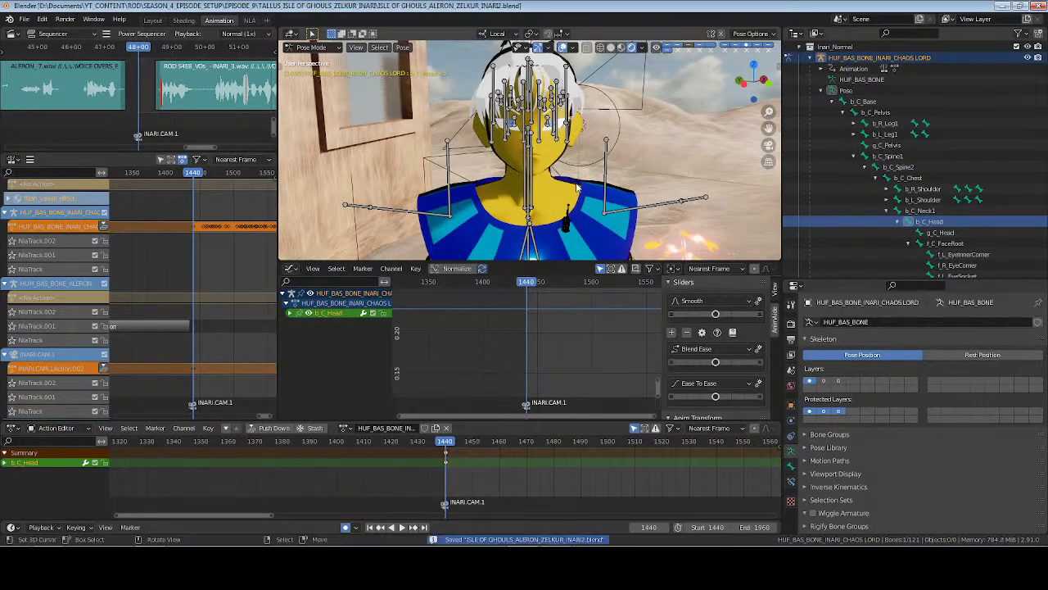
Play the start of the line, insert a keyframe on the head bone at frame 1455, and save the file
key(space)
key(space)
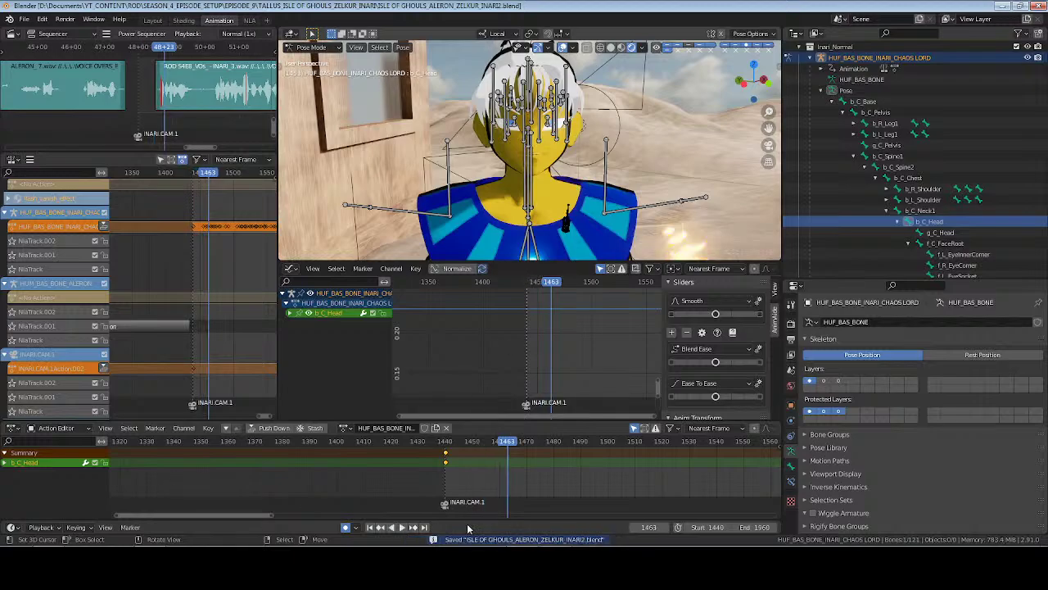
click(493, 473)
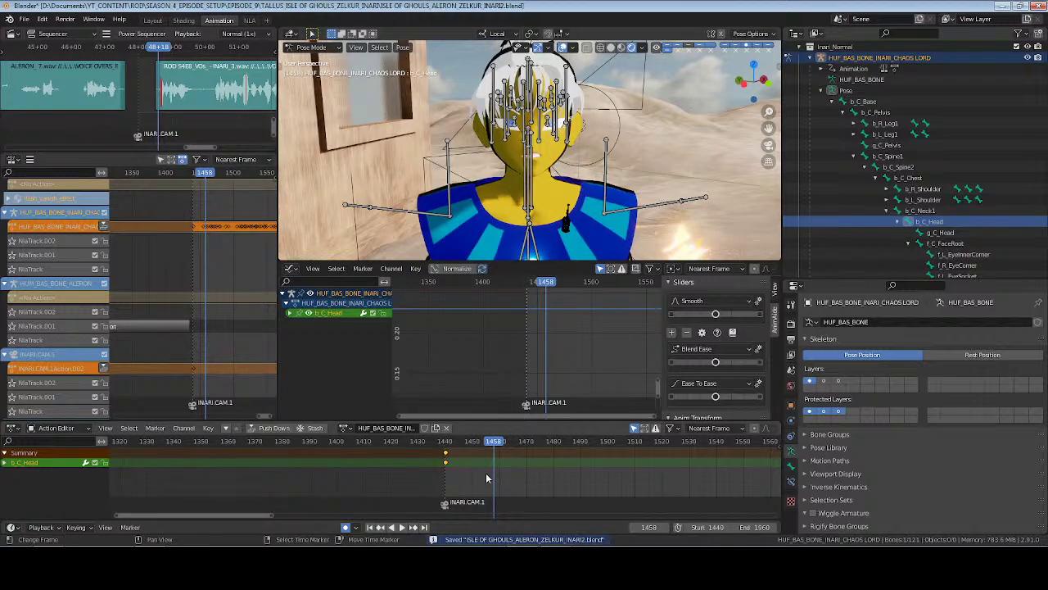
click(486, 473)
key(i)
middle_drag(509, 475, 488, 475)
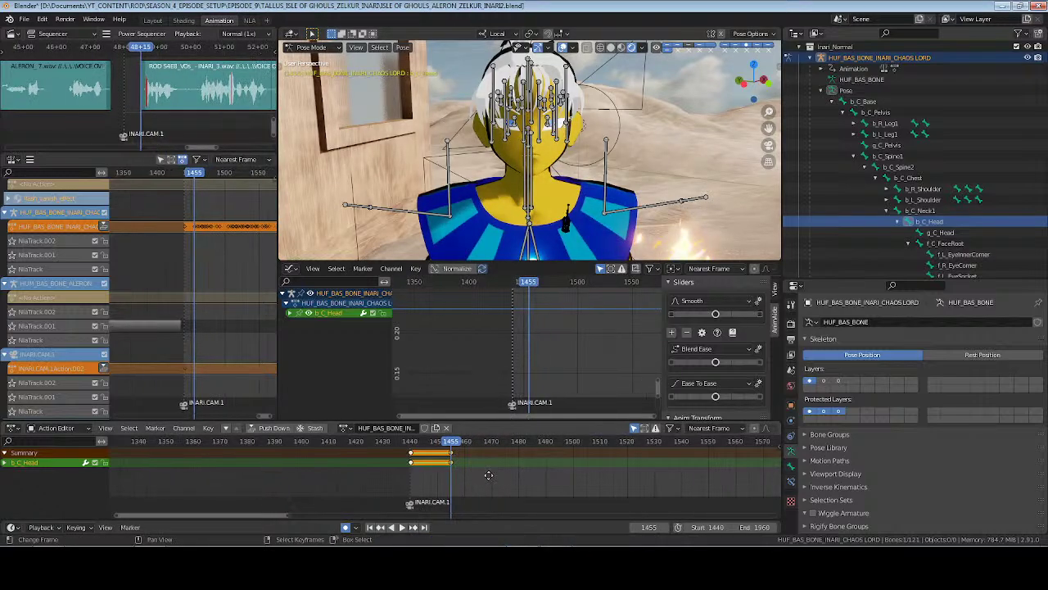
scroll(488, 475, up, 3)
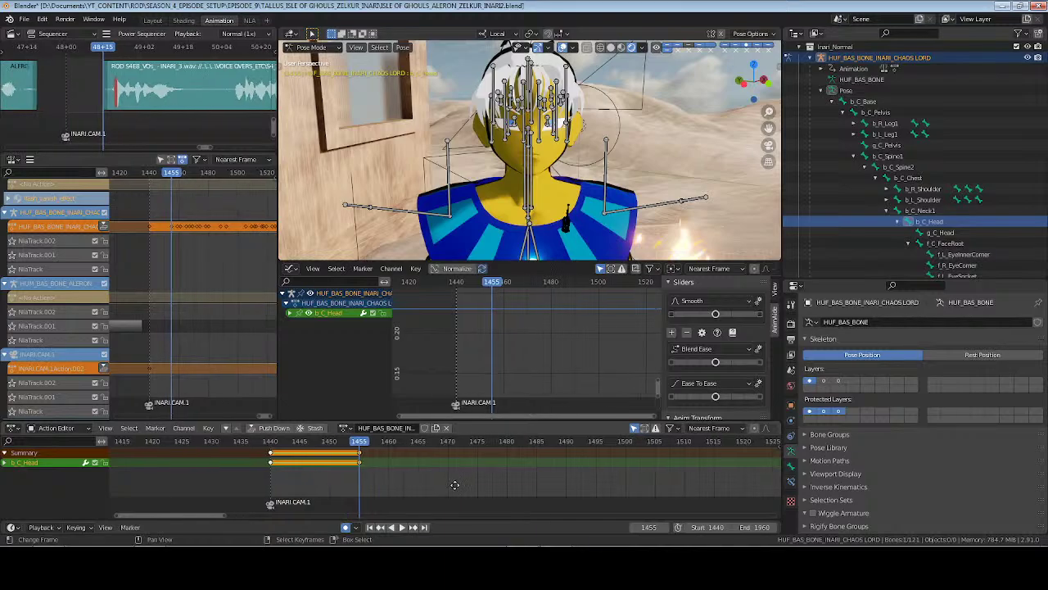
scroll(456, 479, up, 1)
key(ctrl+s)
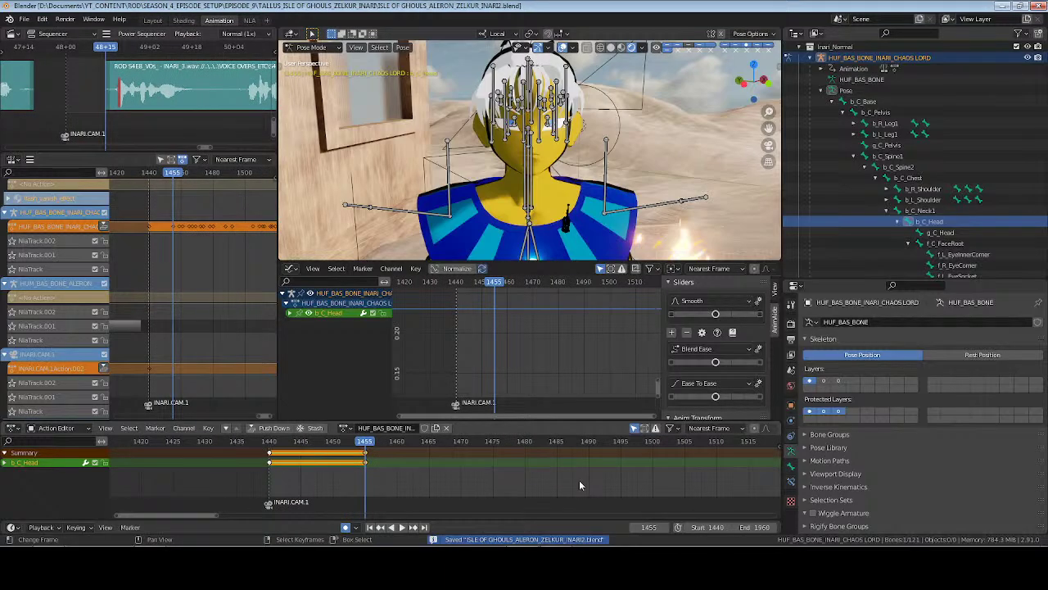
Go 20 frames forward to frame 1475 and rotate the head bone sideways, then tilt it about its local X axis
click(649, 525)
text(+20)
key(Return)
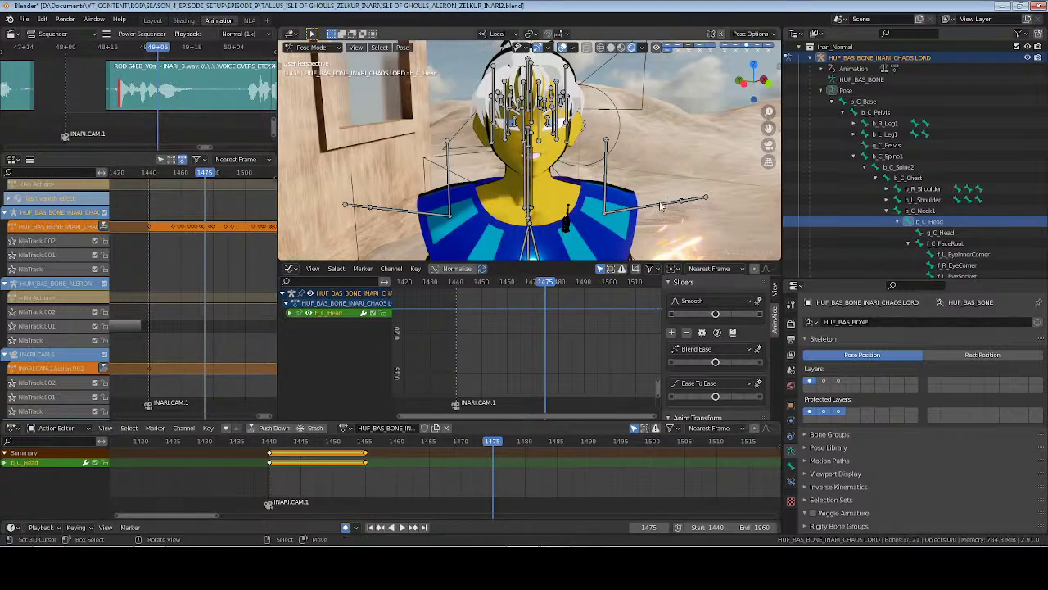
key(r)
click(667, 164)
key(r)
key(x)
key(x)
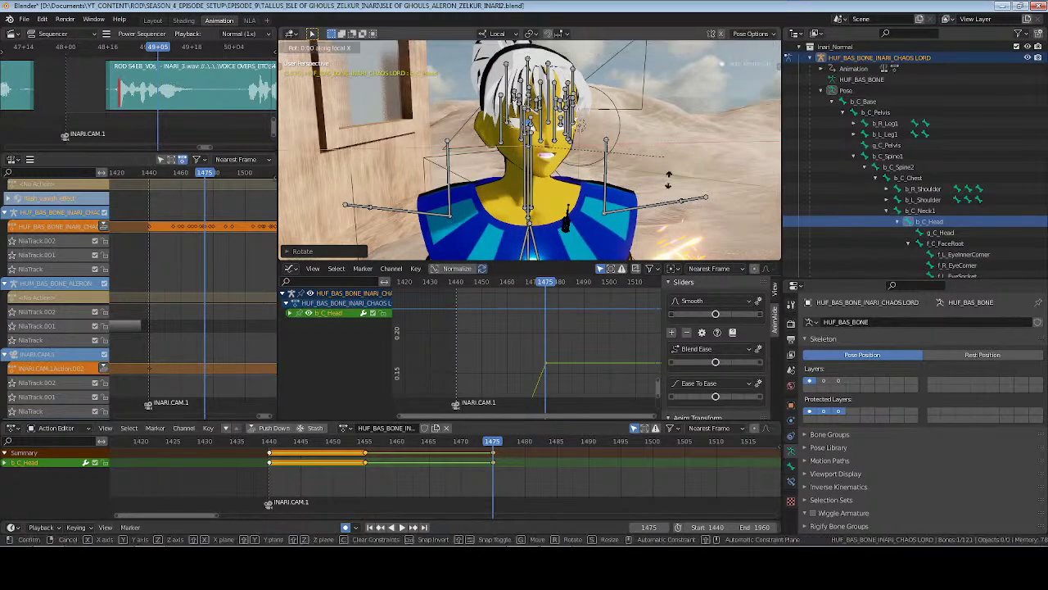
click(673, 195)
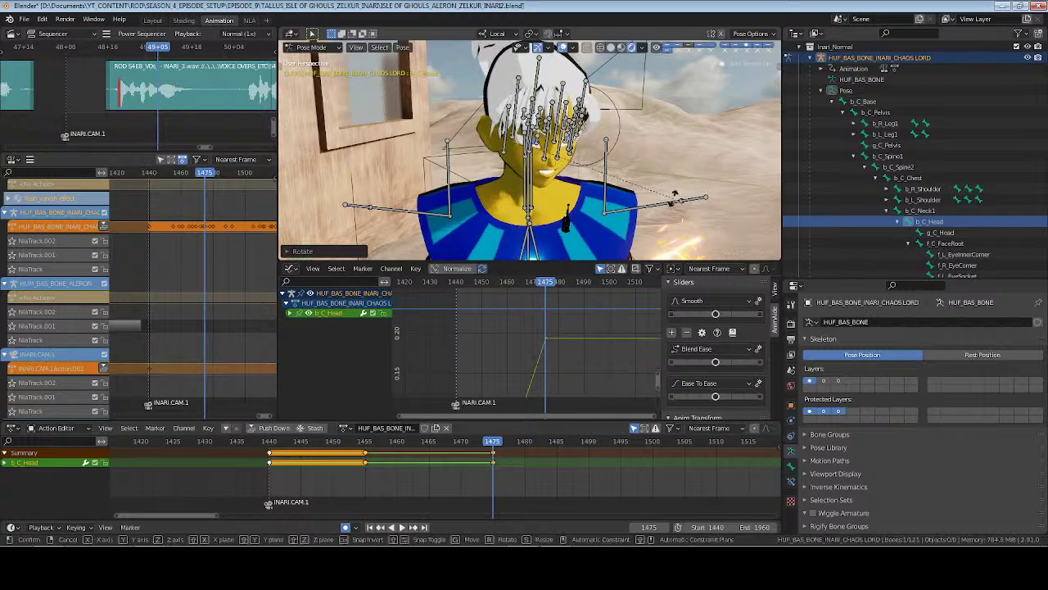
Turn the head bone further about its local Y axis at frame 1475
key(r)
key(z)
key(z)
key(y)
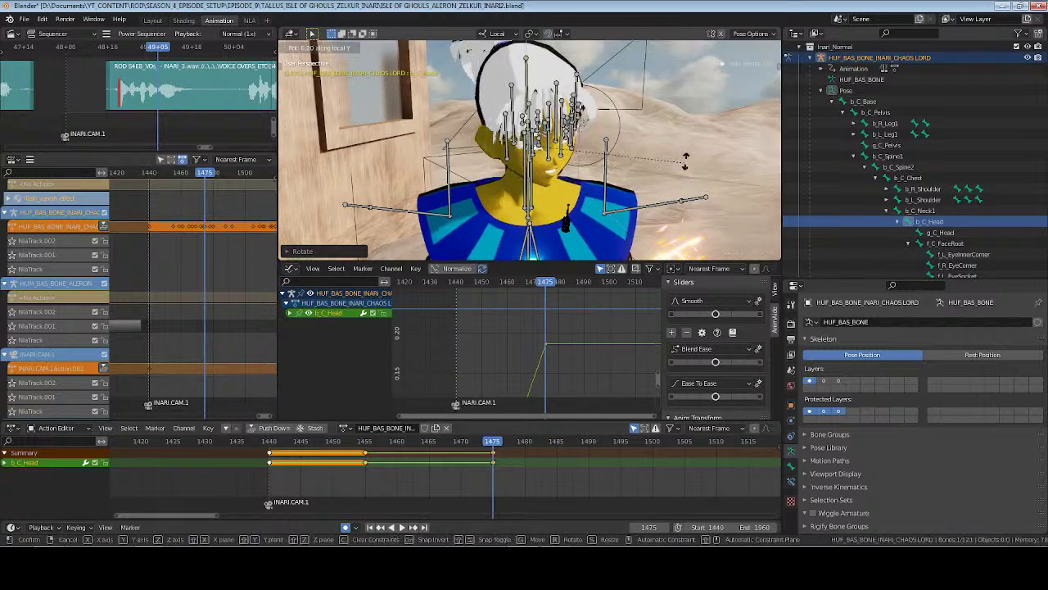
click(686, 164)
Refine the head's pose at frame 1475 with two trackball rotations, checked from different viewing angles
middle_drag(691, 186, 647, 193)
key(r)
key(r)
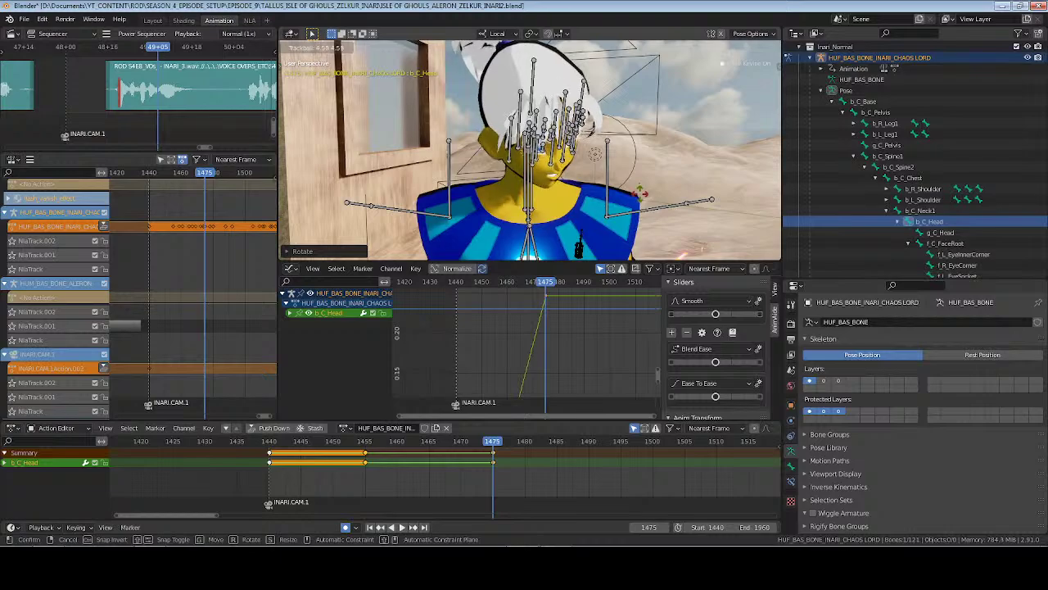
click(642, 200)
middle_drag(642, 200, 573, 219)
key(r)
key(r)
click(610, 209)
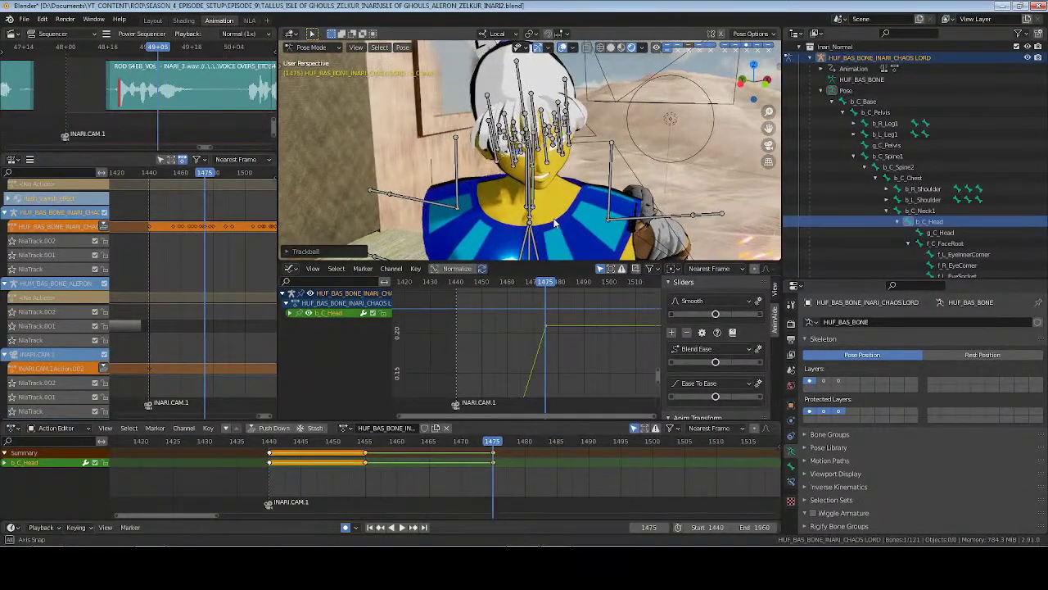
In Object Mode, insert Location and Rotation keyframes on eye_inari_pupils and snap them to frame 1465
key(ctrl+Tab)
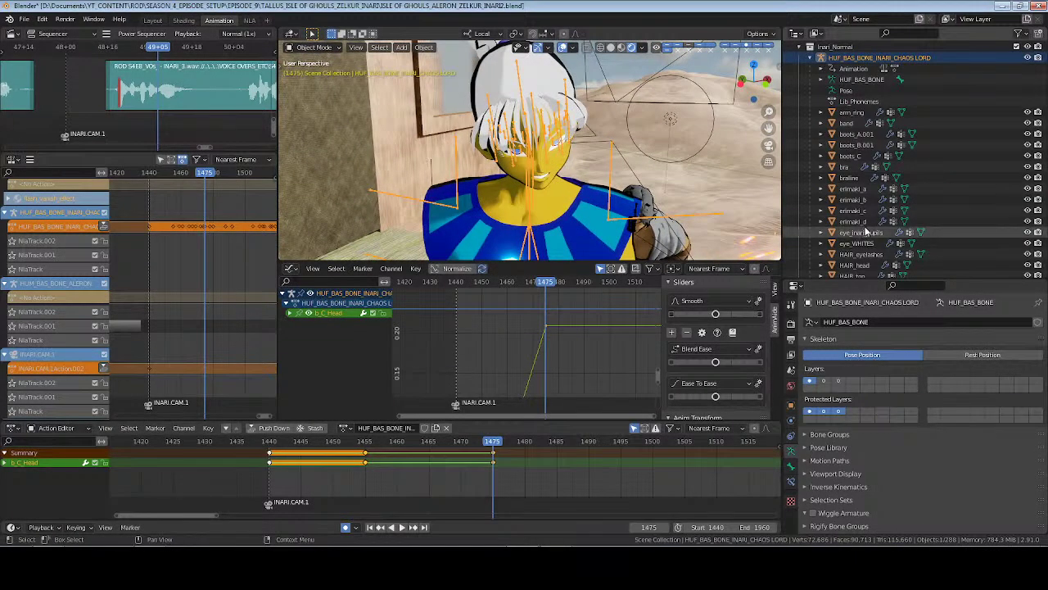
click(865, 234)
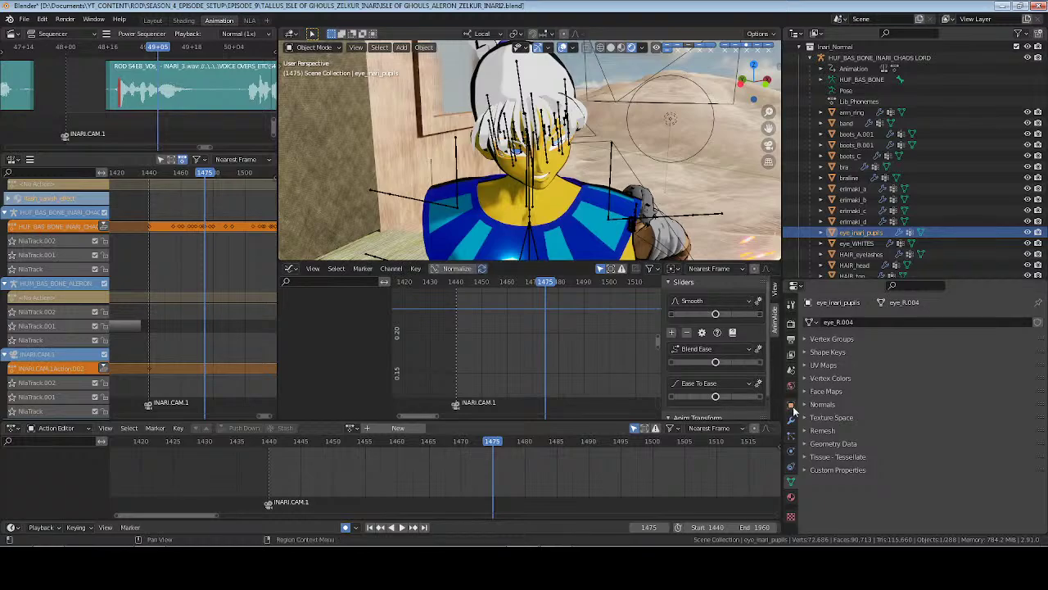
key(i)
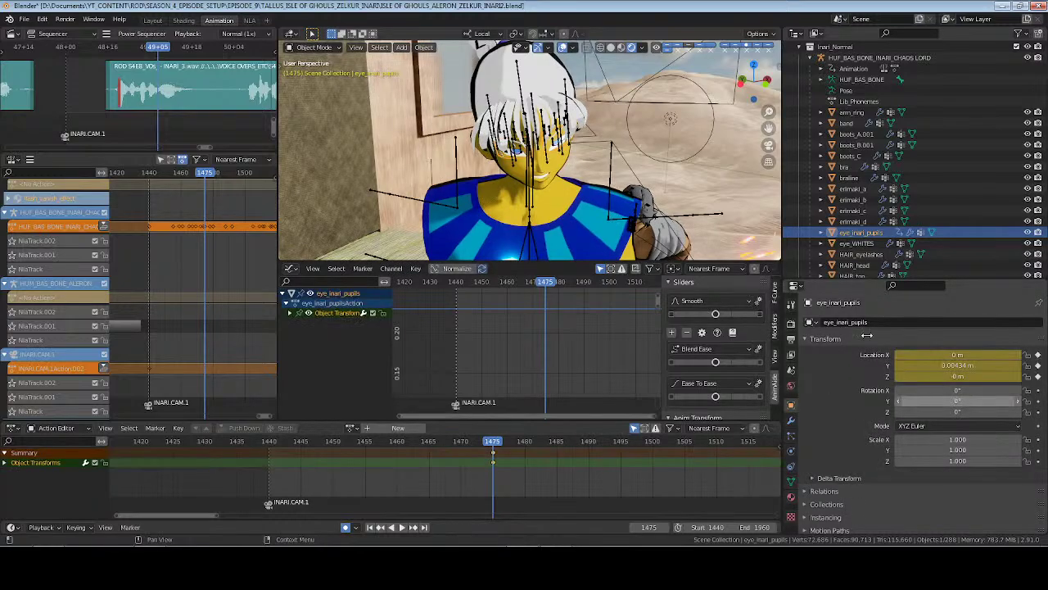
key(i)
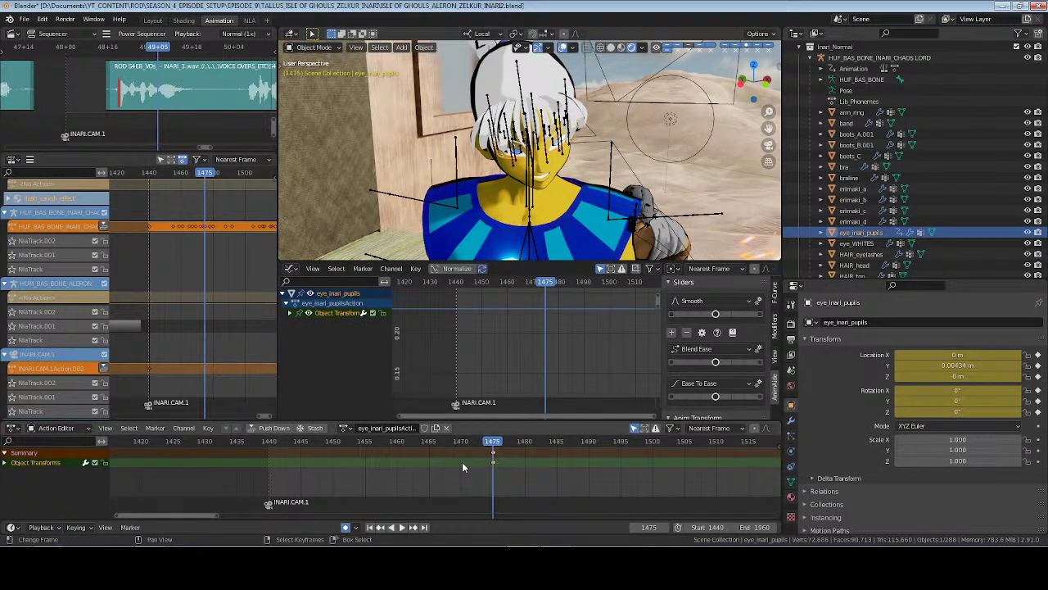
key(ctrl+shift+space)
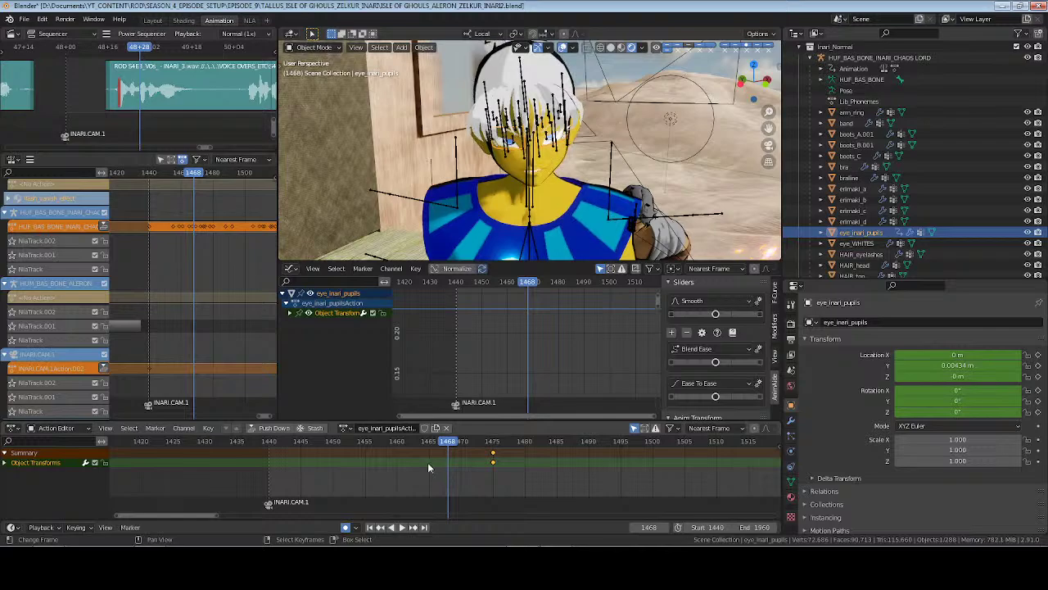
click(428, 467)
key(shift+s)
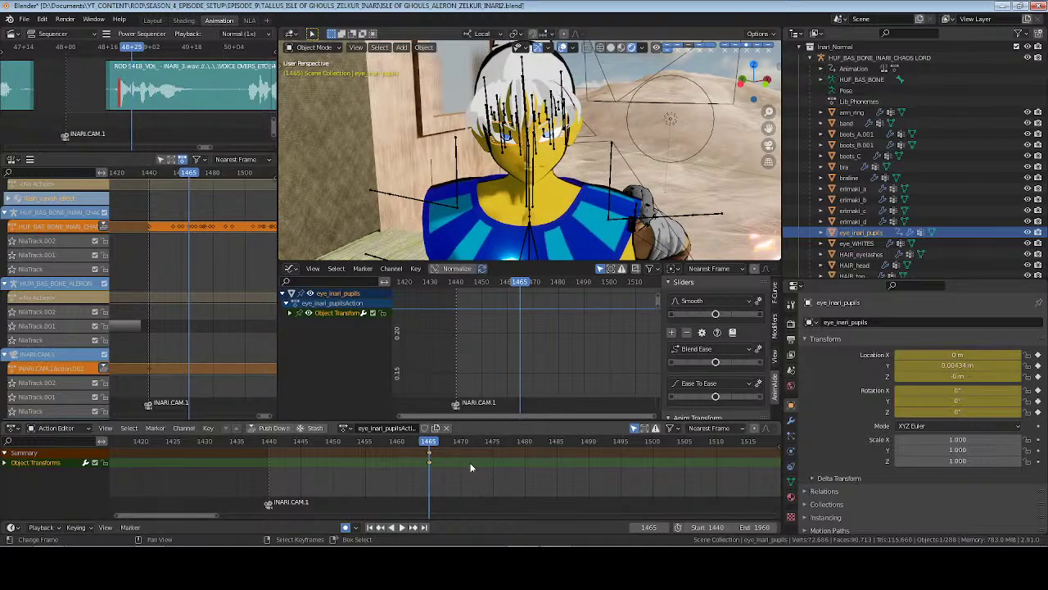
Hide the viewport overlays and, at frame 1471, clear the pupils' location and shift them to about 0.0049 m on Y
click(471, 467)
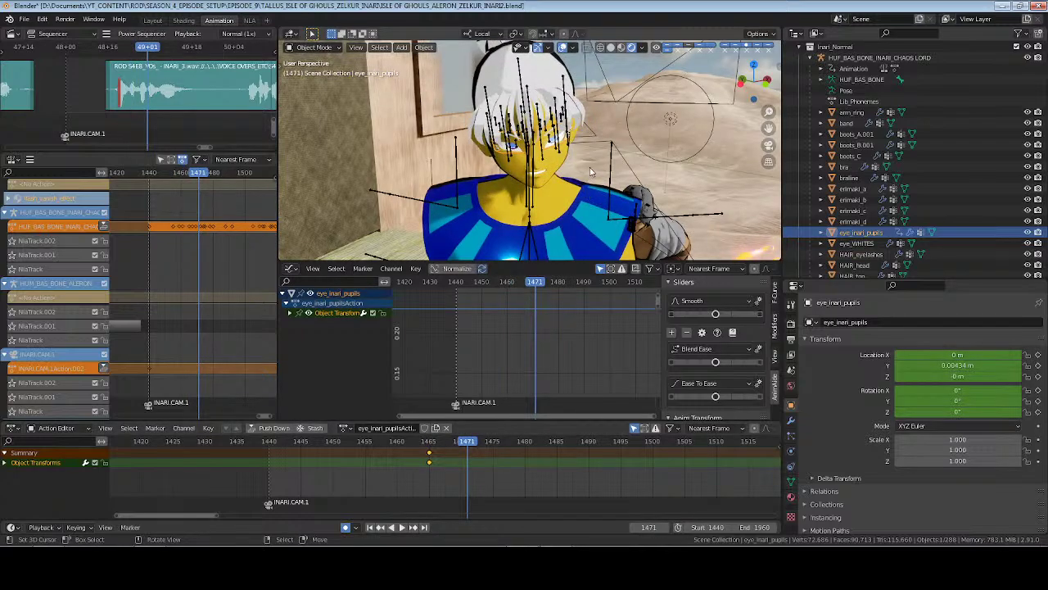
scroll(591, 171, up, 3)
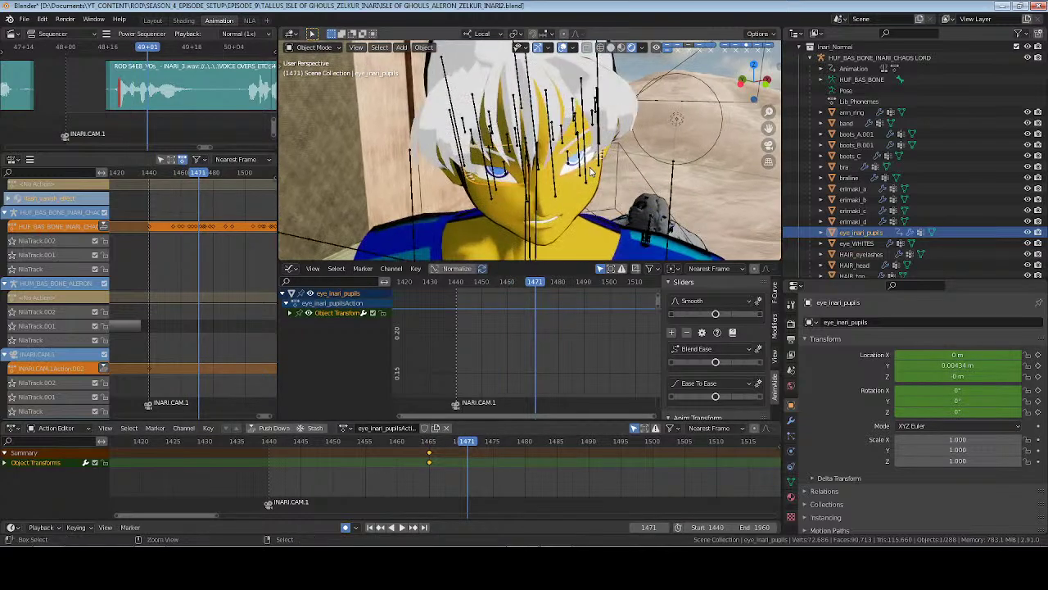
click(562, 48)
middle_drag(578, 193, 586, 153)
scroll(585, 153, down, 2)
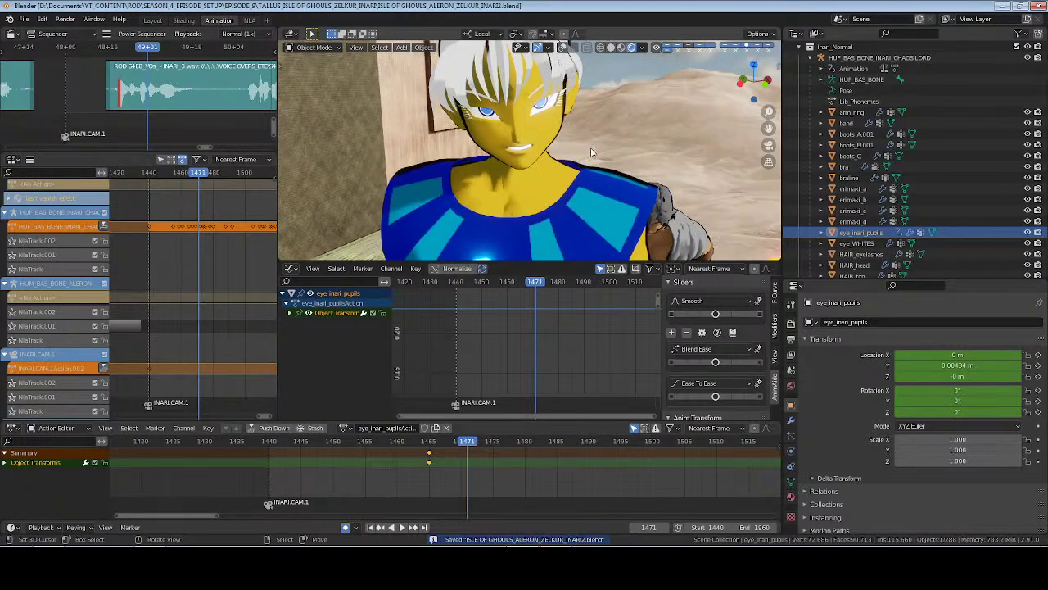
key(alt+g)
key(g)
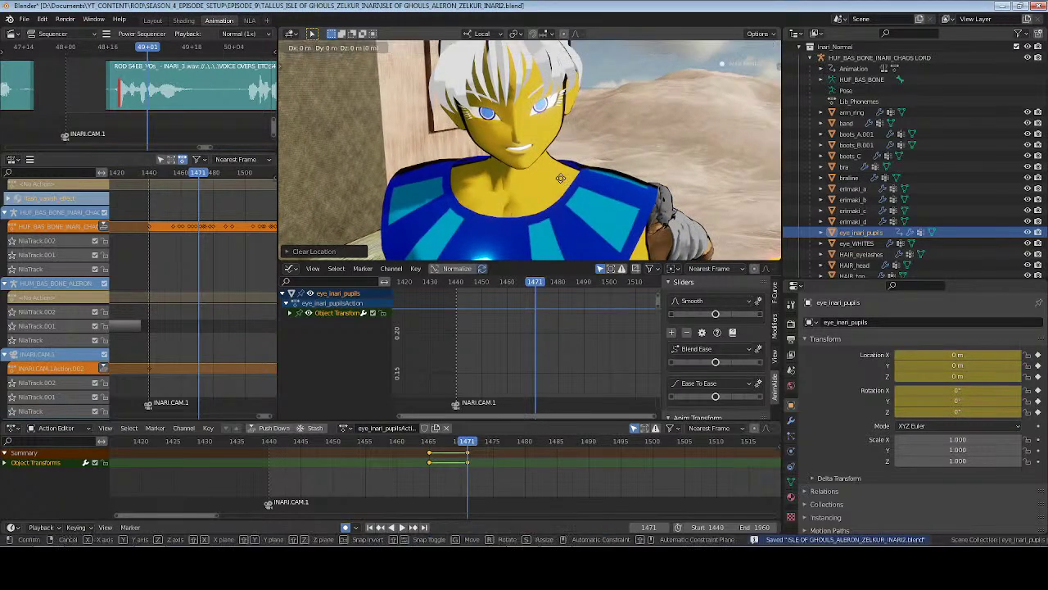
click(572, 226)
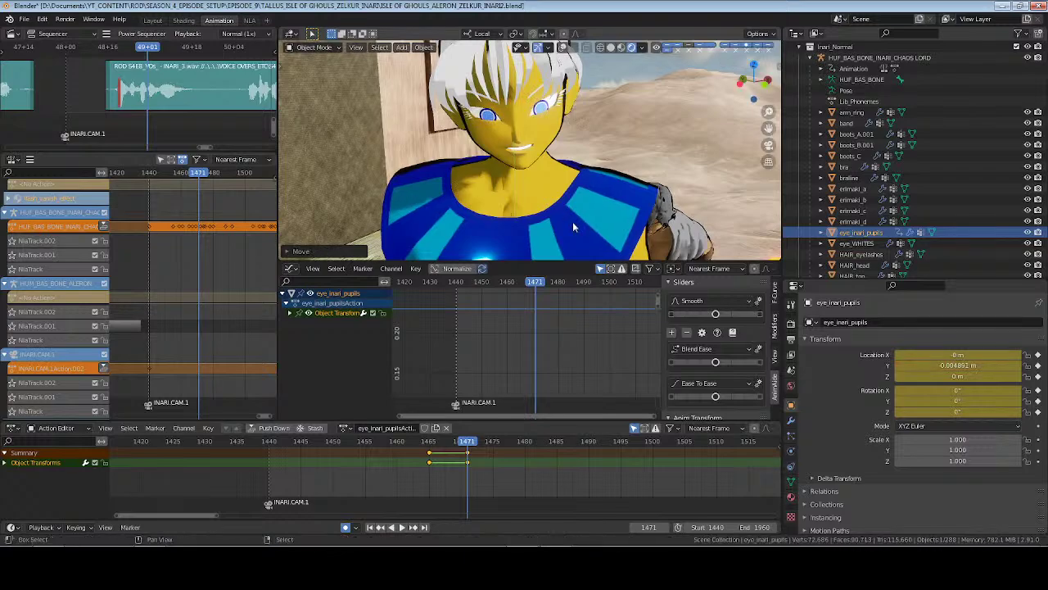
Rotate the pupils about 6° around local Y, shift them to about 0.0076 m on Y at frame 1471, and save the file
key(r)
key(y)
key(y)
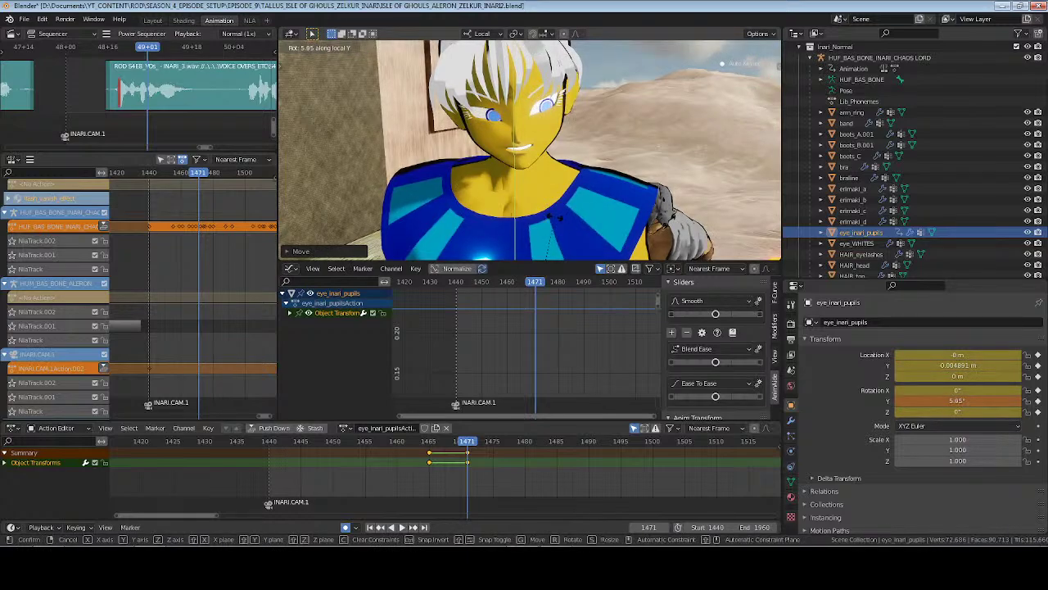
click(555, 217)
key(g)
key(y)
key(y)
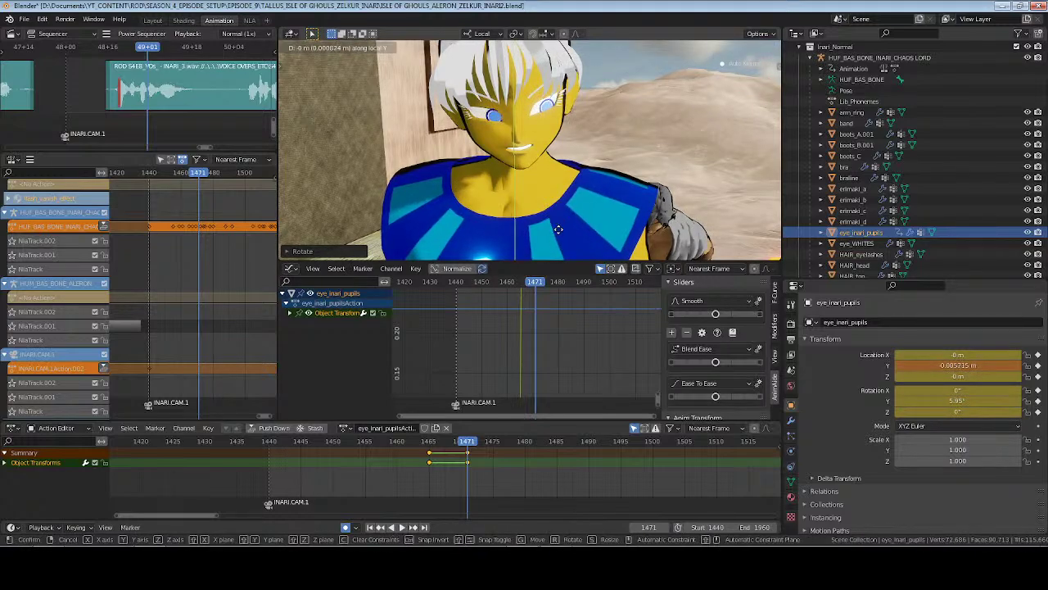
click(558, 234)
key(ctrl+s)
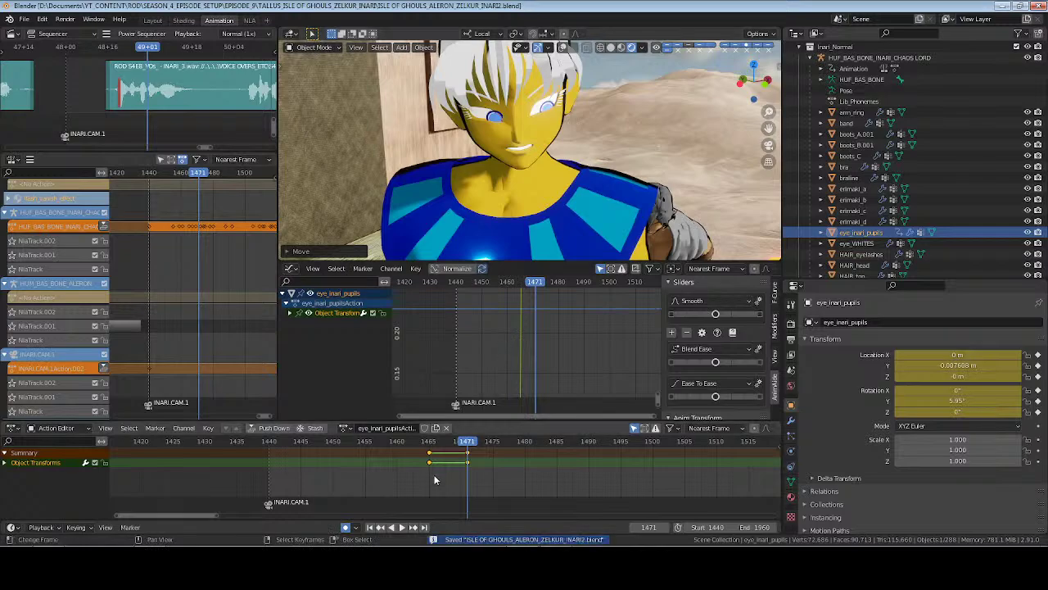
Return to the Inari armature in Pose Mode with overlays shown, scrub the head turn between frames 1462 and 1476, and save
click(410, 480)
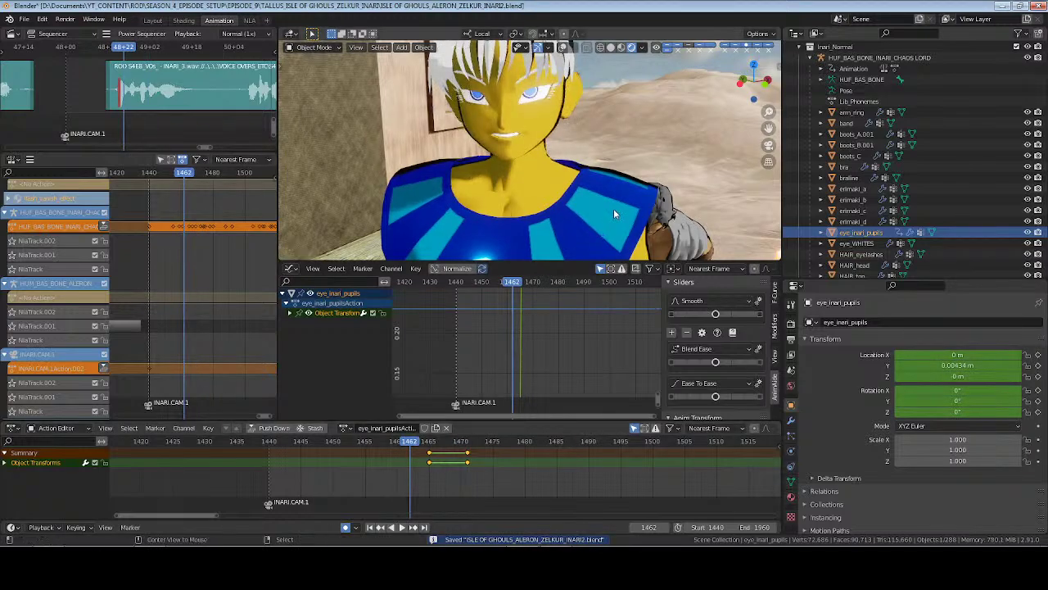
key(alt+a)
click(878, 57)
key(ctrl+Tab)
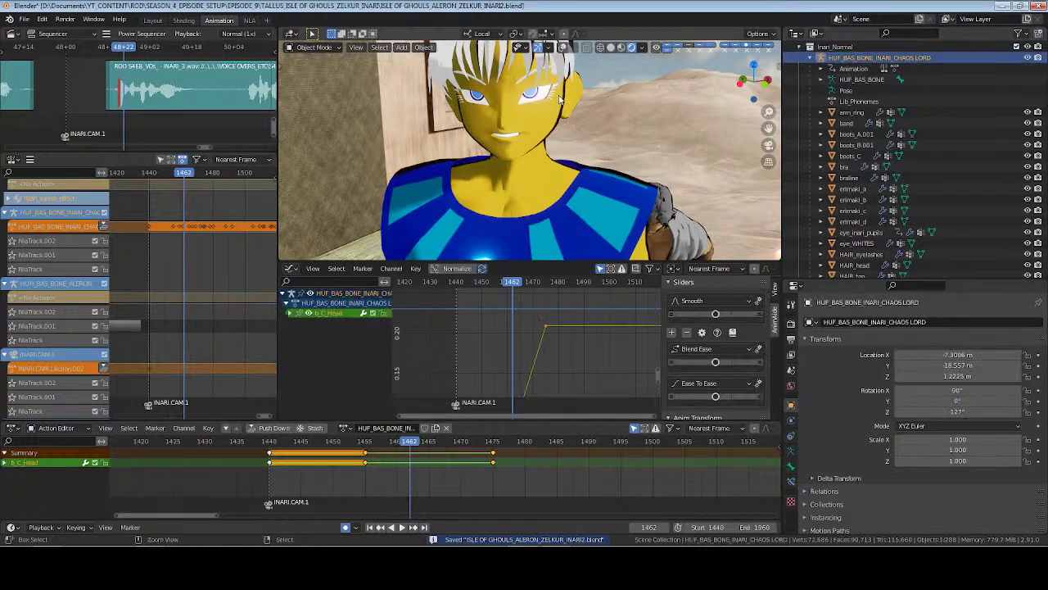
click(564, 47)
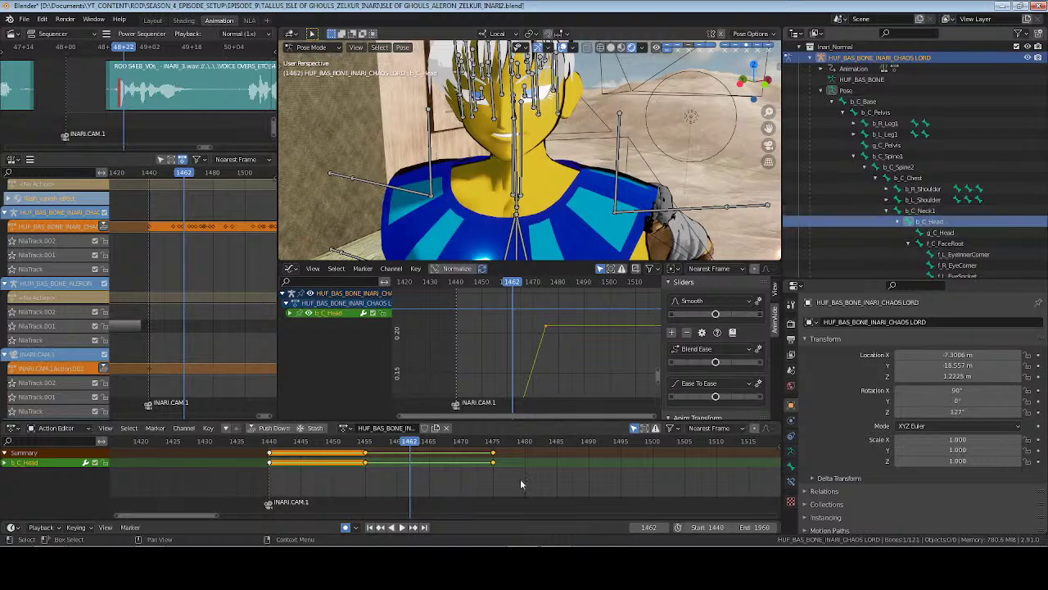
drag(449, 492, 499, 481)
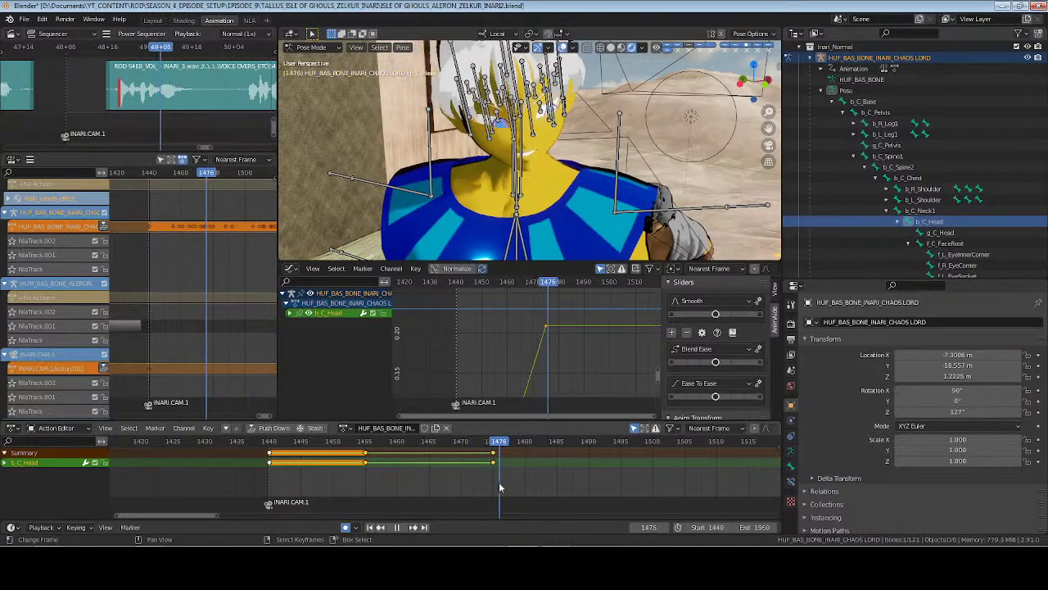
key(ctrl+s)
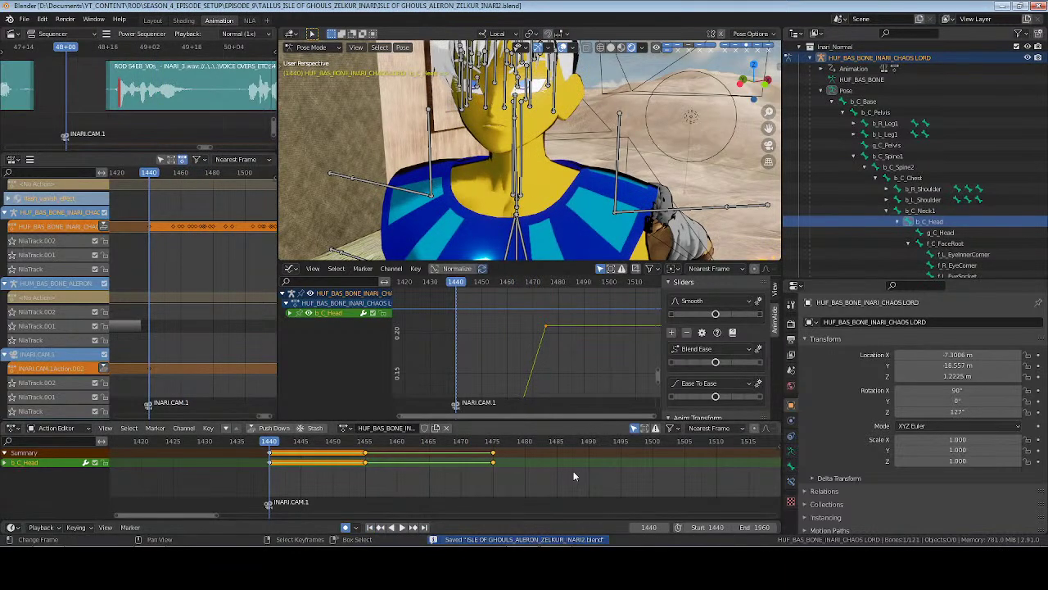
Play the shot from frame 1440, stop at frame 1497 and insert a hold keyframe for the head bone
key(space)
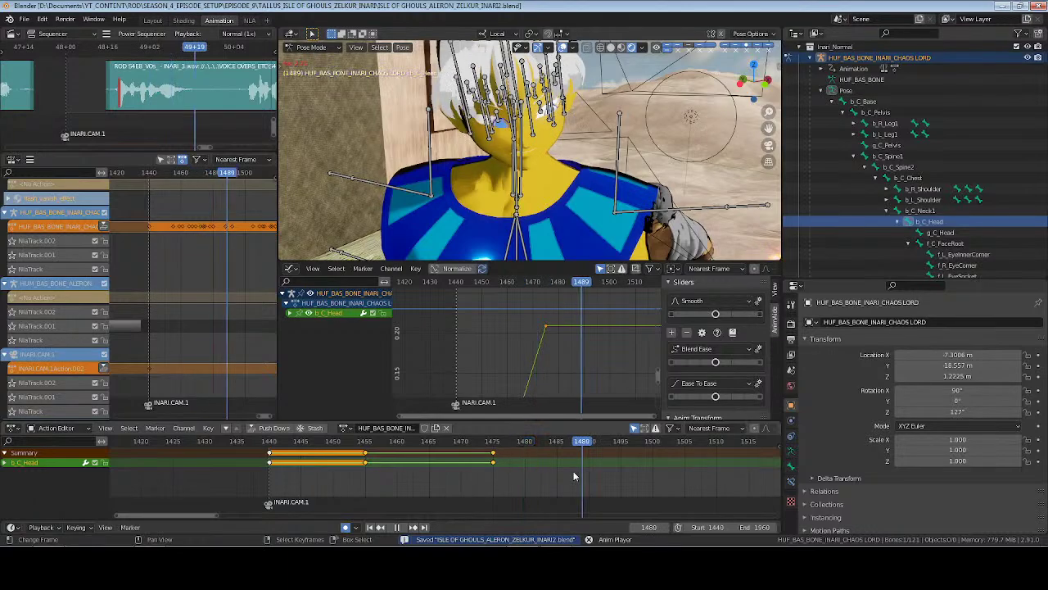
key(space)
key(i)
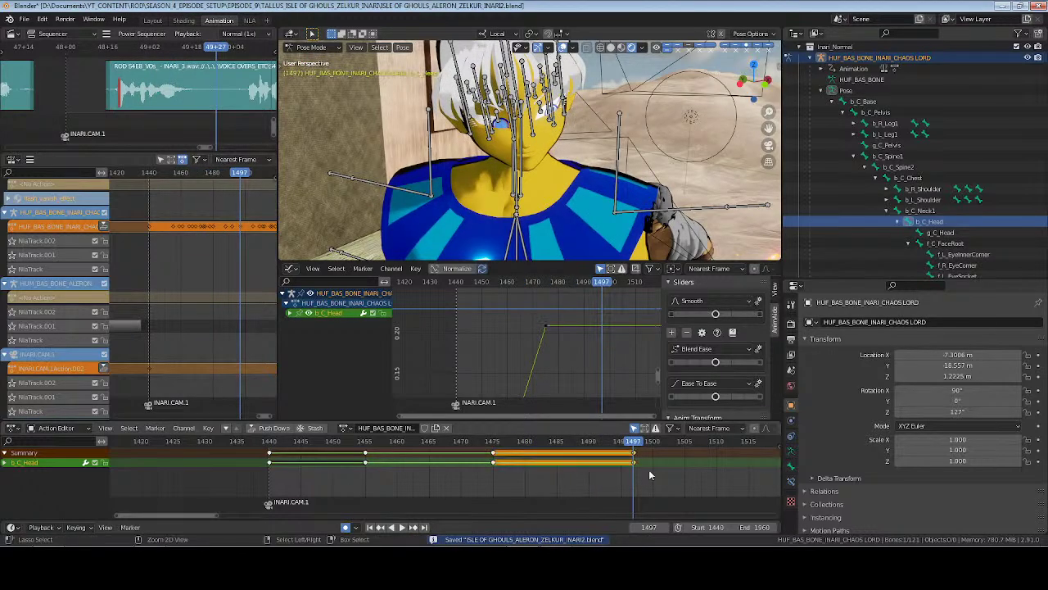
key(KP_0)
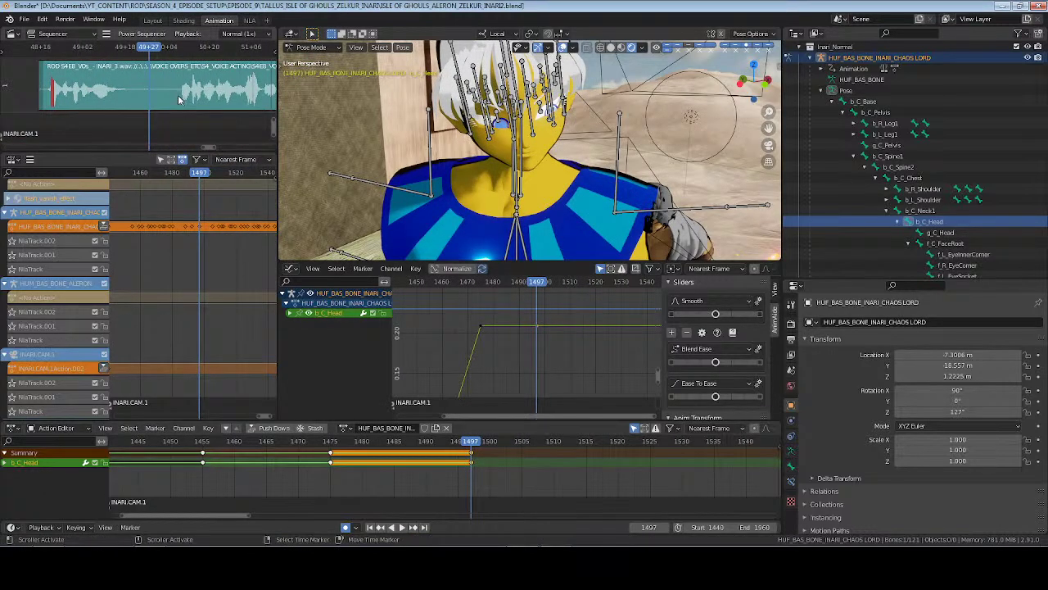
Mark frame 1508 in the voice audio, snap the head's hold keyframe to it, delete the marker and save
click(178, 100)
key(m)
key(i)
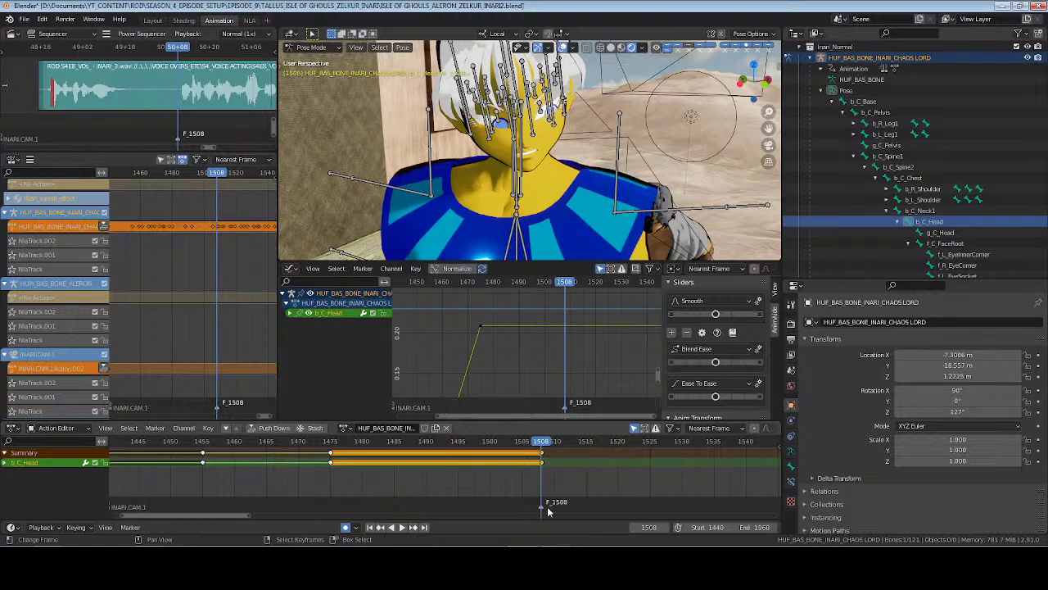
key(Delete)
key(ctrl+s)
key(KP_0)
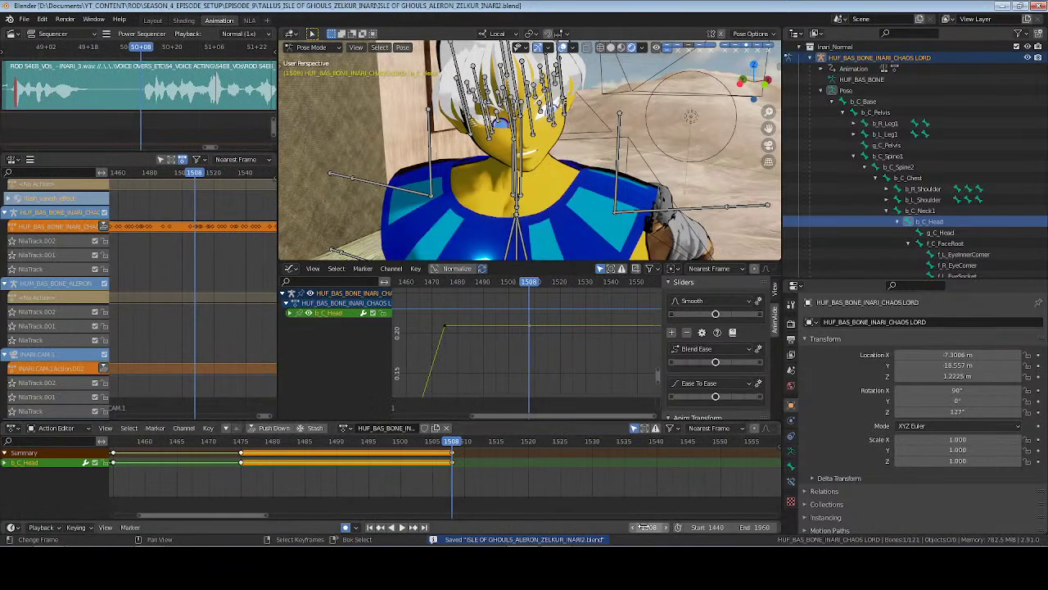
Advance 12 frames to 1520 and paste a copy of the head's earlier front-facing keyframe there
click(644, 527)
text(+12)
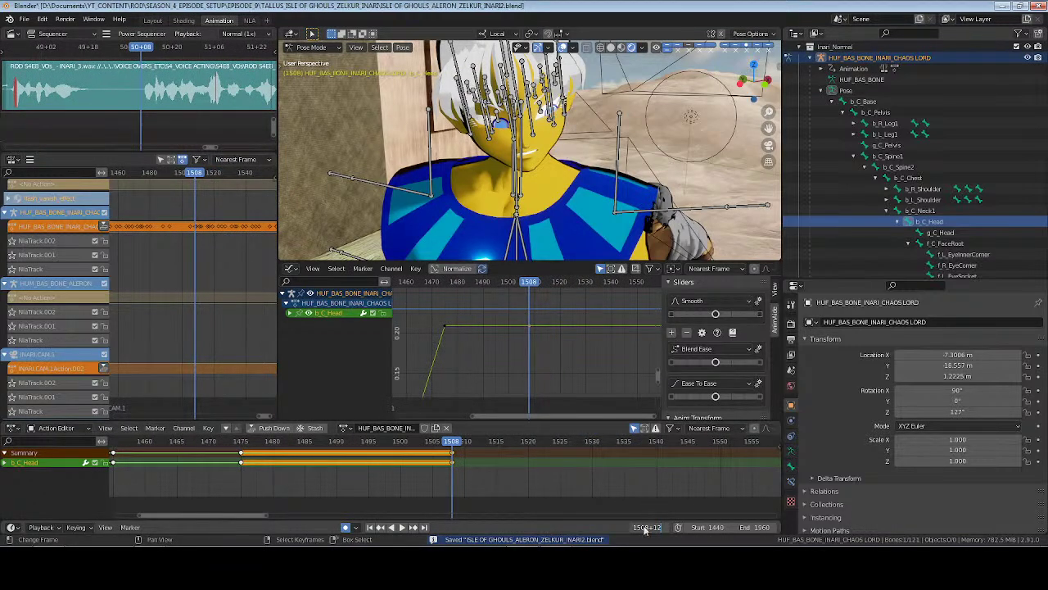
key(Return)
middle_drag(179, 486, 283, 501)
right_drag(252, 455, 227, 481)
key(ctrl+c)
key(ctrl+v)
middle_drag(690, 470, 532, 483)
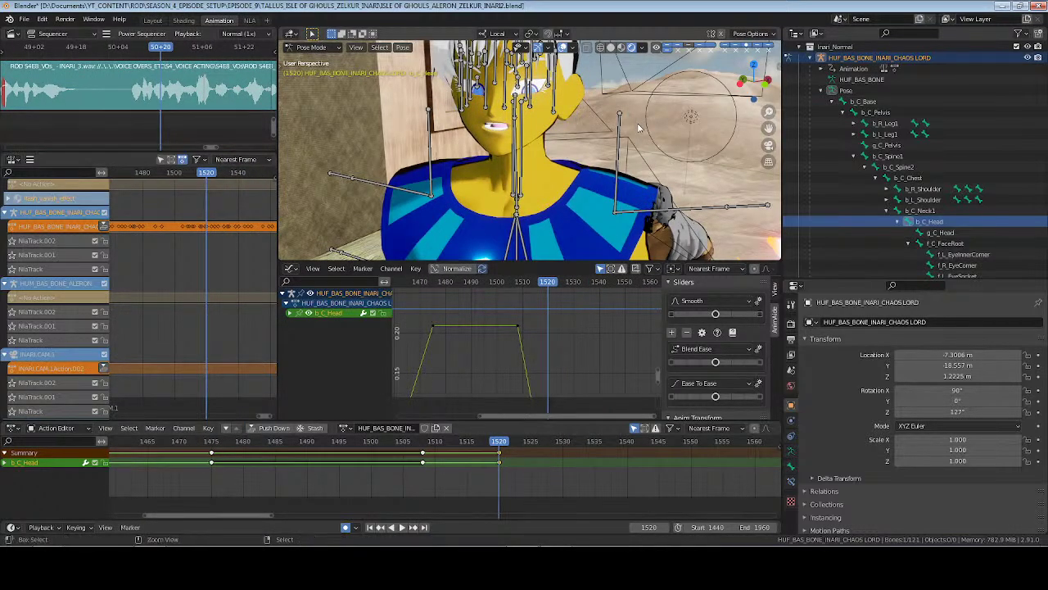
In Object Mode, insert a keyframe on eye_inari_pupils and move it to frame 1510 to hold the sideways gaze
key(ctrl+Tab)
click(856, 234)
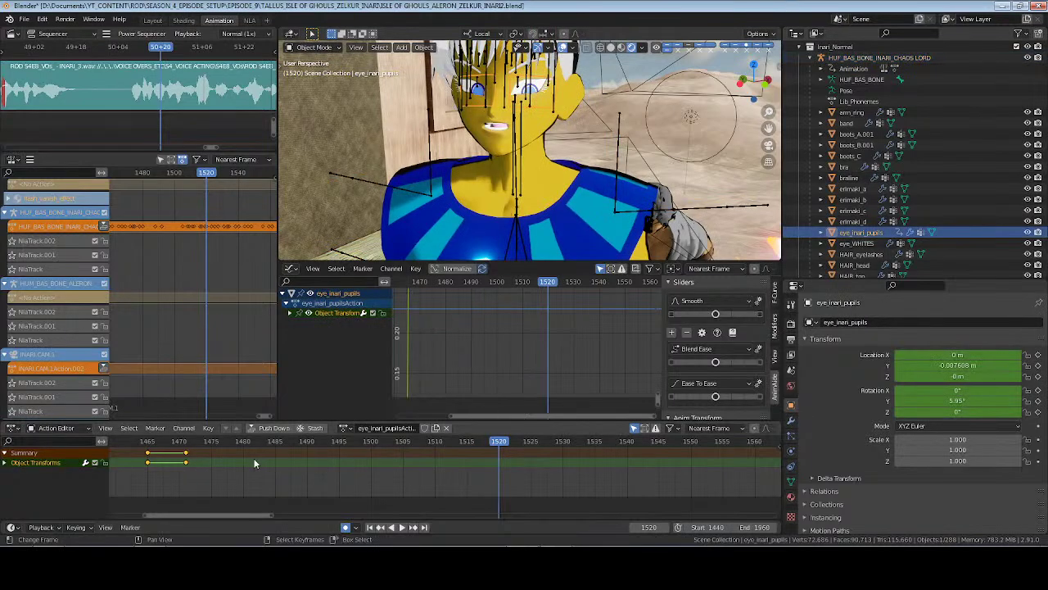
key(i)
click(268, 472)
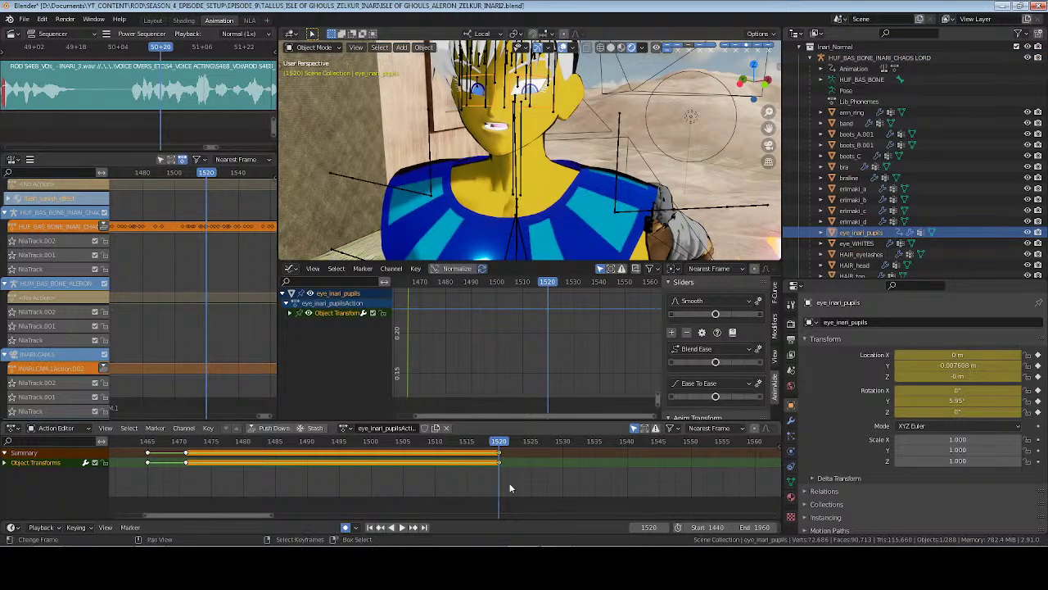
key(g)
key(Escape)
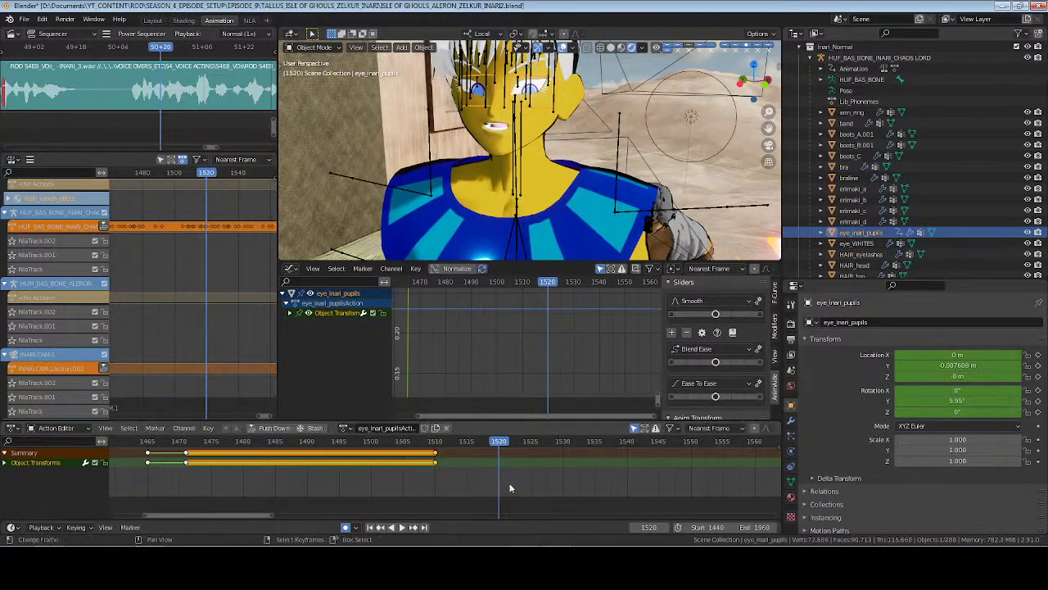
Copy the pupils' keyframe at frame 1465 and paste it at frame 1515
click(467, 458)
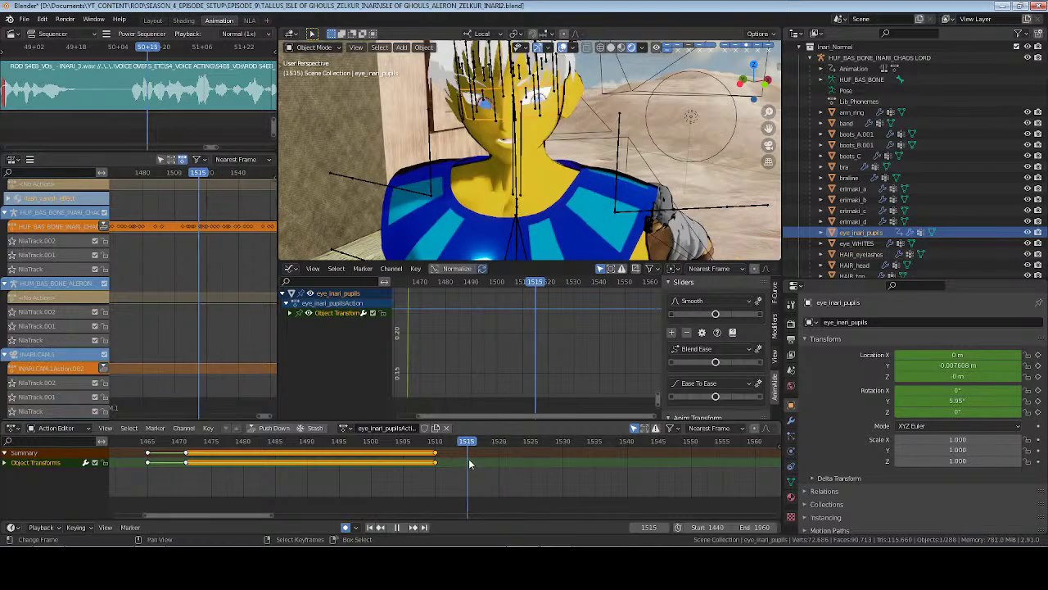
click(154, 475)
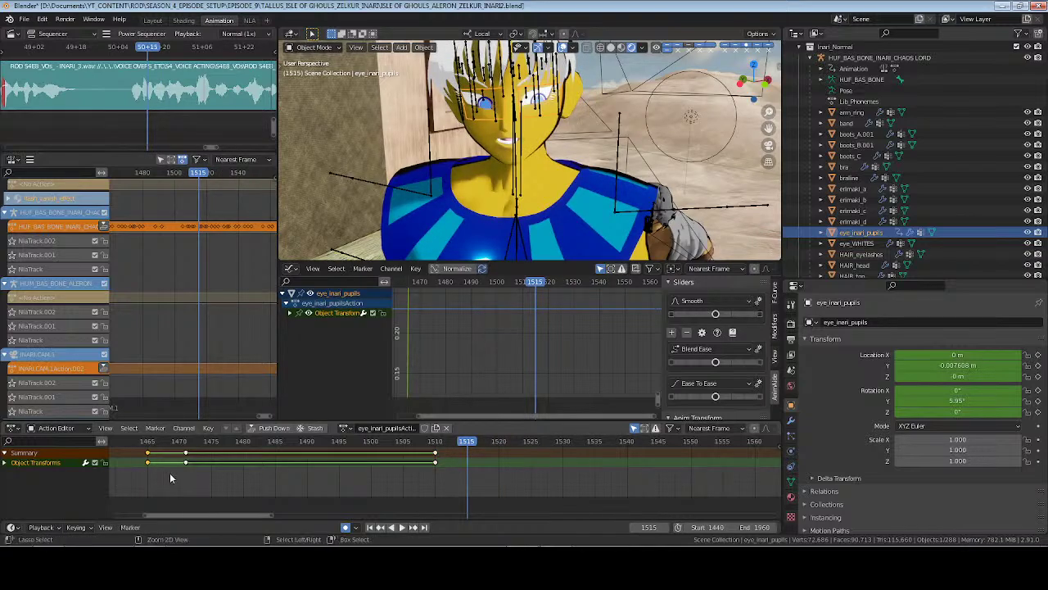
key(i)
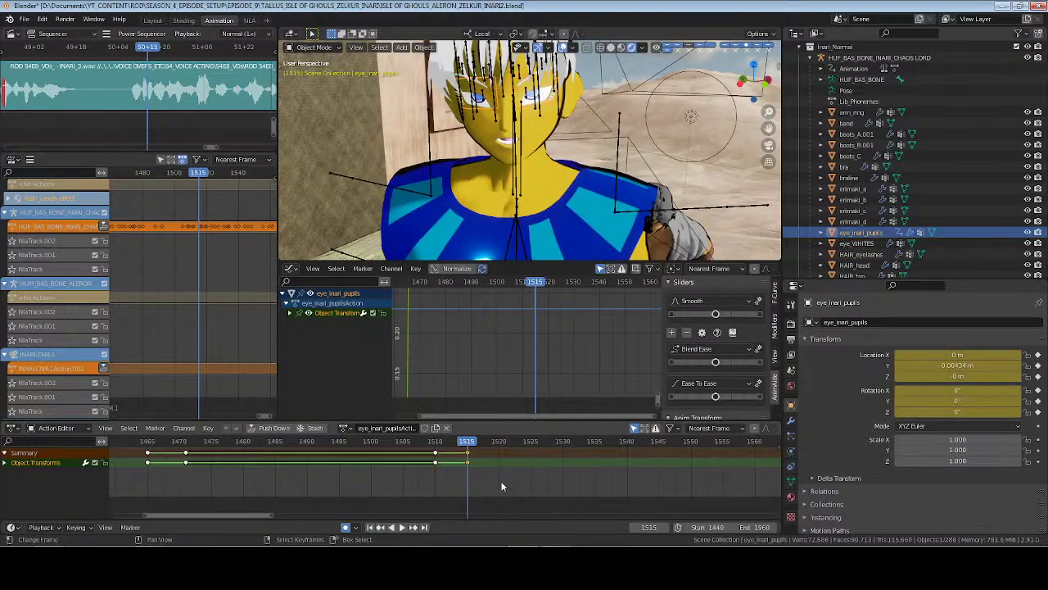
Switch back to the Inari armature in Pose Mode and save the file
key(alt+a)
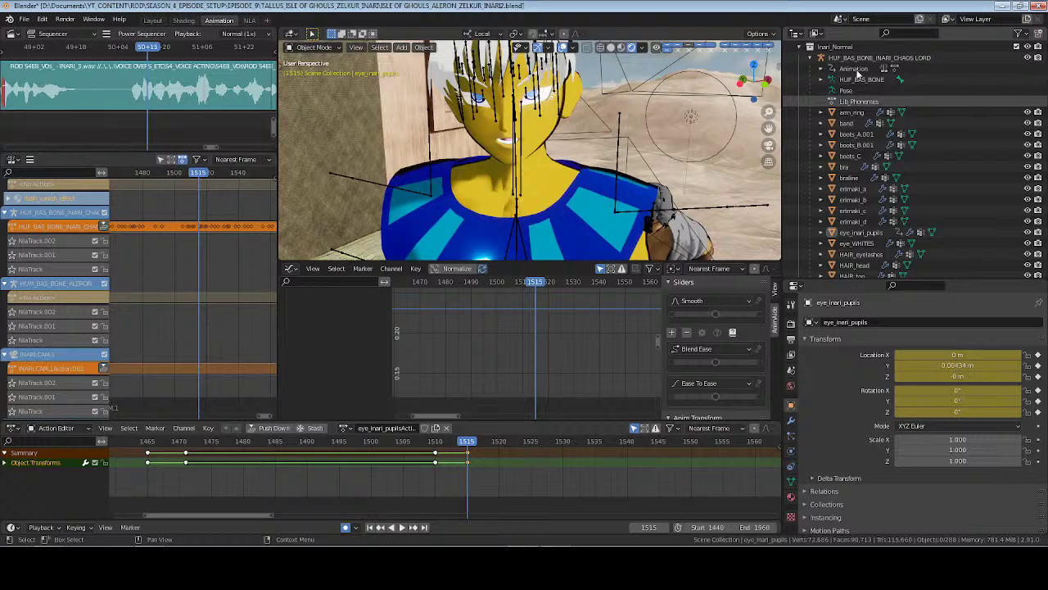
click(862, 60)
key(ctrl+Tab)
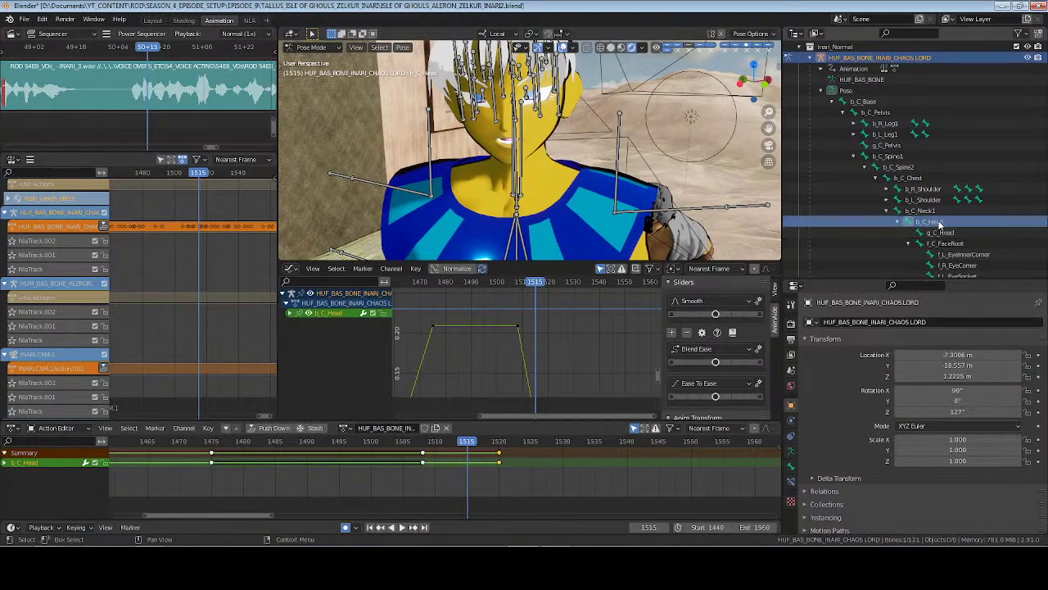
key(ctrl+s)
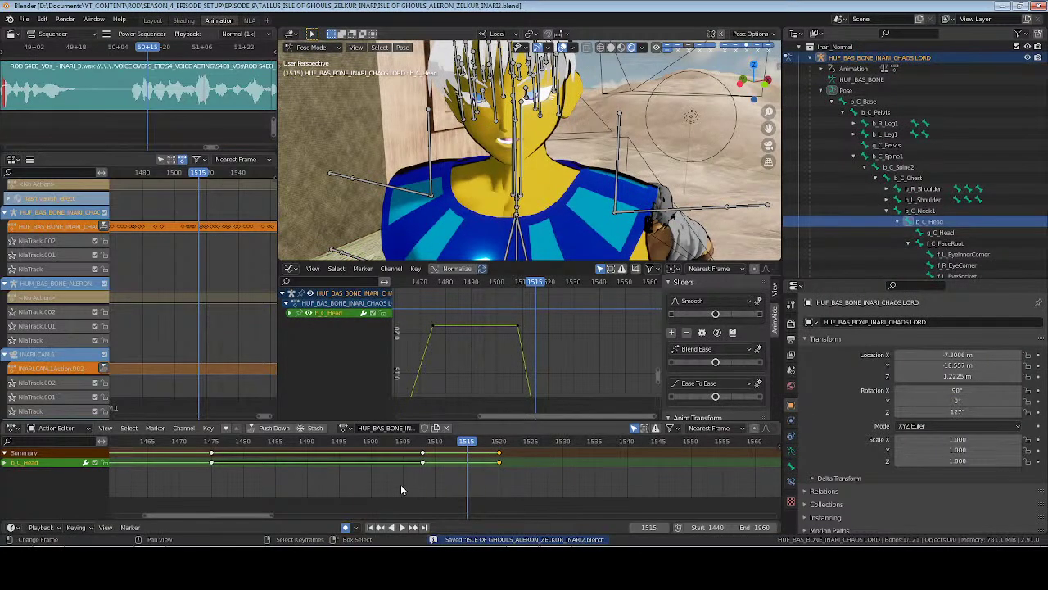
Play on from frame 1515, stop at frame 1541 and insert a head bone keyframe
key(space)
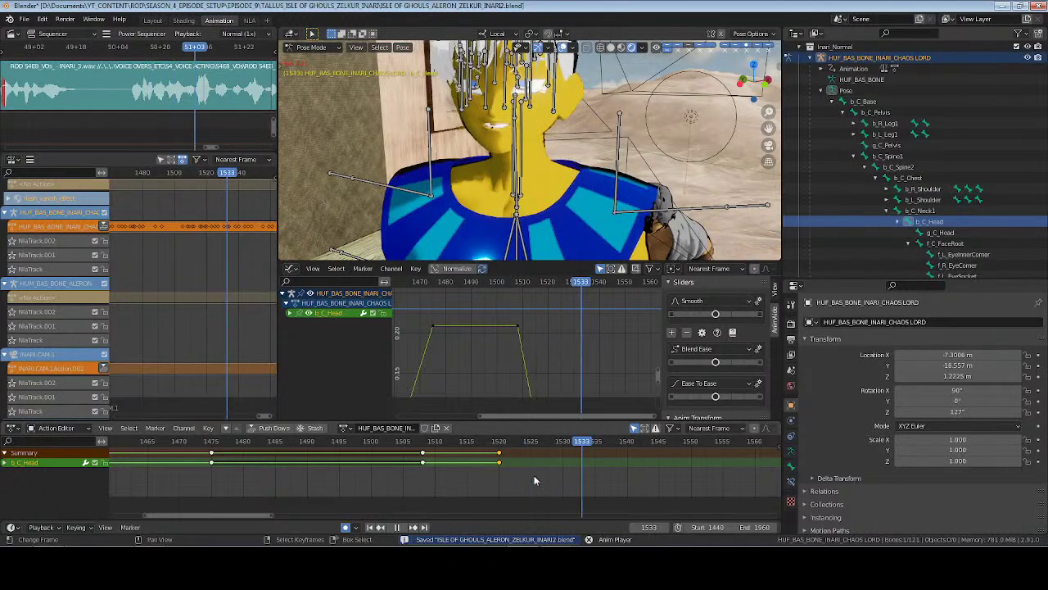
key(space)
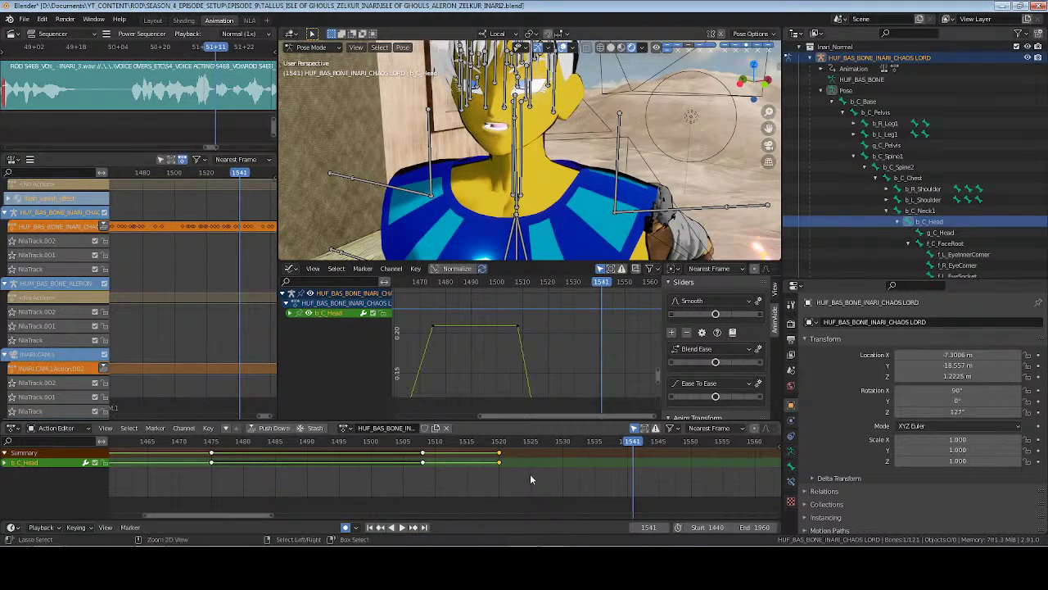
key(i)
middle_drag(674, 470, 462, 489)
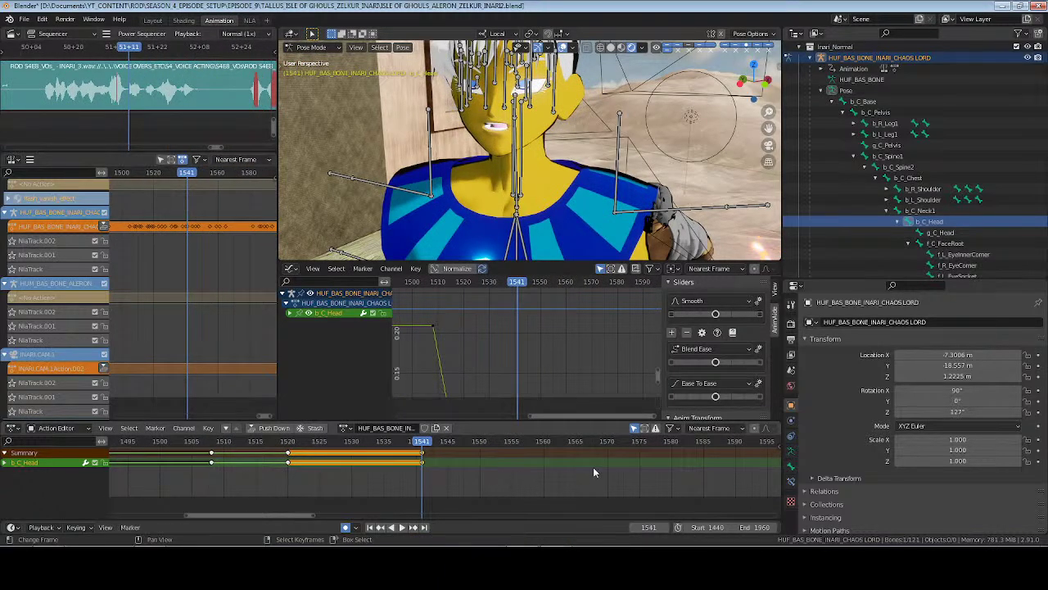
Replay the voice line from frame 1520 against the waveform to judge when the next head movement should start
middle_drag(595, 472, 382, 482)
click(382, 478)
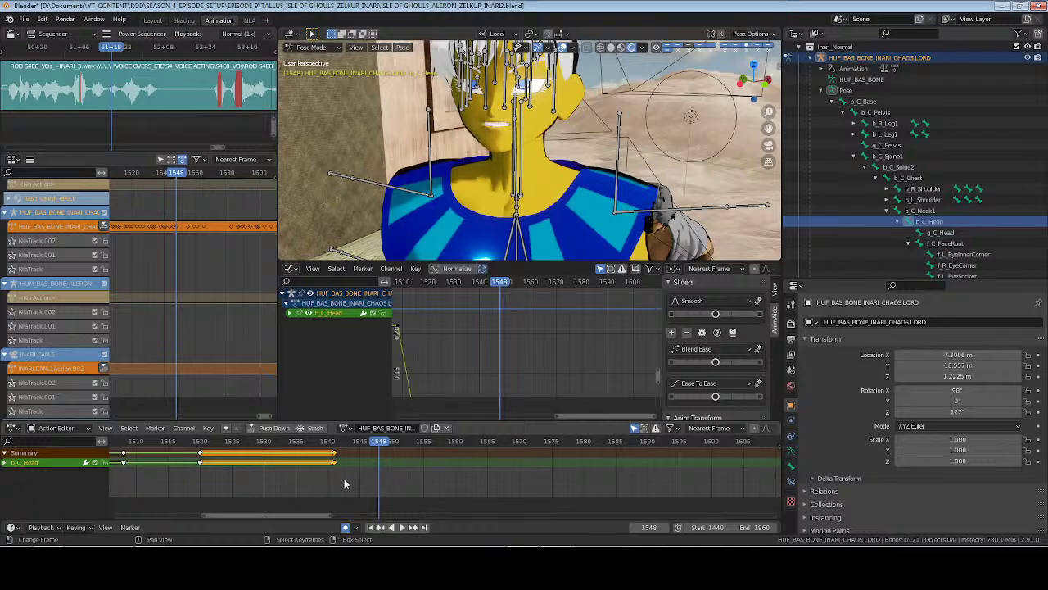
click(200, 478)
key(space)
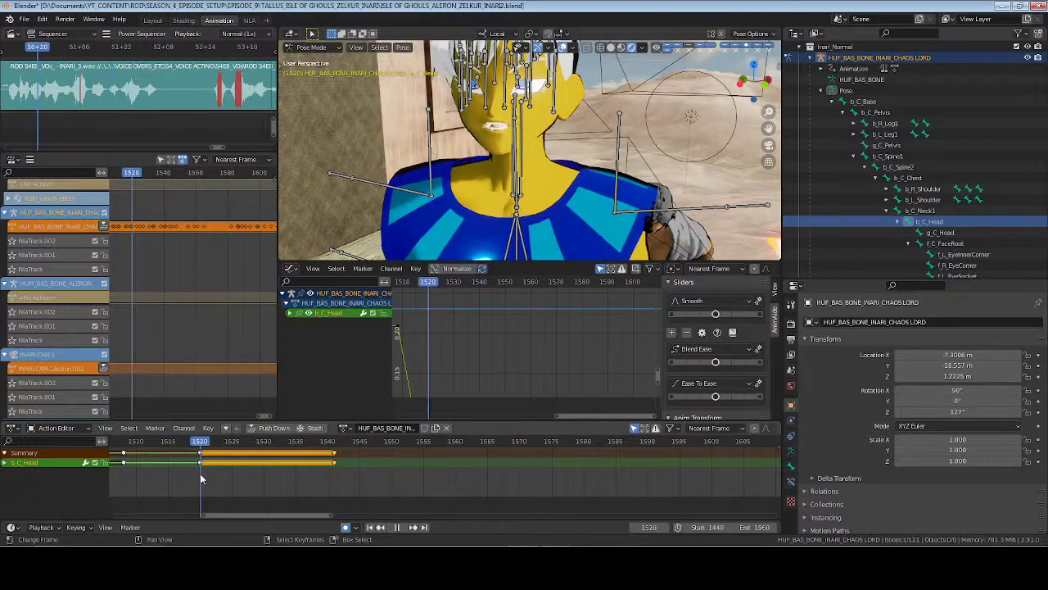
middle_drag(296, 479, 477, 481)
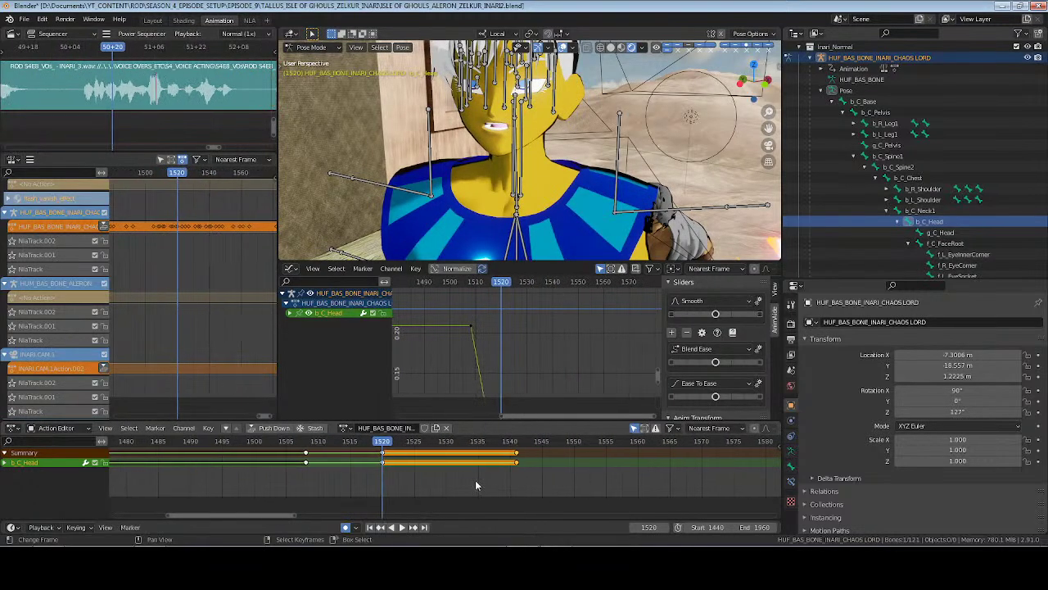
middle_drag(346, 478, 389, 479)
key(space)
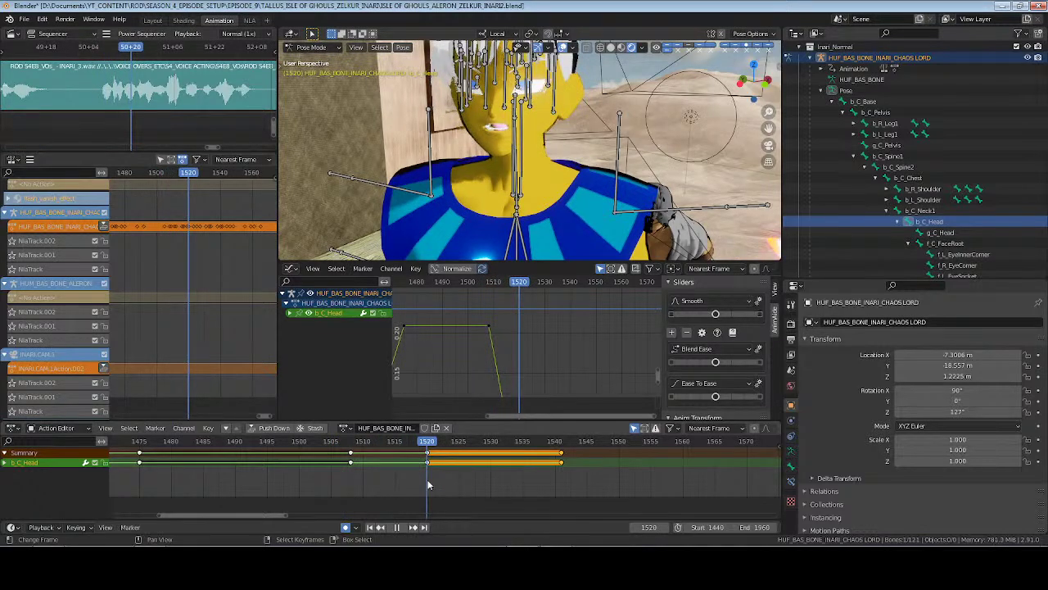
key(space)
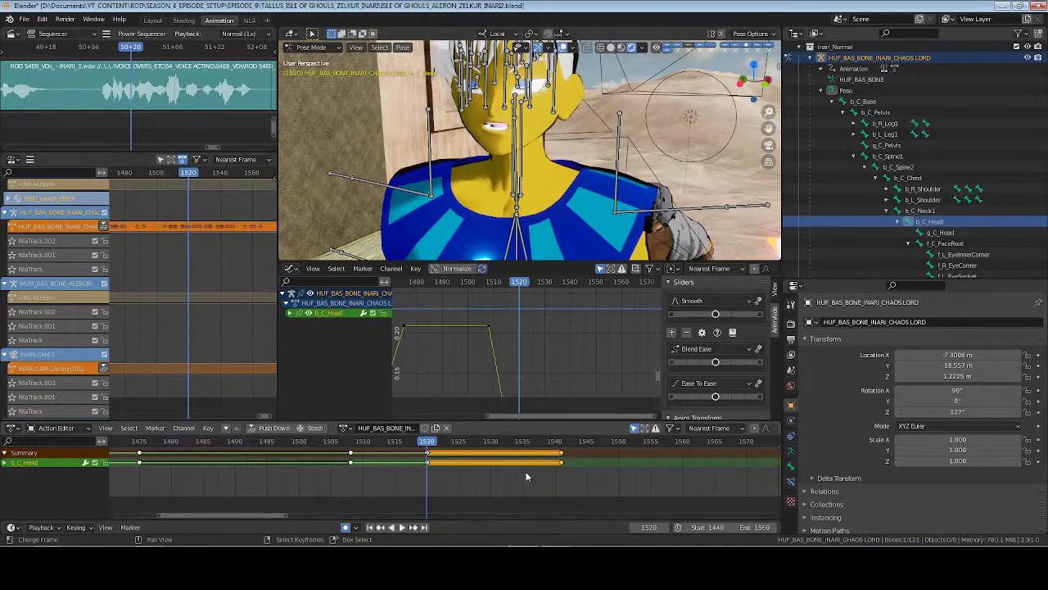
Snap the head's last keyframe to frame 1535 and save the file
click(524, 472)
key(shift+s)
key(ctrl+s)
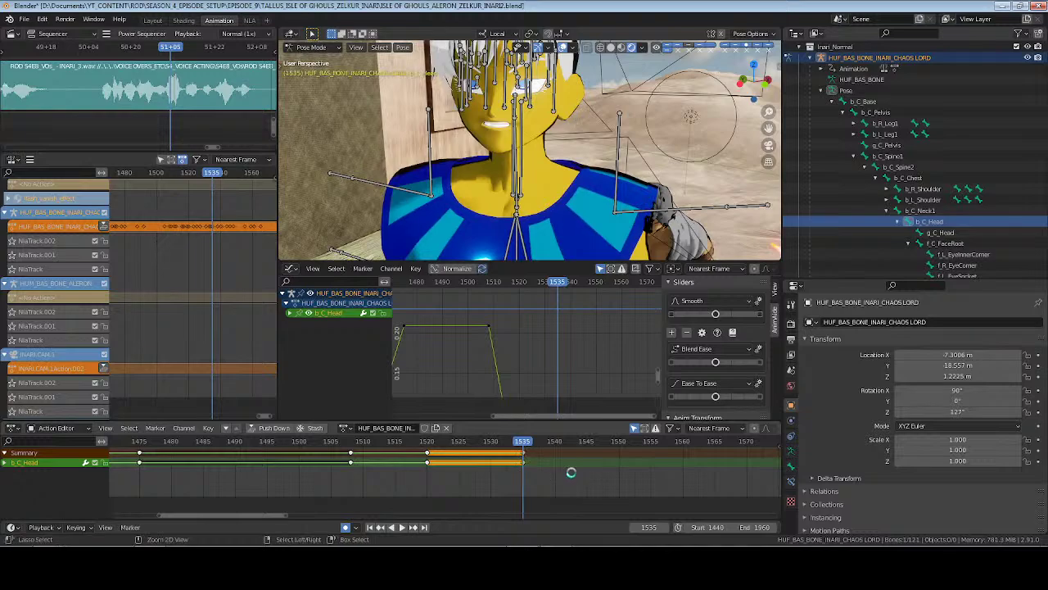
Save the file, then play on from frame 1535 while trackball-rotating Inari's head bone to record head keyframes live through about frame 1936
middle_drag(692, 469, 576, 470)
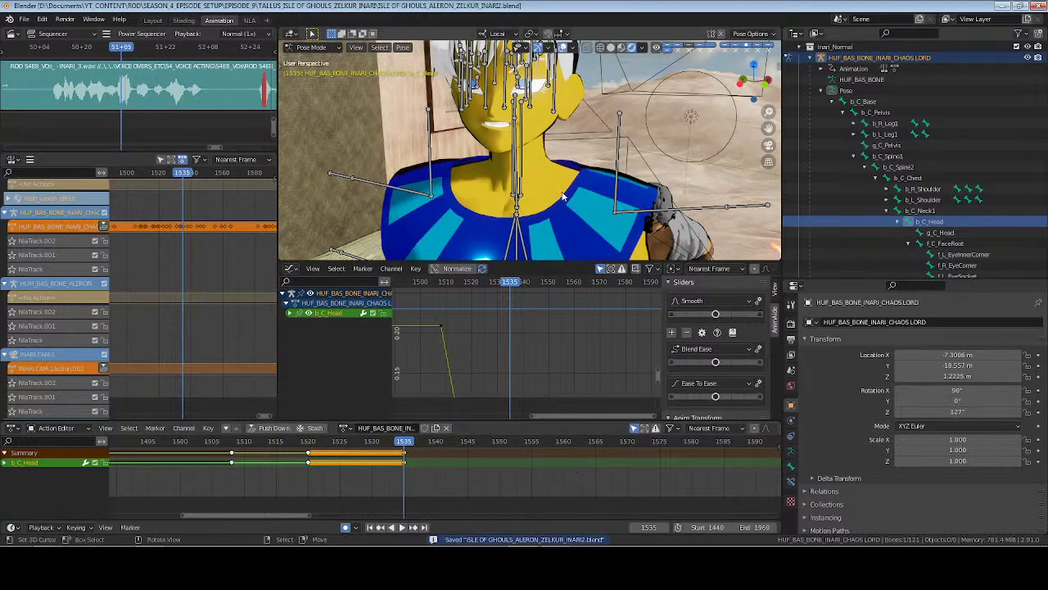
scroll(563, 196, down, 3)
middle_drag(501, 187, 560, 210)
scroll(529, 180, up, 3)
scroll(528, 180, down, 2)
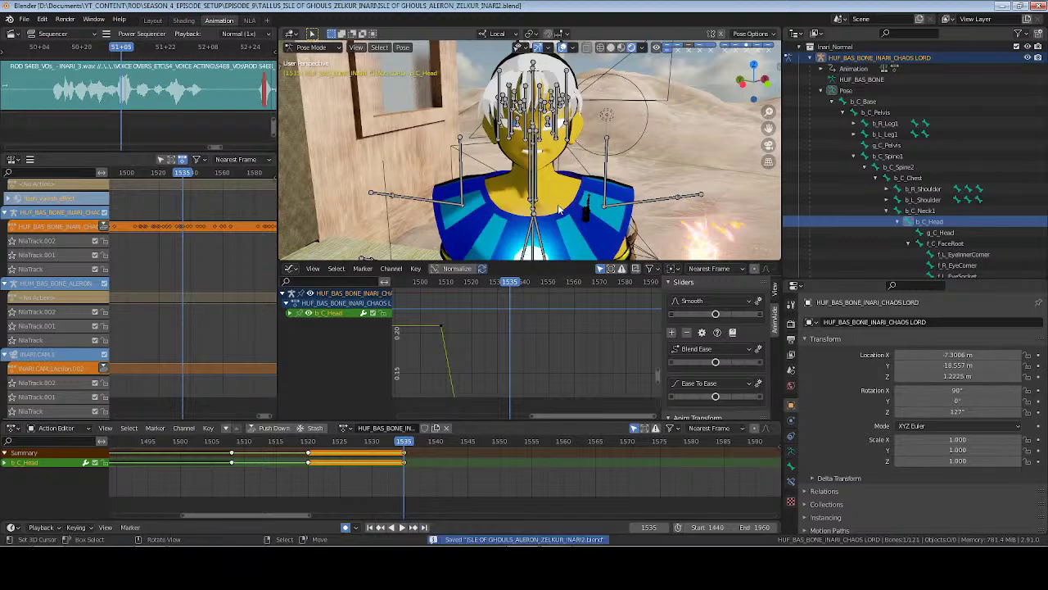
scroll(504, 474, down, 5)
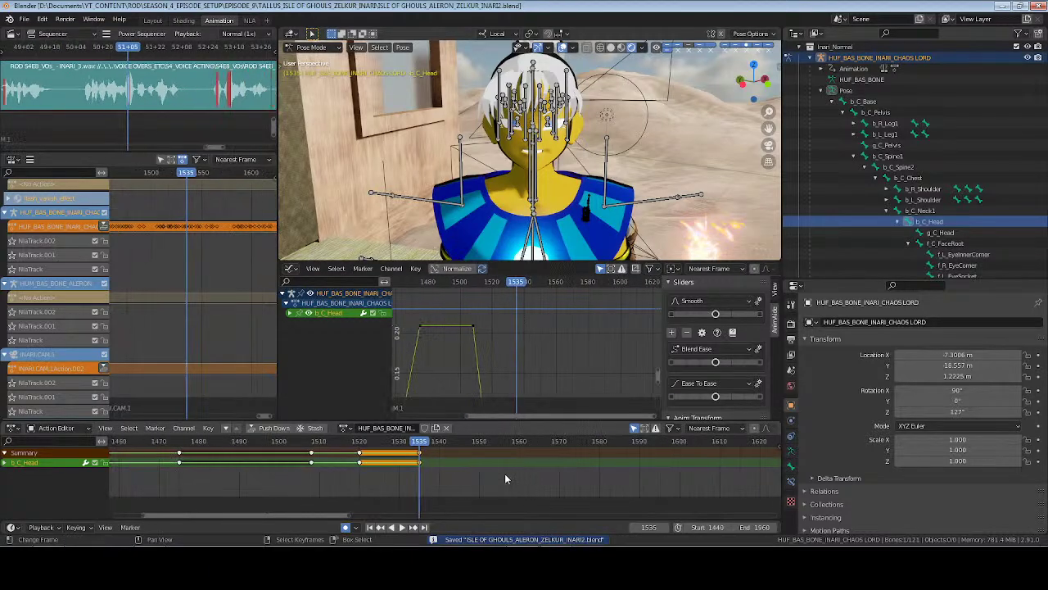
scroll(547, 472, down, 5)
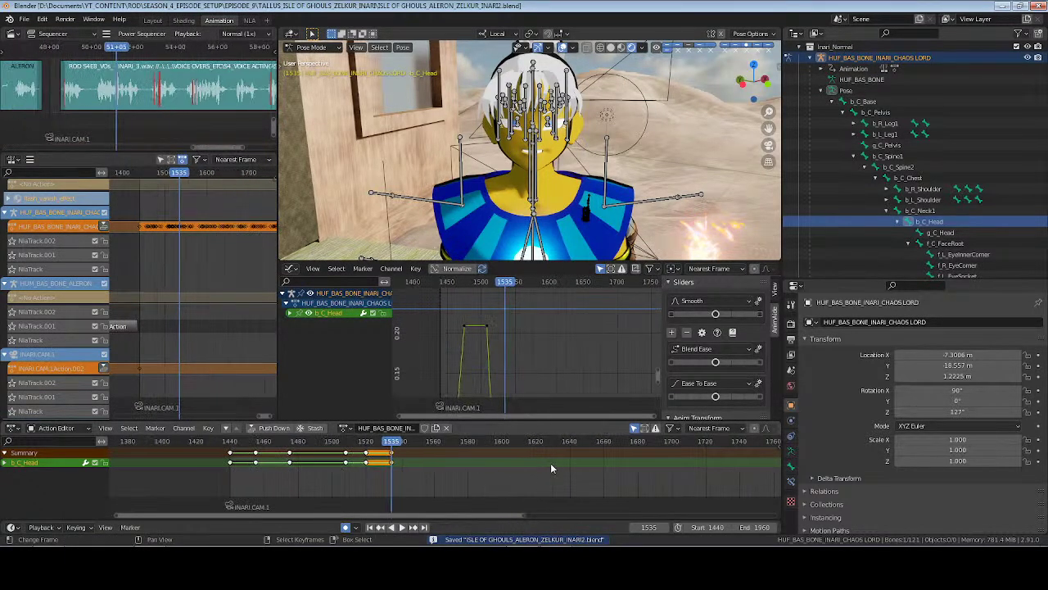
scroll(533, 467, down, 2)
middle_drag(545, 466, 472, 470)
scroll(512, 469, up, 4)
scroll(472, 470, down, 1)
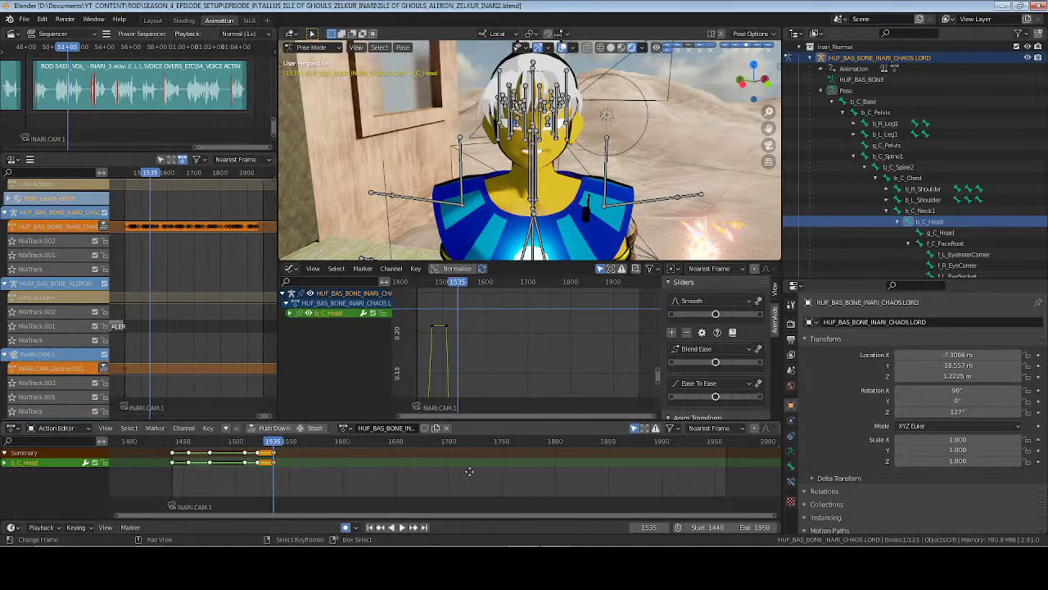
key(ctrl+s)
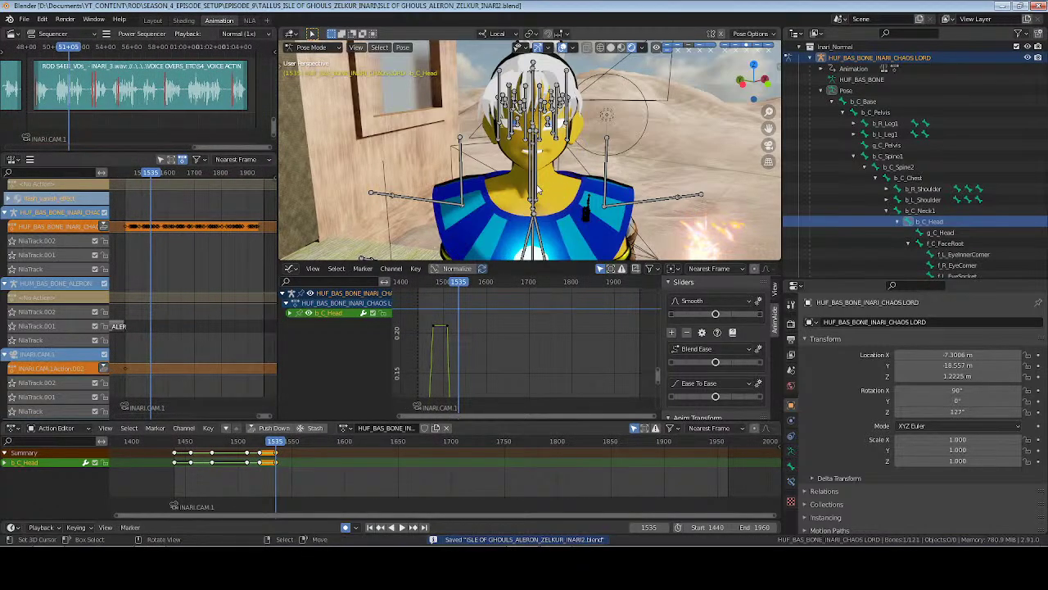
scroll(537, 190, up, 3)
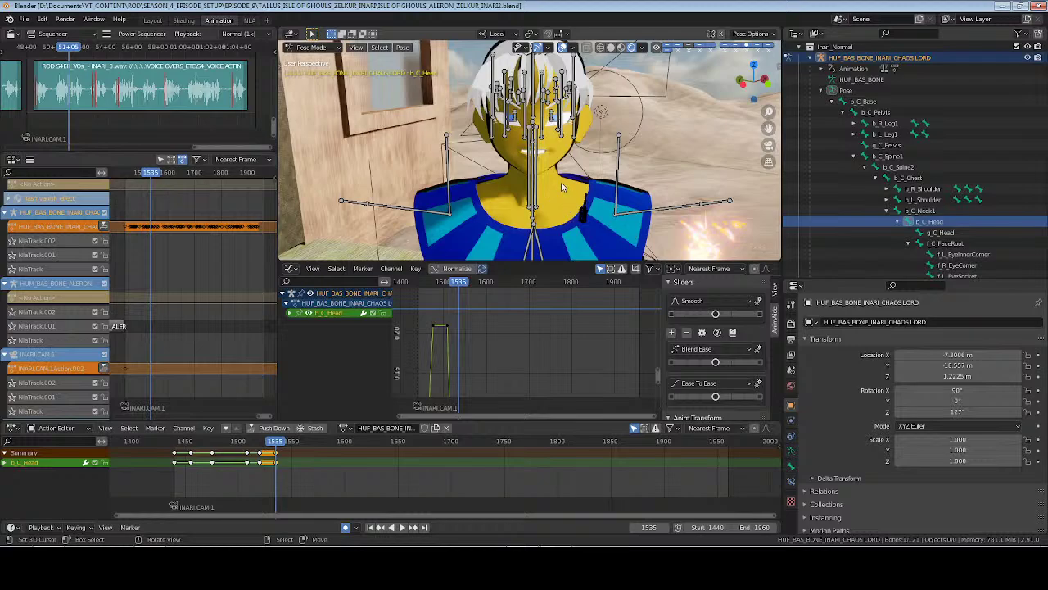
key(space)
key(r)
key(r)
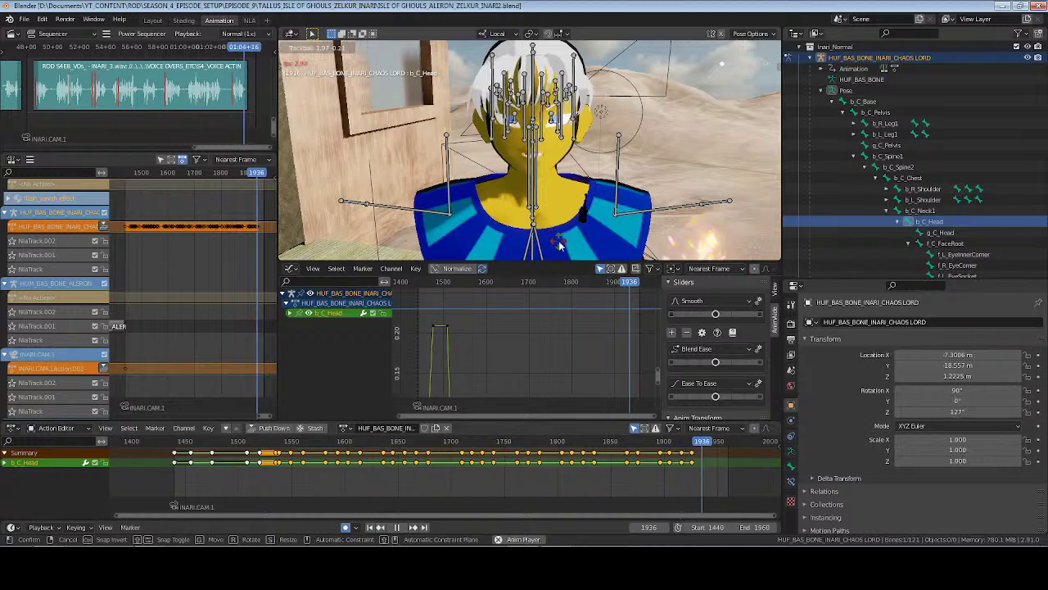
click(562, 246)
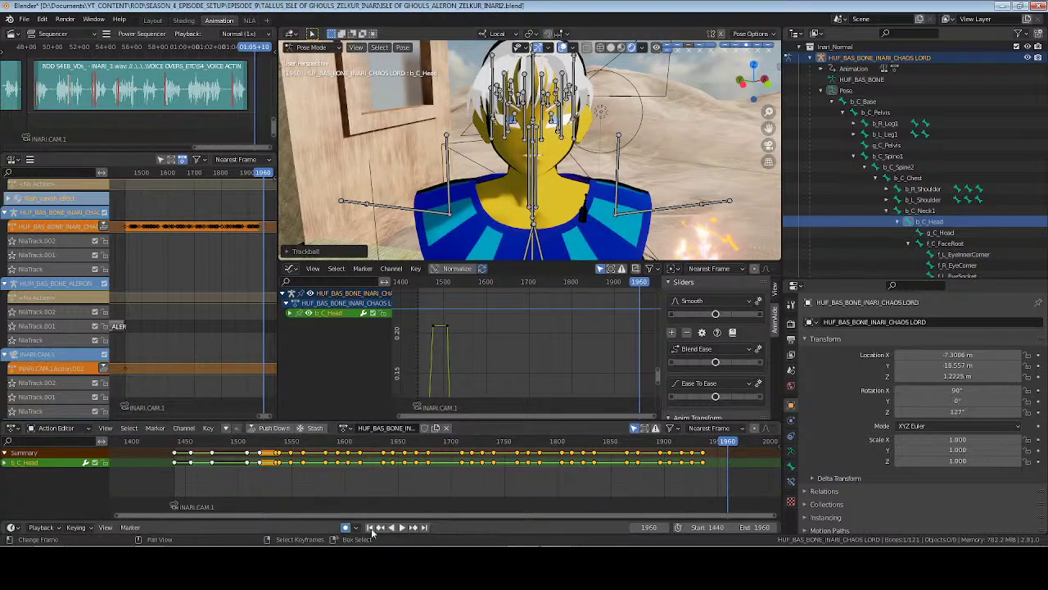
Return to frame 1440, clean the channels of all head keyframes and set their interpolation to Bezier
click(370, 527)
key(x)
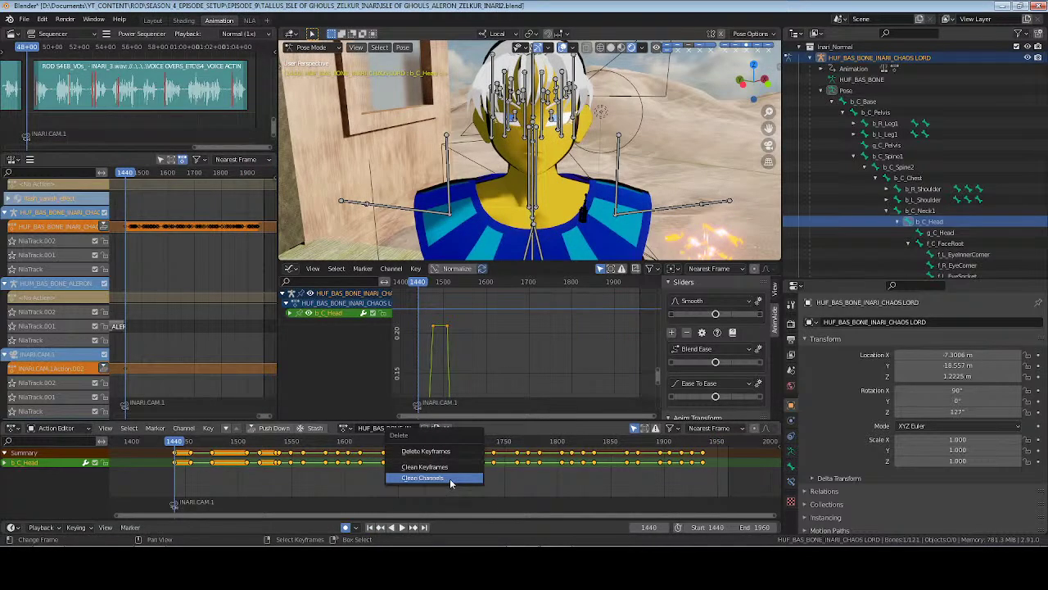
click(450, 478)
key(t)
click(449, 478)
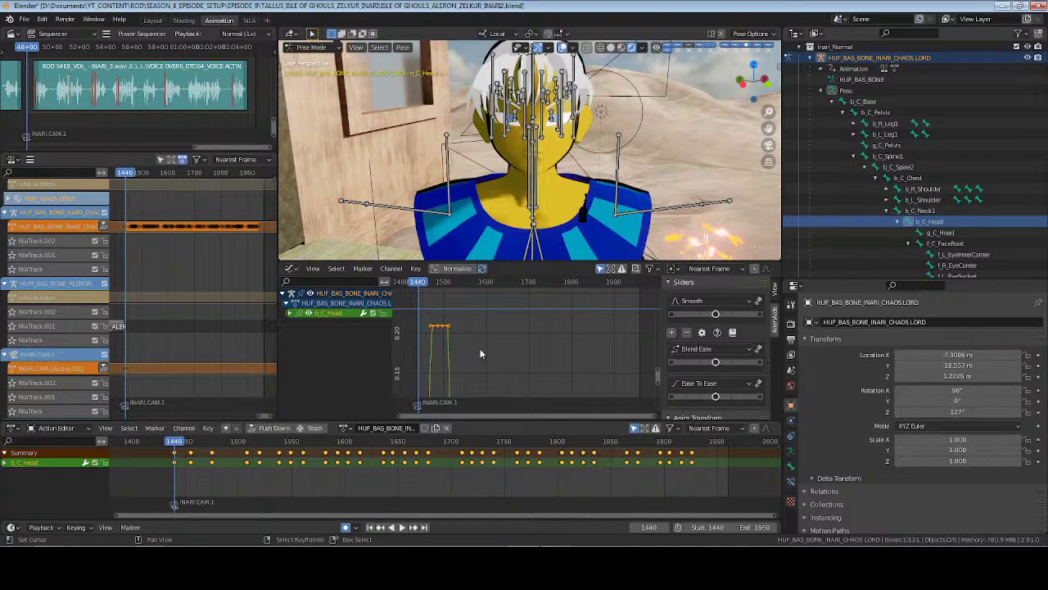
Expand the b_C_Head channels, isolate the Z Quaternion Rotation curve, save the file and delete its keyframe near frame 1582
key(Home)
click(289, 314)
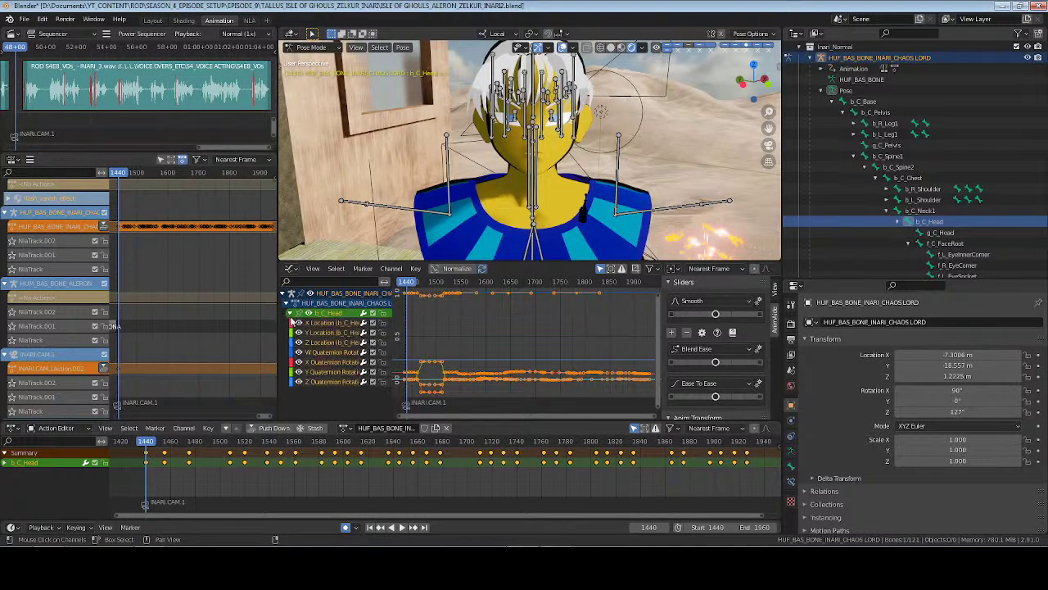
click(320, 381)
key(Home)
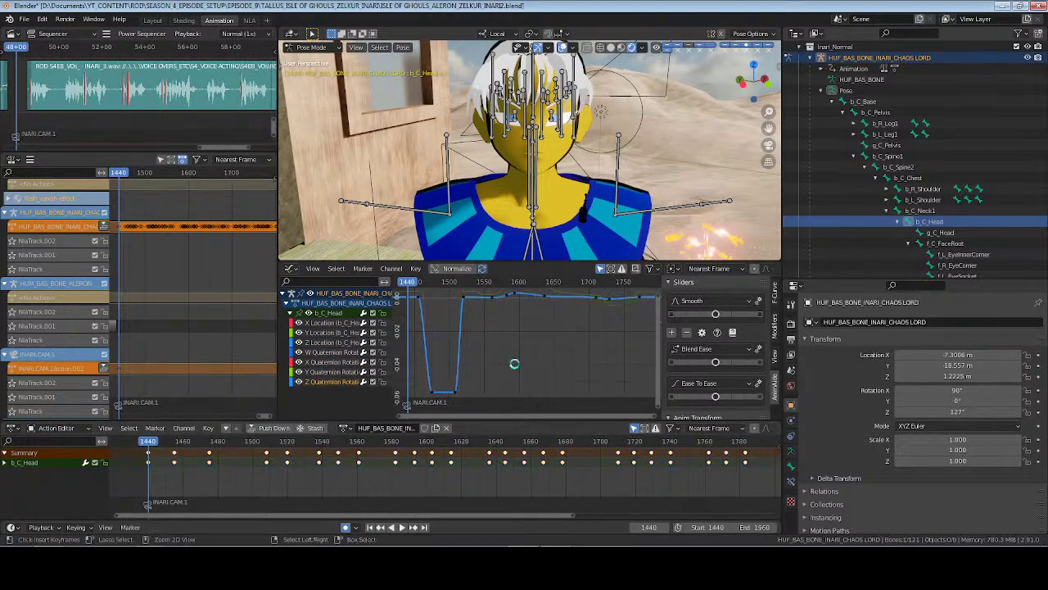
key(ctrl+s)
key(c)
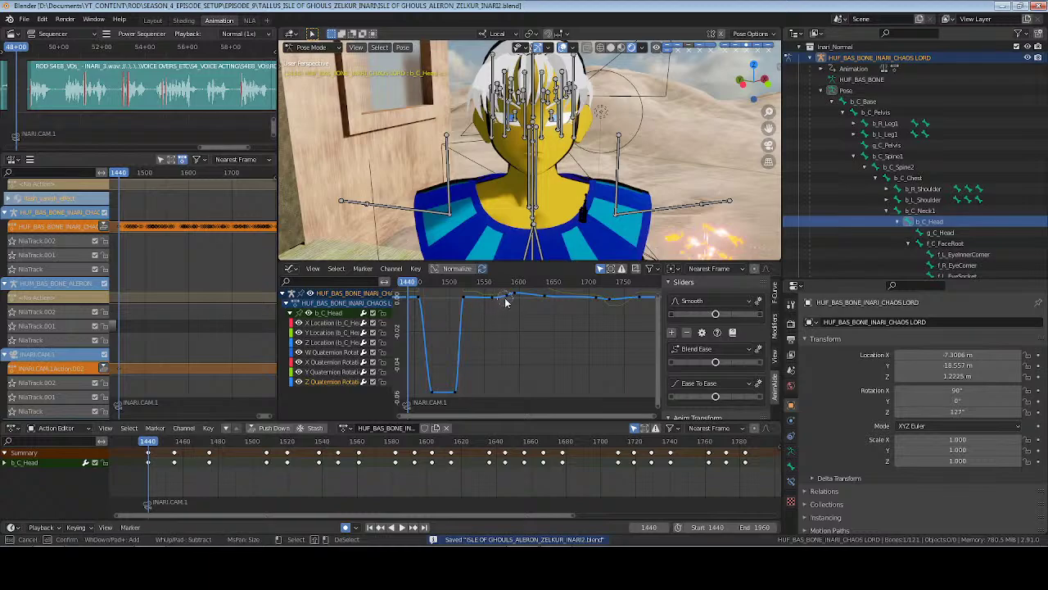
click(502, 298)
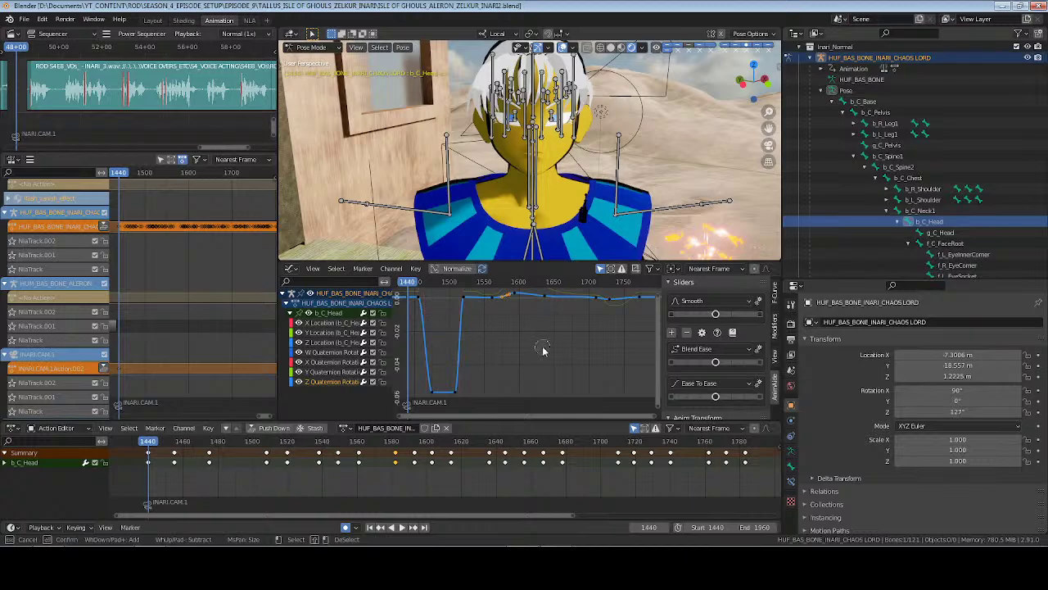
key(Escape)
key(x)
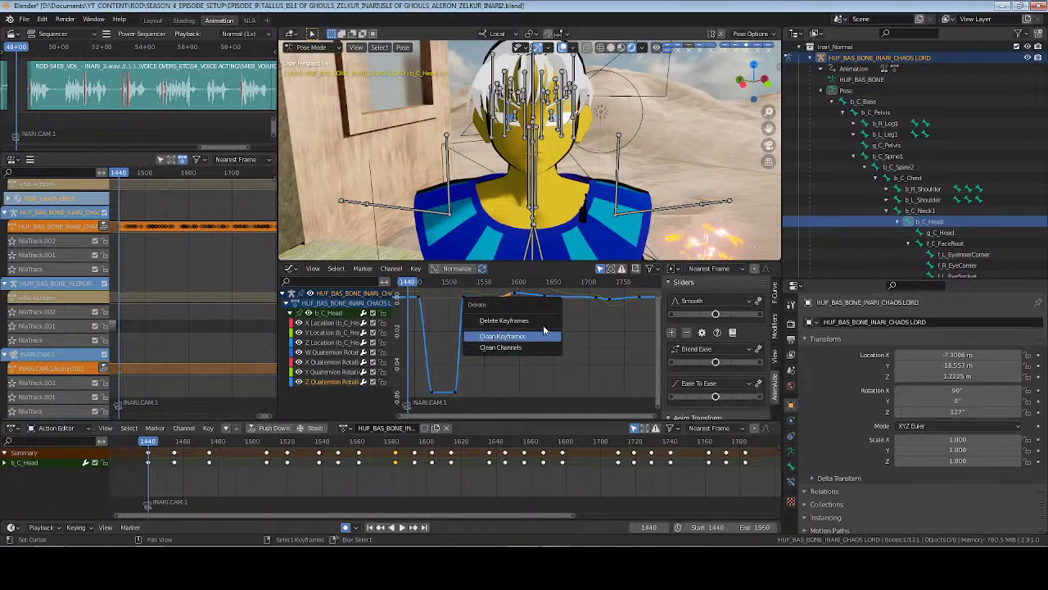
click(543, 321)
Save the file and delete scattered keyframes on the head's Y Quaternion Rotation curve between about frames 1550 and 1870
click(352, 372)
key(Home)
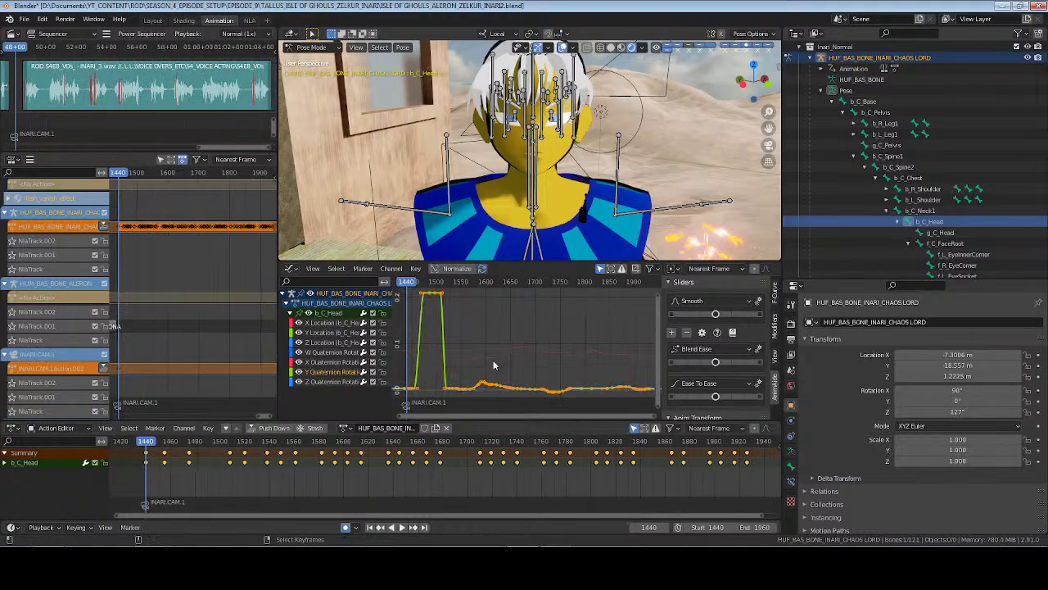
key(ctrl+s)
key(c)
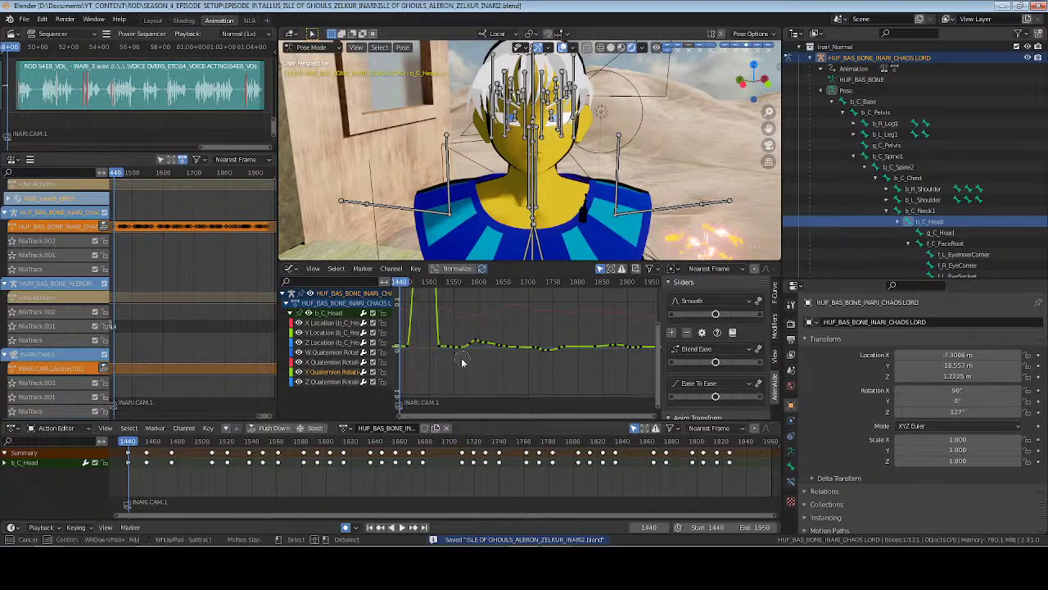
click(455, 351)
drag(488, 348, 630, 358)
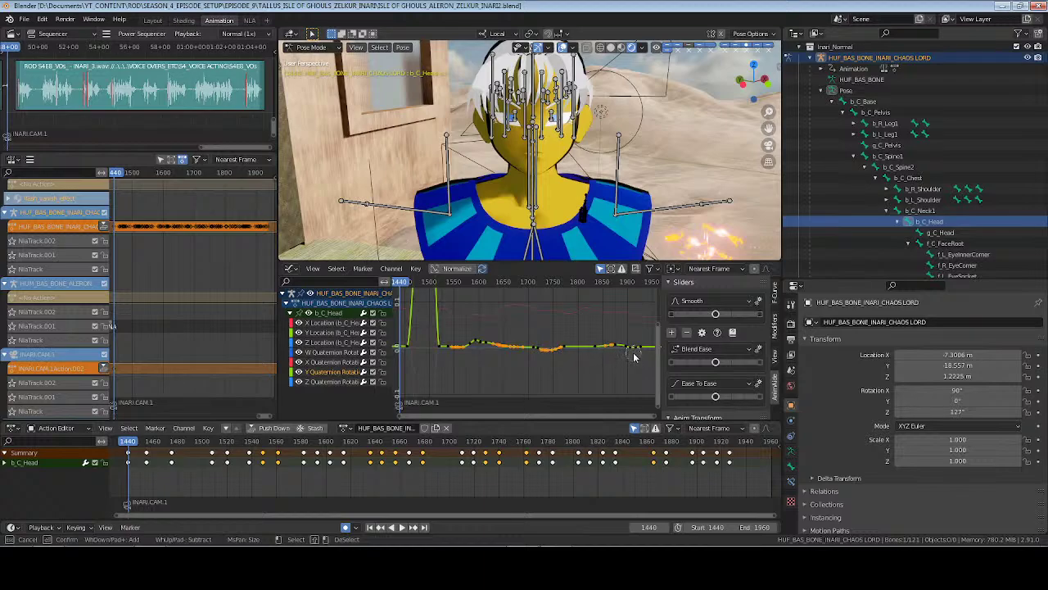
key(x)
click(584, 370)
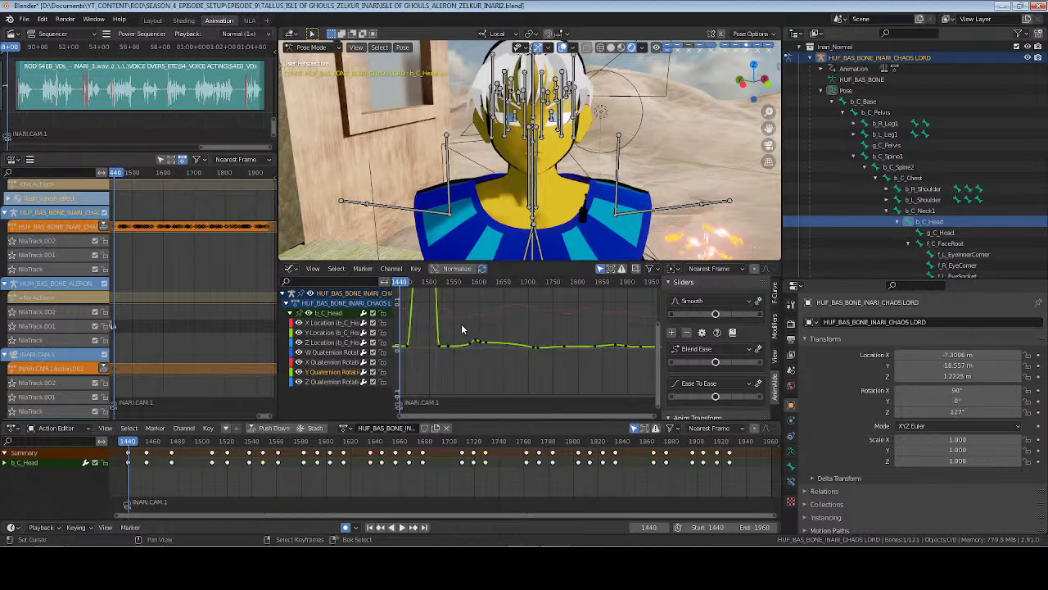
Rotate the handles of the head's Y Quaternion Rotation keyframe near frame 1475 to tilt the flat peak
key(Home)
drag(456, 356, 549, 335)
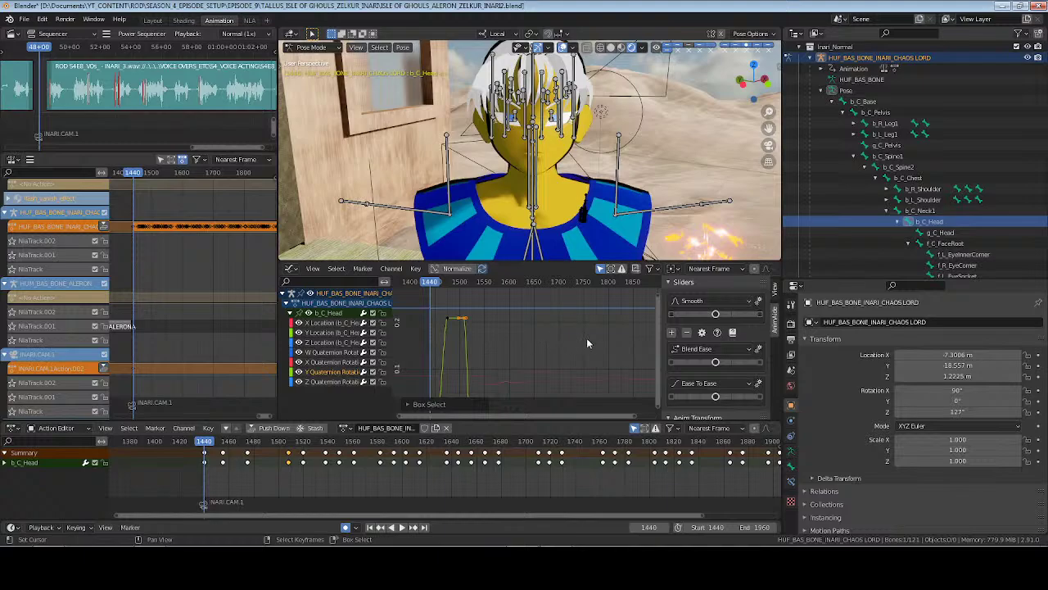
click(411, 309)
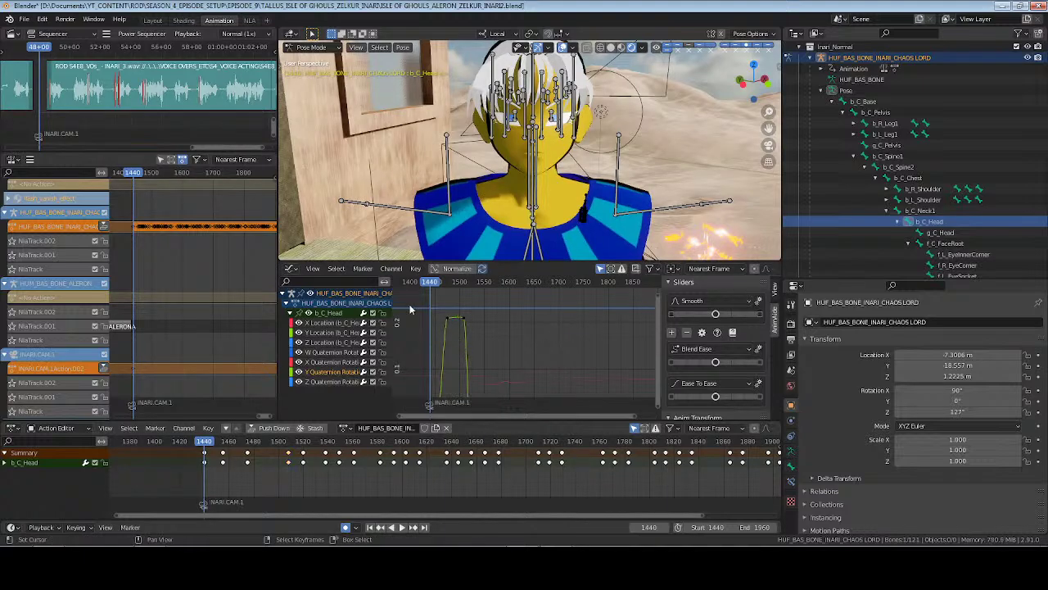
drag(411, 310, 502, 351)
key(r)
click(540, 334)
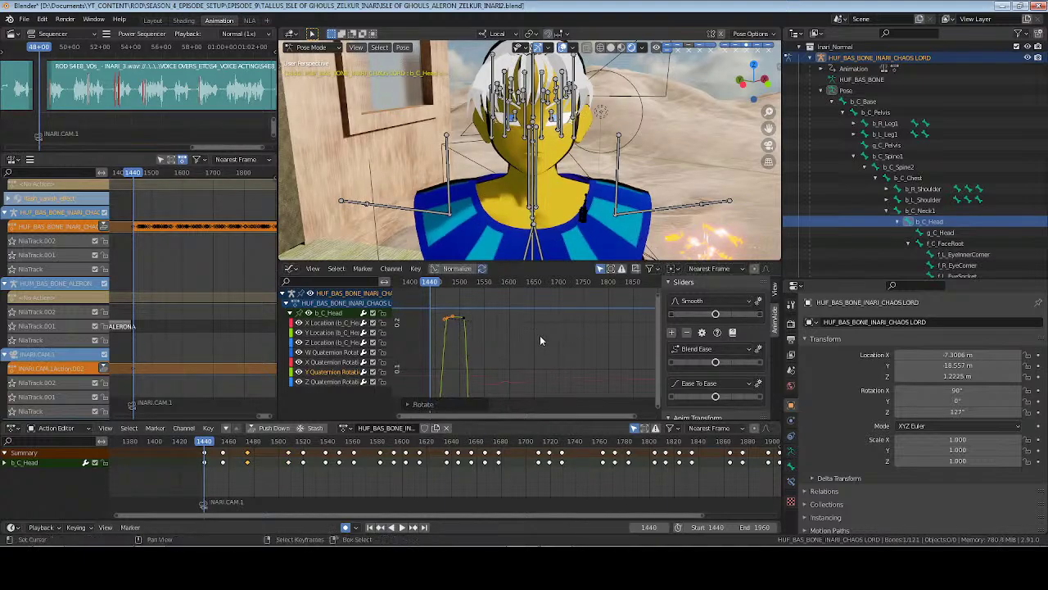
Isolate the head's X Quaternion Rotation curve, save the file and rotate the handles of its keyframe near frame 1475
click(330, 363)
key(a)
key(KP_Decimal)
key(ctrl+i)
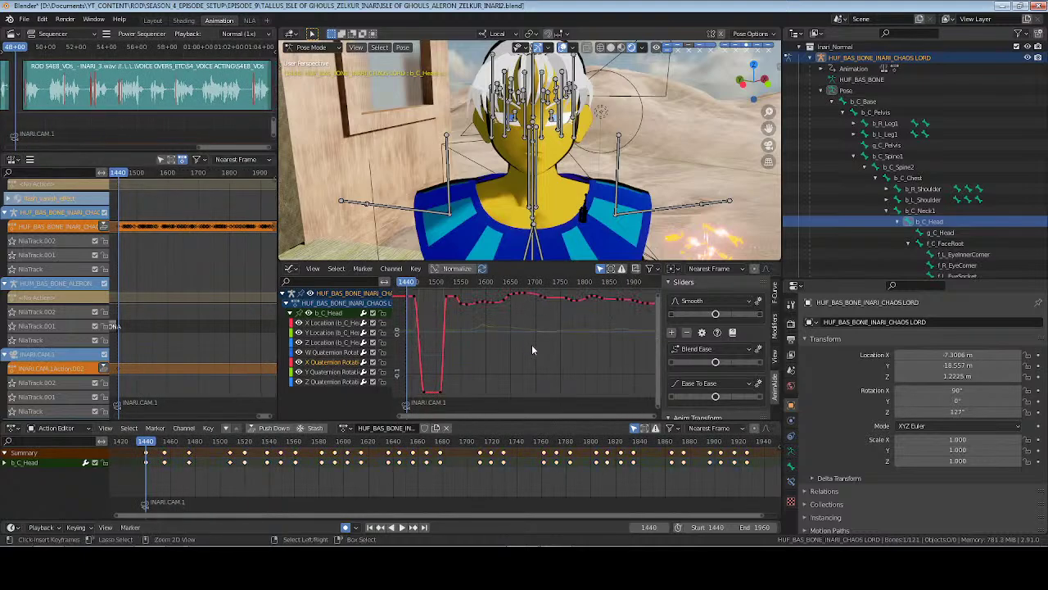
key(ctrl+s)
middle_drag(466, 393, 496, 354)
drag(495, 338, 431, 341)
key(r)
click(440, 378)
key(r)
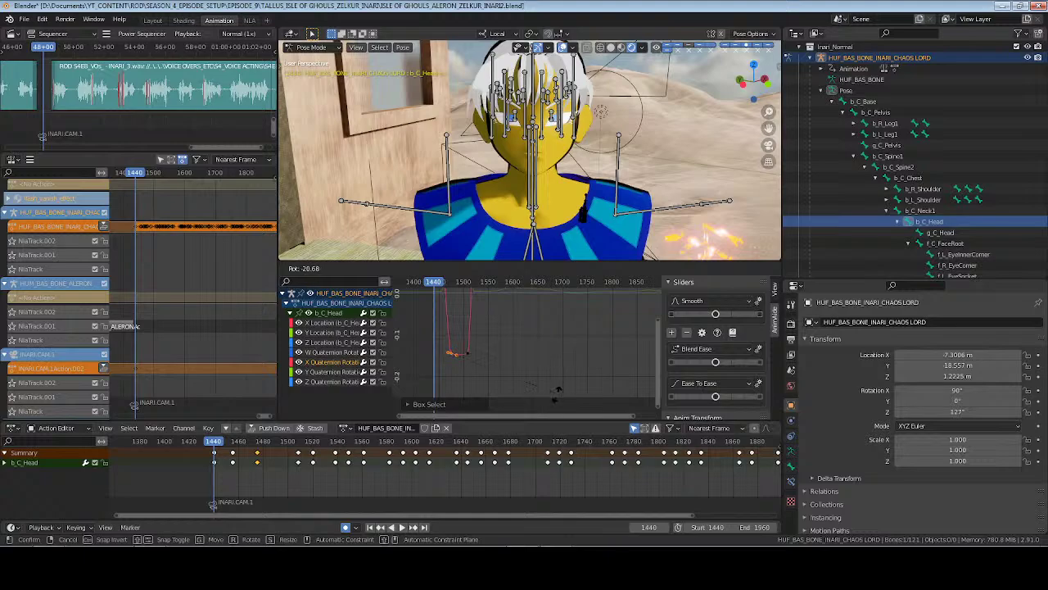
click(526, 355)
Delete scattered keyframes along the head's X Quaternion Rotation curve between about frames 1550 and 1920, and save the file
middle_drag(524, 333, 503, 395)
key(alt+a)
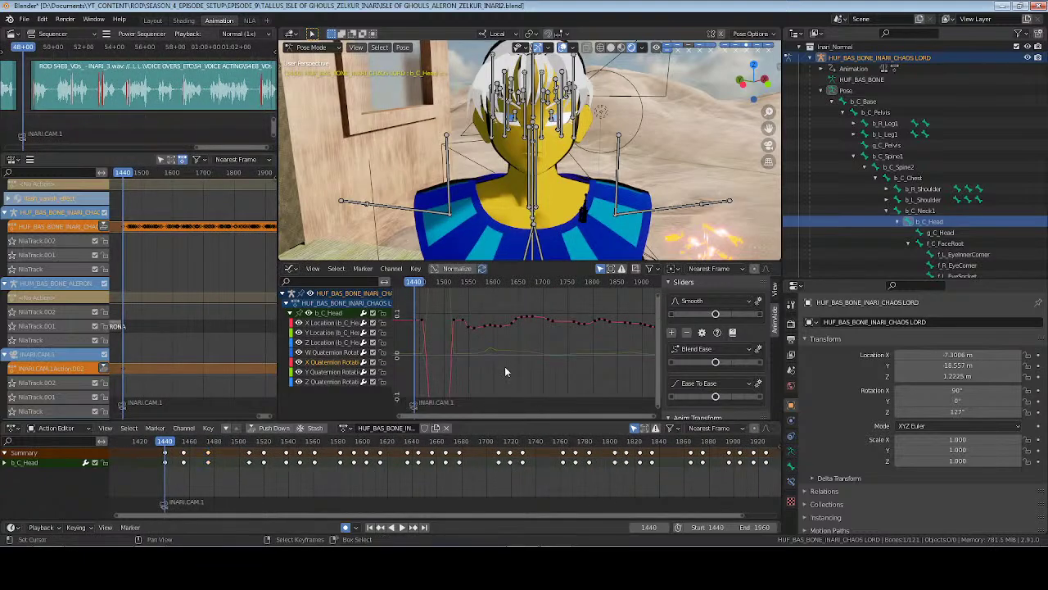
key(c)
drag(478, 336, 494, 334)
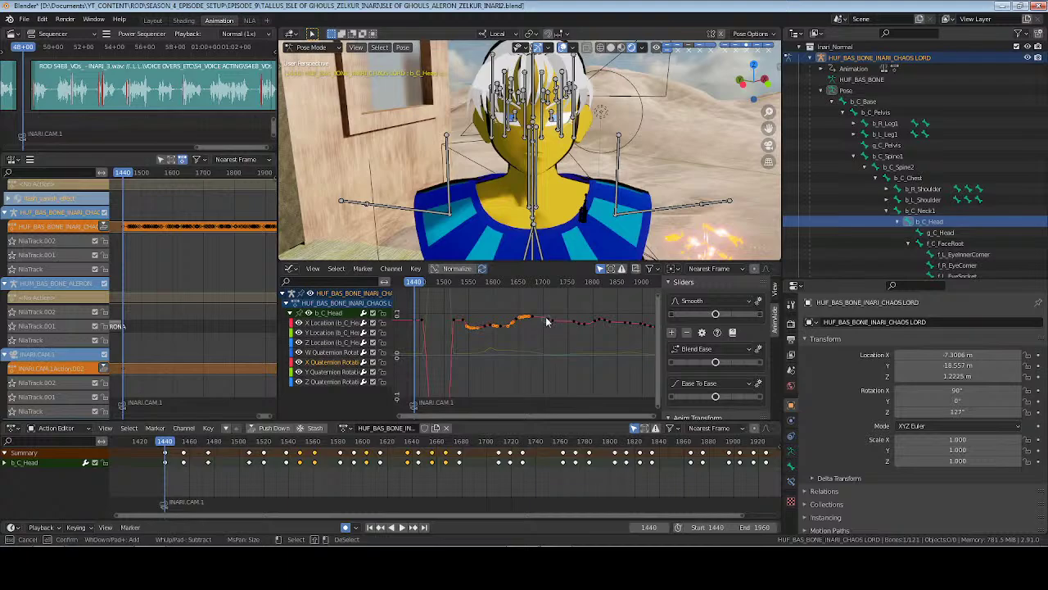
shift+click(583, 325)
right_click(632, 340)
middle_drag(632, 340, 578, 341)
key(c)
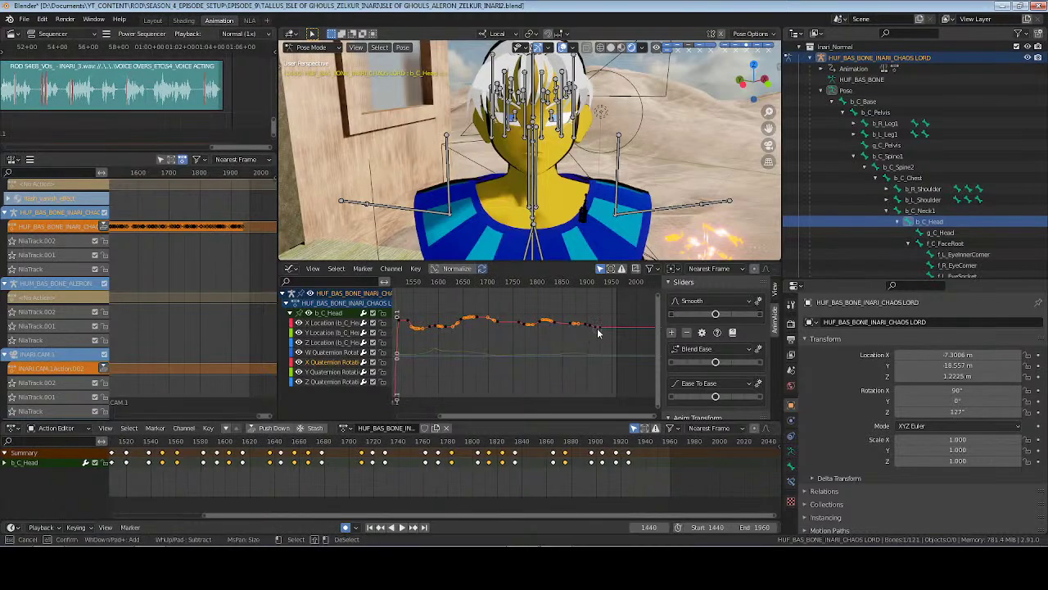
right_click(563, 345)
key(x)
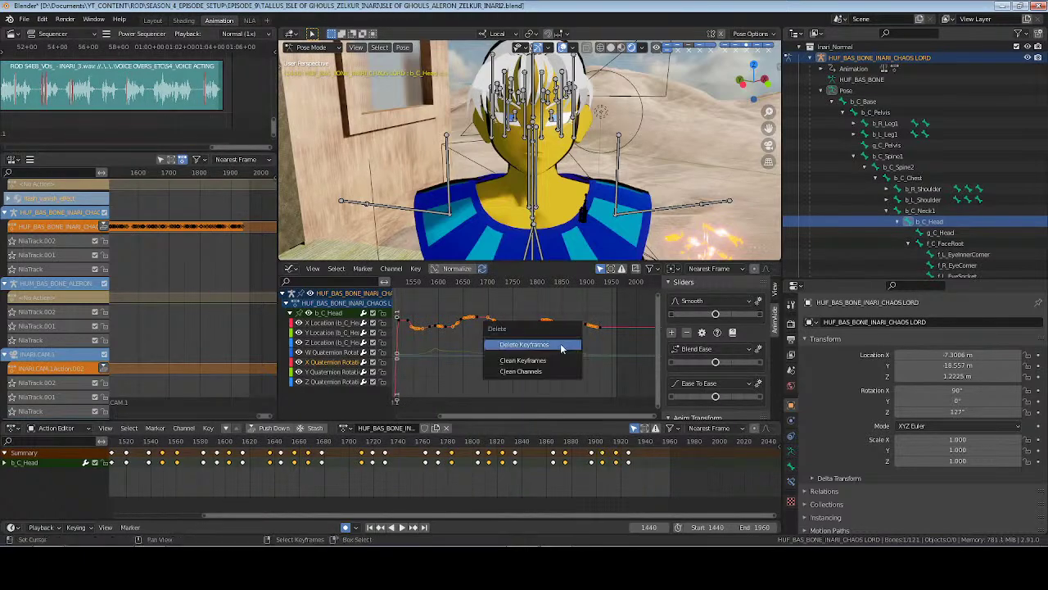
click(563, 347)
middle_drag(445, 360, 540, 357)
key(ctrl+s)
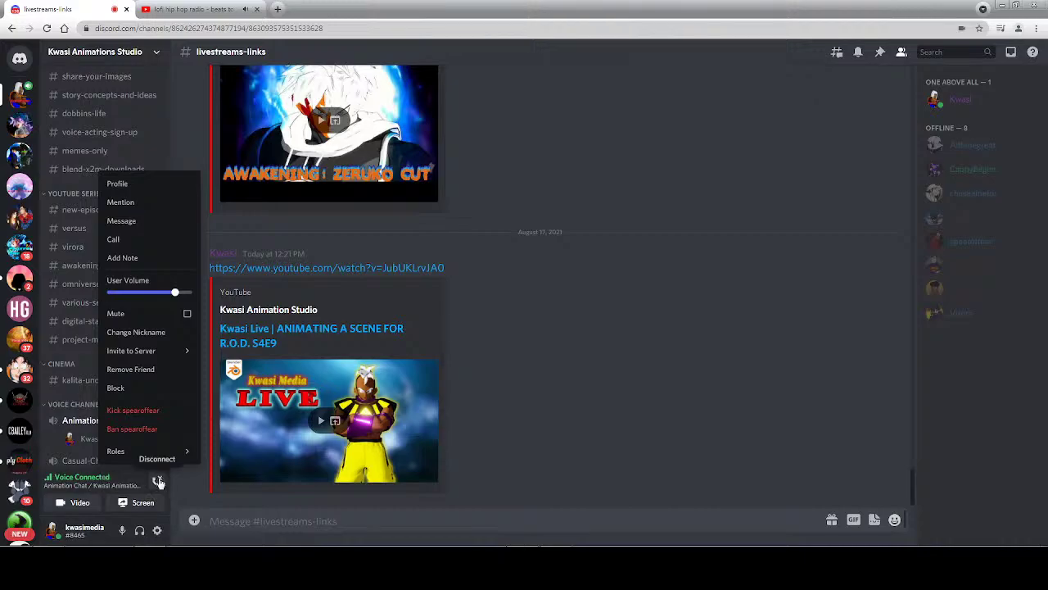
Disconnect from the voice channel in Discord and return to Blender
click(159, 482)
click(601, 501)
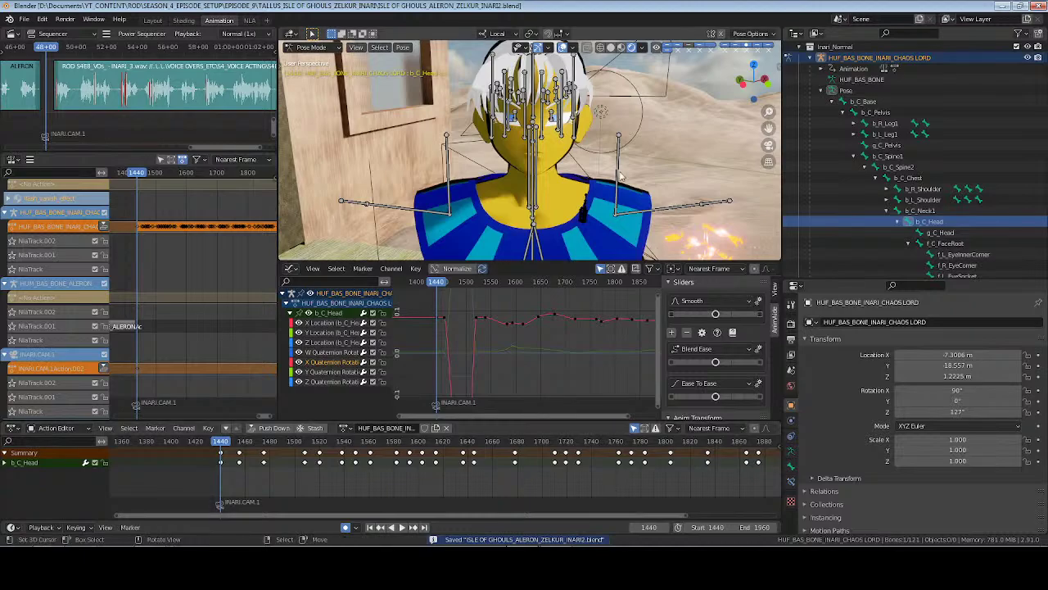
Deselect the head bone, show only the armature's third bone layer and keyframe the eyelid and inner eye corner bones at frame 1440
middle_drag(624, 174, 541, 176)
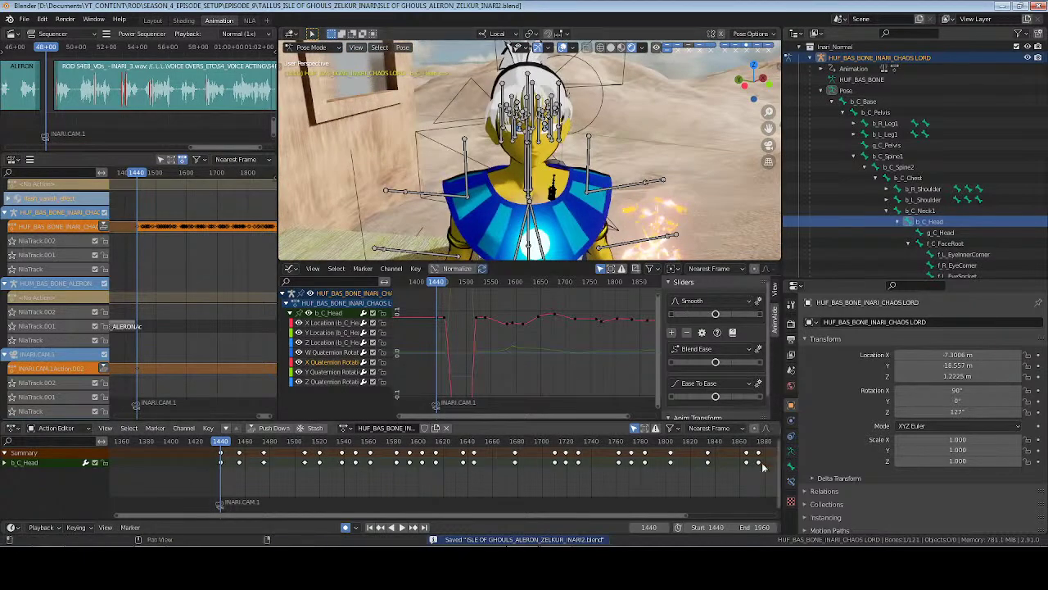
key(alt+a)
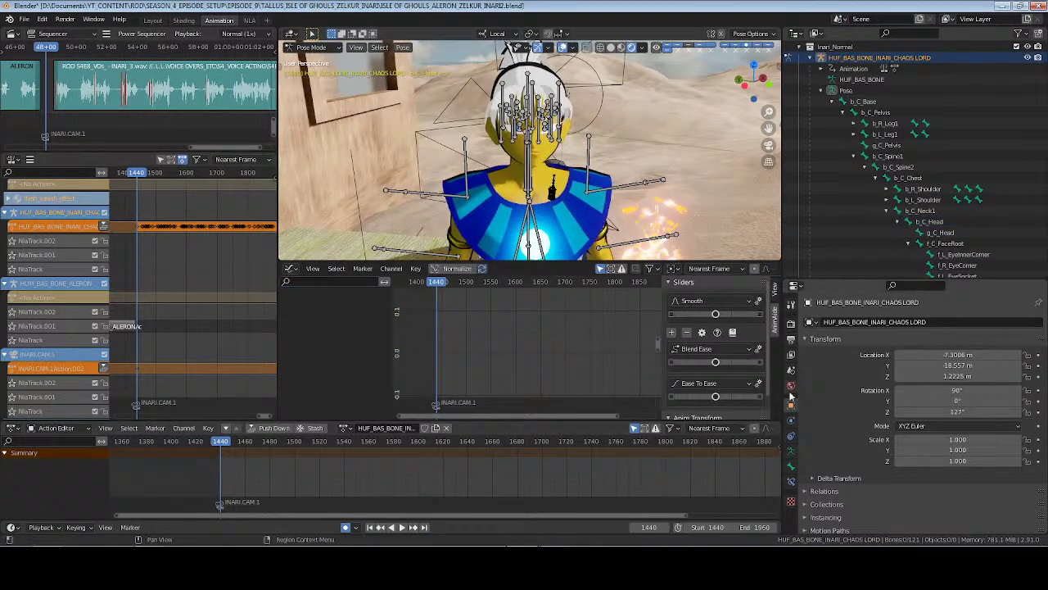
click(790, 452)
click(837, 381)
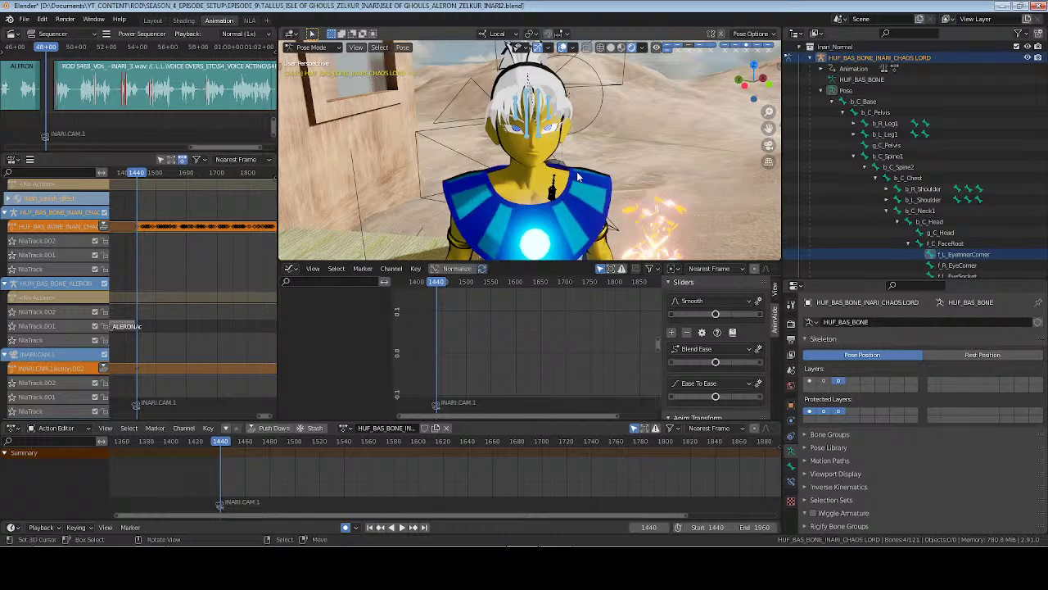
key(i)
click(567, 137)
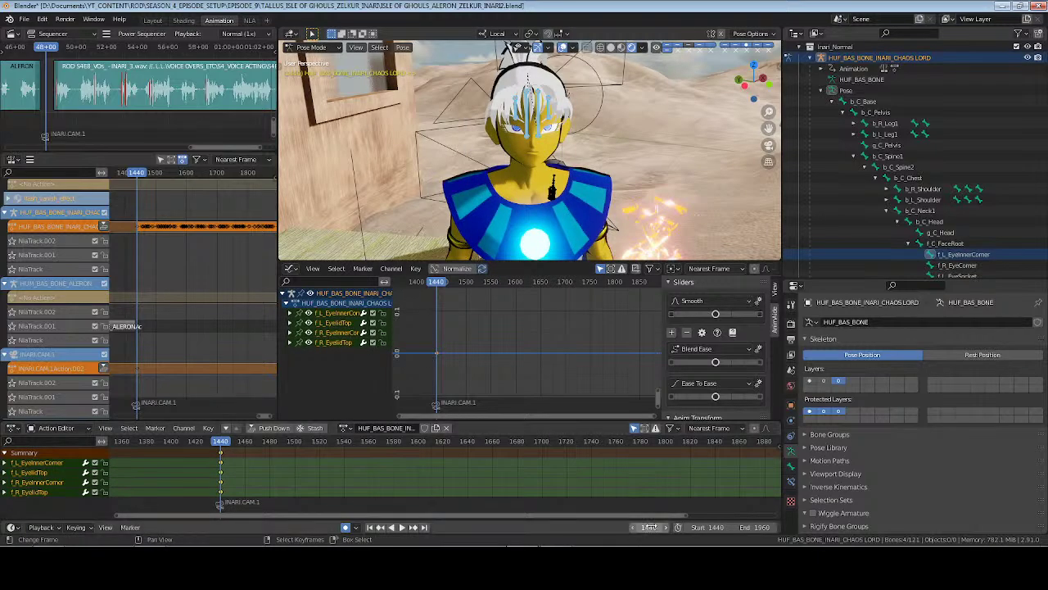
At frame 1446, move both upper eyelid bones down along their local Y axis to close Inari's eyes
drag(653, 529, 665, 529)
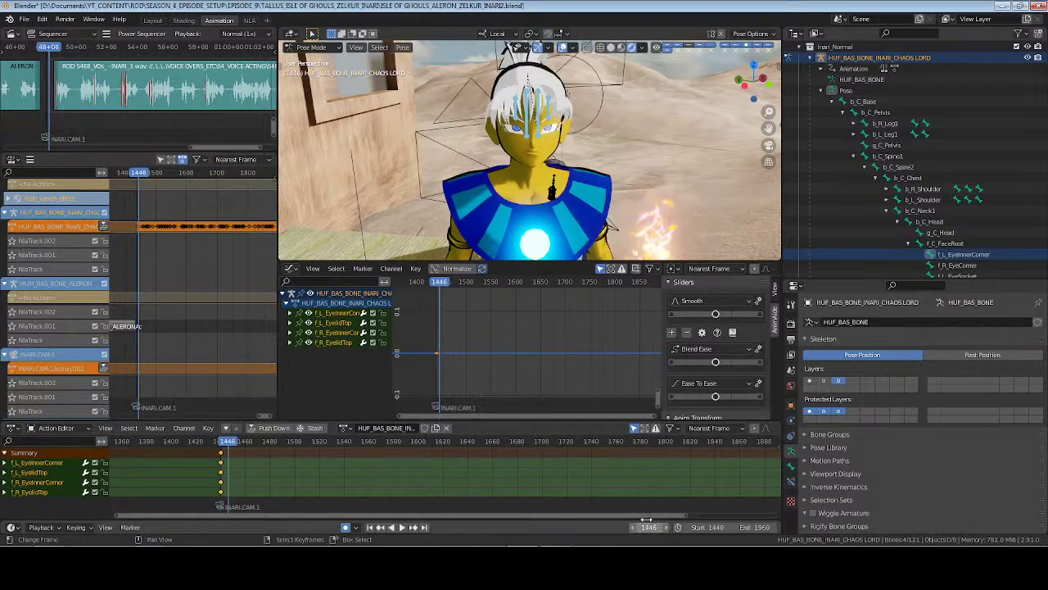
scroll(573, 171, up, 4)
scroll(576, 172, up, 5)
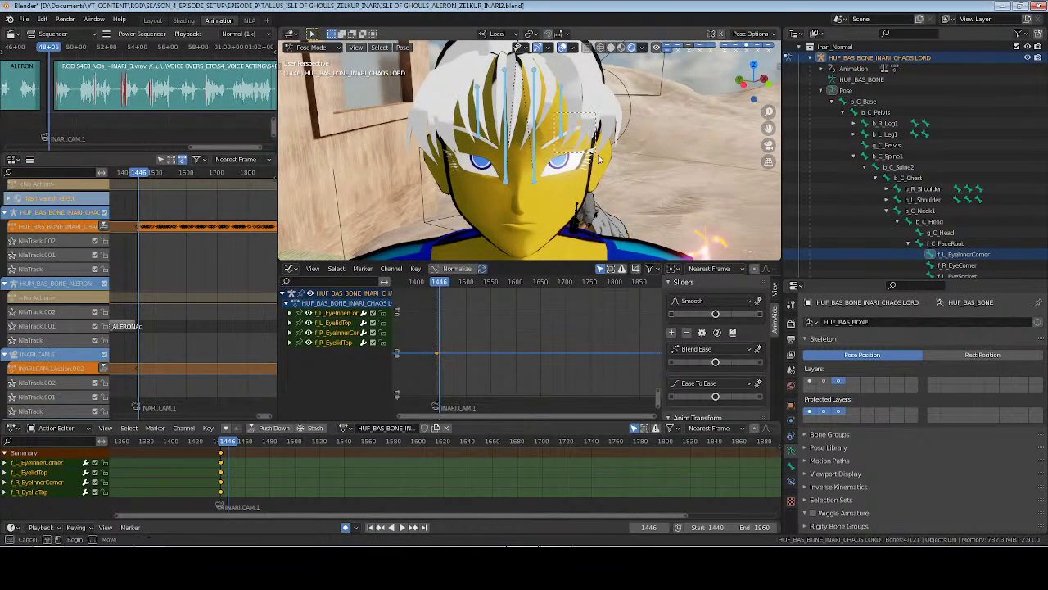
click(496, 134)
shift+click(581, 171)
key(g)
key(y)
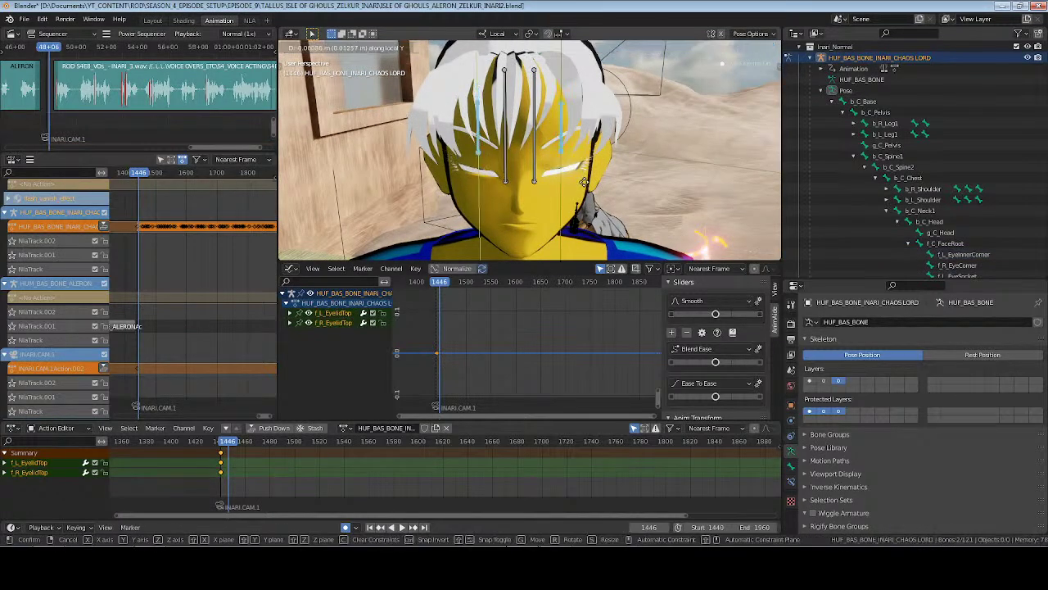
click(587, 195)
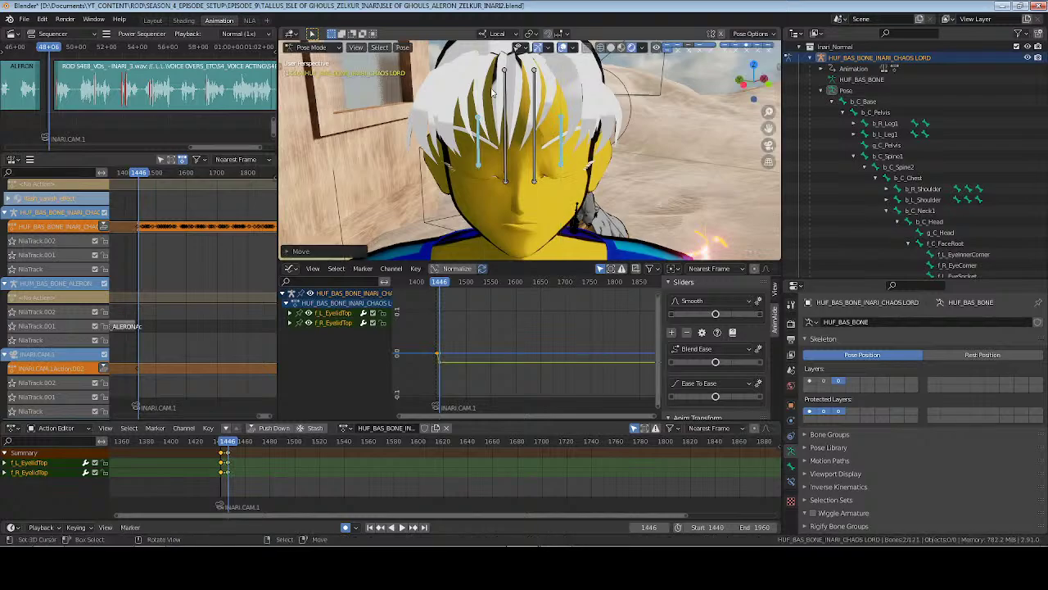
Lower both inner eye corner bones along local Y at frame 1446, reselect all the eye bones and save the file
click(501, 100)
shift+click(537, 104)
key(g)
key(y)
click(625, 137)
key(a)
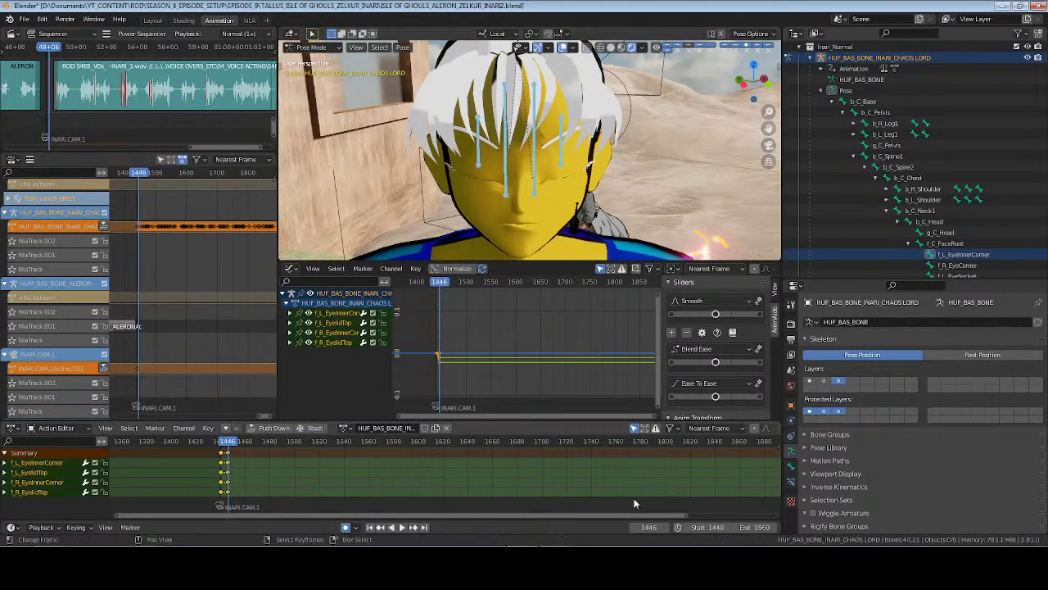
key(ctrl+s)
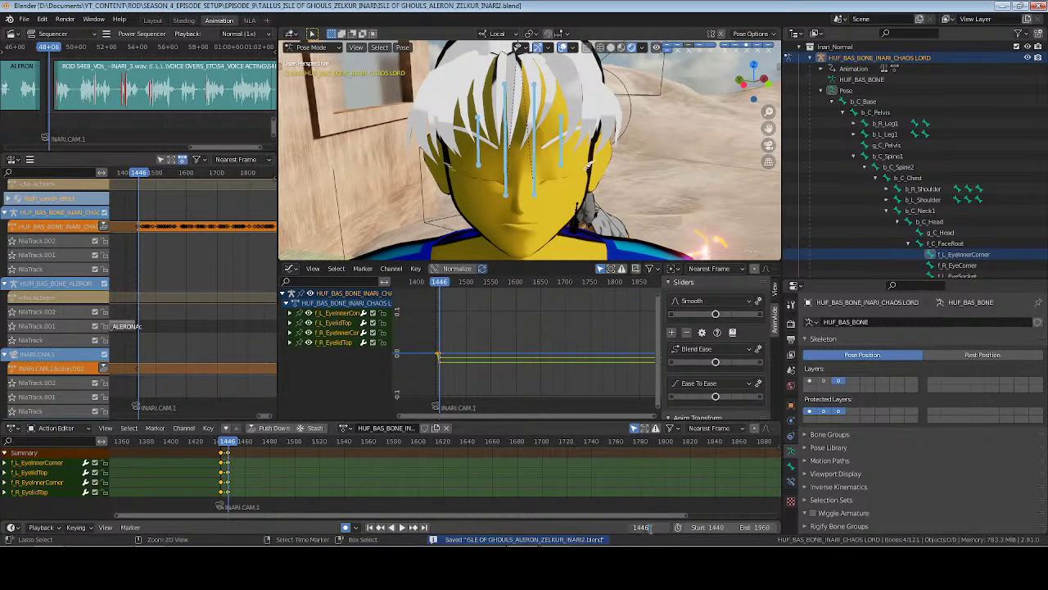
Reopen the eyes at frame 1456 by clearing the eye bones' locations, and paste a copy of the blink keyframes at frame 1514
key(Return)
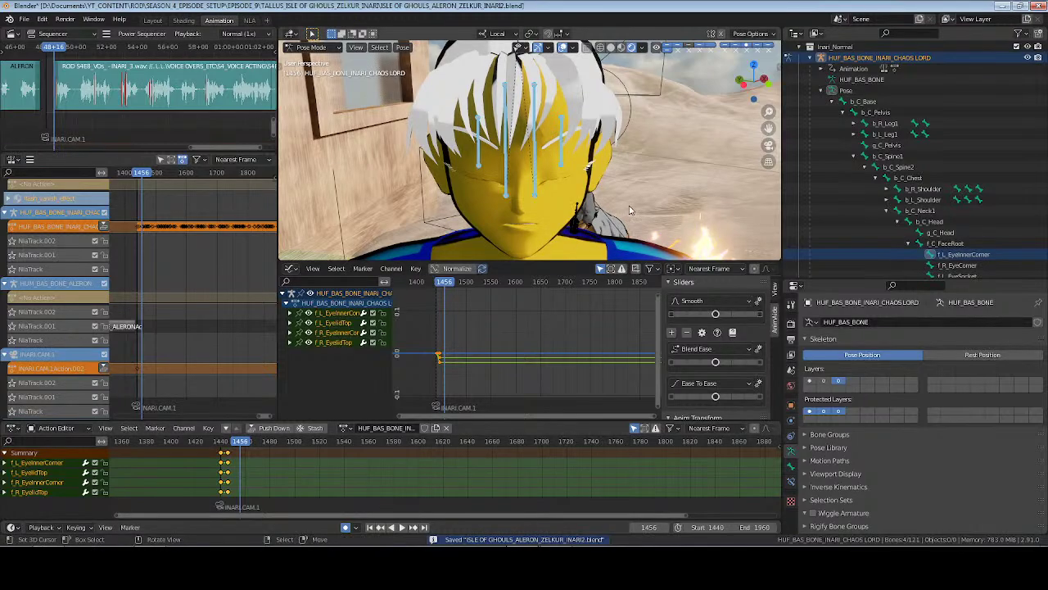
key(alt+g)
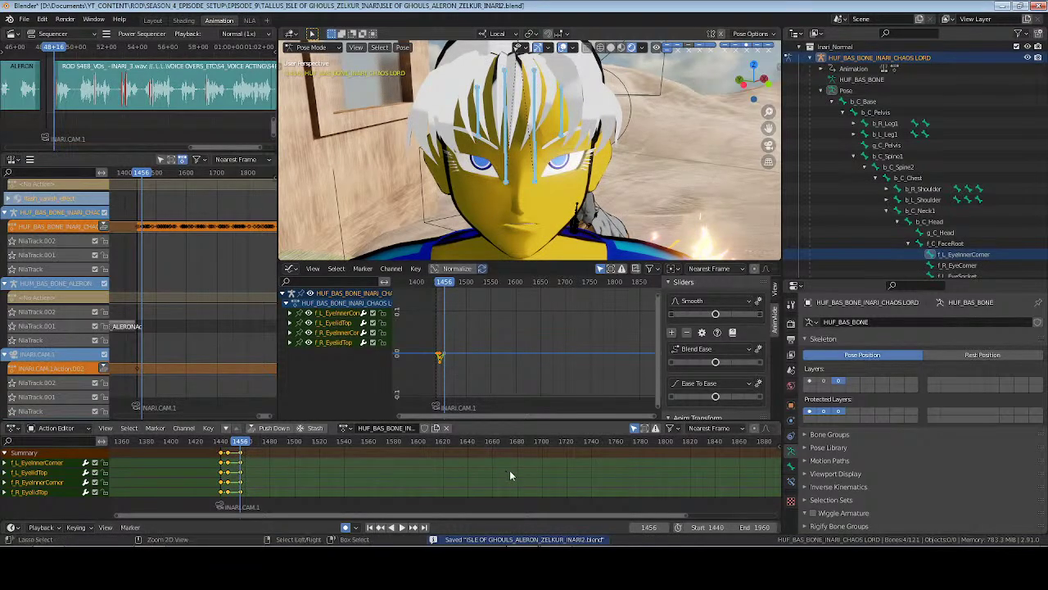
click(85, 100)
key(i)
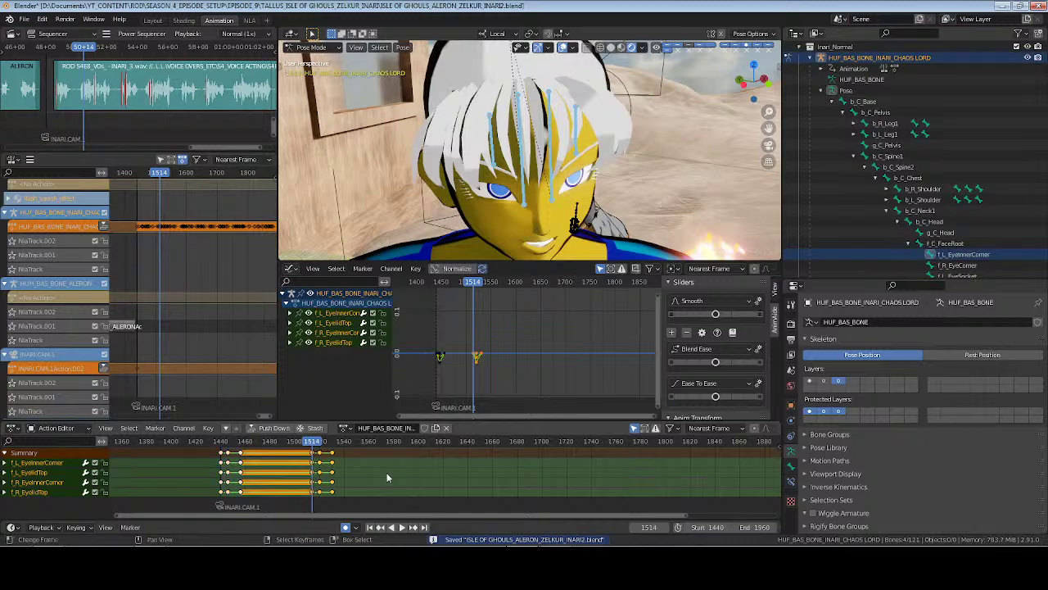
Play through the dialogue and paste the blink keyframes at frame 1606 and about frame 1724
key(space)
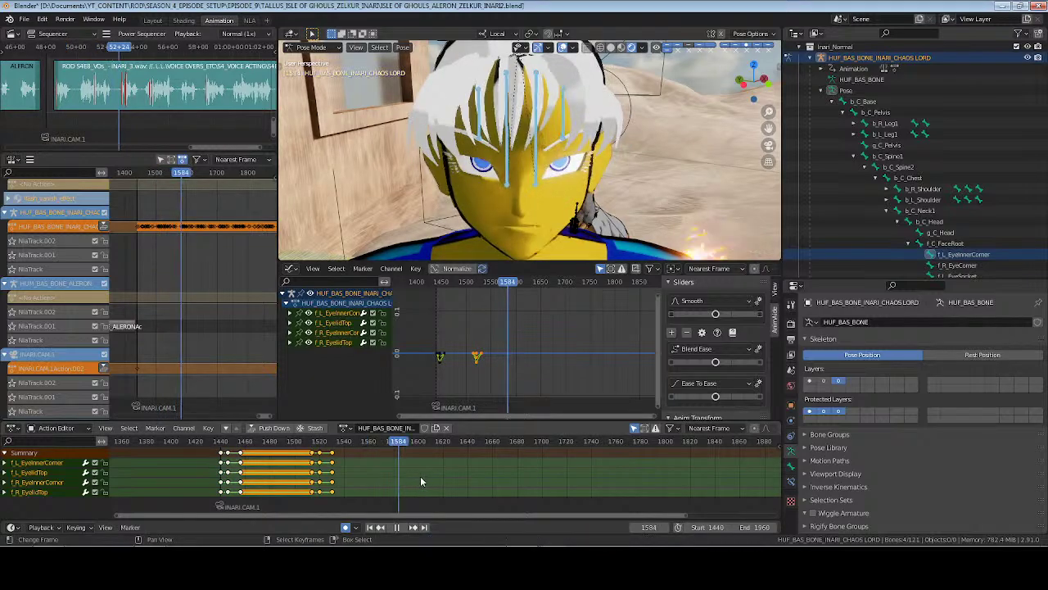
key(ctrl+v)
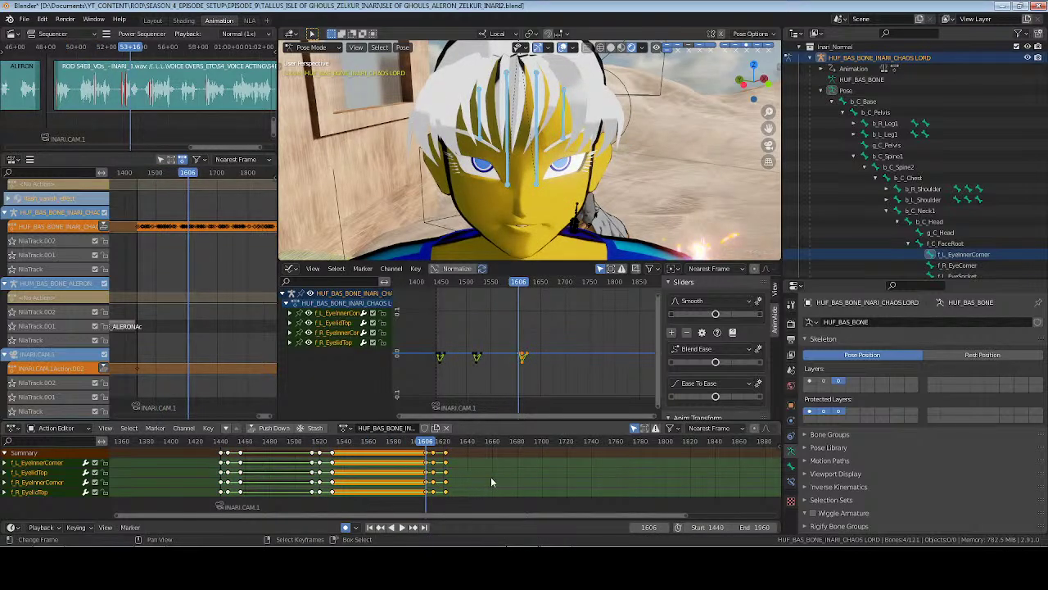
key(space)
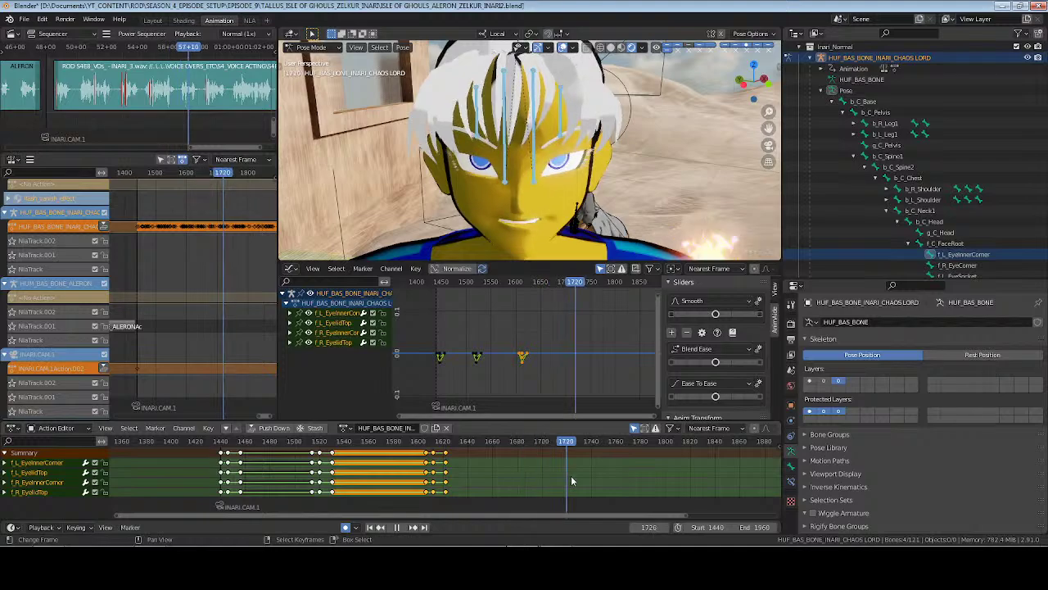
key(space)
key(ctrl+v)
Paste the blink keyframes at frames 1815 and 1922, and shift the last blink about 7 frames forward
key(space)
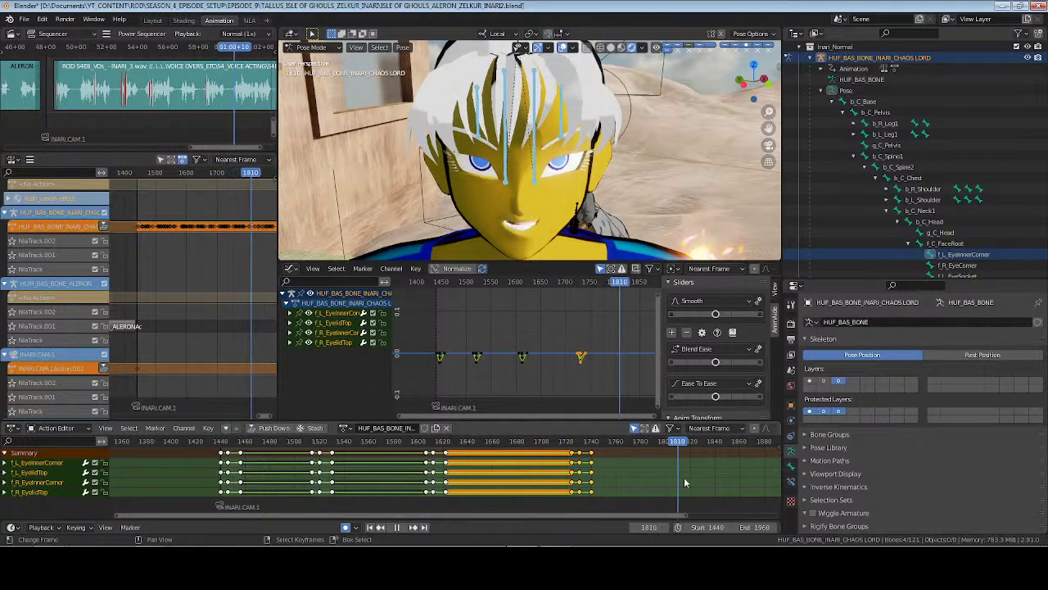
key(space)
key(ctrl+v)
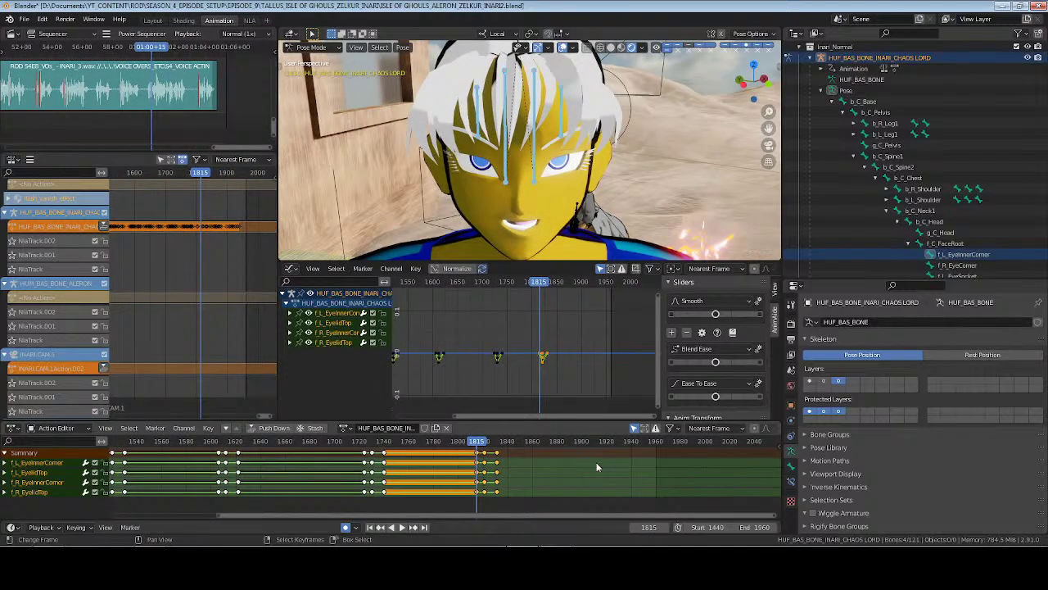
key(space)
key(space)
key(ctrl+v)
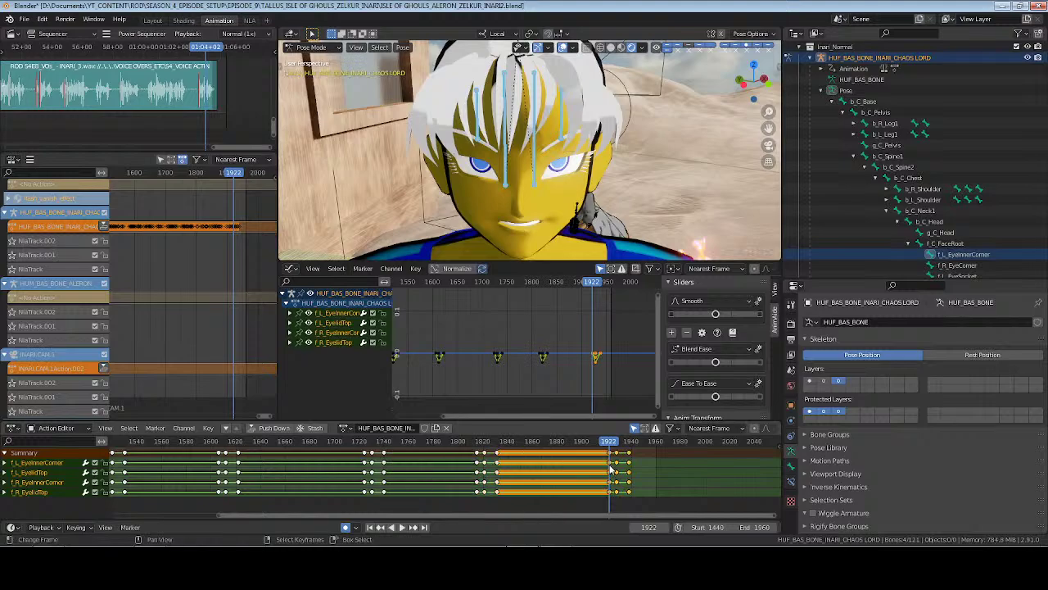
key(g)
click(620, 469)
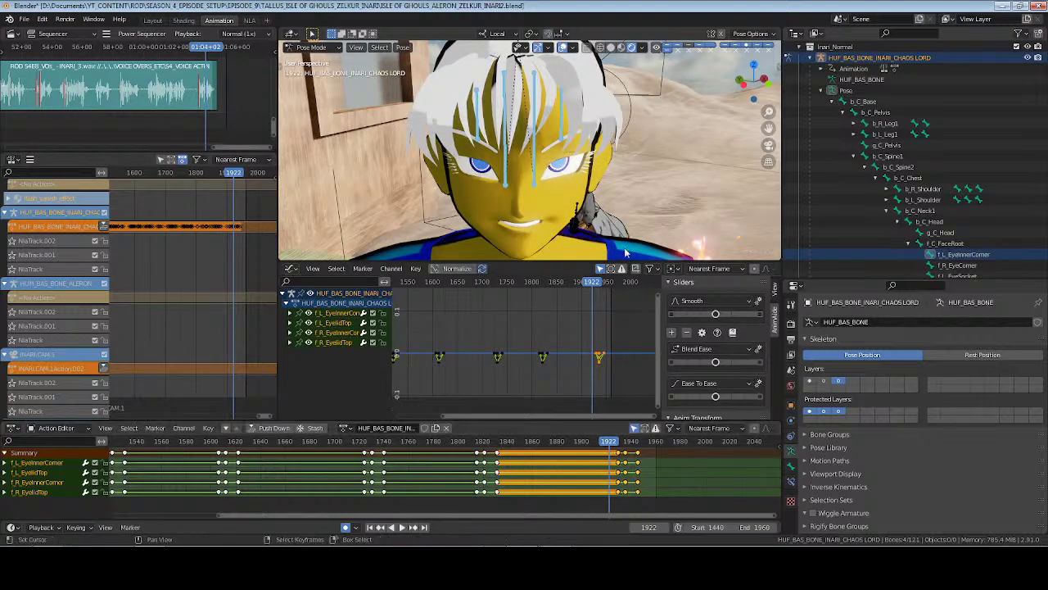
Deselect the bones and save, return to frame 1440 in camera view and show the armature's second bone layer
key(alt+a)
key(ctrl+s)
key(KP_0)
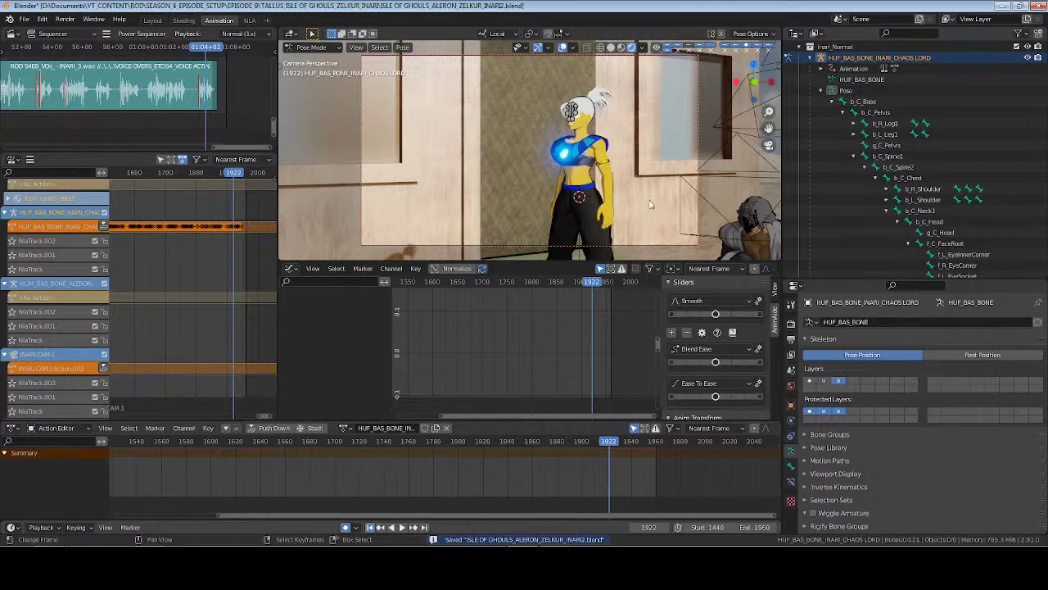
key(shift+Left)
click(827, 382)
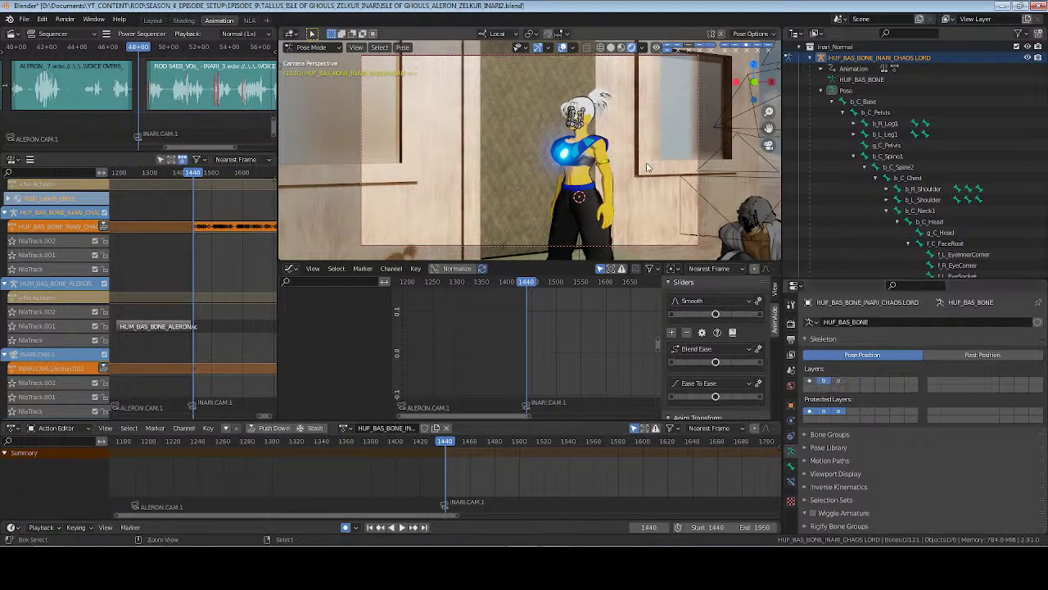
Switch to Object Mode, save the file with nothing selected and select the INARI.CAM.1 camera
key(ctrl+Tab)
key(alt+a)
key(ctrl+s)
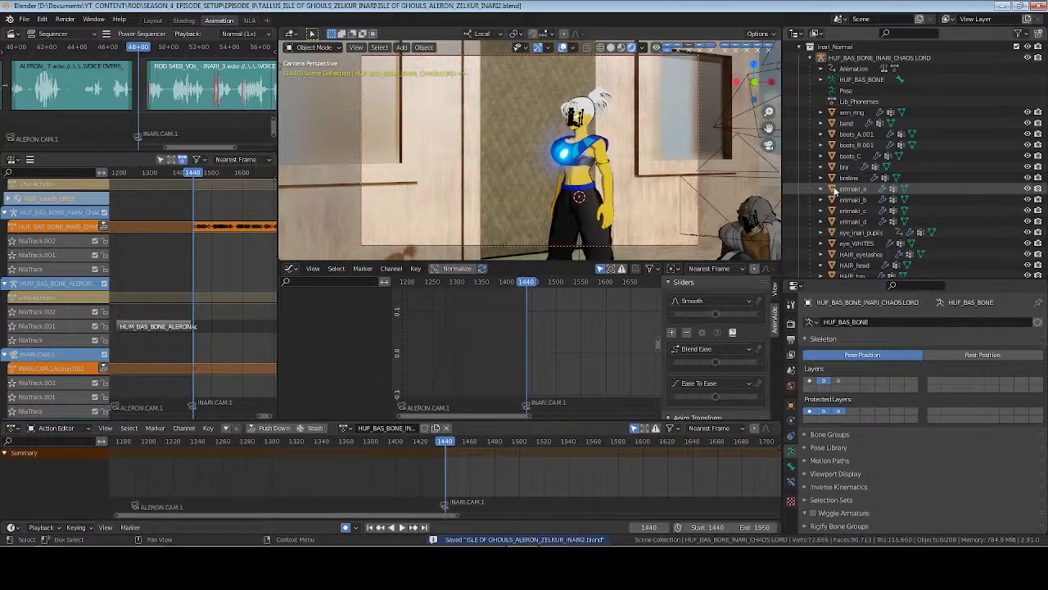
scroll(834, 179, up, 5)
click(800, 156)
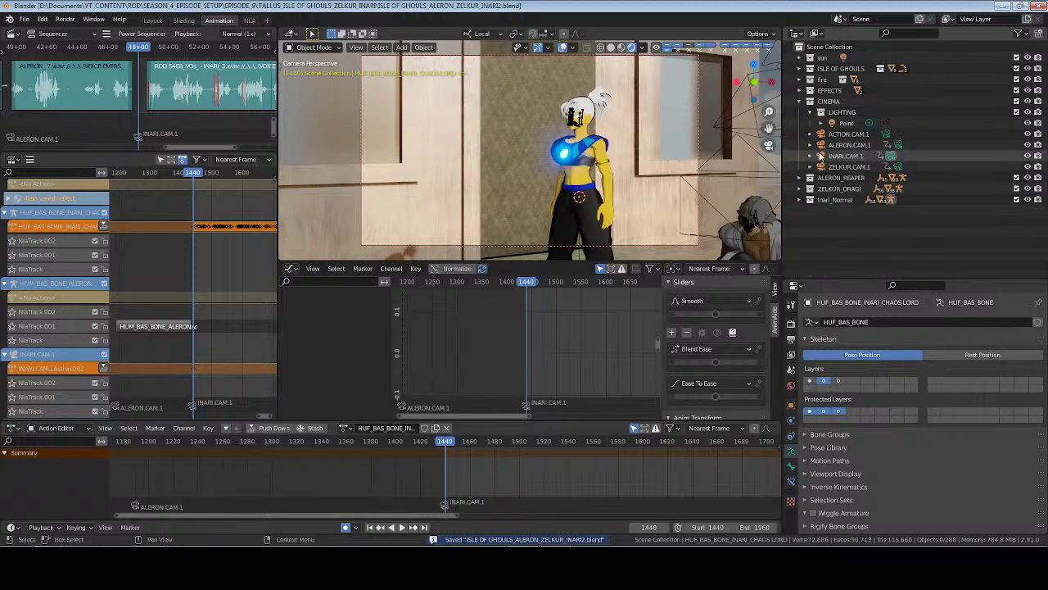
click(848, 156)
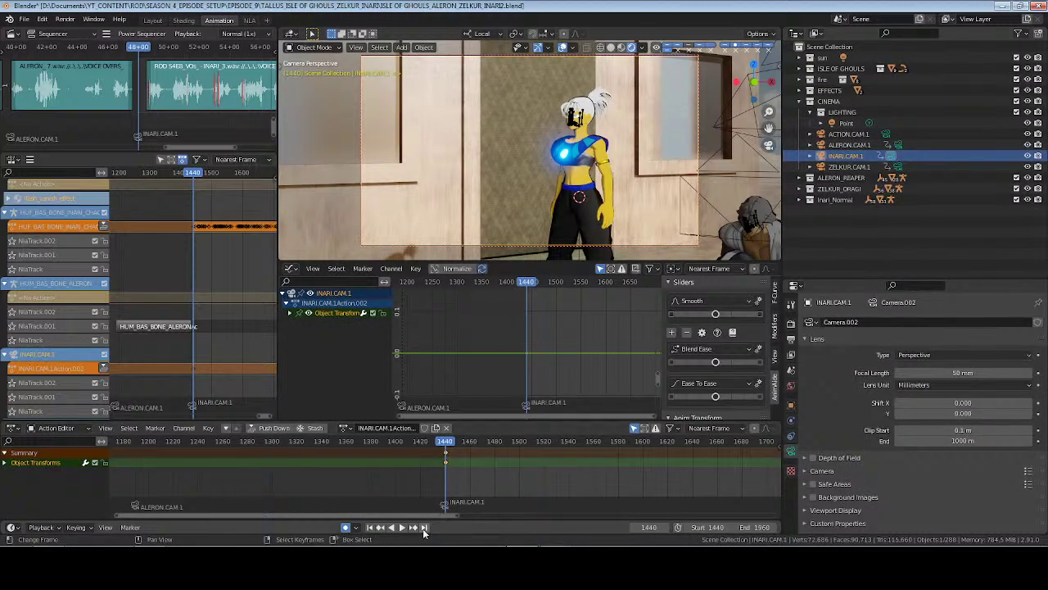
At frame 1960, orbit INARI.CAM.1 around to a side view of Inari and play back the start of the camera move
key(shift+Right)
middle_drag(608, 164, 542, 163)
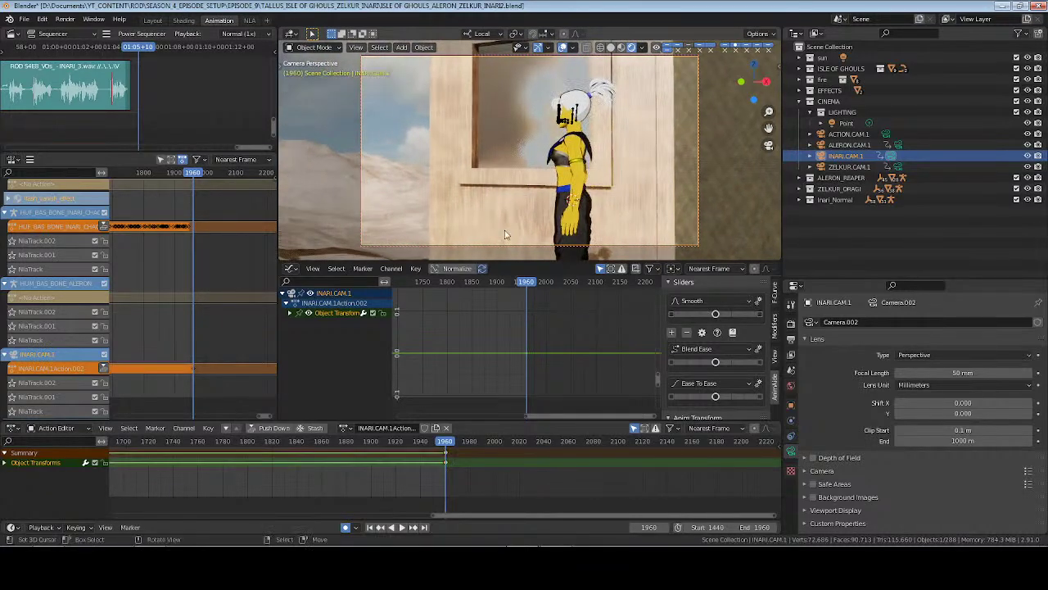
middle_drag(183, 482, 374, 503)
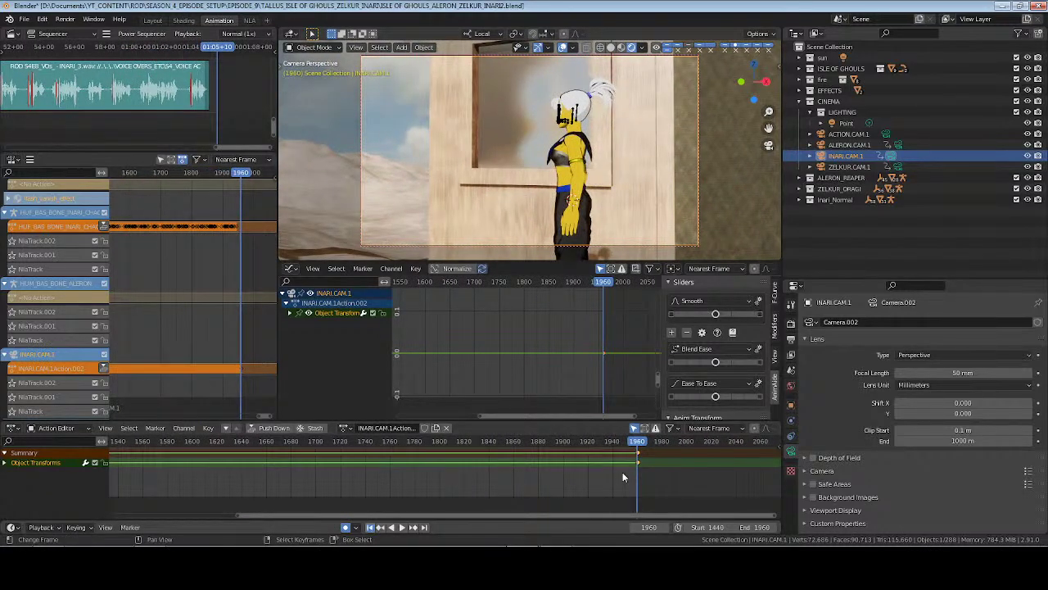
key(space)
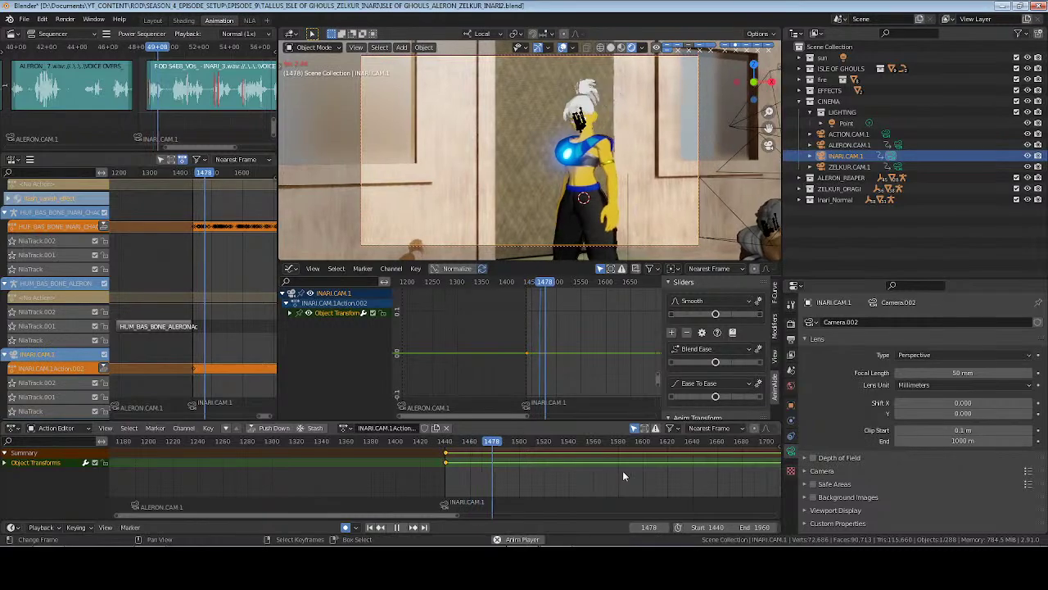
key(space)
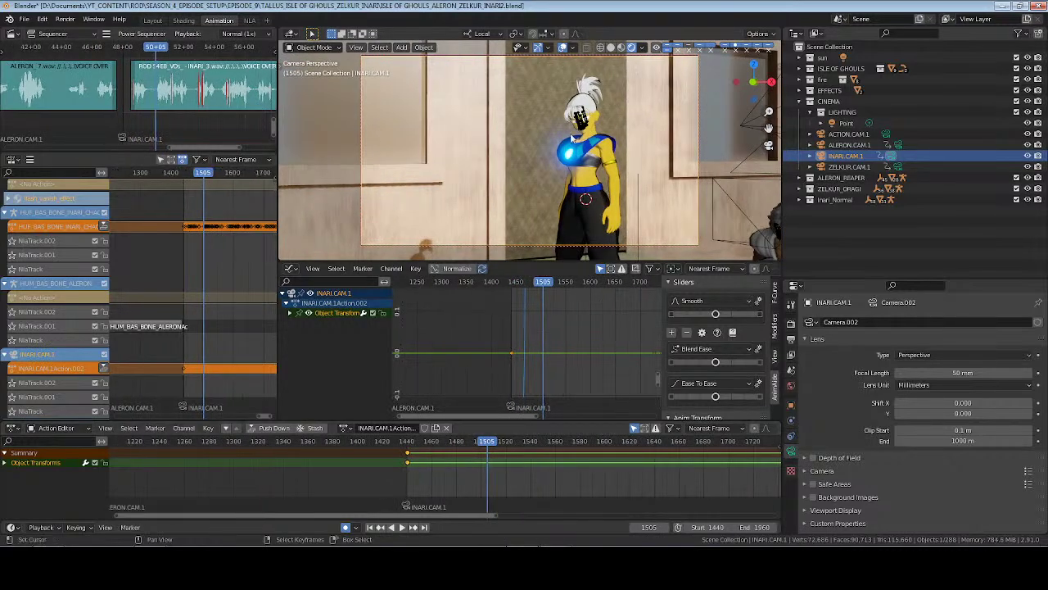
Switch the viewport to Solid shading with overlays hidden, save the file and play back the camera move
click(611, 48)
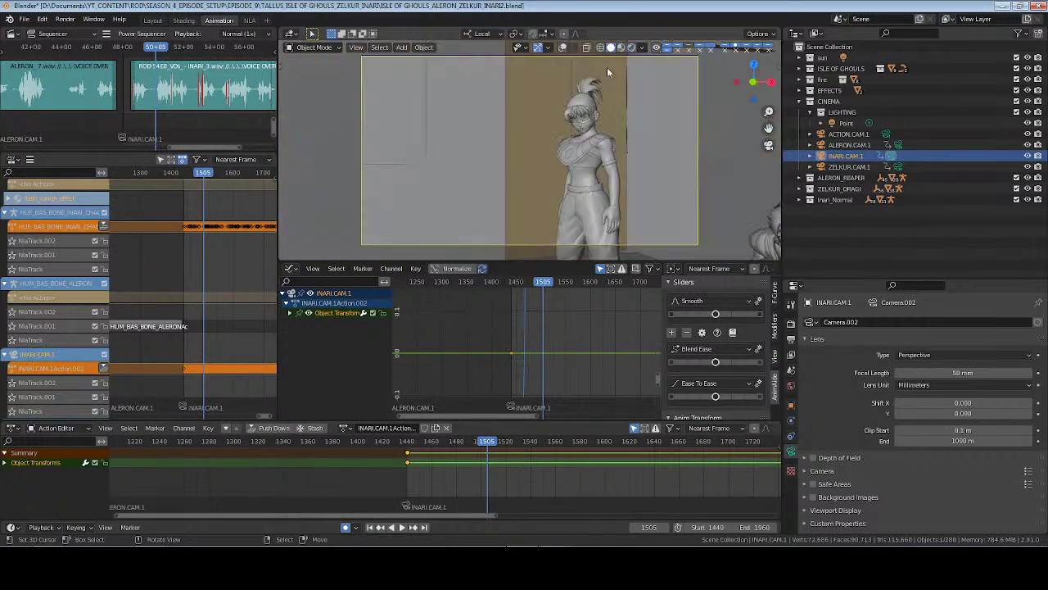
key(ctrl+s)
key(space)
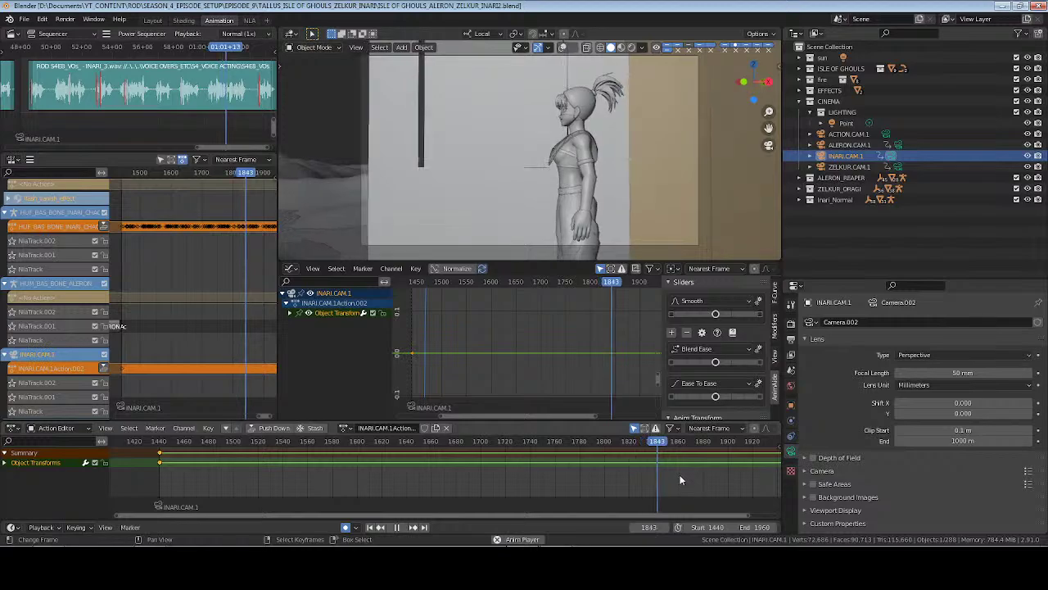
key(space)
Move INARI.CAM.1's end keyframe to frame 1880
middle_drag(706, 469, 571, 471)
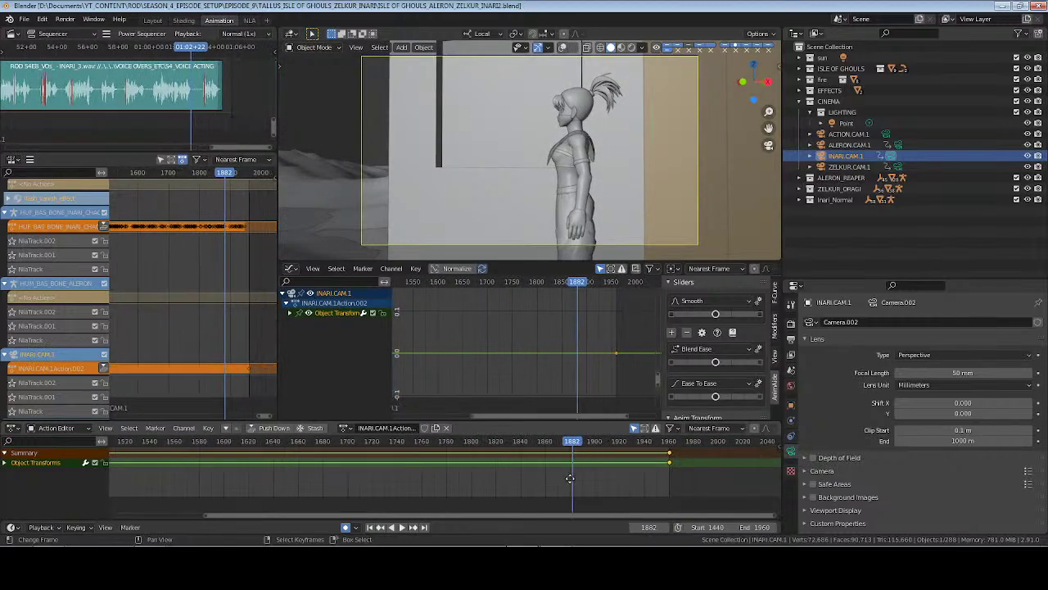
click(569, 467)
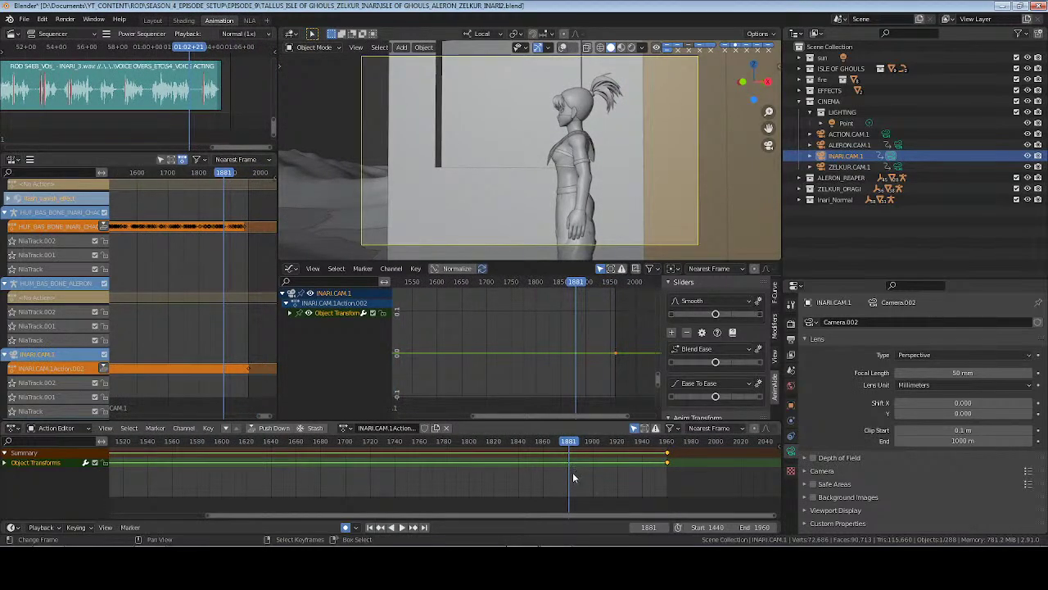
key(Left)
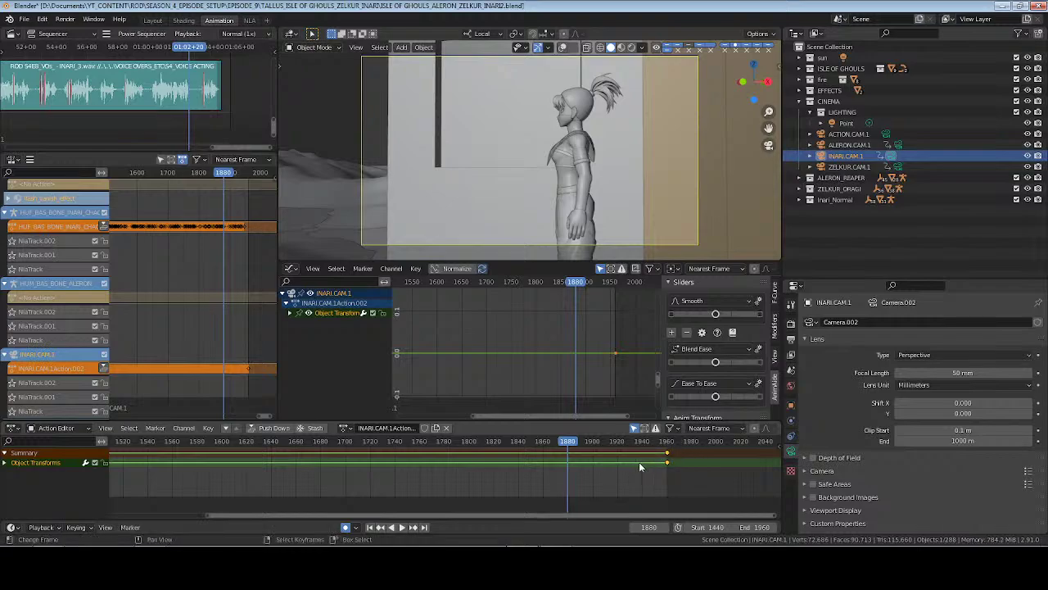
key(shift+s)
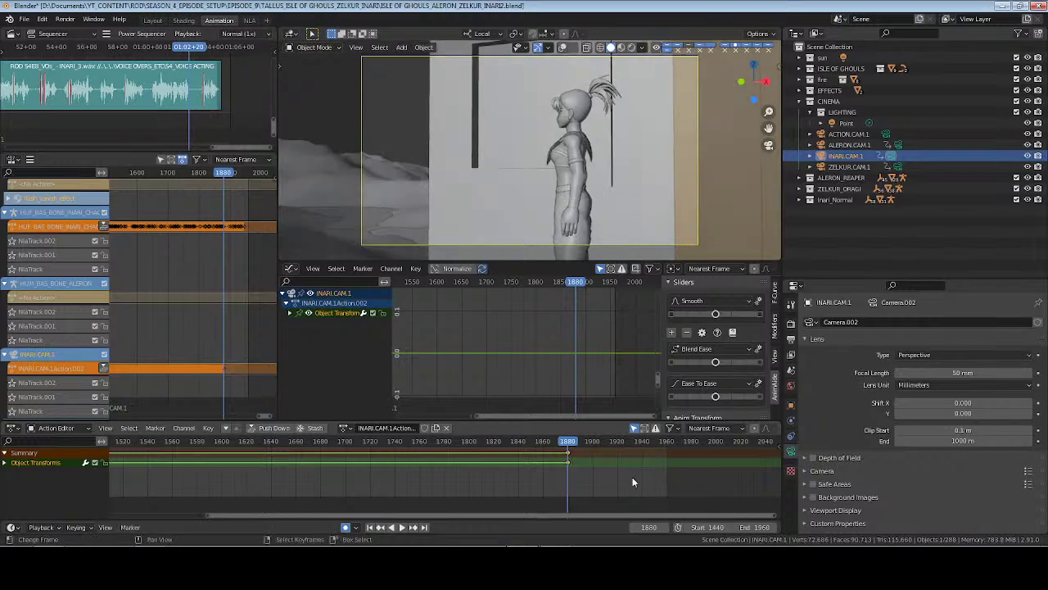
Keyframe INARI.CAM.1 moving in to a side close-up of Inari's face at frame 1900 and slightly closer at frame 1960
click(593, 457)
key(Left)
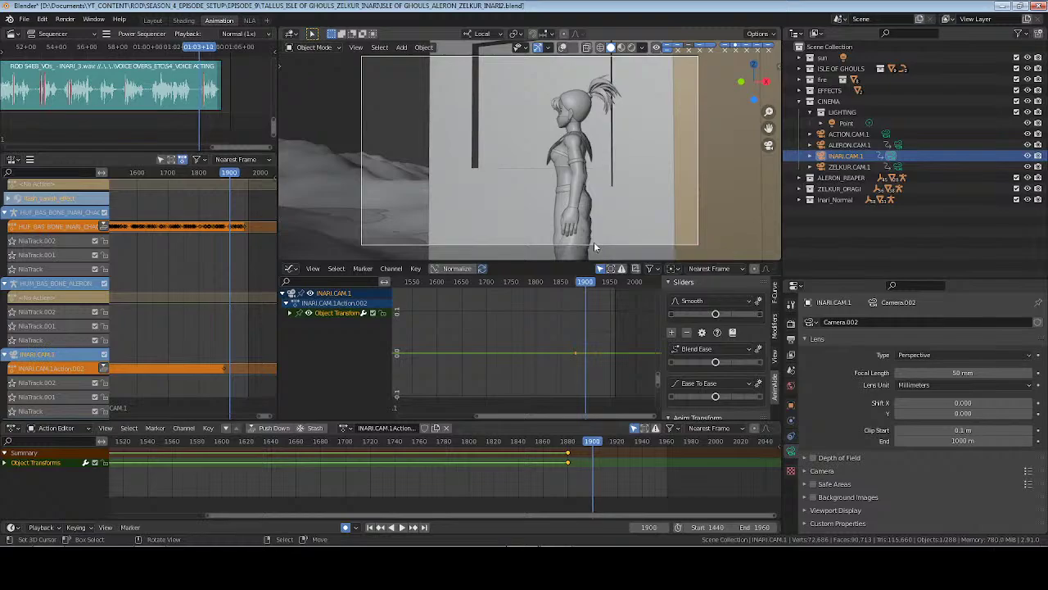
click(562, 47)
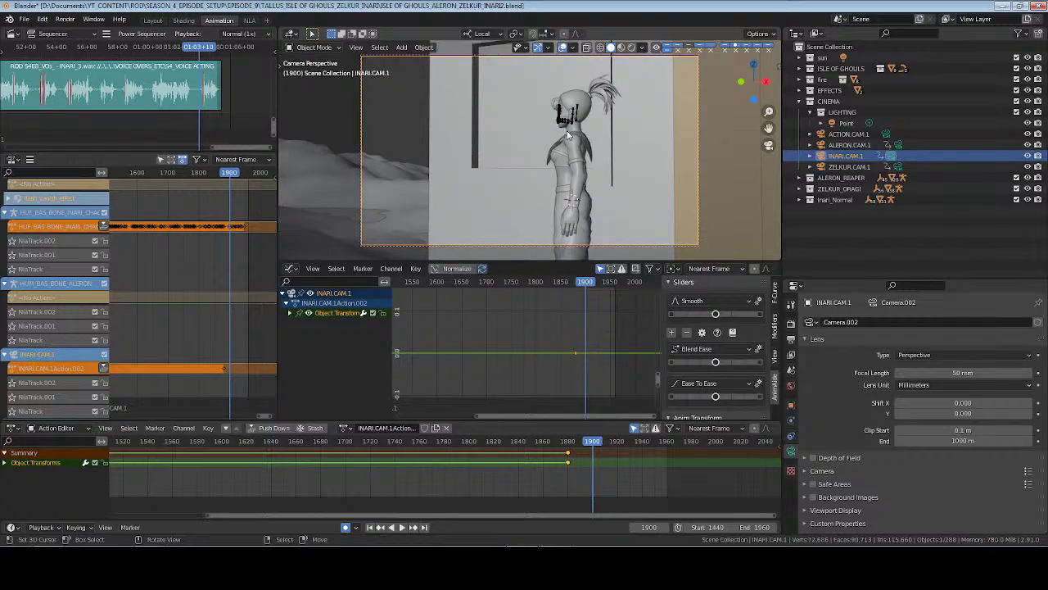
click(567, 135)
scroll(573, 157, up, 8)
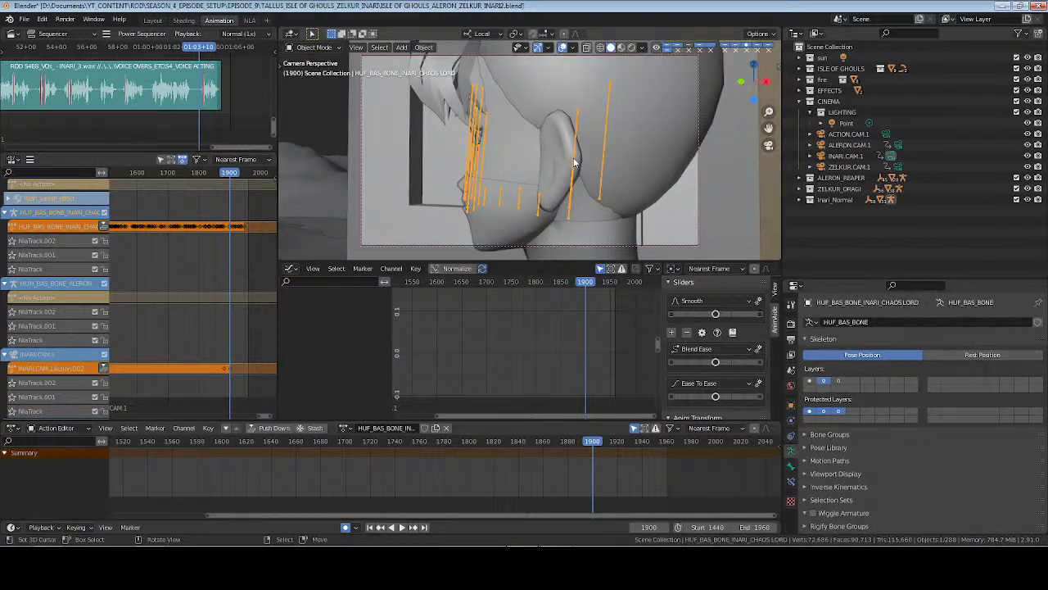
click(845, 156)
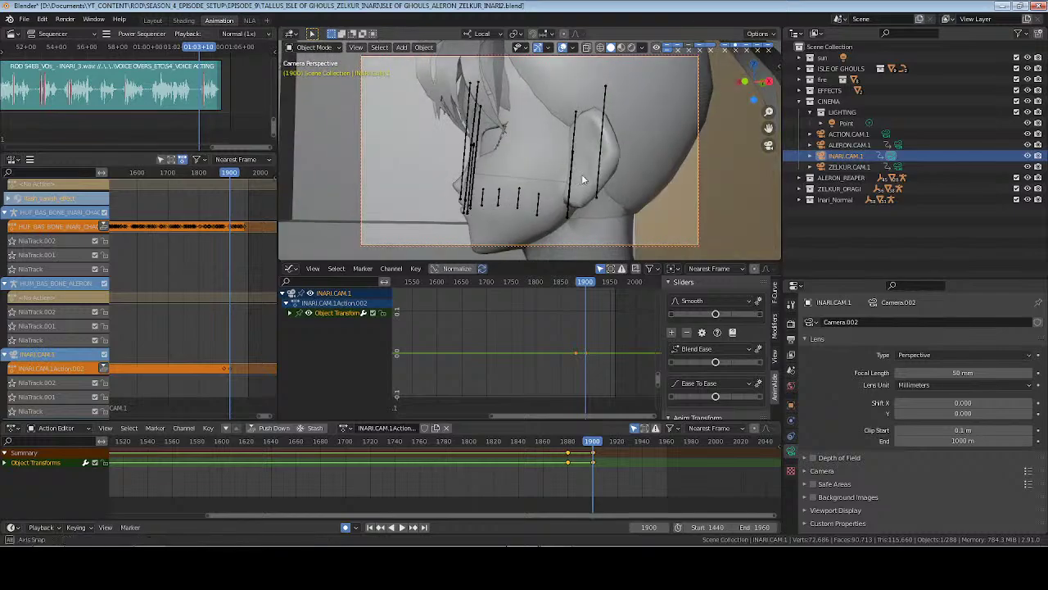
mouse_move(581, 173)
middle_down()
mouse_move(578, 163)
mouse_move(594, 172)
middle_up()
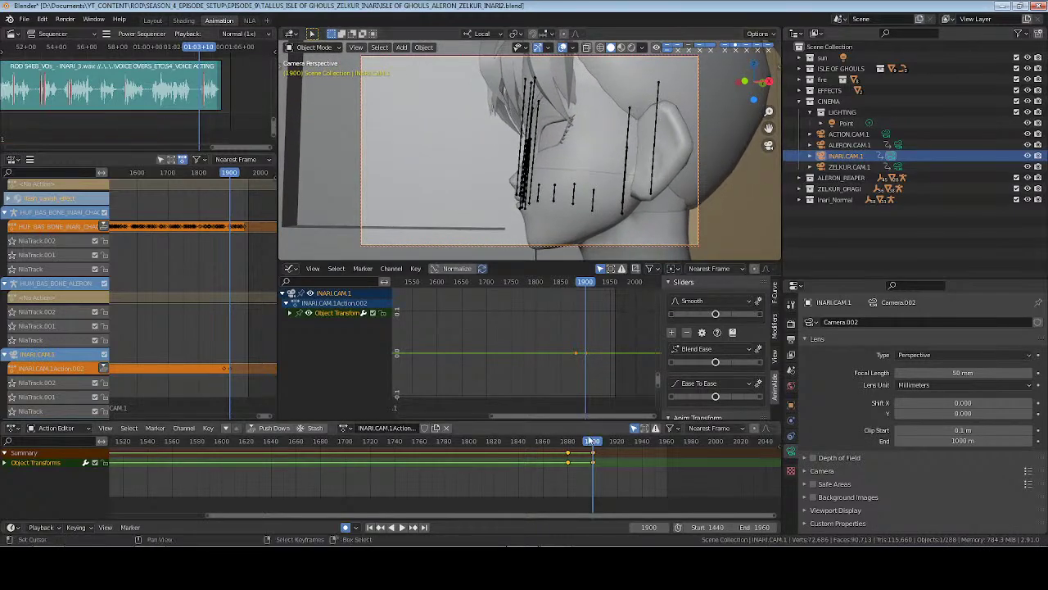
click(424, 527)
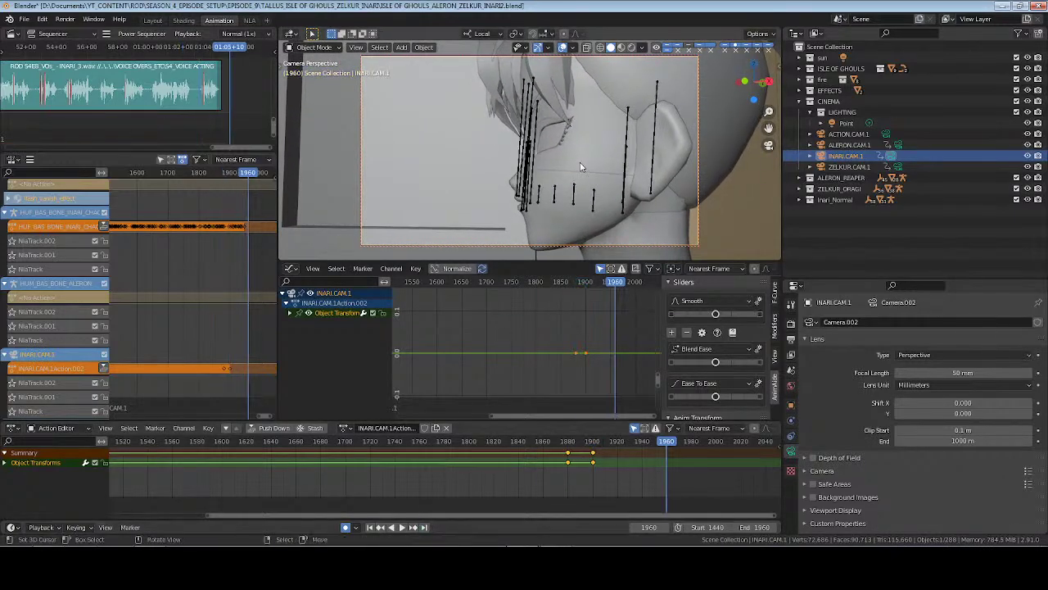
ctrl+middle_drag(593, 186, 592, 178)
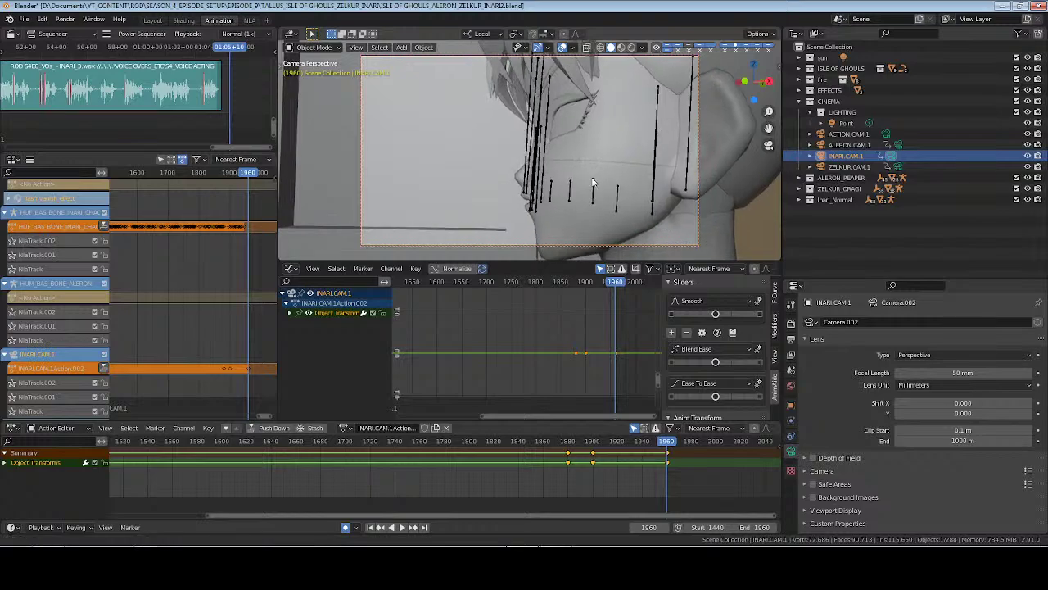
Deselect all of Inari's armature bones, return to Object Mode, reselect INARI.CAM.1 and save the file
click(598, 190)
key(ctrl+Tab)
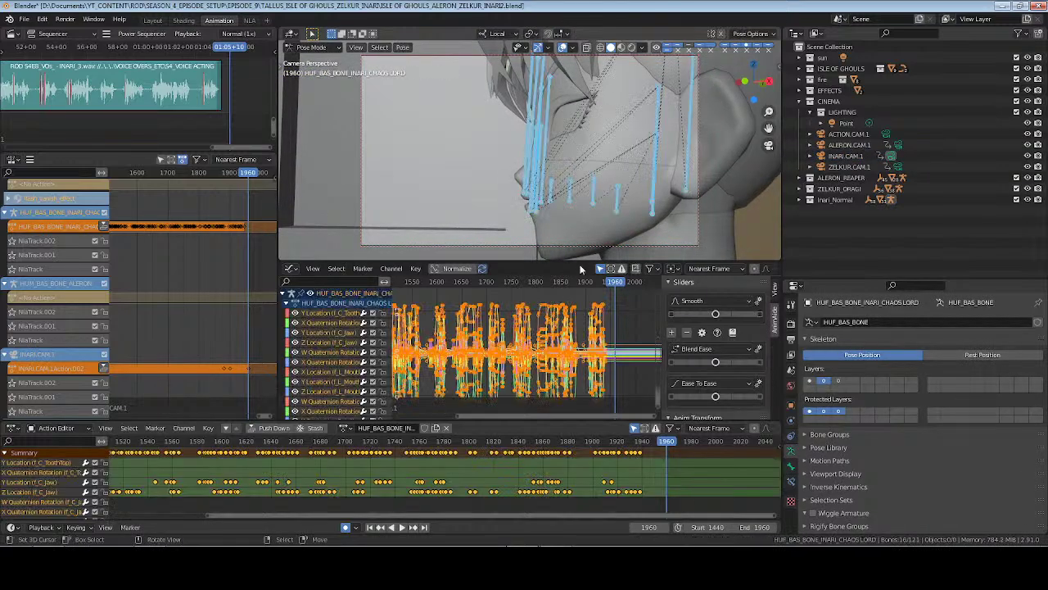
click(647, 447)
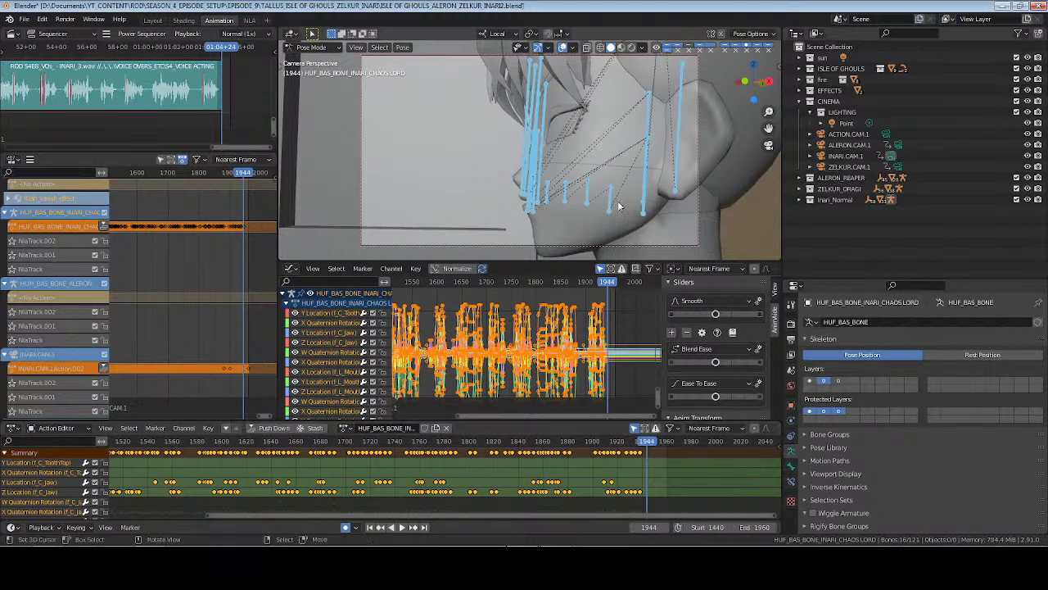
key(alt+a)
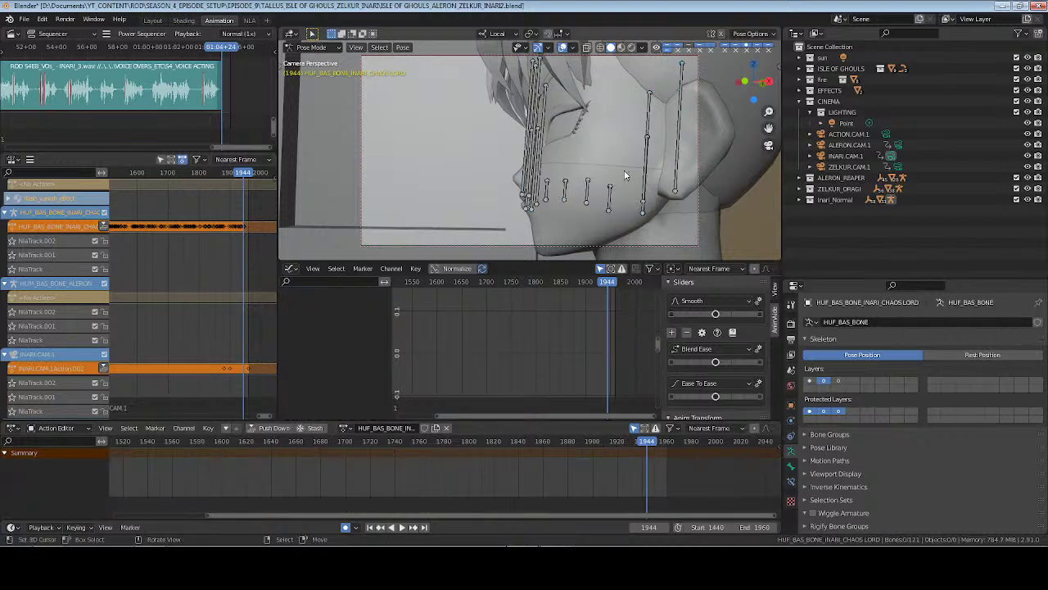
key(ctrl+Tab)
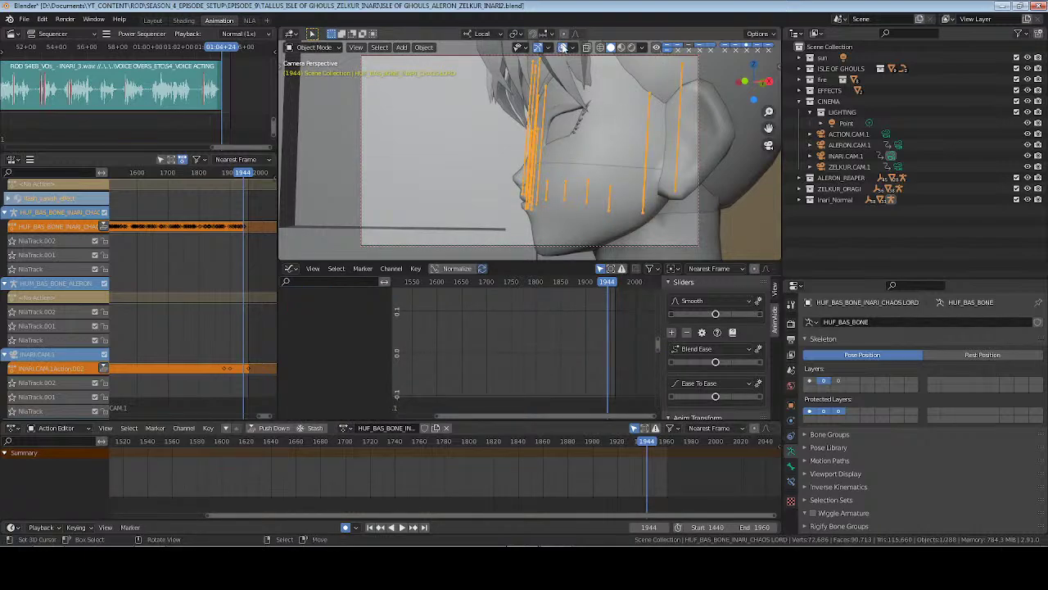
click(846, 156)
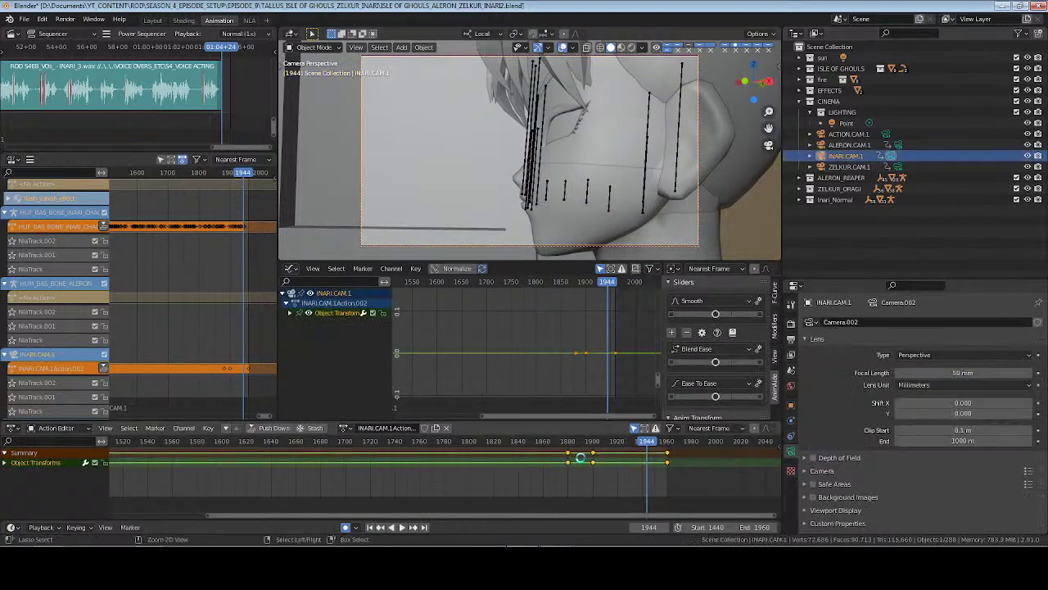
key(ctrl+s)
Switch the viewport to Rendered shading with overlays hidden and play back the camera move from frame 1440
drag(639, 481, 719, 446)
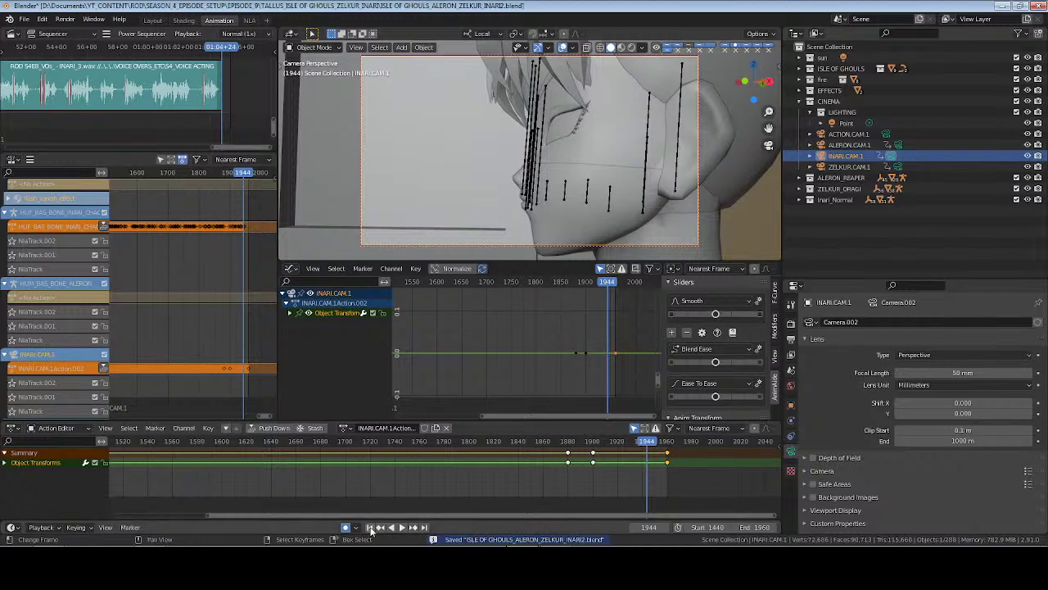
key(shift+Left)
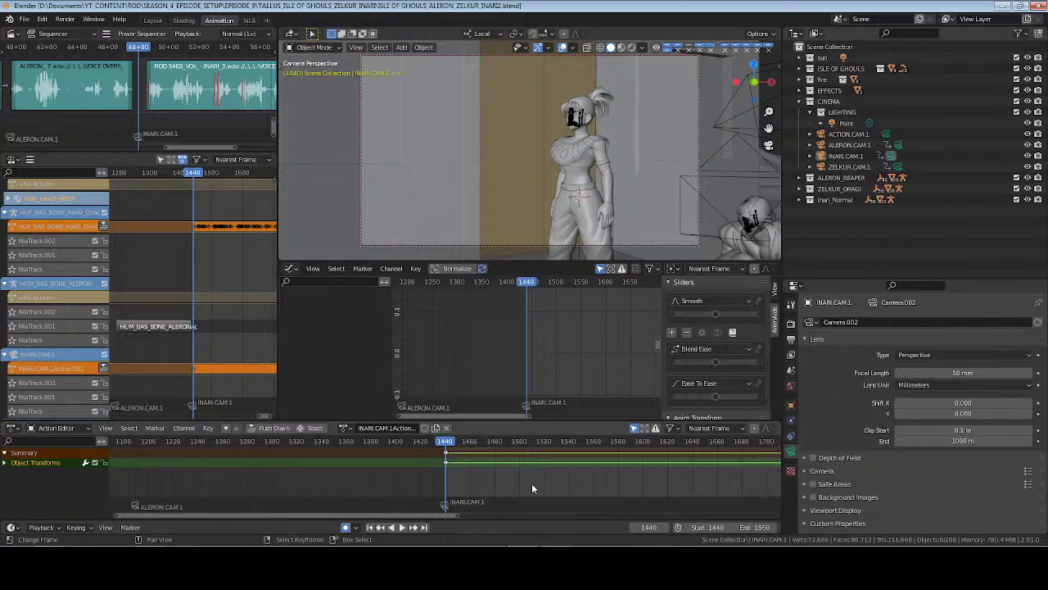
click(562, 49)
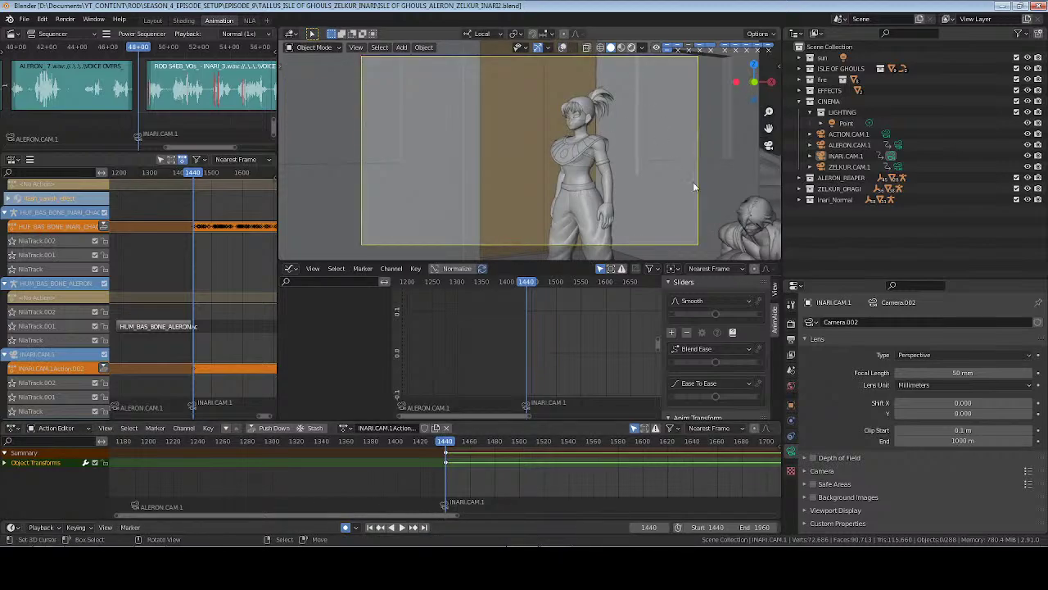
key(z)
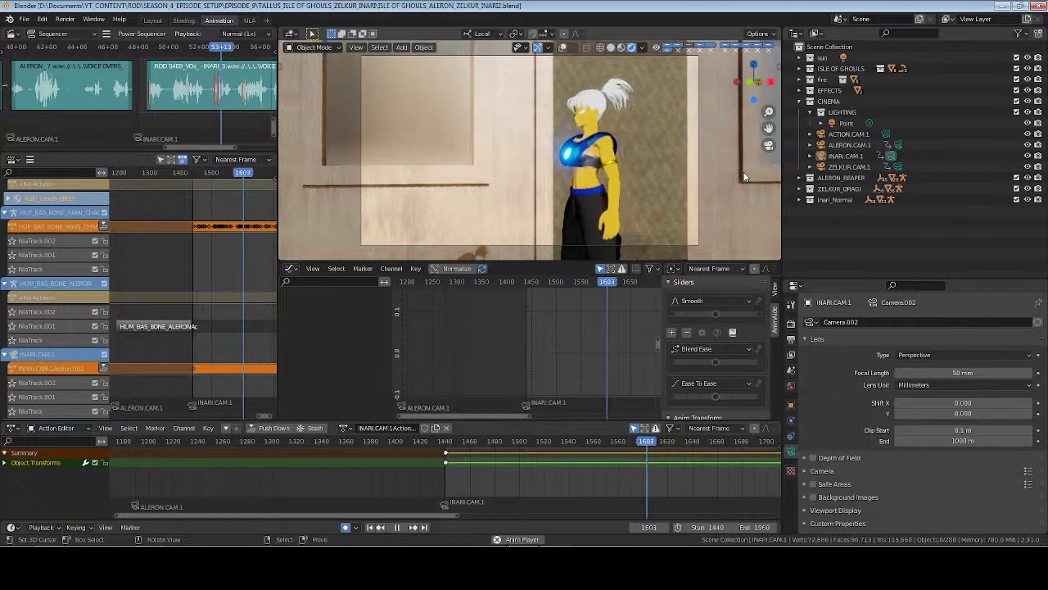
key(space)
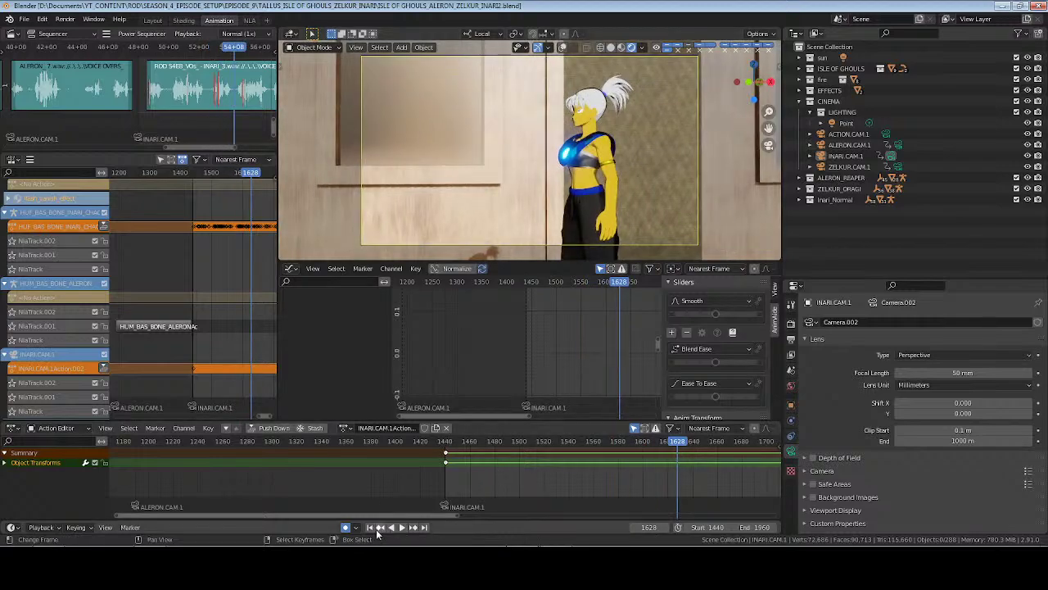
Delete INARI.CAM.1's keyframes at frames 1880, 1900 and 1960
click(424, 527)
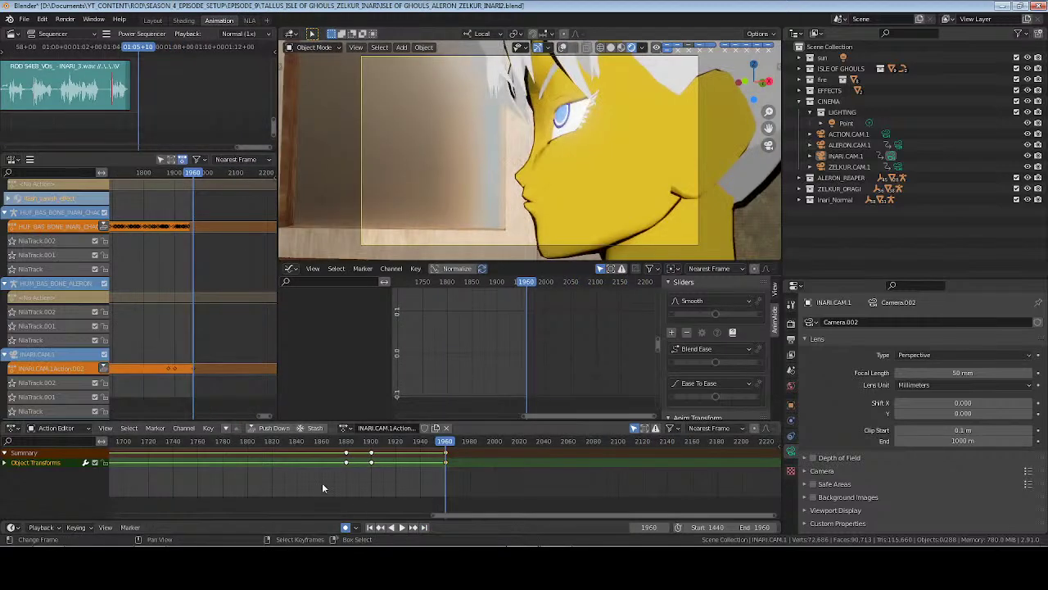
drag(321, 482, 472, 437)
key(x)
click(381, 472)
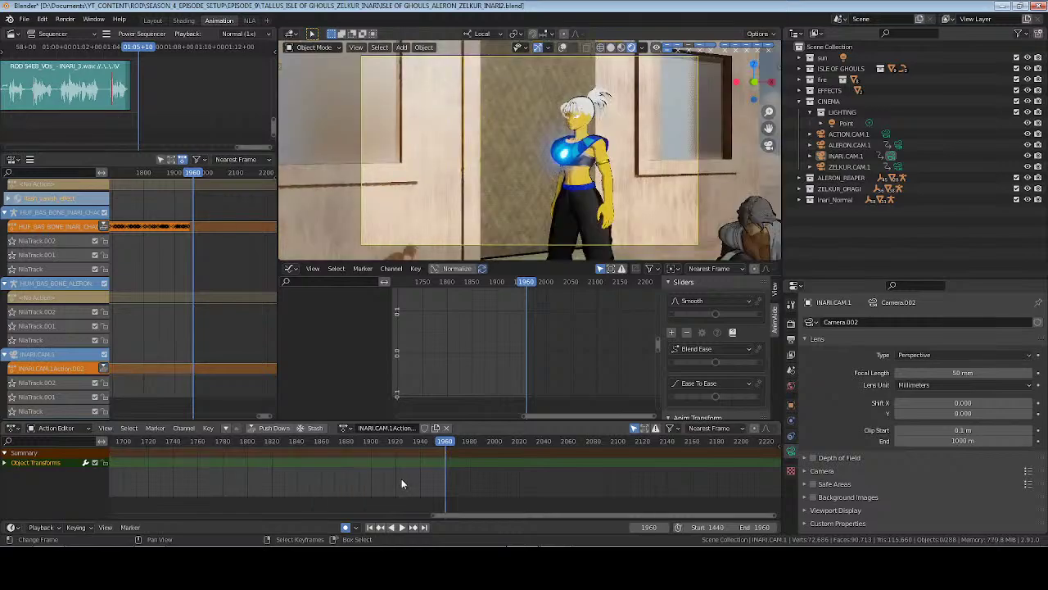
Reframe INARI.CAM.1 to a head-and-shoulders view of Inari at frame 1440 and keyframe a slight orbit at frame 1880
key(shift+Left)
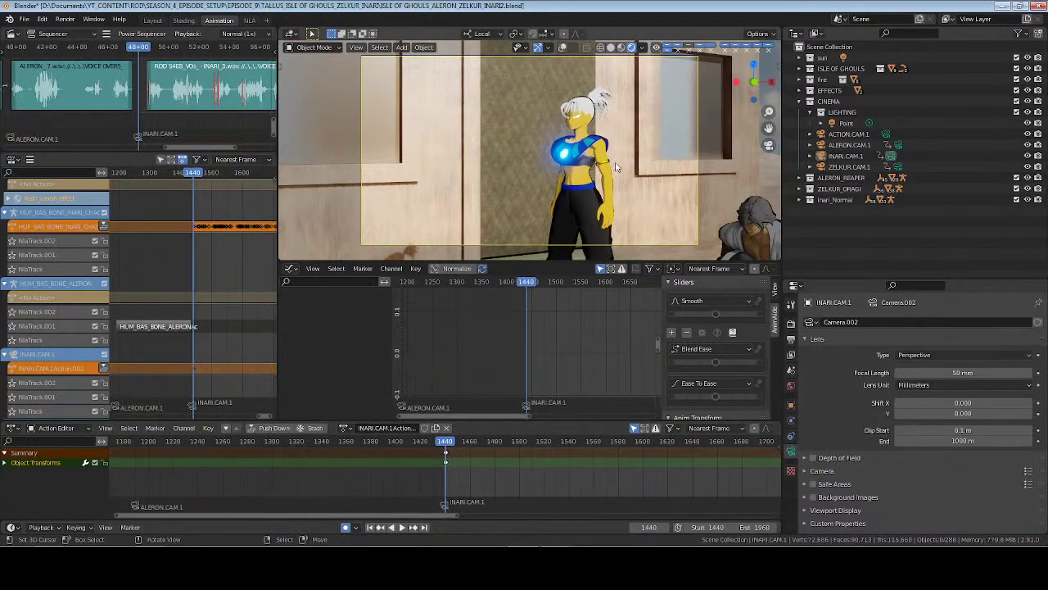
middle_drag(630, 125, 576, 252)
click(425, 528)
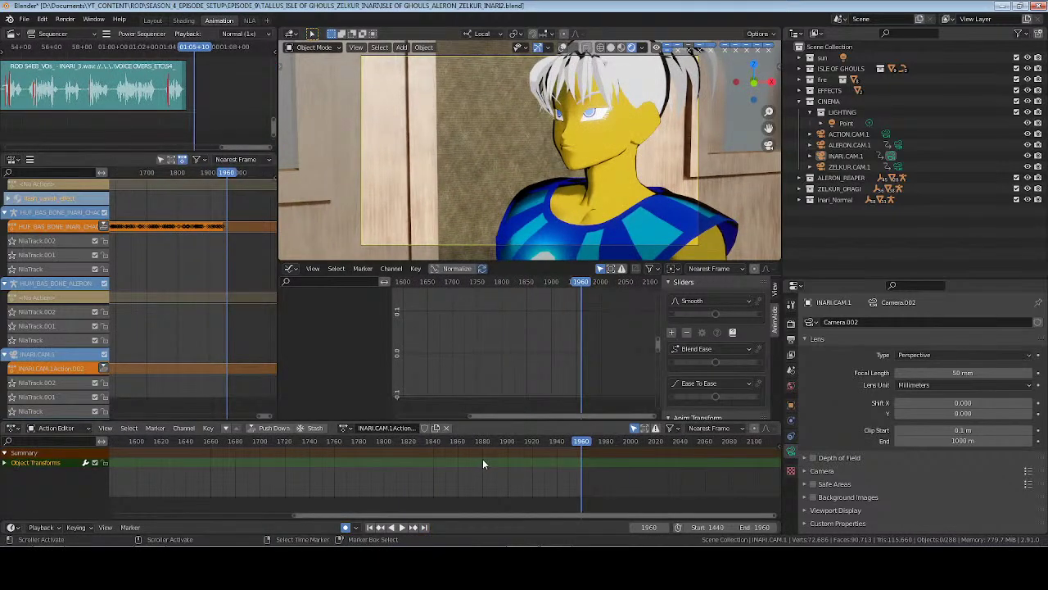
click(482, 464)
middle_drag(618, 164, 630, 164)
key(i)
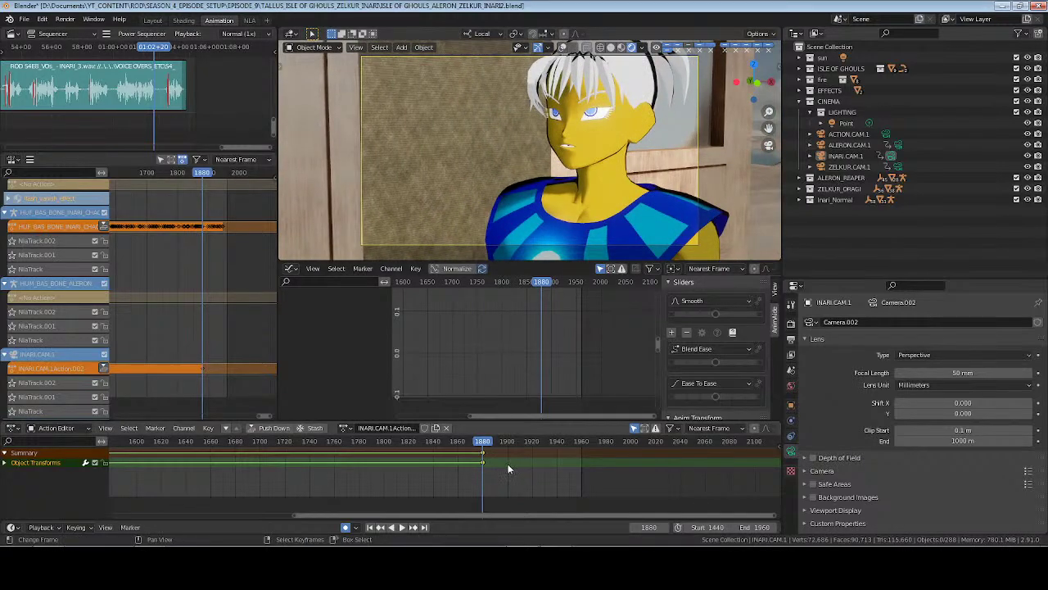
Keyframe INARI.CAM.1 moving in to a front close-up of Inari's face at frame 1900 and slightly closer at frame 1960
click(508, 463)
middle_drag(591, 162, 584, 183)
key(i)
scroll(582, 183, up, 3)
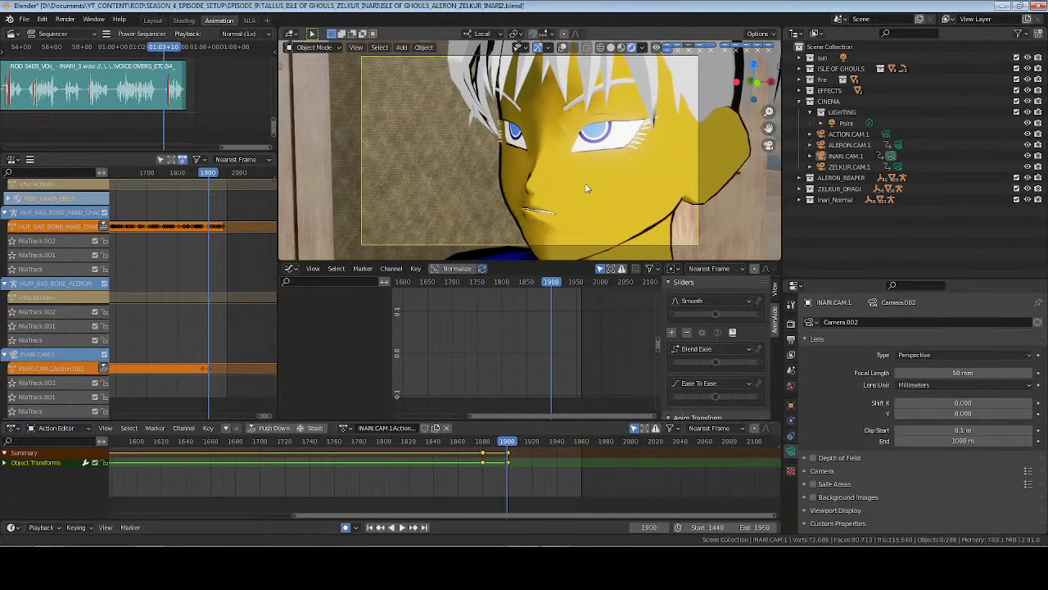
click(424, 527)
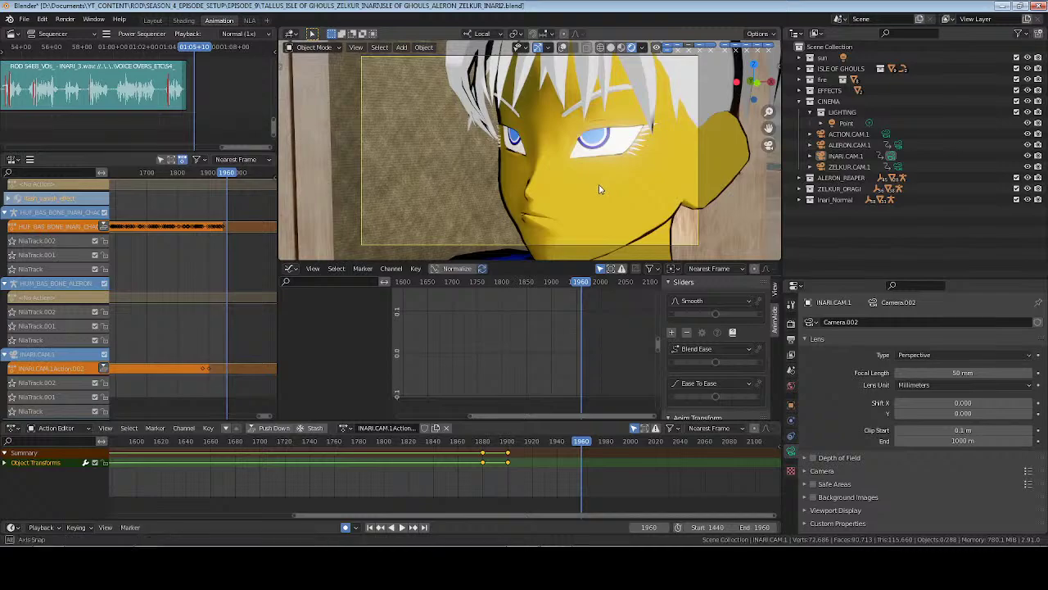
mouse_move(598, 189)
middle_down()
mouse_move(612, 189)
mouse_move(597, 189)
mouse_move(604, 197)
middle_up()
key(i)
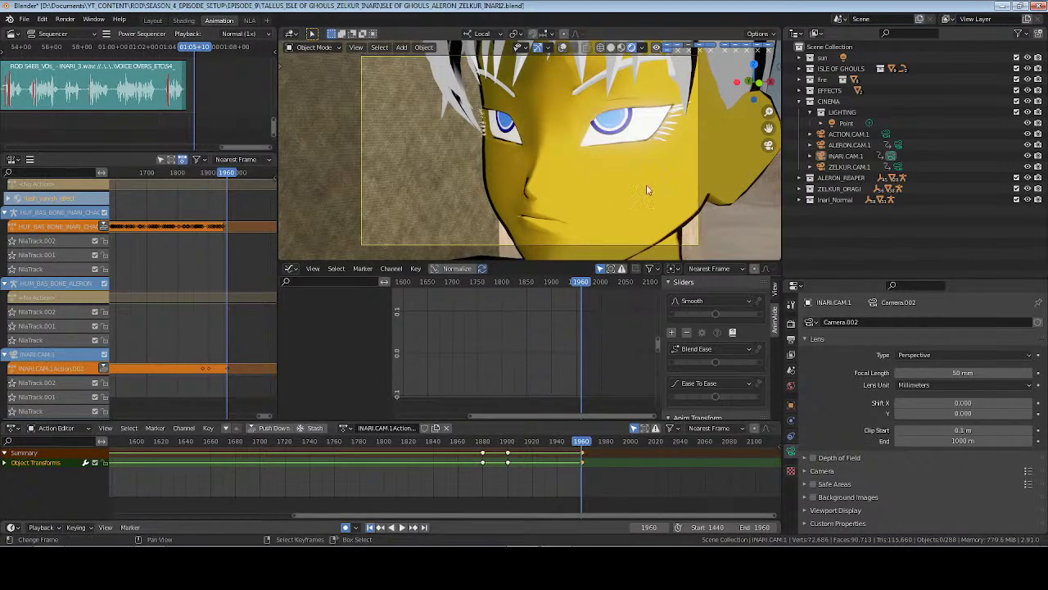
Play back the start of the reworked camera move, return to frame 1960 and save the file
key(space)
key(ctrl+s)
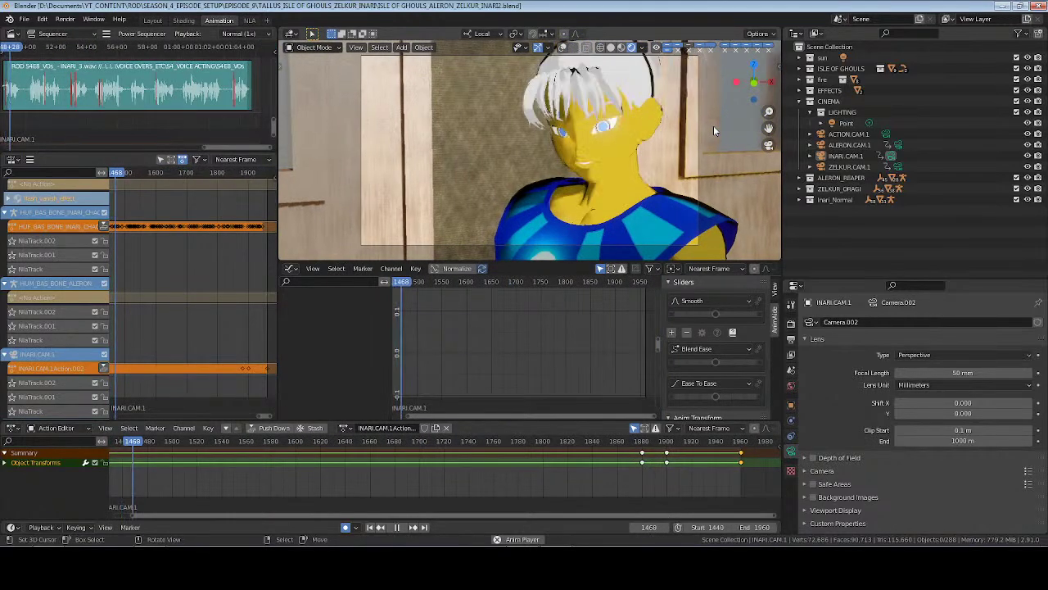
key(space)
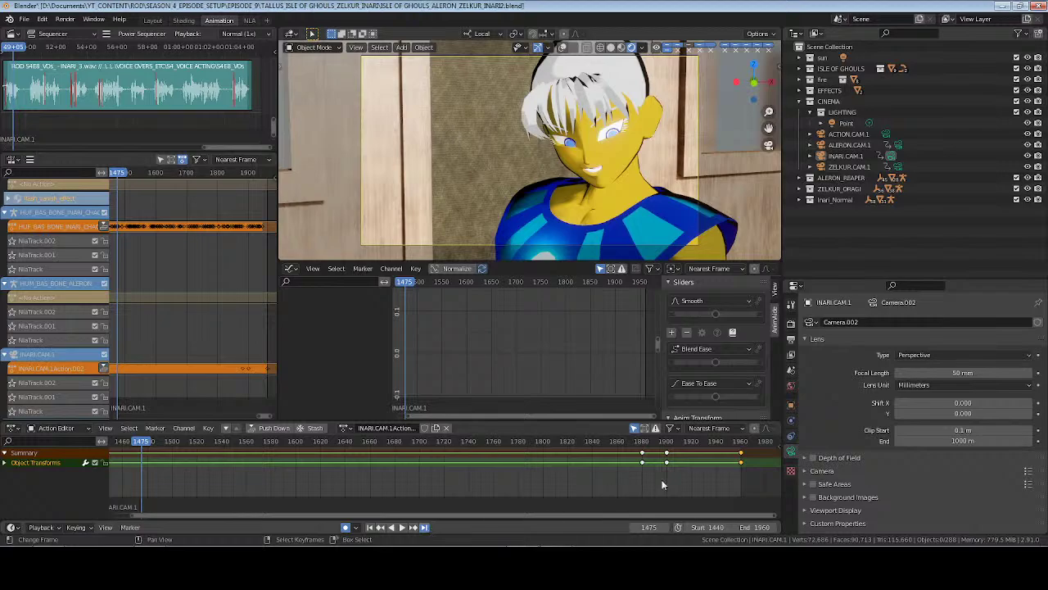
click(425, 527)
key(ctrl+s)
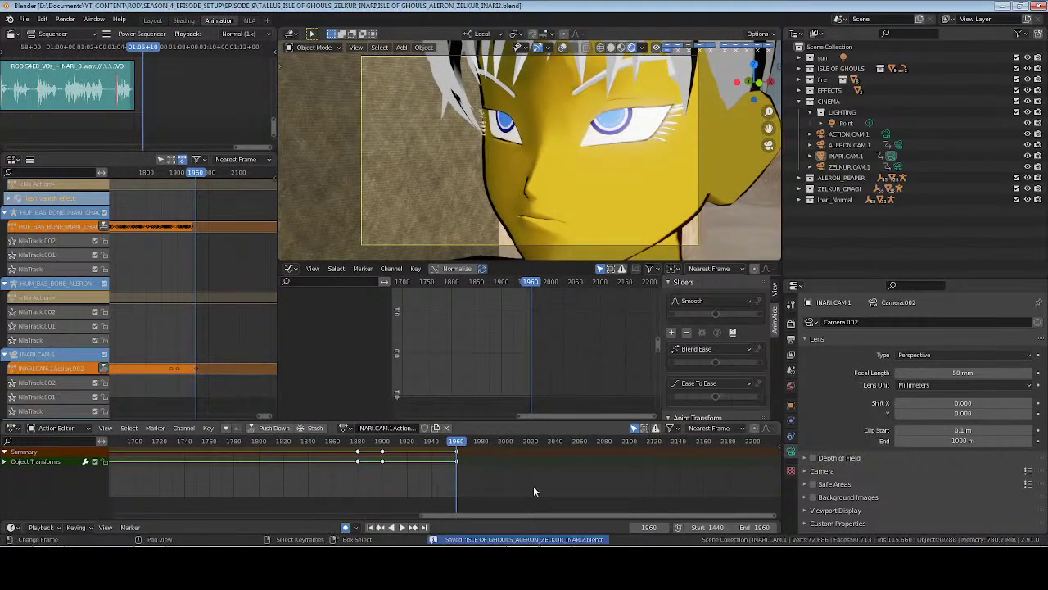
In the NLA workspace, push down Inari's pupil action, her HUF_BAS_BONE_INARI_CHAOS LORD armature action and the INARI.CAM.1 action into strips
click(248, 20)
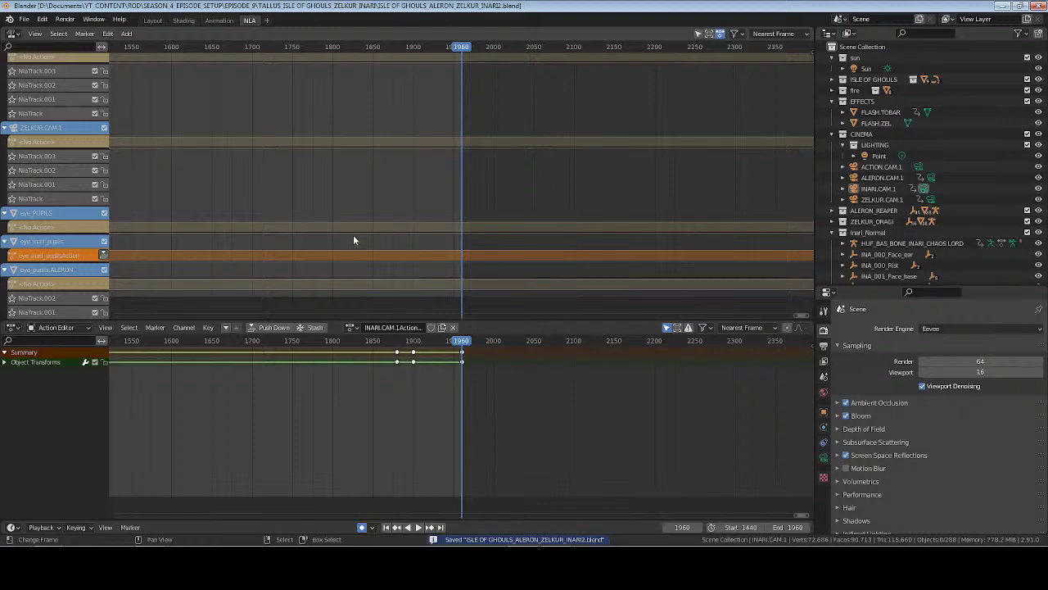
click(387, 527)
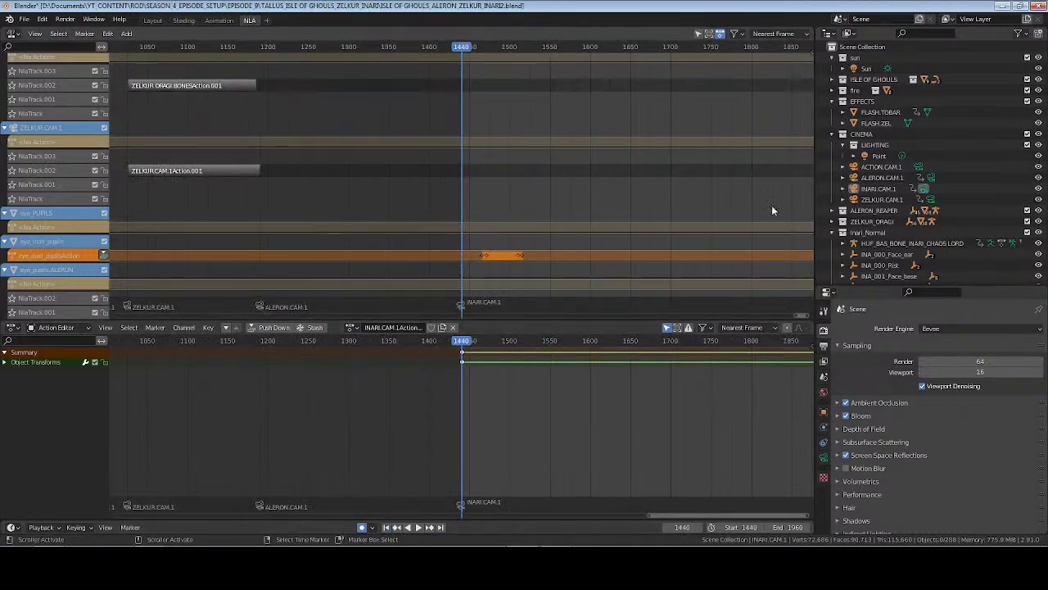
scroll(265, 227, down, 3)
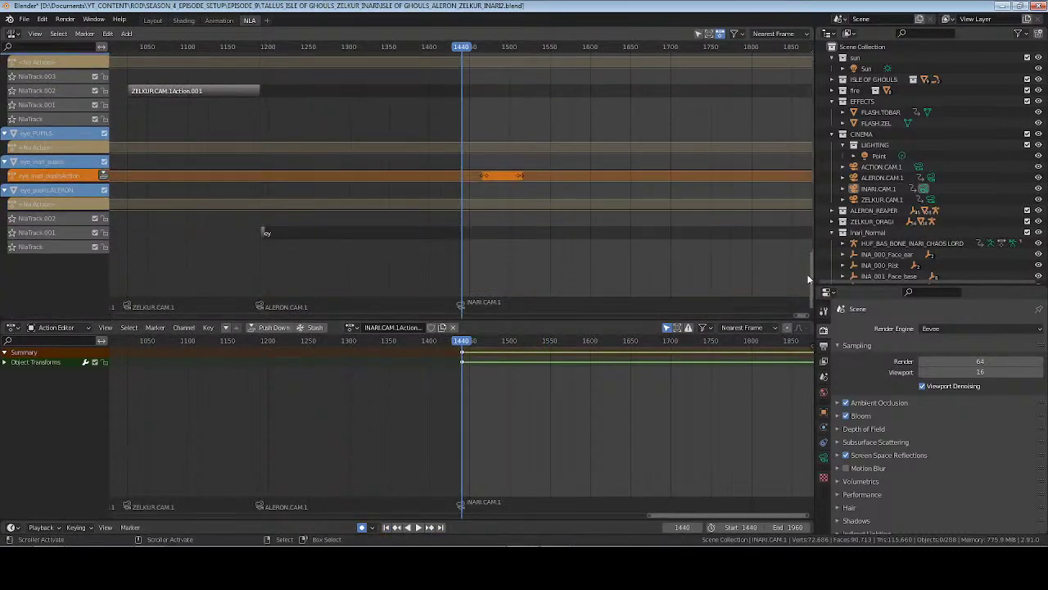
click(103, 195)
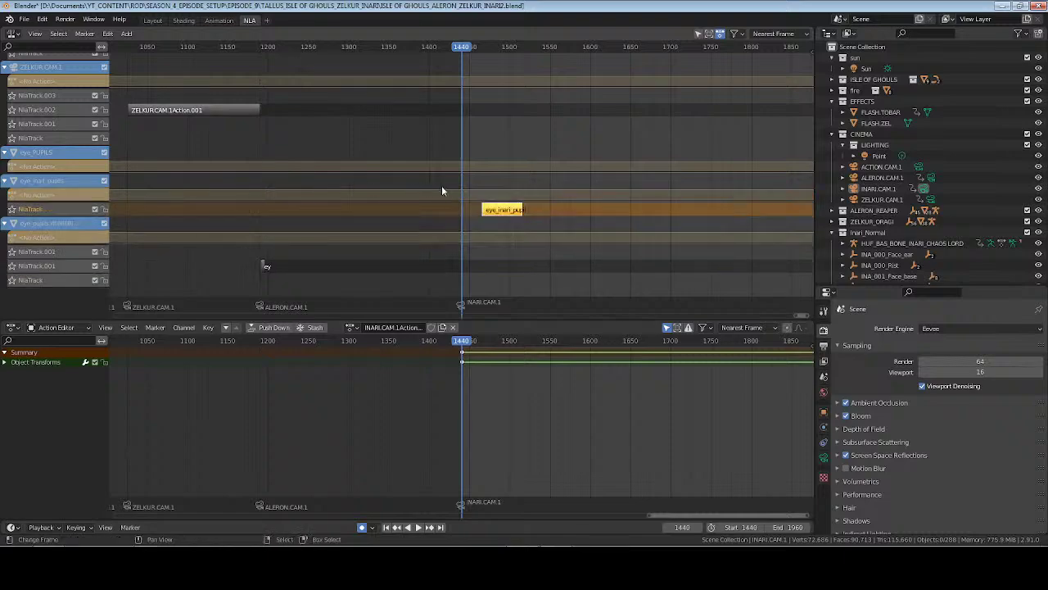
drag(813, 270, 811, 152)
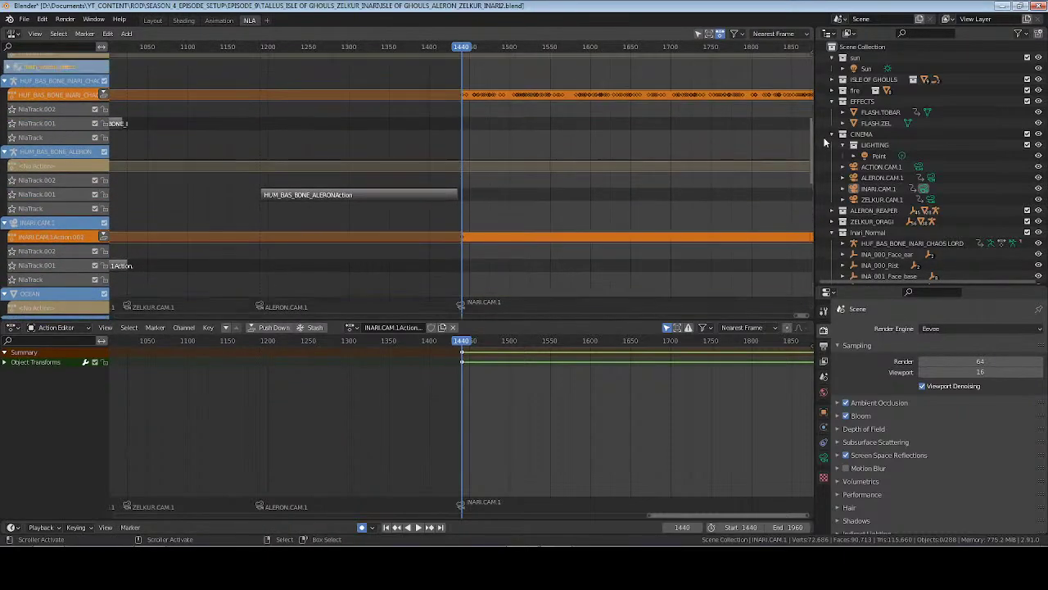
click(103, 94)
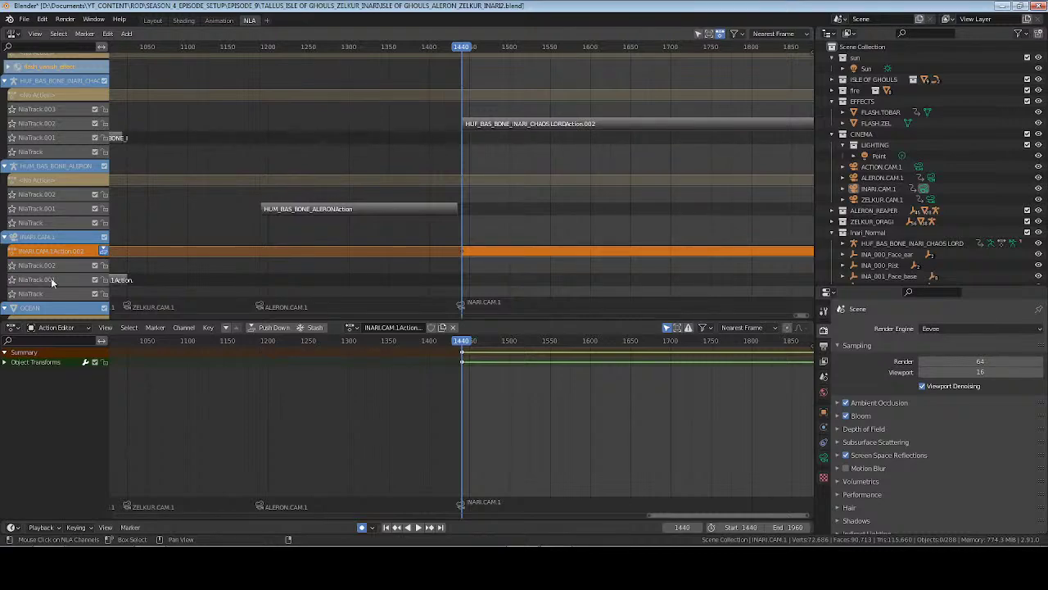
click(103, 250)
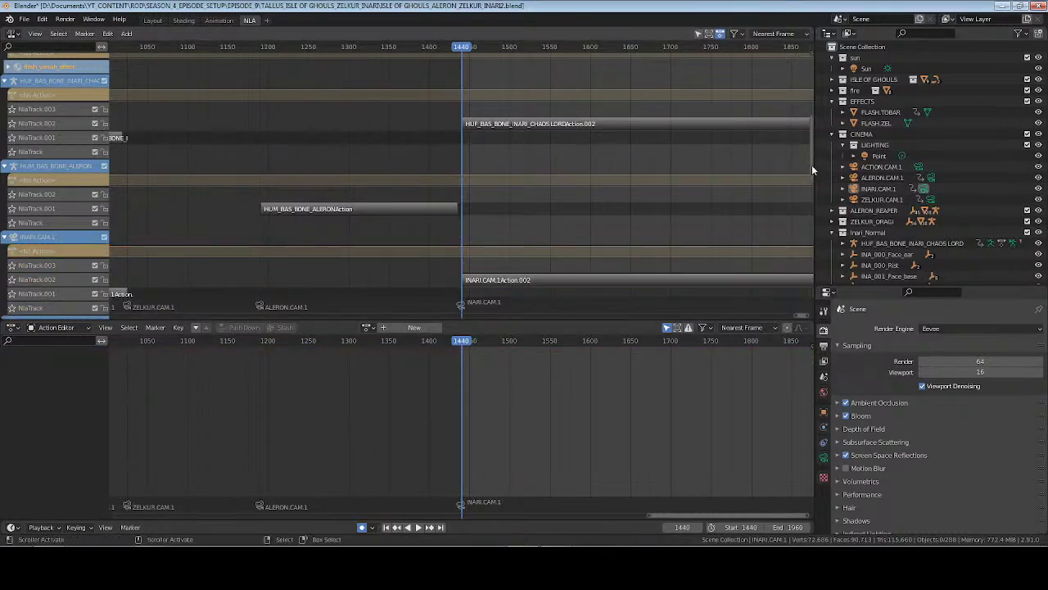
Return to the Animation workspace, save the file and turn the viewport overlays back on
drag(812, 164, 815, 67)
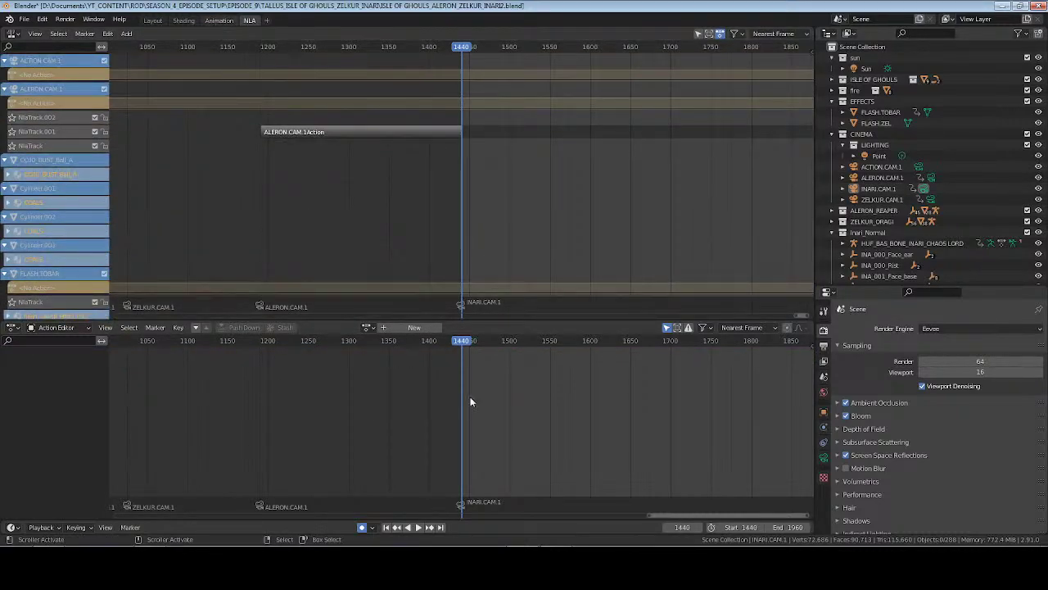
key(ctrl+Page_Up)
key(ctrl+s)
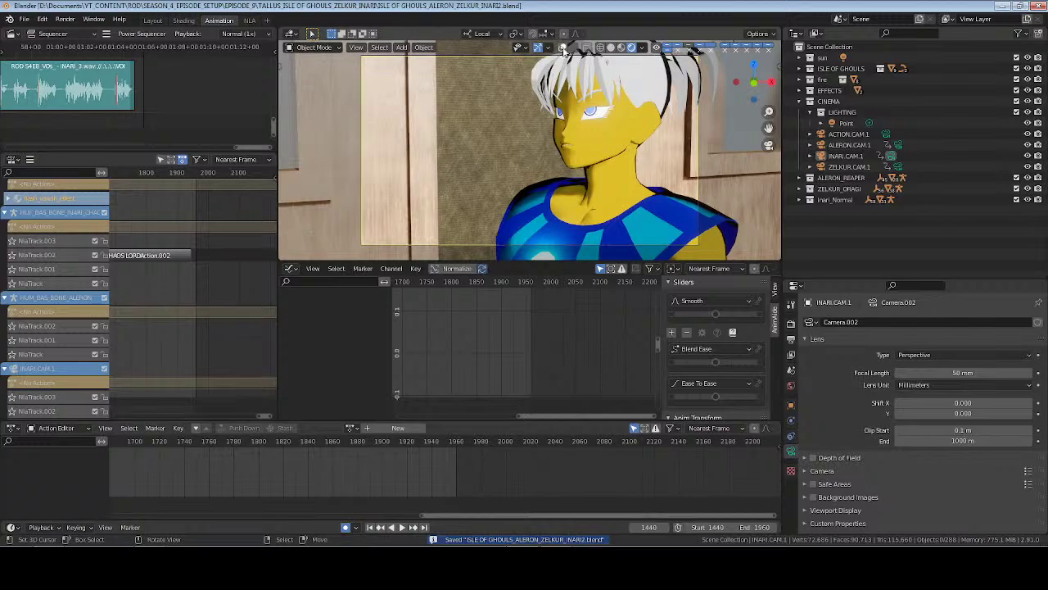
click(562, 49)
key(KP_0)
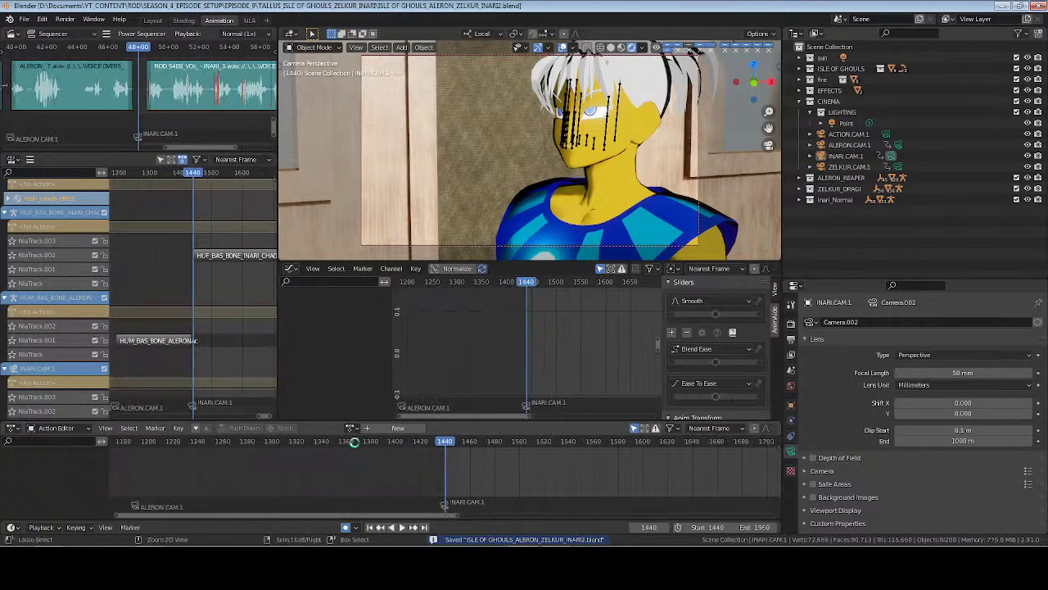
middle_drag(645, 468, 452, 483)
scroll(532, 471, down, 4)
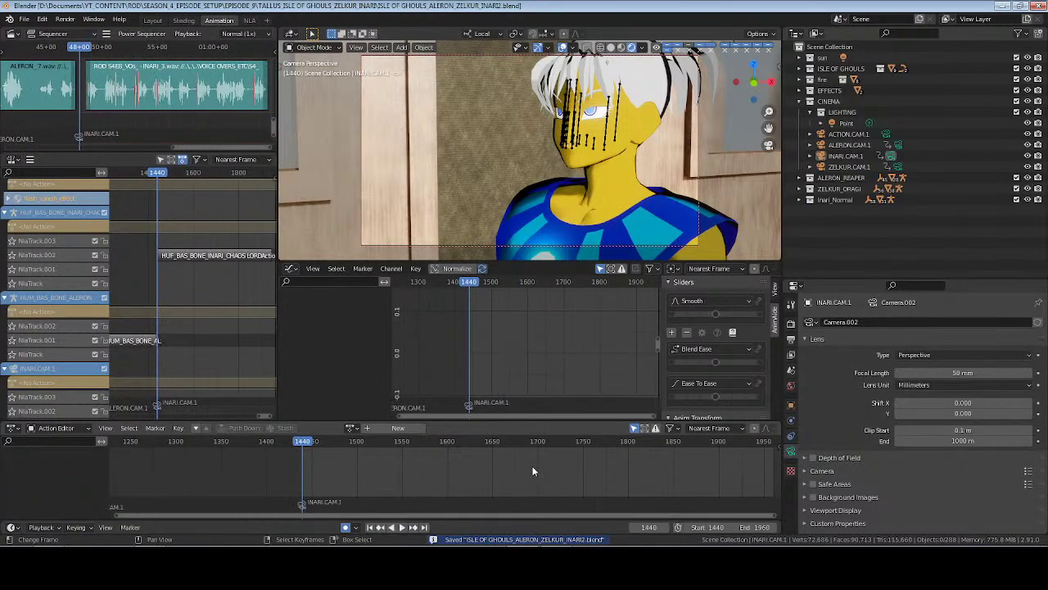
middle_drag(532, 471, 456, 483)
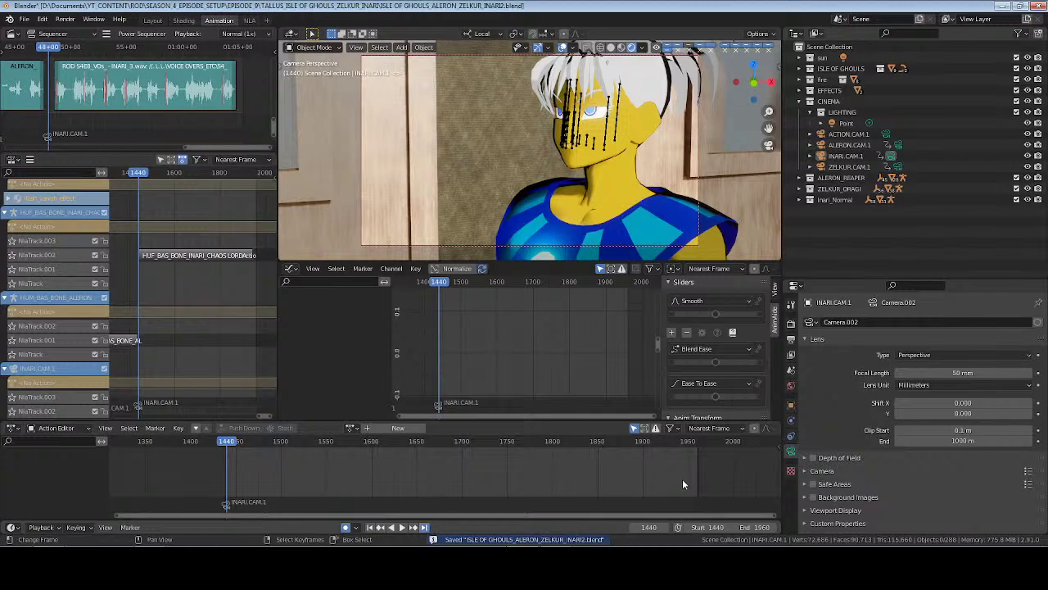
Go to frame 1960, set the scene's frame range to start at 1960 and end at 2500, and save the file
key(shift+Right)
key(KP_Decimal)
click(716, 527)
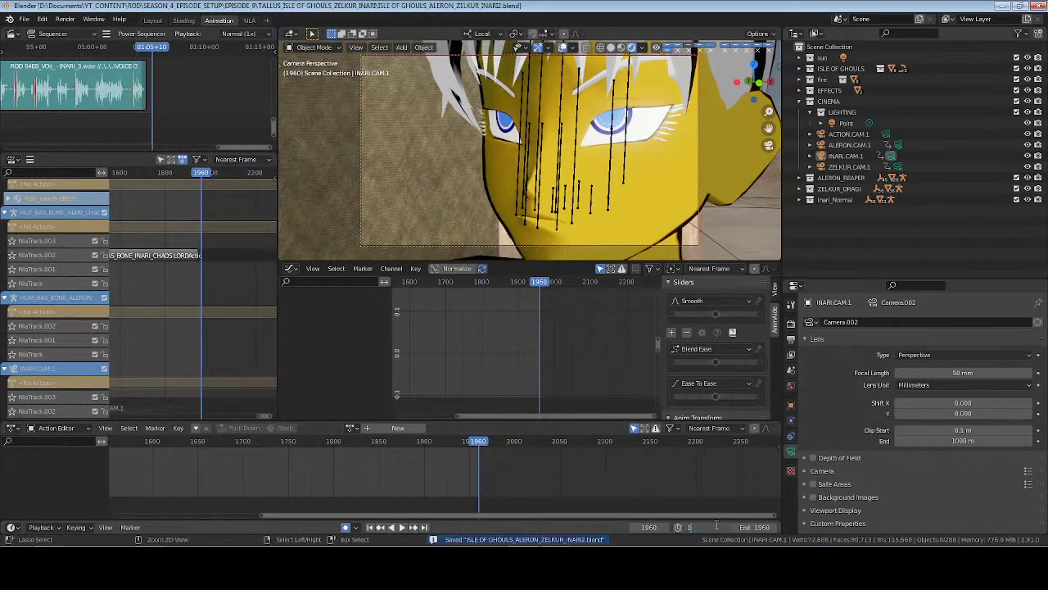
text(1960)
key(Return)
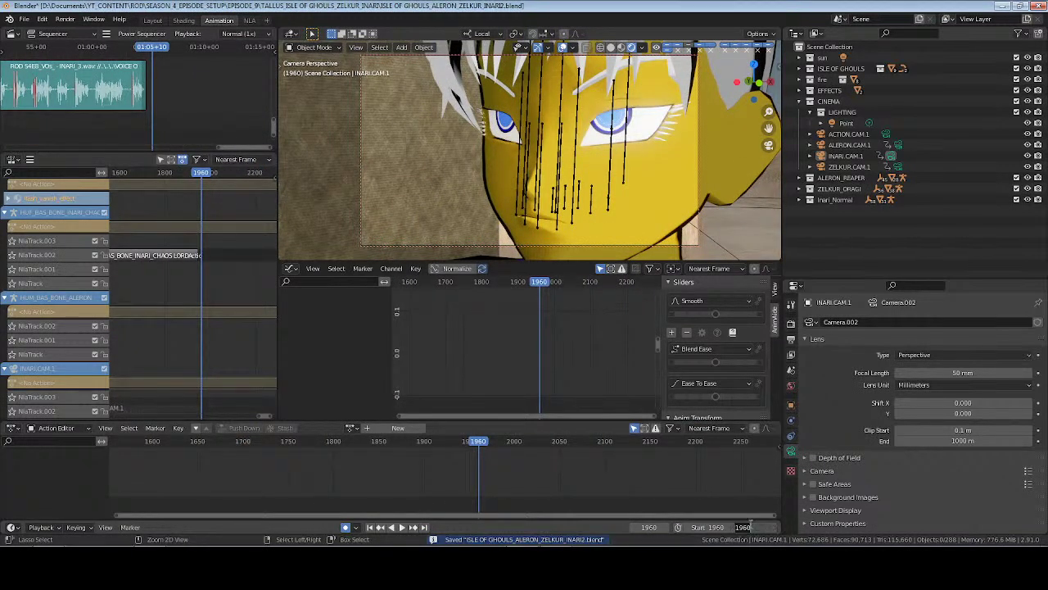
click(750, 524)
text(25)
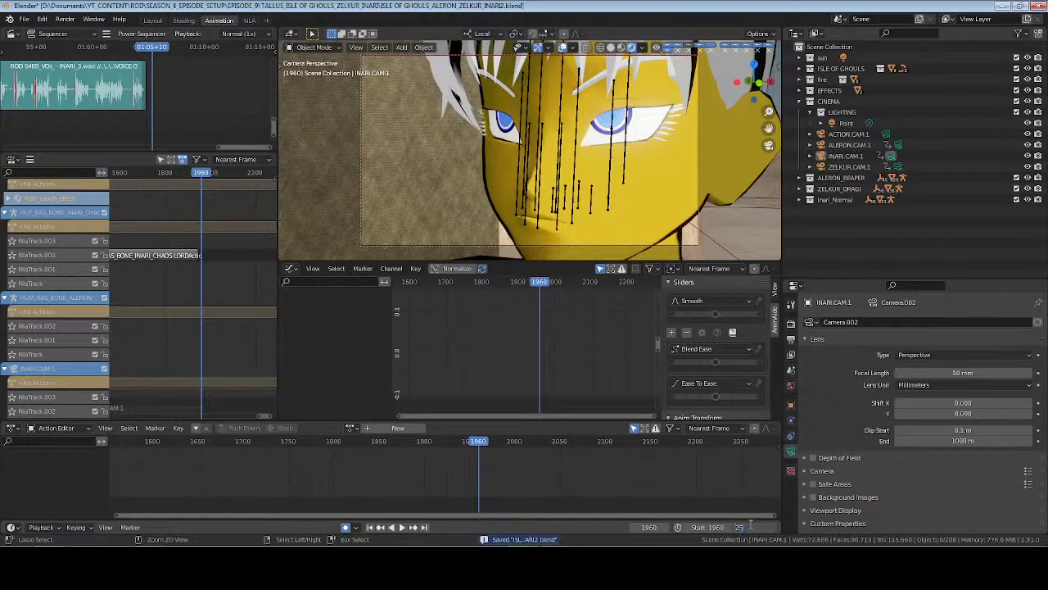
text(00)
key(Return)
middle_drag(705, 500, 620, 480)
key(ctrl+s)
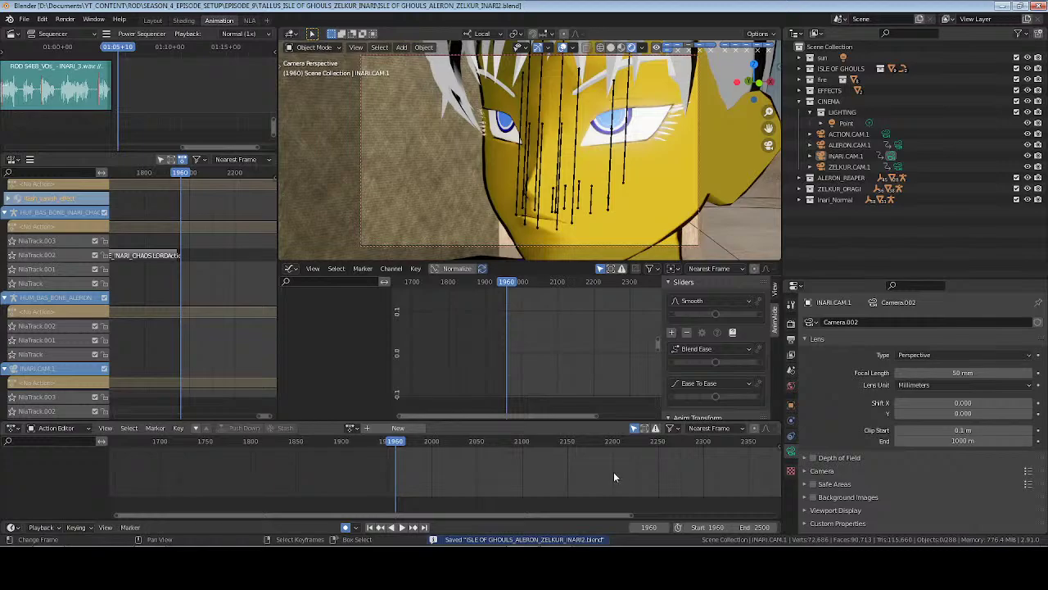
Make ACTION.CAM.1 the active camera and bind it to a timeline marker at frame 1960
click(886, 134)
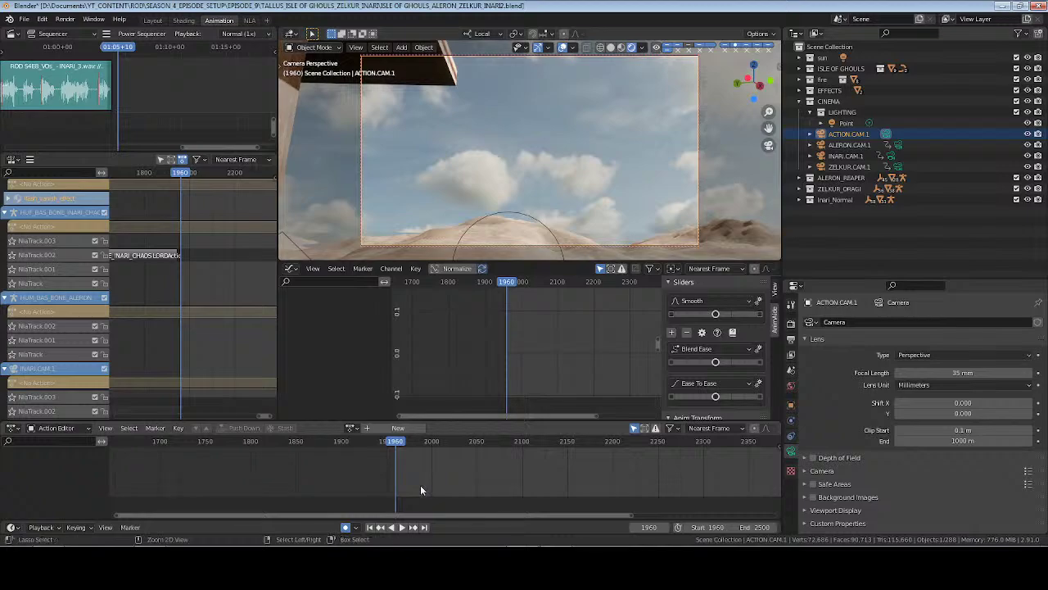
key(ctrl+b)
key(KP_0)
Frame ACTION.CAM.1 as a wide shot of the floating character facing the one beside the building, with viewport overlays hidden
scroll(584, 178, down, 5)
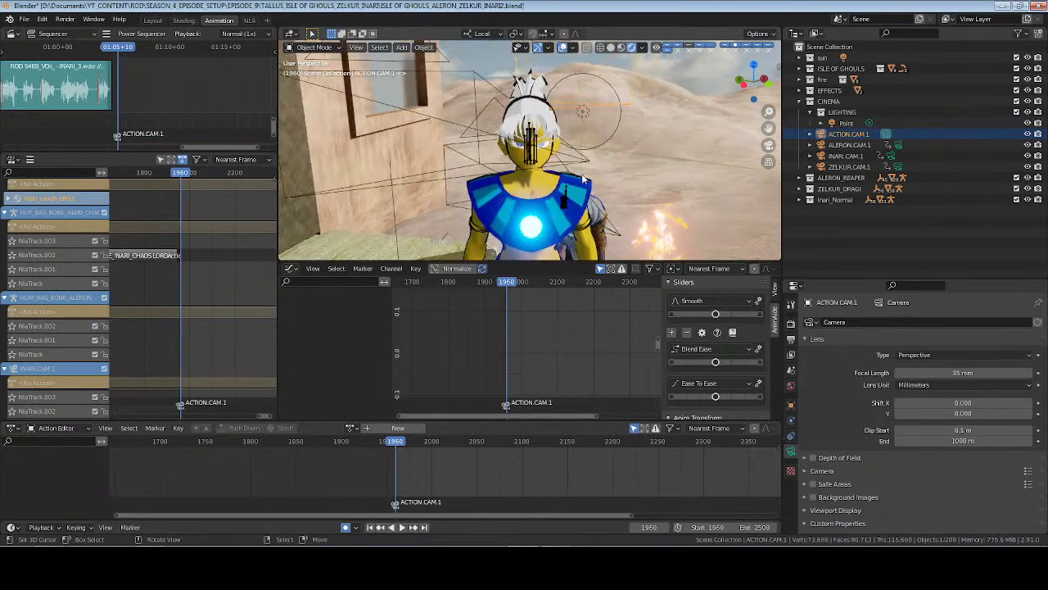
middle_drag(584, 178, 562, 194)
key(KP_0)
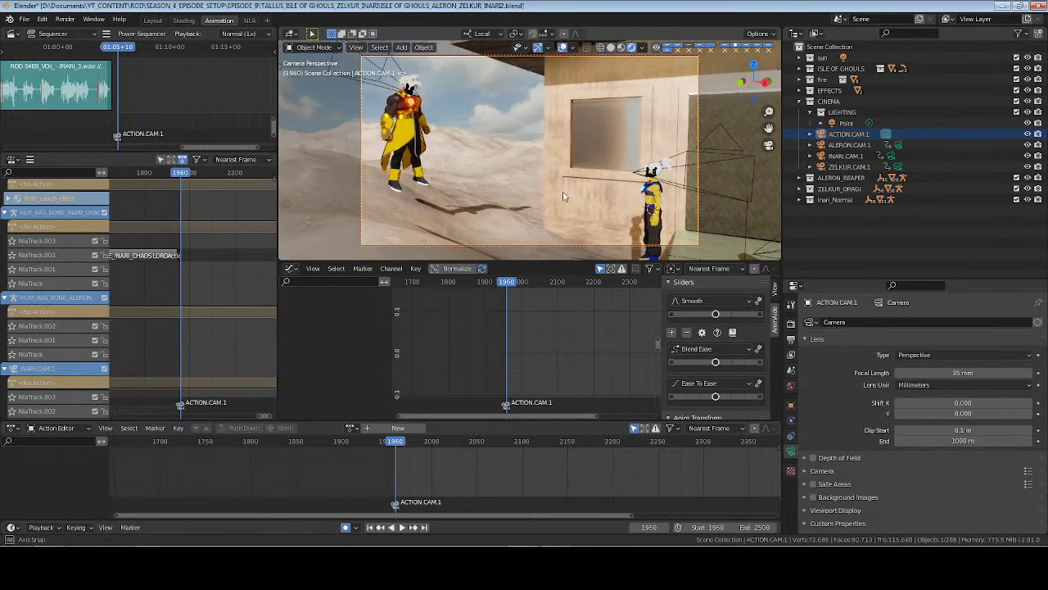
click(564, 48)
mouse_move(545, 155)
middle_down()
mouse_move(536, 167)
mouse_move(544, 163)
middle_up()
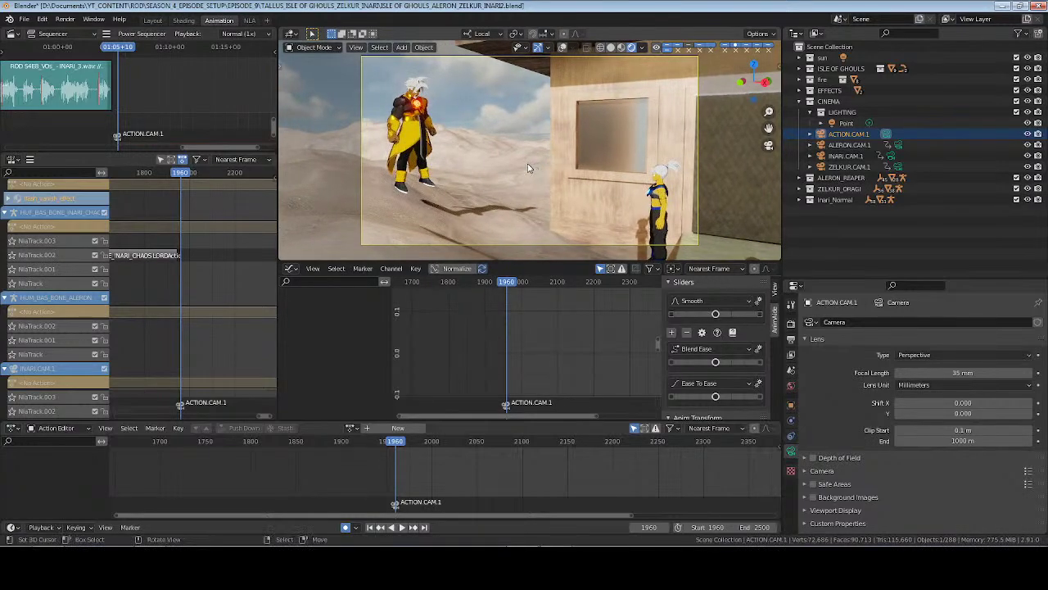
Save the file and keyframe ACTION.CAM.1's location at frame 1960
click(791, 405)
key(ctrl+s)
key(i)
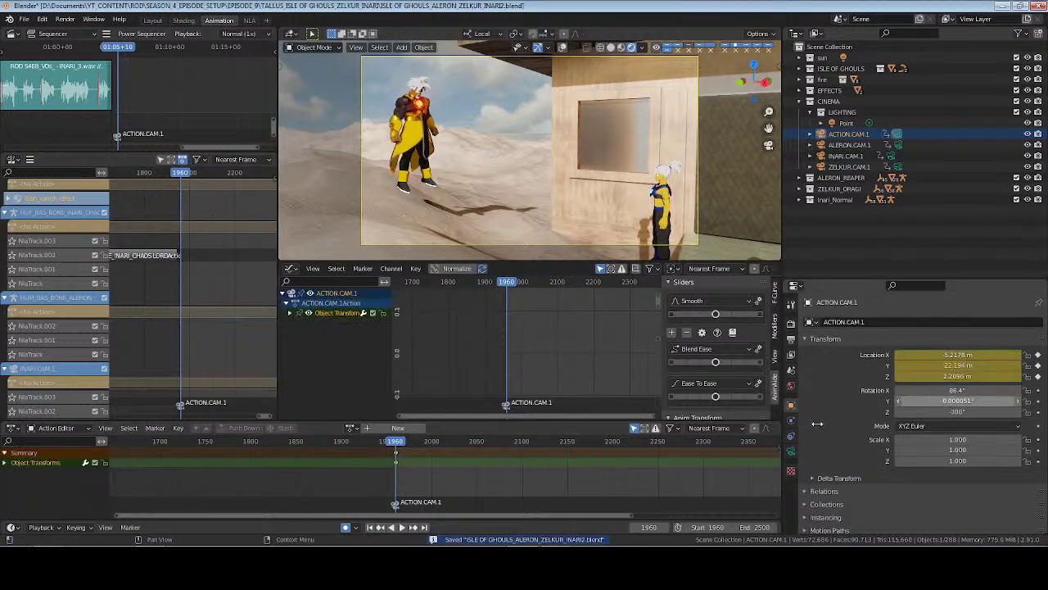
Keyframe ACTION.CAM.1's transforms at frame 1960 and advance the current frame by 90 to 2050
key(i)
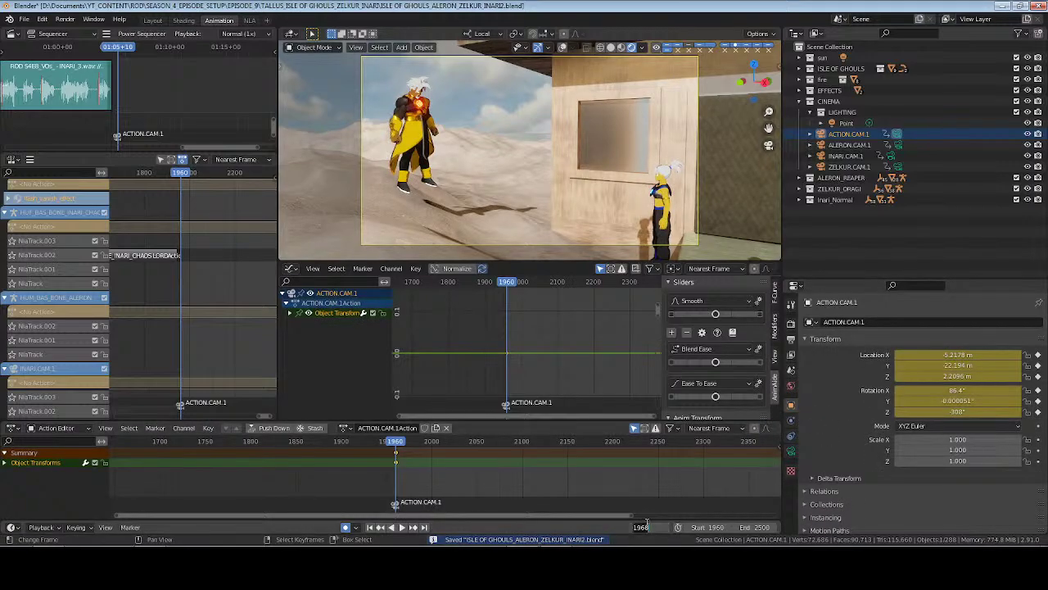
text(+90)
key(Return)
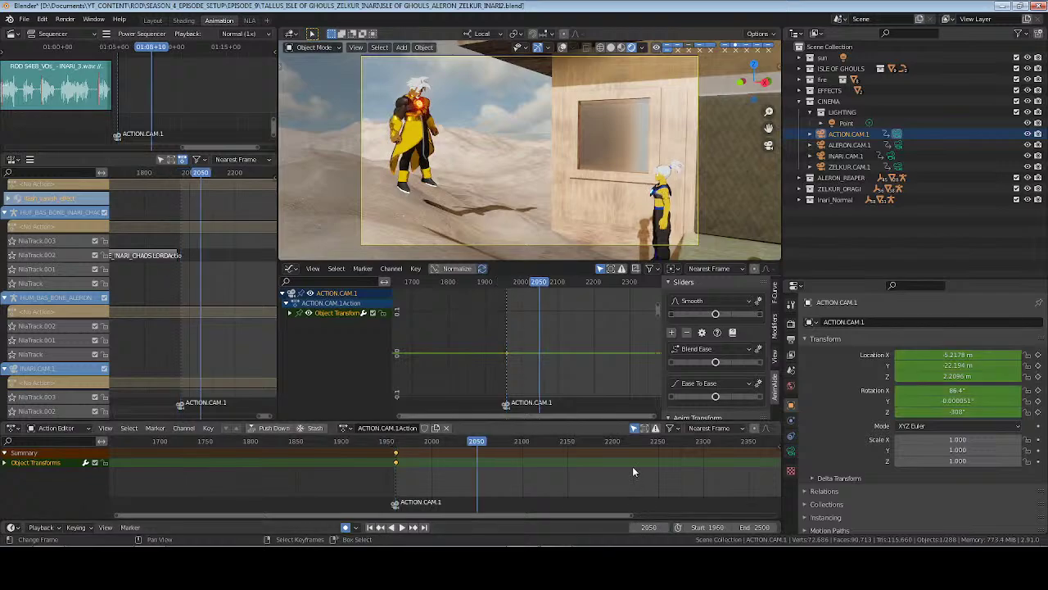
Set the scene's end frame to 2050
click(755, 531)
text(205)
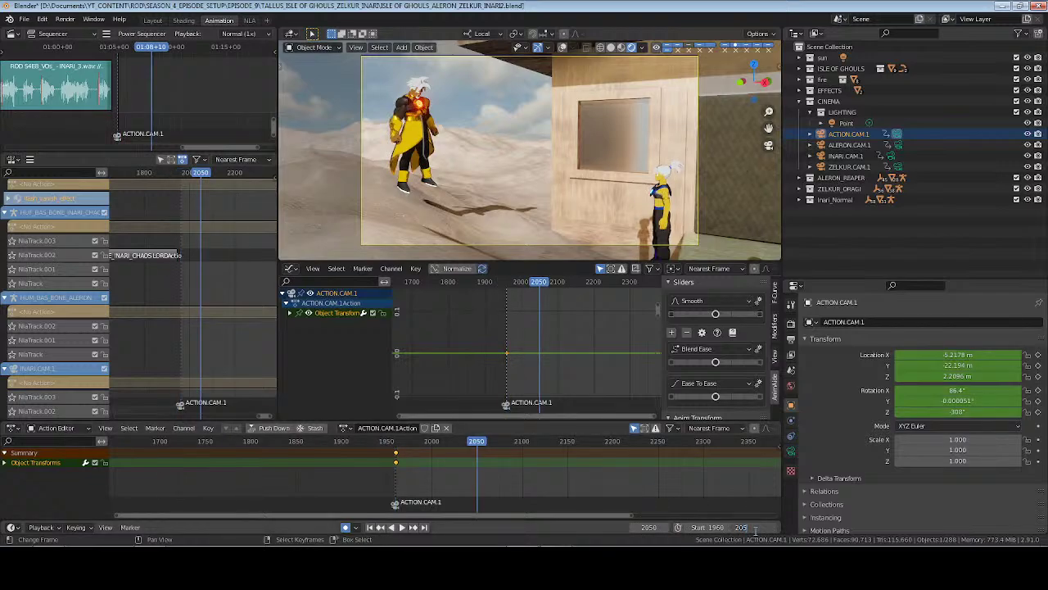
text(0)
key(Return)
At frame 2050, turn ACTION.CAM.1 to about -322° on Z and nudge it along its local X axis, ending back at frame 1960
scroll(416, 474, up, 14)
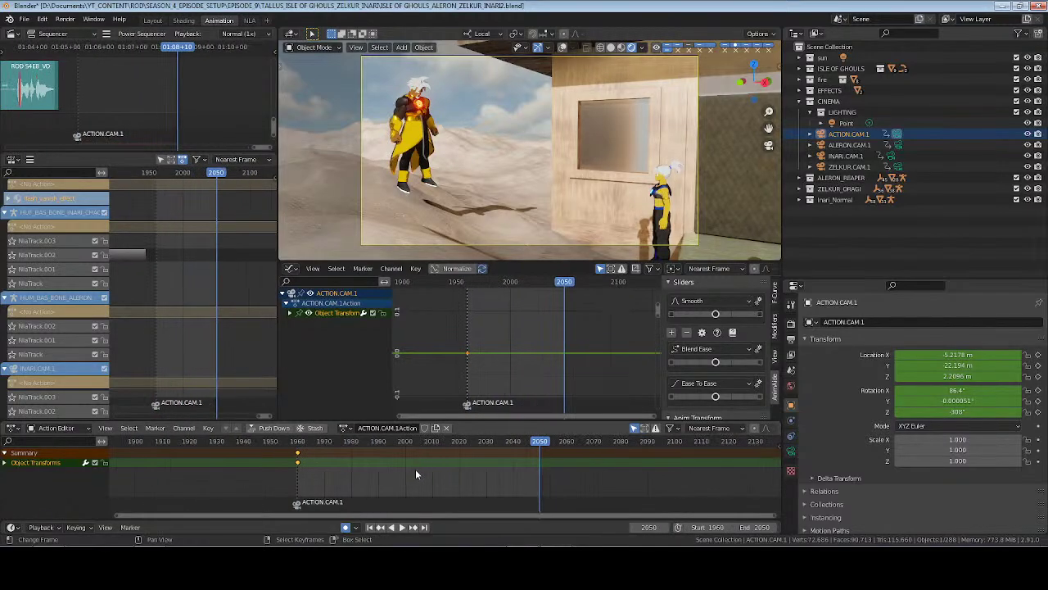
scroll(416, 472, up, 2)
middle_drag(579, 208, 599, 208)
key(g)
key(x)
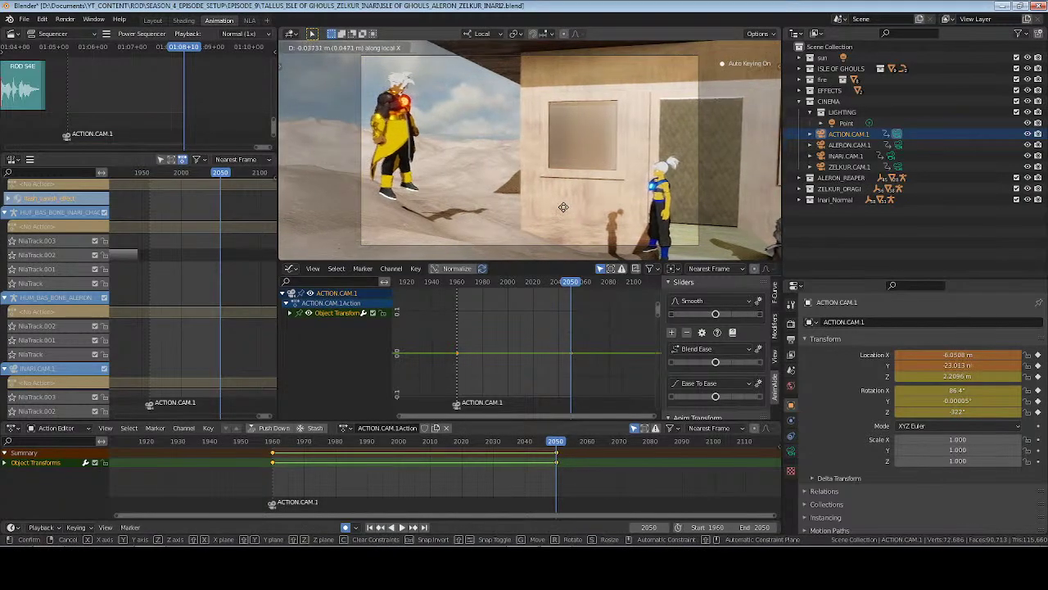
click(560, 205)
click(369, 526)
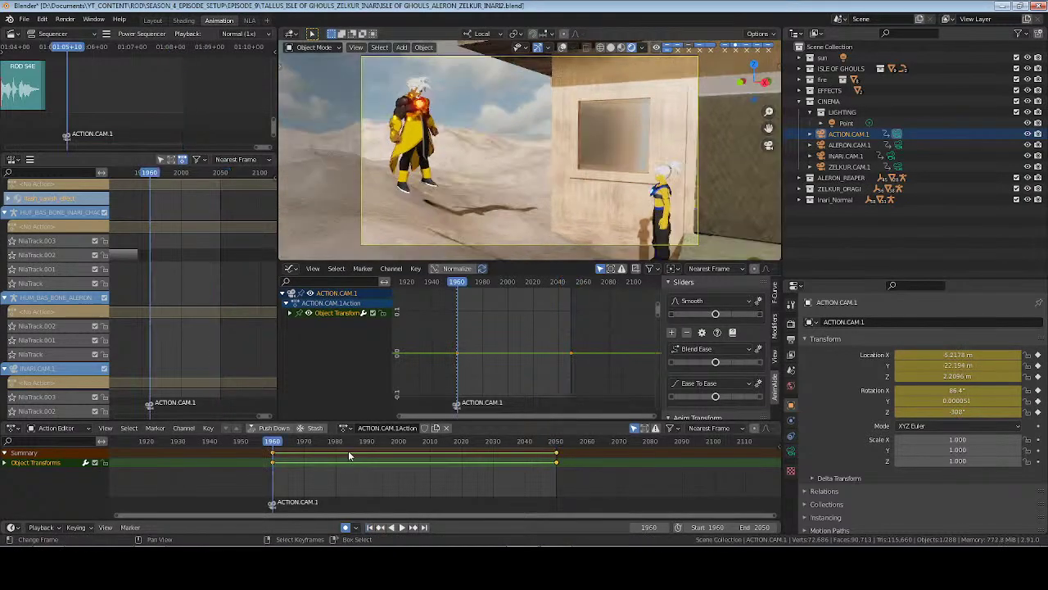
Push the ACTION.CAM.1 action down into an NLA strip with an empty track above it, and save the file
click(274, 427)
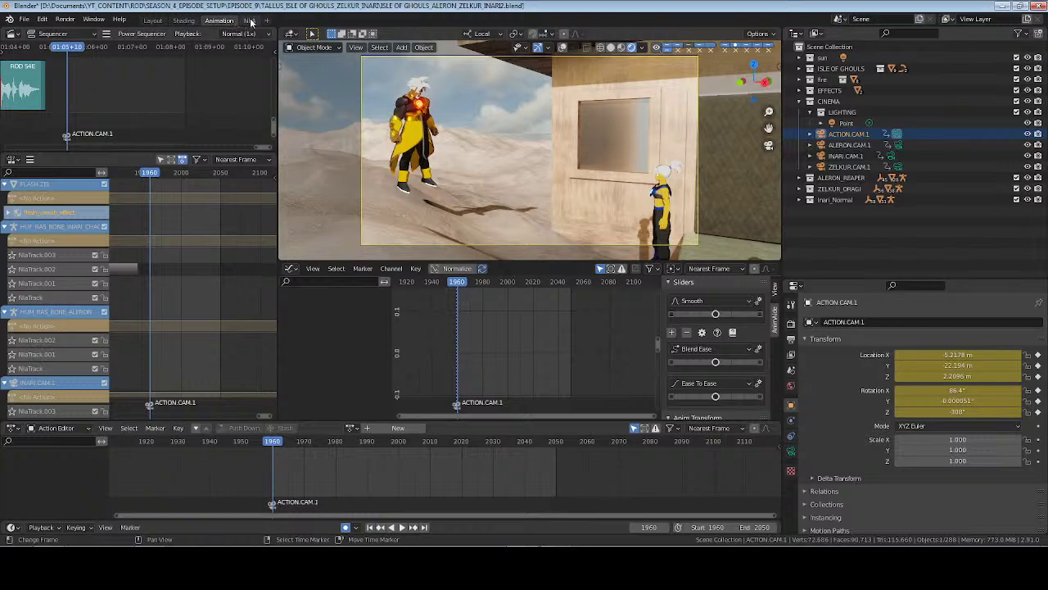
click(249, 20)
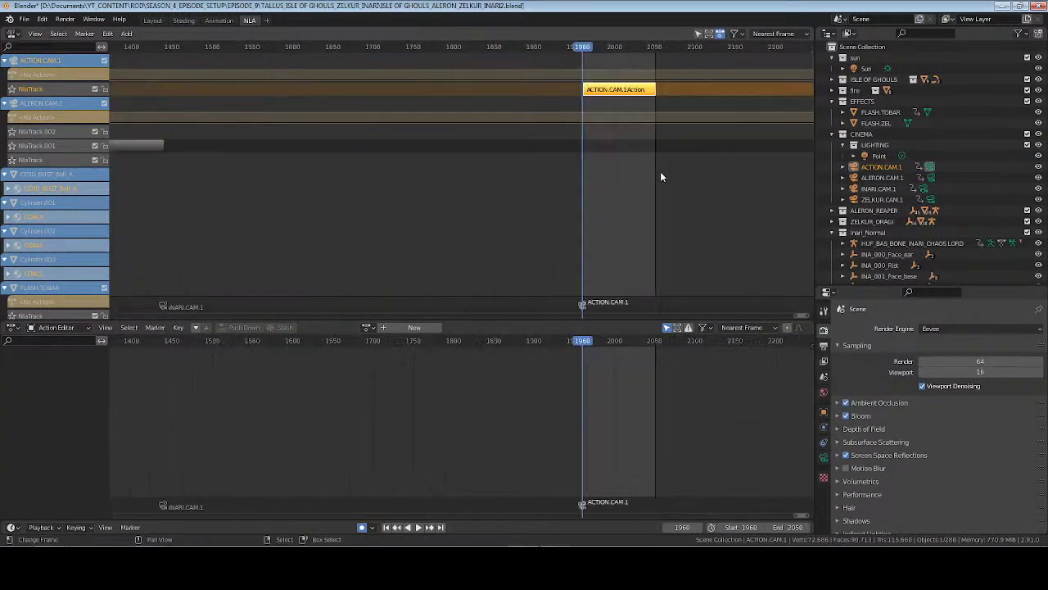
key(KP_0)
key(ctrl+z)
key(ctrl+z)
key(ctrl+s)
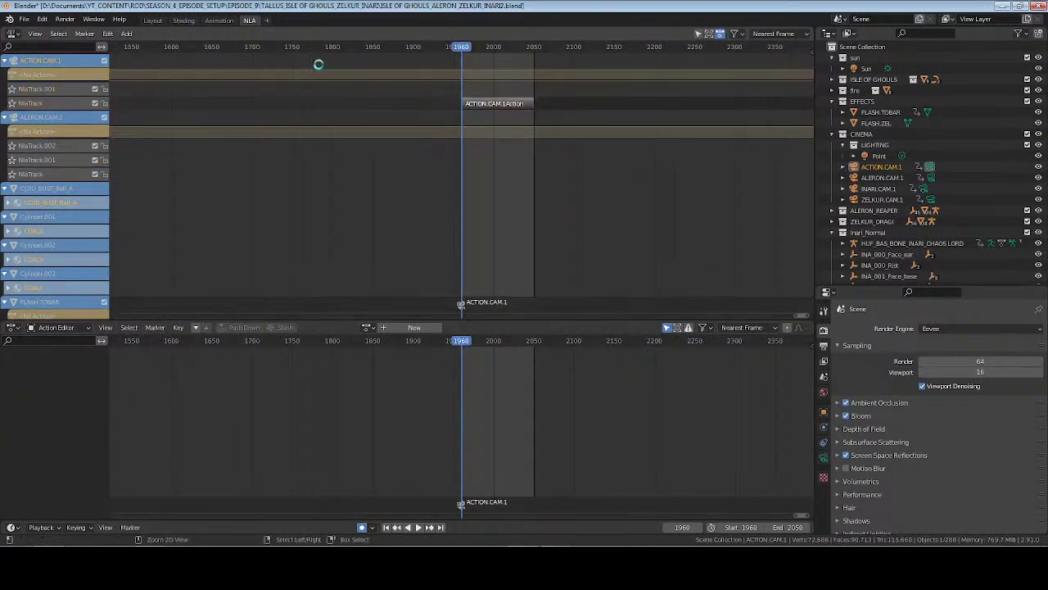
In the Animation workspace, deselect everything, set the scene's start frame to 0, turn off auto keying and save the file
click(222, 21)
key(alt+a)
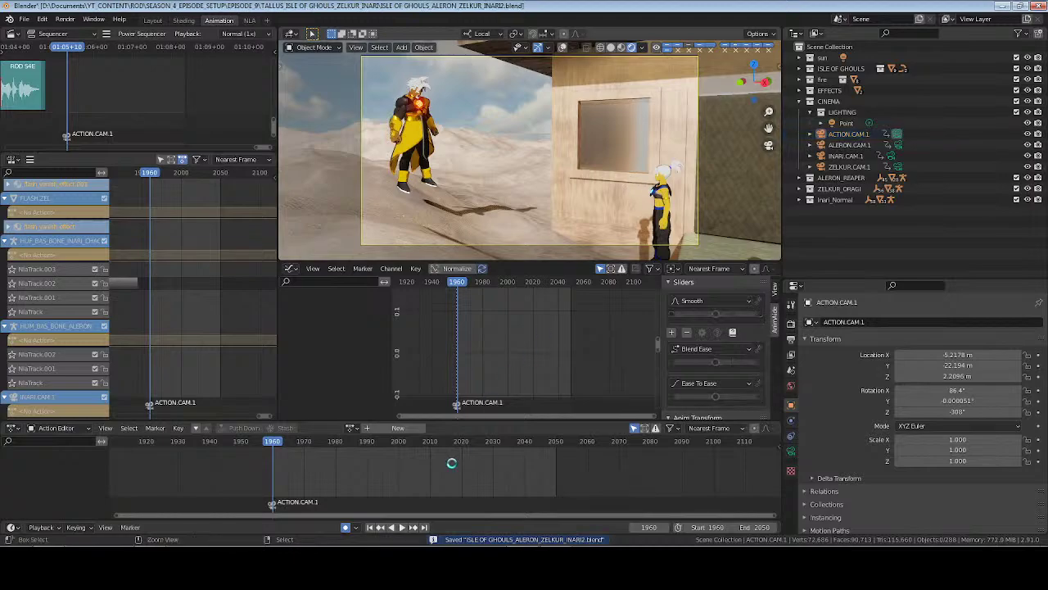
text(0)
key(Return)
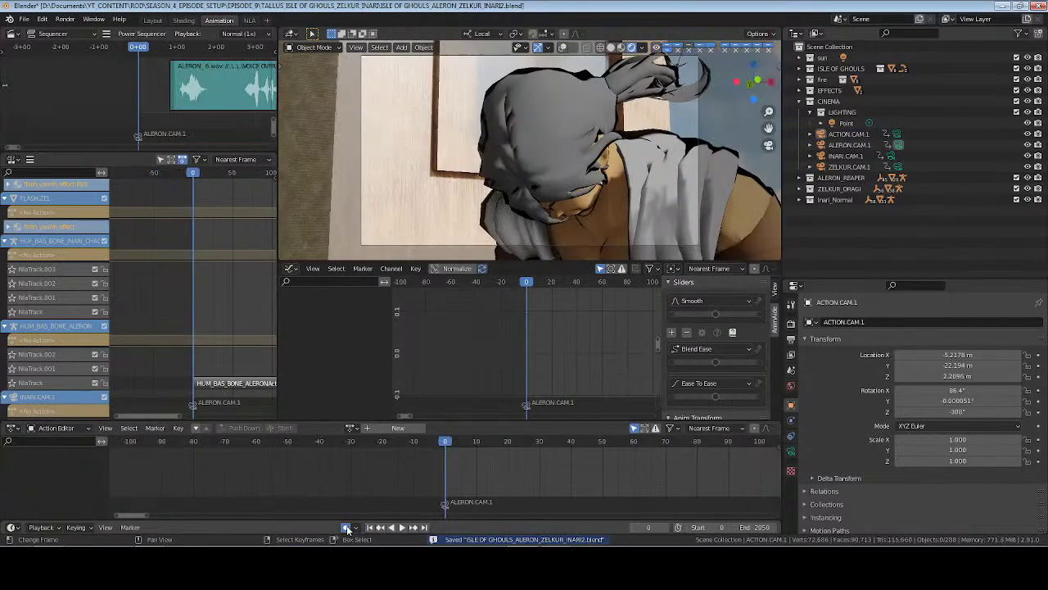
click(347, 529)
key(ctrl+s)
Switch to the Layout workspace, set its viewport to rendered shading and save the file
click(154, 20)
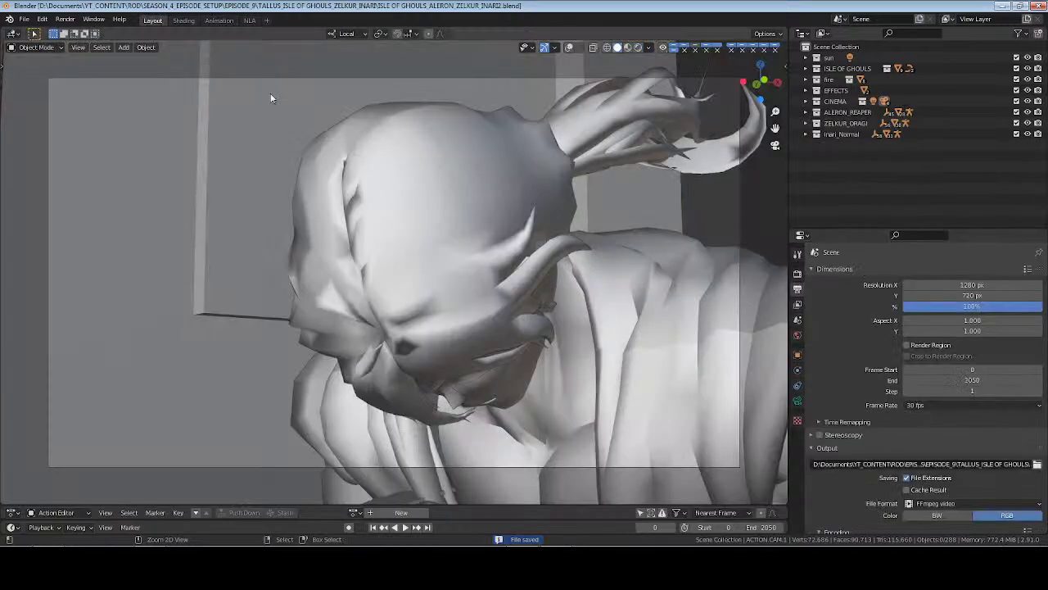
key(z)
click(762, 215)
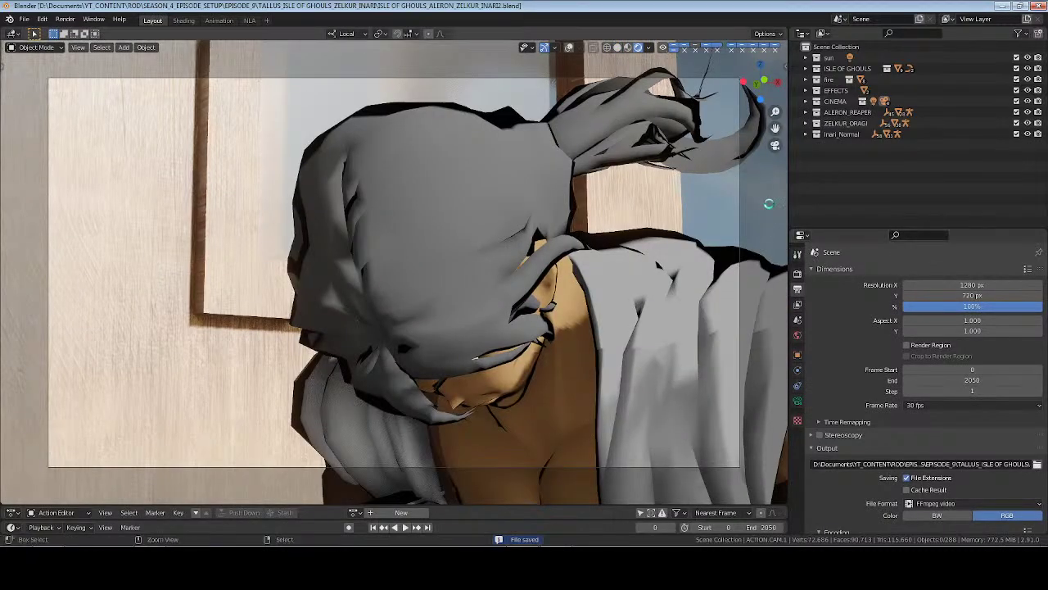
key(ctrl+s)
Play the animation from frame 0 to review the opening shots, return to the first frame and save the file
key(space)
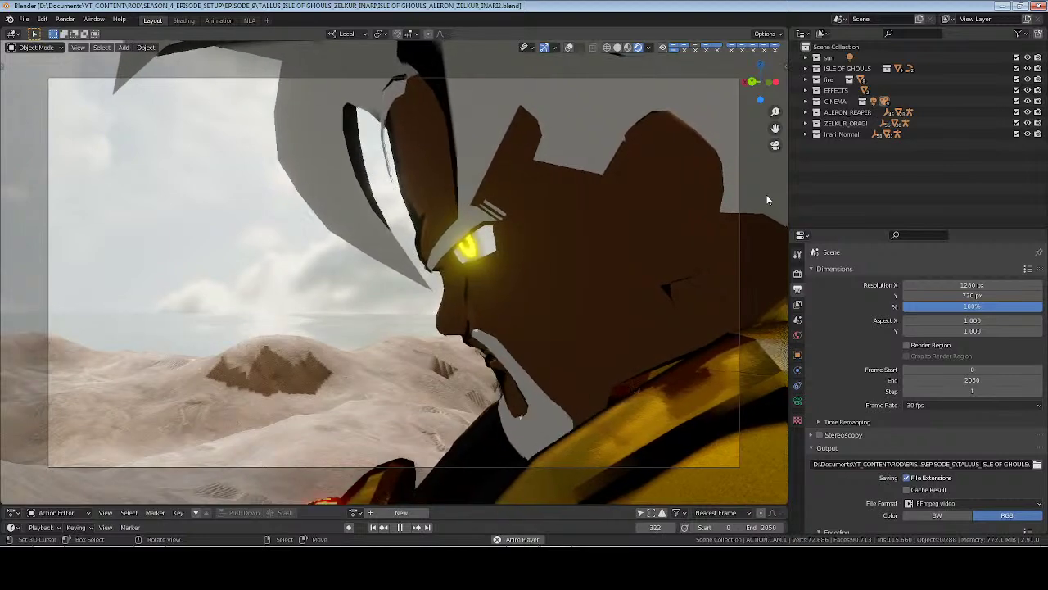
key(space)
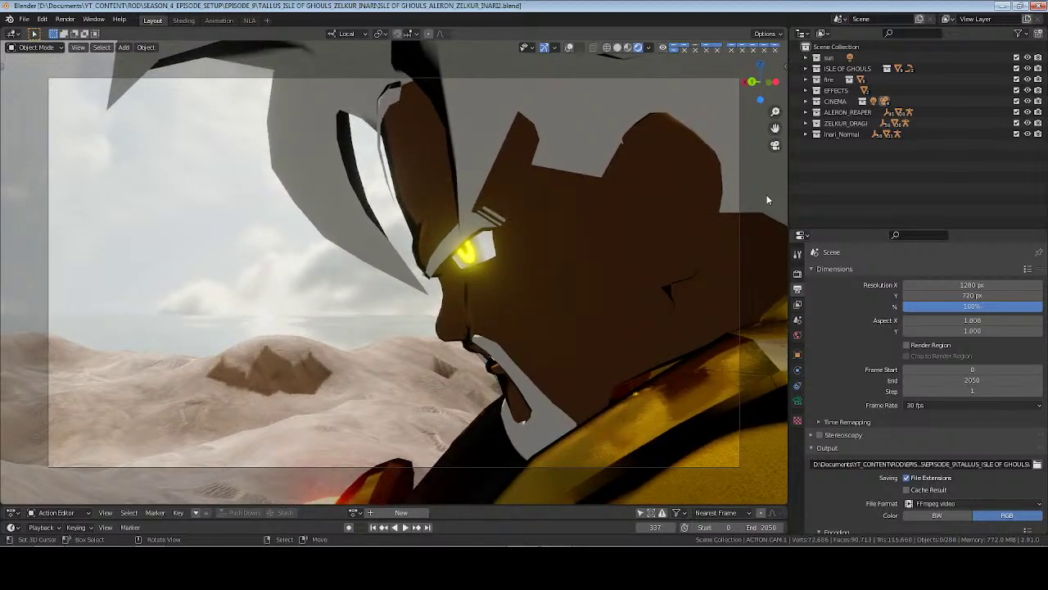
click(373, 526)
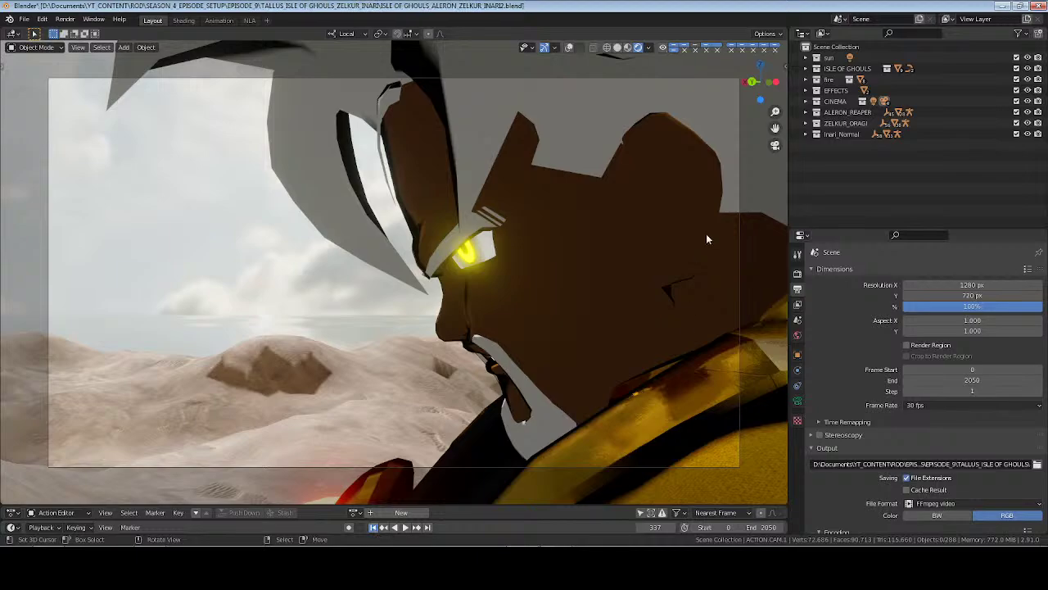
key(ctrl+s)
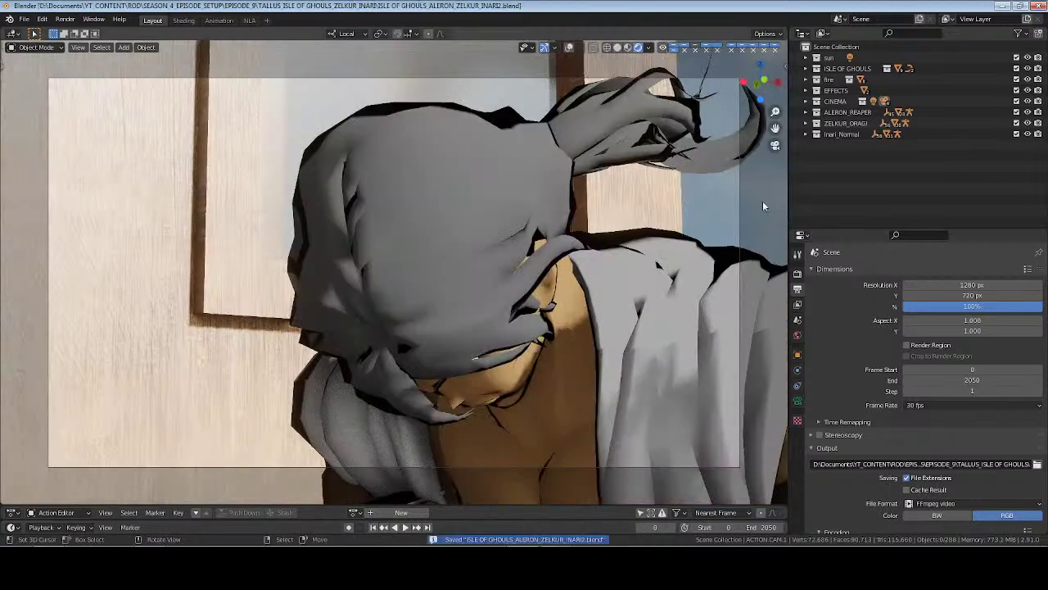
Enable the trees collection inside ISLE OF GHOULS, working in solid shading before returning to rendered shading, and save the file
click(805, 68)
click(618, 47)
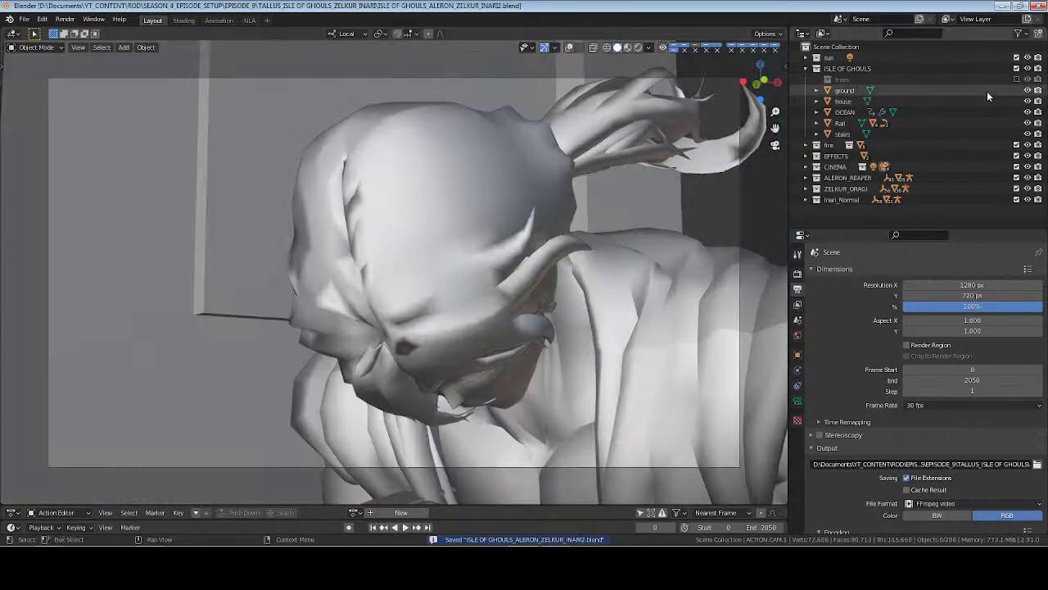
click(1017, 79)
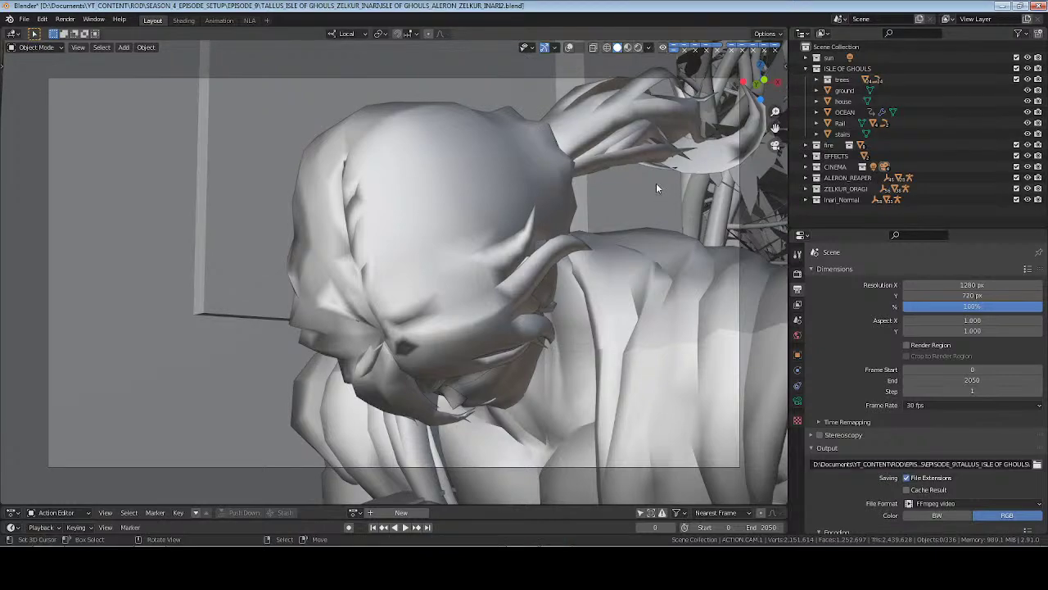
key(ctrl+s)
click(806, 68)
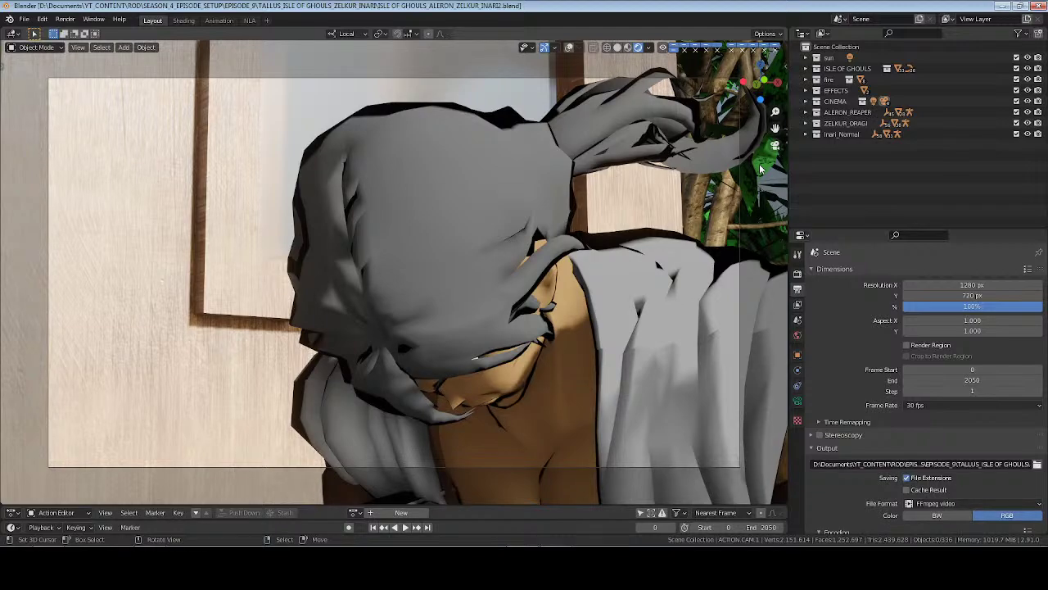
key(ctrl+s)
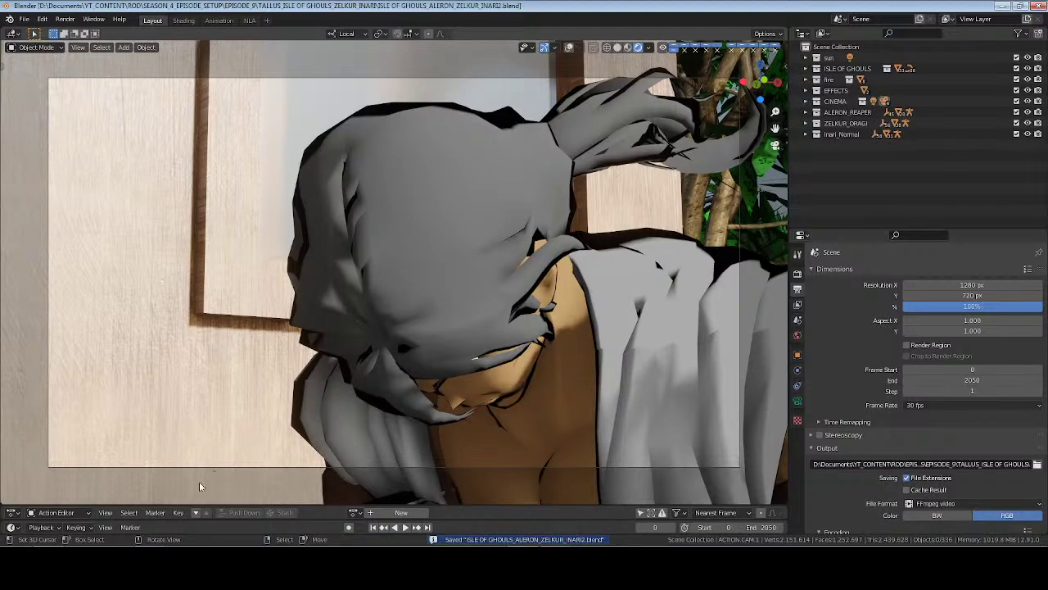
Switch to Windows Explorer and open EPISODE_RENDERS, SEASON 4_RENDERS, EPISODE_9, TALLUS_ISLE OF GHOULS, test renders
click(164, 567)
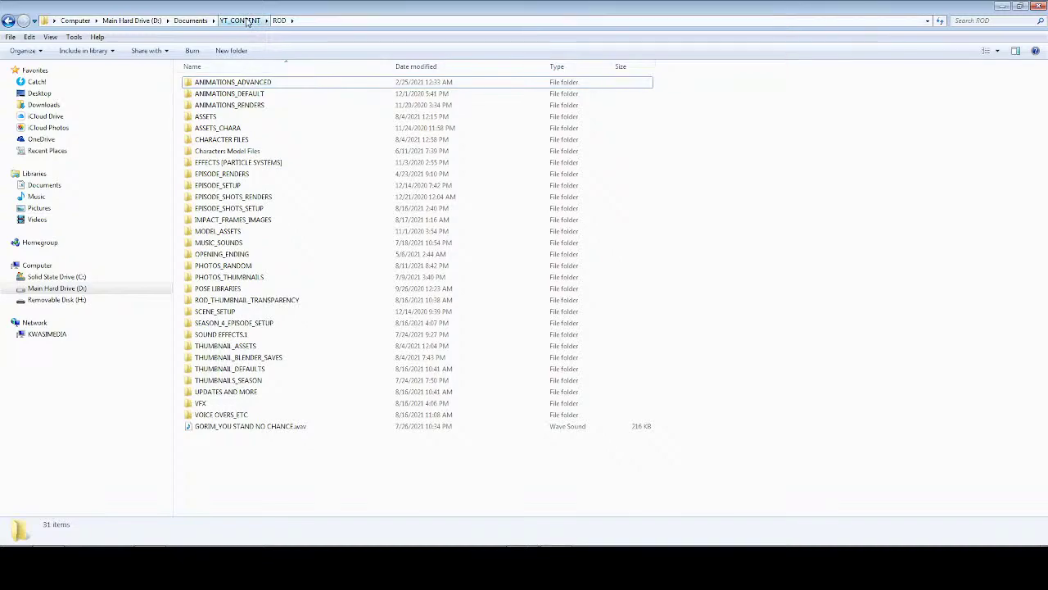
double_click(222, 174)
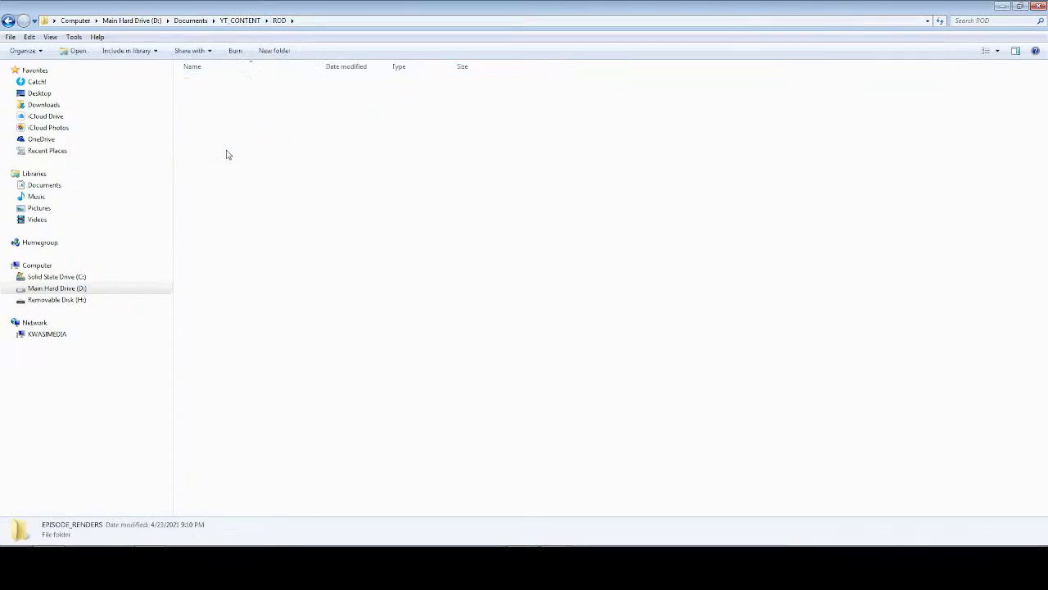
double_click(223, 231)
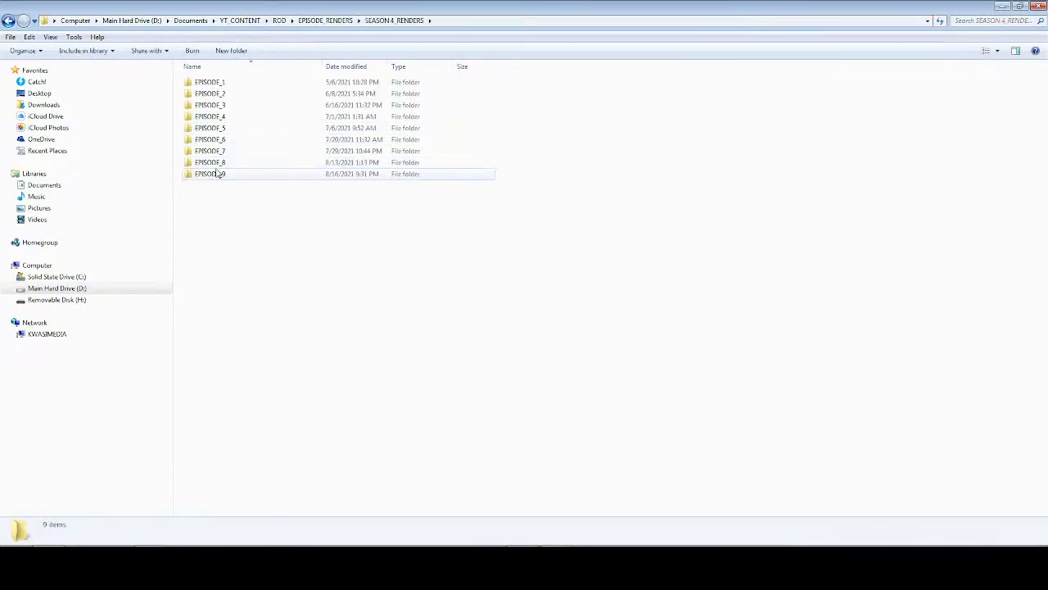
double_click(215, 174)
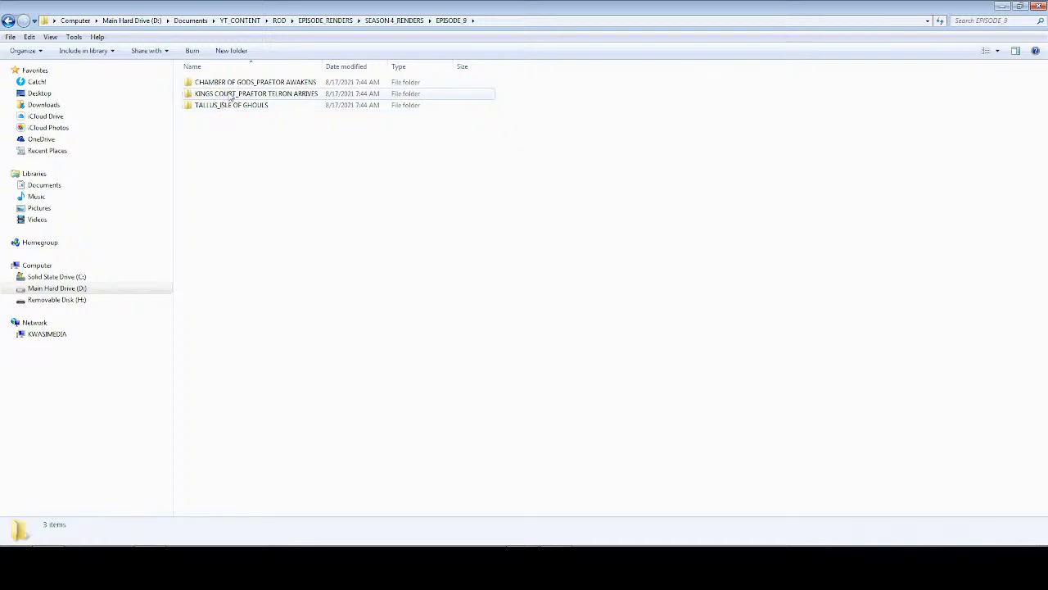
double_click(234, 107)
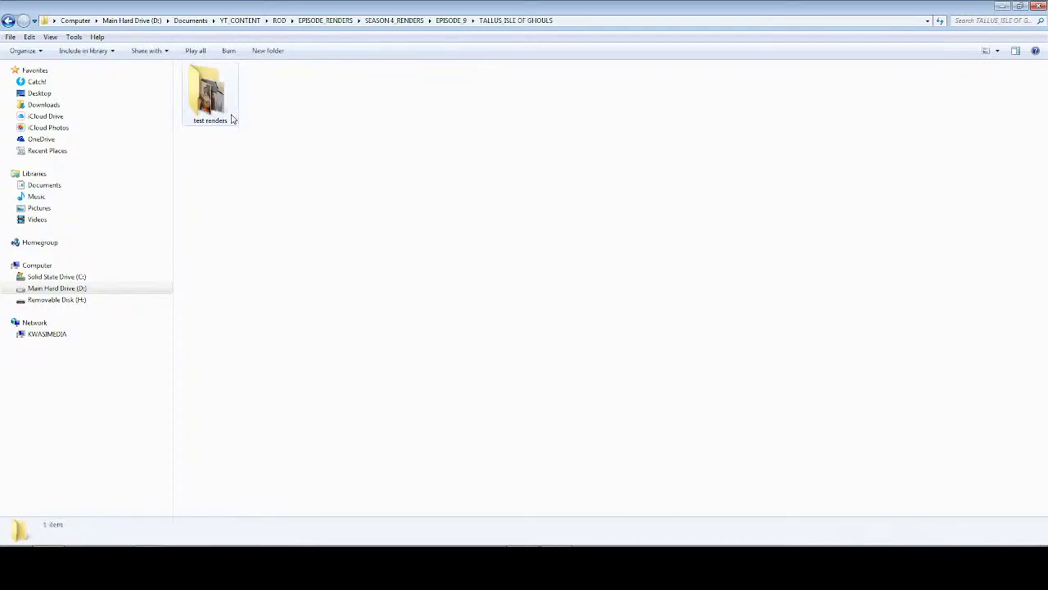
double_click(231, 114)
key(BackSpace)
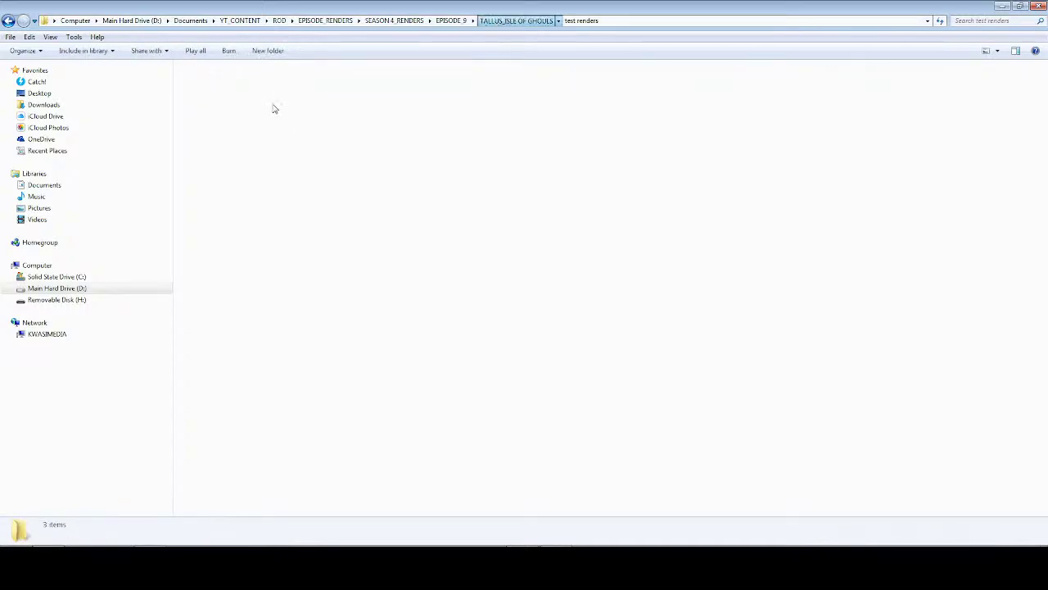
key(Return)
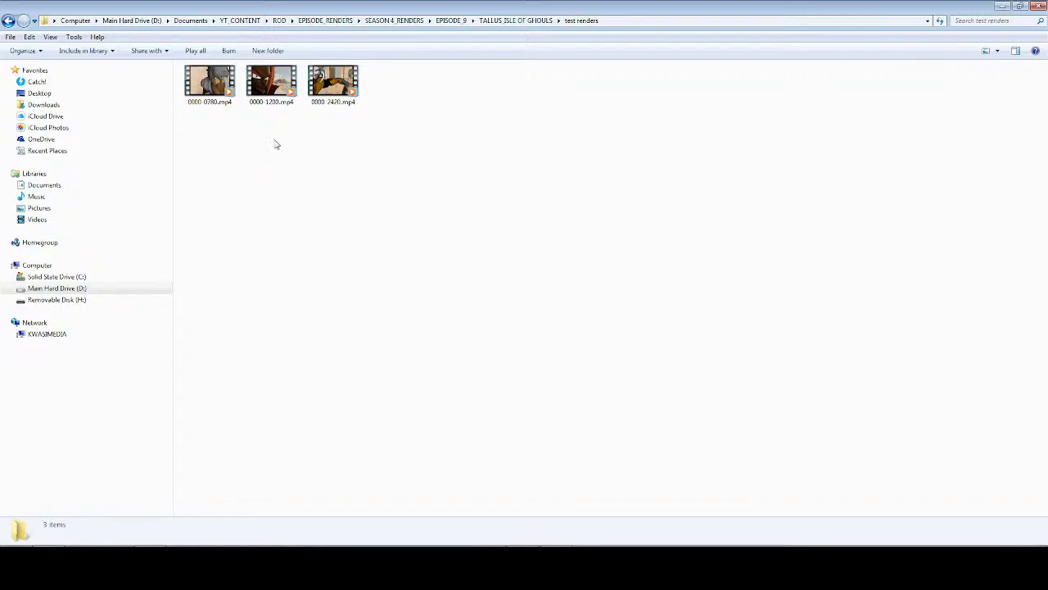
Play the test render 0000-0780.mp4 to review it, and close the video player
click(210, 84)
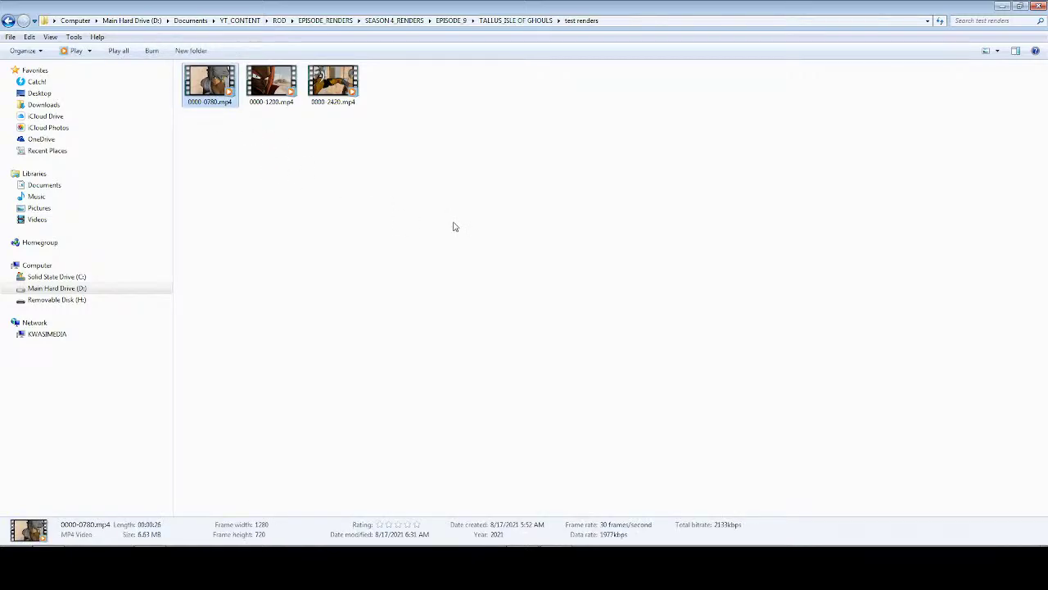
key(Return)
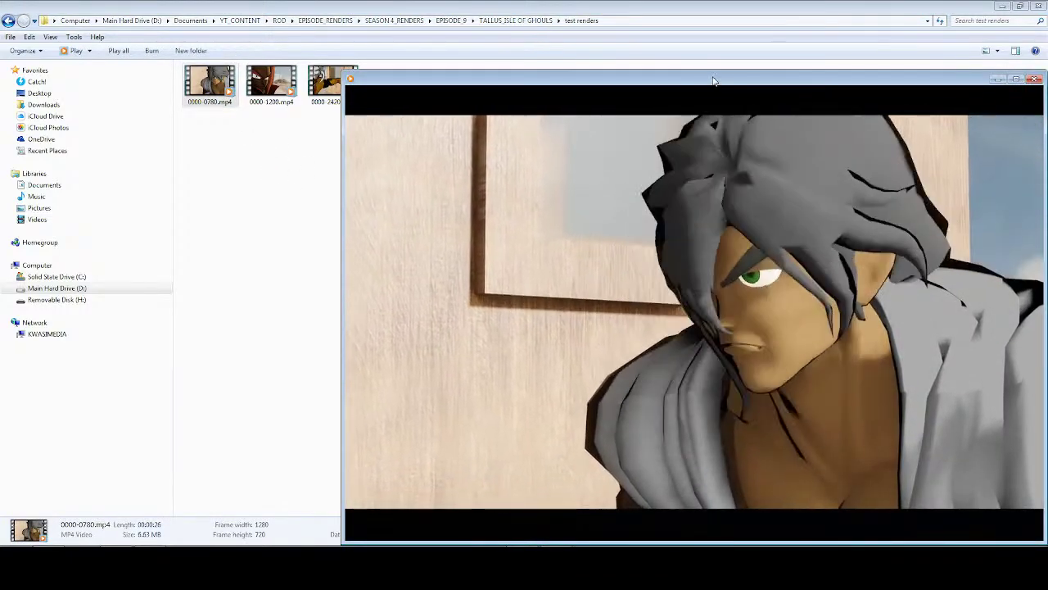
drag(713, 81, 562, 38)
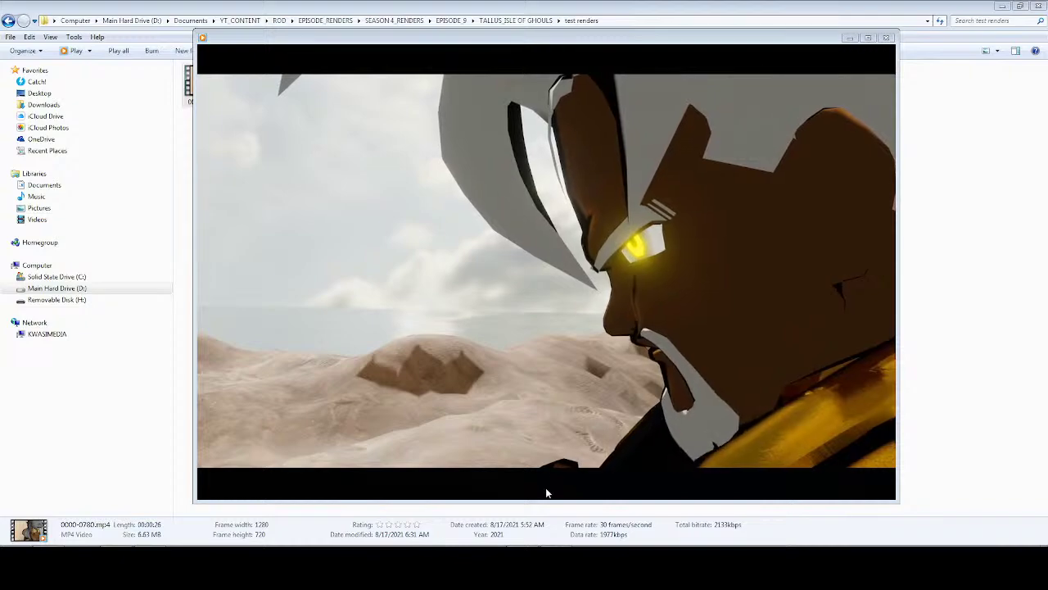
click(887, 38)
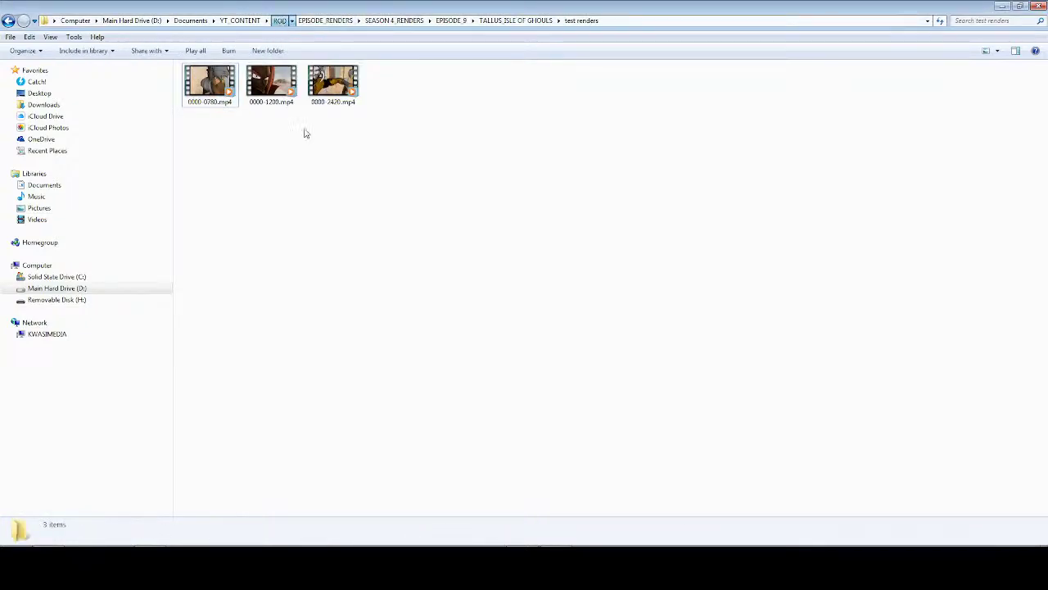
Return the file browser to the ROD folder, switch back to Blender and save the file
click(279, 20)
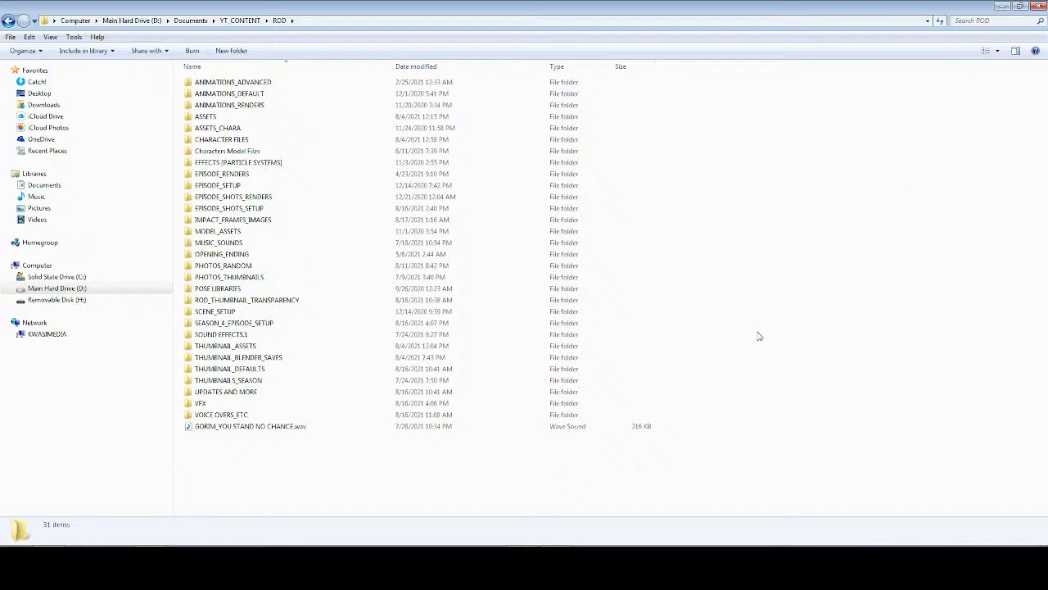
click(1005, 7)
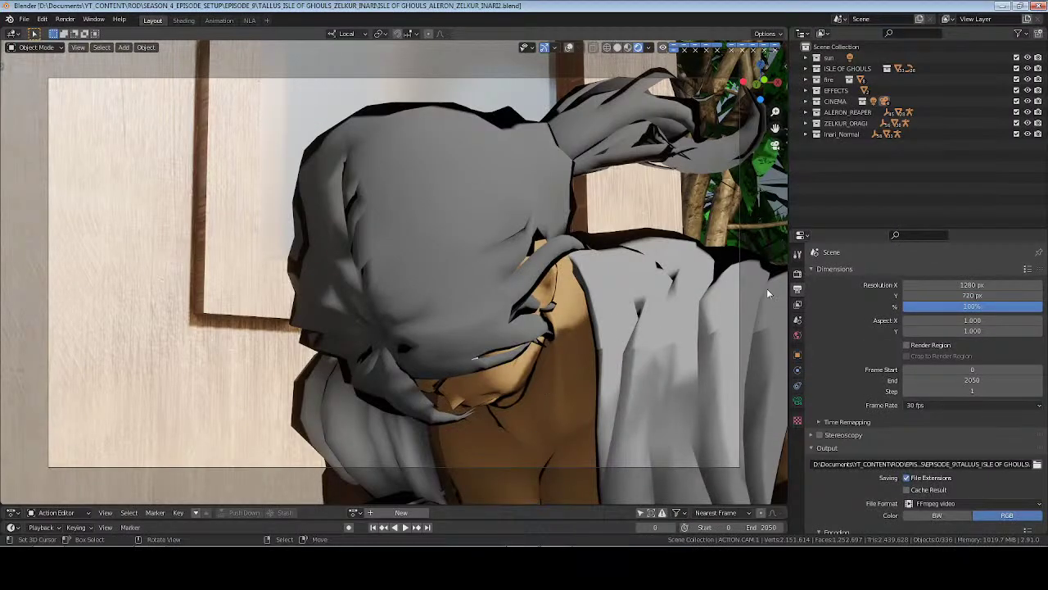
key(ctrl+s)
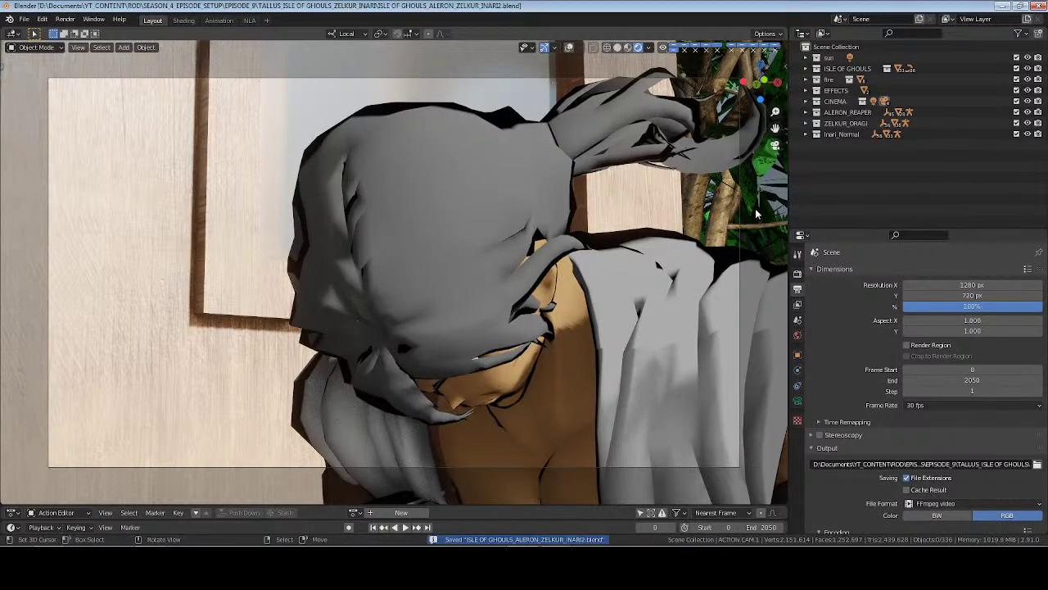
Play the scene animation from frame 0 in rendered shading to review the camera shots, pausing along the way, and stop playback
key(space)
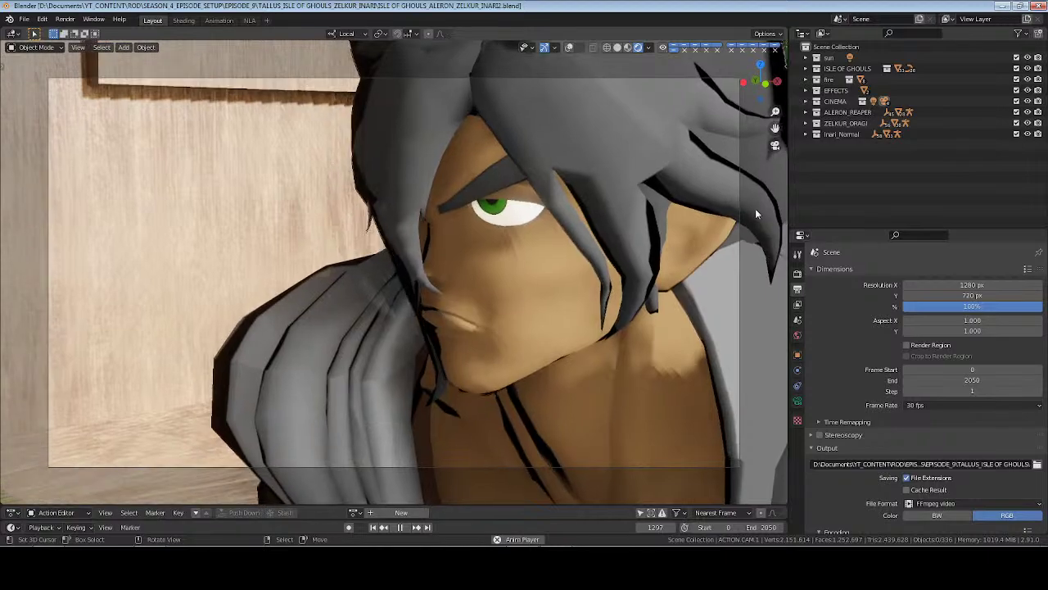
key(space)
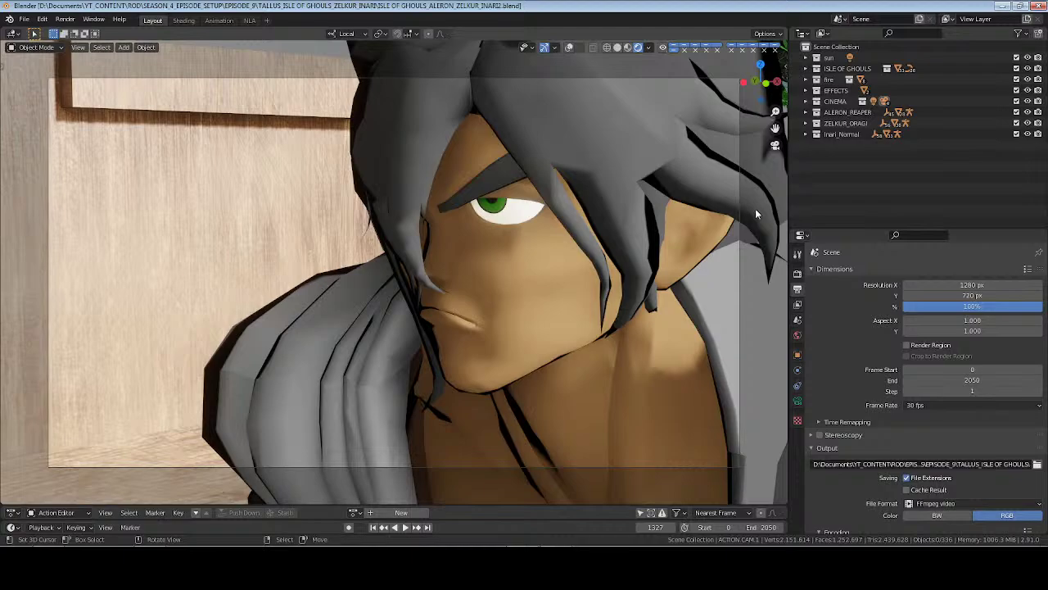
key(space)
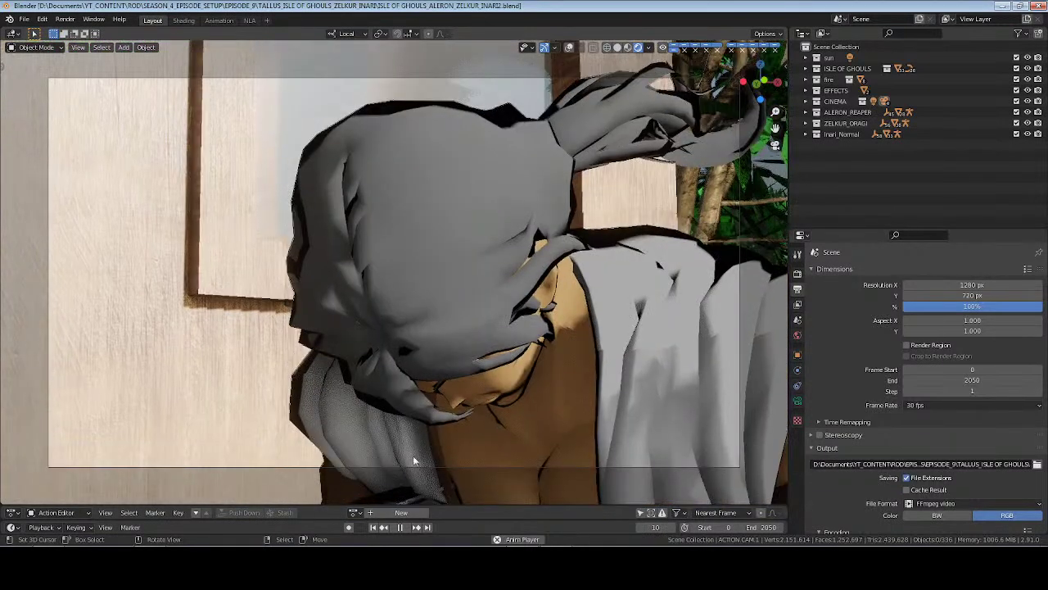
click(400, 528)
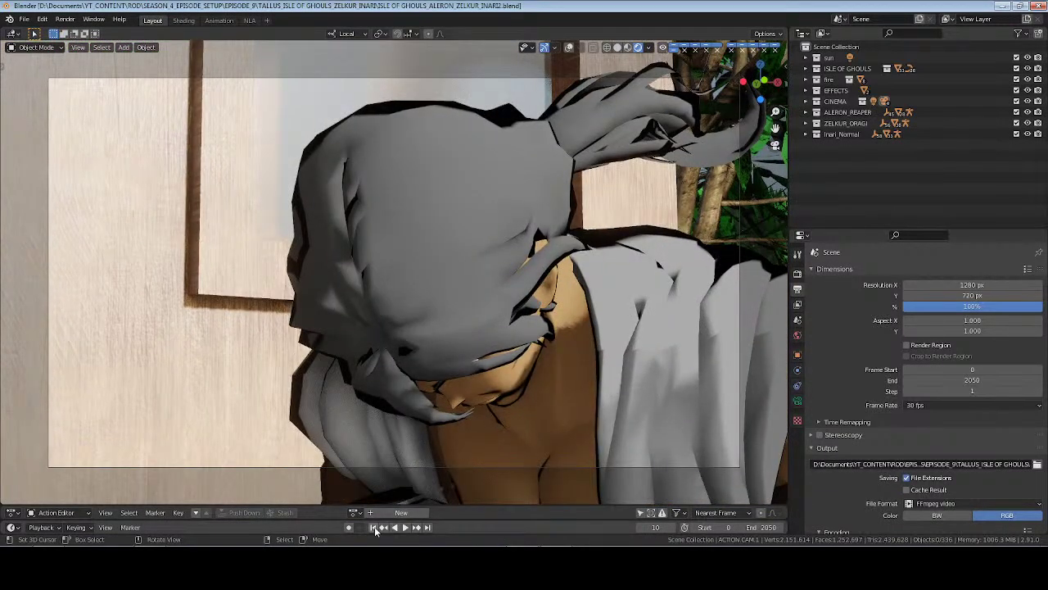
Return to frame 0, save the file and set the viewport to solid shading
click(373, 527)
key(ctrl+s)
key(z)
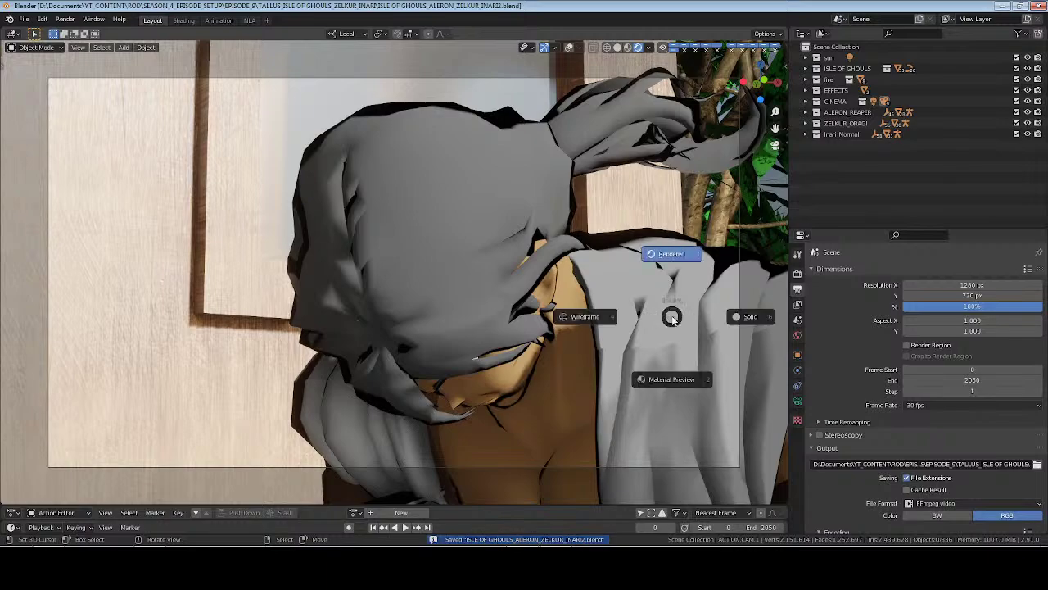
click(748, 314)
Open the file ISLE OF GHOULS_ALERON_ZELKUR_INARI.blend
click(23, 19)
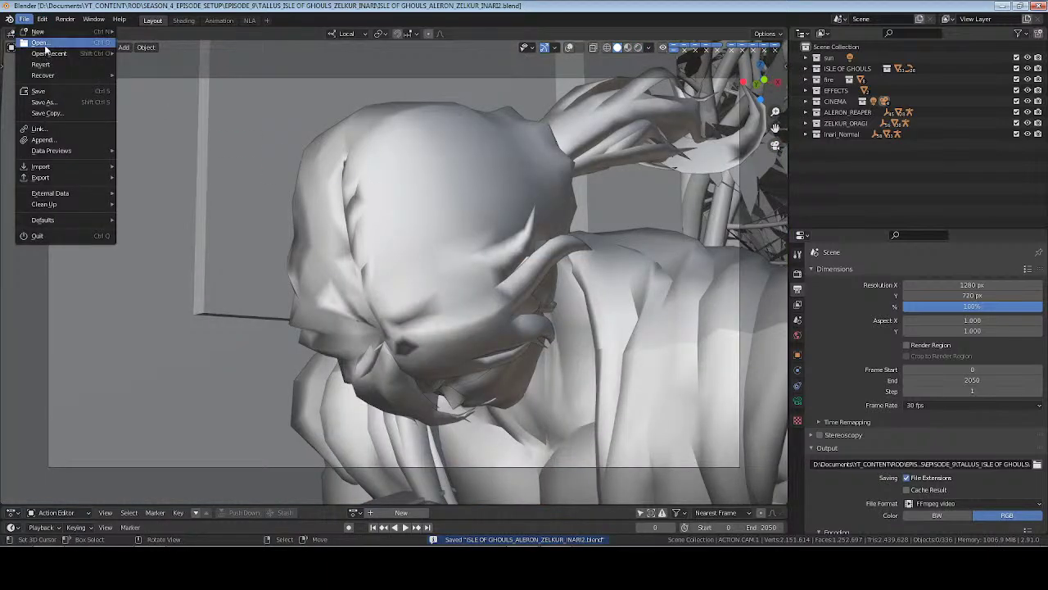
click(40, 42)
click(461, 159)
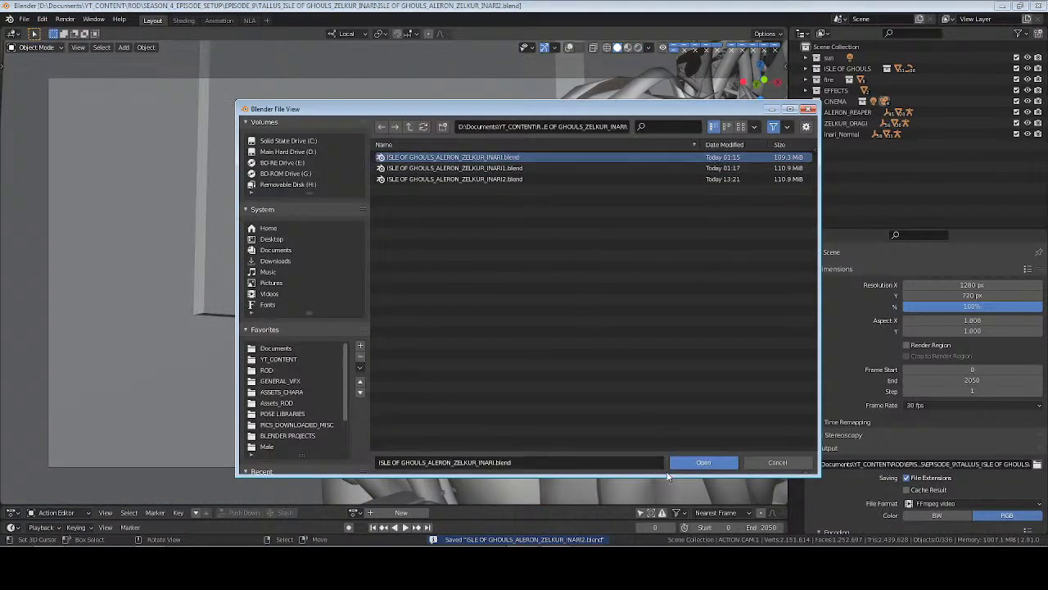
drag(779, 222, 788, 162)
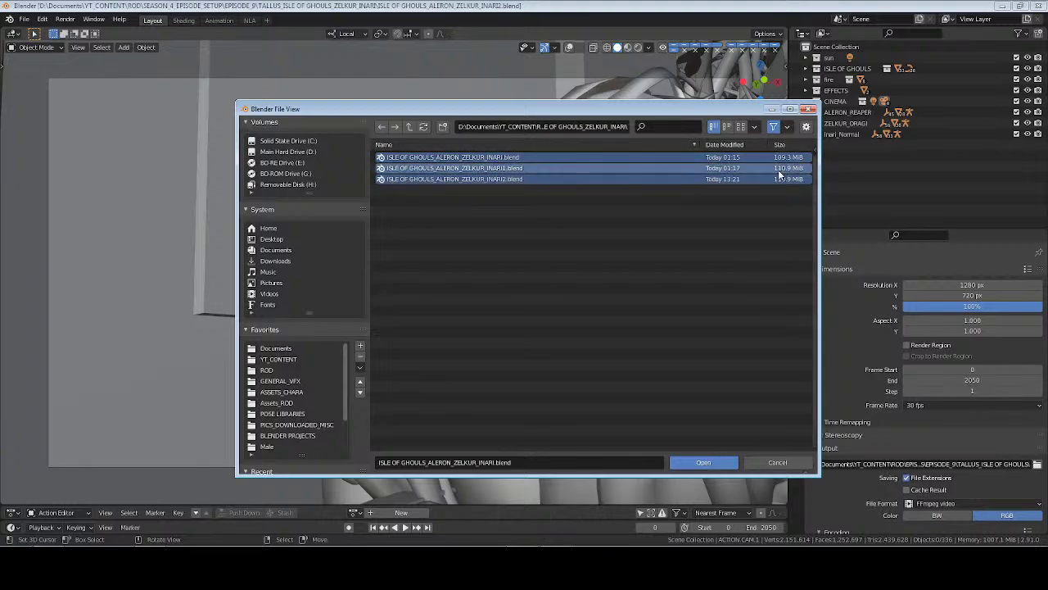
click(786, 197)
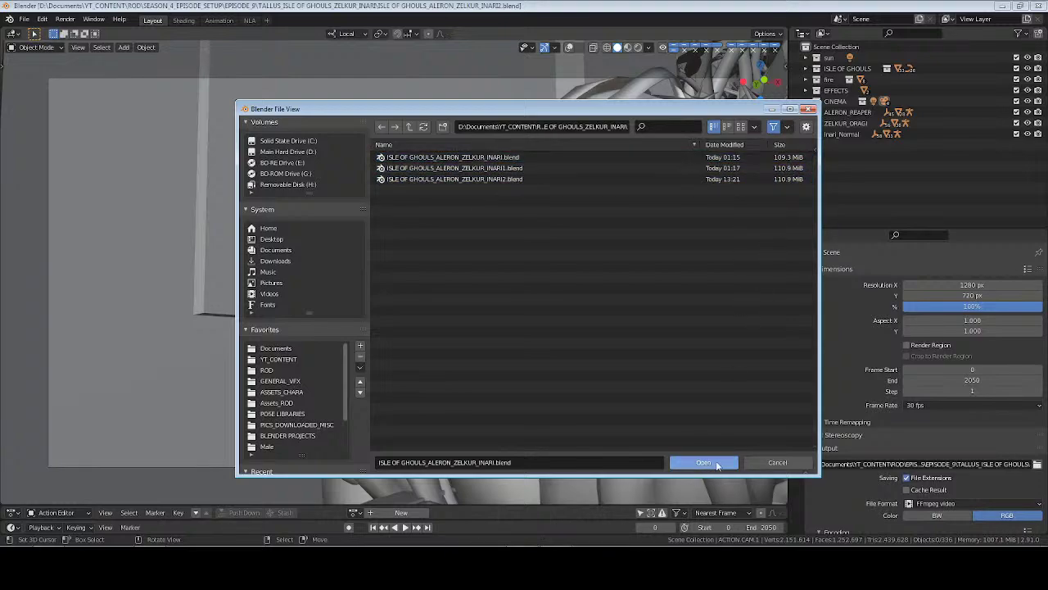
click(702, 462)
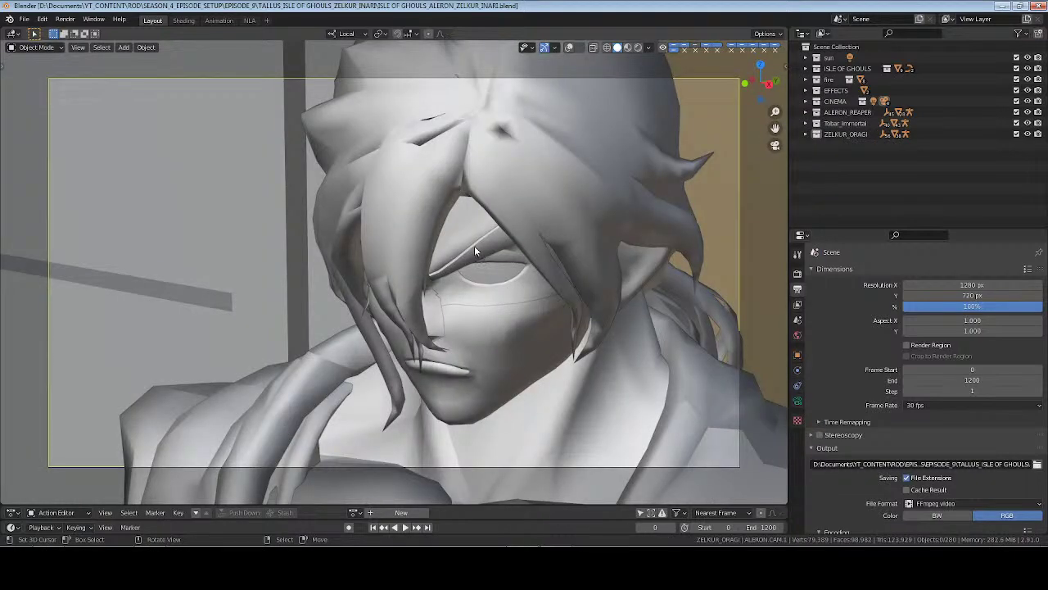
Enable the trees collection inside ISLE OF GHOULS, collapse the parent collection, set the viewport to rendered shading and save the file
key(ctrl+s)
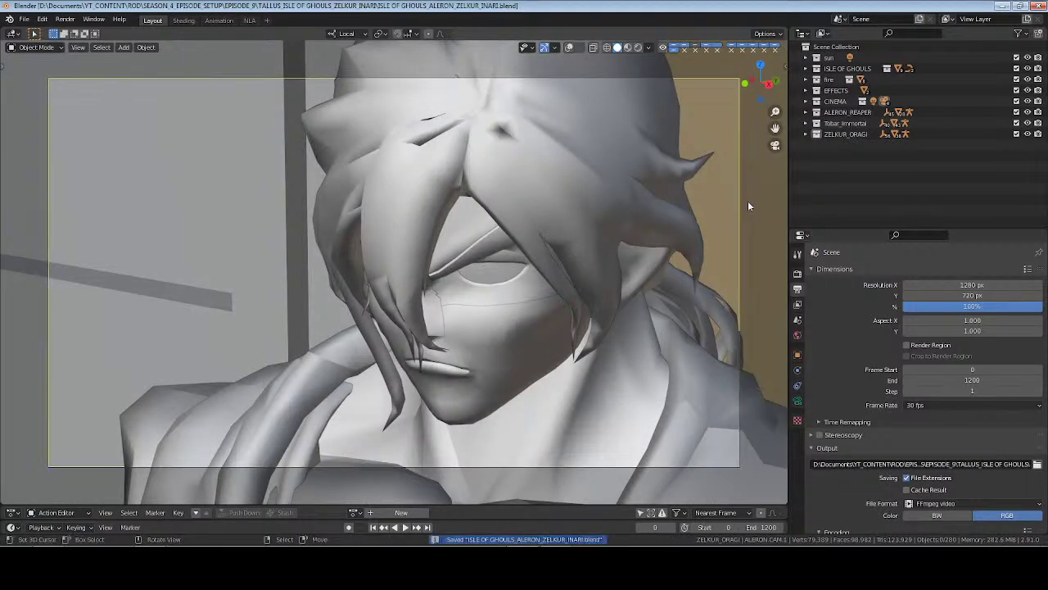
click(806, 69)
click(1016, 79)
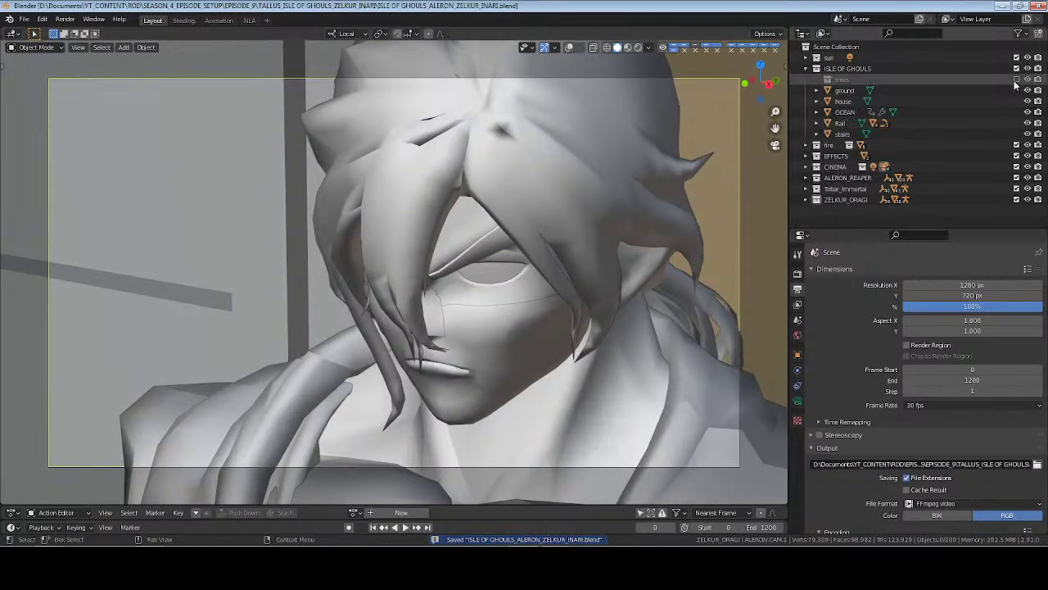
click(815, 69)
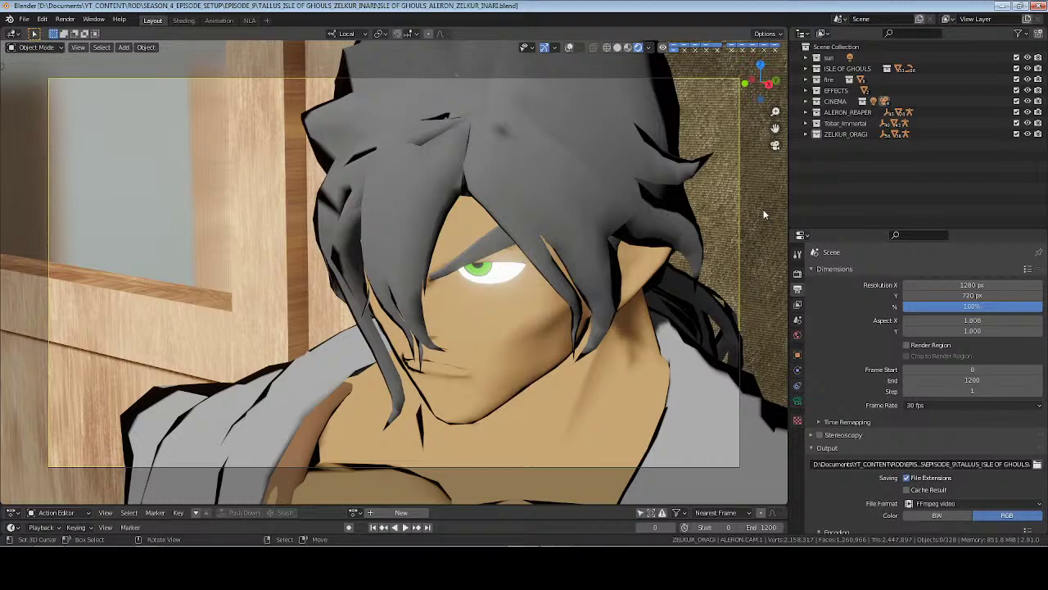
key(ctrl+s)
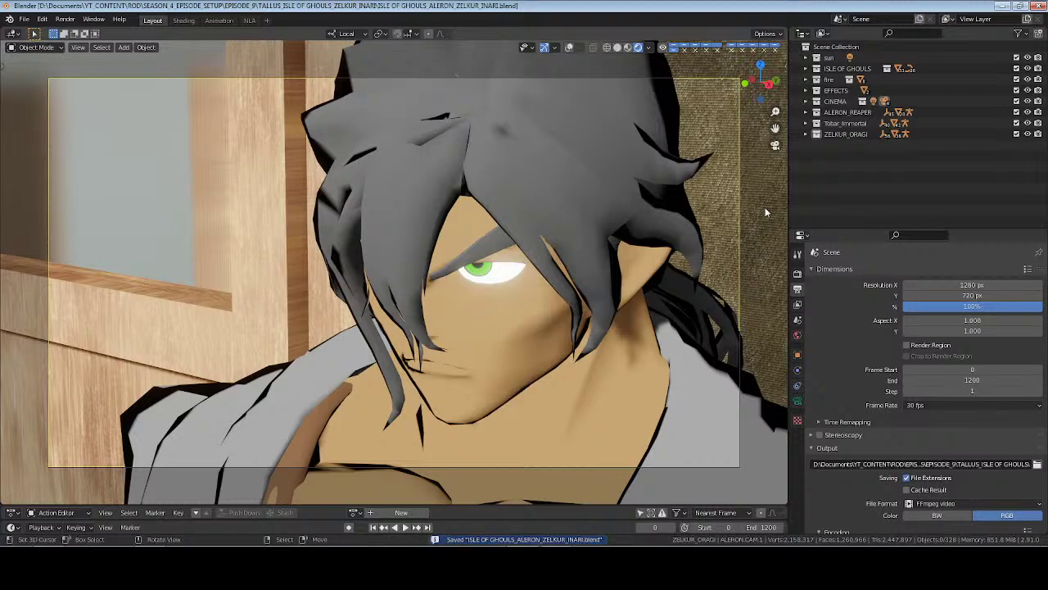
Play the 0–1200 animation in rendered shading to review its shots, pausing at intervals and saving the file along the way
key(space)
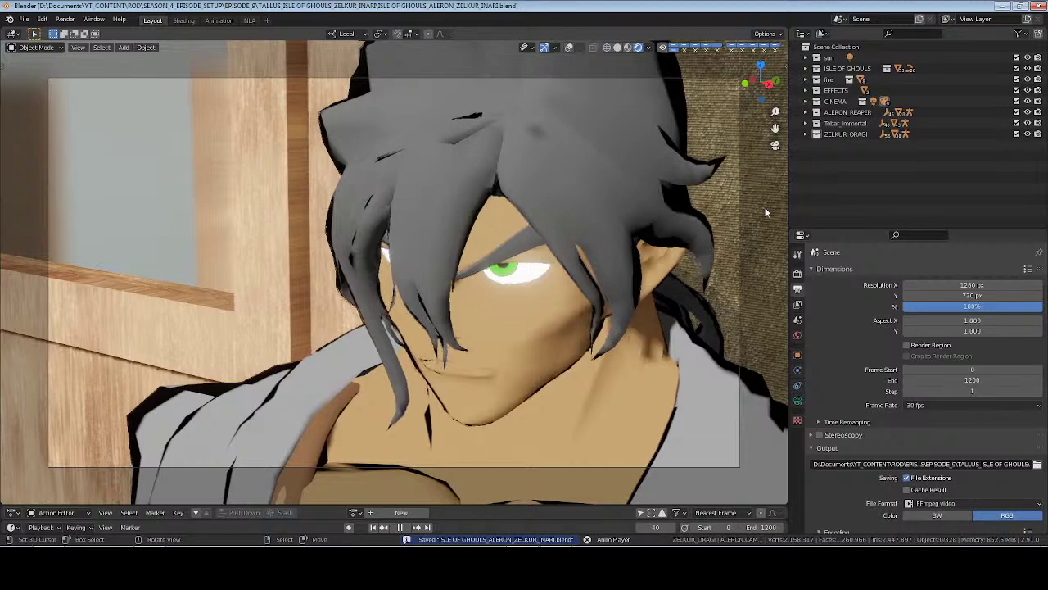
key(Escape)
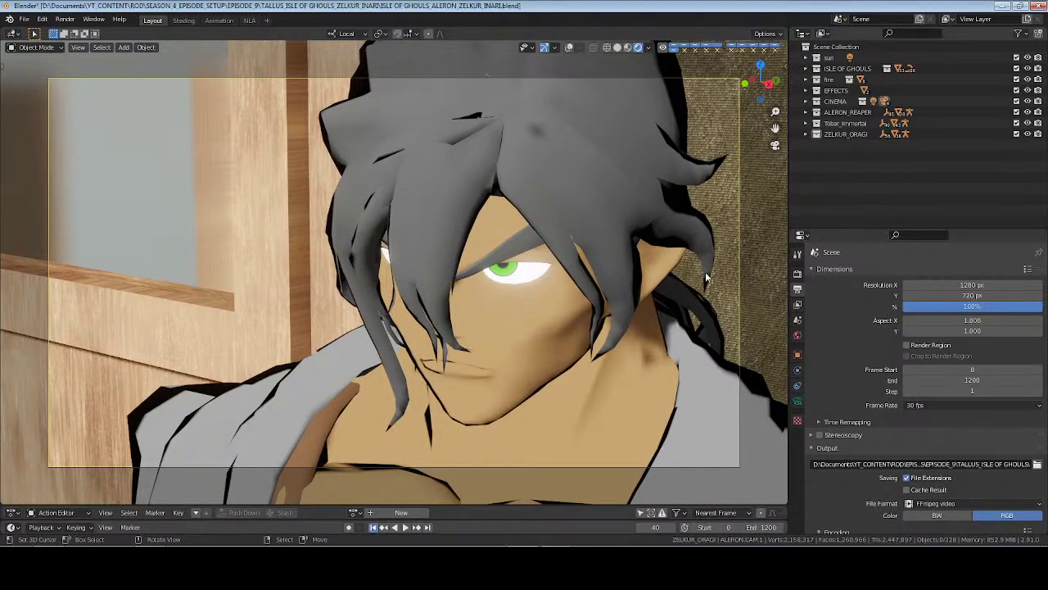
key(space)
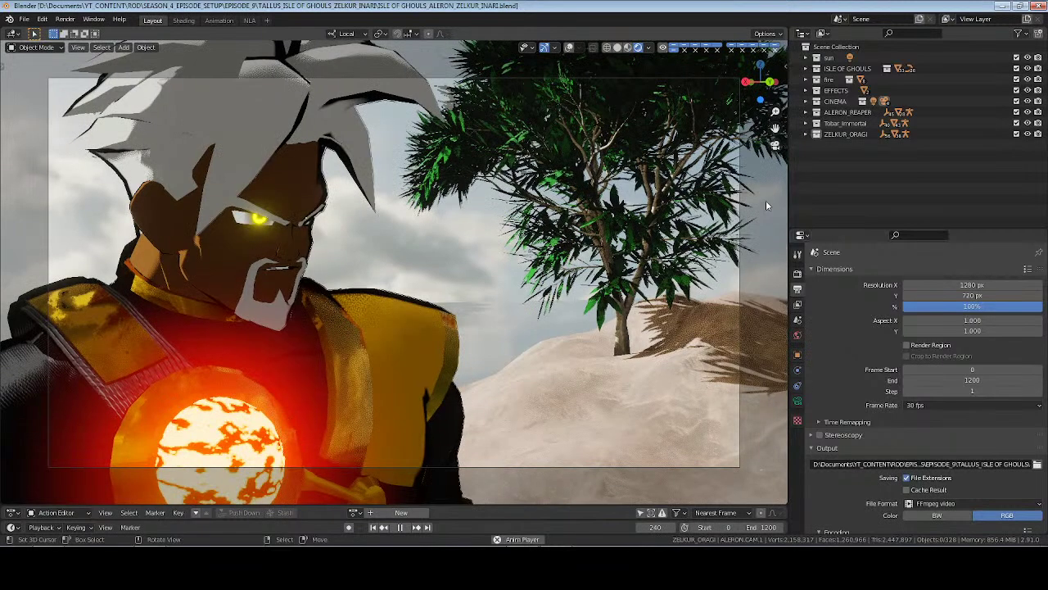
key(space)
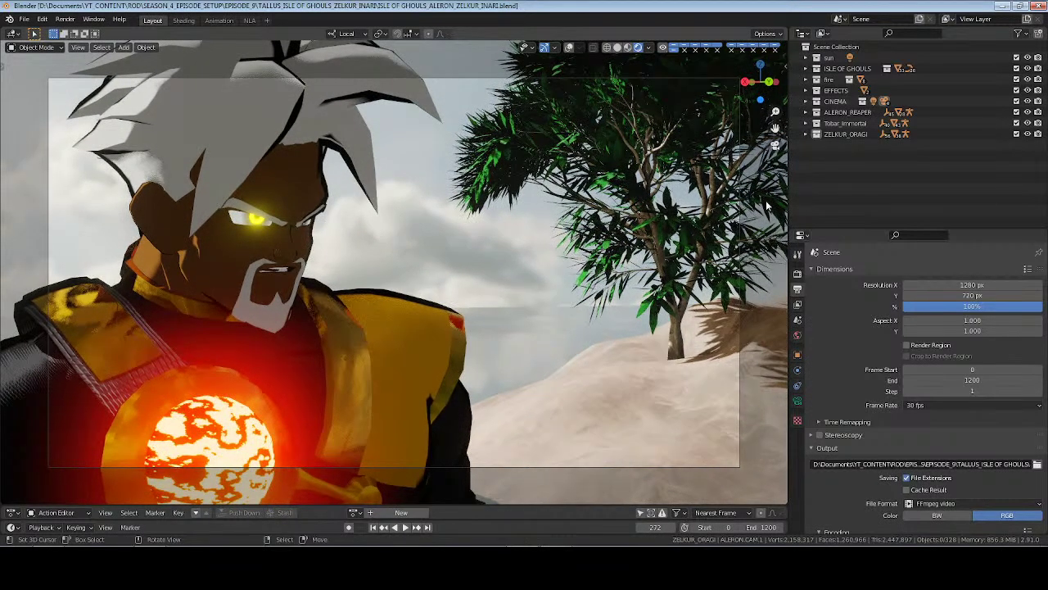
key(ctrl+s)
key(space)
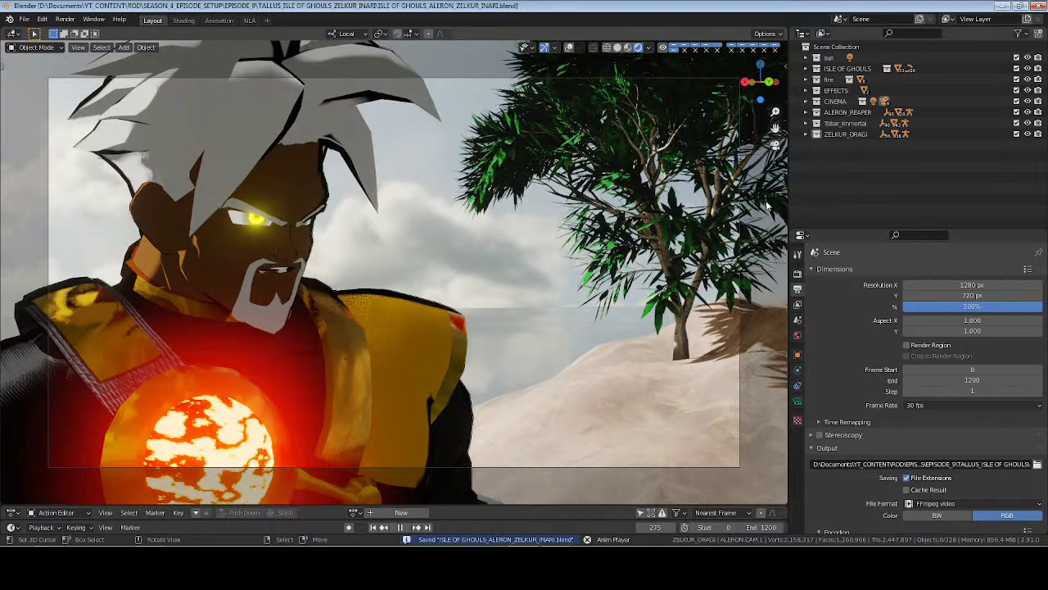
key(space)
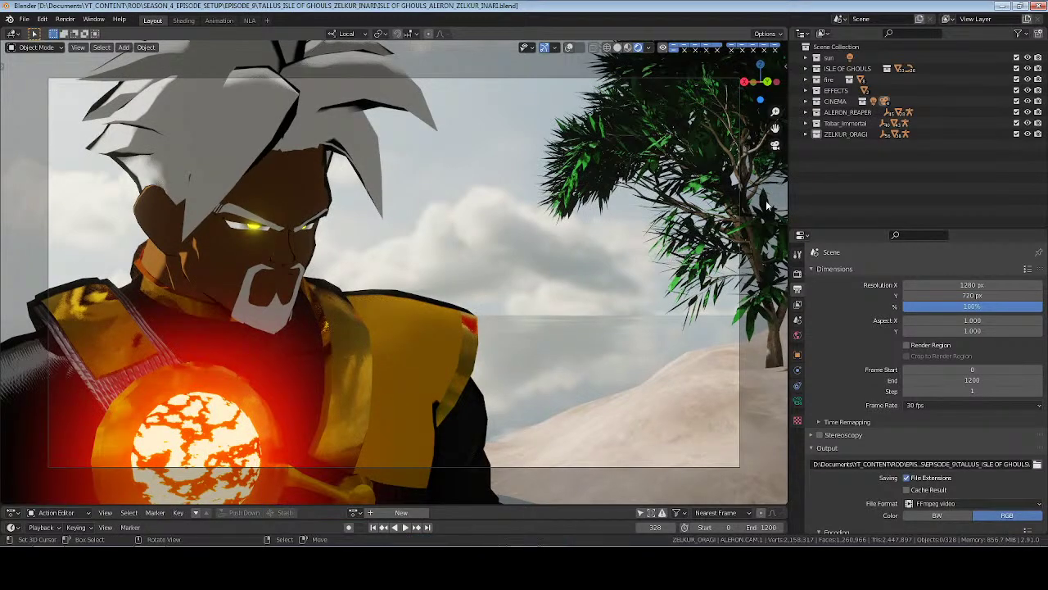
key(space)
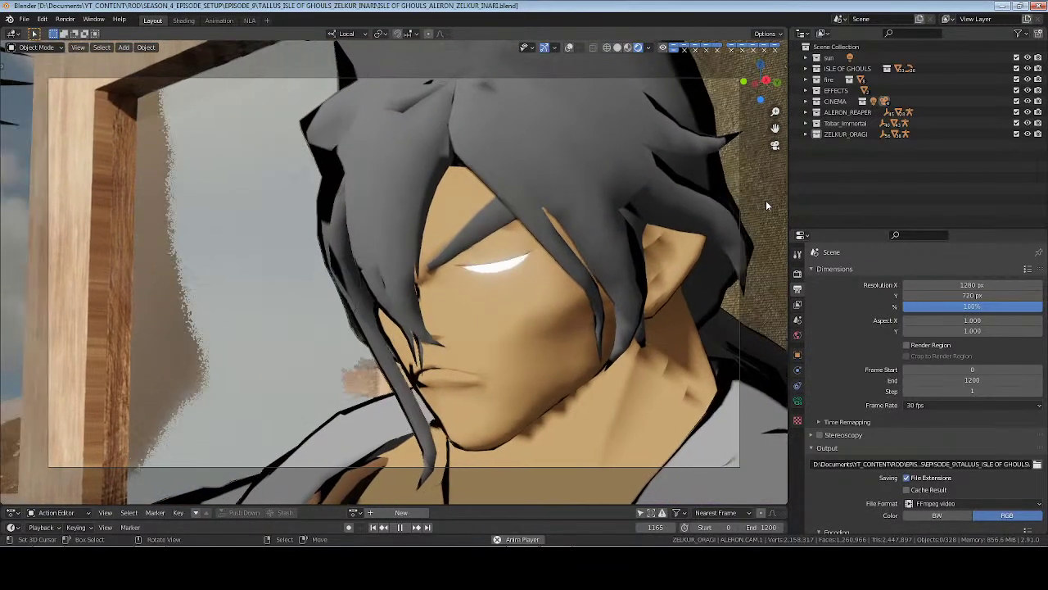
key(space)
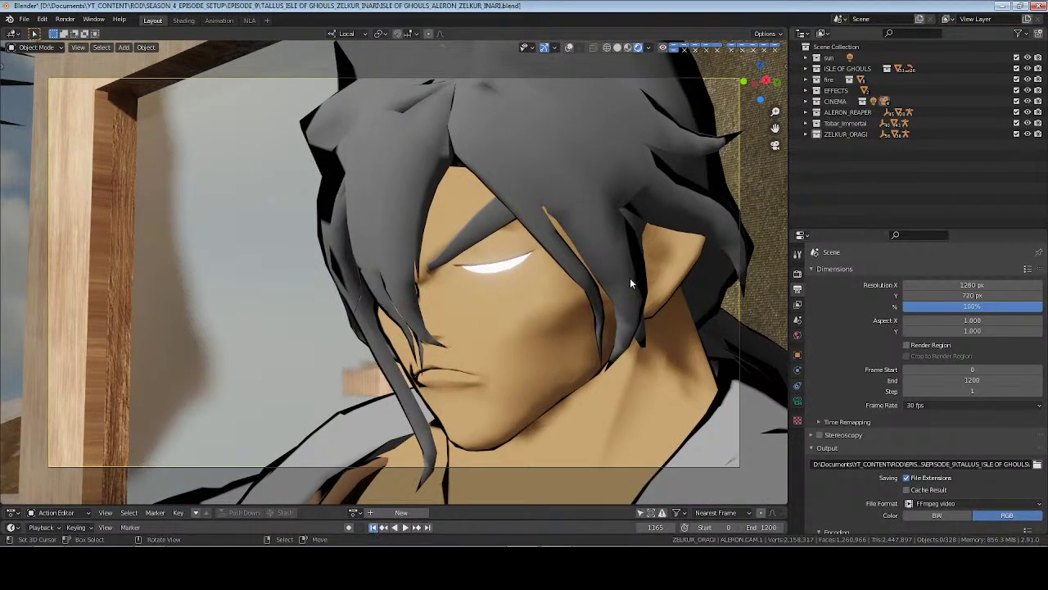
Jump back to the first frame, switch the viewport to solid shading and save the file
key(shift+Left)
key(z)
key(6)
key(ctrl+s)
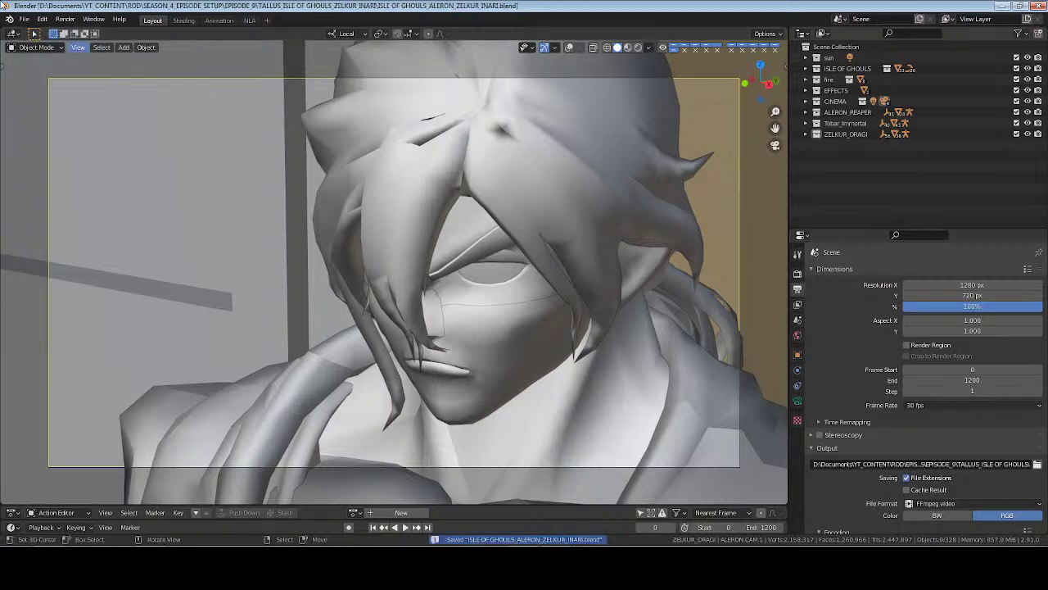
Open the file ISLE OF GHOULS_ALERON_ZELKUR_INARI1.blend
click(24, 19)
click(37, 41)
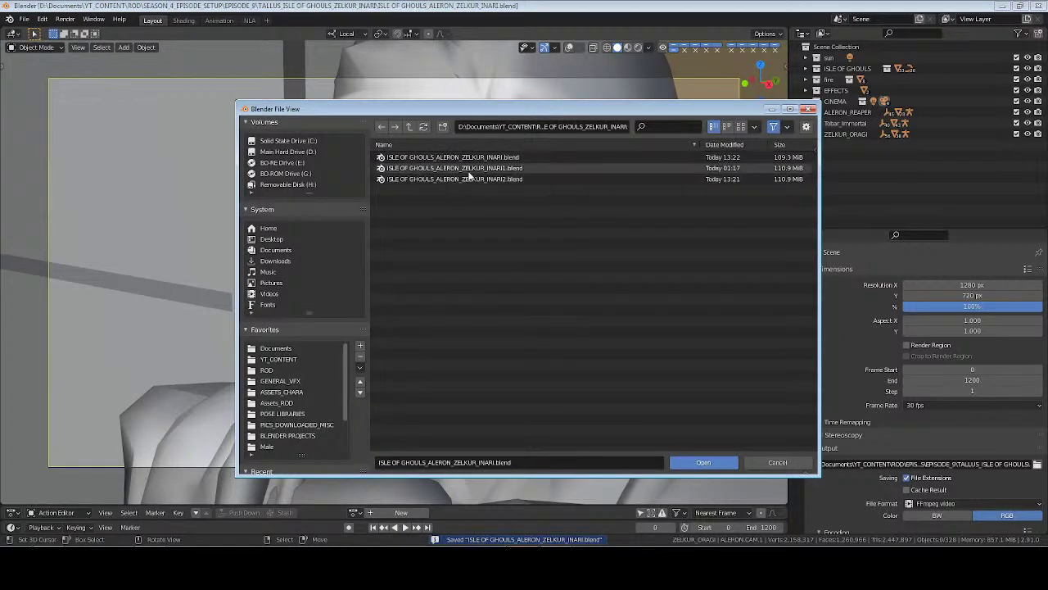
click(458, 168)
click(703, 461)
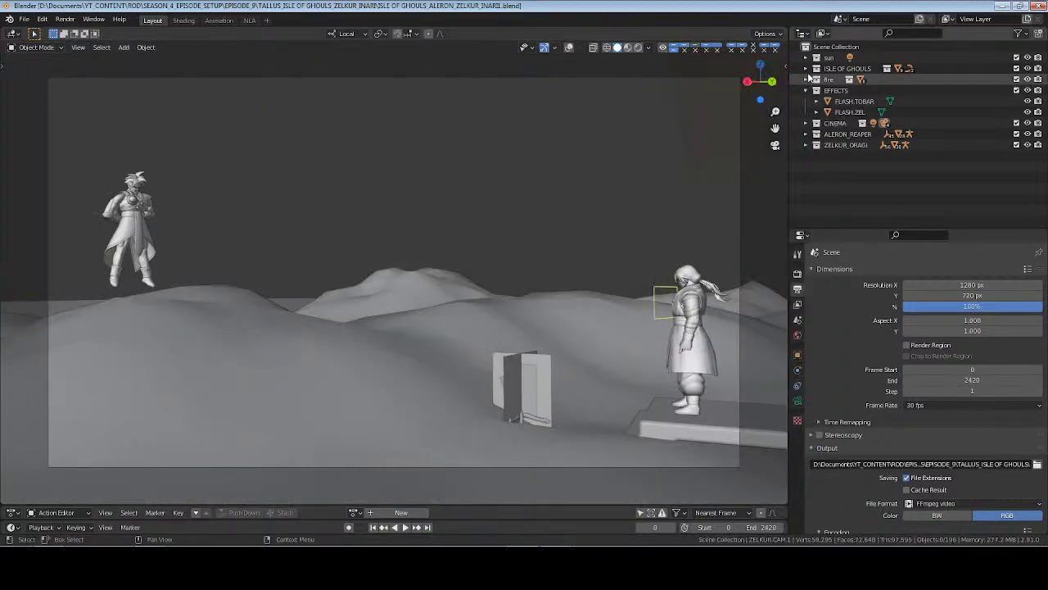
Enable the trees collection inside ISLE OF GHOULS, save the file and set the viewport to rendered shading
click(1016, 80)
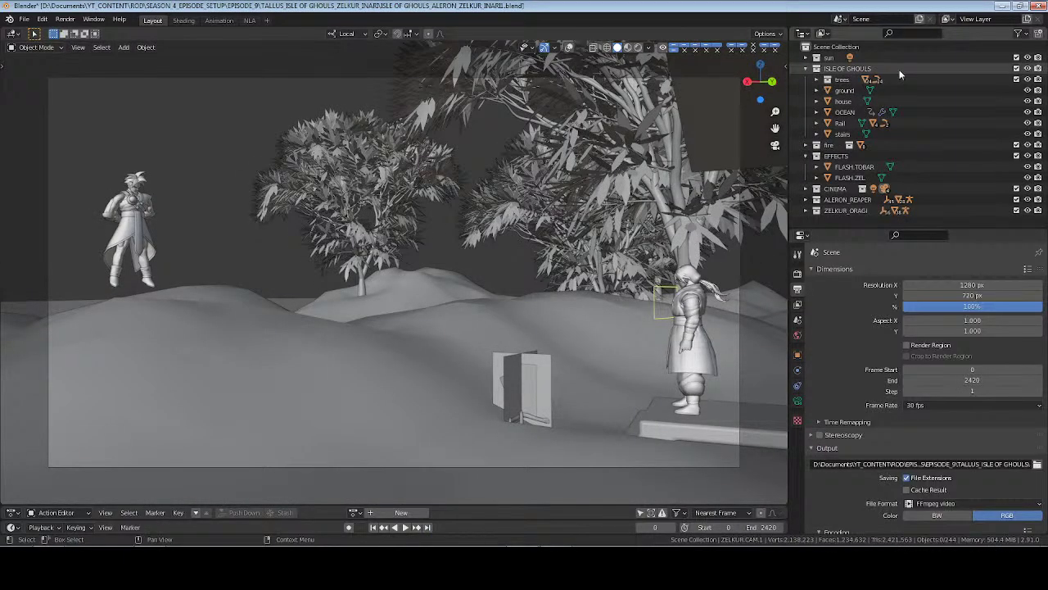
click(805, 71)
key(ctrl+s)
key(z)
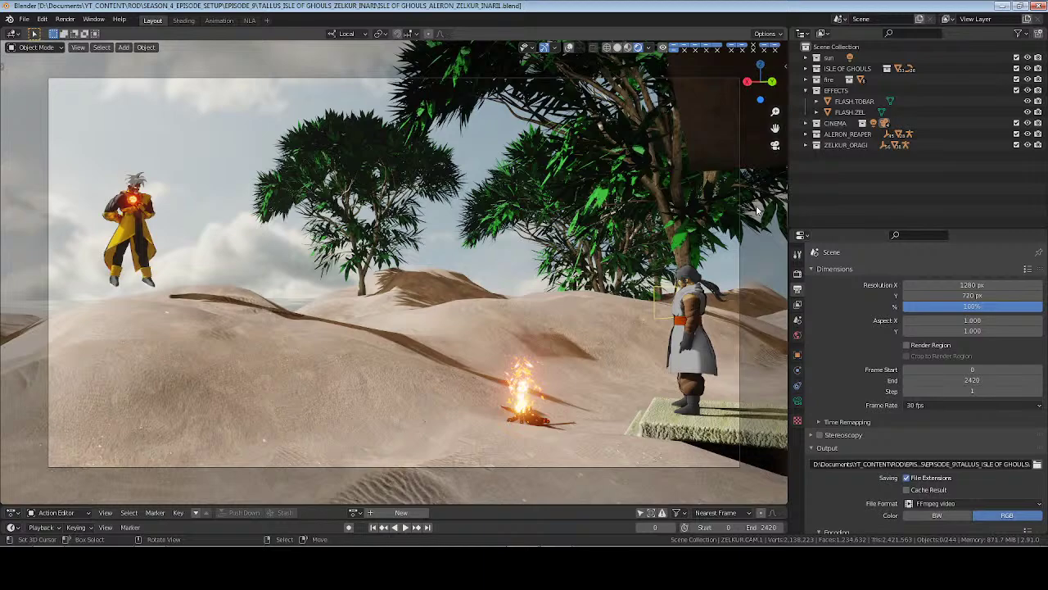
Play the animation from frame 0 in rendered shading, pausing at intervals to examine the ZELKUR.CAM.1 shots with the trees
key(space)
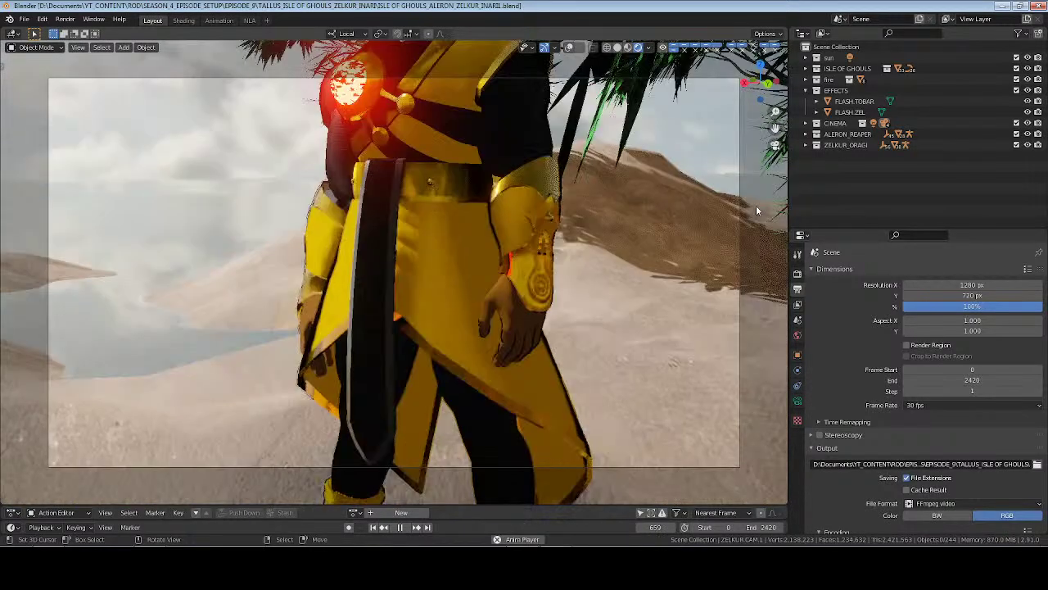
key(space)
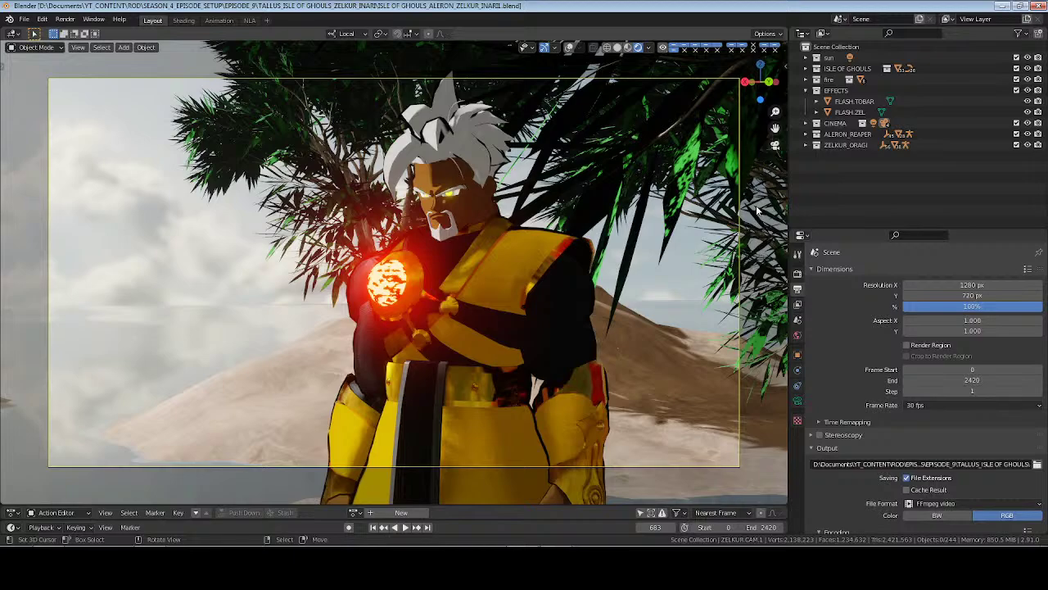
key(space)
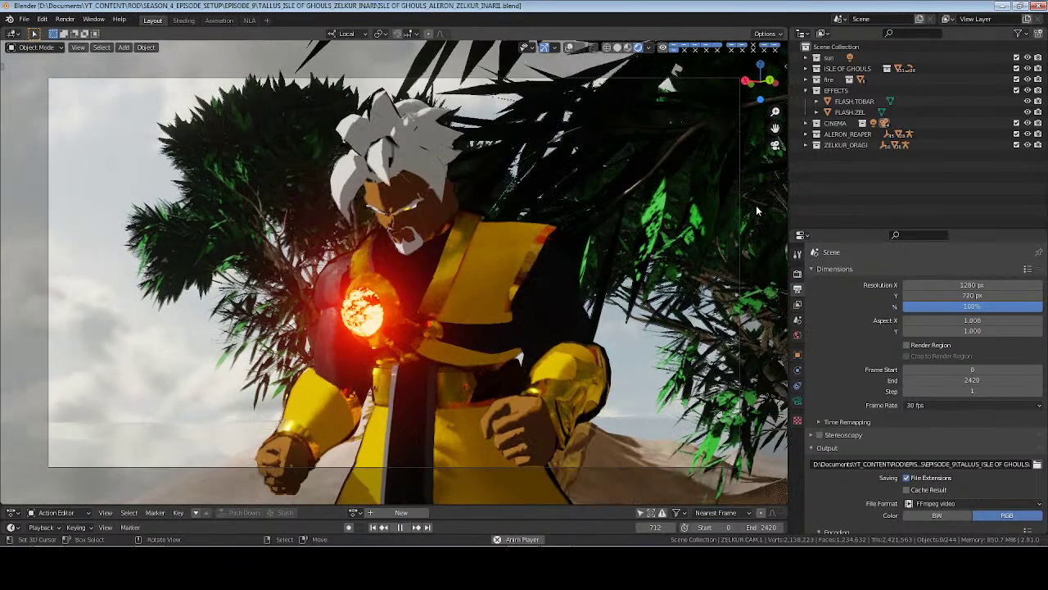
key(space)
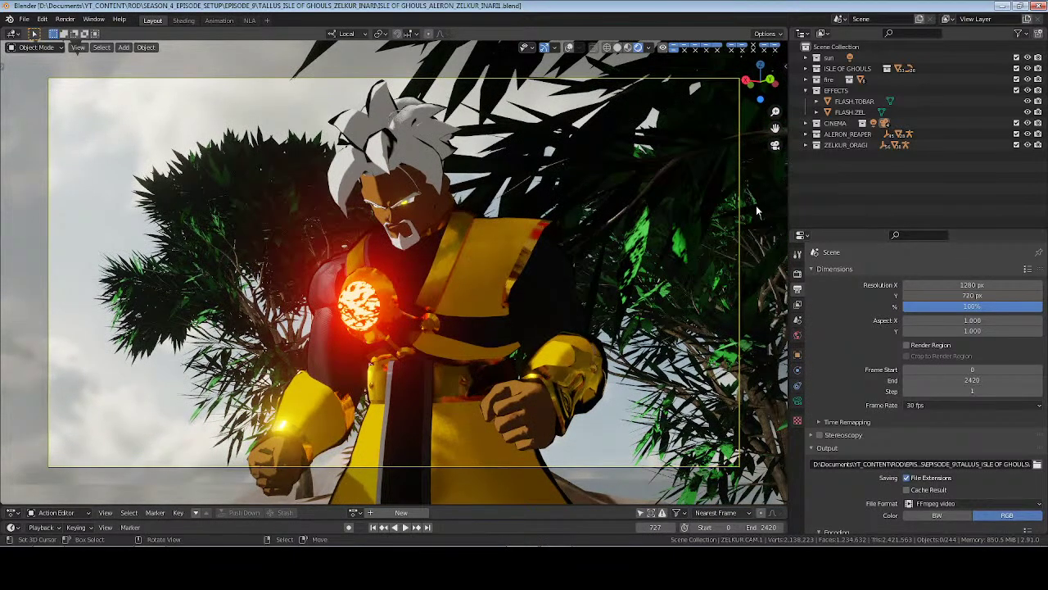
key(space)
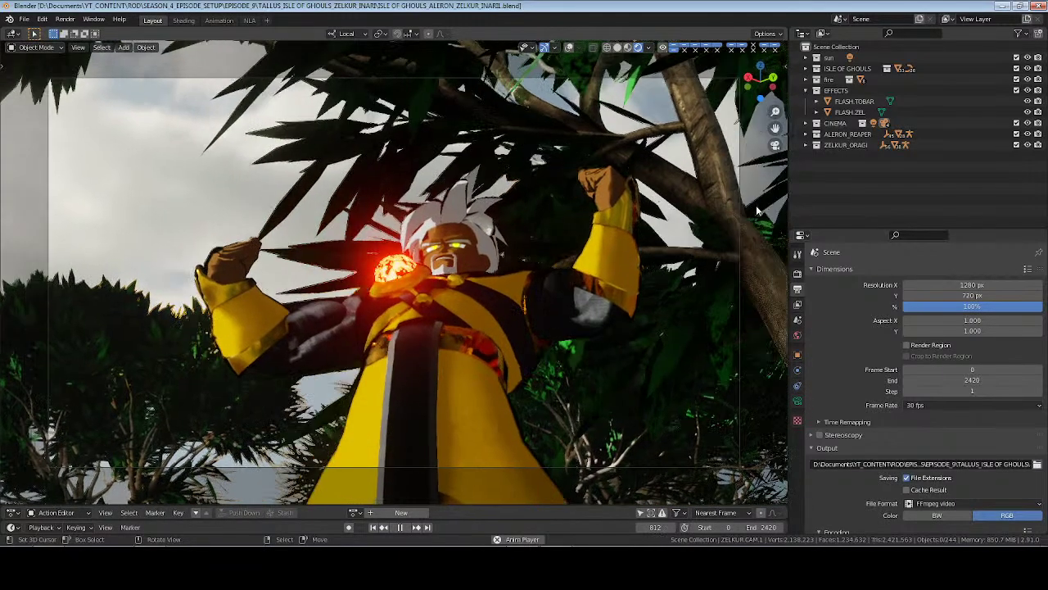
key(space)
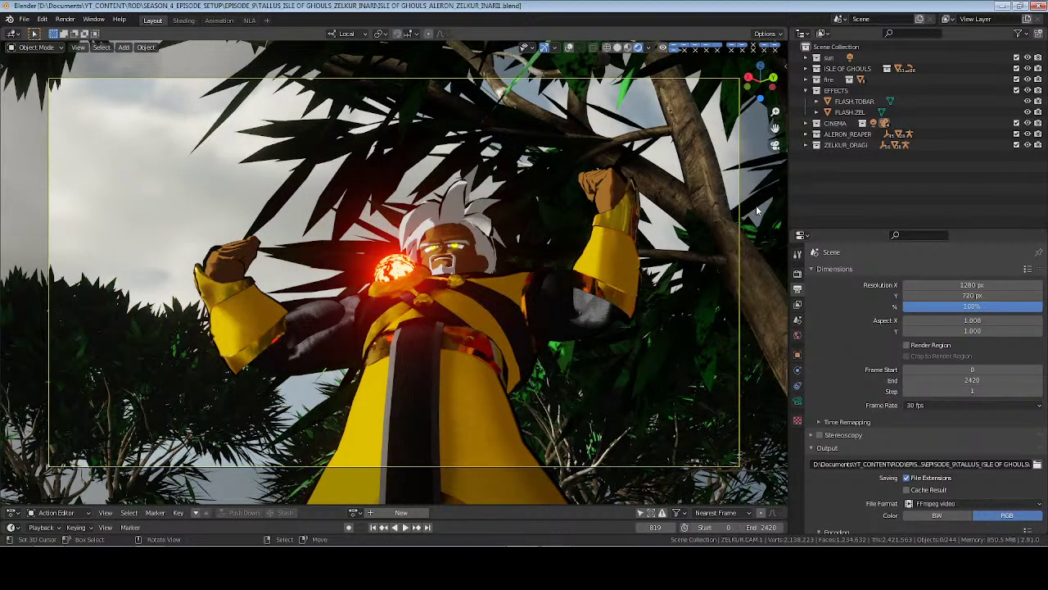
key(space)
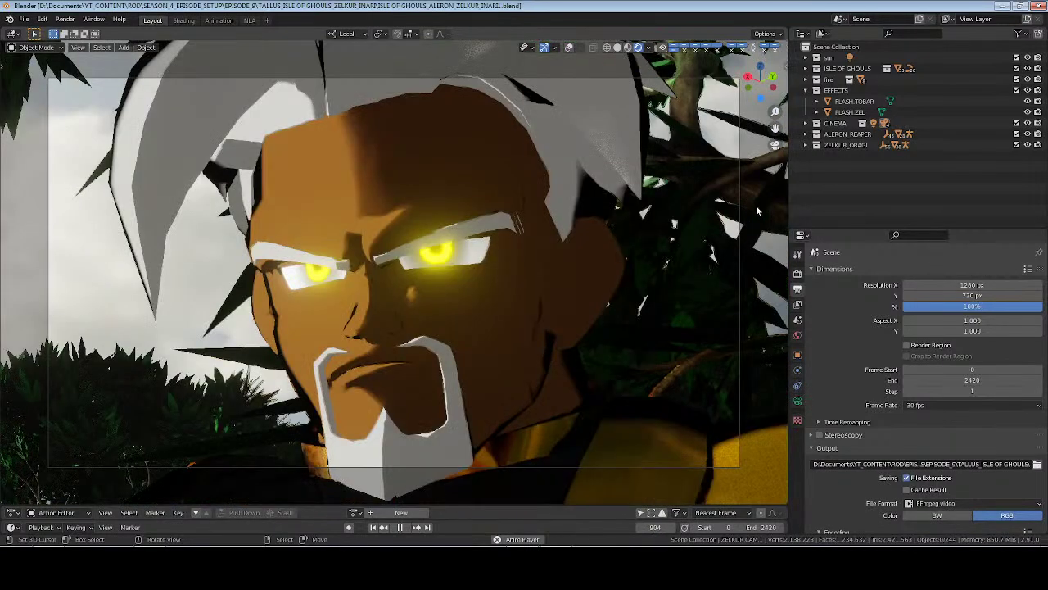
key(space)
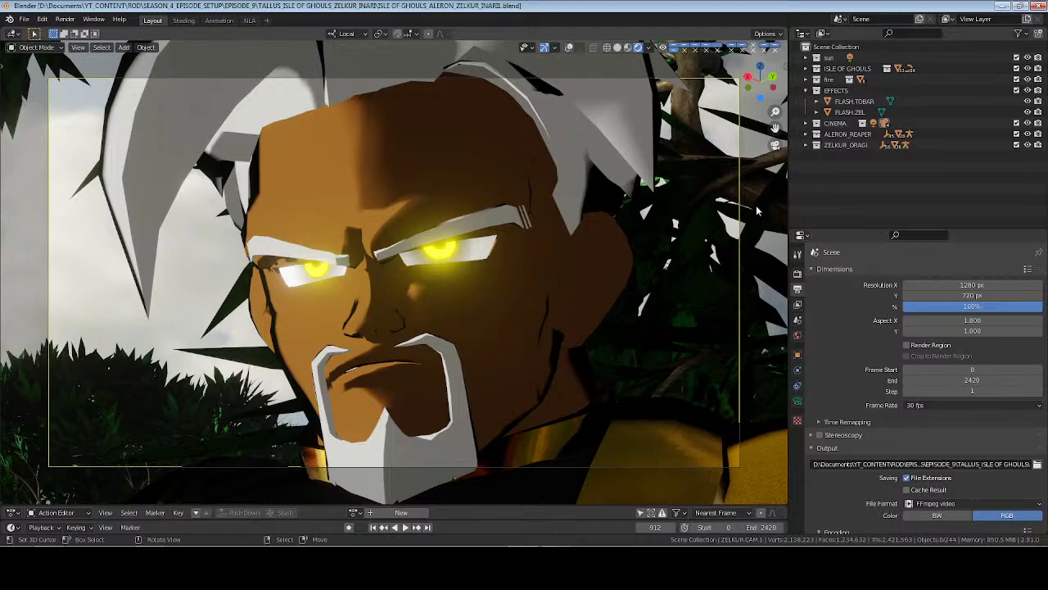
Play the animation onward from frame 912 in rendered shading, pausing at intervals to examine the remaining ZELKUR.CAM.1 shots
key(space)
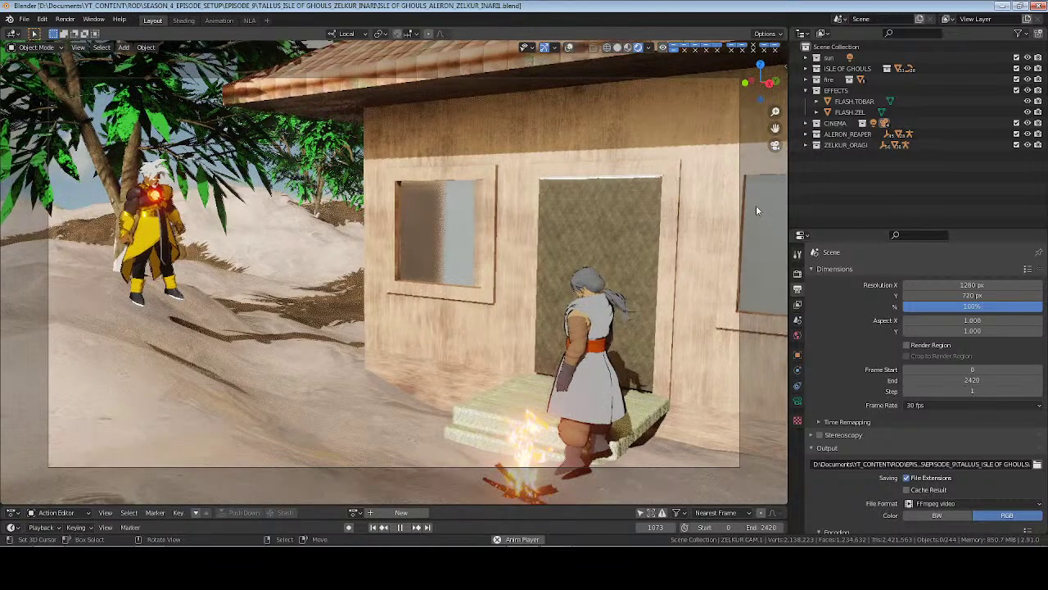
key(space)
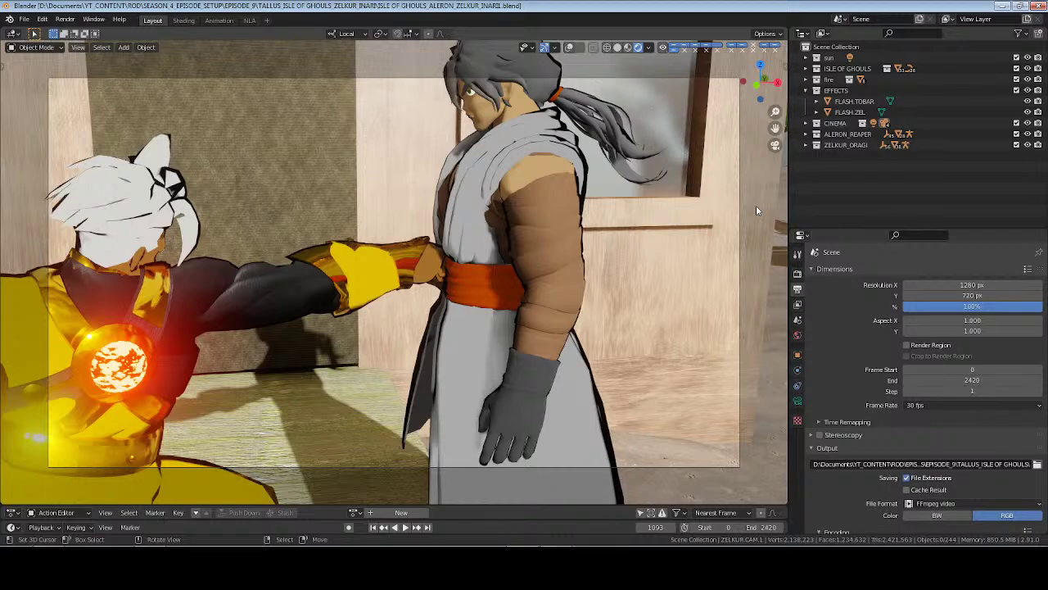
key(space)
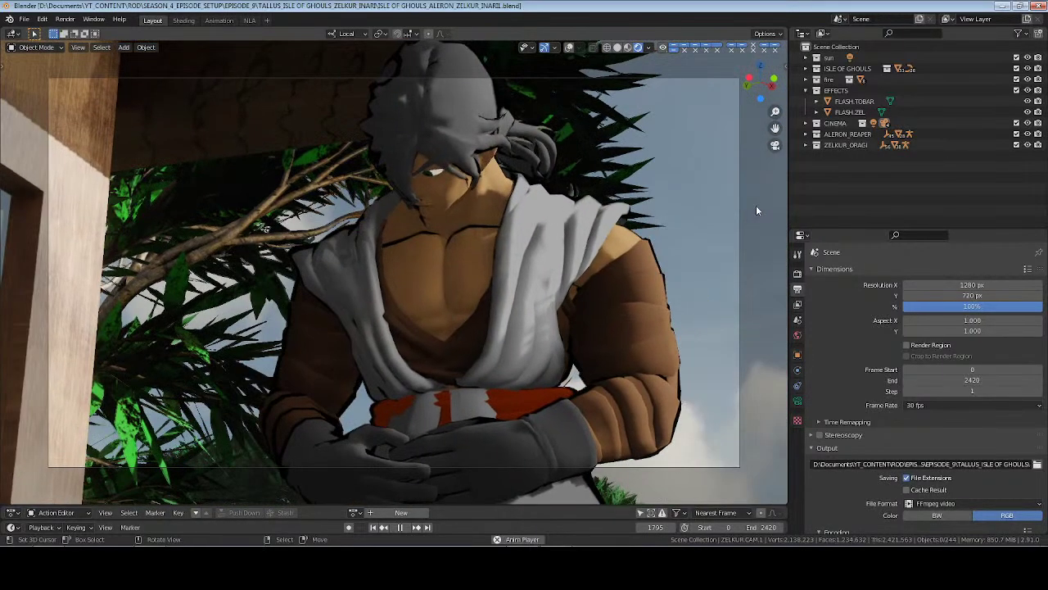
key(space)
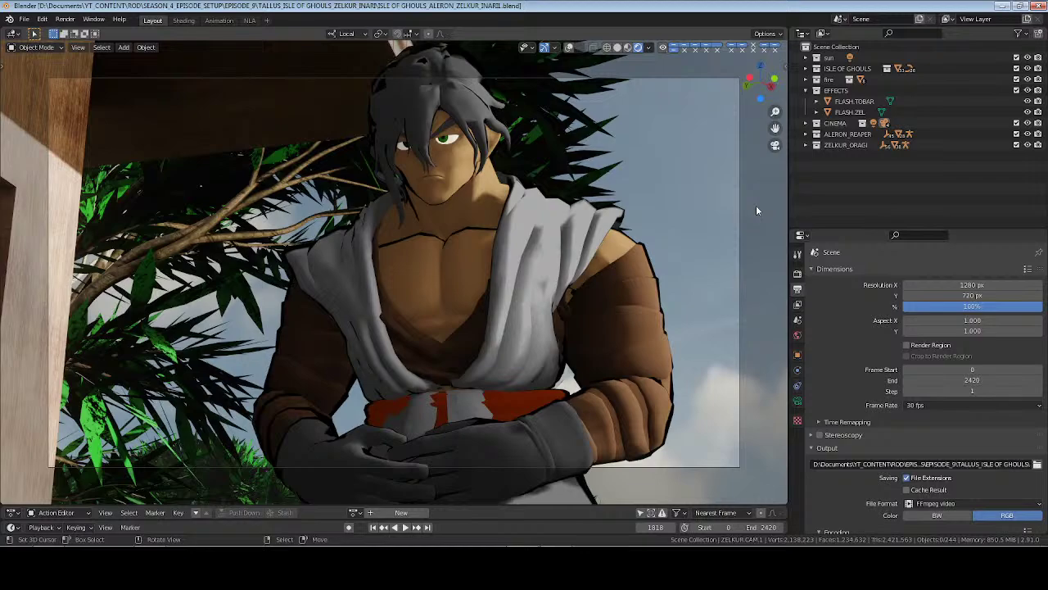
key(space)
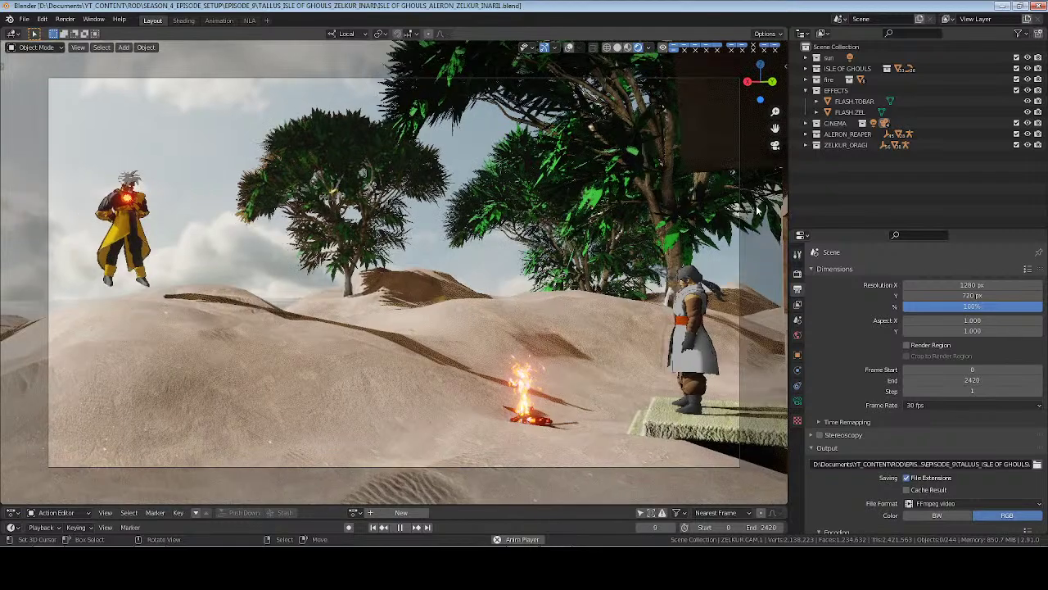
key(space)
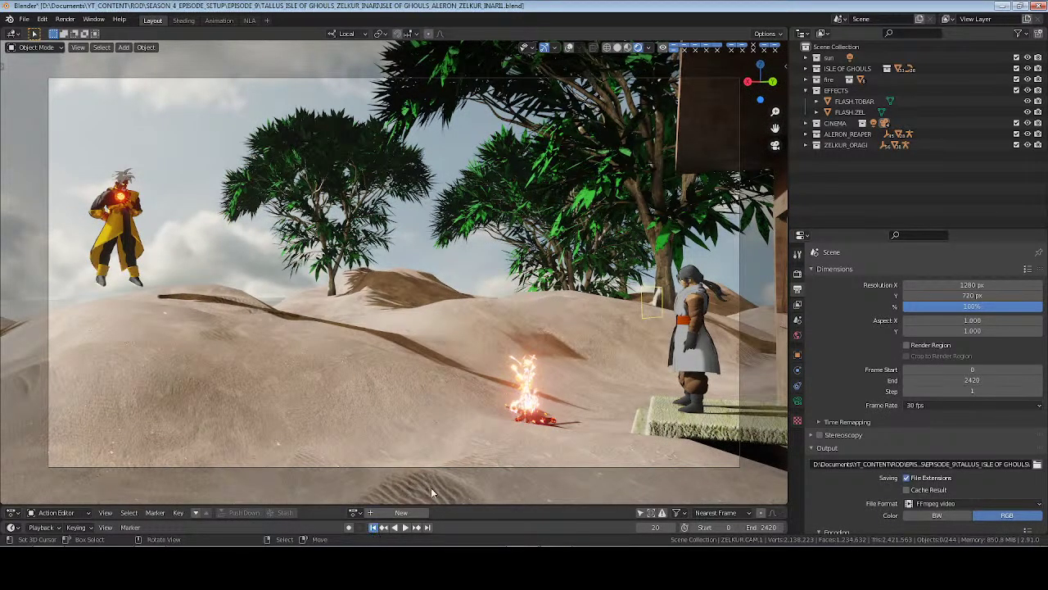
Return to the first frame, save the file and set the viewport to solid shading
click(374, 527)
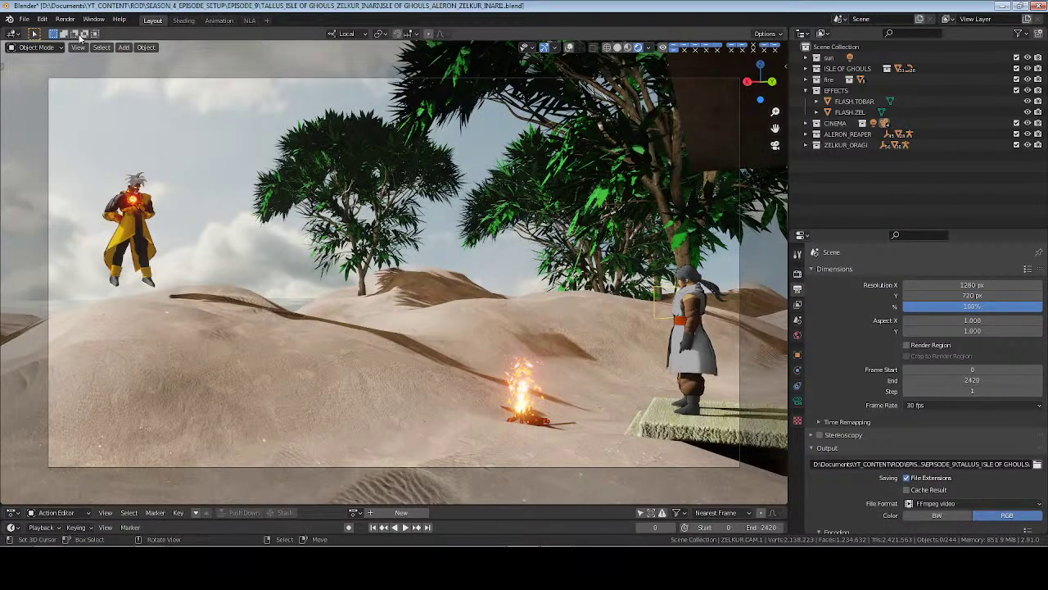
key(ctrl+s)
key(z)
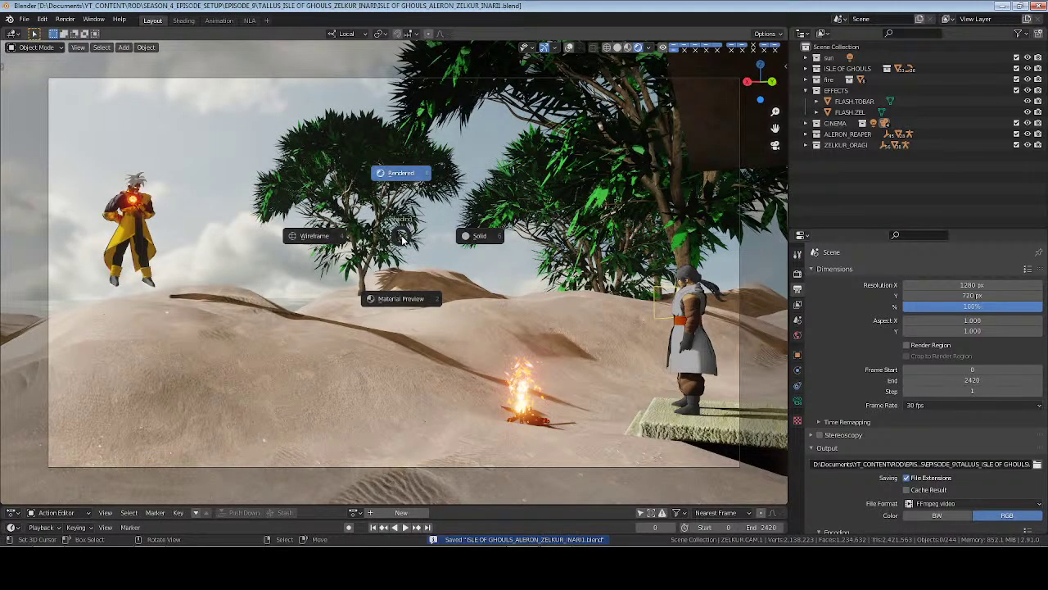
click(443, 237)
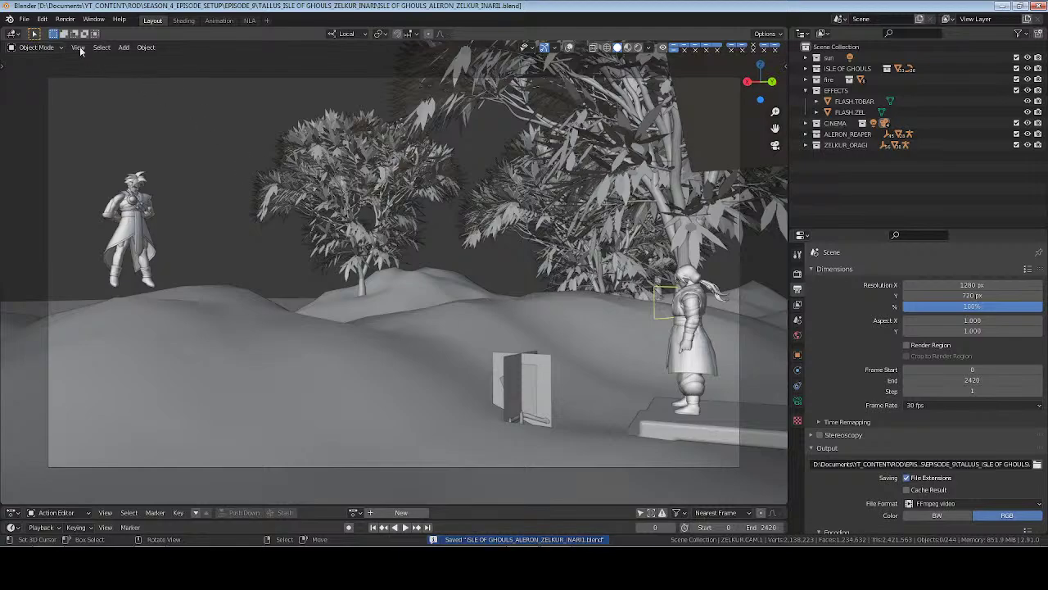
Open the file KINGS COURT_PRAETOR TELRON ARRIVES.blend from the EPISODE_9 folder
click(24, 19)
click(41, 45)
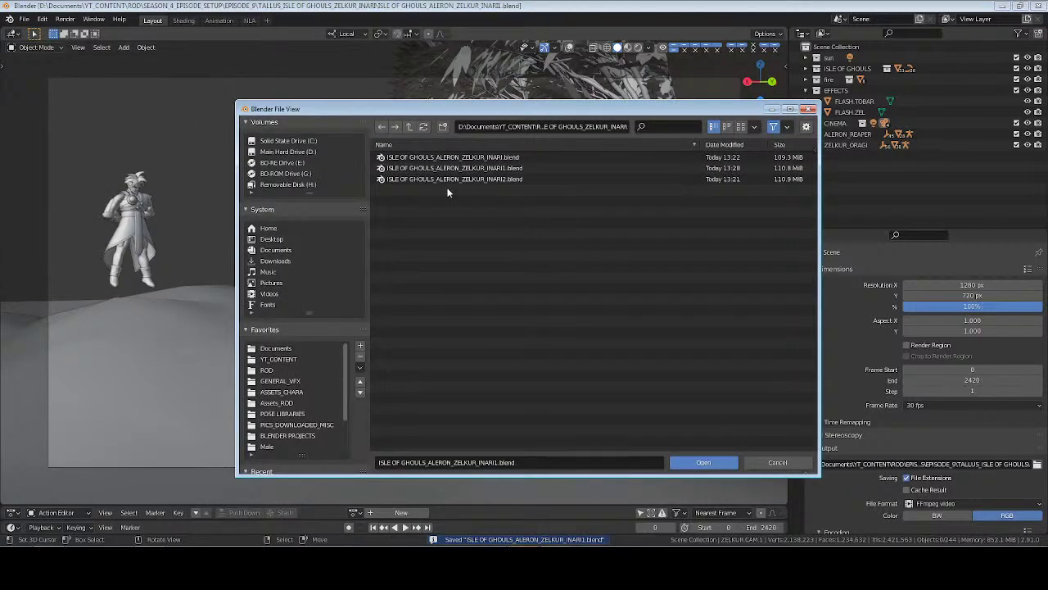
click(408, 127)
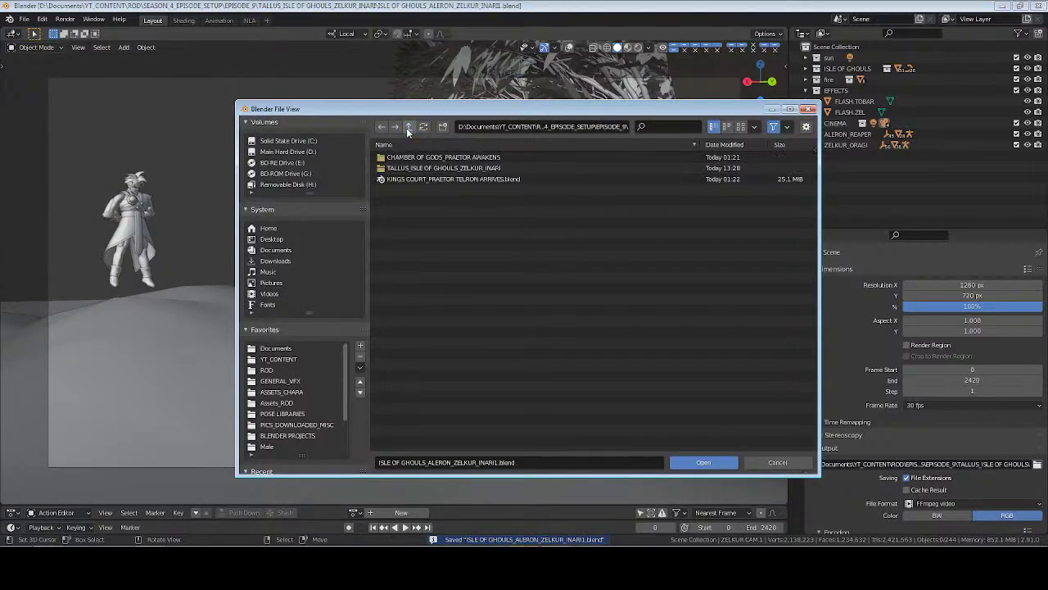
click(442, 179)
click(720, 463)
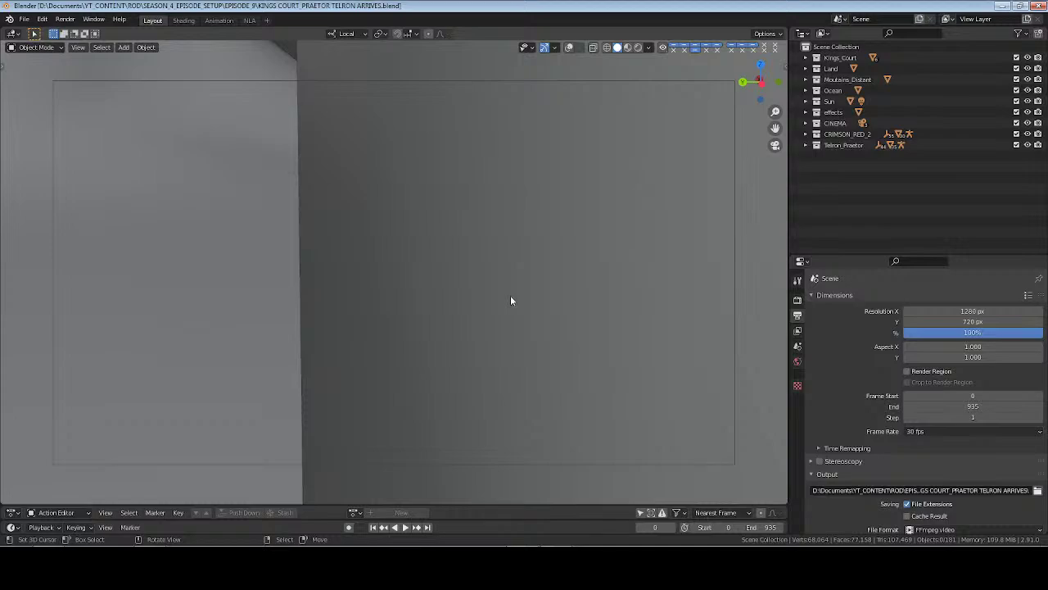
Set the viewport to rendered shading, save the file and play the opening of the Kings Court animation to examine it
click(638, 46)
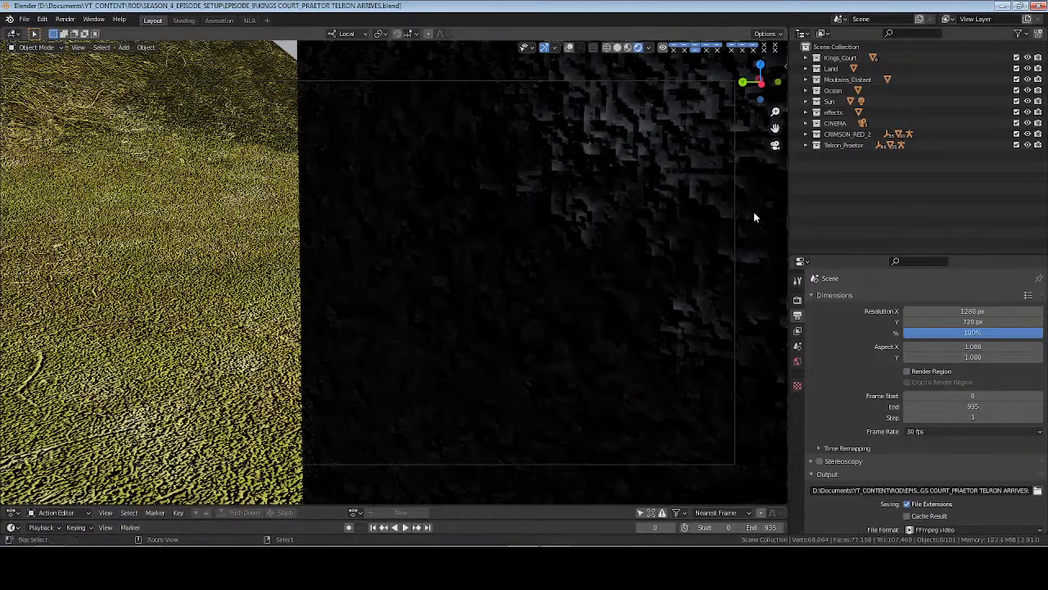
key(ctrl+s)
key(space)
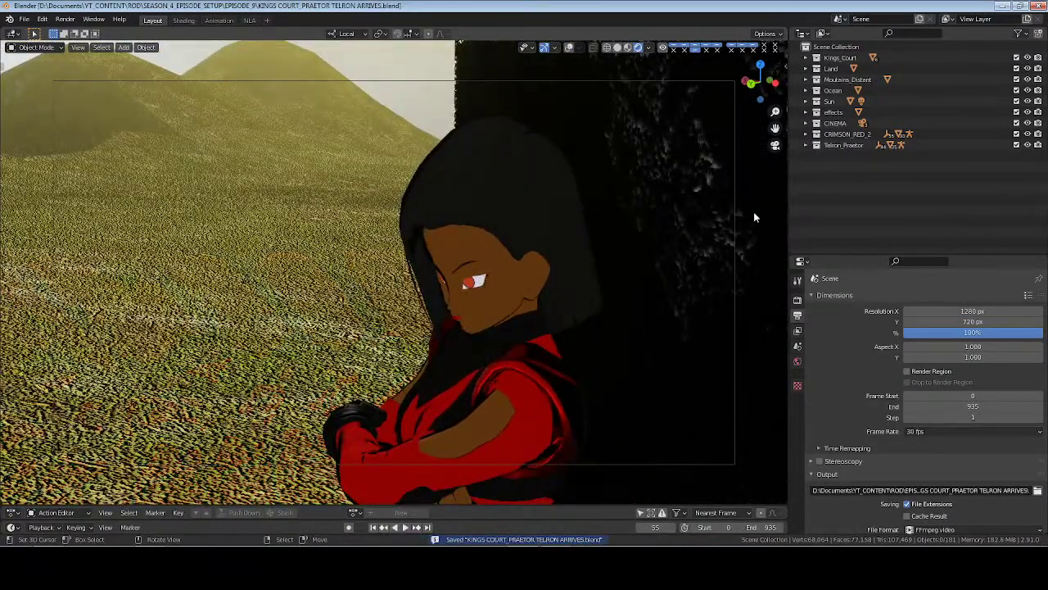
key(space)
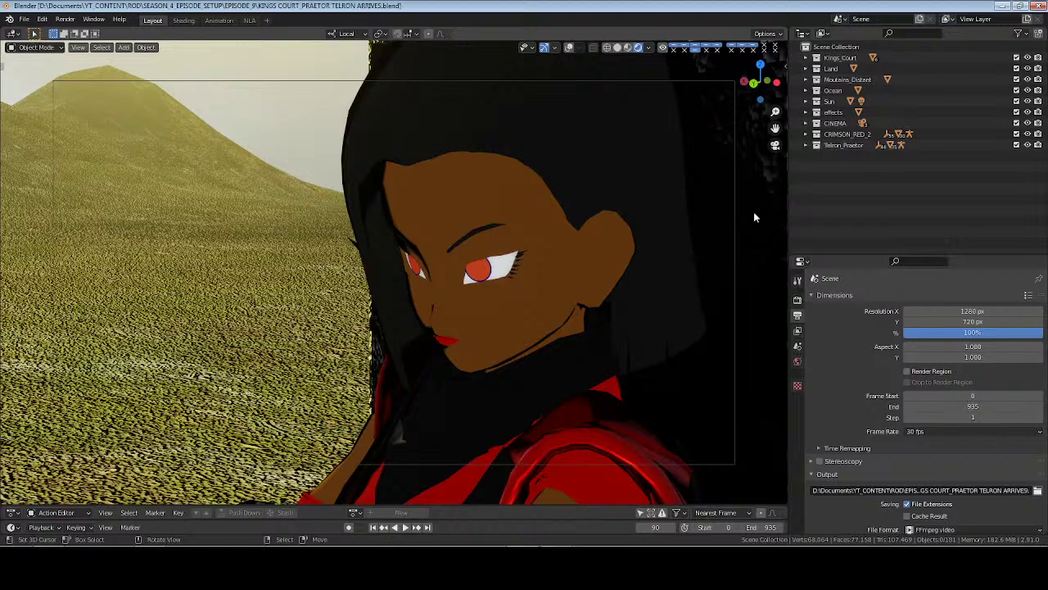
Set the Kings Court viewport back to solid shading, save the file and return to frame 0
key(z)
click(755, 270)
key(ctrl+s)
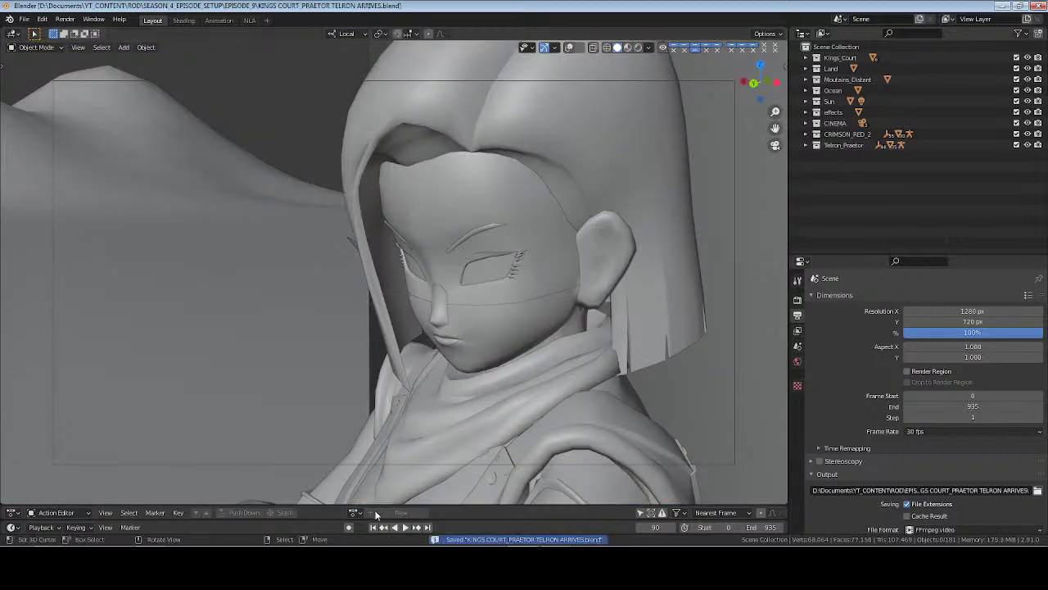
click(374, 527)
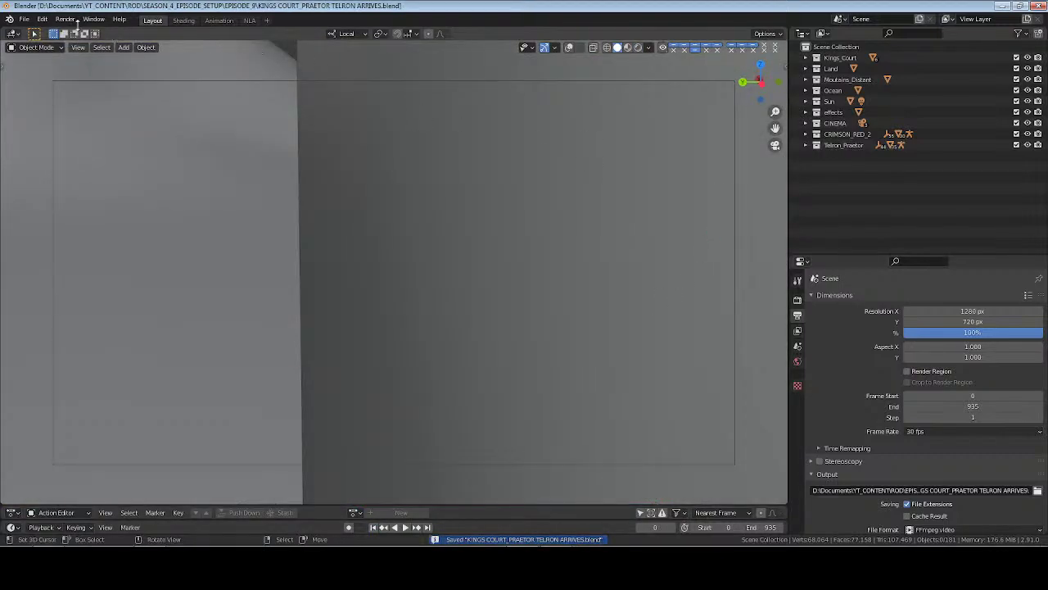
Open the file ISLE OF GHOULS_ALERON_ZELKUR_INARI2.blend from the TALLUS_ISLE OF GHOULS_ZELKUR_INARI folder
click(25, 20)
click(37, 45)
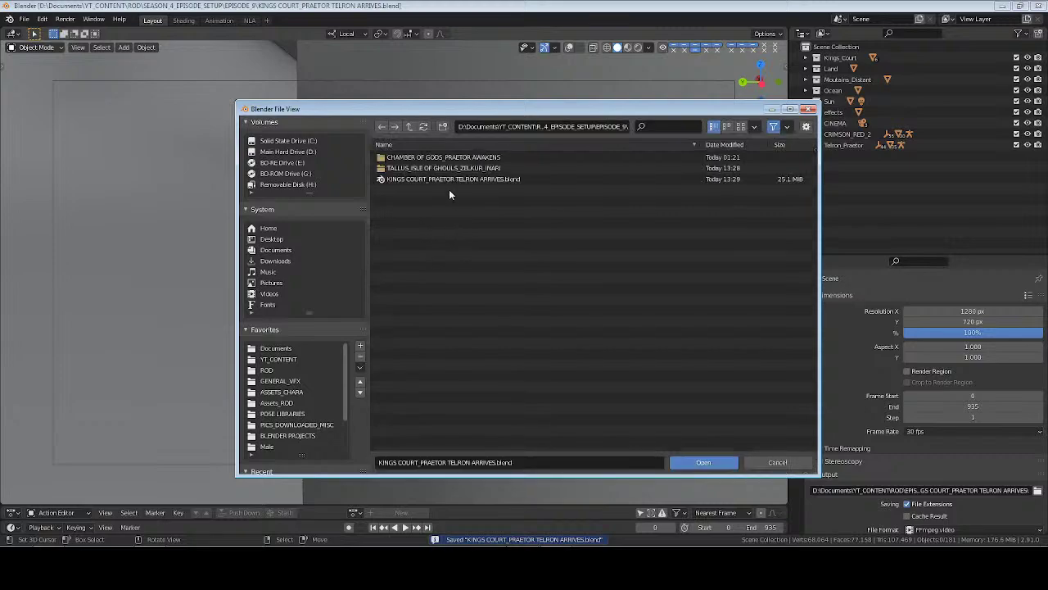
double_click(434, 168)
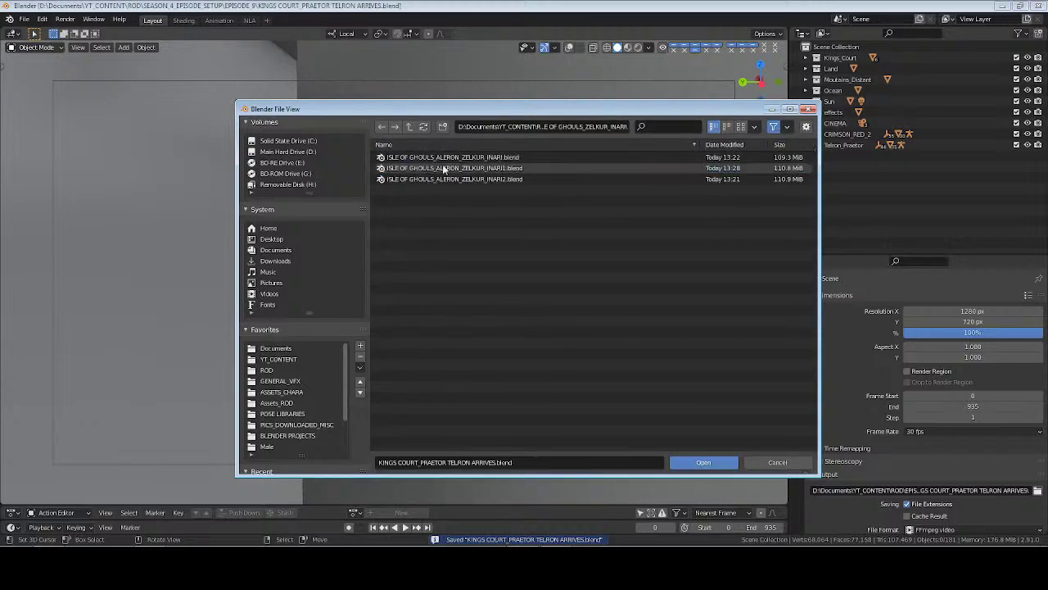
click(473, 178)
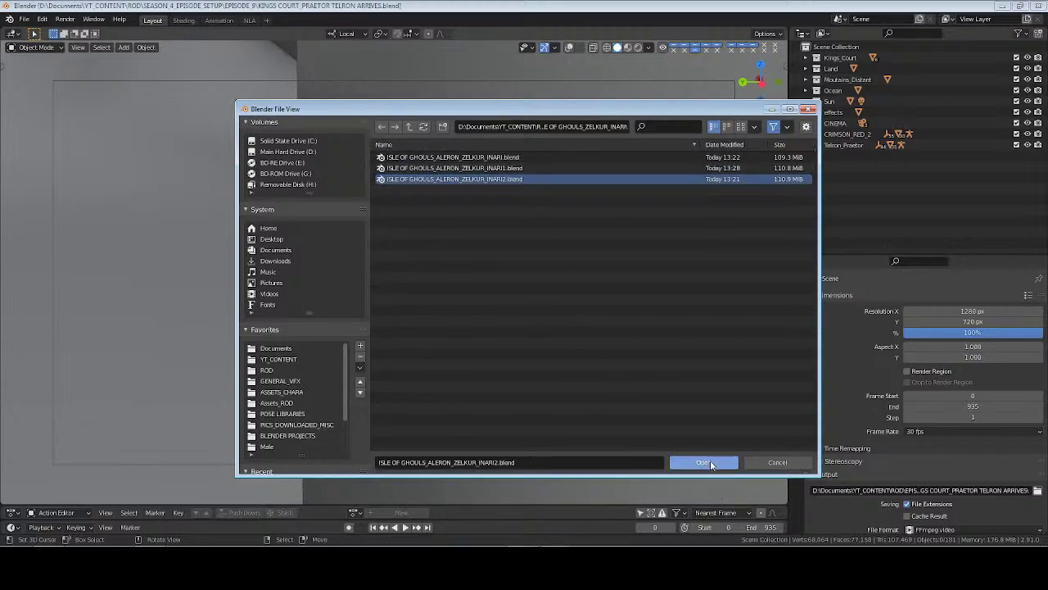
click(709, 464)
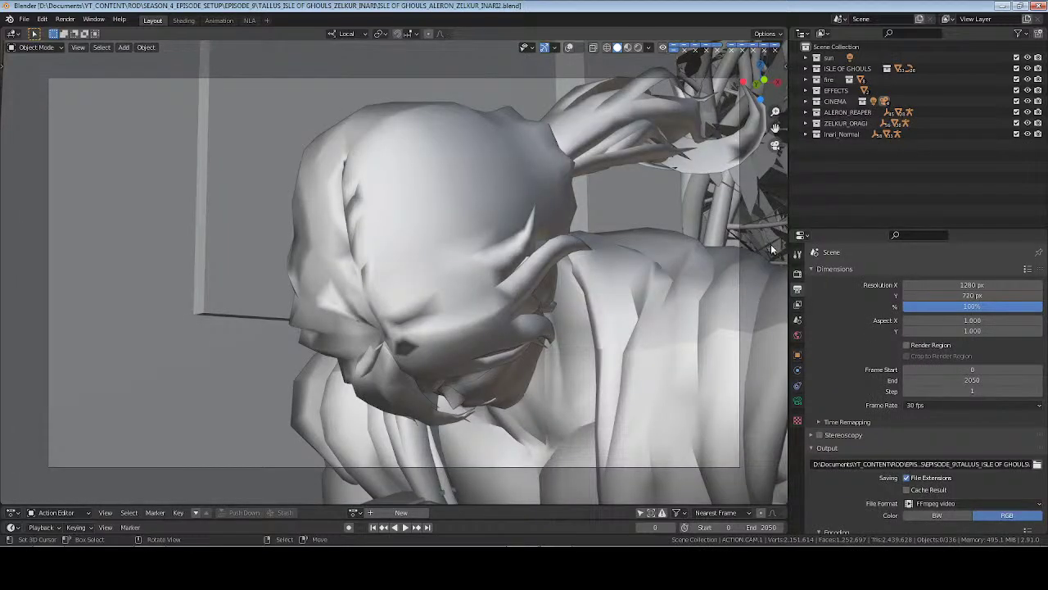
Play the ACTION.CAM.1 animation from frame 0 in solid shading, pausing at intervals to examine the shots and saving the file
key(space)
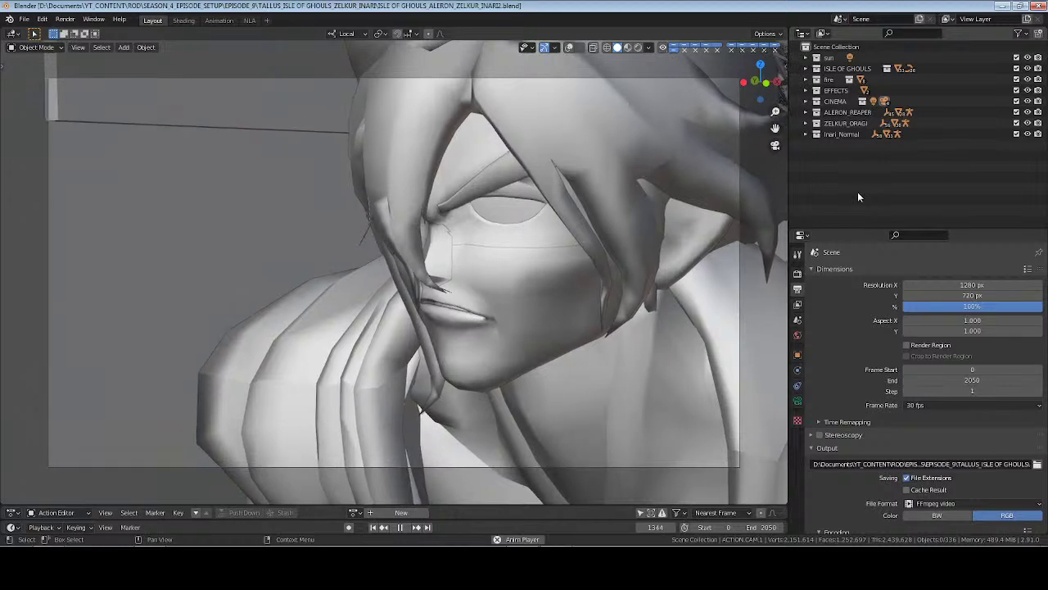
key(space)
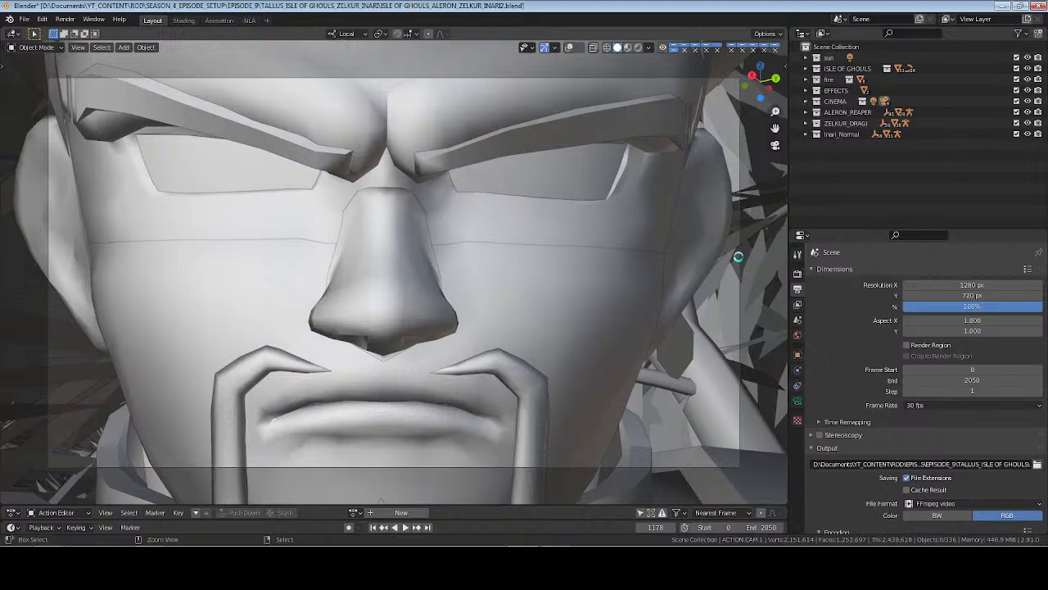
key(ctrl+s)
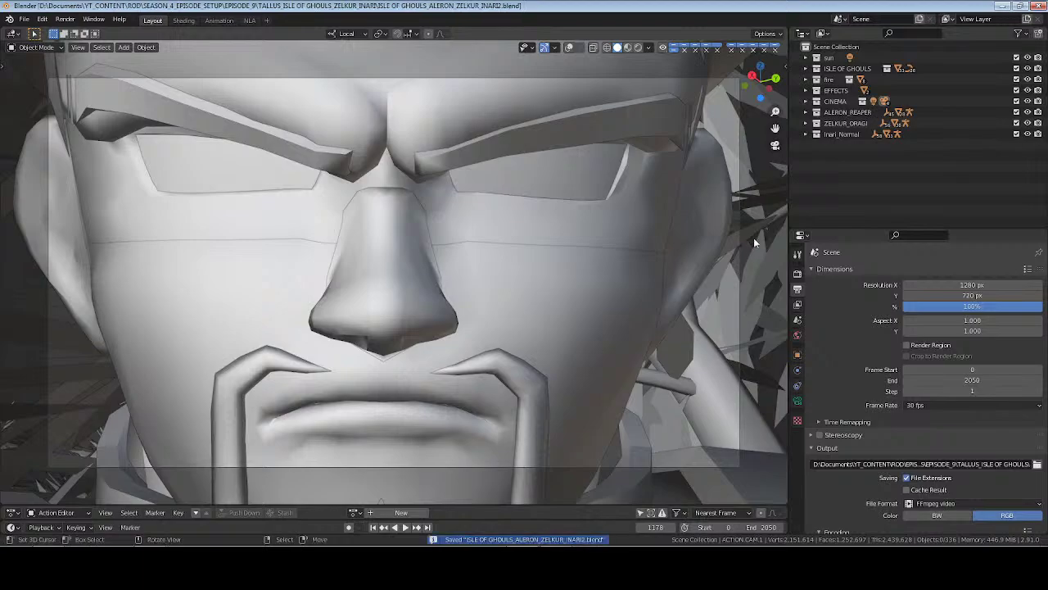
key(space)
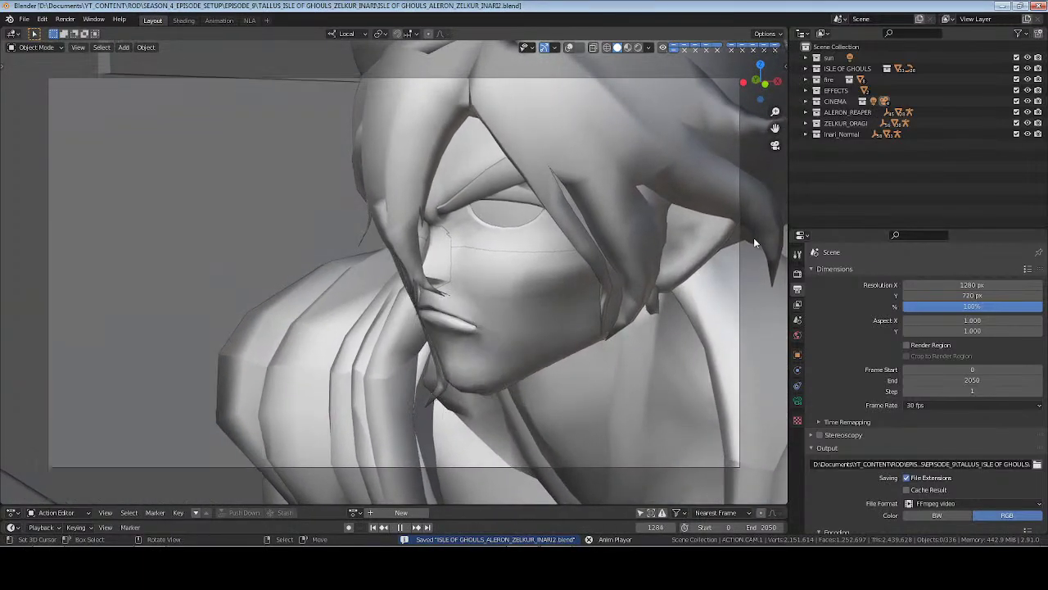
key(space)
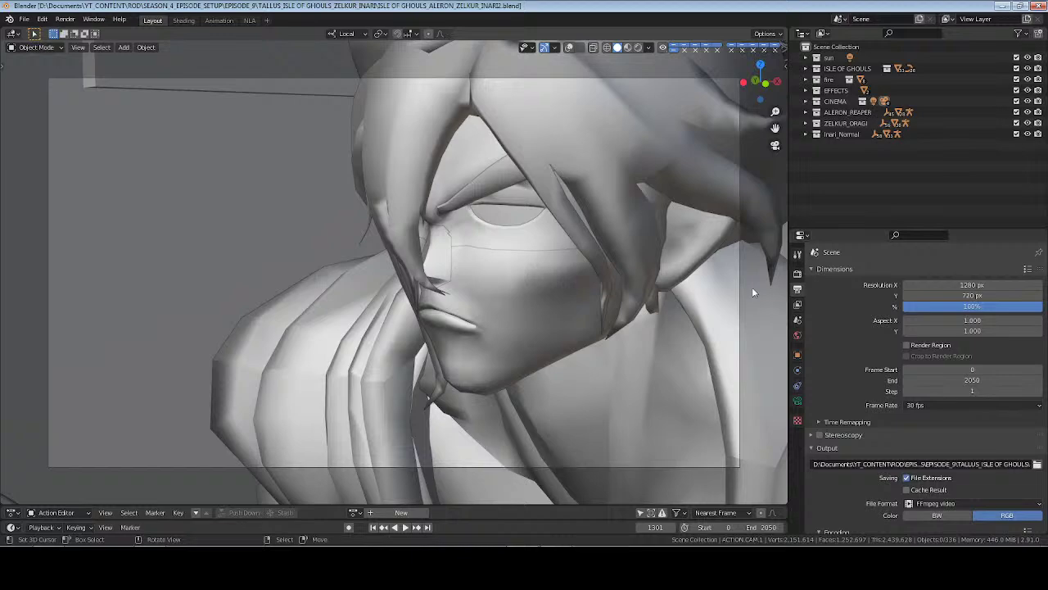
key(space)
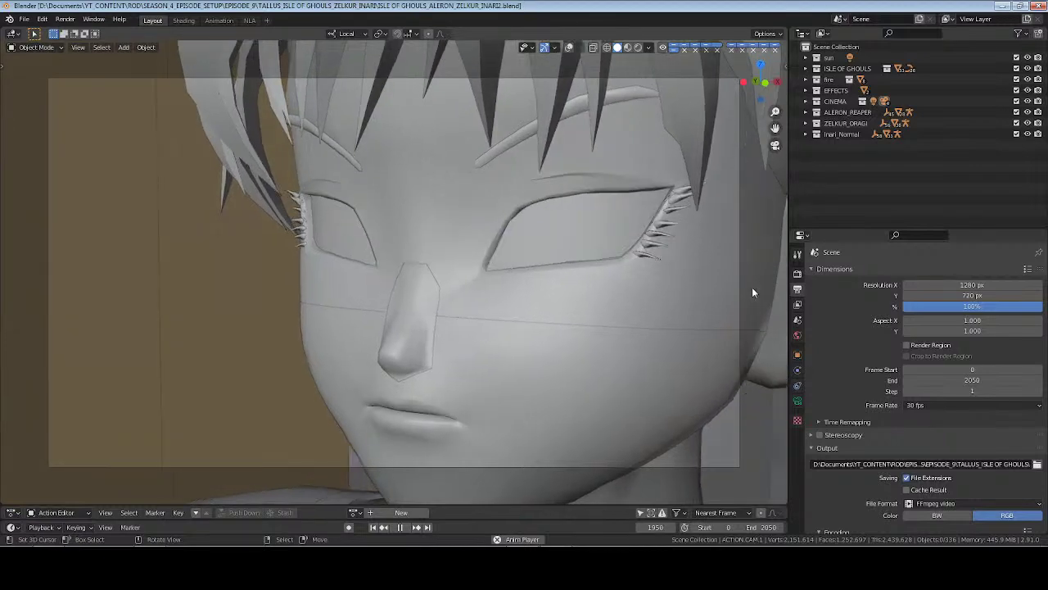
key(space)
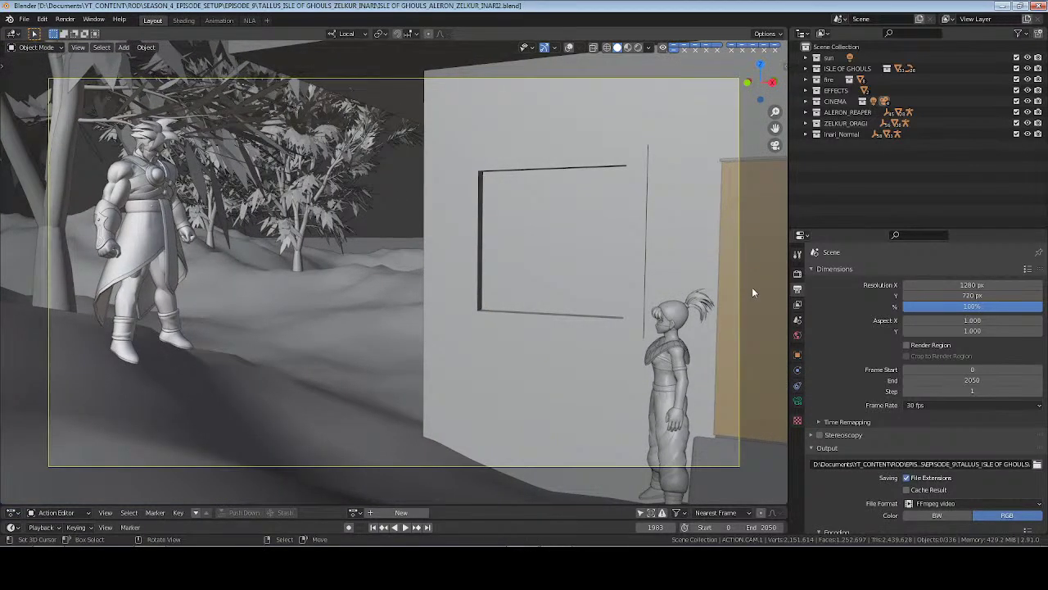
Return the INARI2 scene to the first frame and save the file
click(372, 527)
key(ctrl+s)
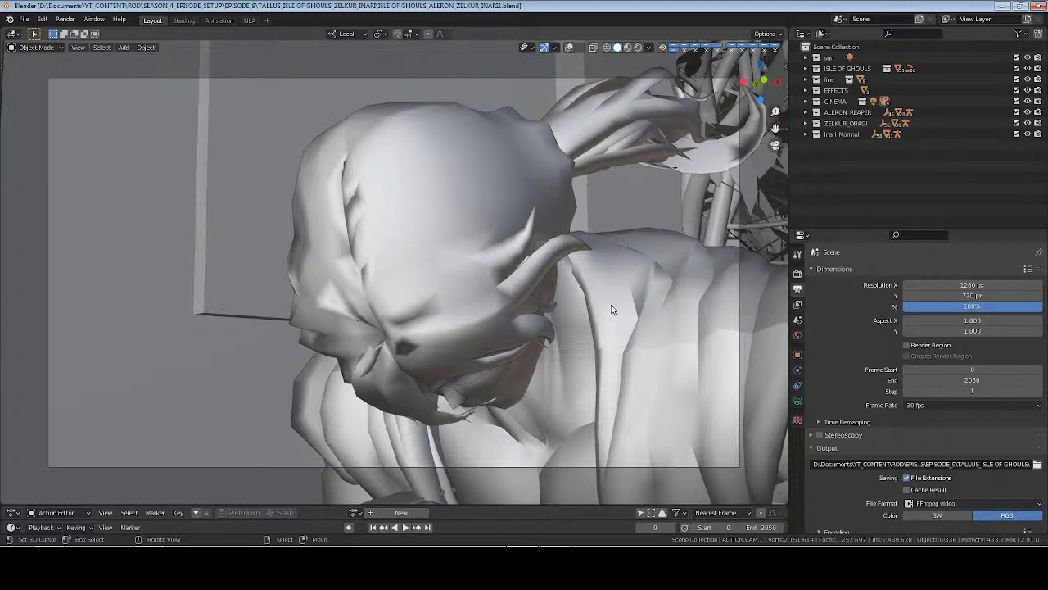
key(ctrl+s)
Create a new file from the General template
click(24, 19)
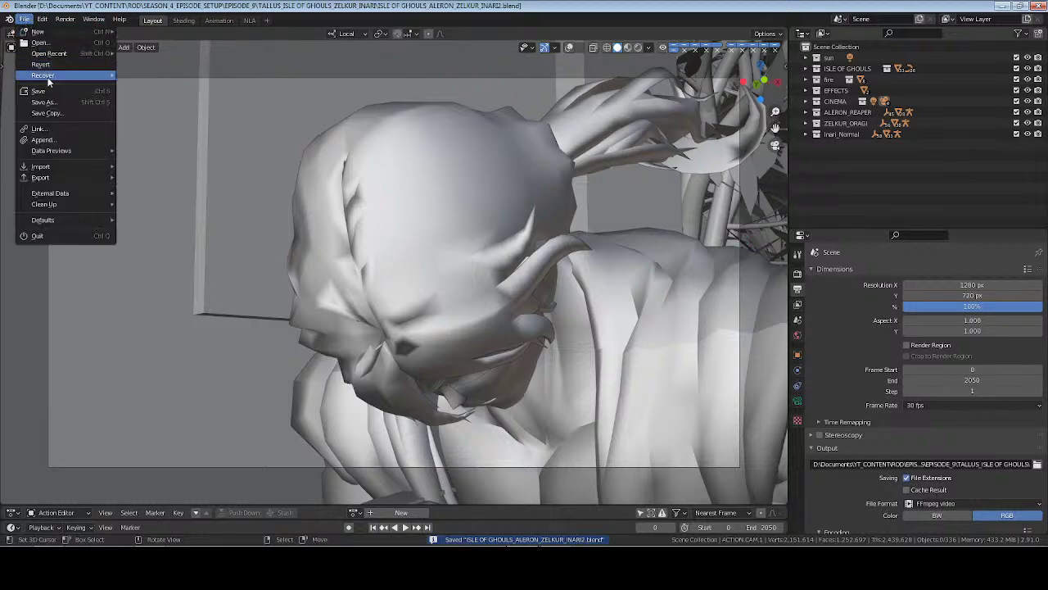
key(ctrl+n)
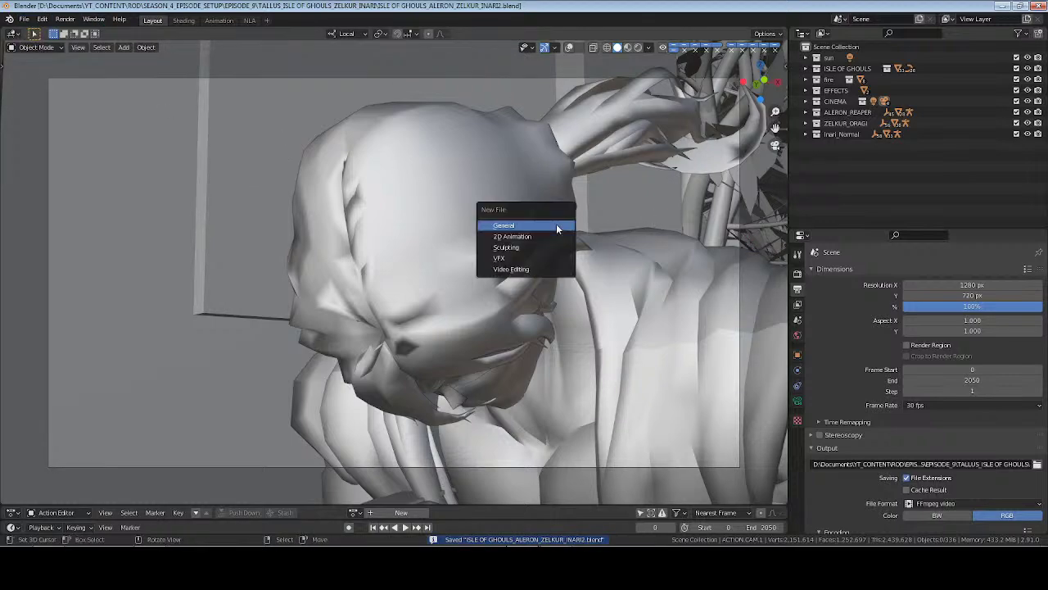
key(Return)
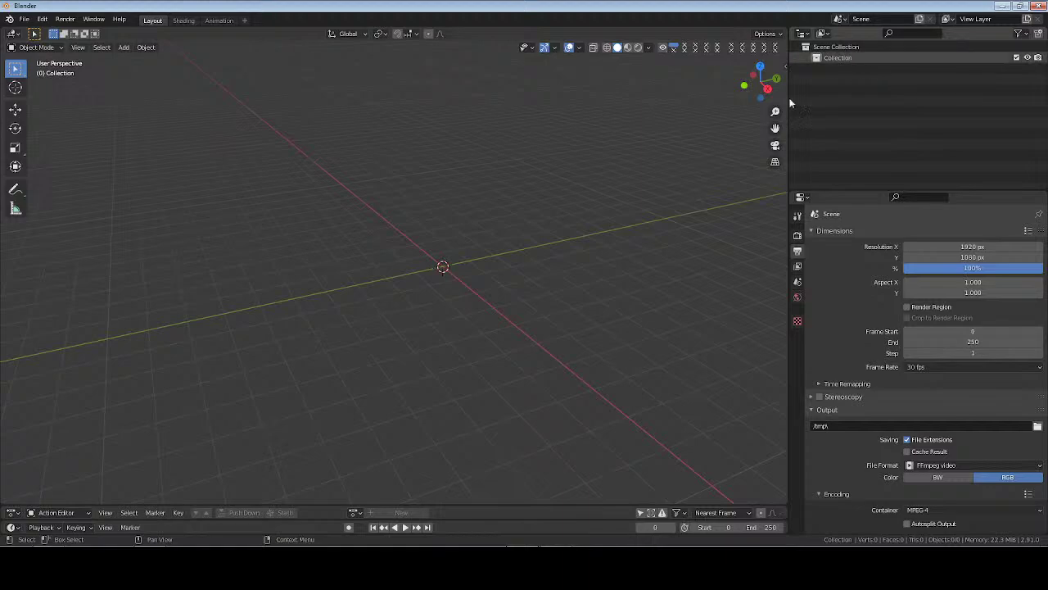
Save the new file as pressure points.blend in the VFX folder inside ROD
key(ctrl+s)
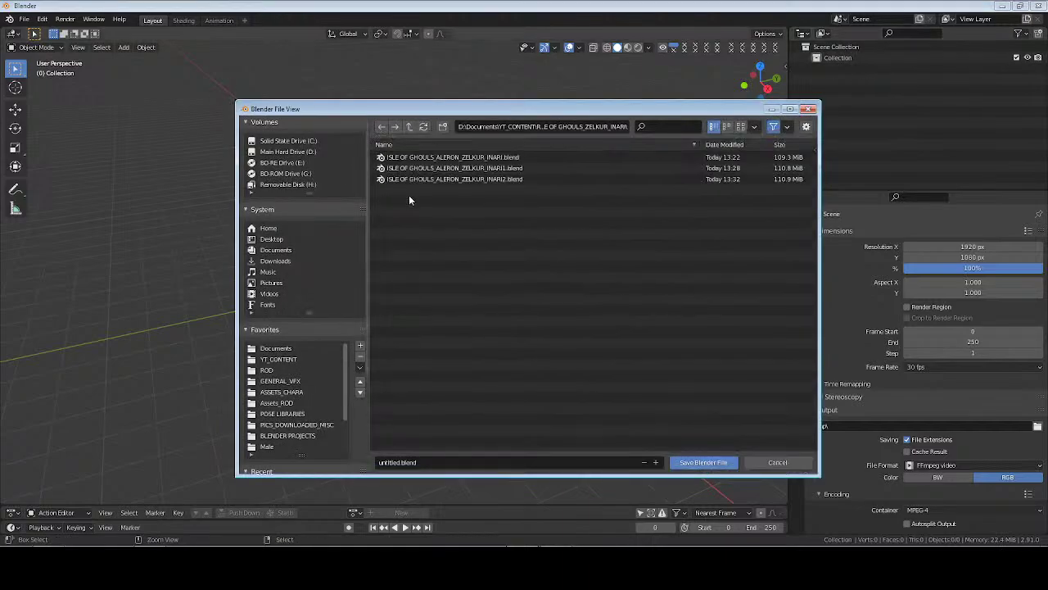
click(278, 360)
click(311, 370)
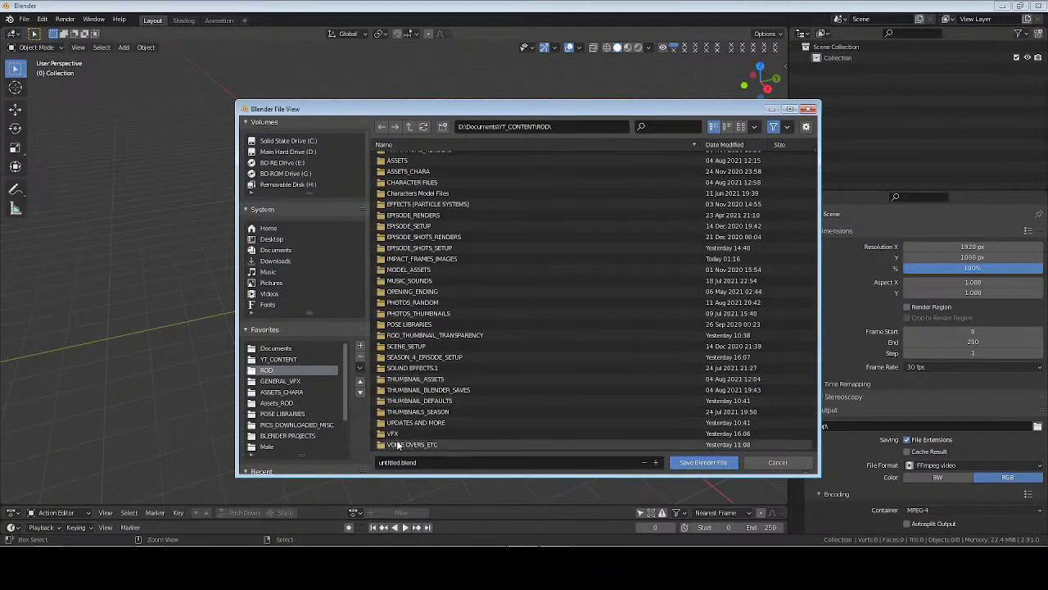
double_click(394, 434)
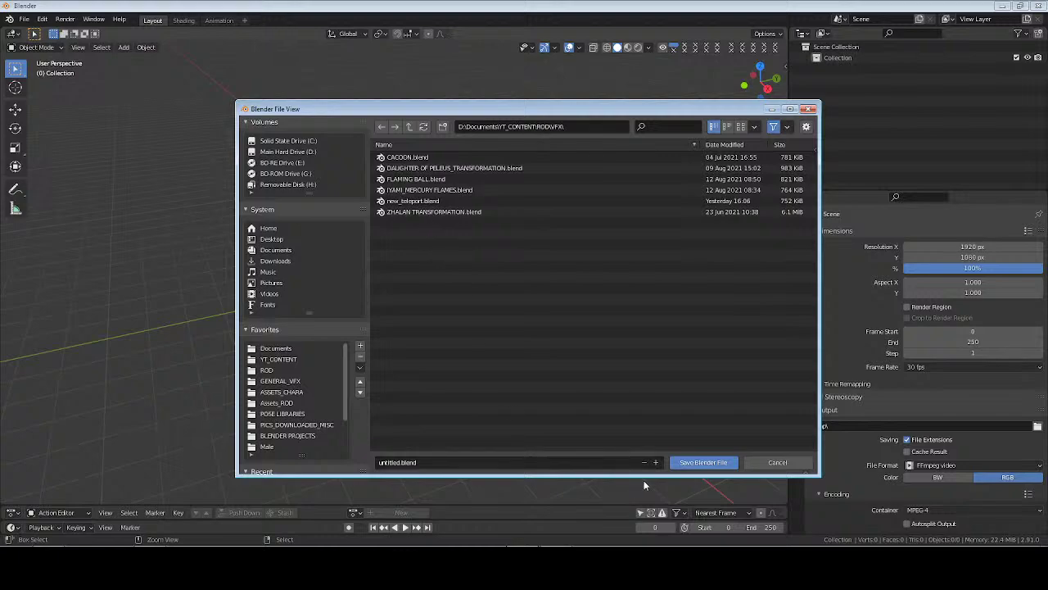
click(599, 462)
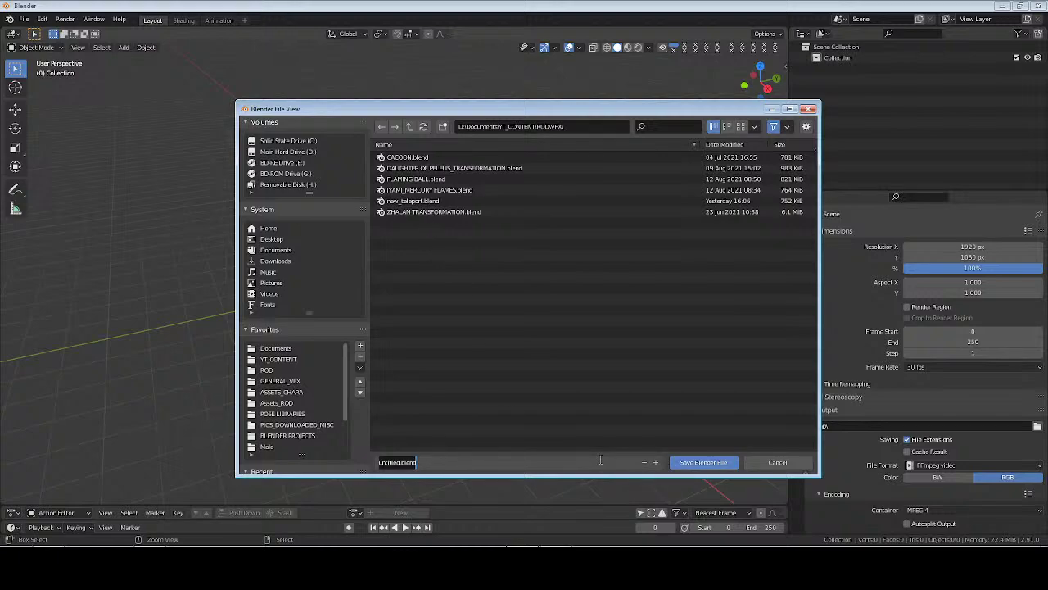
text(pressure points)
key(Return)
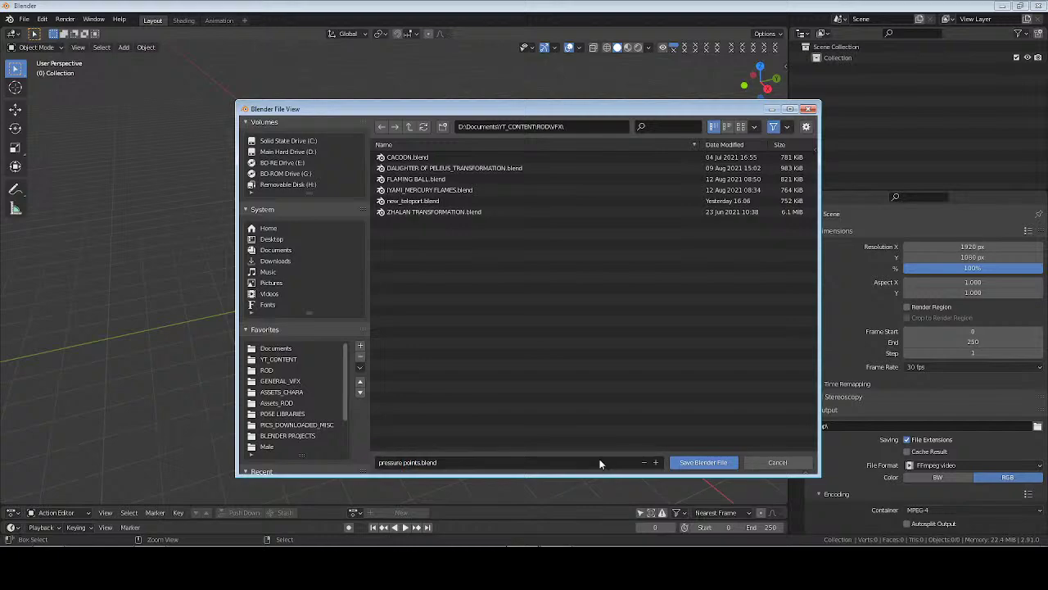
click(710, 462)
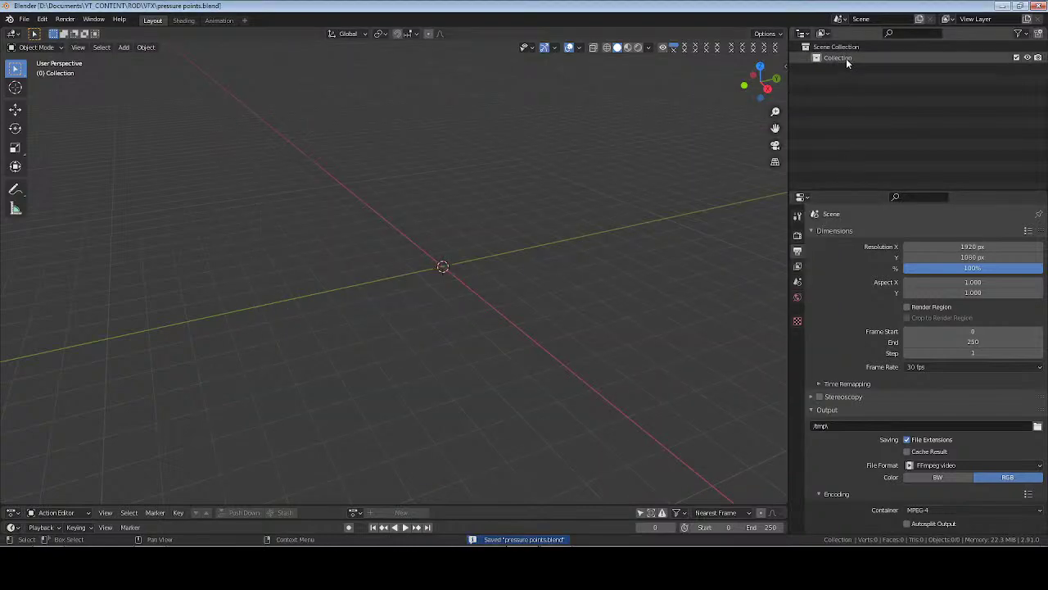
Rename the default collection to "points"
click(846, 58)
double_click(846, 58)
text(po)
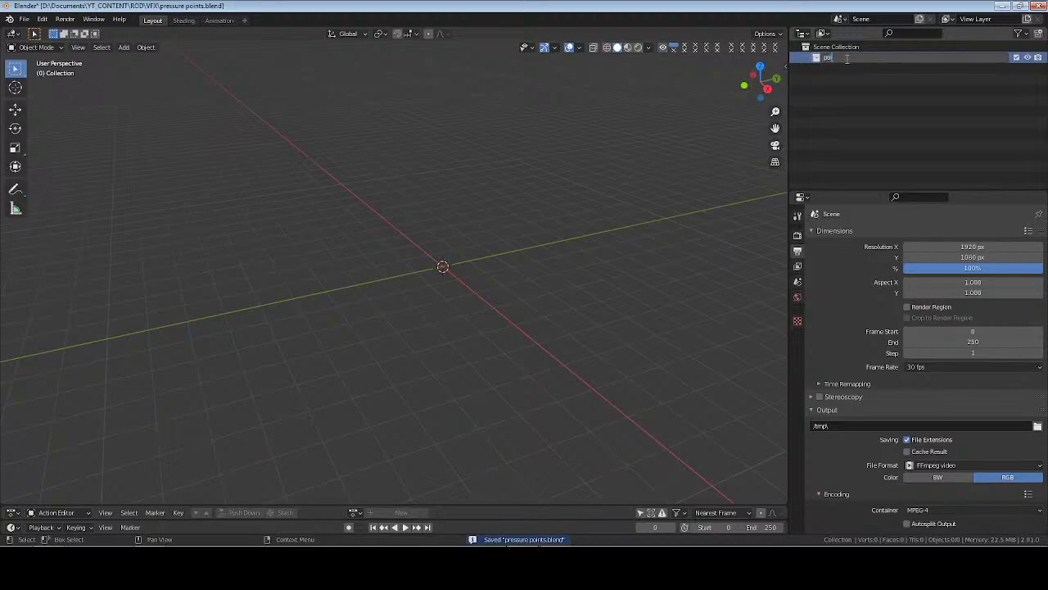
text(ints)
key(Return)
Add a mesh cylinder at the origin and rotate it 90 degrees about the X axis
key(shift+a)
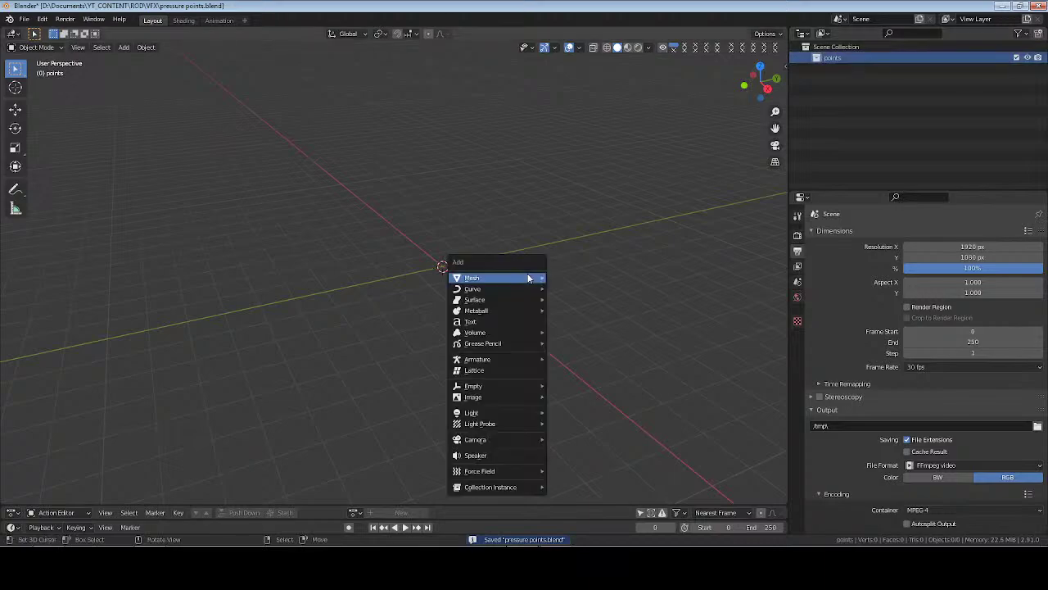
mouse_move(498, 279)
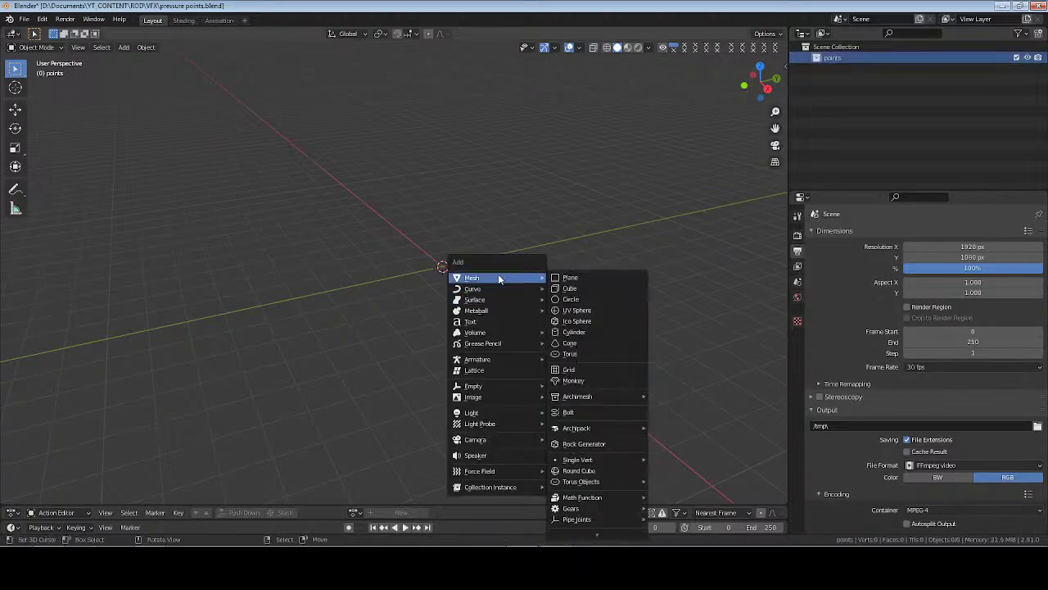
click(583, 334)
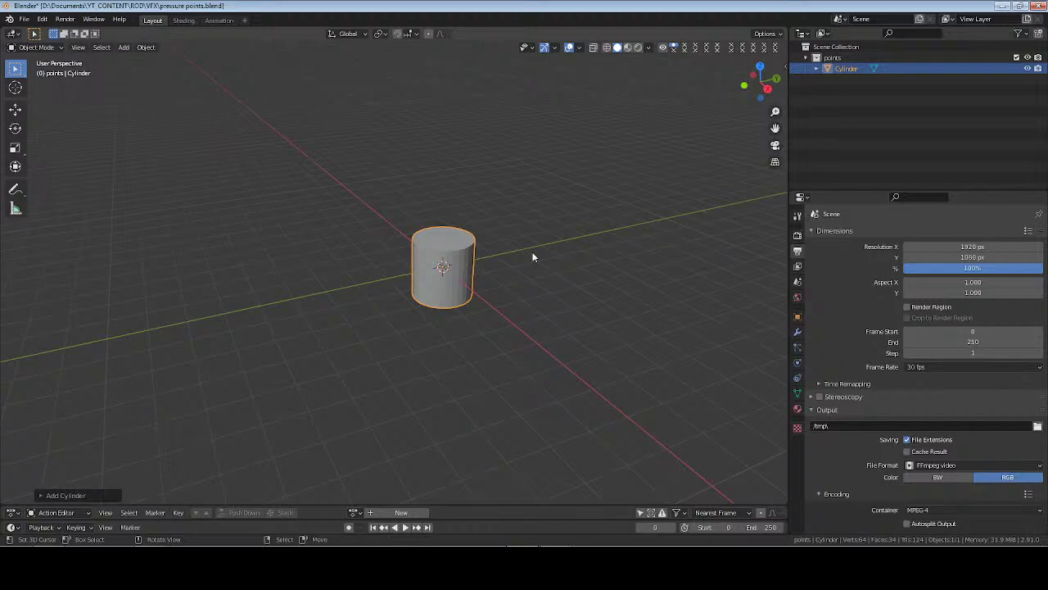
text(rx90)
key(Return)
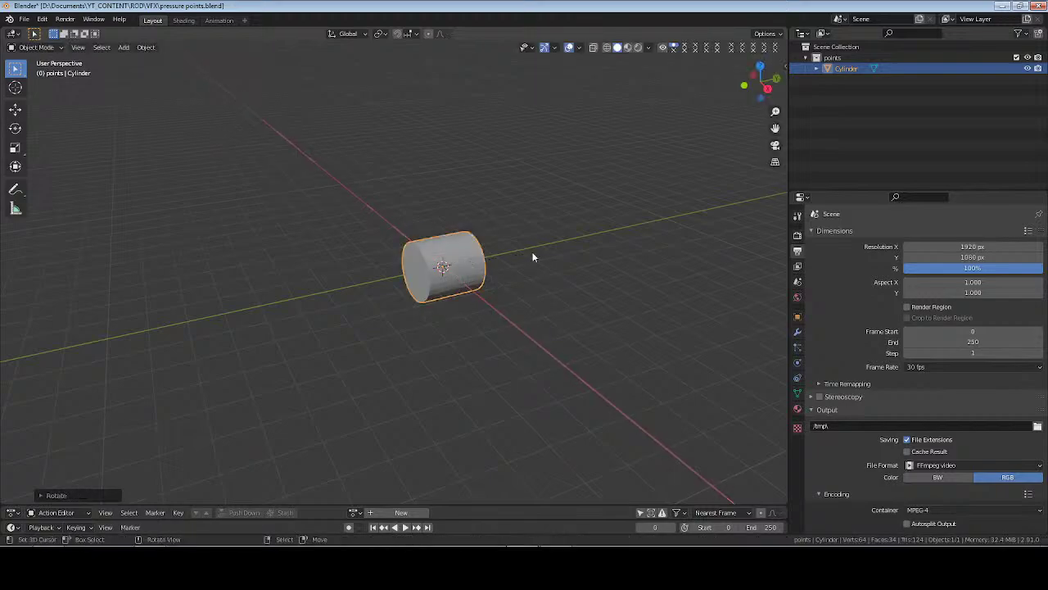
Try to delete the cylinder's two circular end faces in Edit Mode
key(KP_Decimal)
middle_drag(477, 331, 402, 314)
key(Tab)
key(3)
right_click(369, 305)
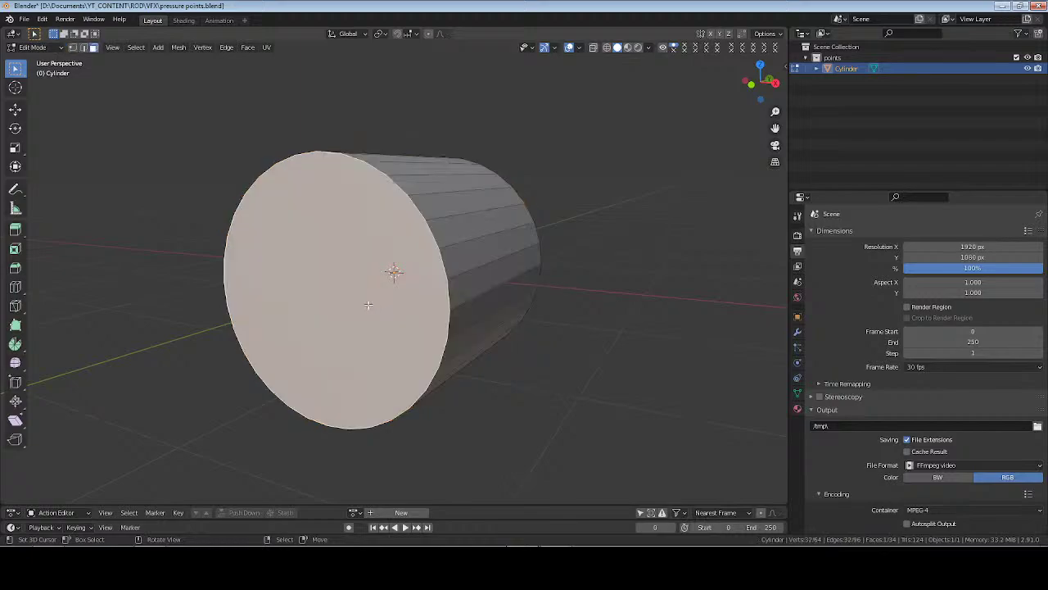
middle_drag(547, 316, 409, 328)
shift+right_click(515, 323)
middle_drag(604, 336, 460, 353)
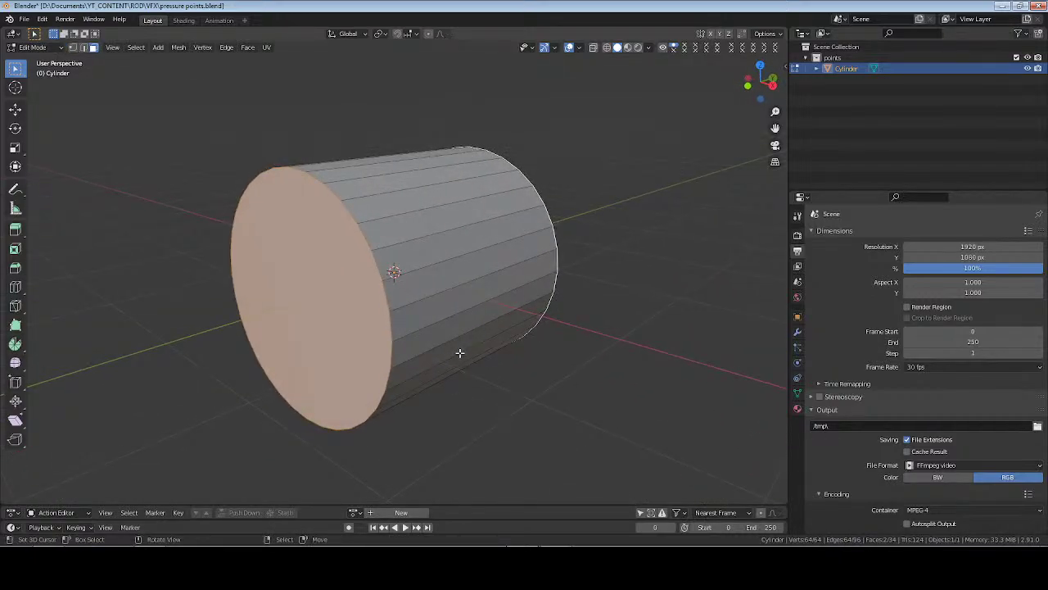
key(a)
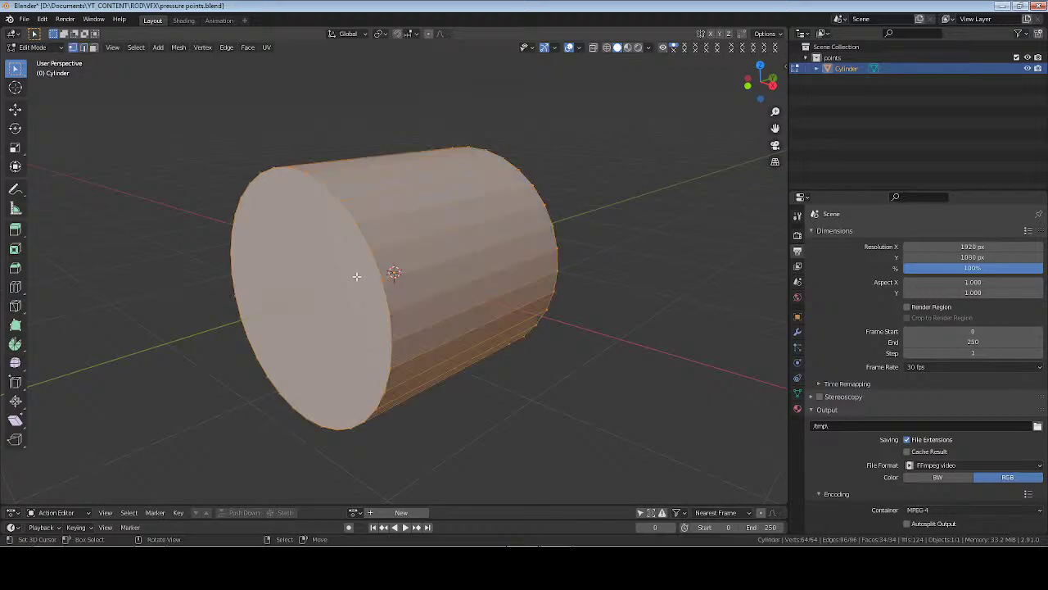
key(ctrl+z)
middle_drag(316, 292, 477, 303)
key(x)
click(459, 339)
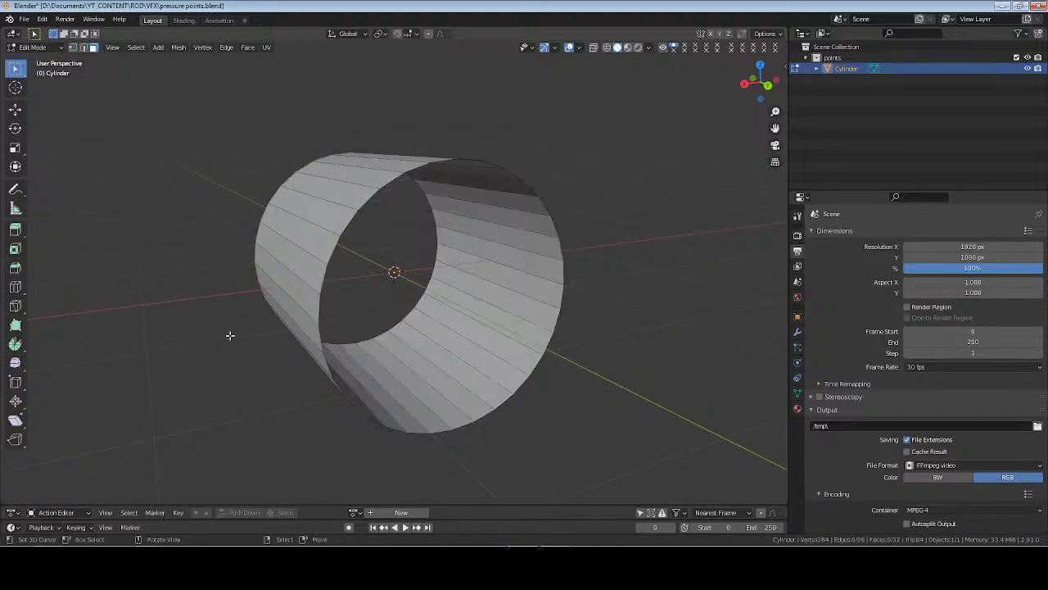
Undo the deletion of the cylinder's end faces, clear the selection and return to Object Mode
middle_drag(230, 335, 408, 332)
key(ctrl+z)
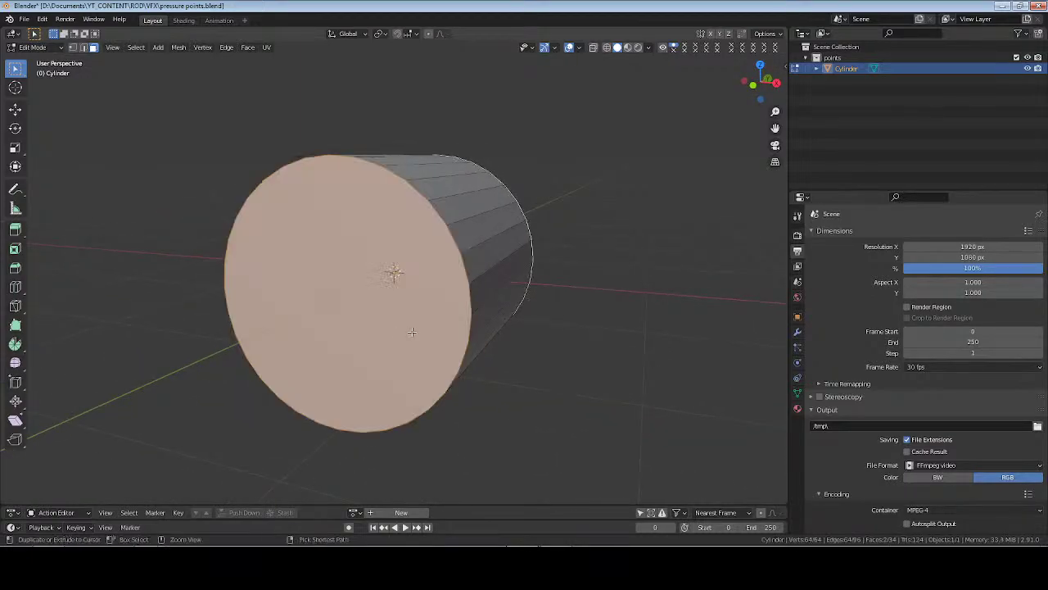
mouse_move(478, 333)
middle_down()
mouse_move(461, 320)
mouse_move(529, 325)
mouse_move(477, 323)
middle_up()
key(alt+a)
scroll(505, 323, down, 4)
key(Tab)
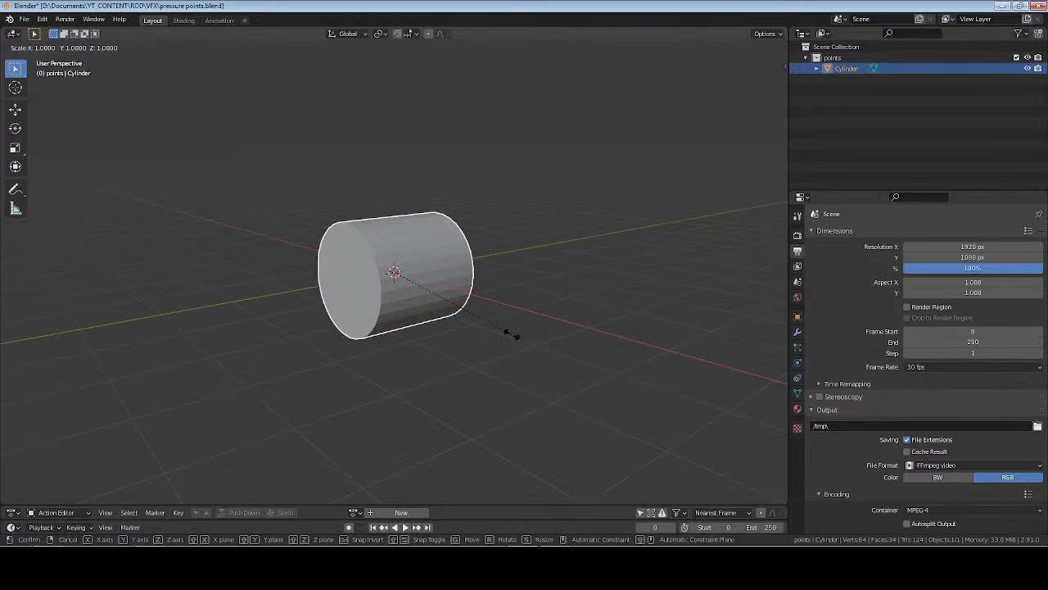
Scale the cylinder down to a thin rod, about 0.02 on X and Z with the Y axis locked
key(shift+y)
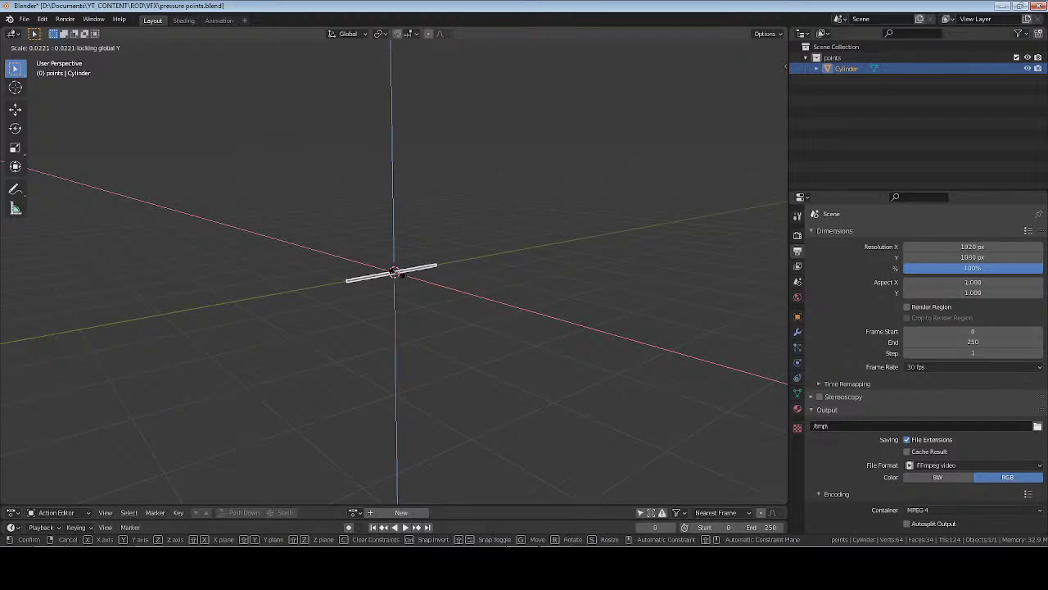
click(399, 276)
scroll(428, 313, up, 5)
middle_drag(427, 317, 470, 362)
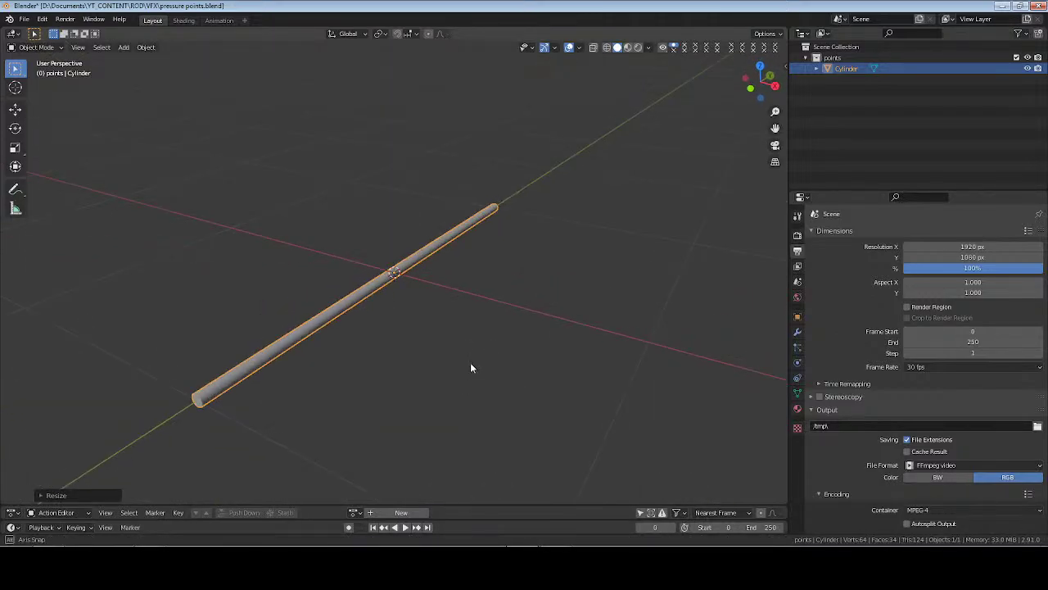
Rename the rod object to "point"
key(F2)
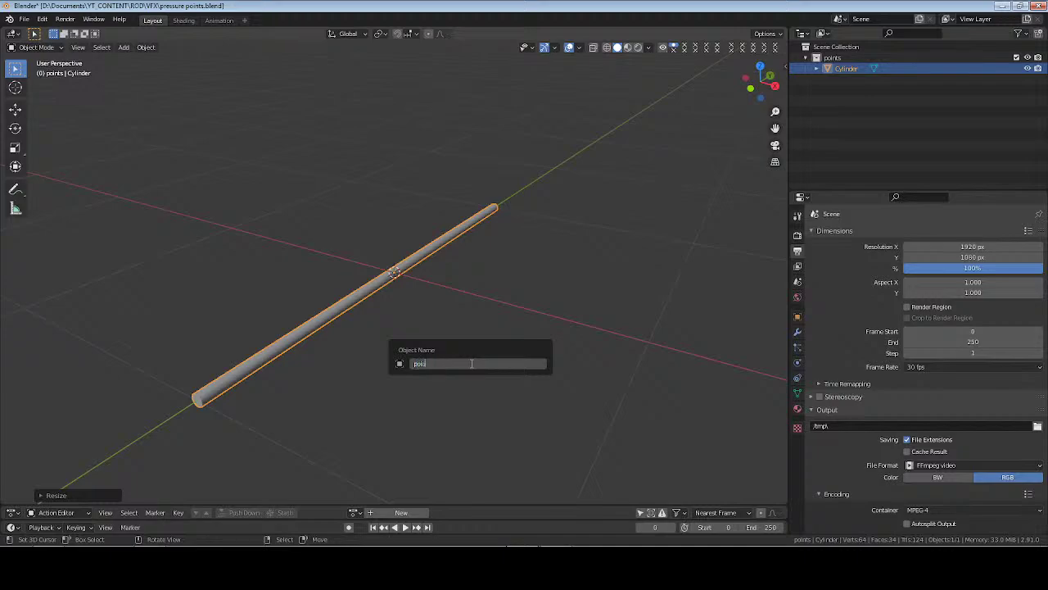
text(point)
key(Return)
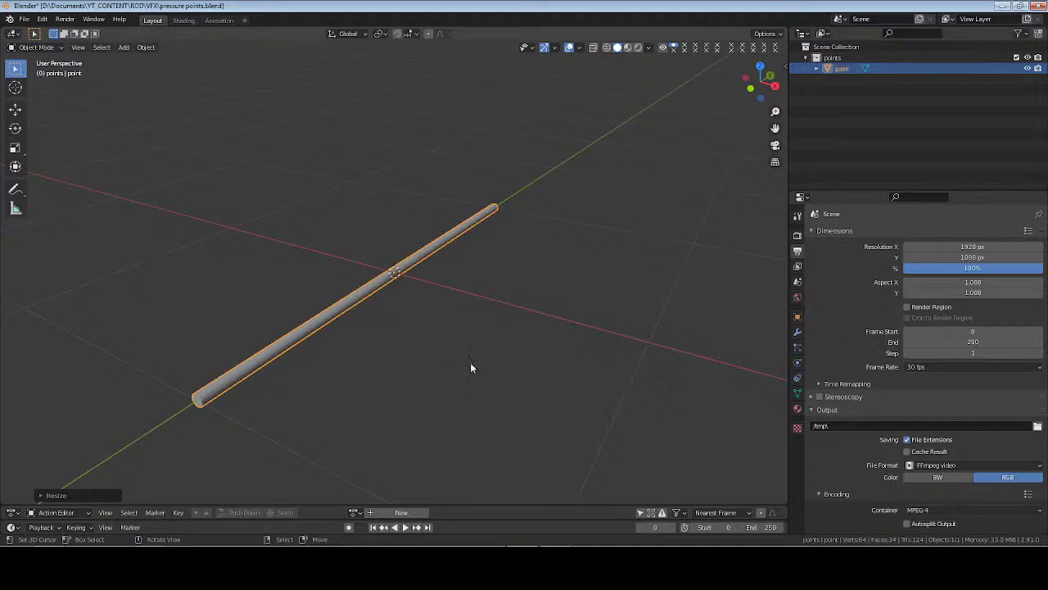
Enable Bloom in the Eevee render settings and switch the viewport to Material Preview shading
click(797, 409)
click(797, 236)
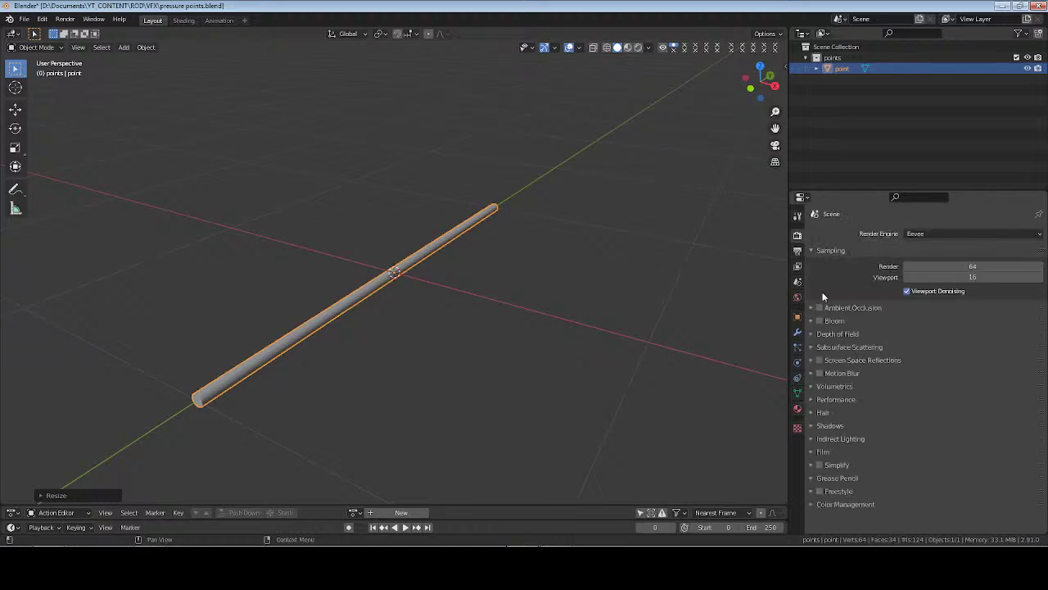
click(630, 47)
Add a new material to the rod and name it "pressure point"
click(798, 408)
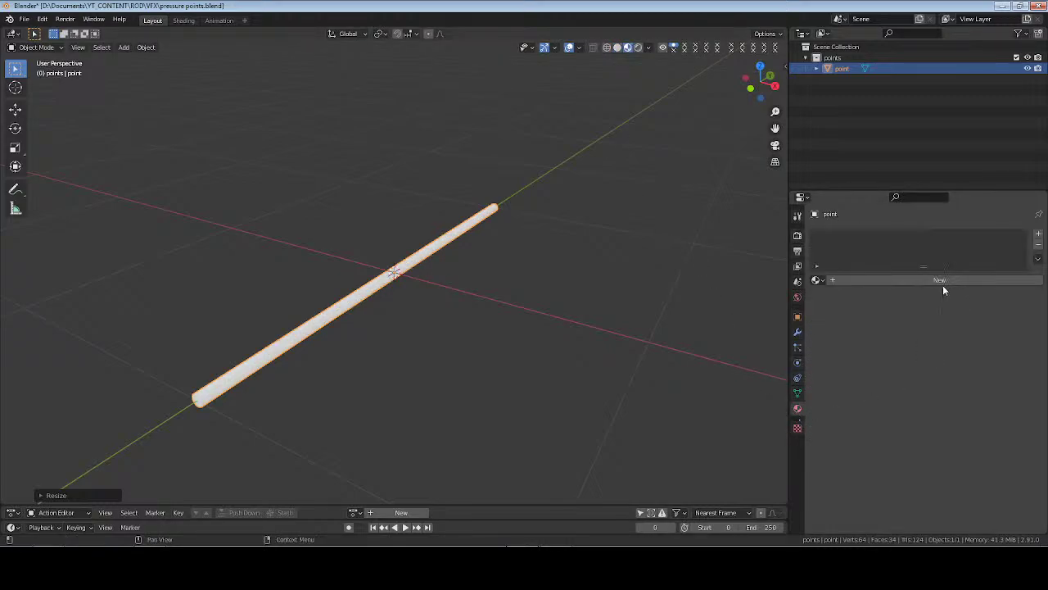
click(934, 280)
double_click(925, 281)
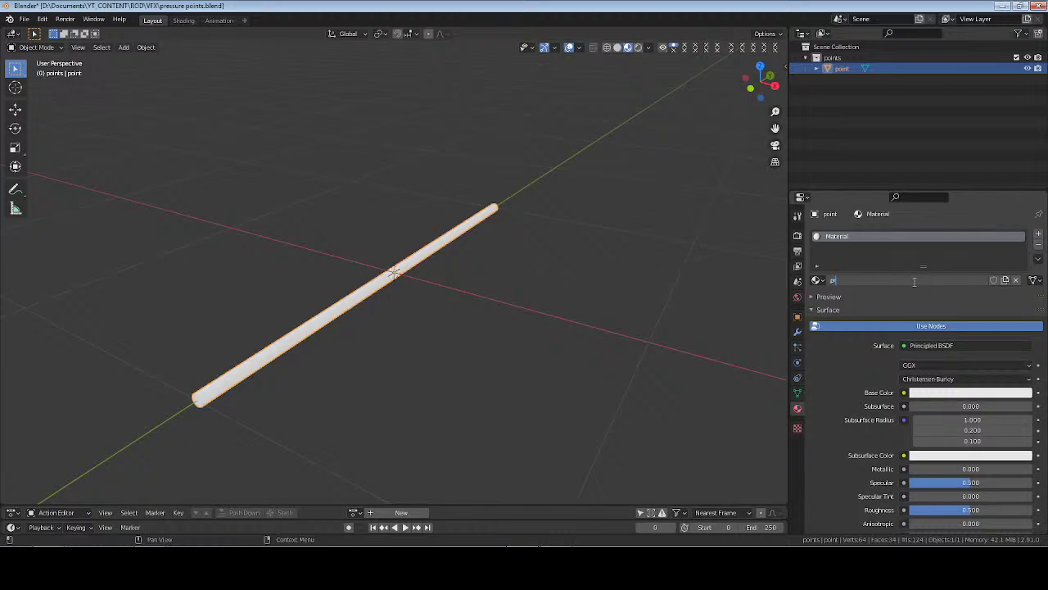
text(pressure point)
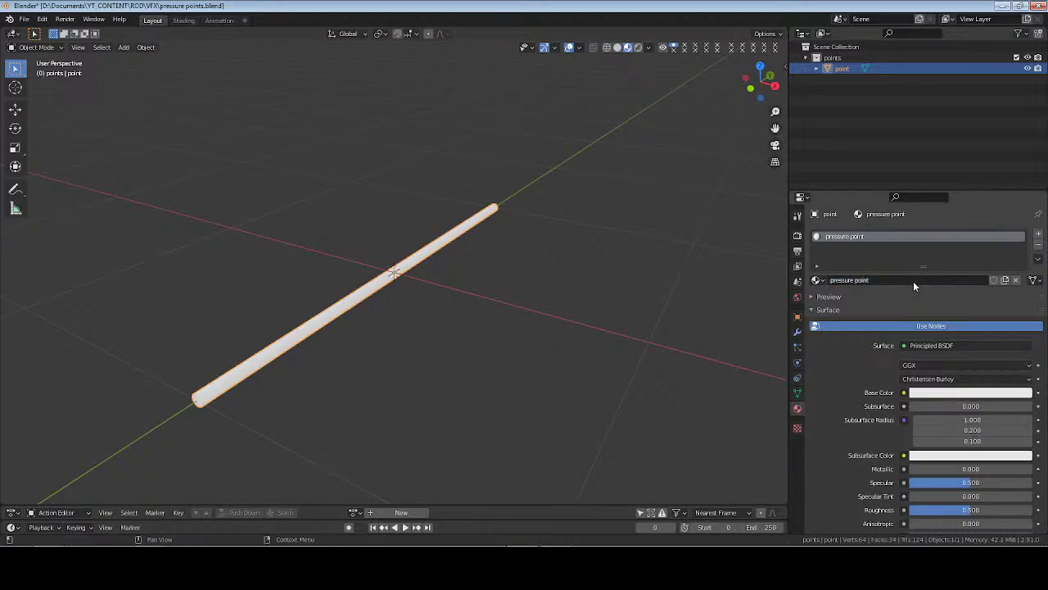
key(Return)
Change the pressure point material to an Emission shader with a golden yellow color and a strength of 30
click(942, 345)
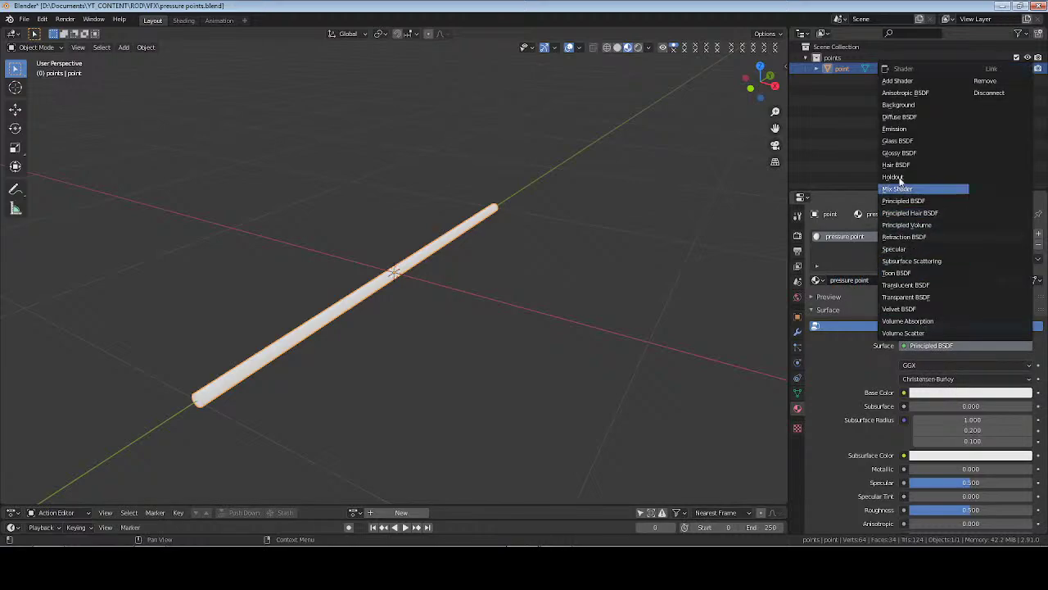
click(897, 129)
click(969, 366)
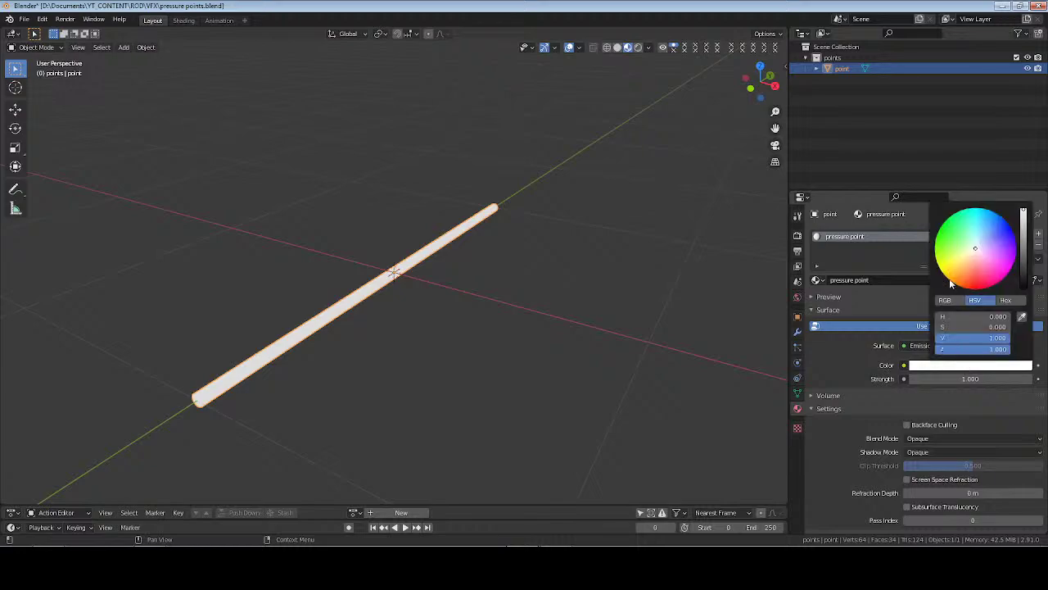
drag(951, 283, 947, 277)
double_click(969, 379)
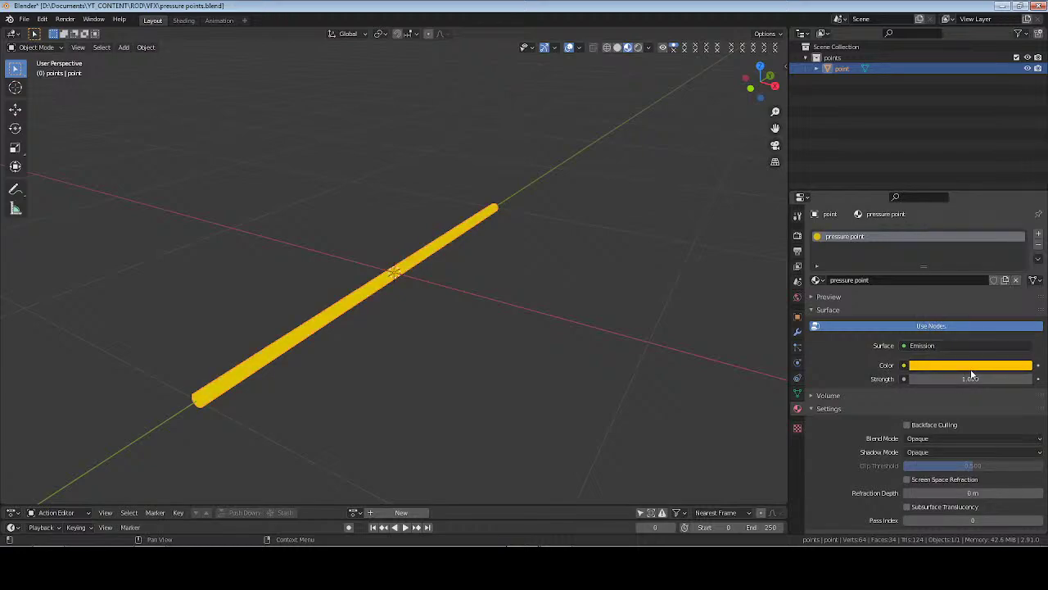
key(Return)
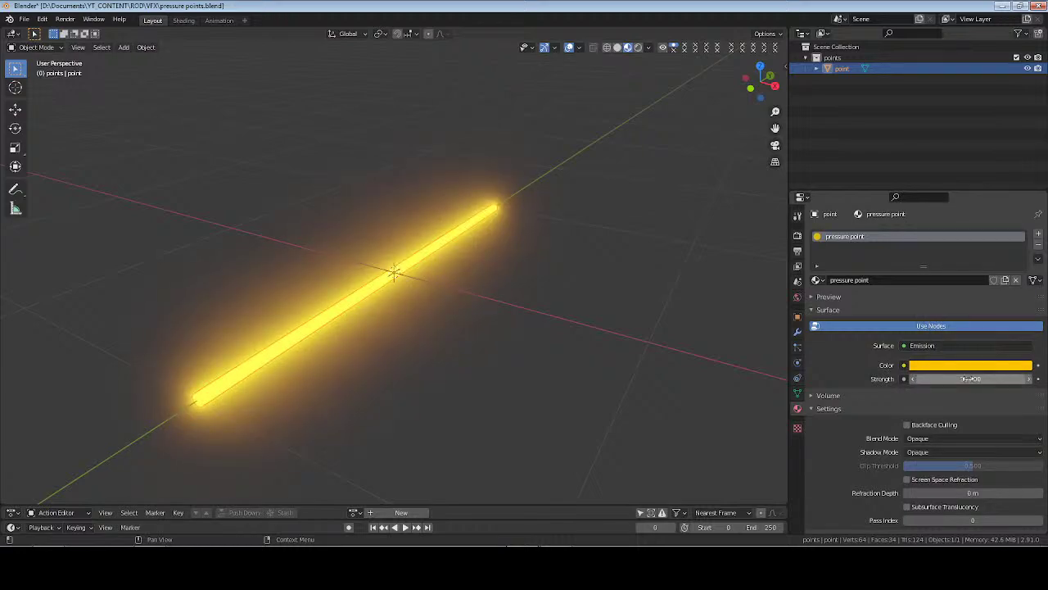
Deselect the glowing rod and save the file
click(511, 337)
middle_drag(344, 339, 446, 358)
key(ctrl+s)
Open the recent file ISLE OF GHOULS_ALERON_ZELKUR_INARI1.blend
click(23, 18)
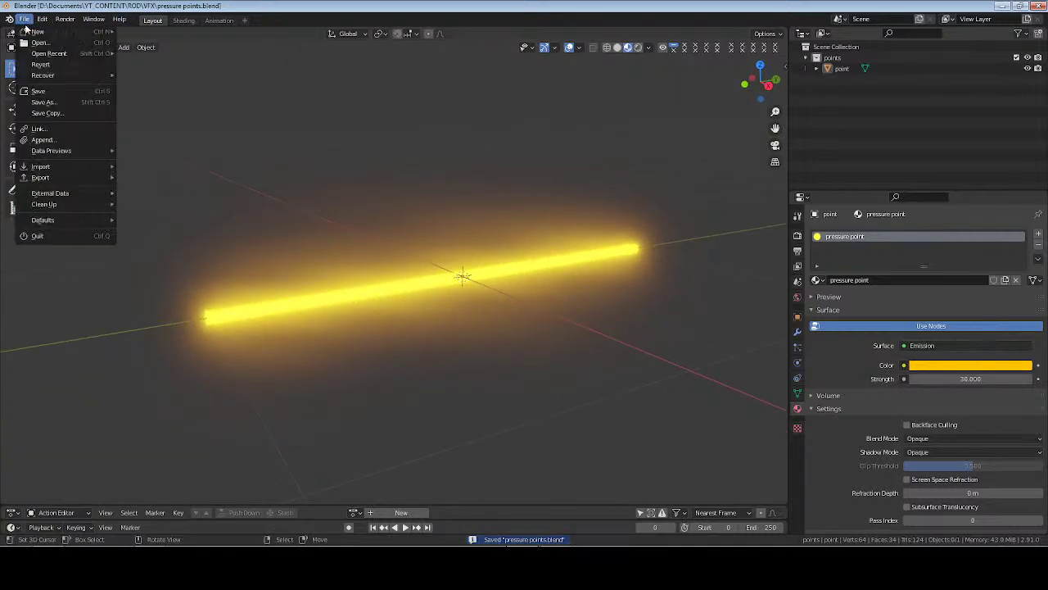
mouse_move(54, 57)
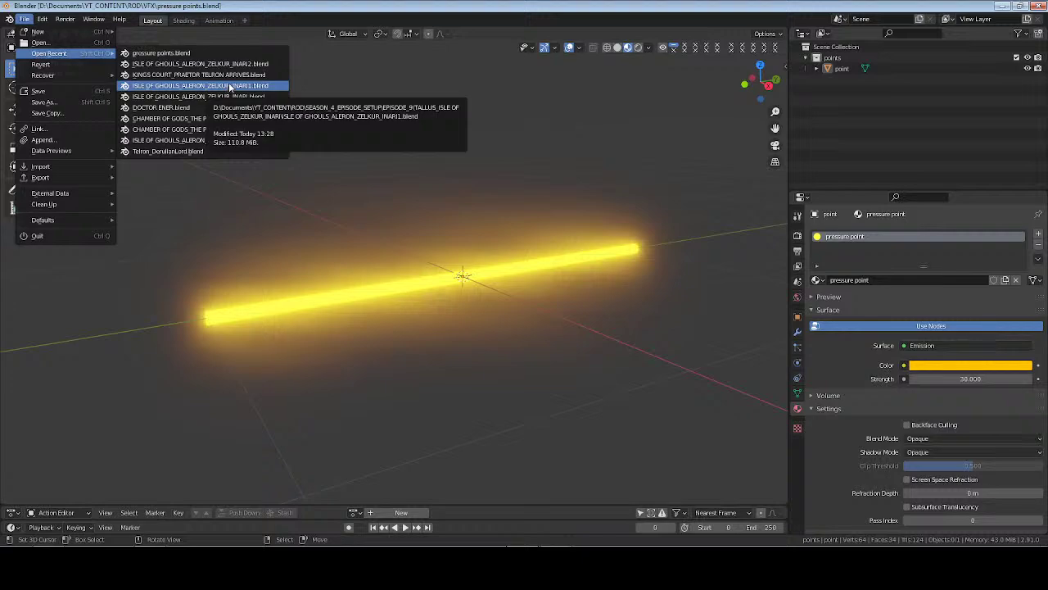
click(233, 85)
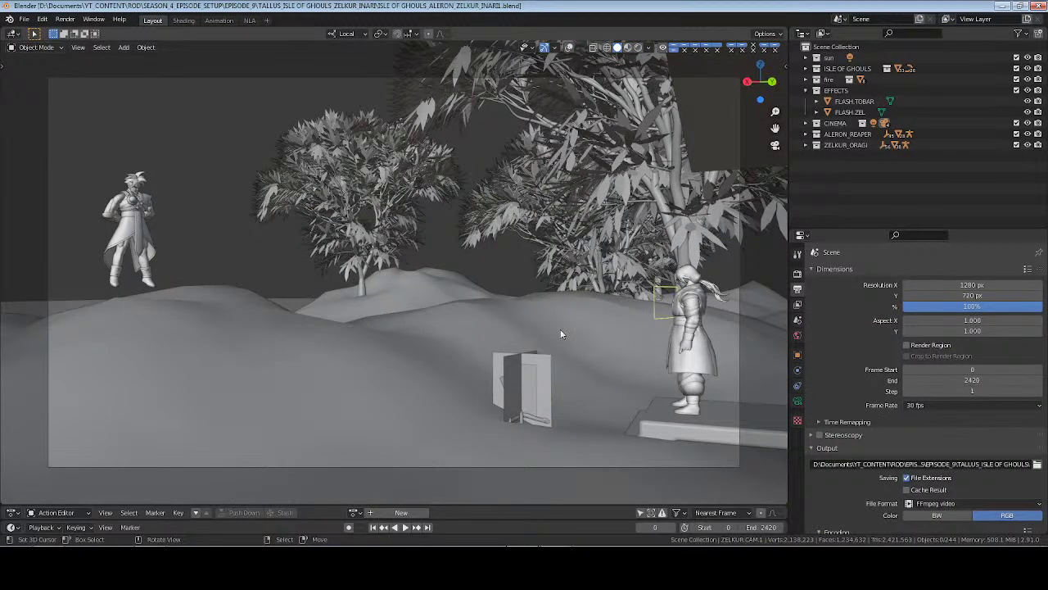
Play the start of the animation, advance the timeline to frame 1764 and switch to the Animation workspace
key(space)
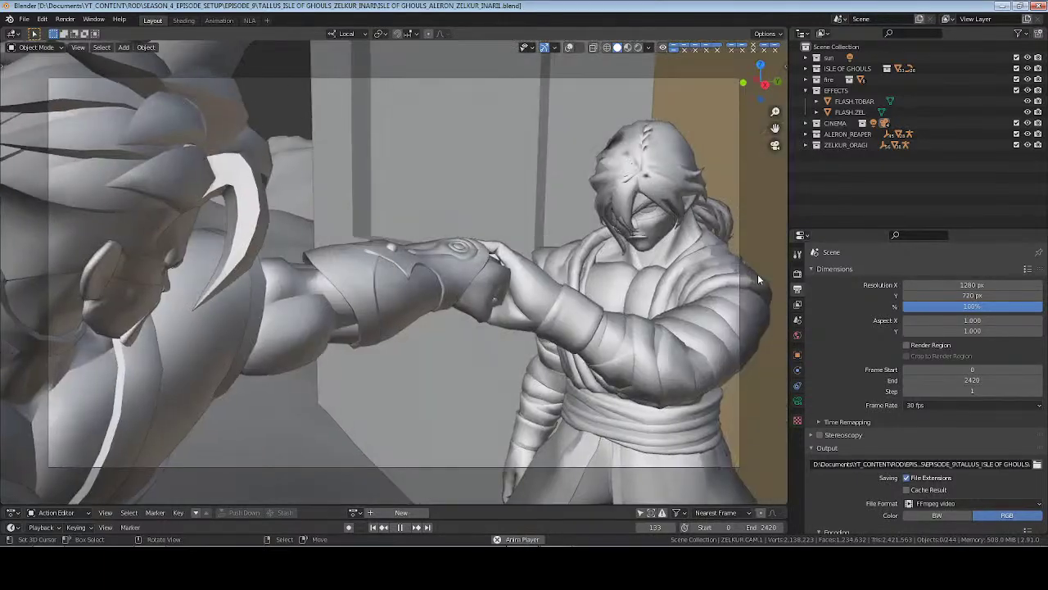
key(space)
drag(652, 526, 932, 527)
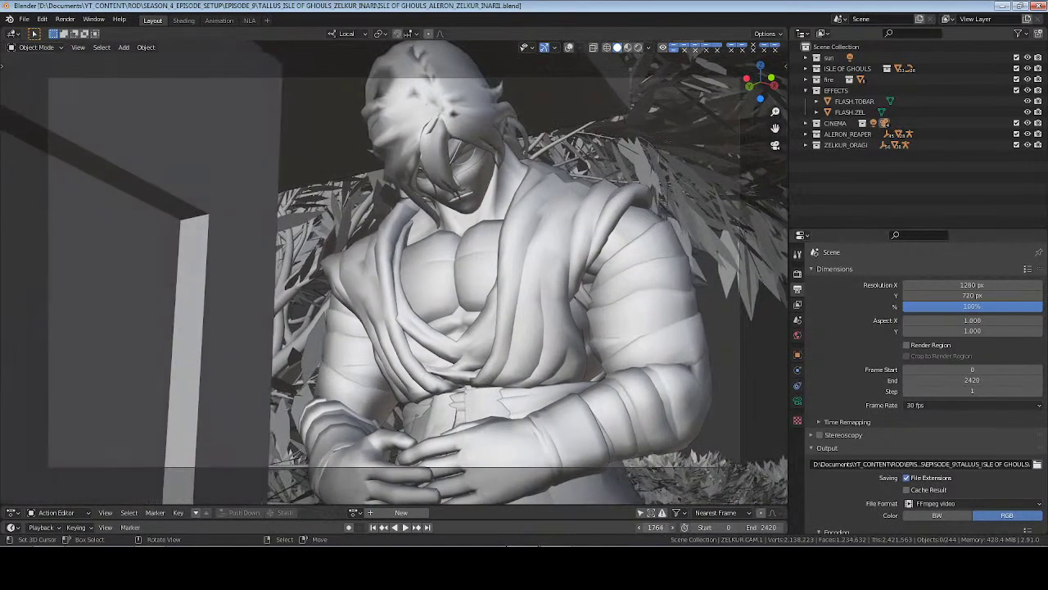
click(219, 21)
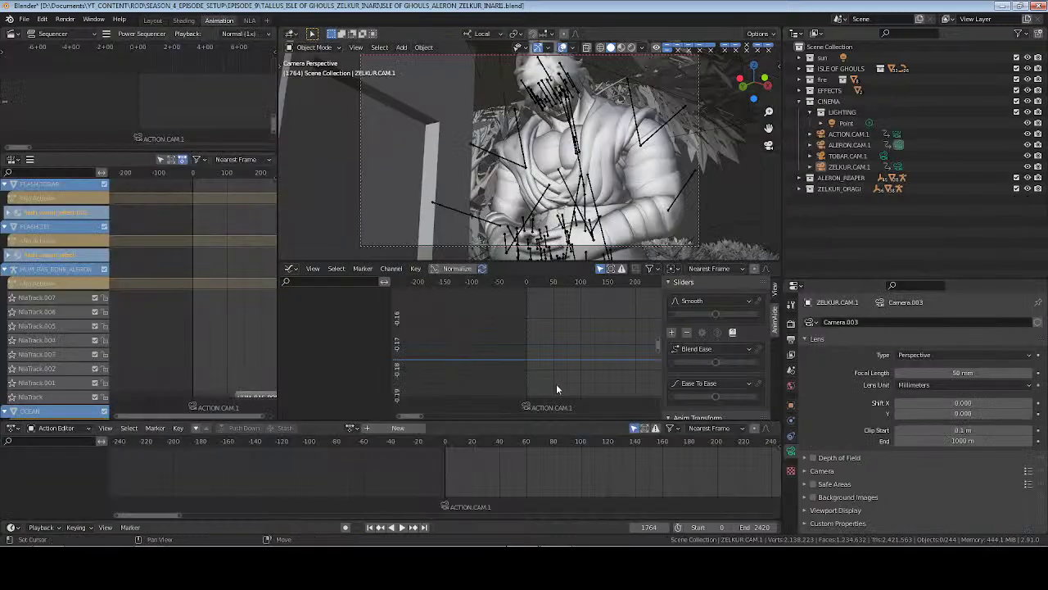
Save the file, play the animation from the start of Aleron's shot and move to frame 1740
key(KP_0)
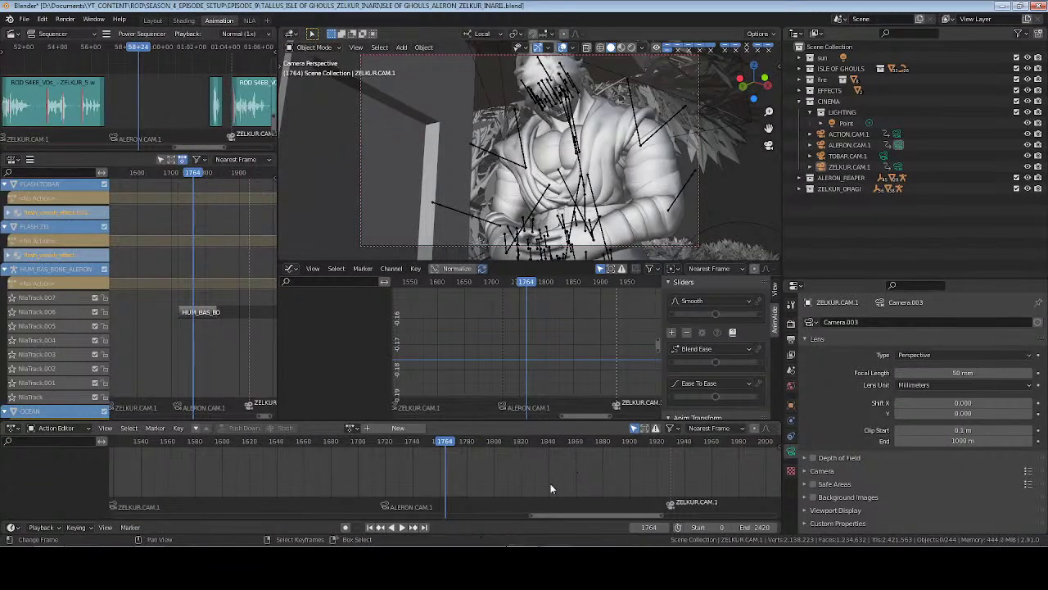
click(385, 470)
key(ctrl+s)
key(space)
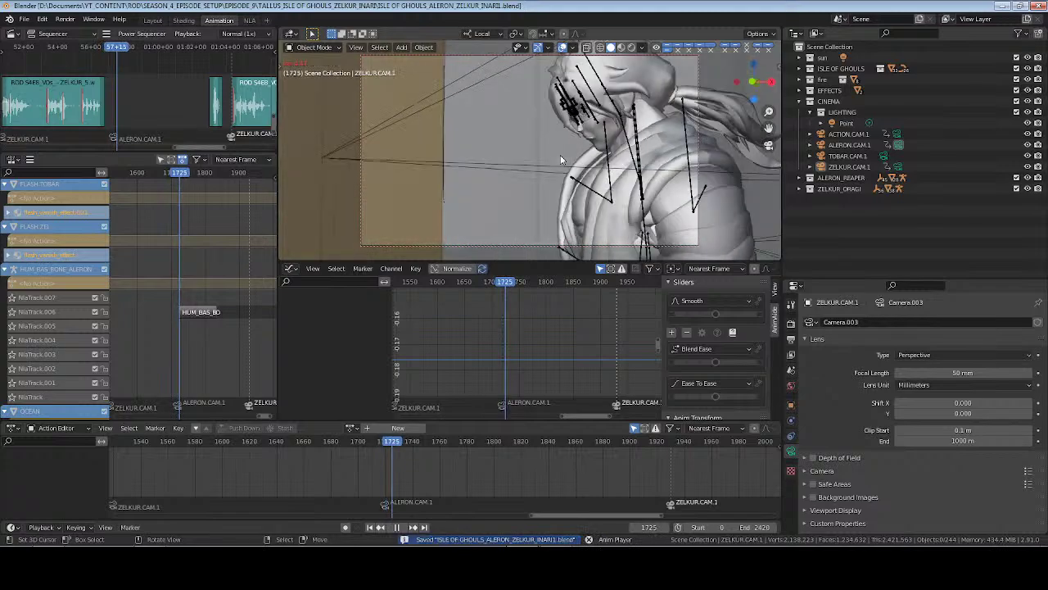
key(space)
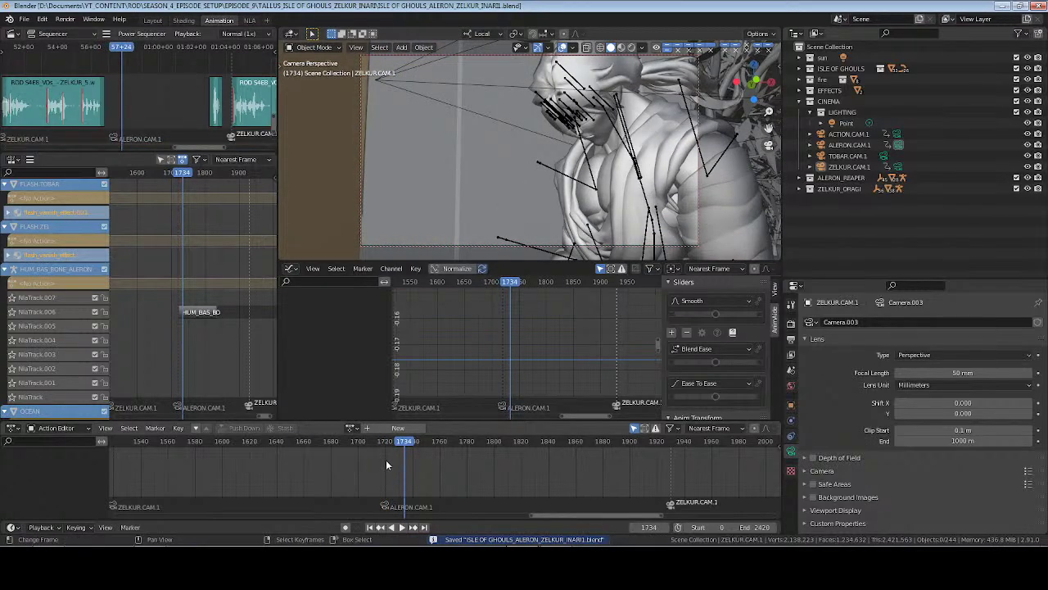
click(412, 455)
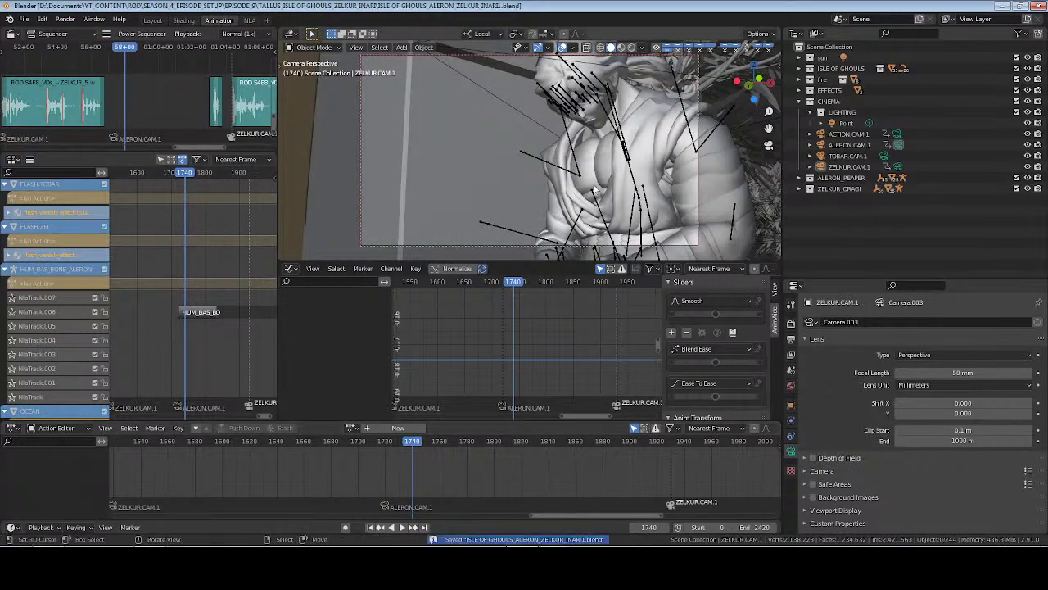
Make the EFFECTS collection active and browse to the ROD\VFX folder for appending
click(830, 90)
click(800, 90)
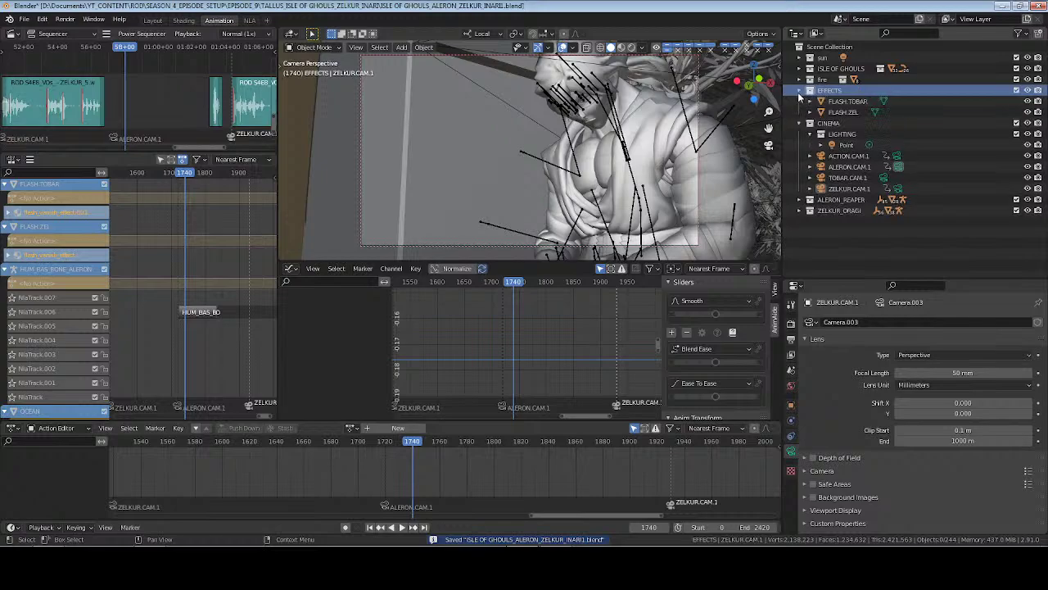
click(23, 19)
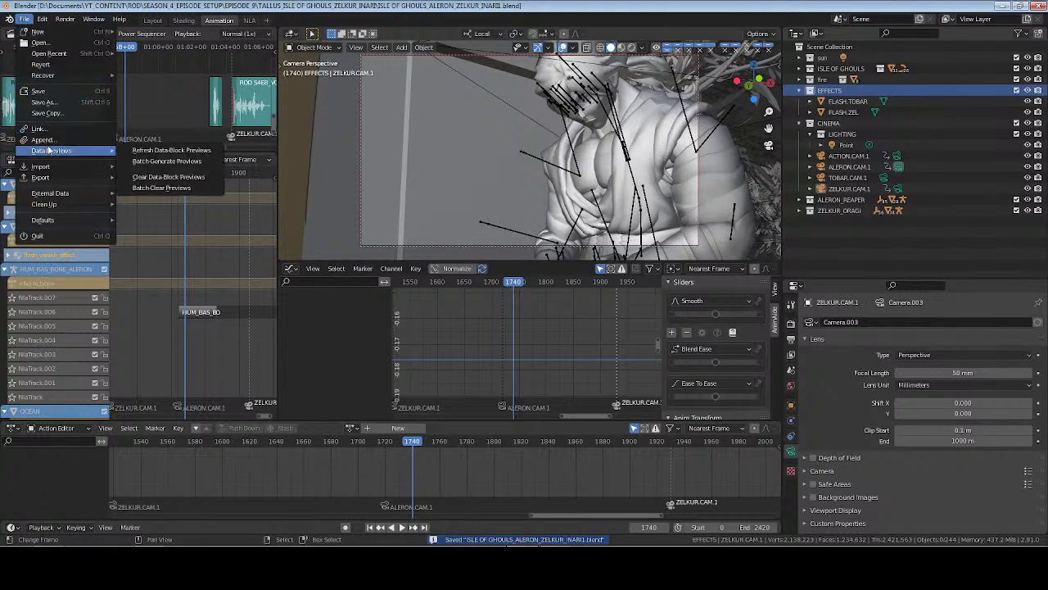
click(36, 128)
click(274, 370)
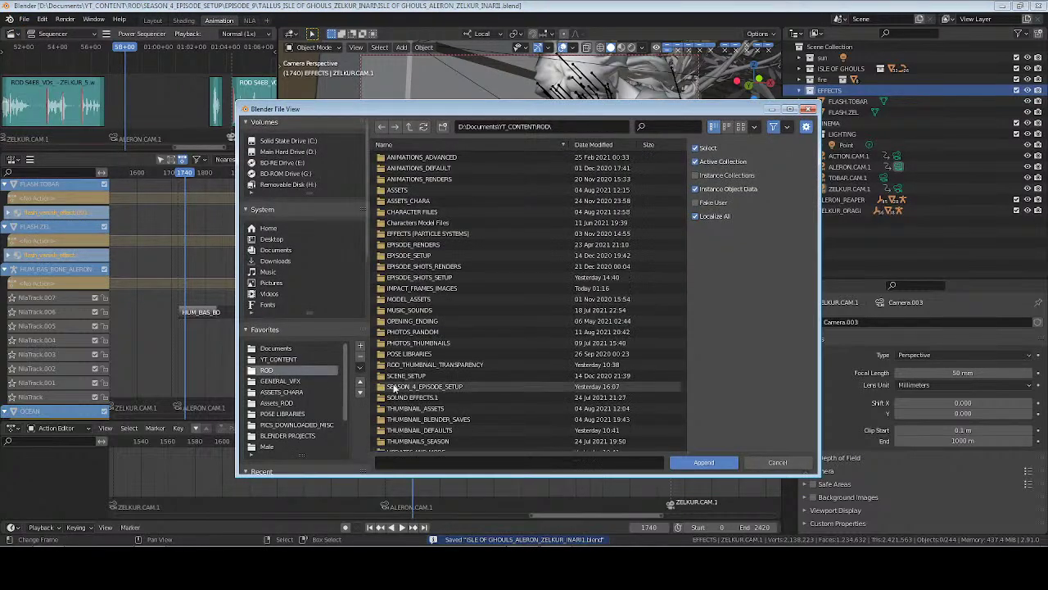
scroll(408, 431, down, 2)
click(398, 435)
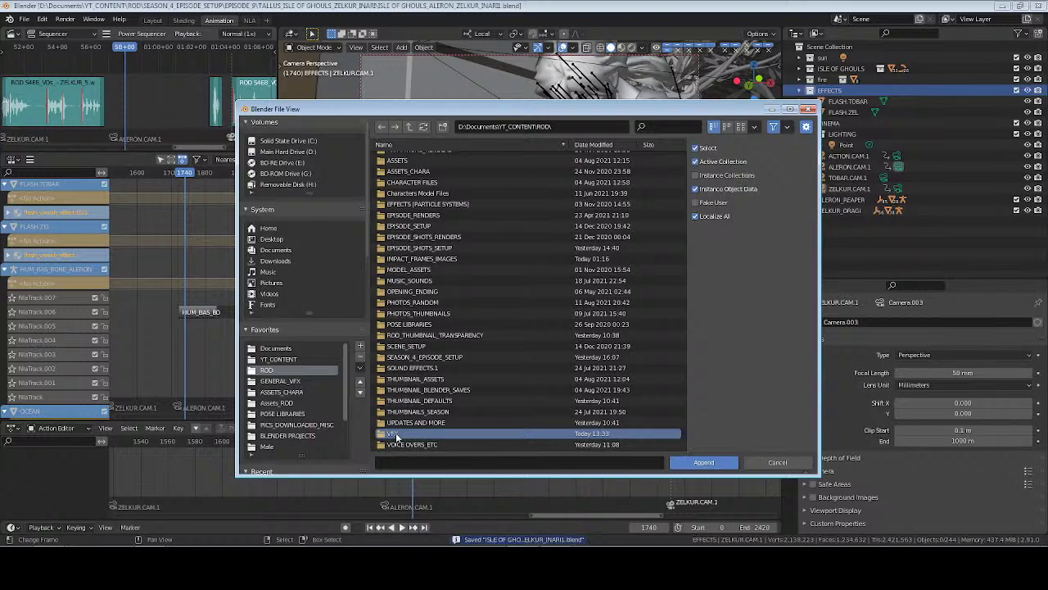
Add the VFX folder to the file browser's favorites and place it directly below GENERAL_VFX
click(360, 346)
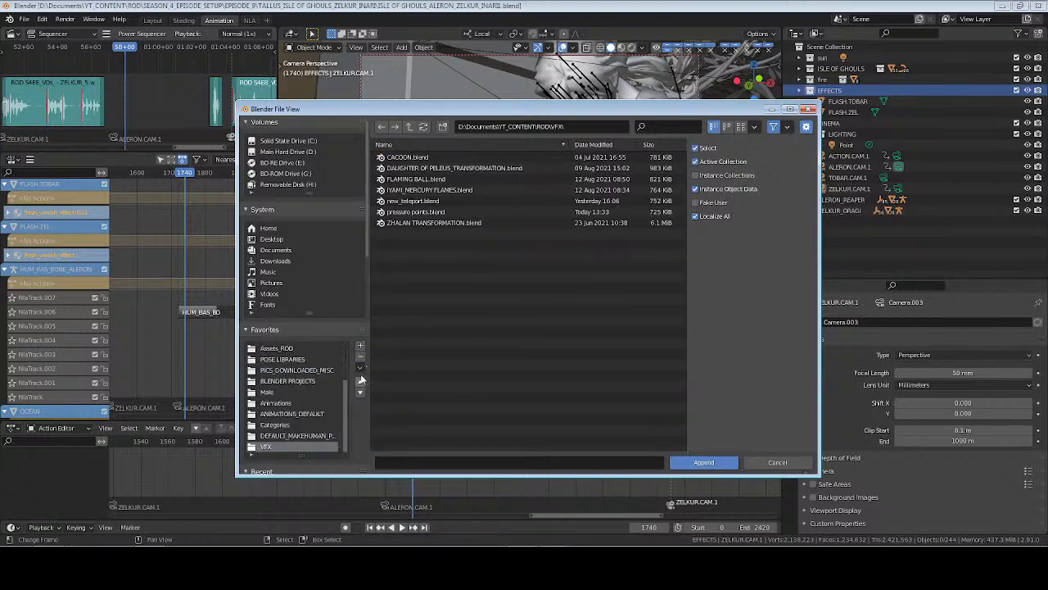
click(361, 384)
click(360, 385)
click(360, 385)
click(361, 385)
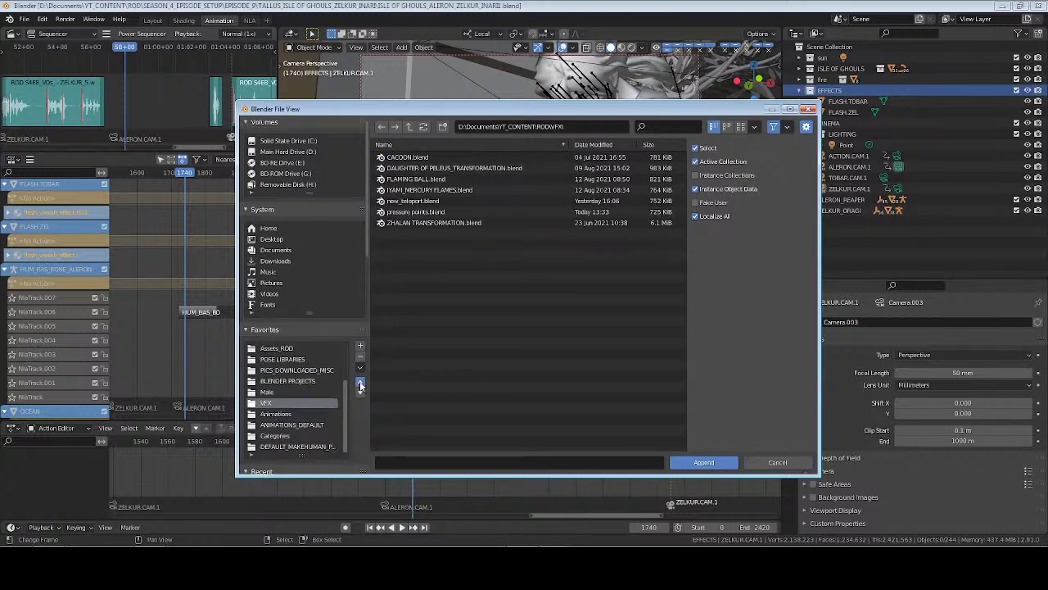
click(361, 385)
click(360, 385)
click(361, 385)
click(360, 385)
click(360, 385)
scroll(301, 392, up, 5)
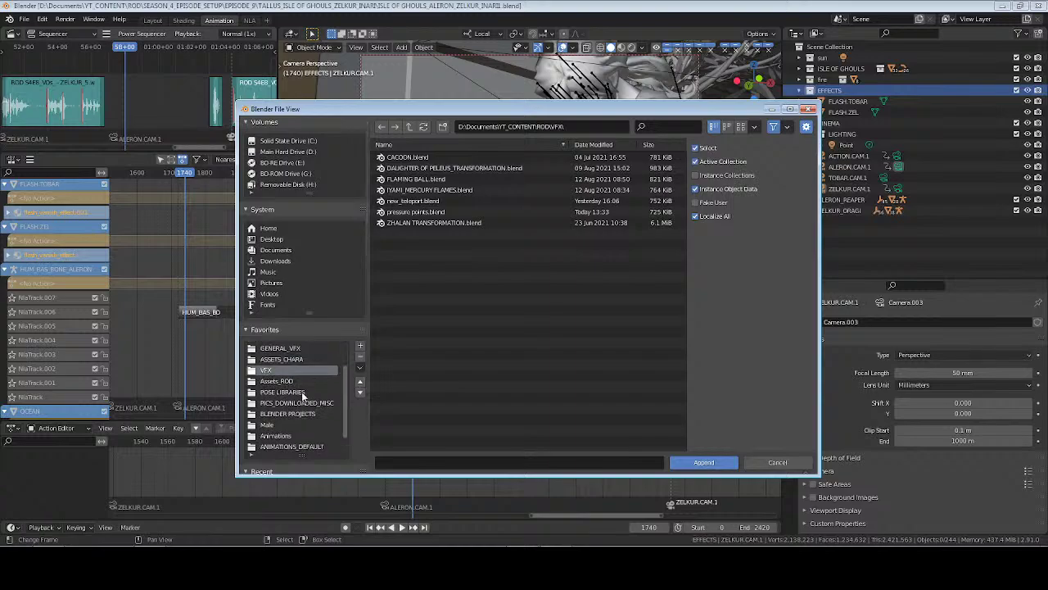
click(358, 384)
click(359, 384)
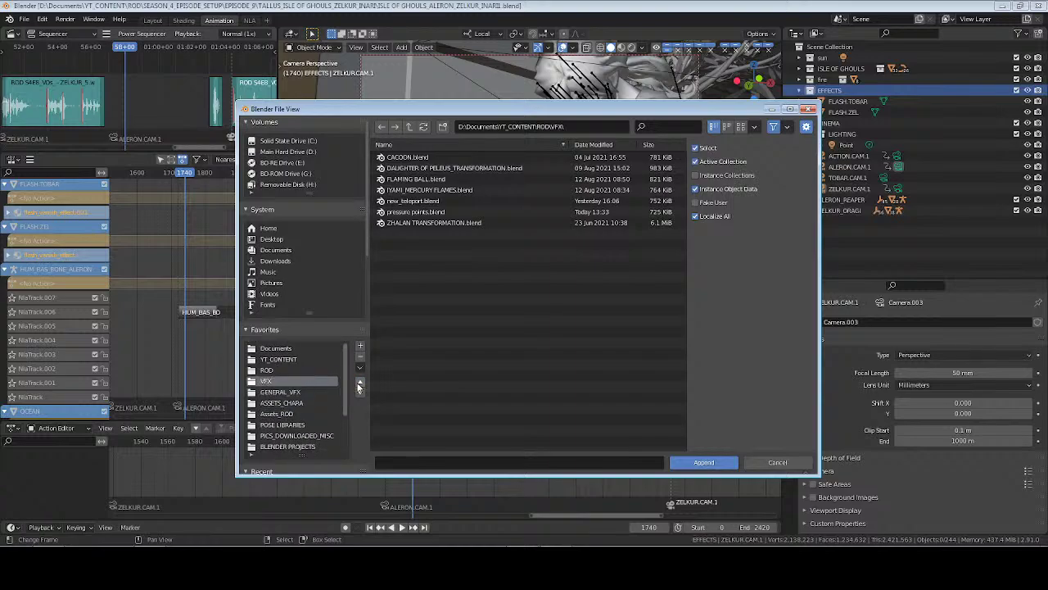
click(360, 393)
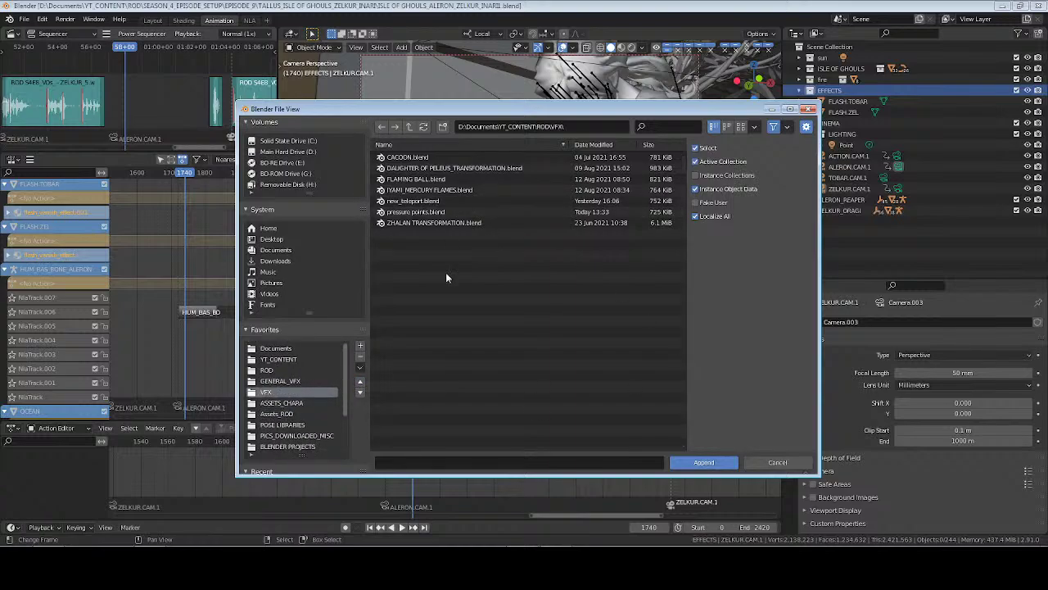
Save the scene file, check the live chat in Streamlabs OBS and return to Blender
key(ctrl+s)
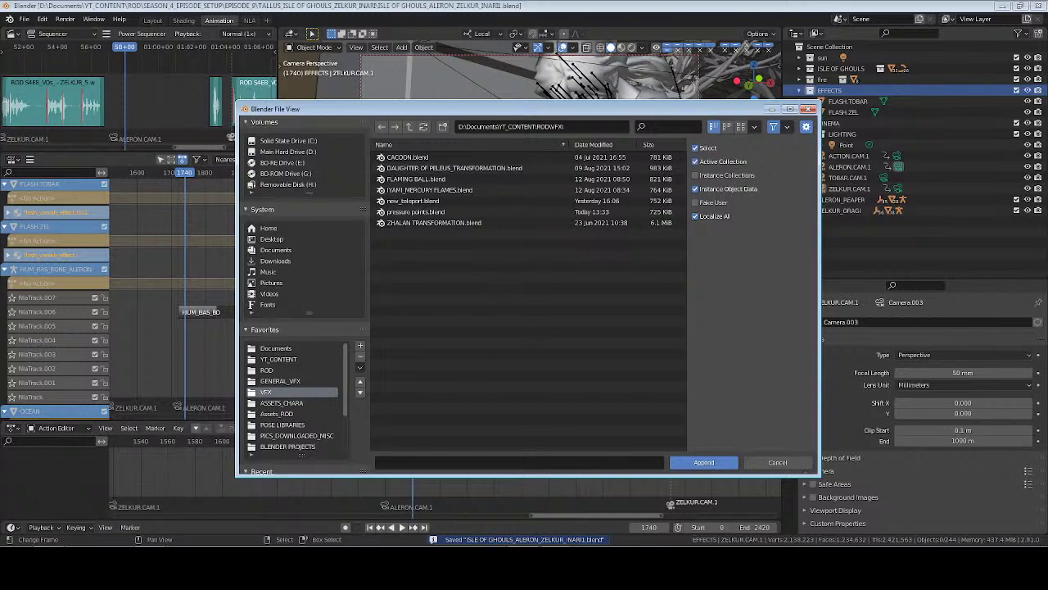
click(541, 567)
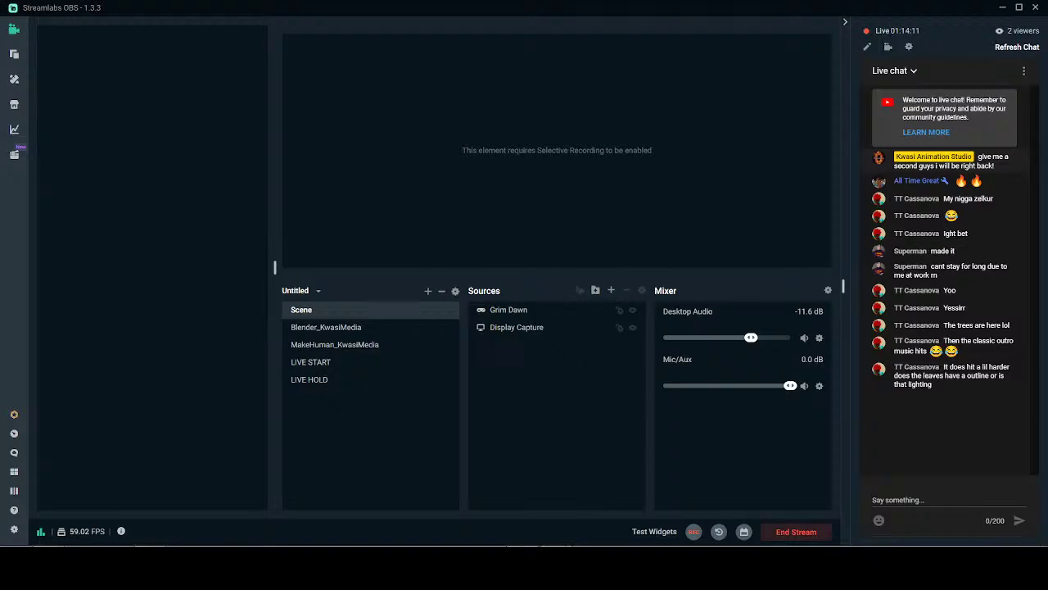
click(507, 567)
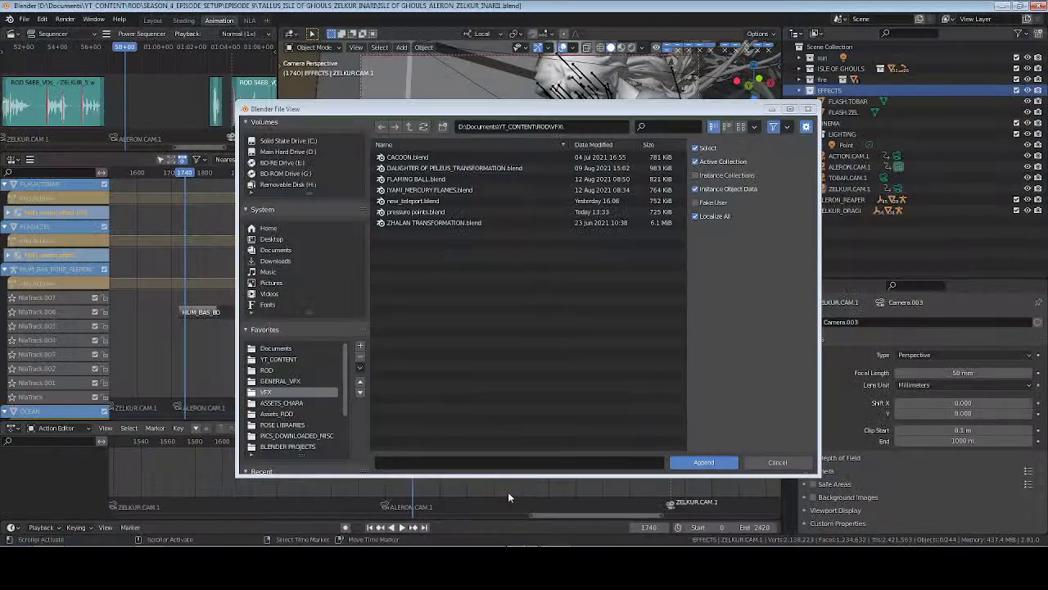
key(ctrl+s)
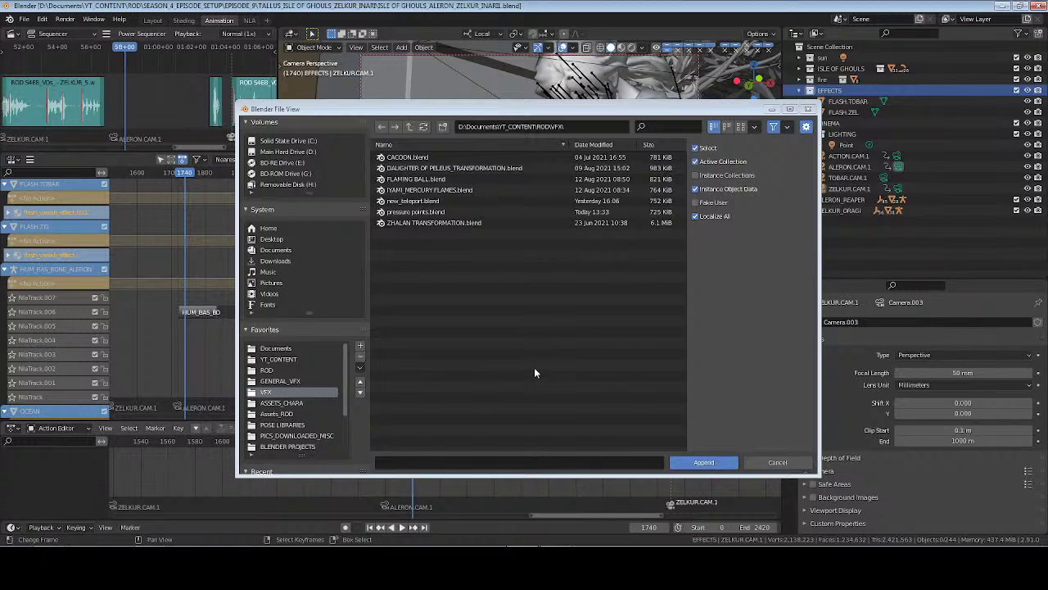
Append the points collection from pressure points.blend into the EFFECTS collection
click(416, 212)
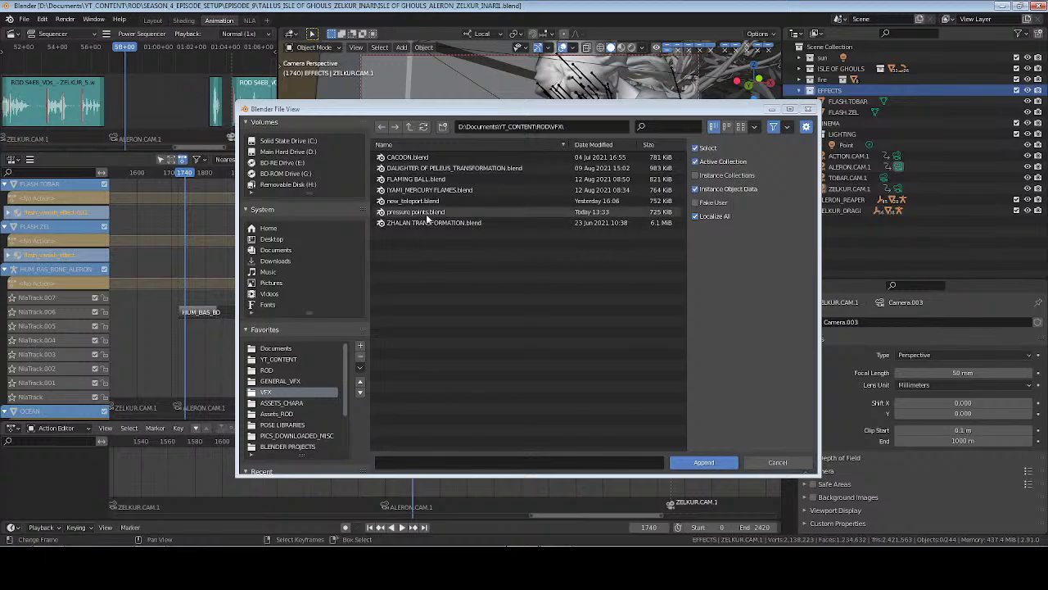
click(706, 462)
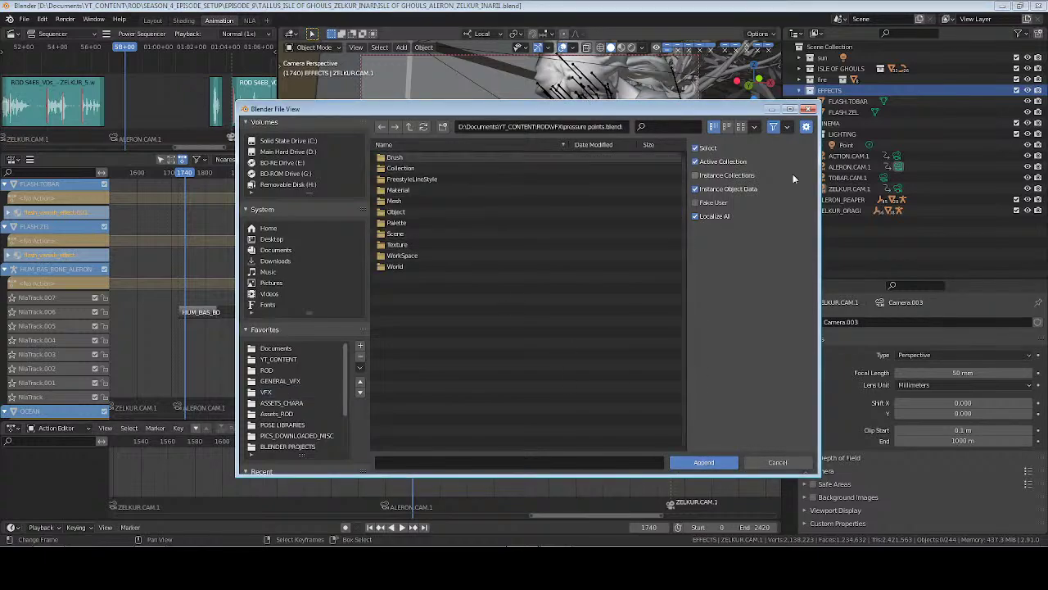
double_click(403, 168)
click(397, 157)
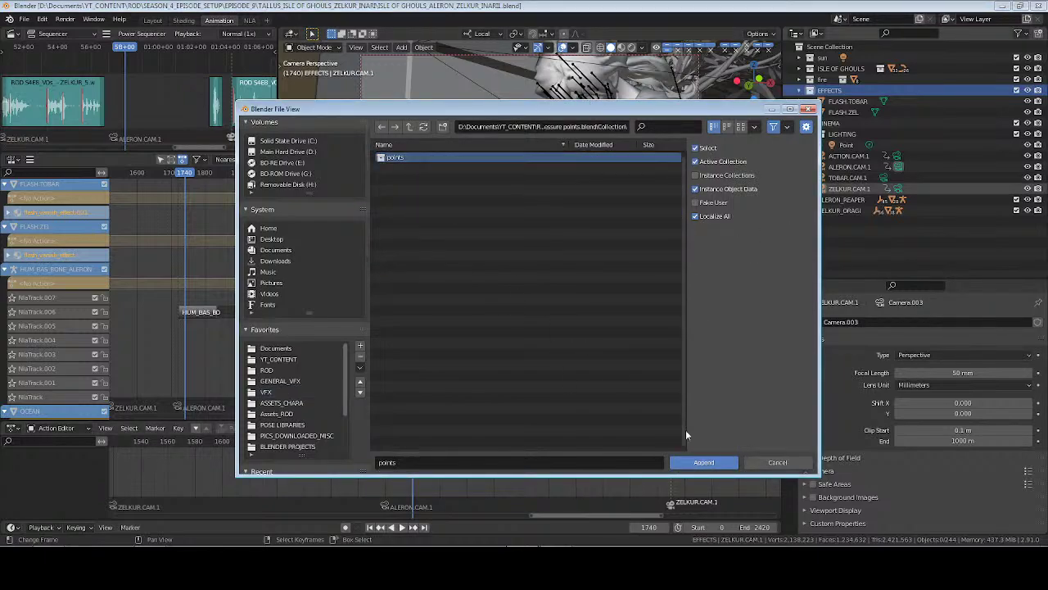
click(705, 462)
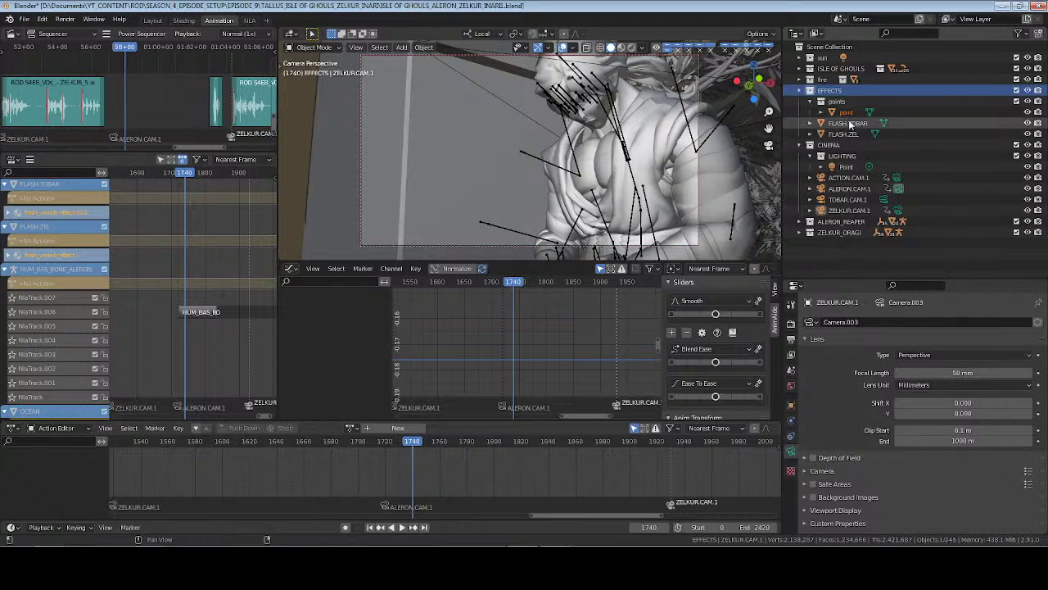
Move the point object directly into EFFECTS, delete the emptied points collection and save the file
drag(848, 97, 837, 91)
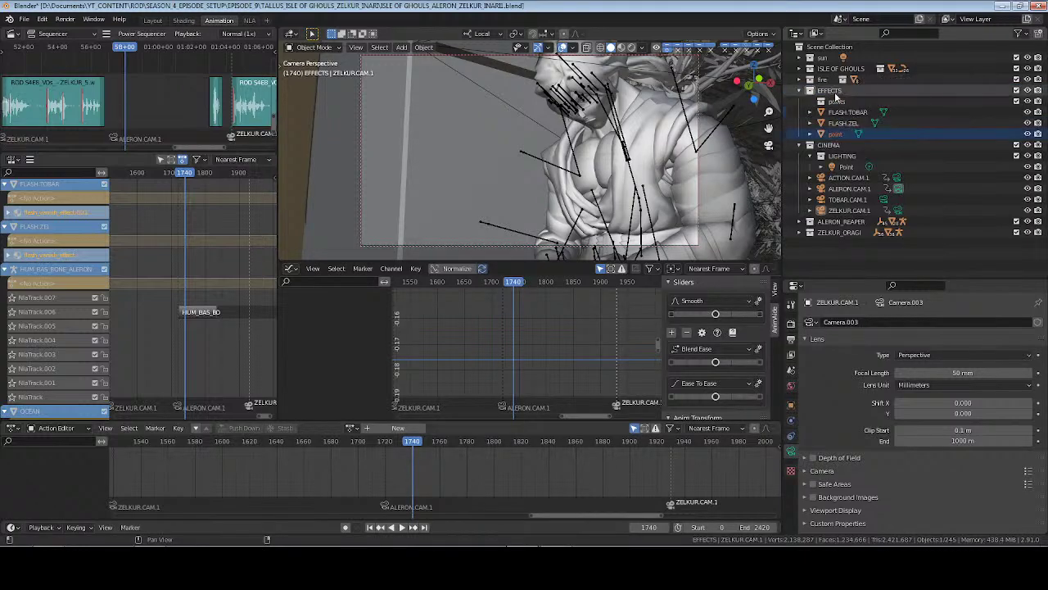
click(837, 102)
key(x)
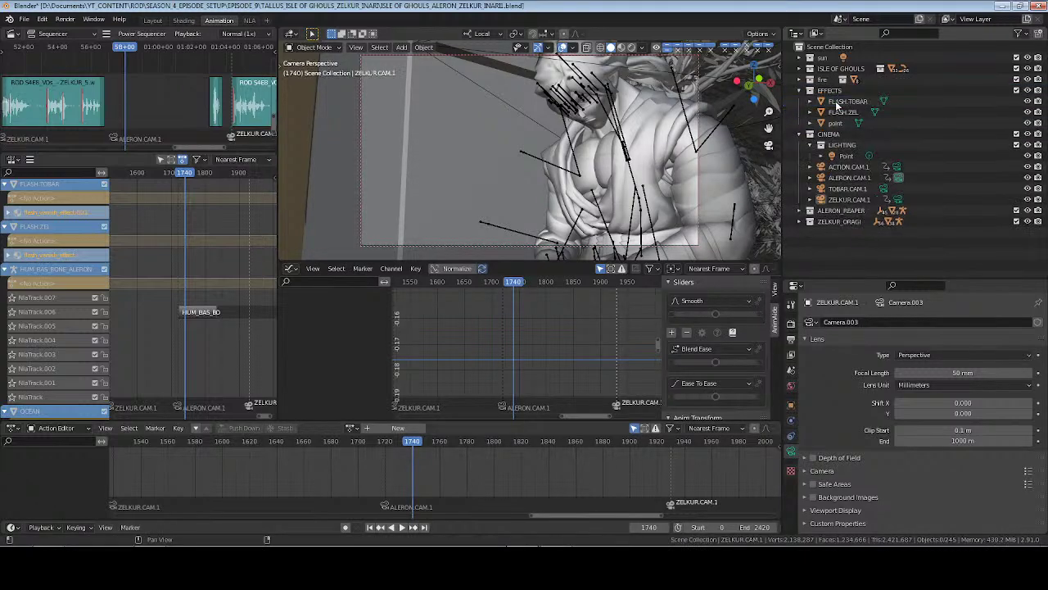
key(ctrl+s)
Frame Aleron's rig in the viewport and snap the point object to the 3D cursor at his waist
click(836, 123)
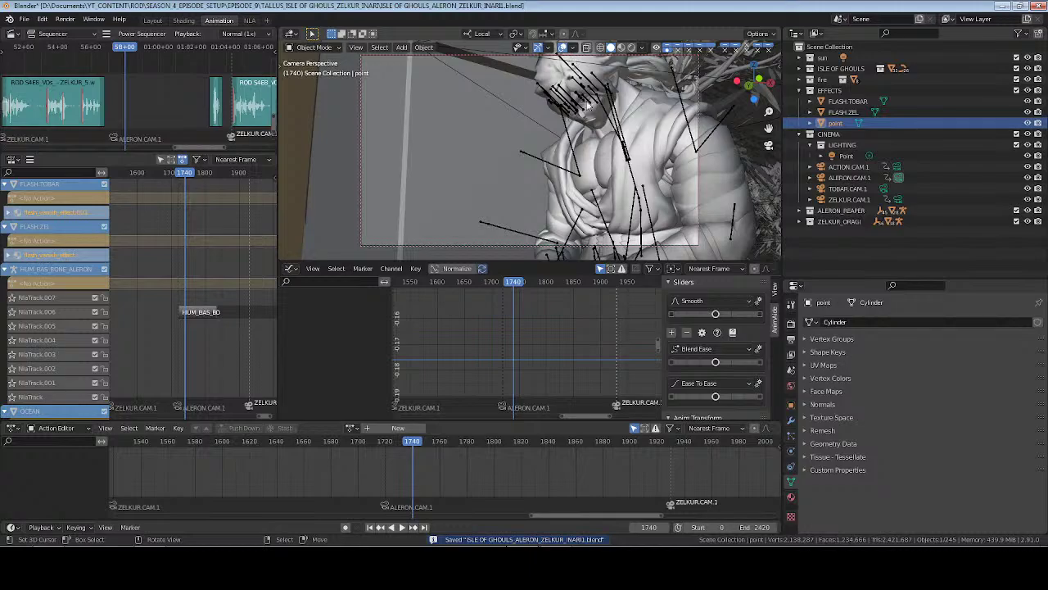
click(611, 137)
key(KP_Decimal)
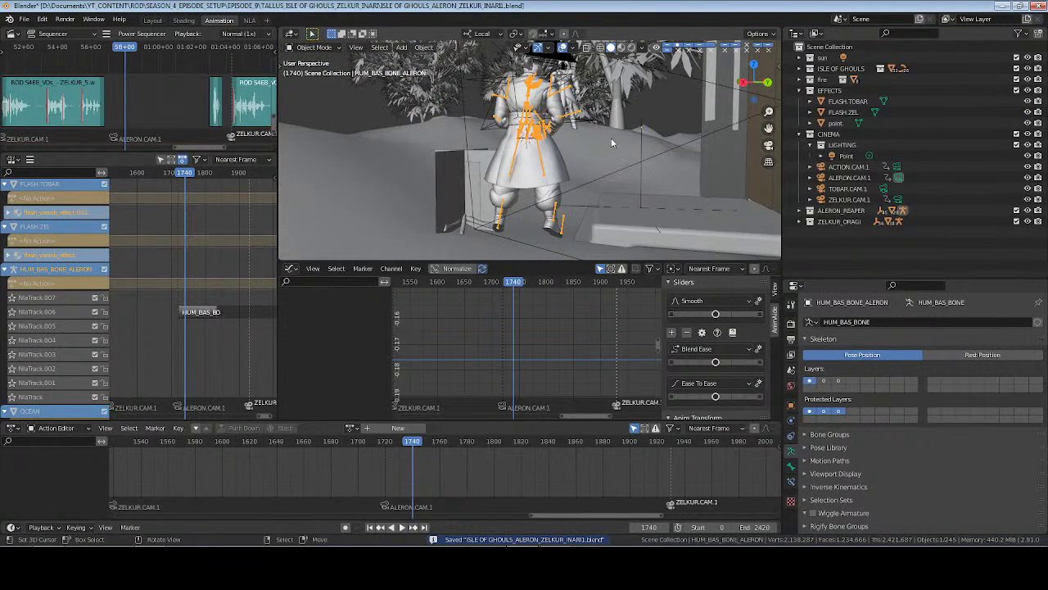
middle_drag(445, 126, 508, 176)
scroll(549, 176, up, 3)
scroll(549, 175, down, 2)
scroll(550, 176, up, 3)
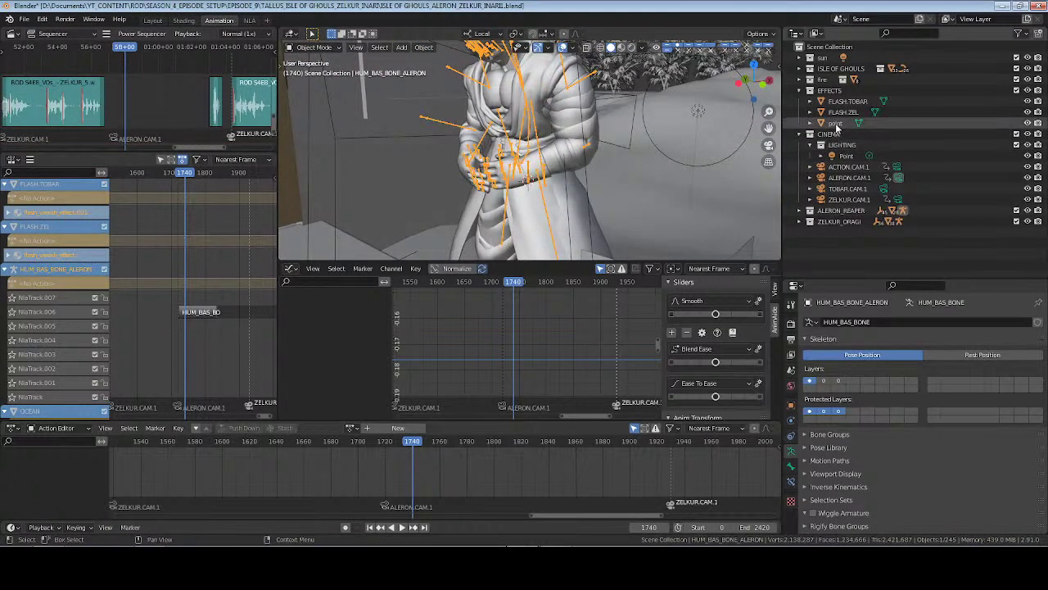
click(399, 68)
click(423, 47)
mouse_move(468, 117)
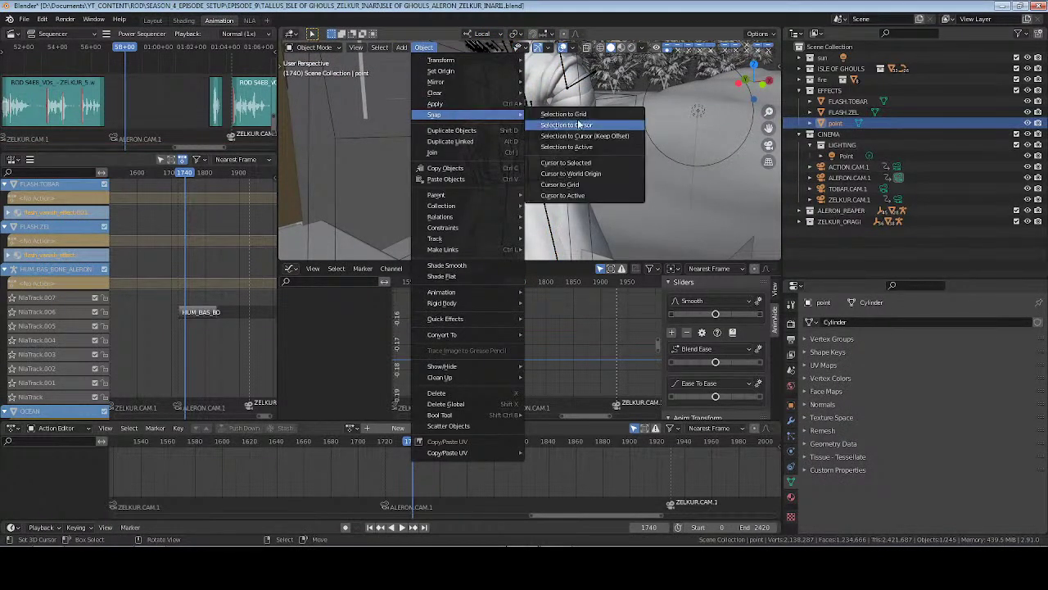
click(573, 122)
With auto keying enabled, rotate the point rod 90° about its local Y axis and set its Y rotation to 0°
click(345, 528)
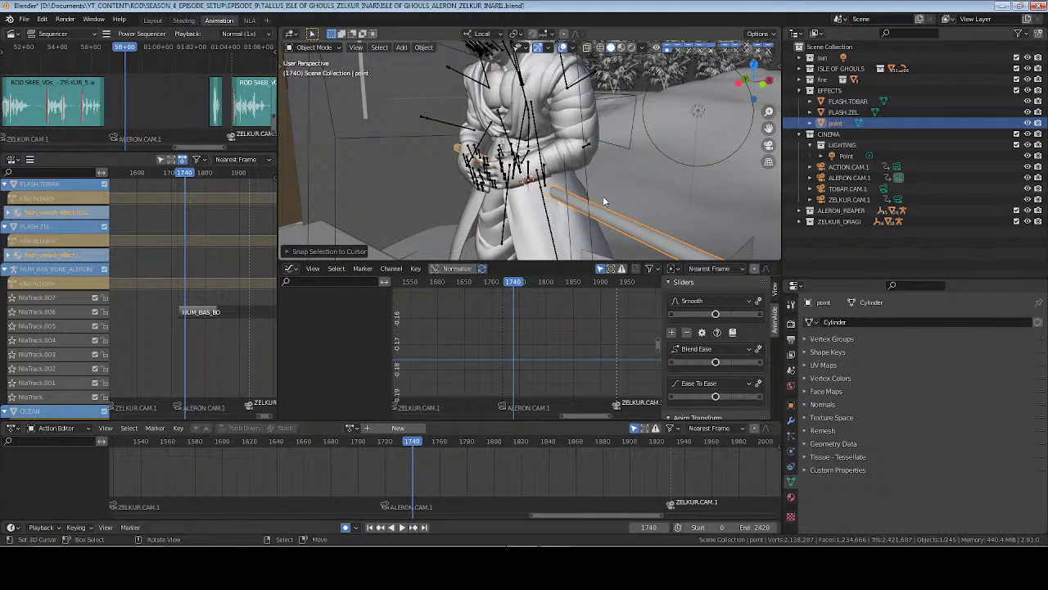
text(ry)
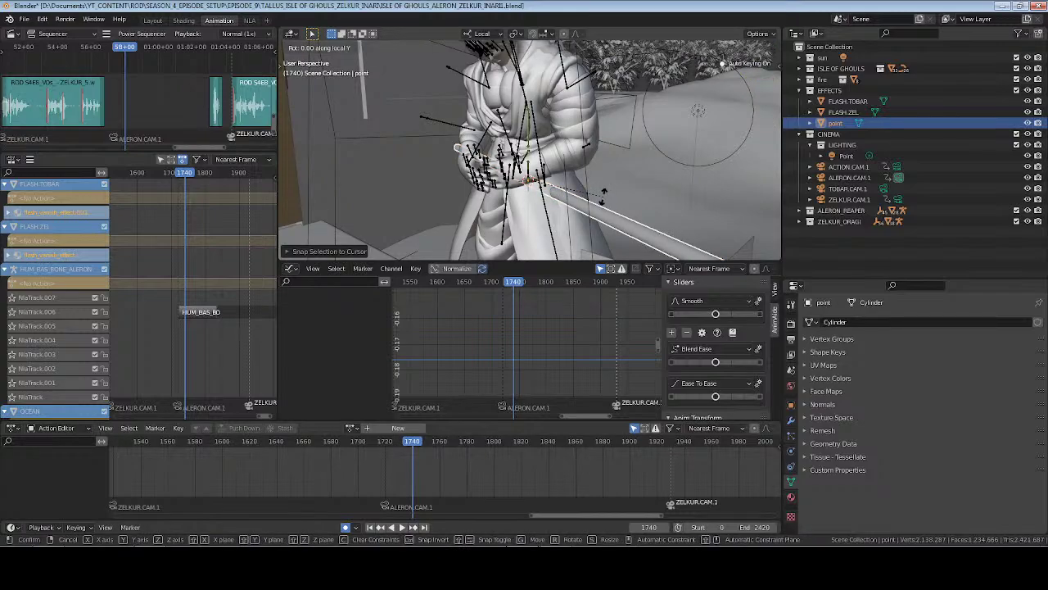
text(90)
key(Return)
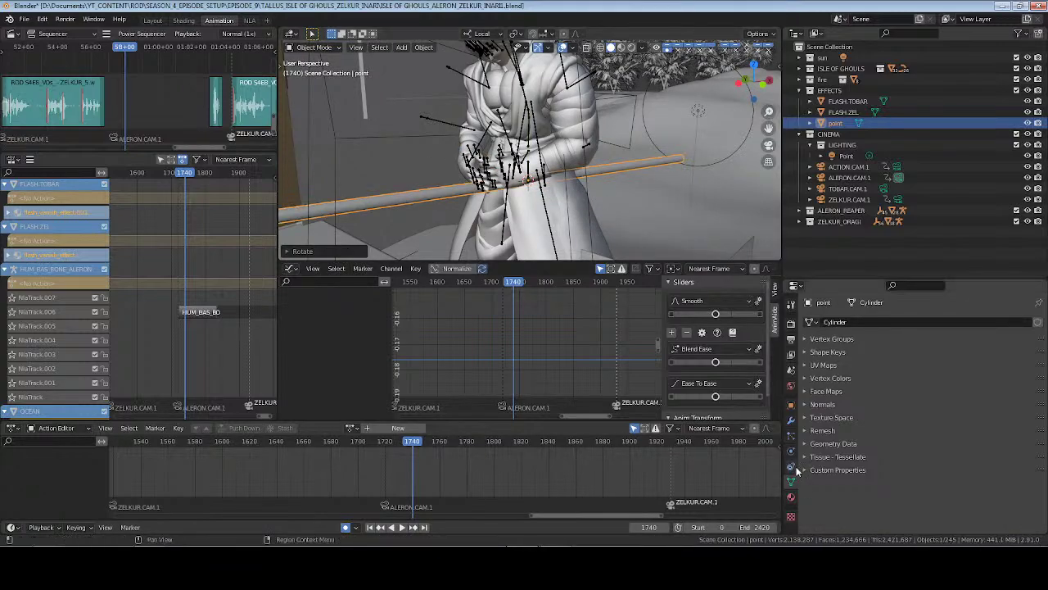
click(791, 404)
click(958, 400)
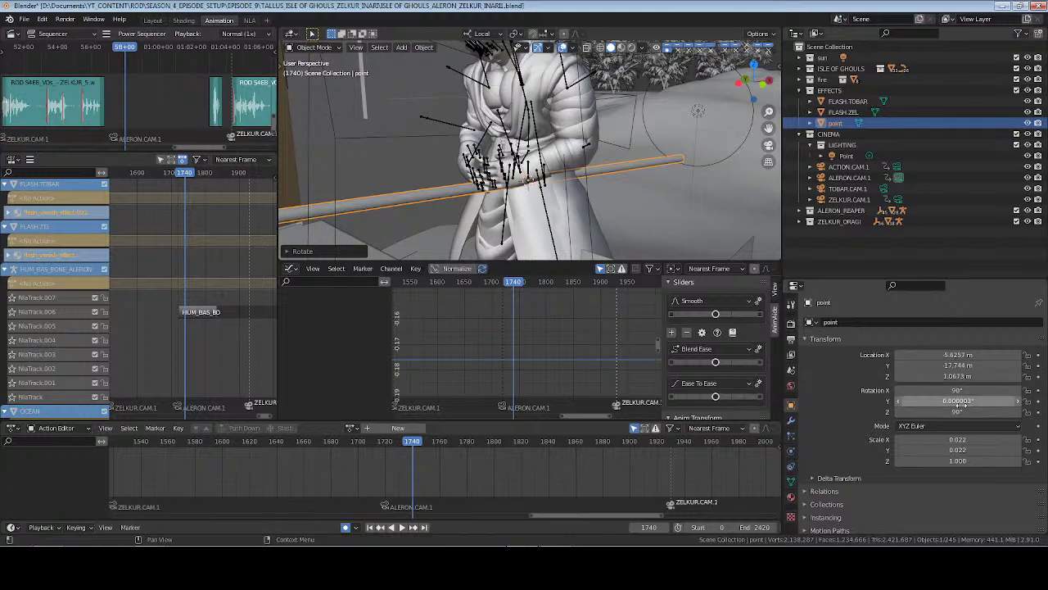
key(Return)
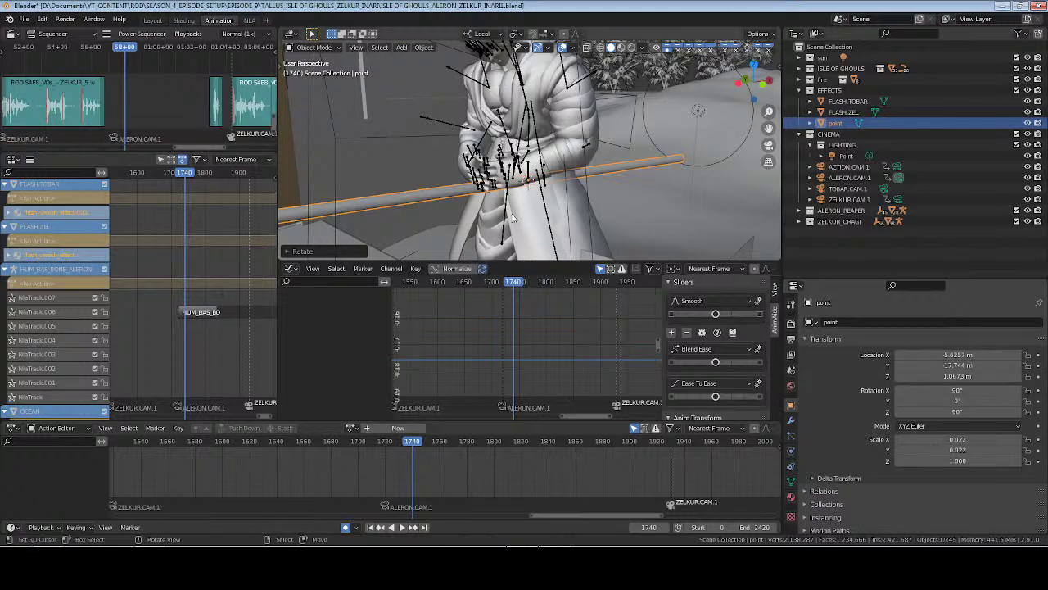
Try applying the point rod's rotation and undo it
middle_drag(506, 200, 556, 212)
key(ctrl+a)
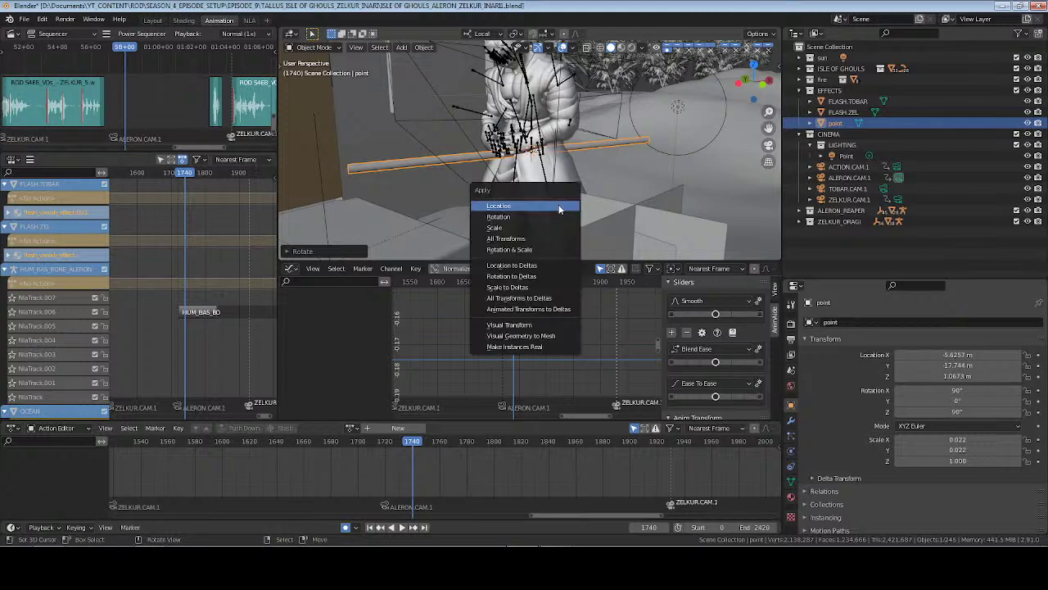
click(524, 216)
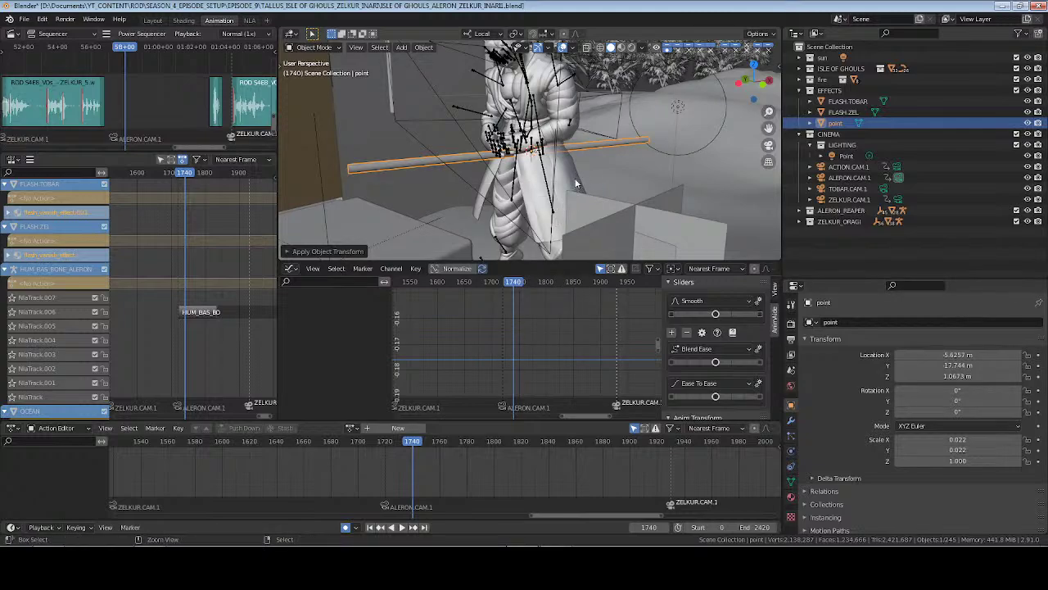
key(ctrl+z)
Apply the point rod's scale and shrink the rod uniformly to a scale of about 0.339
key(ctrl+a)
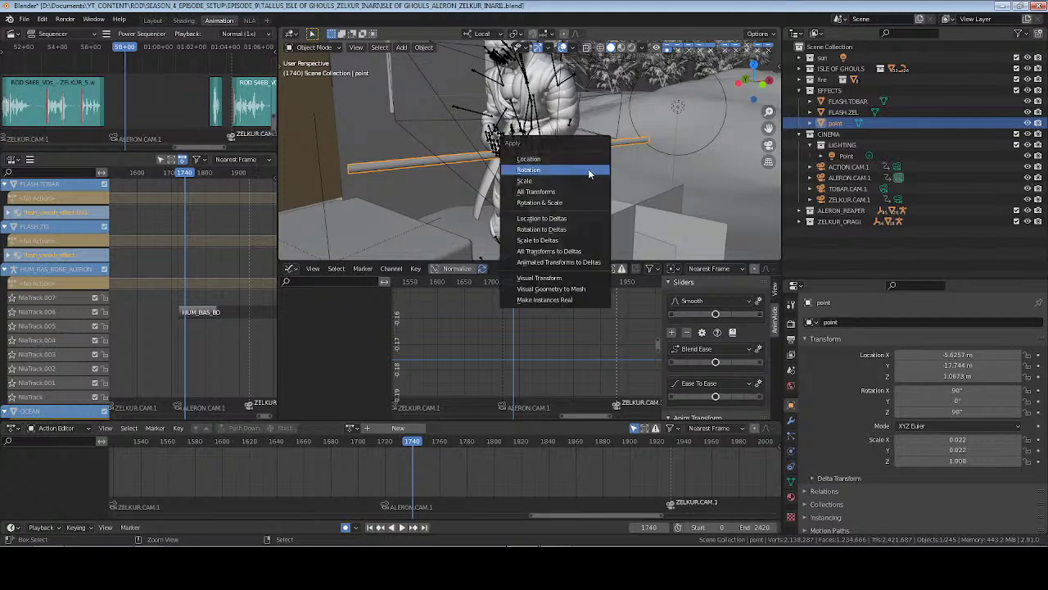
click(580, 179)
middle_drag(581, 179, 637, 211)
key(s)
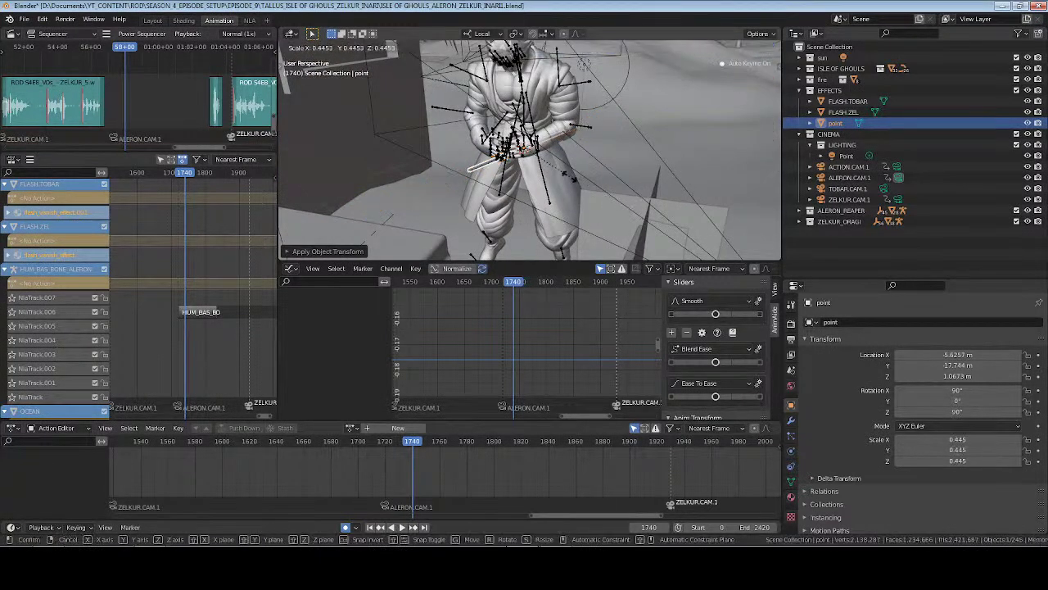
click(559, 170)
Rotate the point rod about its local Y axis to a Z rotation of about 115°, aligning it with Aleron's body
middle_drag(558, 170, 511, 176)
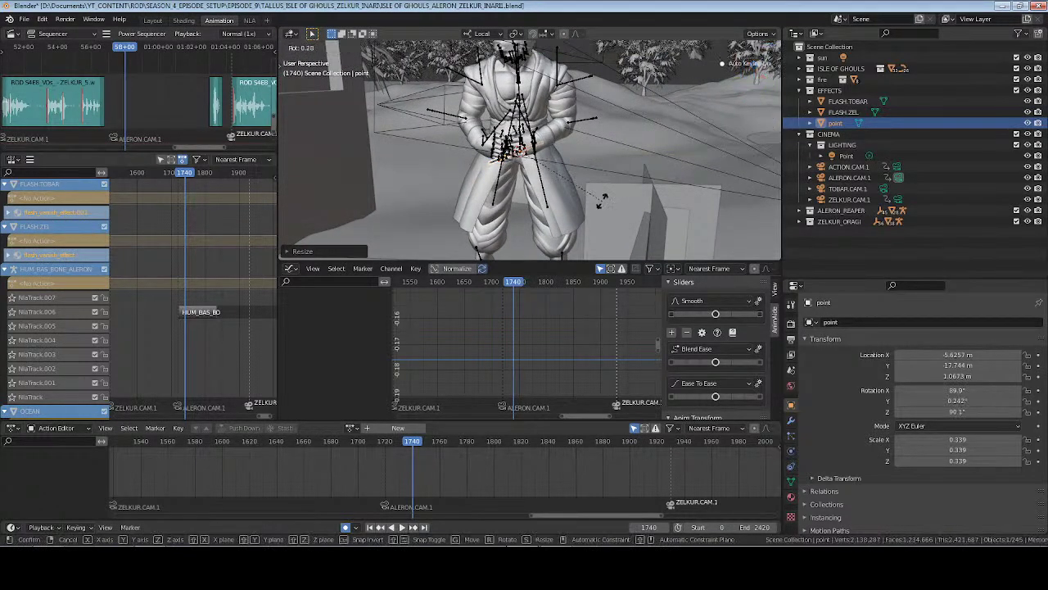
key(r)
key(y)
key(y)
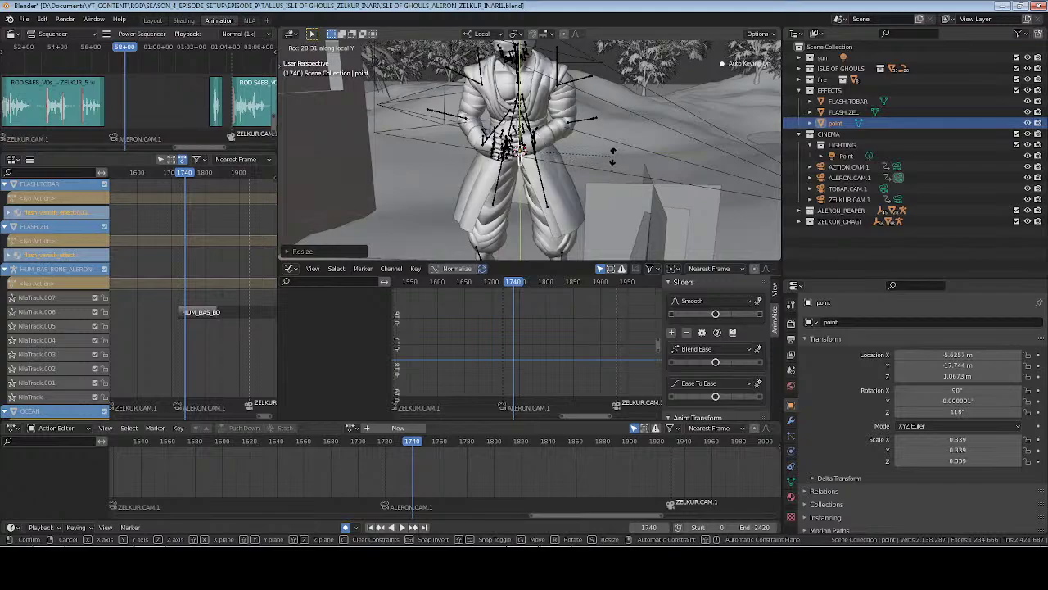
click(618, 167)
key(KP_7)
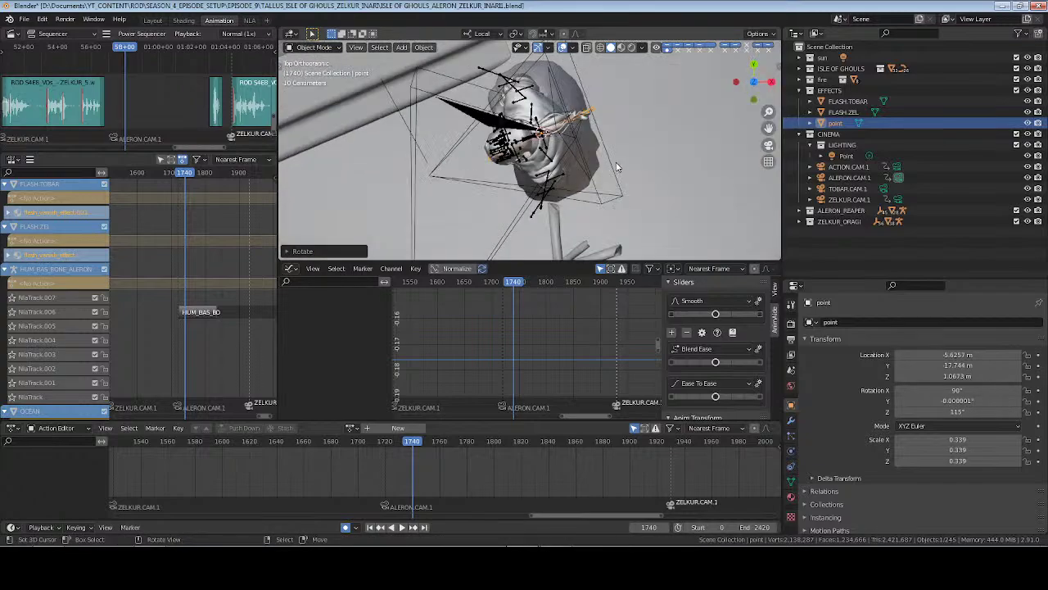
Shorten the point rod along its local Z axis to a Z scale of about 0.192
middle_drag(617, 167, 686, 188)
key(s)
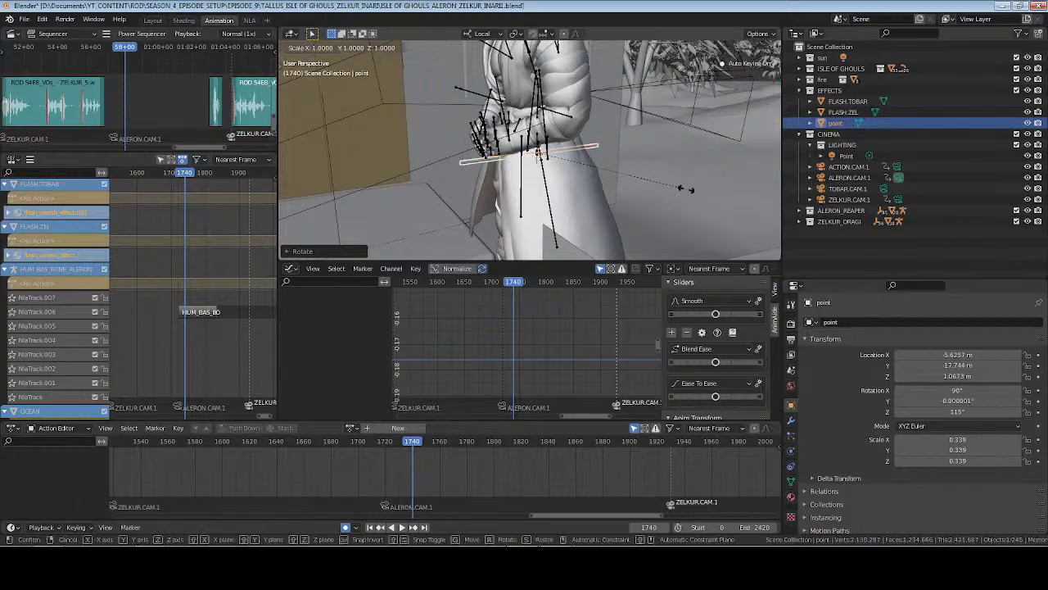
key(y)
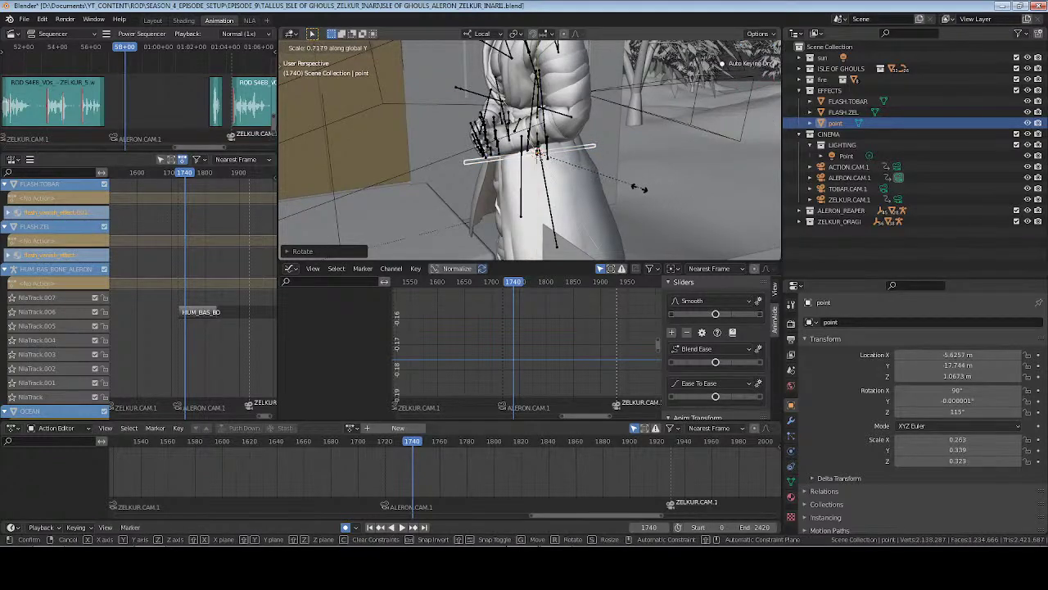
key(z)
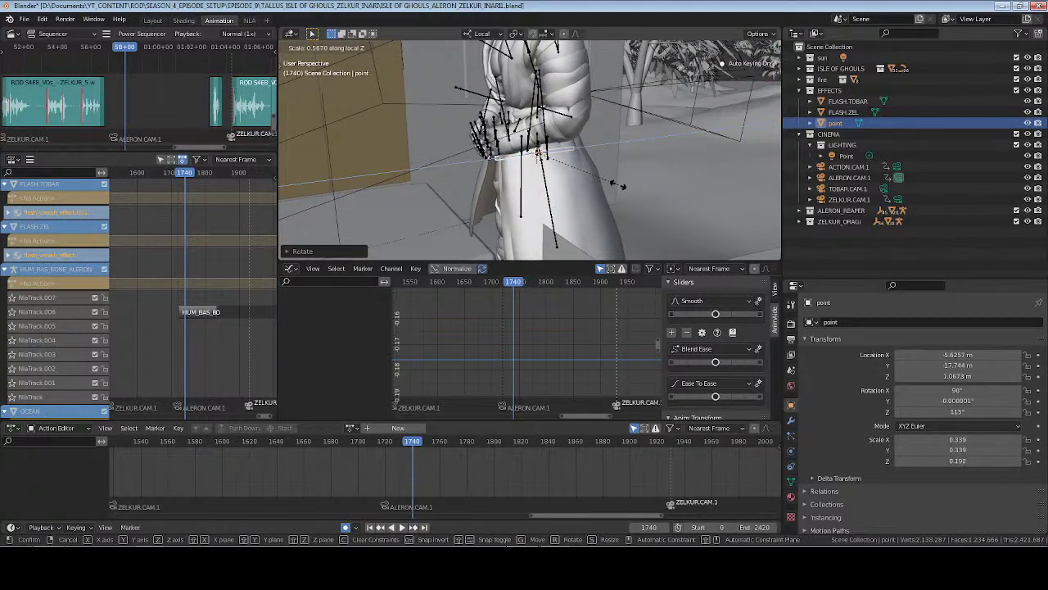
click(620, 185)
Raise the point rod along its local Y axis into Aleron's torso, to a Z location of about 1.377 m
key(g)
key(y)
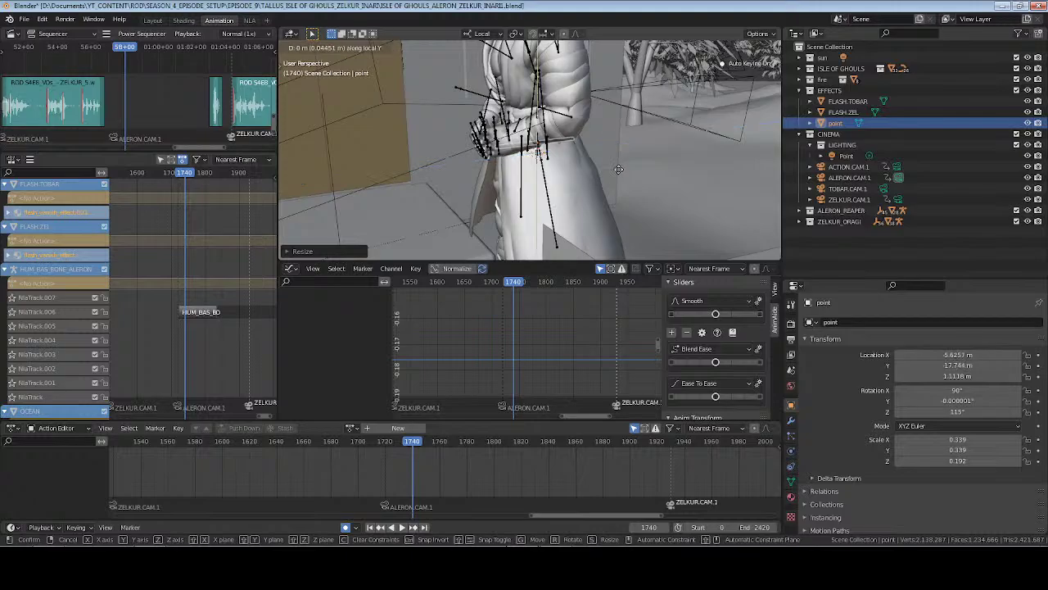
click(615, 109)
Switch the transform orientation to Global and move the point rod up into Aleron's chest, to a Z location of about 1.473 m
click(483, 33)
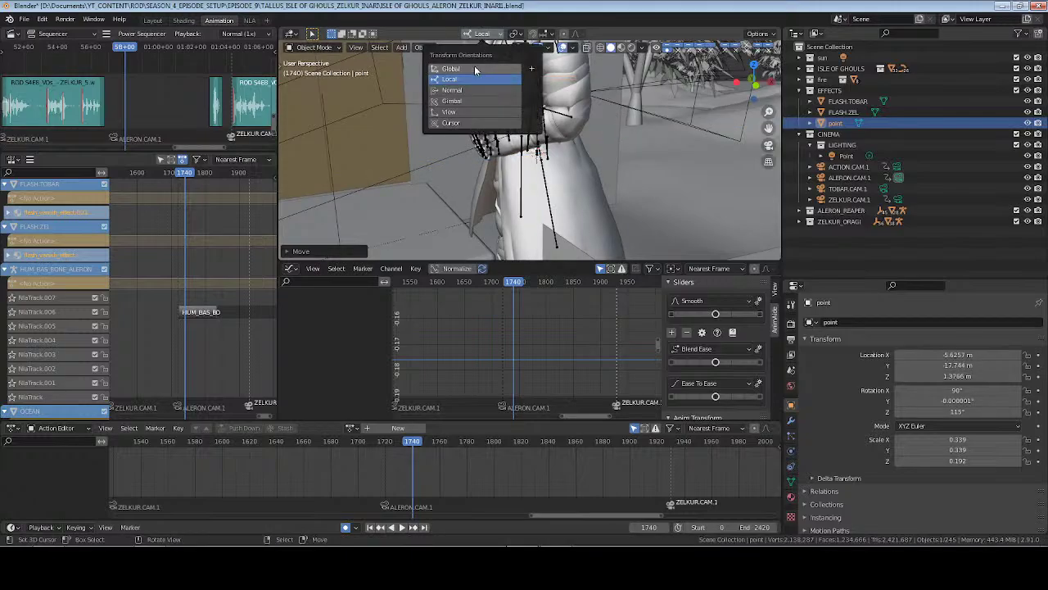
click(474, 66)
middle_drag(474, 66, 580, 187)
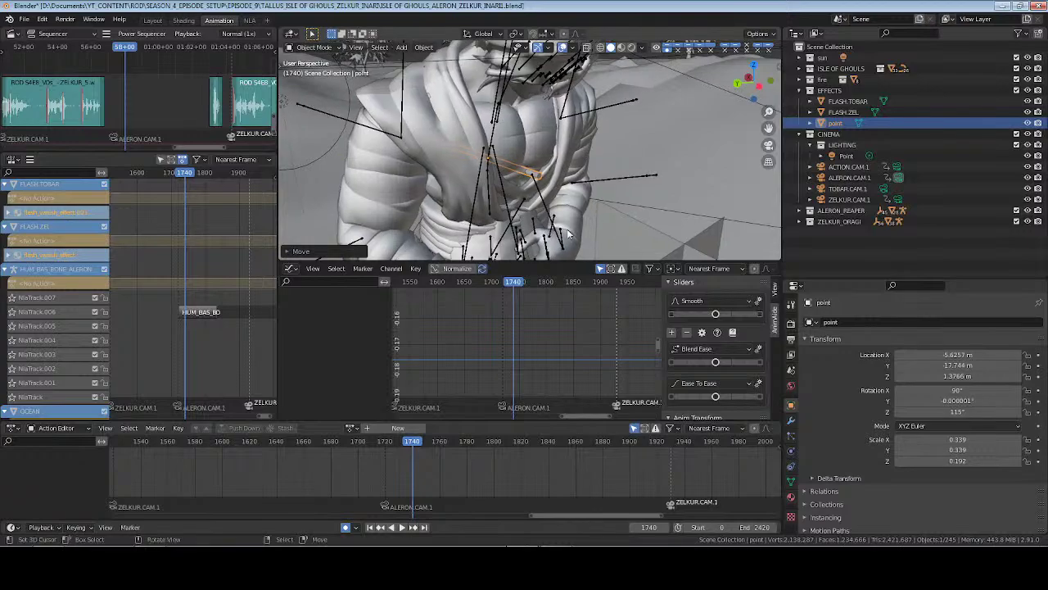
key(g)
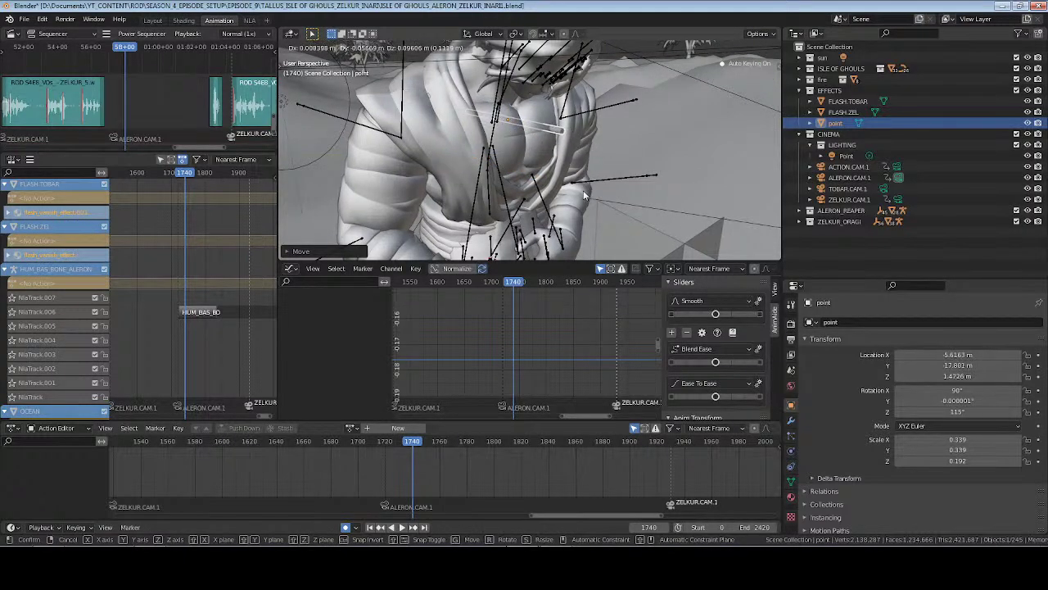
click(583, 190)
Slide the point rod about 0.31 m along its local Z axis so it projects forward from Aleron's chest
middle_drag(583, 190, 562, 196)
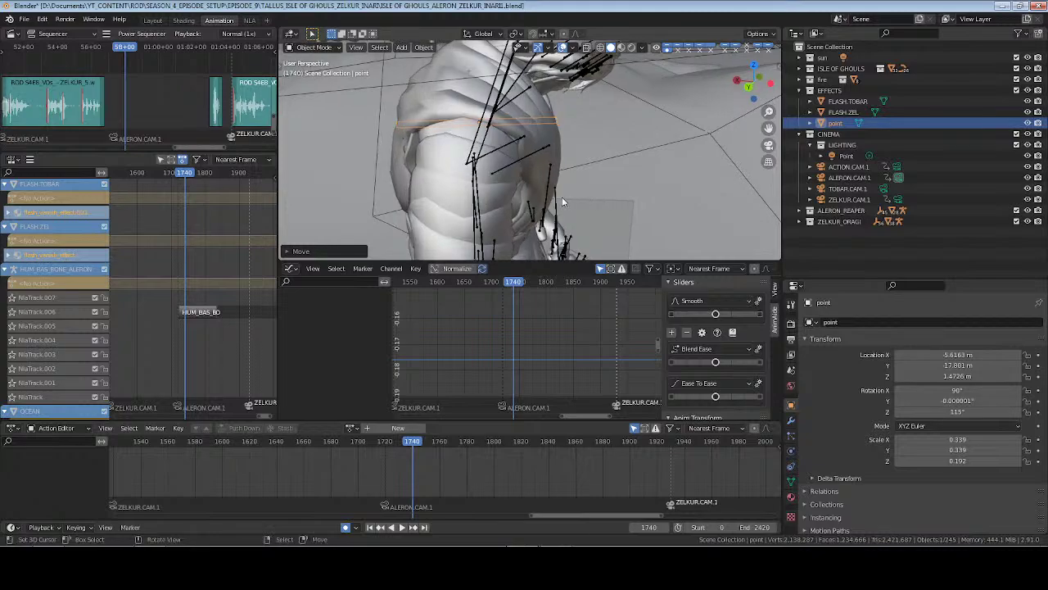
key(g)
key(z)
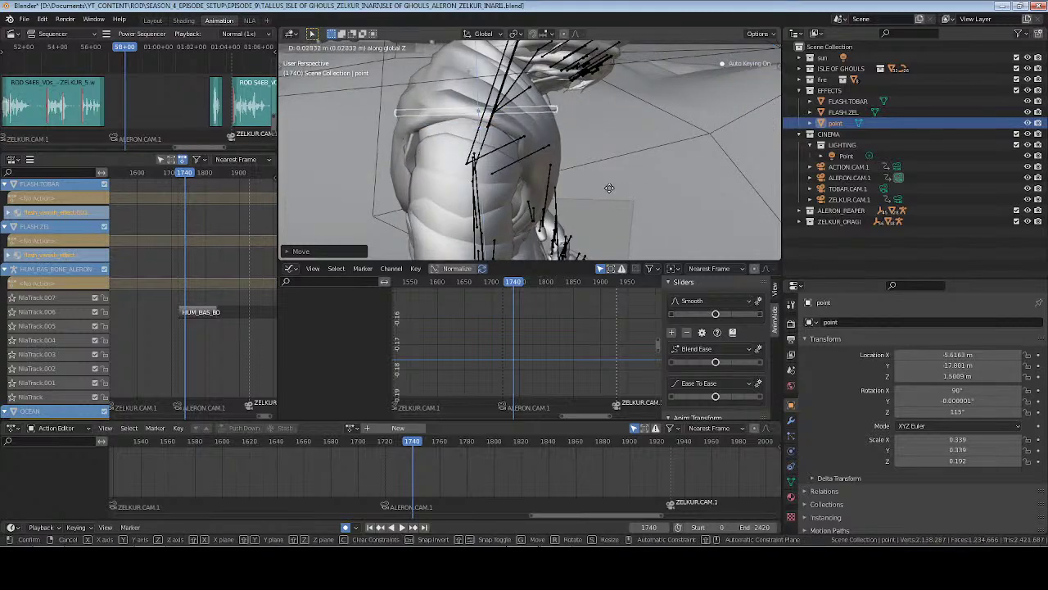
key(x)
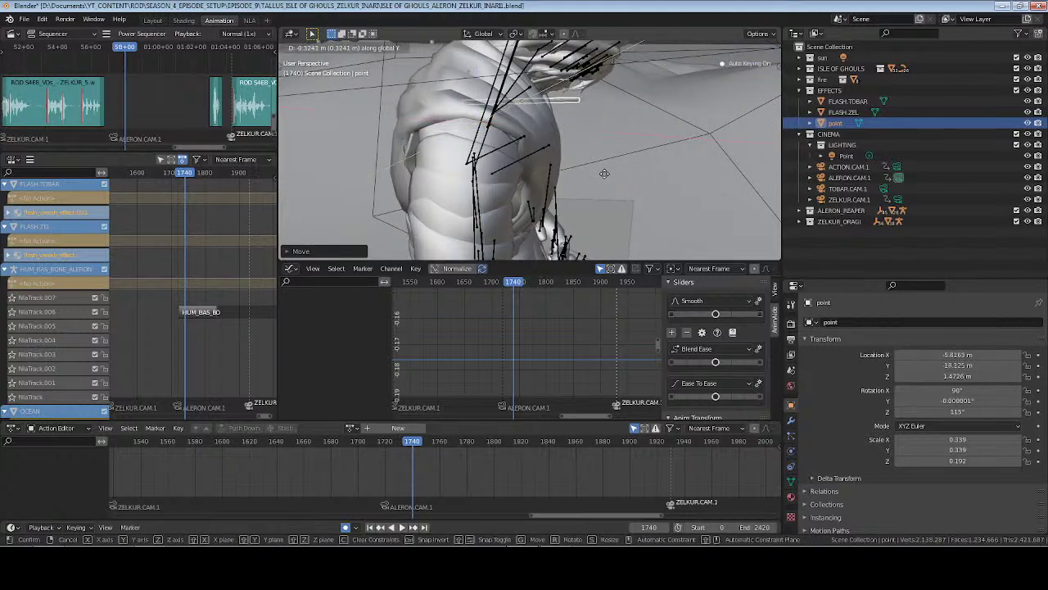
key(z)
key(z)
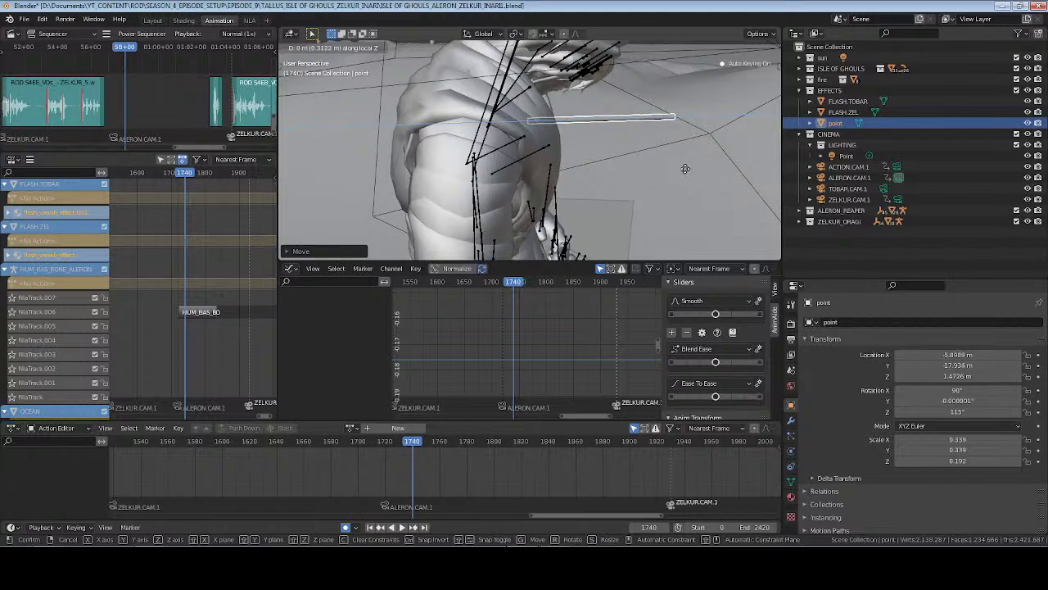
click(680, 172)
With transforms affecting only origins, slide the point rod's origin along local Z to the rod's end at Aleron's chest
middle_drag(671, 180, 609, 179)
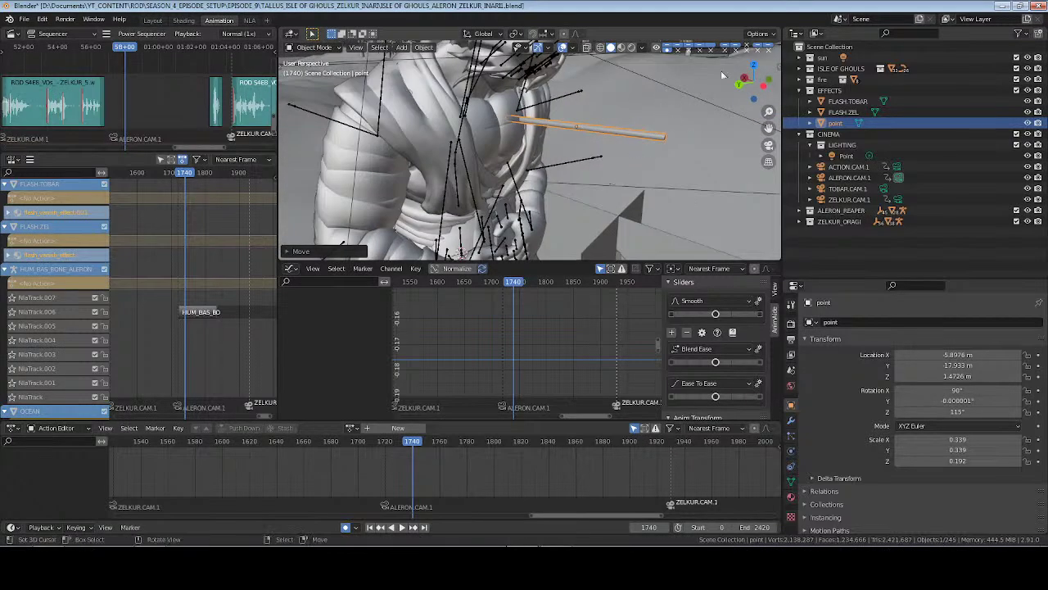
click(758, 33)
middle_drag(591, 177, 492, 180)
key(g)
key(z)
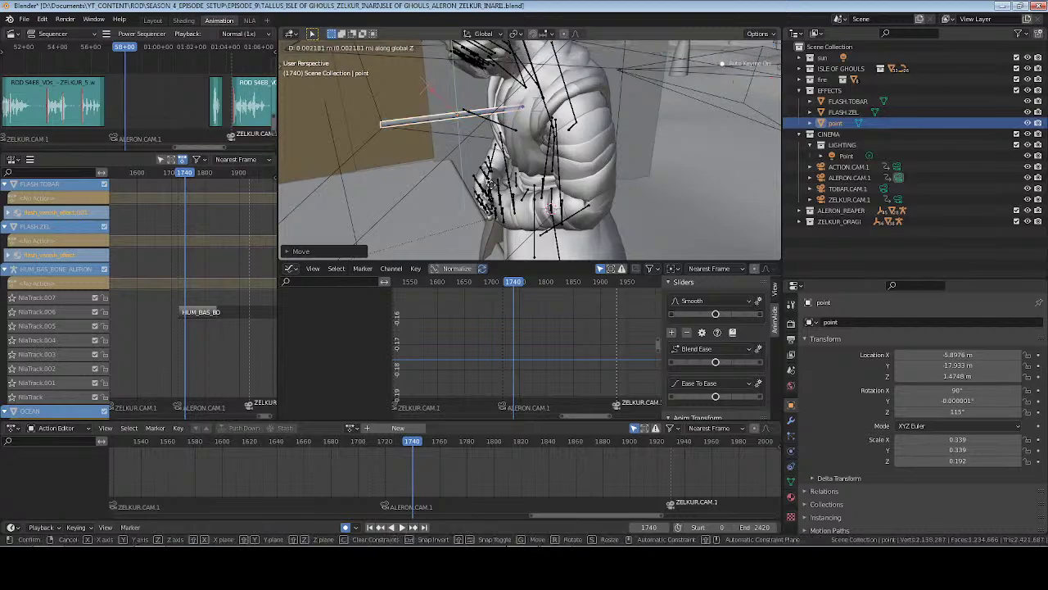
key(z)
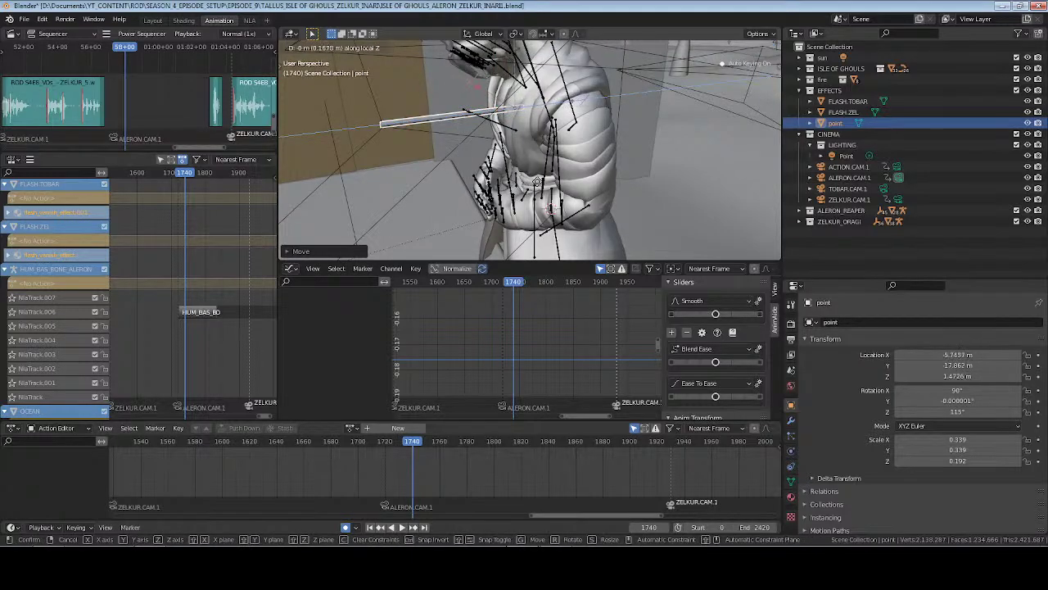
click(570, 177)
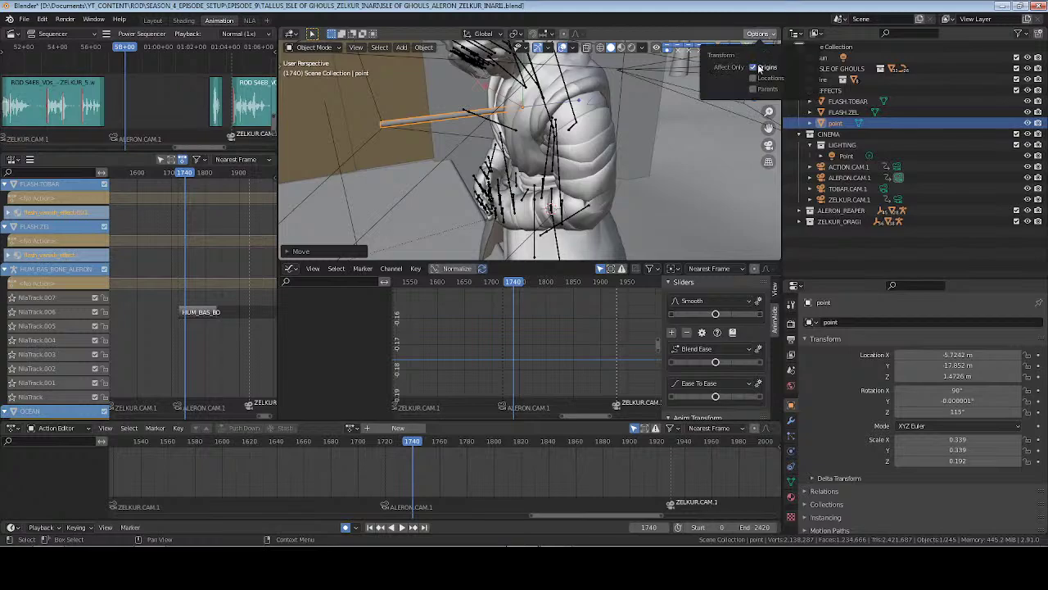
middle_drag(680, 140, 655, 163)
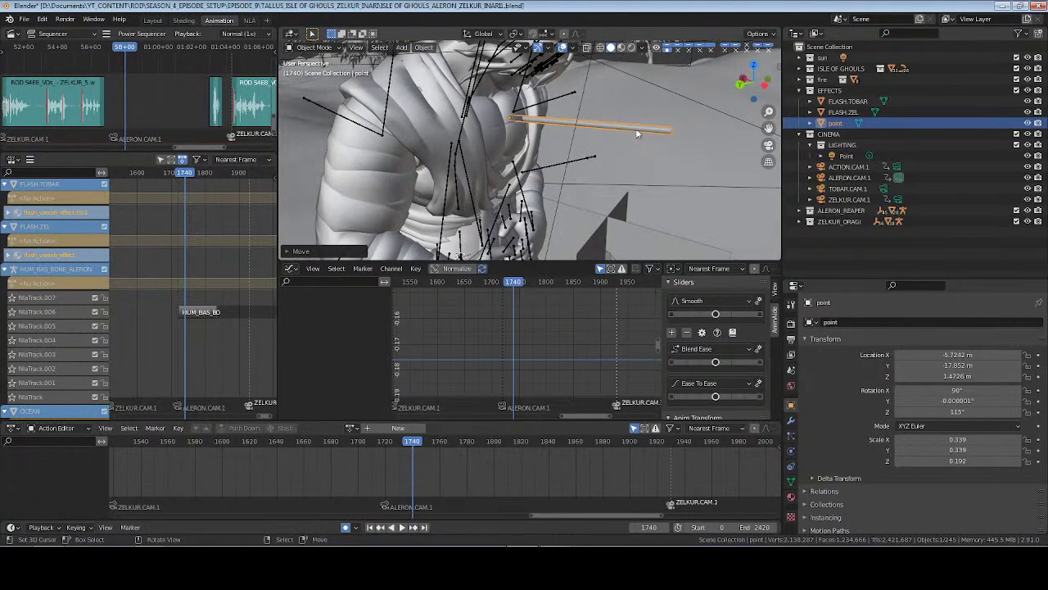
key(s)
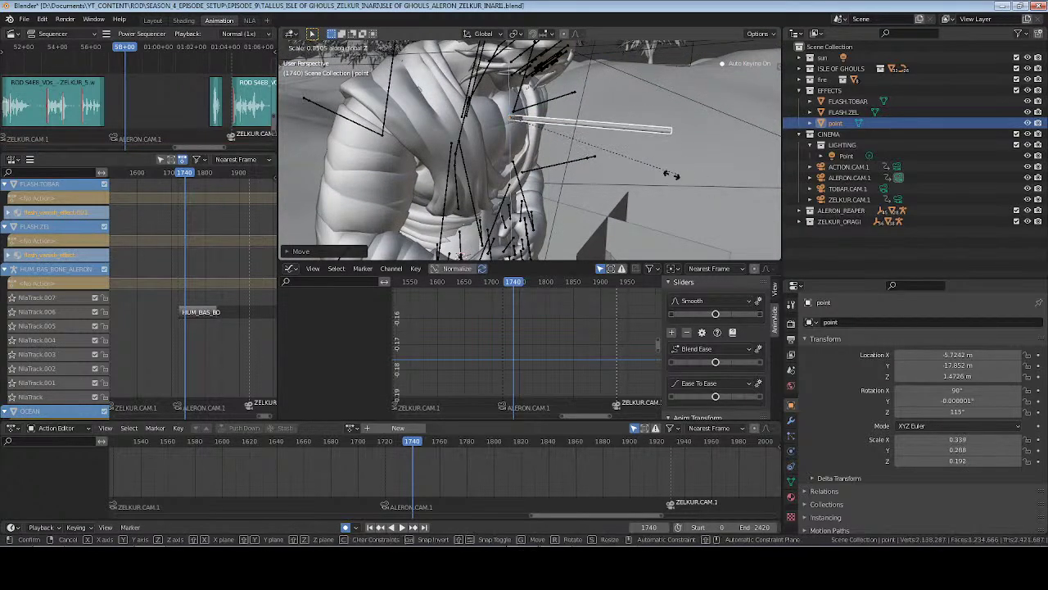
click(695, 169)
key(s)
key(z)
key(z)
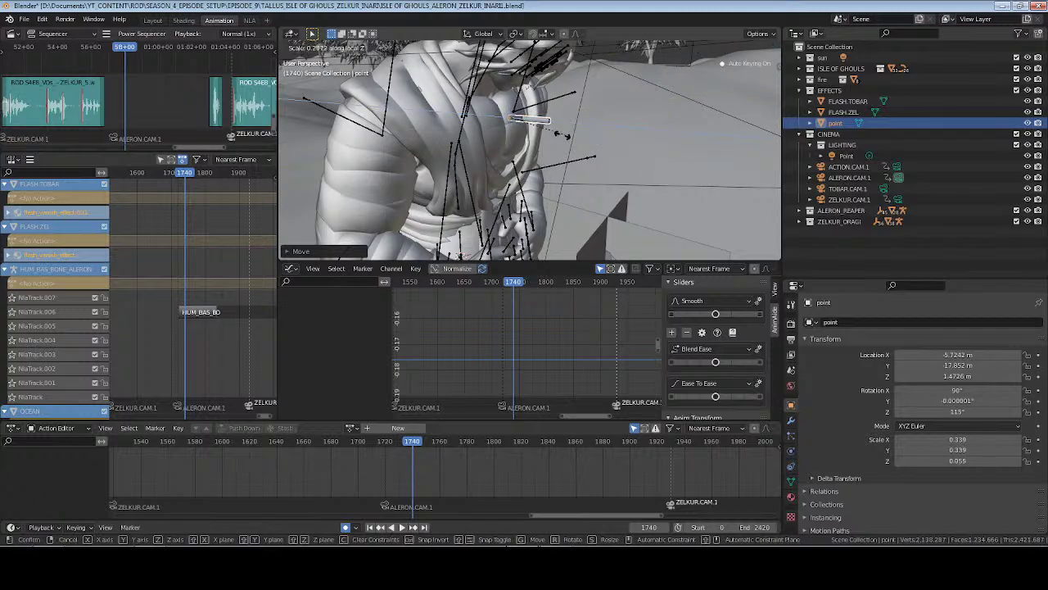
key(Escape)
Set the transform orientation back to Local and save the file
click(491, 34)
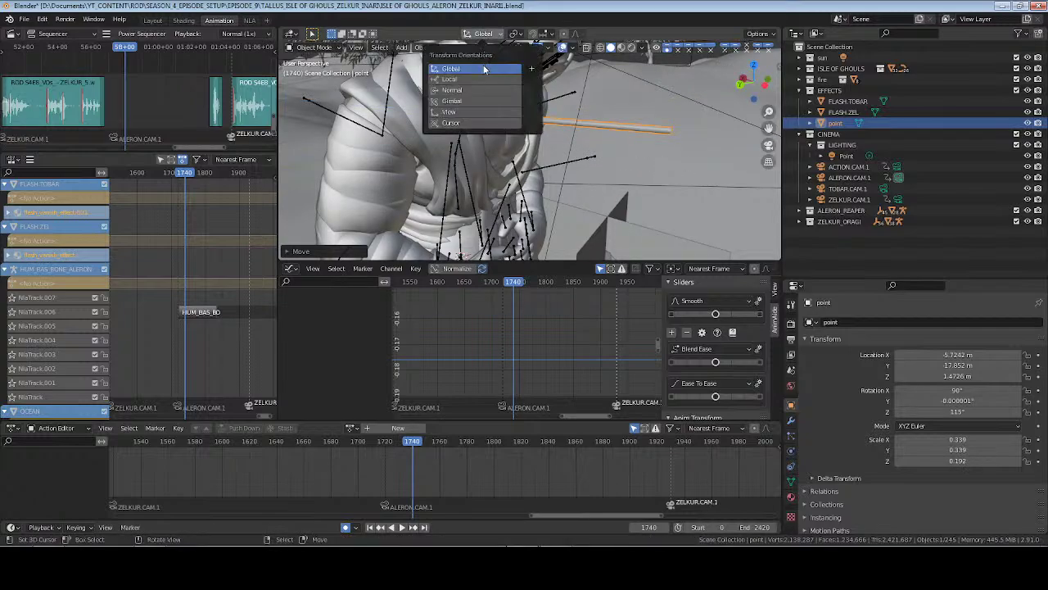
click(501, 103)
key(ctrl+s)
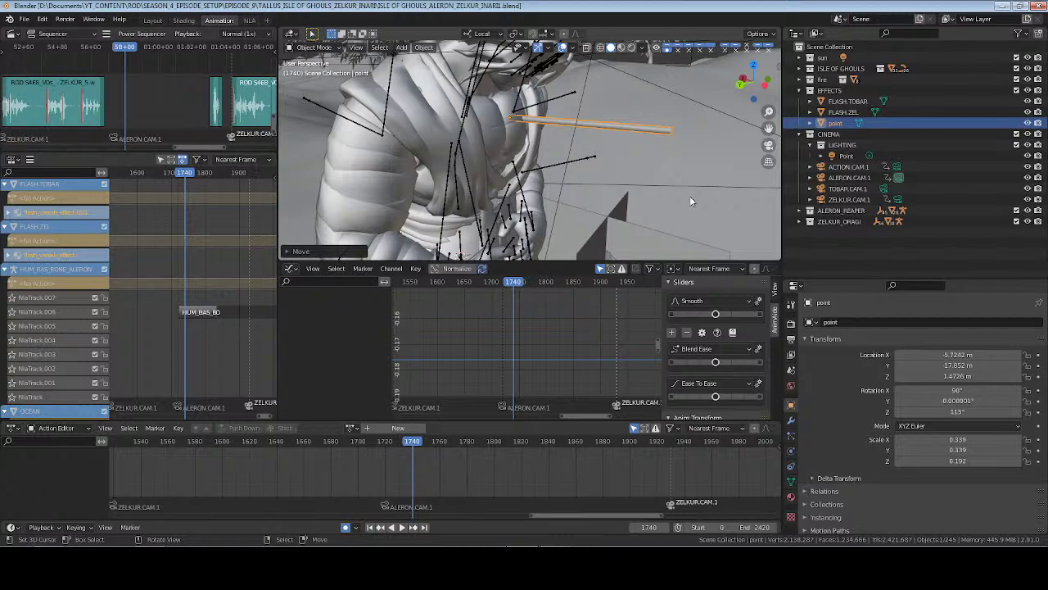
key(s)
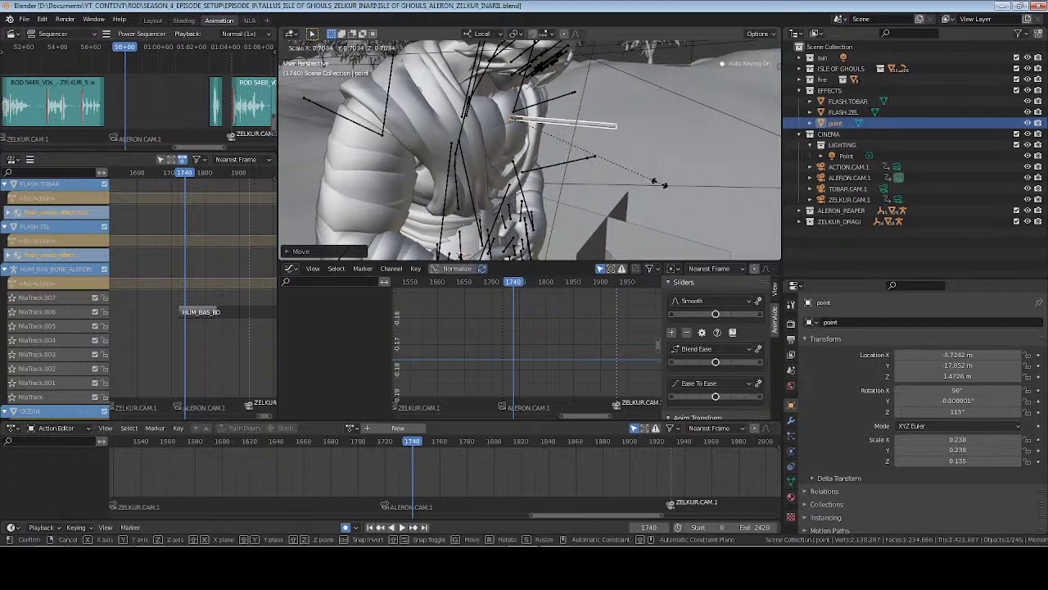
key(z)
key(z)
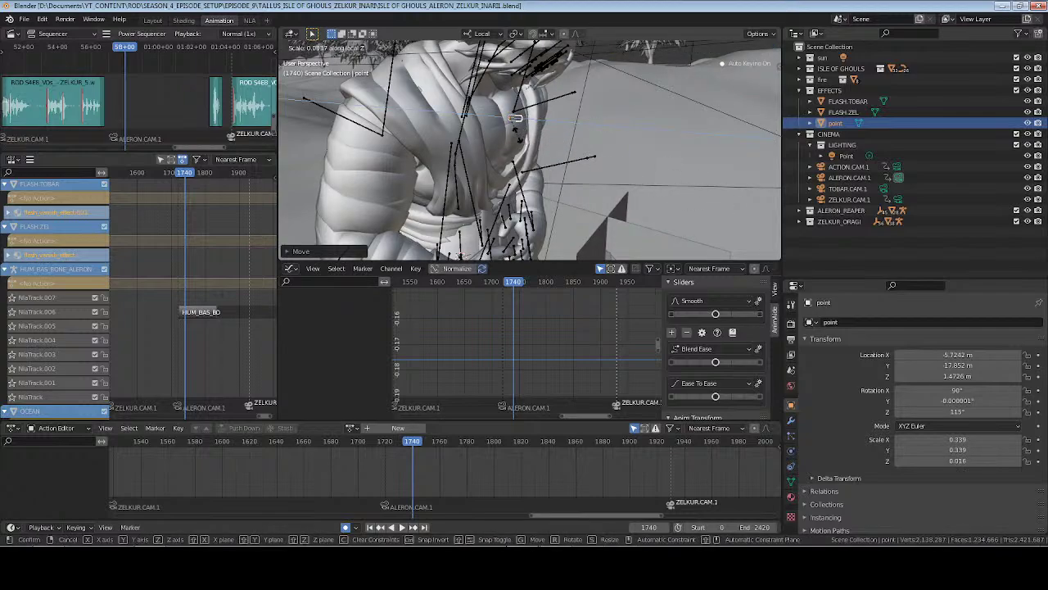
click(595, 159)
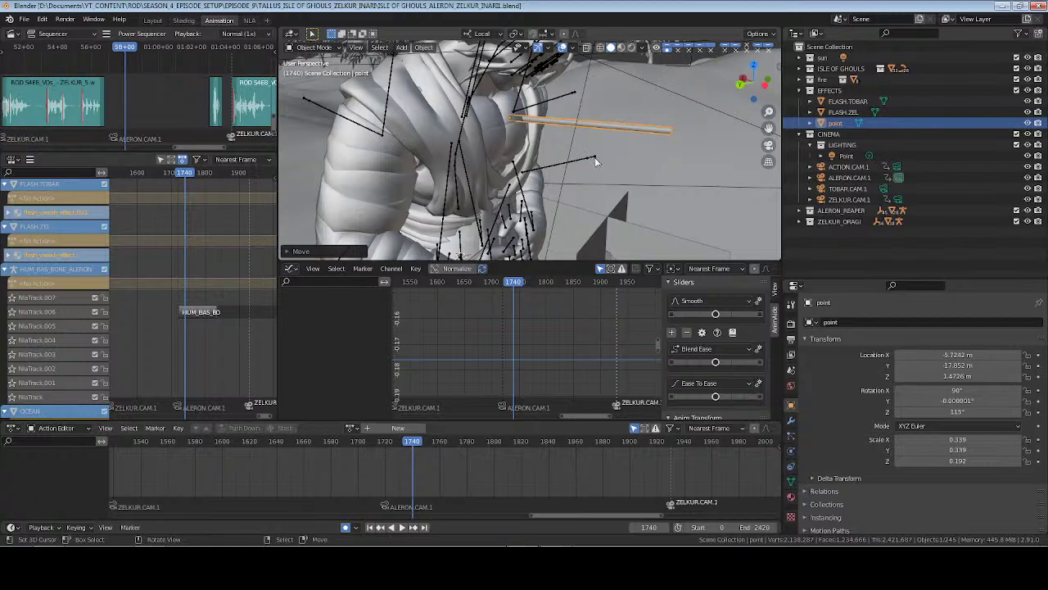
Save the file and set the point rod's Y rotation to 0°
key(ctrl+s)
middle_drag(595, 159, 552, 206)
key(ctrl+s)
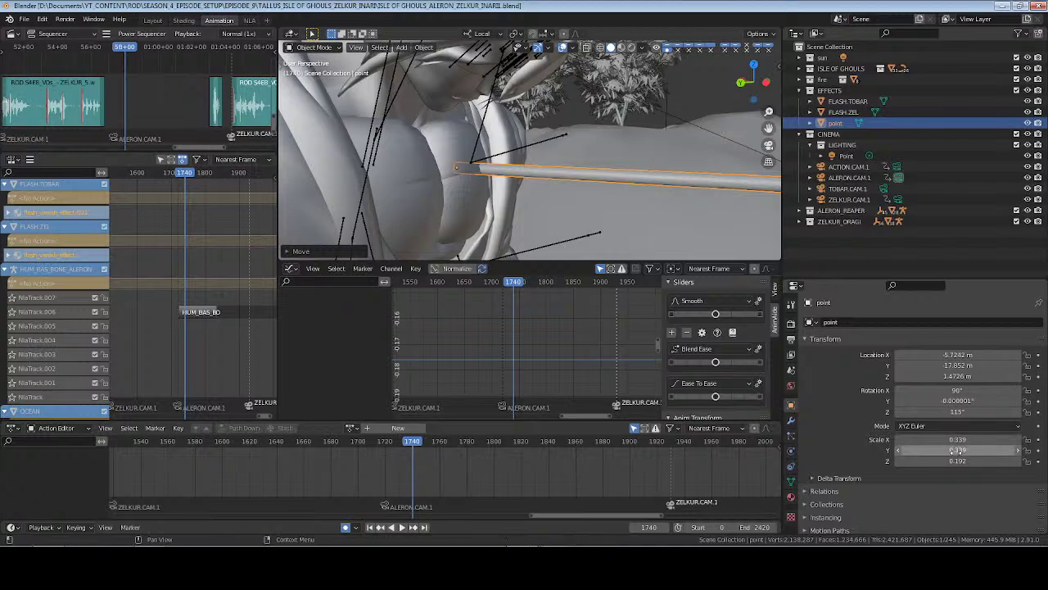
click(957, 399)
text(0)
key(Return)
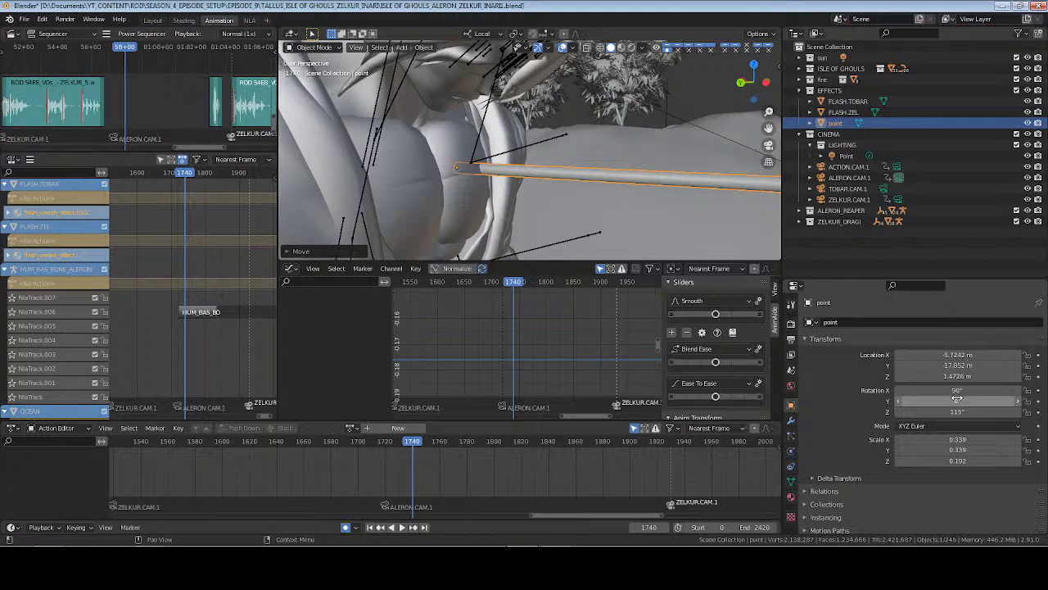
Try reducing the point rod's Z scale to about 0.102 and undo it
mouse_move(947, 461)
mouse_down()
mouse_move(959, 463)
mouse_move(944, 463)
mouse_up()
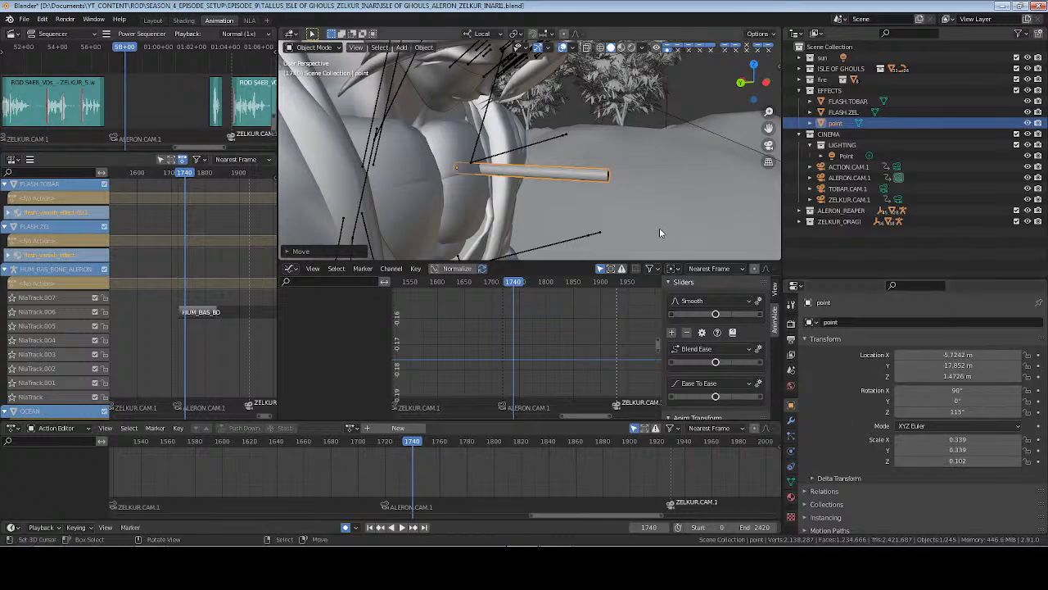
key(ctrl+z)
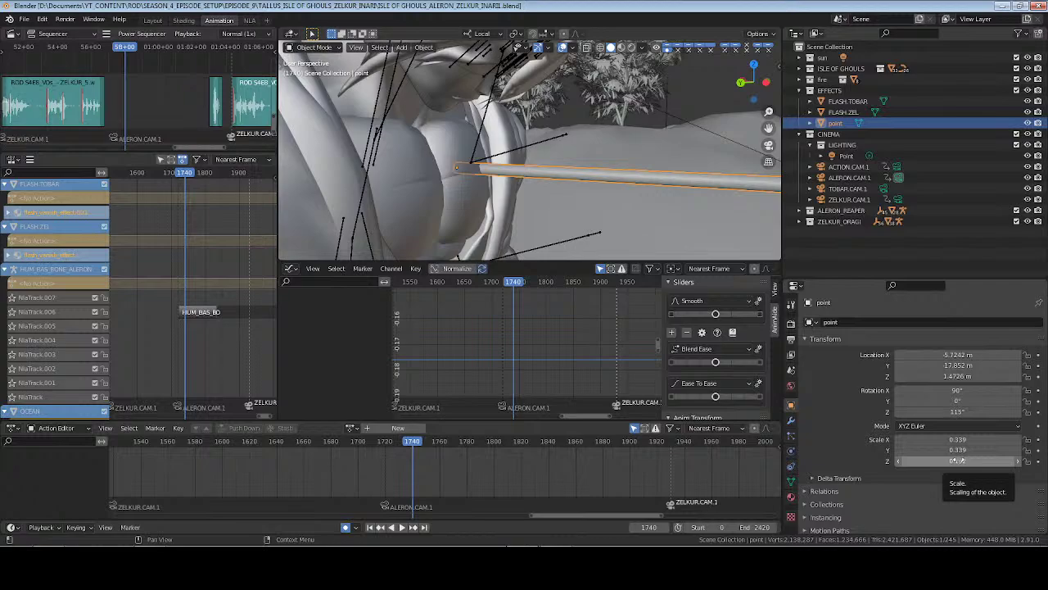
Save the file and keyframe the point rod's scale at frame 1740
key(ctrl+s)
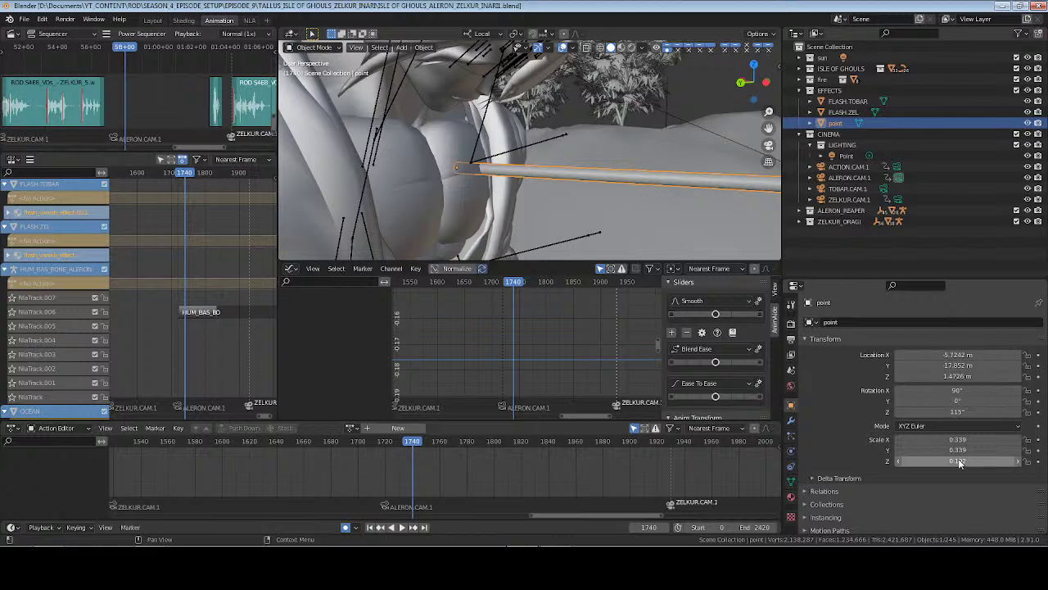
click(959, 461)
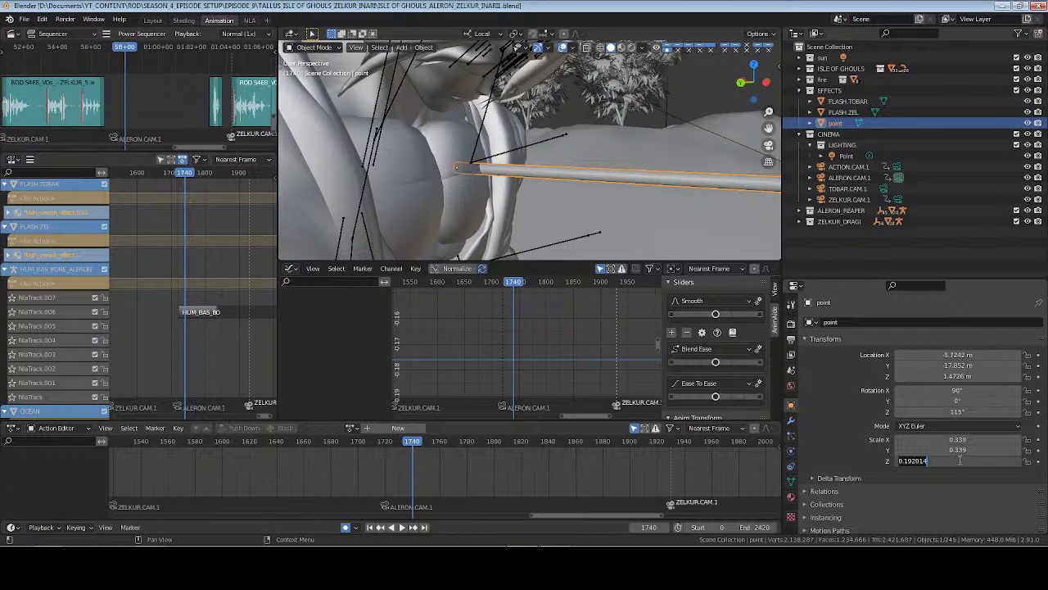
key(Return)
key(i)
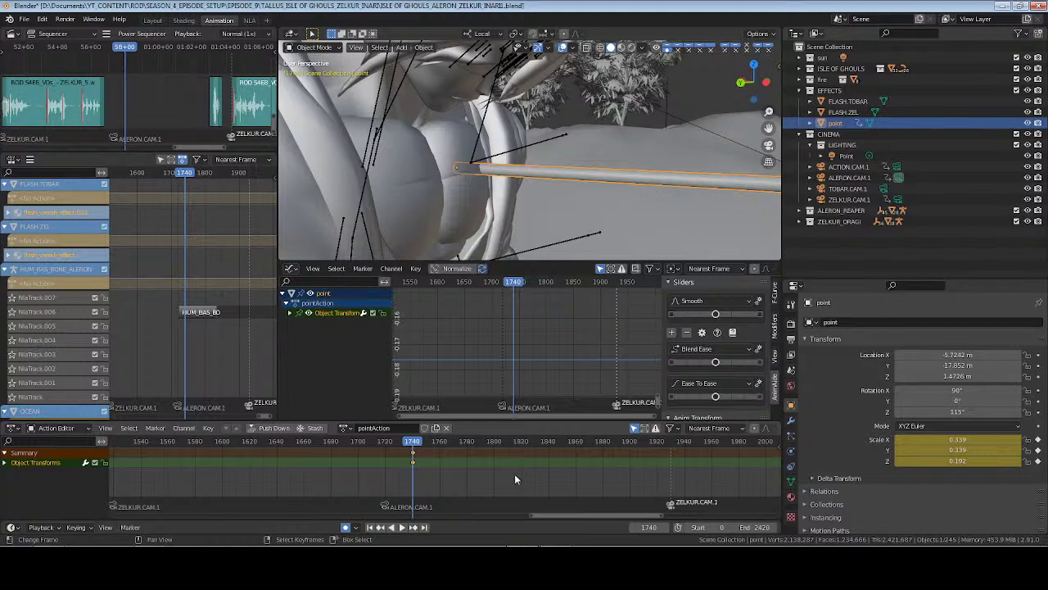
Keyframe the point rod's Z scale at 0 on frame 1738
key(Left)
key(Left)
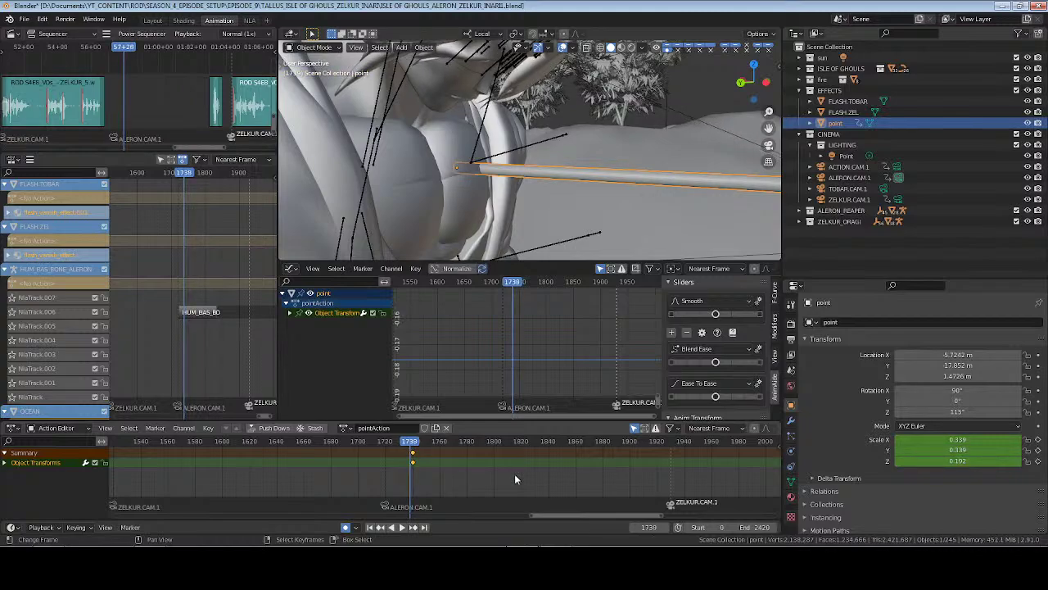
click(954, 461)
text(0)
key(Return)
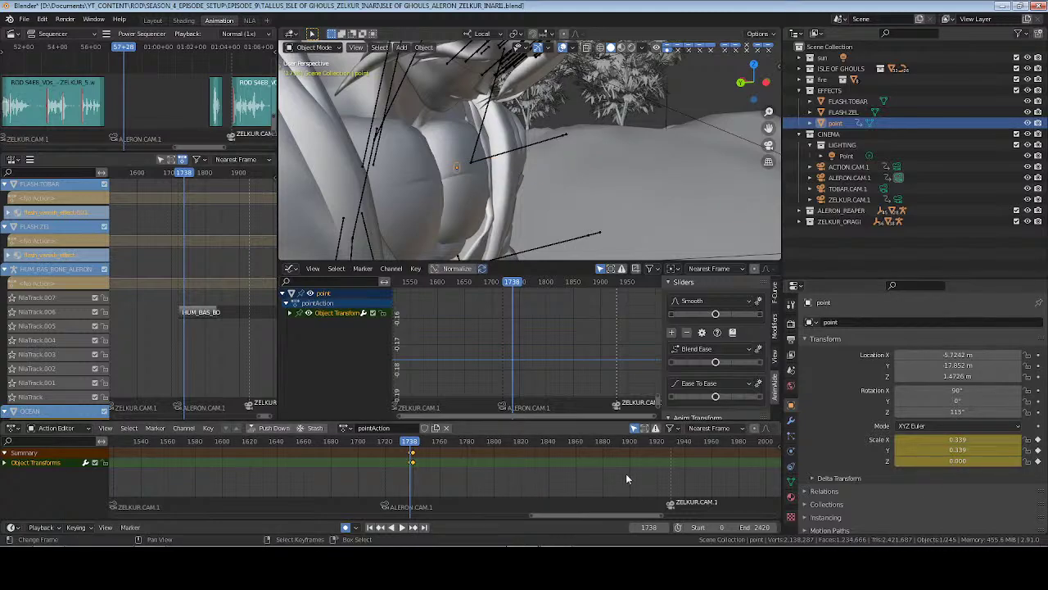
Shorten the point rod to a keyed Z scale of about 0.030 at frame 1740
key(Right)
key(Right)
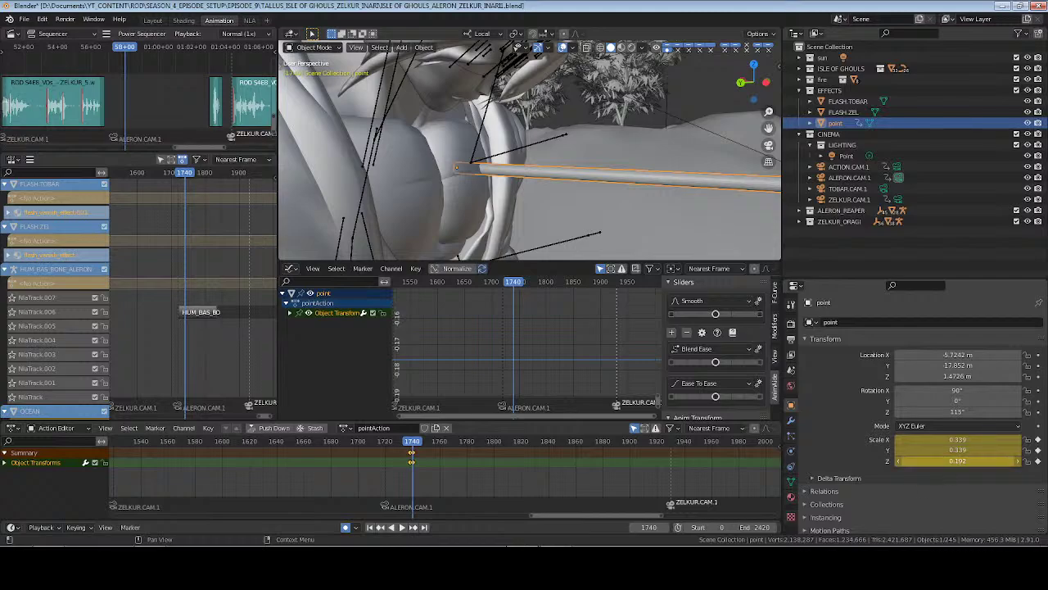
drag(933, 461, 971, 462)
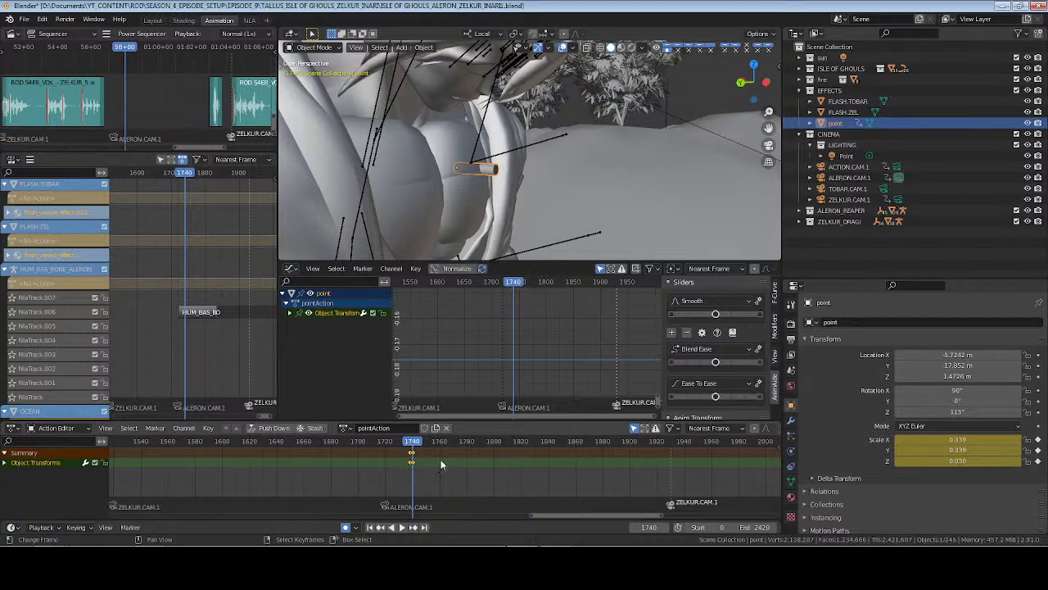
Advance the current frame to 1760 in 10-frame increments and save the file
click(649, 526)
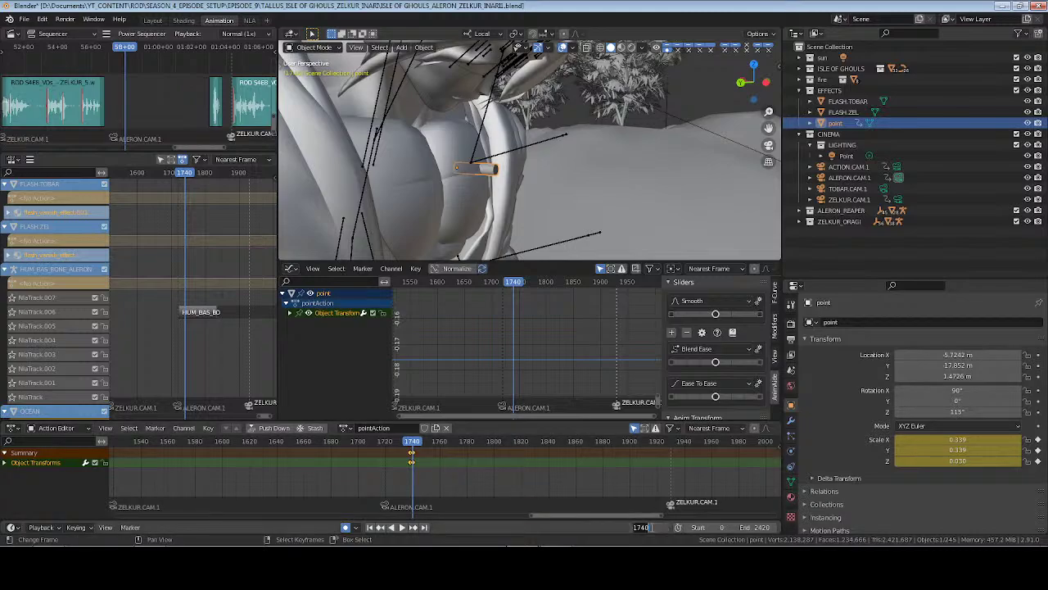
text(-)
text(10)
key(Return)
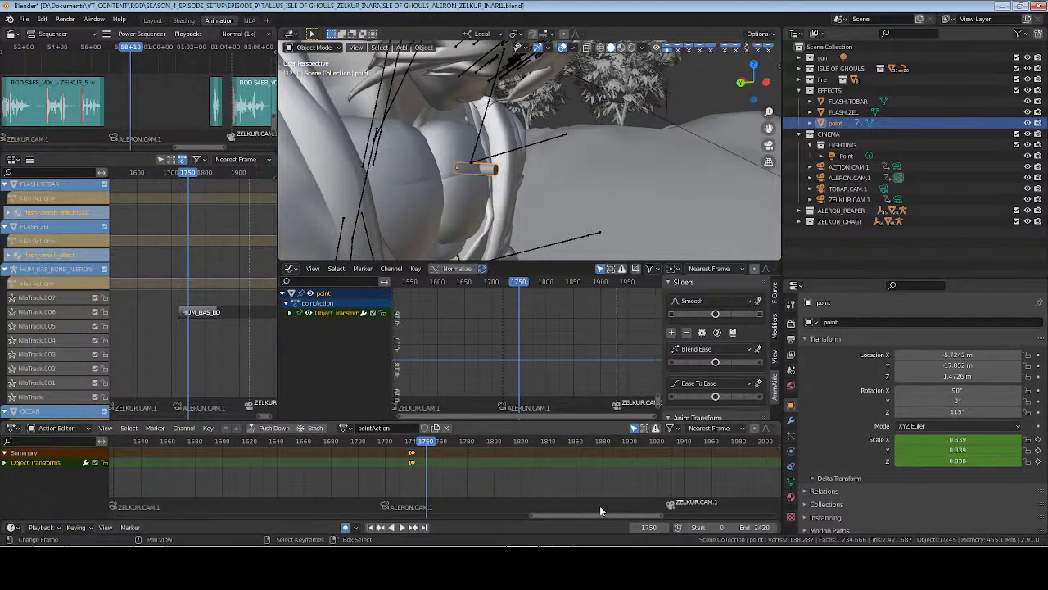
click(647, 526)
text(+10)
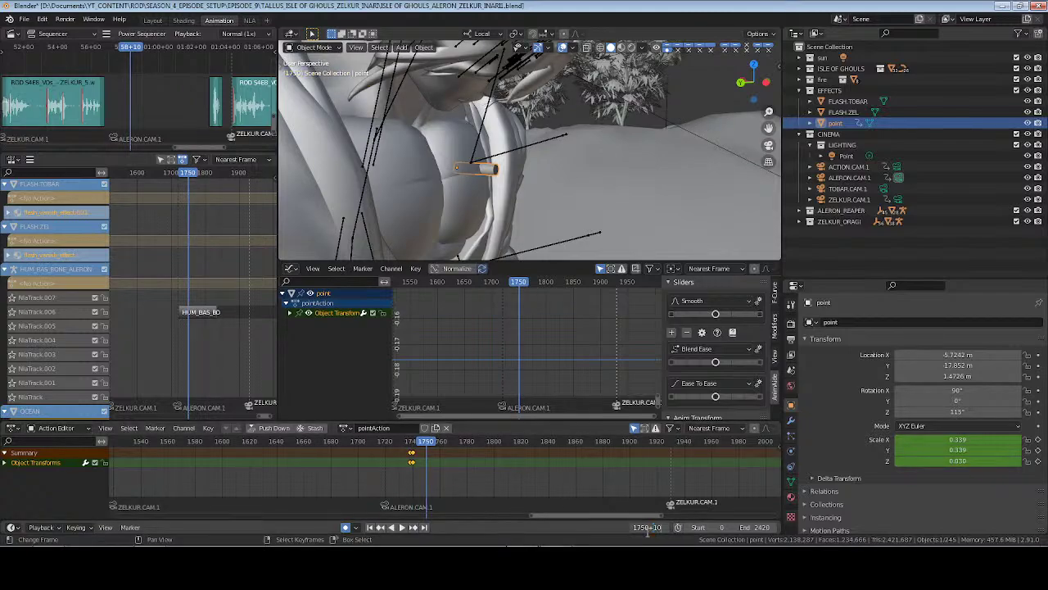
key(Return)
key(ctrl+s)
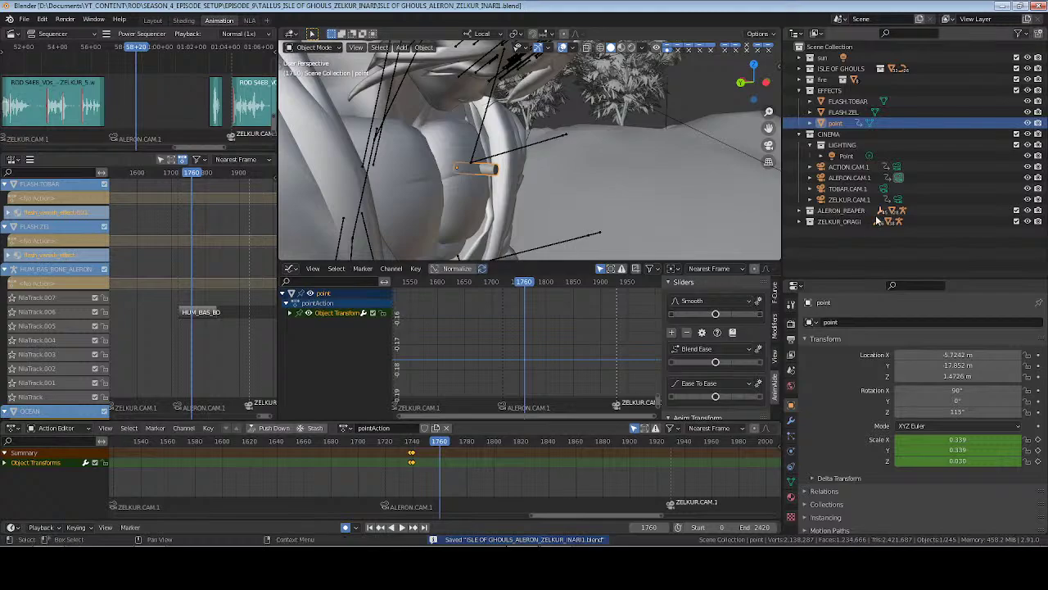
Duplicate the point rod and place the copy lower on Aleron's chest, at a Z location of about 1.39 m
mouse_move(584, 200)
middle_down()
mouse_move(529, 204)
mouse_move(571, 195)
middle_up()
key(shift+d)
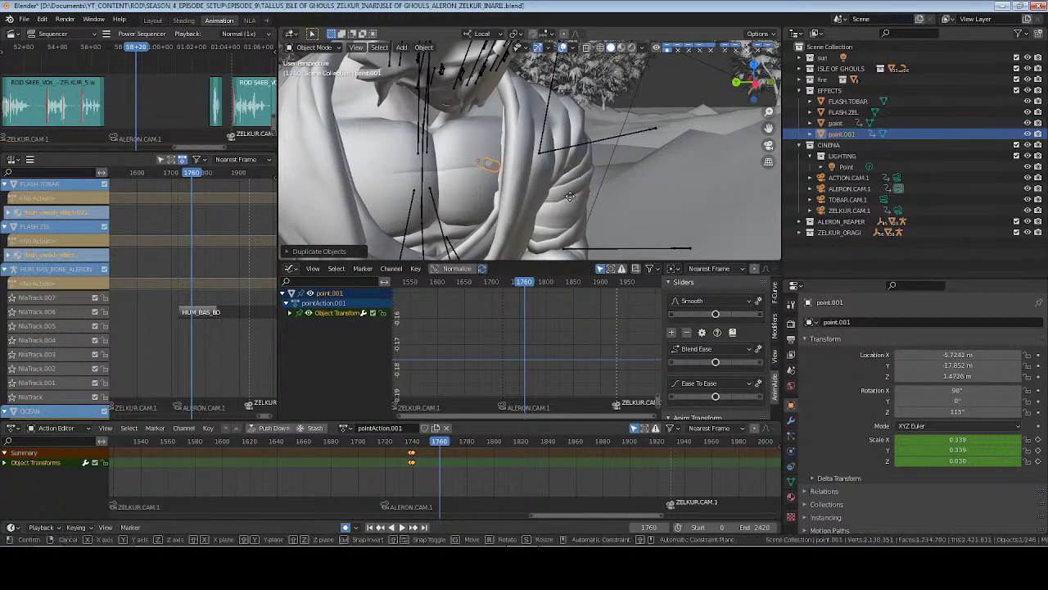
click(482, 221)
middle_drag(482, 222, 516, 186)
key(g)
click(605, 229)
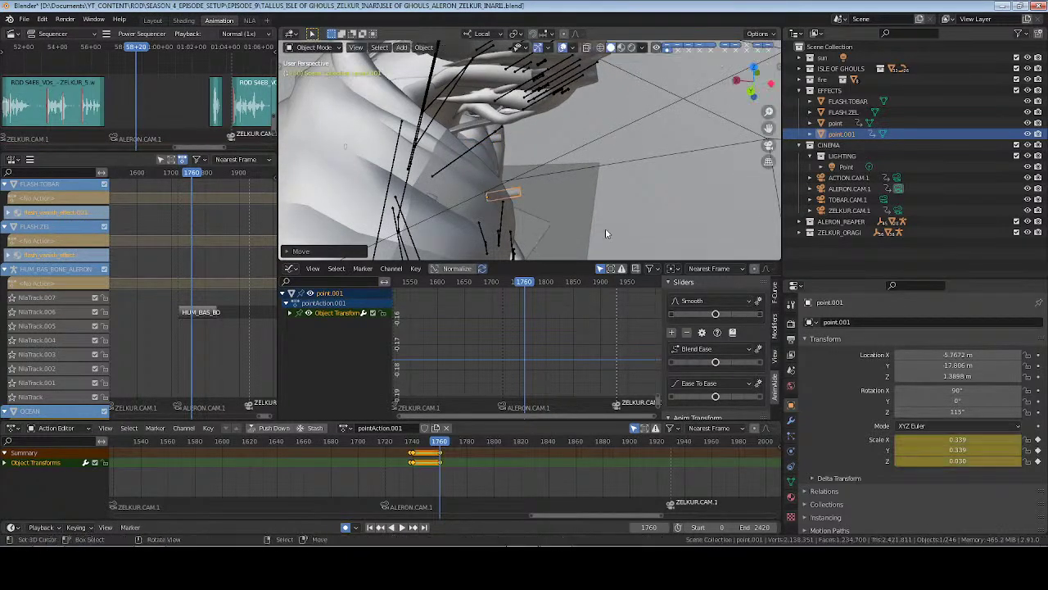
Slide the duplicated rod along its local X axis to a Y location of about -17.757 m and save the file
middle_drag(605, 229, 557, 208)
key(g)
key(z)
key(z)
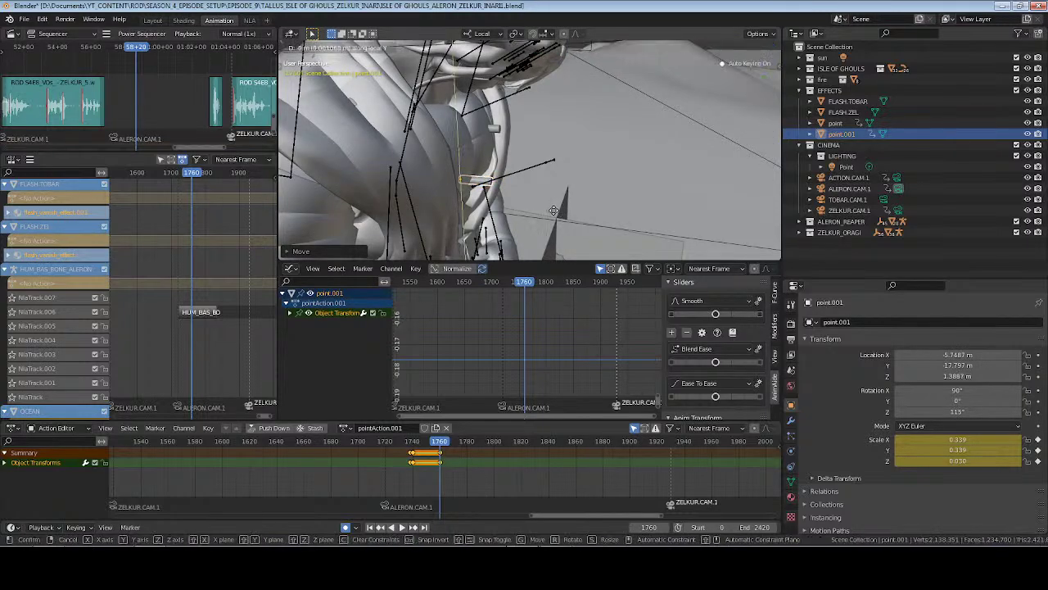
key(x)
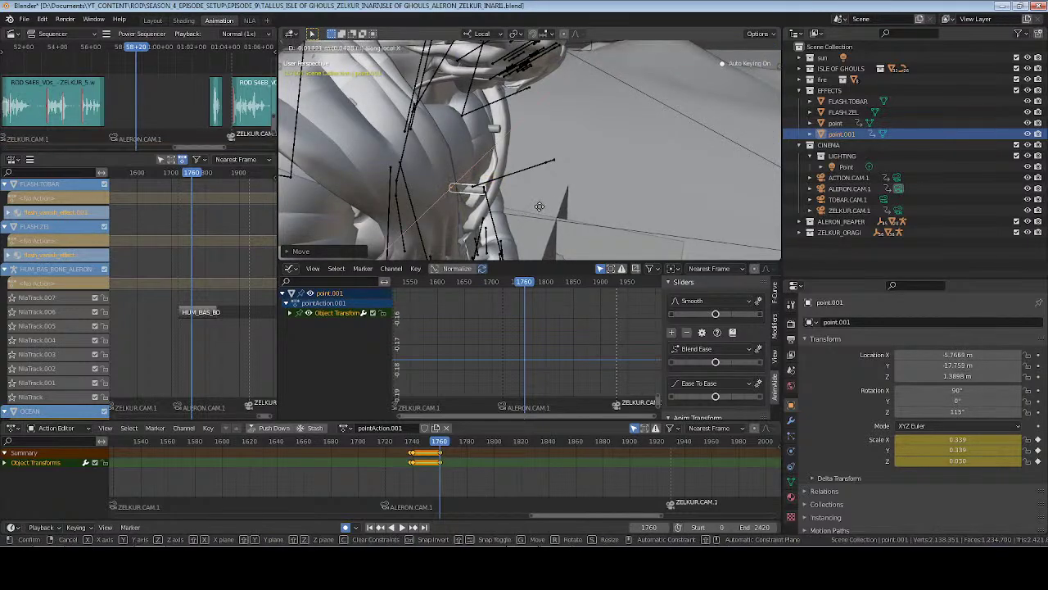
click(563, 218)
middle_drag(563, 218, 542, 201)
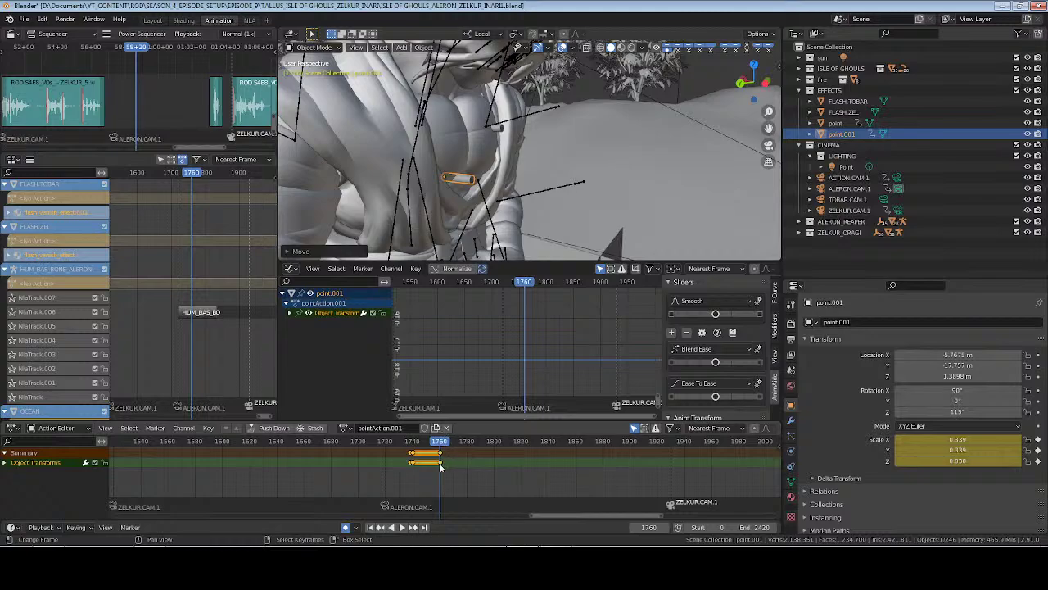
key(ctrl+s)
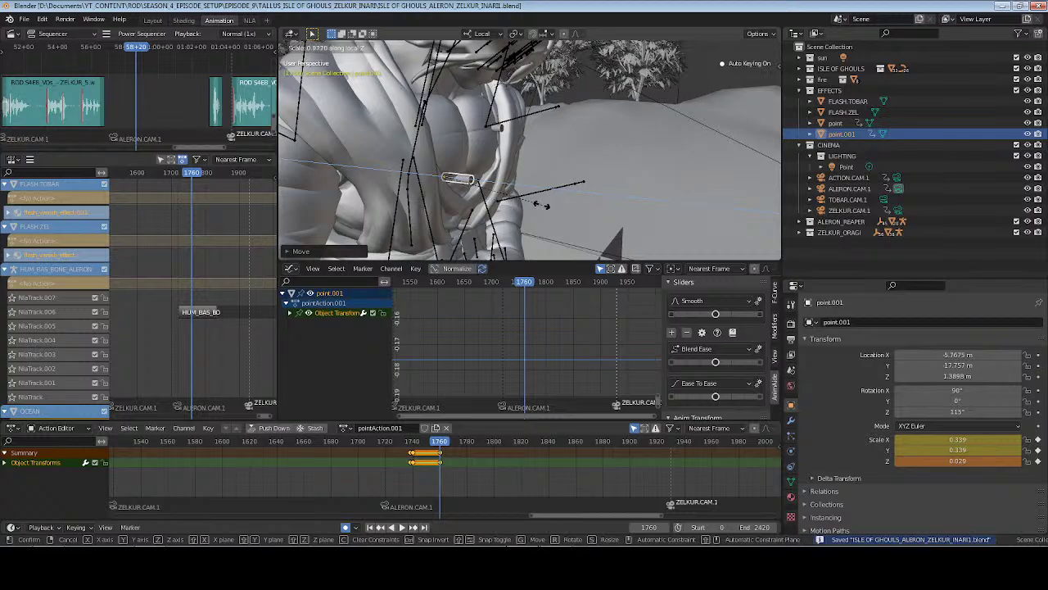
Shift point.001's scale keyframes 20 frames later so that they span frames 1758 to 1780
key(space)
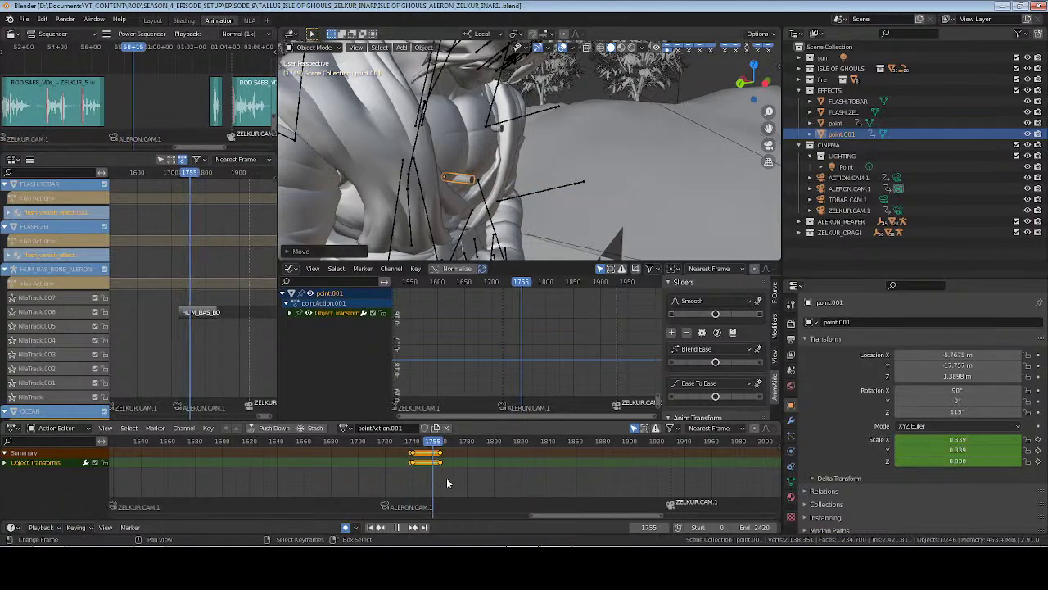
mouse_move(429, 484)
mouse_down()
mouse_move(397, 474)
mouse_move(441, 474)
mouse_up()
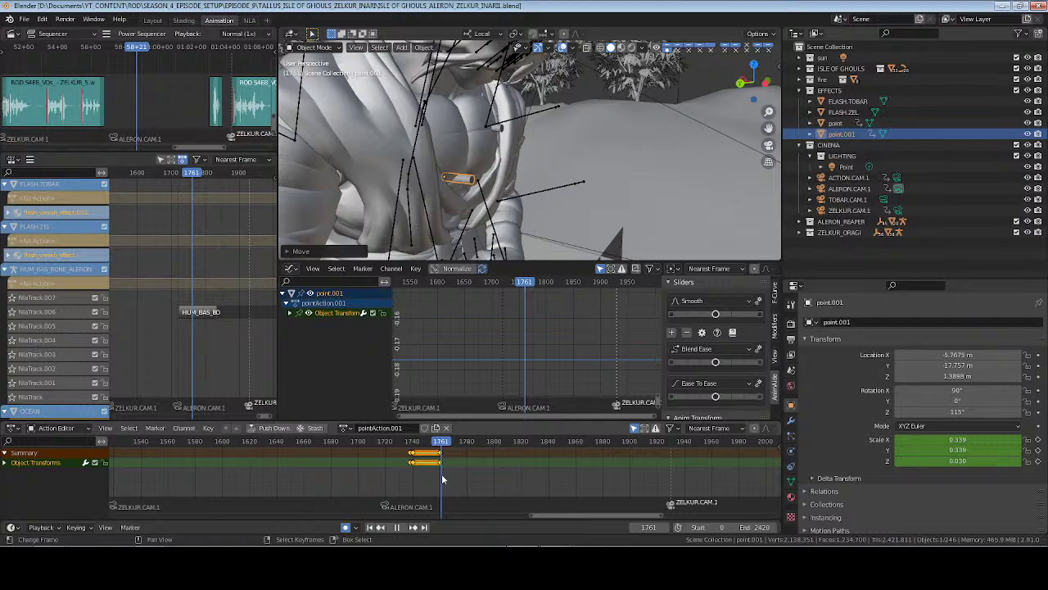
key(Escape)
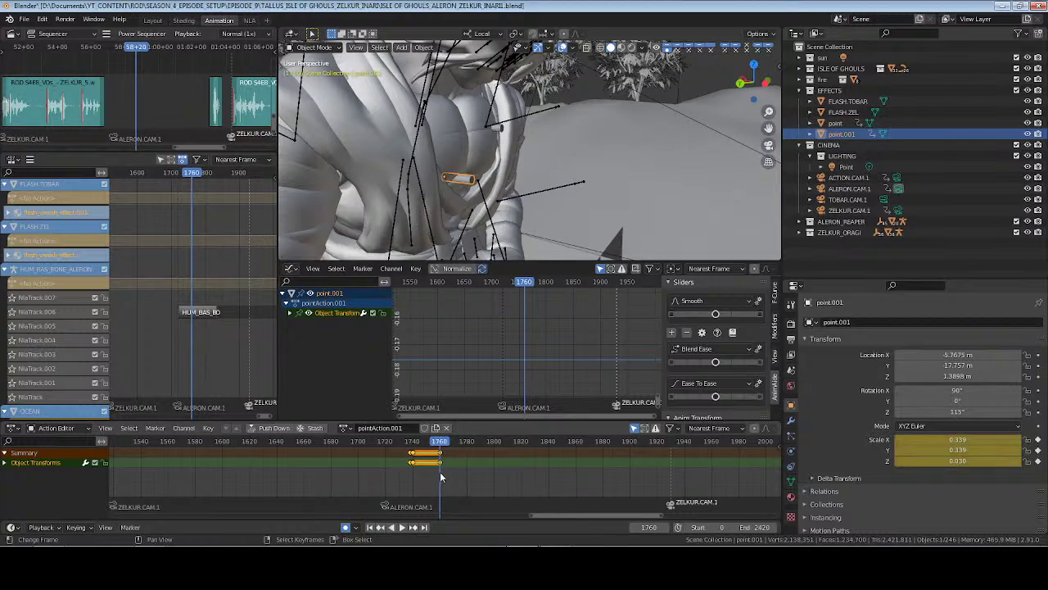
click(839, 123)
click(841, 133)
key(g)
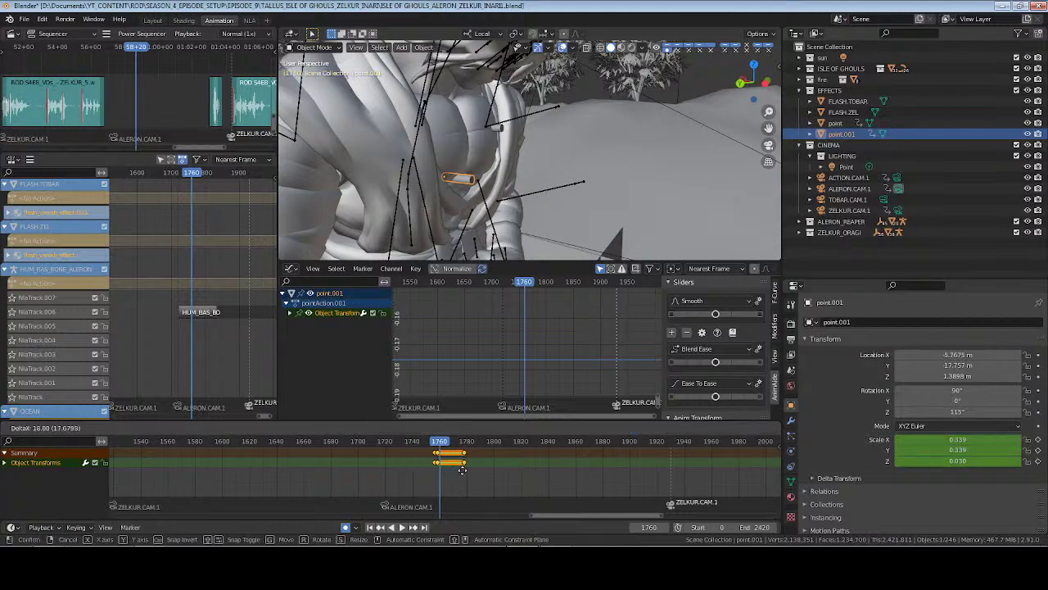
click(463, 469)
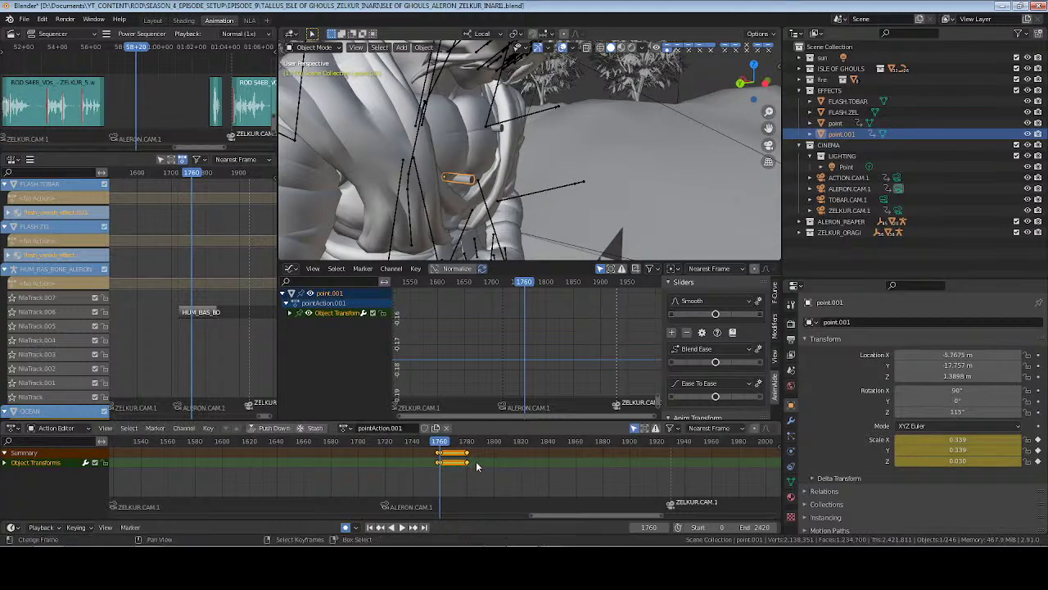
scroll(483, 463, up, 3)
scroll(500, 465, up, 2)
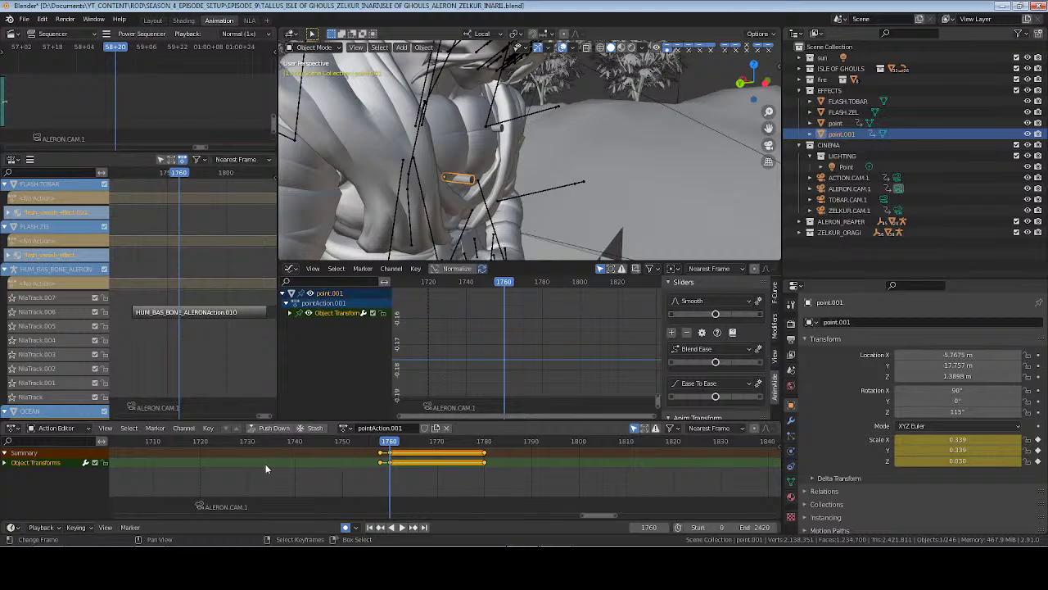
Play the shifted timing, return to frame 1740 and move point.001's keyframes back to span frames 1738 to 1760
key(space)
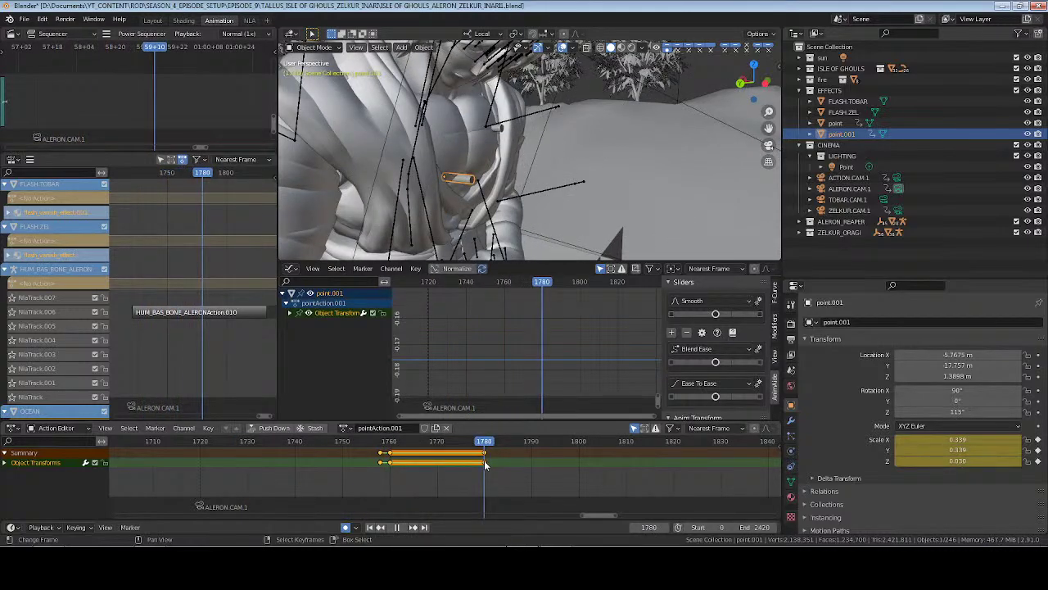
key(space)
mouse_move(299, 478)
mouse_down()
mouse_move(321, 471)
mouse_move(252, 474)
mouse_move(294, 474)
mouse_up()
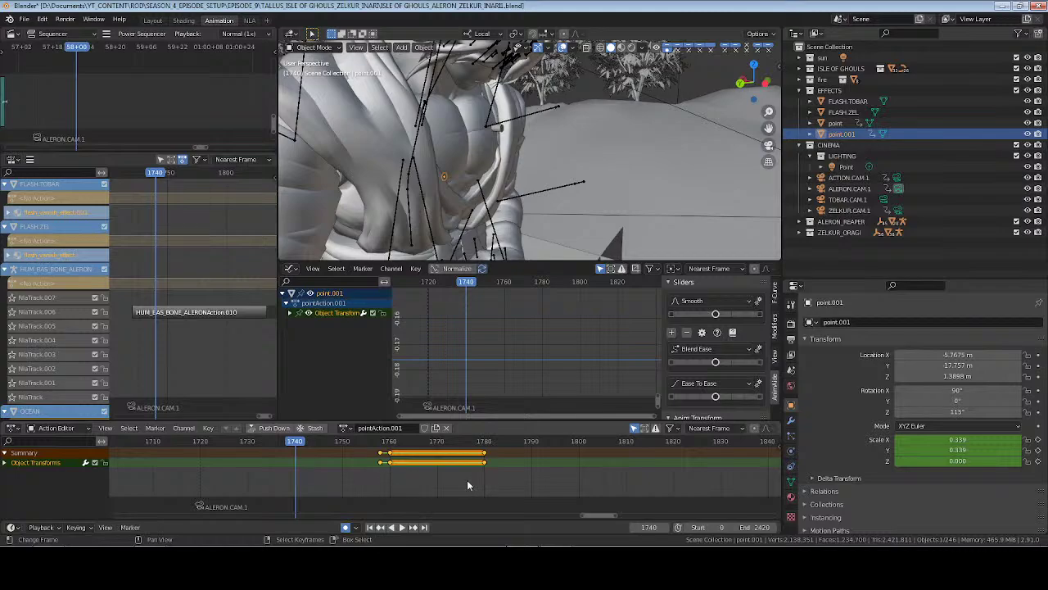
key(g)
click(382, 479)
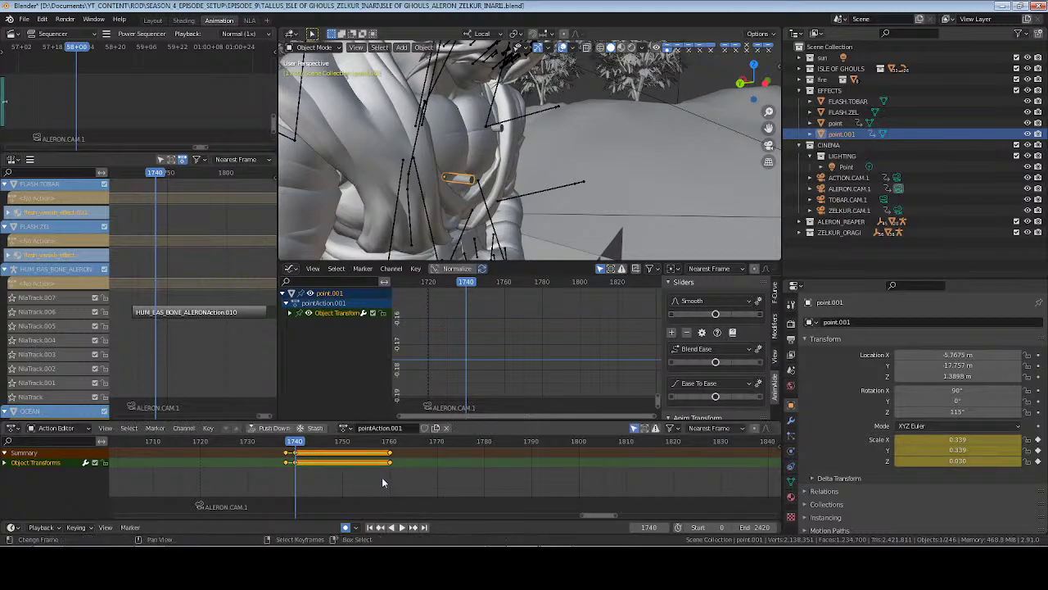
Select both the point and point.001 rods and duplicate them in place
click(501, 131)
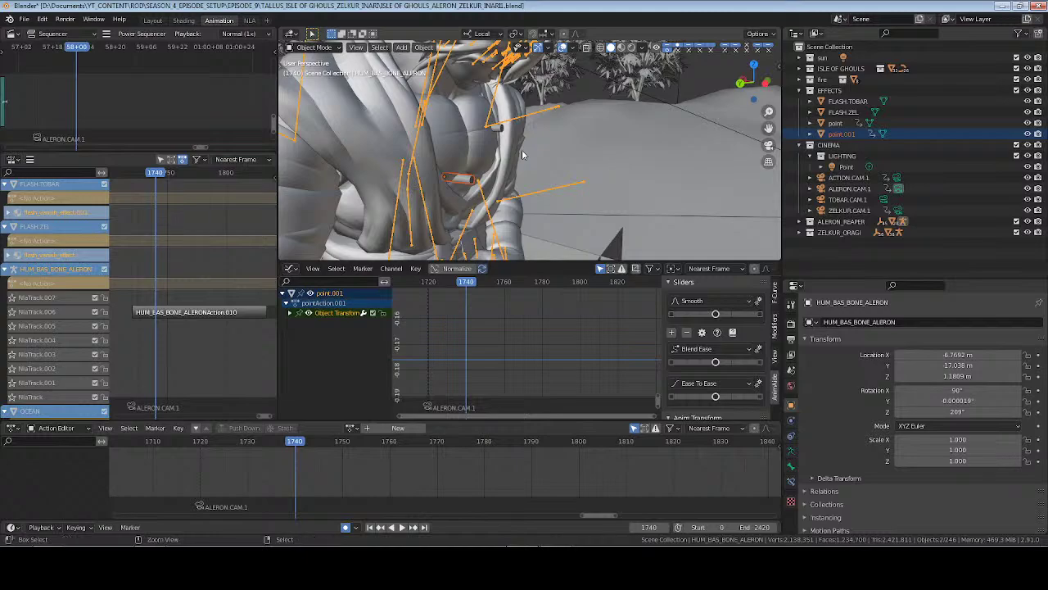
click(498, 129)
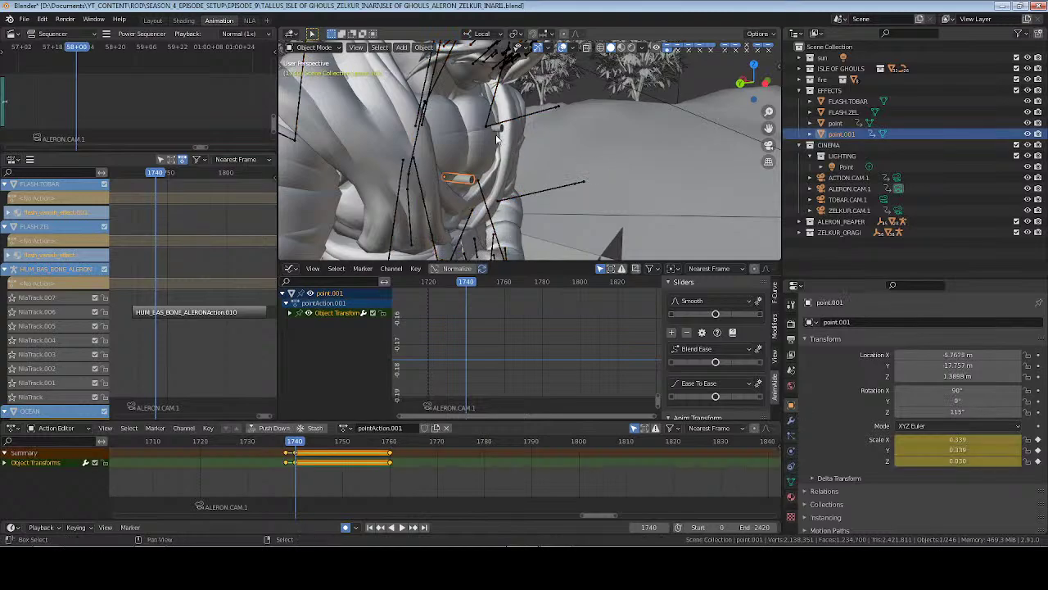
key(shift+d)
right_click(622, 173)
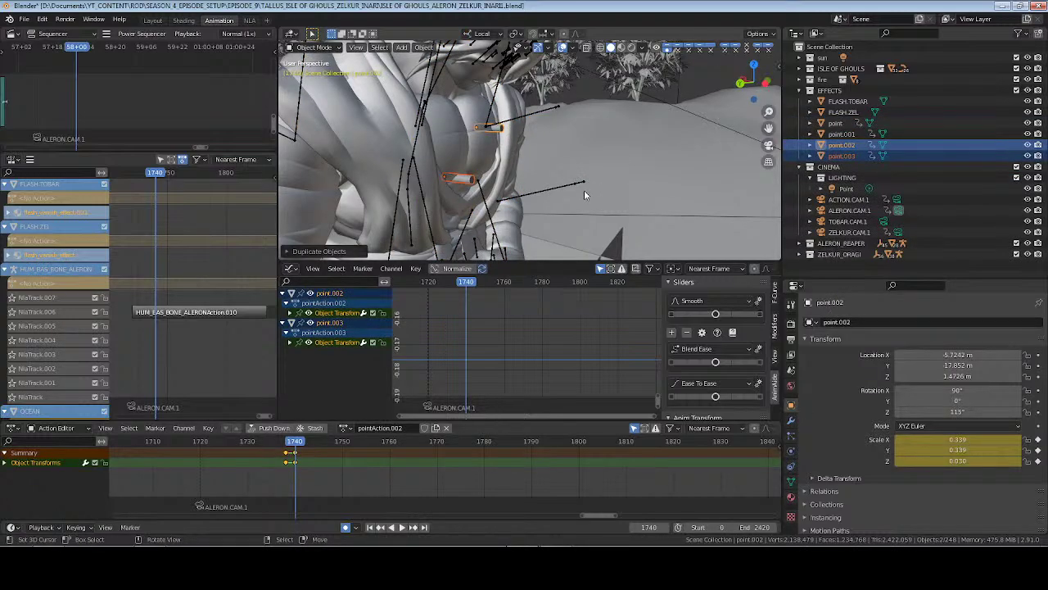
Rotate the two new rods 90° about their local Z axis
key(r)
key(z)
key(z)
text(90)
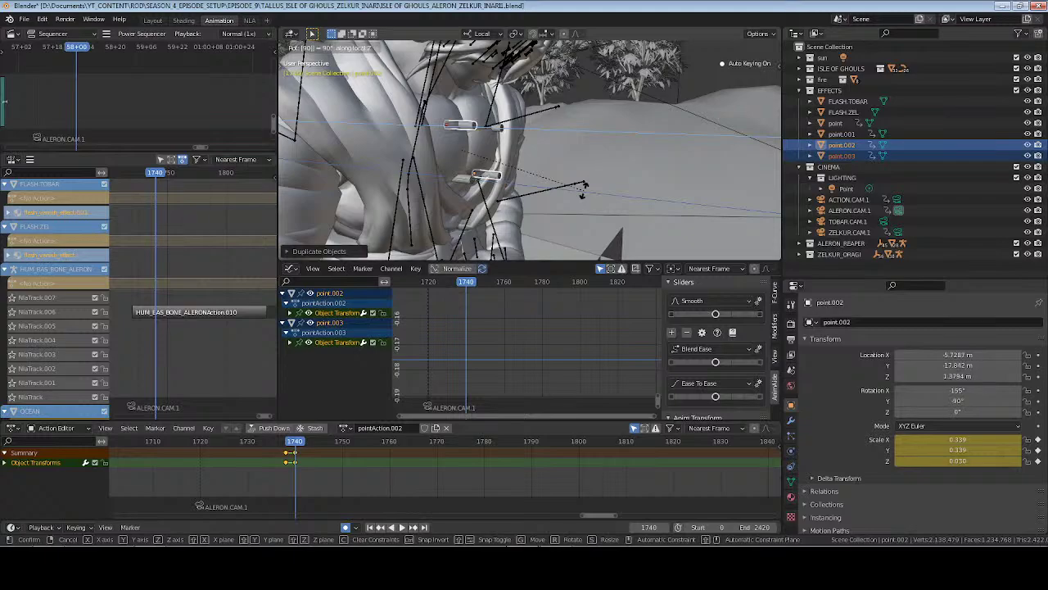
key(Return)
Shift the two new rods along their local Y axis across Aleron's chest
middle_drag(584, 190, 548, 198)
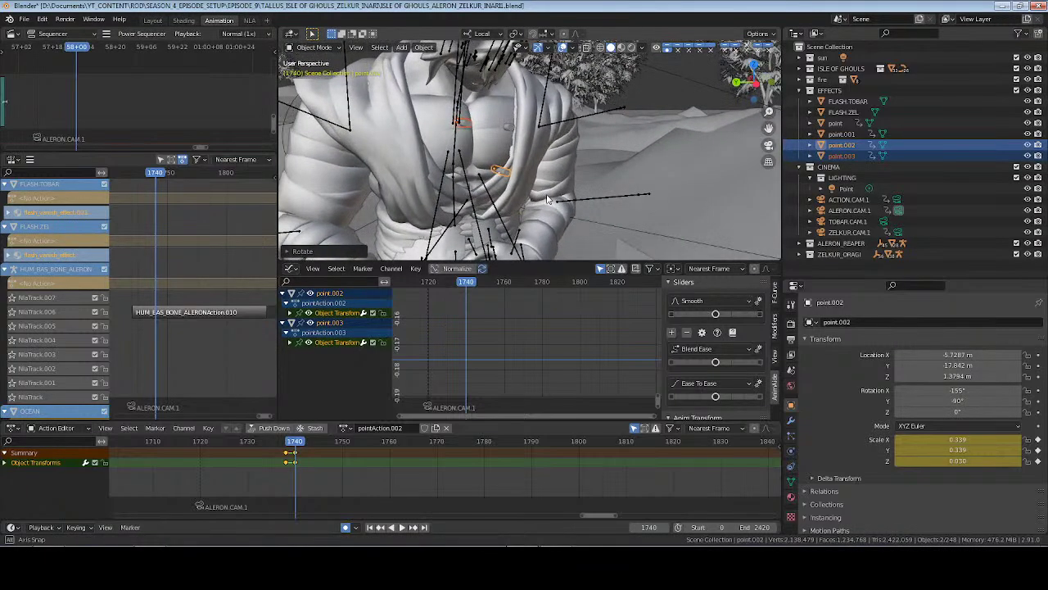
key(g)
key(x)
key(x)
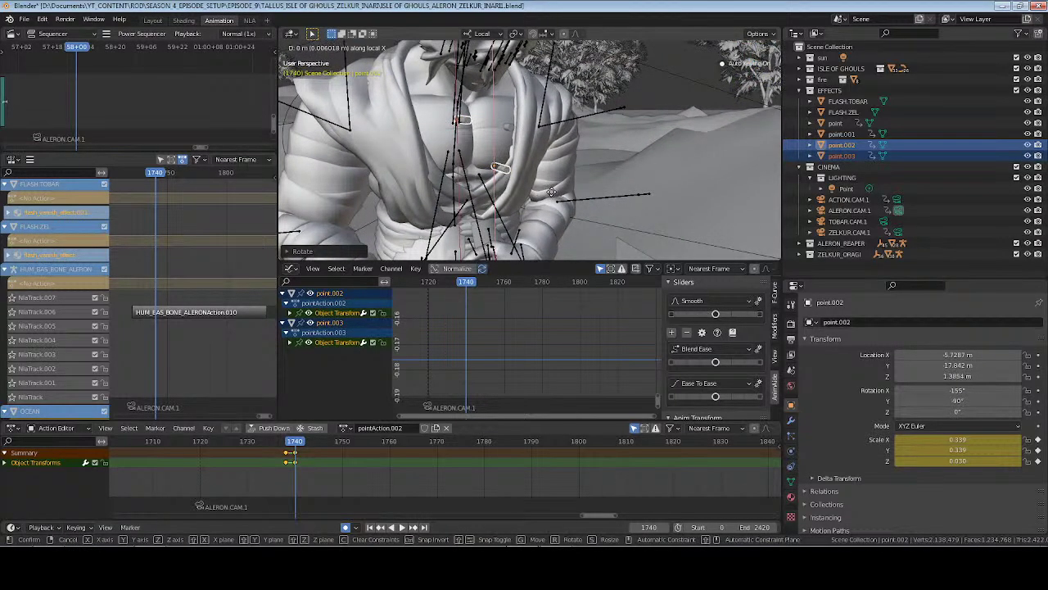
key(y)
key(y)
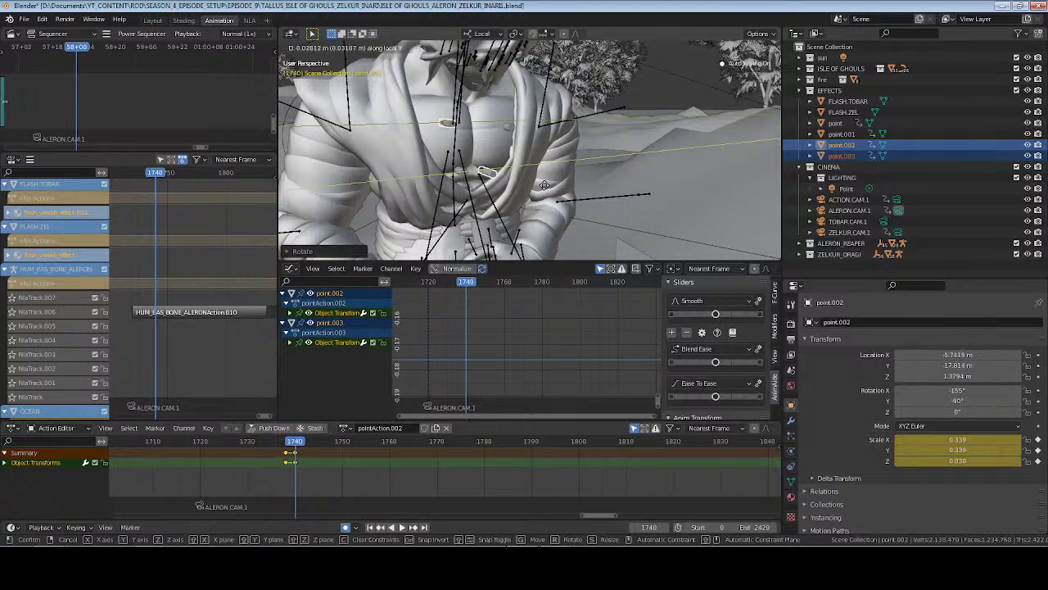
key(Return)
Lower the two new rods along their local X axis, bringing point.002 to a Z location of about 1.32 m
key(g)
key(z)
key(z)
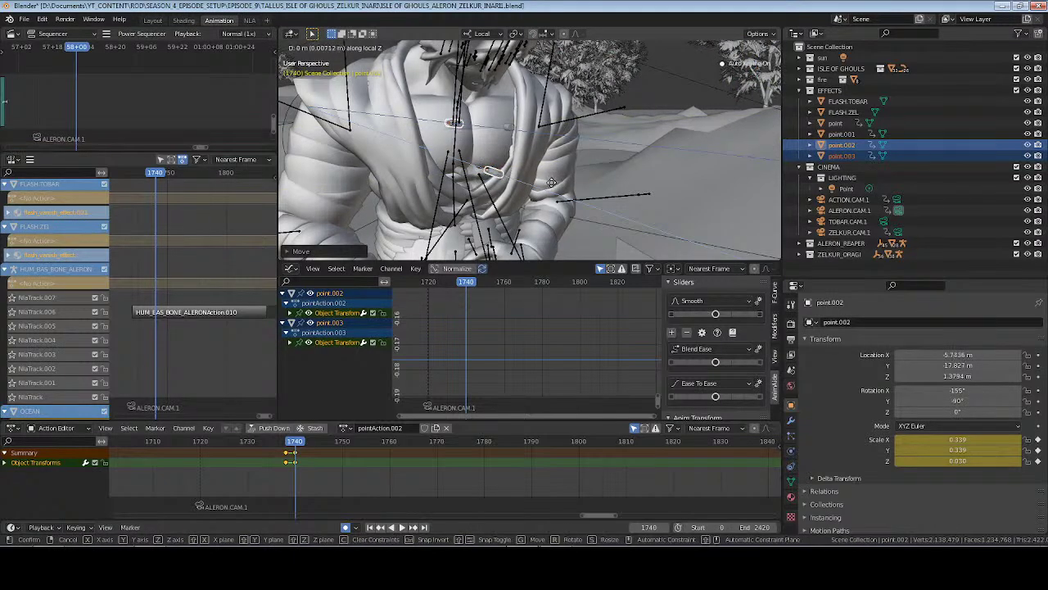
key(x)
key(x)
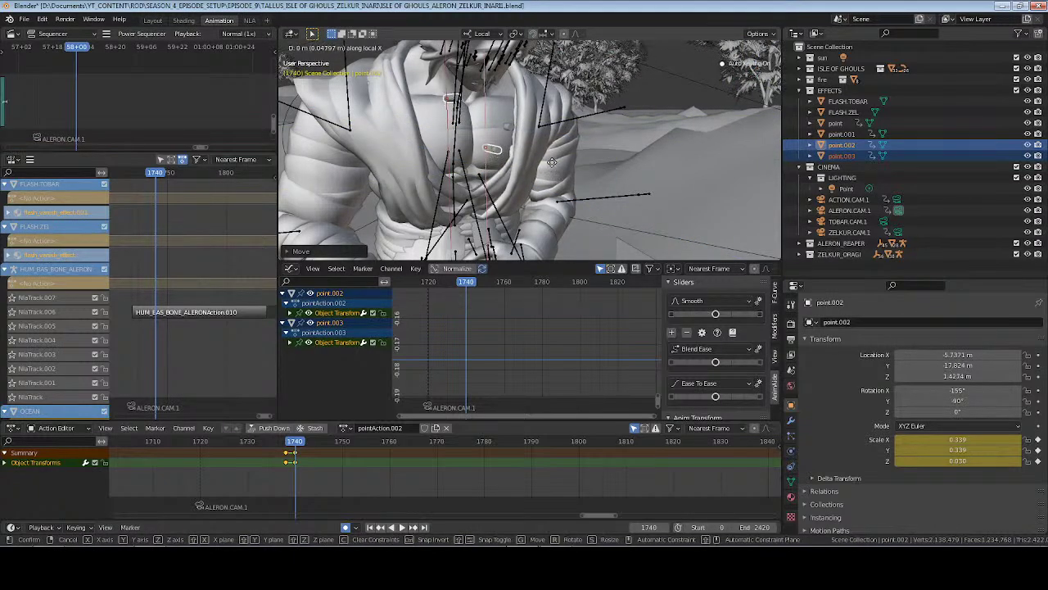
click(554, 211)
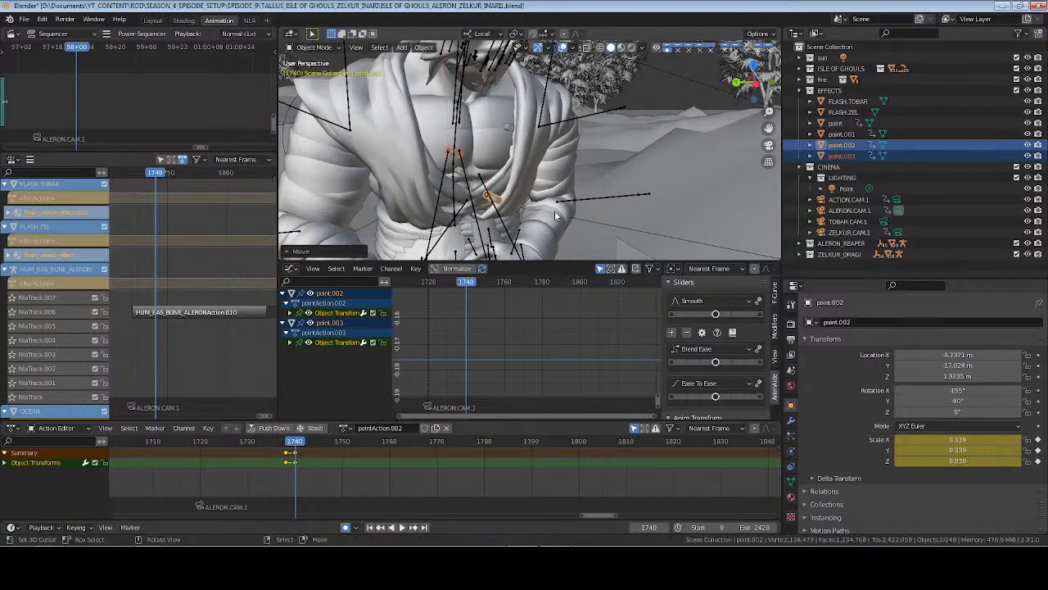
Select the point.003 rod and slide it along its local Y axis toward the other side of Aleron's chest
click(455, 155)
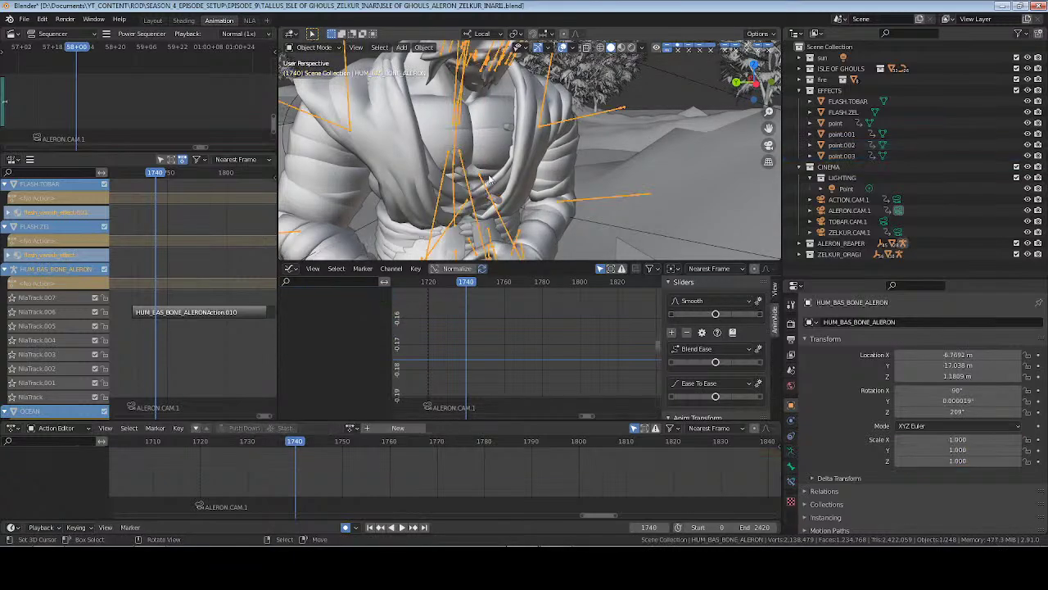
click(834, 157)
middle_drag(609, 171, 531, 184)
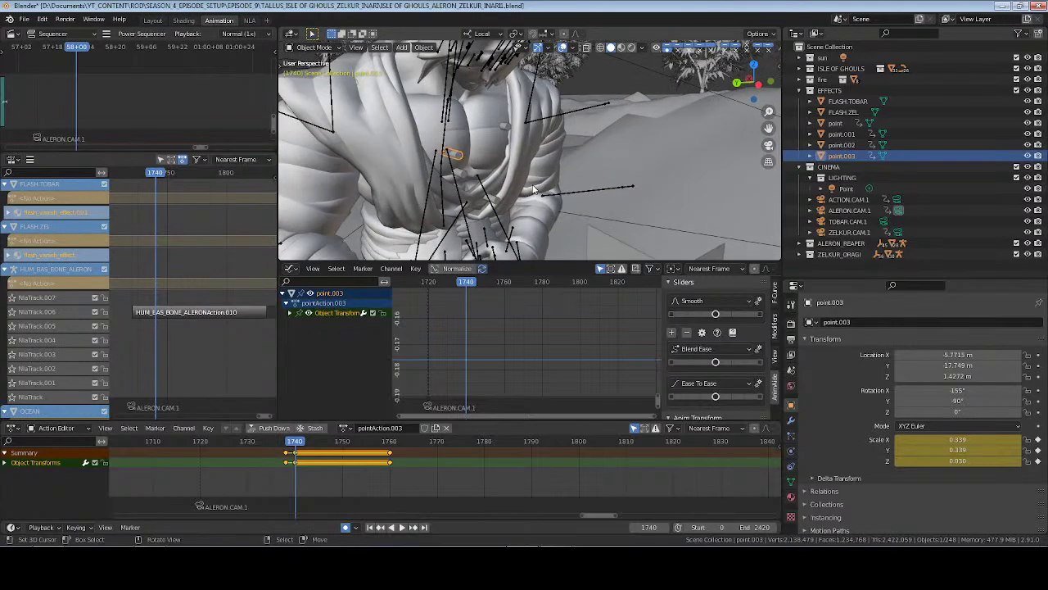
key(g)
key(x)
key(x)
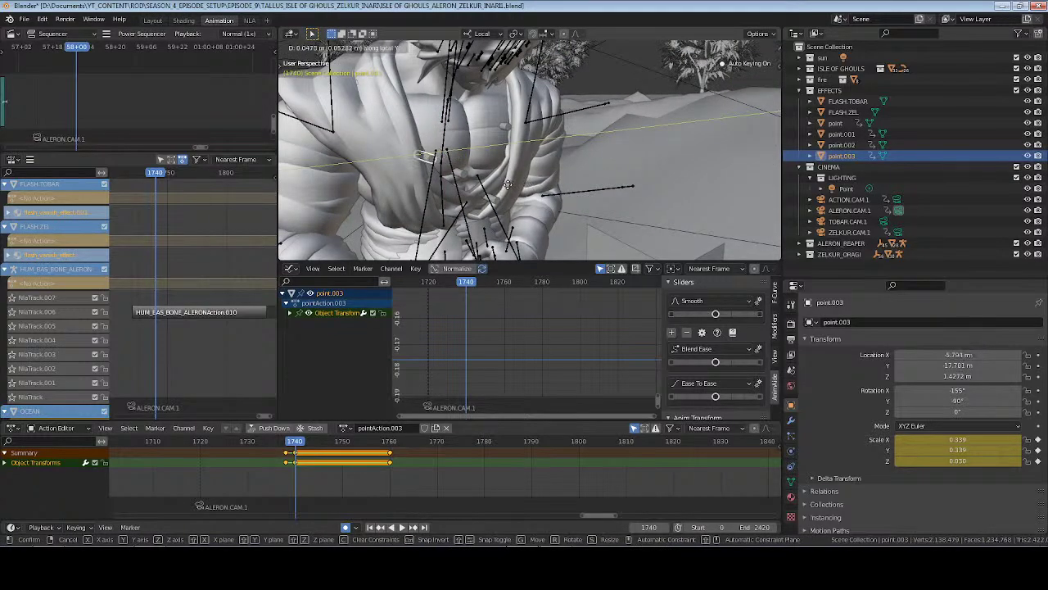
click(507, 185)
Raise the point.003 rod along its local X axis to a Z location of about 1.49 m
key(g)
key(x)
key(x)
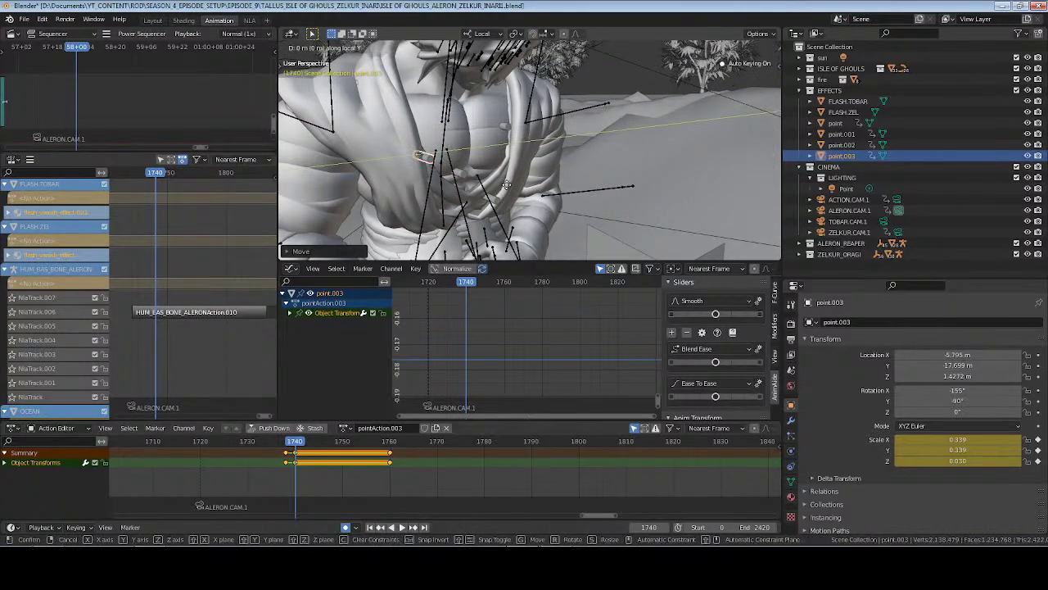
click(505, 164)
Adjust the depth of point.003 along its local Z axis so it sits in the chest, and save the file
middle_drag(505, 164, 622, 106)
key(KP_Decimal)
key(g)
key(z)
key(z)
click(583, 200)
scroll(576, 192, down, 5)
key(ctrl+s)
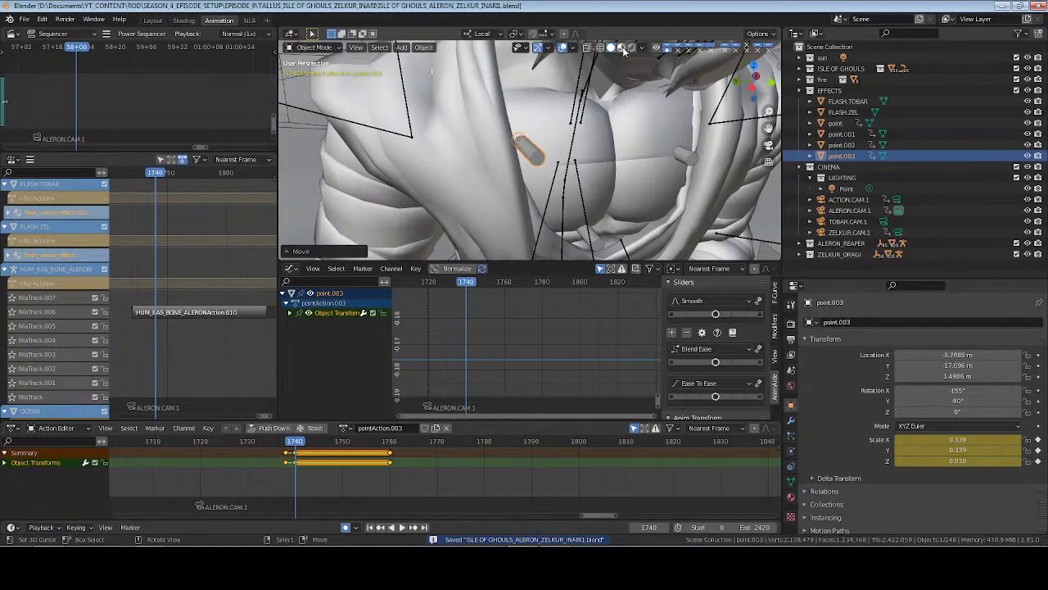
Save the scene in Material Preview shading and play the animation from frame 1740 to check the glowing rods
click(622, 48)
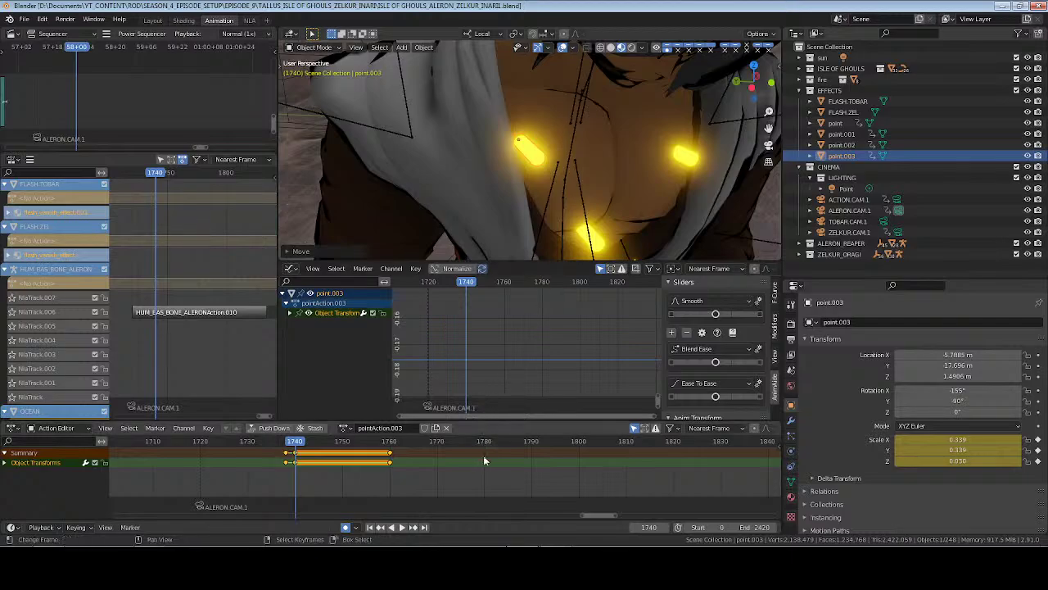
key(ctrl+s)
scroll(575, 154, down, 4)
middle_drag(575, 154, 550, 183)
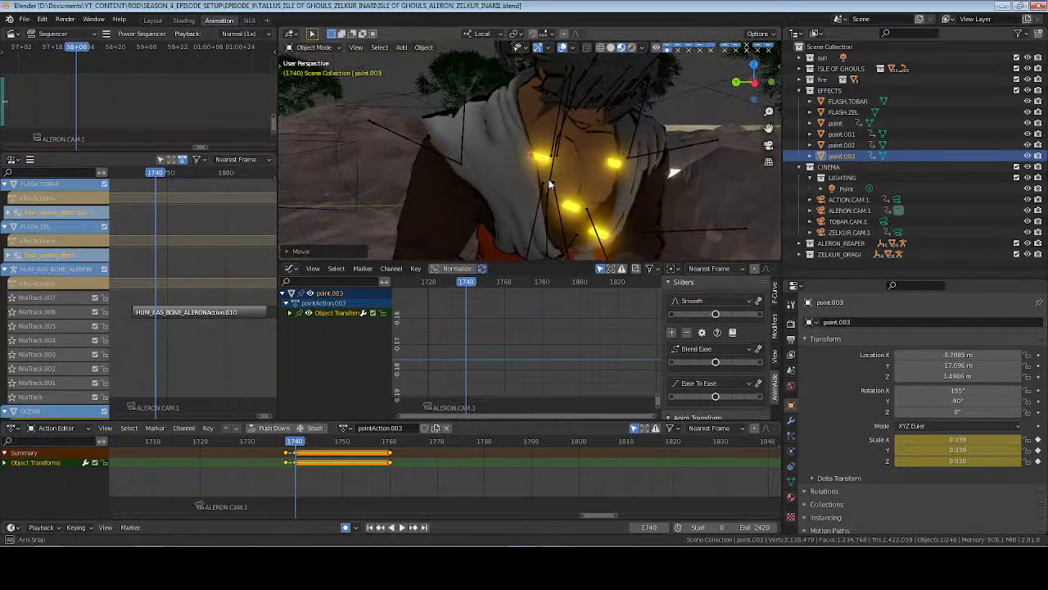
scroll(644, 214, up, 2)
shift+middle_drag(644, 214, 535, 182)
scroll(531, 189, up, 1)
scroll(530, 189, down, 3)
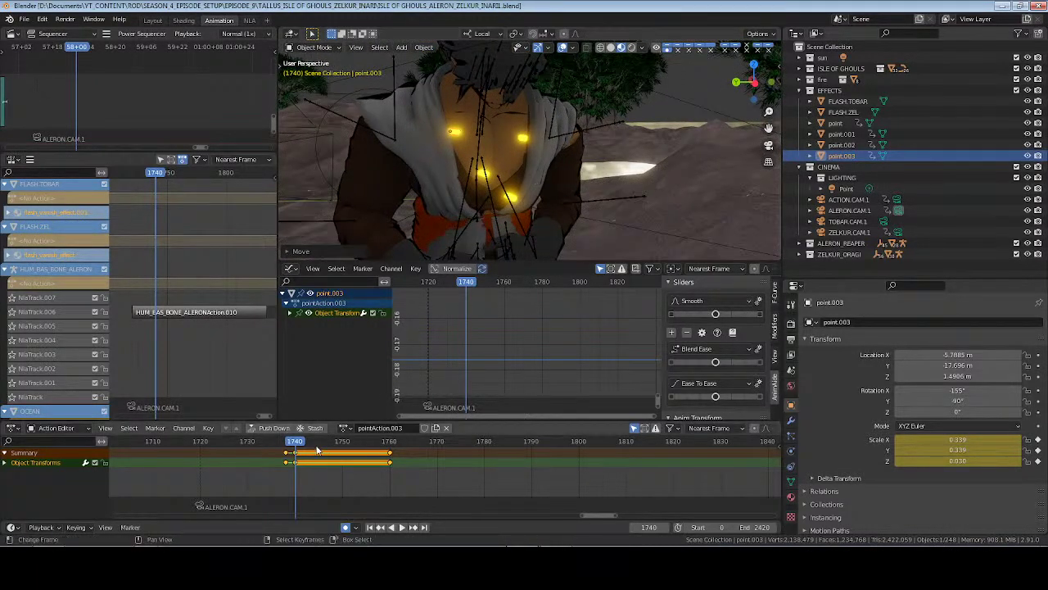
key(space)
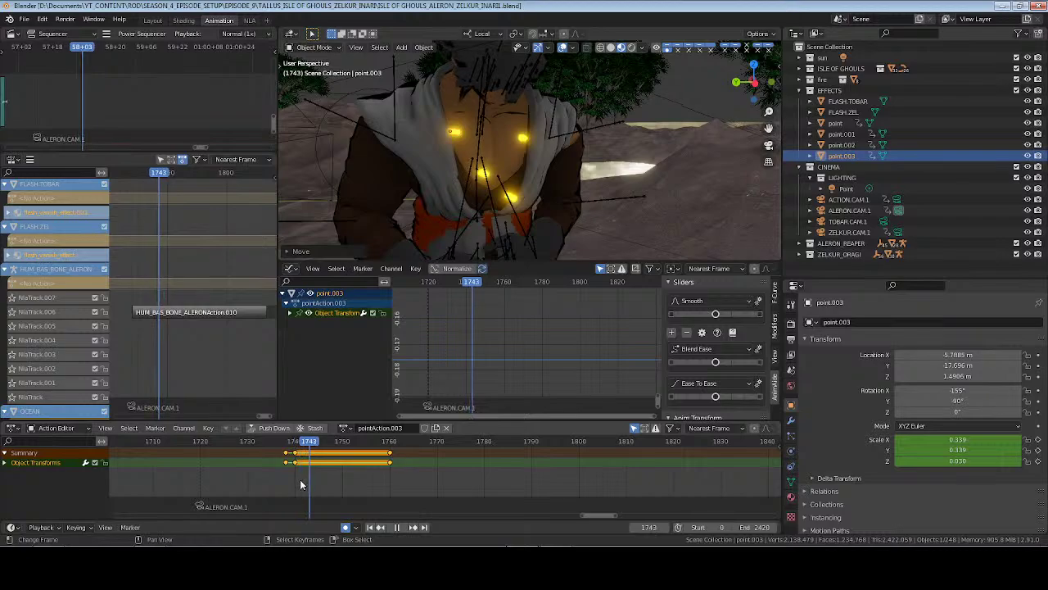
key(Escape)
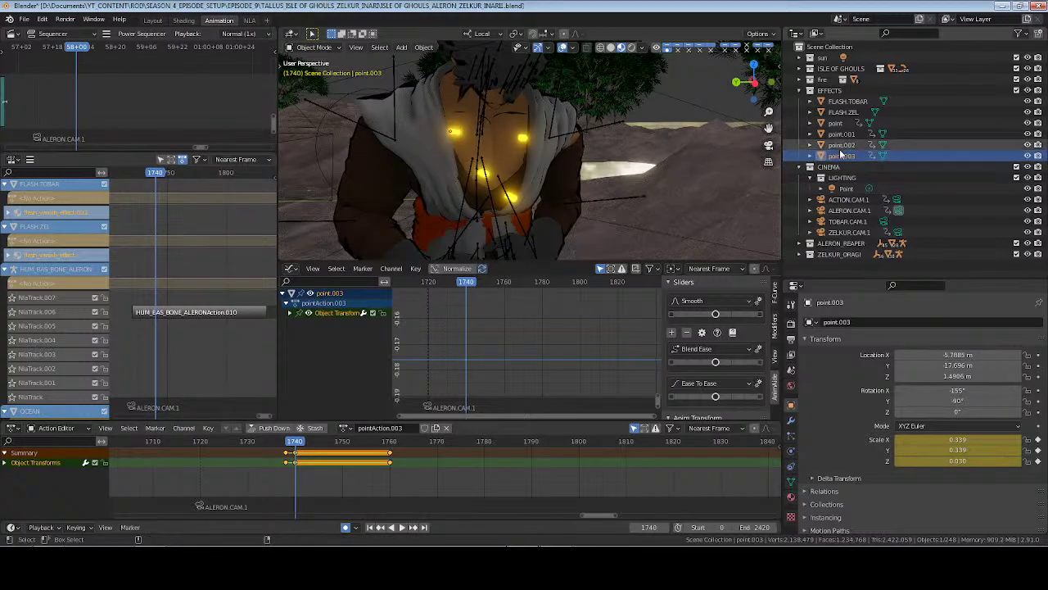
Shift the scale keyframes of point.002 forward by 10 frames, to 1748 and 1750
ctrl+click(840, 148)
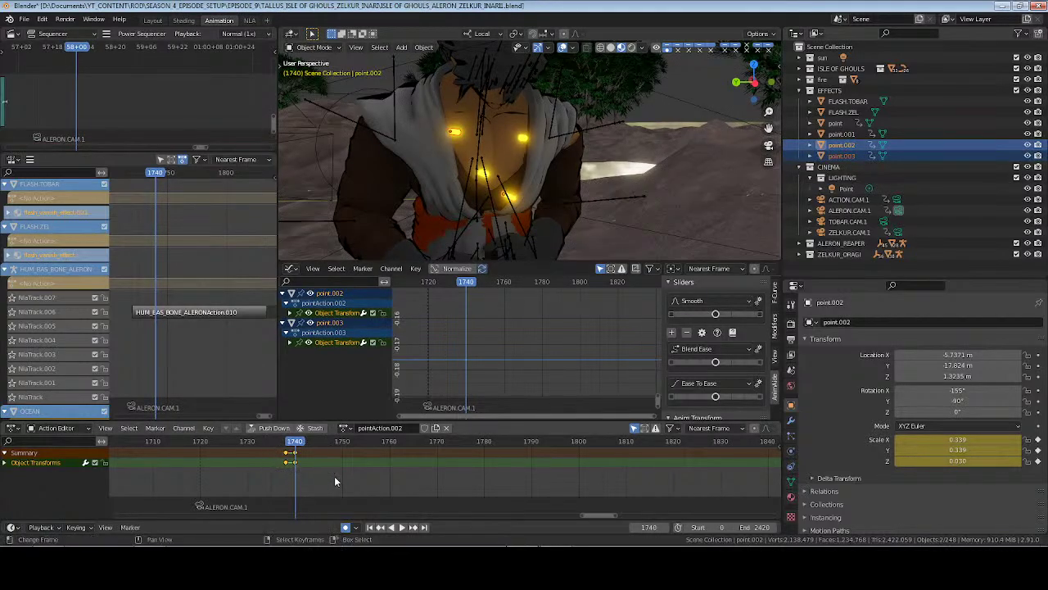
key(g)
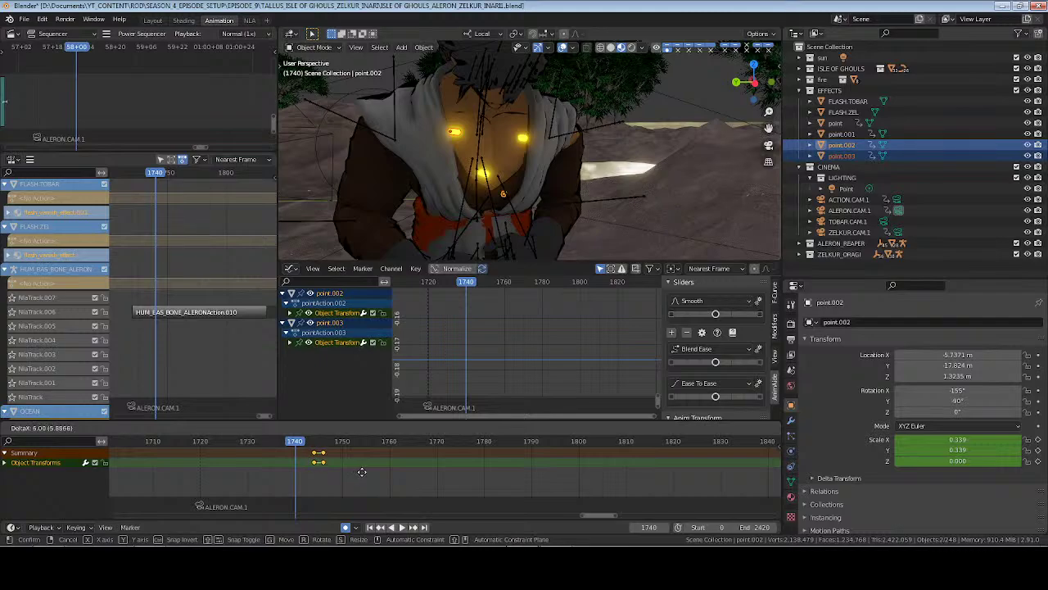
click(385, 469)
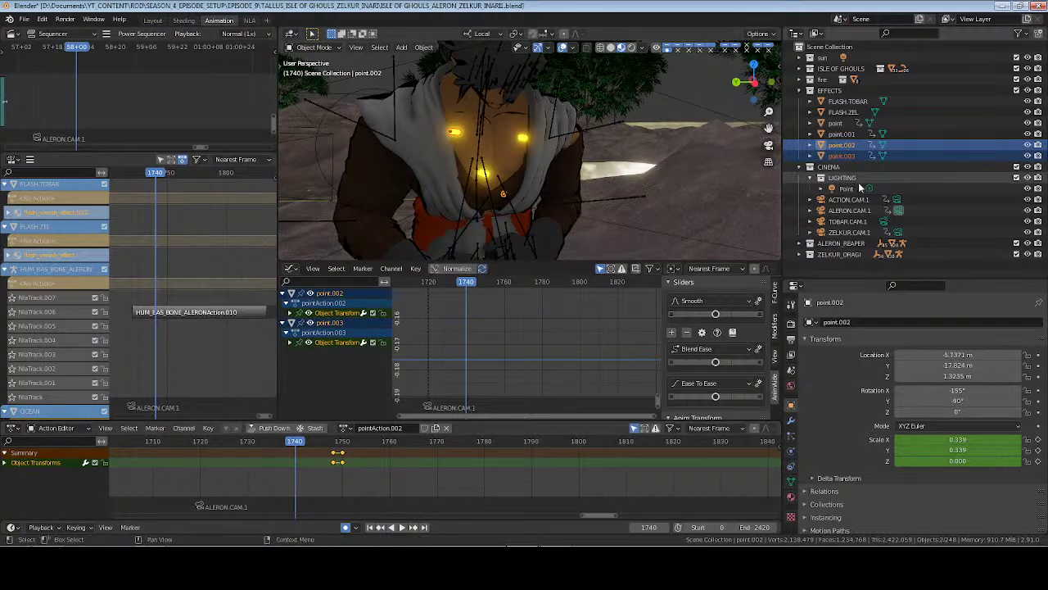
Shift the scale keyframes of point.003 forward by 4 frames to start at frame 1742, and play back the timing
click(842, 156)
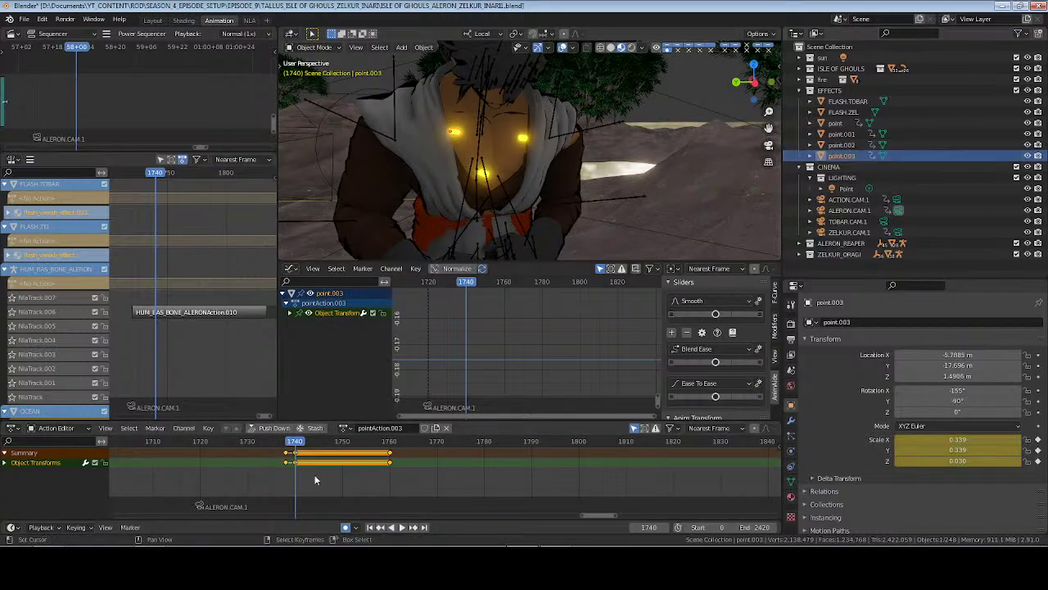
key(g)
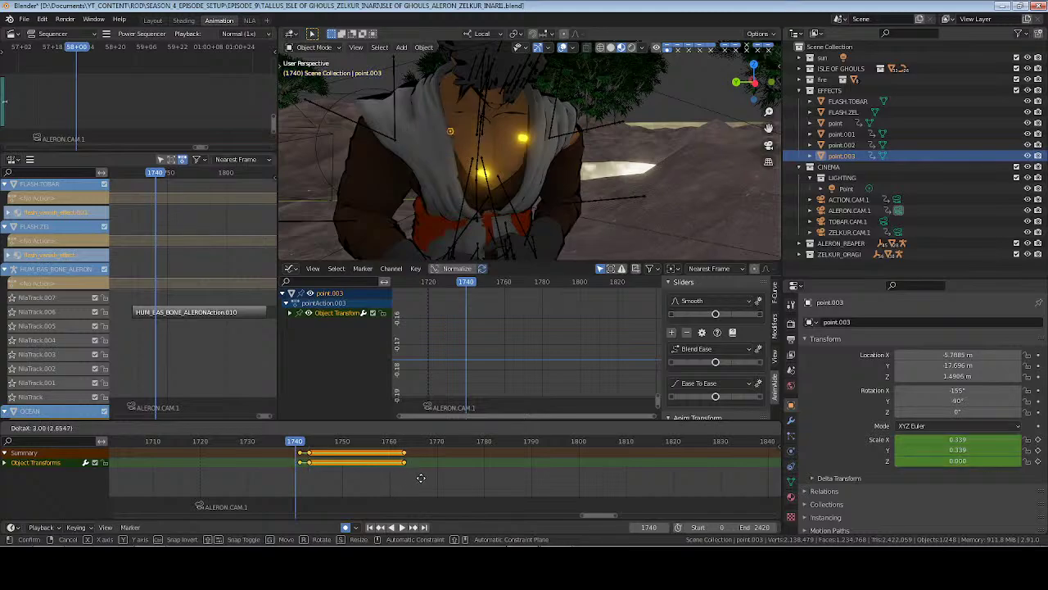
click(420, 477)
key(space)
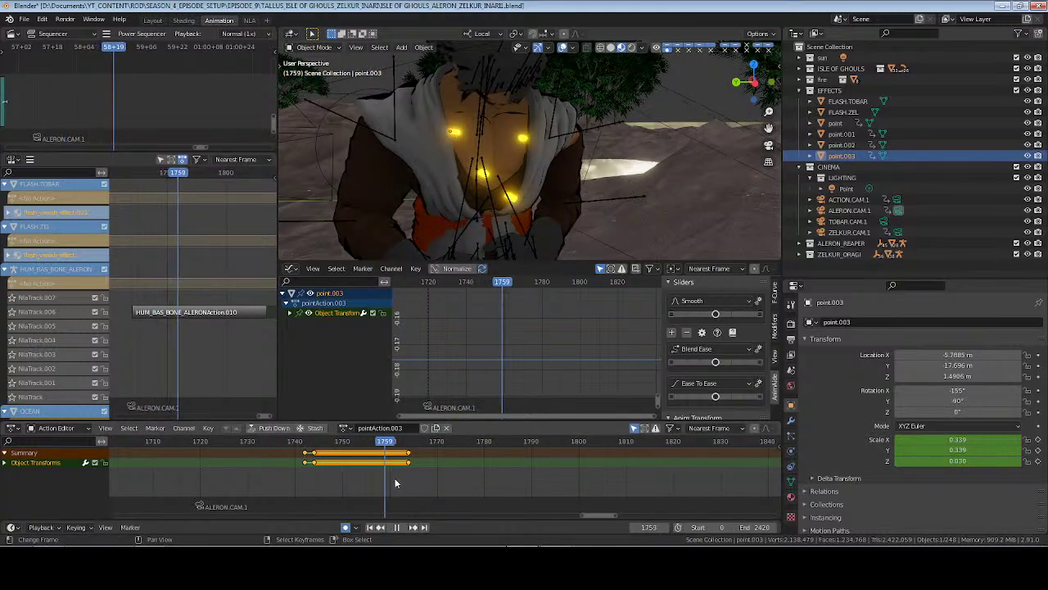
key(space)
Duplicate the original point rod in place and shift the copy's scale keyframes forward to frames 1757 and 1759
click(837, 123)
key(shift+d)
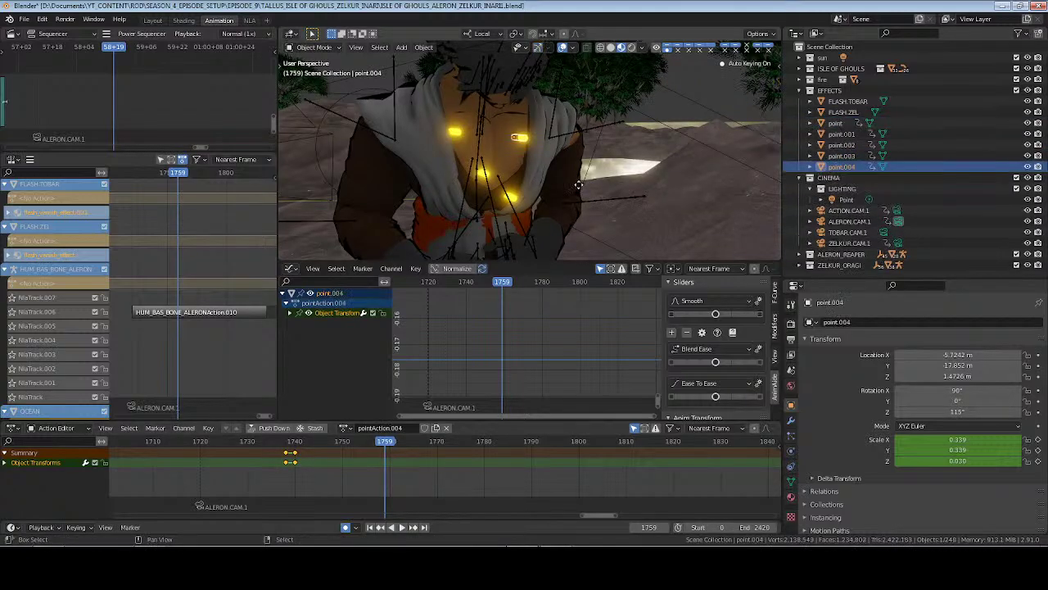
key(Escape)
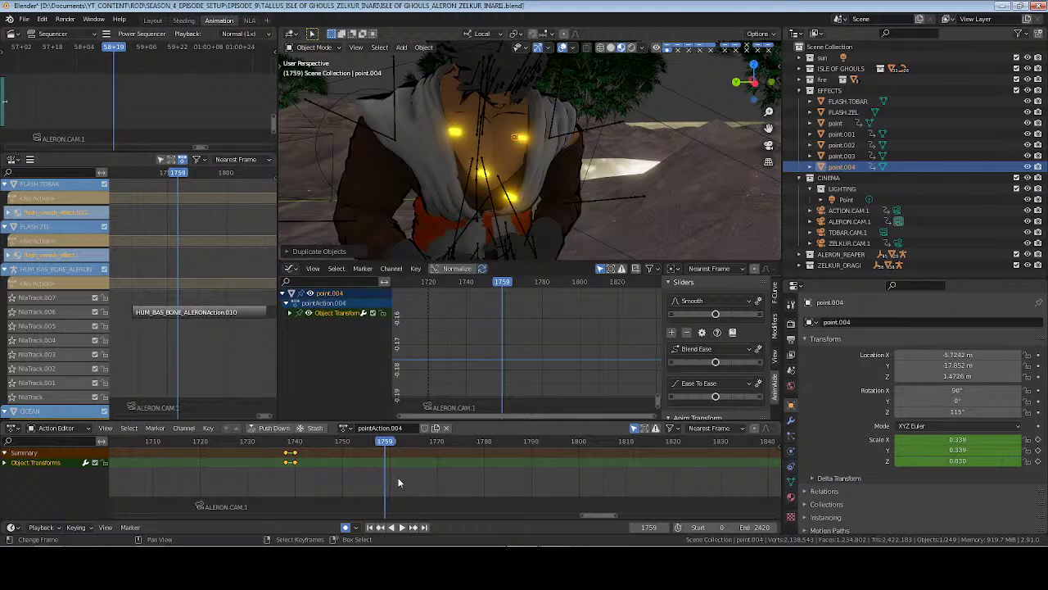
key(g)
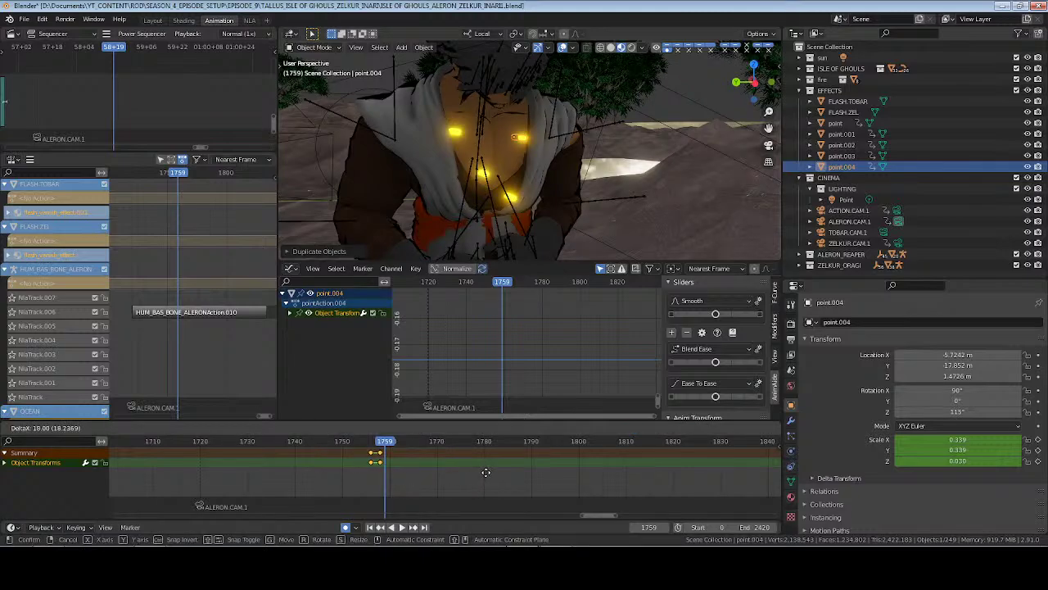
click(491, 473)
Rotate the point.004 rod 90° about its local Y axis
middle_drag(552, 205, 611, 190)
shift+middle_drag(611, 190, 565, 209)
key(r)
key(z)
key(z)
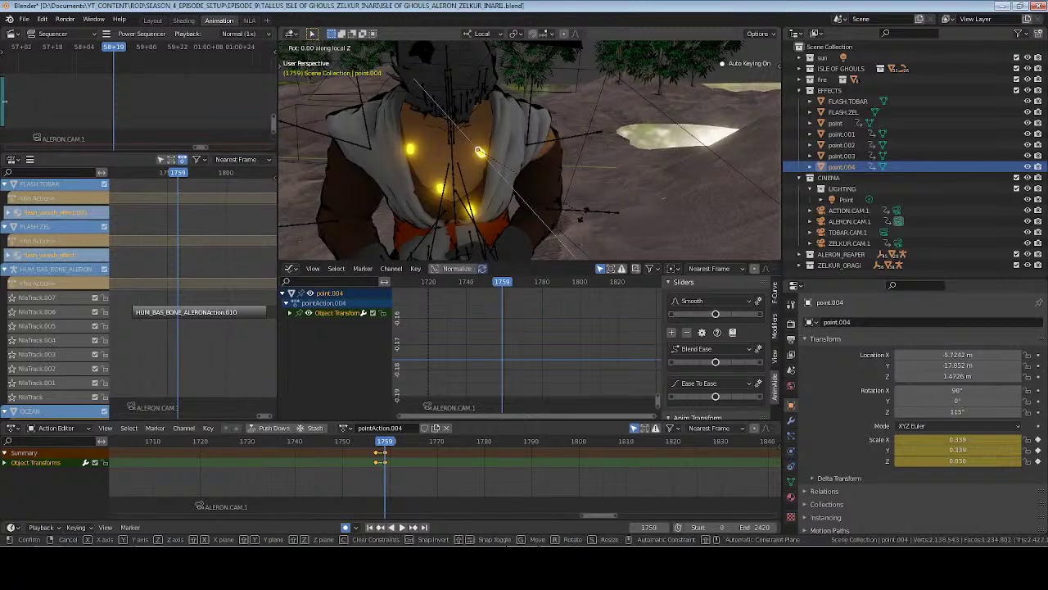
text(y90)
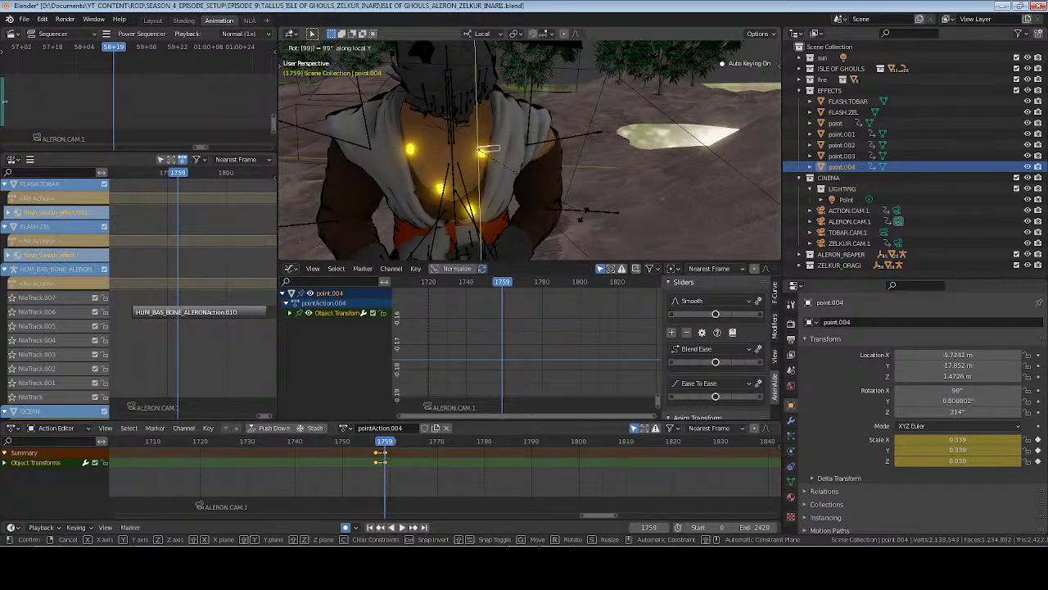
key(BackSpace)
key(BackSpace)
key(BackSpace)
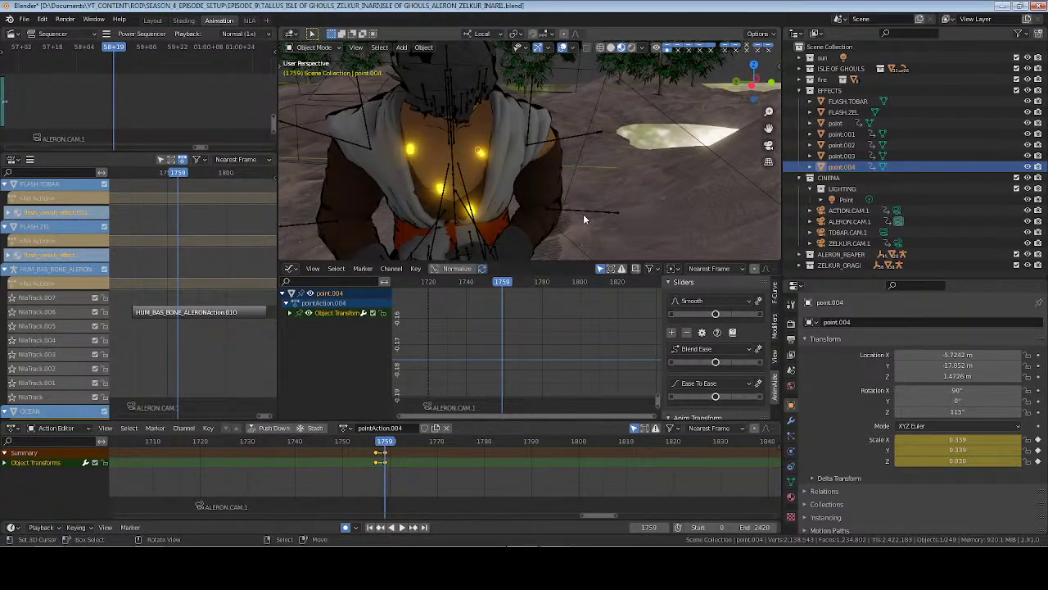
text(90)
key(Return)
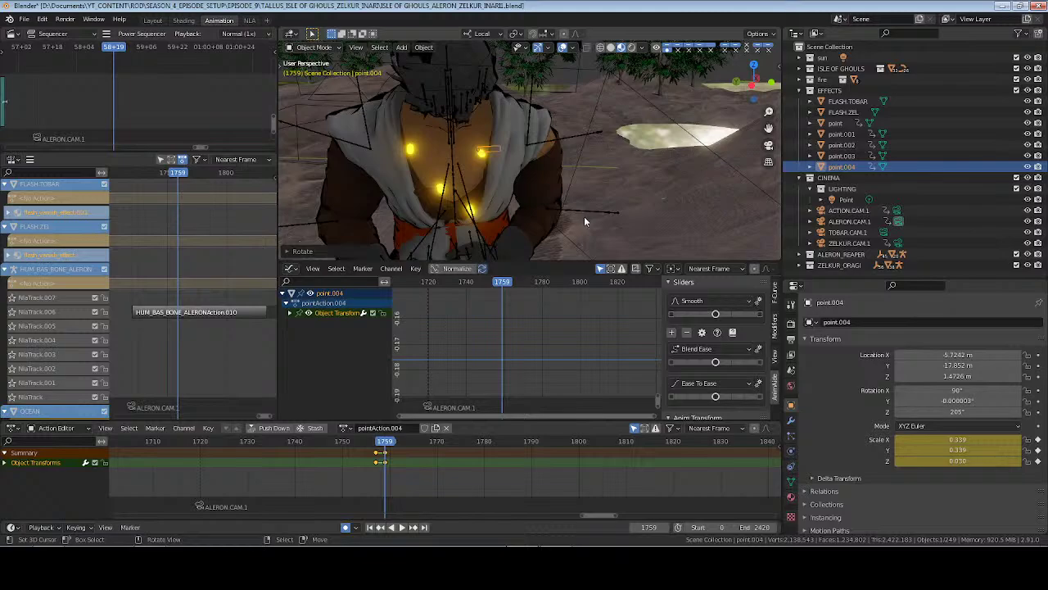
Move point.004 along its local Z axis to Aleron's upper arm and fine-tune it to about X -5.57, Y -18.03, Z 1.475 m
key(g)
key(z)
key(z)
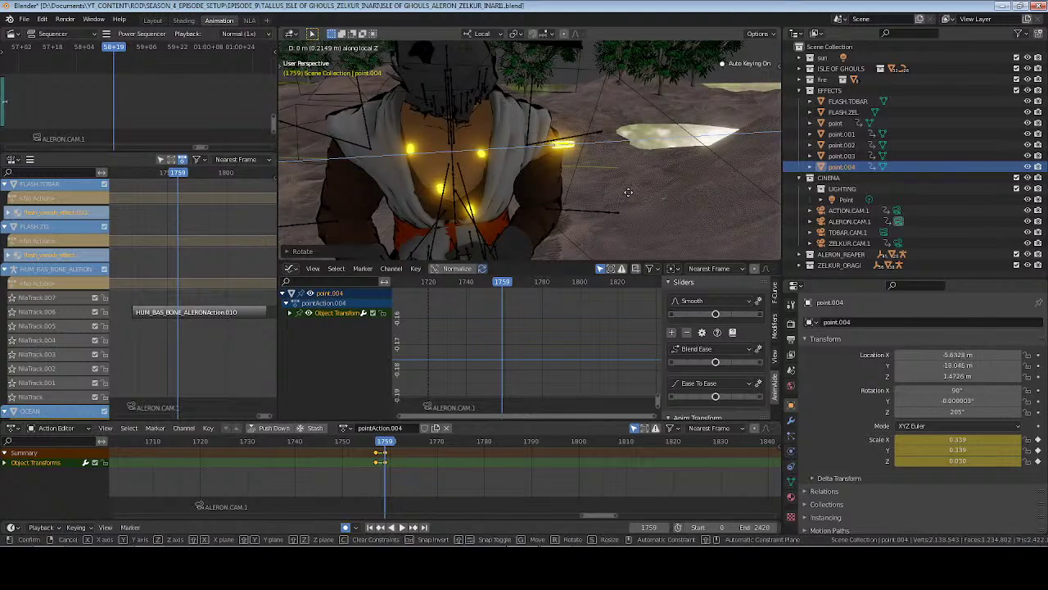
click(628, 192)
middle_drag(628, 192, 518, 214)
key(g)
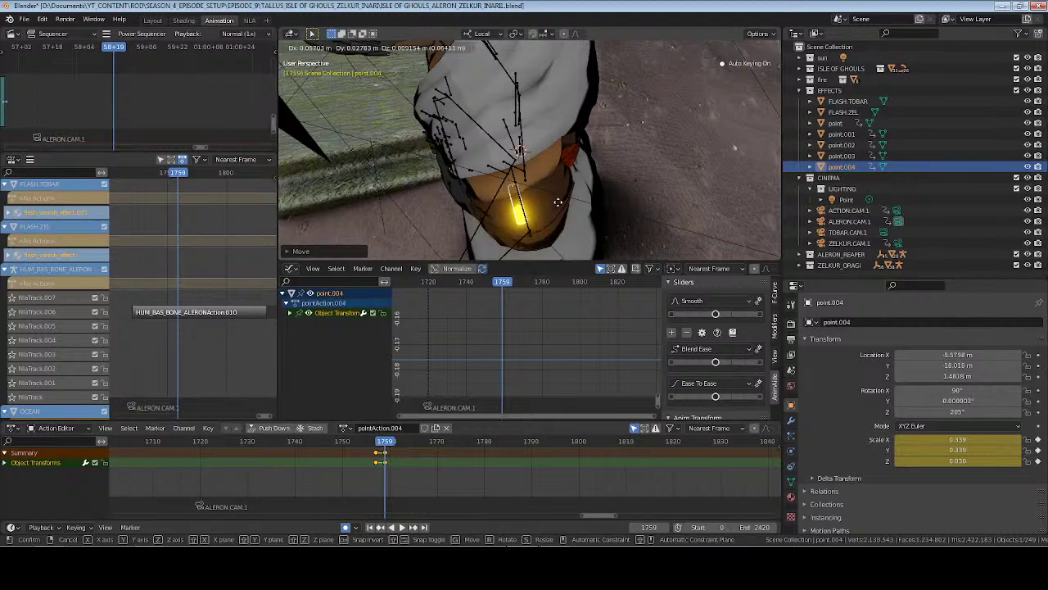
click(560, 210)
middle_drag(560, 210, 508, 213)
Deselect everything, save the file and play the animation from frame 1759 to check the arm rod
key(alt+a)
key(ctrl+s)
key(space)
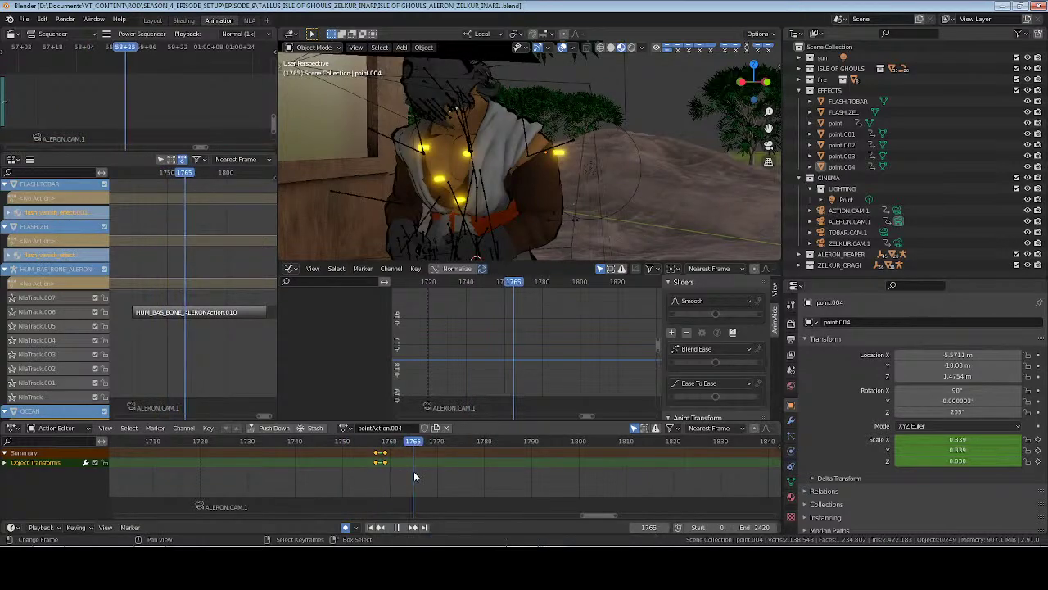
key(space)
Duplicate the point.004 rod in place at frame 1765 and rotate the copy 180° about its local Y axis
click(843, 166)
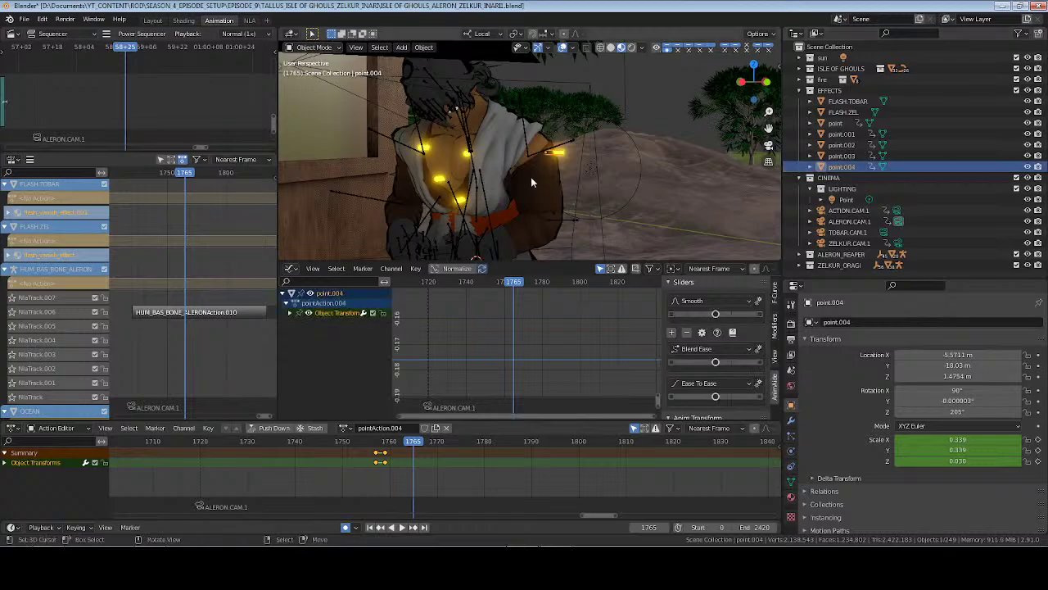
key(shift+d)
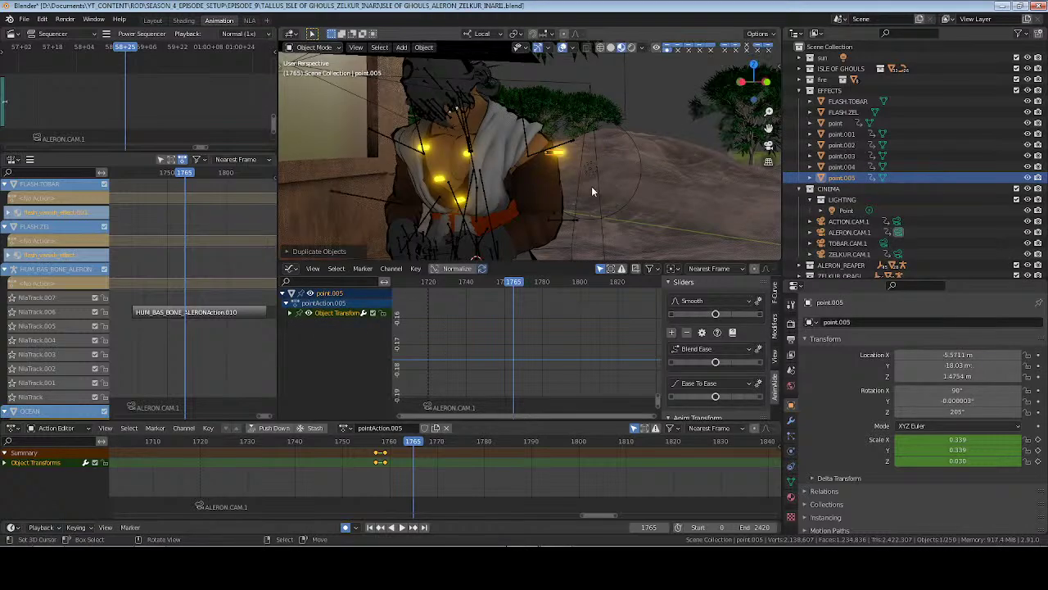
key(r)
key(y)
key(1)
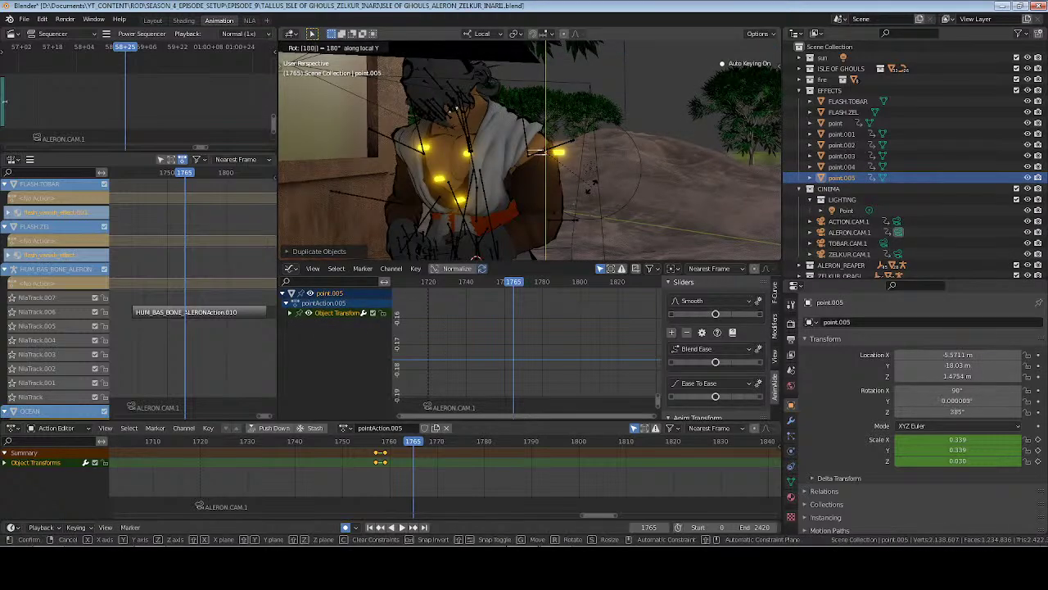
key(Return)
Move the point.005 rod along its local Z axis across to Aleron's opposite upper arm
middle_drag(591, 185, 578, 227)
key(g)
key(z)
key(z)
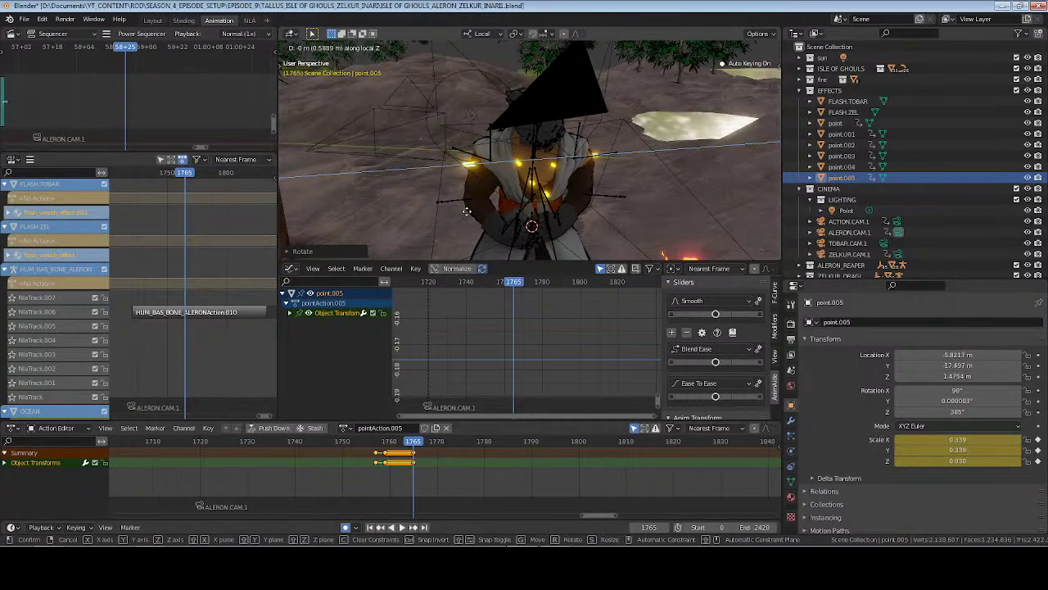
key(Return)
Fit point.005 into the arm at about X -5.76, Y -17.46, Z 1.39 m, and save the file
middle_drag(466, 211, 508, 203)
key(g)
key(z)
key(z)
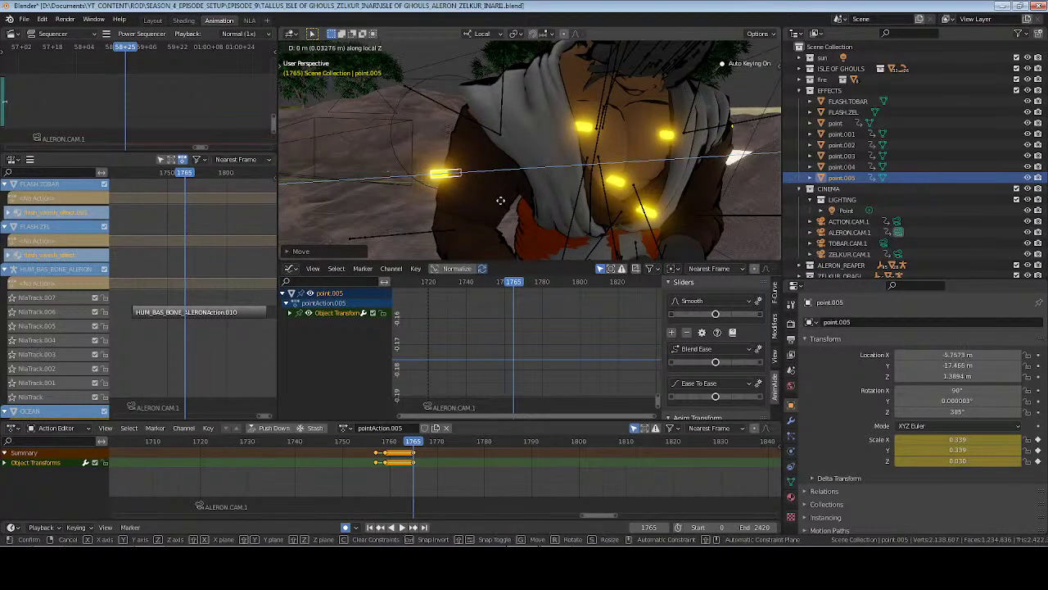
key(Return)
key(alt+a)
key(ctrl+s)
Show the scene through the camera with overlays hidden and go back to frame 1644 for a preview
middle_drag(505, 188, 598, 179)
middle_drag(519, 195, 571, 166)
key(KP_0)
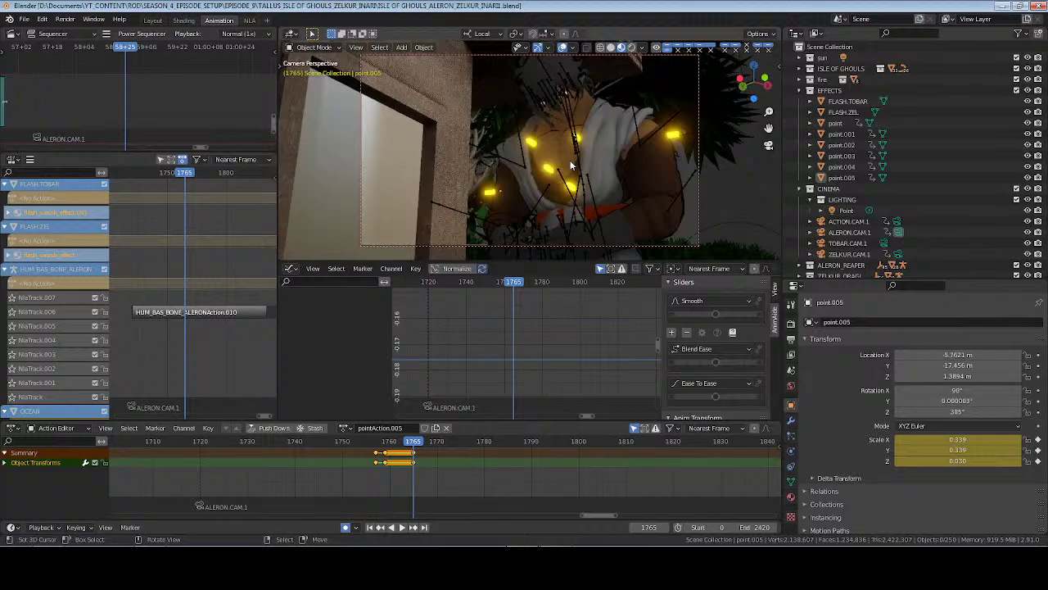
click(562, 48)
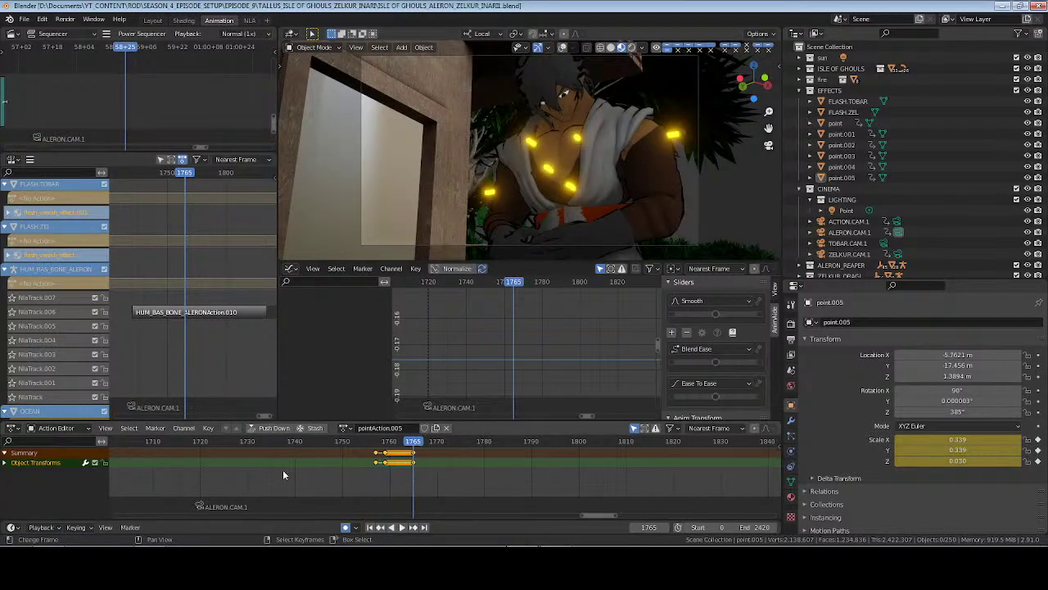
click(282, 469)
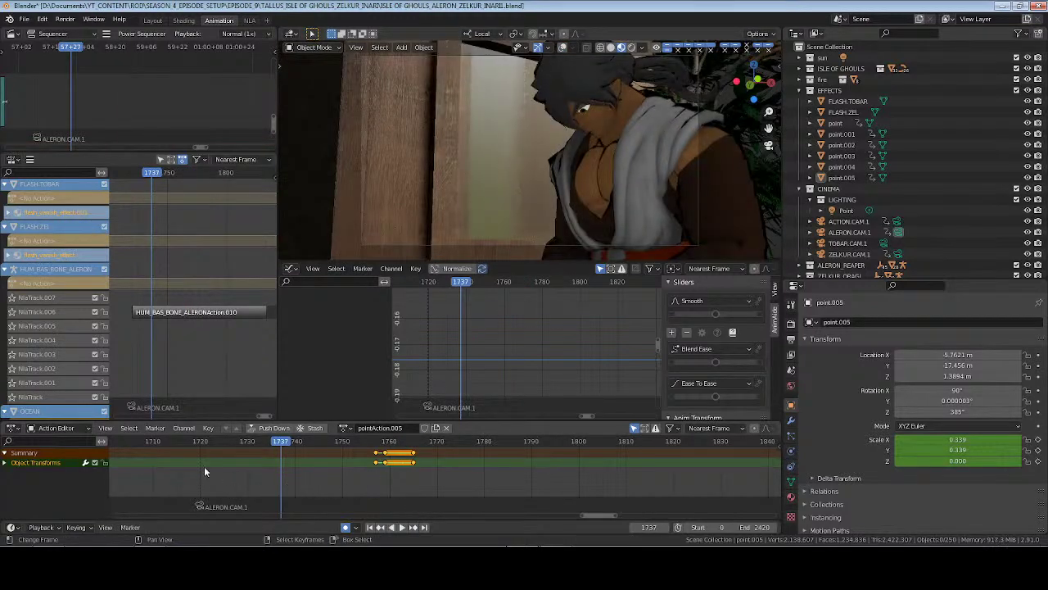
drag(204, 472, 129, 475)
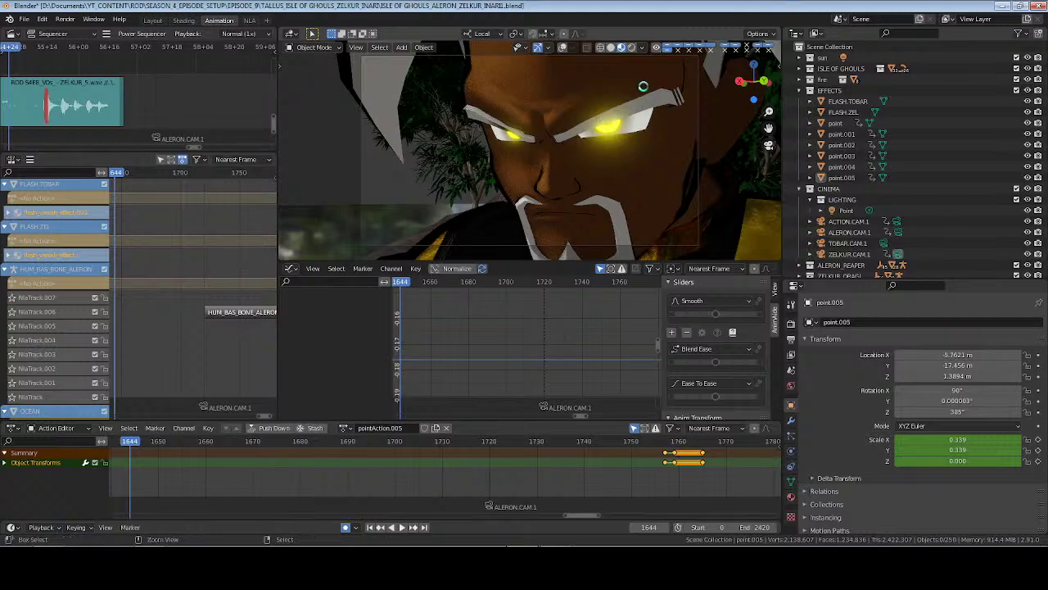
Save the file and preview the pressure point animation through the camera from frame 1520
key(ctrl+s)
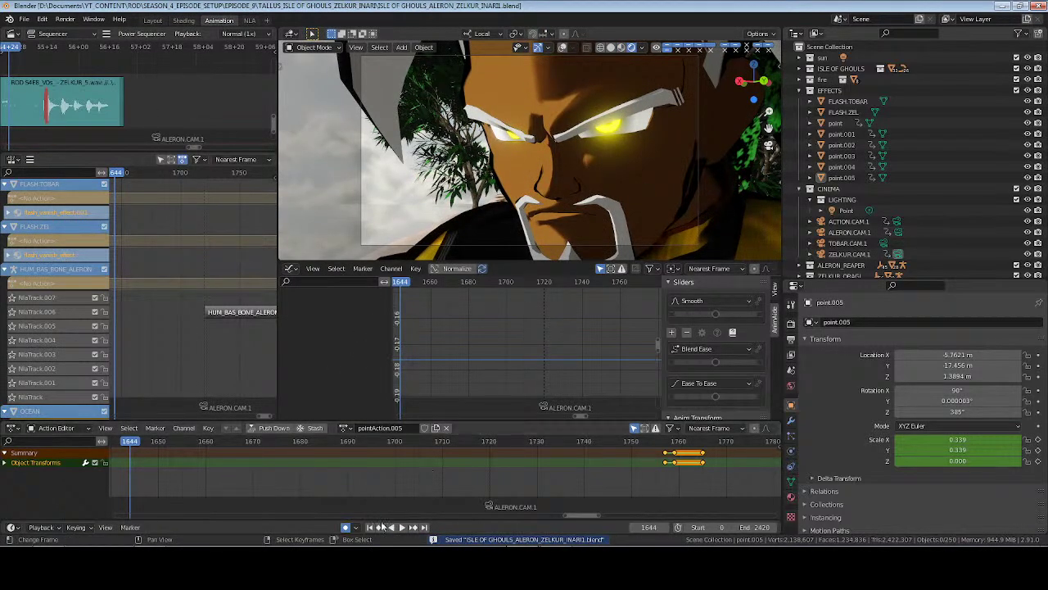
middle_drag(300, 477, 210, 473)
click(195, 470)
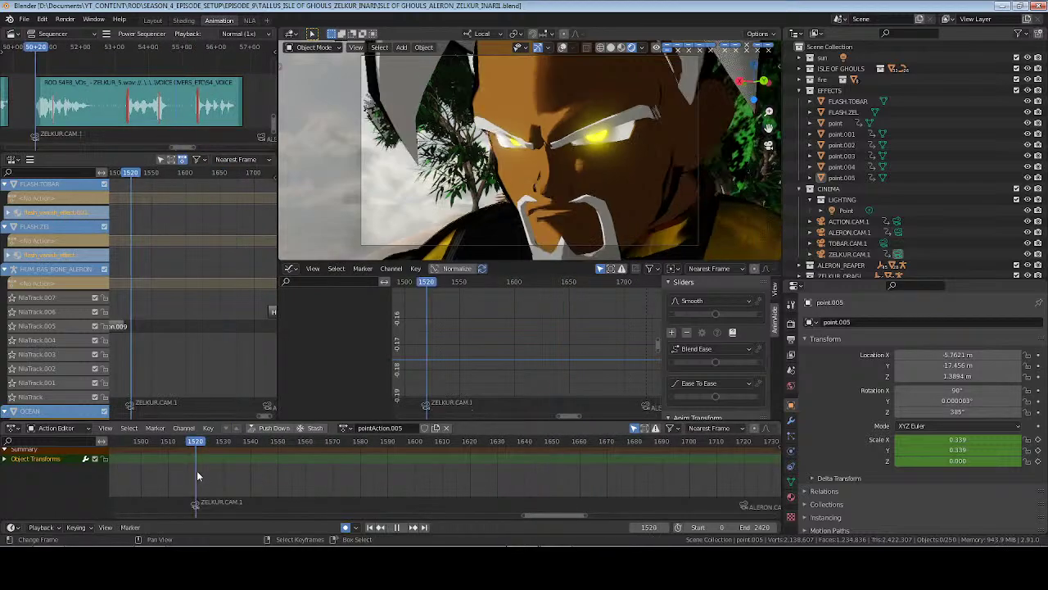
key(space)
key(ctrl+s)
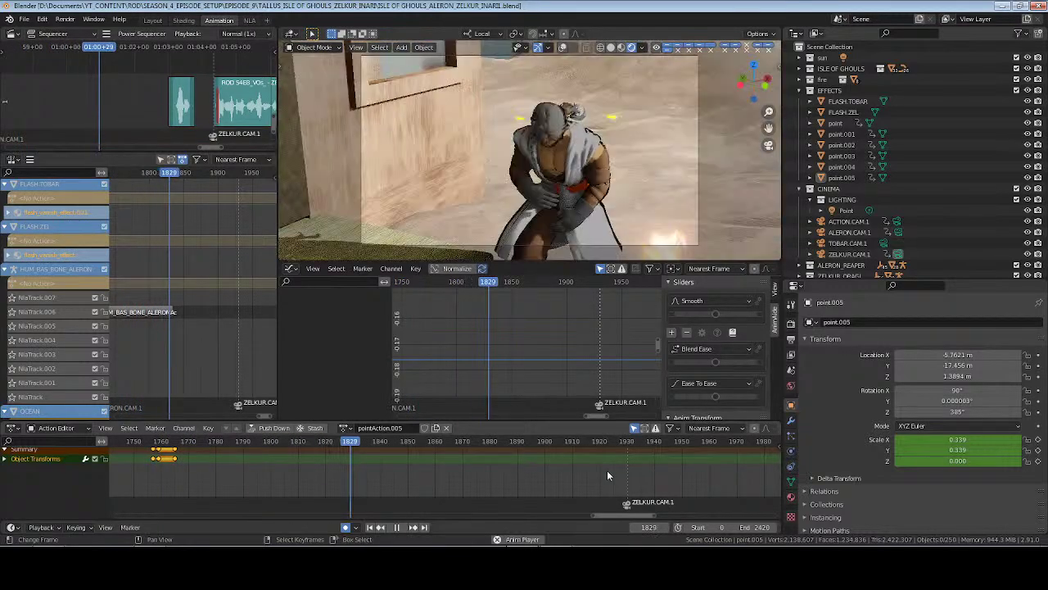
key(space)
At frame 1825, parent point.001 through point.005 to the point rod with Object (Keep Transform), and save the file
mouse_move(339, 472)
mouse_down()
mouse_move(299, 473)
mouse_move(355, 473)
mouse_move(341, 474)
mouse_up()
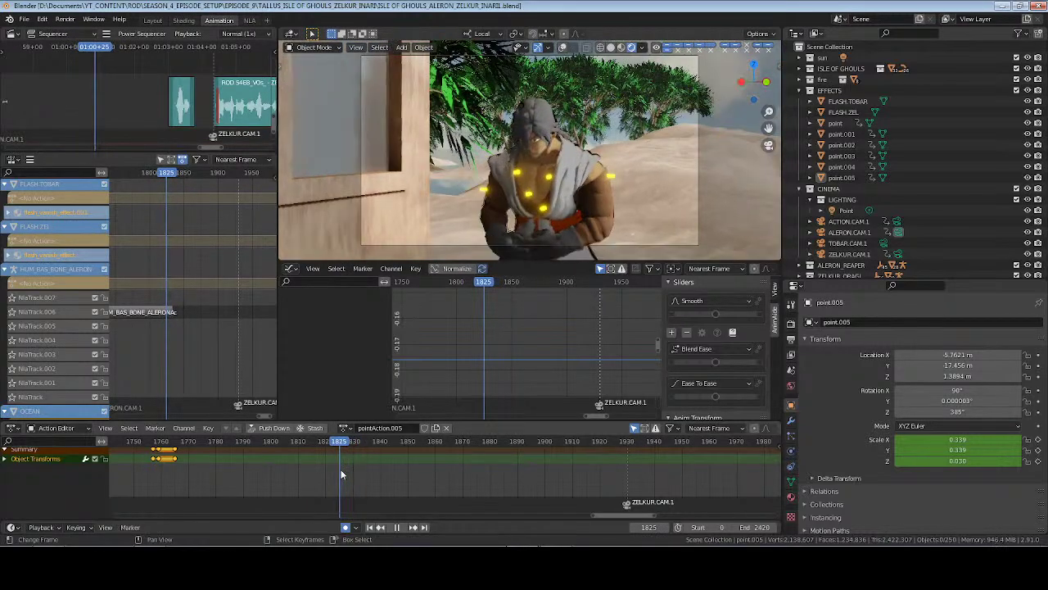
key(ctrl+s)
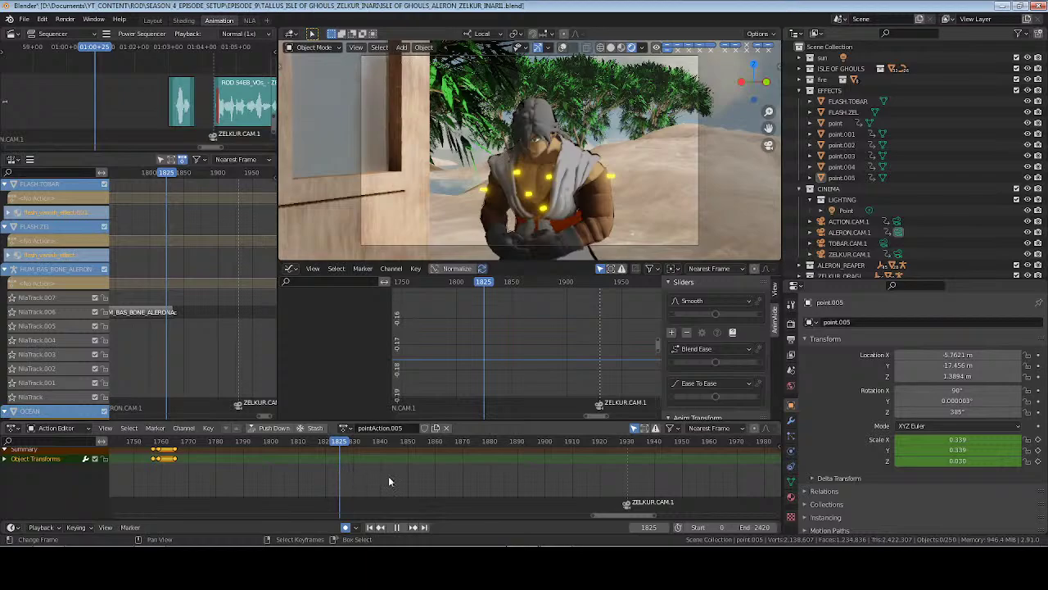
click(835, 123)
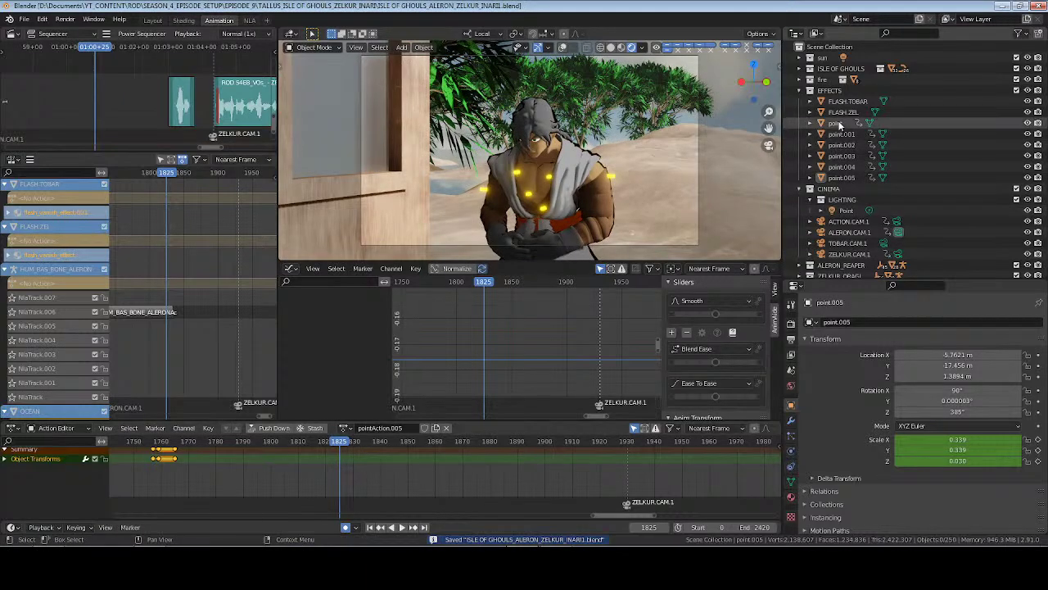
shift+click(844, 178)
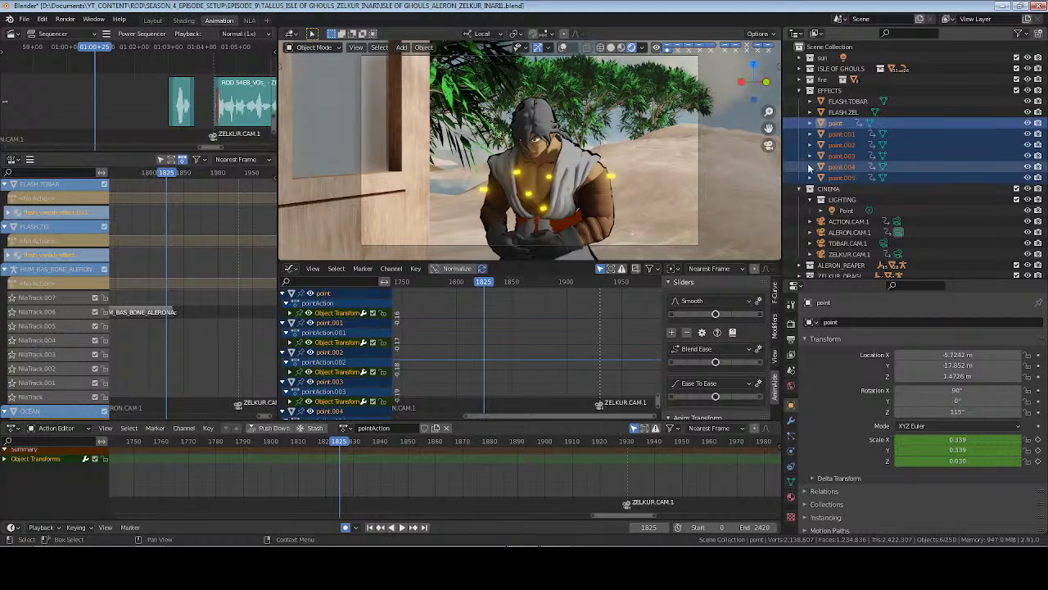
key(ctrl+p)
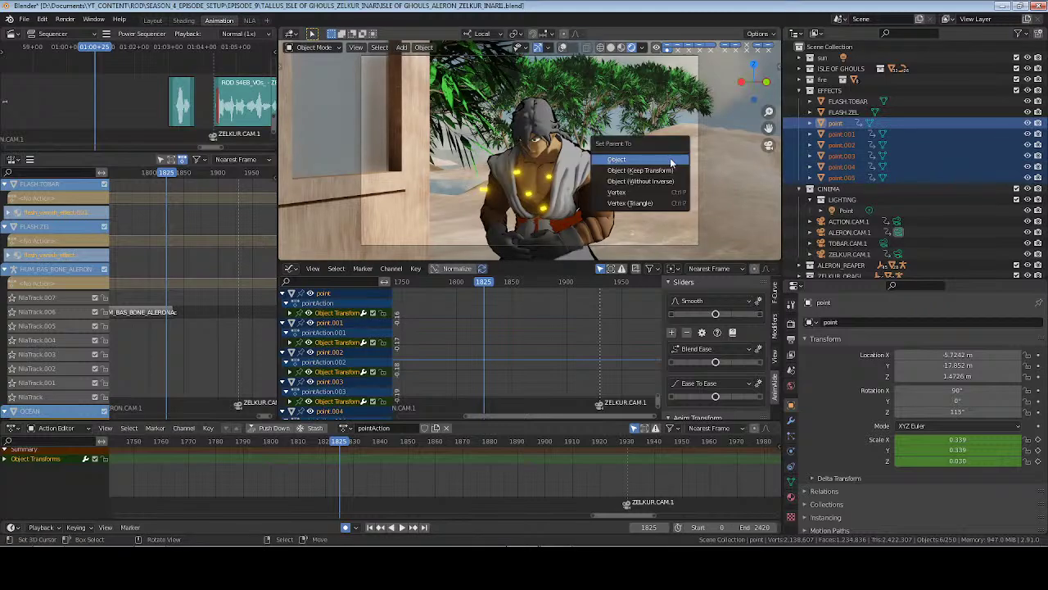
click(655, 170)
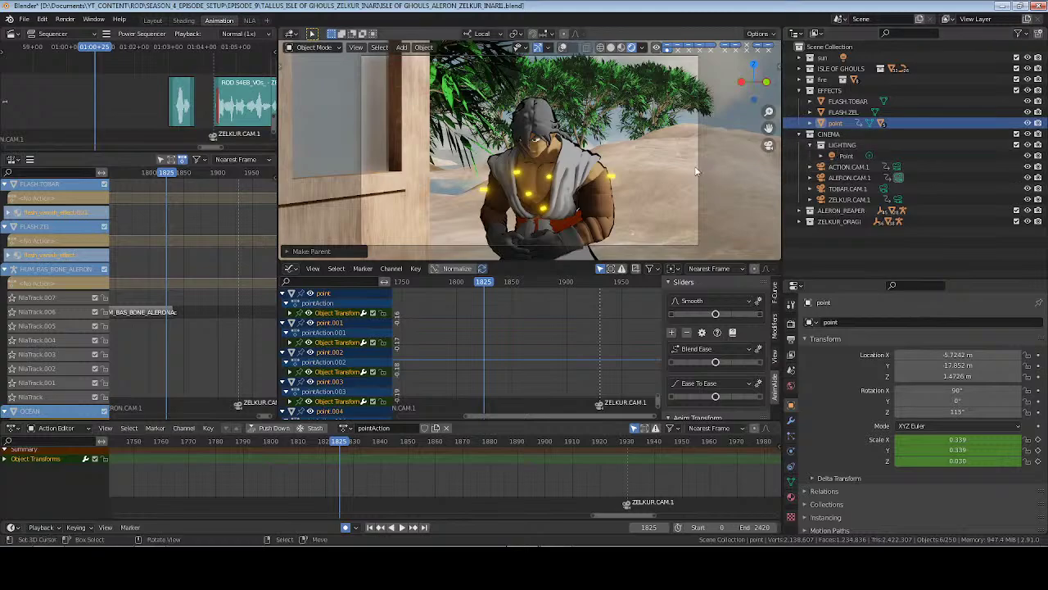
key(ctrl+s)
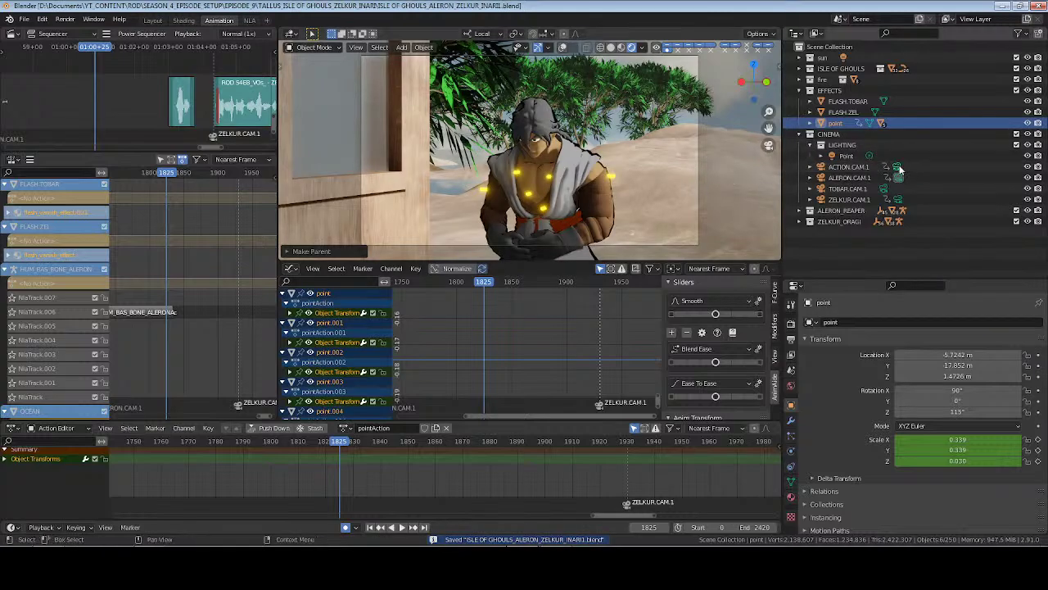
Add a Child Of constraint to the point rod with Aleron's armature HUM_BAS_BONE_ALERON as its target
click(791, 467)
click(975, 322)
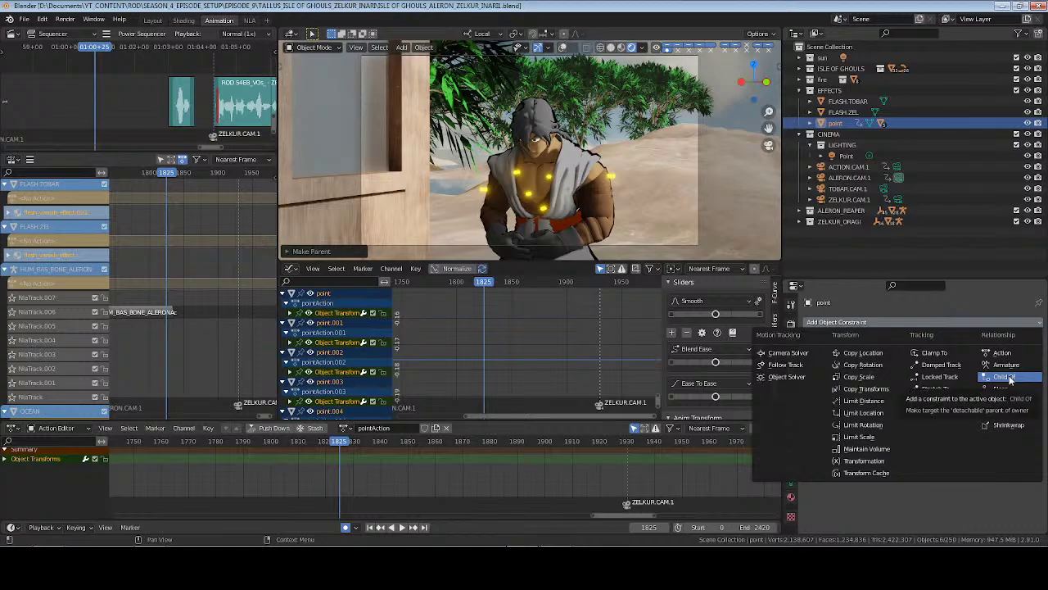
click(1008, 377)
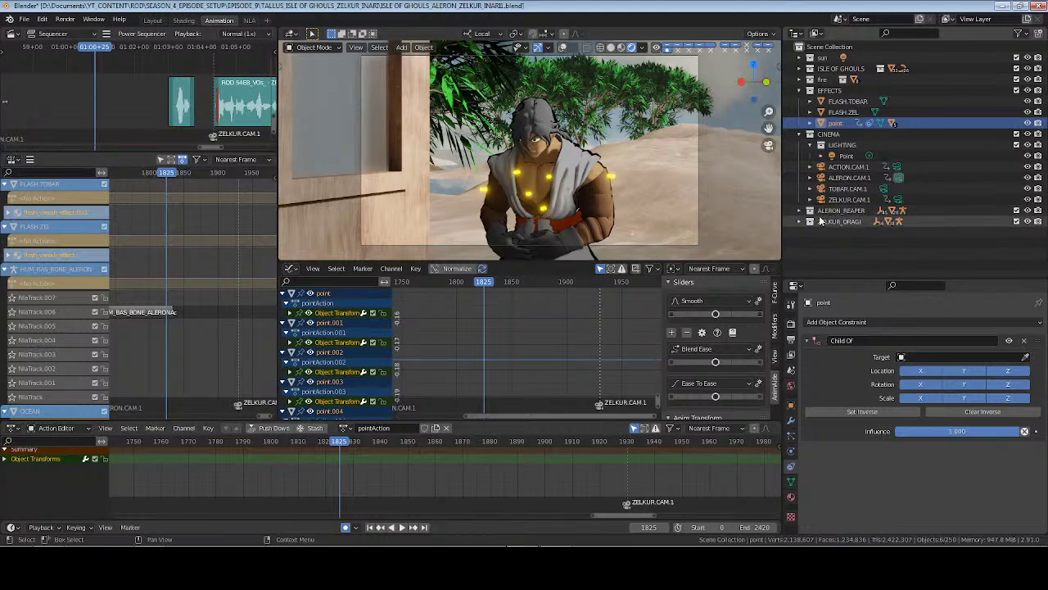
click(858, 210)
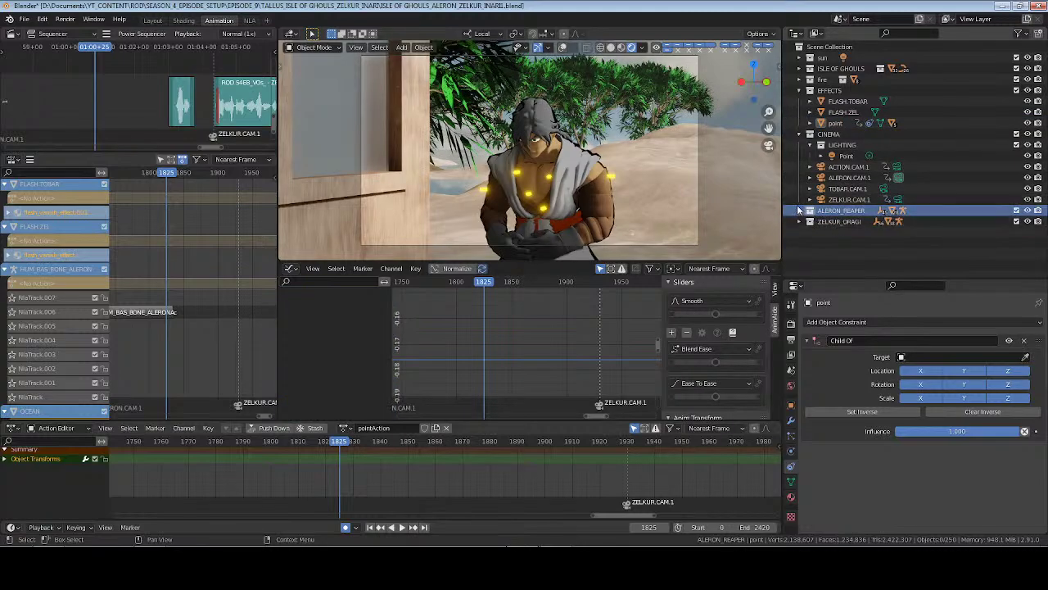
click(799, 210)
scroll(850, 112, down, 2)
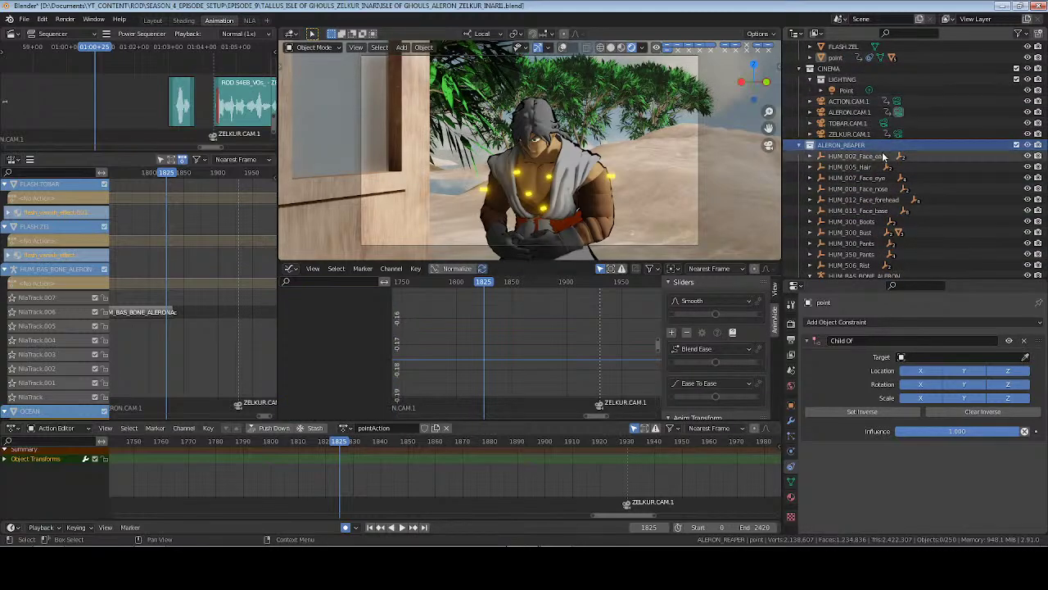
scroll(883, 200, down, 2)
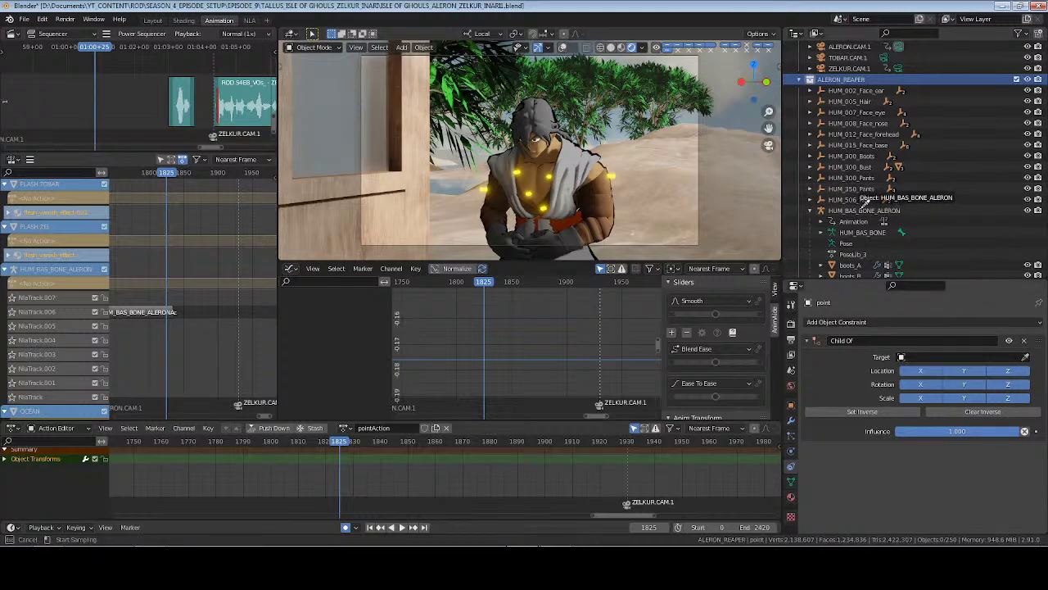
click(862, 206)
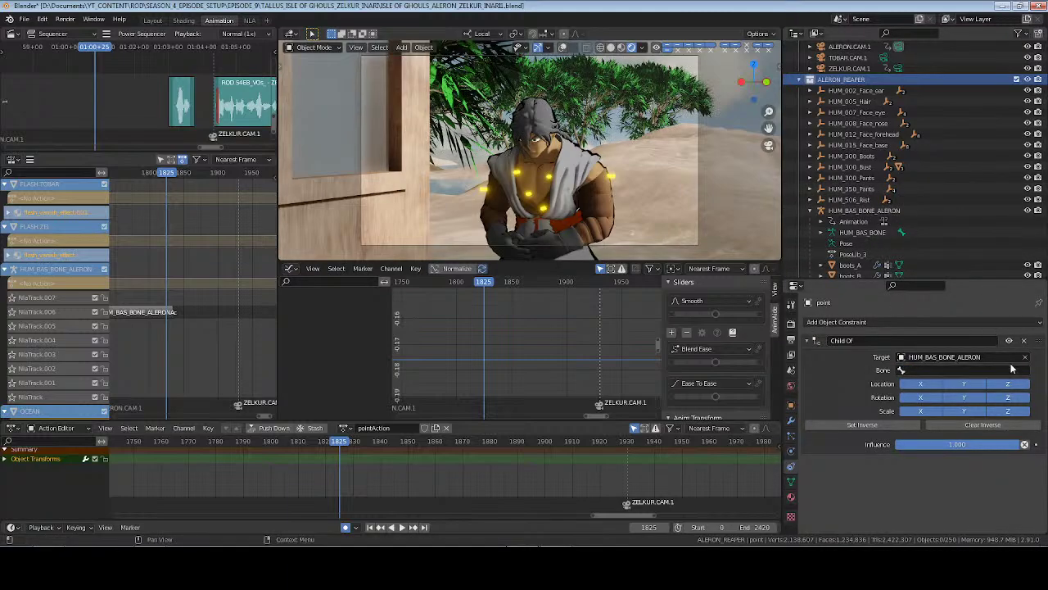
Set the Child Of constraint's bone to b_C_Chest and apply Set Inverse so the rods keep their placement
click(939, 371)
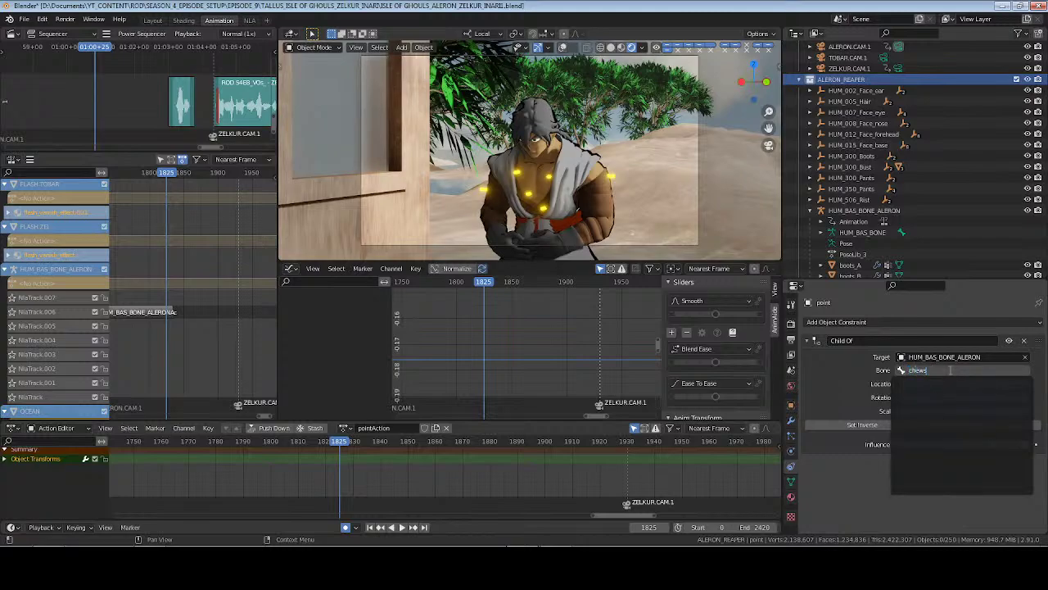
text(chest)
key(Return)
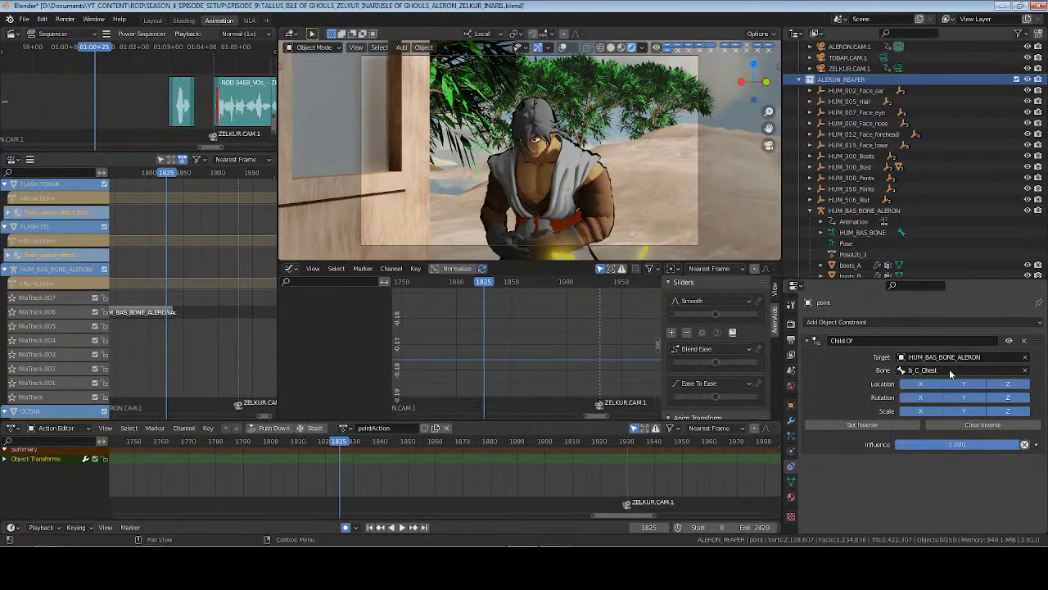
click(865, 425)
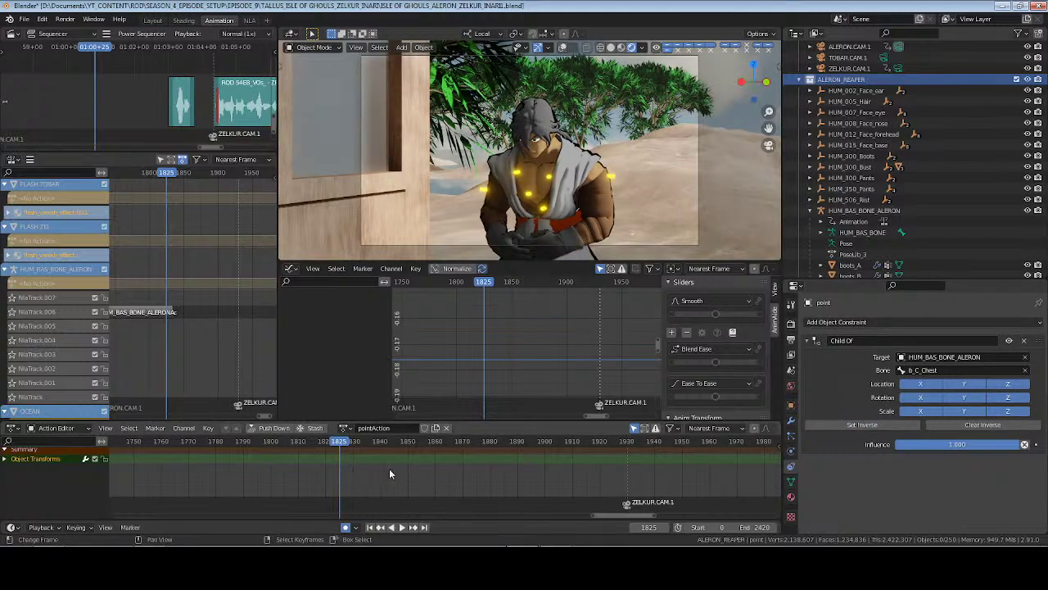
Play back the constrained rods from frames 1825 and 1775, and save the file at frame 0
key(space)
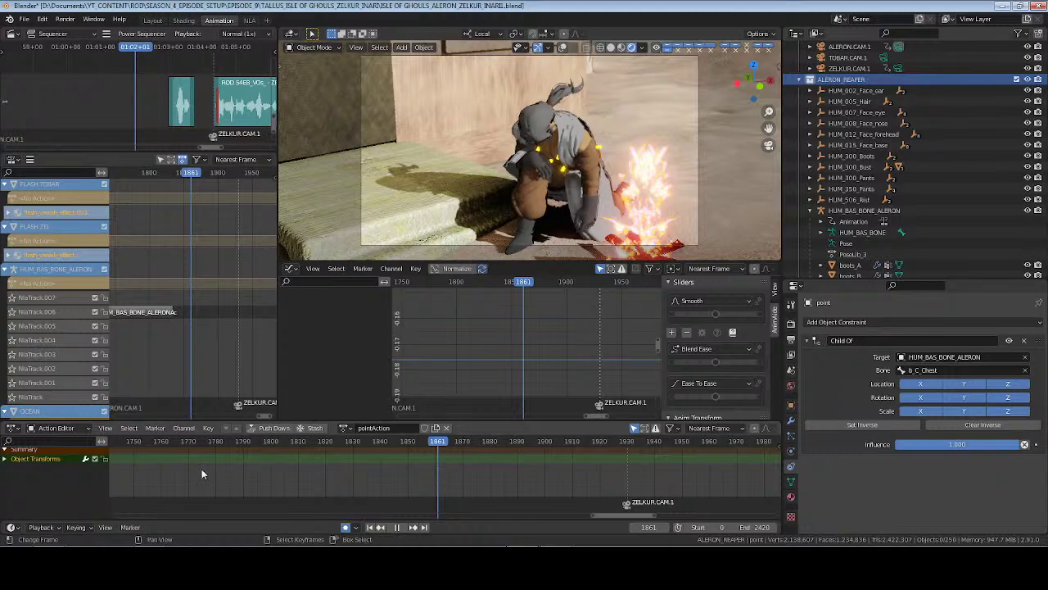
click(202, 473)
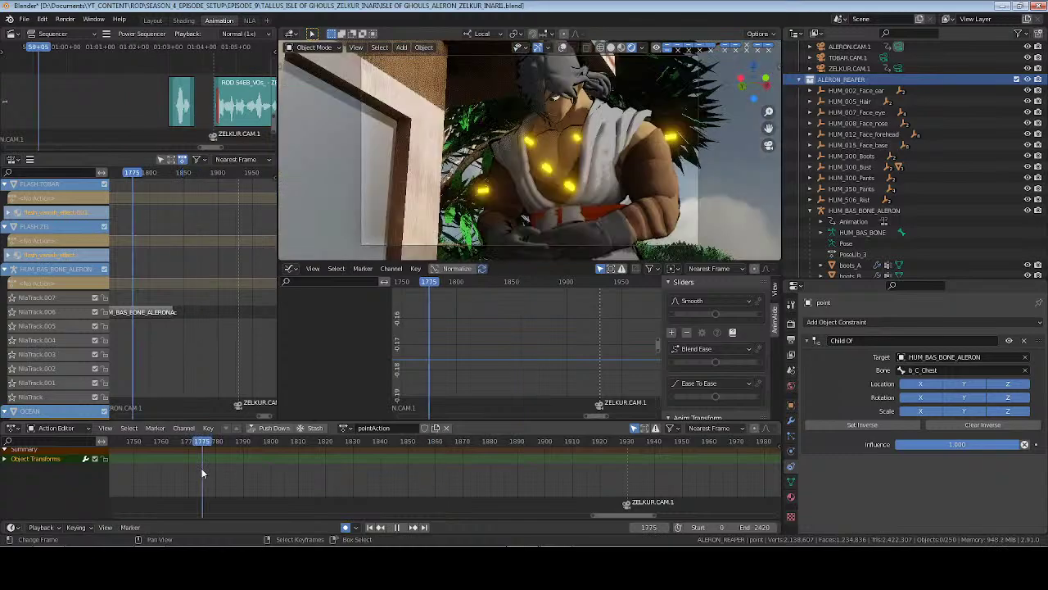
click(810, 78)
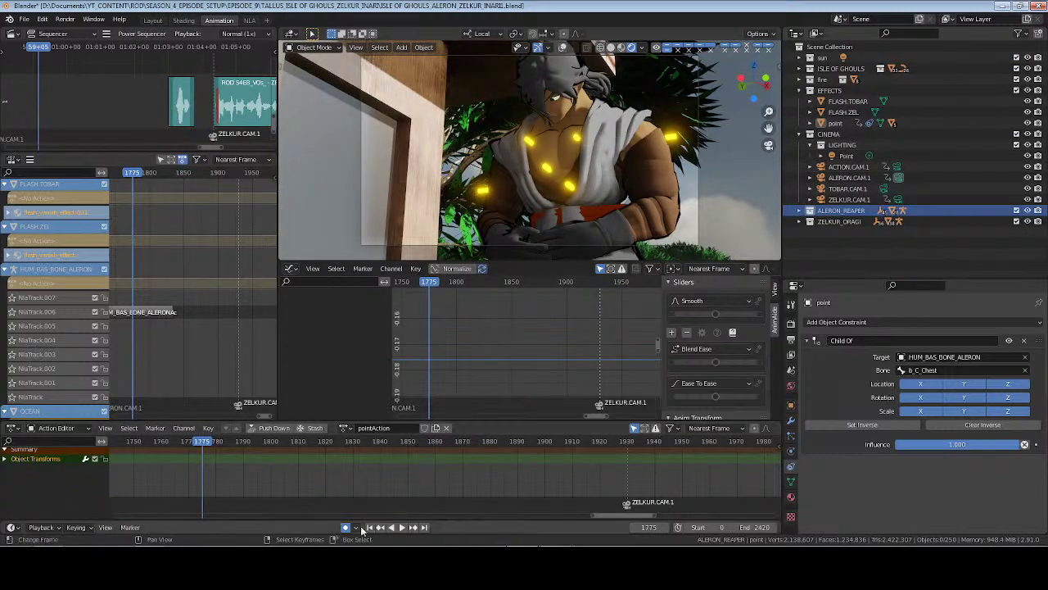
click(373, 527)
key(ctrl+s)
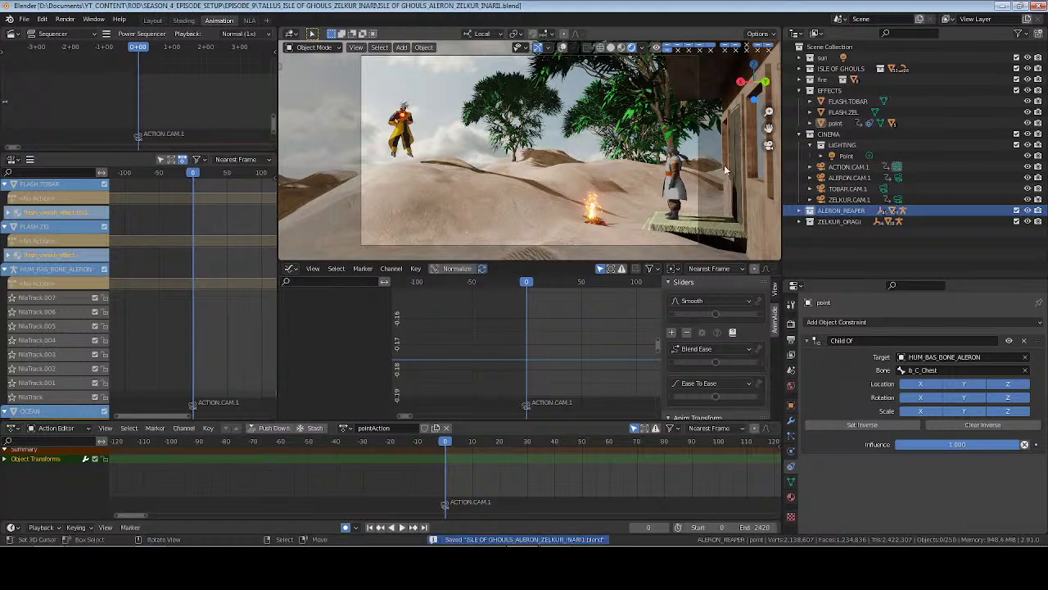
Review the whole scene's rendered playback from frame 0 up to about frame 2416 in the Layout workspace
click(152, 19)
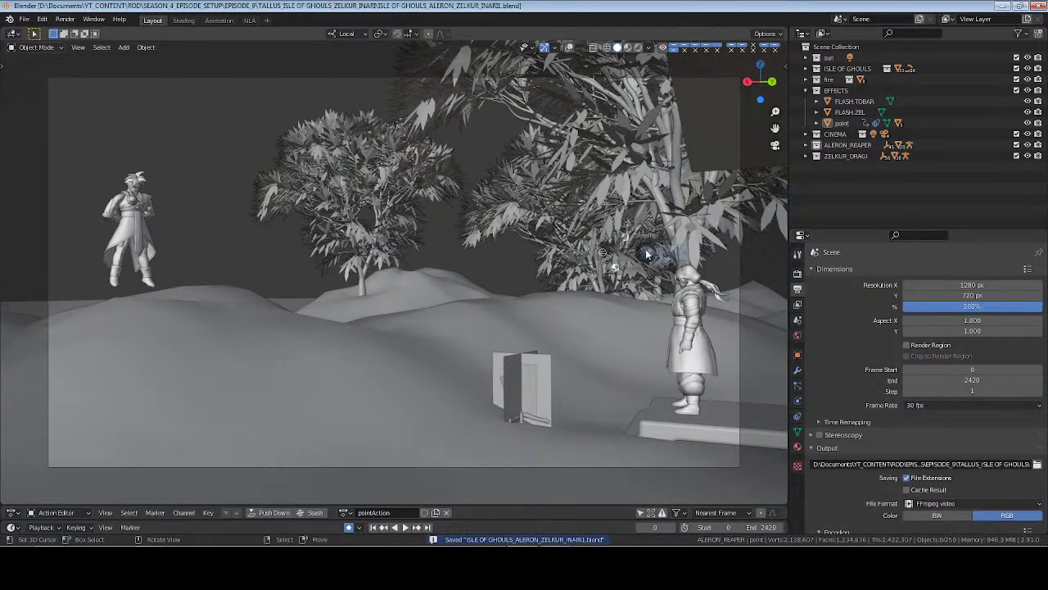
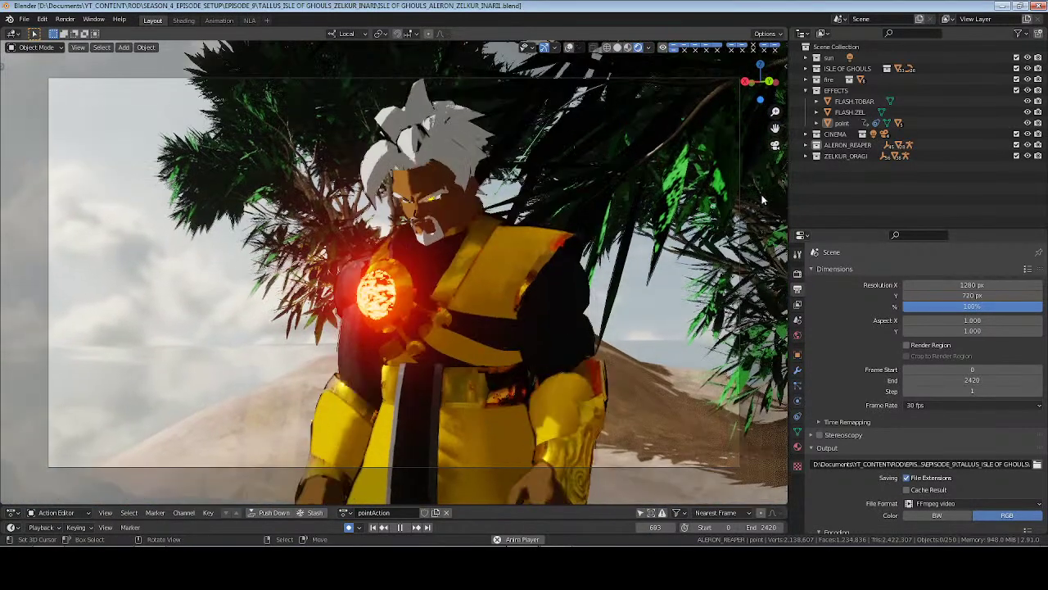
key(space)
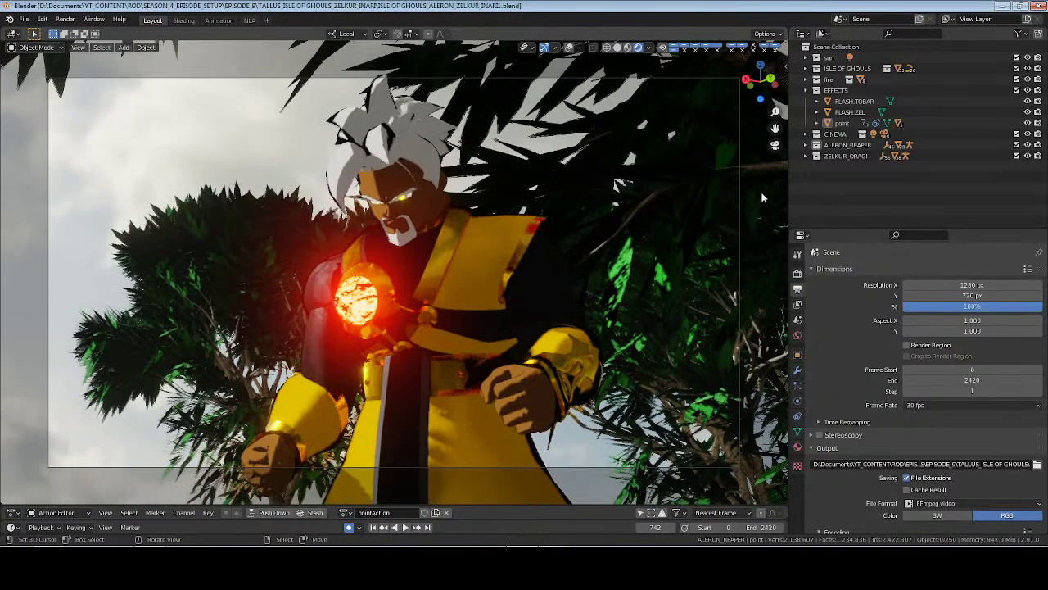
key(space)
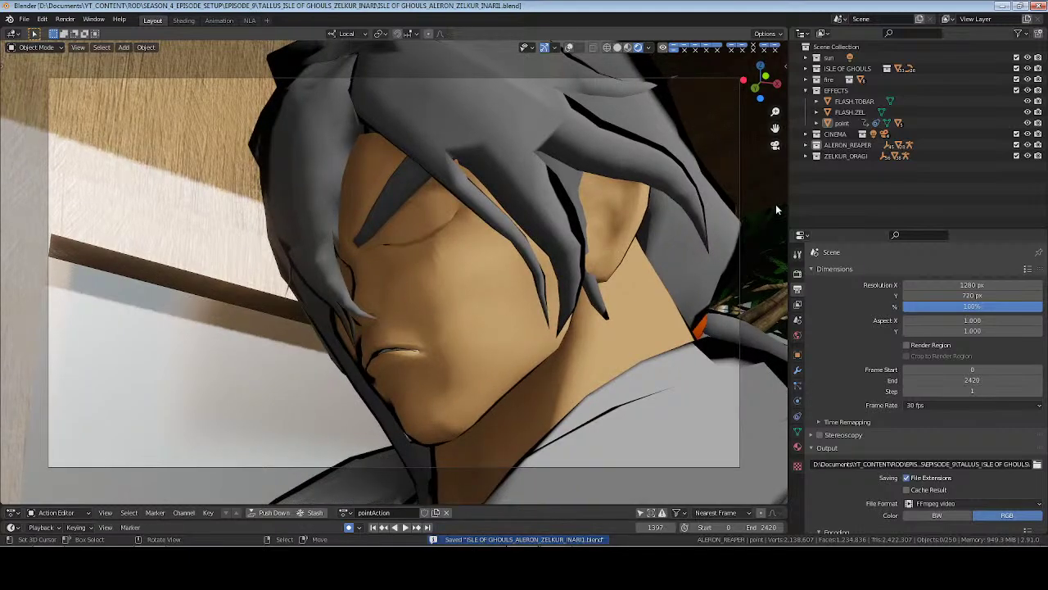
key(space)
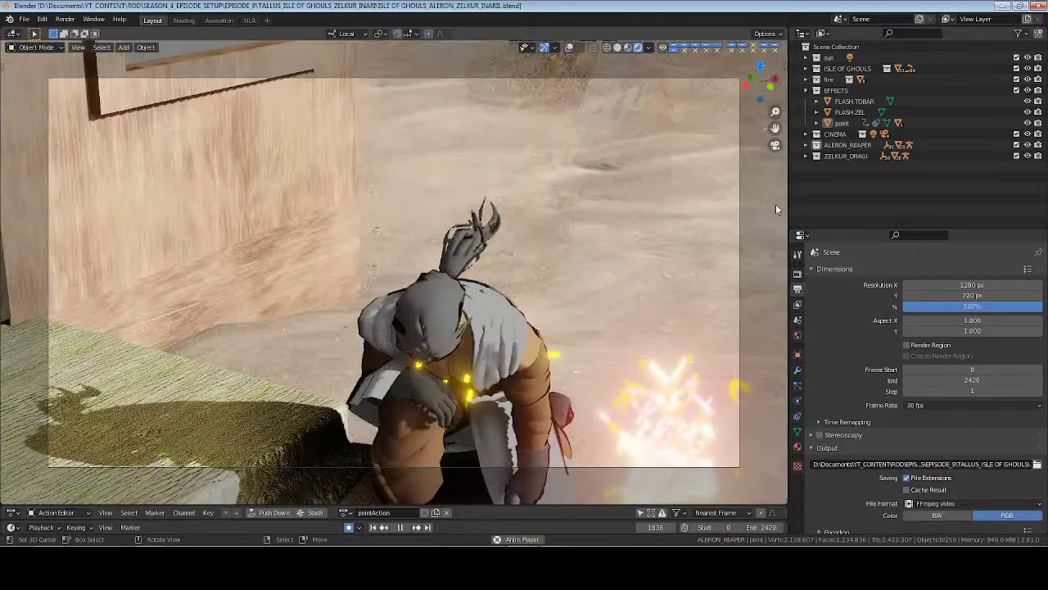
key(space)
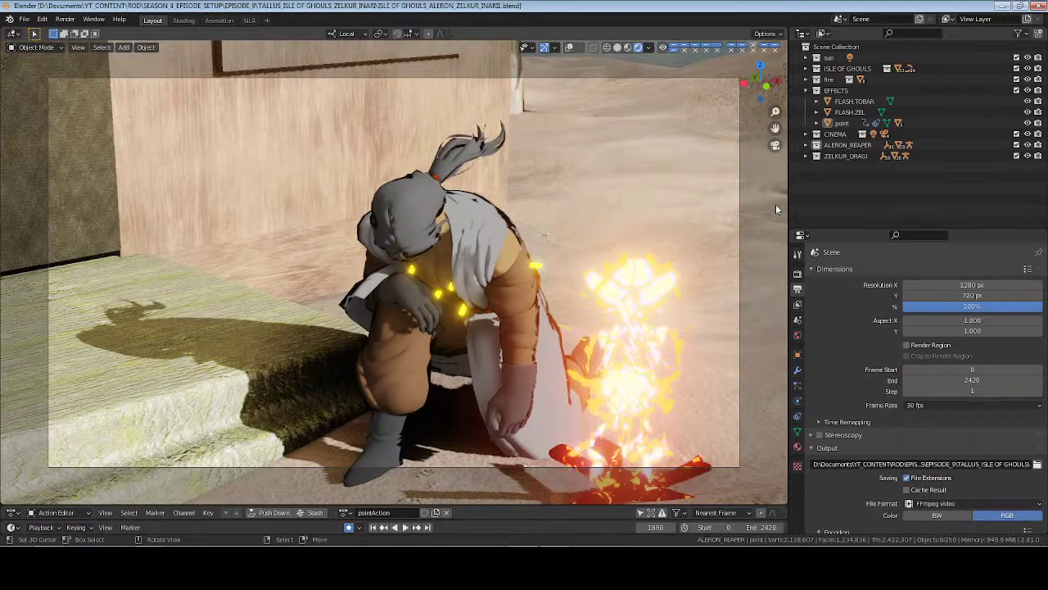
key(space)
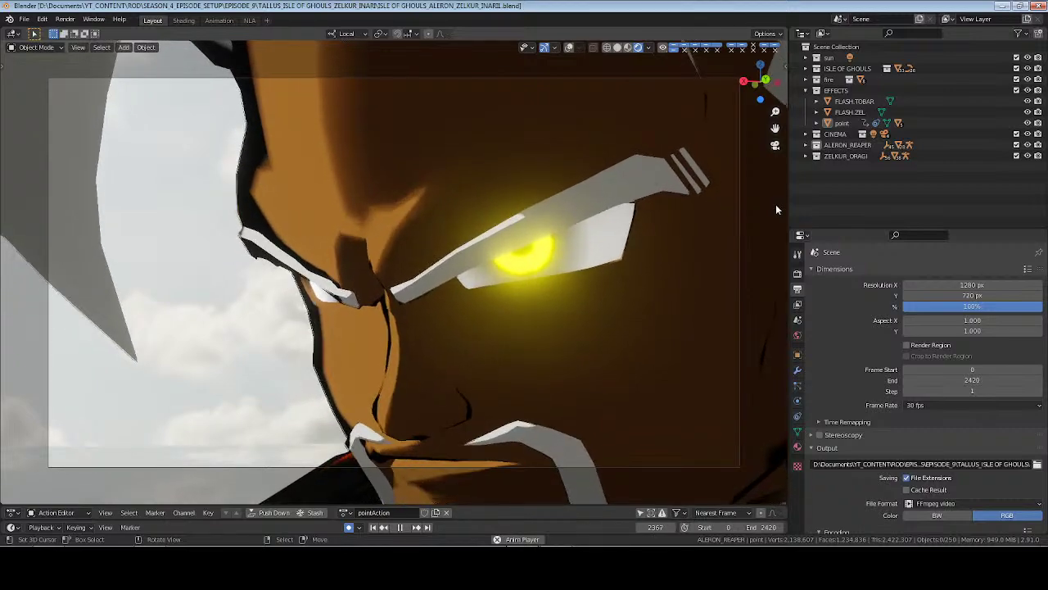
key(space)
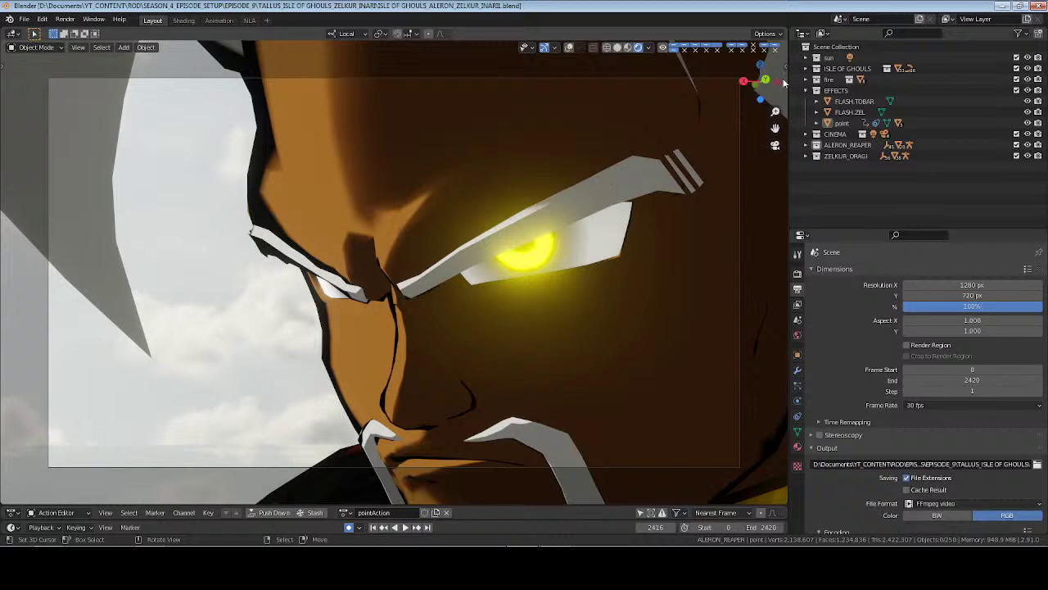
Select the point rod in the Animation workspace, move to frame 1732 just before its keyframes, and save the file
click(805, 90)
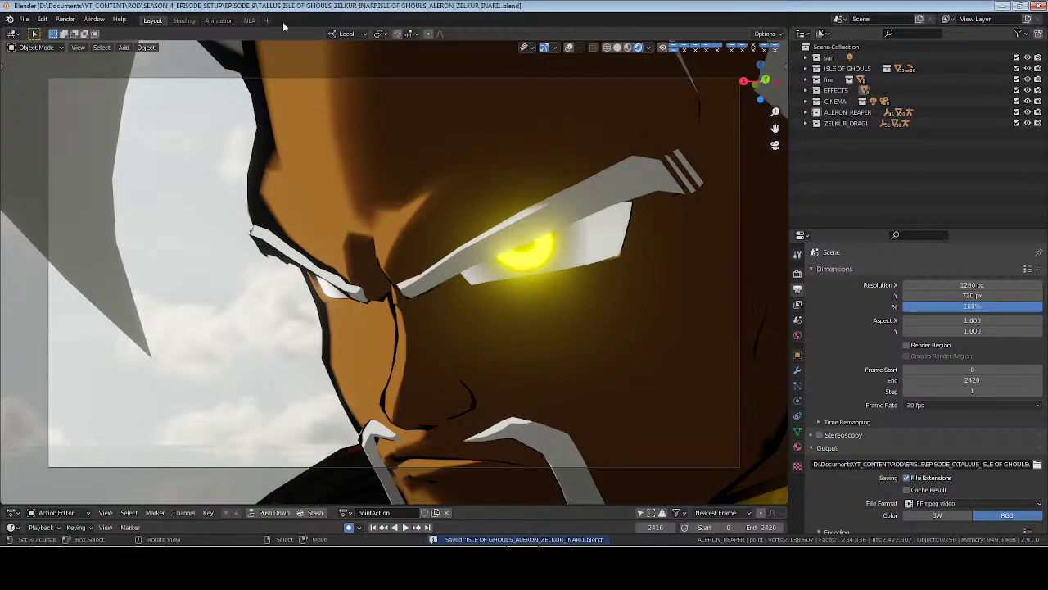
click(221, 21)
key(KP_0)
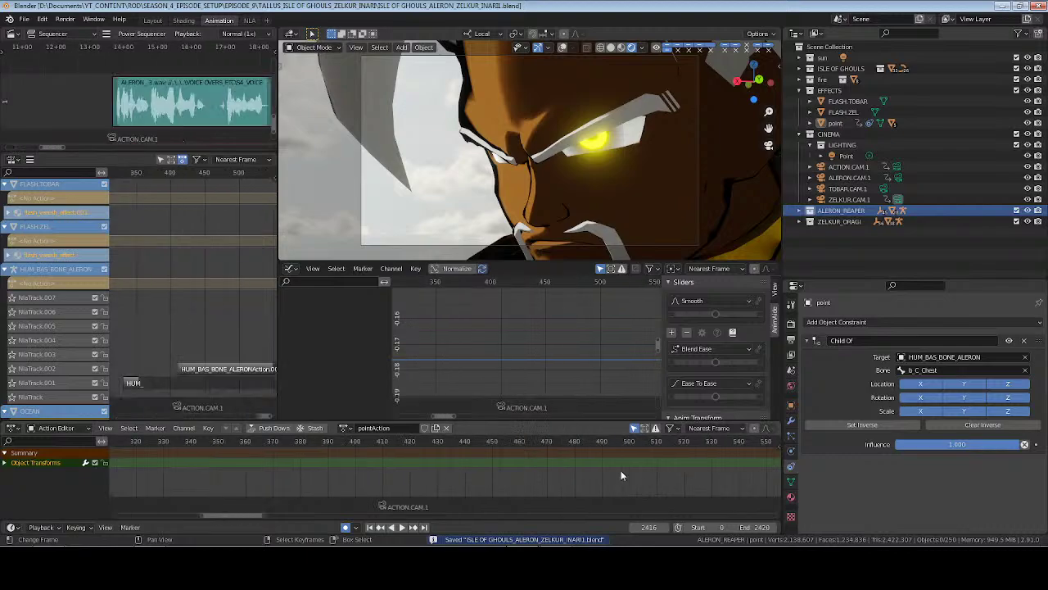
click(807, 340)
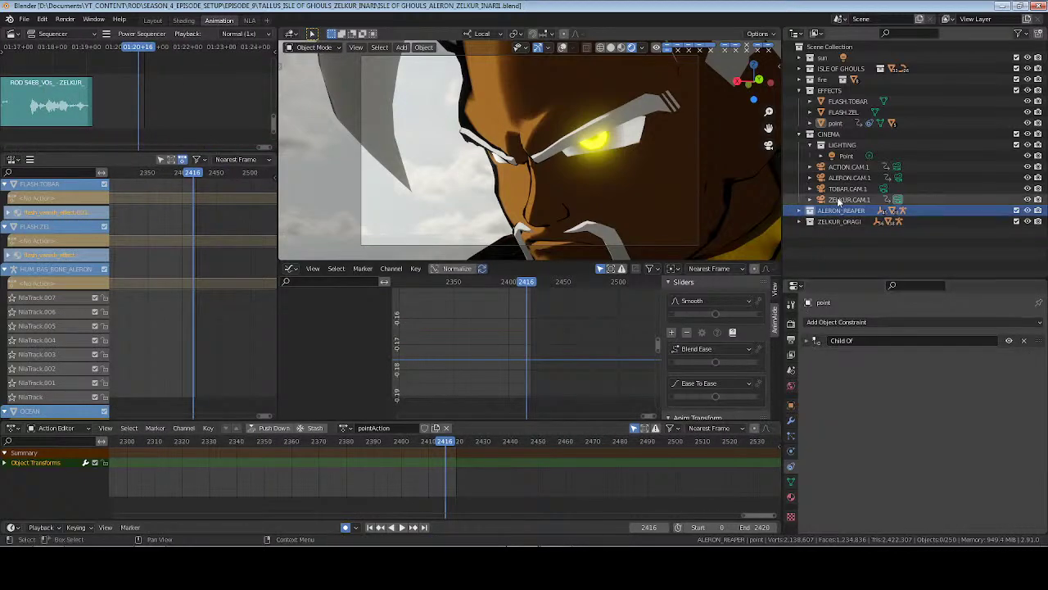
click(836, 123)
ctrl+scroll(472, 483, left, 6)
scroll(414, 479, down, 7)
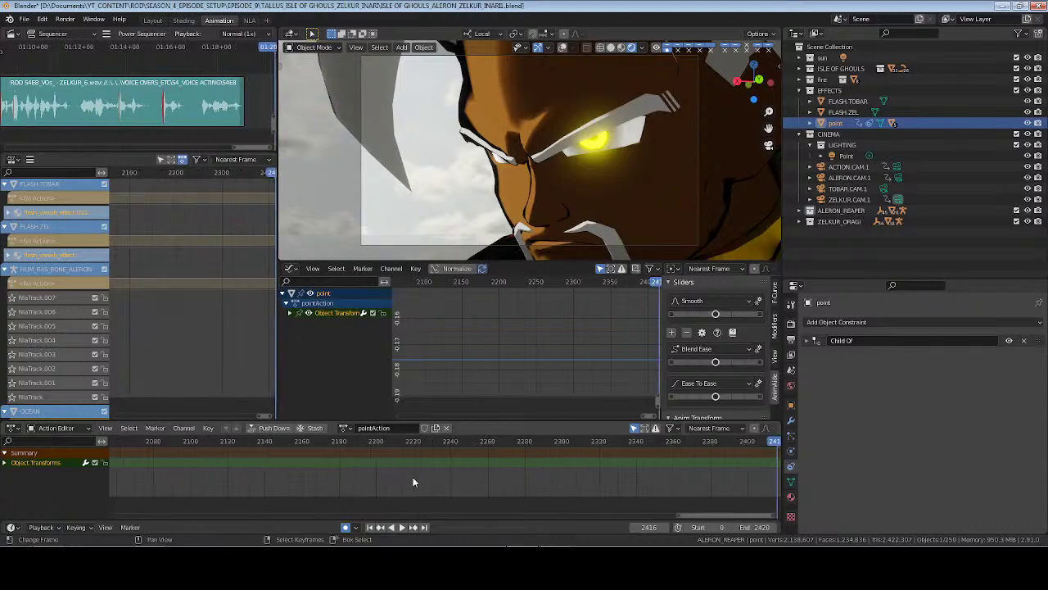
drag(712, 516, 563, 518)
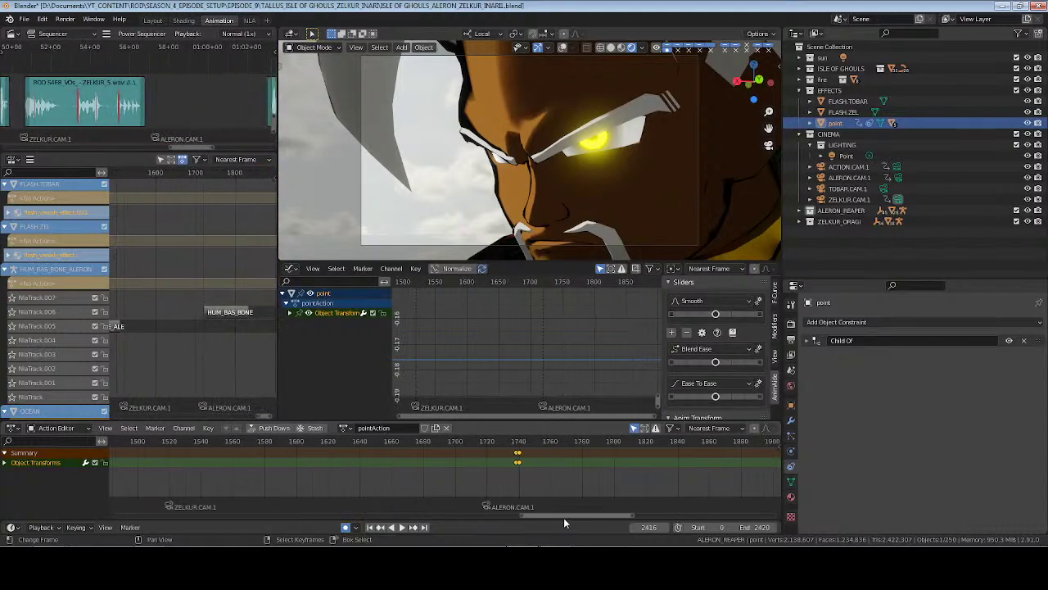
click(499, 477)
key(ctrl+s)
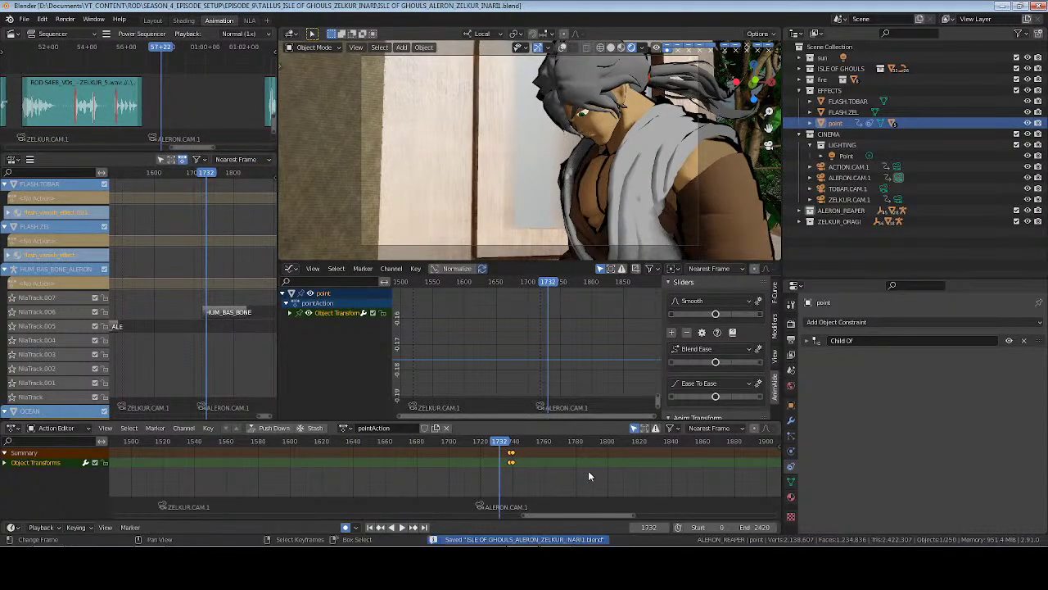
Push down the actions of all six point rods, from point to point.005, into NLA tracks and save the file
ctrl+scroll(587, 474, right, 3)
click(250, 20)
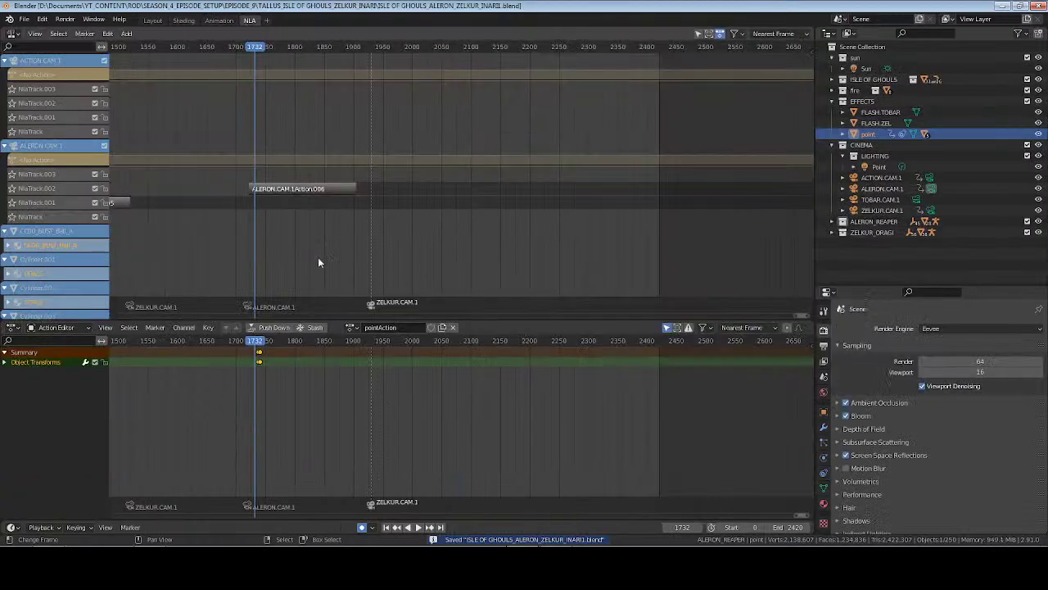
drag(814, 100, 821, 315)
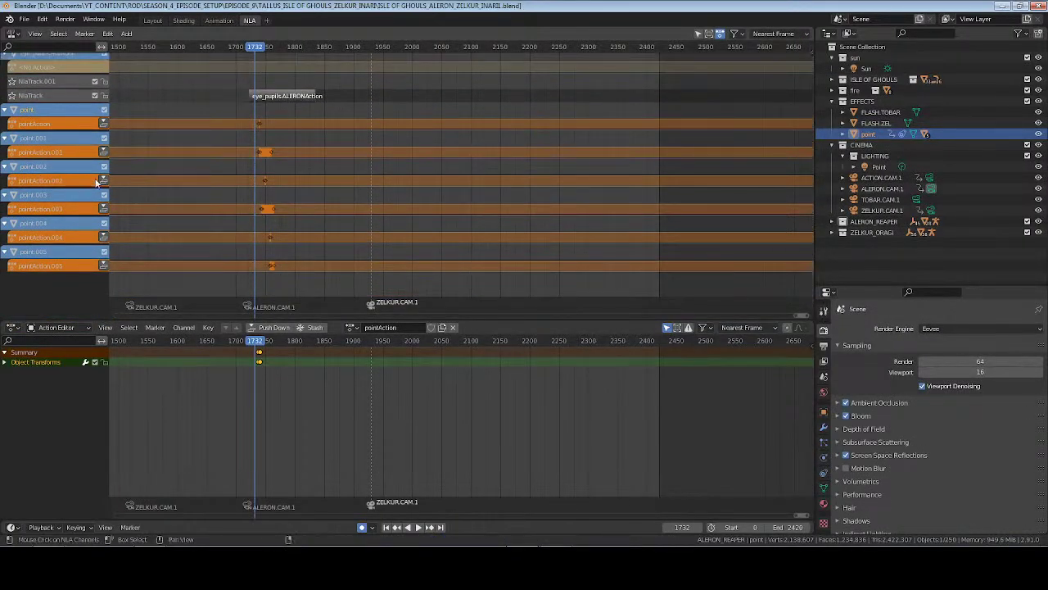
click(103, 123)
click(104, 166)
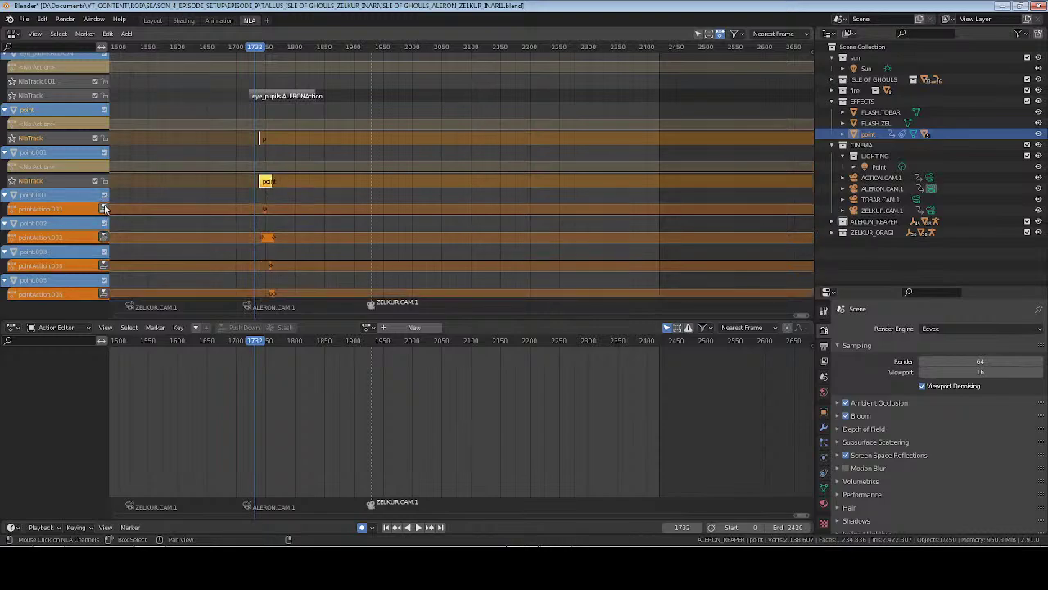
click(103, 209)
click(104, 252)
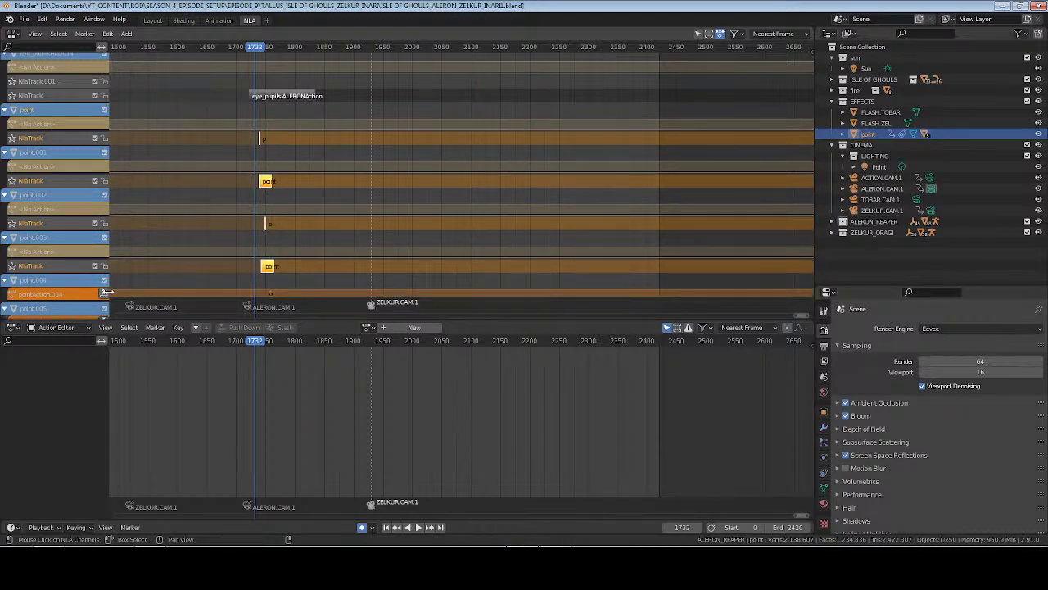
click(103, 294)
scroll(144, 284, down, 5)
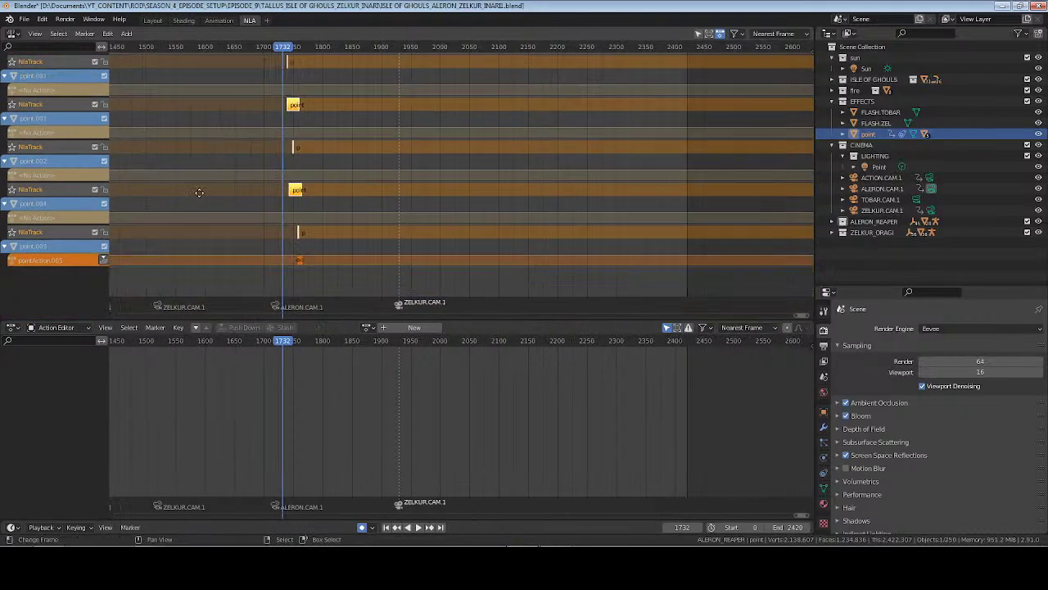
click(104, 232)
click(419, 246)
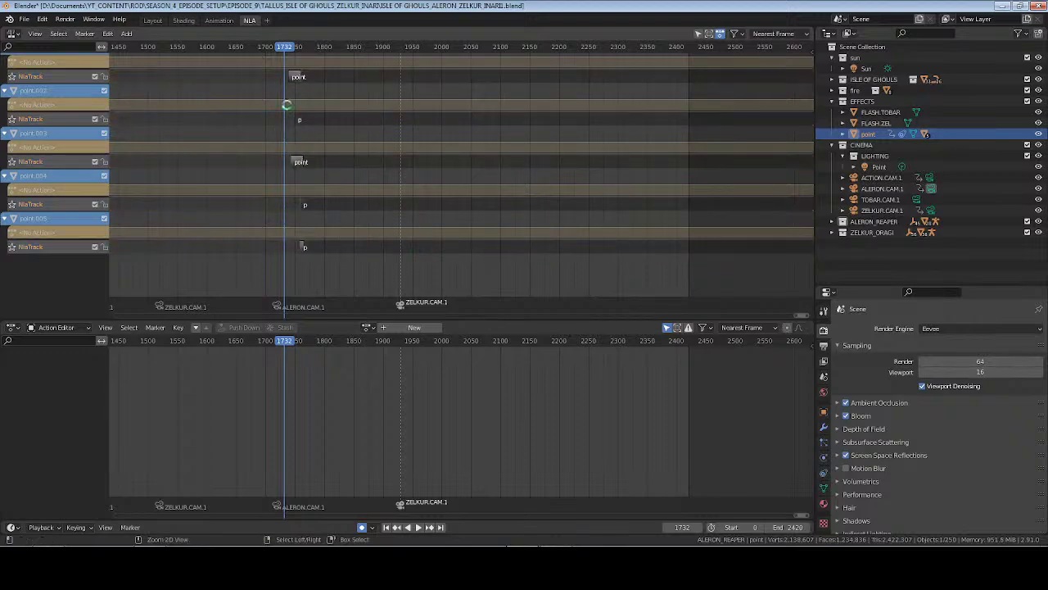
key(ctrl+s)
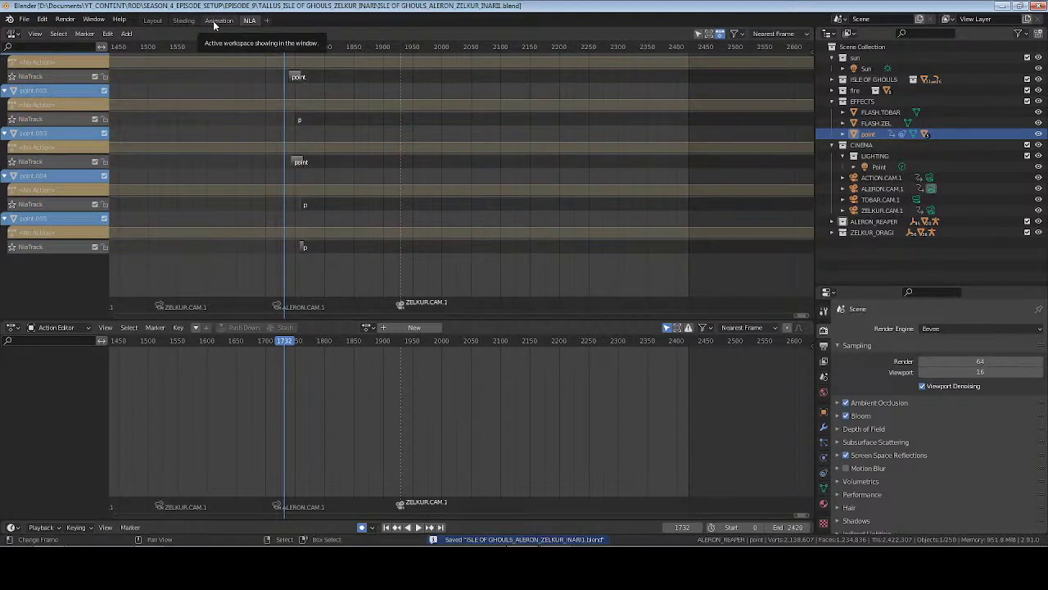
Return the scene to frame 0 and save it in the Layout workspace with solid viewport shading
click(217, 21)
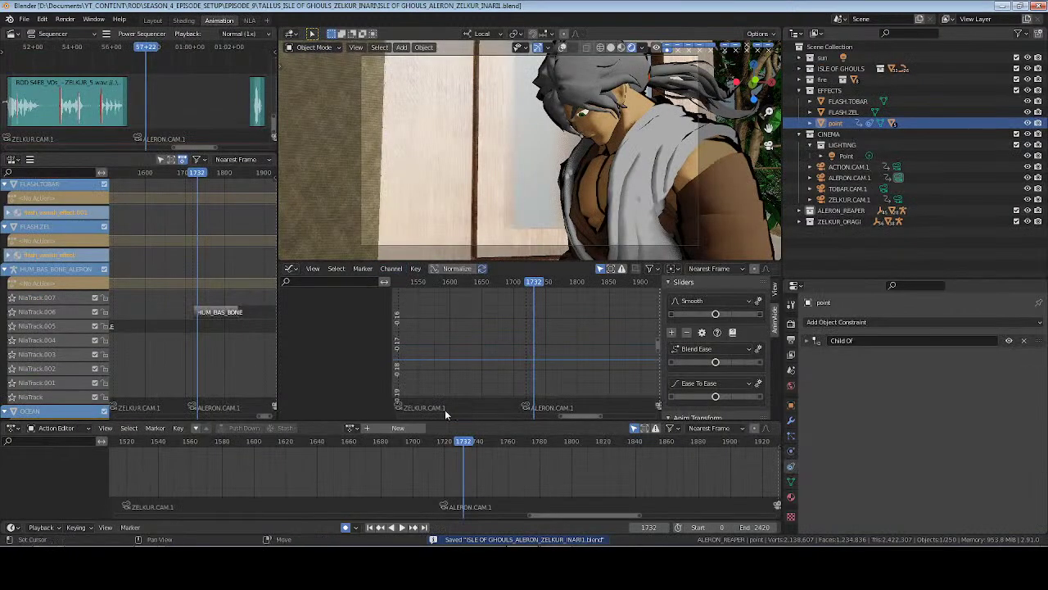
click(370, 527)
key(ctrl+s)
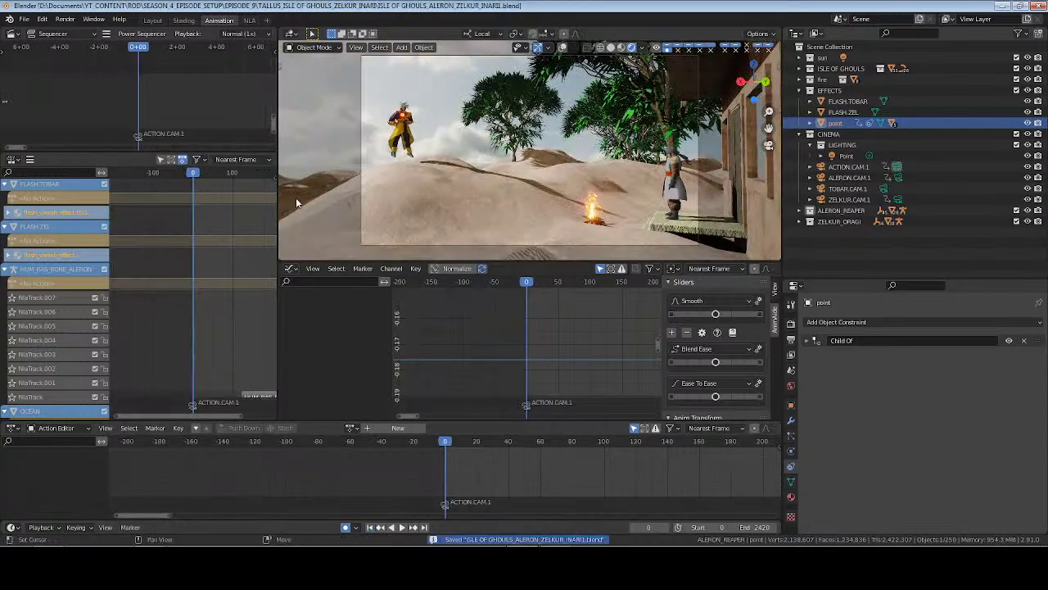
click(153, 21)
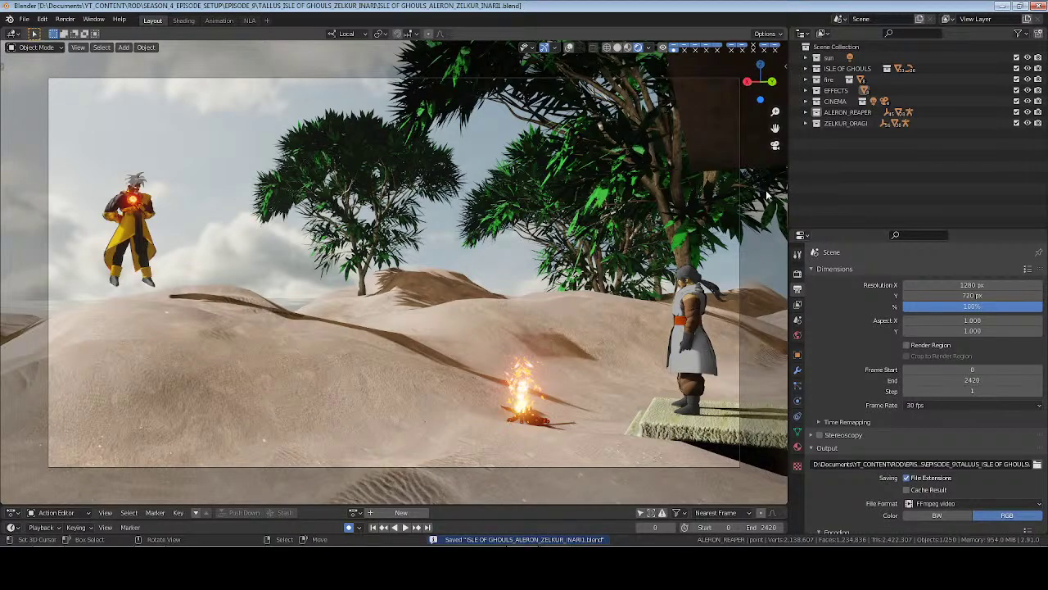
key(z)
key(6)
key(ctrl+s)
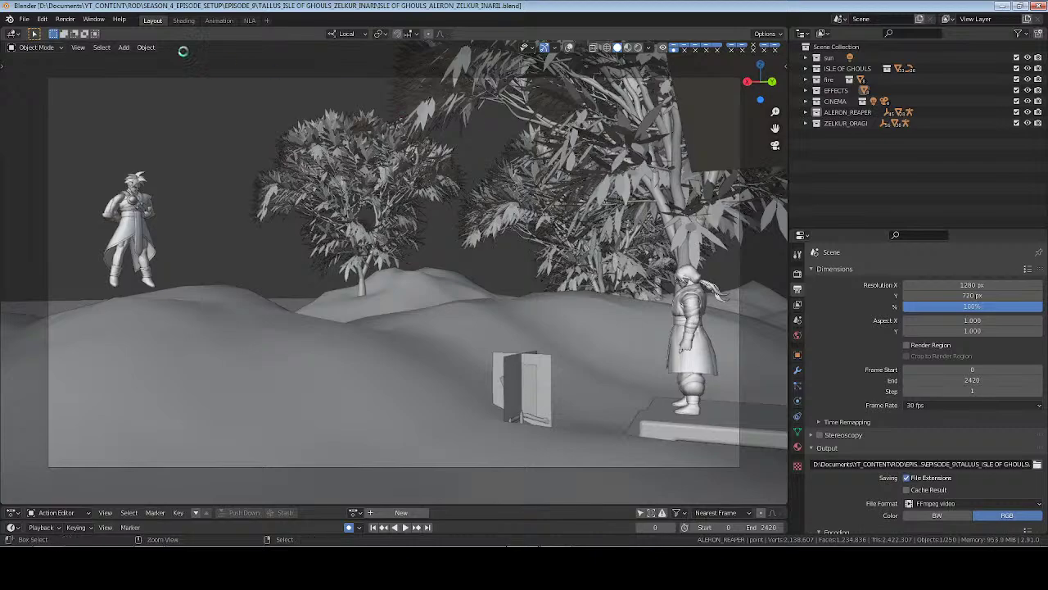
Open the file ISLE OF GHOULS_ALERON_ZELKUR_INARI.blend
click(25, 19)
click(50, 53)
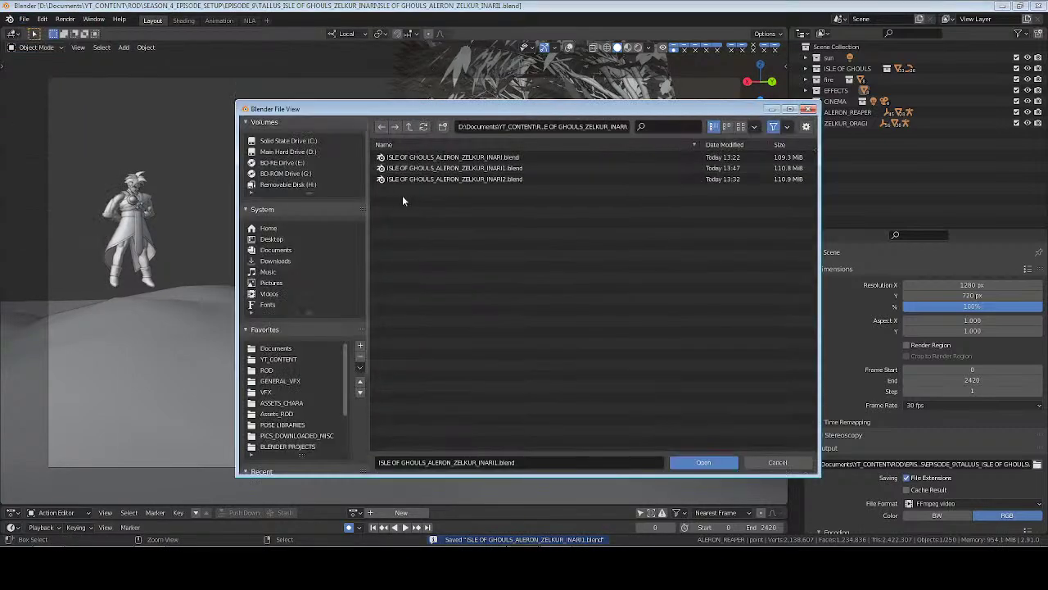
click(468, 156)
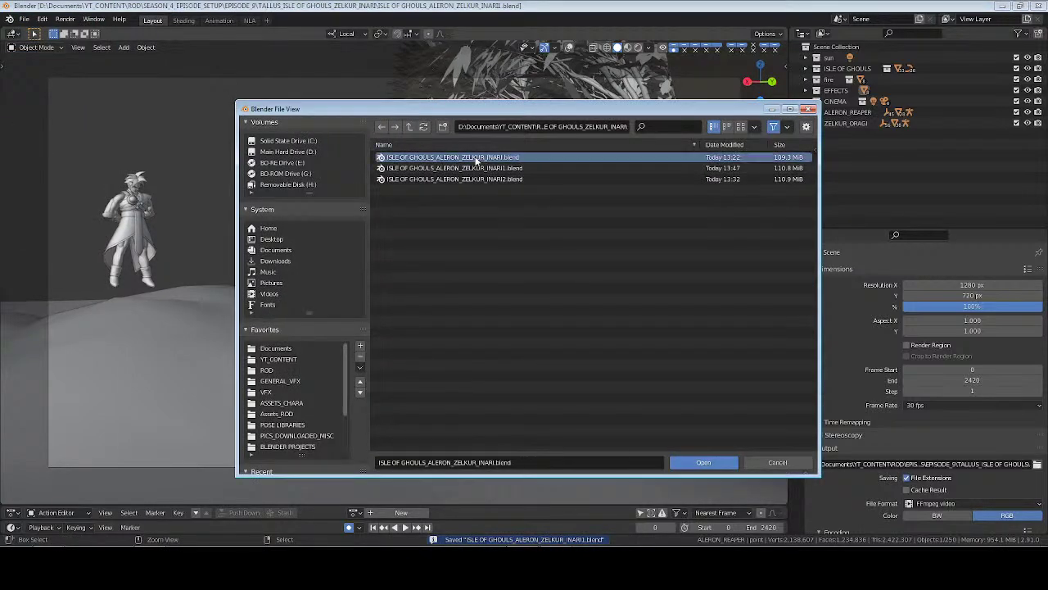
click(704, 462)
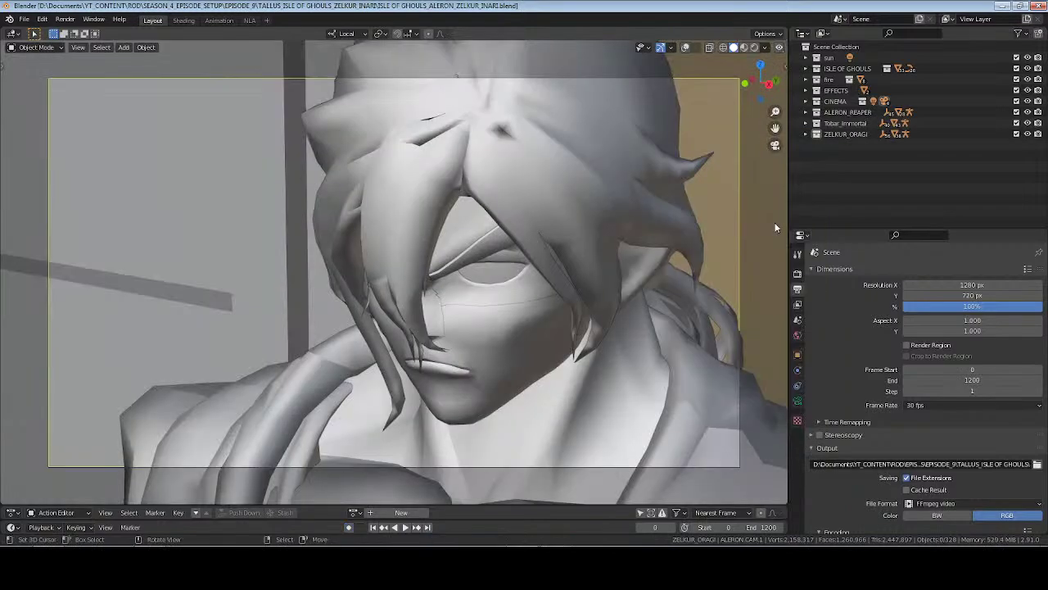
Play the scene back in rendered shading from frame 0 to about frame 596 and save the file
key(z)
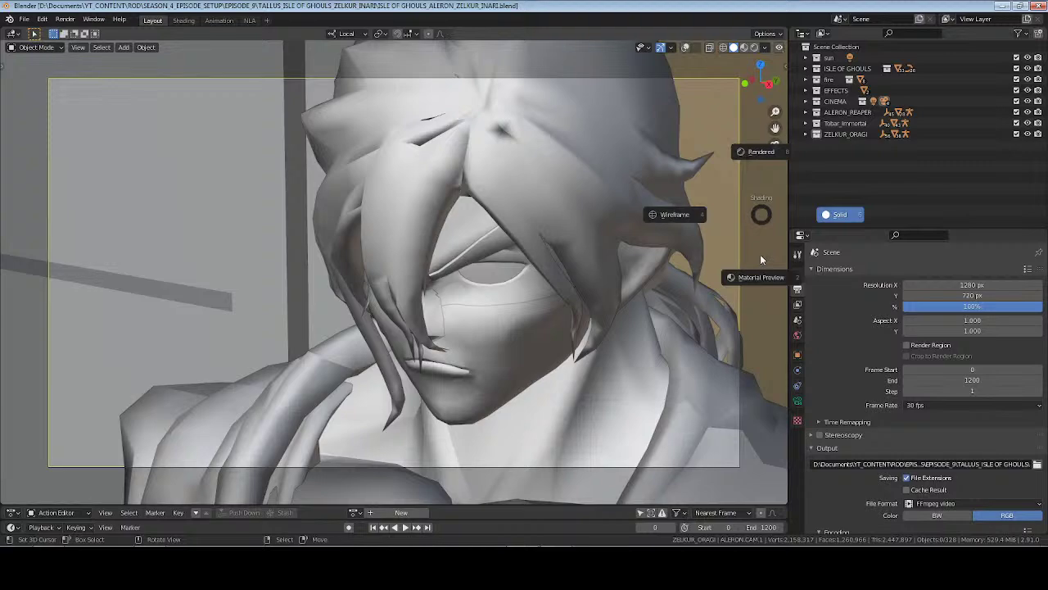
click(759, 245)
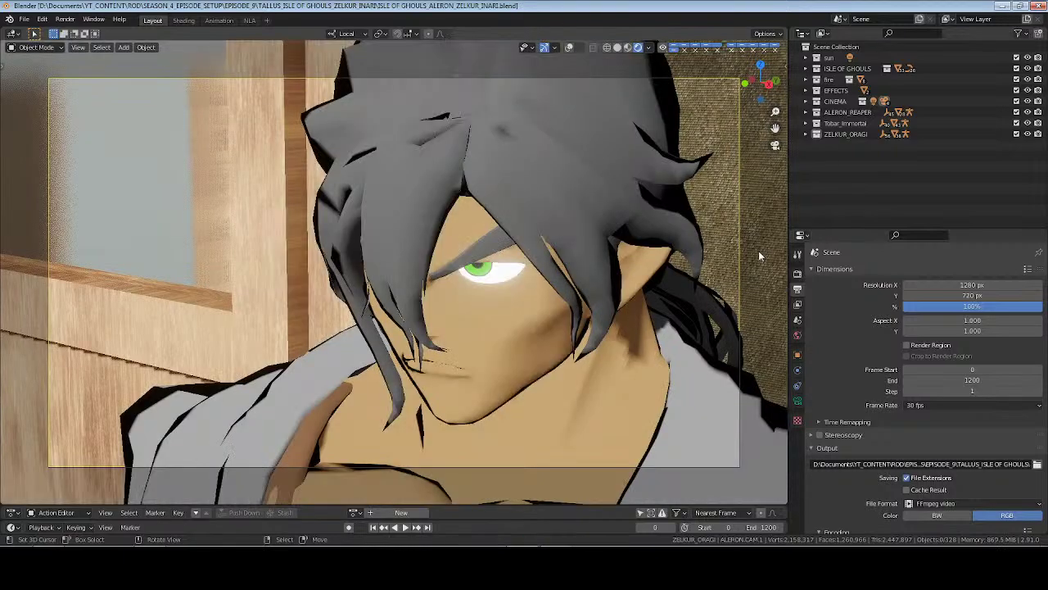
key(ctrl+s)
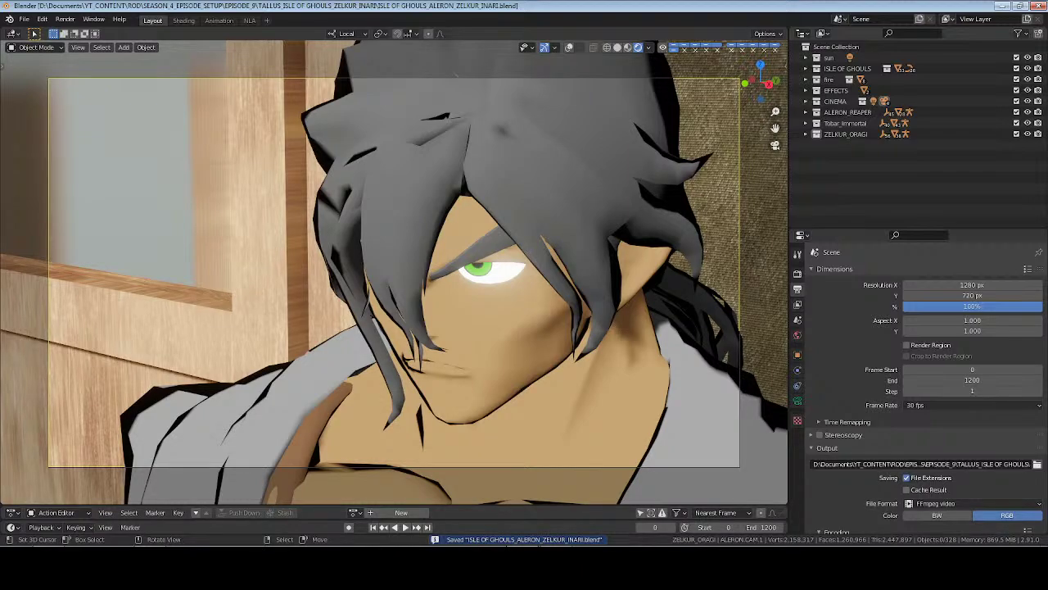
key(alt+Tab)
key(alt+Tab)
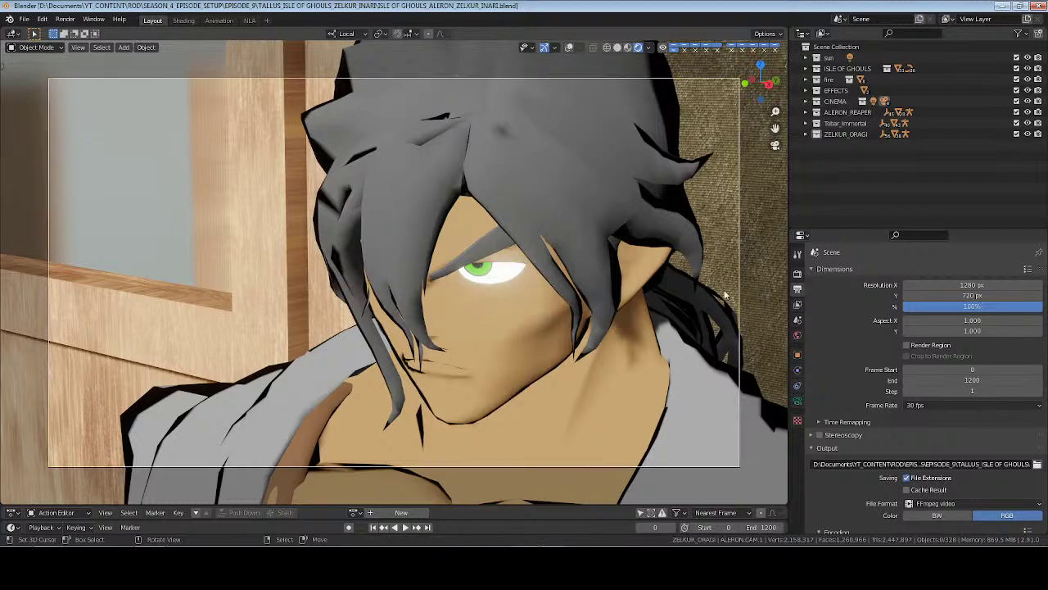
key(space)
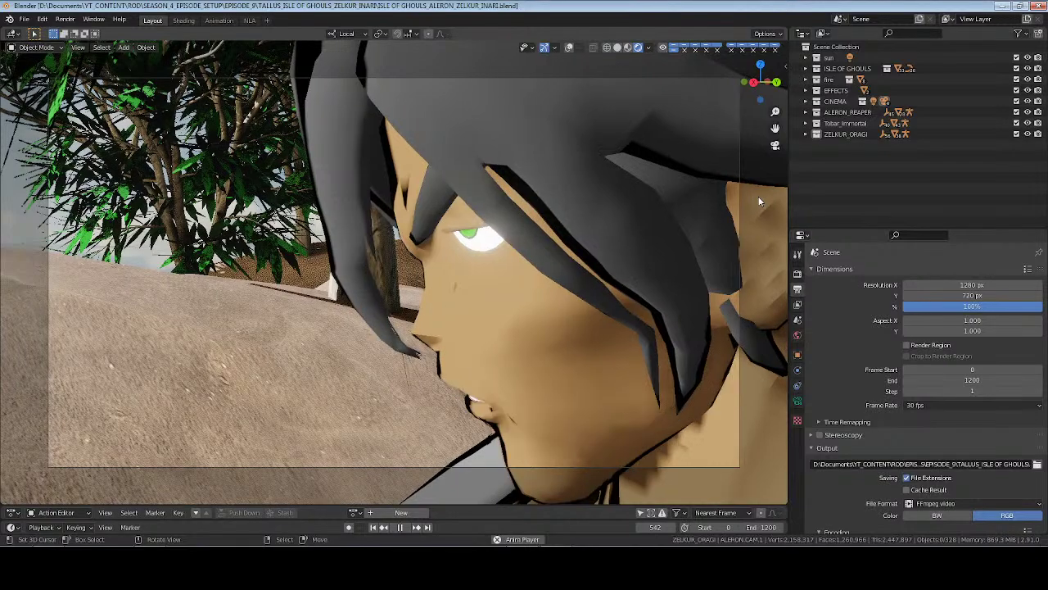
key(space)
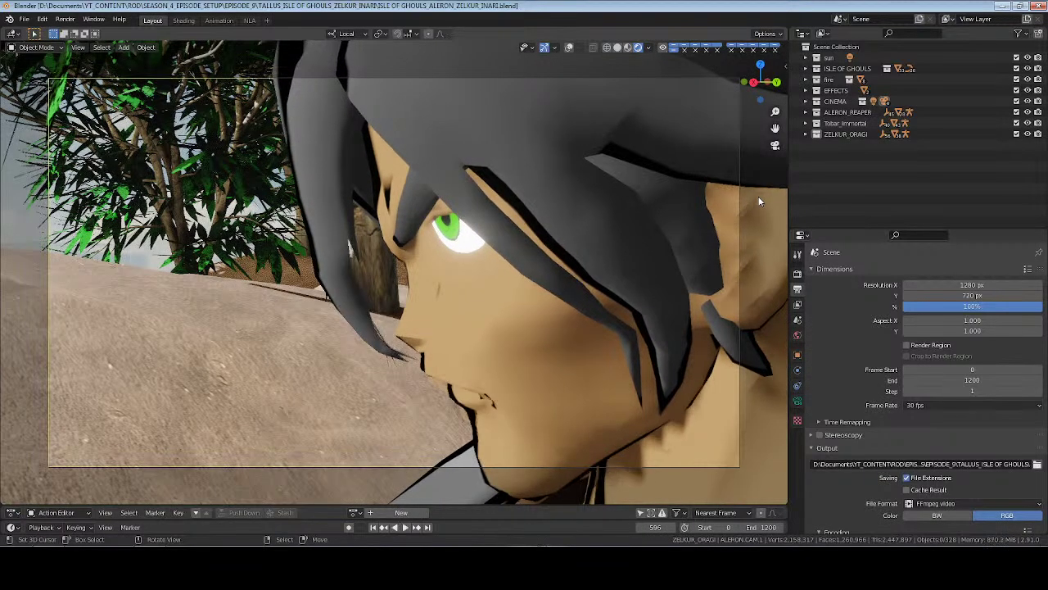
key(ctrl+s)
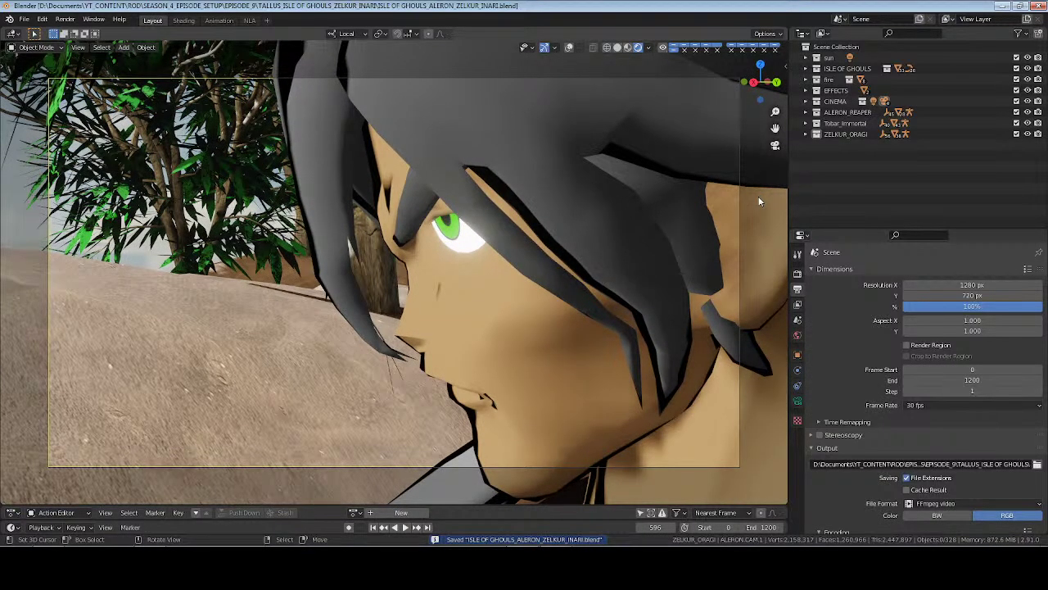
Switch the viewport back to solid shading and start a new General file
key(z)
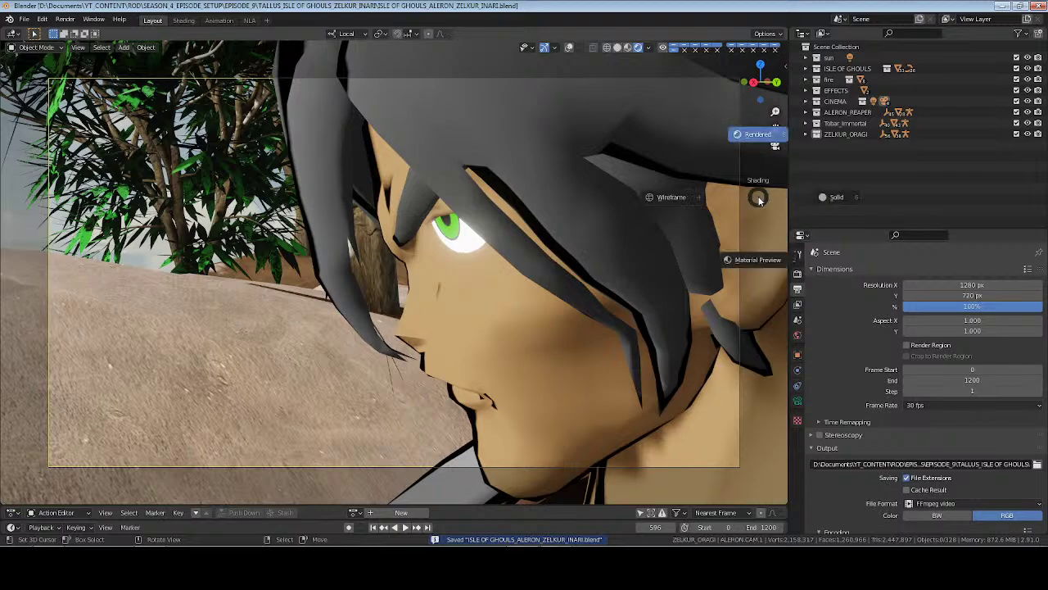
click(833, 197)
key(ctrl+n)
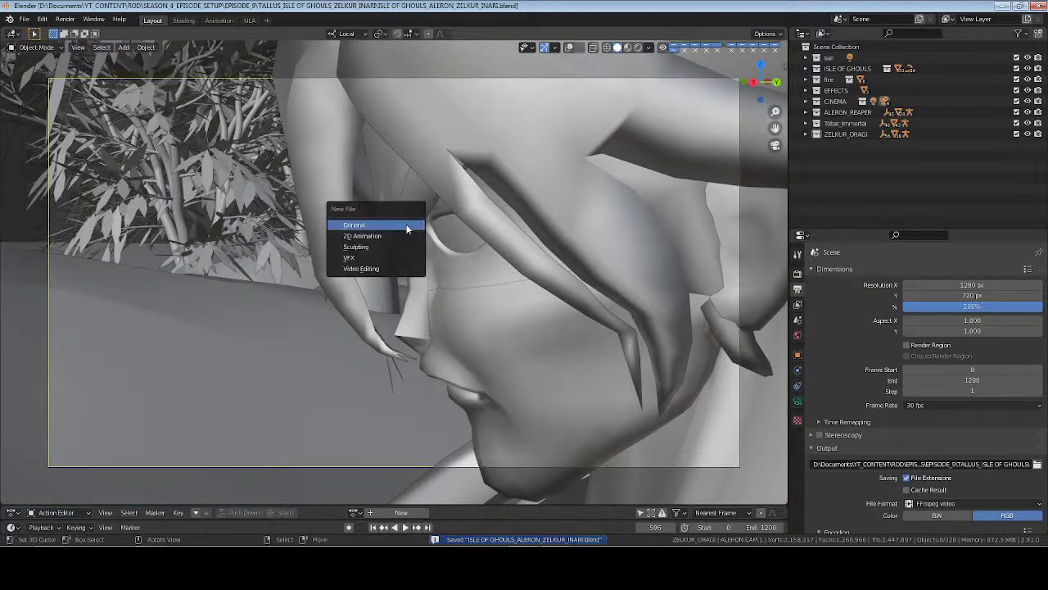
key(Return)
Open ChaosLord_3.blend from the ChaosLord_3_ILARIA folder under ROD, CHARACTER FILES, CHAOS_LORDS
click(24, 19)
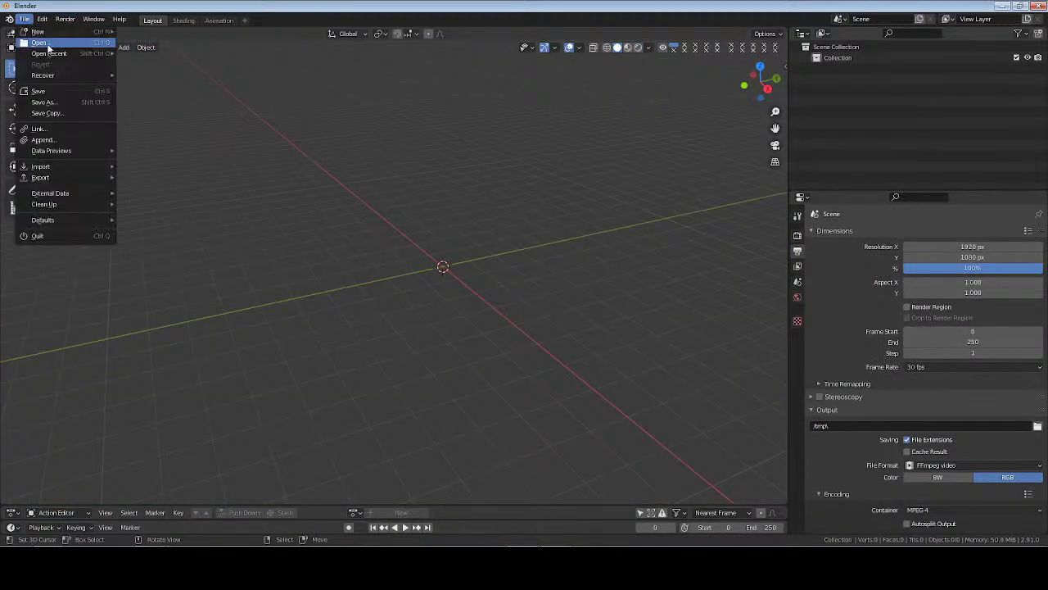
click(49, 45)
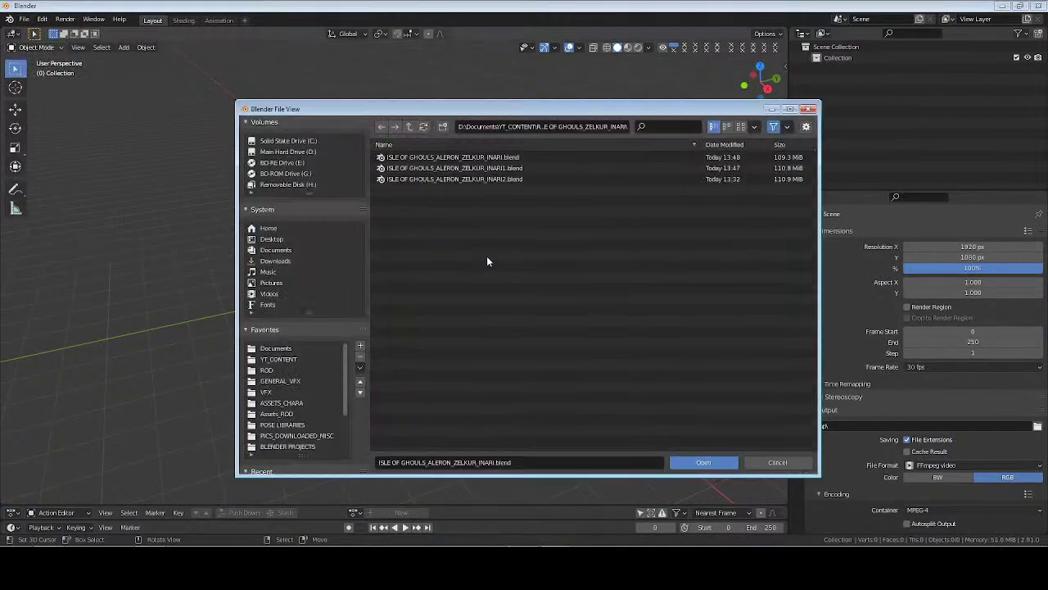
click(276, 370)
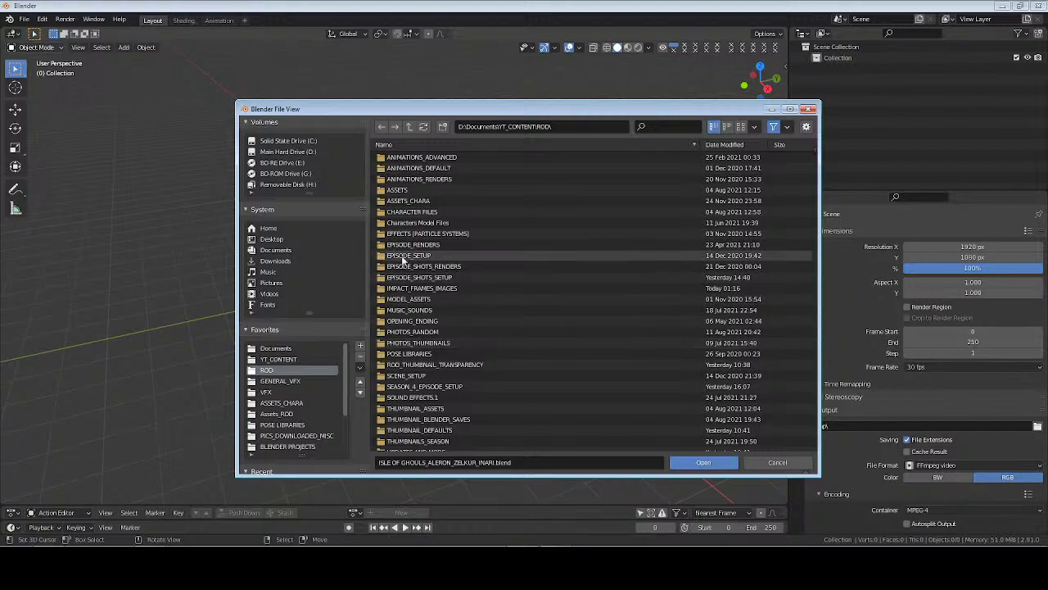
double_click(413, 212)
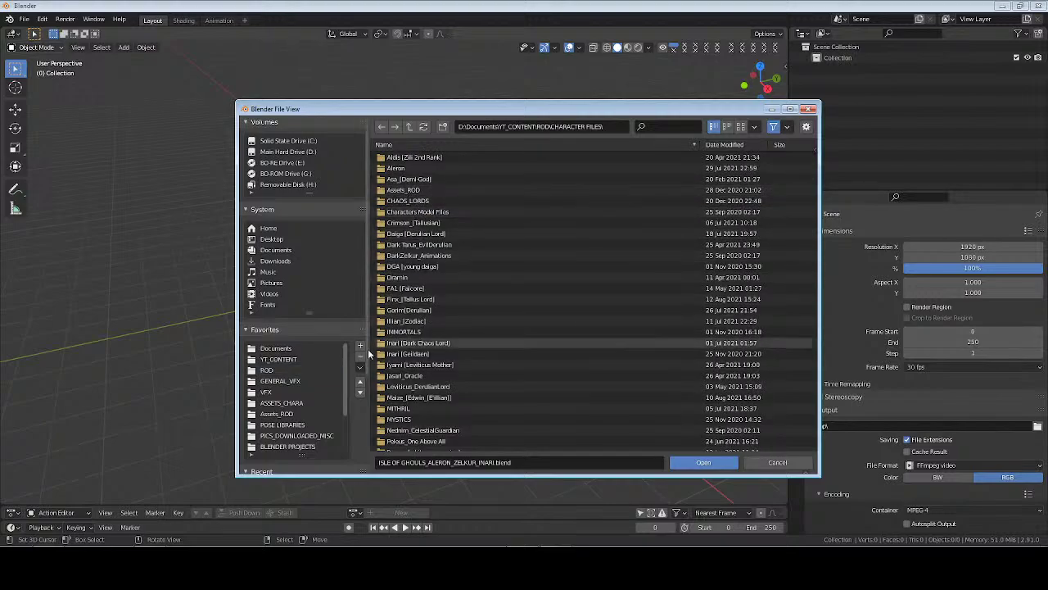
click(291, 425)
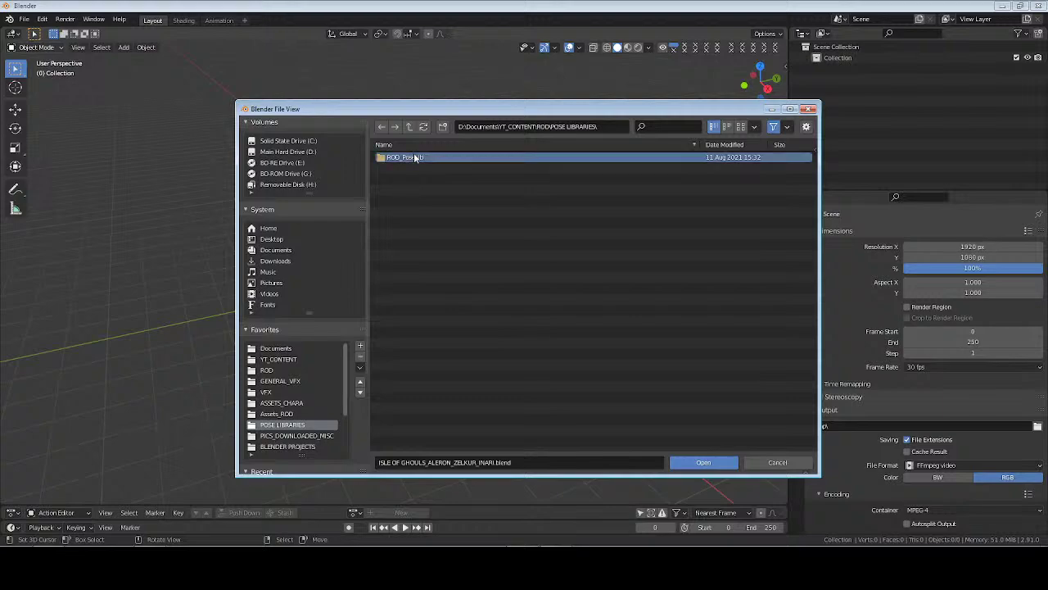
double_click(414, 154)
click(267, 371)
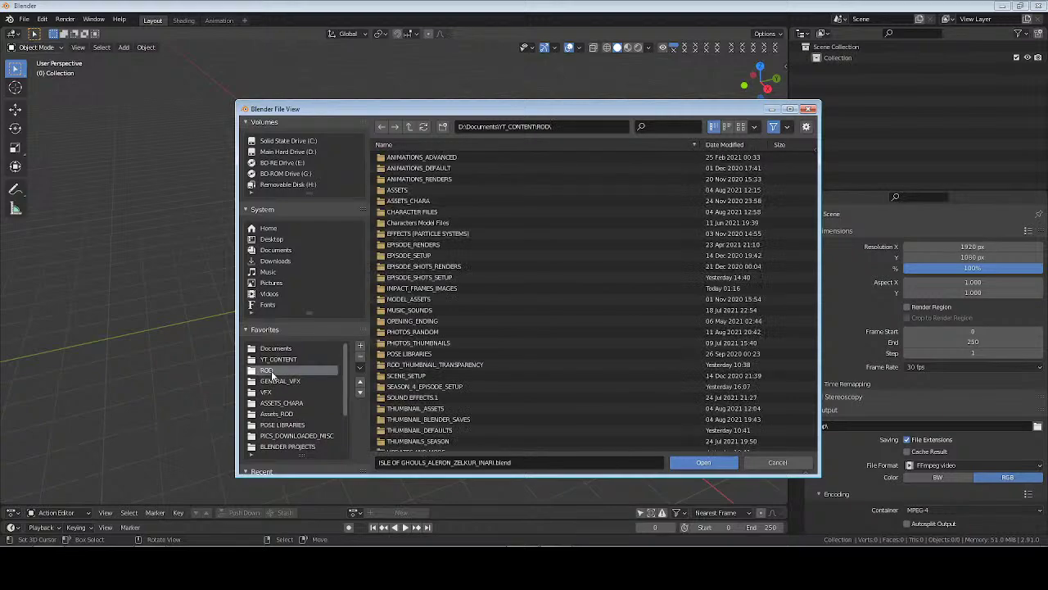
double_click(410, 211)
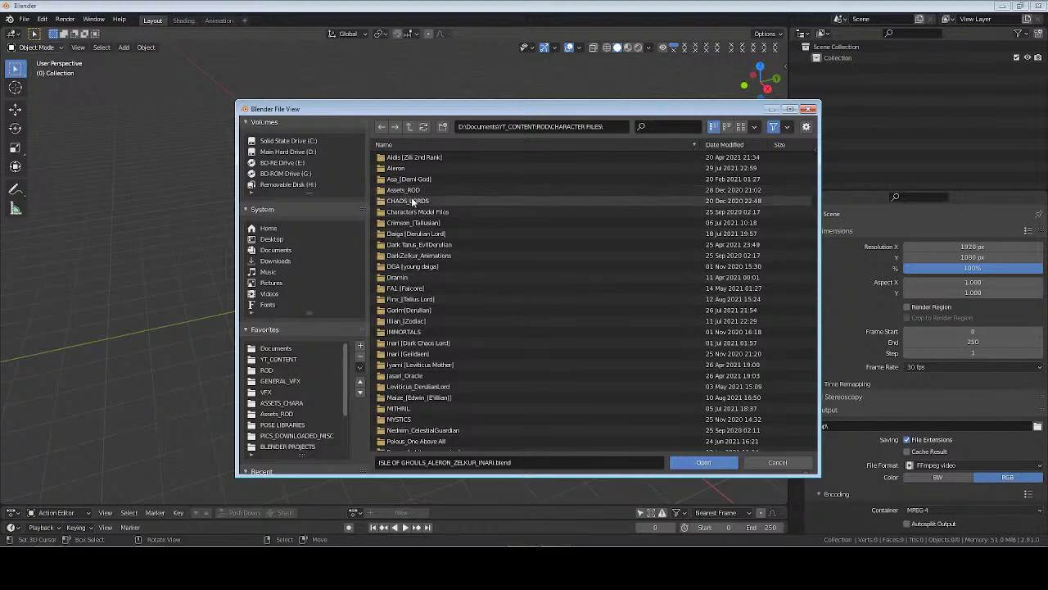
double_click(407, 200)
double_click(418, 158)
double_click(417, 158)
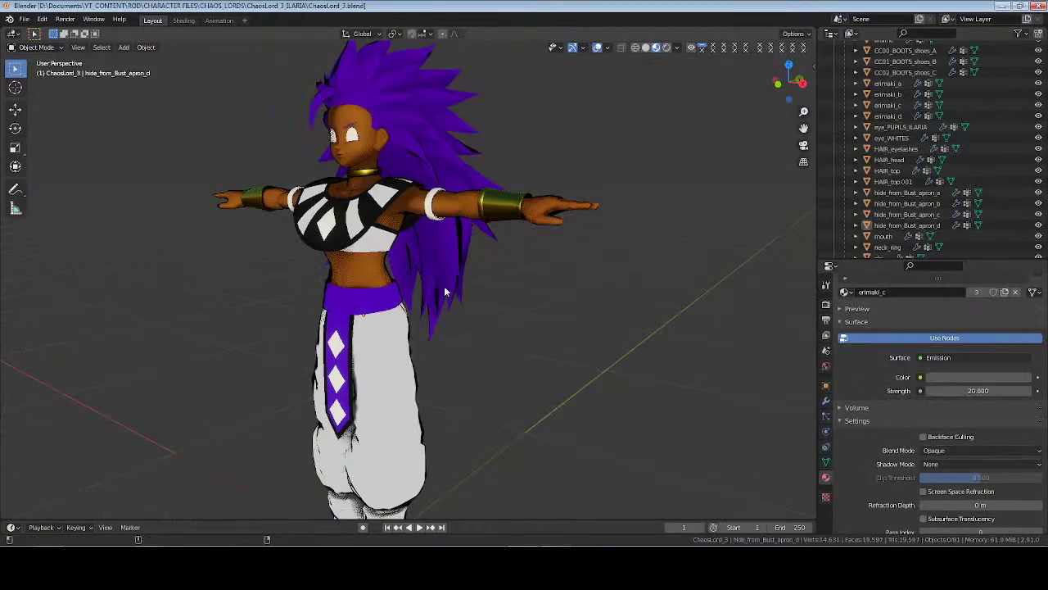
Unhide the HUF_BAS_BONE_ILARIA armature, select it and view the character from the front
middle_drag(444, 285, 458, 270)
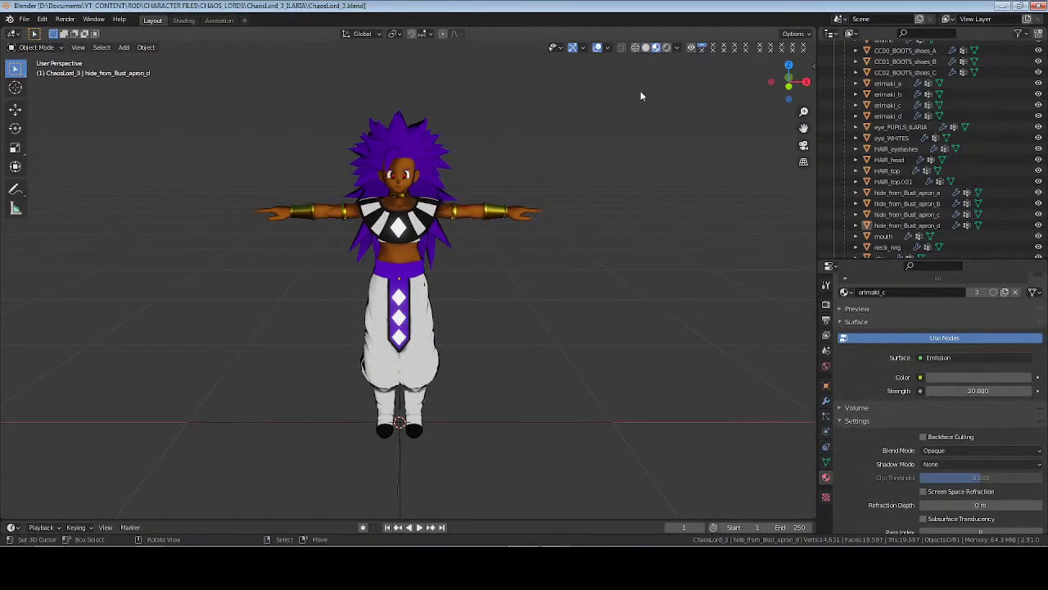
scroll(1000, 174, up, 8)
click(1038, 177)
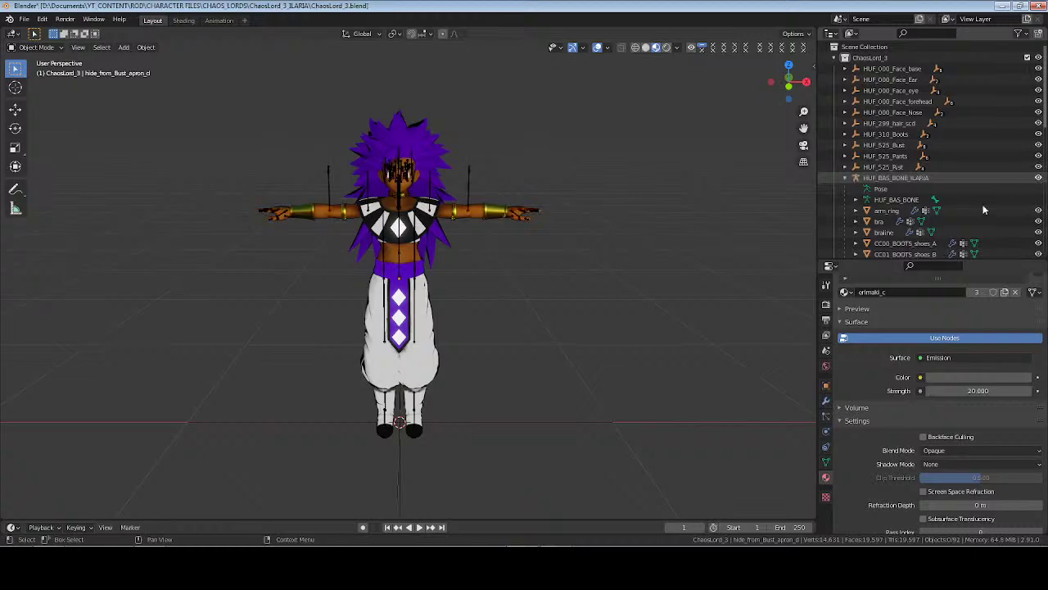
click(406, 173)
key(KP_1)
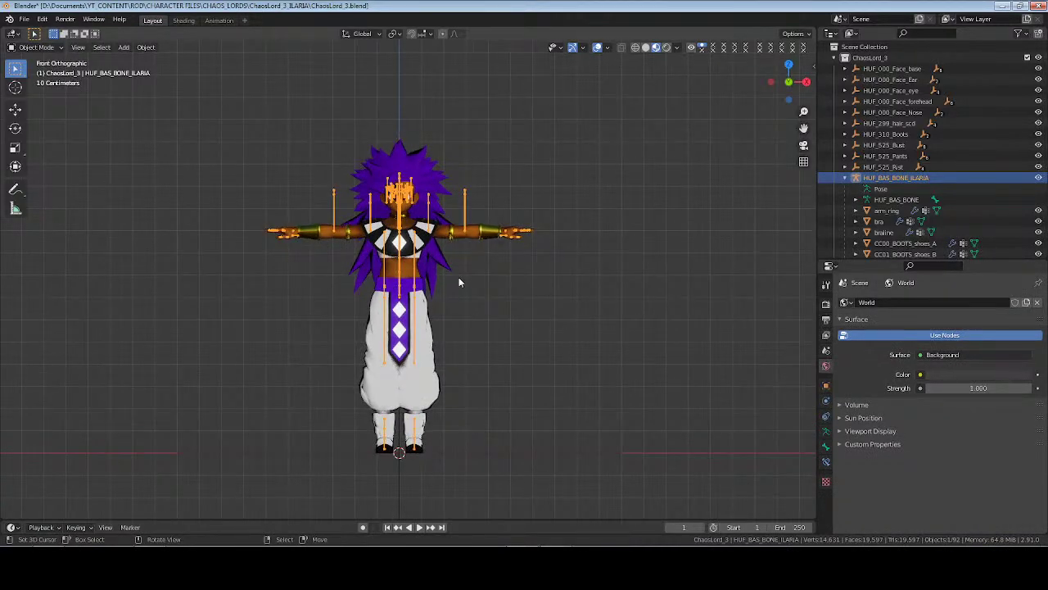
scroll(459, 282, up, 2)
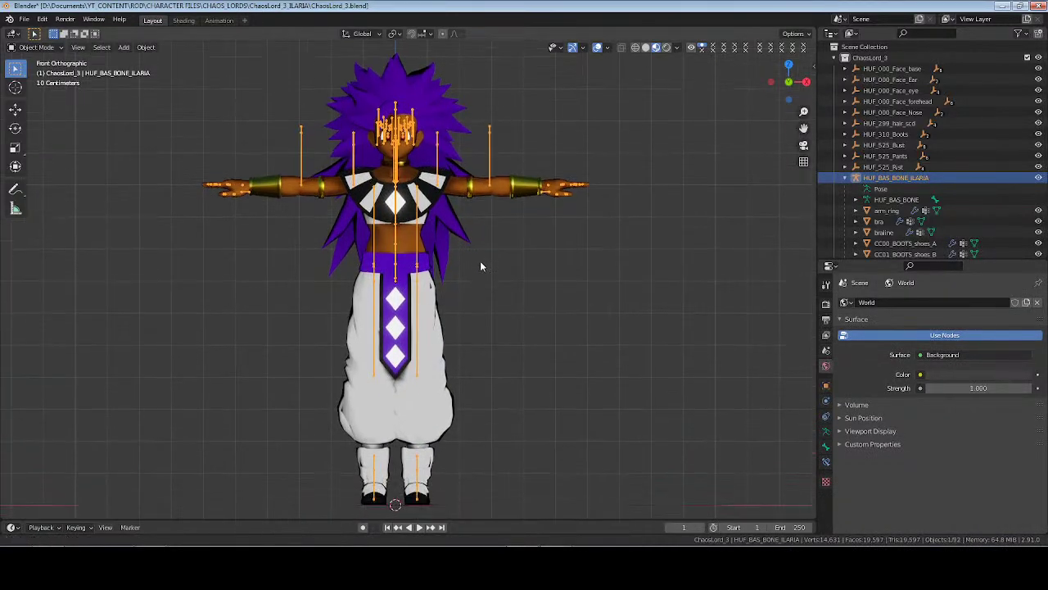
Show the armature's Pose Library settings, switch the armature to Pose Mode and check the available pose libraries
click(826, 435)
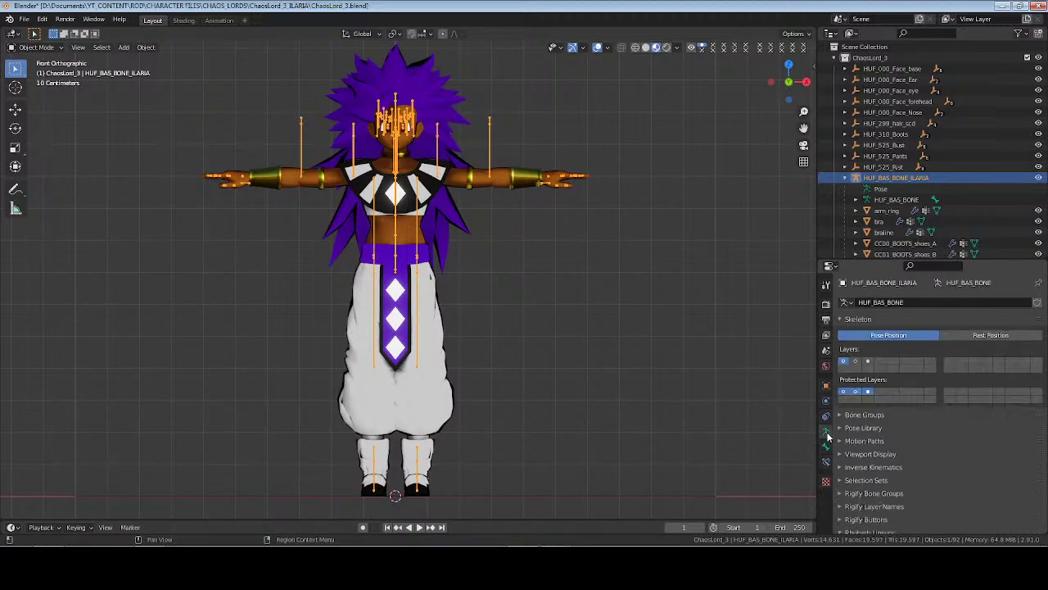
click(842, 429)
scroll(844, 438, down, 3)
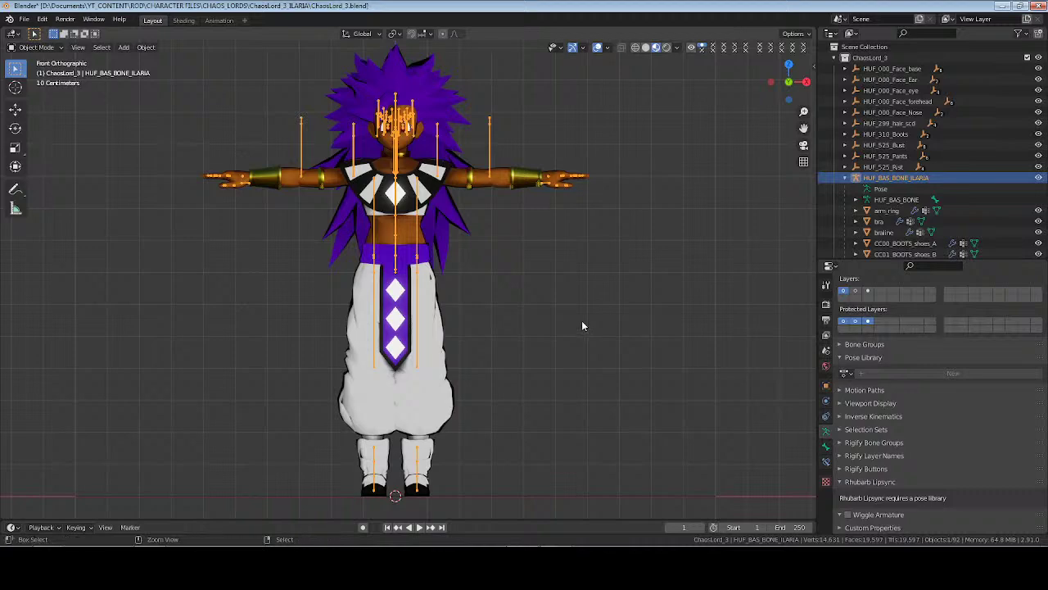
key(ctrl+Tab)
key(ctrl+Tab)
key(ctrl+Tab)
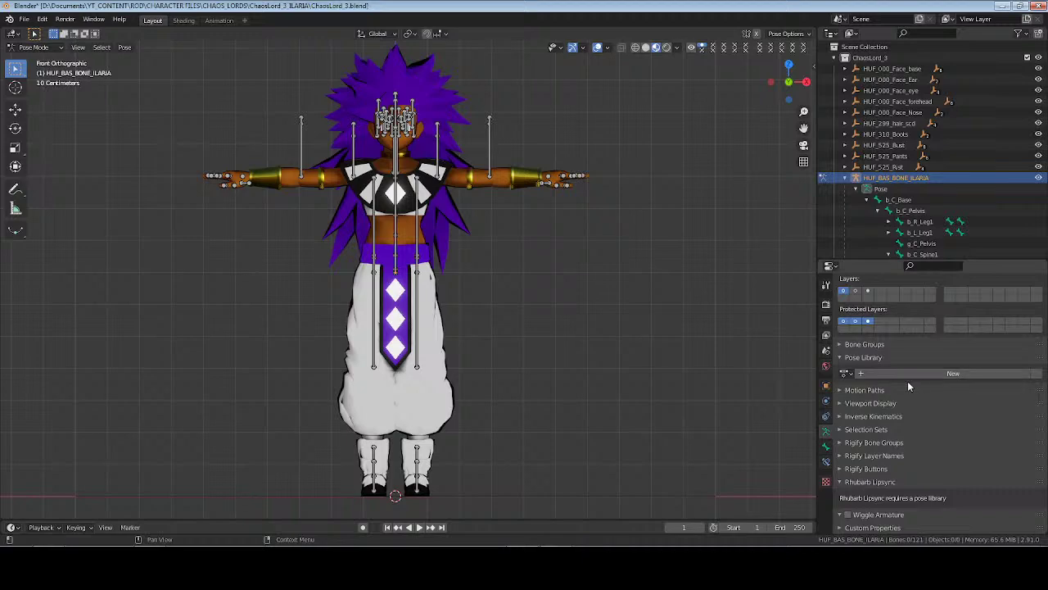
click(846, 375)
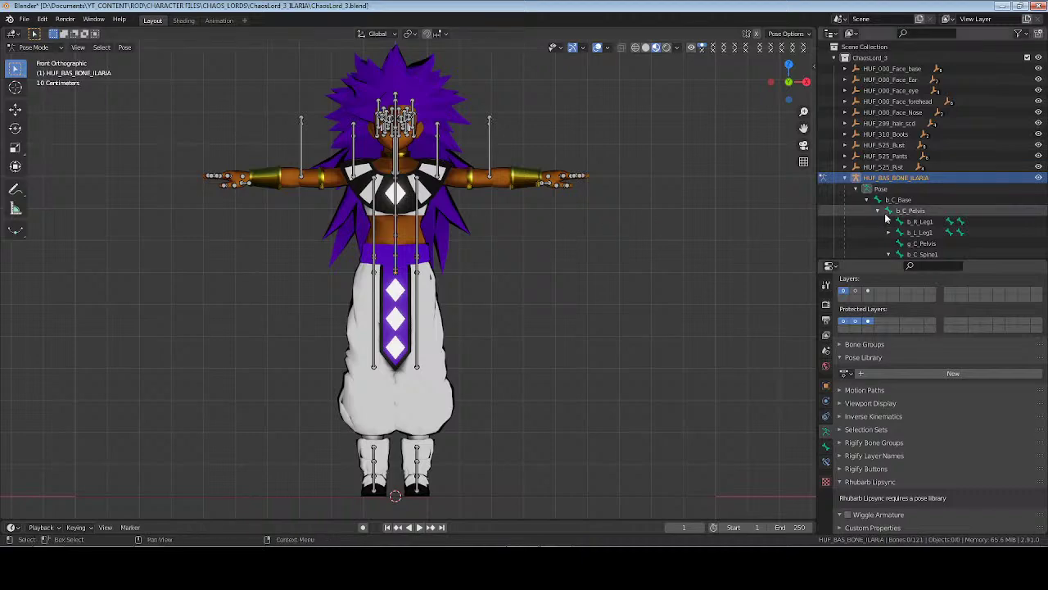
Set the transform orientation to Local and rotate the bones b_R_Arm1 and b_R_ArmHelper about 64° around local Z to lower the arm
scroll(925, 164, down, 3)
click(379, 34)
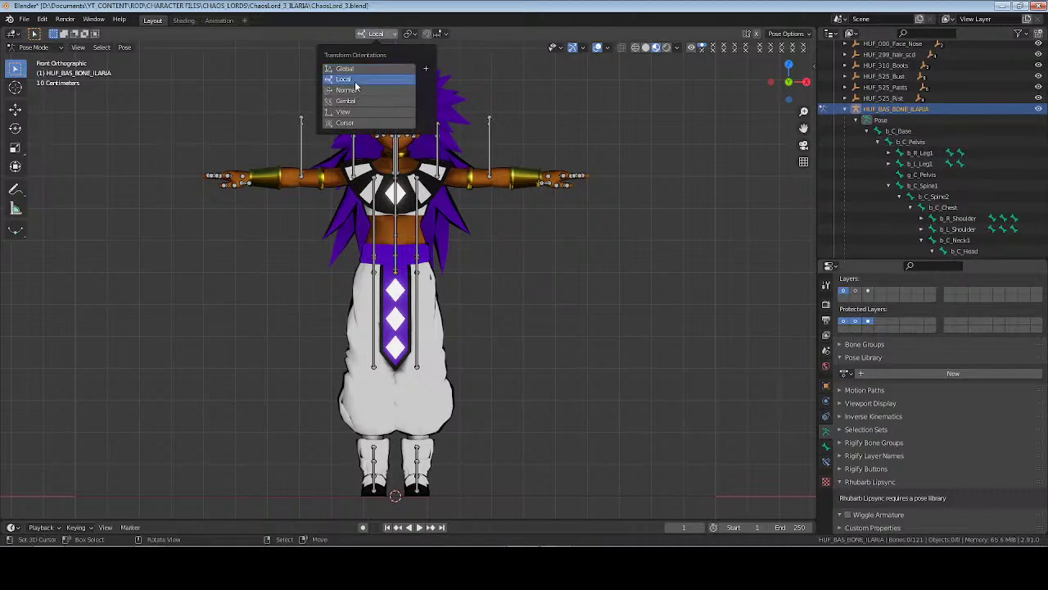
click(360, 76)
scroll(985, 189, down, 2)
click(997, 176)
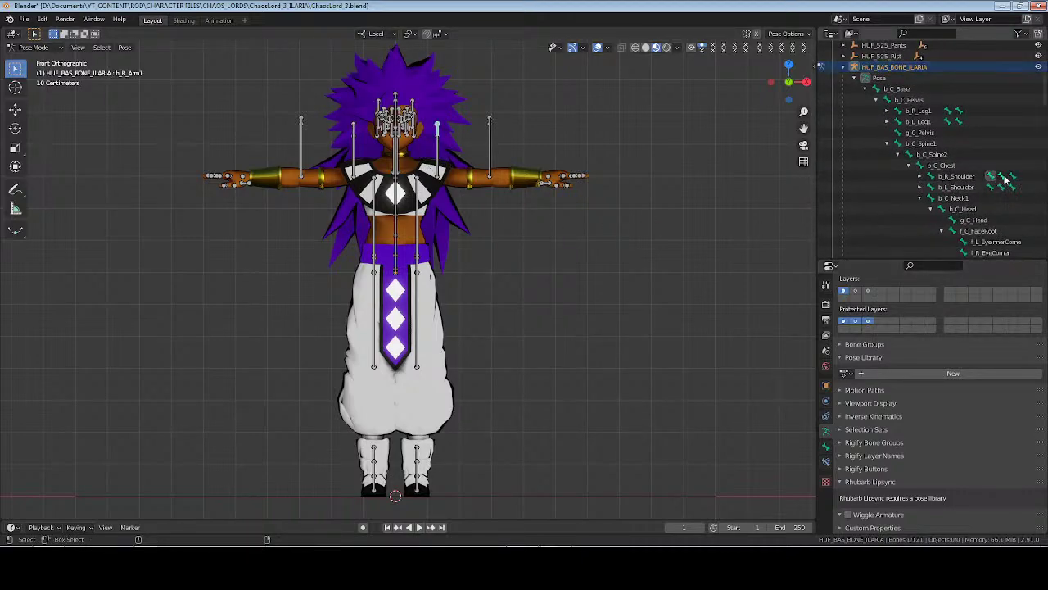
key(g)
key(r)
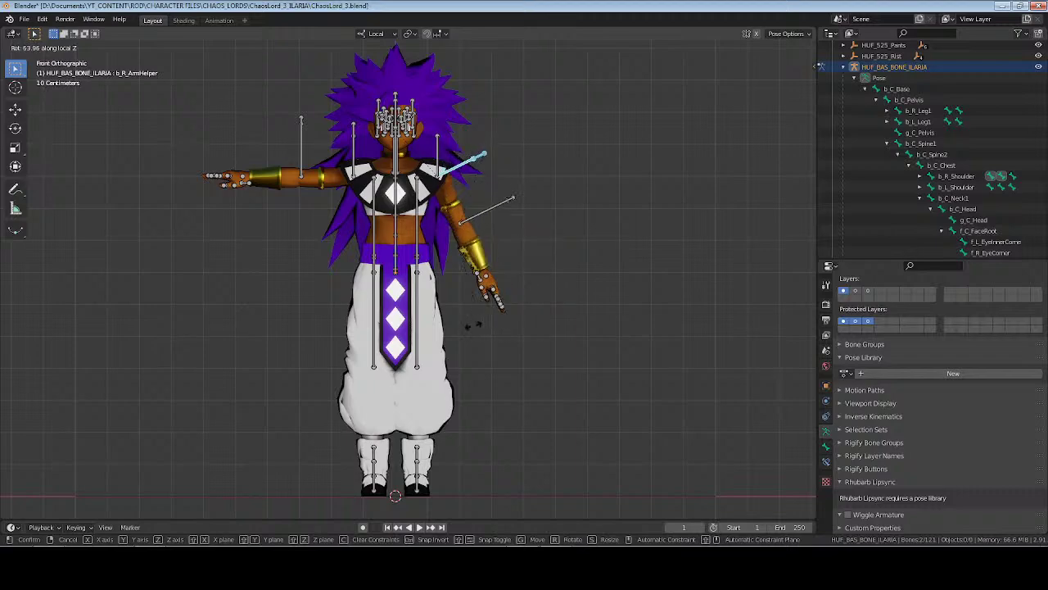
Rotate the b_R and b_L upper-arm bones about local Z so both arms hang down beside the body
click(472, 330)
click(994, 188)
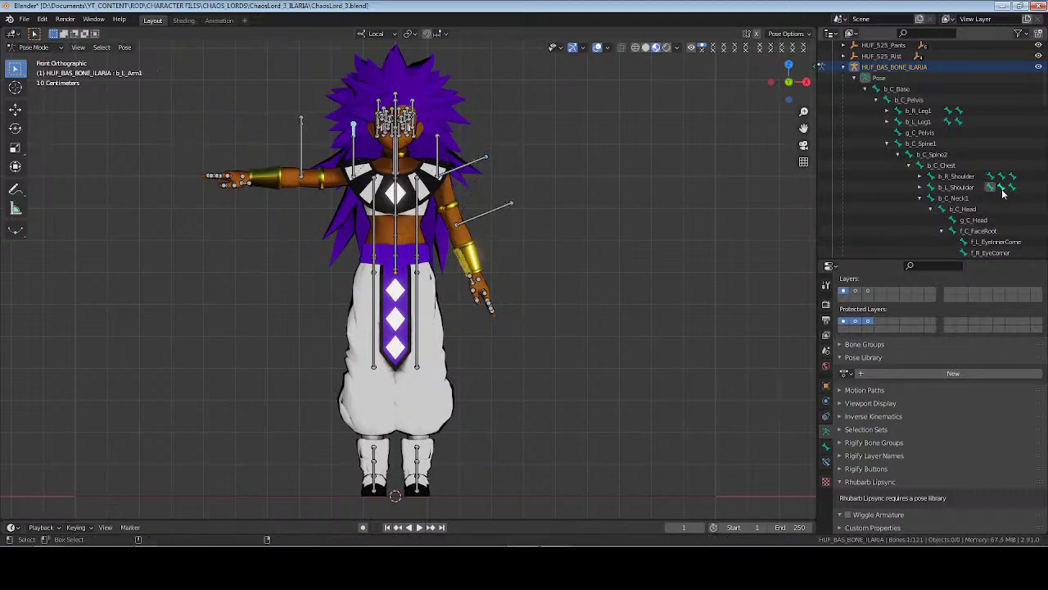
key(r)
key(z)
key(z)
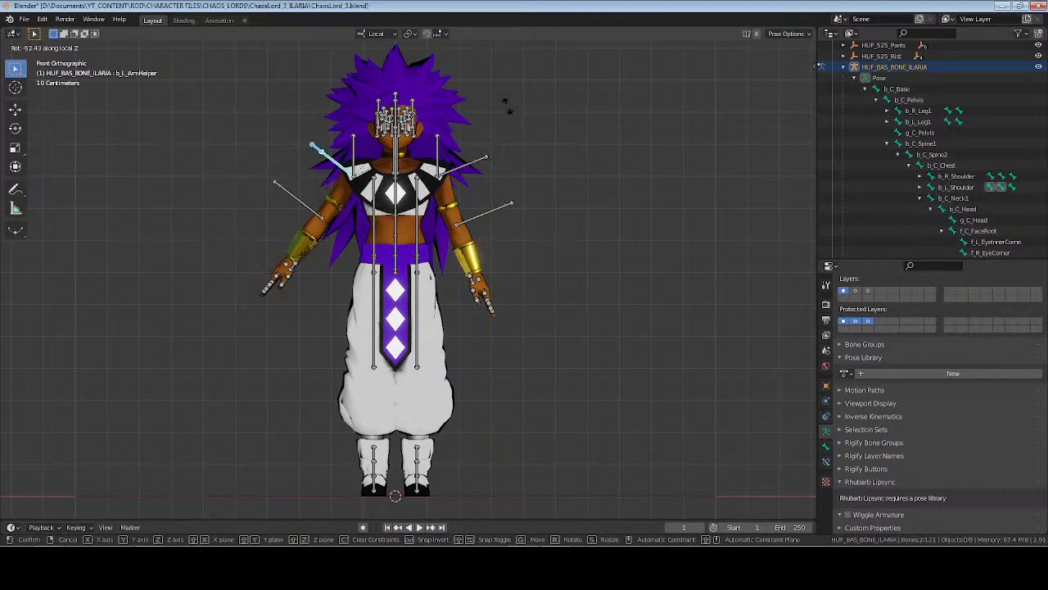
click(452, 85)
Rotate the b_R upper-arm bones about local Y to adjust the arm's forward swing
middle_drag(625, 172, 565, 213)
drag(453, 153, 416, 185)
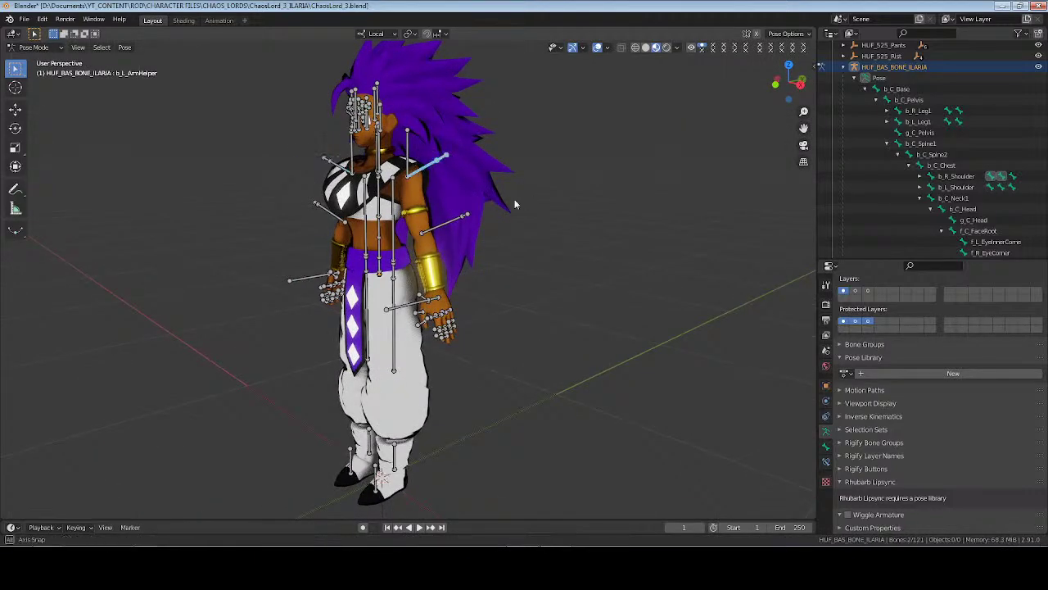
middle_drag(516, 201, 509, 236)
key(r)
key(y)
key(y)
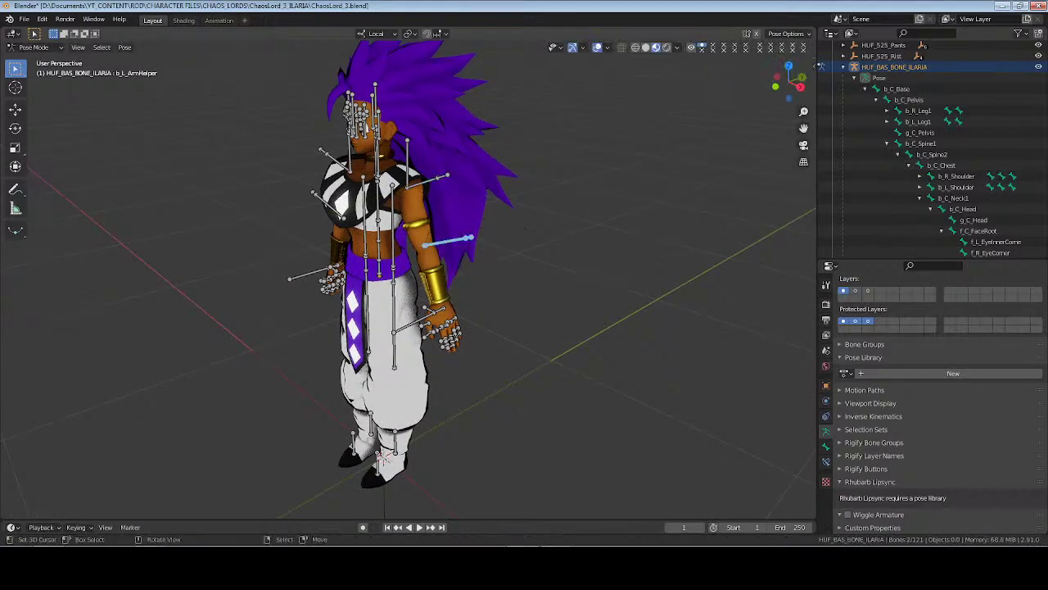
Select the b_R upper-arm and forearm bones together and rotate them slightly about local Z
shift+click(480, 160)
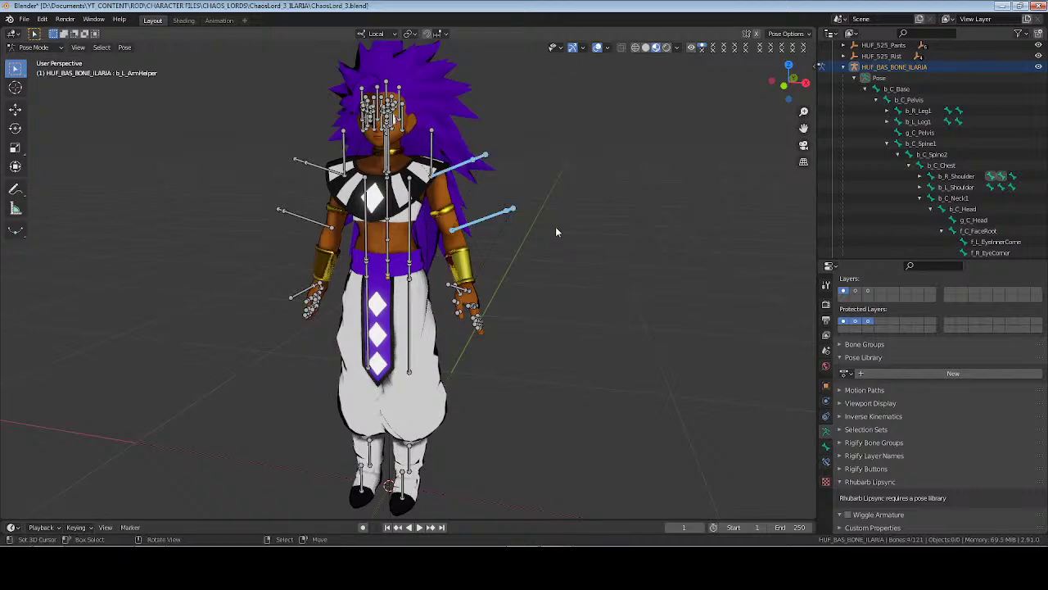
middle_drag(555, 226, 590, 225)
key(r)
key(z)
click(580, 243)
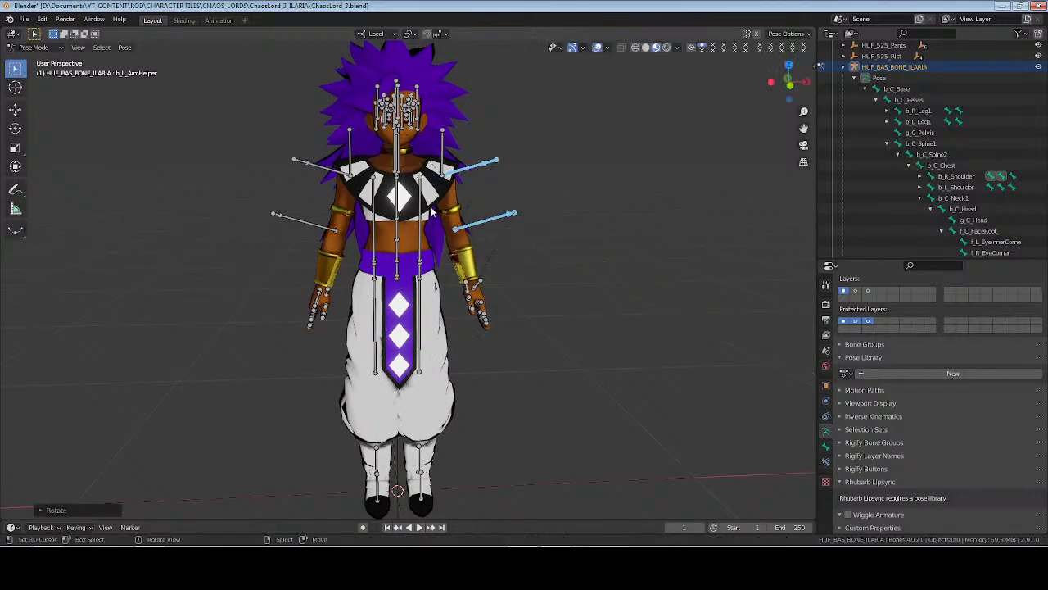
Rotate the b_L arm about local Z to bring it closer to the opposite arm's pose
middle_drag(459, 246, 552, 292)
click(323, 182)
scroll(519, 263, up, 3)
key(r)
key(z)
click(527, 278)
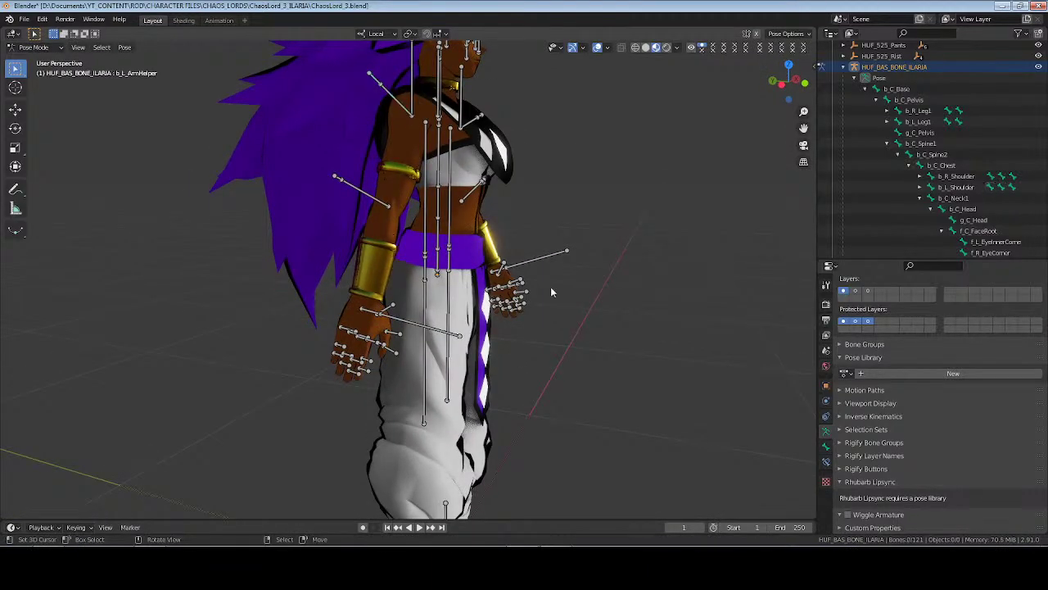
Rotate the b_L forearm bones and the b_L upper-arm bones about local Y to match the other arm
drag(353, 193, 374, 156)
middle_drag(375, 164, 458, 213)
key(r)
key(y)
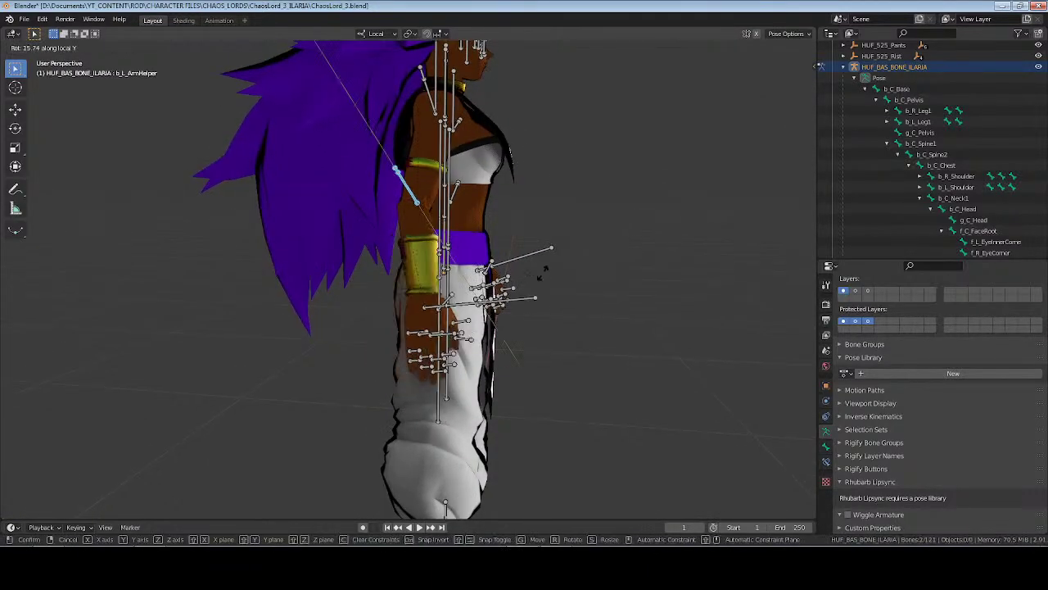
click(361, 246)
middle_drag(360, 245, 412, 251)
key(r)
key(y)
click(519, 275)
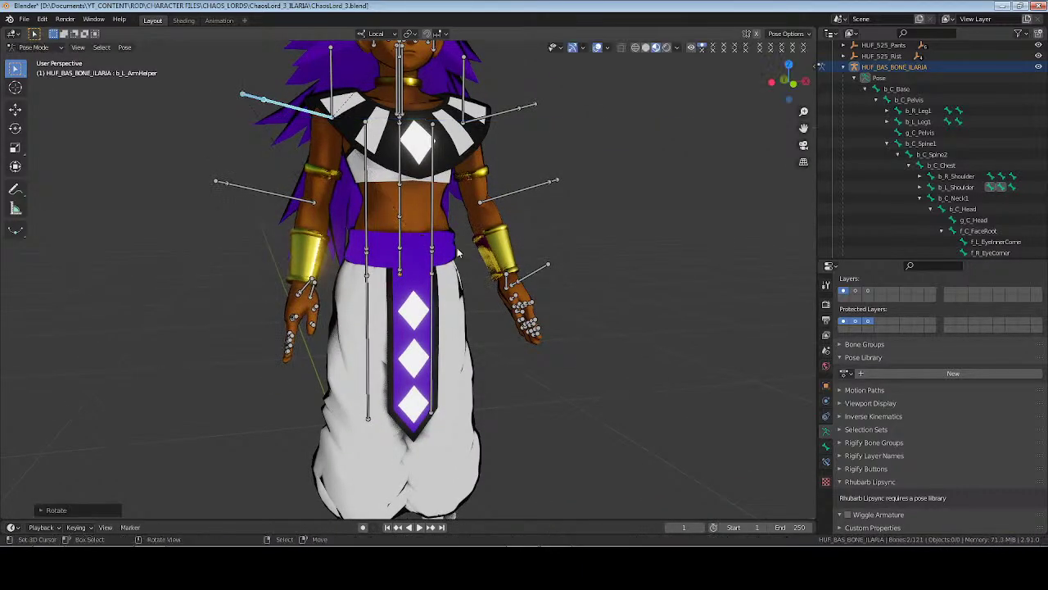
Rotate the b_R and b_L forearm bones about local Z so both forearms hang evenly at the sides
middle_drag(519, 275, 496, 263)
click(547, 200)
key(r)
key(z)
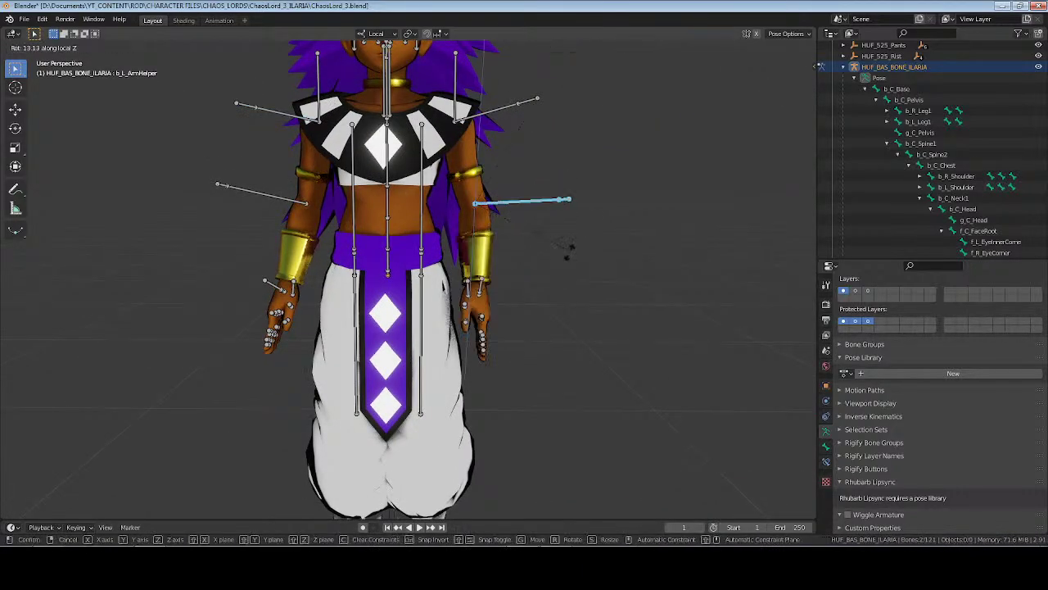
click(552, 241)
click(278, 197)
key(r)
key(z)
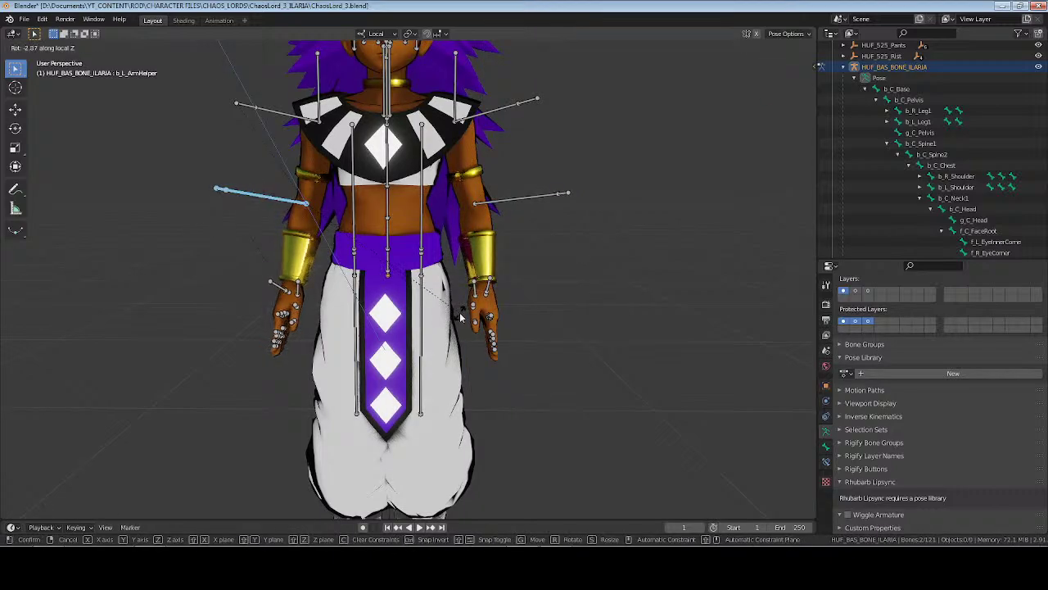
click(503, 335)
In front view, select the b_R leg bones and rotate them about local Z to spread that leg outward
middle_drag(503, 334, 443, 316)
scroll(441, 307, up, 4)
middle_drag(466, 363, 556, 300)
scroll(577, 327, down, 5)
drag(417, 253, 446, 300)
shift+middle_drag(494, 355, 497, 263)
key(KP_1)
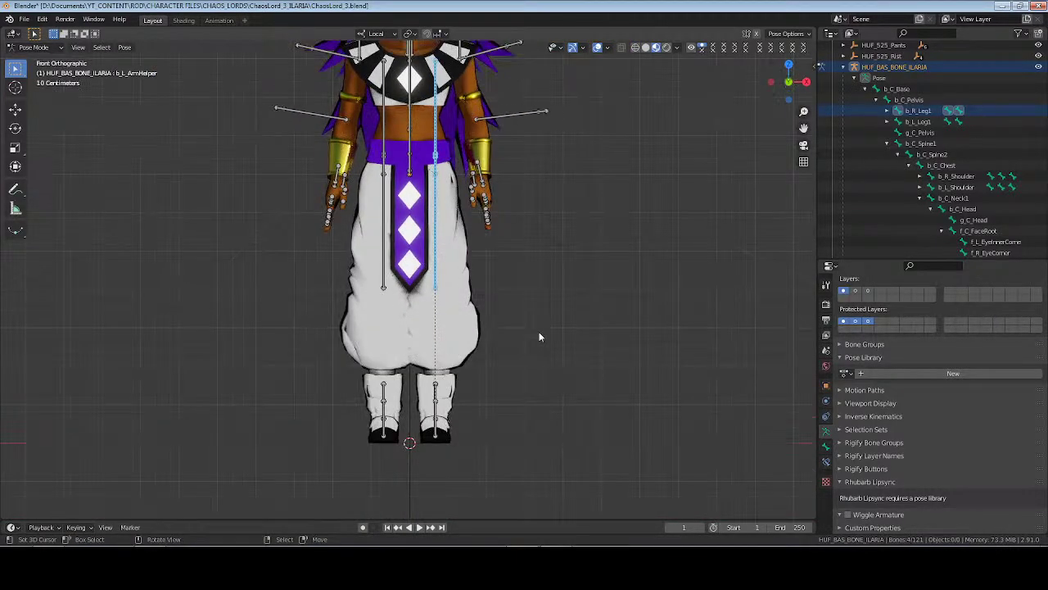
key(r)
key(z)
click(569, 328)
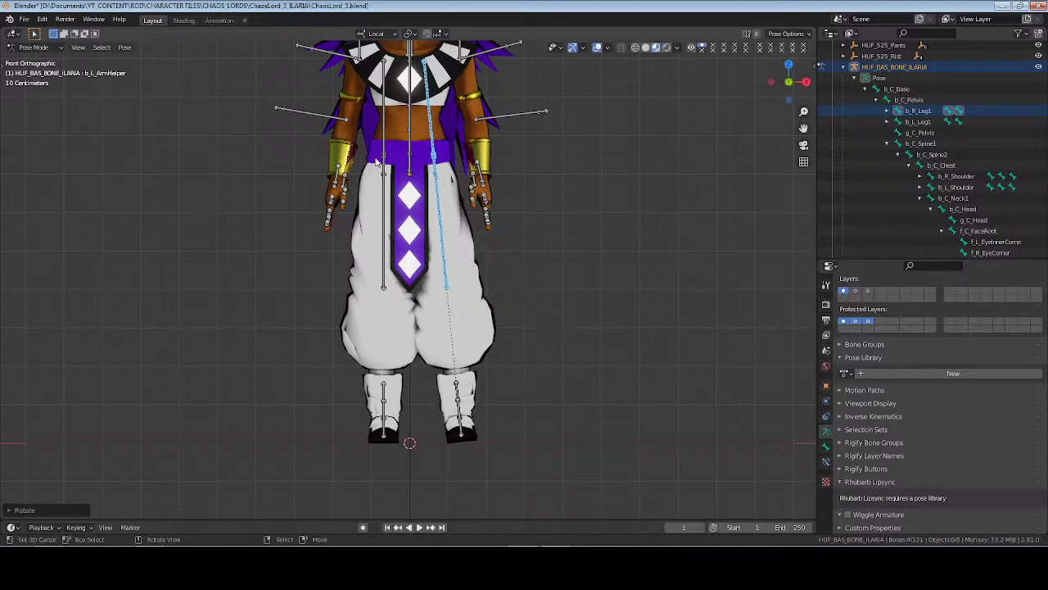
Select the b_L leg bones and rotate them about local Z to spread that leg outward too
drag(363, 129, 398, 203)
key(r)
key(z)
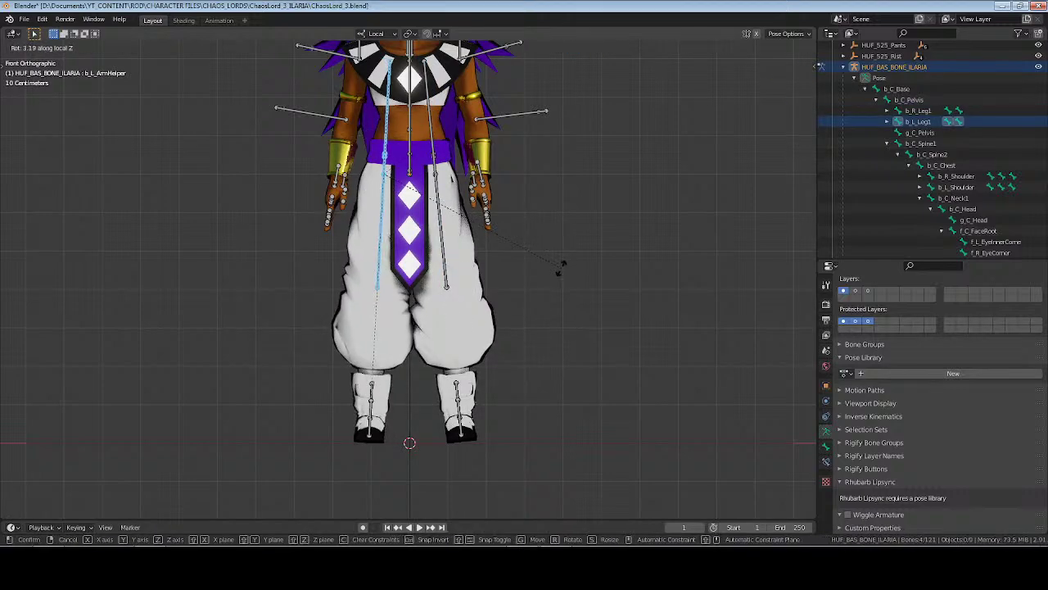
click(546, 279)
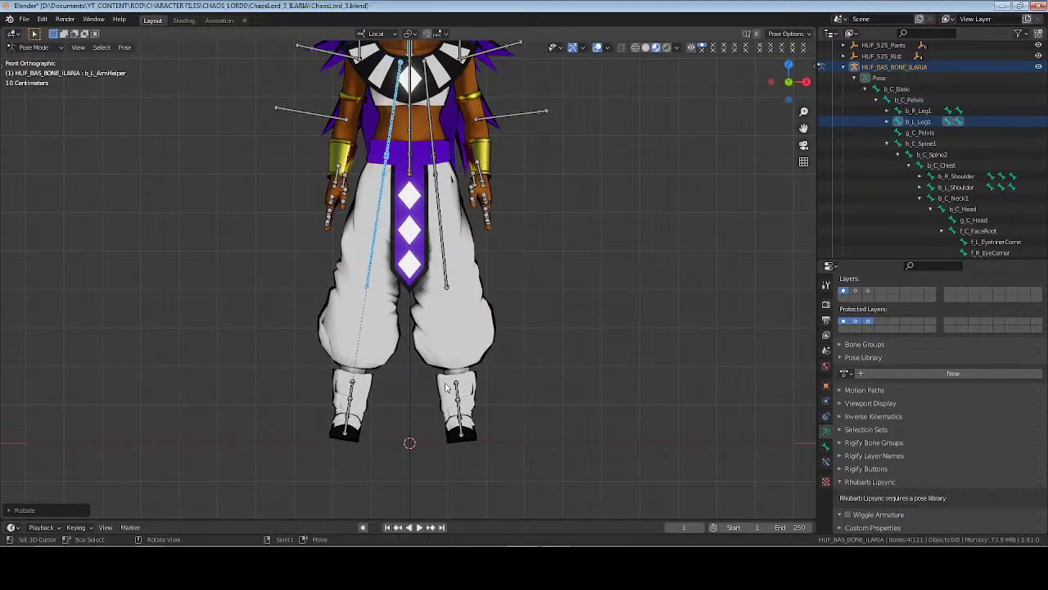
Rotate the lower-leg bone above each foot about local Z until both feet stand straight and level
click(446, 384)
key(r)
key(z)
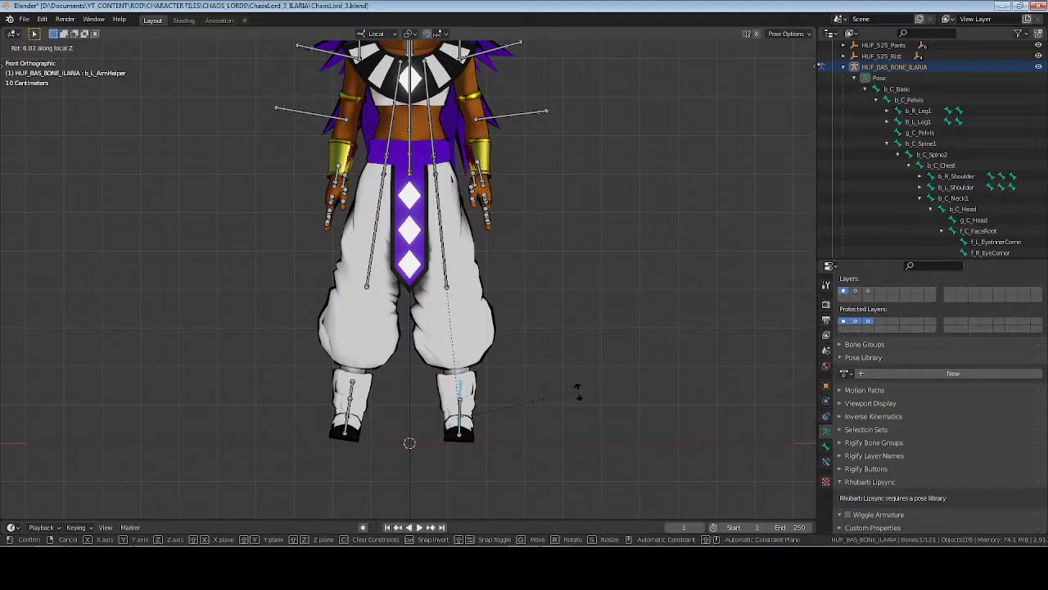
click(578, 389)
click(373, 392)
key(r)
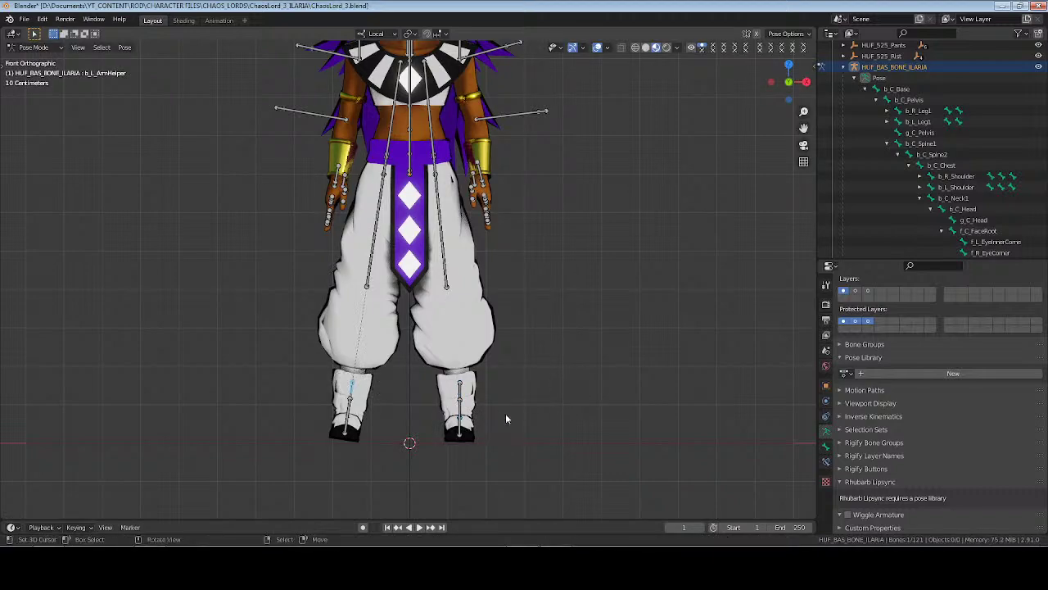
key(z)
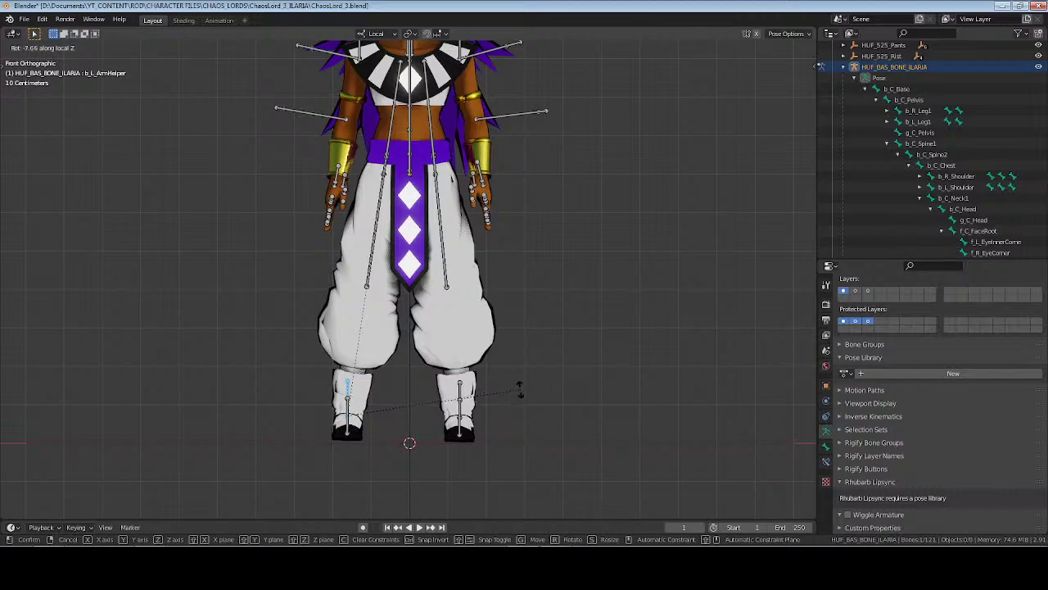
click(520, 393)
Move the b_C_Base bone down slightly so the character's feet rest on the ground line
click(897, 89)
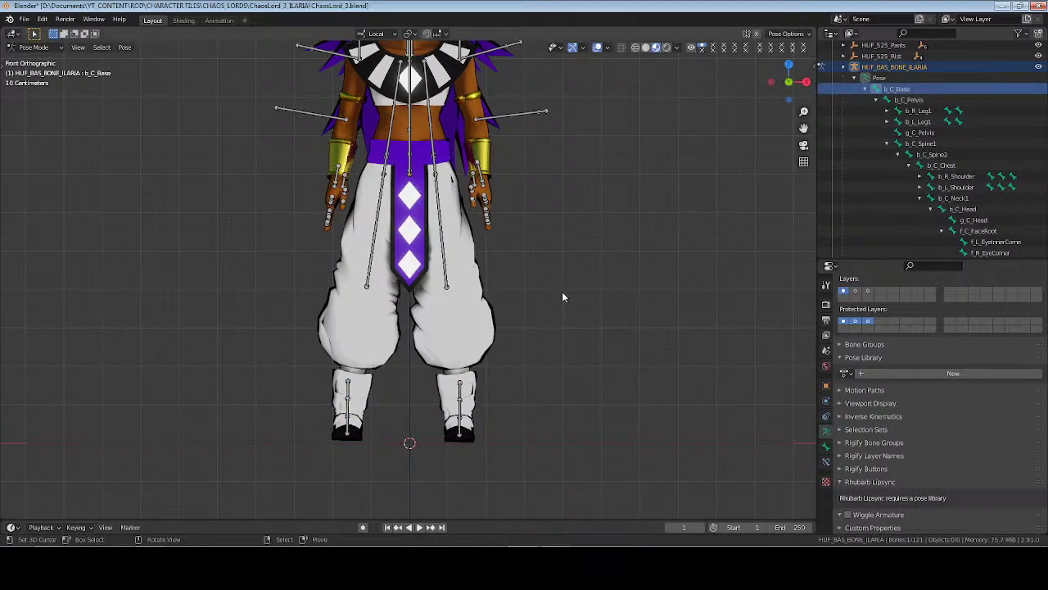
key(g)
click(537, 254)
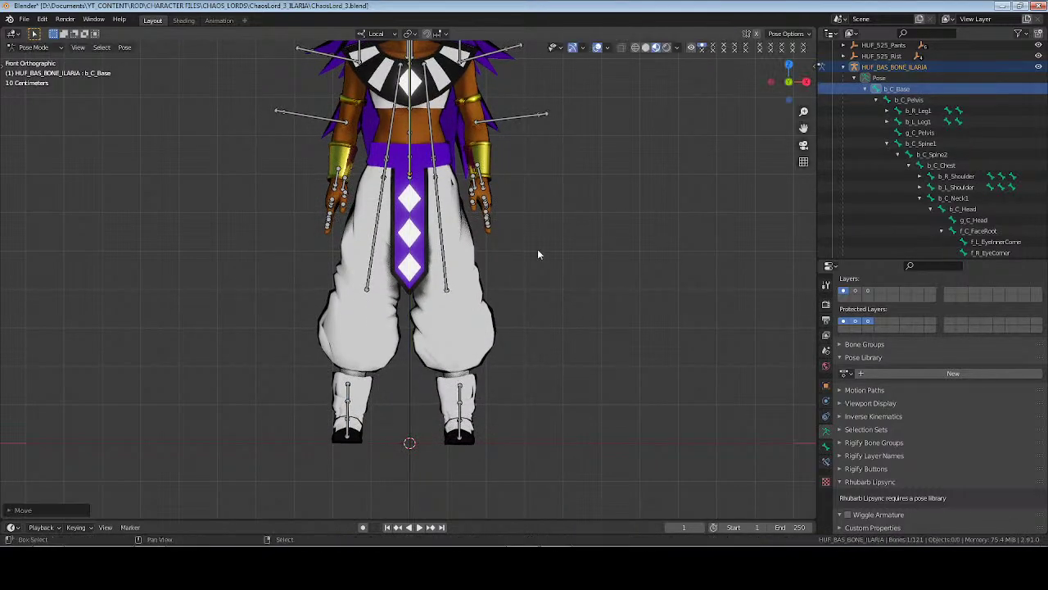
Select all bones of the armature and create a new pose library named PoseLib_1
scroll(537, 254, down, 3)
shift+middle_drag(519, 233, 379, 278)
scroll(426, 279, up, 6)
shift+middle_drag(471, 263, 451, 372)
middle_drag(451, 372, 503, 372)
key(a)
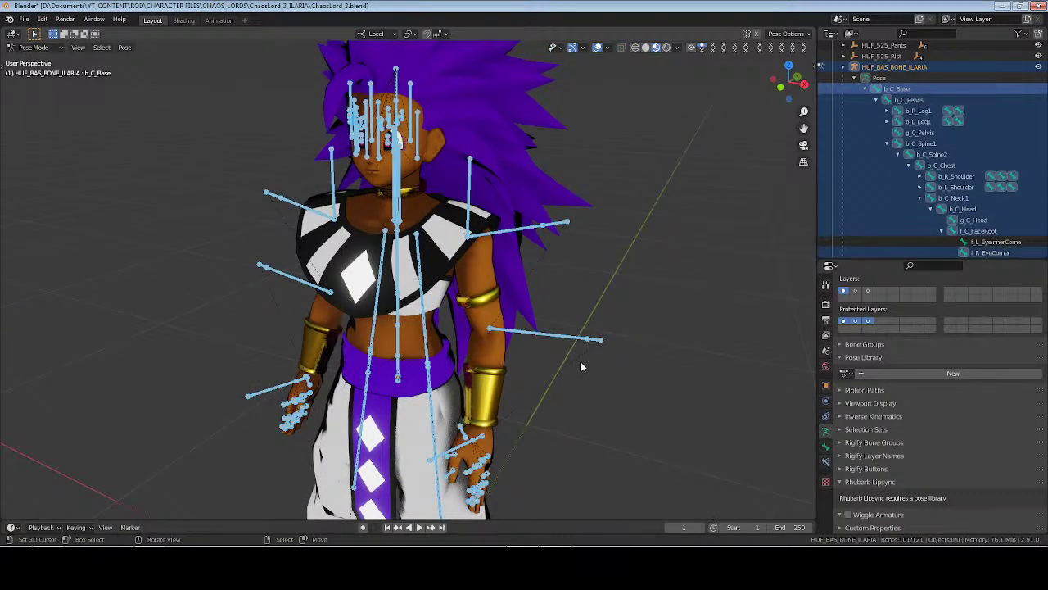
scroll(580, 361, down, 4)
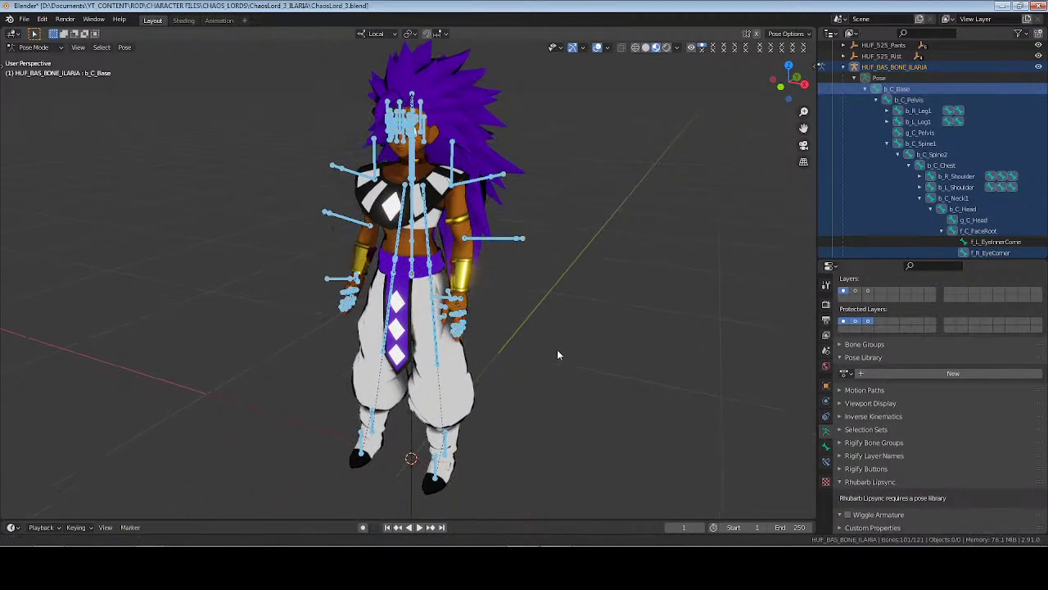
click(937, 373)
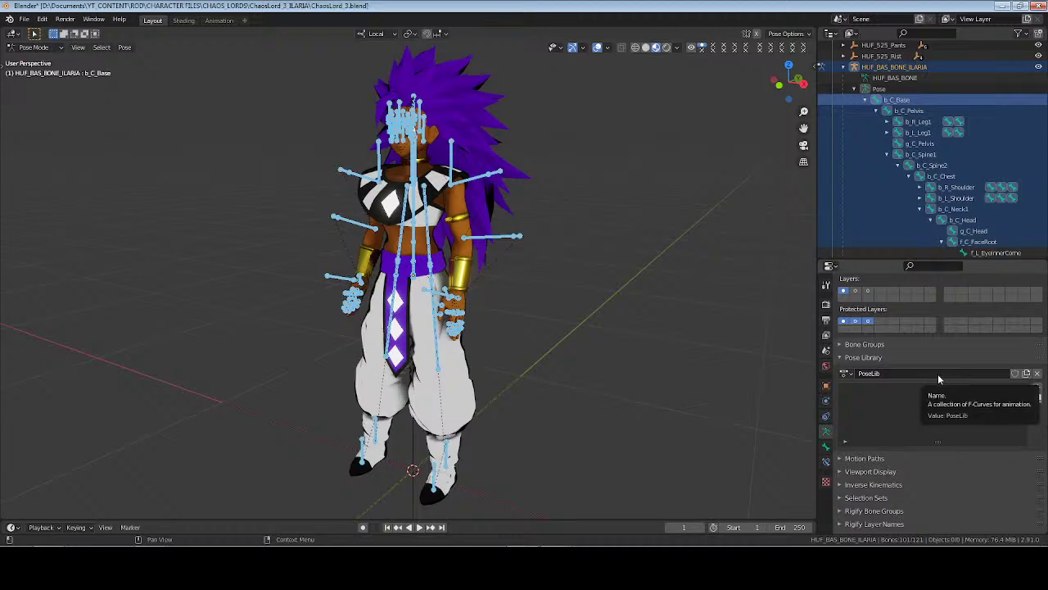
double_click(938, 373)
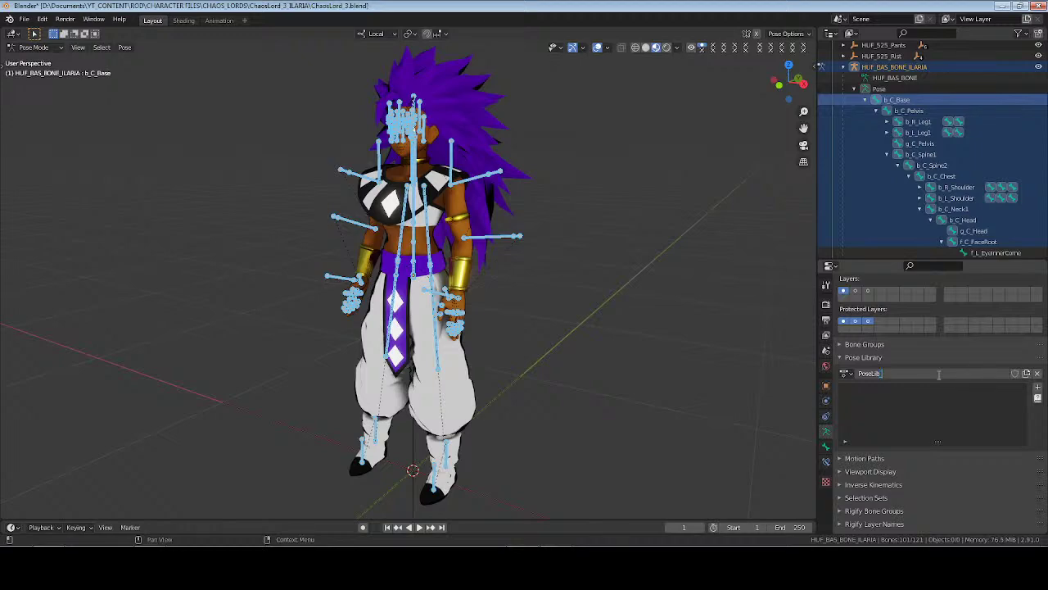
text(_1)
key(Return)
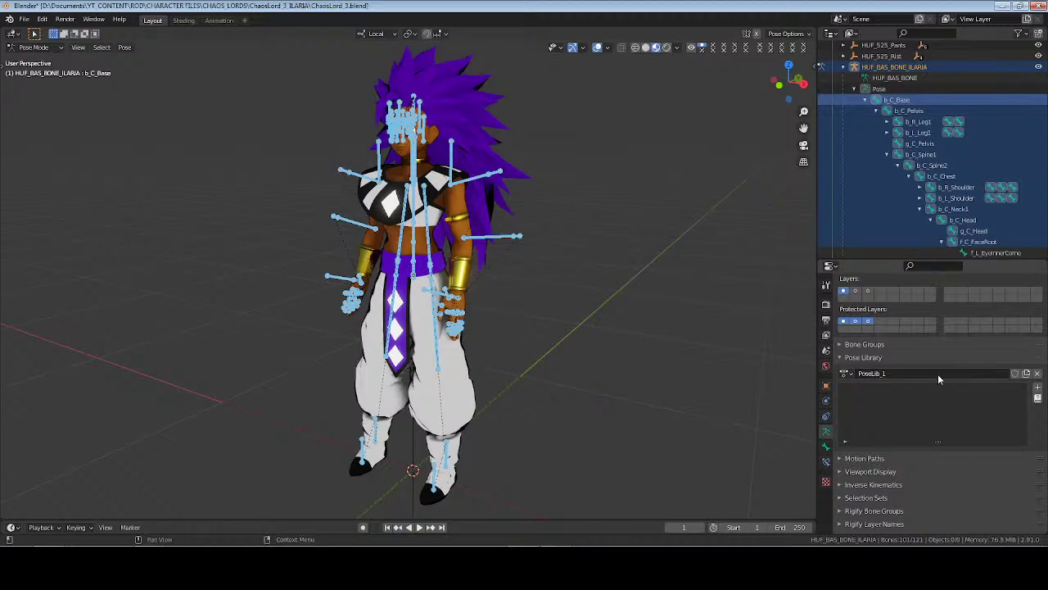
Give PoseLib_1 a fake user and add the current pose to it as Rest Pose
click(1014, 374)
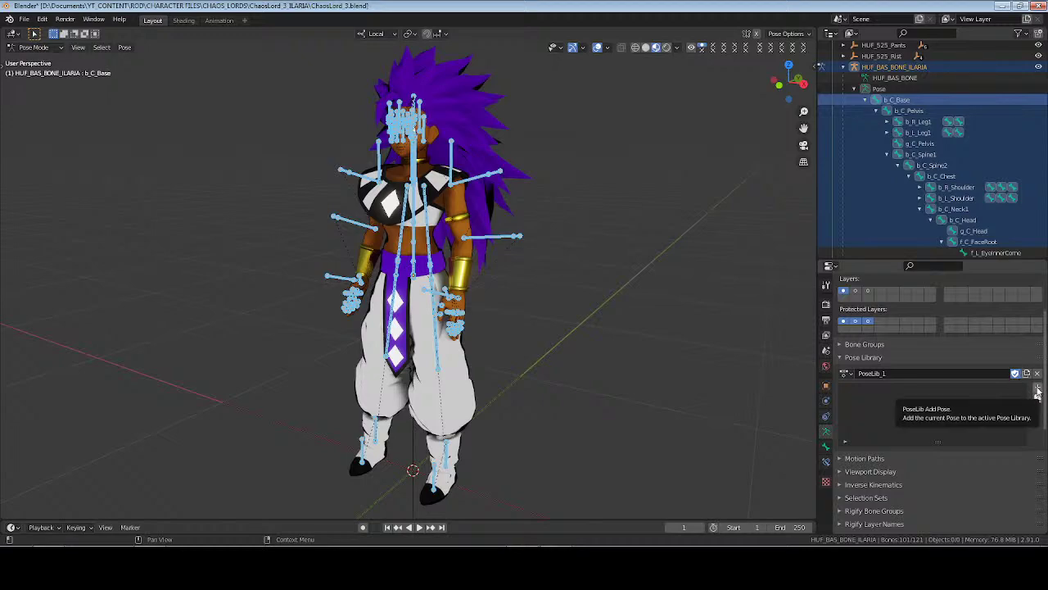
click(1037, 390)
click(975, 389)
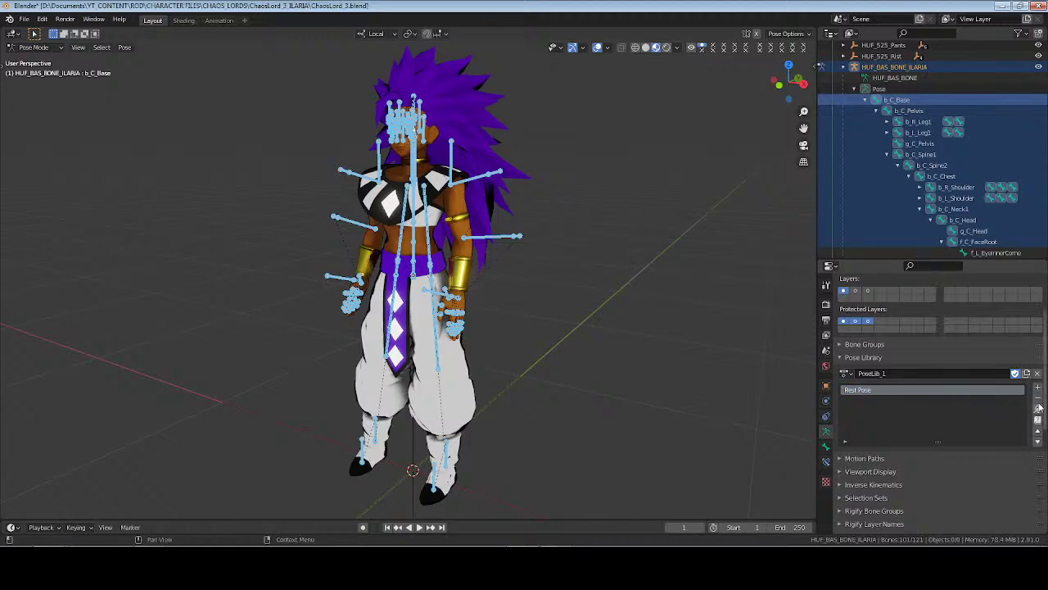
Deselect the bones, return to Object Mode and save the character file
middle_drag(493, 350, 519, 355)
key(alt+a)
key(ctrl+Tab)
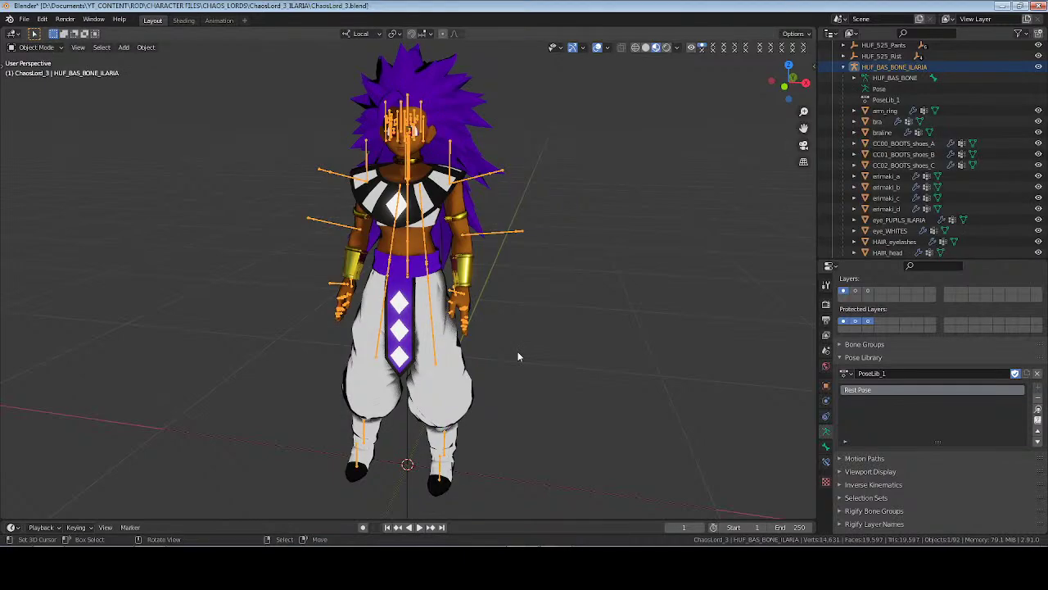
key(ctrl+s)
Create a new General file and open the file browser for appending data
key(ctrl+n)
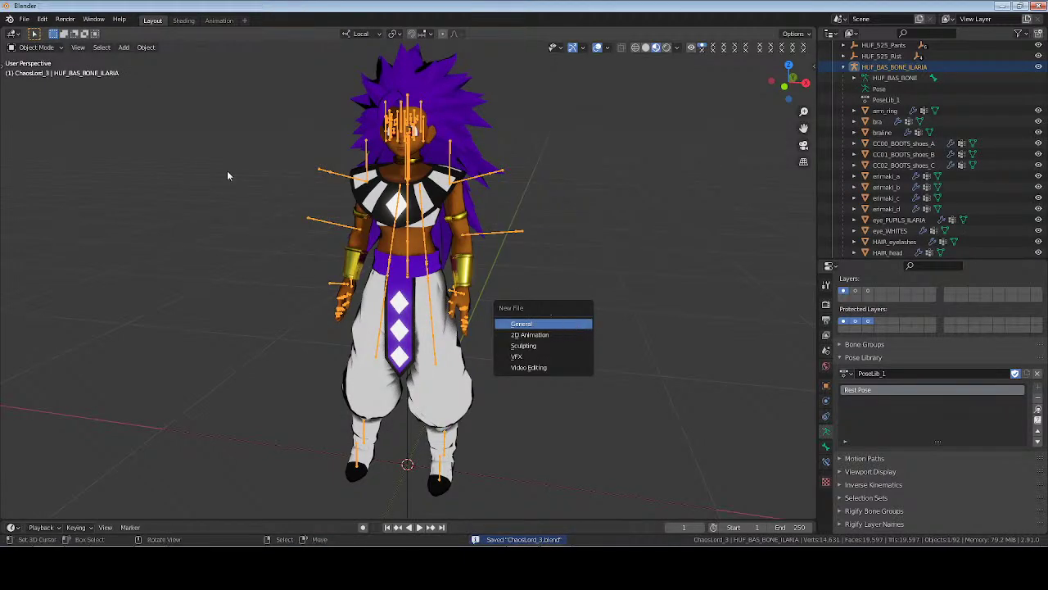
key(Return)
click(24, 18)
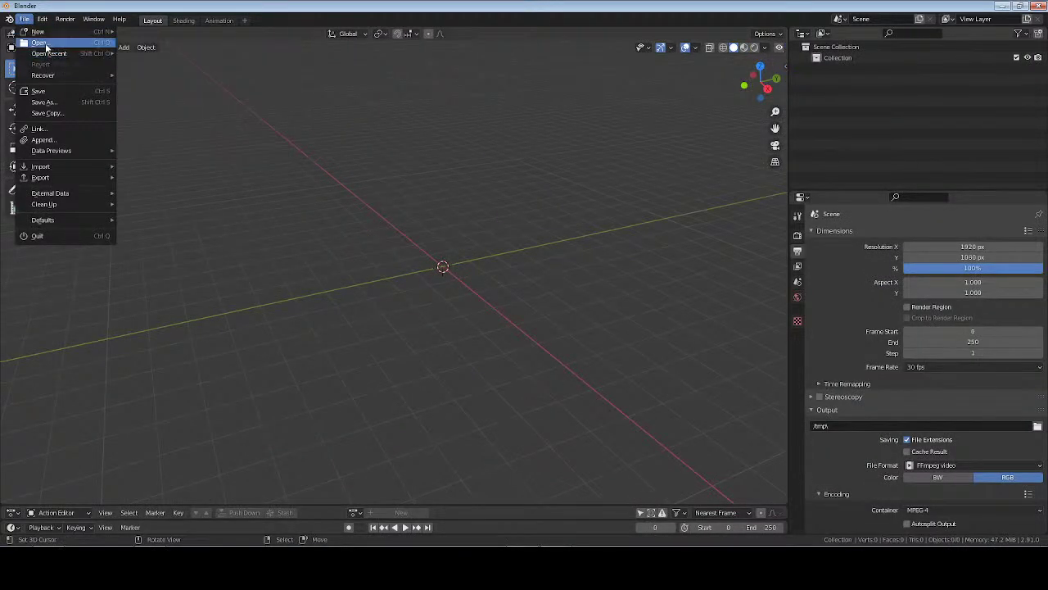
click(43, 140)
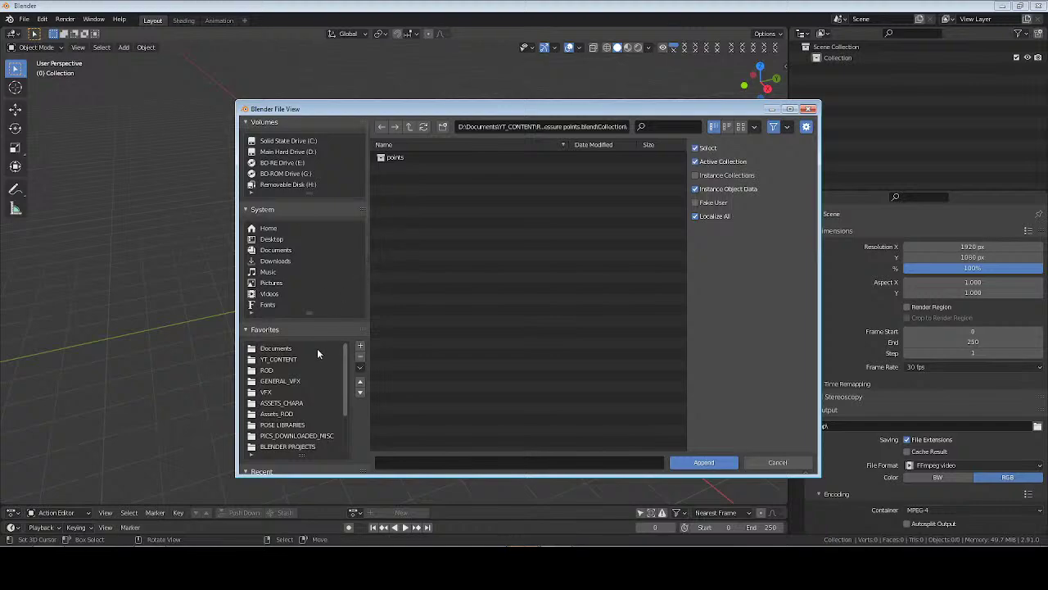
Append the ALERON_REAPER collection from ALERON_GRIM REAPER.blend in the Aleron folder under ROD's CHARACTER FILES
click(273, 371)
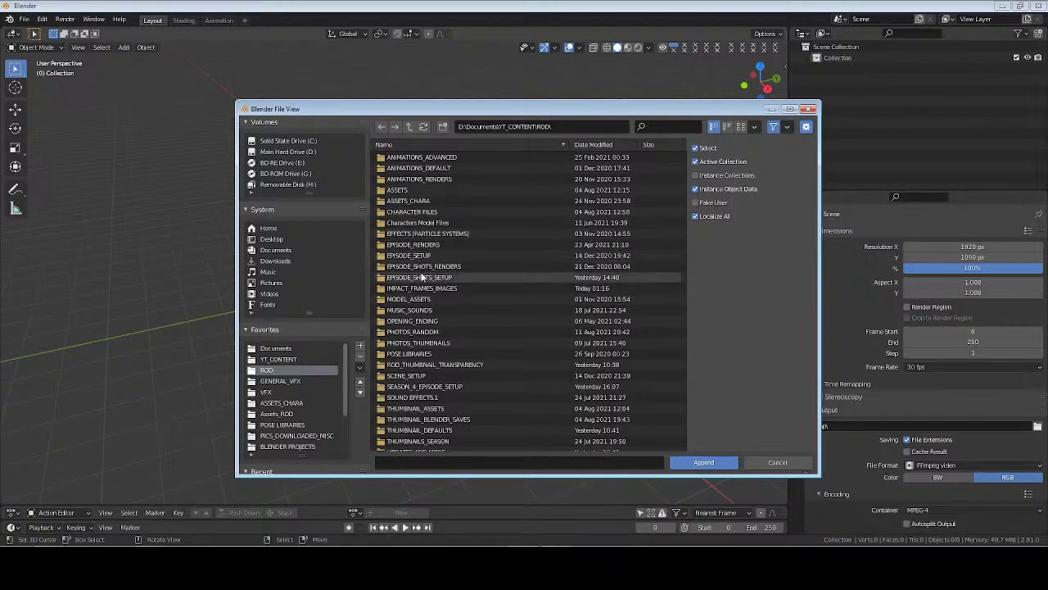
double_click(415, 214)
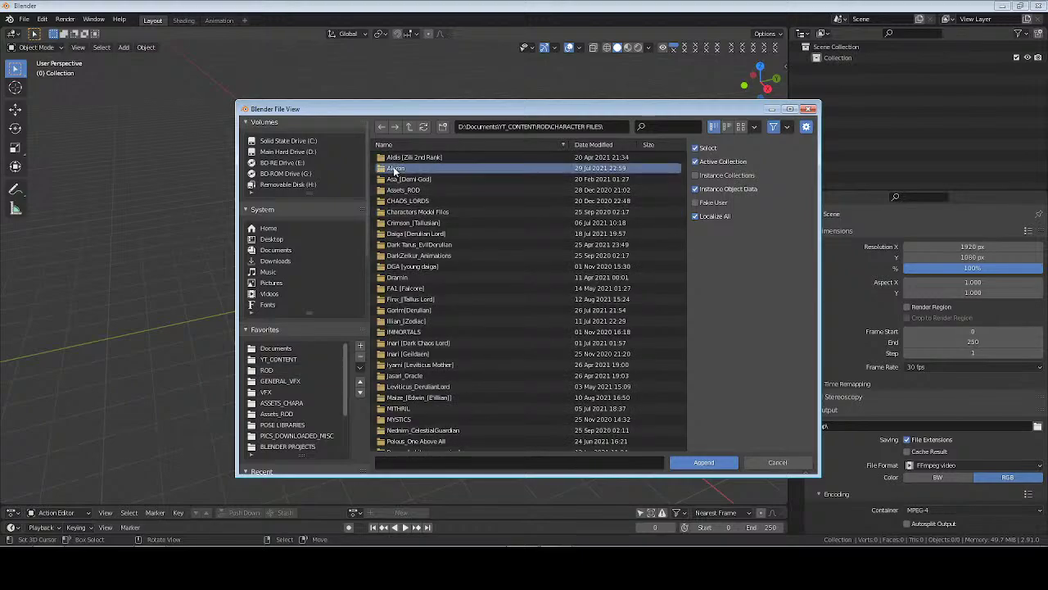
double_click(405, 167)
double_click(405, 168)
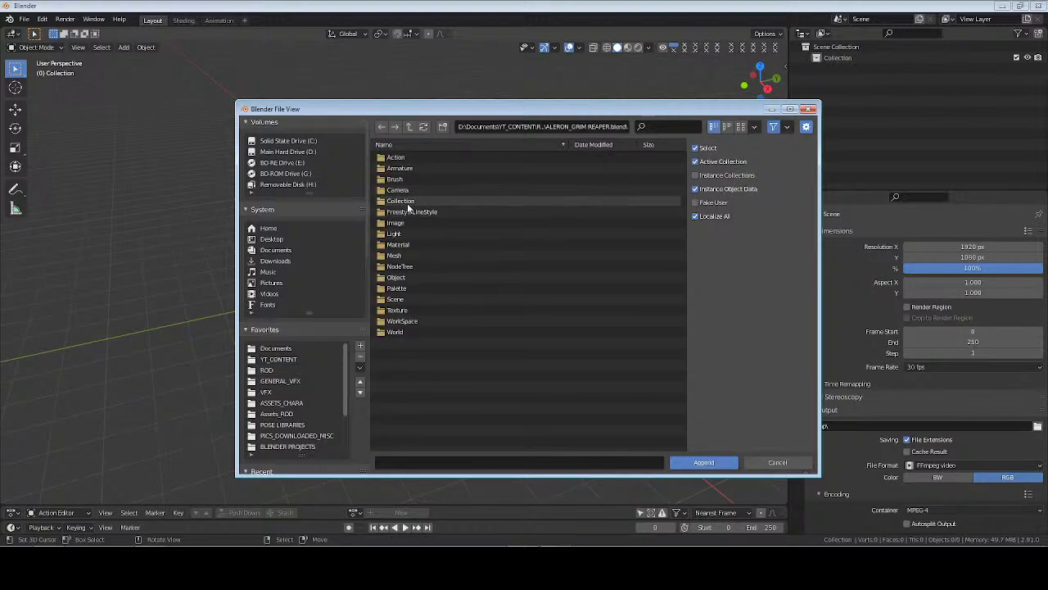
double_click(407, 203)
click(409, 157)
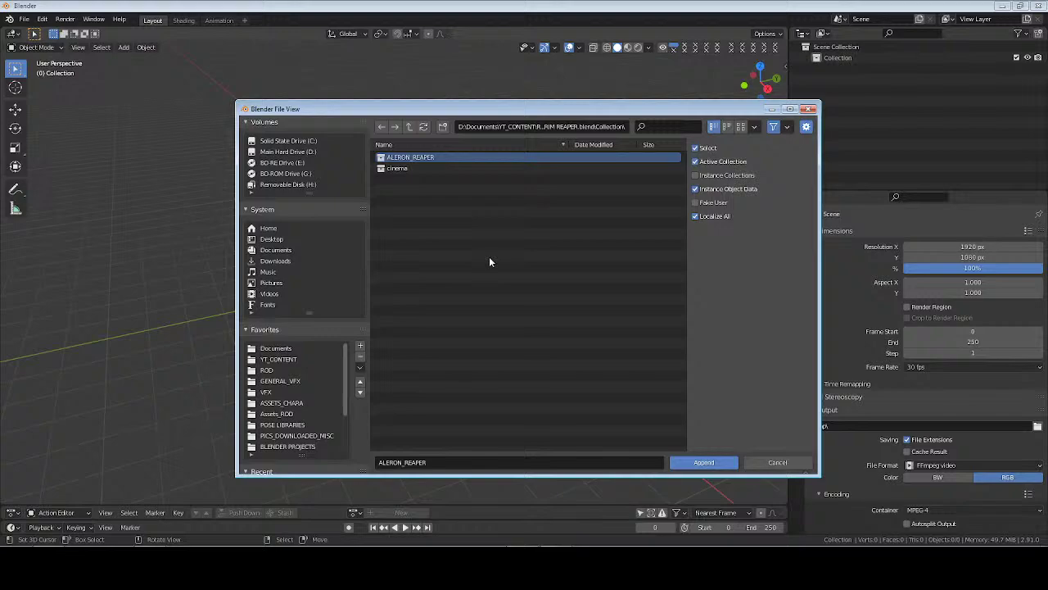
click(706, 462)
Select the appended character's armature and display its available pose libraries in the armature data properties
scroll(459, 268, up, 8)
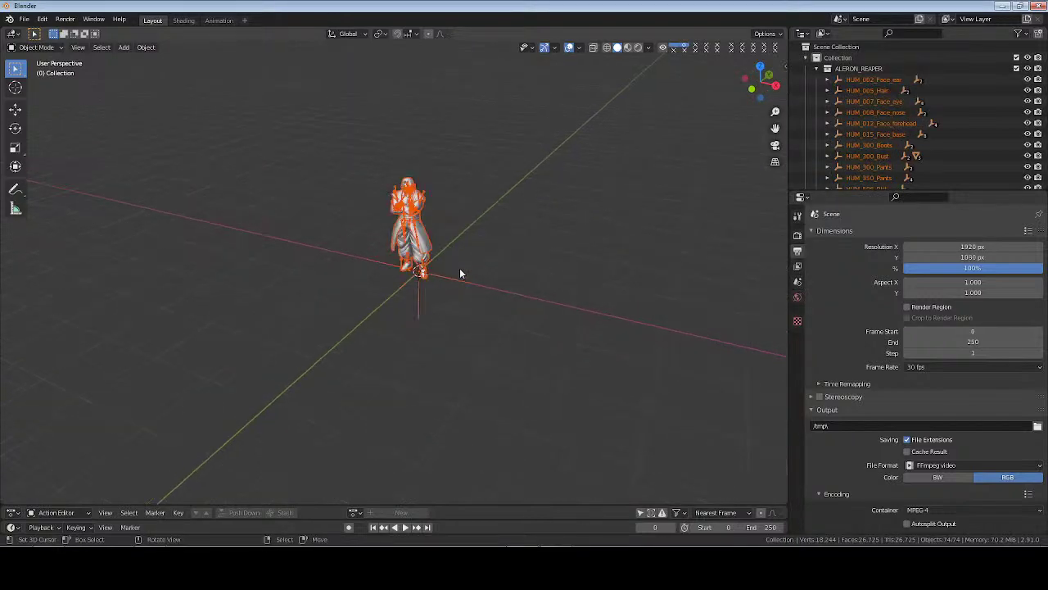
middle_drag(442, 208, 465, 214)
shift+middle_drag(382, 109, 380, 173)
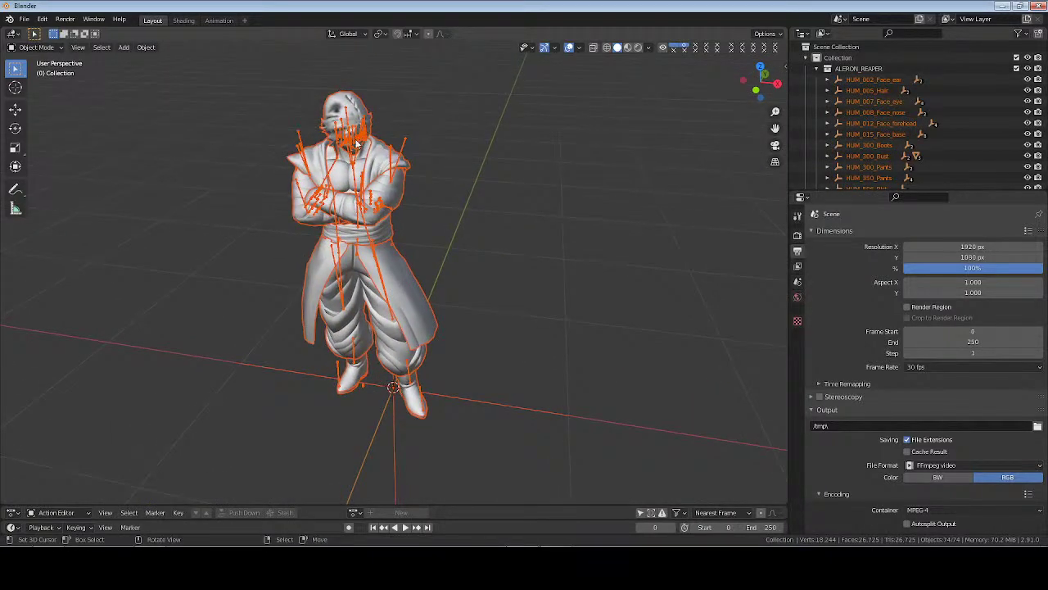
click(356, 143)
click(797, 365)
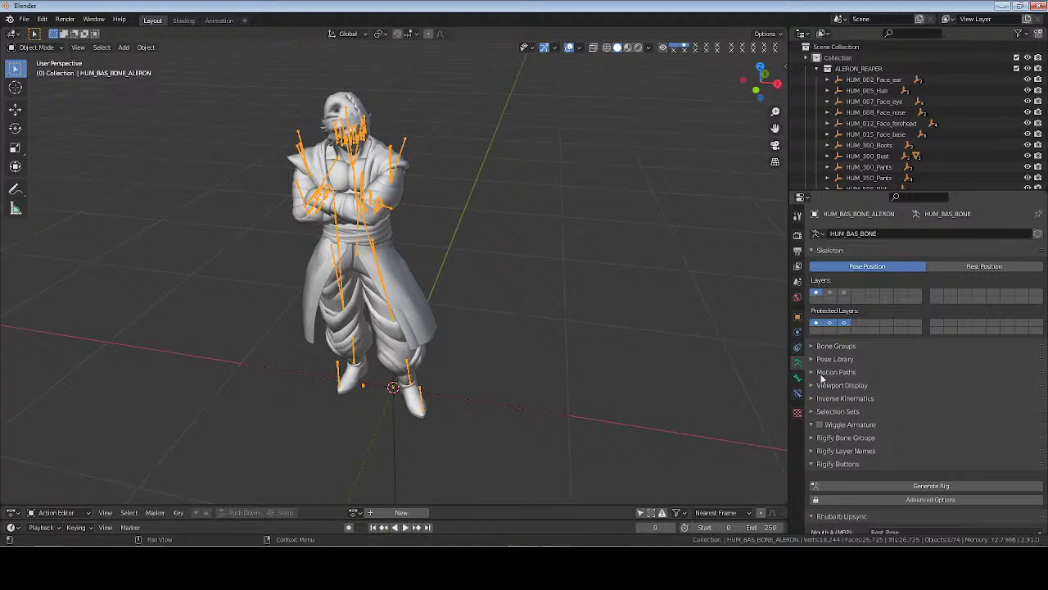
click(814, 359)
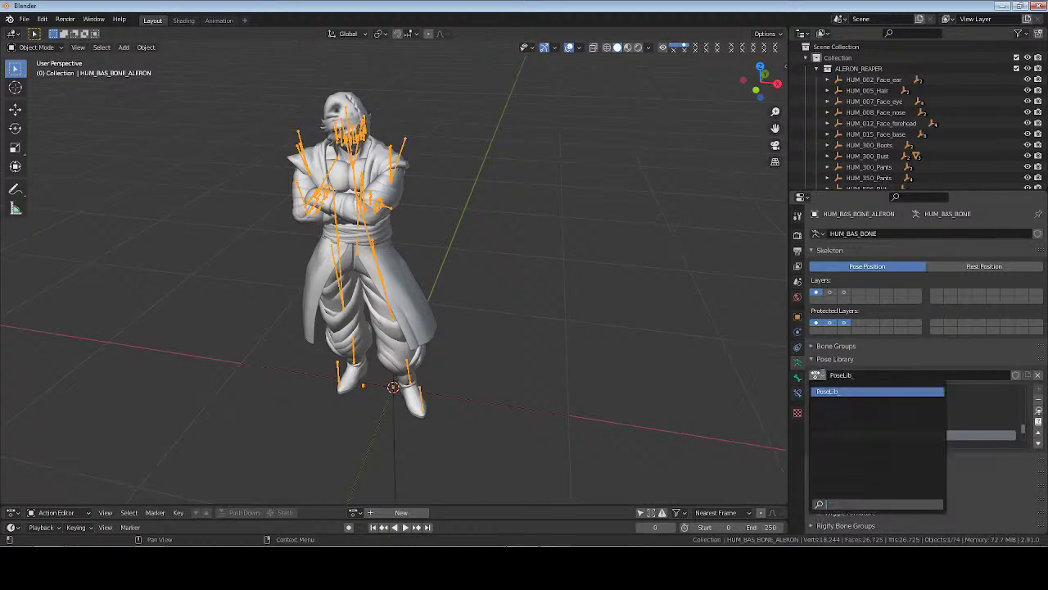
Append the PoseLib_1 action from ChaosLord_3.blend in the CHAOS_LORDS character folder
click(24, 19)
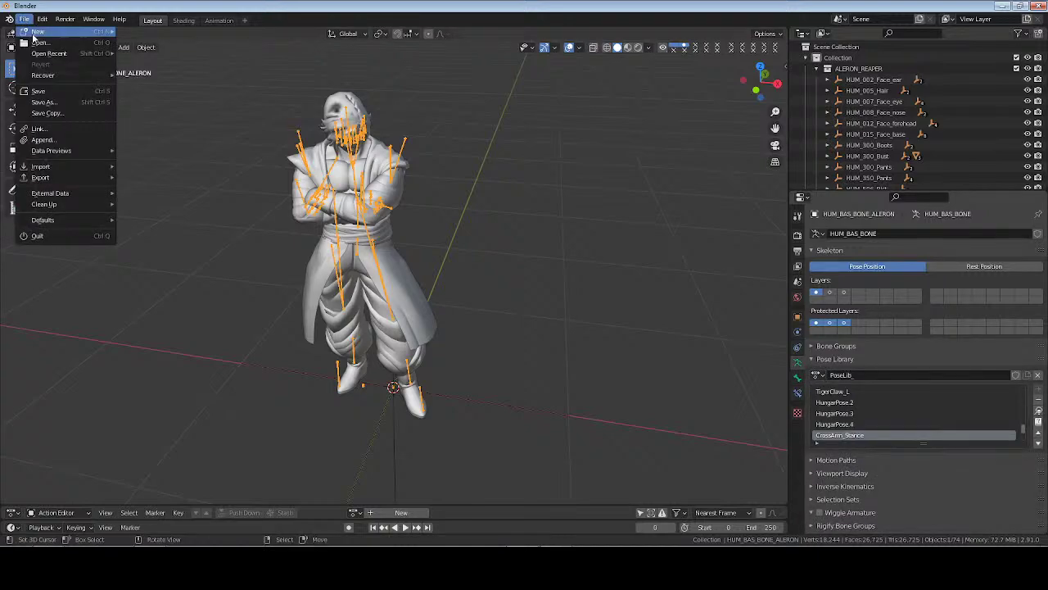
mouse_move(24, 19)
click(57, 138)
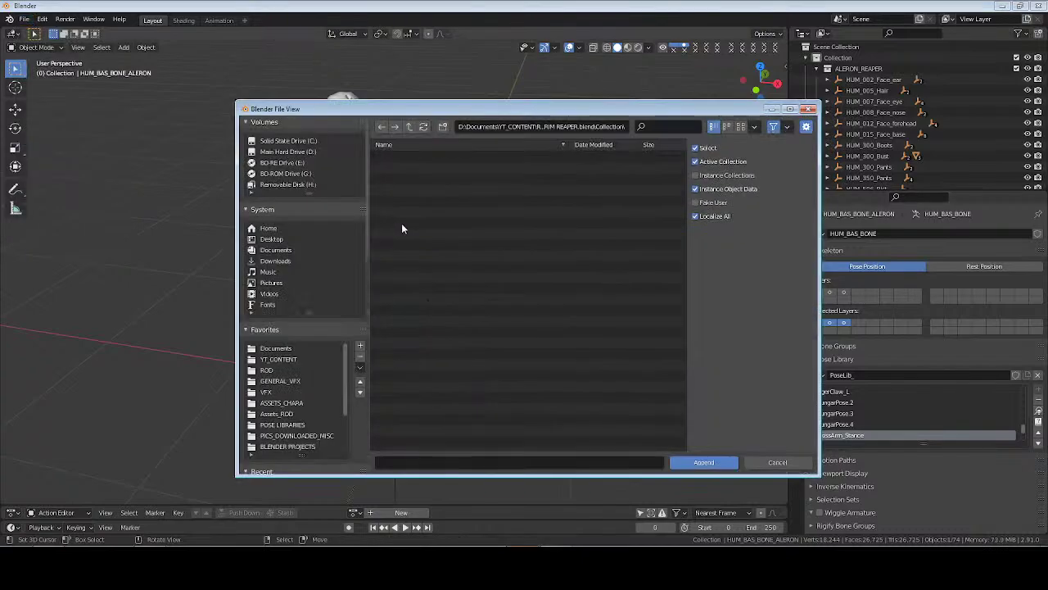
click(270, 371)
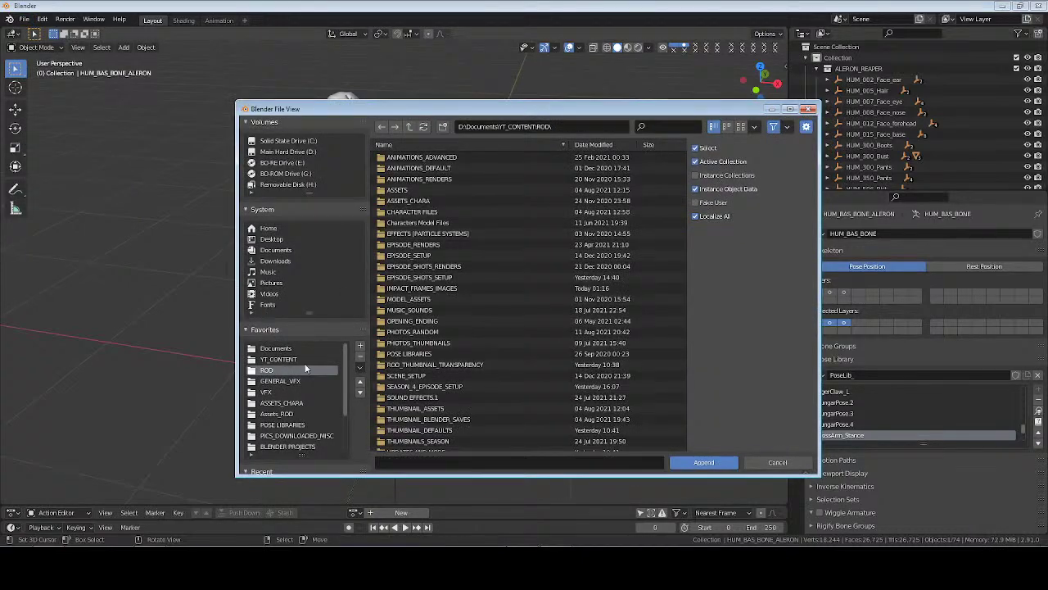
click(414, 218)
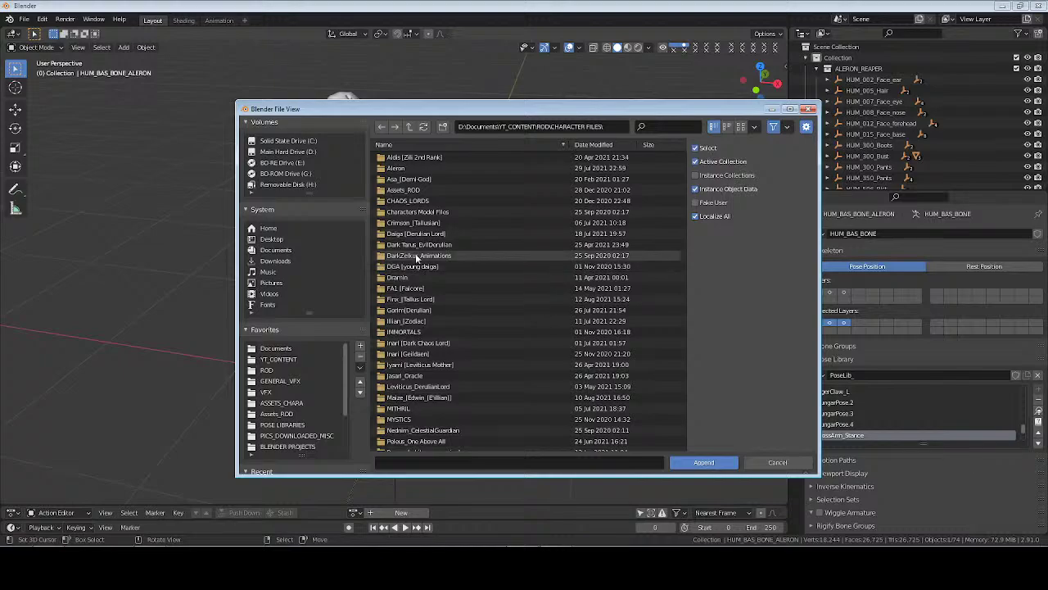
click(413, 201)
click(418, 159)
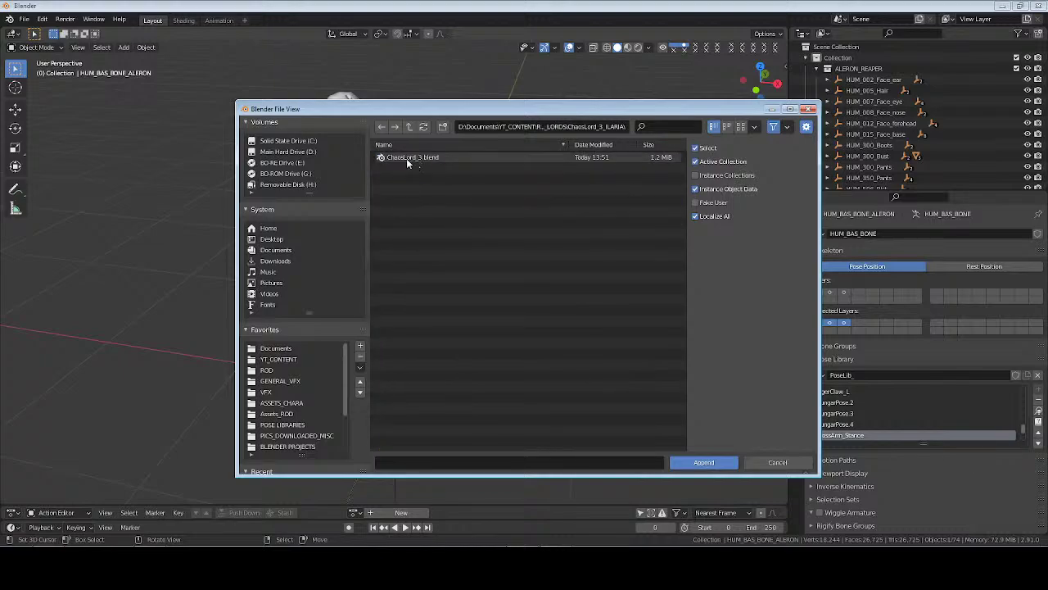
click(406, 159)
click(401, 158)
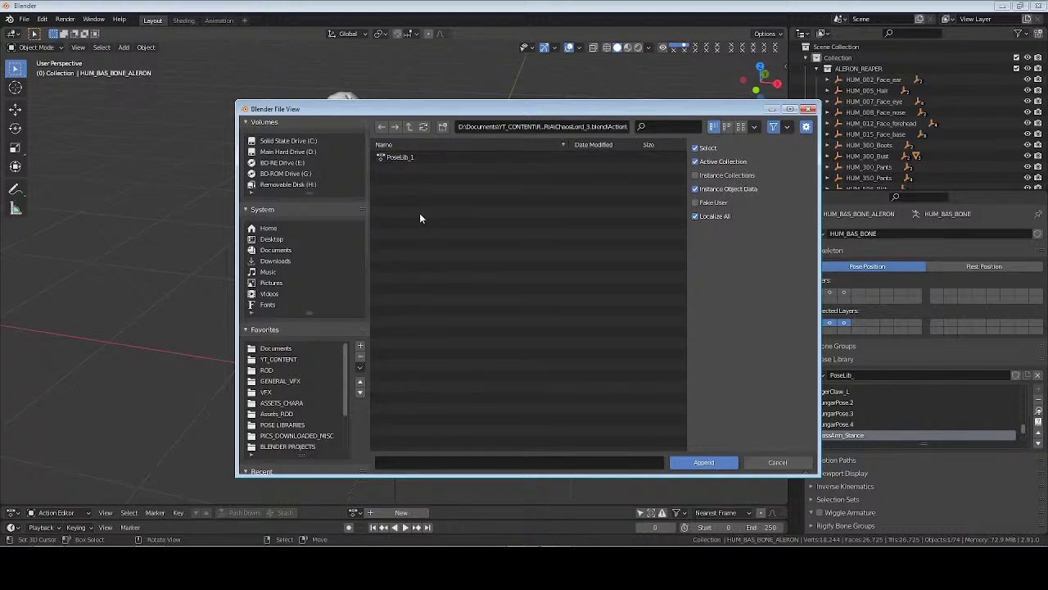
click(395, 157)
click(704, 462)
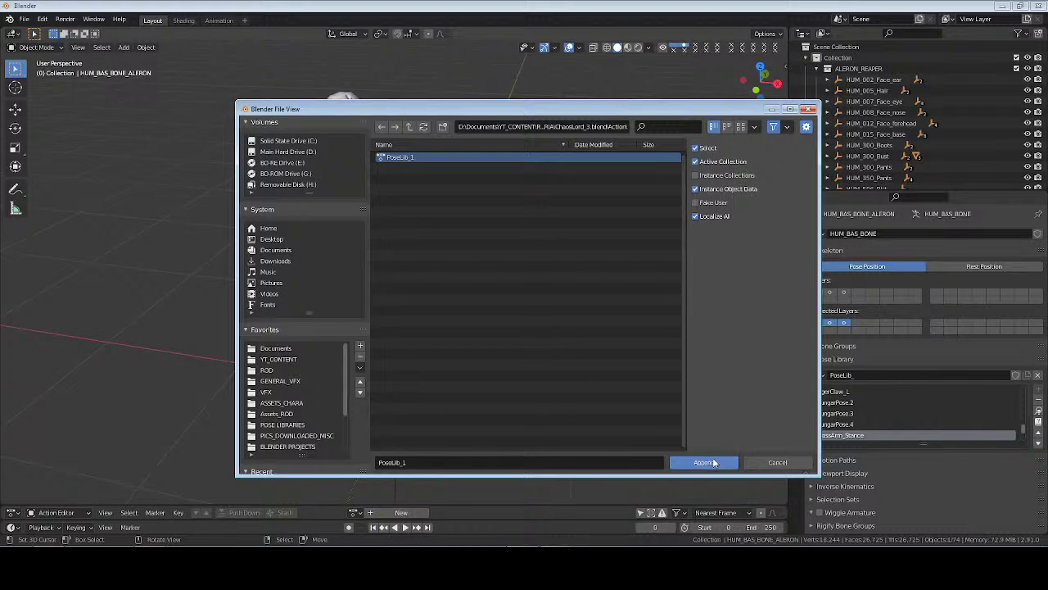
Assign PoseLib_1 as the Aleron armature's pose library and apply its Rest Pose
click(820, 375)
click(942, 403)
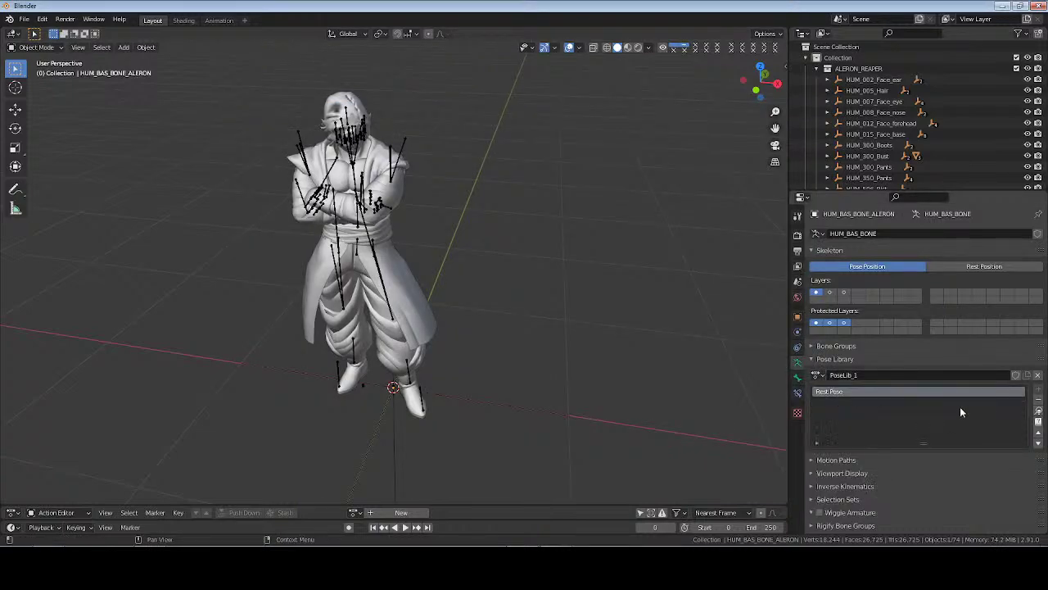
click(1039, 412)
middle_drag(461, 385, 465, 354)
click(467, 354)
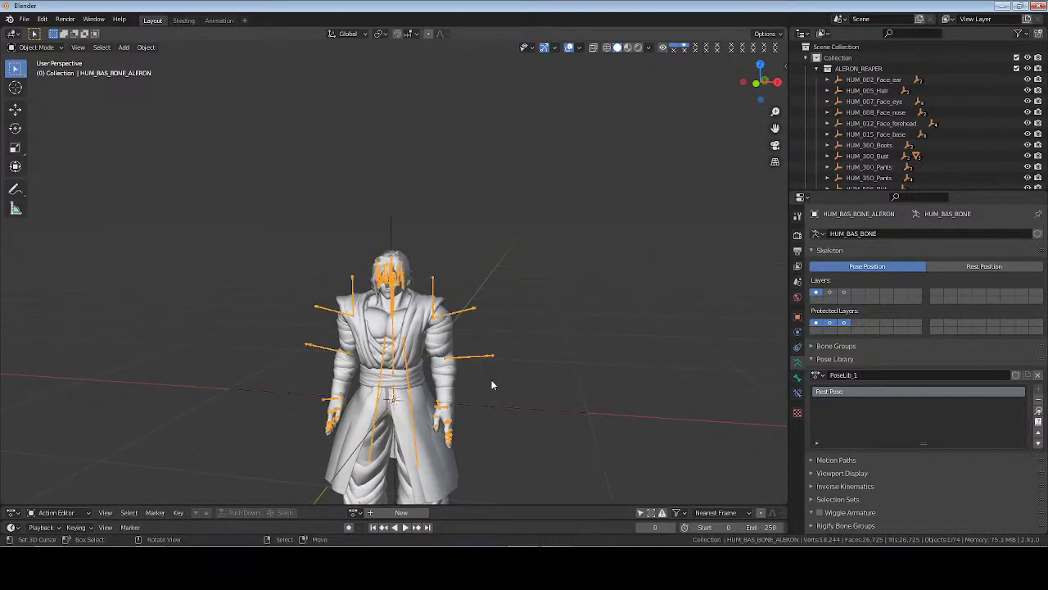
Raise the Aleron armature about 0.86 m along global Z so its feet stand on the ground, and check it from the front
key(g)
key(z)
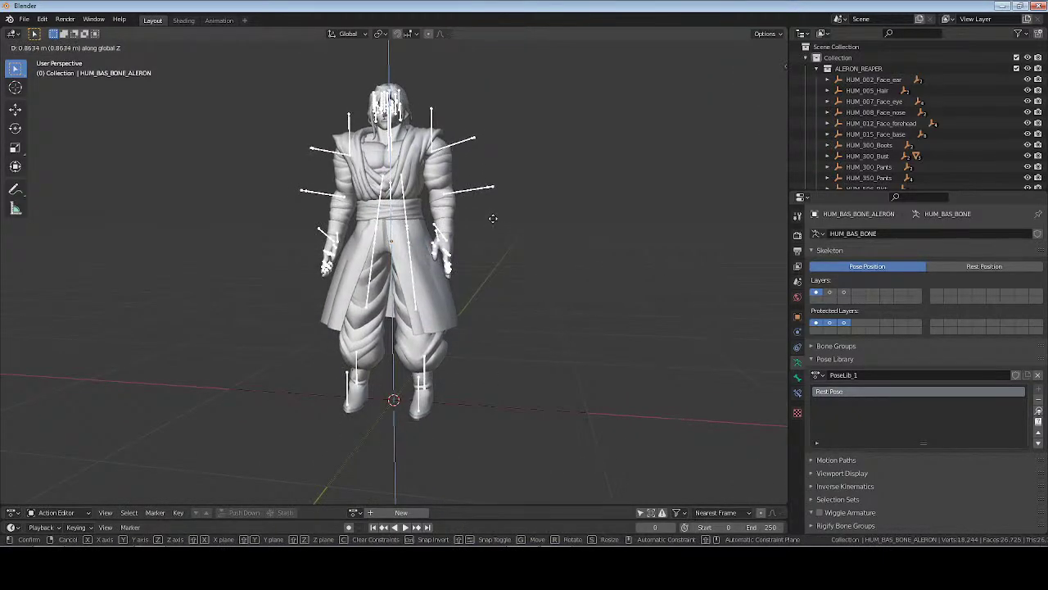
click(493, 216)
middle_drag(493, 215, 389, 401)
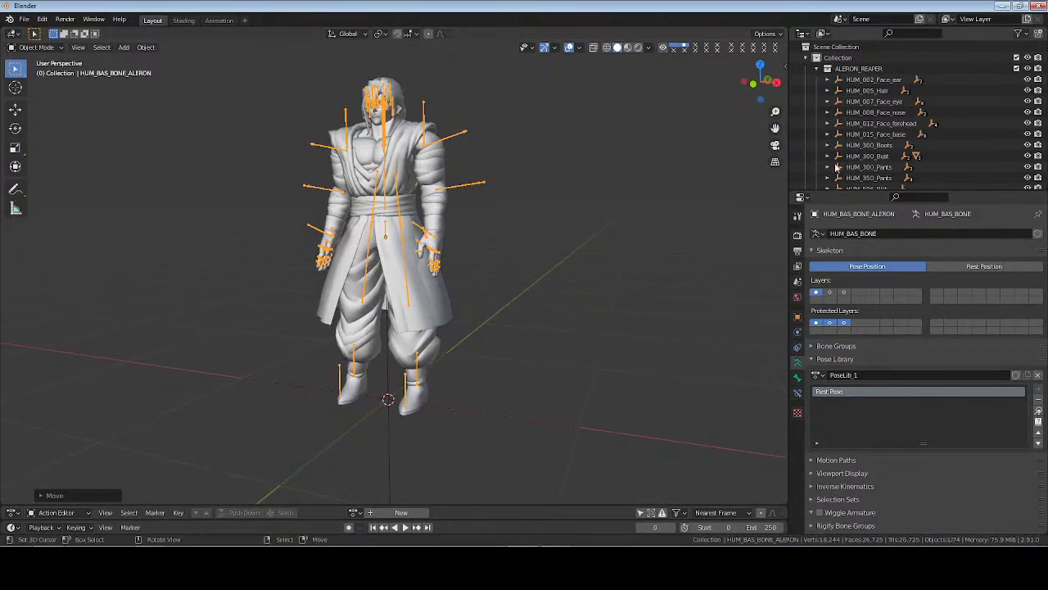
scroll(892, 137, down, 2)
middle_drag(375, 119, 427, 149)
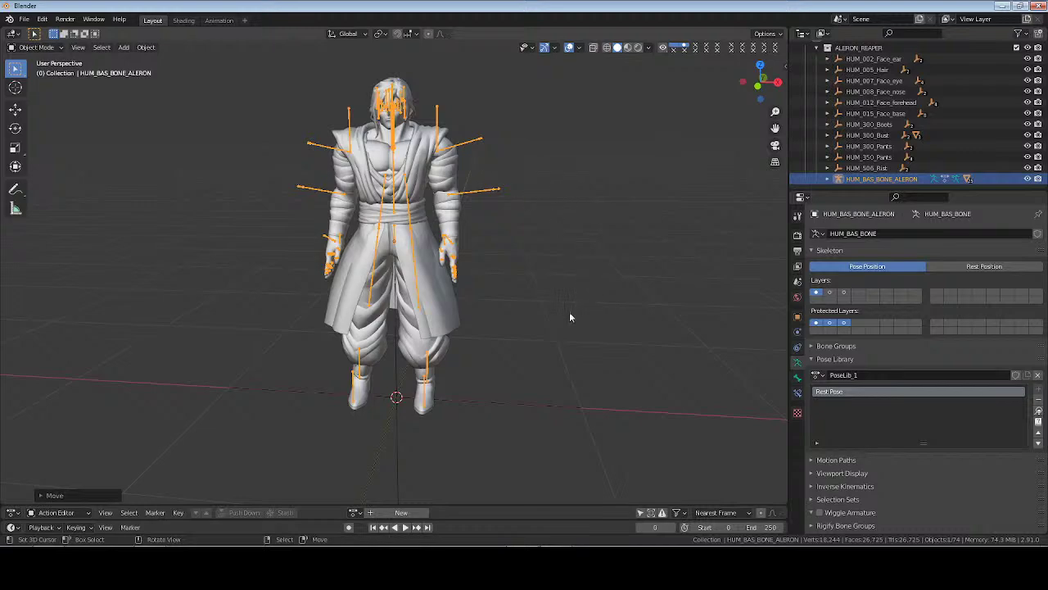
key(KP_1)
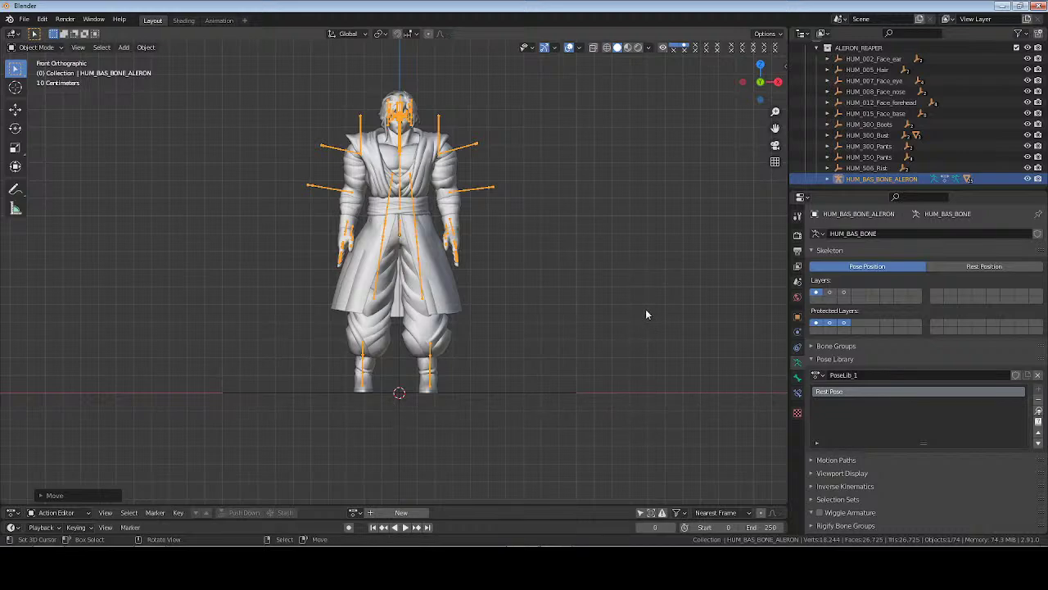
middle_drag(645, 314, 501, 322)
middle_drag(547, 346, 533, 357)
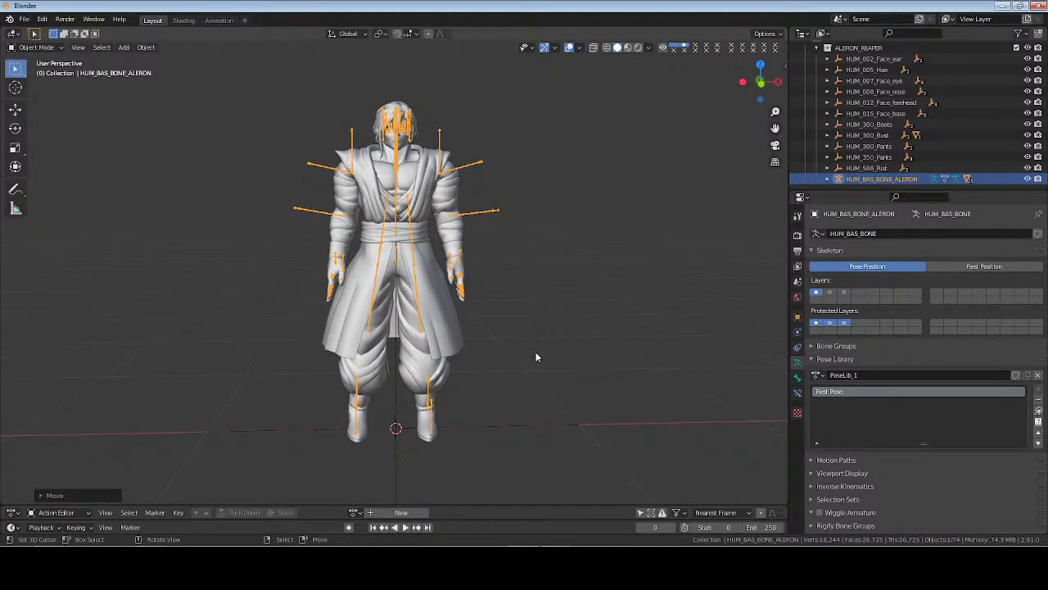
Switch the Aleron armature back to the PoseLib_ library and apply Hands_BehindBack_Pose
click(817, 375)
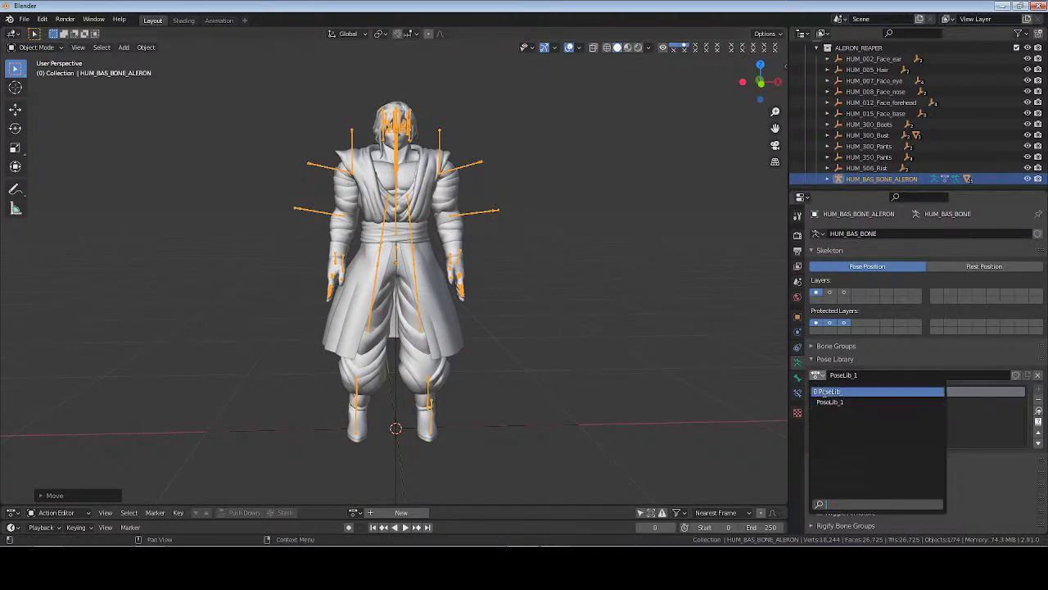
click(827, 392)
scroll(1024, 432, down, 4)
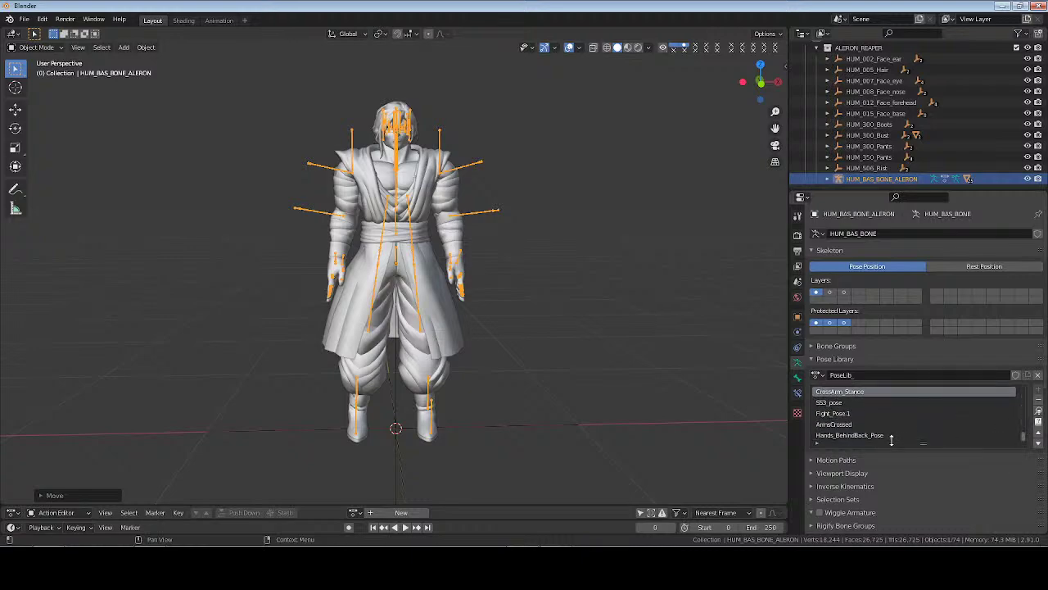
click(862, 437)
click(1036, 411)
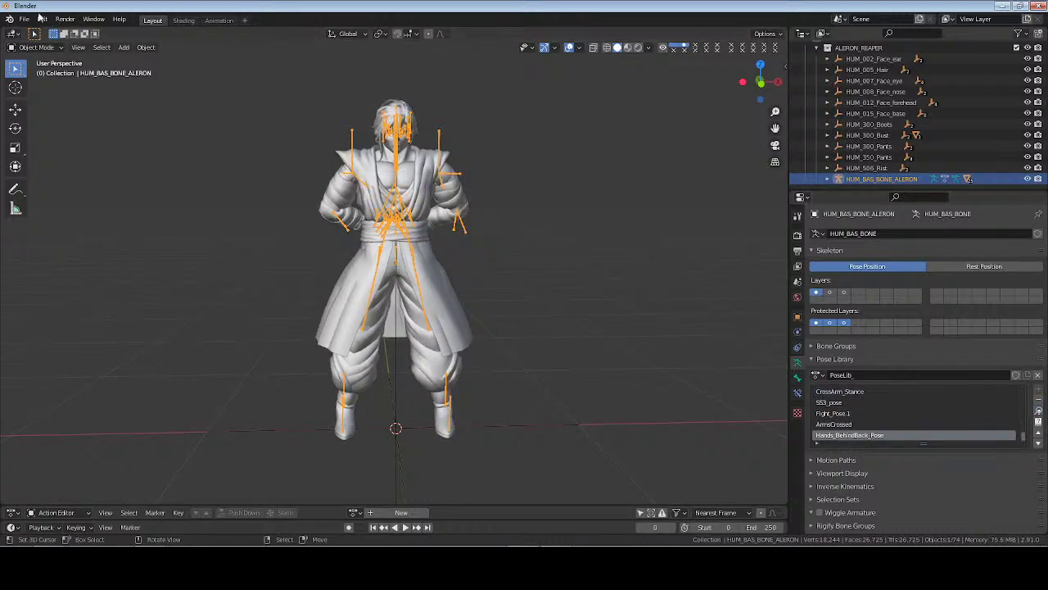
Open PoseLib2.blend from the pose libraries folder, discarding the current file's unsaved changes
click(25, 20)
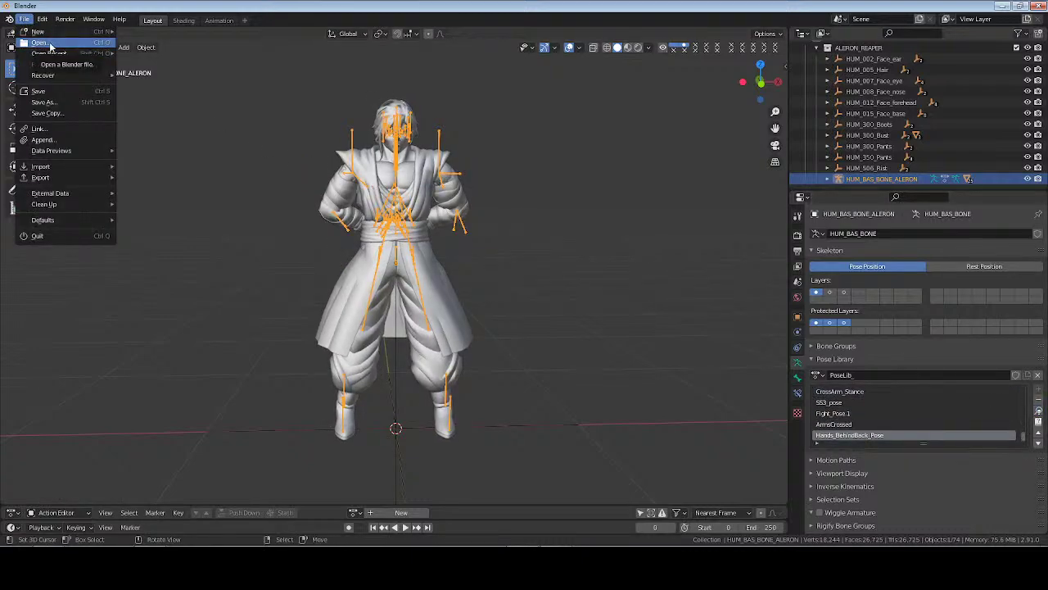
click(49, 44)
click(547, 299)
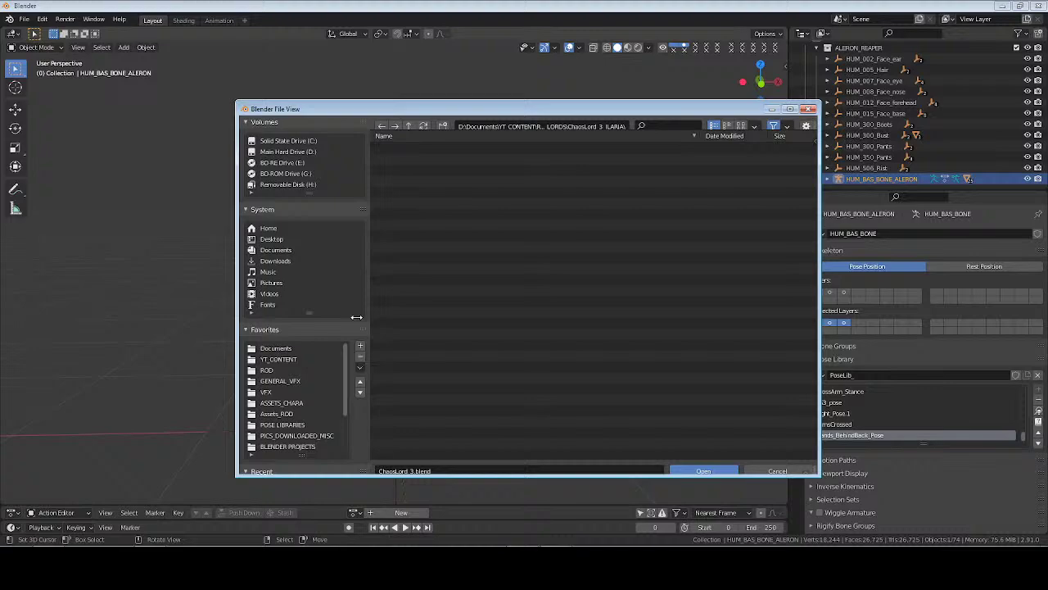
click(282, 425)
click(401, 158)
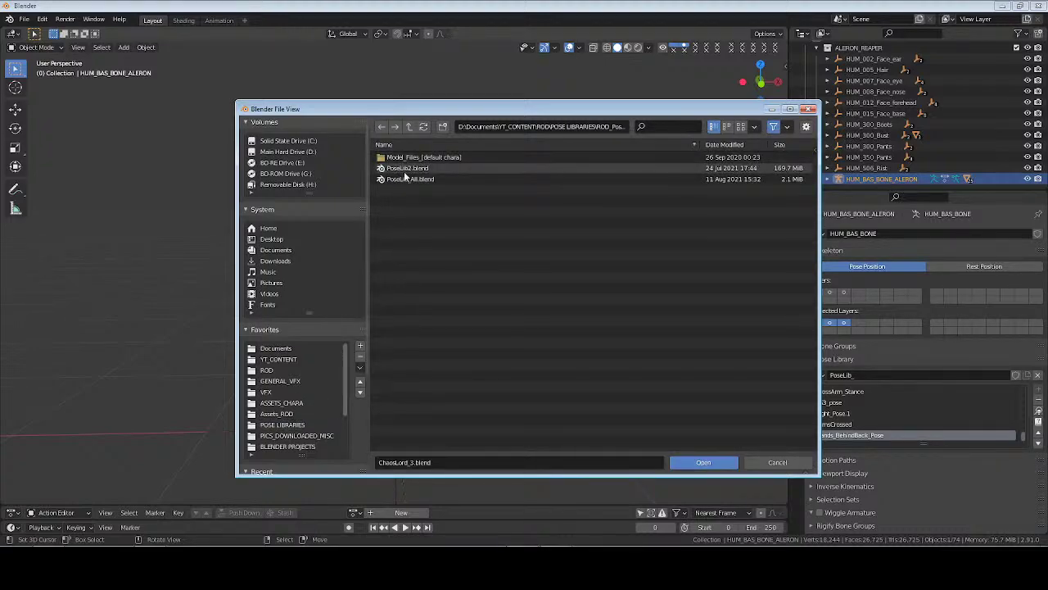
double_click(408, 168)
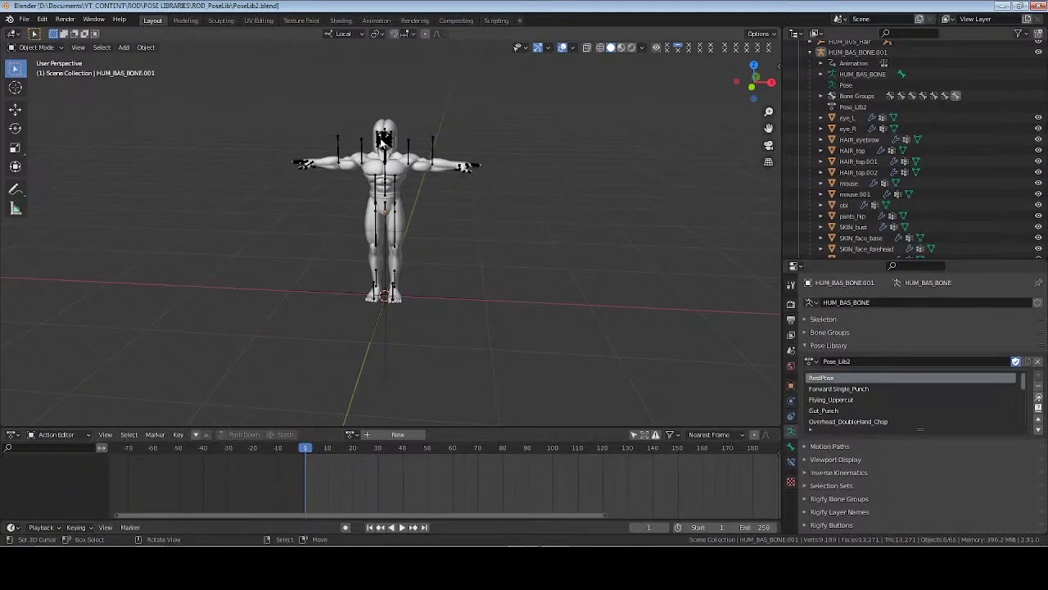
Select the T-posed character's armature and assign PoseLib_BLAST_CAST as its pose library
click(384, 140)
middle_drag(442, 248, 483, 254)
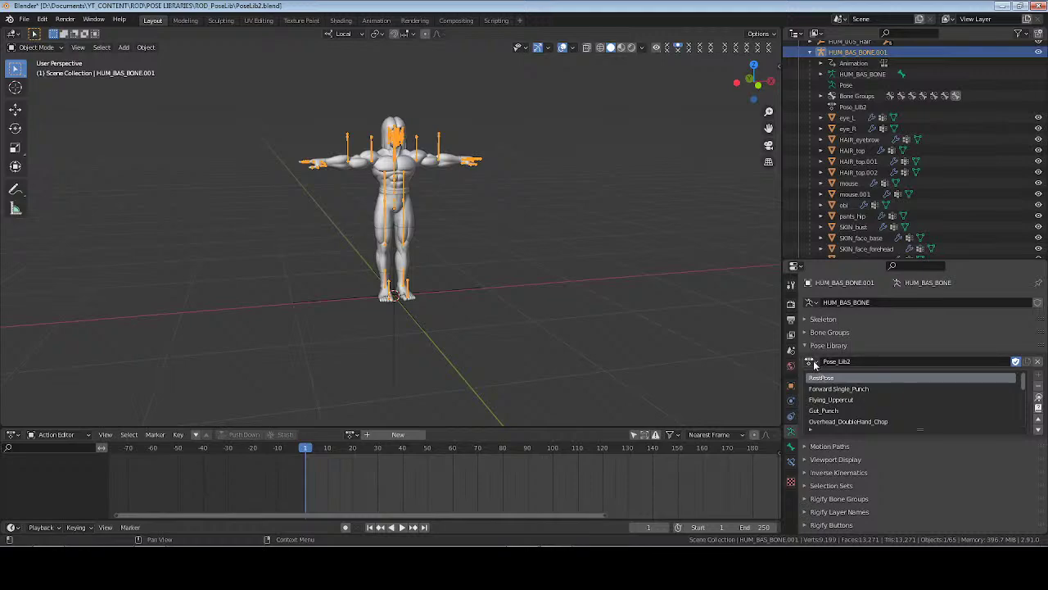
click(815, 365)
click(844, 443)
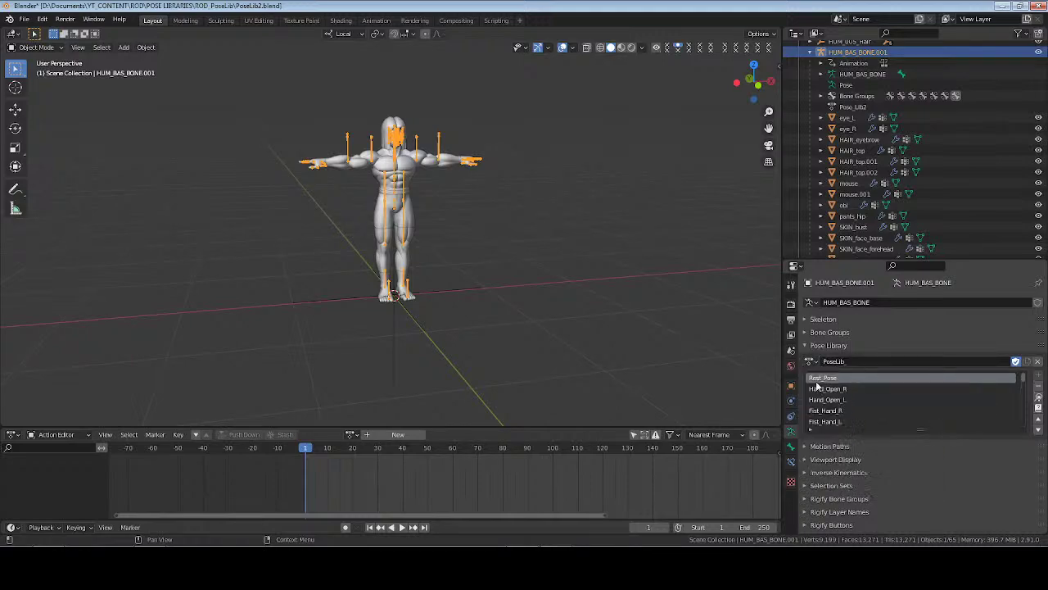
click(816, 363)
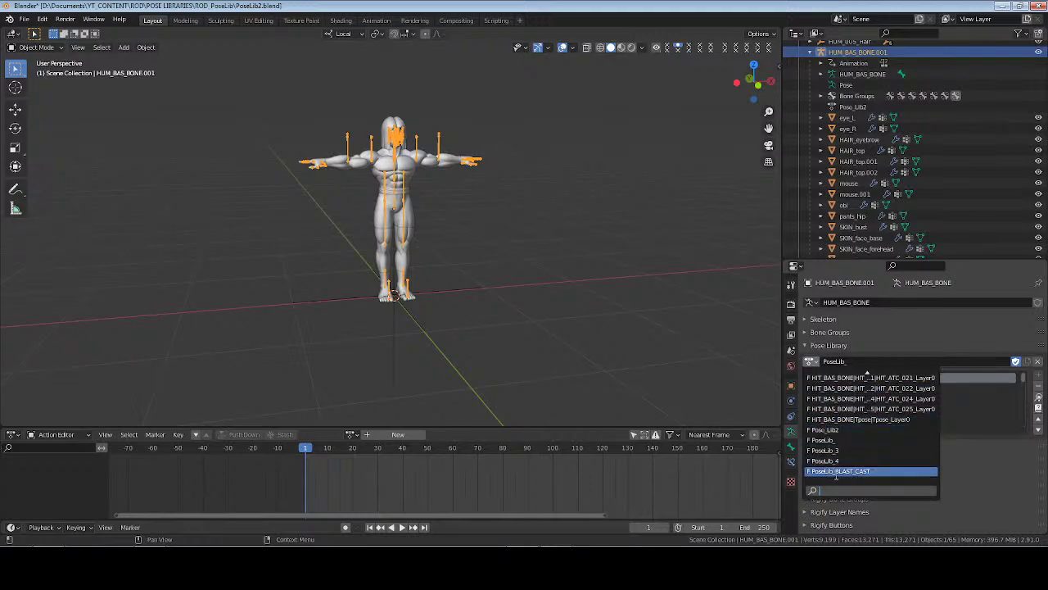
click(843, 471)
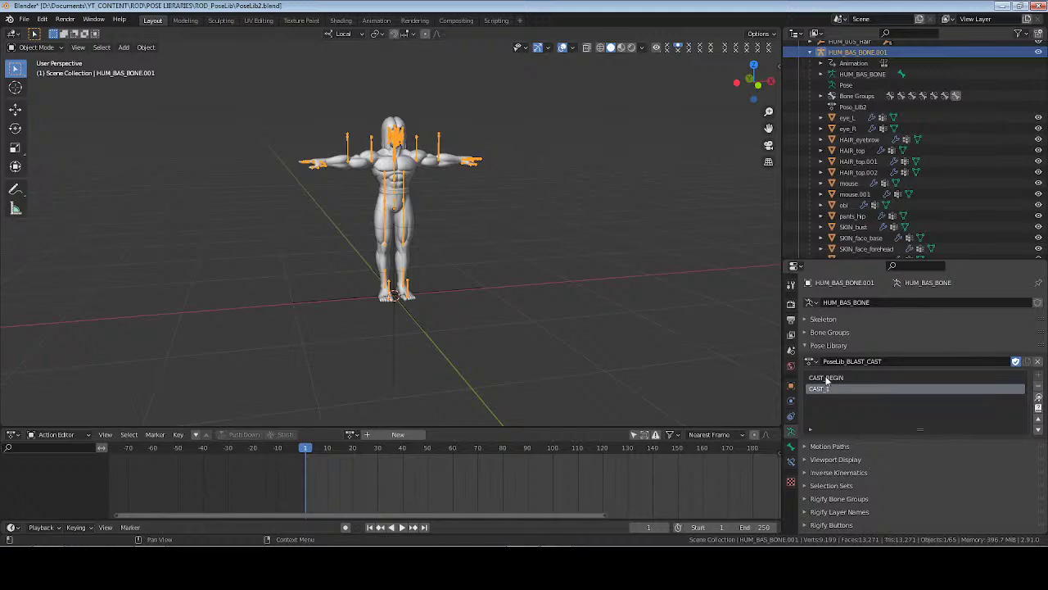
Apply the CAST_BEGIN pose and then the CAST_1 pose to the armature, viewing the character from the side
click(826, 378)
click(1038, 397)
middle_drag(574, 246, 422, 246)
scroll(421, 259, up, 4)
click(820, 389)
click(1039, 398)
scroll(446, 240, down, 5)
shift+middle_drag(344, 281, 565, 283)
Switch the armature's pose library to PoseLib_ and apply Rest_Pose
click(817, 363)
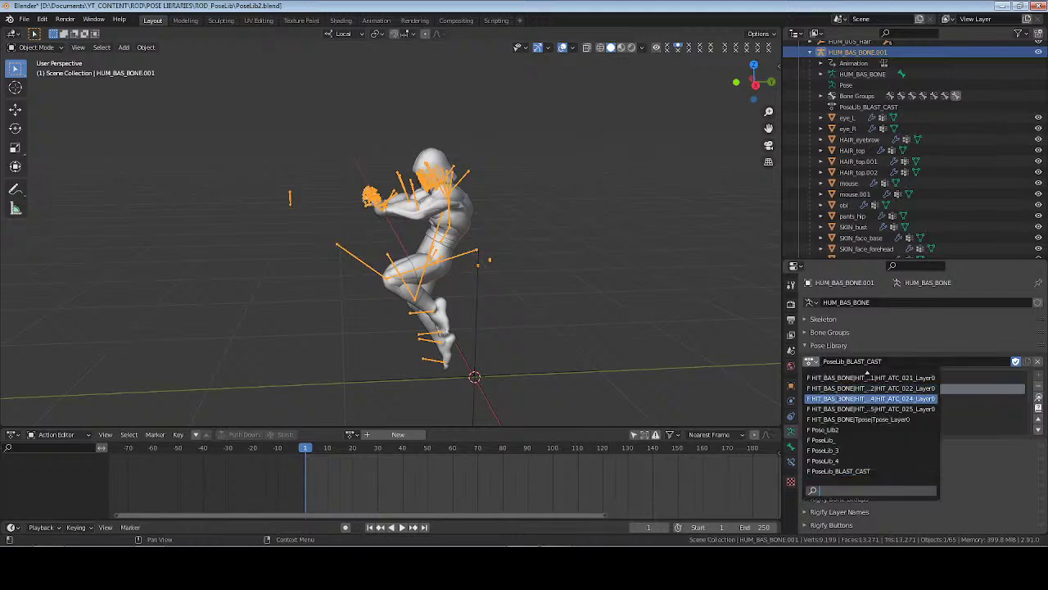
click(900, 438)
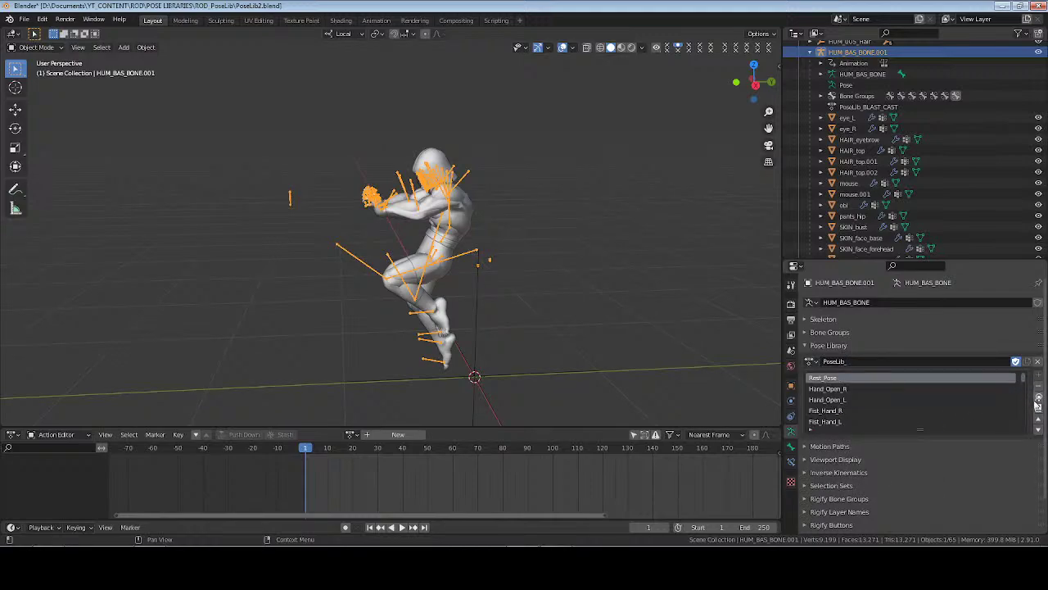
middle_drag(460, 264, 484, 290)
scroll(485, 350, up, 3)
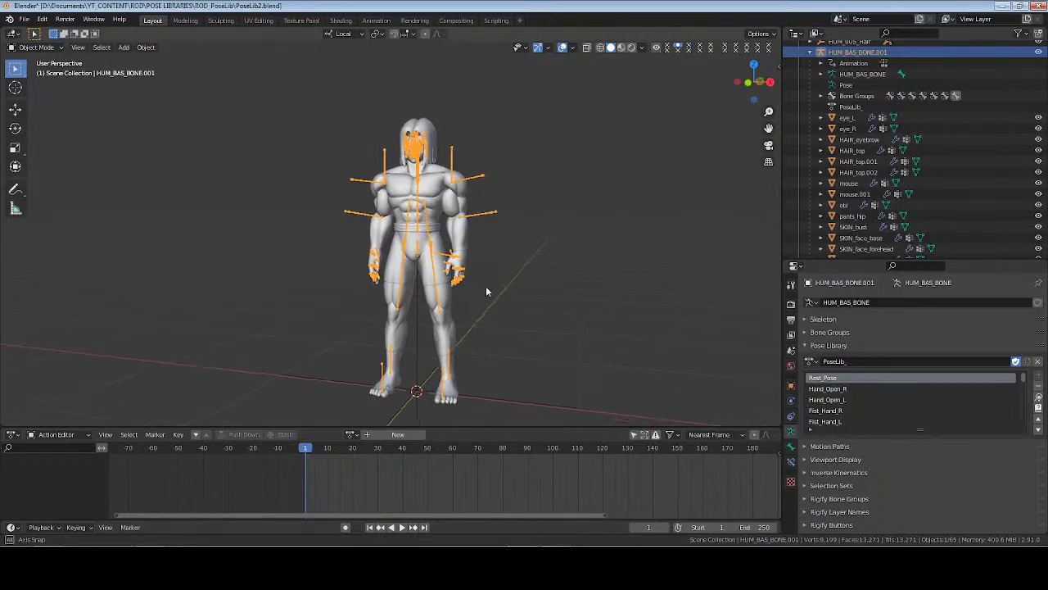
scroll(486, 290, up, 2)
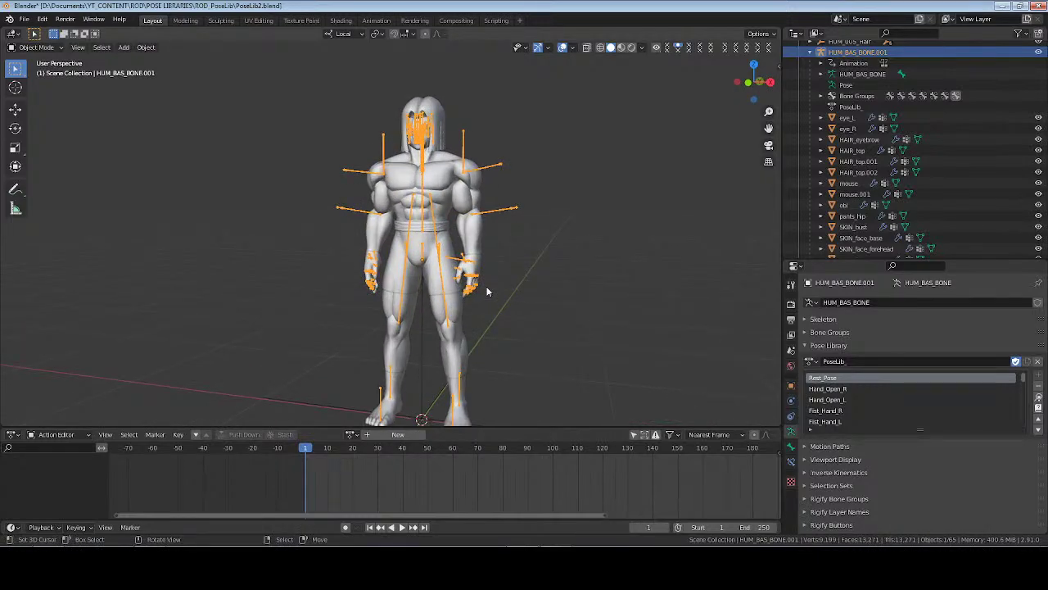
middle_drag(486, 292, 465, 227)
Enter Pose Mode, select the character's right-hand and finger bones, and apply the Fist_Hand_R pose to them
key(ctrl+Tab)
middle_drag(495, 318, 434, 259)
drag(434, 247, 485, 298)
shift+middle_drag(496, 299, 568, 298)
key(KP_Decimal)
scroll(459, 273, down, 2)
scroll(459, 250, down, 1)
middle_drag(639, 303, 557, 302)
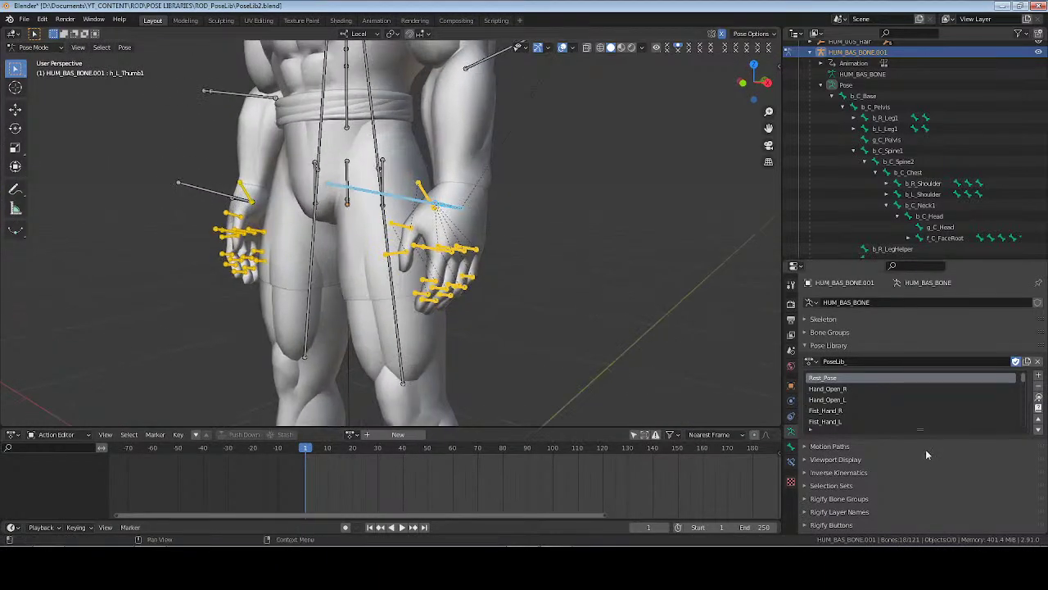
click(826, 410)
click(1038, 397)
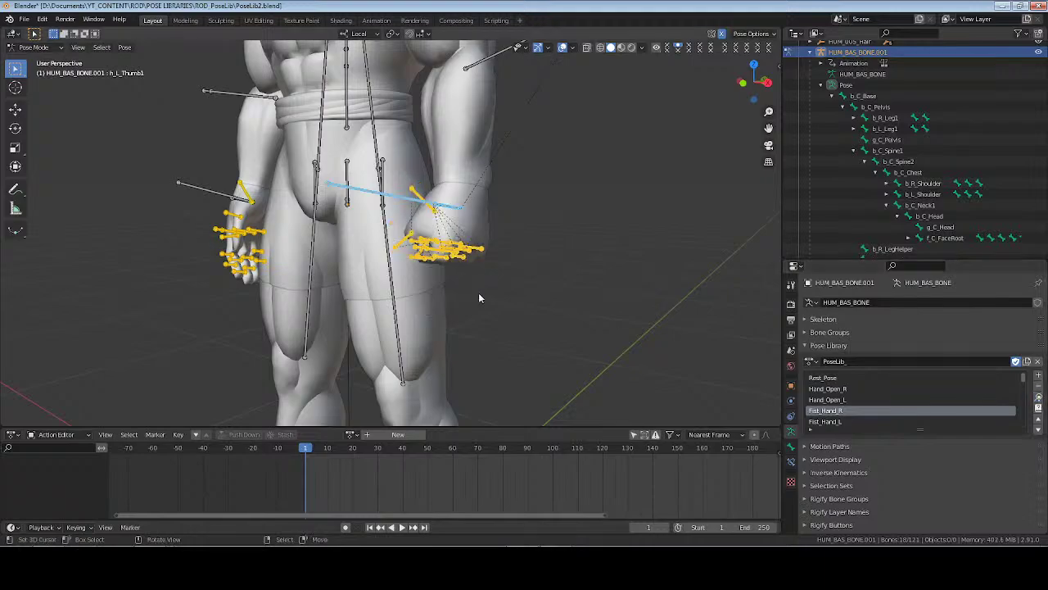
middle_drag(478, 293, 498, 293)
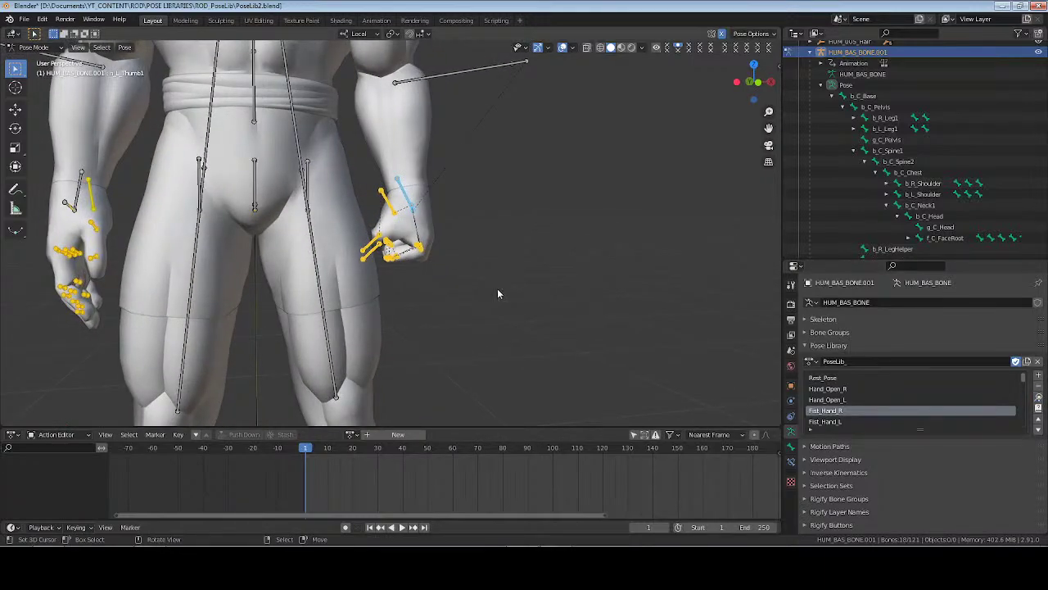
Select the character's right arm bones and apply Fight_Pose.1 to only those bones
shift+middle_drag(393, 137, 381, 214)
scroll(416, 190, down, 5)
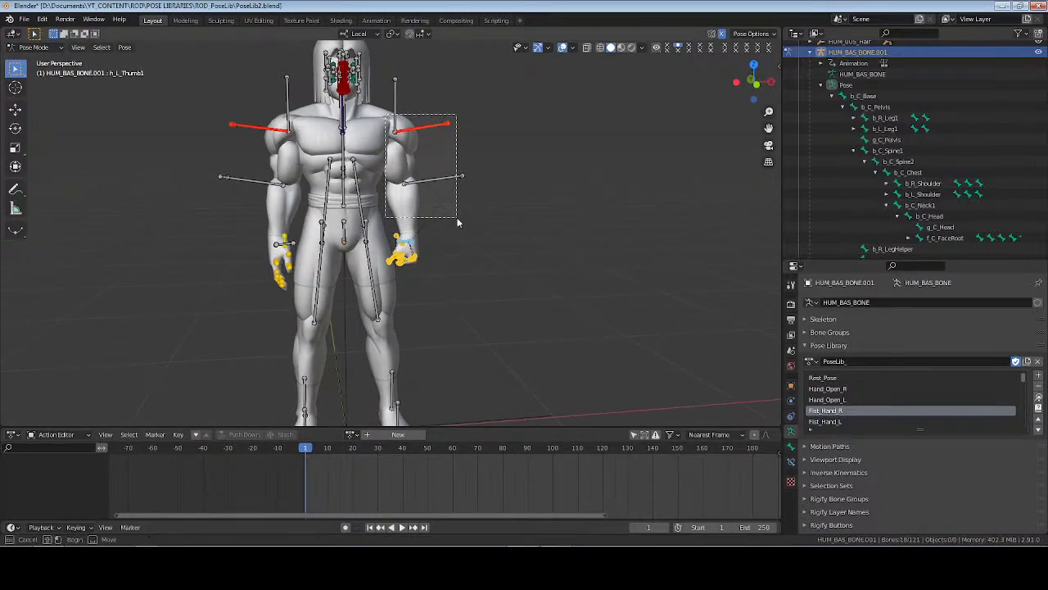
click(385, 101)
drag(381, 97, 469, 219)
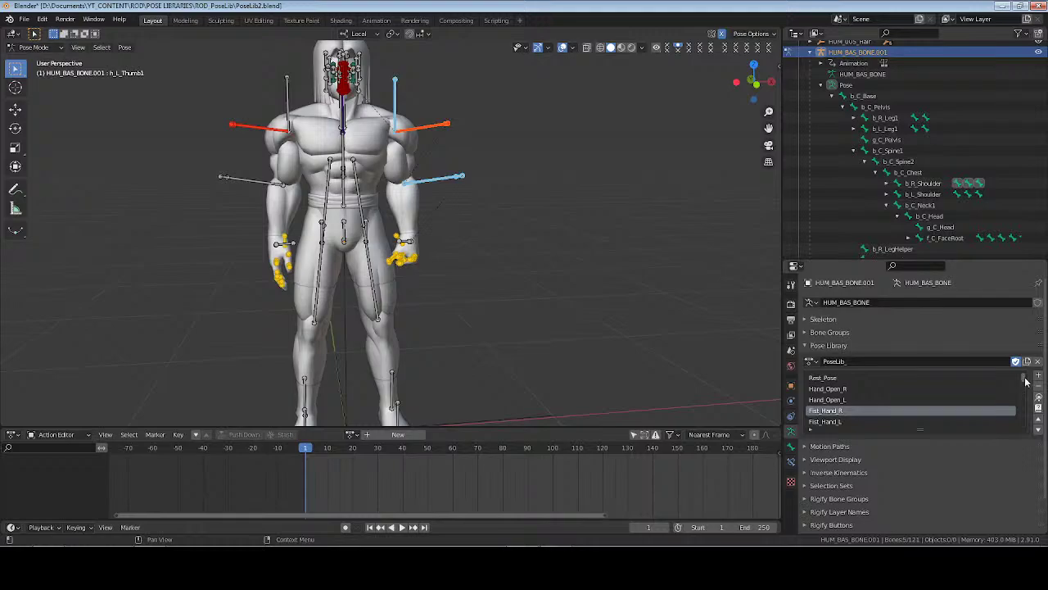
scroll(877, 411, down, 5)
click(827, 400)
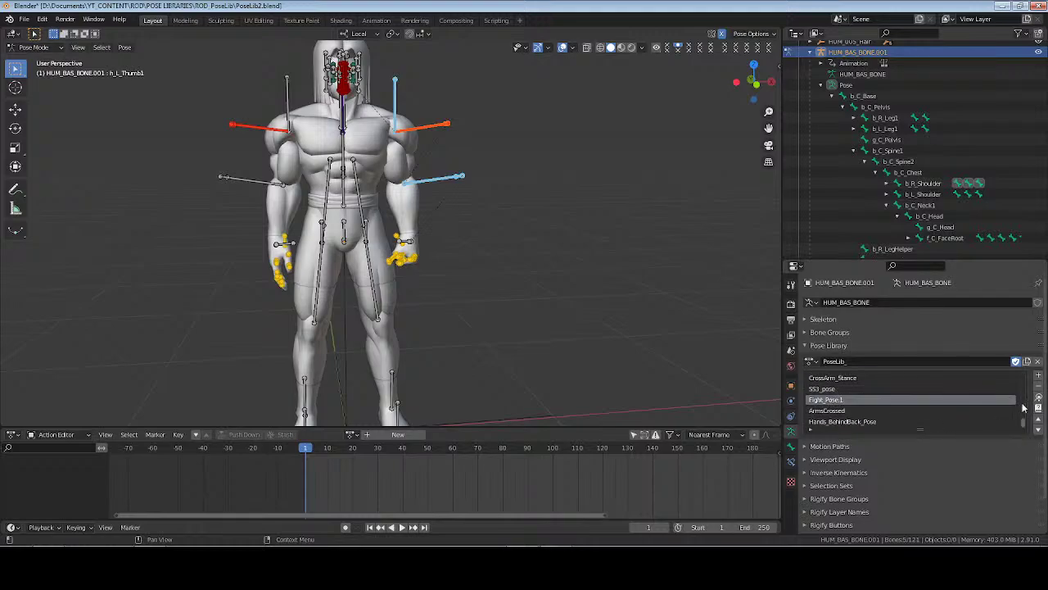
click(1038, 397)
middle_drag(512, 239, 438, 238)
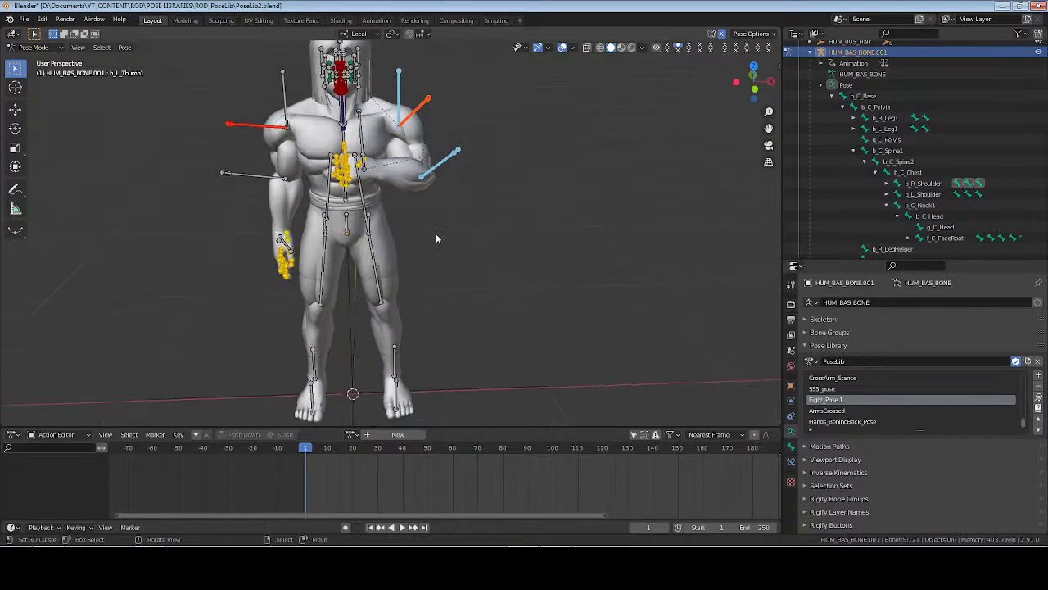
Select the b_R_Hand bone in the armature hierarchy and rotate it about 38 degrees around its local X axis
scroll(437, 238, up, 3)
click(887, 185)
scroll(945, 182, down, 3)
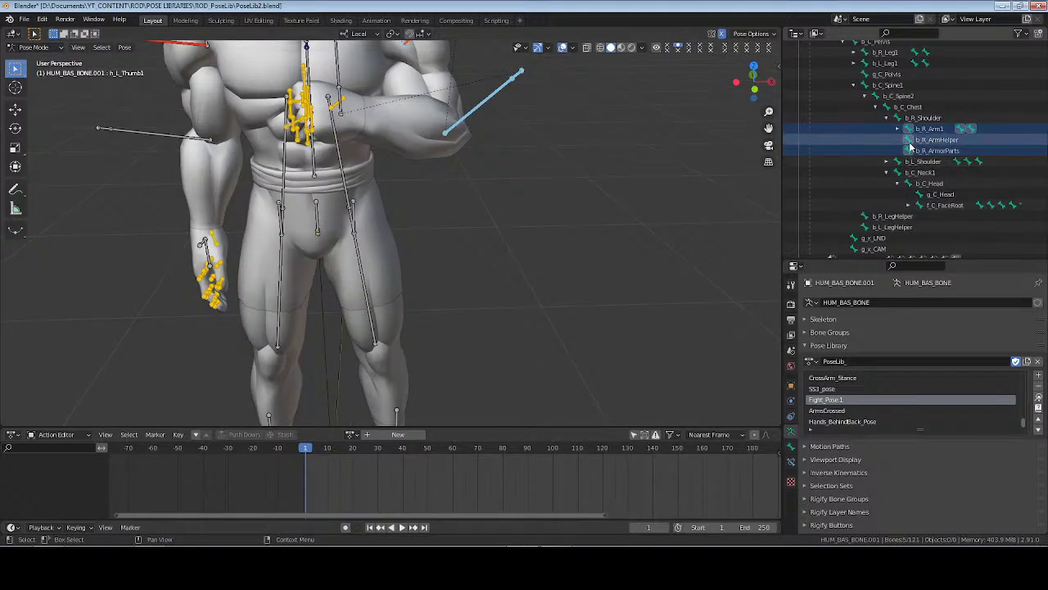
click(898, 129)
click(950, 161)
middle_drag(467, 188, 506, 217)
key(r)
key(x)
key(x)
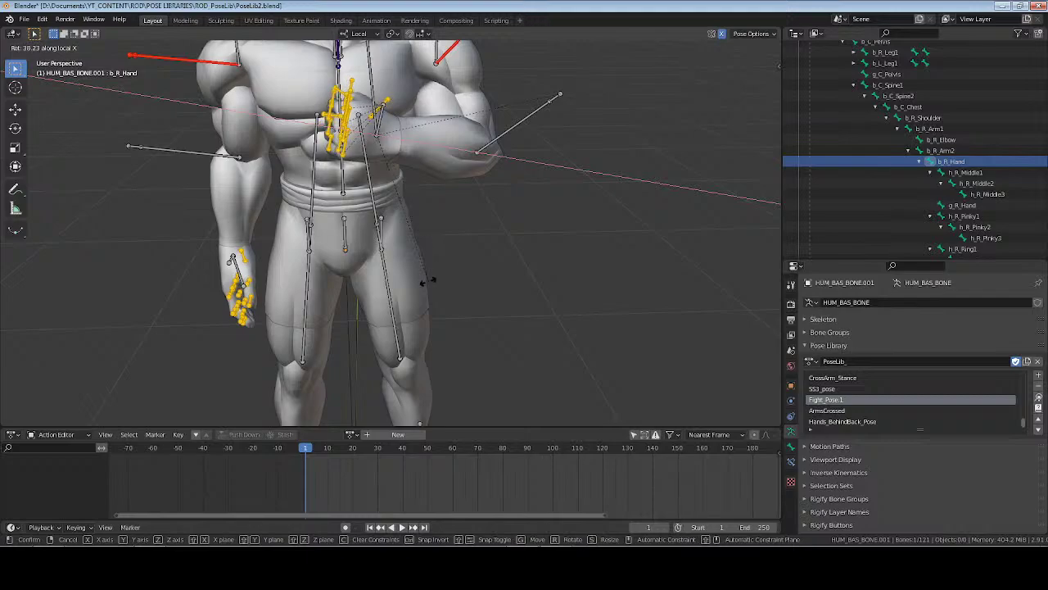
click(417, 282)
Rotate the b_R_Elbow and b_R_Arm2 bones by about -5 degrees around their local Z axis
drag(493, 88, 580, 174)
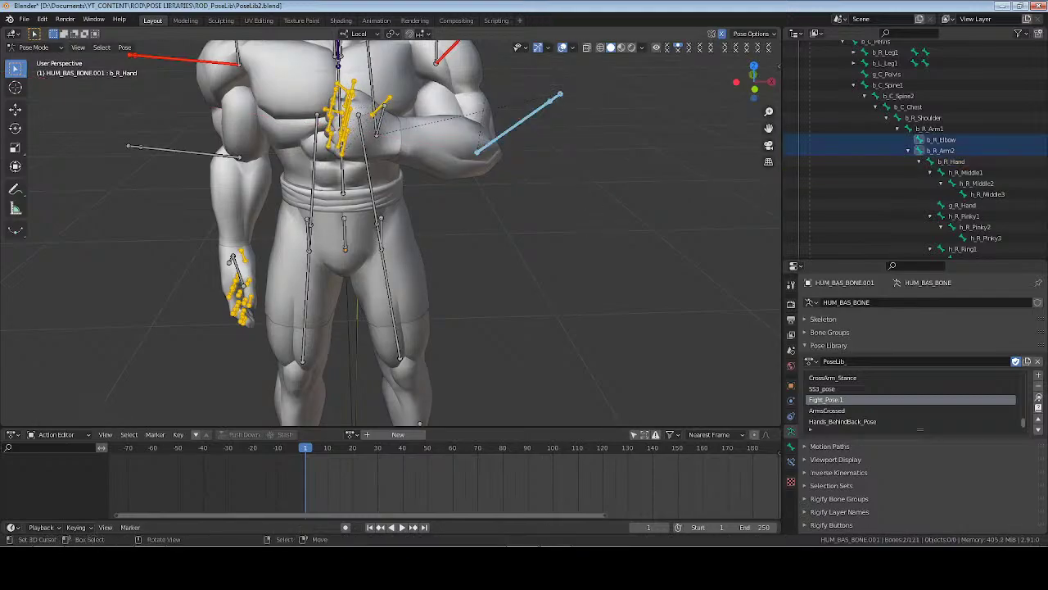
key(r)
key(z)
key(z)
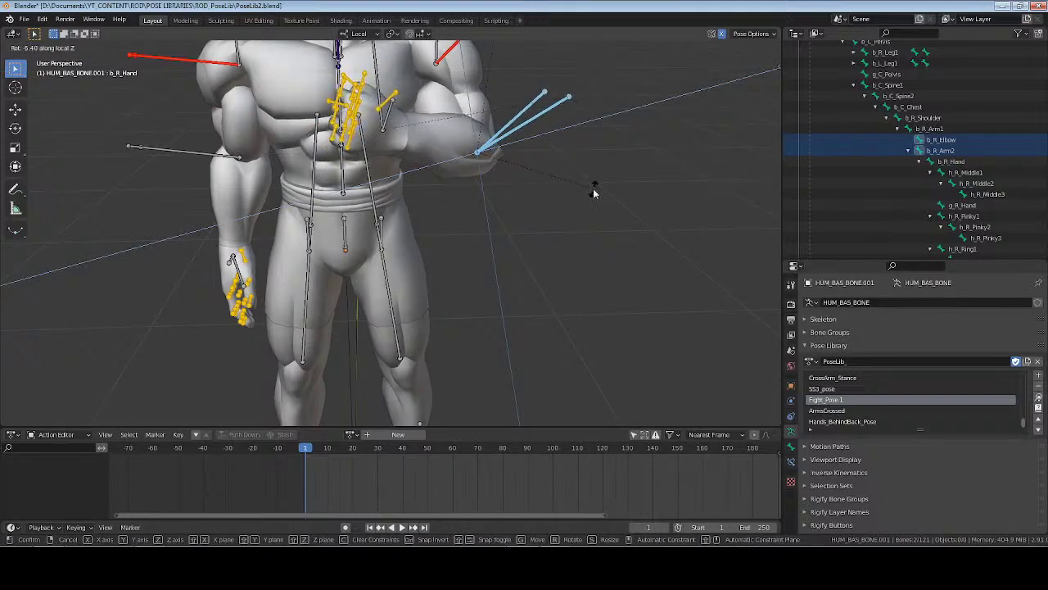
click(597, 185)
middle_drag(597, 186, 552, 225)
Rotate the right elbow and forearm bones about another -7 degrees around local Z, deselect them, and save the file
key(r)
key(z)
key(z)
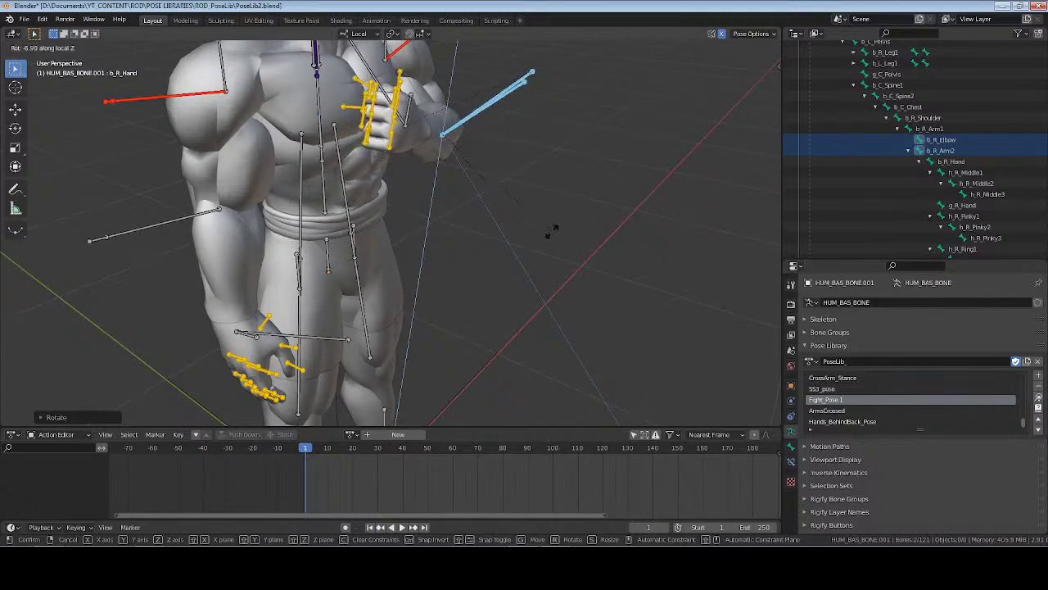
click(554, 230)
scroll(555, 223, down, 1)
click(554, 221)
key(ctrl+s)
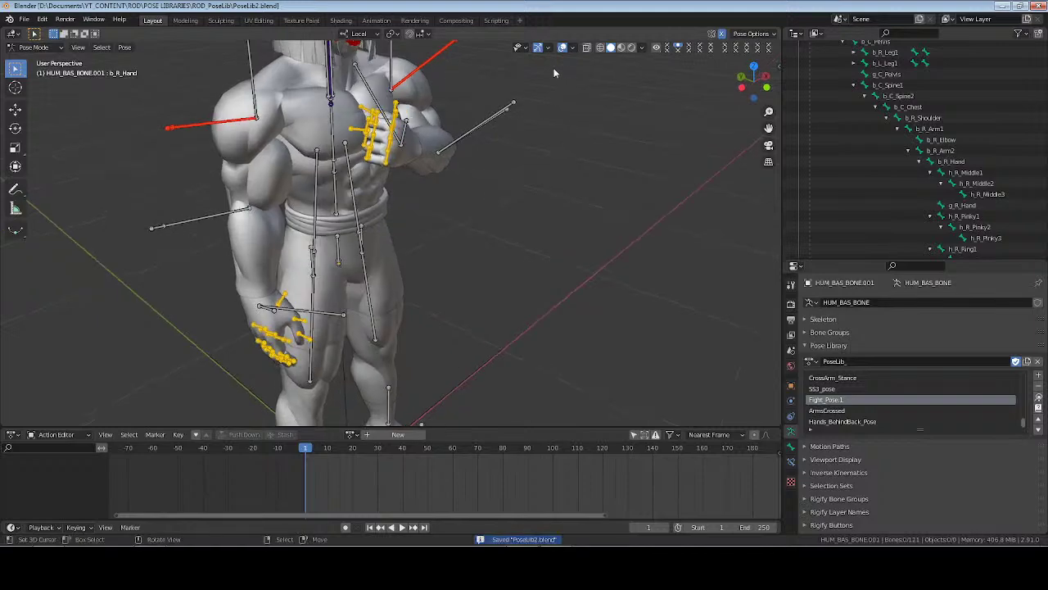
Hide the viewport overlays to inspect the raised-fist pose without bones, and show the overlays again
click(573, 48)
click(563, 47)
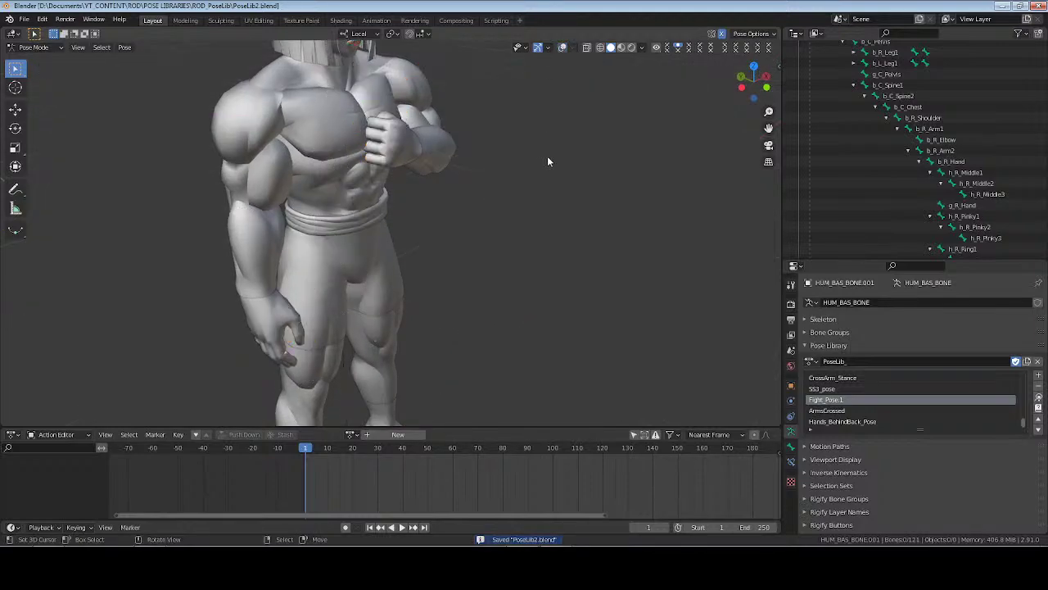
middle_drag(547, 156, 417, 250)
scroll(440, 245, down, 3)
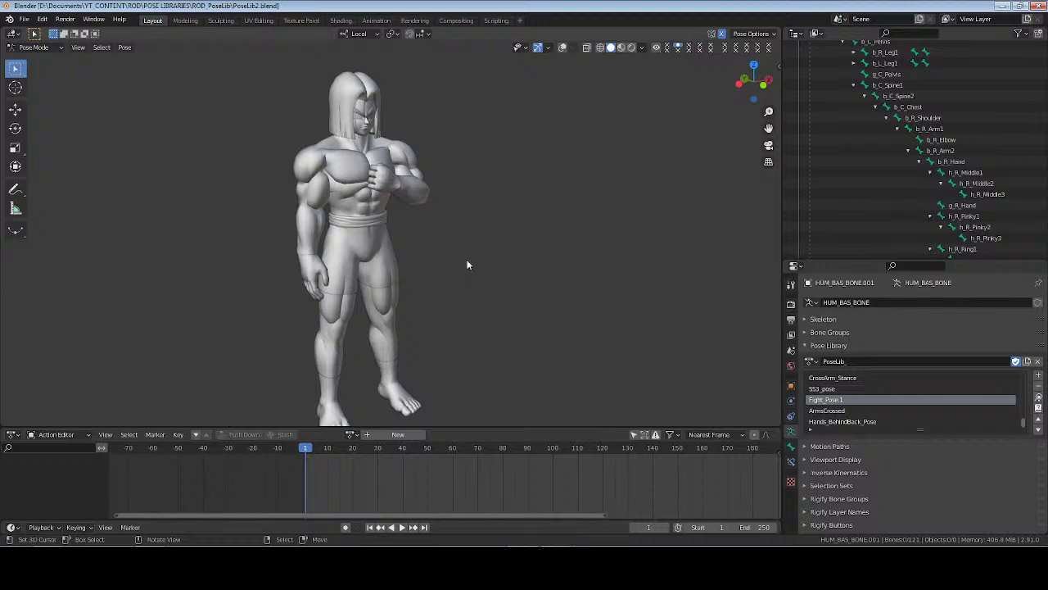
click(563, 47)
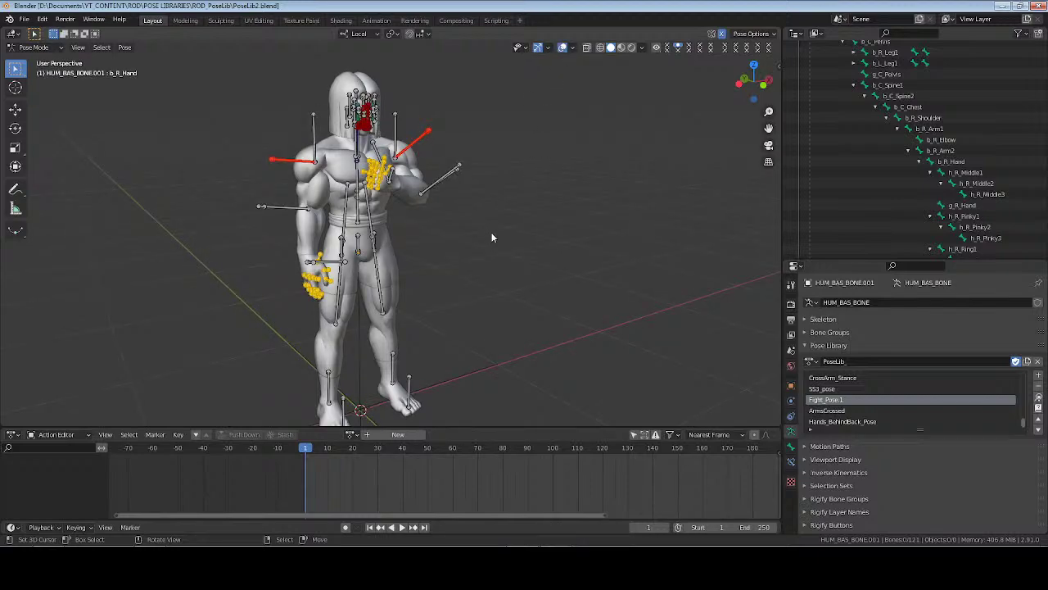
Select all bones of the armature and open the Add Pose options for replacing an existing pose
key(a)
middle_drag(496, 235, 478, 263)
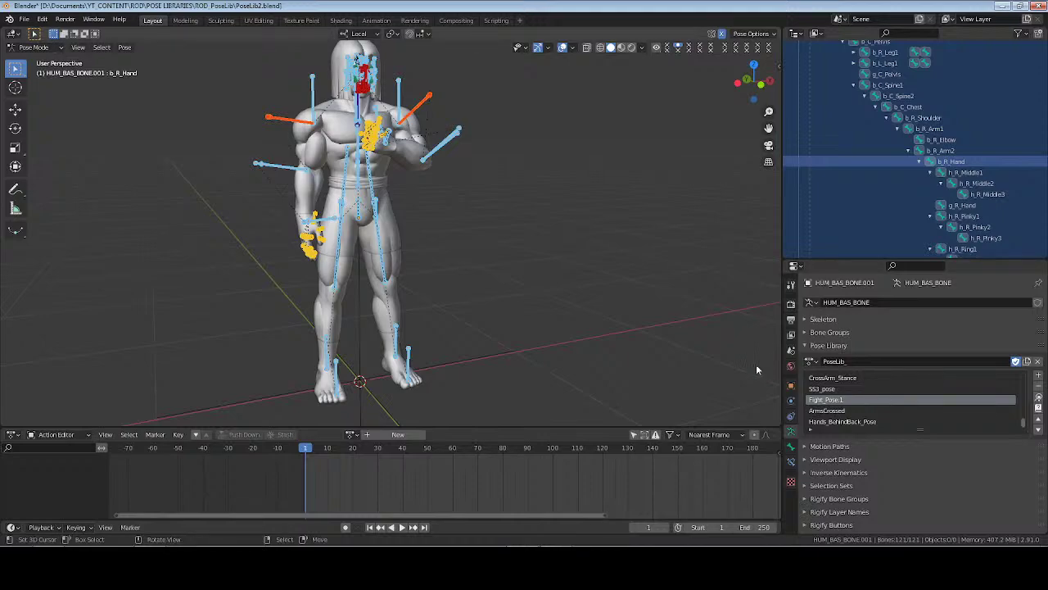
click(1038, 375)
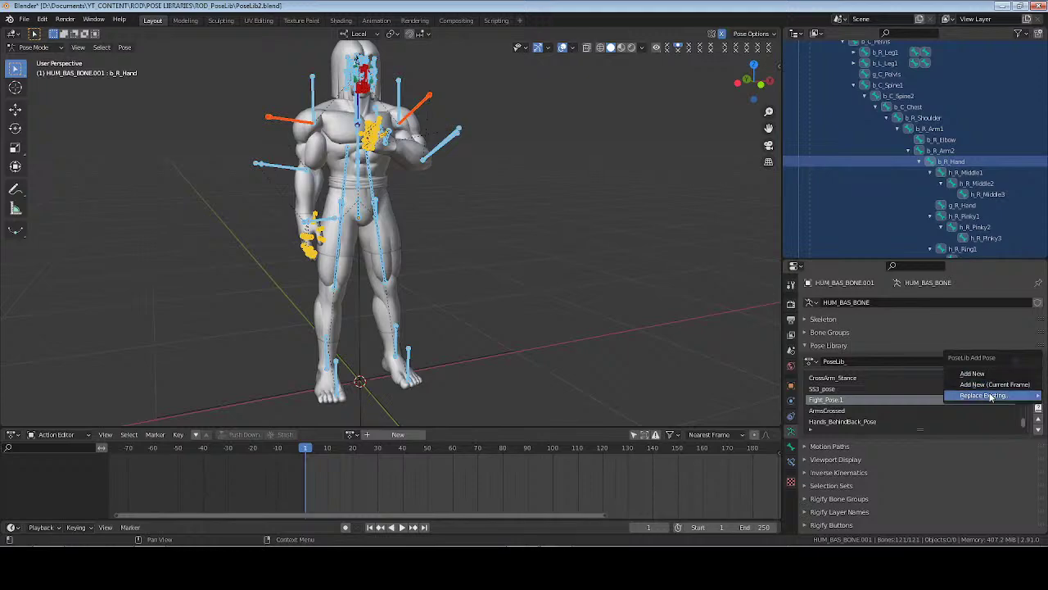
mouse_move(988, 397)
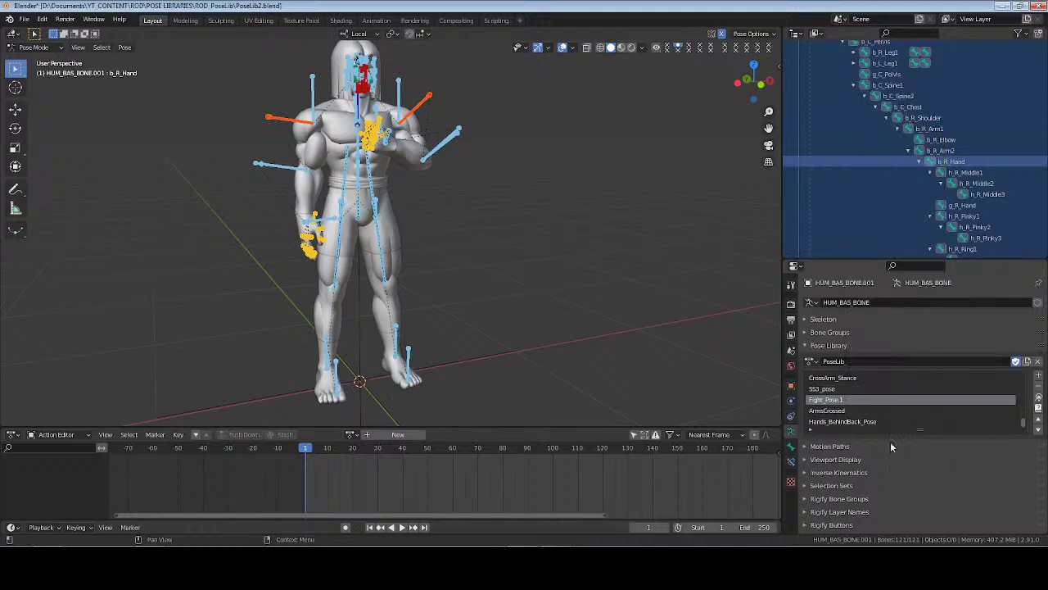
Apply Rest_Pose from PoseLib_ to all selected bones and save the file
drag(1026, 427, 882, 379)
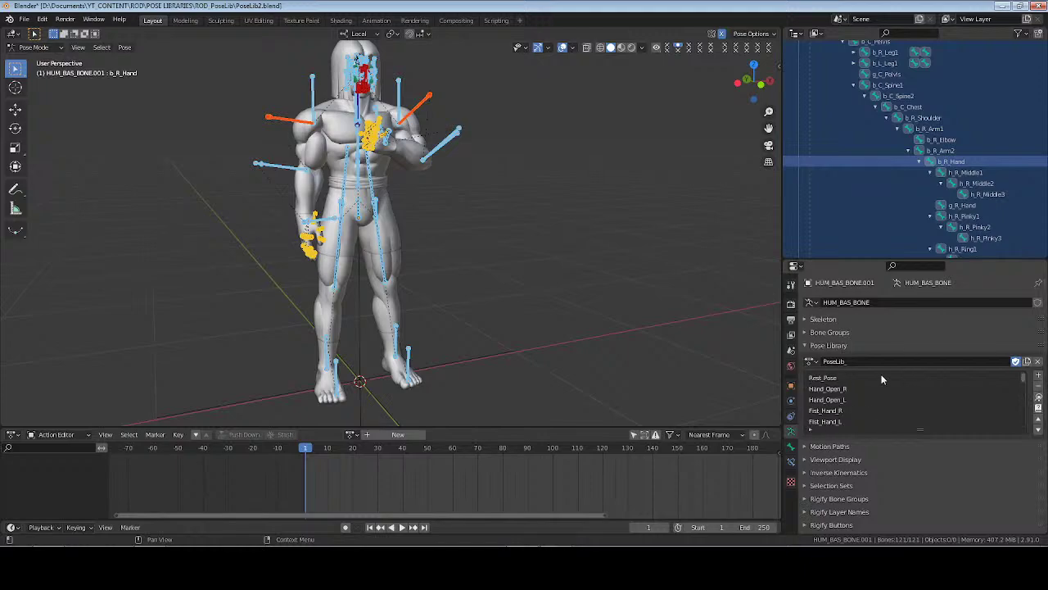
click(865, 378)
click(1039, 396)
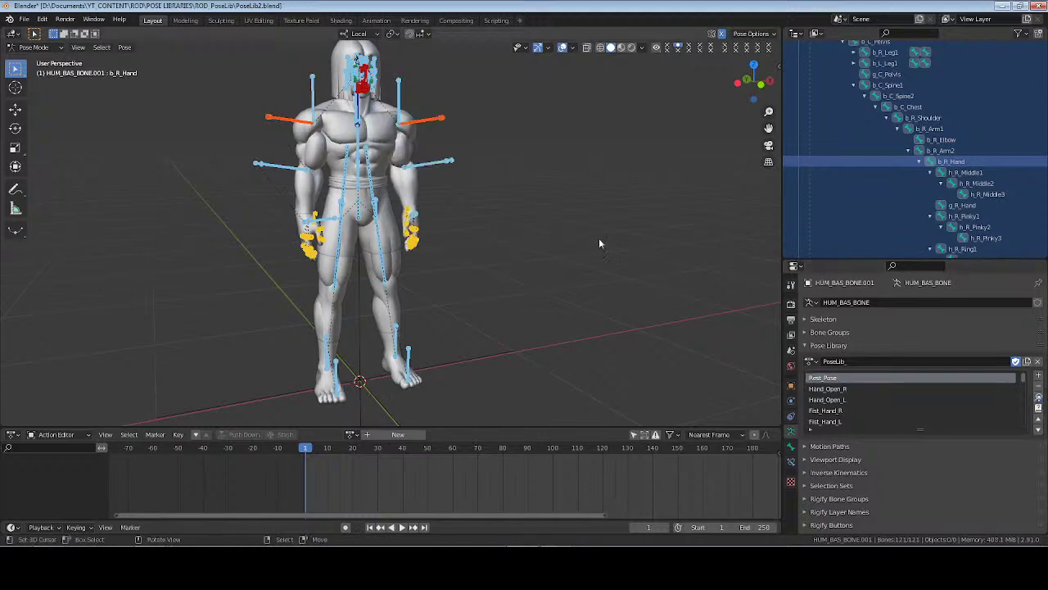
middle_drag(512, 270, 474, 272)
key(ctrl+s)
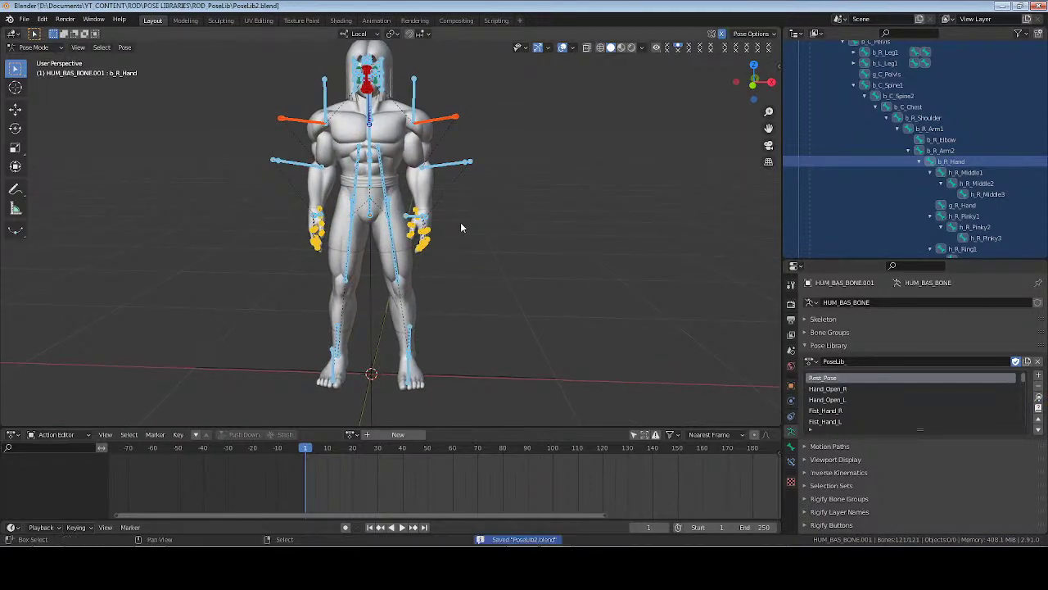
Select the b_R_Arm1 upper-arm bone and rotate it about 11 degrees around its local X axis
shift+middle_drag(464, 237, 456, 274)
scroll(472, 272, up, 2)
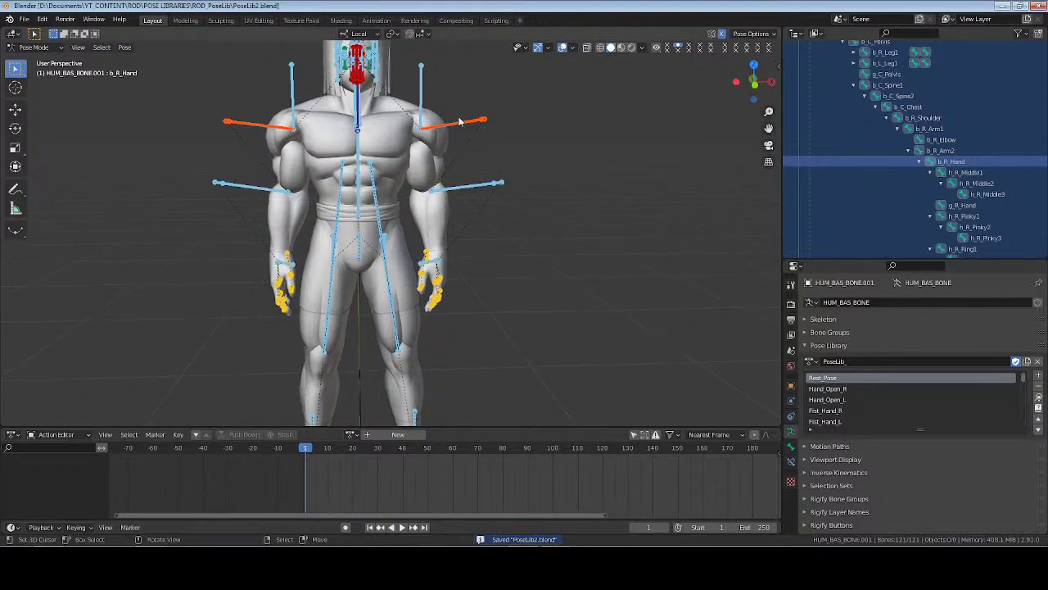
right_click(459, 121)
key(r)
key(x)
key(x)
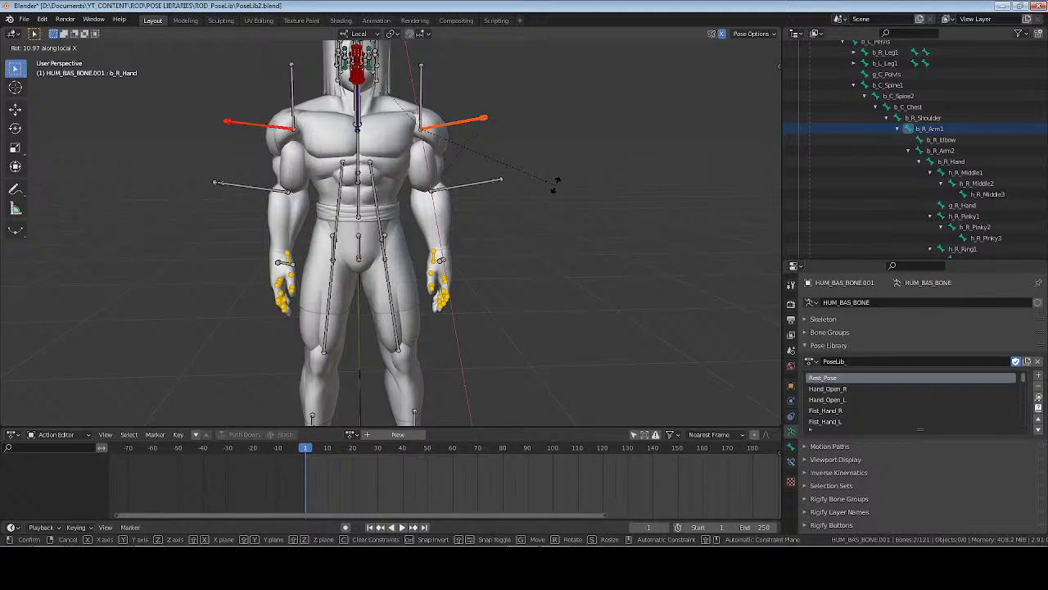
click(565, 189)
key(r)
key(z)
key(z)
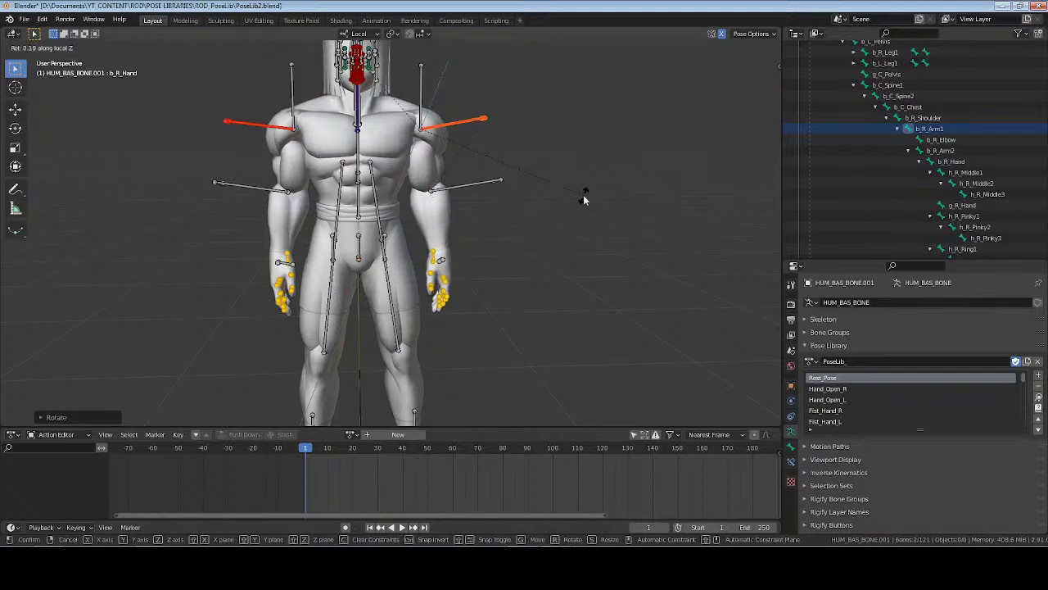
right_click(583, 199)
Select the b_R_Shoulder and b_L_Shoulder bones and move them slightly downward along their local Y axis
click(886, 118)
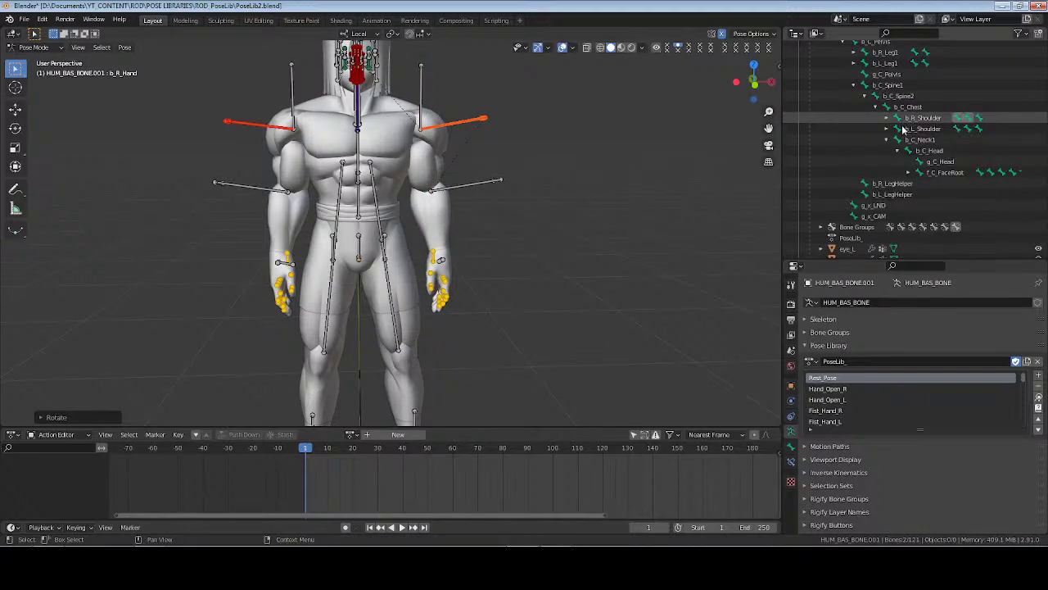
click(903, 118)
ctrl+click(903, 128)
key(g)
key(y)
key(y)
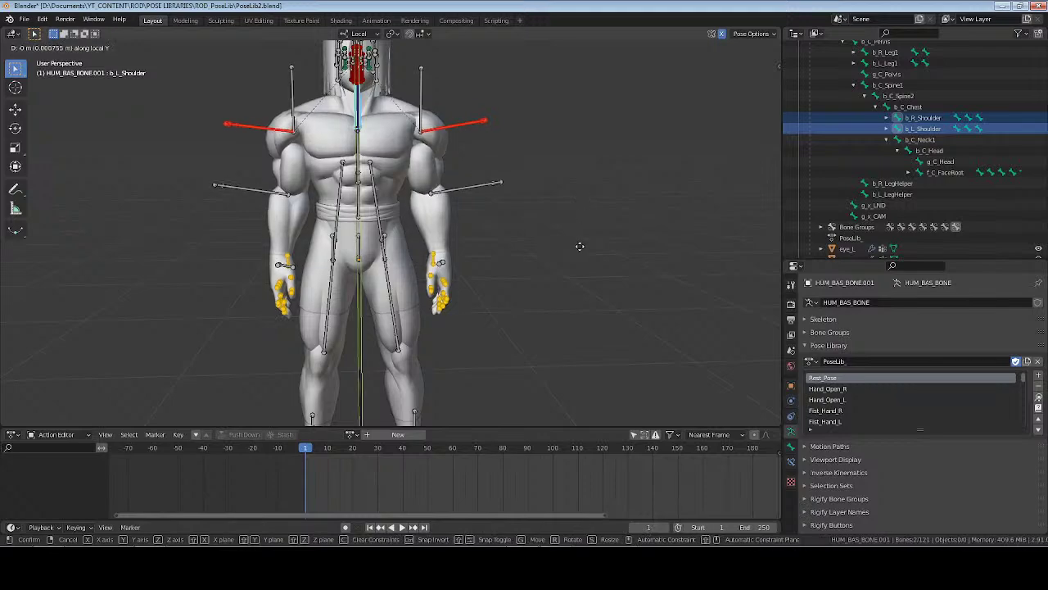
click(548, 288)
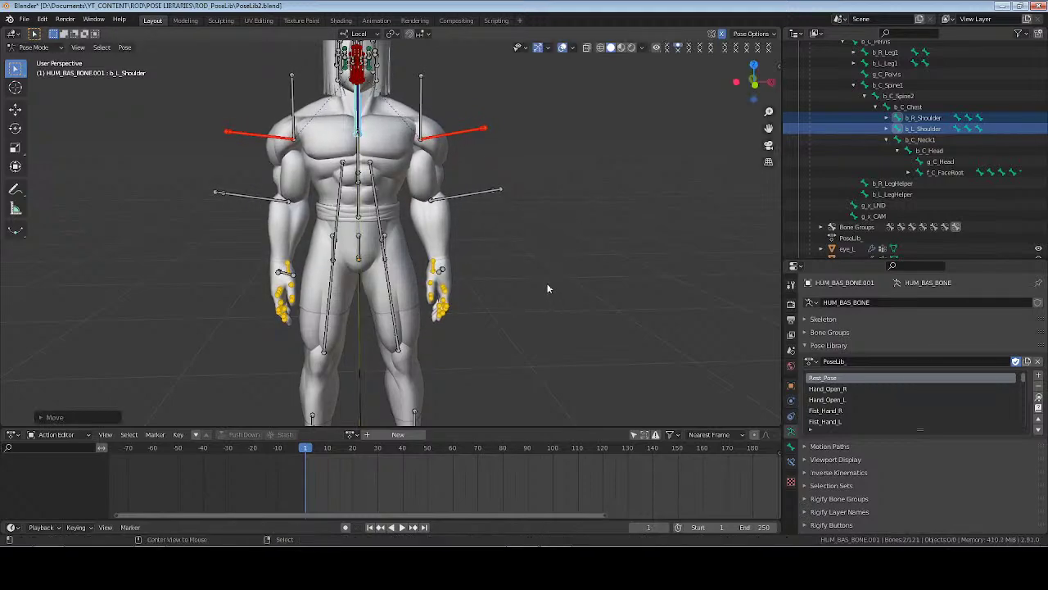
Select all bones and replace the existing Rest_Pose in PoseLib_ with the current pose
scroll(529, 274, down, 3)
key(a)
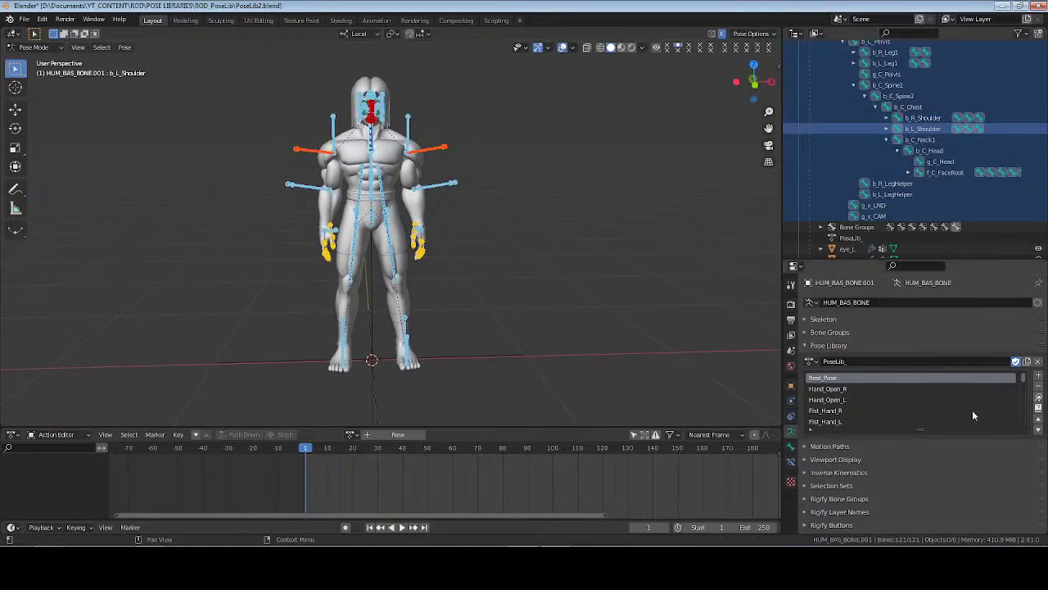
click(1039, 375)
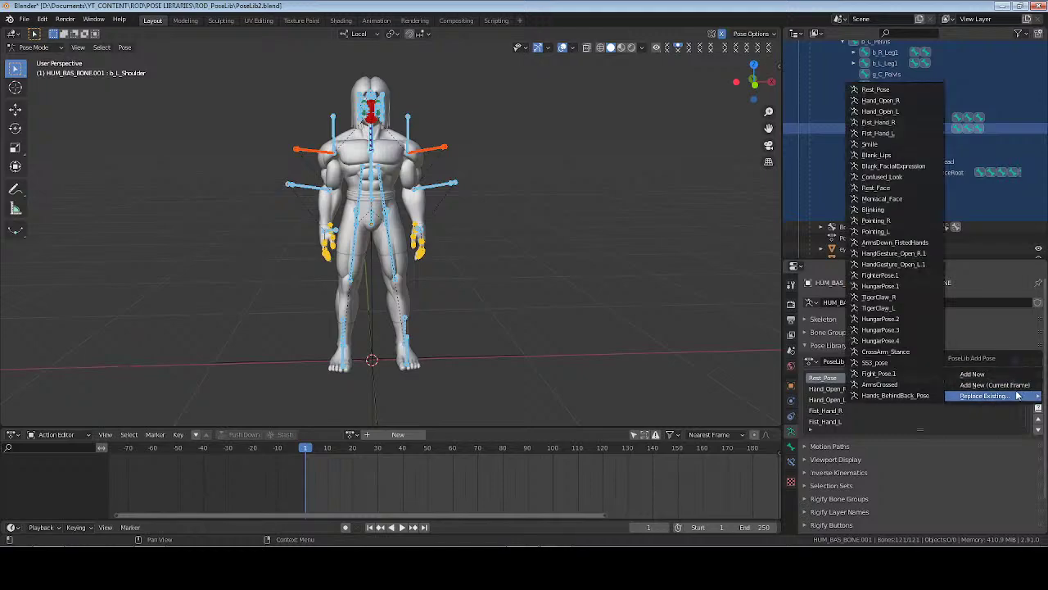
click(873, 90)
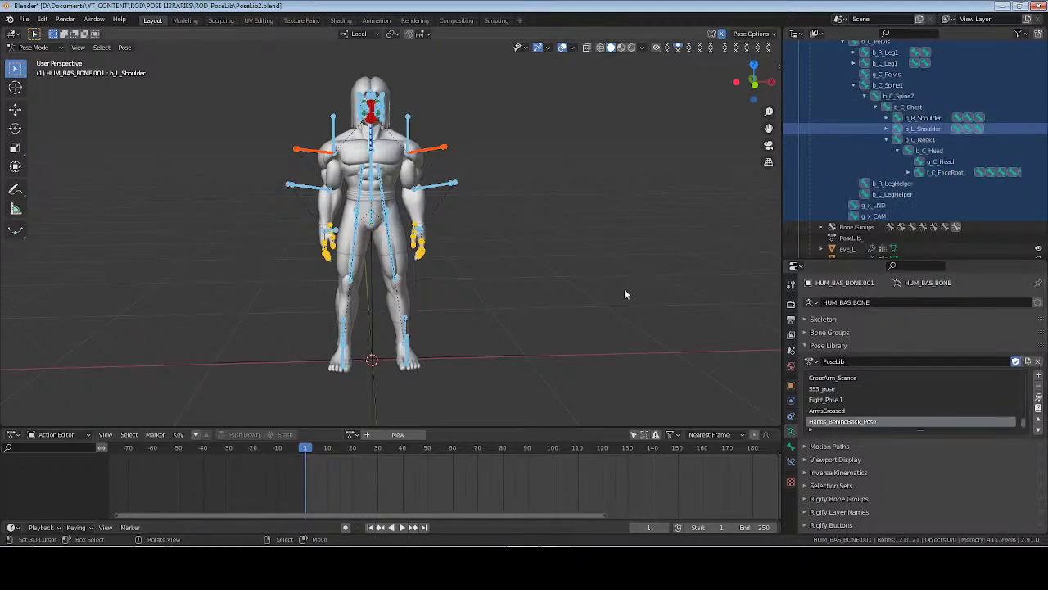
Apply Hands_BehindBack_Pose from PoseLib_ to all selected bones
scroll(983, 414, up, 5)
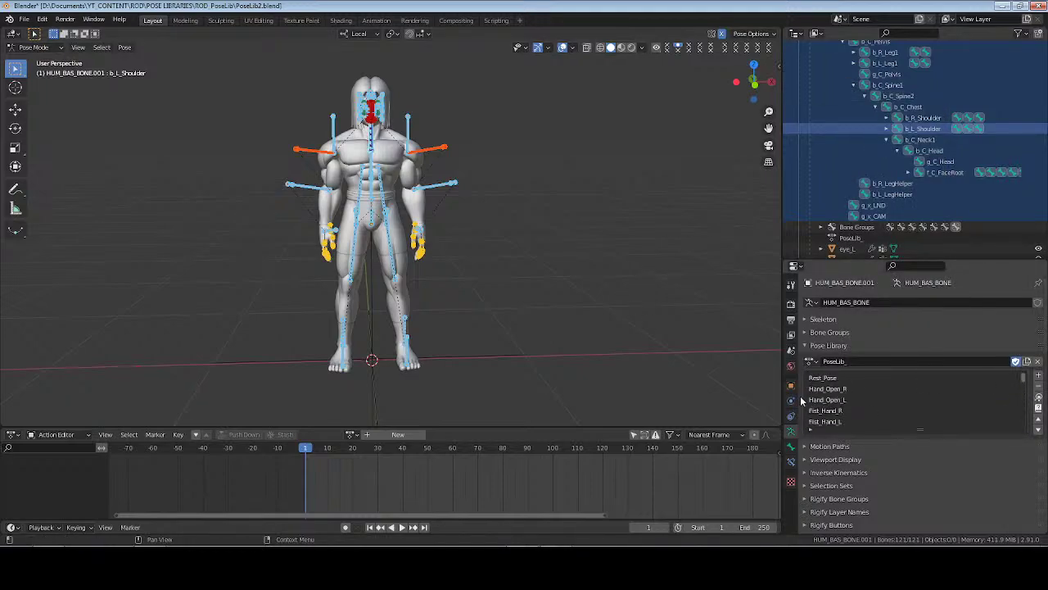
click(826, 379)
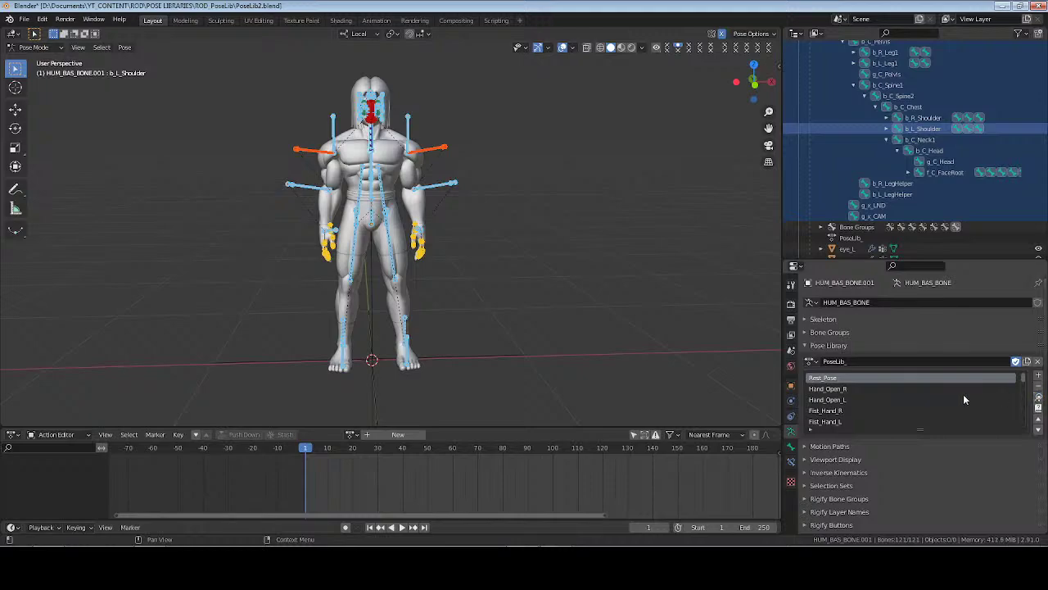
scroll(1023, 387, down, 5)
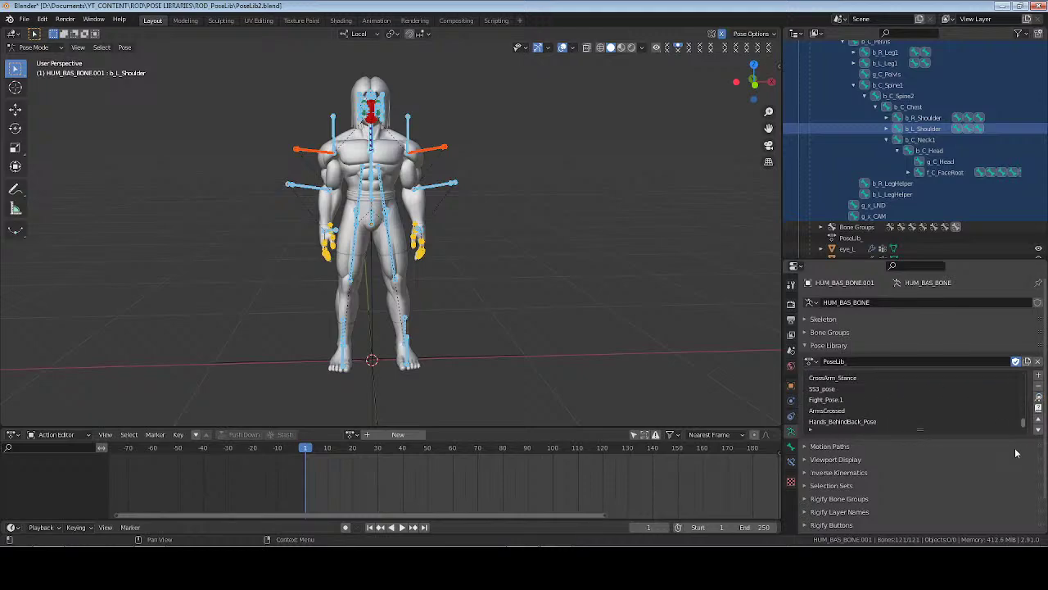
click(827, 421)
click(1037, 398)
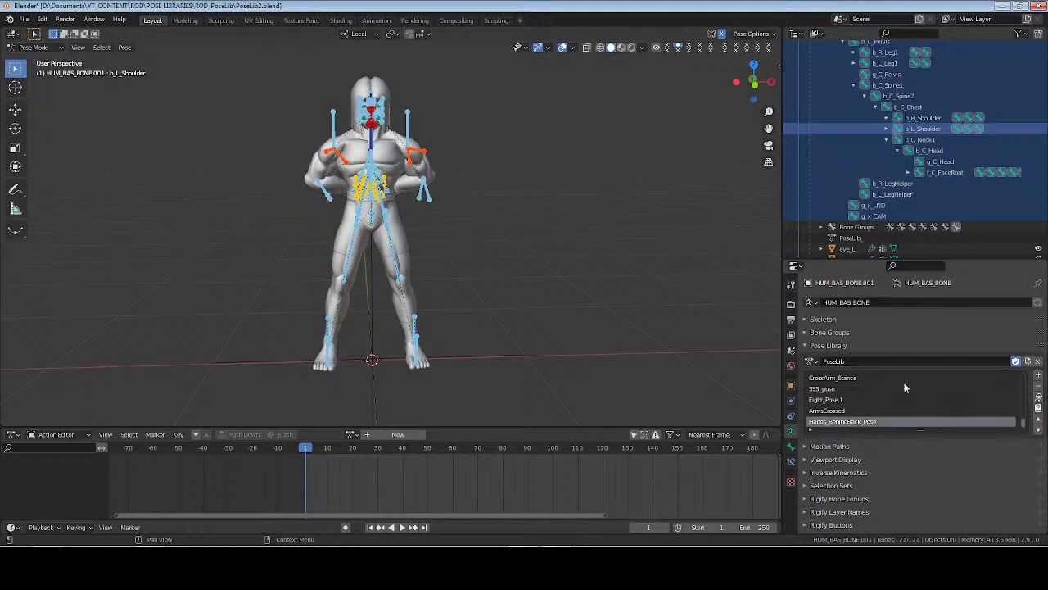
Apply Rest_Pose from PoseLib_ to all bones, deselect them and save the file
scroll(1023, 414, up, 5)
click(824, 378)
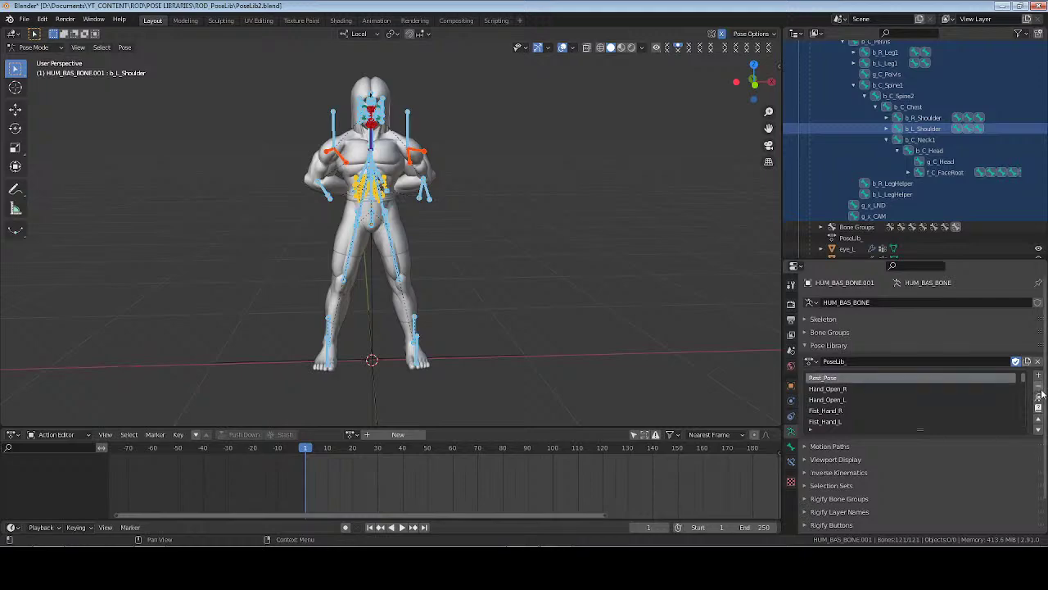
click(1038, 399)
click(543, 248)
key(ctrl+s)
Switch the armature to Object Mode and open the ISLE OF GHOULS_ALERON_ZELKUR_INARI.blend file
middle_drag(543, 248, 448, 276)
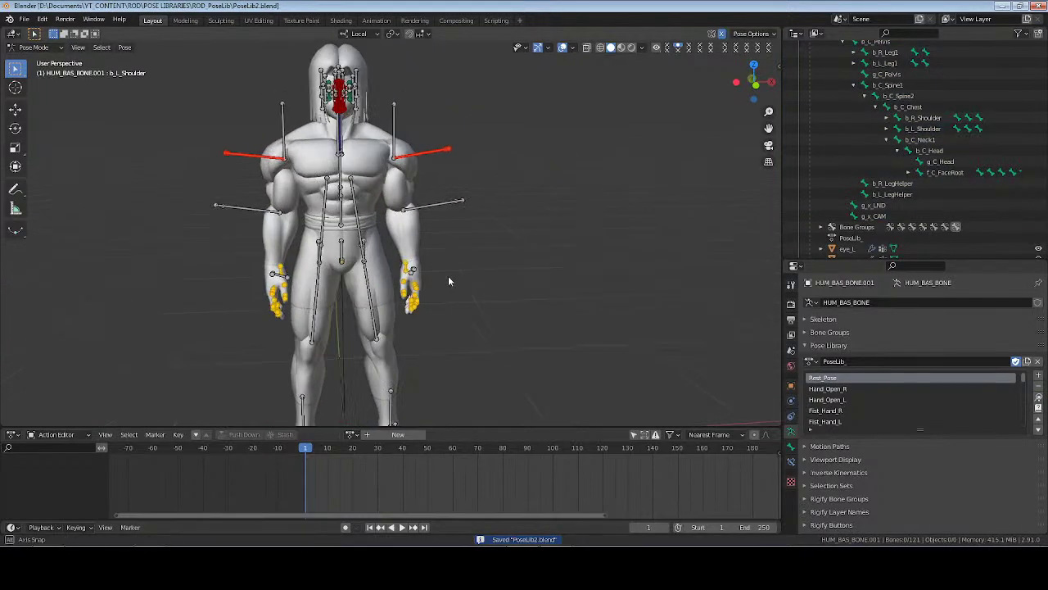
key(ctrl+Tab)
click(447, 177)
click(23, 18)
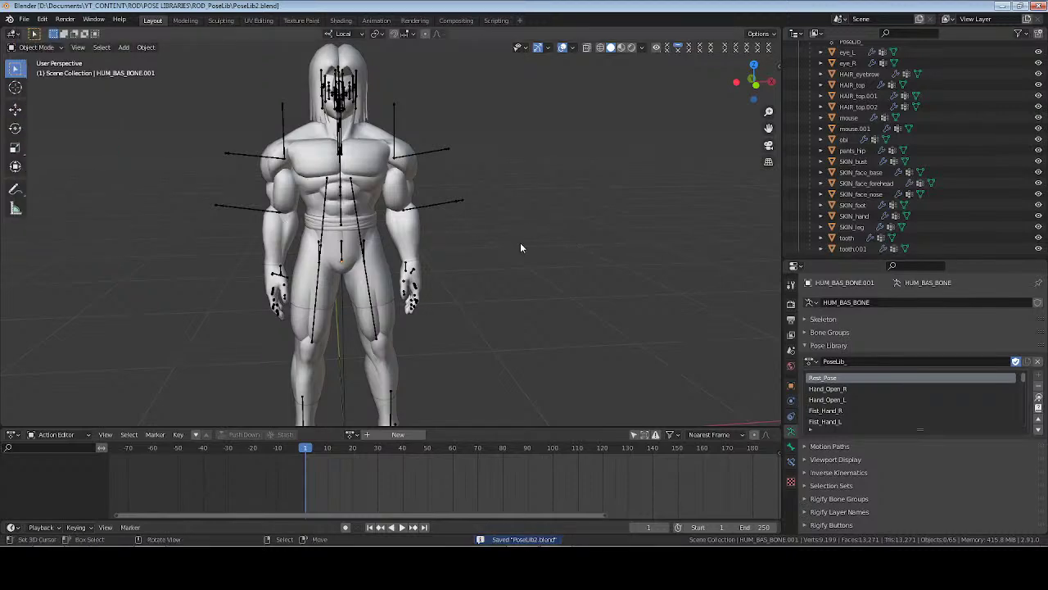
scroll(467, 276, down, 2)
middle_drag(467, 275, 490, 272)
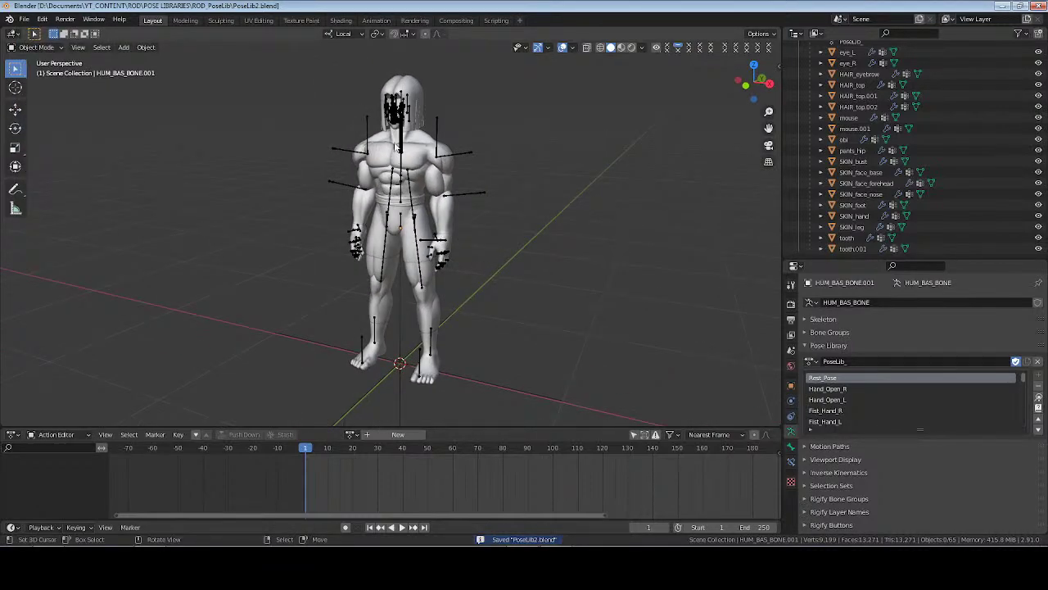
click(25, 20)
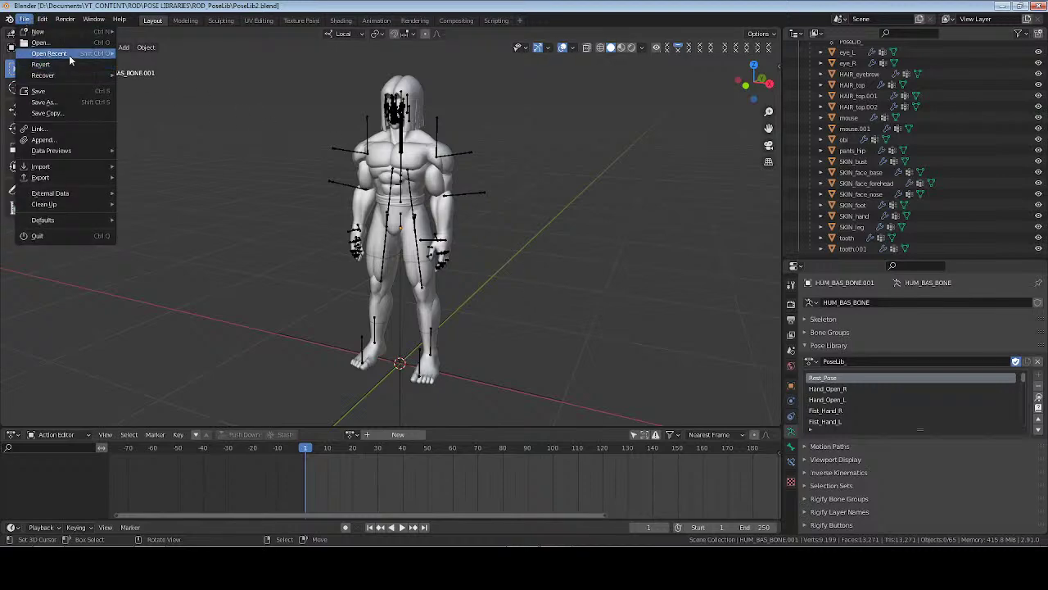
mouse_move(73, 54)
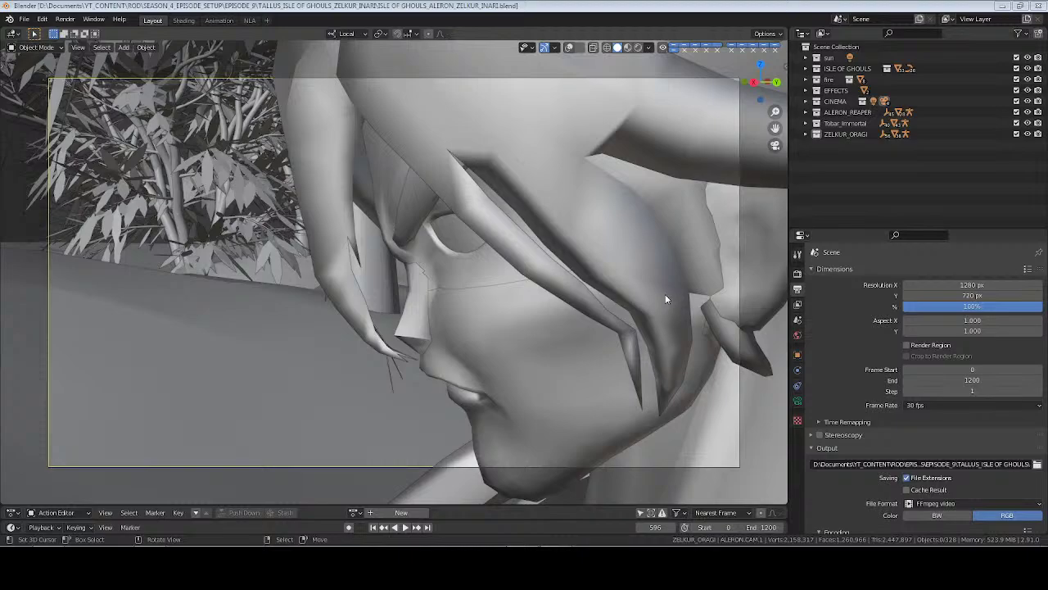
Play the camera animation in solid shading, stop at about frame 862 and save the file
key(space)
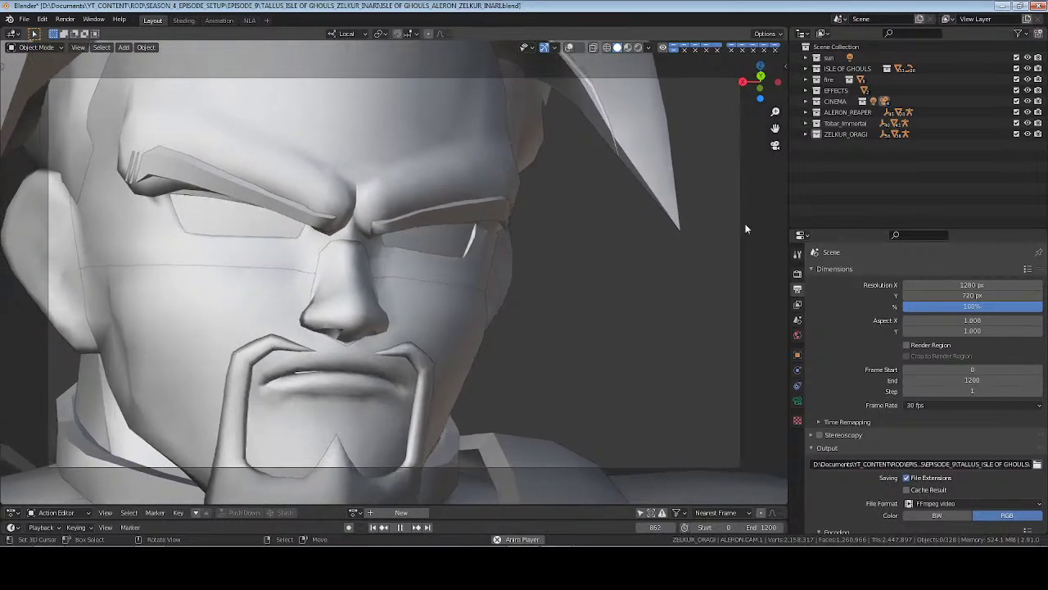
key(space)
key(ctrl+s)
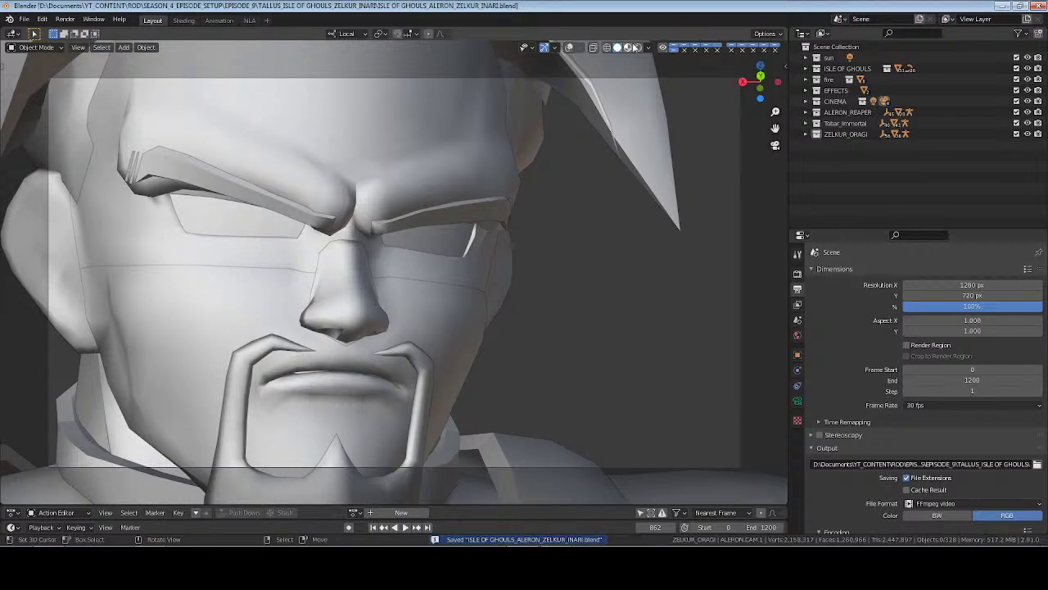
Show the close-up shot in Material Preview and Rendered viewport shading, and save the file
key(z)
click(768, 267)
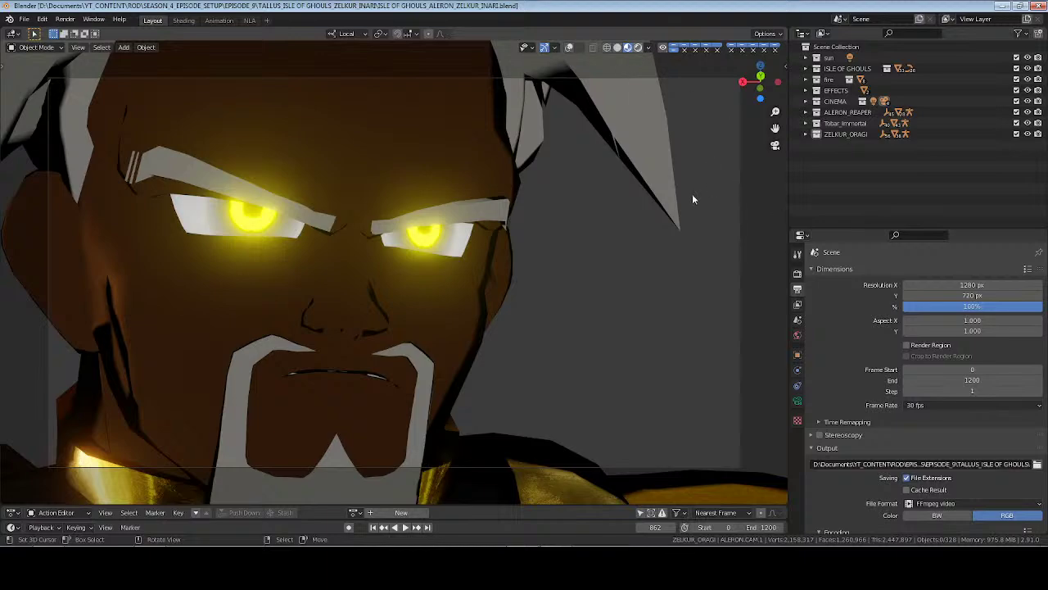
key(z)
key(8)
key(ctrl+s)
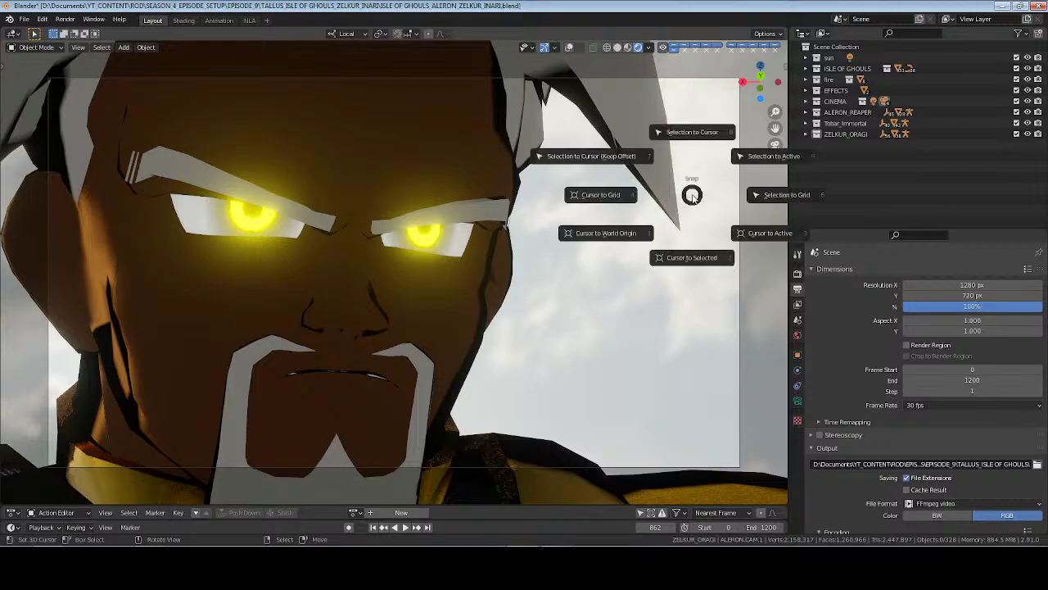
Leave the camera view and examine the whole rendered scene around the house from a distance
key(KP_0)
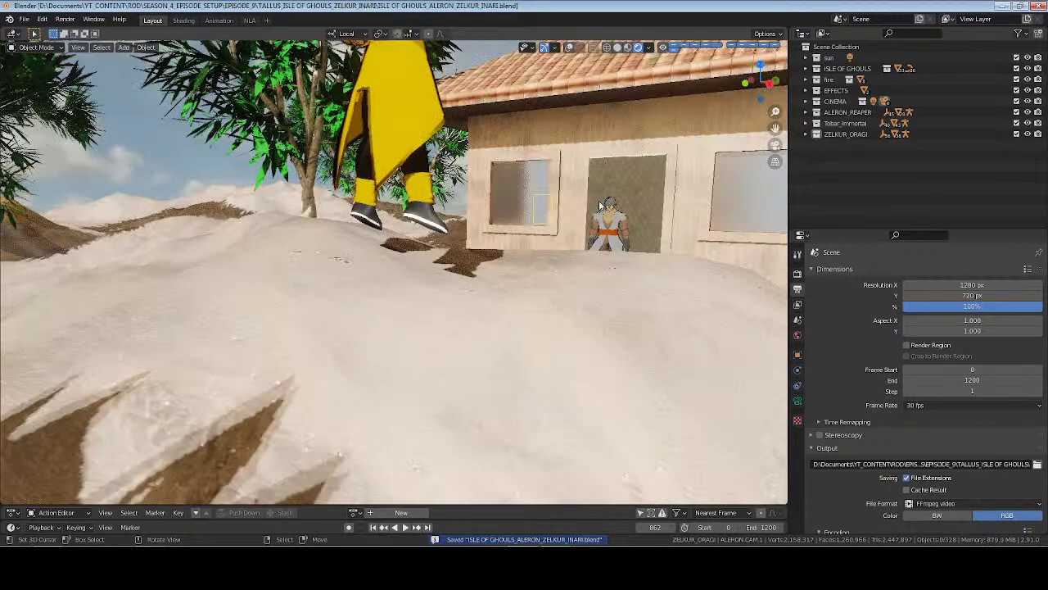
scroll(518, 188, down, 4)
middle_drag(518, 188, 490, 282)
scroll(508, 253, down, 5)
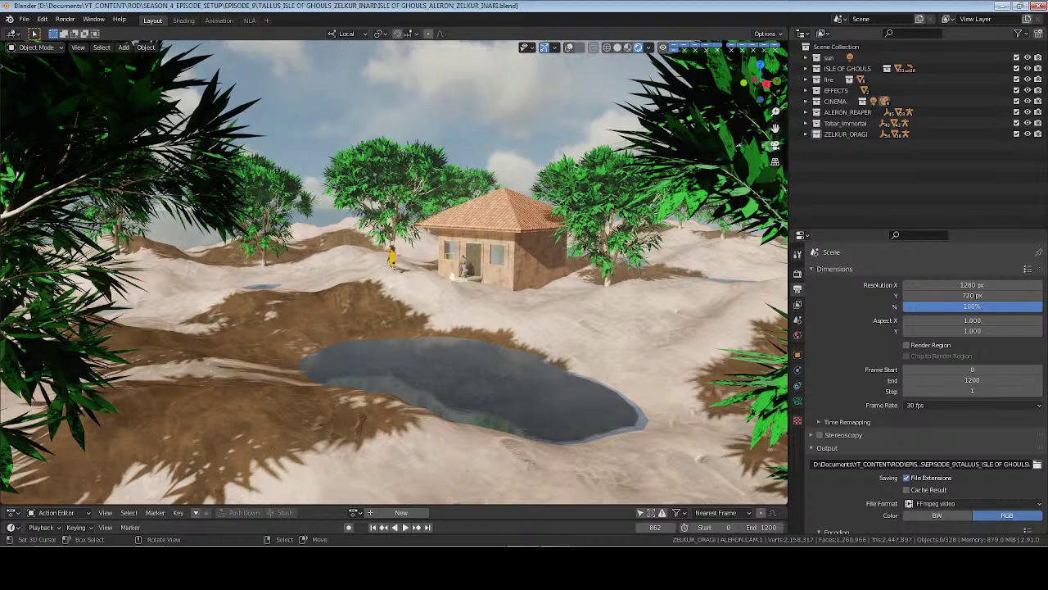
Switch to Windows Explorer and review the project folders inside ROD
click(150, 565)
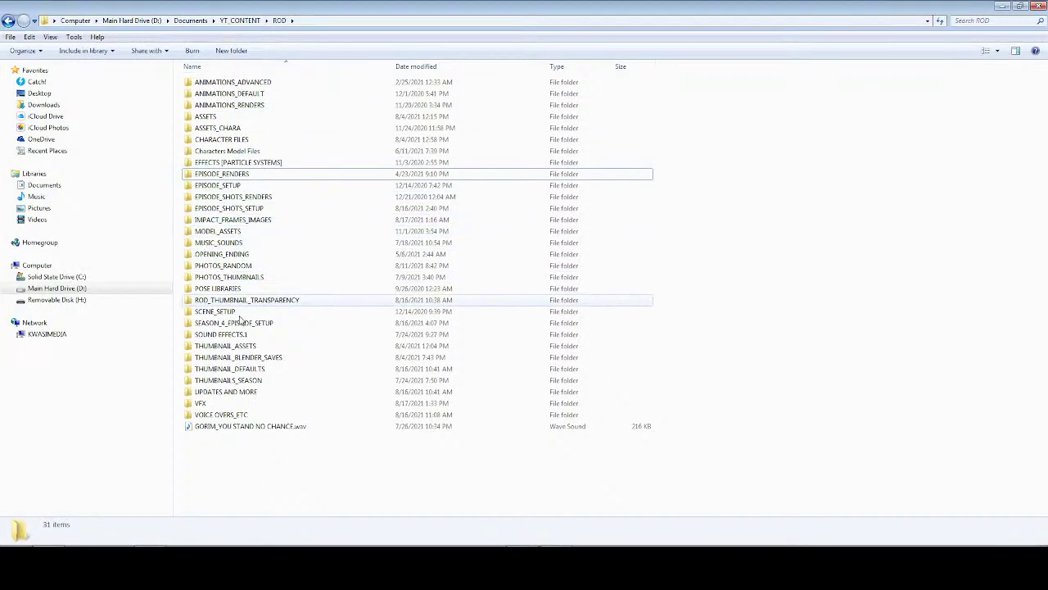
drag(212, 457, 284, 68)
click(924, 322)
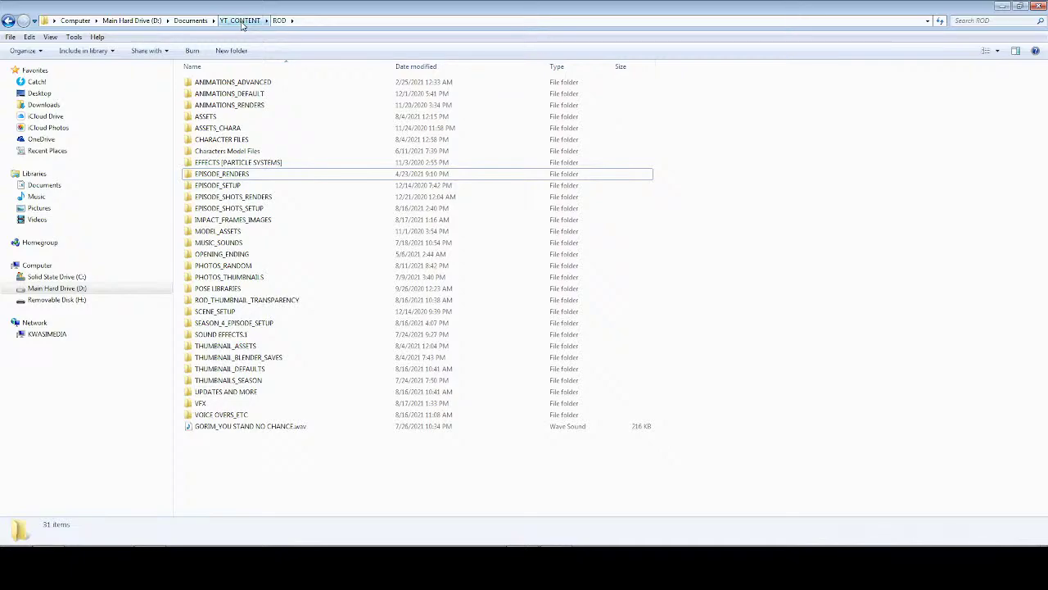
Review the folders in YT_CONTENT, look into the VERSUS folder, and return to Blender
click(242, 22)
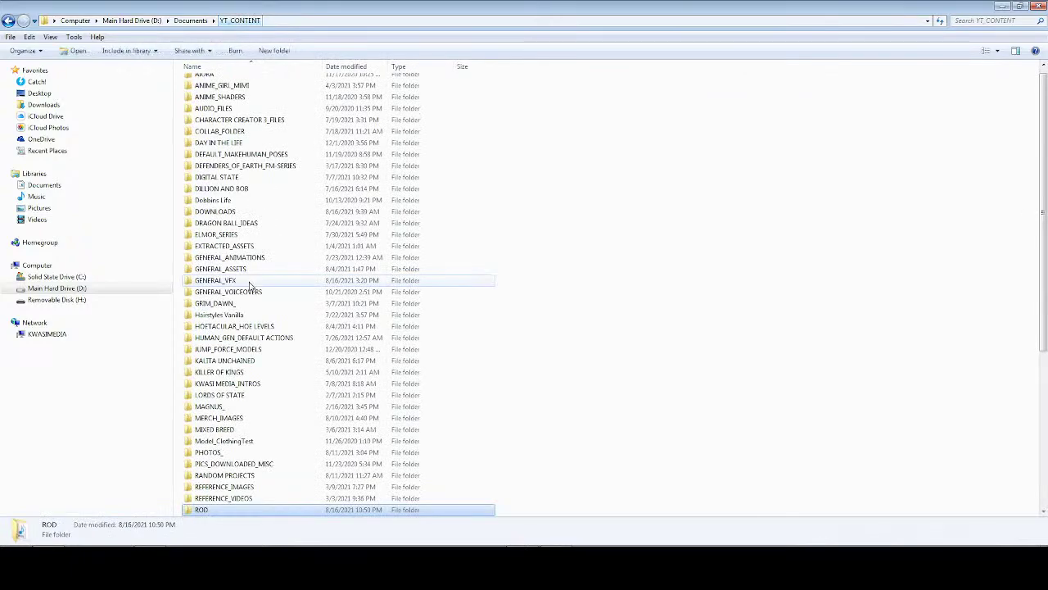
scroll(295, 365, up, 7)
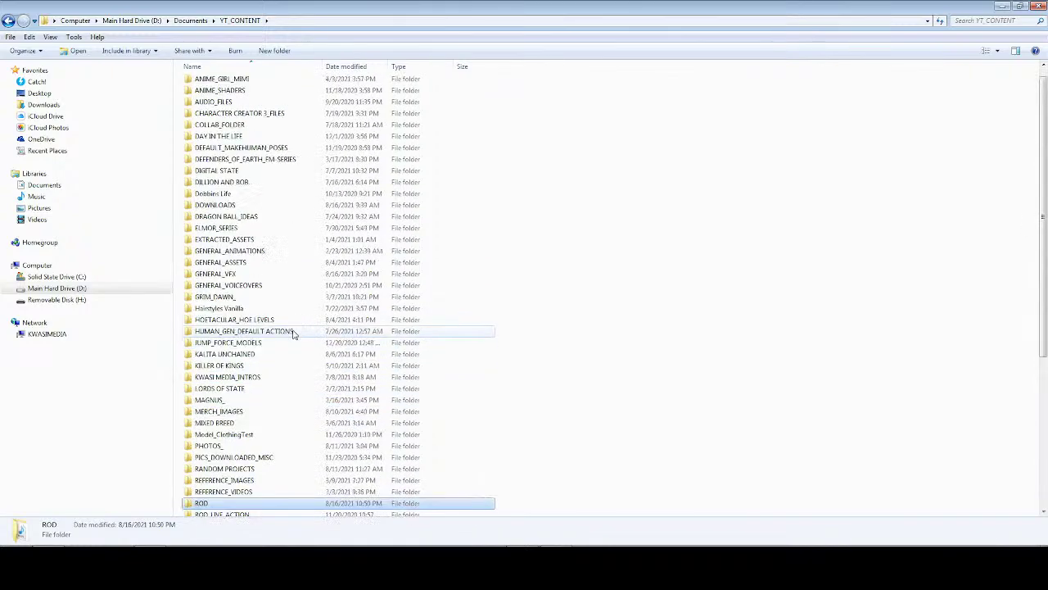
scroll(246, 383, down, 7)
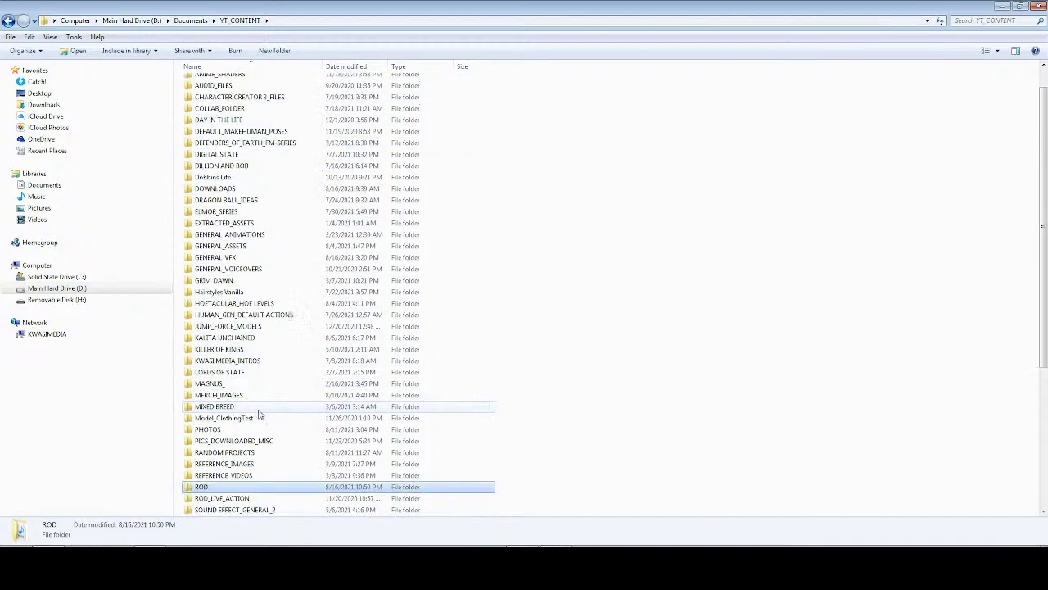
double_click(209, 452)
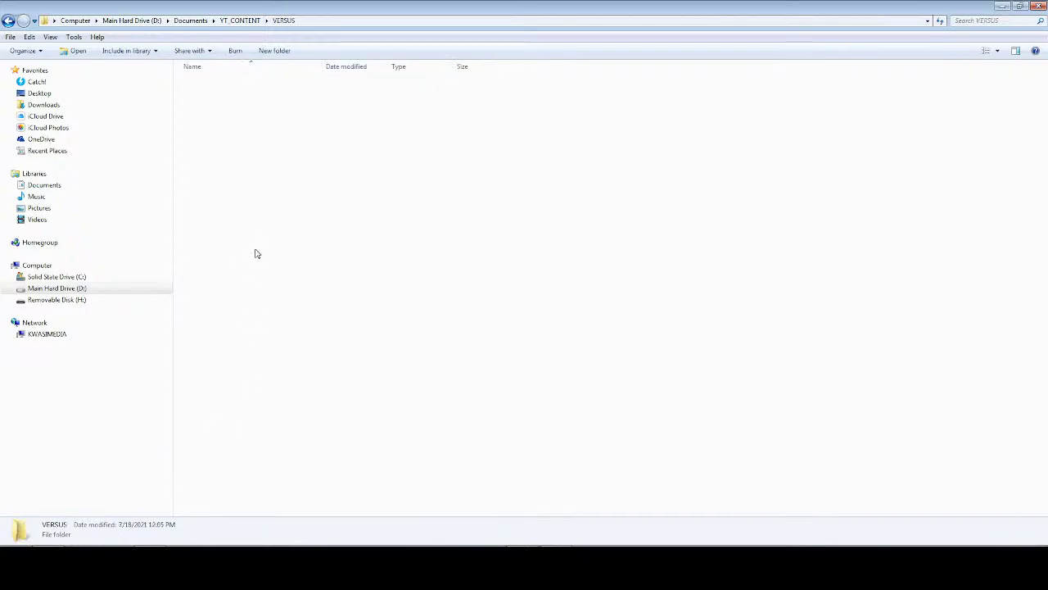
drag(214, 373, 235, 78)
click(239, 20)
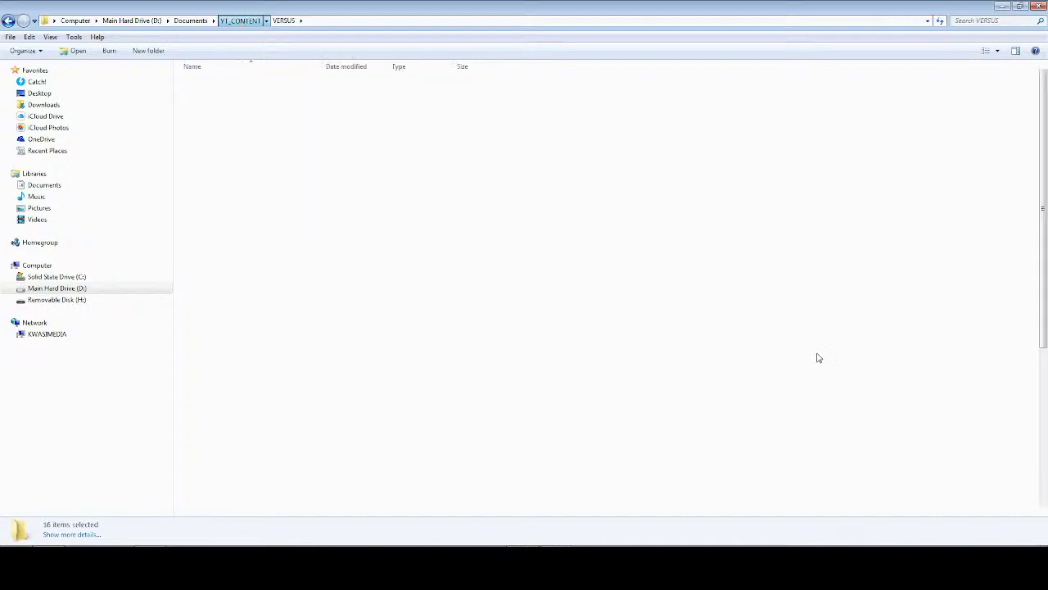
click(1002, 6)
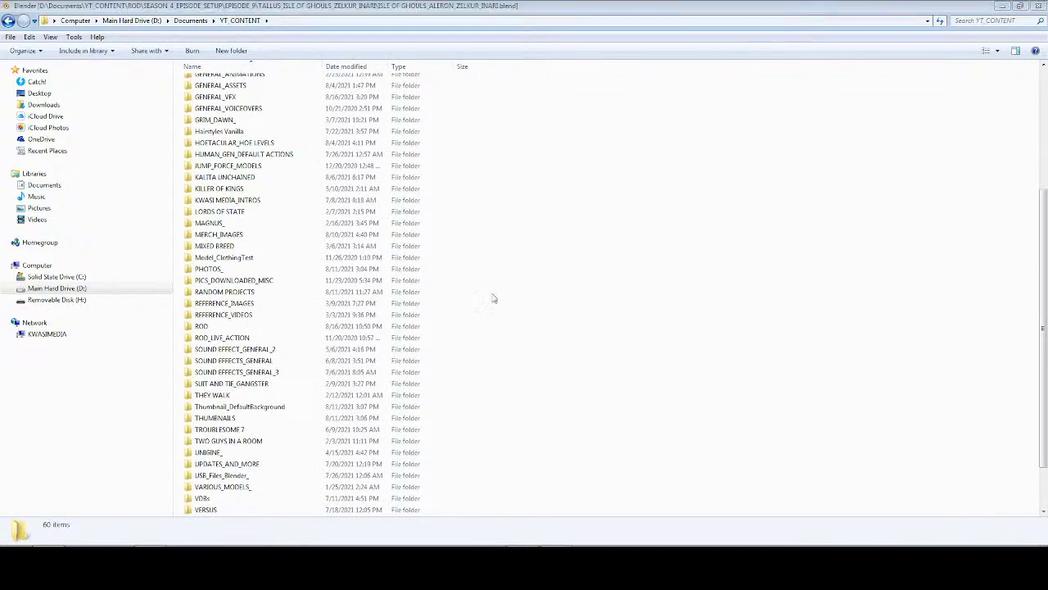
Play the rendered animation through the scene camera, stop it, return to frame 0 and save the file
scroll(571, 293, up, 3)
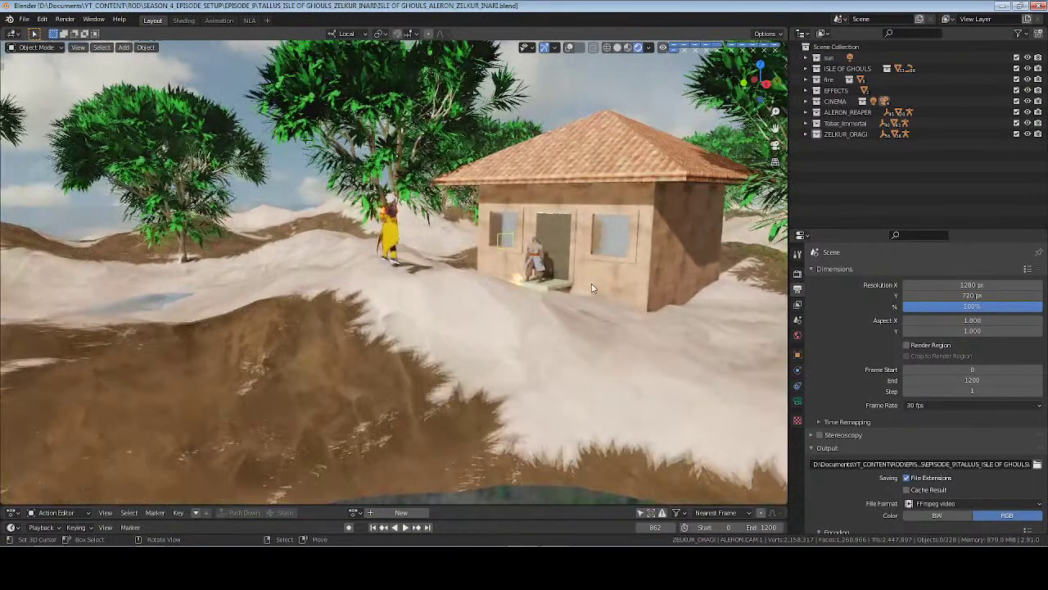
key(KP_0)
key(space)
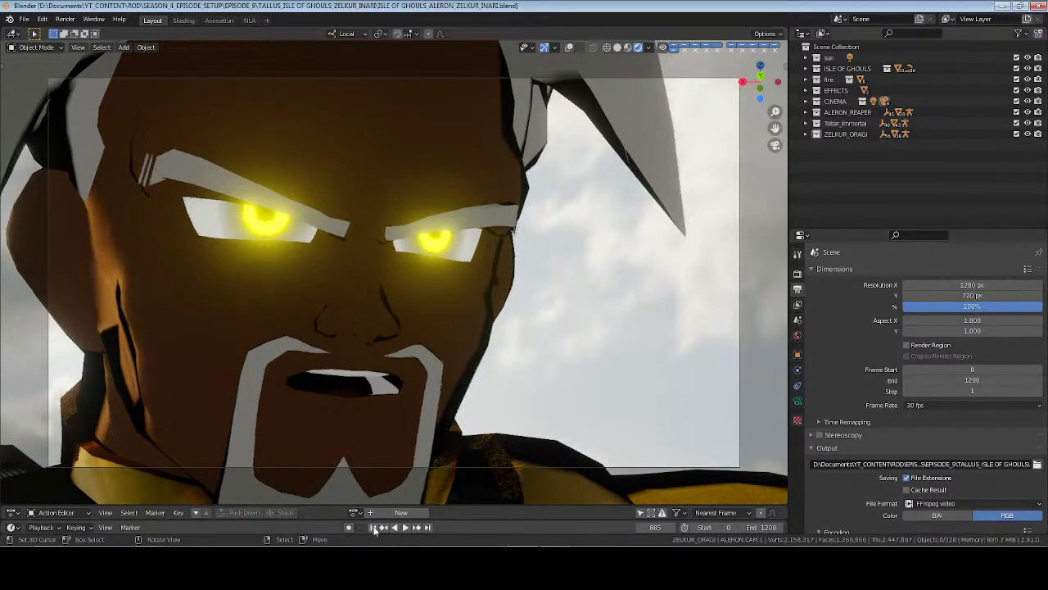
key(space)
key(shift+Left)
key(ctrl+s)
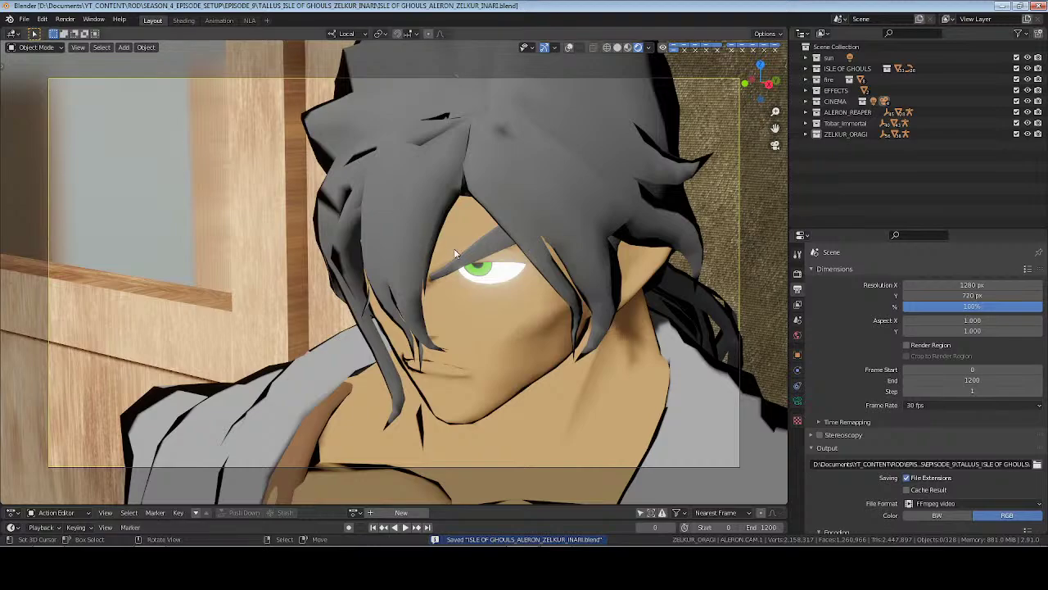
Switch the viewport to Solid shading and save the file again
key(z)
key(6)
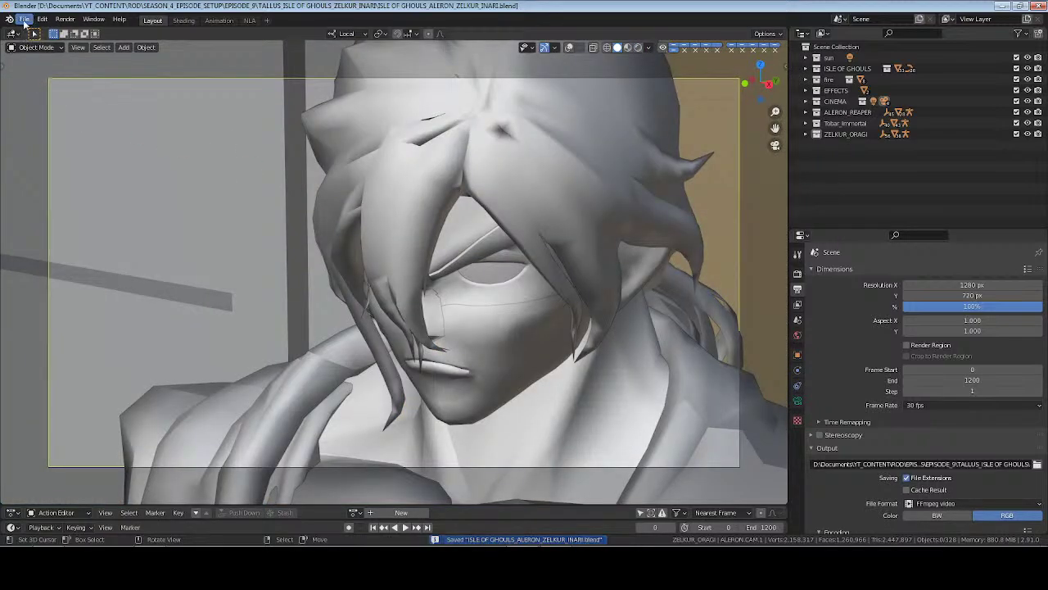
click(24, 19)
mouse_move(78, 180)
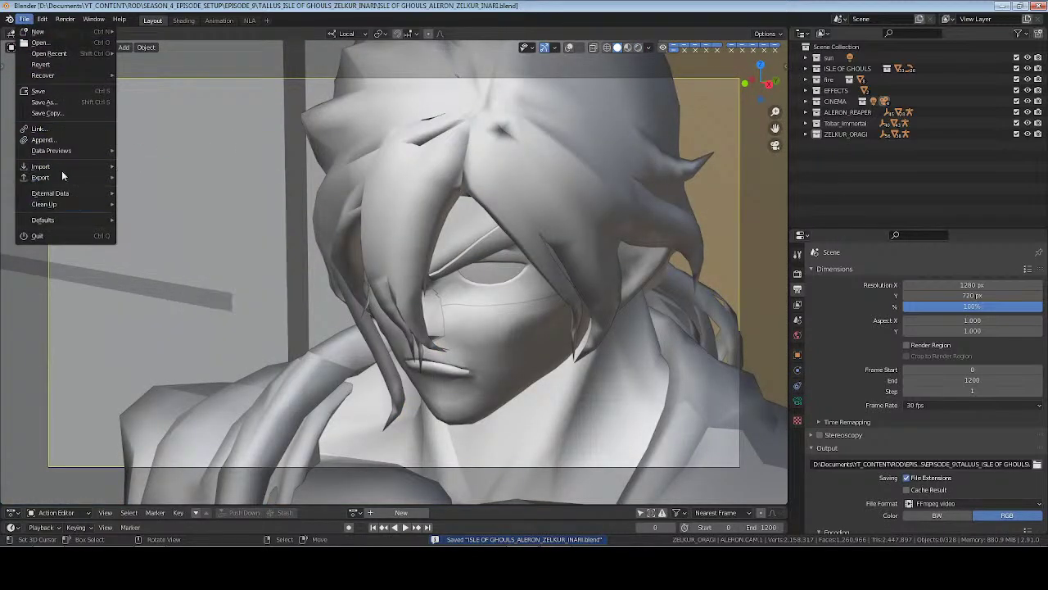
mouse_move(60, 76)
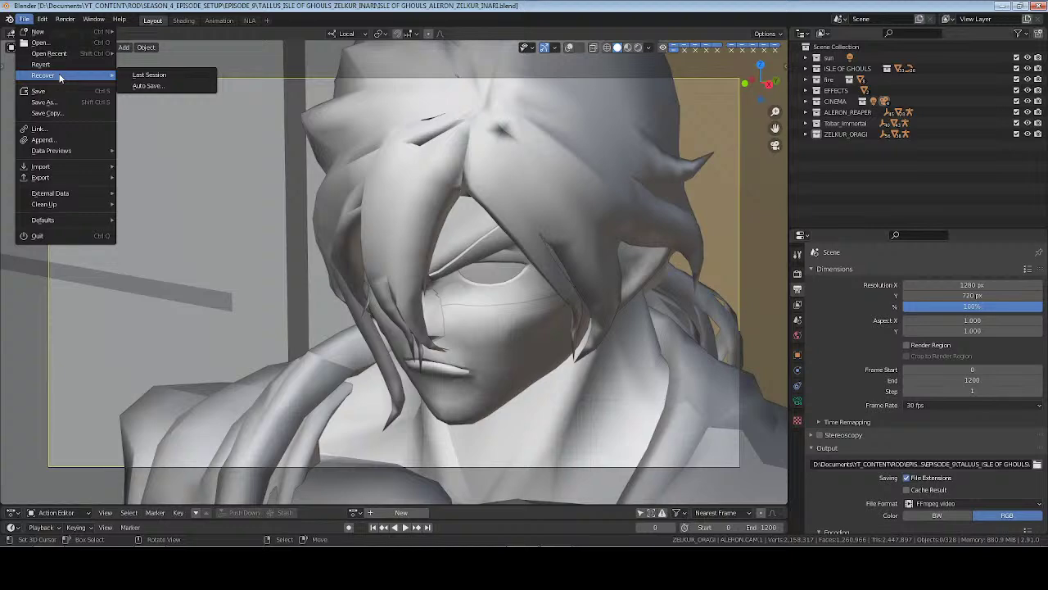
click(27, 20)
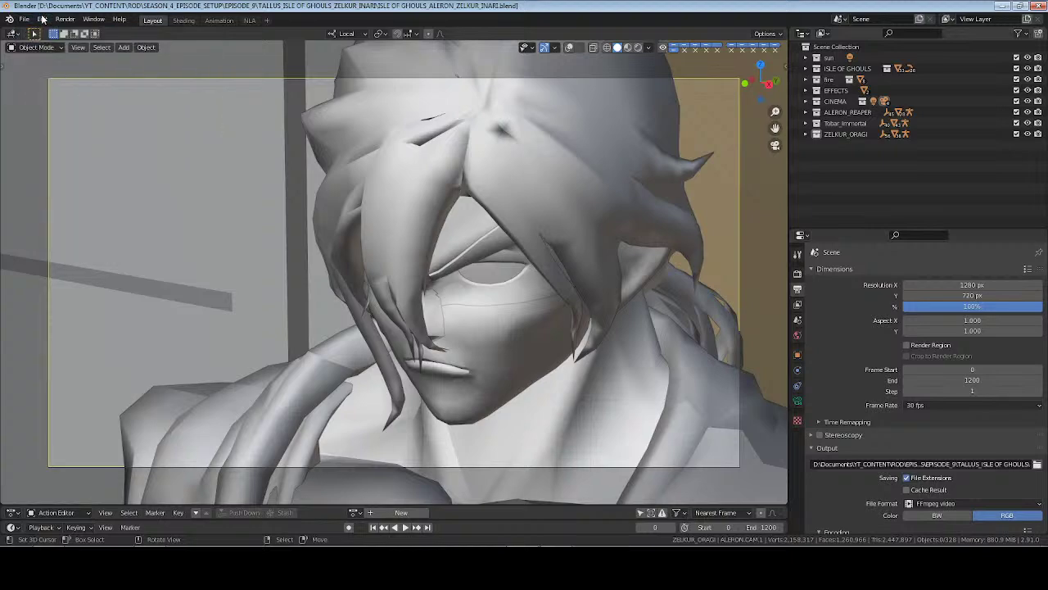
key(ctrl+s)
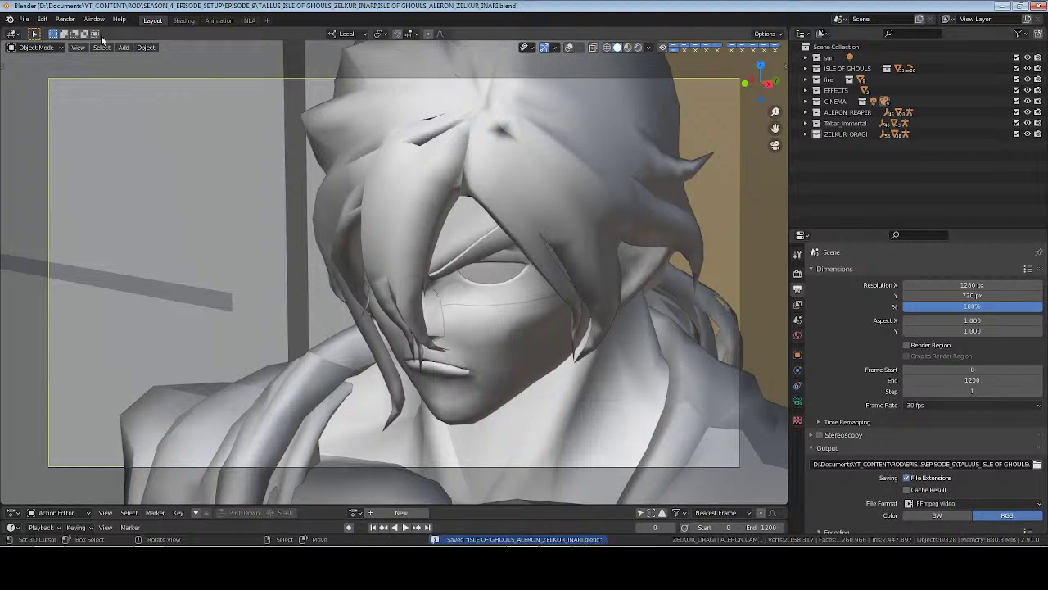
Browse the project folders from YT_CONTENT through ROD and SEASON_4_EPISODE_SETUP into EPISODE_9, and close the file browser without opening a file
click(25, 18)
click(55, 41)
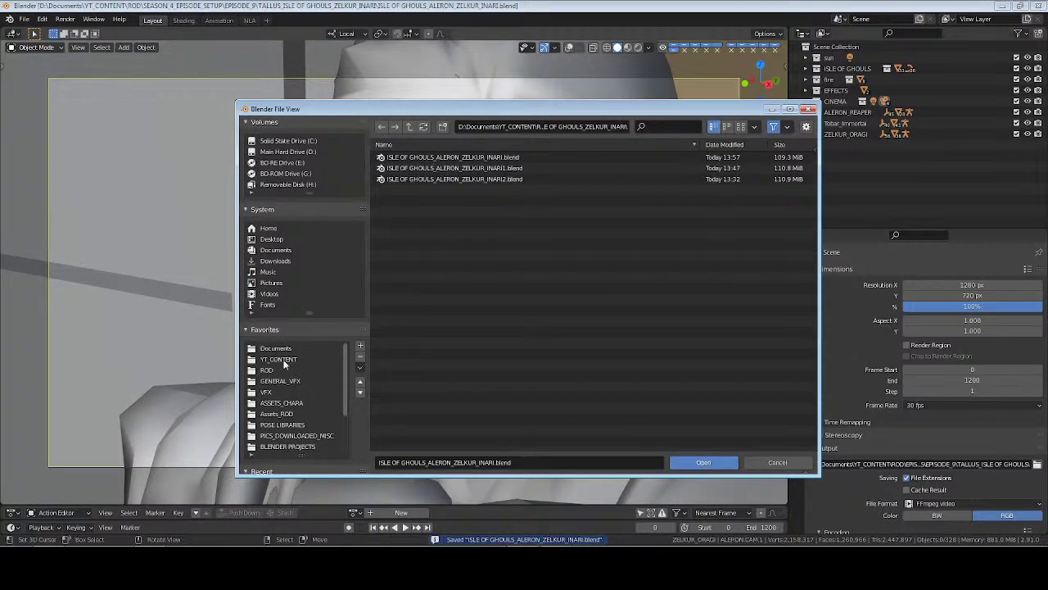
click(283, 361)
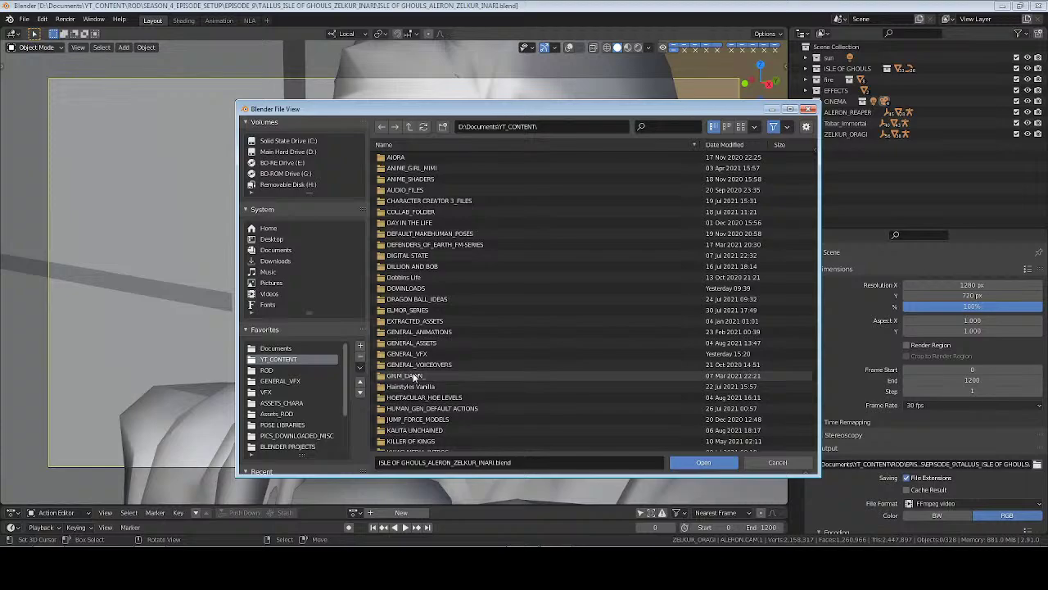
click(266, 370)
scroll(431, 344, down, 2)
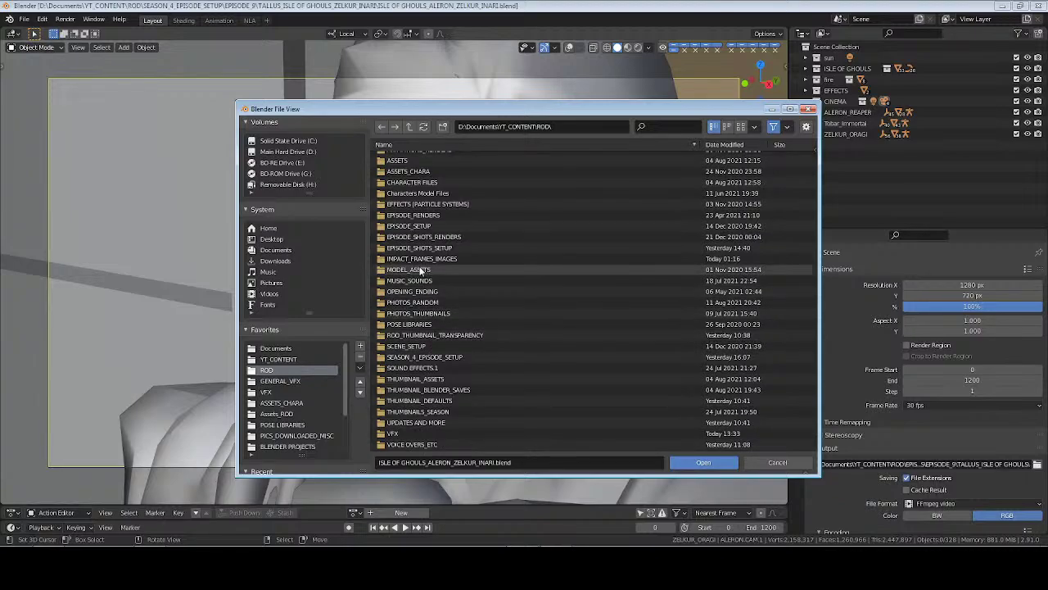
scroll(420, 271, up, 1)
scroll(420, 270, down, 1)
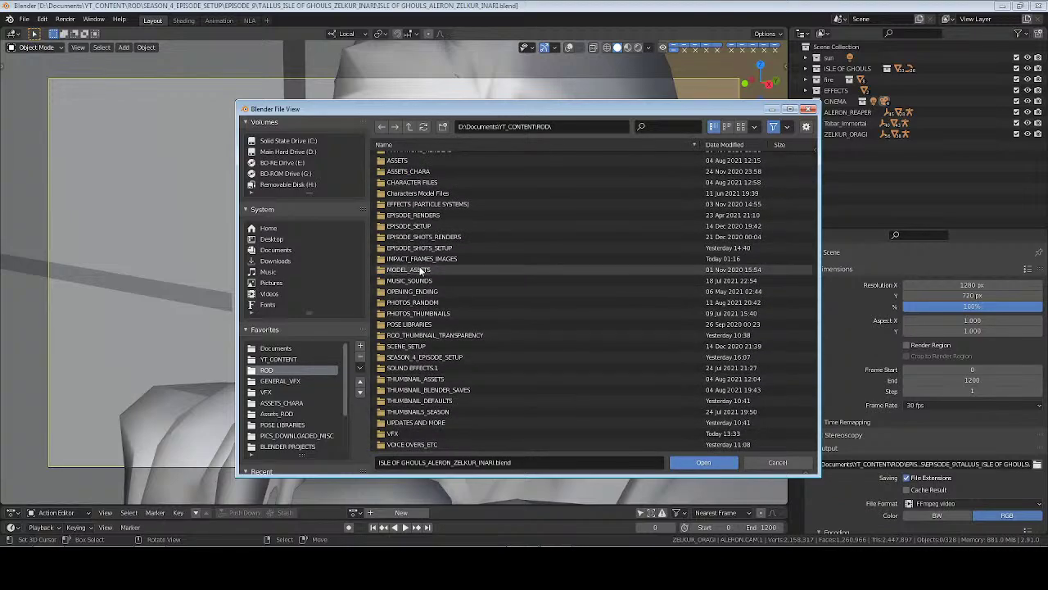
double_click(434, 359)
double_click(404, 244)
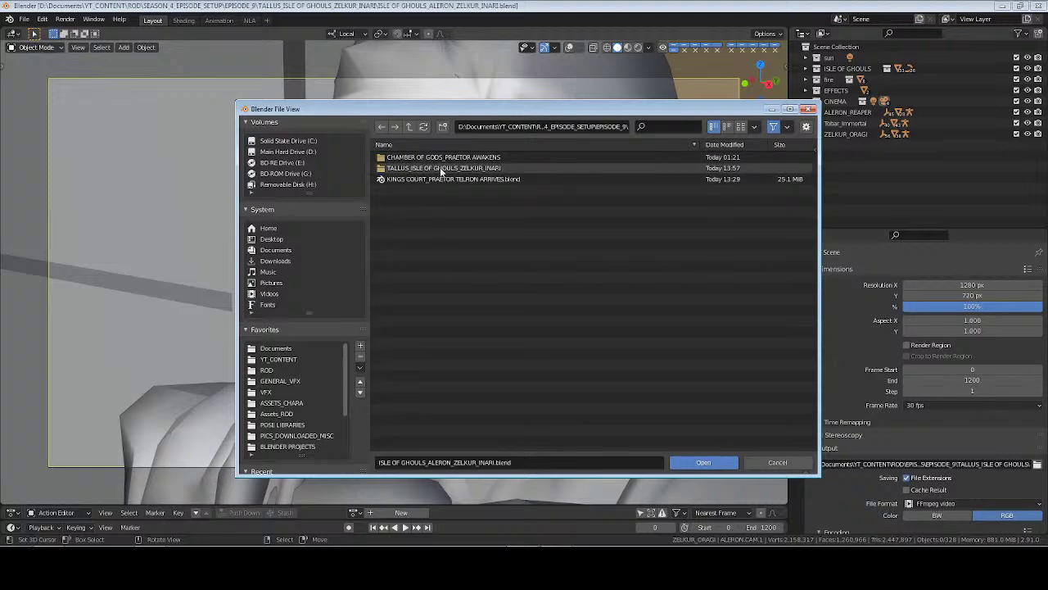
click(409, 127)
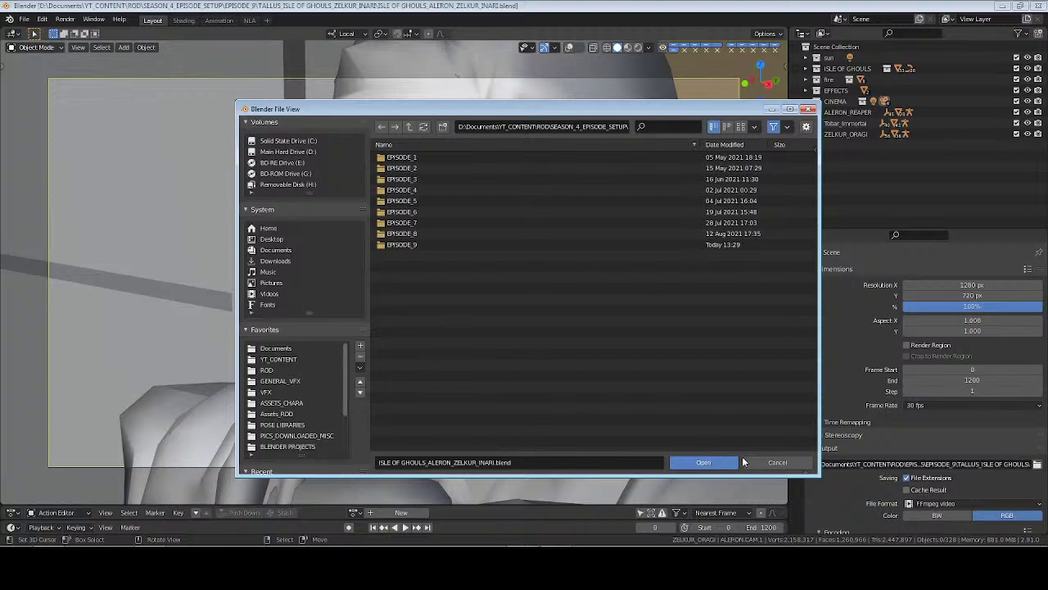
click(777, 462)
Browse for a file to open in ROD's OPENING_ENDING folder, look into NEW OPENING_THEME_, and enter chara_themeClips
click(24, 19)
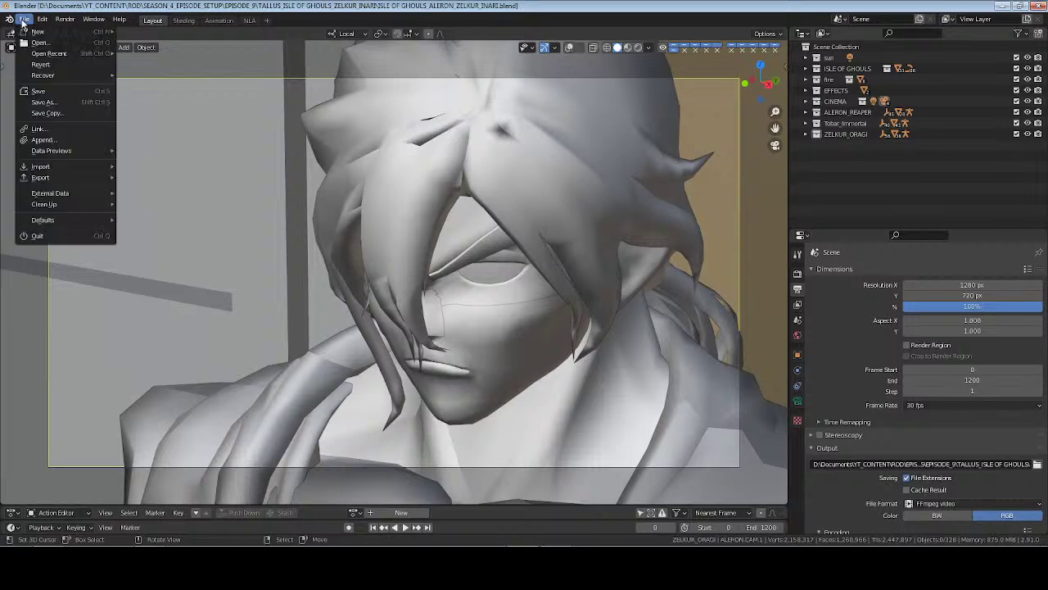
click(38, 41)
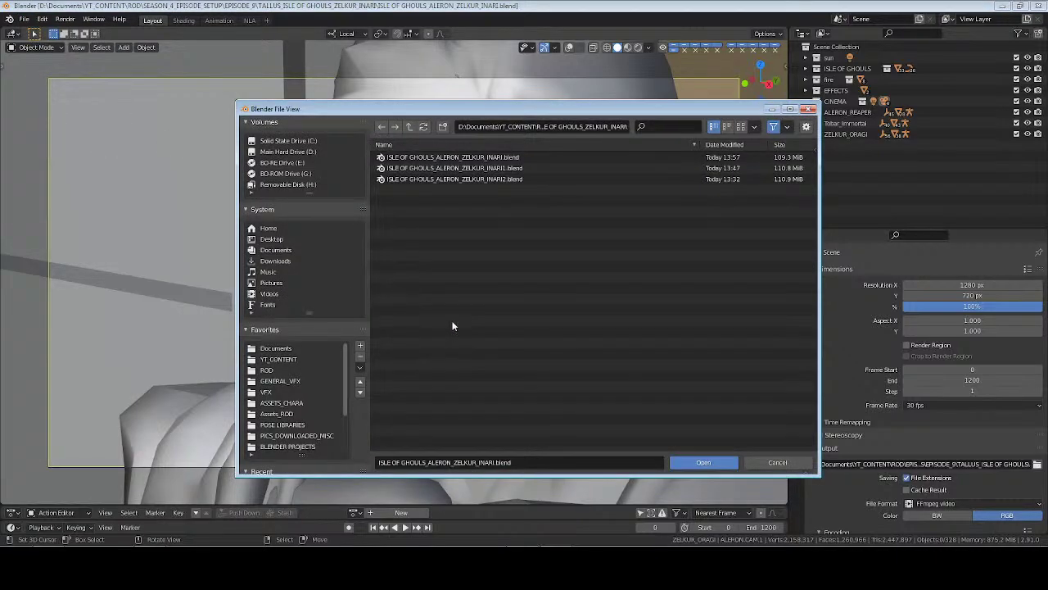
click(272, 369)
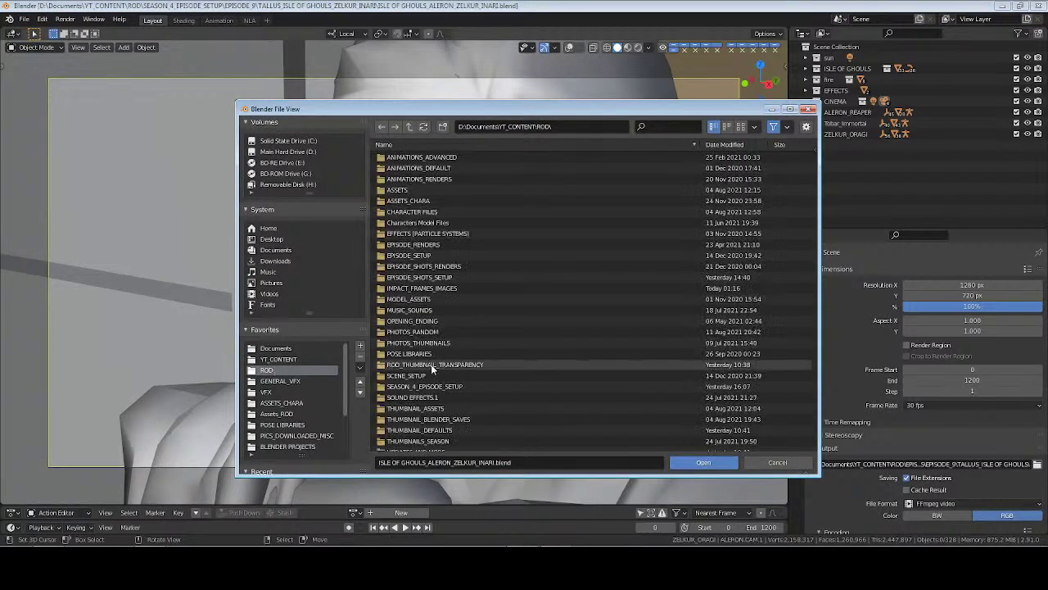
click(280, 359)
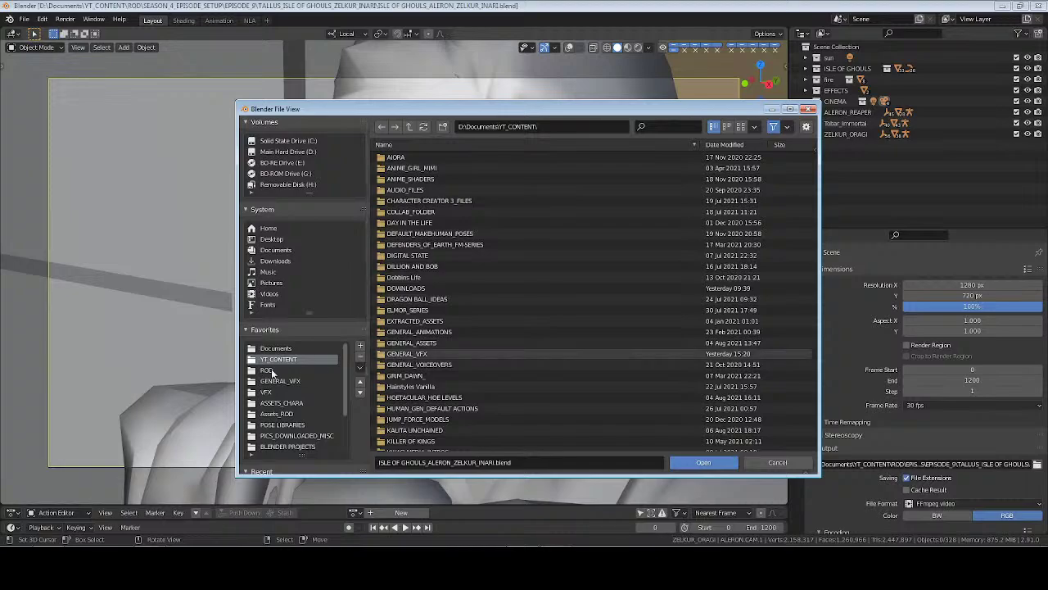
click(271, 371)
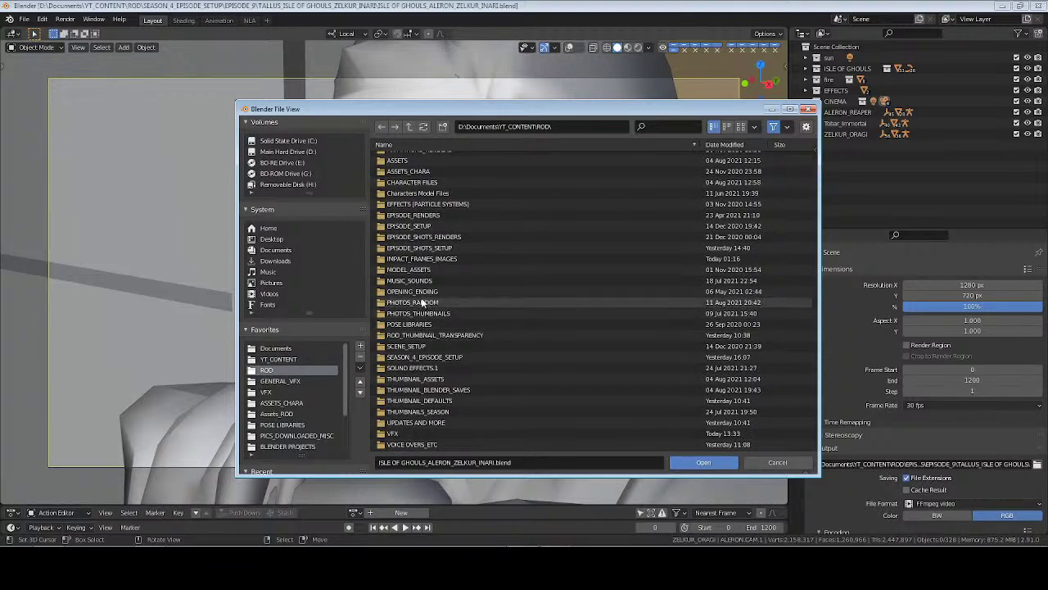
double_click(414, 320)
double_click(414, 168)
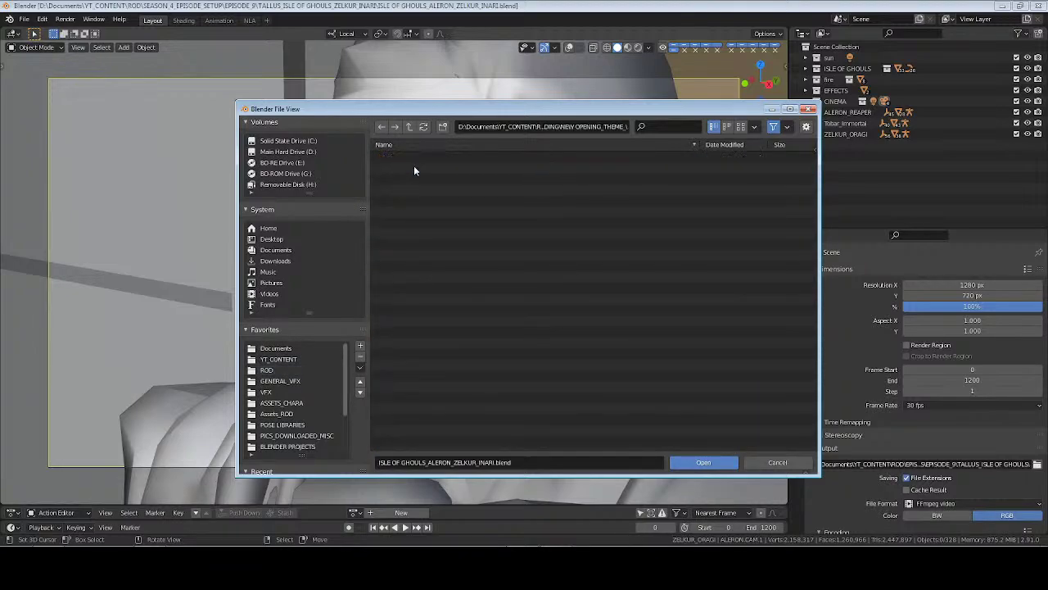
click(410, 126)
double_click(410, 157)
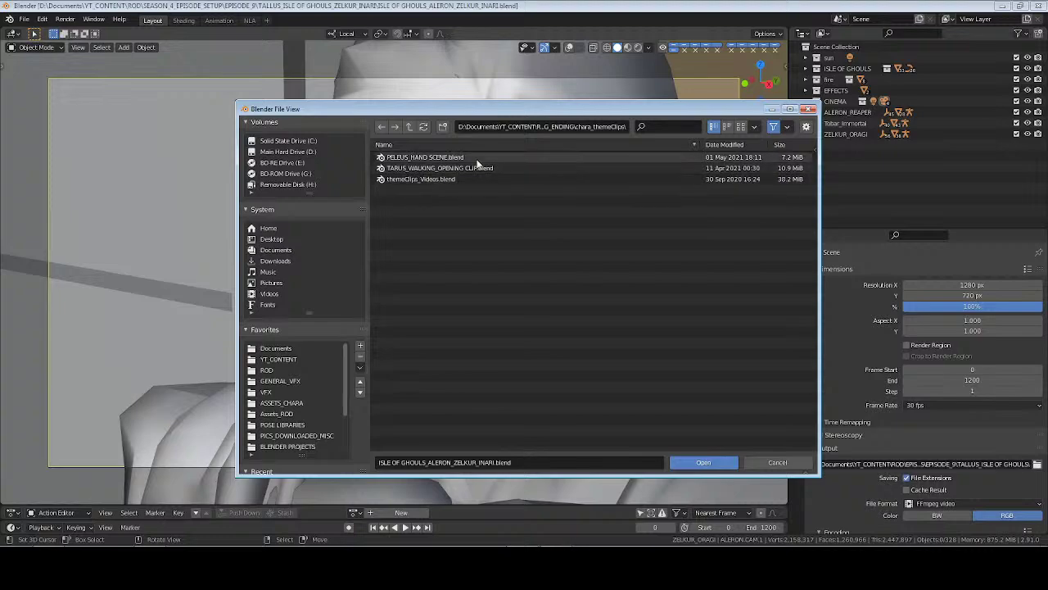
Show the chara_themeClips files as thumbnails and open PELEUS_HAND SCENE.blend
click(740, 127)
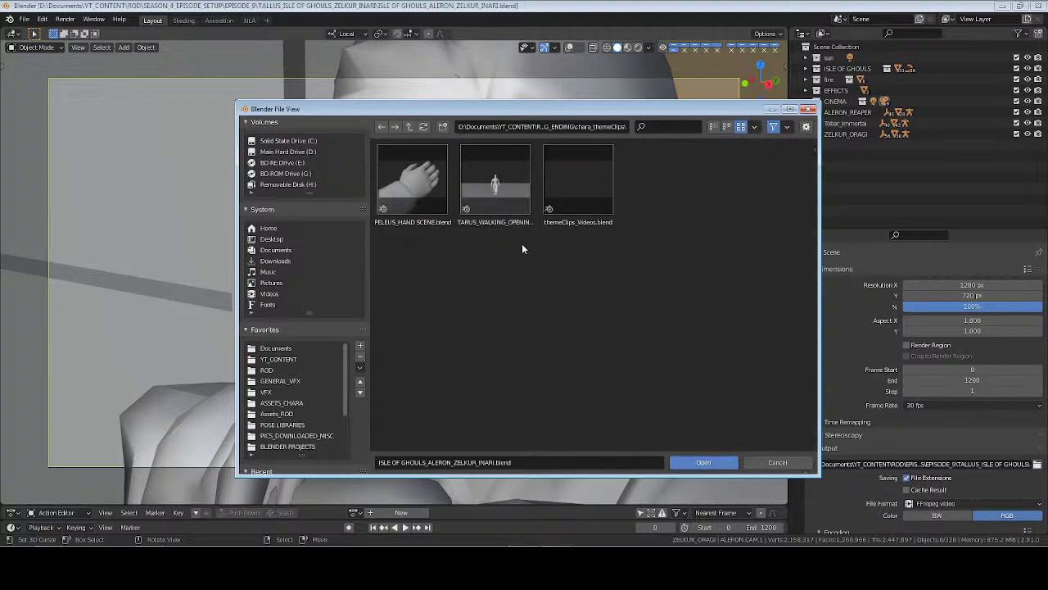
click(424, 186)
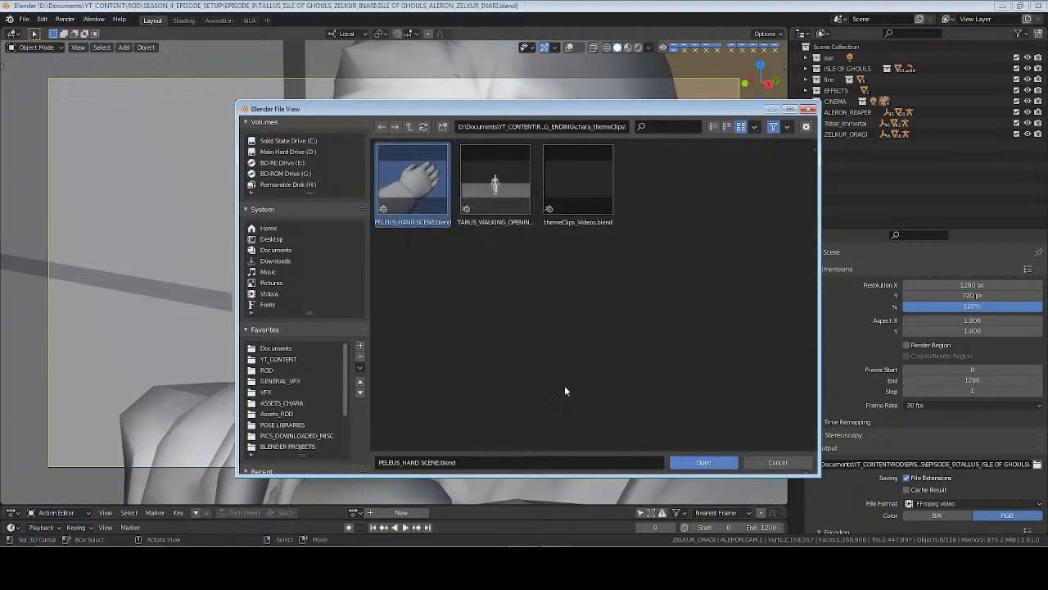
click(704, 461)
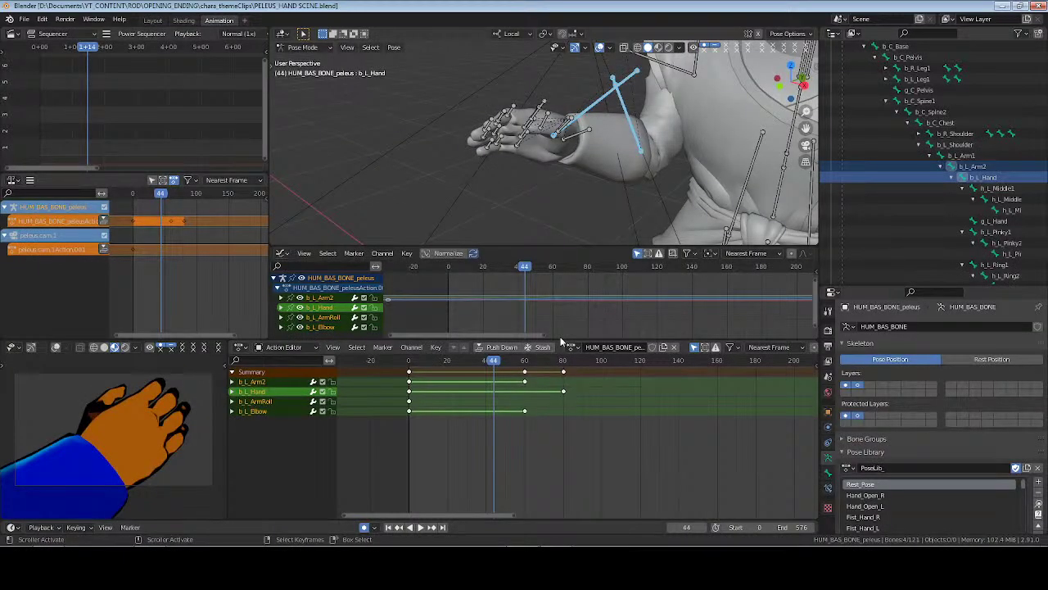
Play the hand animation, stop it, and examine the posed arm and scene camera from several angles
key(space)
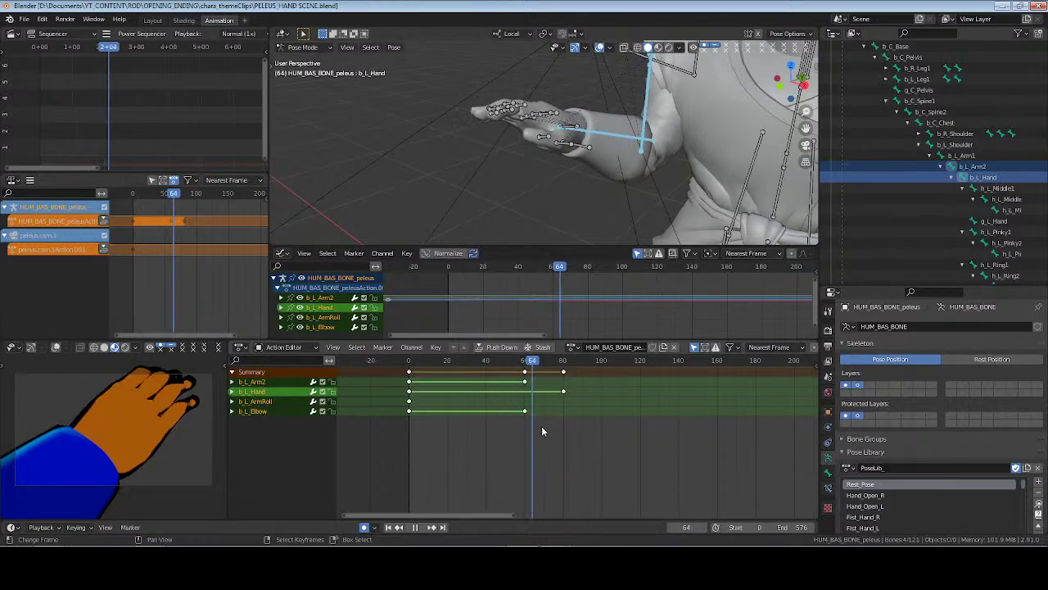
key(space)
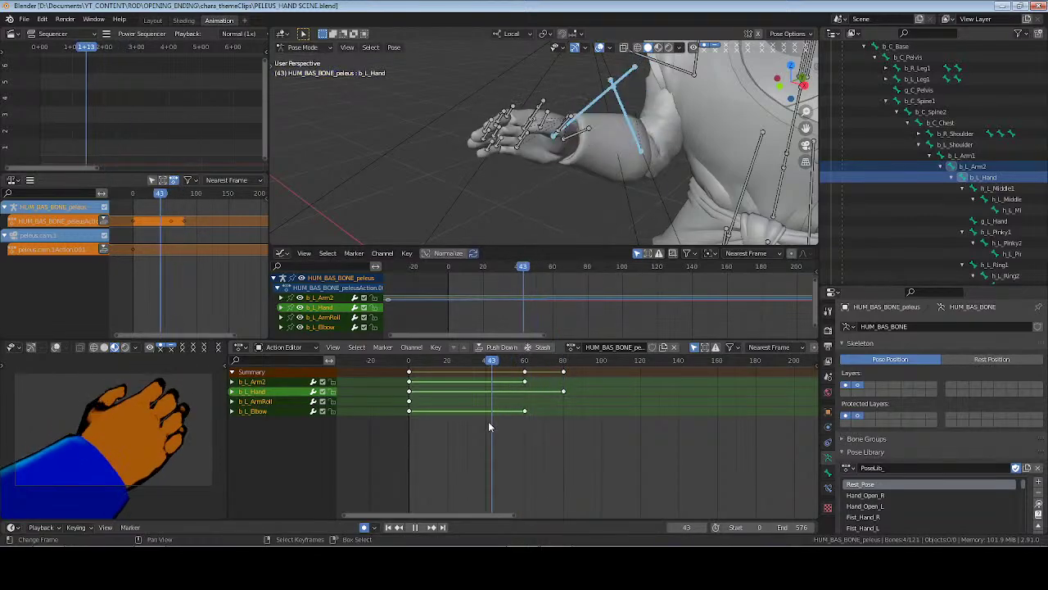
mouse_move(541, 139)
middle_down()
mouse_move(524, 148)
mouse_move(552, 142)
middle_up()
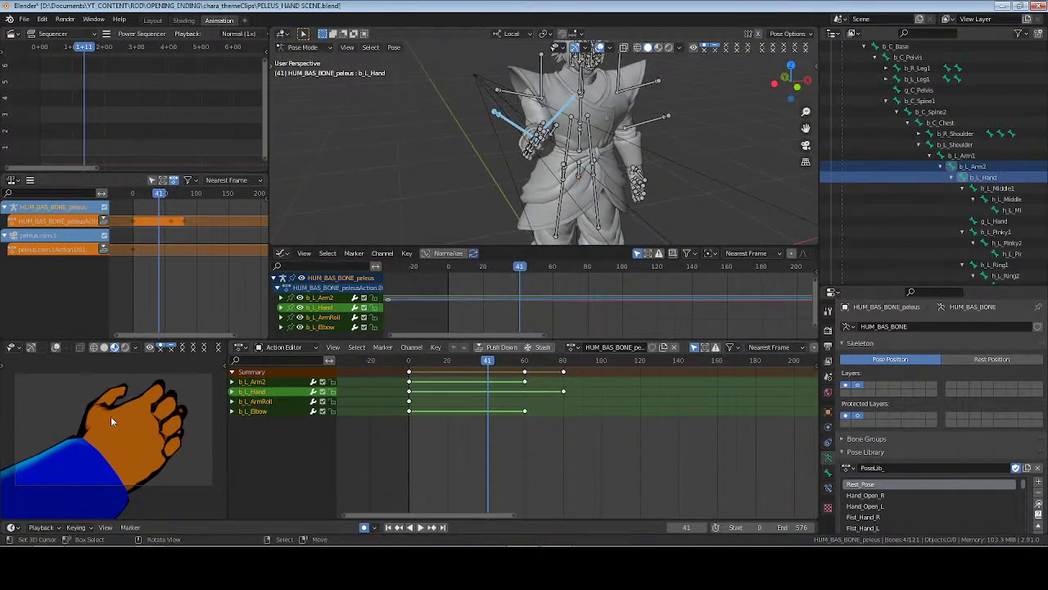
scroll(111, 415, down, 10)
scroll(109, 414, up, 10)
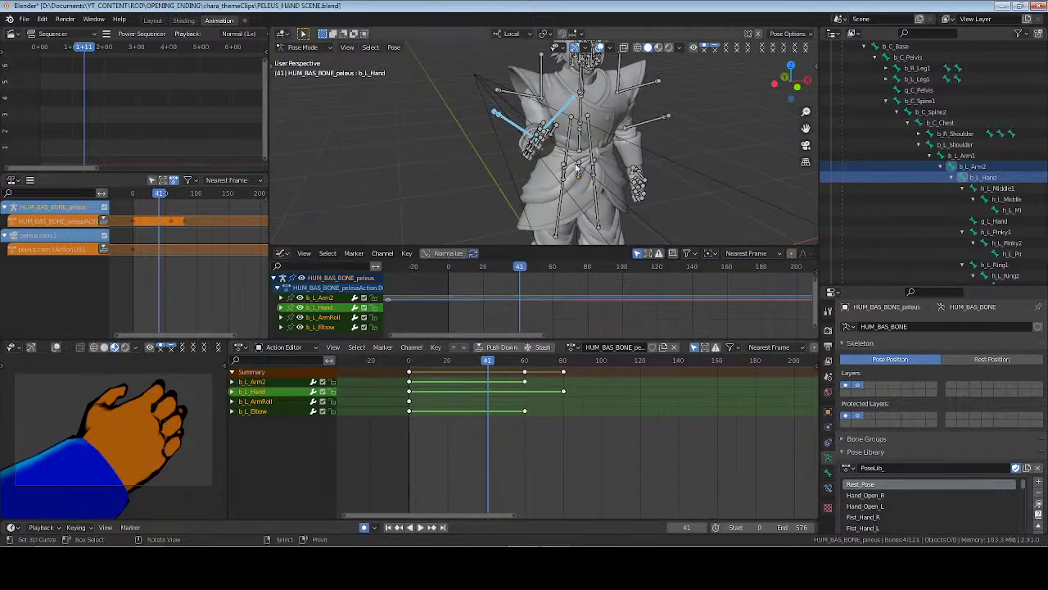
middle_drag(637, 172, 573, 184)
scroll(586, 189, up, 4)
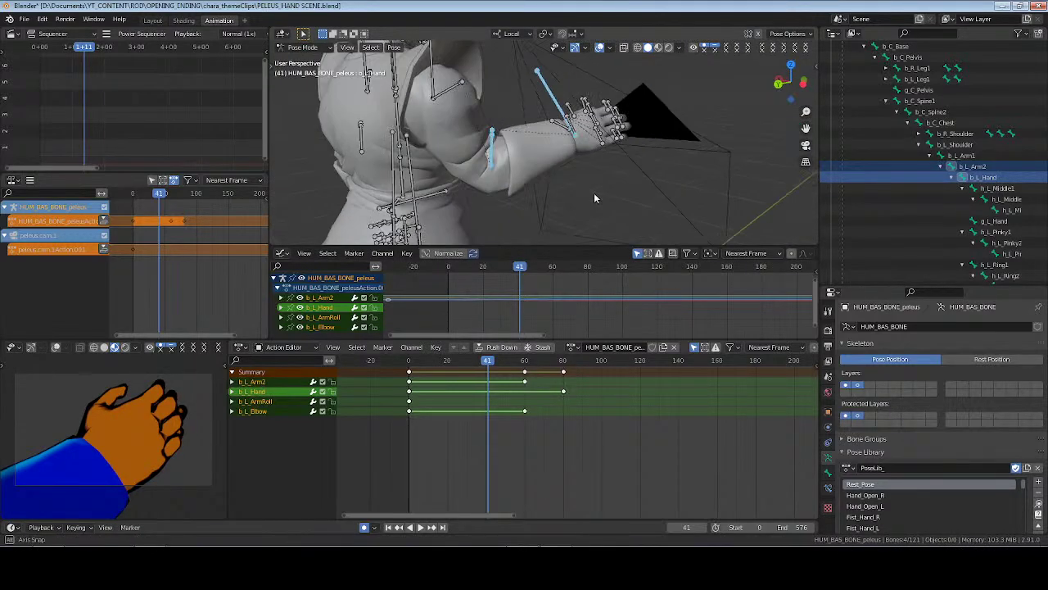
Save the hand scene with all bones deselected, and open themeClips_Videos.blend from the same folder
key(alt+a)
key(ctrl+s)
click(25, 19)
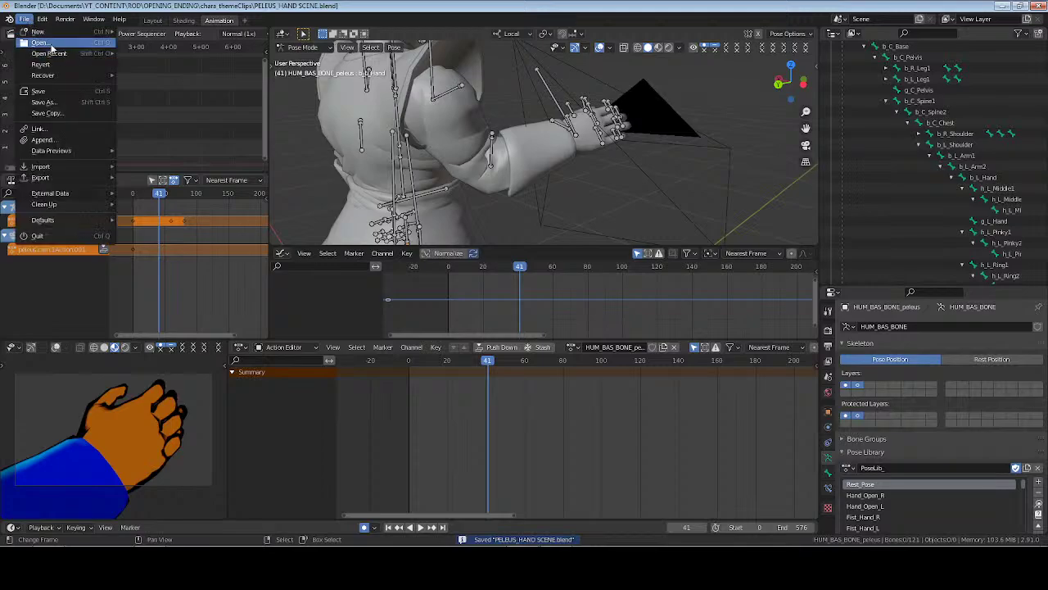
click(45, 46)
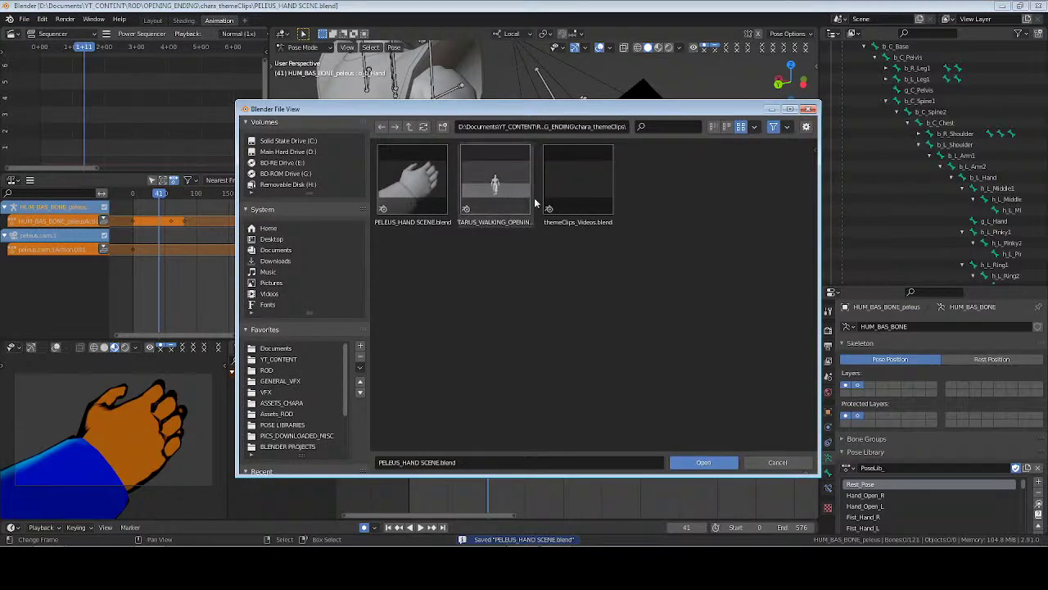
click(580, 186)
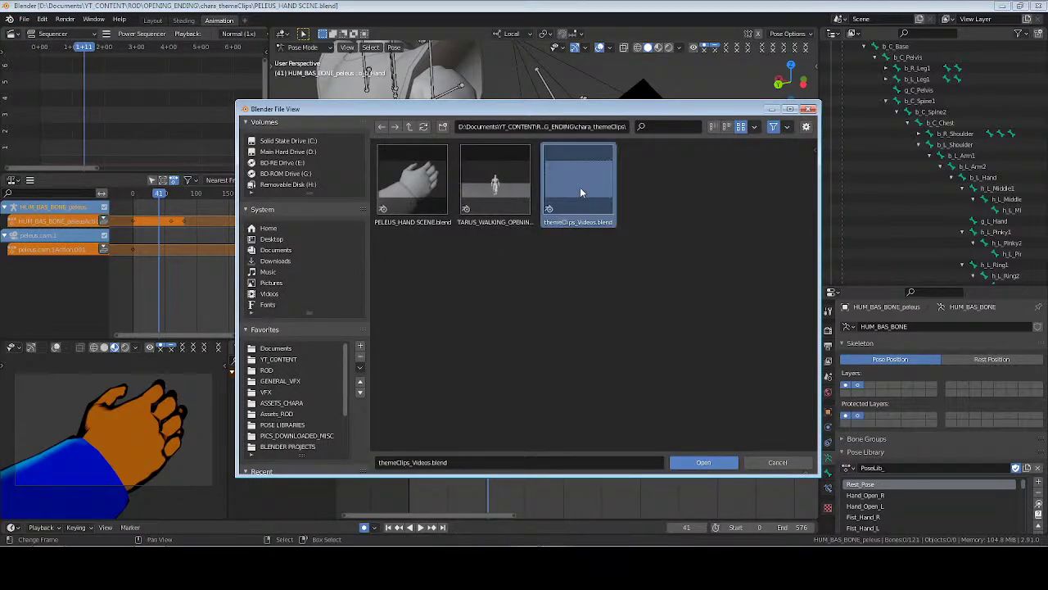
click(701, 463)
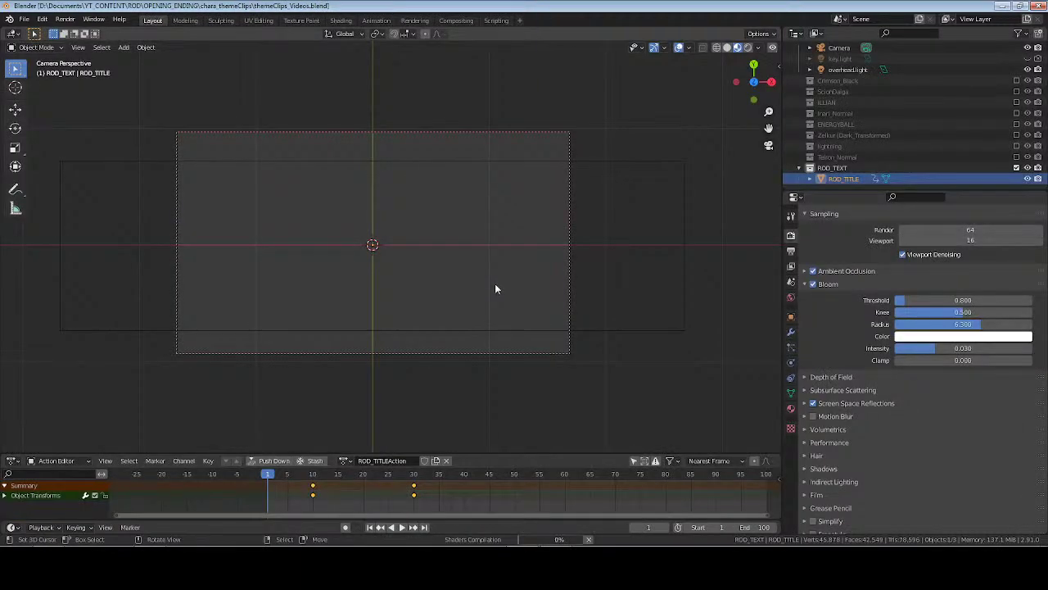
Play the ROD_TITLE text animation and return to the first frame
key(space)
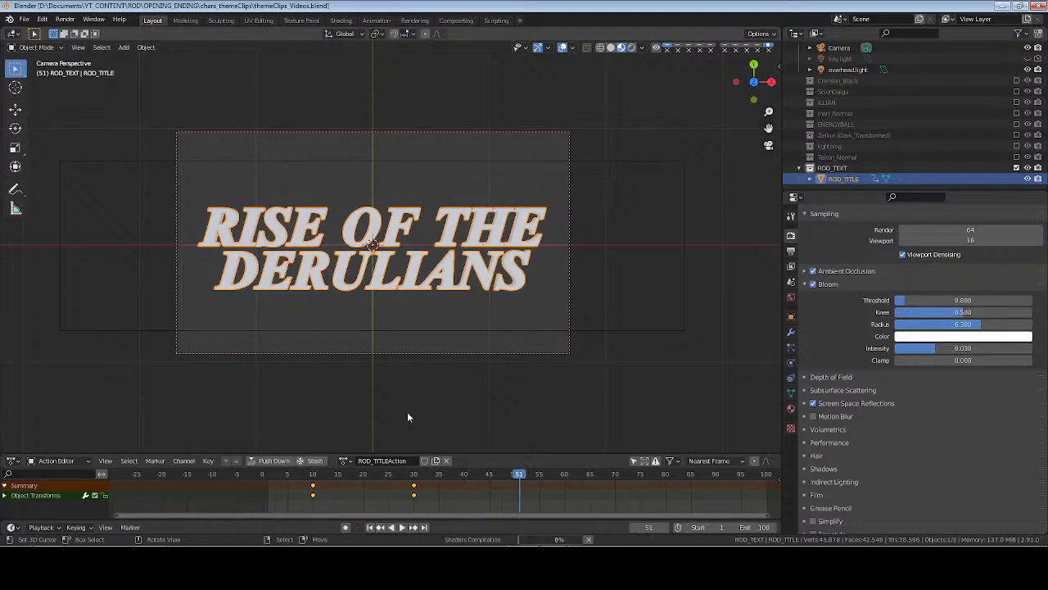
key(shift+Left)
Browse for another file without saving the title scene, restore the list display, and review the ROD and OPENING_ENDING folders
click(25, 20)
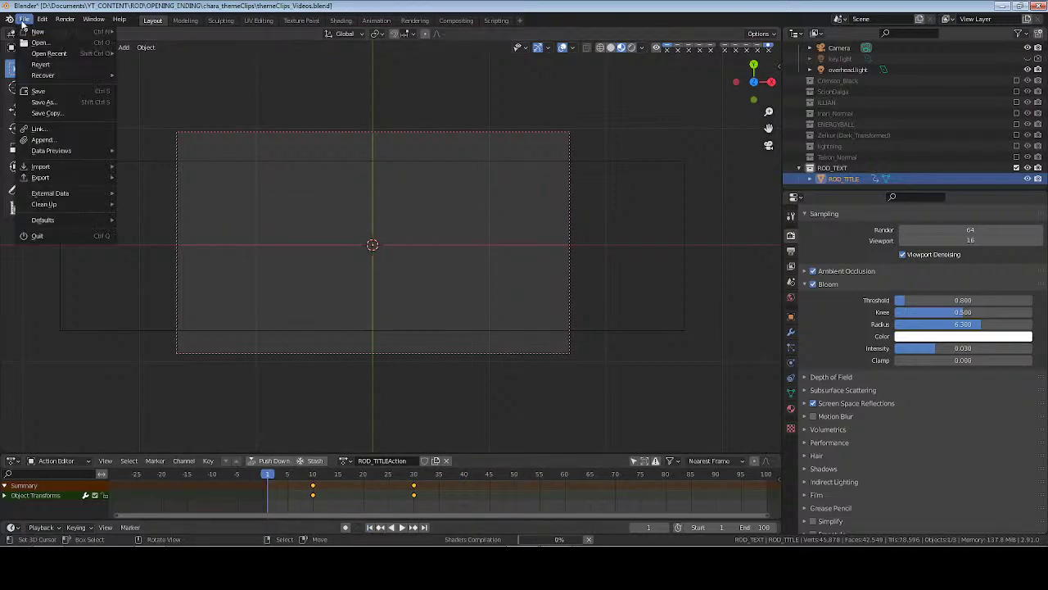
key(ctrl+q)
click(545, 297)
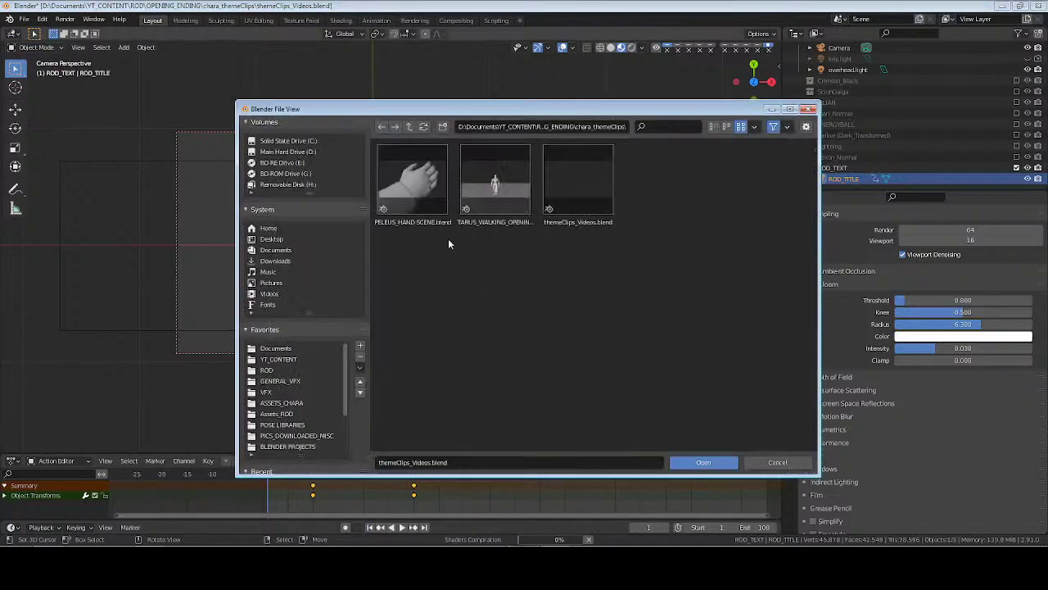
click(410, 126)
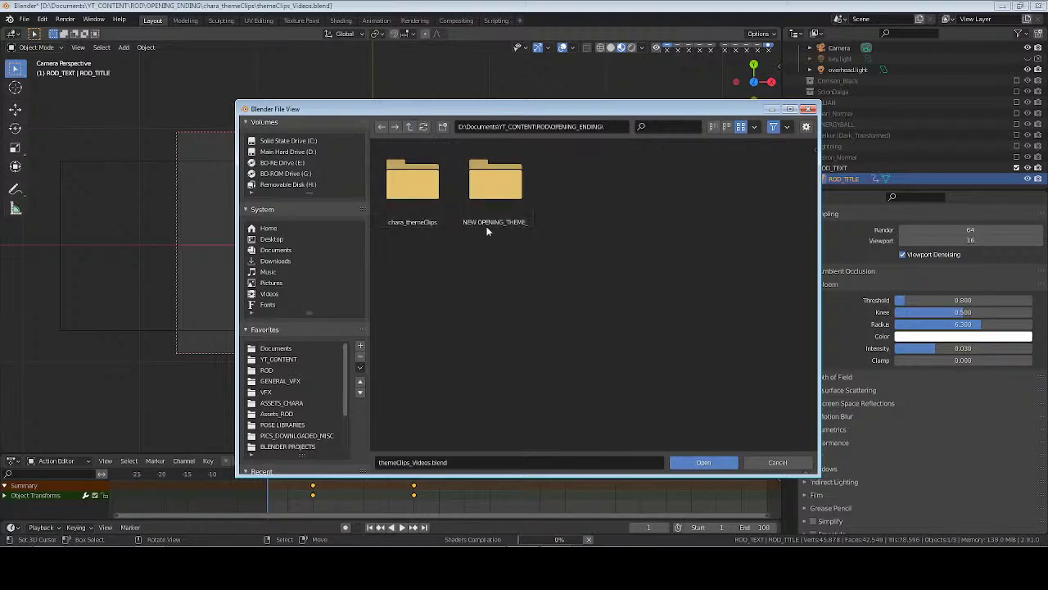
click(713, 127)
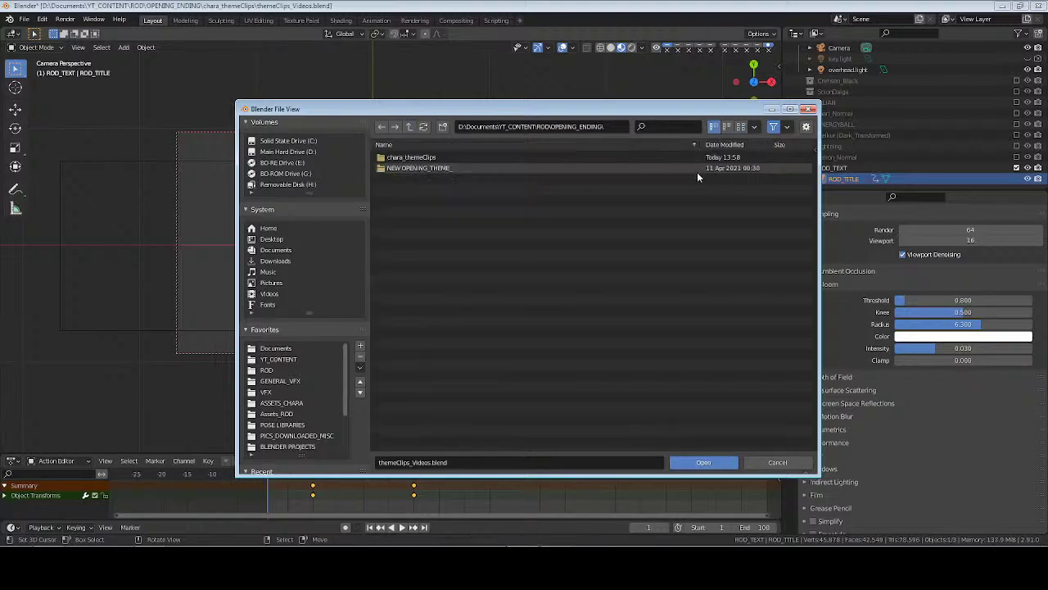
click(409, 127)
scroll(475, 270, down, 2)
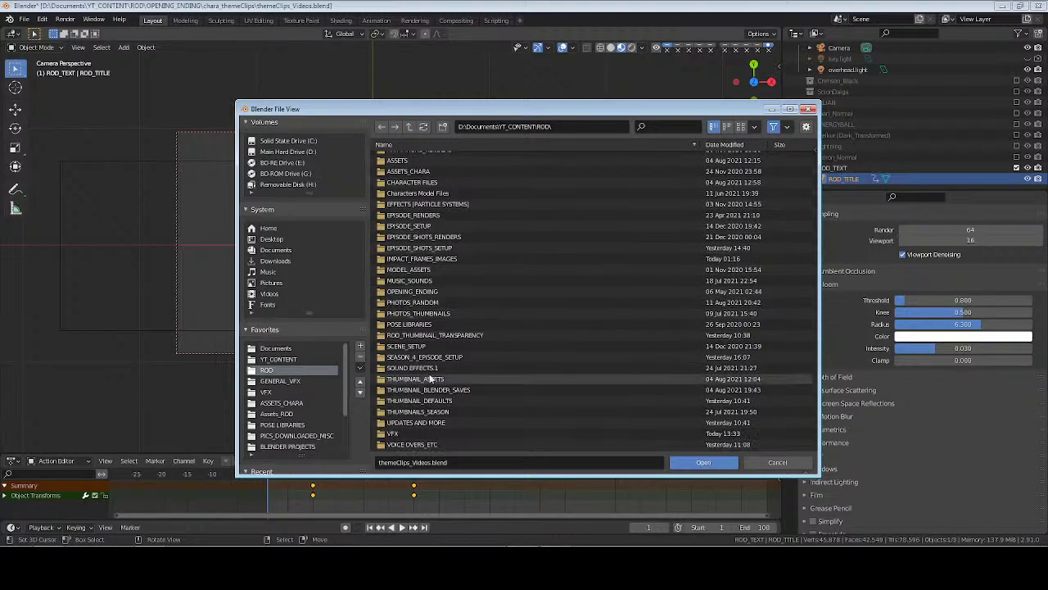
double_click(423, 293)
click(411, 127)
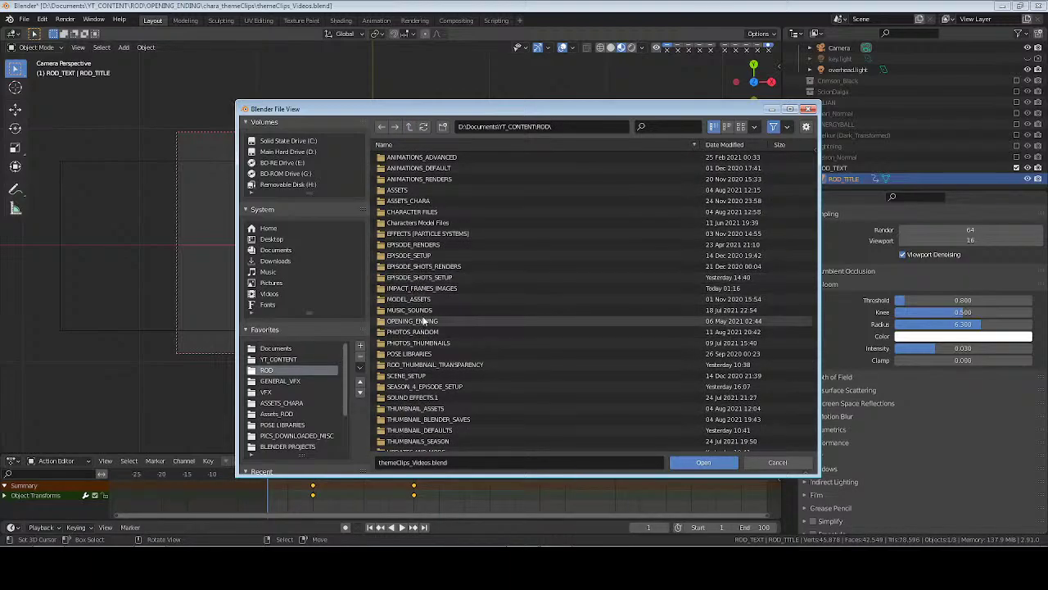
Look through the EPISODE_SETUP folder and the scene files inside ROD_IMMORTALS_AND_THE_DARKNESS
double_click(422, 256)
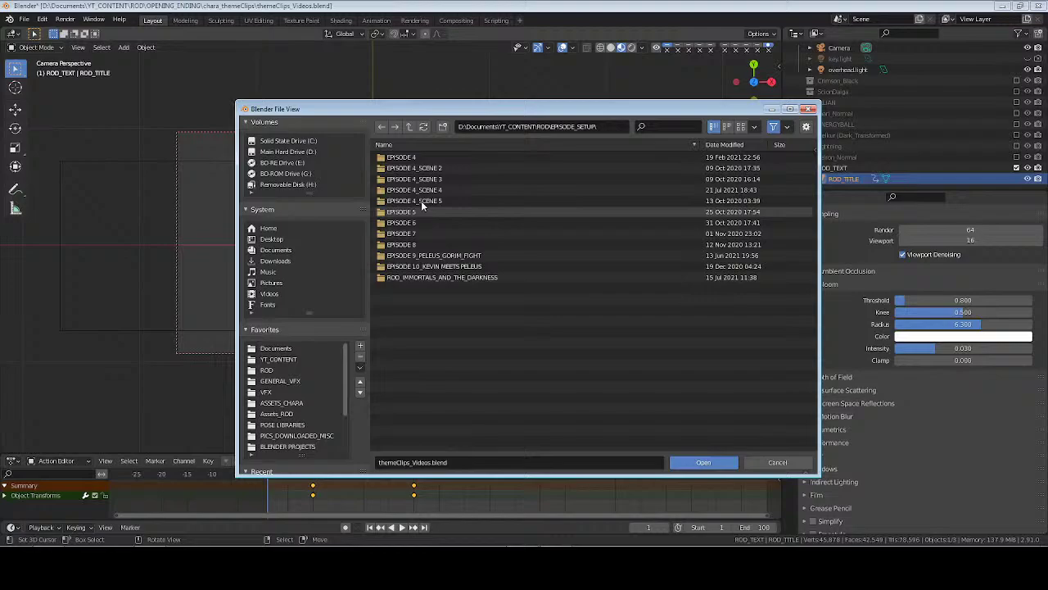
double_click(433, 278)
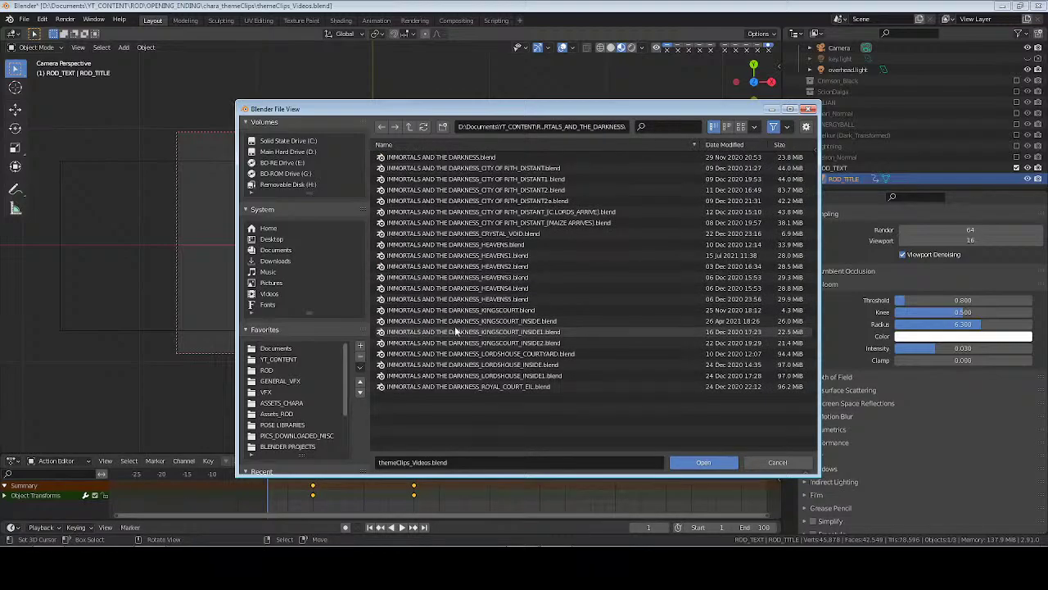
click(410, 126)
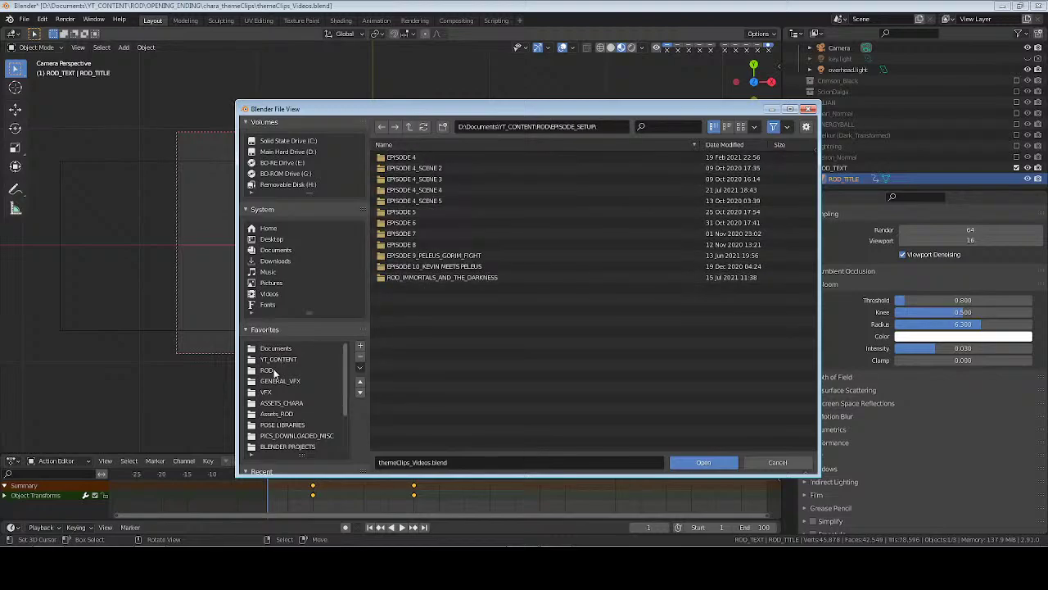
Look through the SEASON_4_EPISODE_SETUP folder in ROD and the contents of its EPISODE_9 subfolder
click(273, 371)
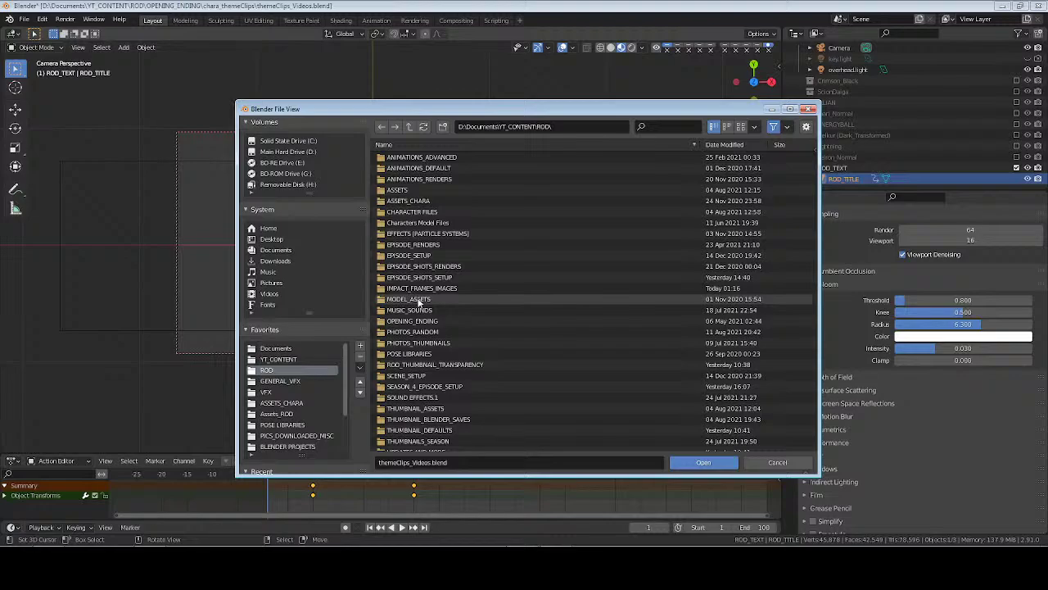
click(438, 388)
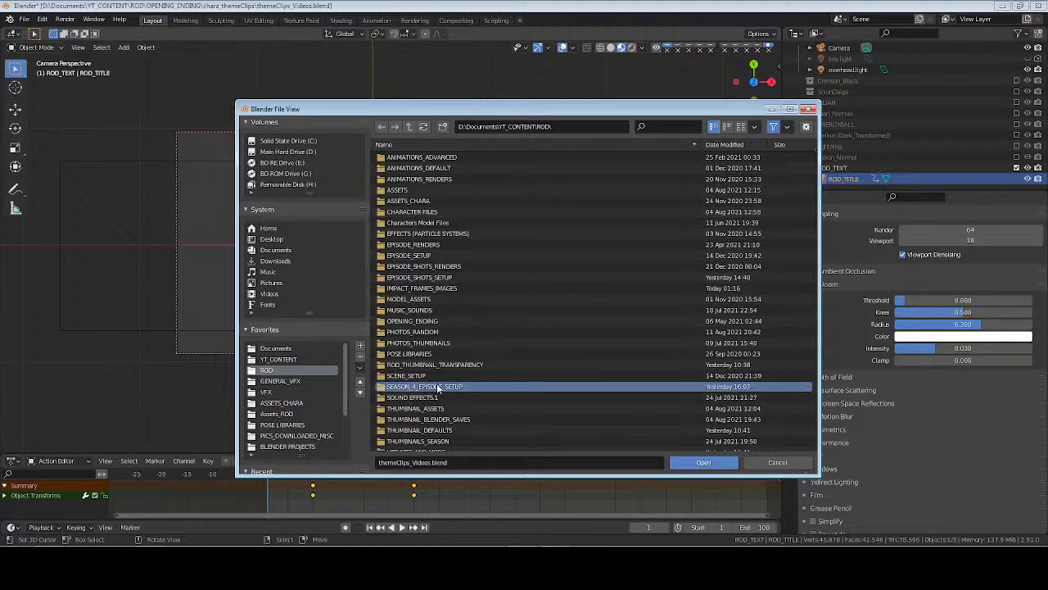
double_click(438, 387)
double_click(415, 247)
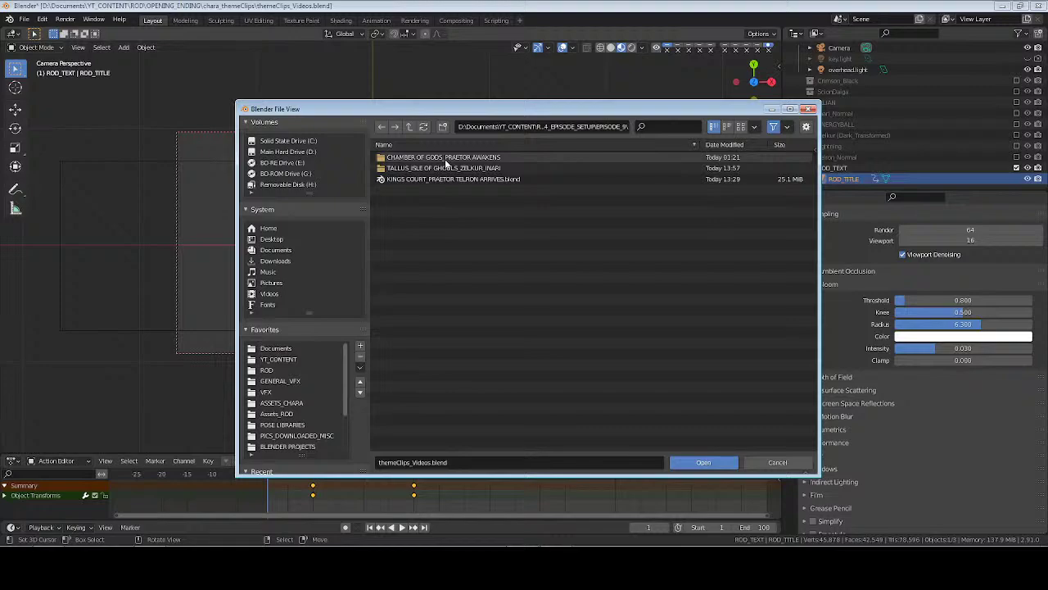
click(409, 126)
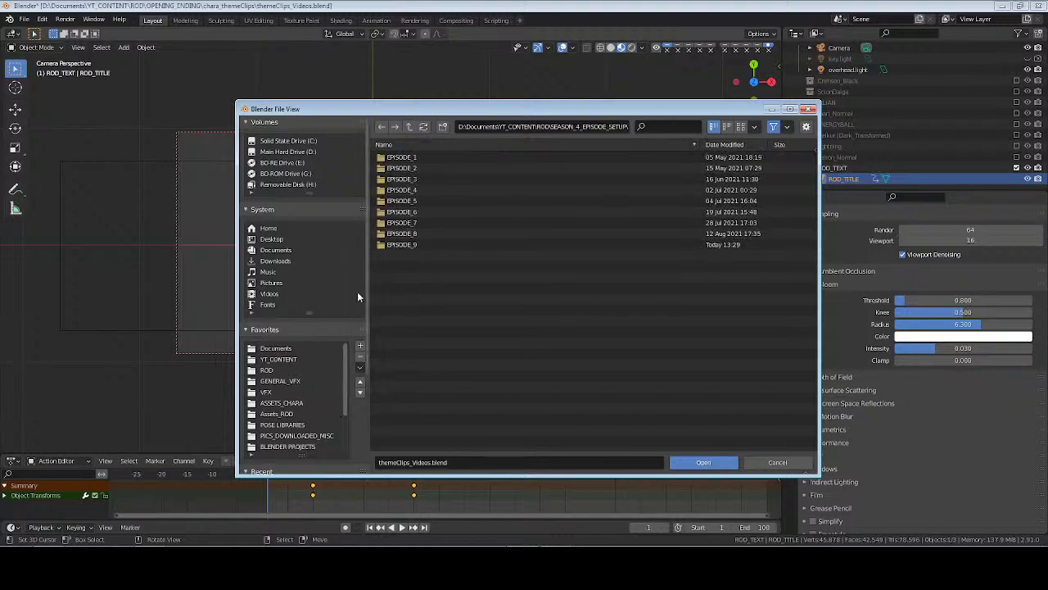
Open TALLUS_OUTLANDS_LEVITICUS_RENWAR APPEARS.blend from the season 4 EPISODE_8/TALLUS_OUTLANDS folder and jump to its last frame
click(268, 370)
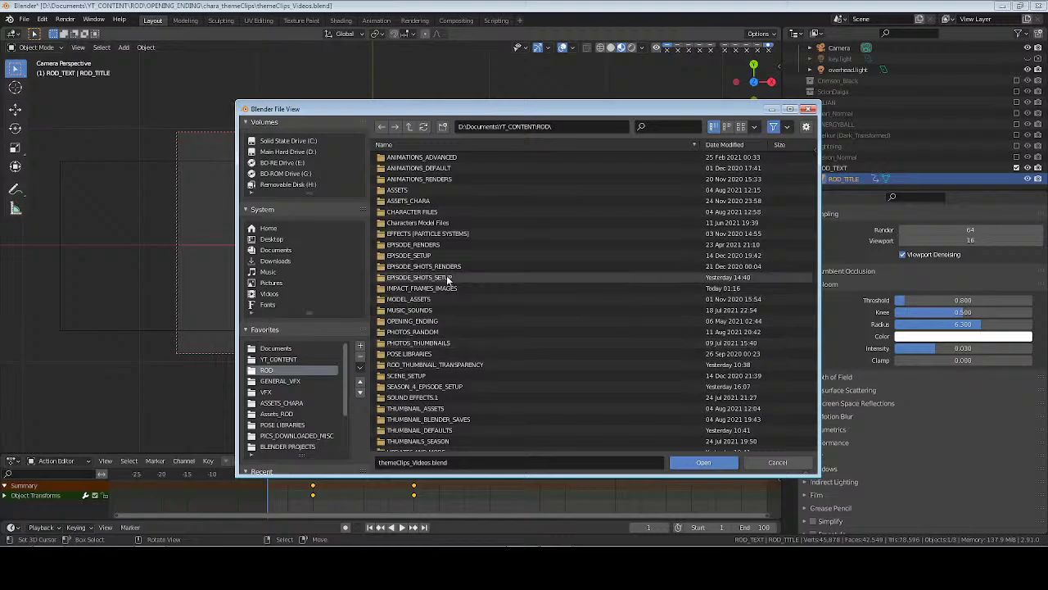
double_click(432, 386)
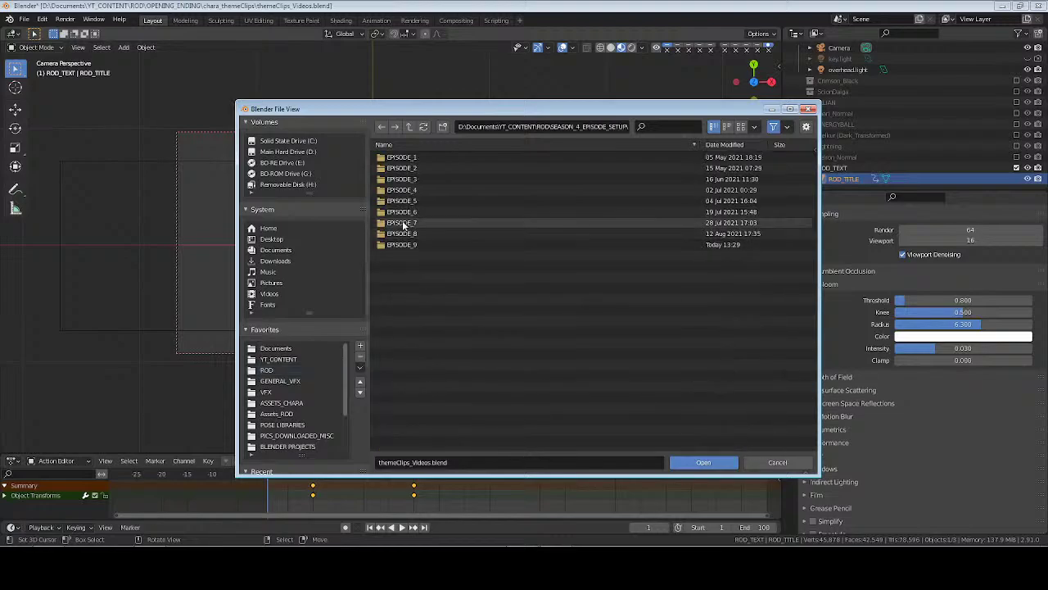
double_click(411, 235)
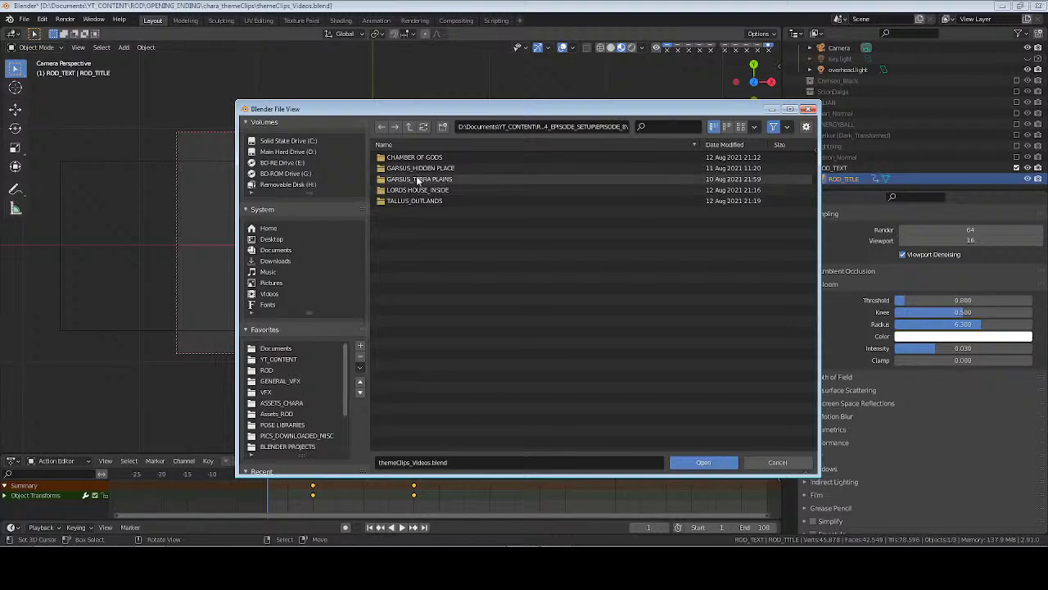
double_click(413, 200)
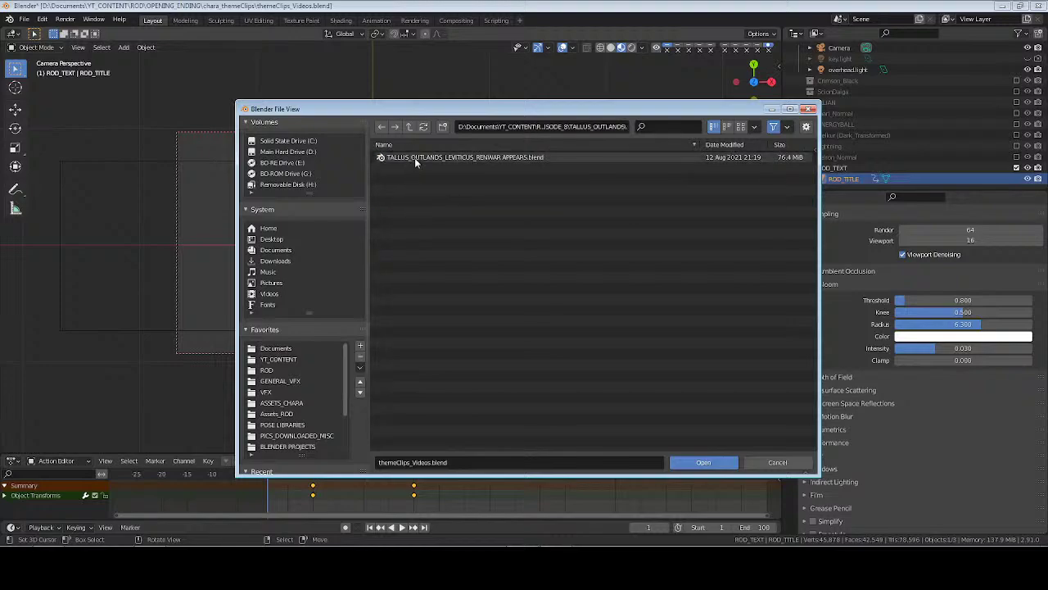
click(463, 157)
click(701, 462)
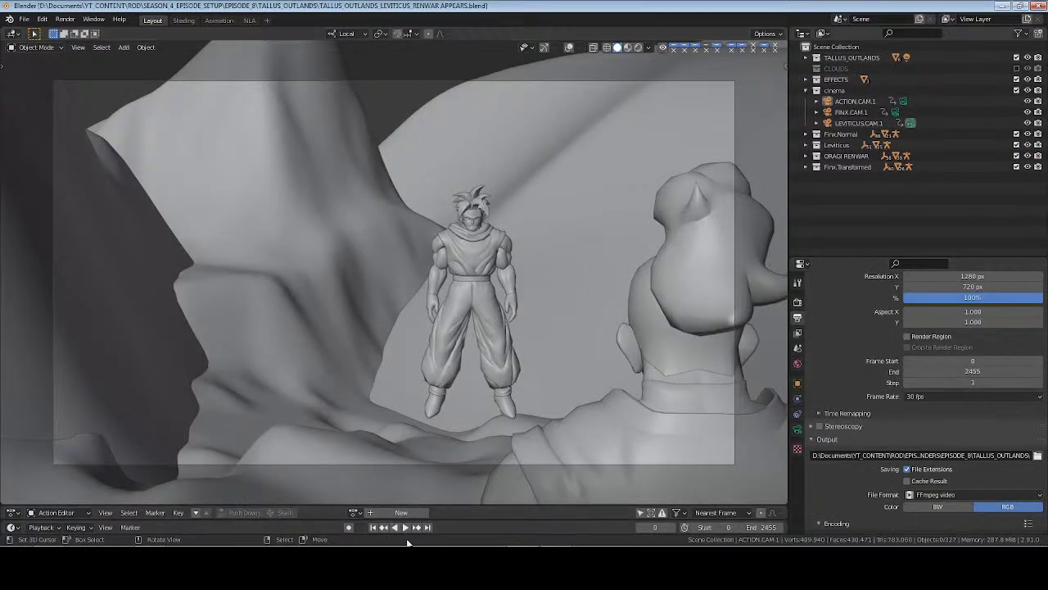
click(428, 525)
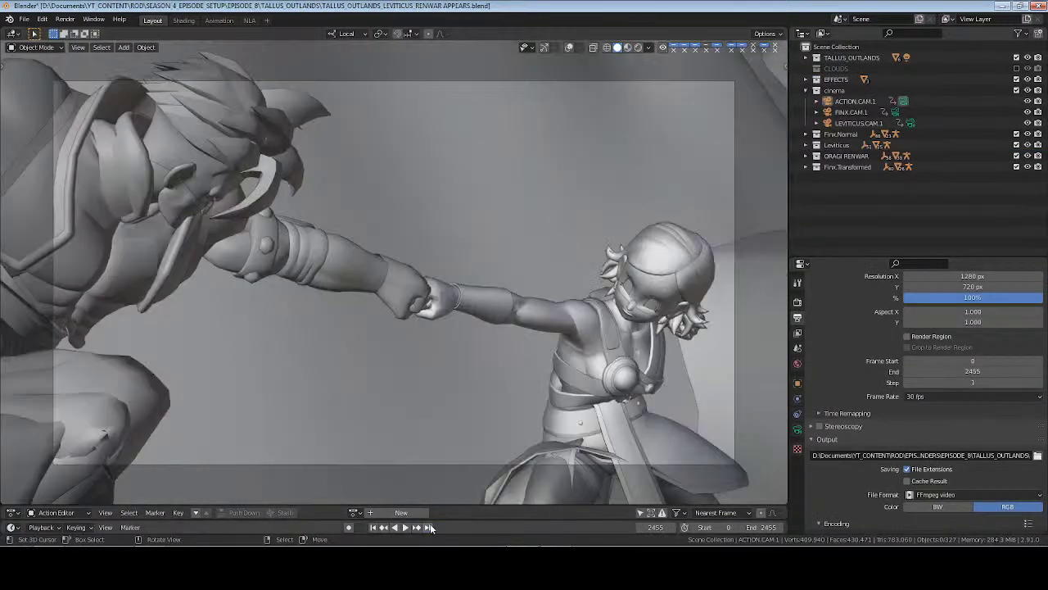
Start saving the scene under a new location and create a folder named TALLUS_OUTLANDS inside EPISODE_9
click(23, 19)
click(50, 110)
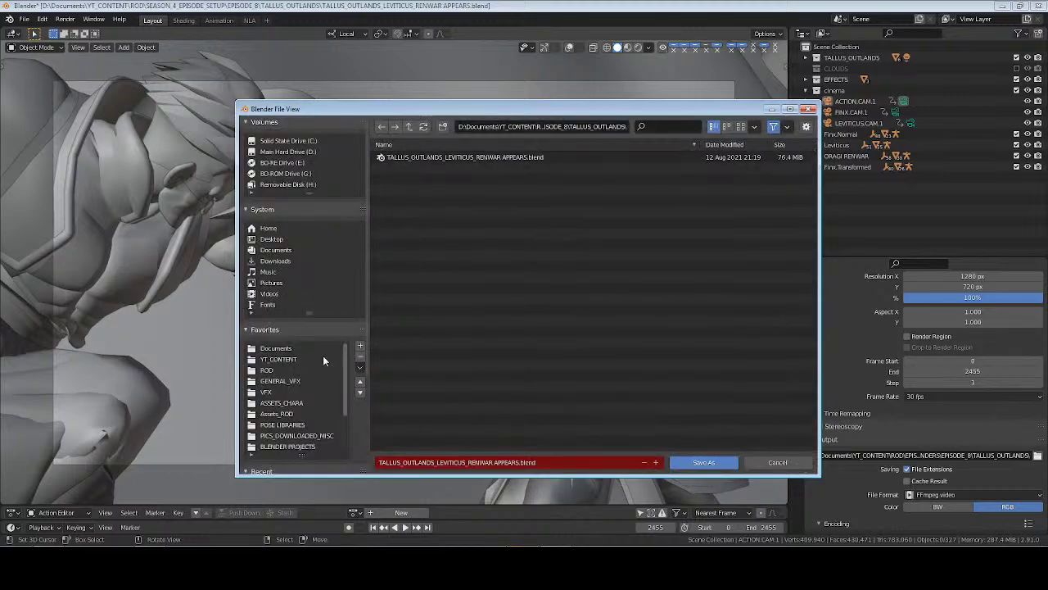
click(409, 126)
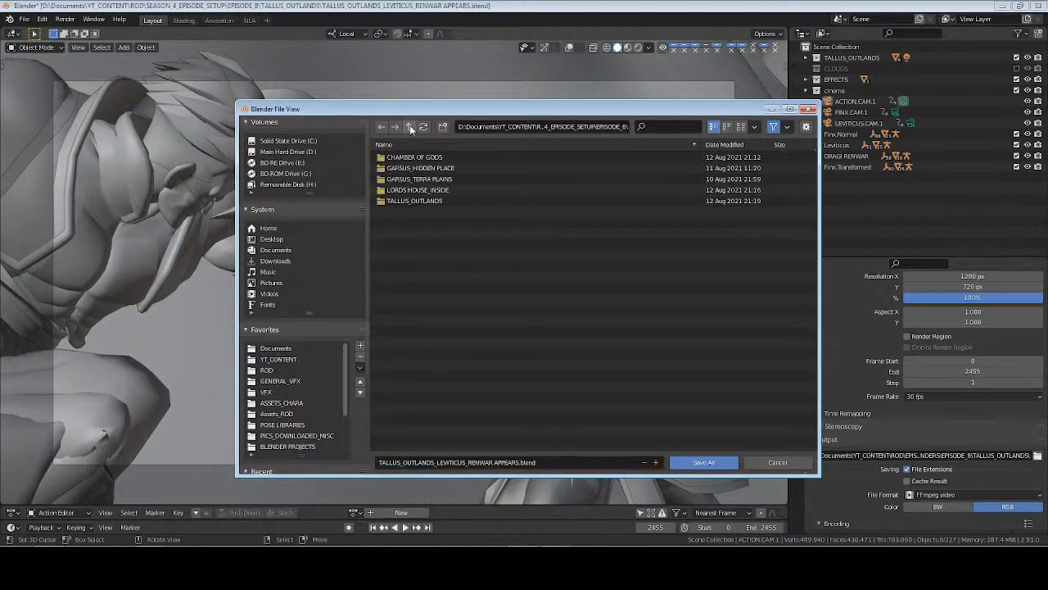
click(409, 127)
double_click(412, 248)
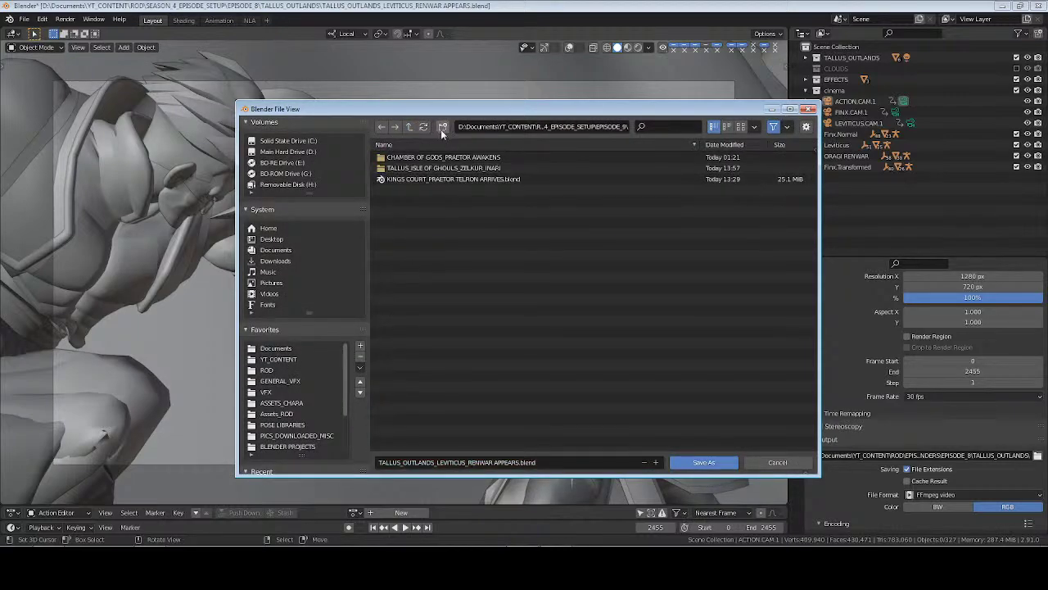
click(442, 128)
text(TALLUS_OUTLANDS)
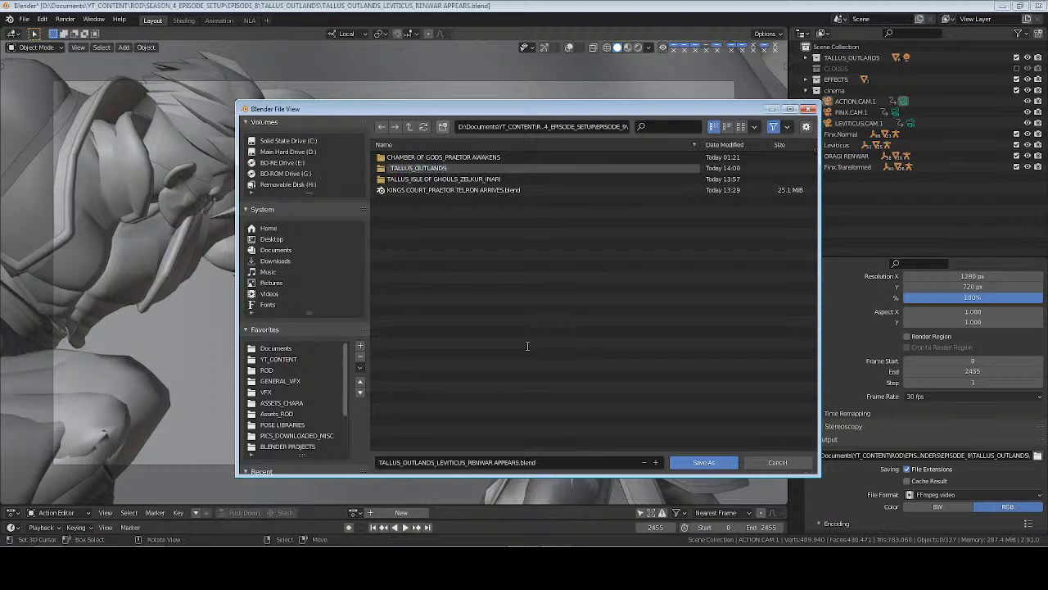
key(Return)
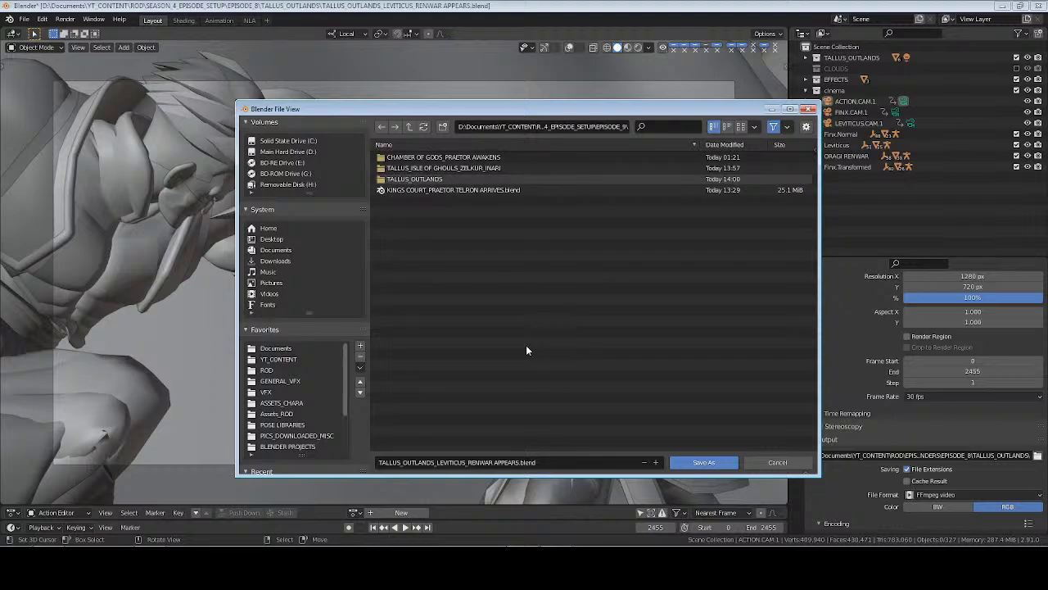
Save the scene in the EPISODE_9 TALLUS_OUTLANDS folder as TALLUS_OUTLANDS_FINX_RENWAR BATTLE.blend
double_click(415, 179)
click(560, 463)
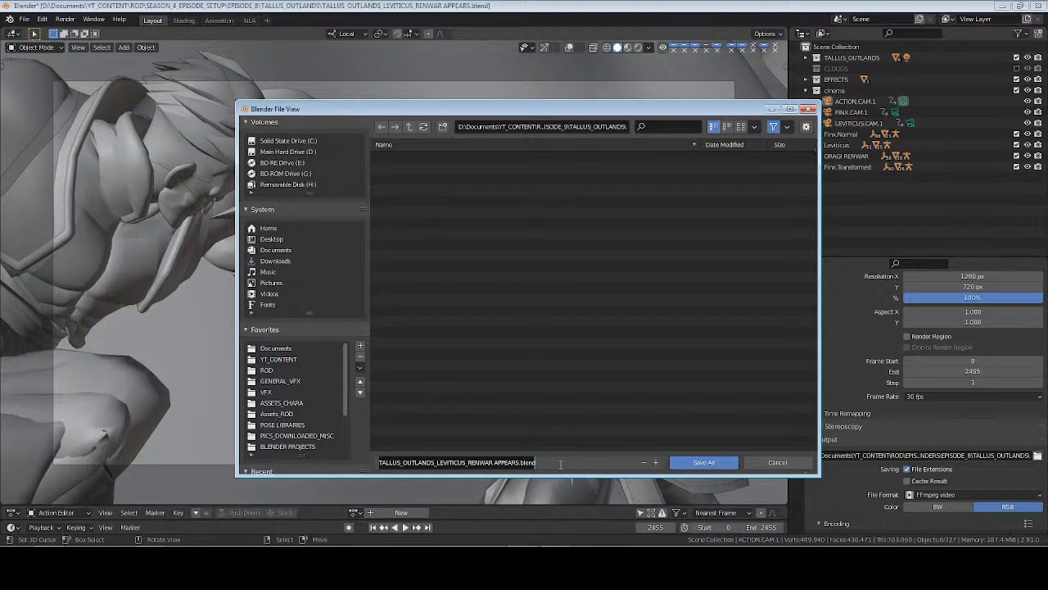
click(560, 464)
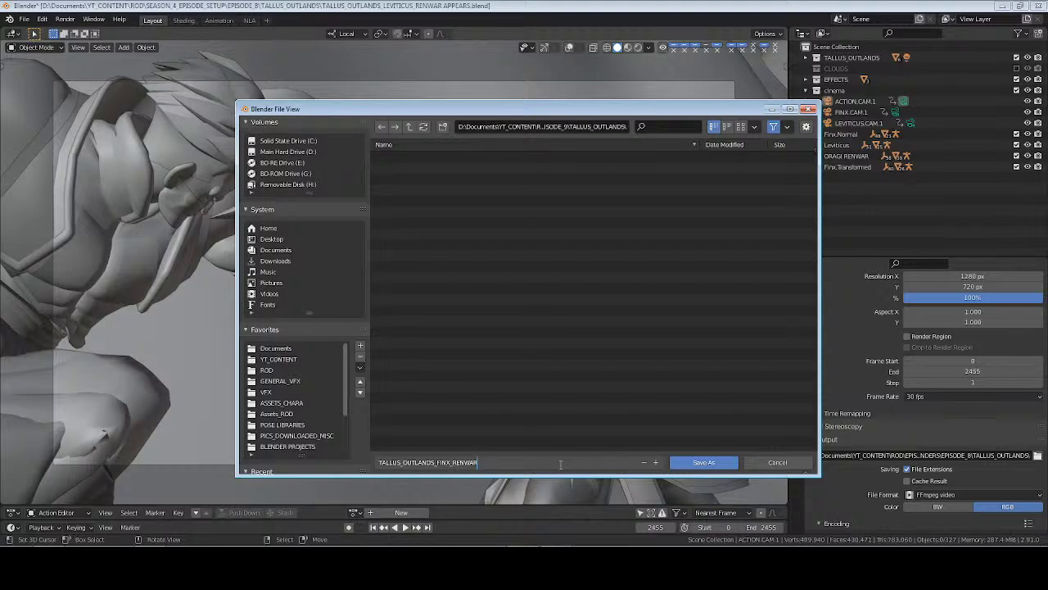
text(TLE)
key(Return)
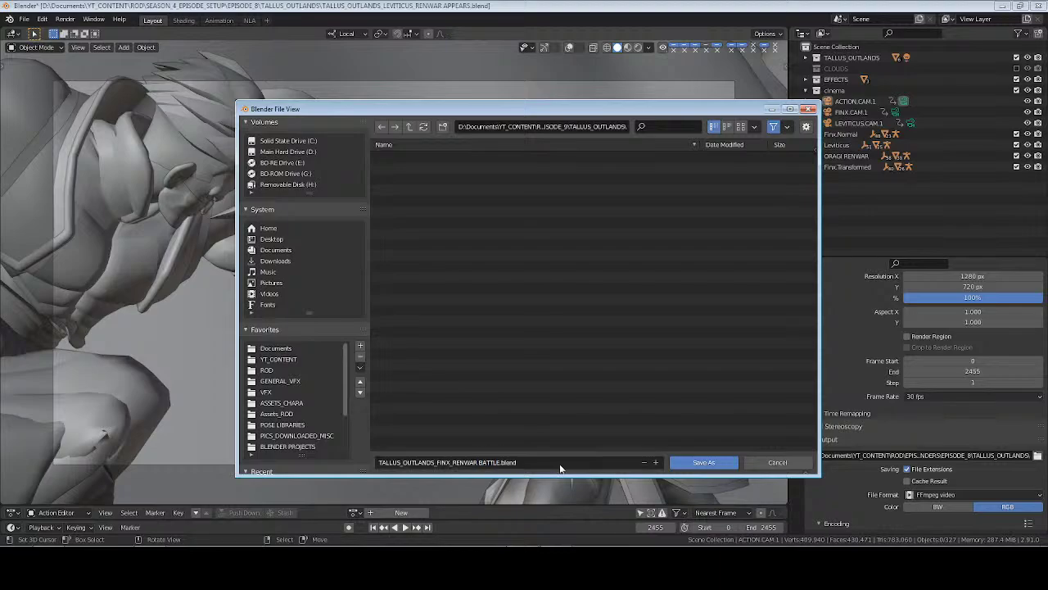
click(702, 462)
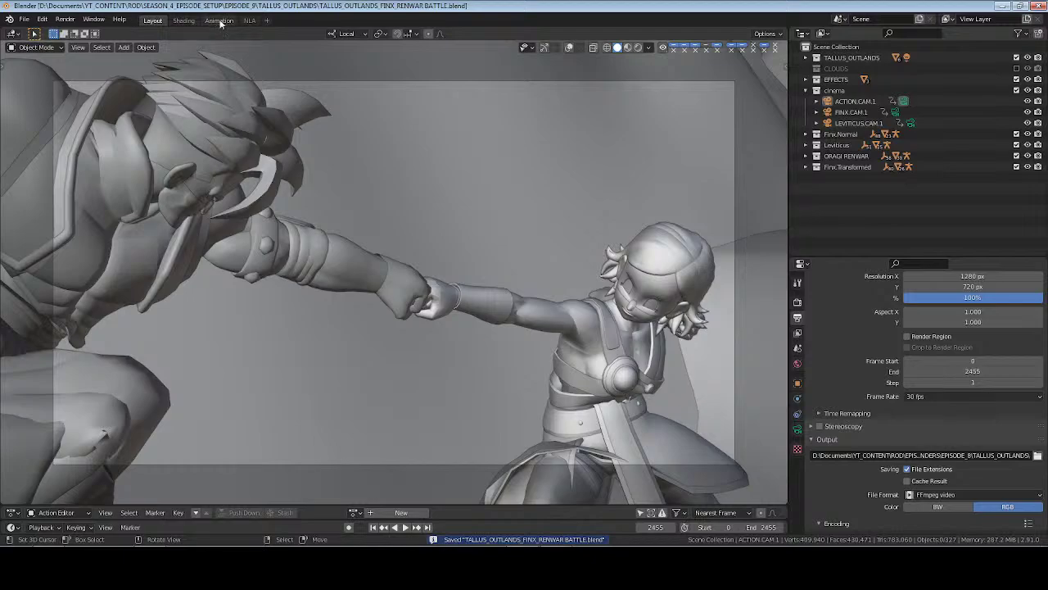
Switch to the Animation workspace and delete all sequencer strips and all timeline markers
click(218, 20)
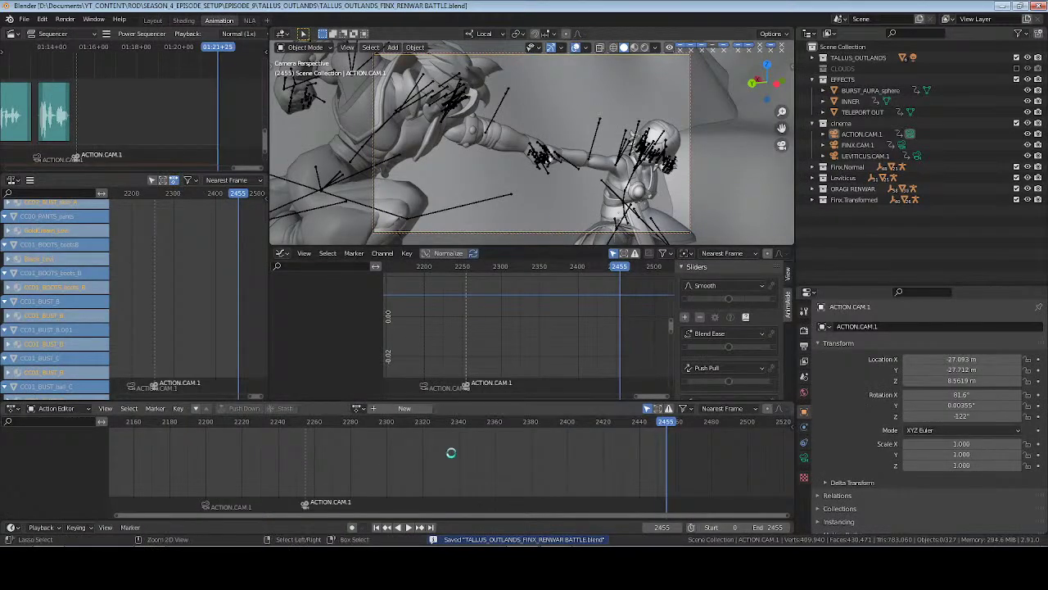
key(a)
key(Delete)
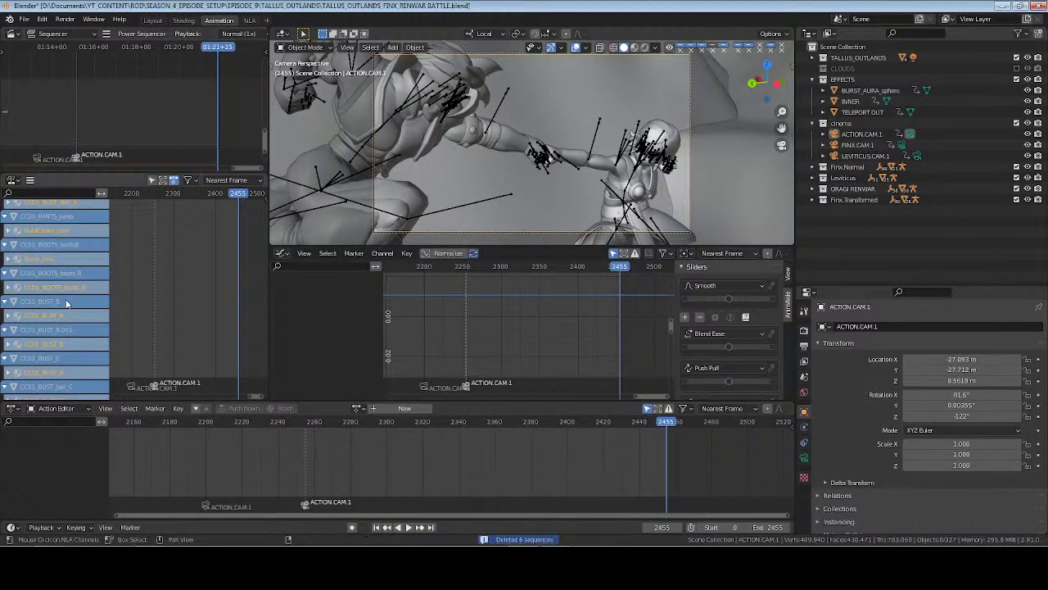
scroll(66, 254, down, 5)
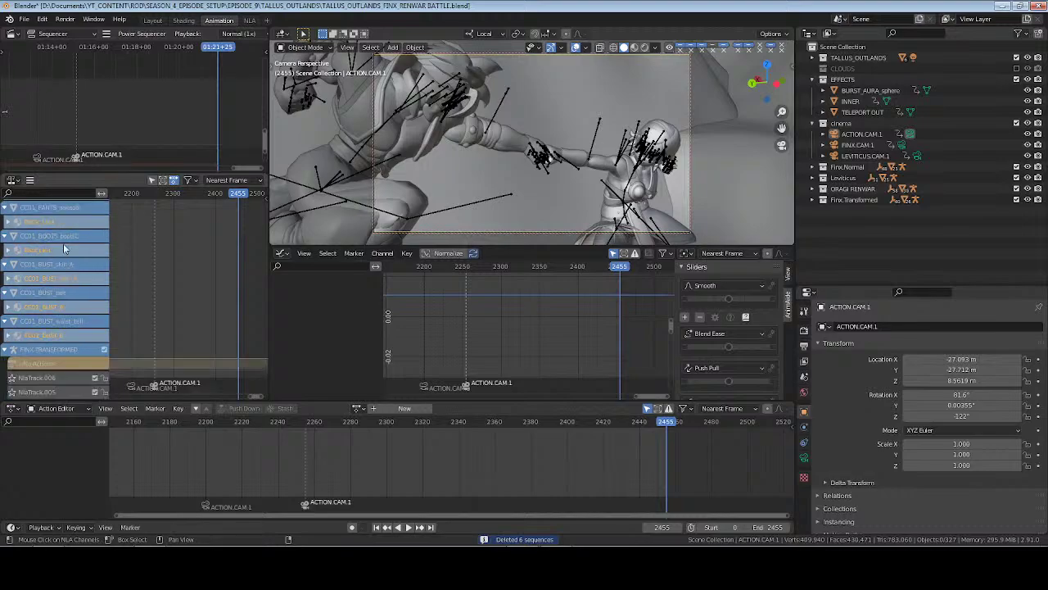
scroll(64, 262, down, 3)
scroll(53, 314, down, 5)
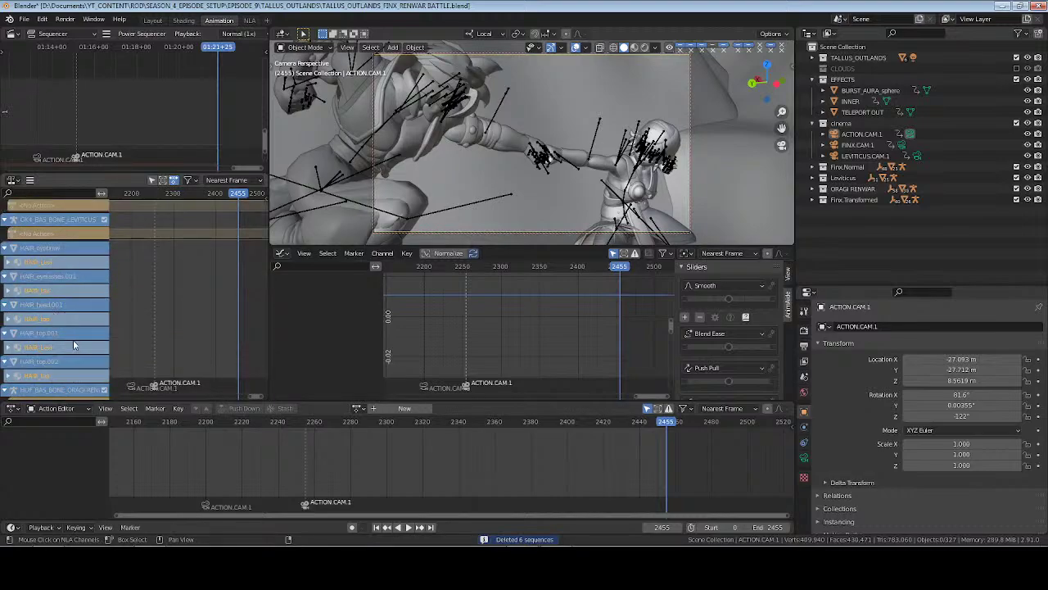
key(a)
key(Delete)
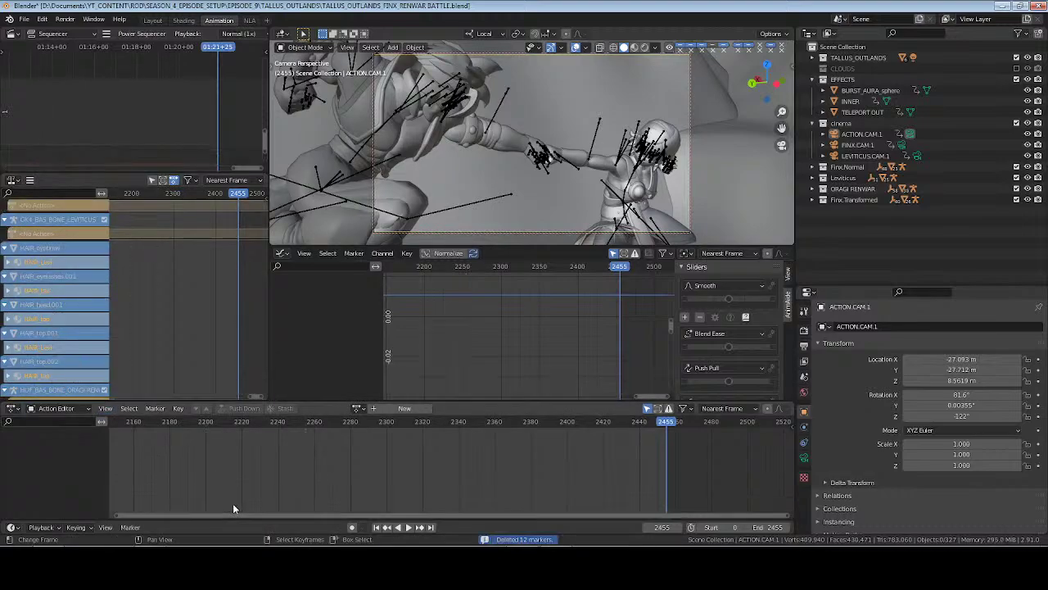
Return to the first frame and set the scene's end frame to 1000
click(377, 527)
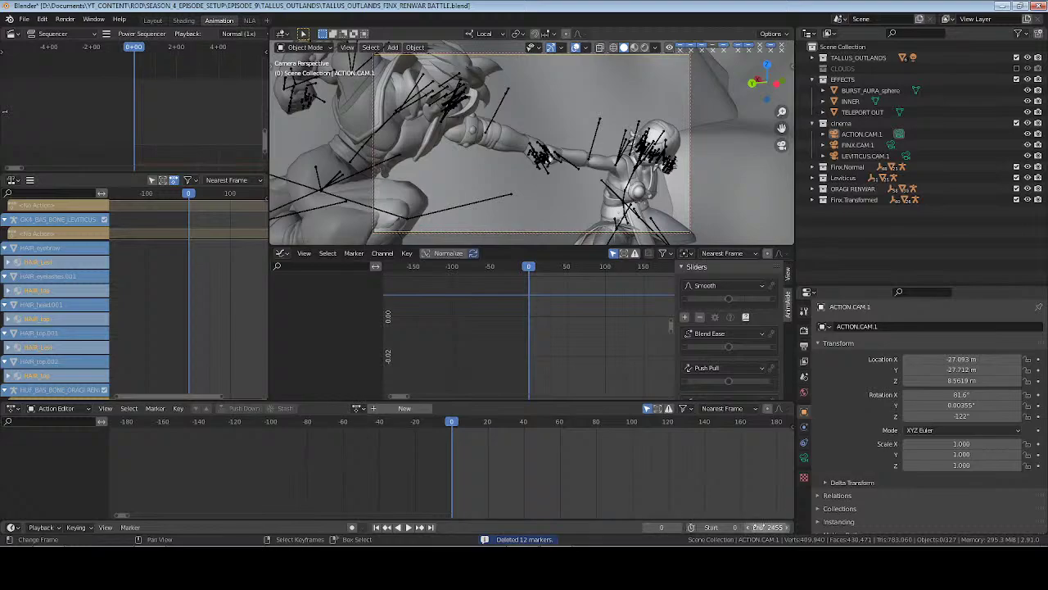
click(772, 528)
text(1000)
key(Return)
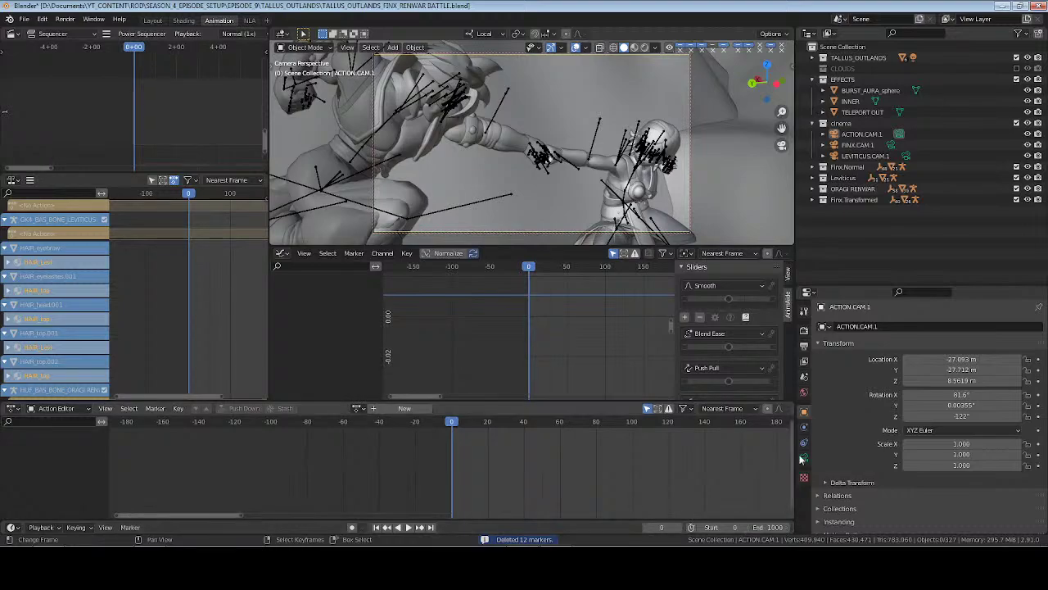
Set the render output path to a new TALLUS_OUTLANDS folder inside SEASON 4_RENDERS/EPISODE_9, and save the scene
click(803, 351)
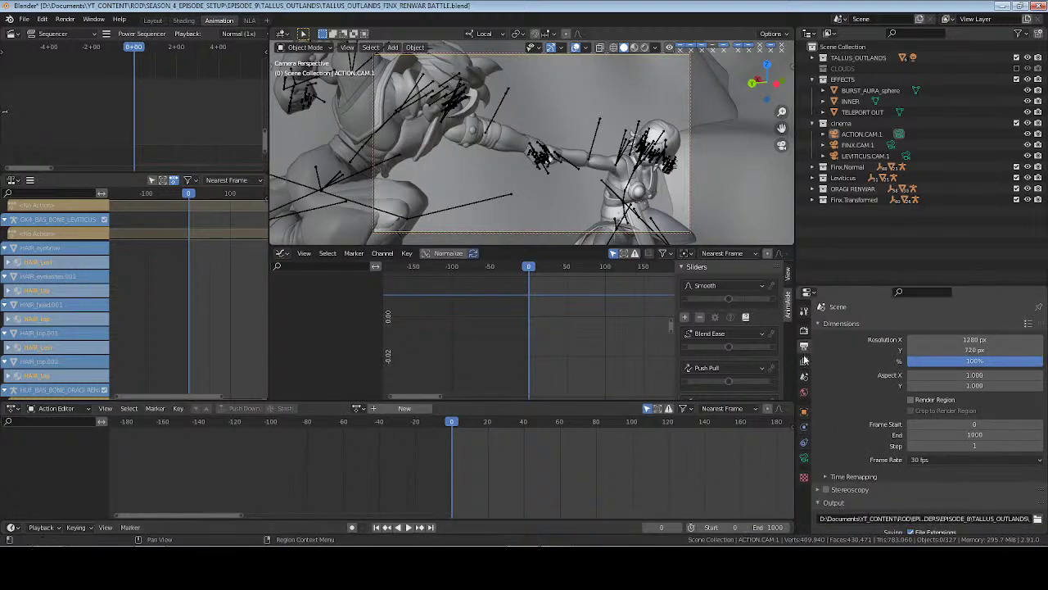
click(1038, 519)
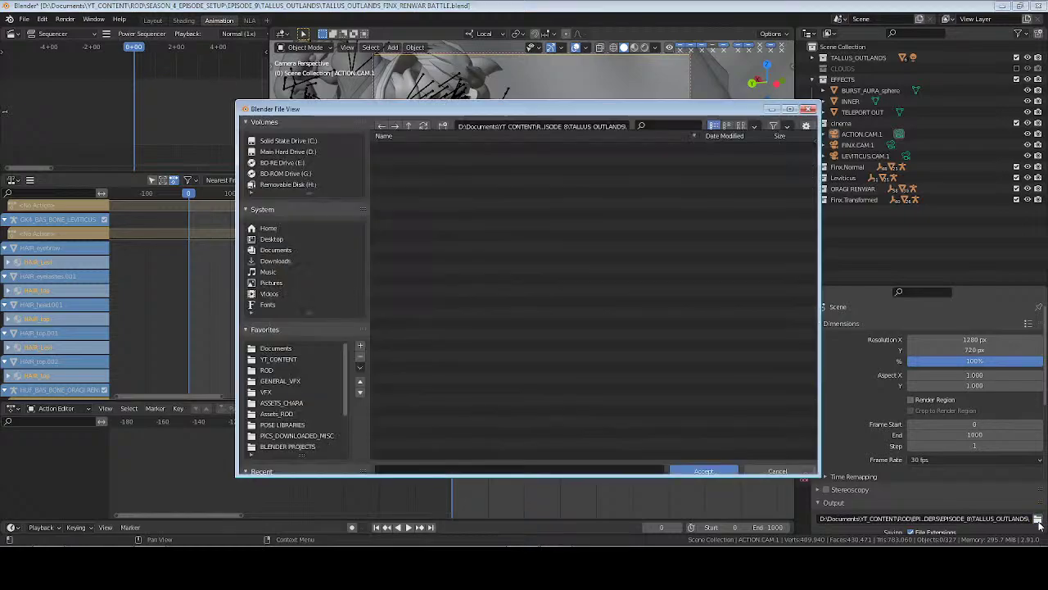
click(410, 129)
click(410, 129)
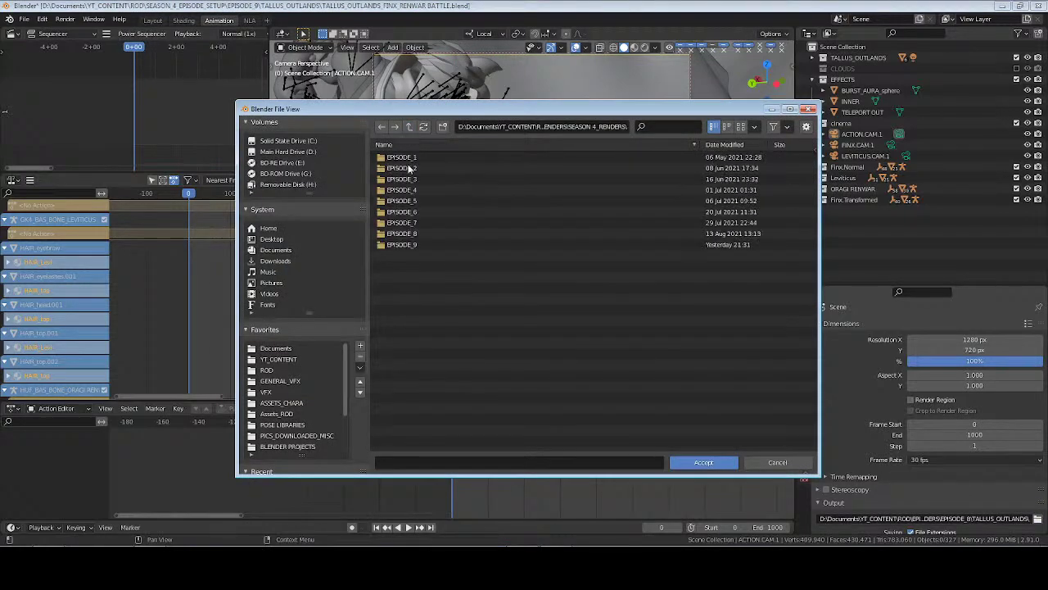
double_click(398, 244)
click(443, 128)
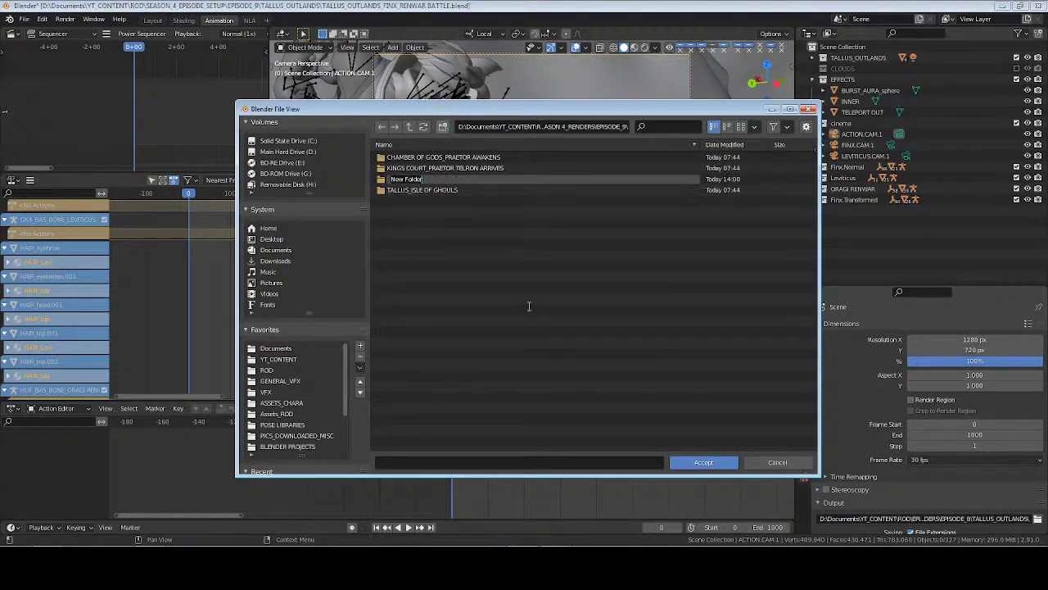
text(TALLUS_OUTLANDS)
key(Return)
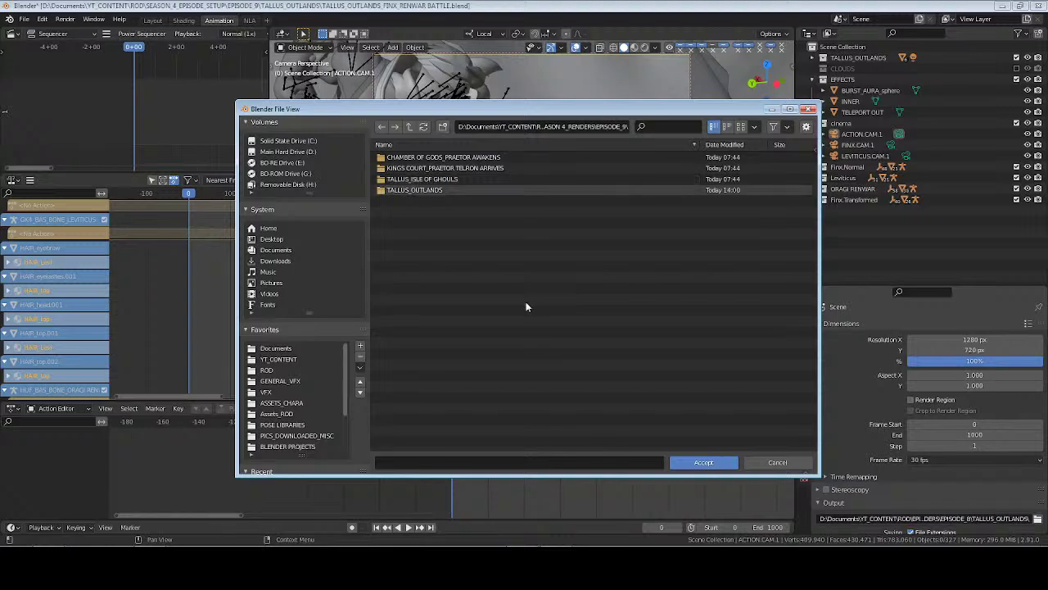
double_click(430, 191)
click(704, 462)
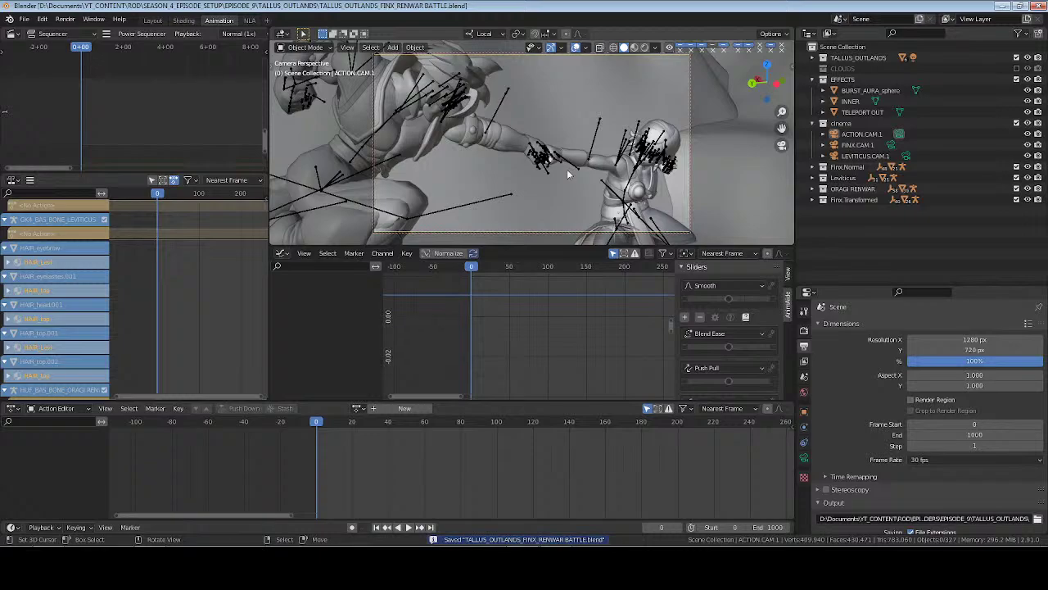
Nudge the FINX TRANSFORMED armature slightly, deselect everything, and save the scene
middle_drag(567, 174, 545, 193)
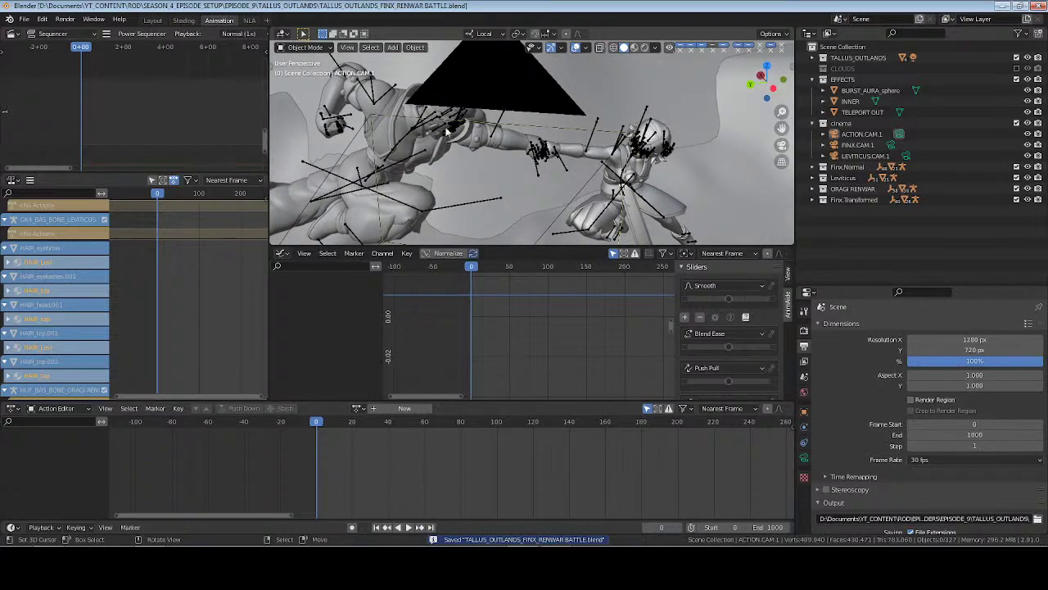
right_drag(478, 199, 484, 195)
scroll(492, 190, down, 10)
middle_drag(579, 181, 603, 161)
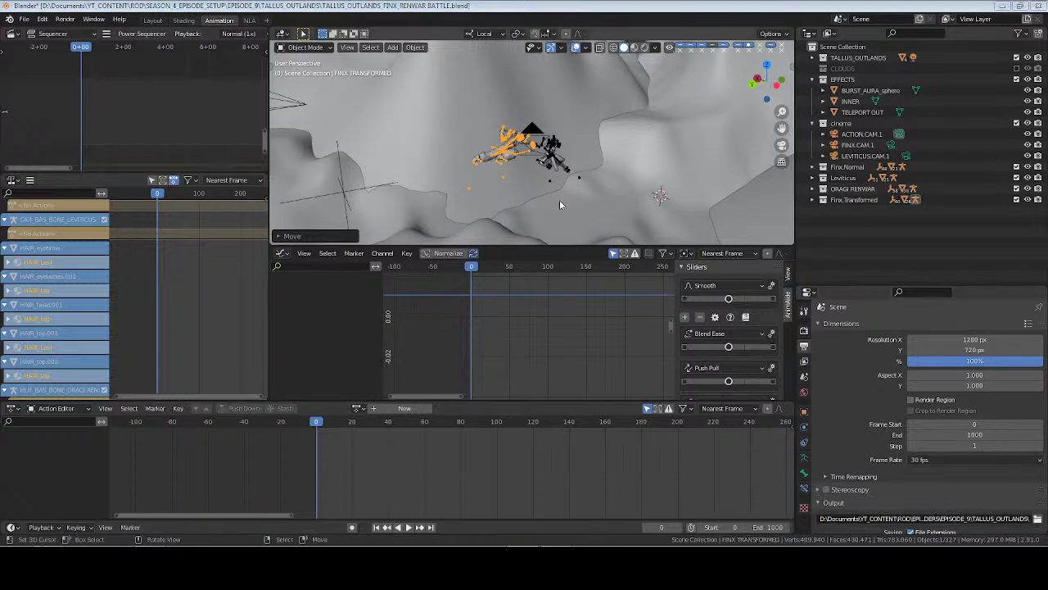
middle_drag(560, 199, 571, 148)
key(alt+a)
scroll(571, 178, up, 4)
key(ctrl+s)
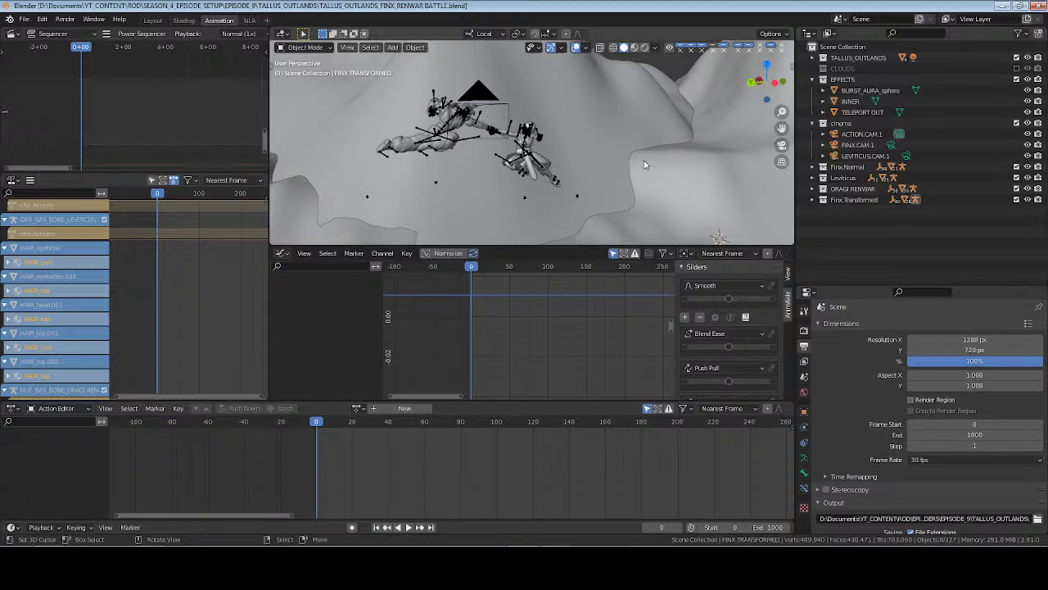
middle_drag(663, 164, 517, 182)
scroll(499, 155, up, 4)
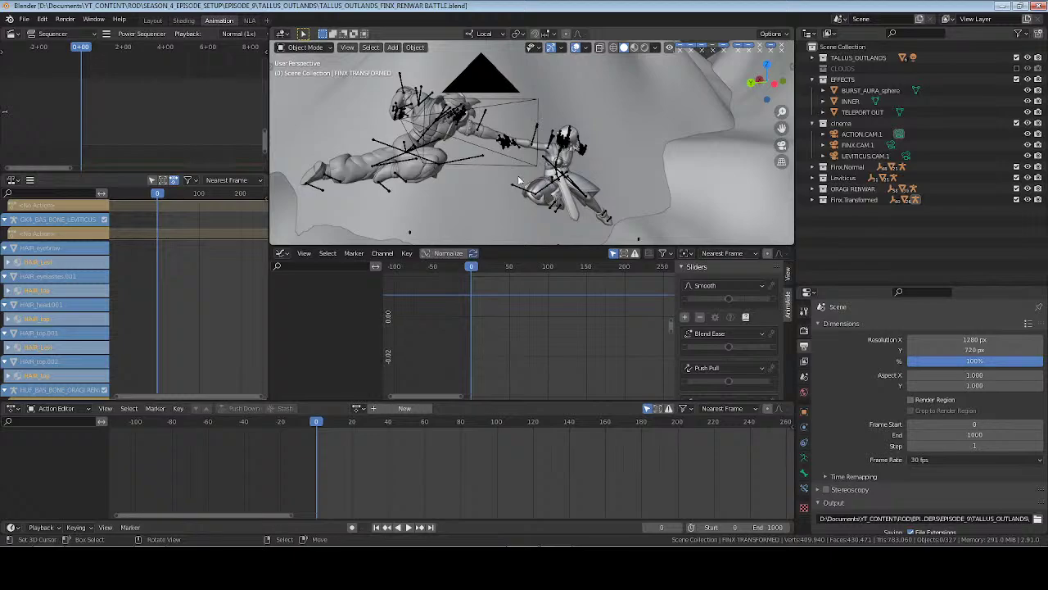
click(249, 20)
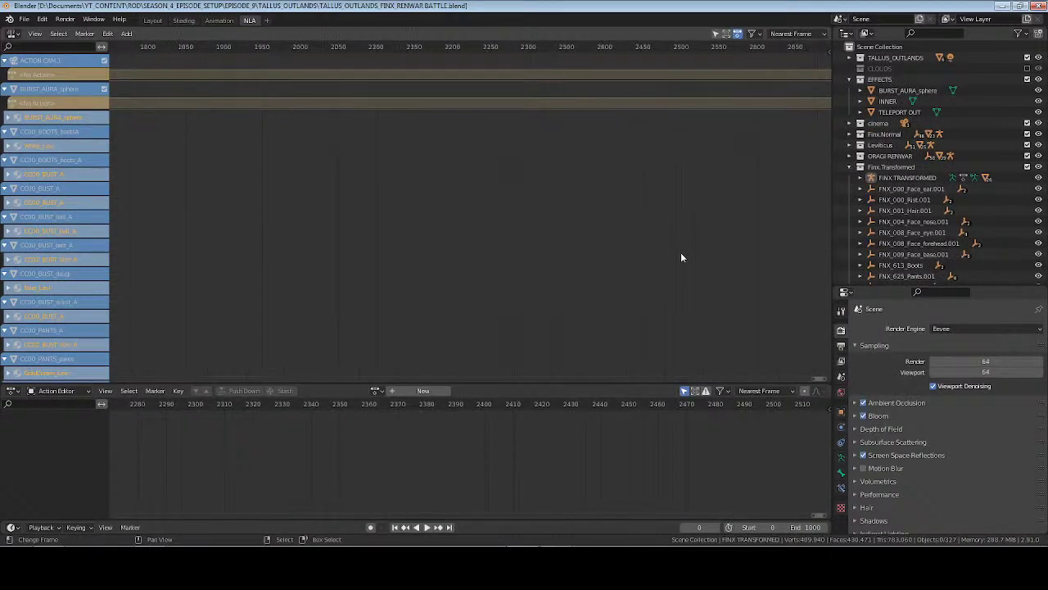
key(KP_Decimal)
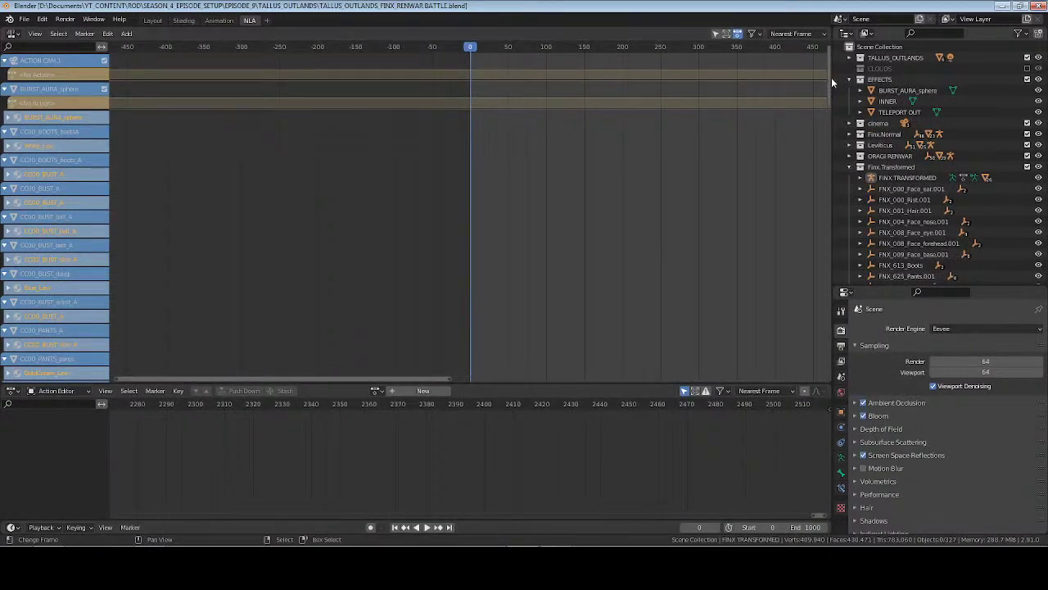
mouse_move(831, 77)
mouse_down()
mouse_move(840, 328)
mouse_move(849, 78)
mouse_up()
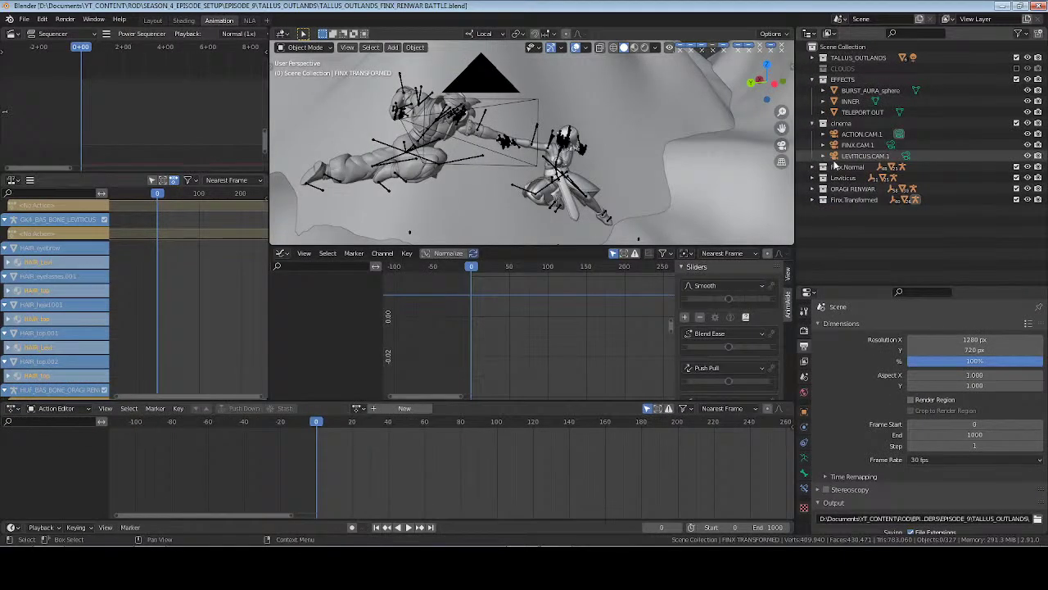
click(219, 20)
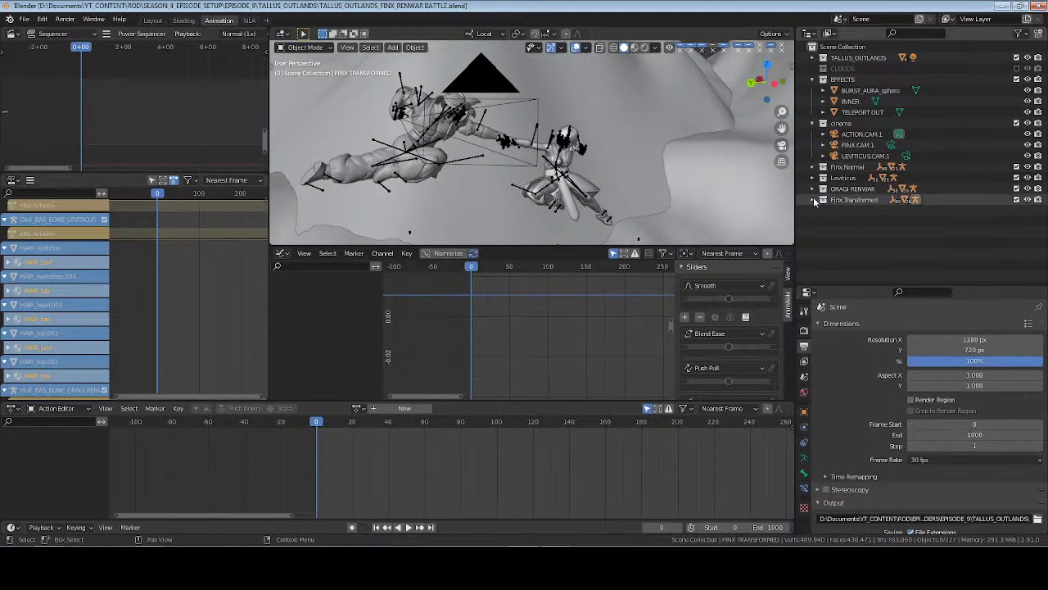
Delete the Leviticus and Finx.Normal collections together with their entire hierarchies
right_click(842, 180)
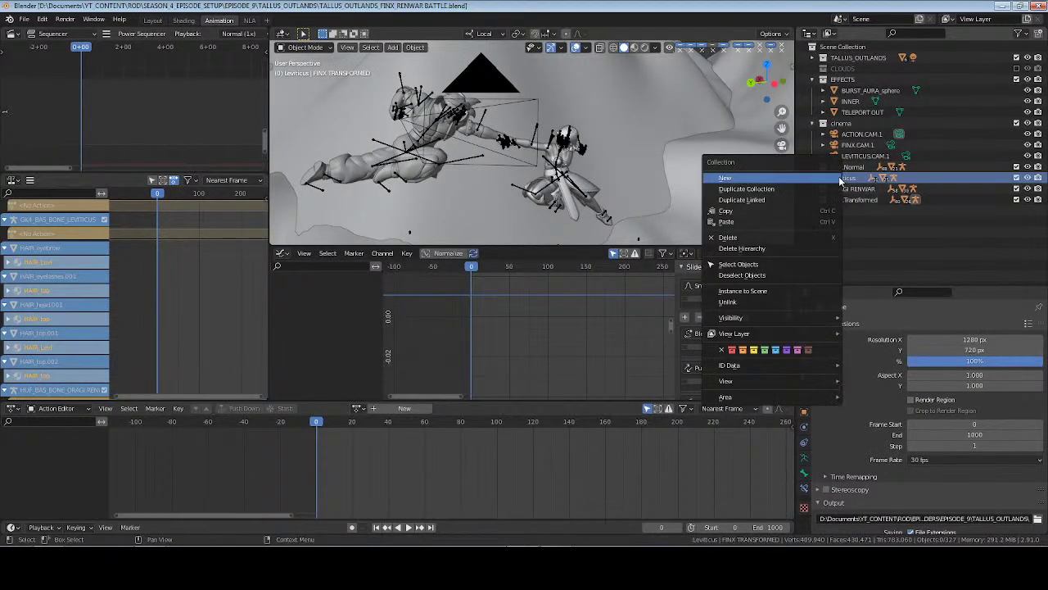
click(790, 247)
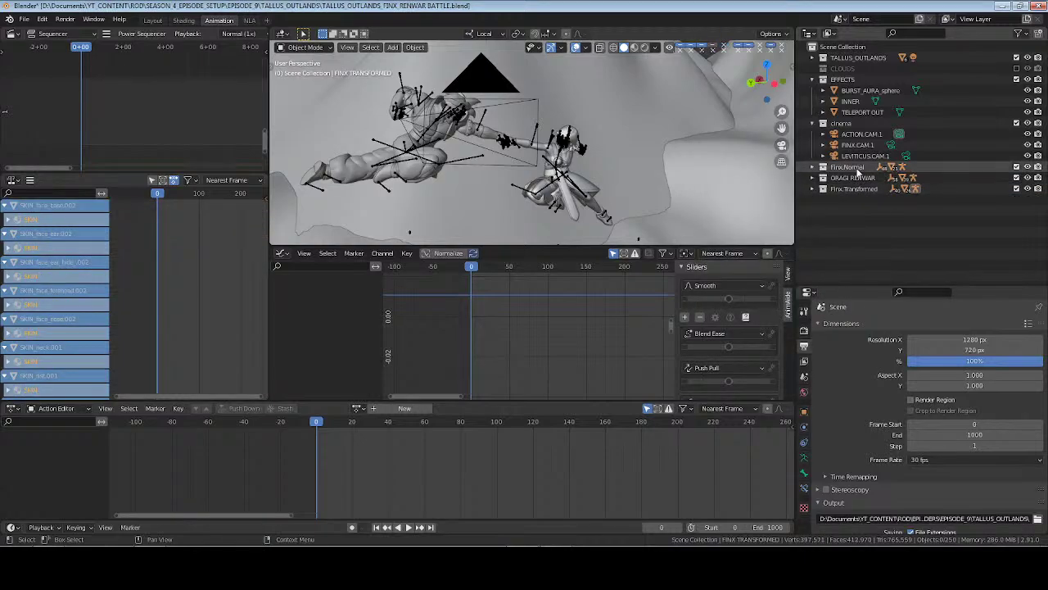
right_click(858, 169)
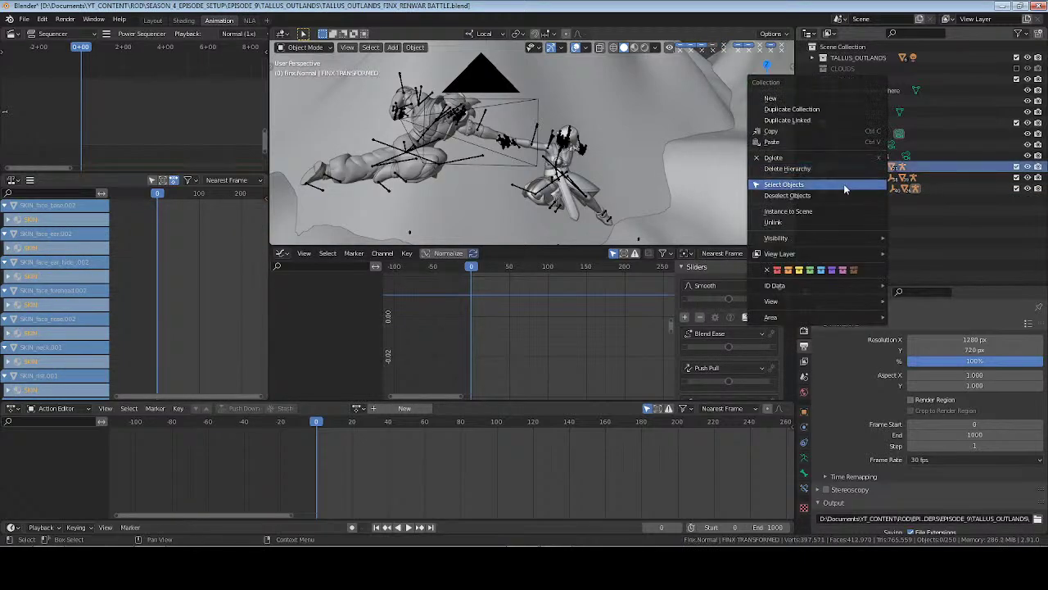
click(849, 173)
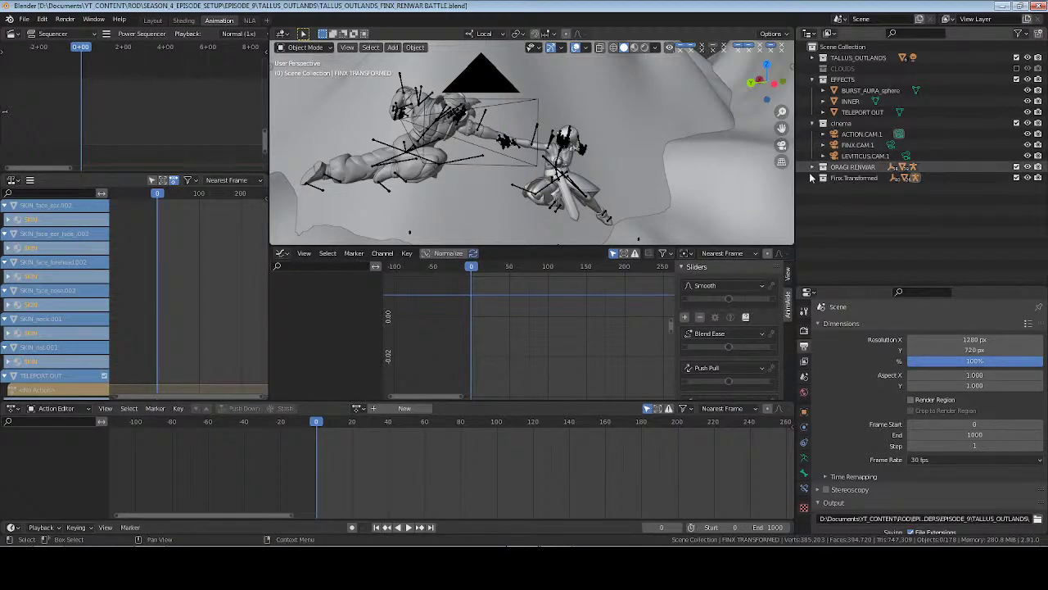
Purge all unused data-blocks from the file and save the scene
click(26, 24)
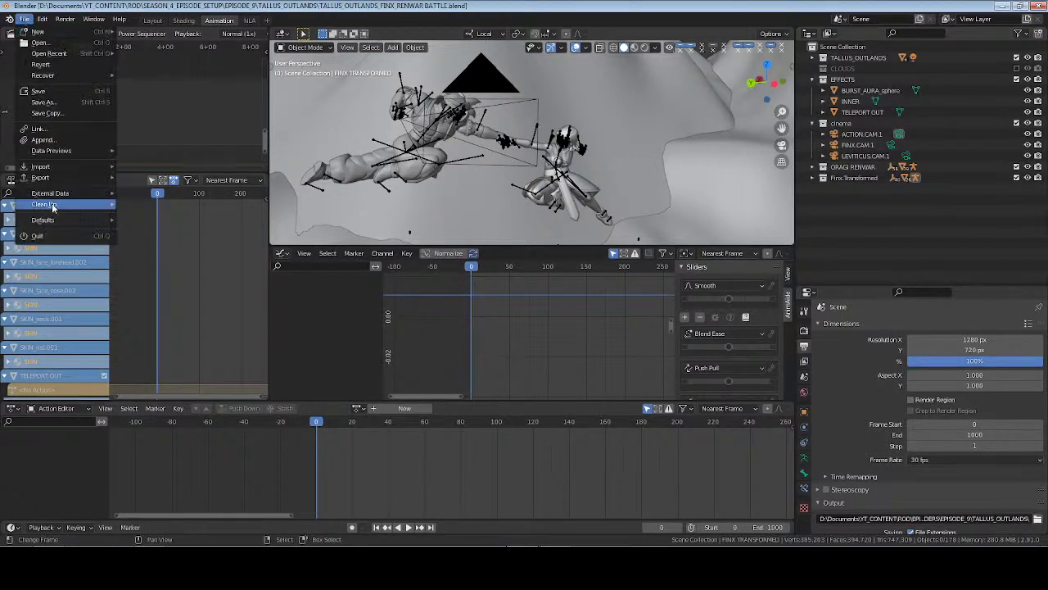
click(22, 17)
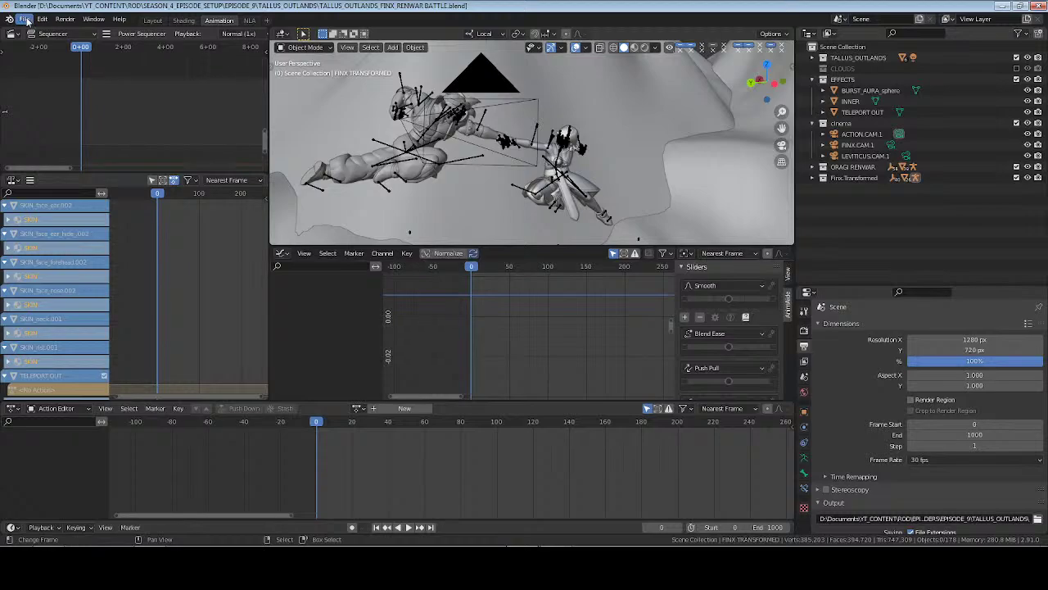
click(25, 21)
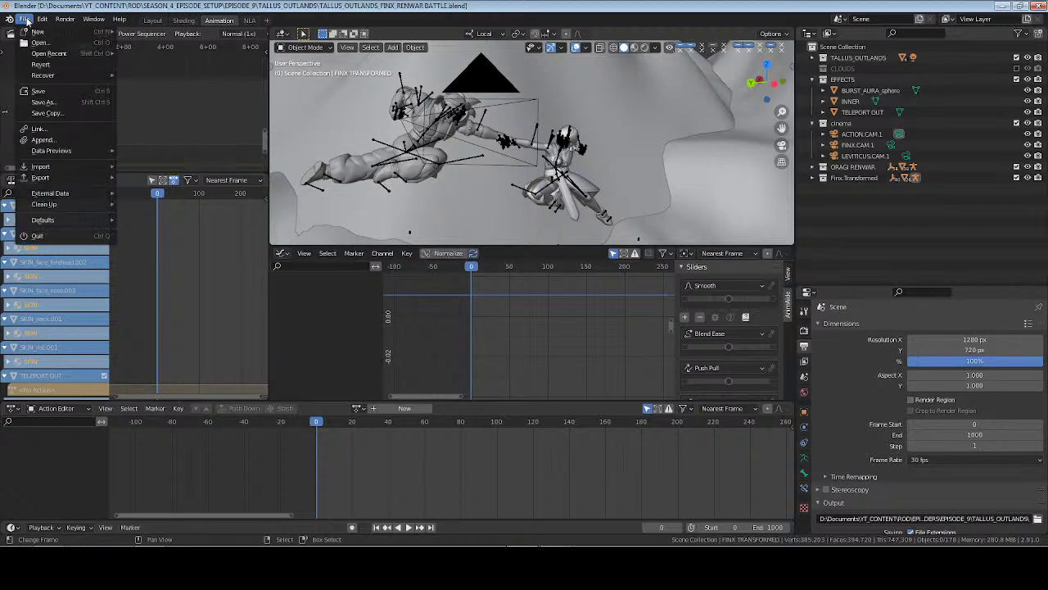
mouse_move(71, 208)
click(149, 204)
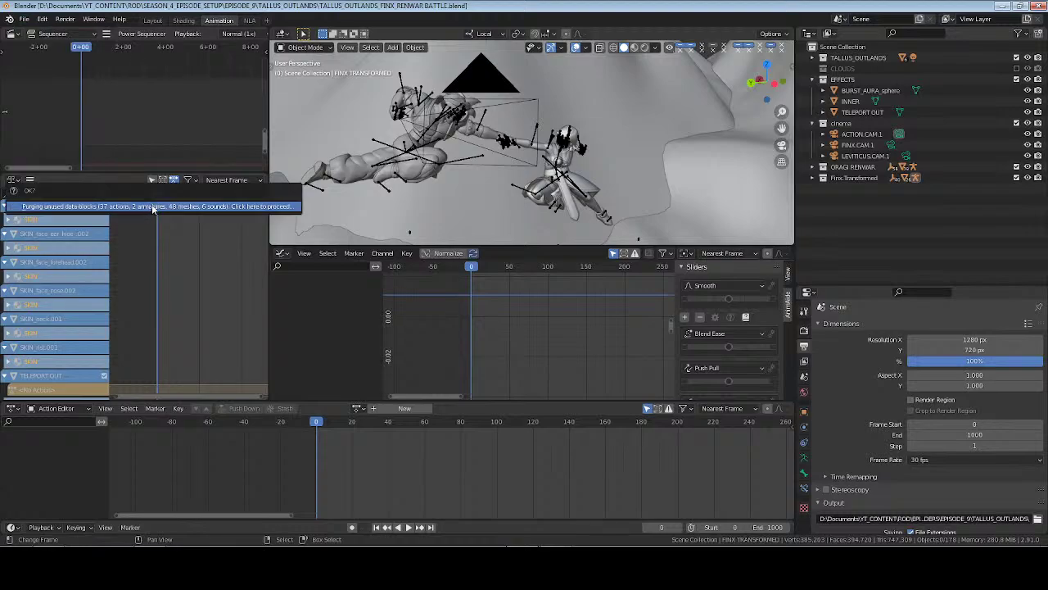
click(152, 208)
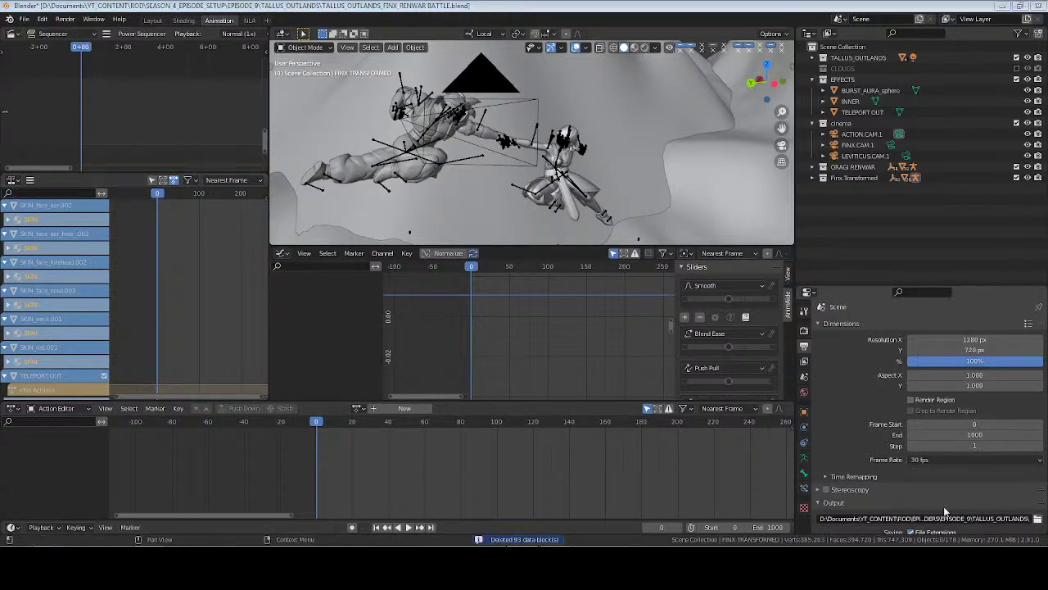
middle_drag(653, 461, 593, 461)
key(ctrl+s)
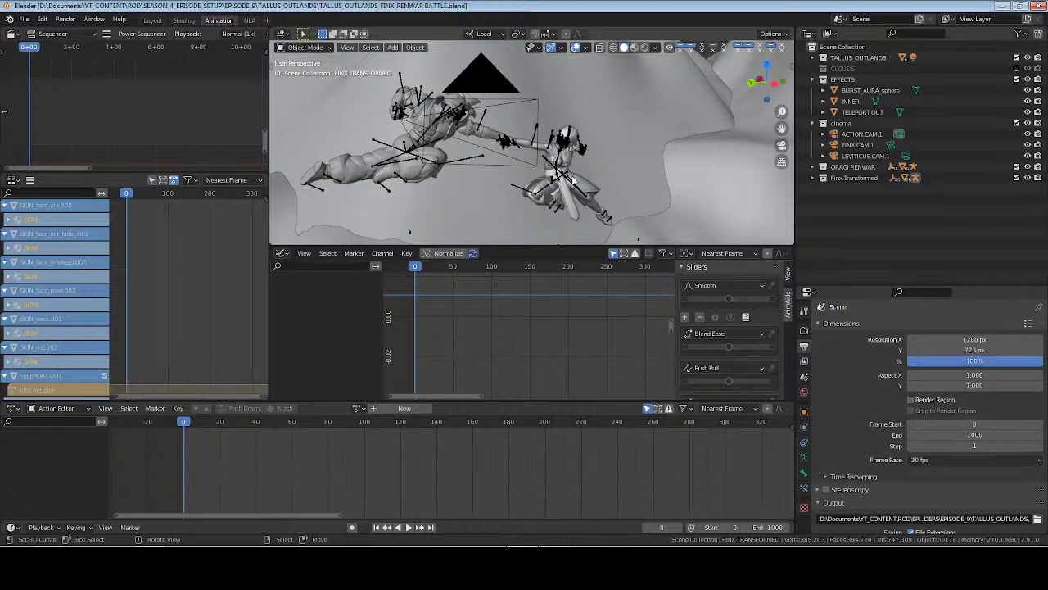
Clear the location and rotation of every FINX TRANSFORMED bone in Pose Mode, and return to Object Mode
middle_drag(445, 156, 563, 166)
click(469, 124)
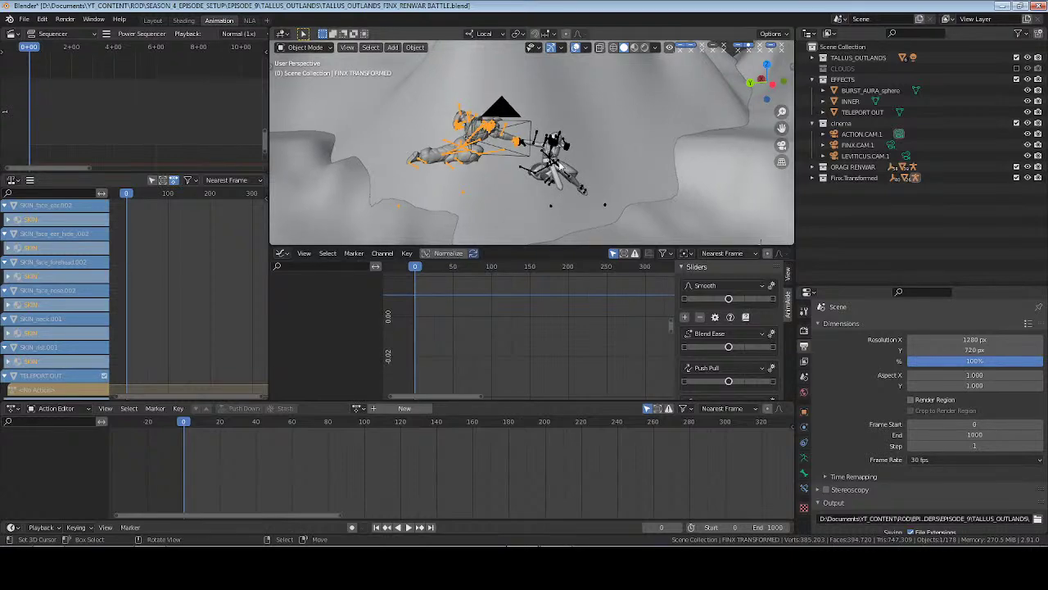
key(ctrl+Tab)
key(a)
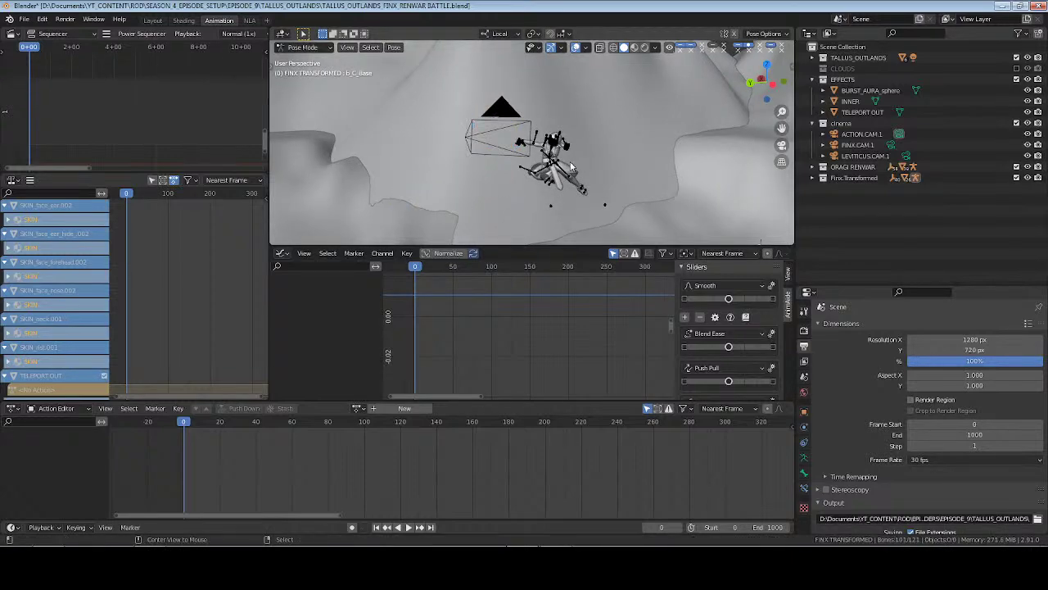
key(KP_Decimal)
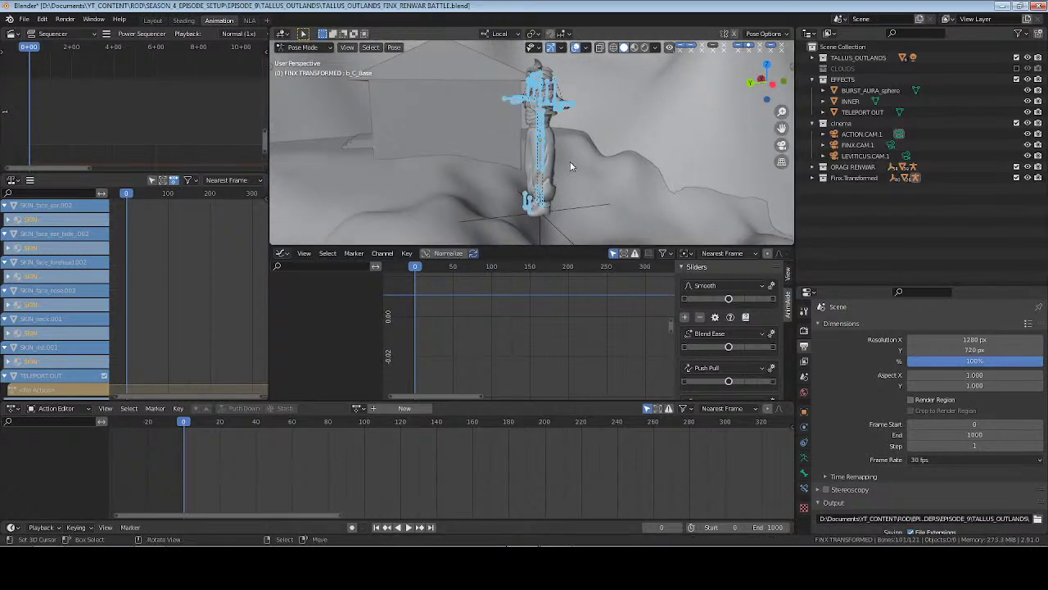
key(alt+a)
key(ctrl+Tab)
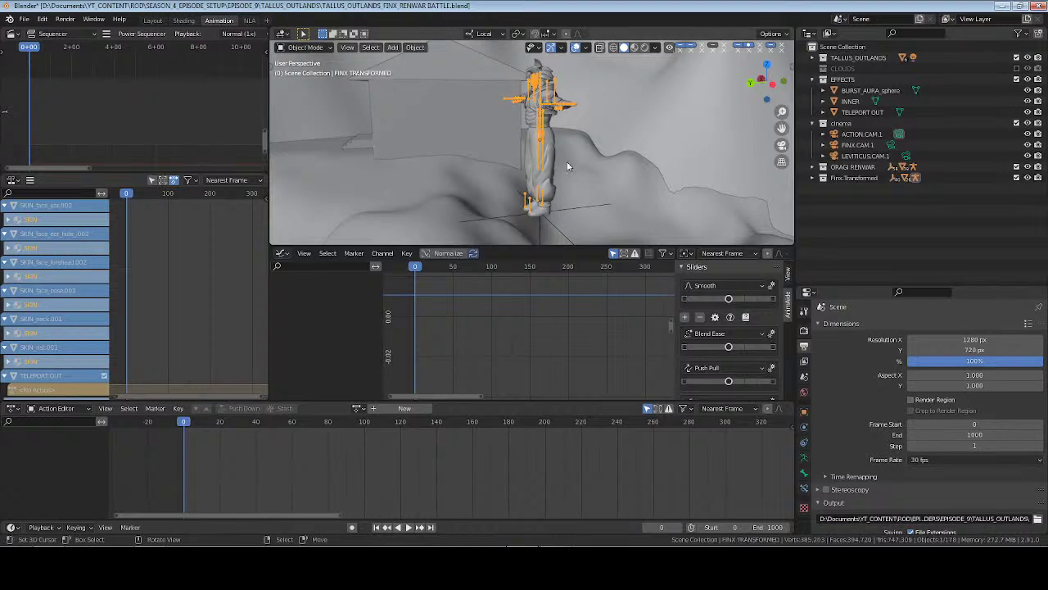
Reset all bones of the ORAGI RENWAR armature by clearing their rotation and location in Pose Mode, and go back to Object Mode
scroll(573, 163, down, 5)
middle_drag(573, 166, 616, 134)
click(627, 125)
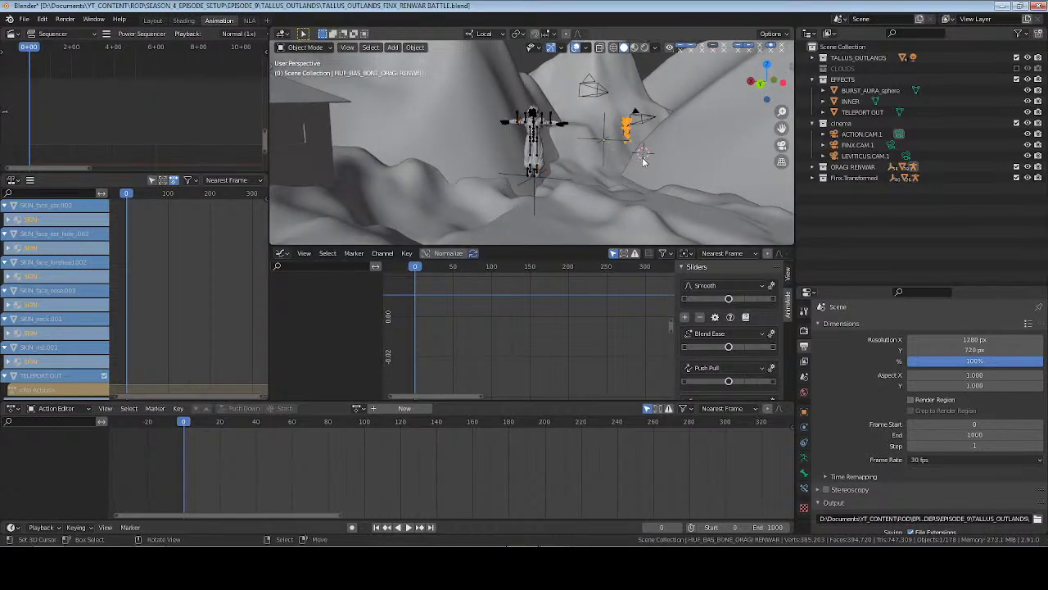
key(KP_Decimal)
key(ctrl+Tab)
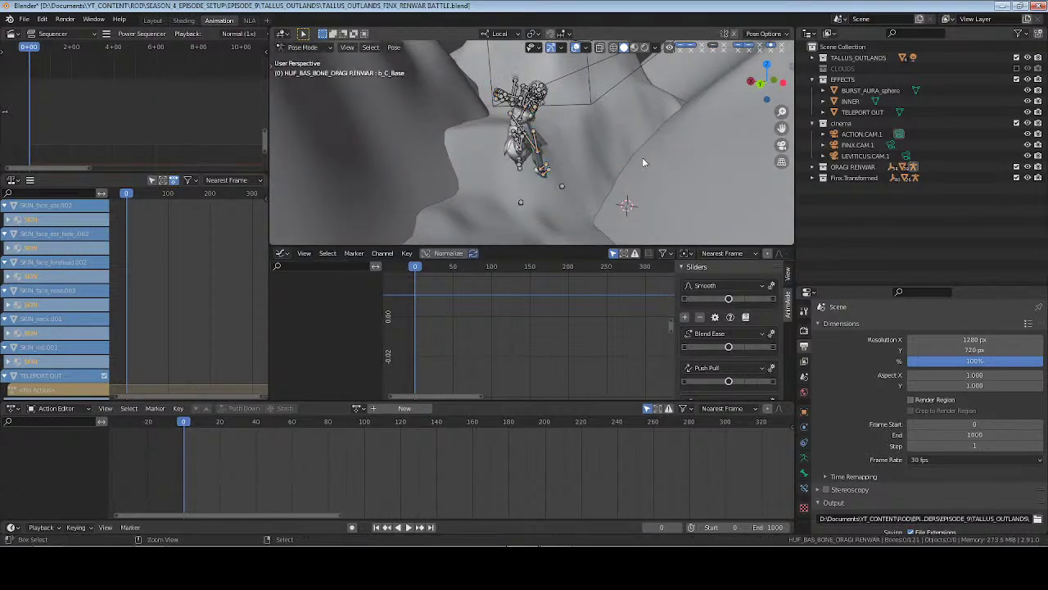
key(a)
key(alt+r)
key(alt+g)
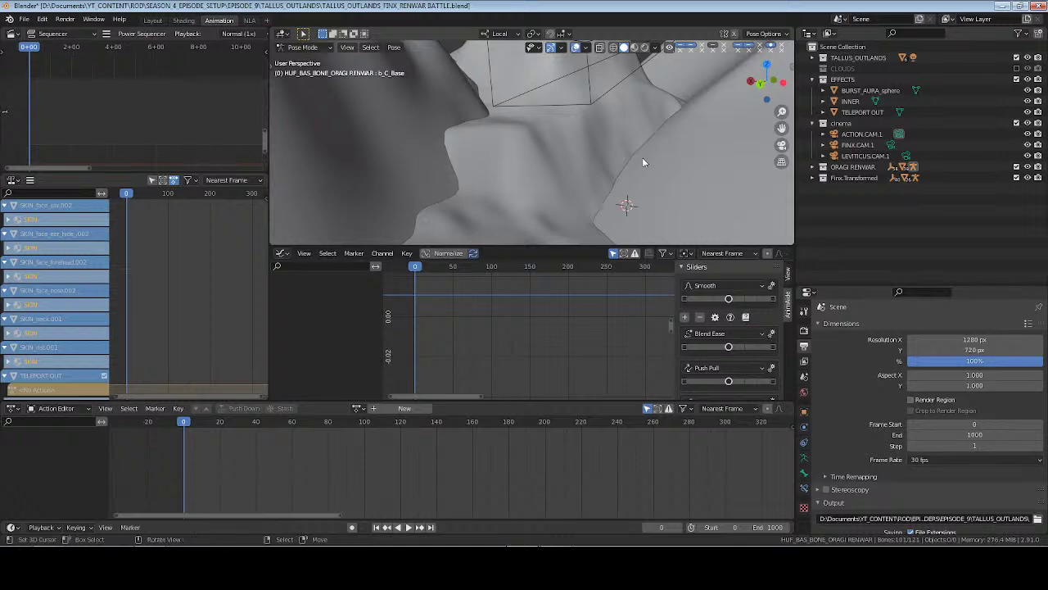
key(KP_Decimal)
middle_drag(612, 155, 597, 212)
key(ctrl+Tab)
Raise the ORAGI RENWAR armature along its local Y axis, deselect everything, and save the scene
key(g)
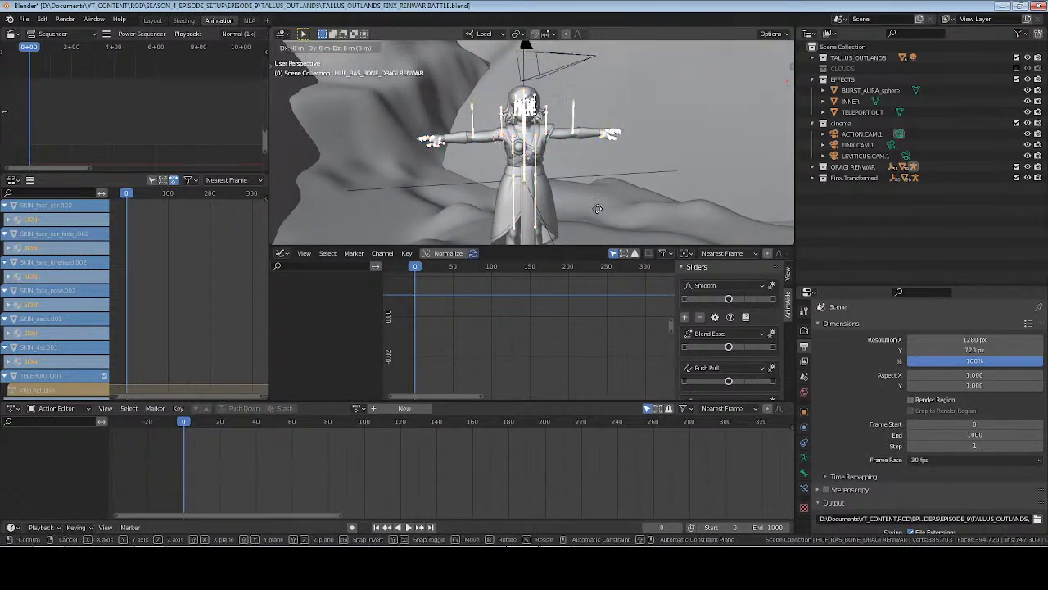
key(z)
key(y)
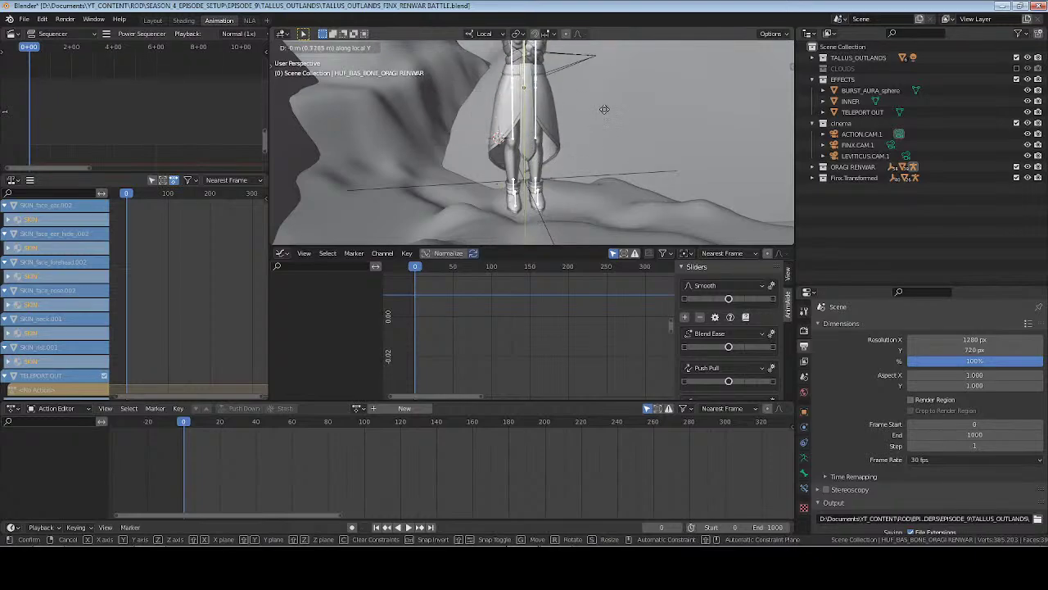
click(606, 80)
middle_drag(606, 80, 574, 165)
scroll(568, 167, down, 3)
key(alt+a)
key(ctrl+s)
Select all objects in the ORAGI RENWAR collection and move them about 13.13 m along the Y axis using Global orientation
click(852, 167)
right_click(850, 165)
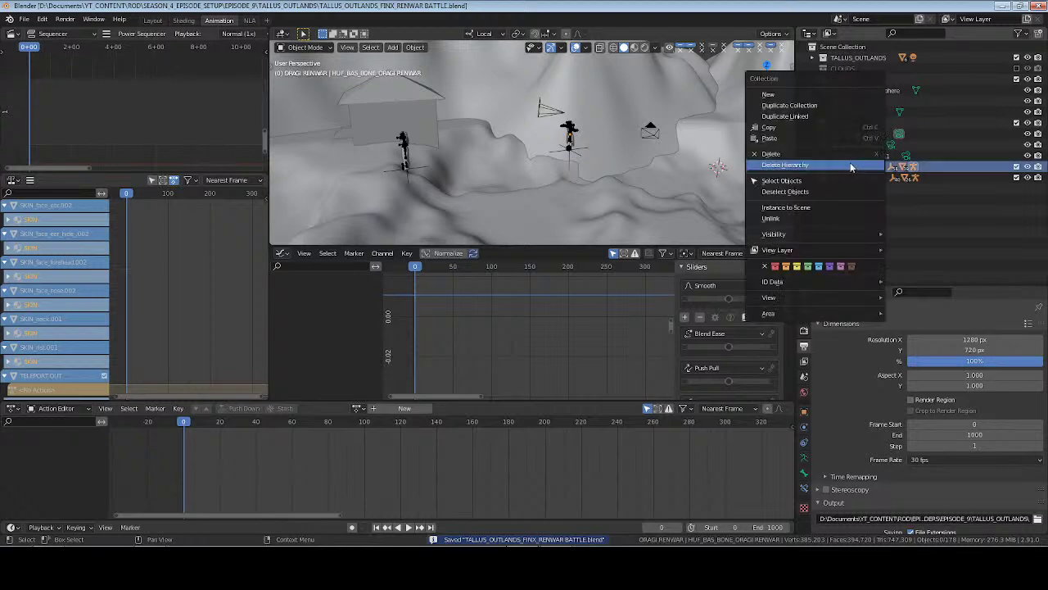
click(843, 179)
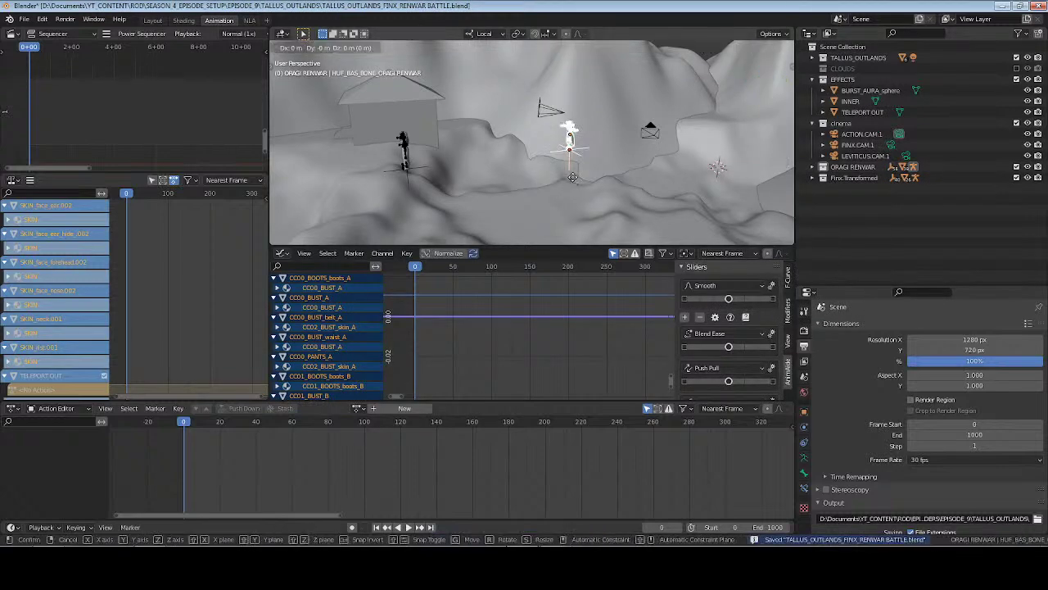
click(483, 34)
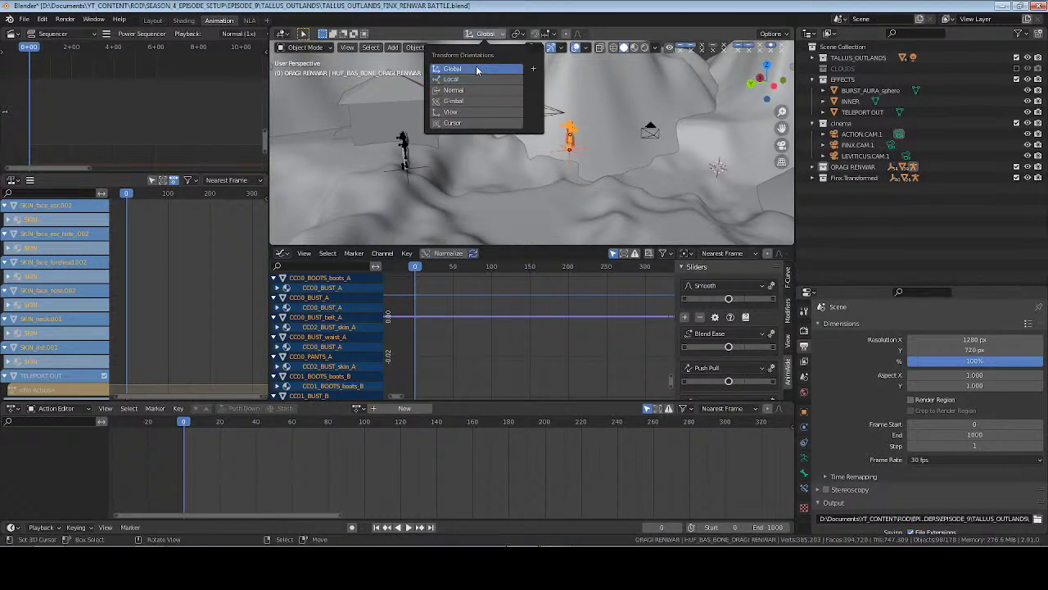
click(476, 68)
key(g)
key(y)
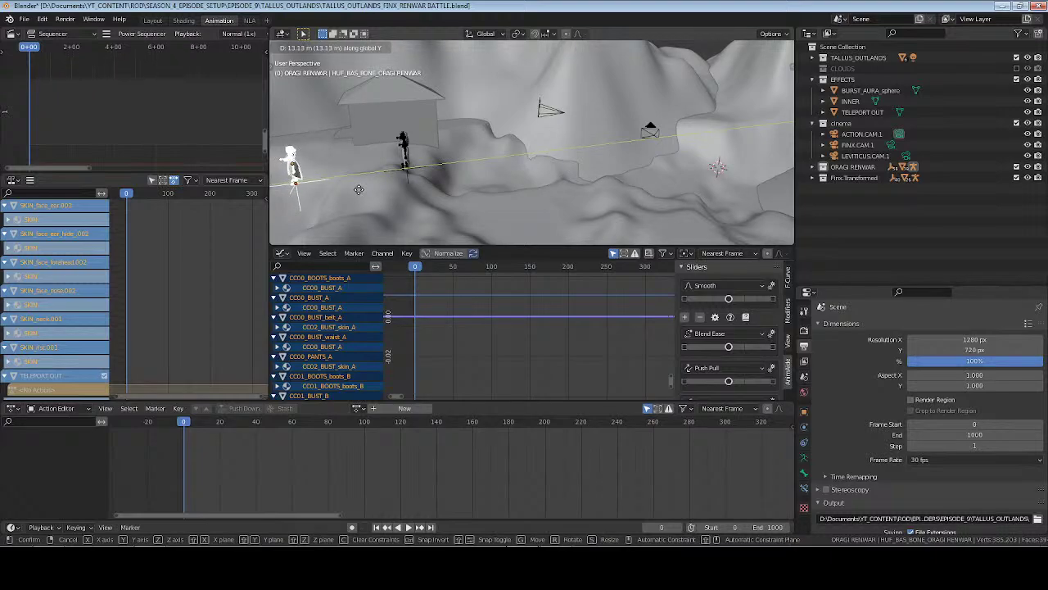
click(359, 189)
Rotate the ORAGI RENWAR objects about the global Z axis to turn the character around
middle_drag(358, 189, 487, 173)
key(r)
key(z)
click(456, 185)
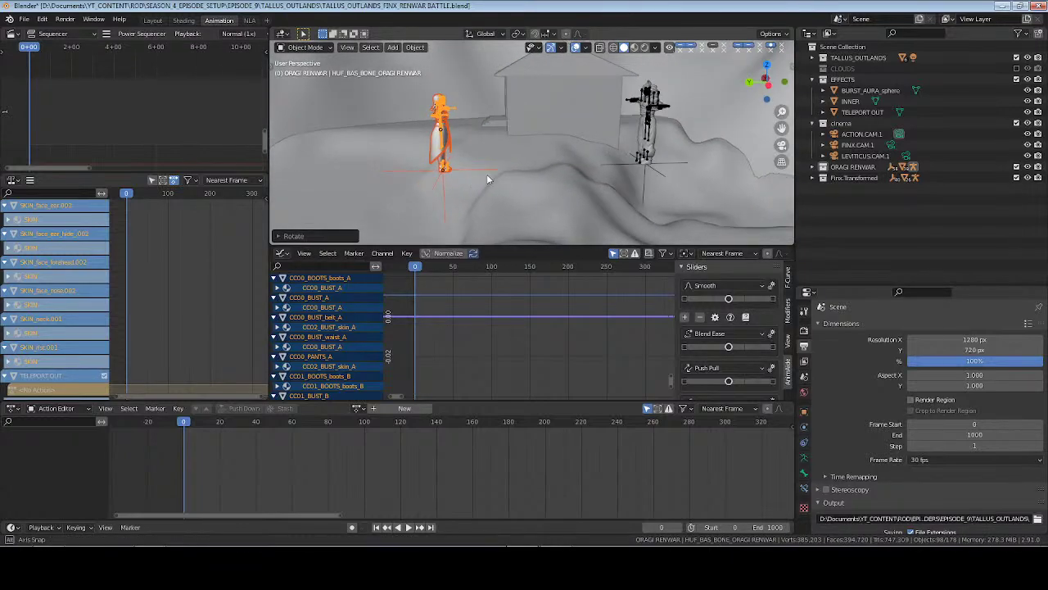
click(487, 174)
Select only the ORAGI RENWAR armature, save the scene, and bring up the armature's available pose libraries
click(442, 123)
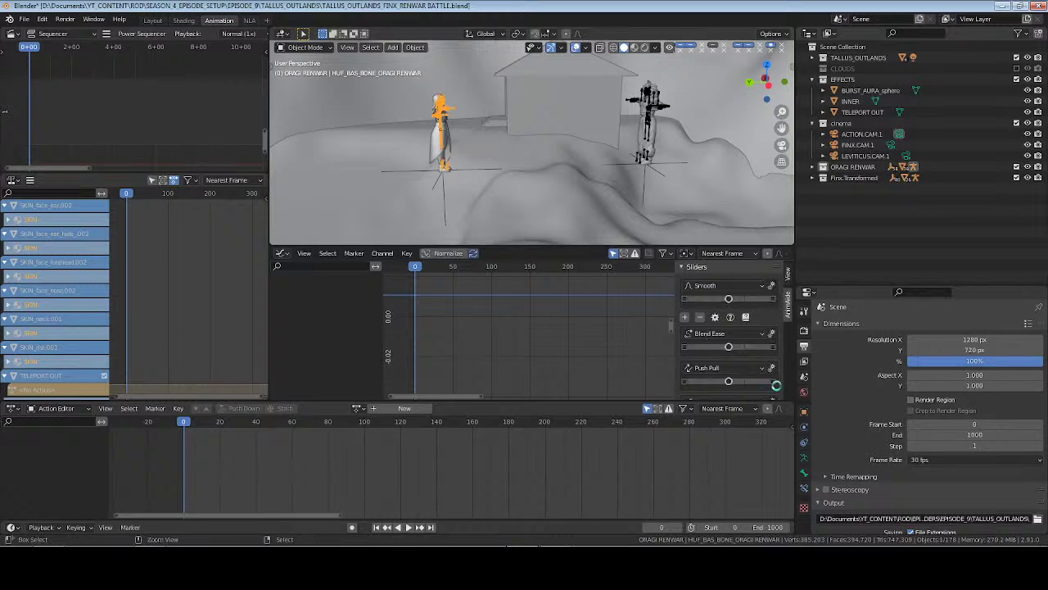
key(ctrl+s)
click(805, 459)
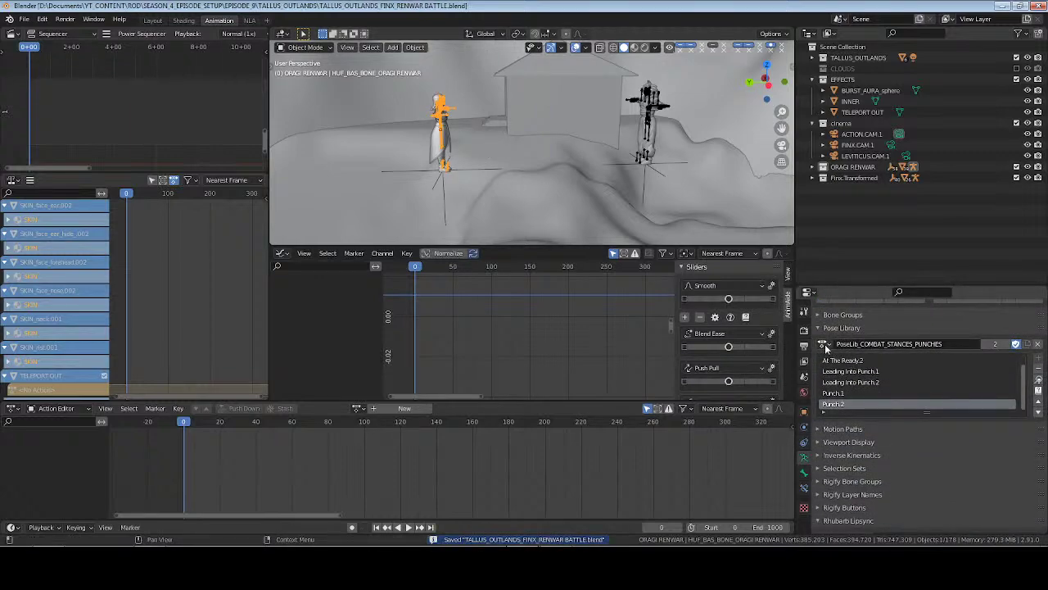
click(824, 344)
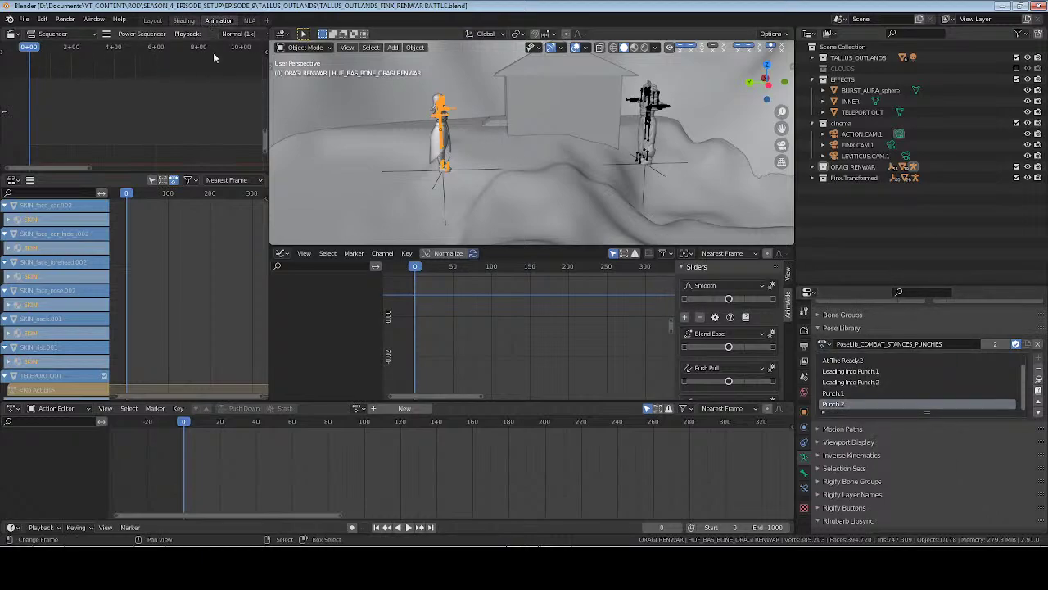
View both characters with materials in the Shading workspace, and switch to the Layout workspace
key(ctrl+Page_Up)
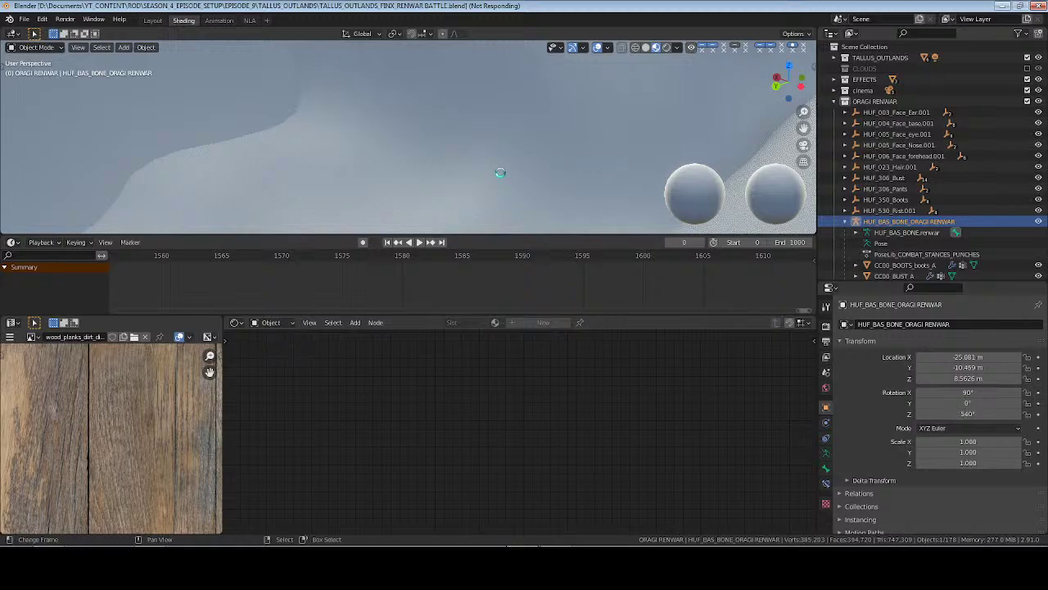
middle_drag(501, 172, 393, 150)
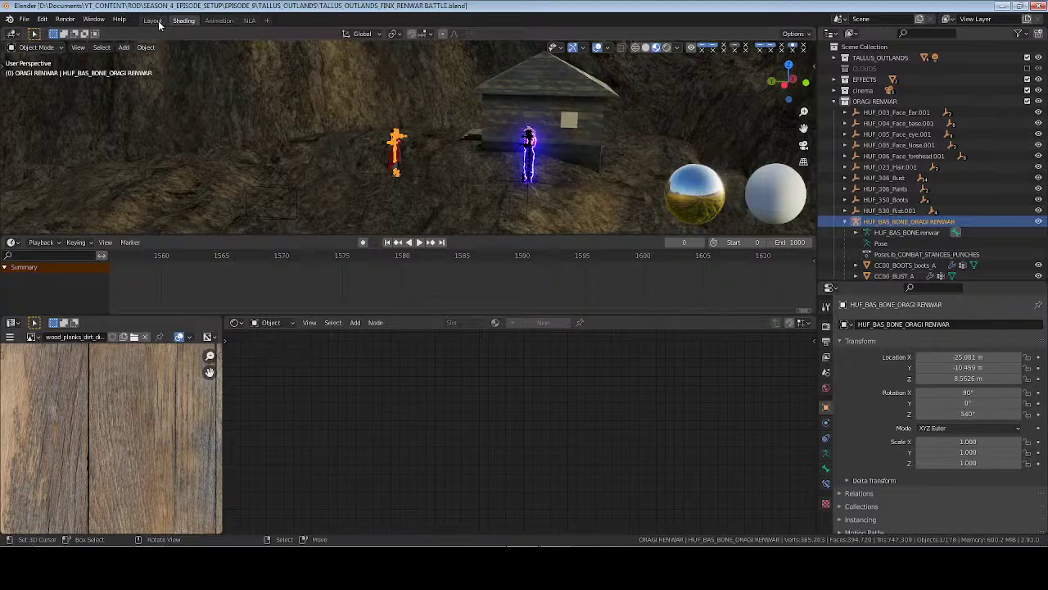
click(156, 20)
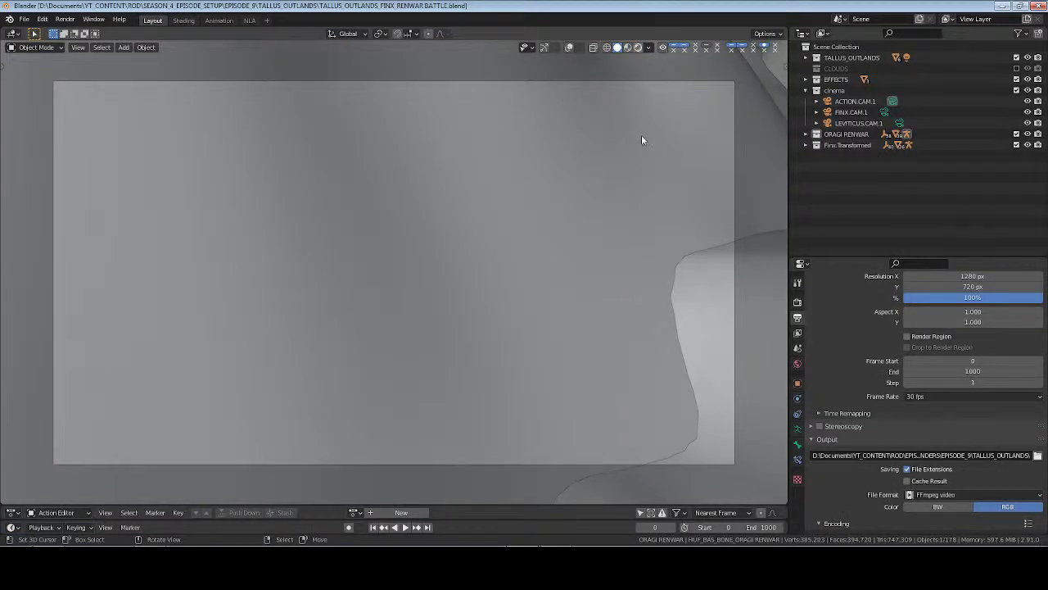
Show the ORAGI RENWAR character in rendered shading and look over the model from the front
click(638, 47)
key(KP_0)
key(KP_Decimal)
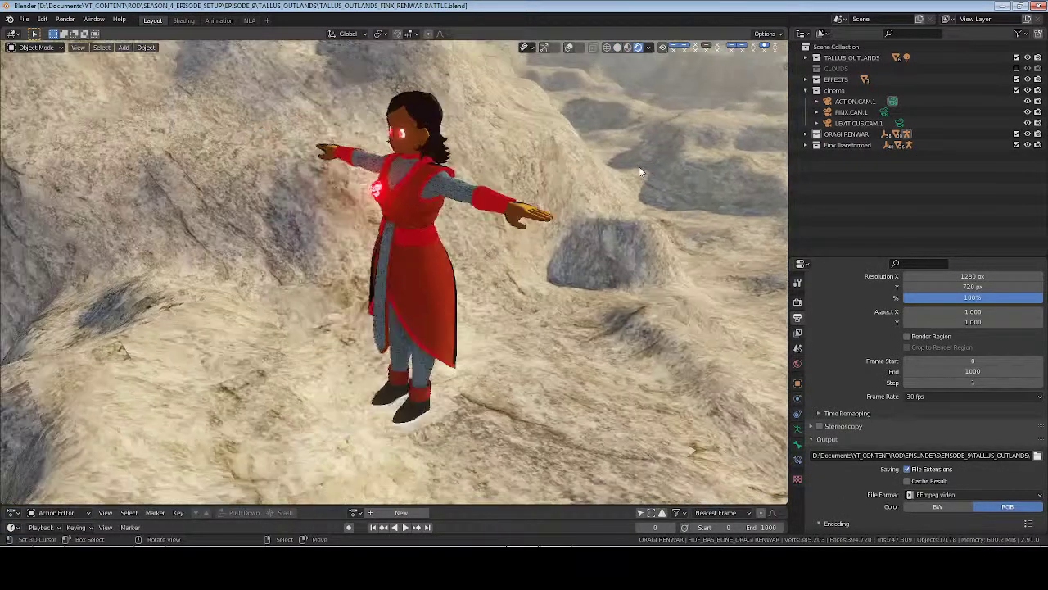
middle_drag(638, 166, 246, 141)
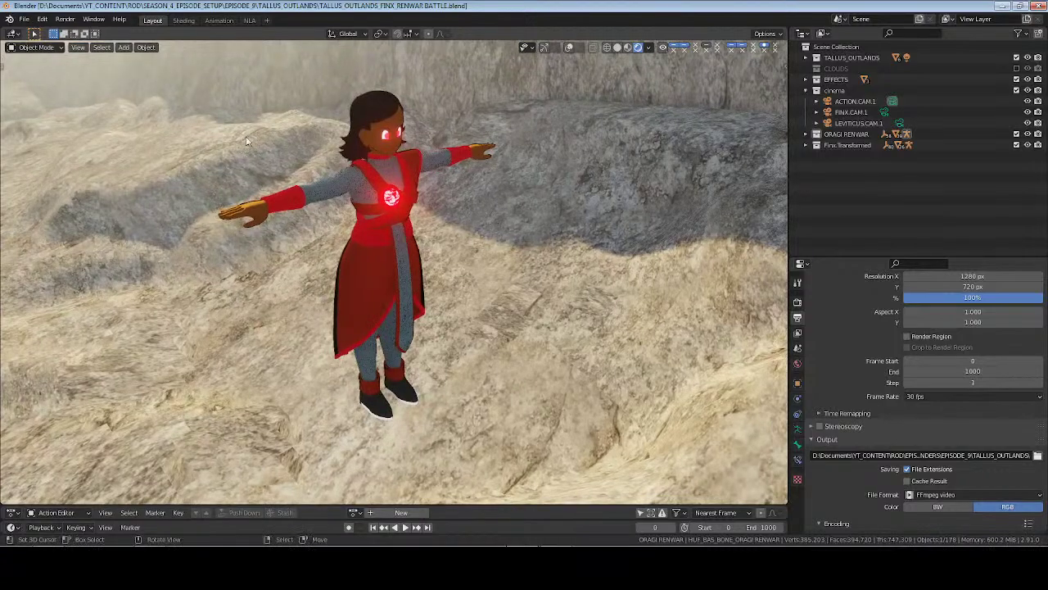
In the Shading workspace, clear the Emission strength keyframes inside the CC00_BUST_A material's RENWAR_SHADER group and set the strength to 320
click(183, 20)
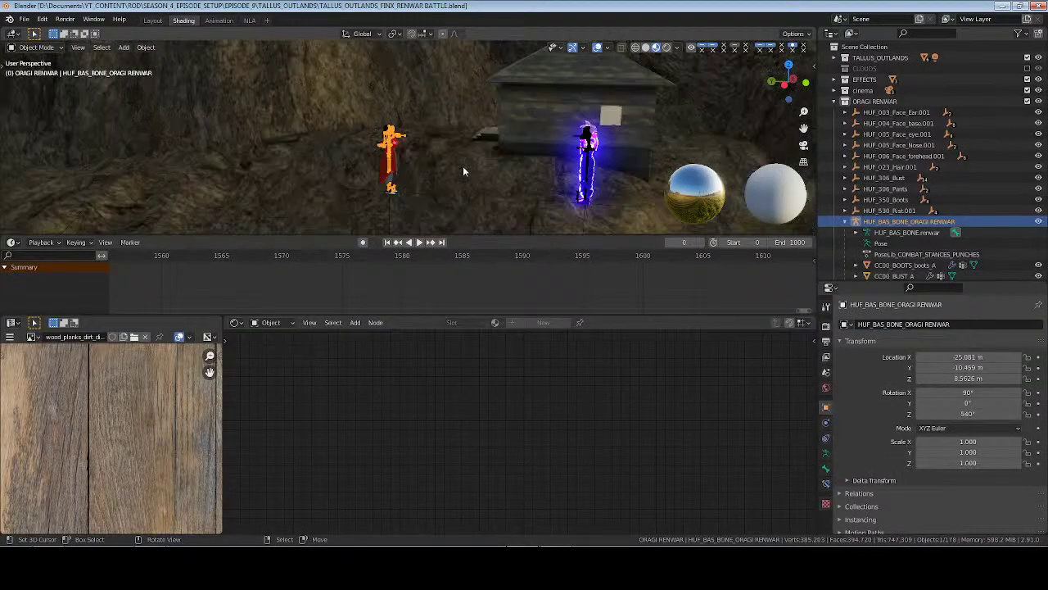
scroll(463, 166, up, 8)
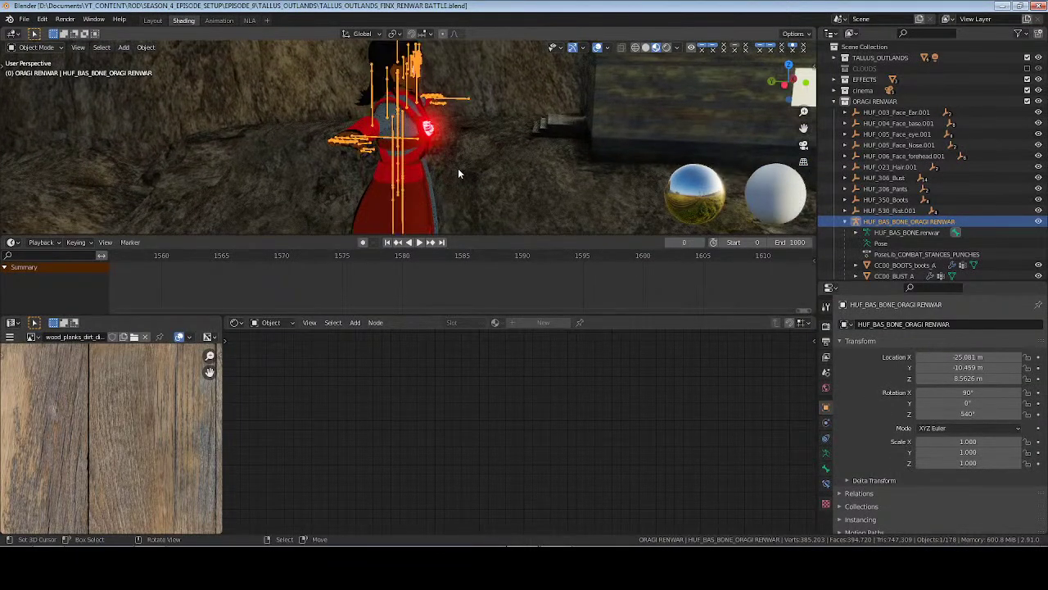
middle_drag(448, 188, 403, 222)
click(416, 223)
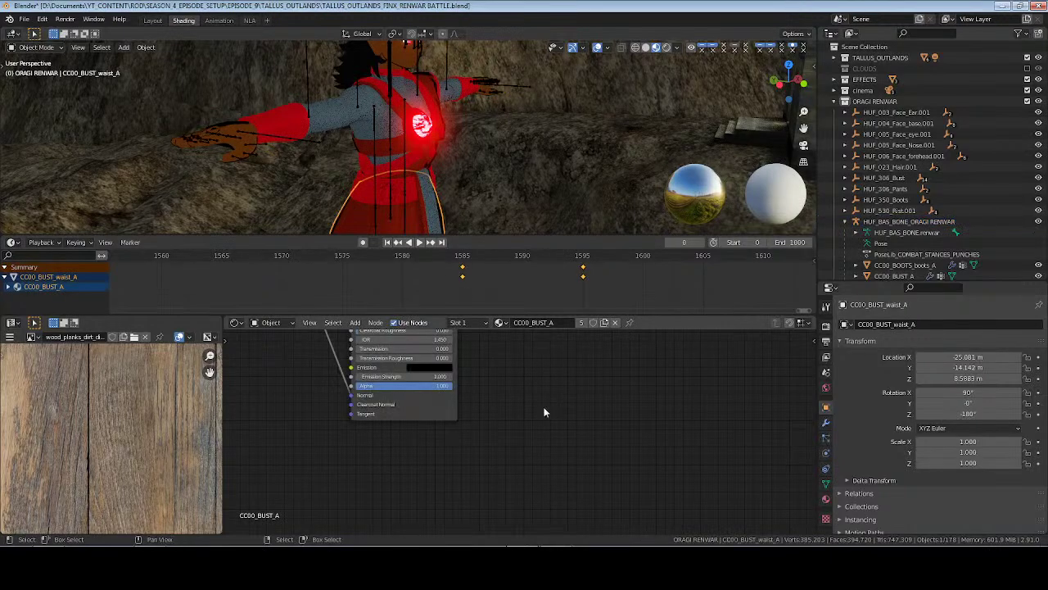
scroll(464, 426, up, 4)
middle_drag(371, 431, 269, 439)
key(Tab)
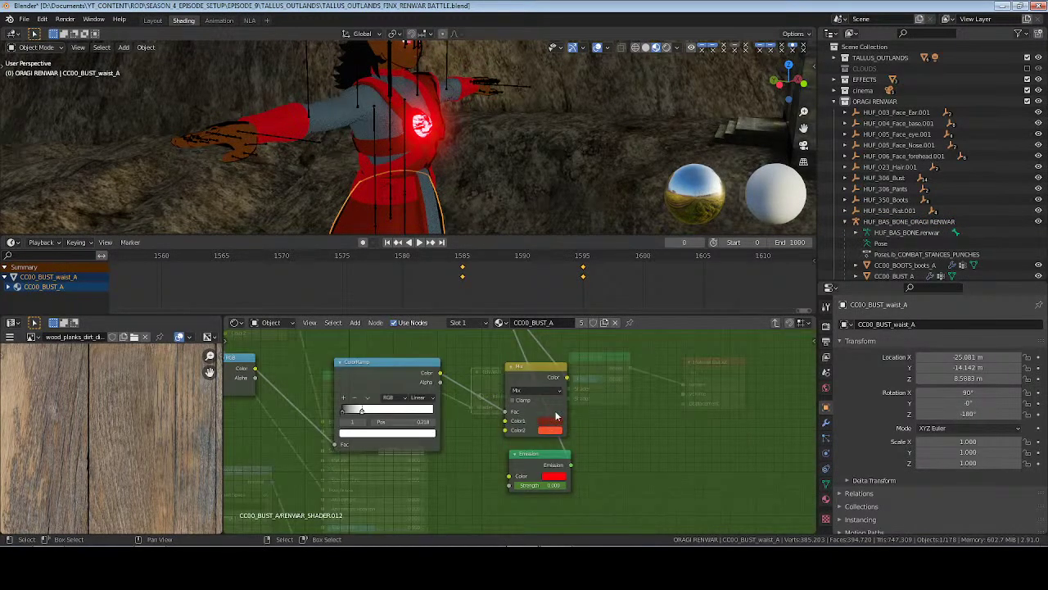
right_click(545, 485)
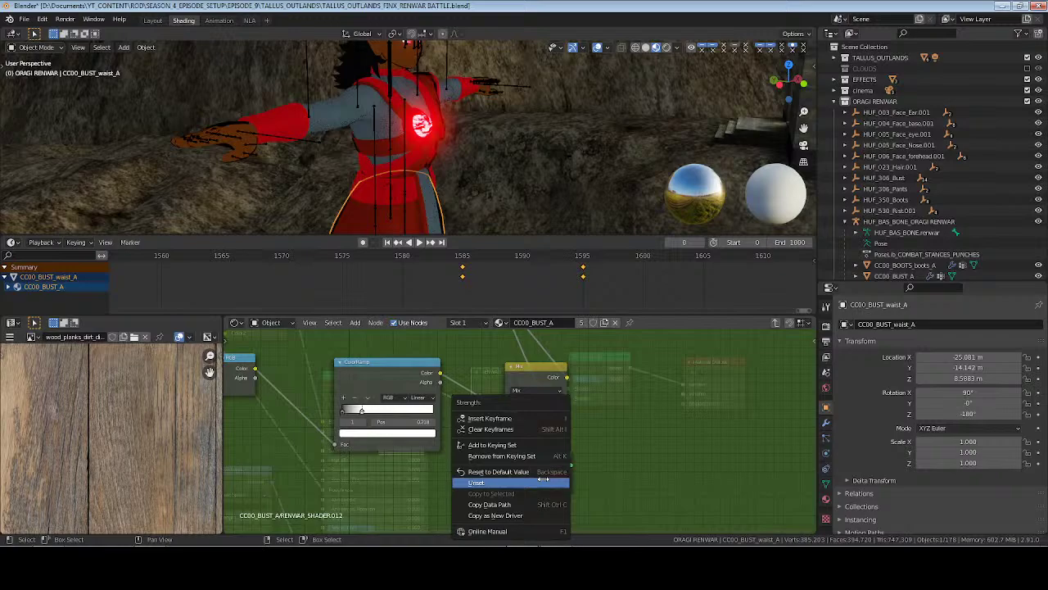
click(533, 429)
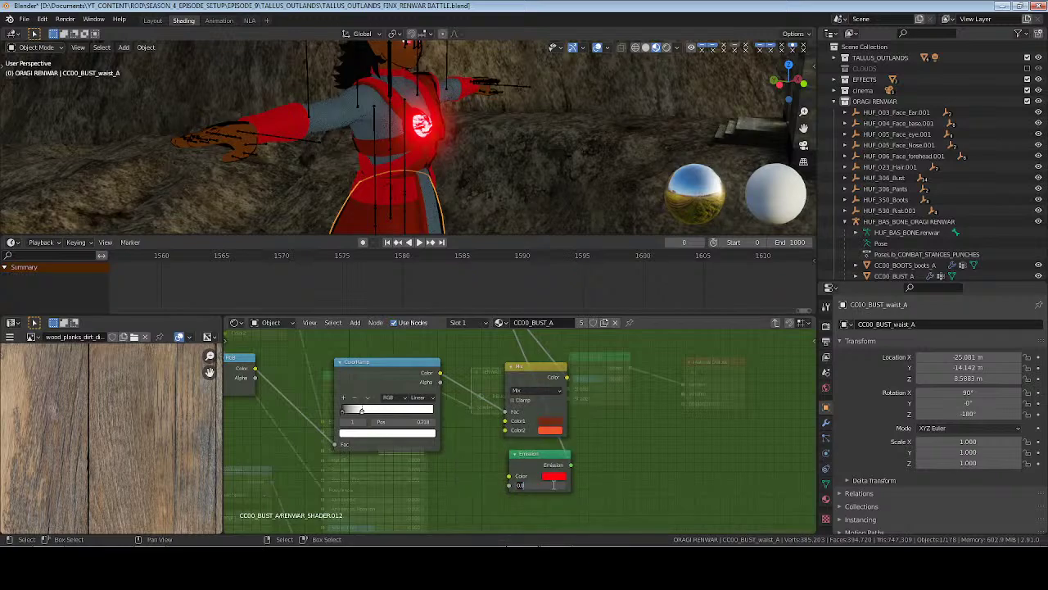
key(Return)
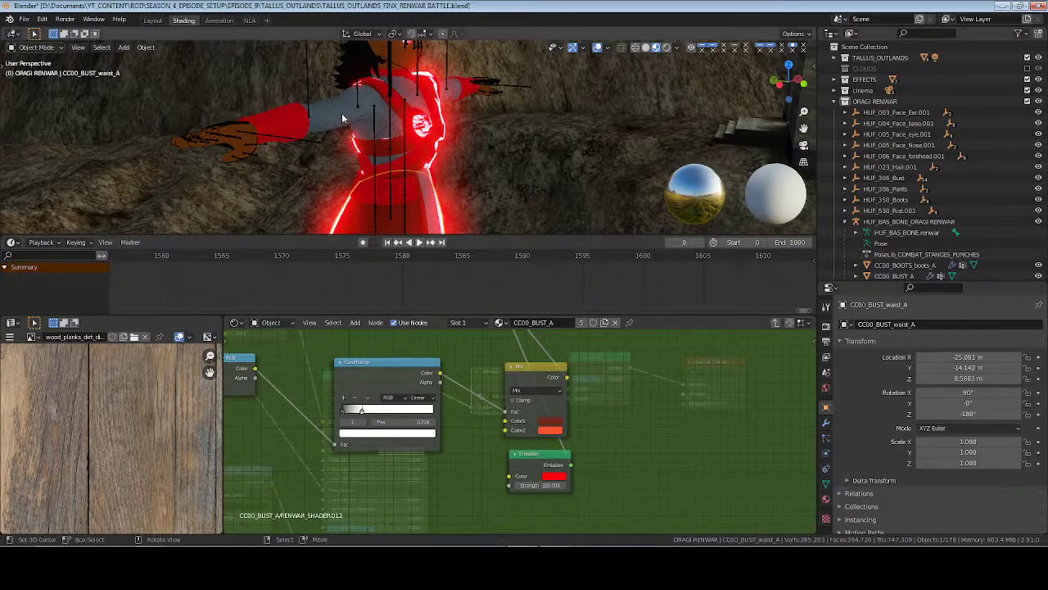
Clear the Emission strength keyframes in the CC02_BUST_skin_A material's RENWAR_SHADER group, set the strength to 320, and save the file
click(343, 114)
middle_drag(591, 368, 452, 533)
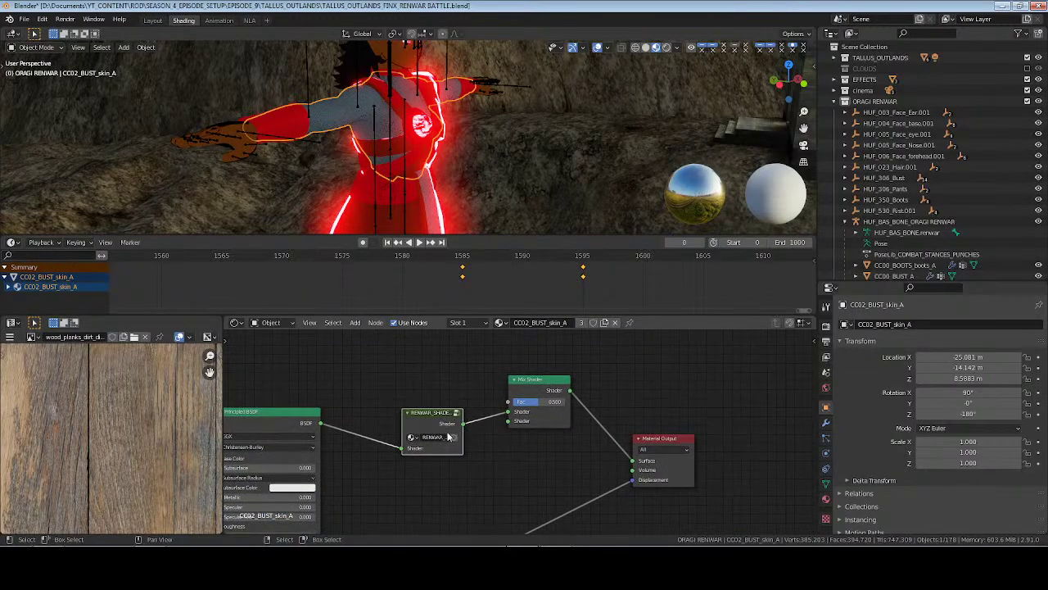
key(Tab)
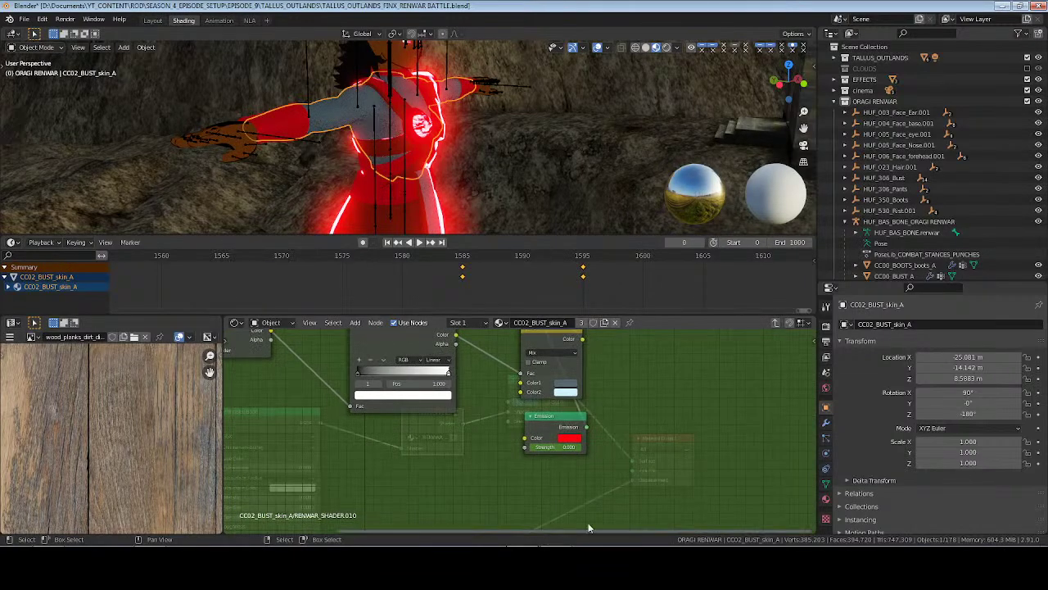
right_click(554, 447)
click(564, 456)
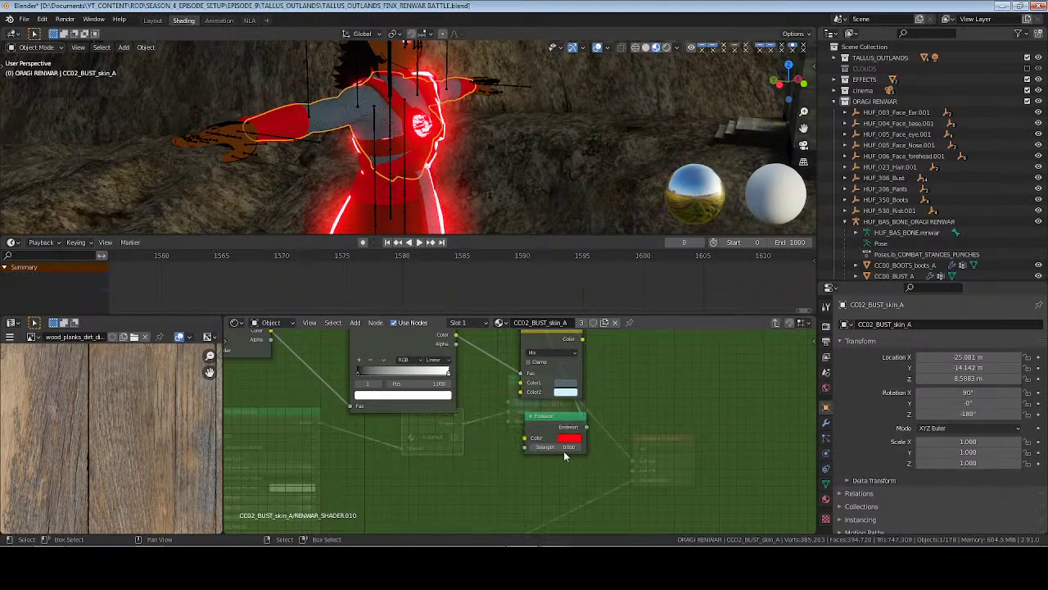
key(Return)
key(ctrl+s)
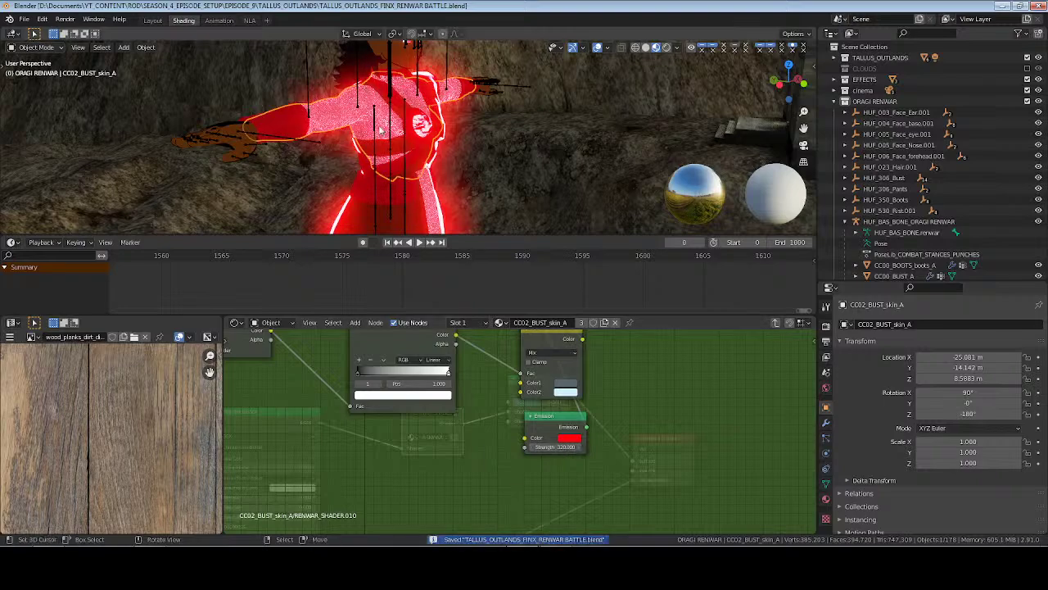
Clear the Emission strength keyframes in the hands' SKIN material shader group, raise the strength to a strong glow, and save
right_click(227, 133)
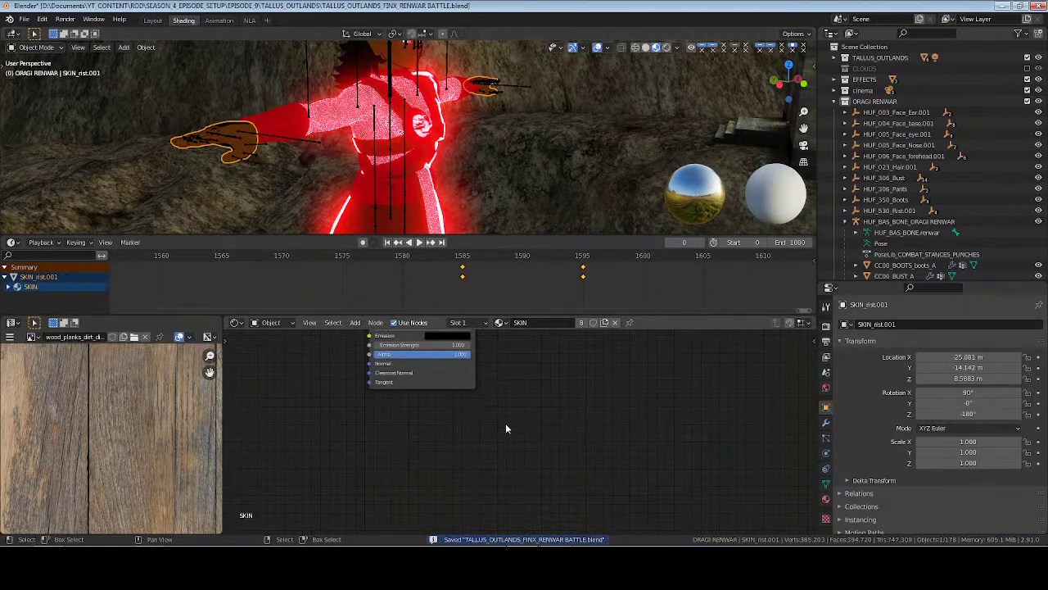
middle_drag(503, 451, 381, 528)
key(Tab)
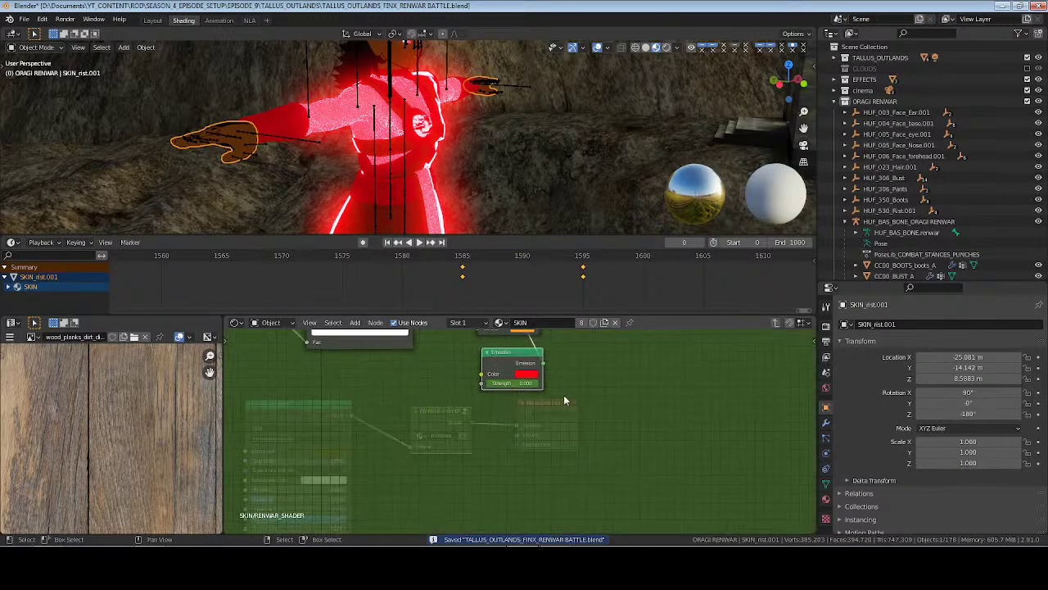
right_click(496, 381)
click(459, 382)
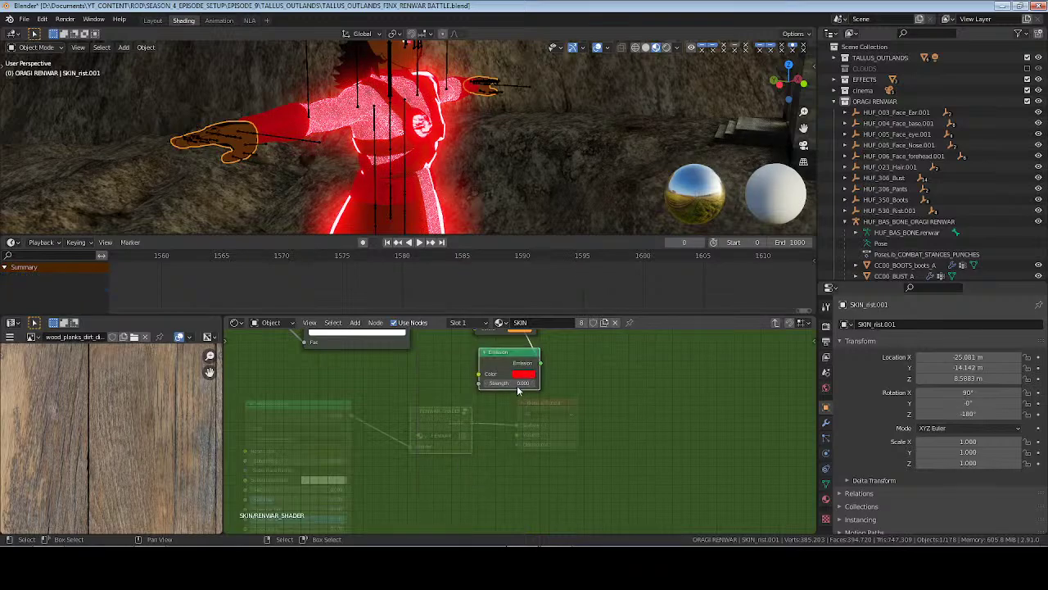
drag(519, 382, 517, 382)
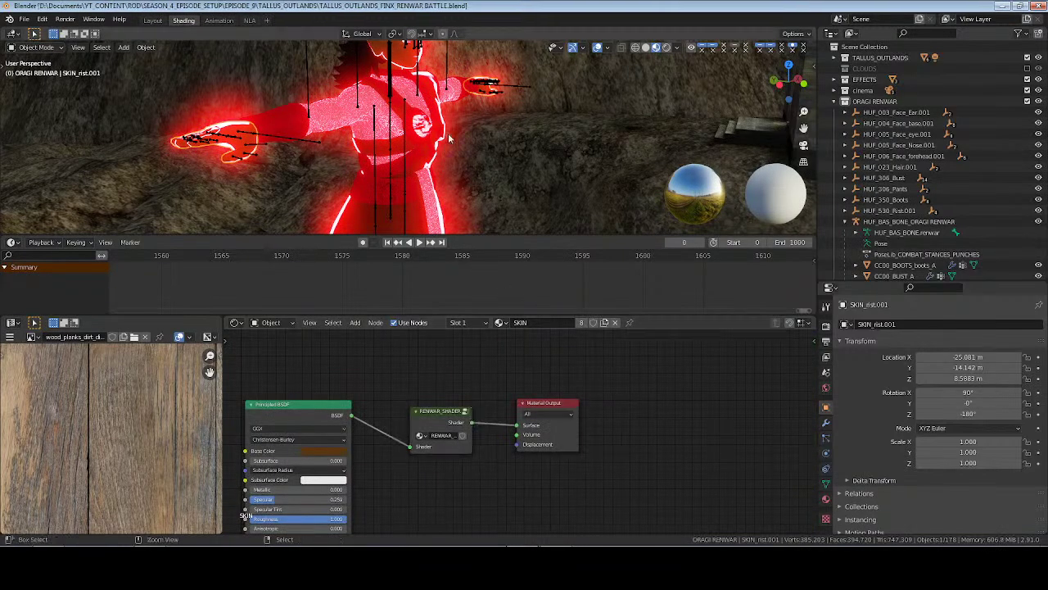
key(ctrl+s)
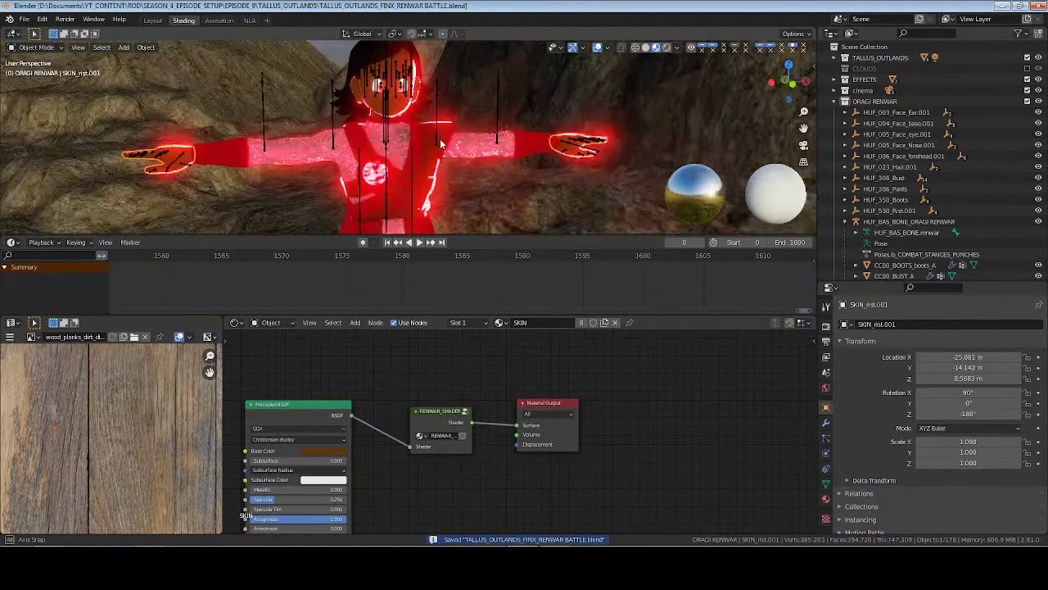
Clear the Emission strength keyframes in the CC01_BUST_B material's RENWAR_SHADER group, raise the strength to make it glow, and save
scroll(417, 148, up, 6)
click(413, 134)
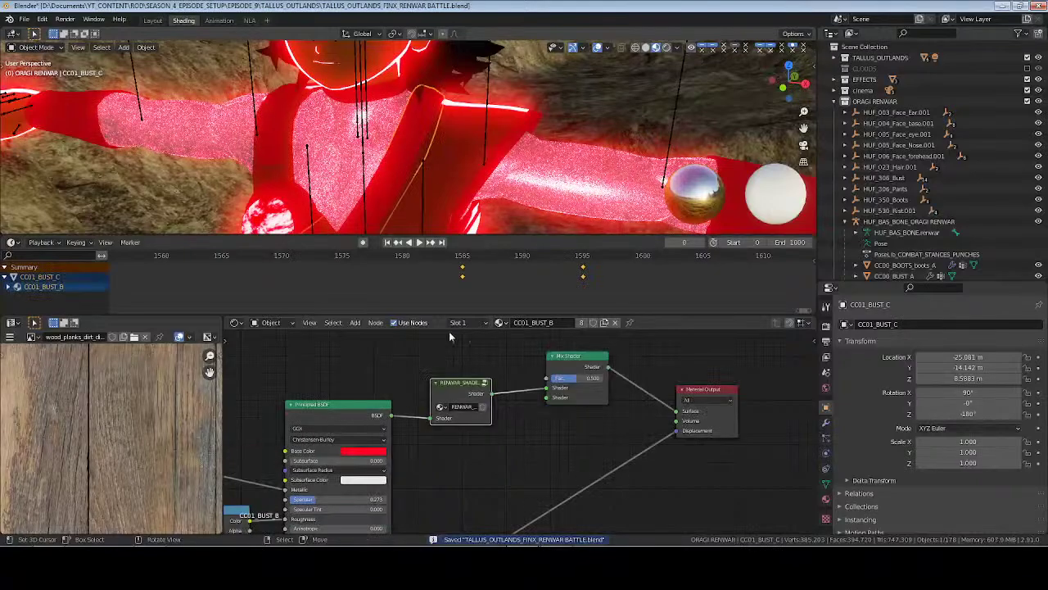
key(Tab)
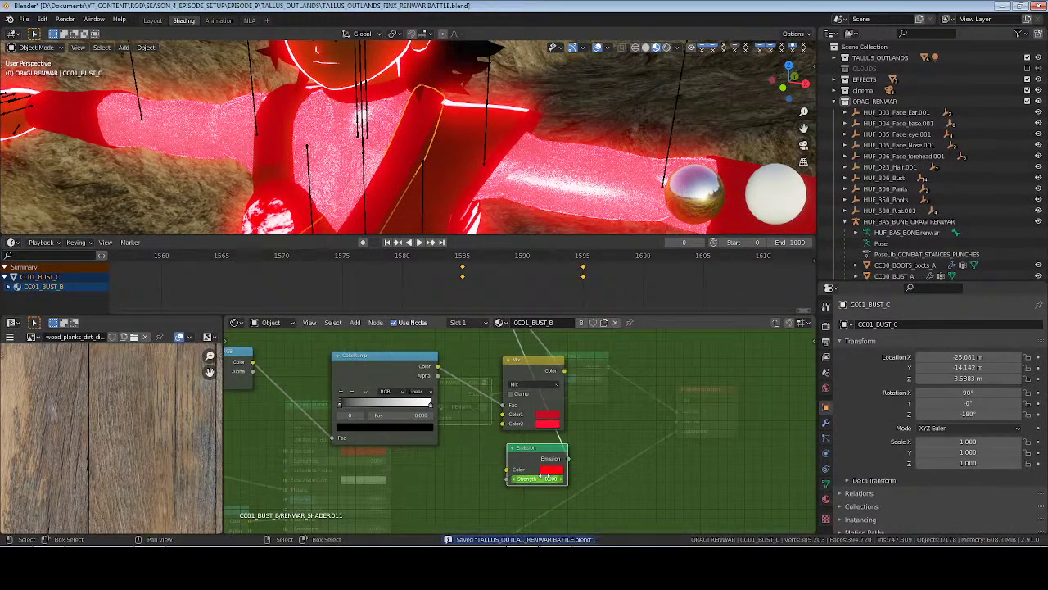
right_click(541, 477)
right_click(541, 477)
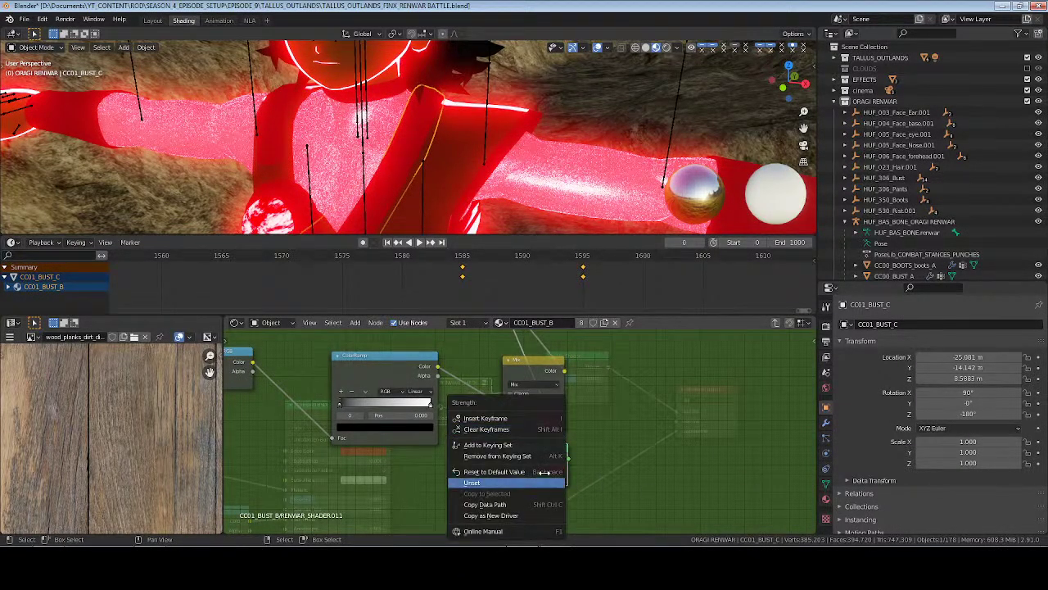
click(515, 429)
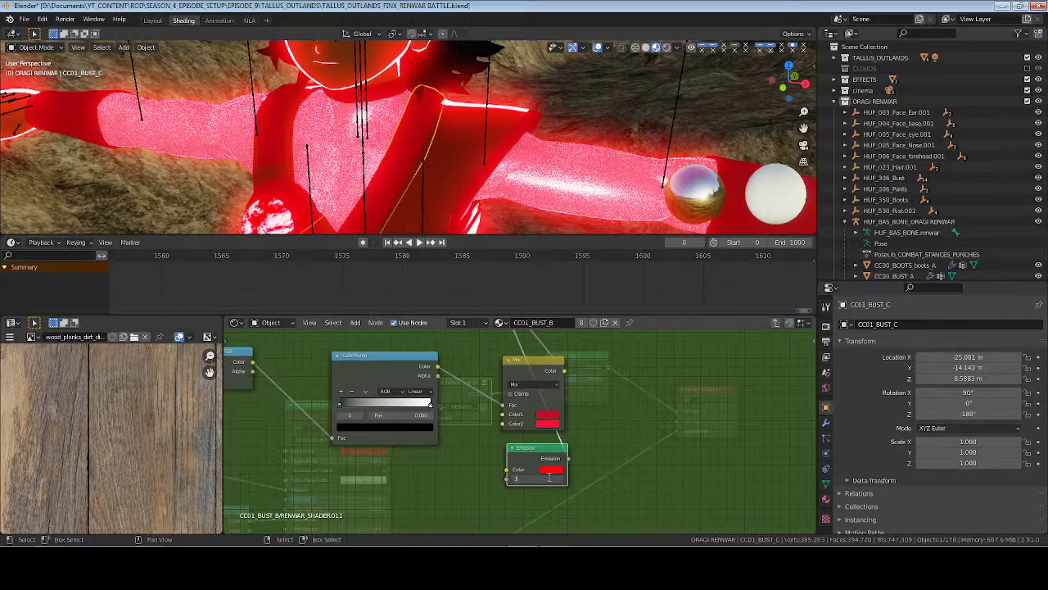
key(Tab)
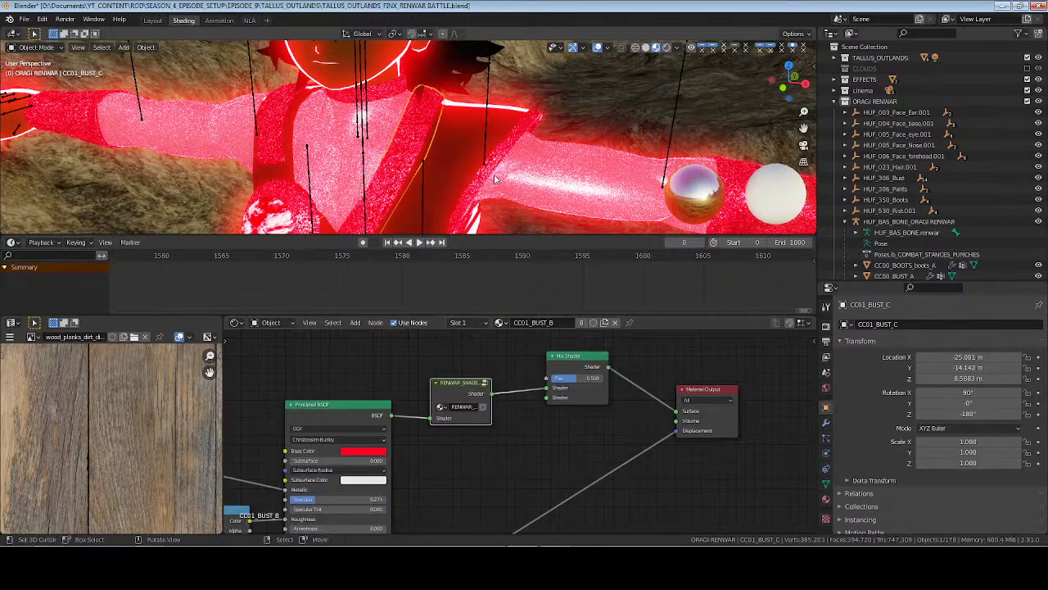
scroll(495, 178, down, 6)
key(ctrl+s)
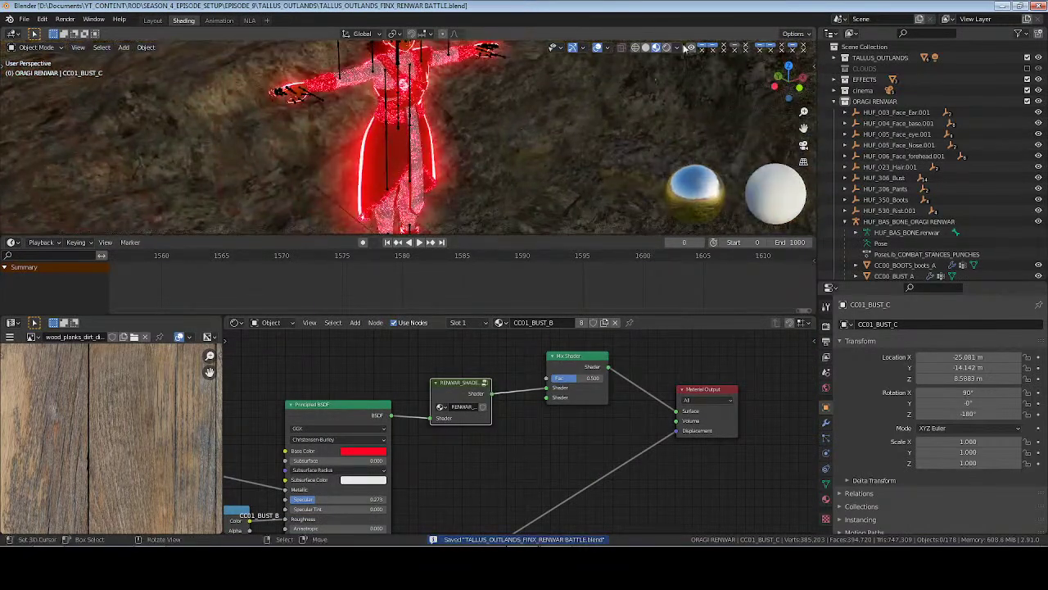
Switch the Shading workspace viewport to rendered shading and hide the ORAGI RENWAR armature
click(667, 47)
scroll(427, 146, up, 3)
mouse_move(404, 76)
shift+middle_down()
mouse_move(427, 145)
mouse_move(445, 119)
mouse_move(449, 178)
shift+middle_up()
click(444, 117)
Clear the Emission strength keyframes in the HAIR_top material's RENWAR_SHADER group, set the strength to 320, and save the file
click(448, 179)
key(Tab)
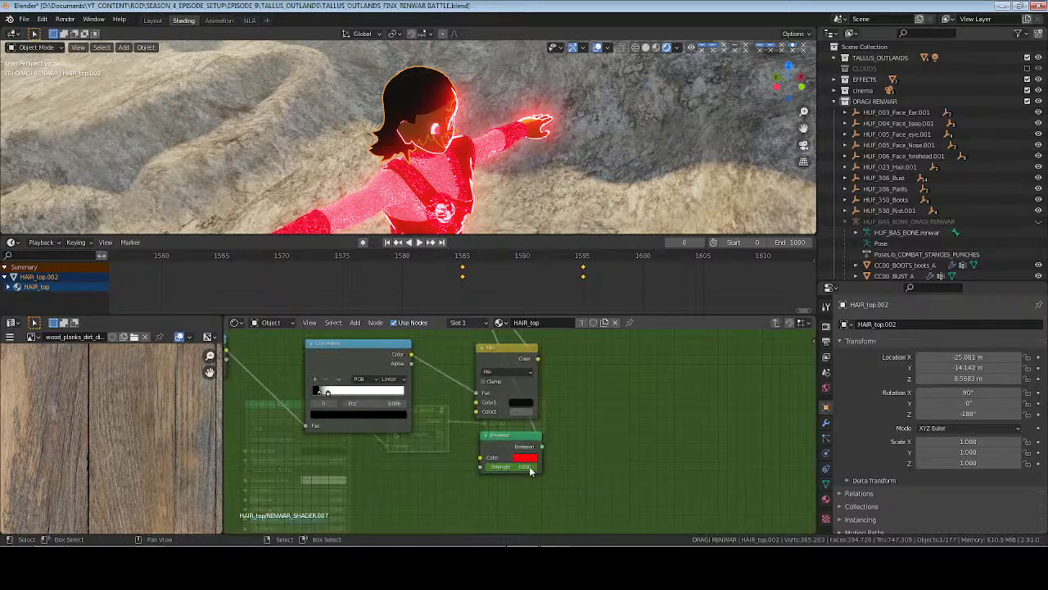
right_click(517, 465)
click(516, 430)
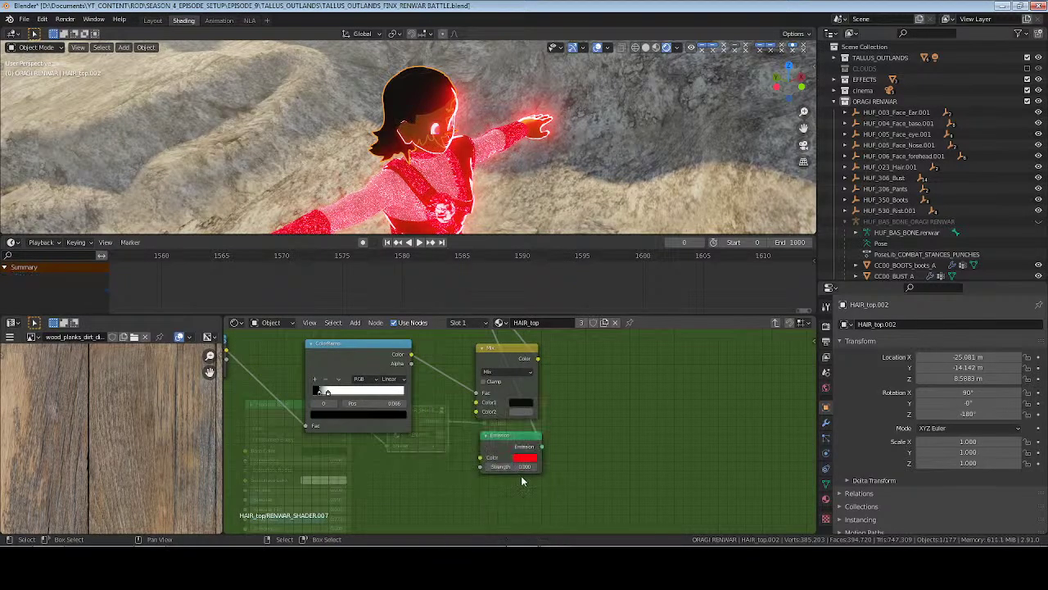
key(Return)
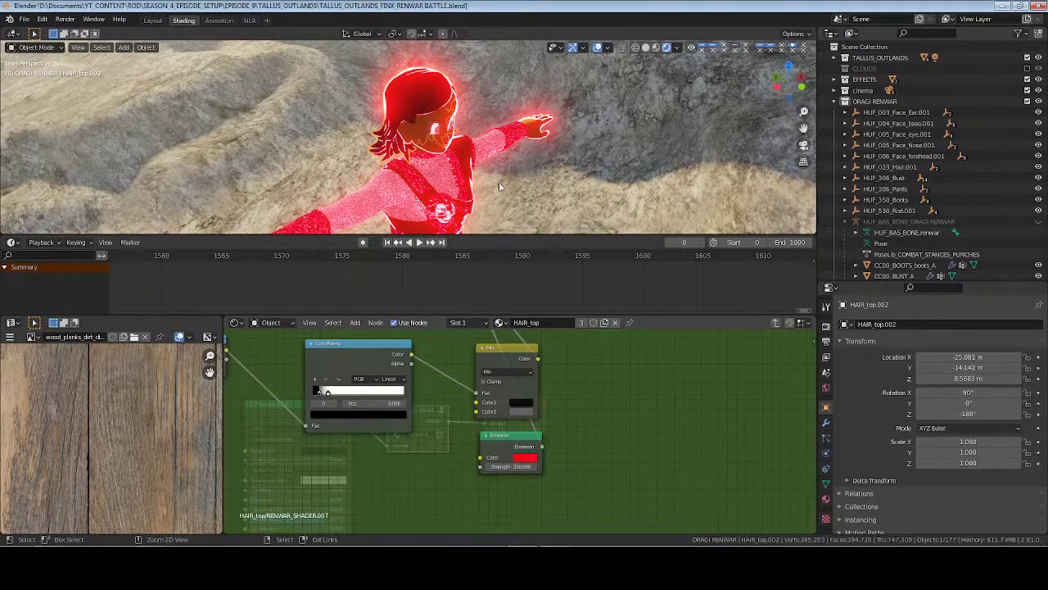
key(ctrl+s)
key(Tab)
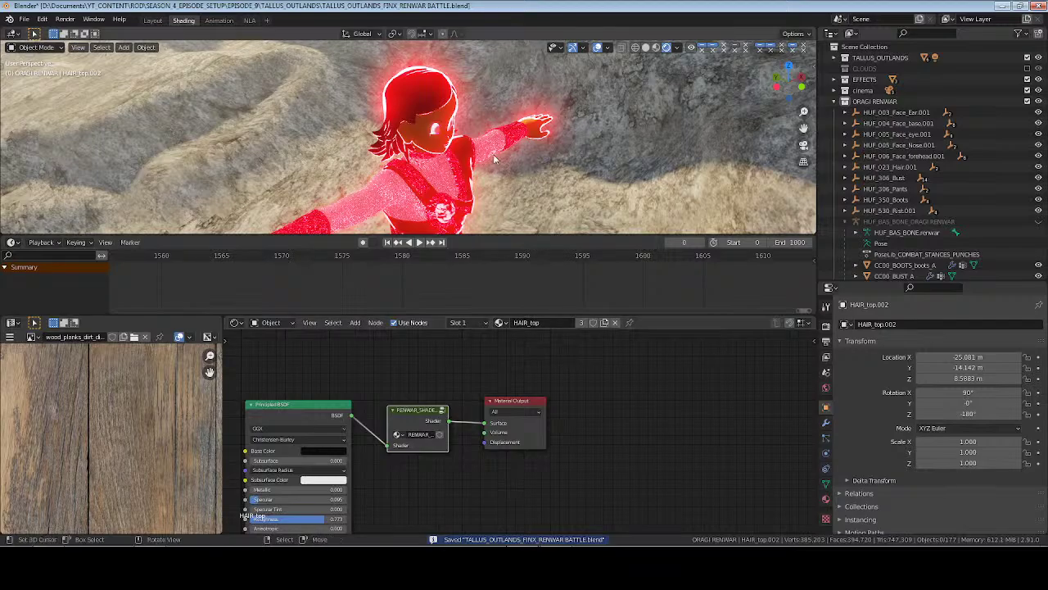
key(ctrl+s)
Clear the Emission strength keyframes in the CC01_BOOTS_boots_B material's RENWAR_SHADER group, set the strength to 320, and save the file
middle_drag(418, 148, 565, 156)
shift+middle_drag(518, 219, 456, 162)
right_click(456, 160)
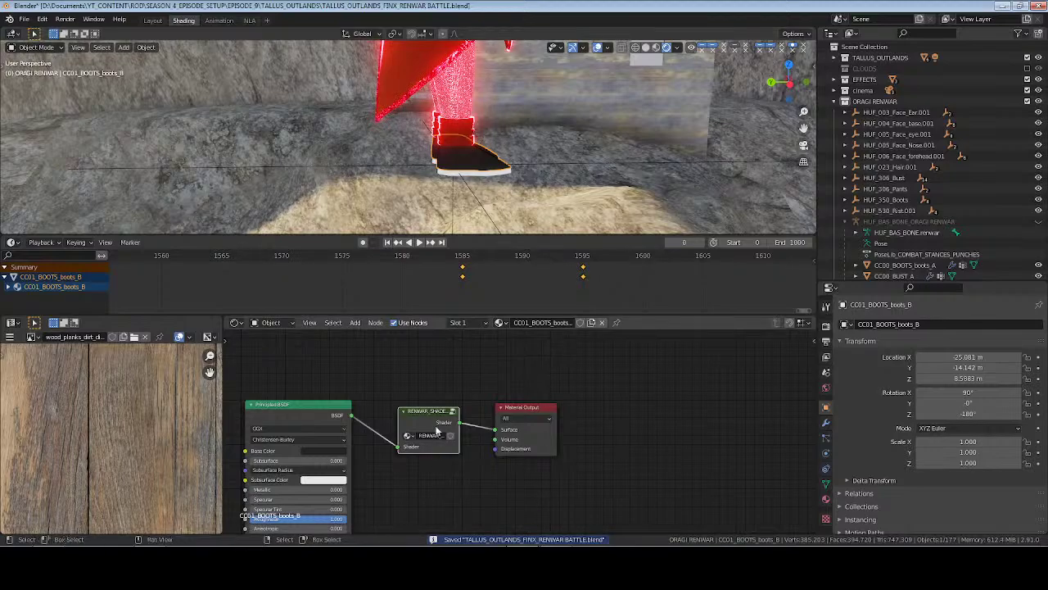
key(Tab)
right_click(549, 441)
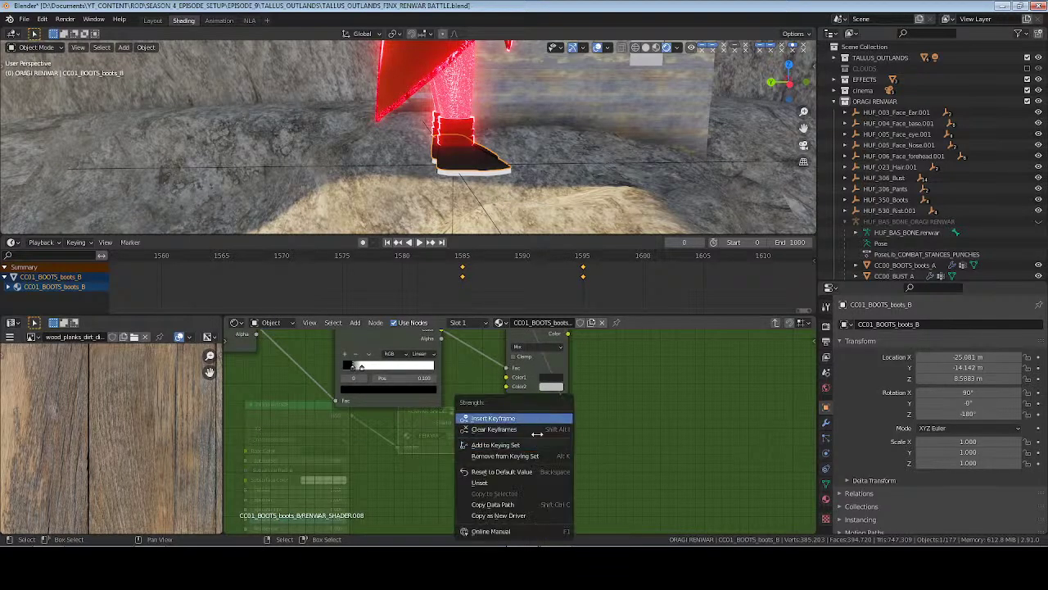
click(536, 429)
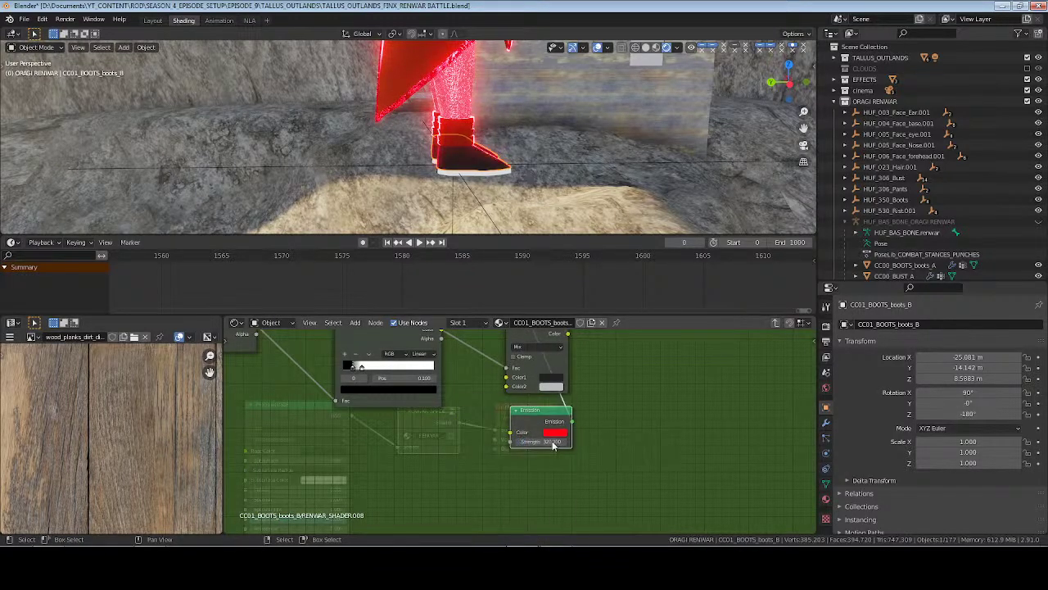
key(Tab)
key(ctrl+s)
Clear the Emission strength keyframes in the CC02_BOOTS_boots_C sole material's shader group, raise the strength to make it glow, and save
middle_drag(598, 153, 527, 131)
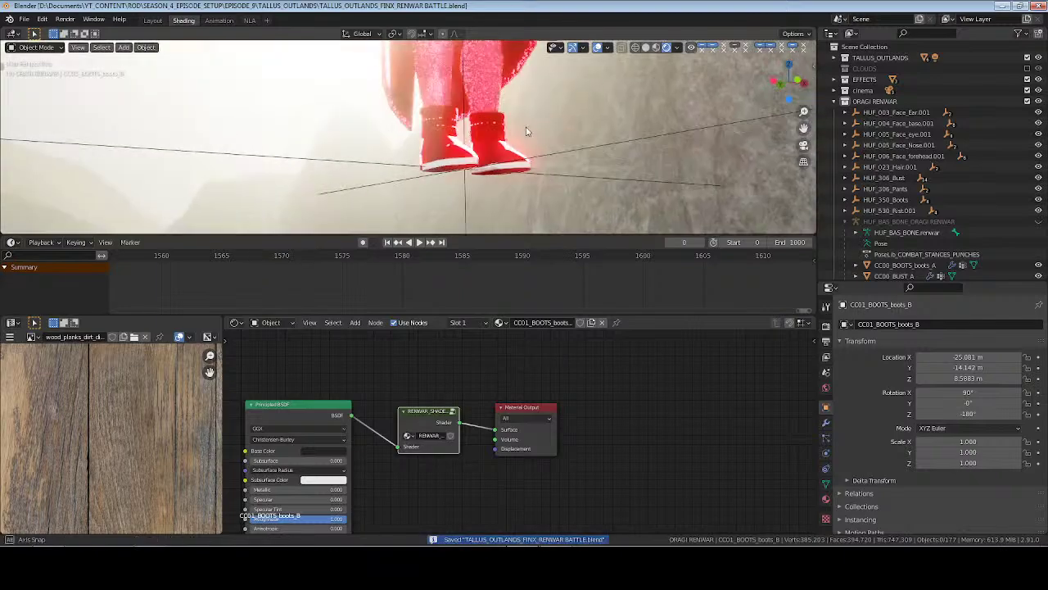
click(514, 170)
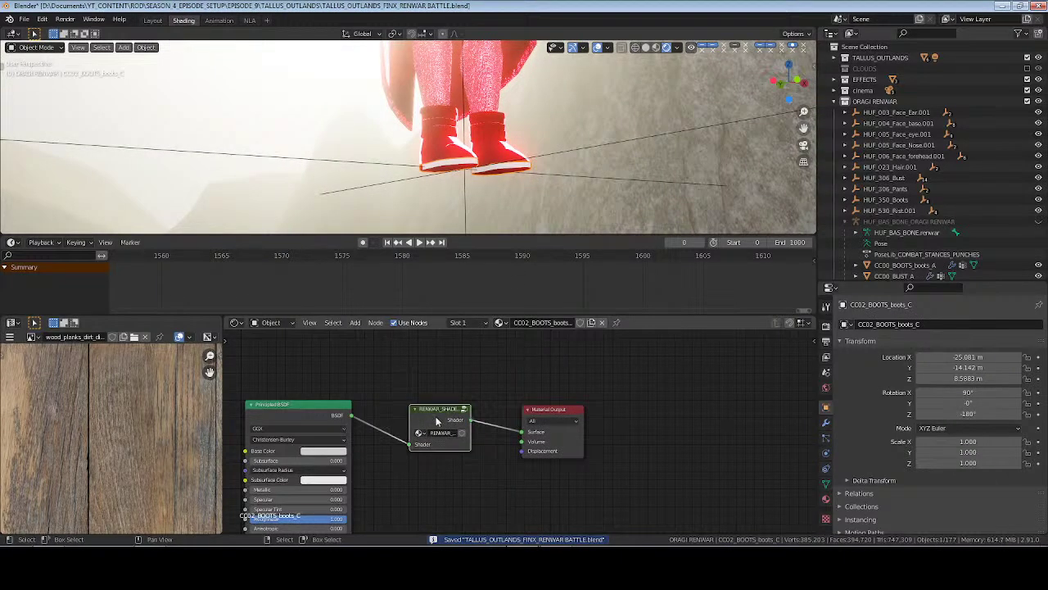
key(Tab)
key(Tab)
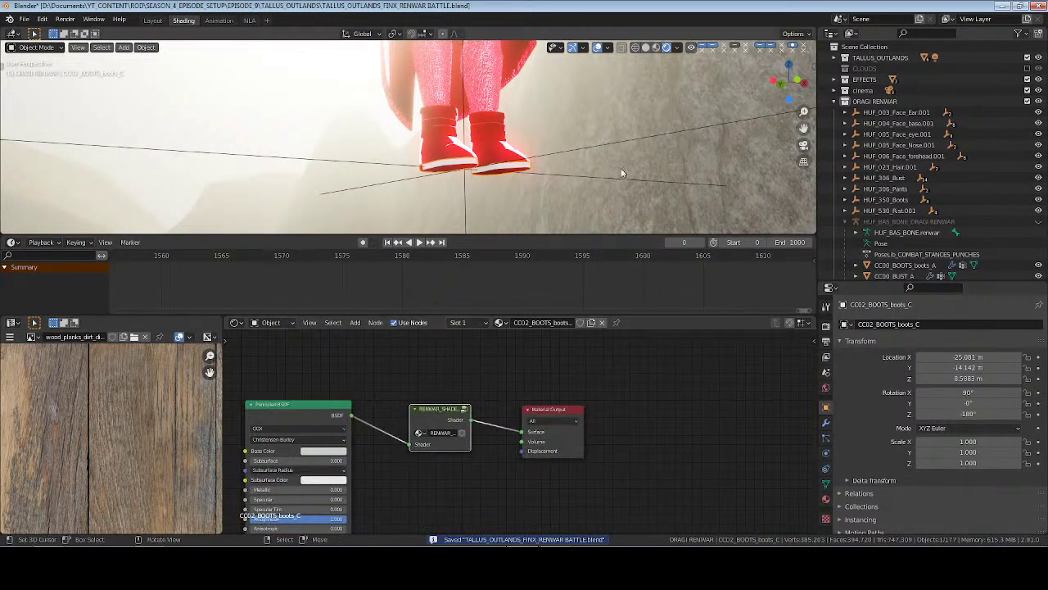
key(ctrl+s)
Examine the emission glow on the character's chest and arms up close
scroll(533, 123, down, 4)
middle_drag(533, 112, 451, 175)
scroll(451, 143, up, 4)
scroll(433, 170, up, 4)
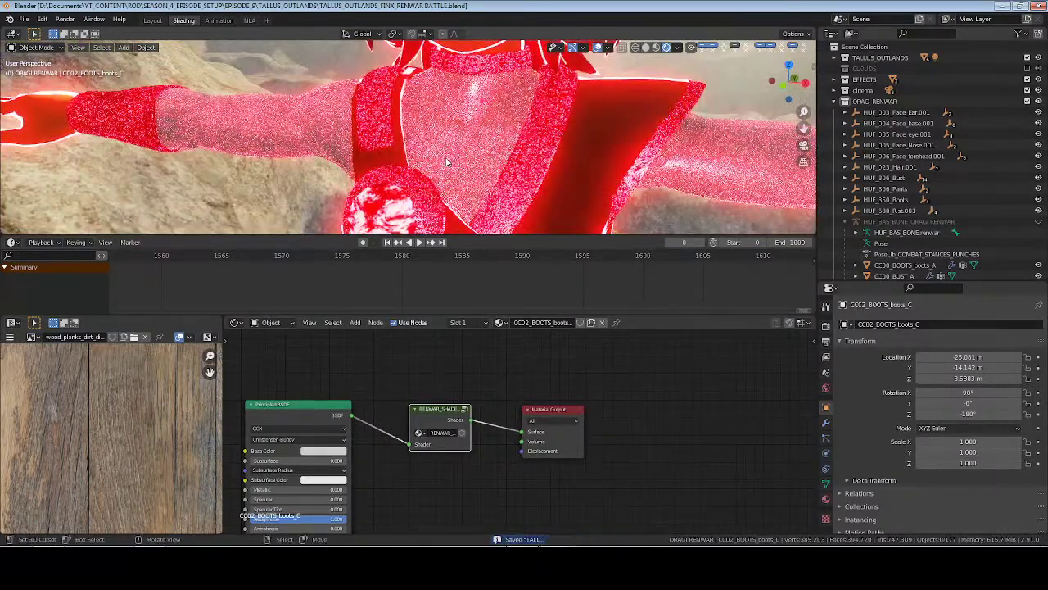
Unhide the HUF_BAS_BONE_ORAGI RENWAR armature and switch to the Animation workspace with Material Preview shading
scroll(451, 174, down, 5)
scroll(451, 174, down, 5)
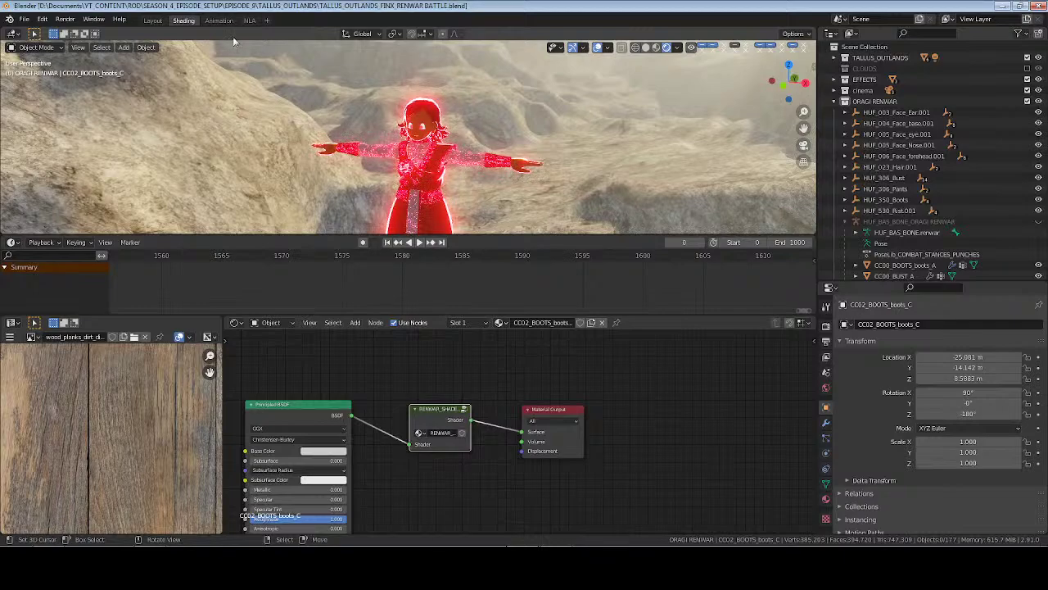
click(1038, 221)
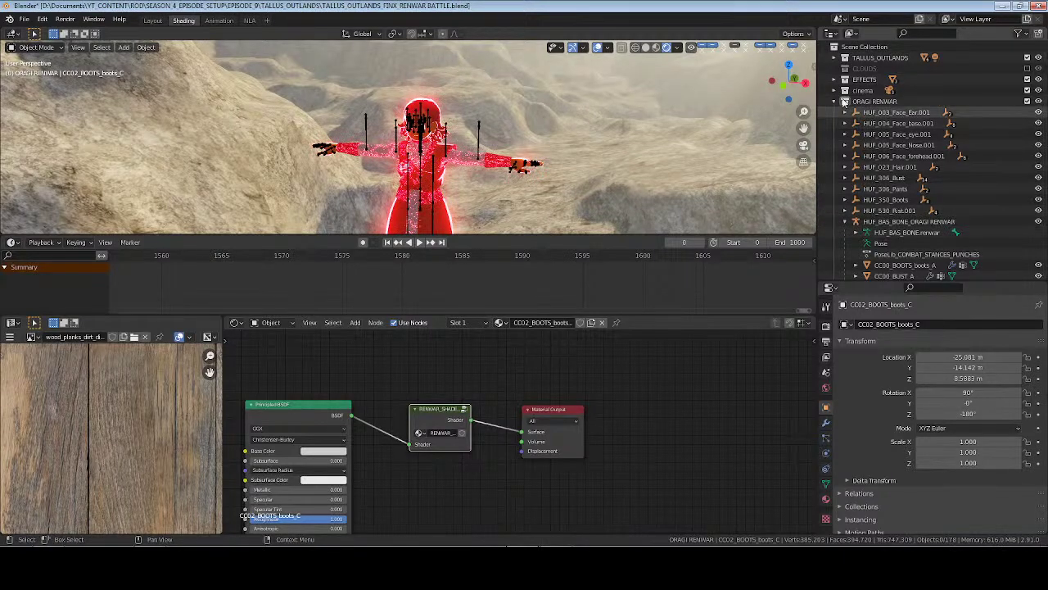
click(834, 101)
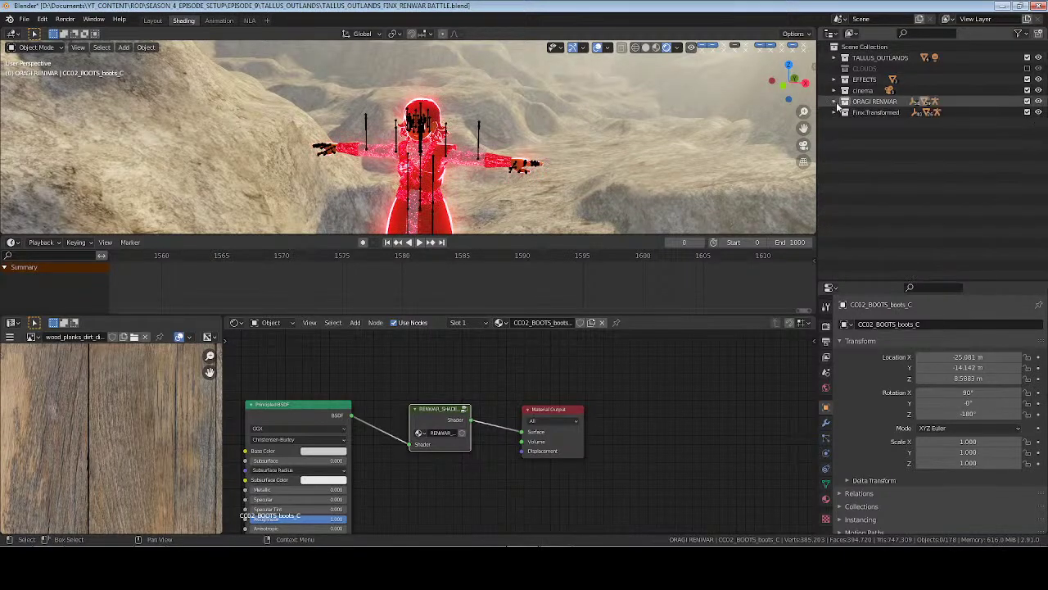
click(219, 21)
click(634, 48)
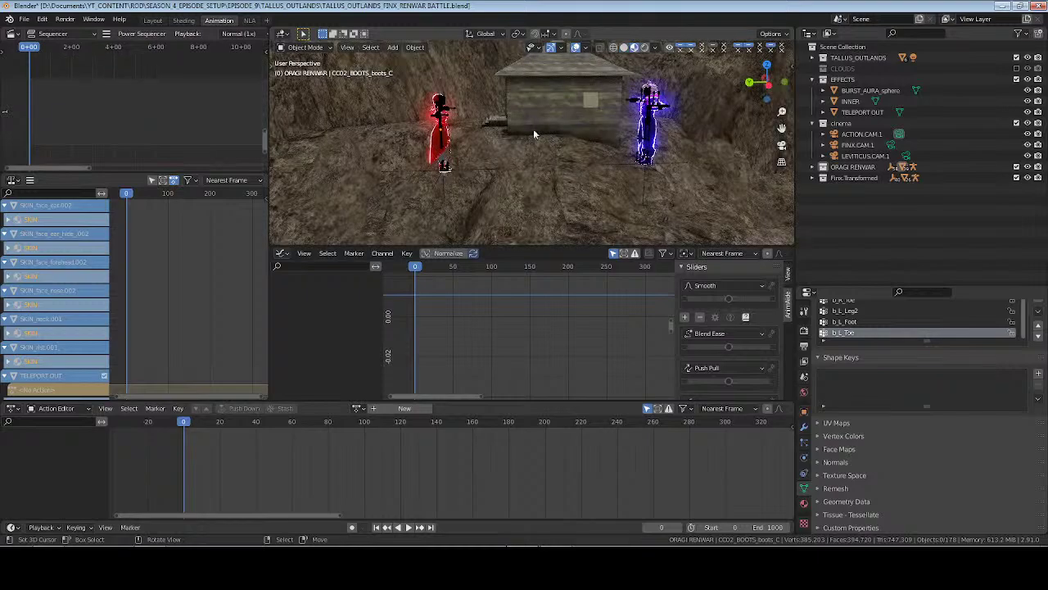
Select the HUF_BAS_BONE_ORAGI RENWAR armature, frame it in the viewport and save the file
click(444, 110)
key(KP_Decimal)
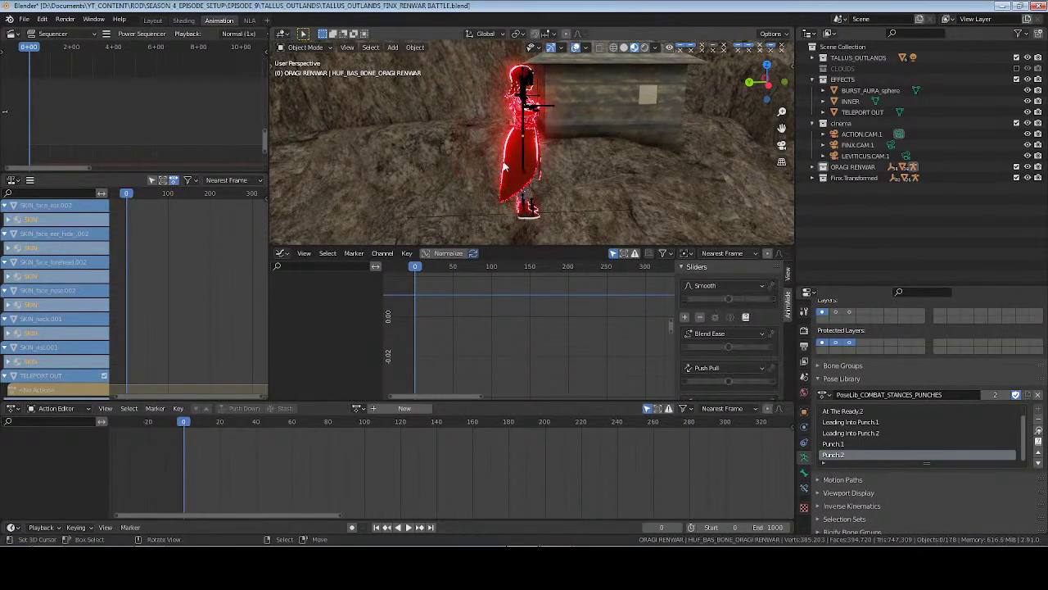
key(ctrl+s)
middle_drag(472, 163, 585, 147)
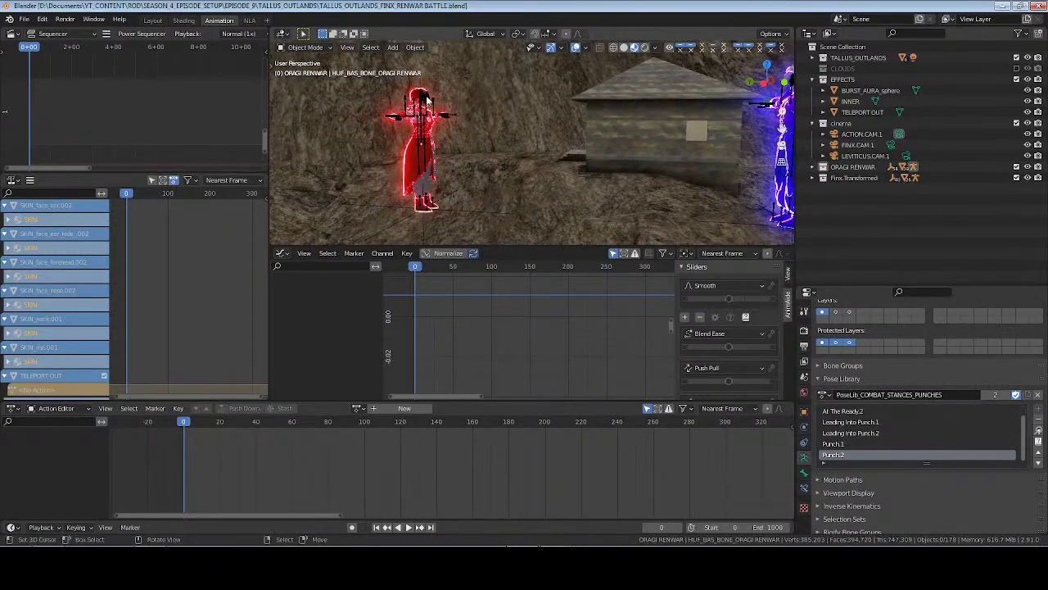
Save the file and purge the scene's unused data-blocks to clear leftover shader actions
click(424, 102)
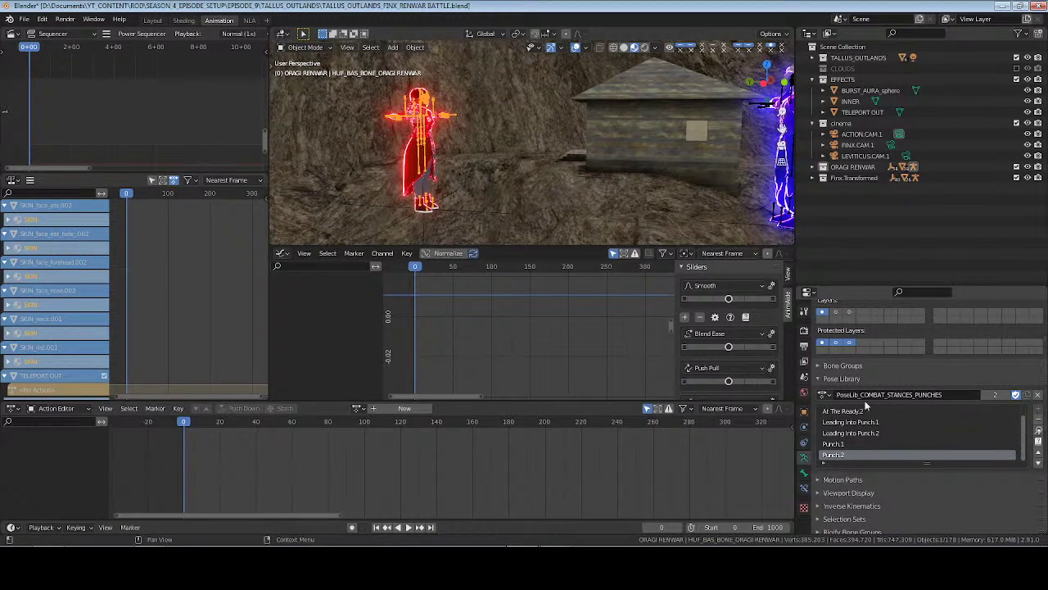
click(827, 395)
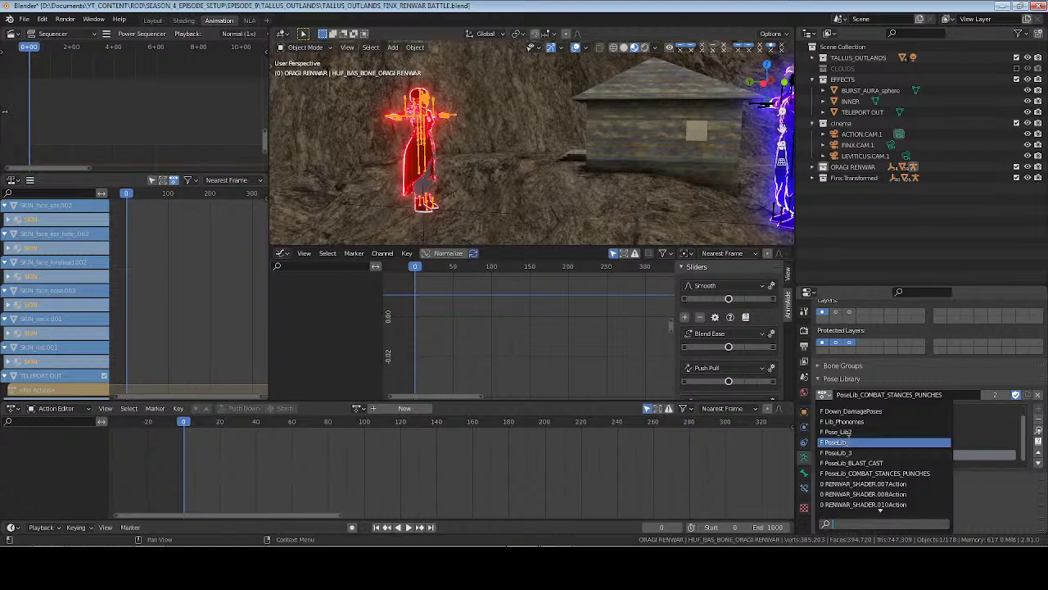
key(ctrl+s)
click(25, 19)
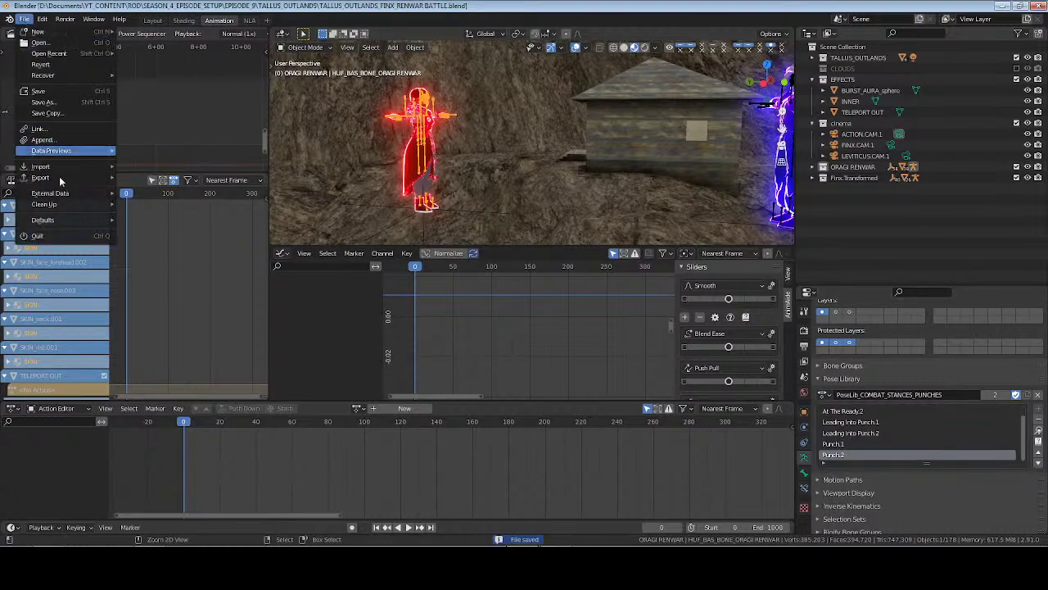
click(146, 204)
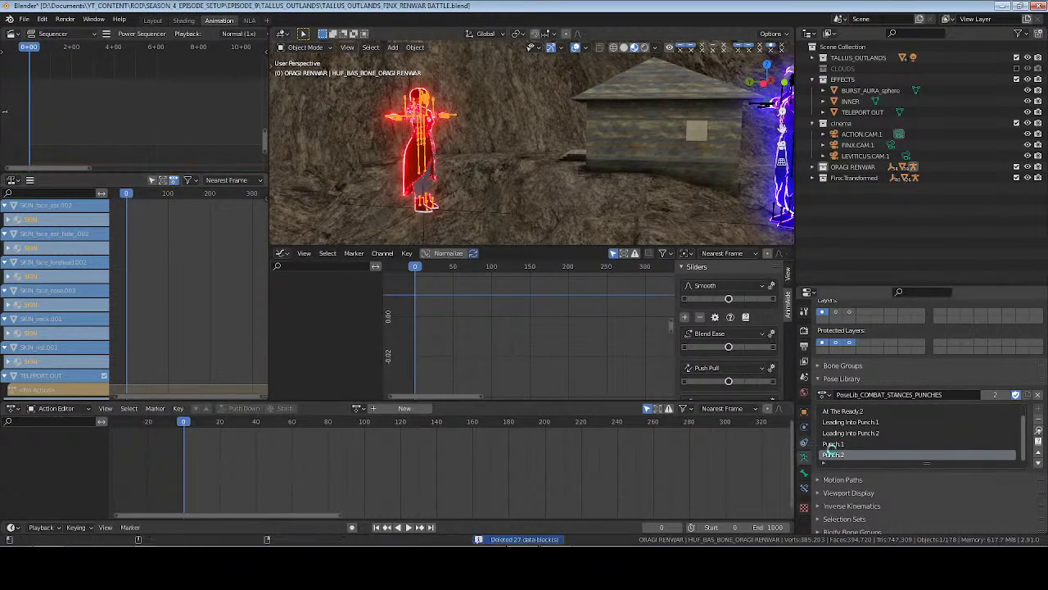
Switch ORAGI RENWAR's pose library to PoseLib_ and apply Hands_BehindBack_Pose to her armature
click(825, 395)
click(876, 446)
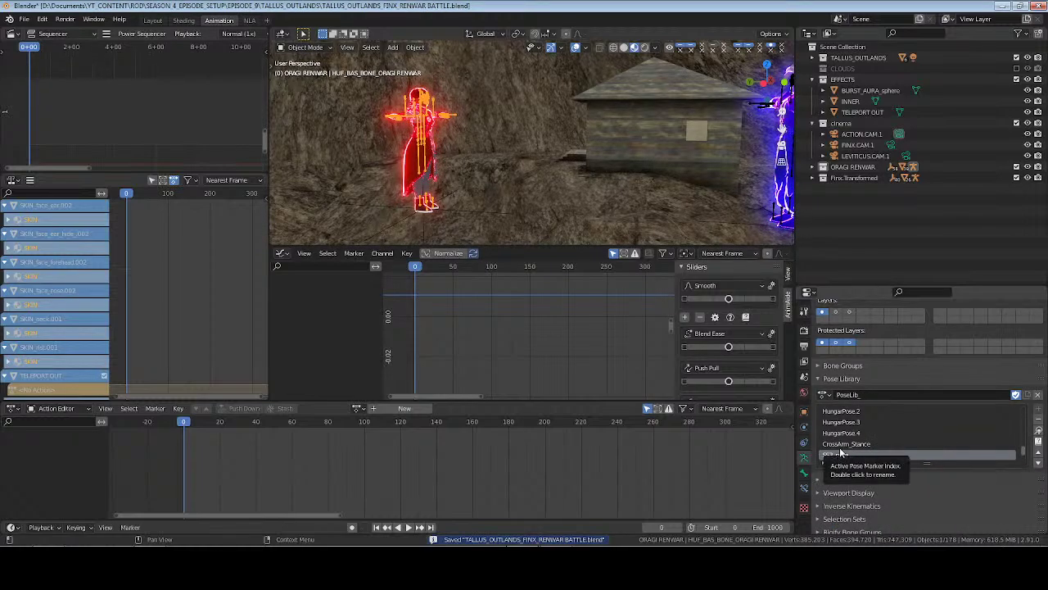
scroll(848, 445, down, 3)
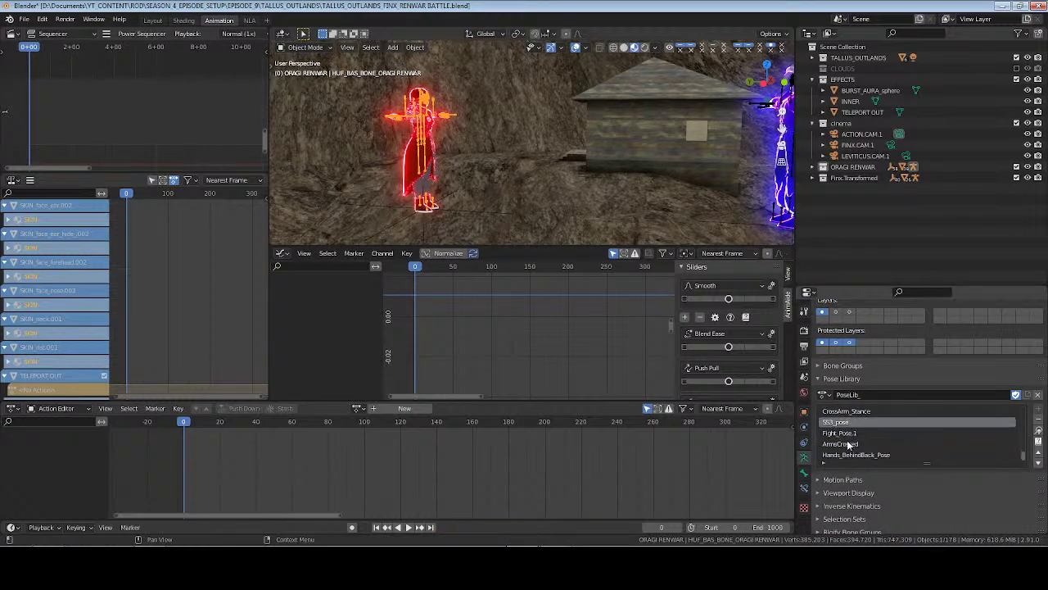
click(868, 456)
click(1038, 432)
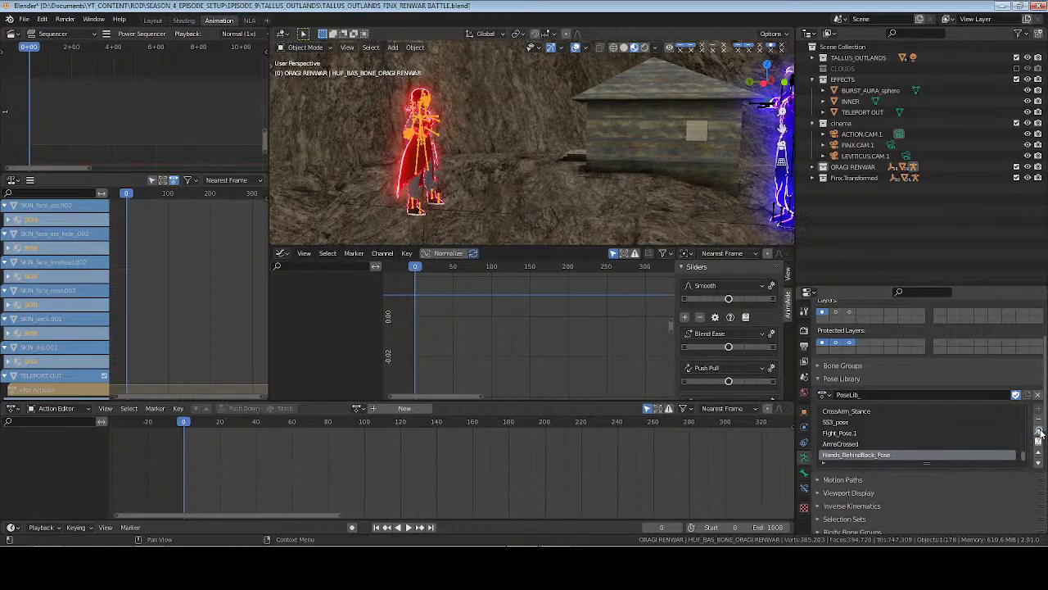
Enter Pose Mode on ORAGI RENWAR's armature and select all bones of both arms and hands, using Solid shading
key(KP_Decimal)
middle_drag(502, 168, 613, 174)
key(ctrl+Tab)
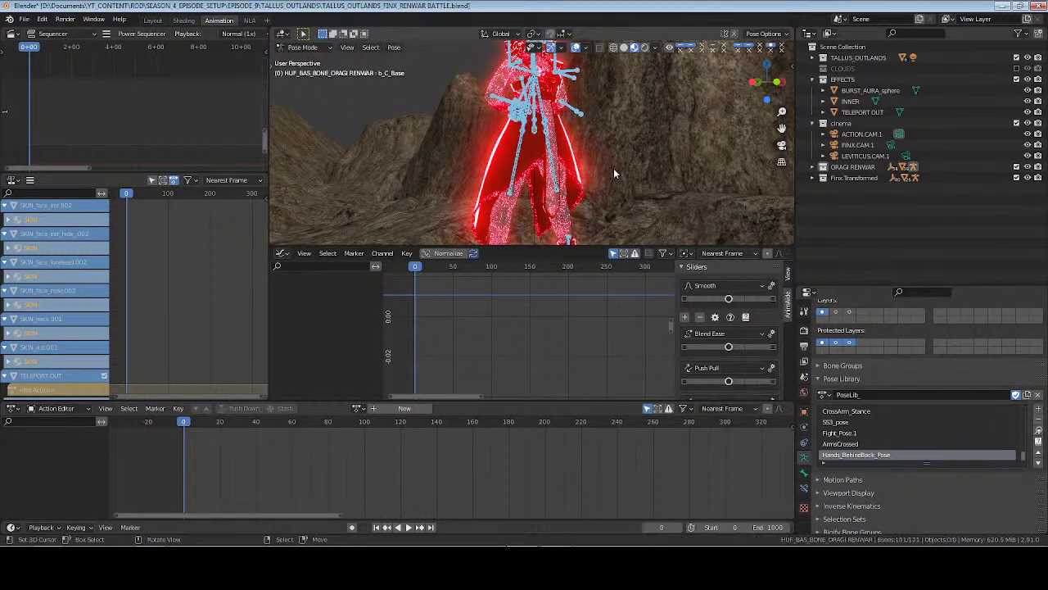
scroll(613, 168, down, 5)
scroll(559, 173, up, 3)
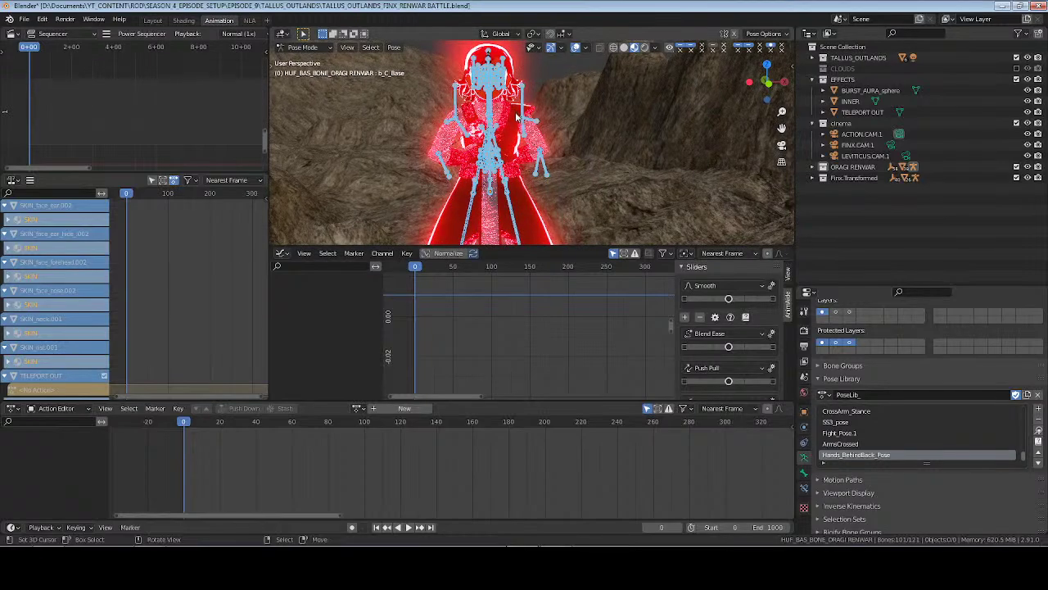
drag(513, 106, 584, 182)
shift+drag(461, 111, 404, 197)
middle_drag(404, 196, 571, 157)
shift+drag(584, 183, 526, 132)
click(624, 48)
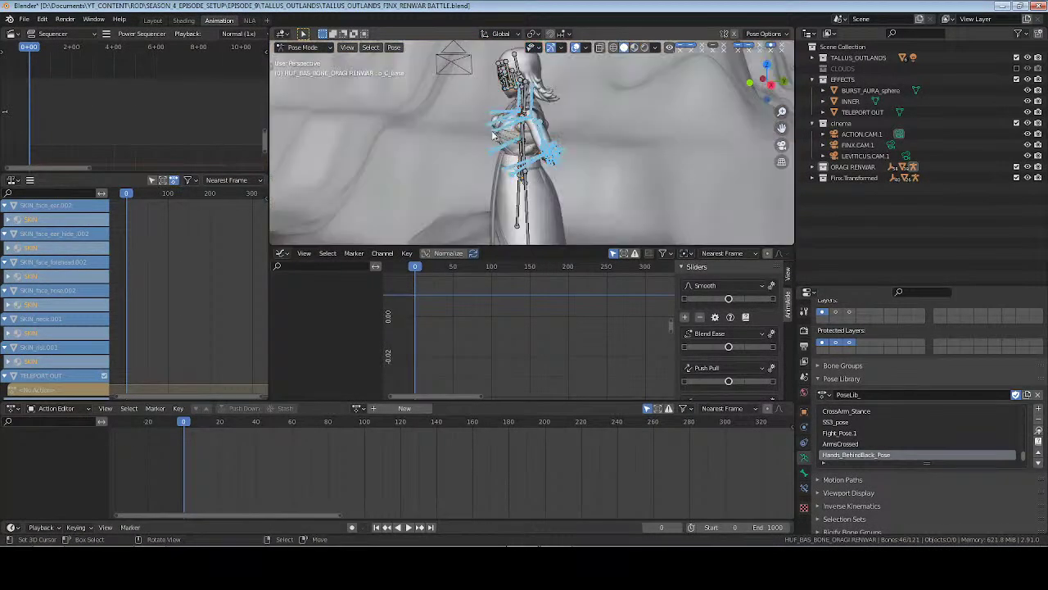
mouse_move(451, 128)
middle_down()
mouse_move(561, 137)
mouse_move(551, 69)
mouse_move(544, 132)
middle_up()
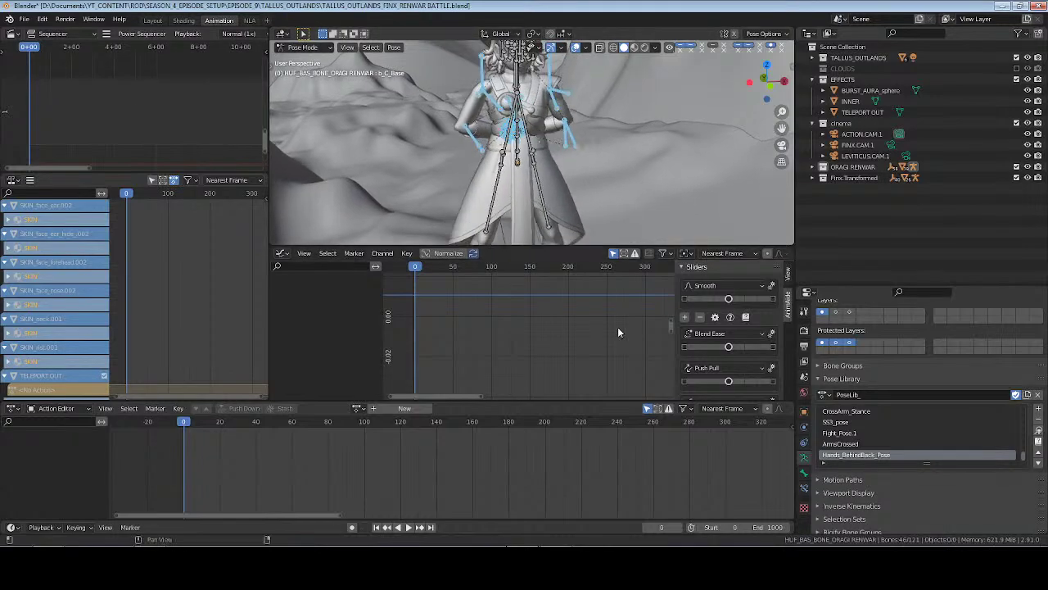
Apply Rest_Pose from the pose library to ORAGI RENWAR's selected arm and hand bones
drag(1026, 459, 1011, 410)
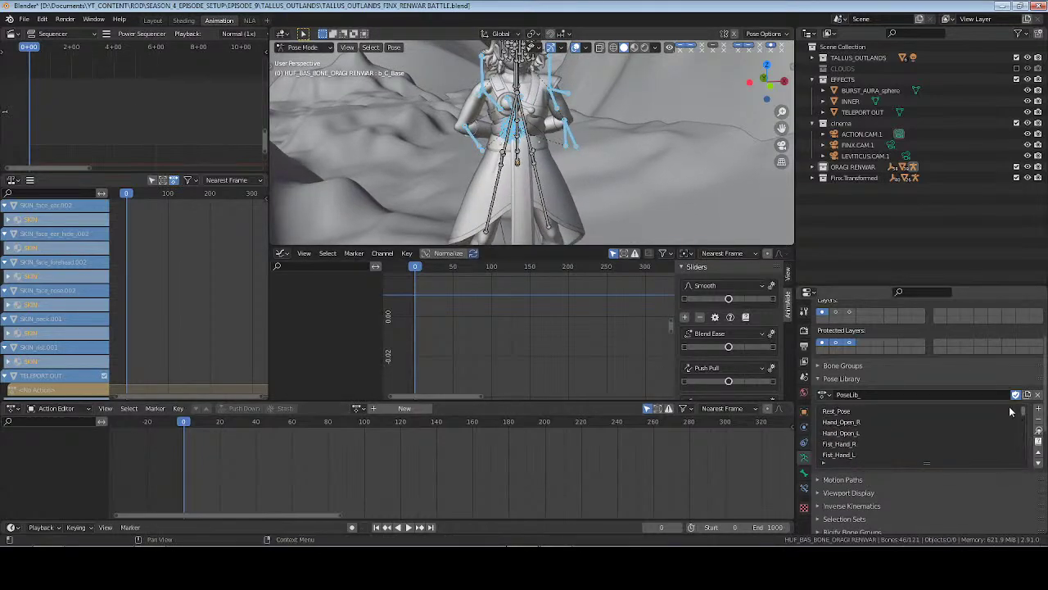
click(843, 412)
middle_drag(667, 160, 643, 155)
scroll(643, 156, up, 1)
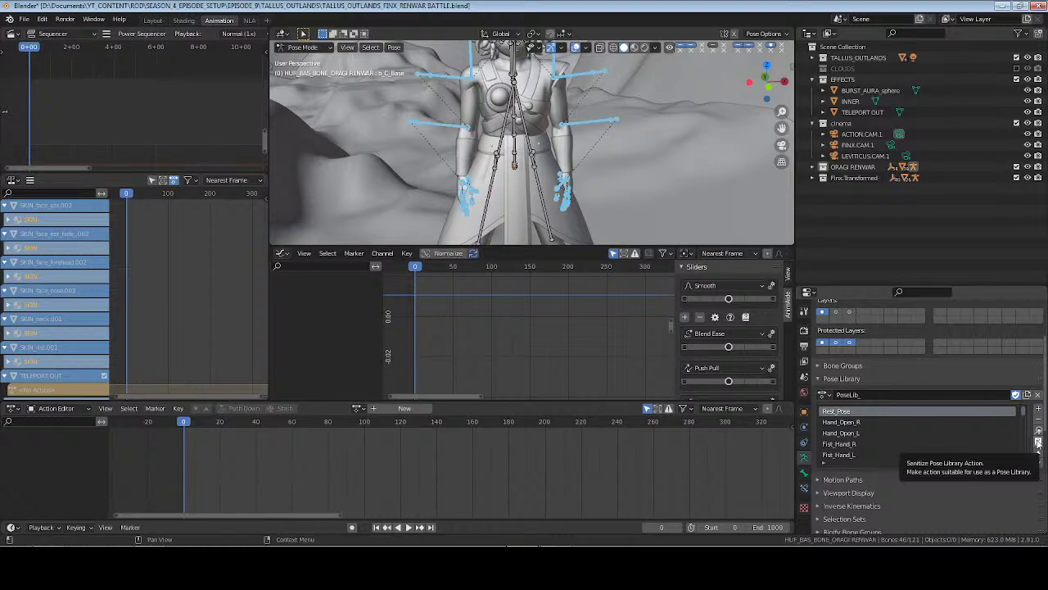
Set the transform orientation to Local and rotate ORAGI RENWAR's right upper arm slightly outward about its Z axis
middle_drag(395, 123, 483, 156)
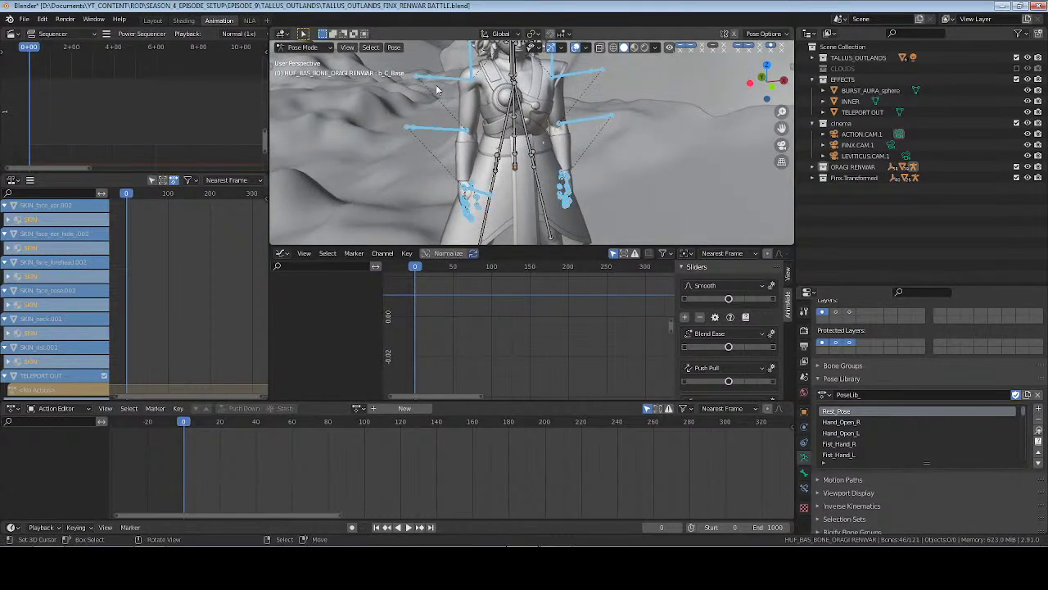
key(alt+a)
click(500, 33)
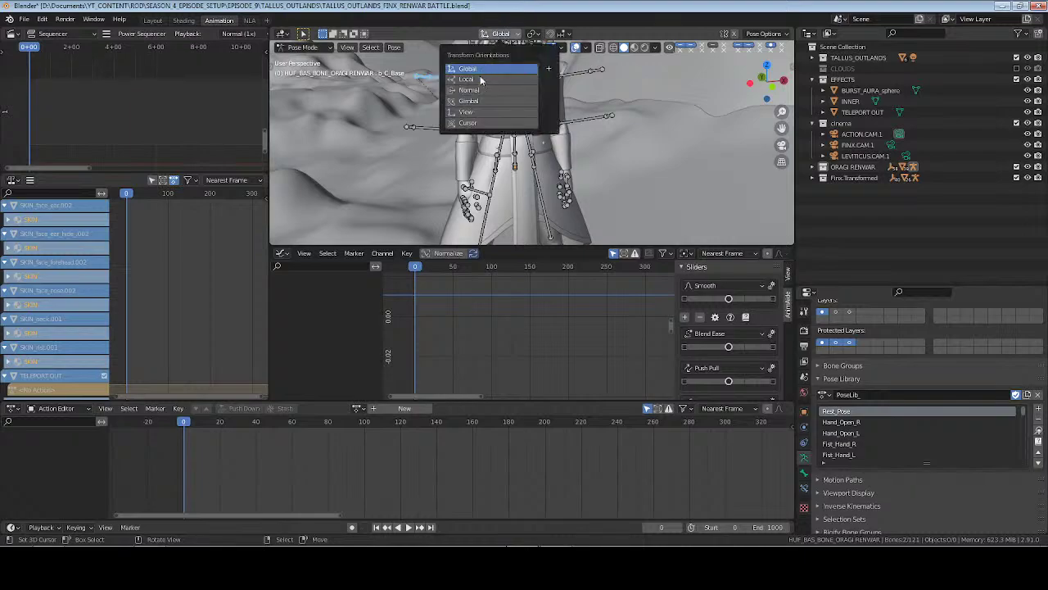
click(480, 74)
key(r)
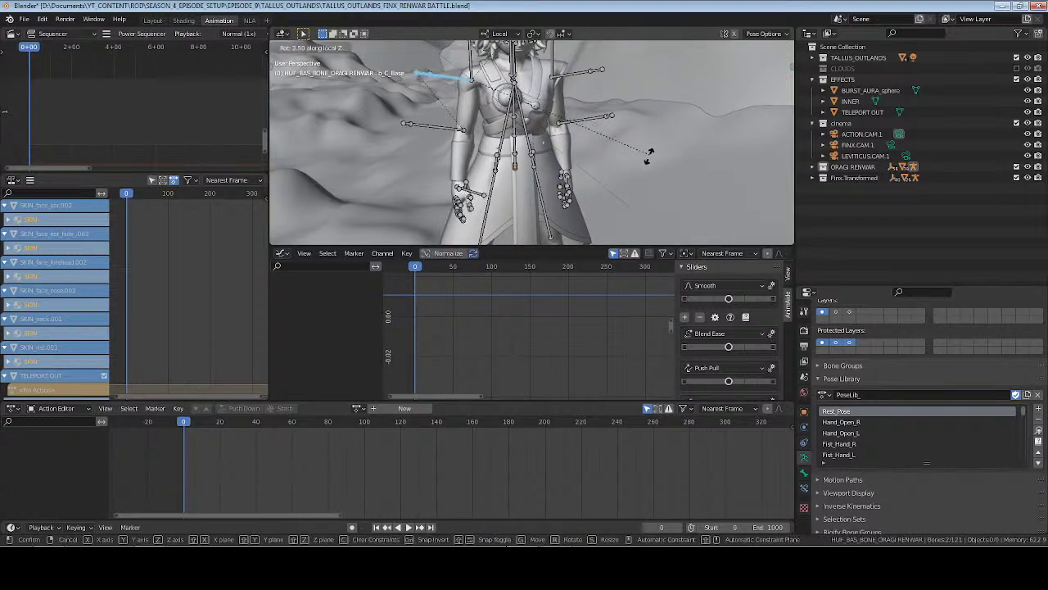
click(644, 164)
Rotate ORAGI RENWAR's left upper arm slightly outward to match the right one, and save the file
key(b)
drag(583, 87, 583, 87)
middle_drag(583, 87, 622, 149)
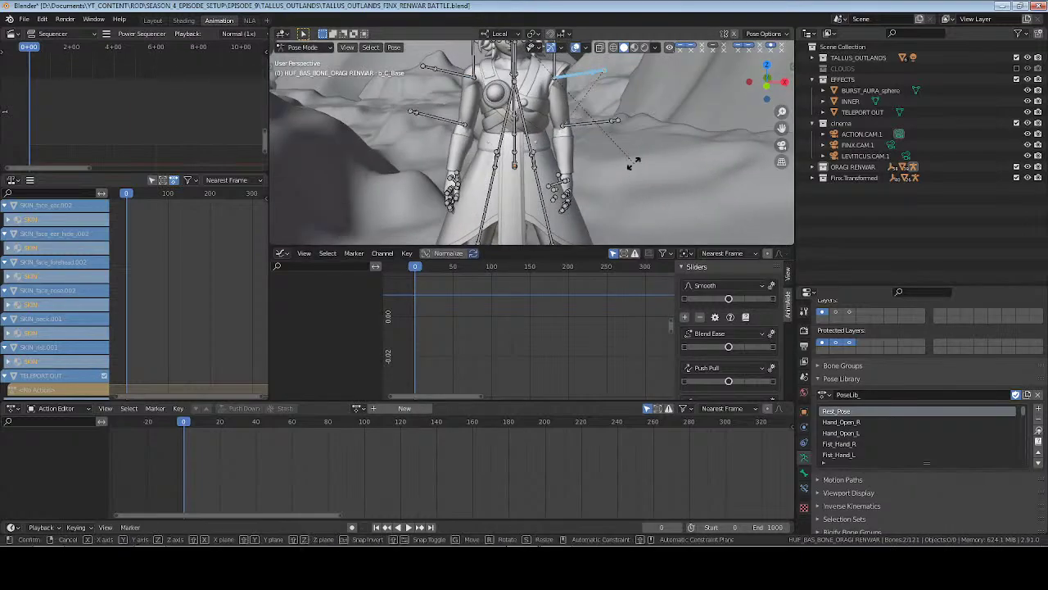
key(r)
click(646, 160)
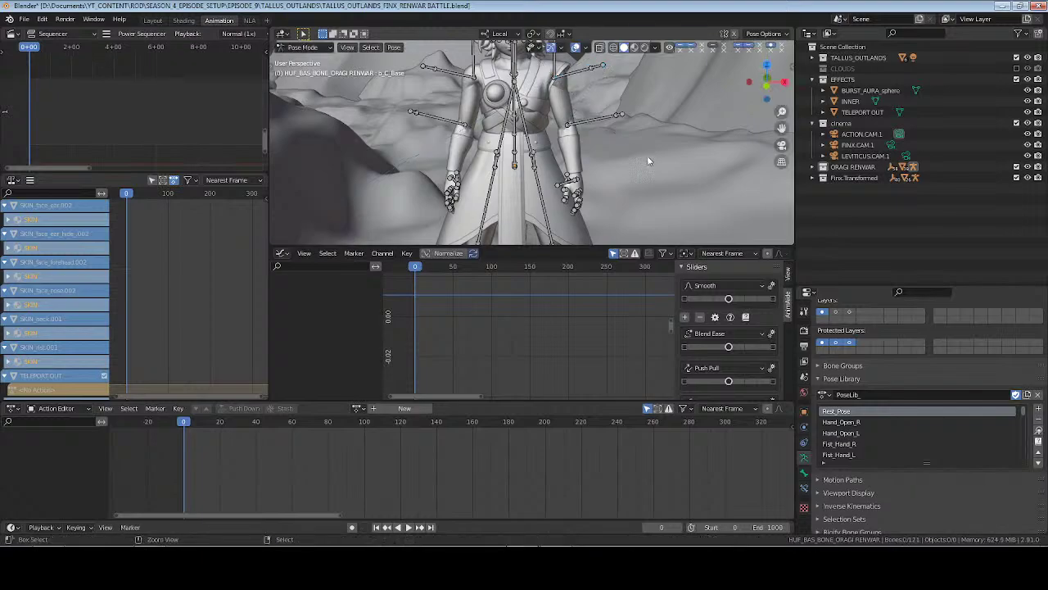
key(ctrl+s)
Select the ankle bones of both of ORAGI RENWAR's feet
middle_drag(646, 160, 556, 172)
scroll(475, 195, up, 3)
scroll(475, 195, down, 3)
scroll(565, 192, up, 4)
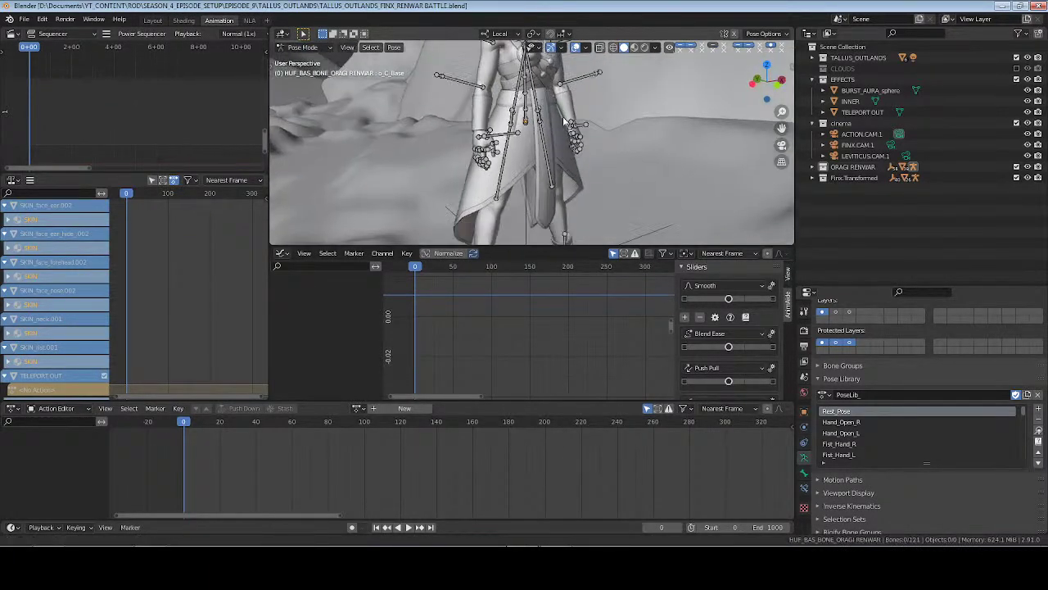
middle_drag(573, 217, 472, 153)
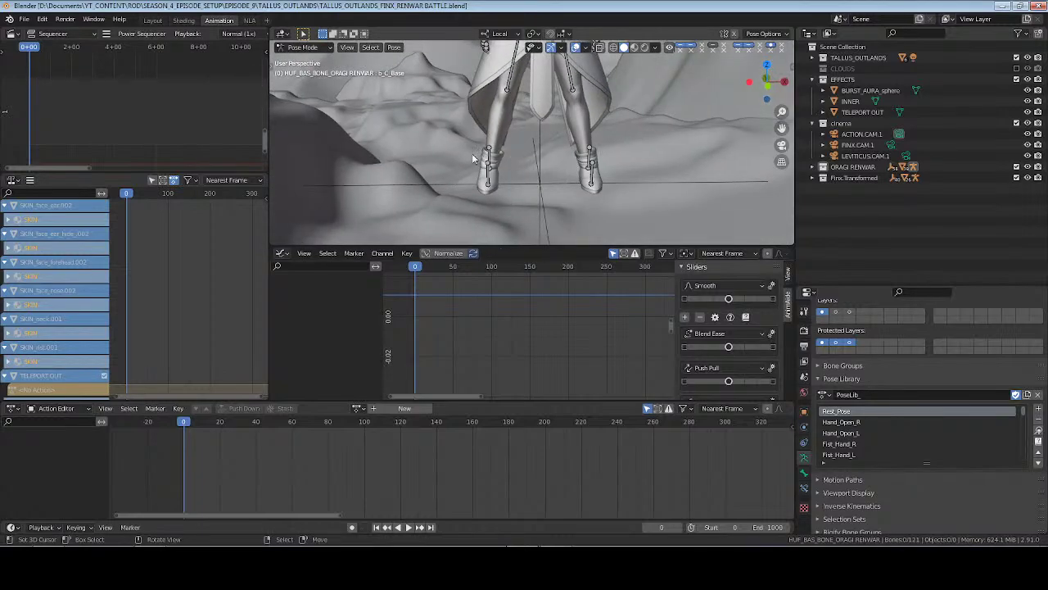
scroll(613, 155, up, 3)
scroll(612, 155, up, 2)
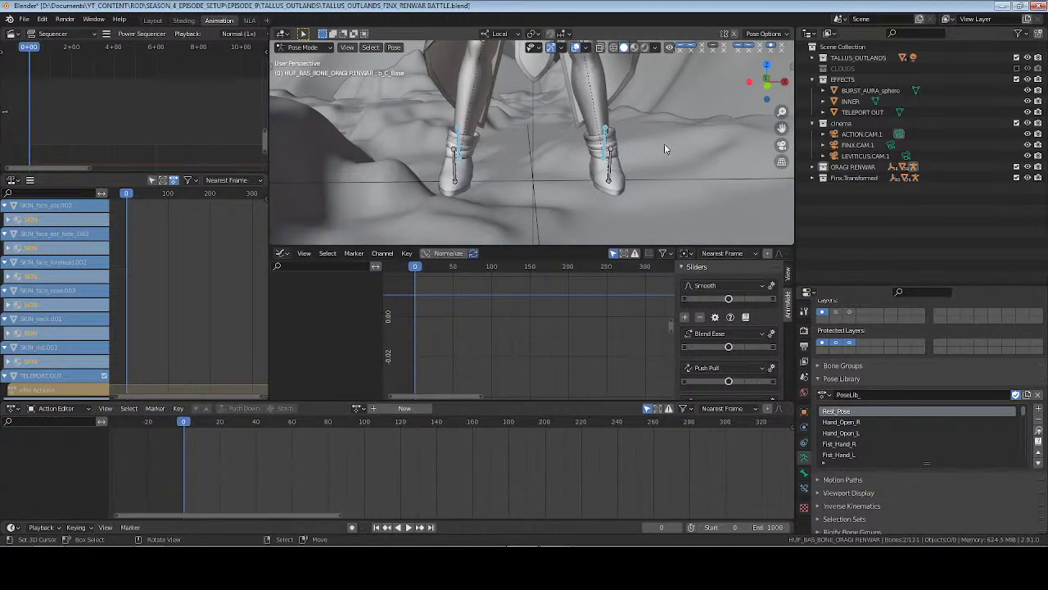
middle_drag(664, 143, 648, 171)
key(r)
key(x)
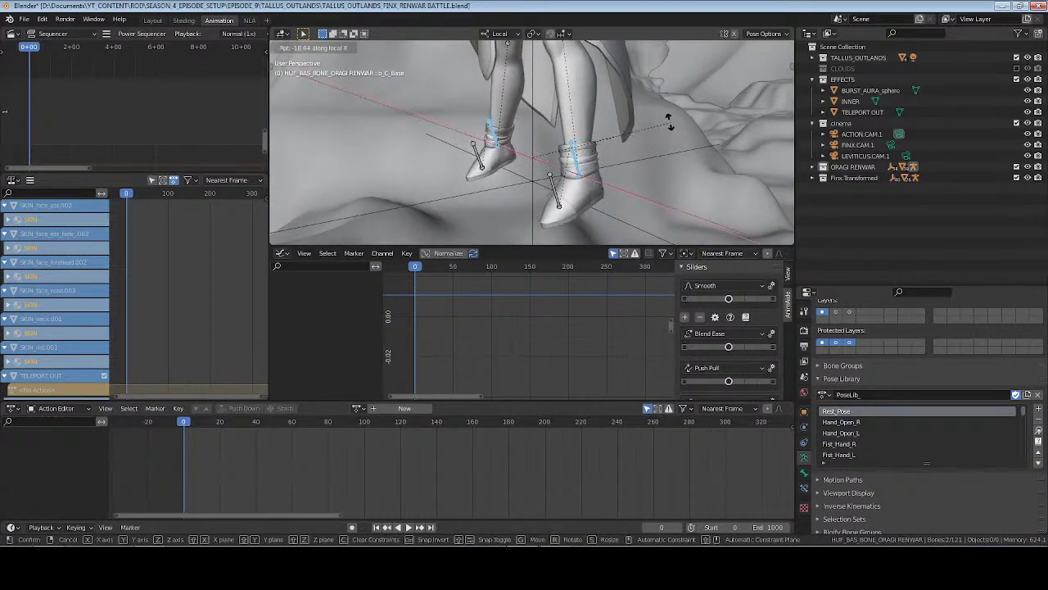
key(Escape)
middle_drag(665, 118, 692, 168)
key(r)
key(Escape)
Rotate both ankle bones about their local Y axis to turn the feet outward, and save the file
middle_drag(578, 163, 580, 201)
key(r)
key(y)
key(ctrl+s)
Return to Object Mode, select the FINX TRANSFORMED armature and frame it in the viewport
scroll(554, 181, down, 4)
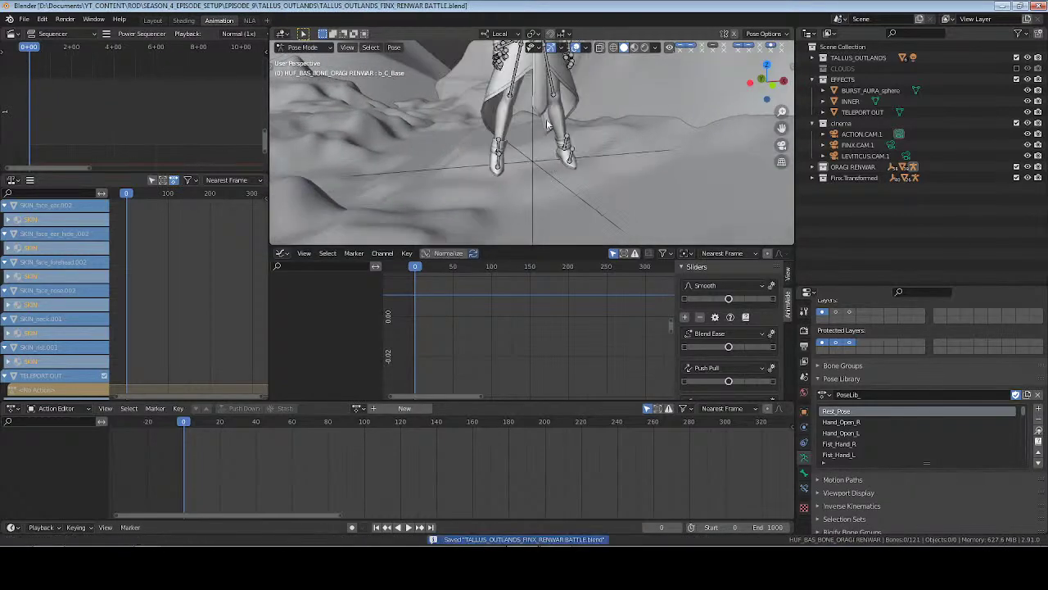
shift+middle_drag(553, 123, 552, 225)
middle_drag(483, 176, 553, 113)
key(ctrl+Tab)
right_click(568, 142)
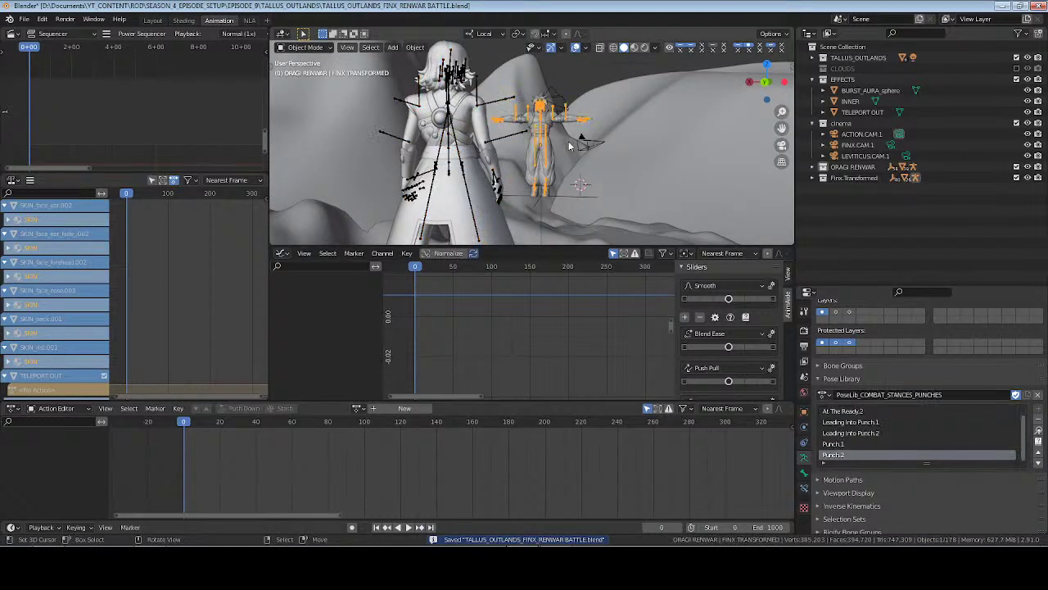
key(KP_Decimal)
middle_drag(596, 139, 643, 169)
scroll(546, 150, up, 5)
Switch FINX TRANSFORMED's pose library to PoseLib_ and apply Hands_BehindBack_Pose to his armature
click(823, 394)
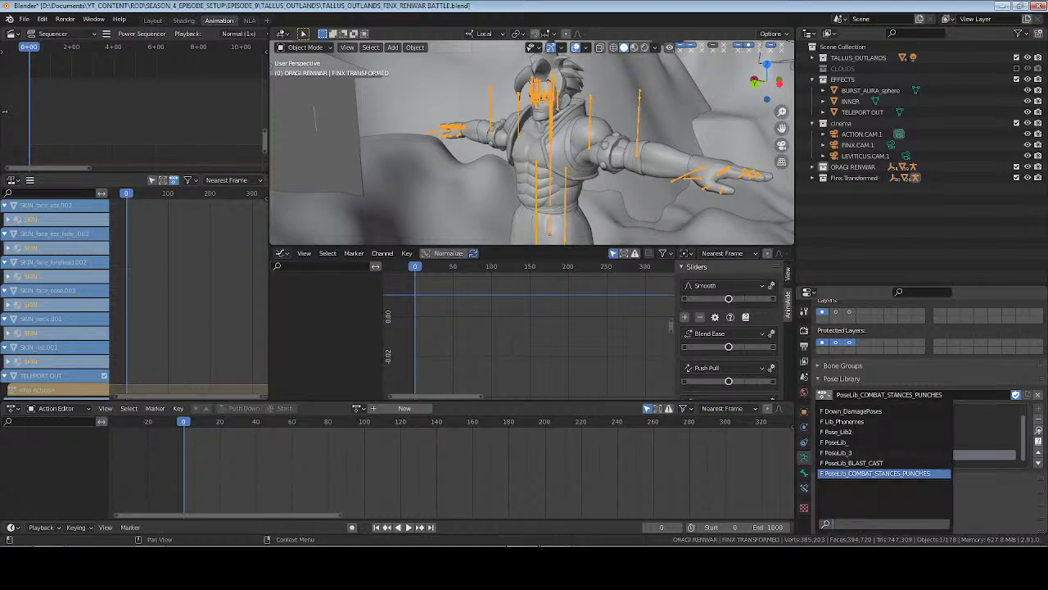
click(851, 449)
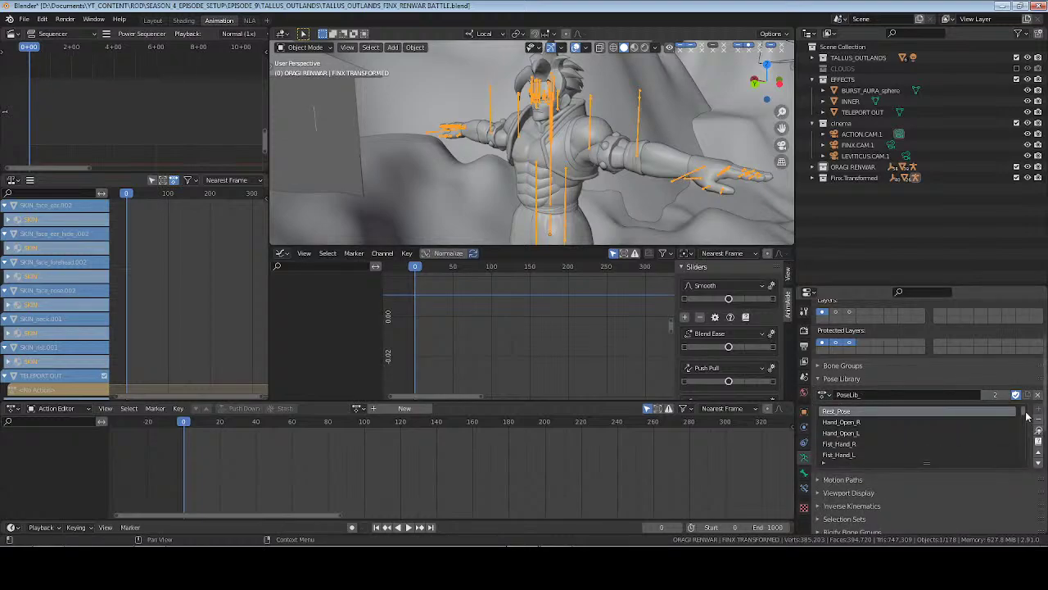
drag(1027, 416, 1027, 463)
click(997, 452)
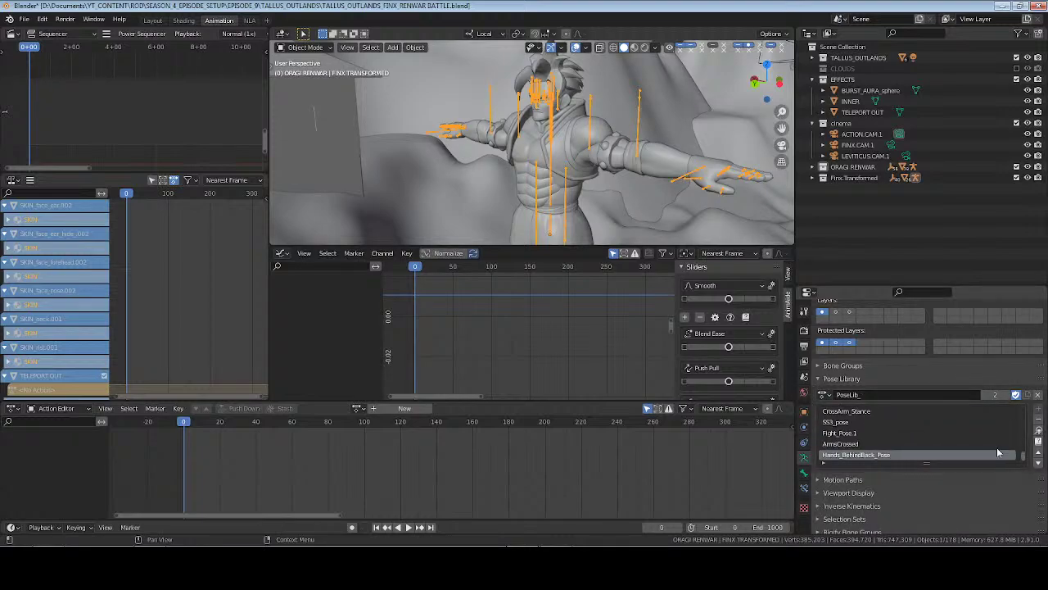
click(1039, 432)
Enter Pose Mode, select the bones of both of FINX TRANSFORMED's arms and hands, and apply SS3_pose to them
middle_drag(662, 229, 584, 202)
key(ctrl+Tab)
key(b)
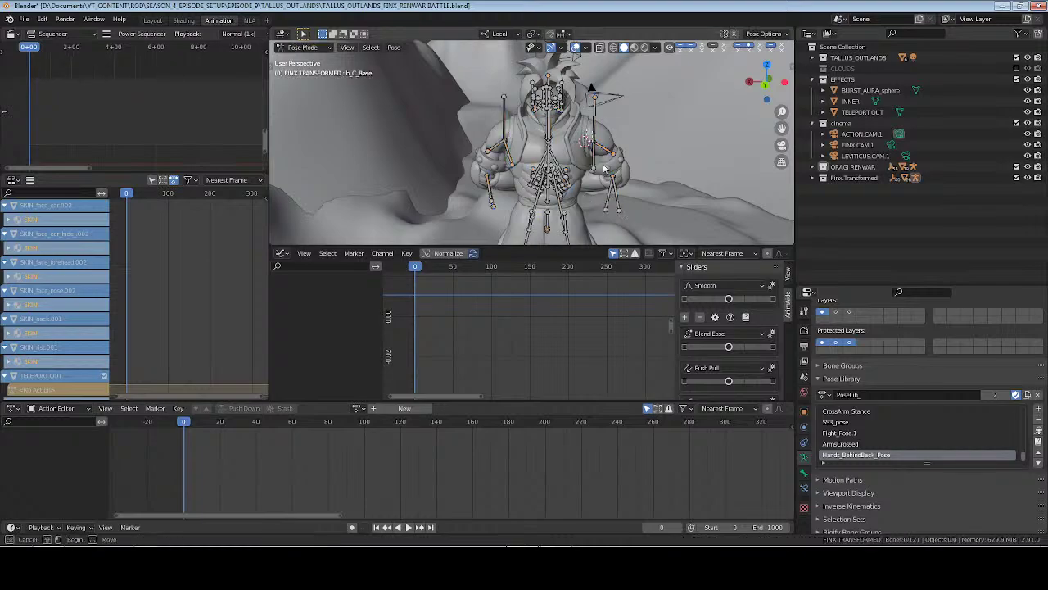
drag(654, 237, 585, 146)
drag(437, 127, 518, 227)
middle_drag(665, 217, 565, 208)
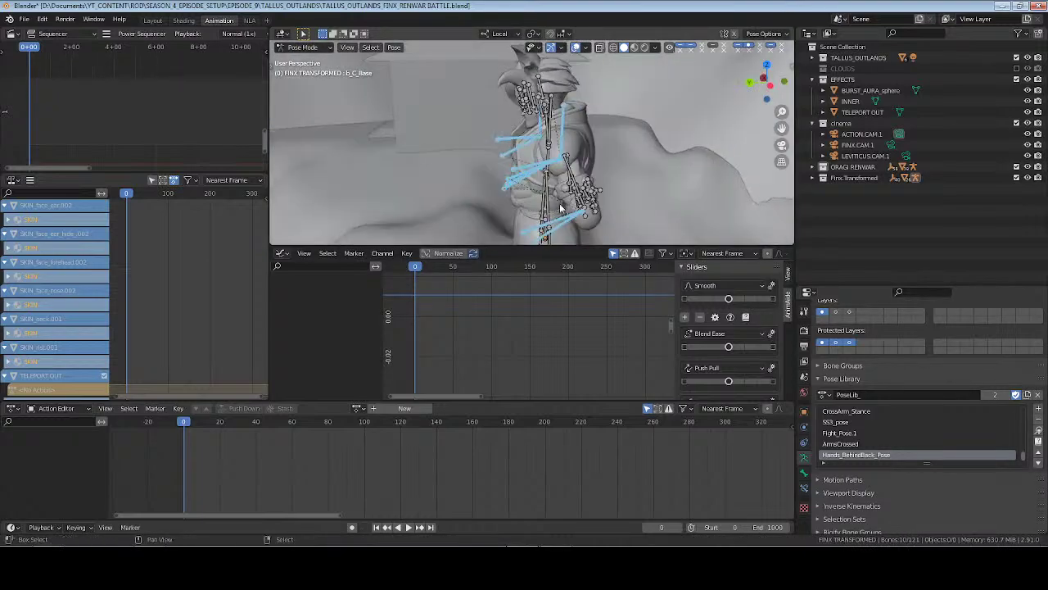
key(b)
drag(617, 227, 554, 153)
middle_drag(557, 184, 636, 194)
click(834, 422)
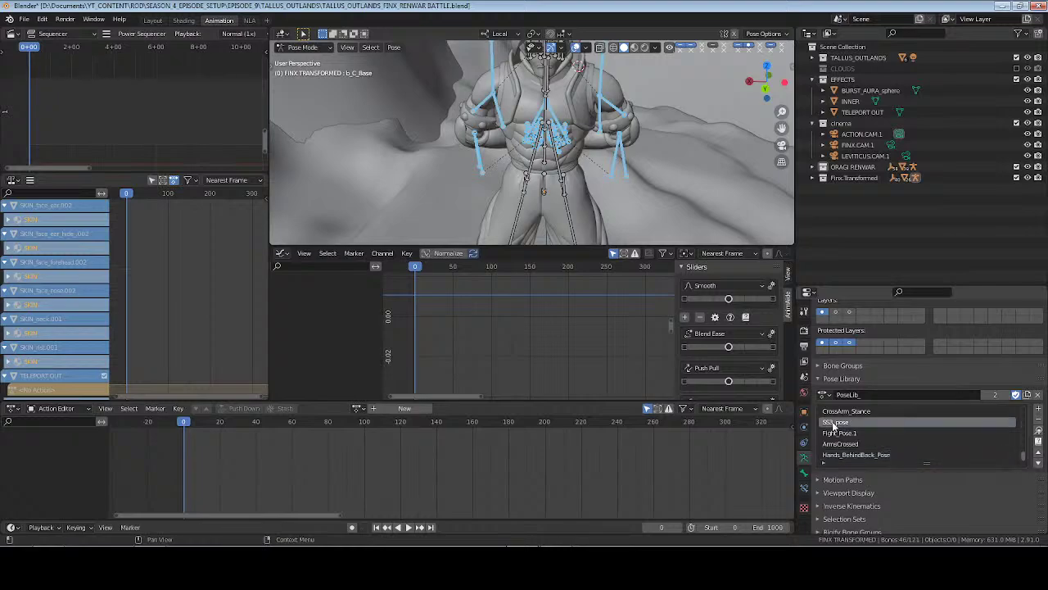
click(1038, 432)
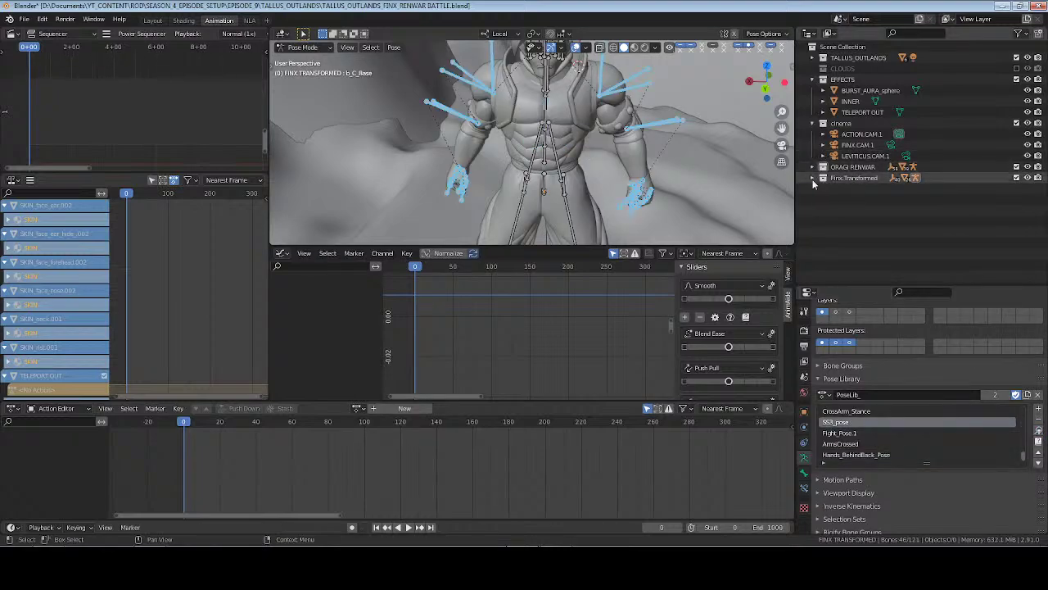
Select b_R_Shoulder and b_L_Shoulder and move them slightly along their local Y axis
key(period)
click(933, 189)
ctrl+click(933, 199)
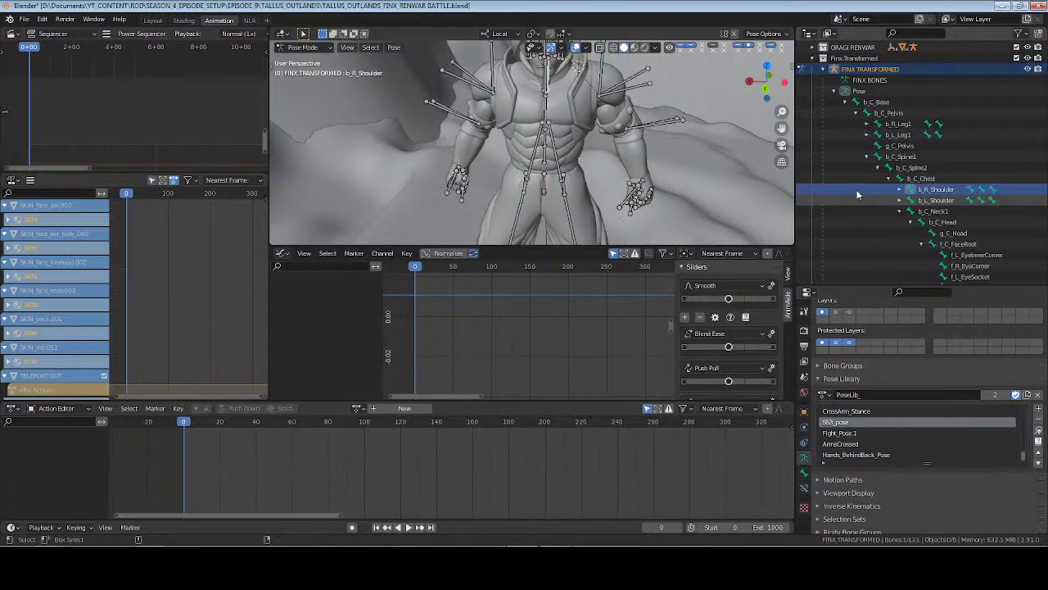
key(g)
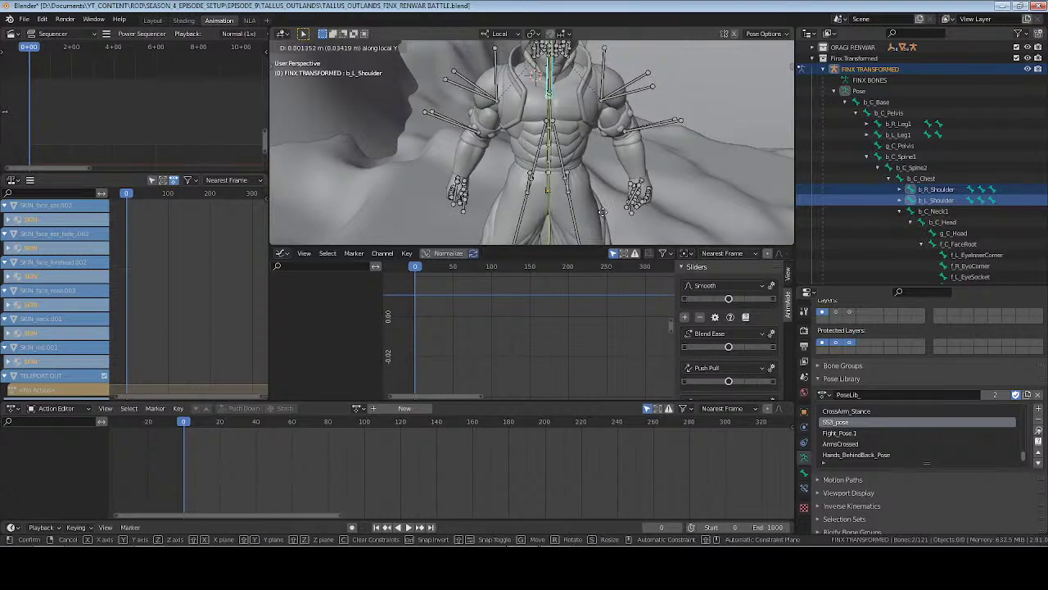
click(631, 85)
Rotate the two upper-arm bones under b_R_Shoulder about their local X, Z and Y axes to bring that arm closer to the body
drag(633, 74, 667, 102)
middle_drag(677, 145, 656, 160)
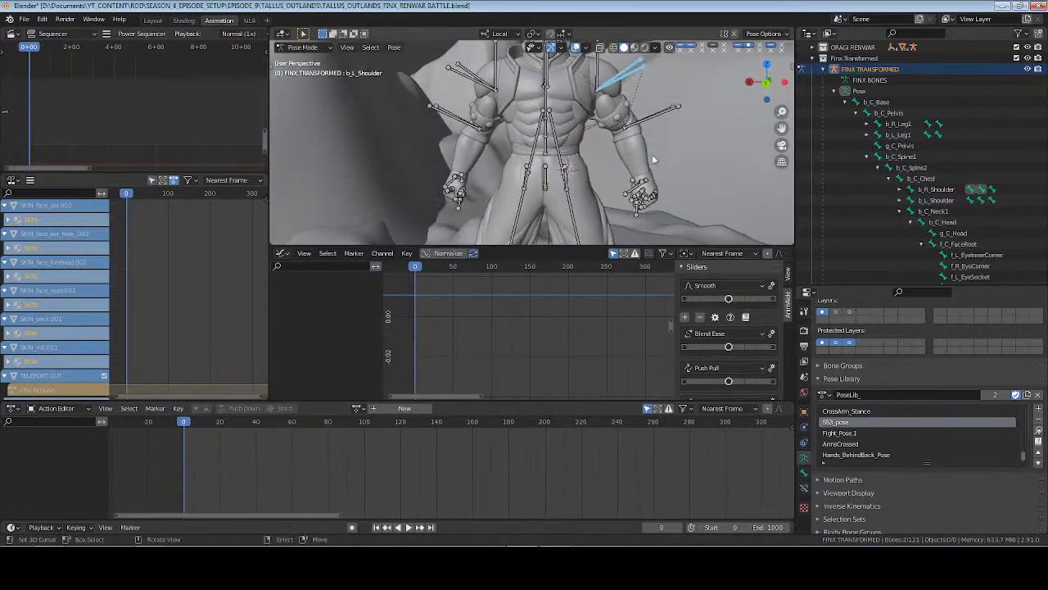
key(r)
key(x)
click(697, 147)
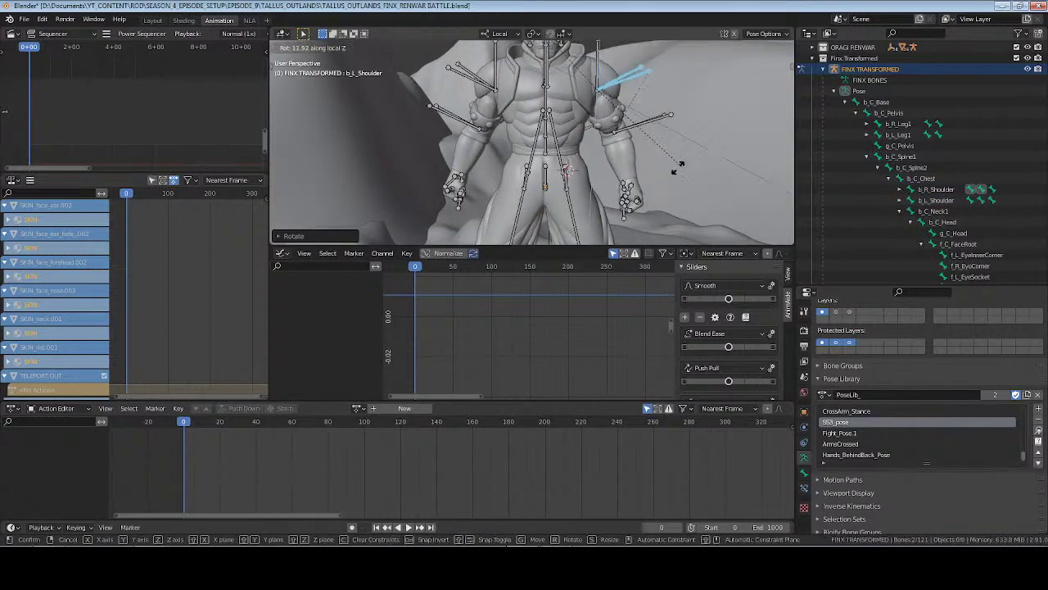
middle_drag(681, 169, 473, 131)
key(r)
key(y)
click(586, 192)
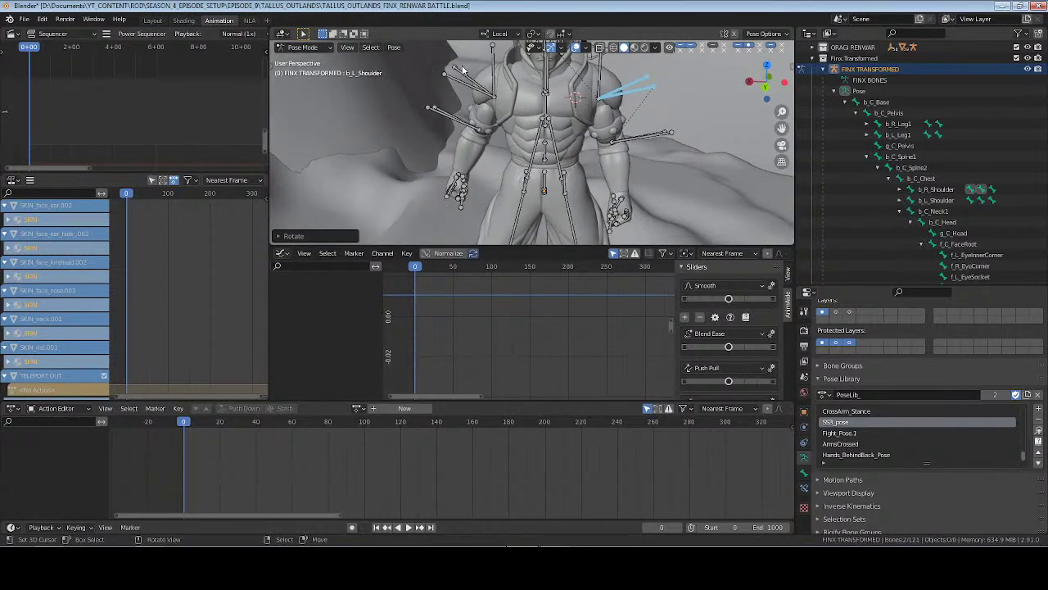
Rotate the two upper-arm bones under b_L_Shoulder about their local Y, Z and X axes to match the opposite arm, and deselect everything
drag(463, 69, 435, 116)
middle_drag(438, 121, 627, 170)
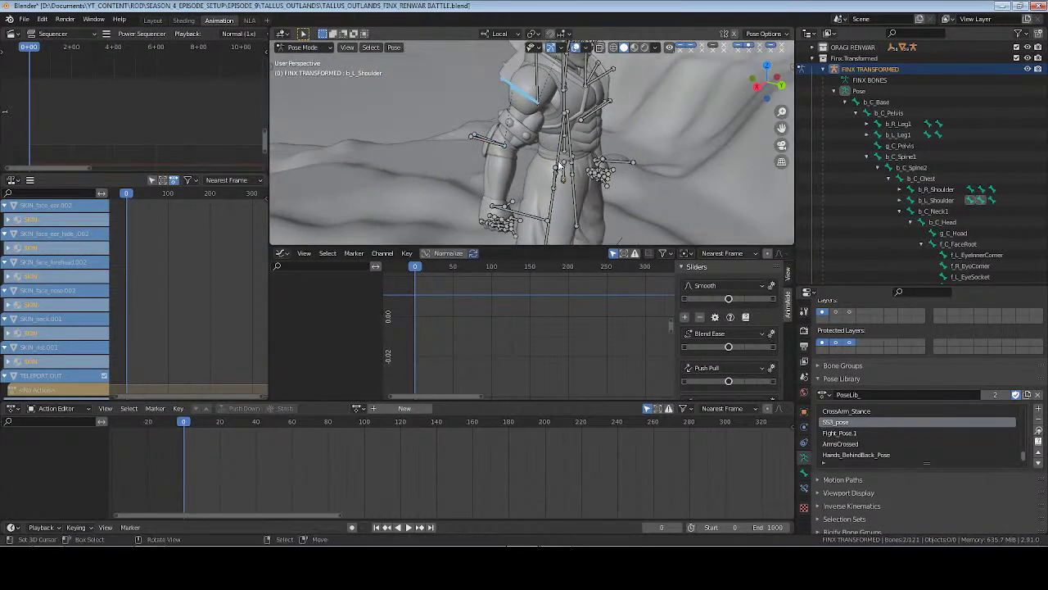
key(r)
key(y)
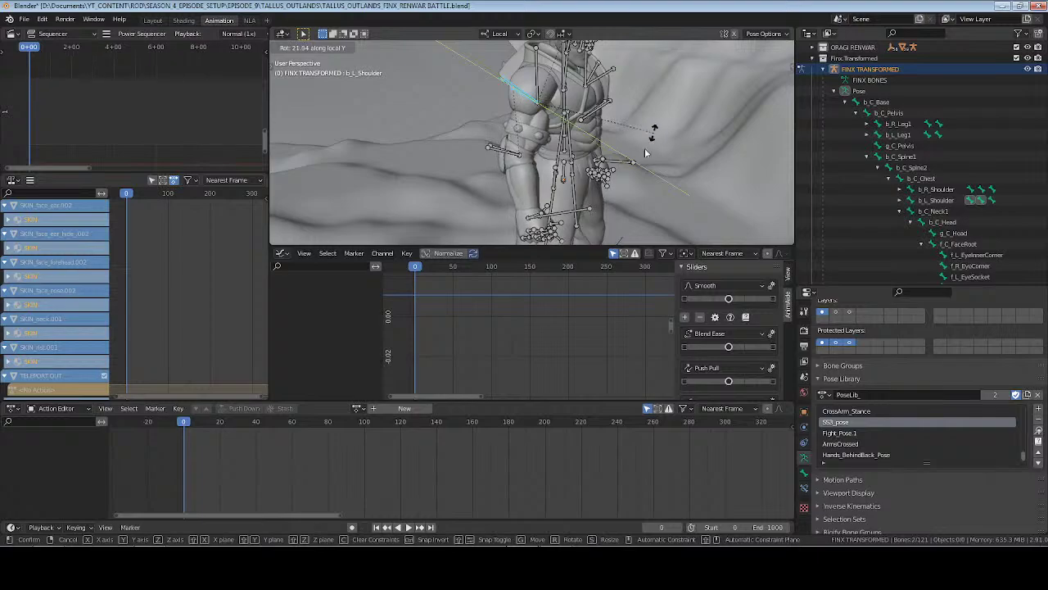
click(652, 135)
middle_drag(653, 135, 585, 174)
key(r)
key(z)
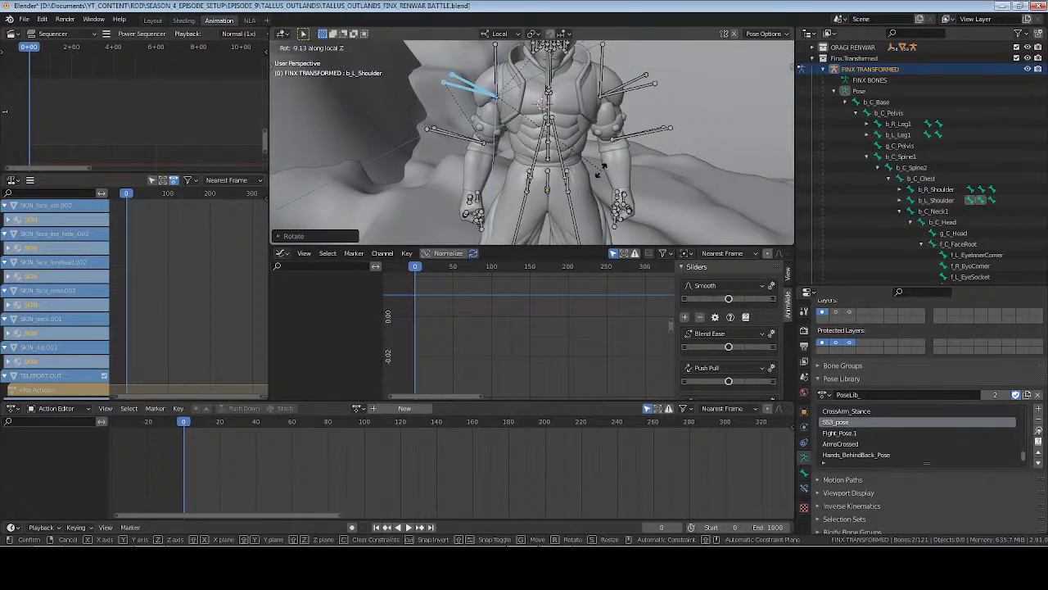
click(601, 170)
middle_drag(601, 170, 658, 162)
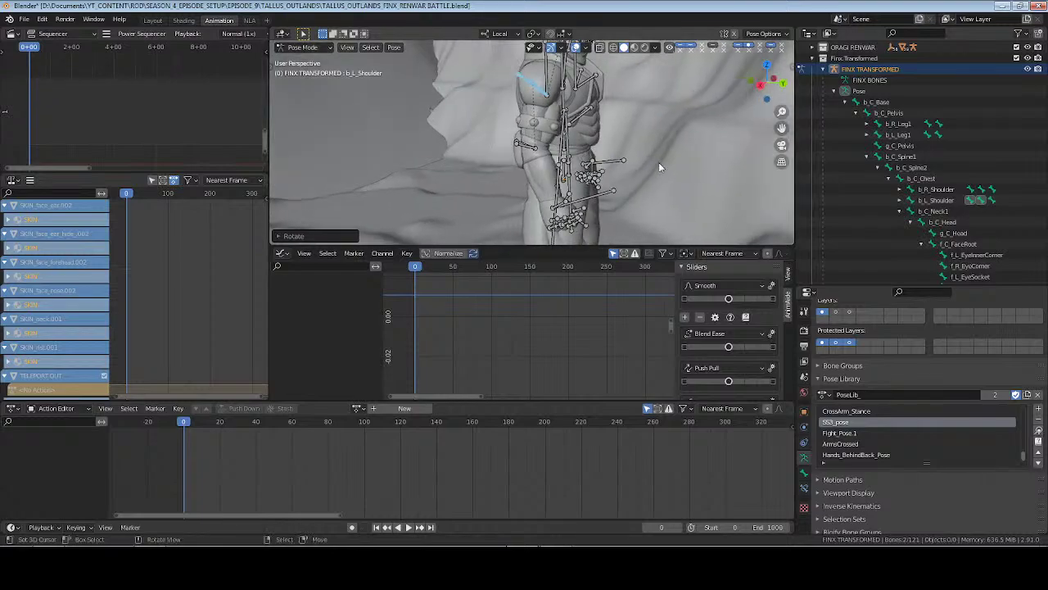
key(x)
click(650, 167)
key(alt+a)
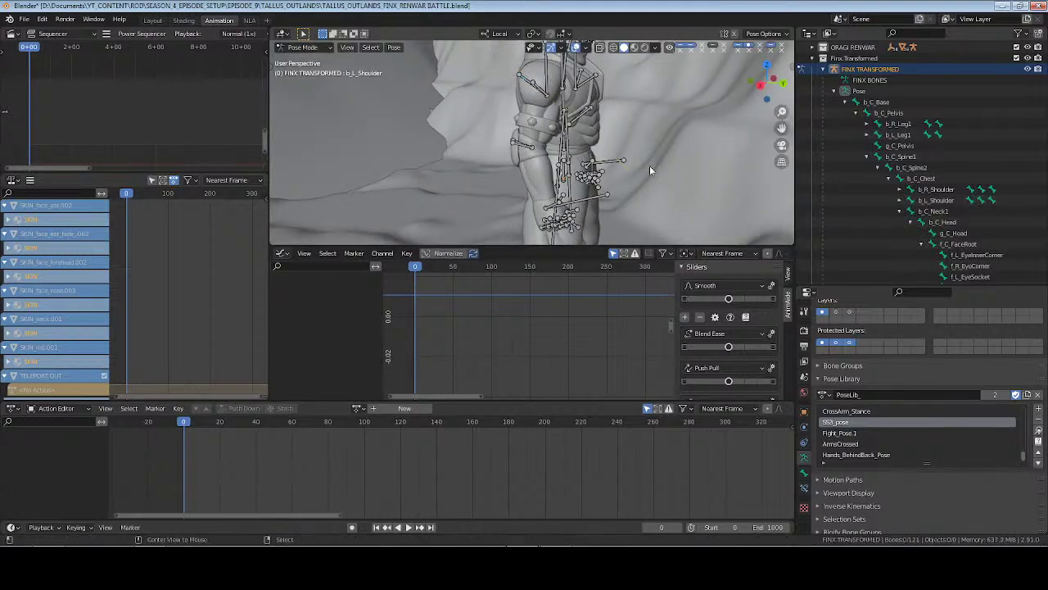
Save the file and check the whole figure's pose with the viewport overlays temporarily hidden
scroll(644, 168, down, 2)
key(ctrl+s)
middle_drag(644, 171, 577, 62)
click(576, 49)
middle_drag(490, 138, 556, 77)
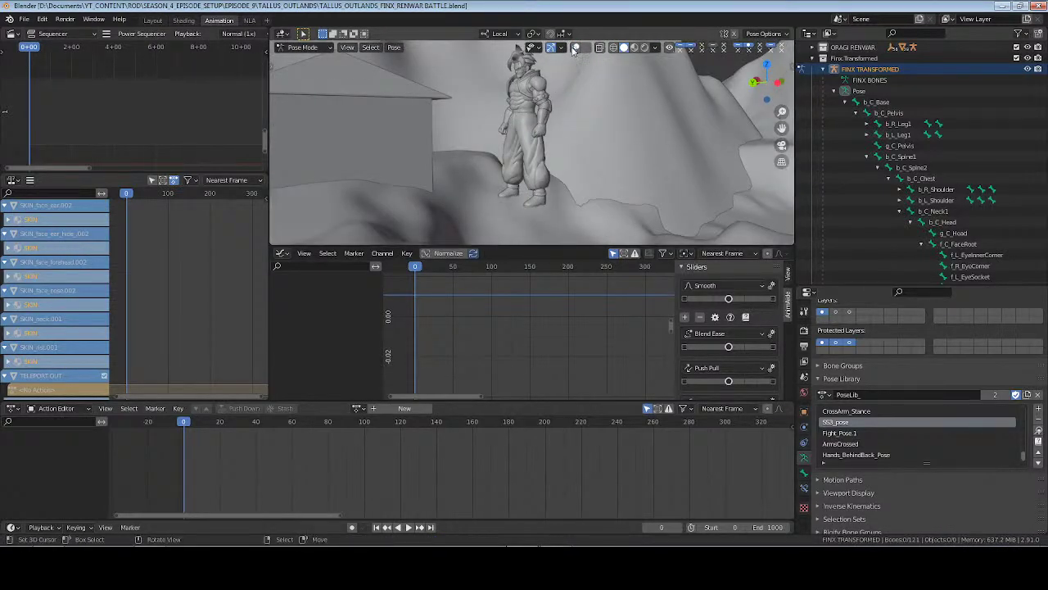
click(576, 48)
Select both of FINX TRANSFORMED's foot bones and rotate them about their local X axis to tilt the toes downward
drag(484, 182, 563, 200)
key(KP_Decimal)
scroll(563, 203, up, 3)
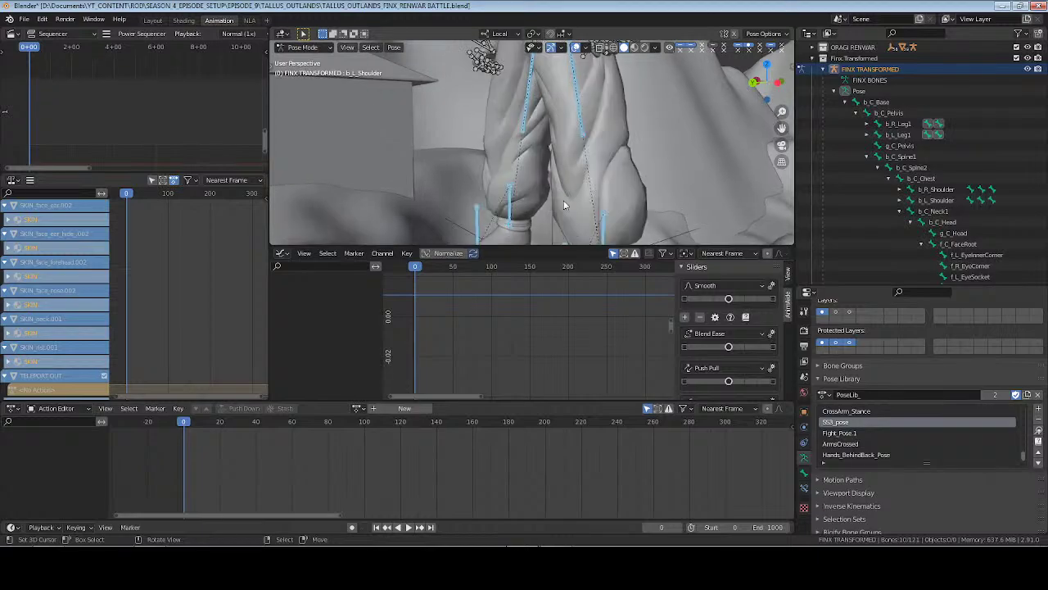
click(529, 207)
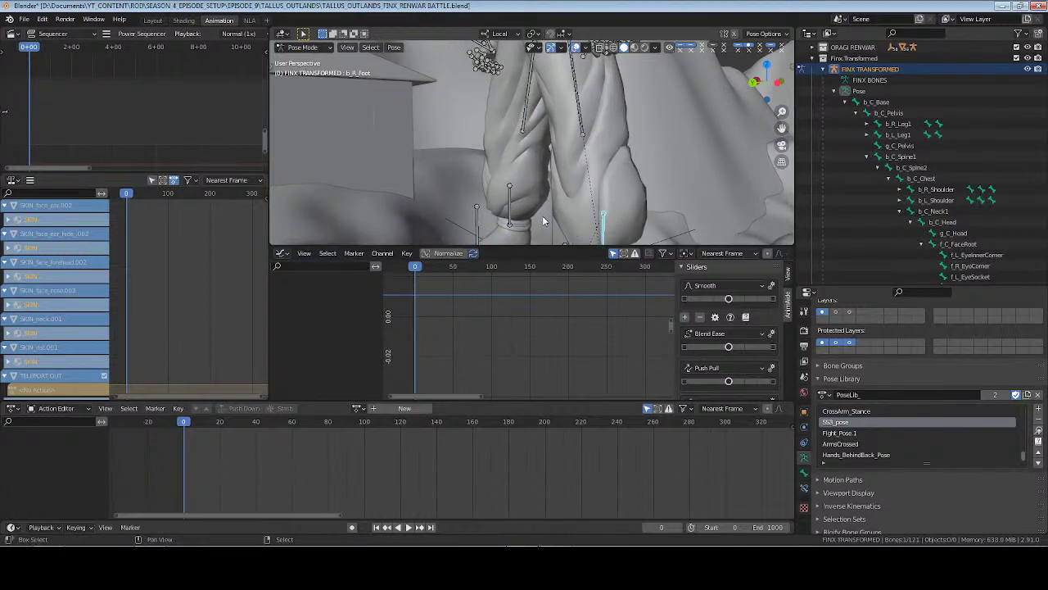
shift+click(505, 188)
middle_drag(505, 189, 610, 192)
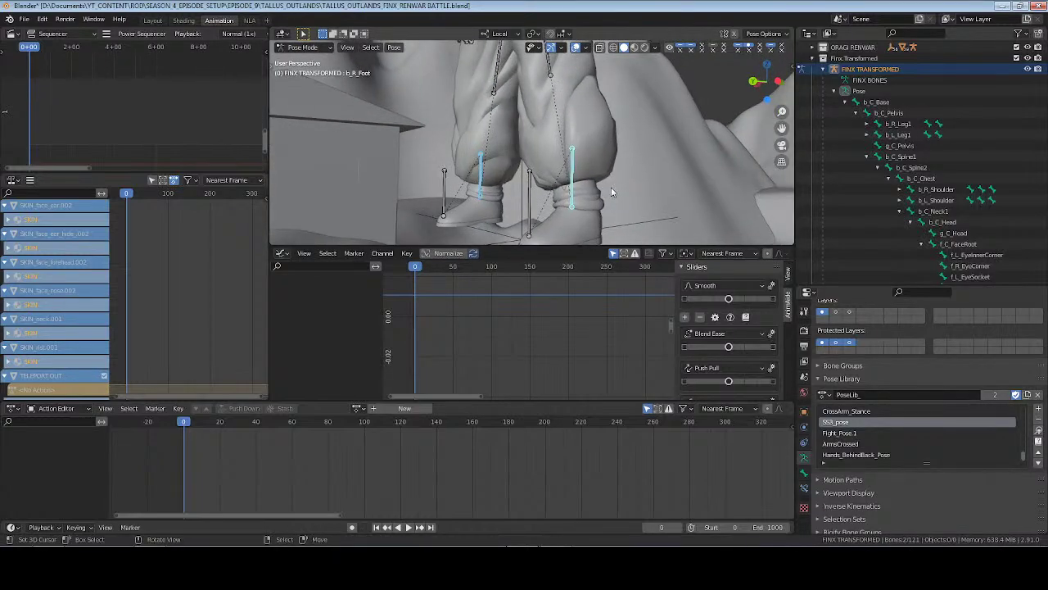
key(ctrl+s)
key(r)
key(x)
key(x)
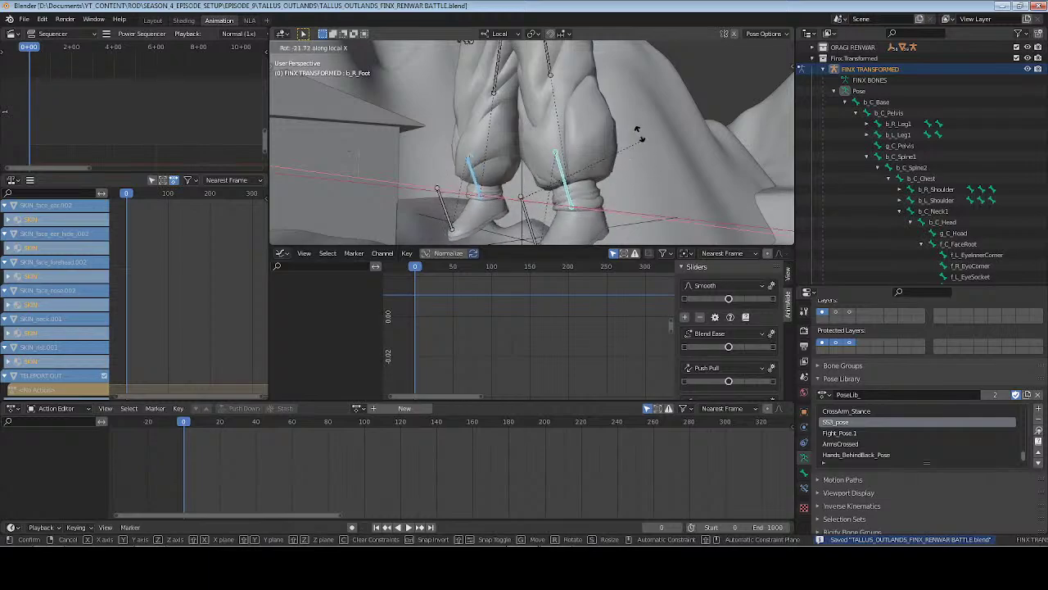
click(639, 130)
Rotate each foot bone separately about its local Y axis to turn the feet outward, and save the file
middle_drag(503, 186, 564, 198)
click(595, 190)
key(r)
key(y)
key(y)
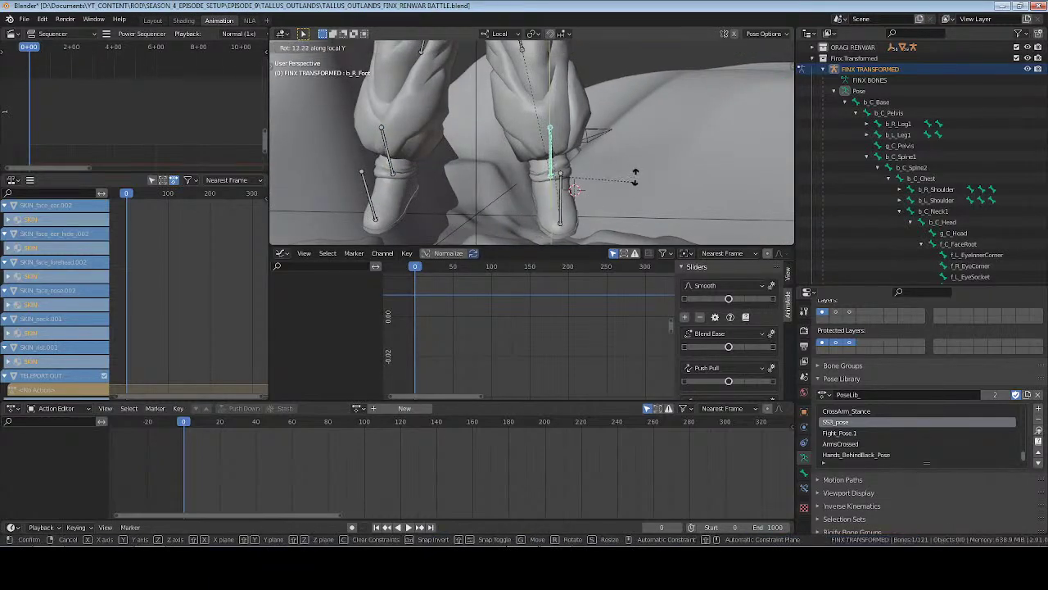
click(634, 176)
click(390, 168)
key(r)
key(y)
key(y)
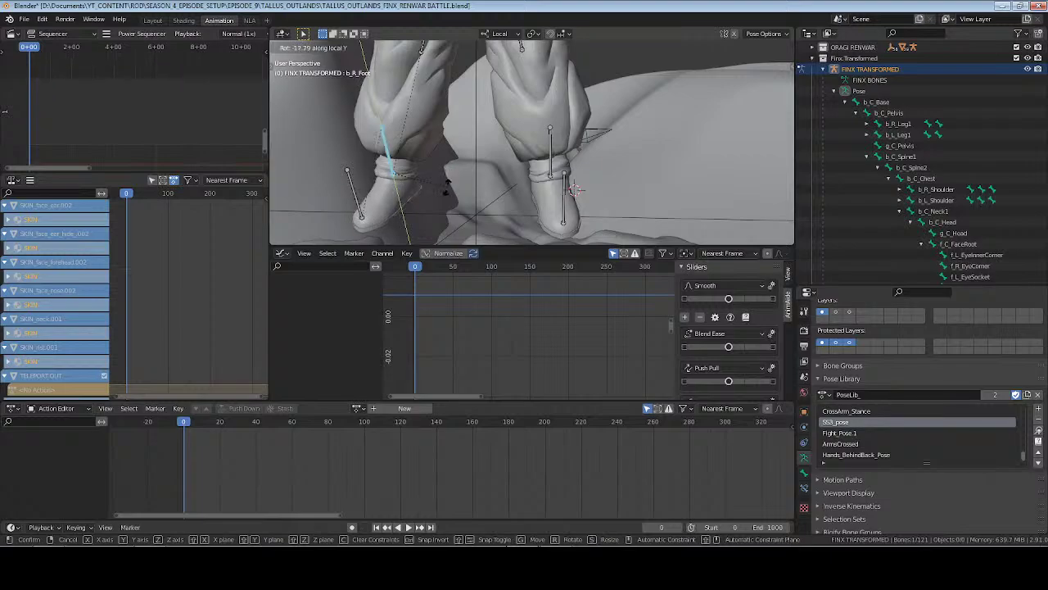
click(448, 187)
key(ctrl+s)
Select b_R_Foot again and fine-tune its rotation about the local Y axis
mouse_move(447, 188)
middle_down()
mouse_move(300, 110)
mouse_move(459, 202)
middle_up()
click(540, 156)
key(r)
key(y)
key(y)
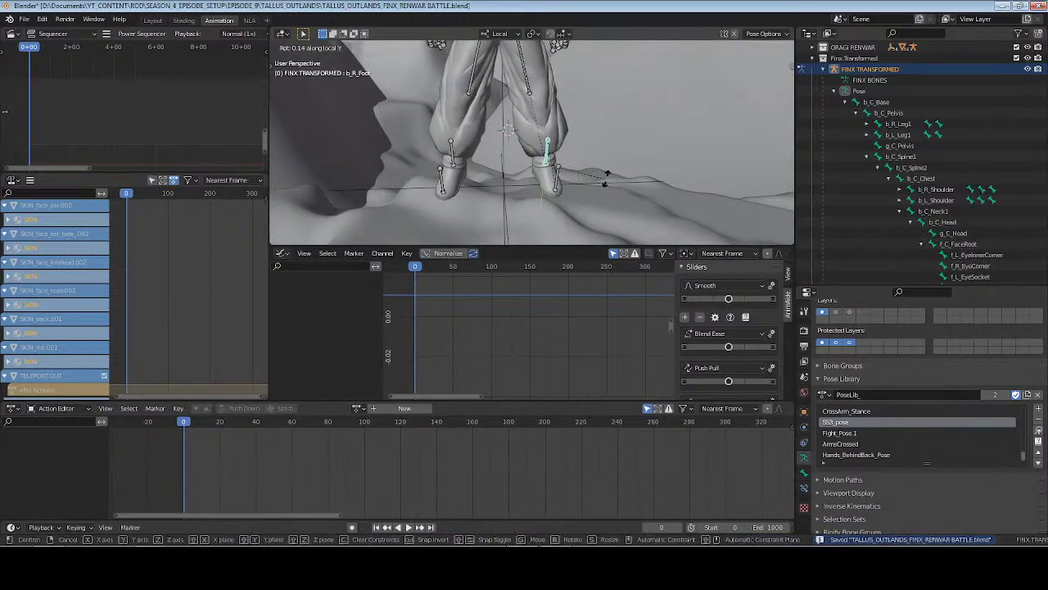
click(607, 170)
Return to Object Mode, save the file and show only the second bone layer of FINX BONES
scroll(563, 146, down, 5)
middle_drag(562, 147, 572, 174)
key(grave)
key(ctrl+Tab)
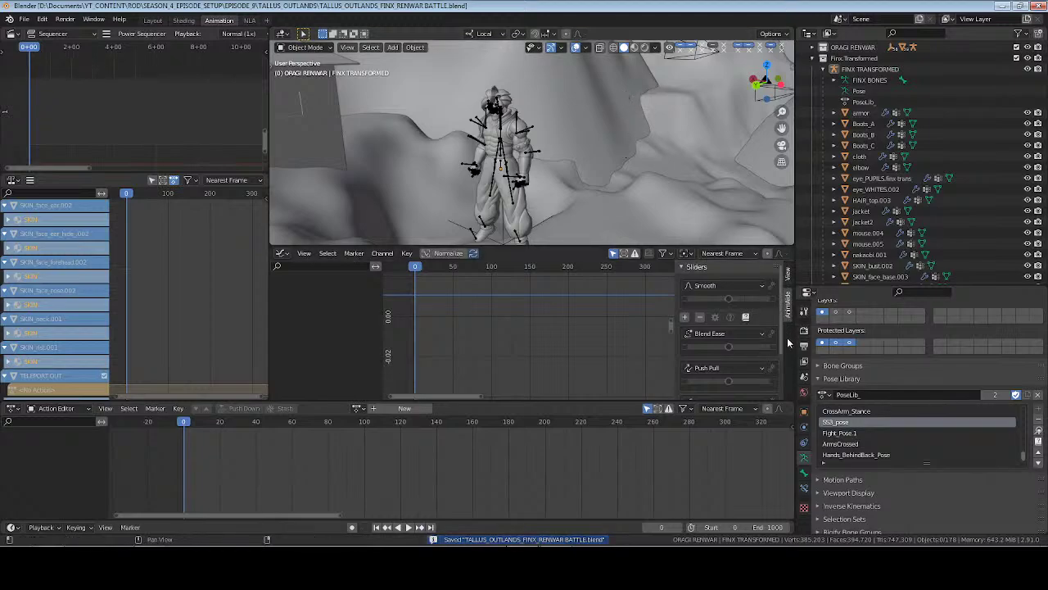
scroll(875, 347, up, 2)
scroll(884, 164, up, 5)
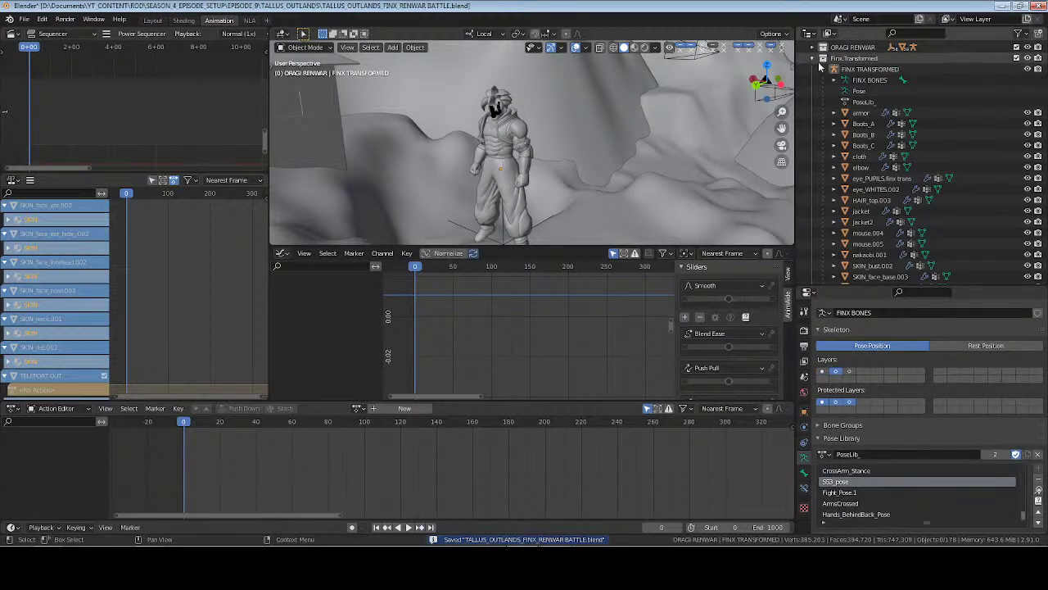
Select the HUF_BAS_BONE_ORAGI RENWAR armature, show only its second bone layer, and collapse the character collections
click(811, 178)
click(811, 166)
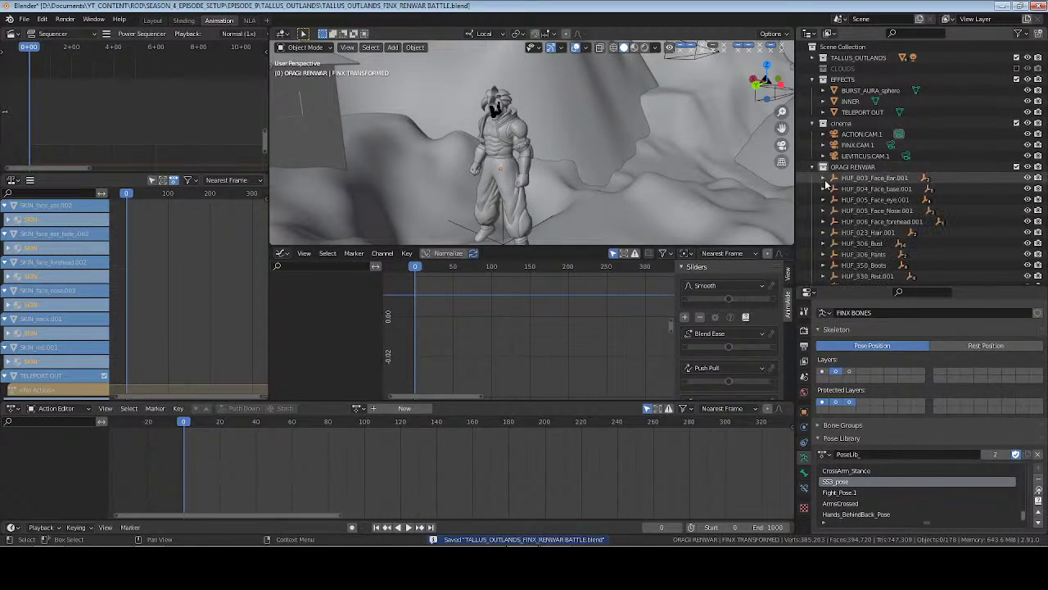
scroll(832, 178, down, 3)
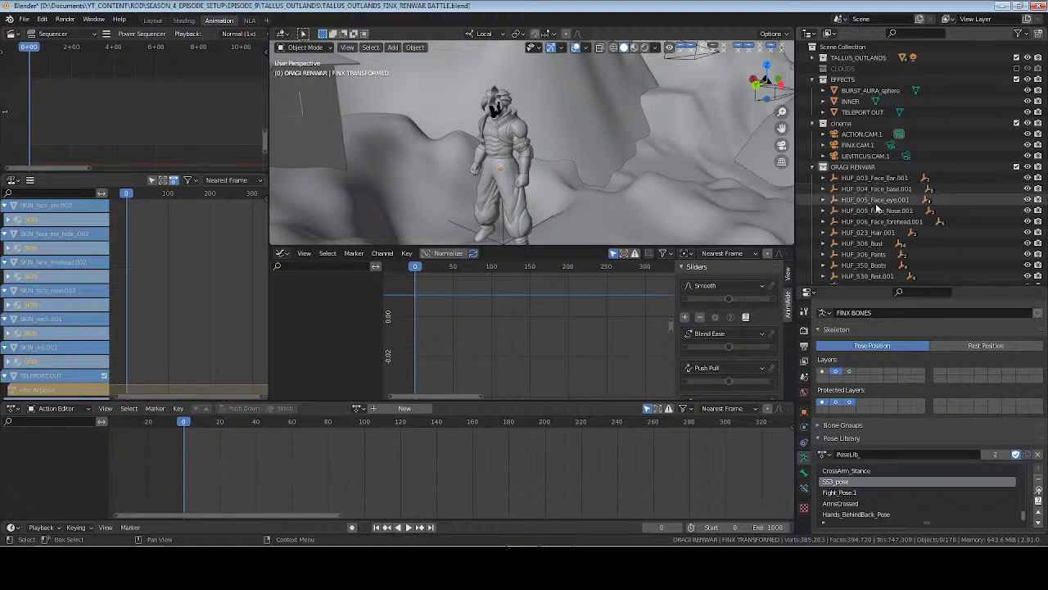
click(880, 221)
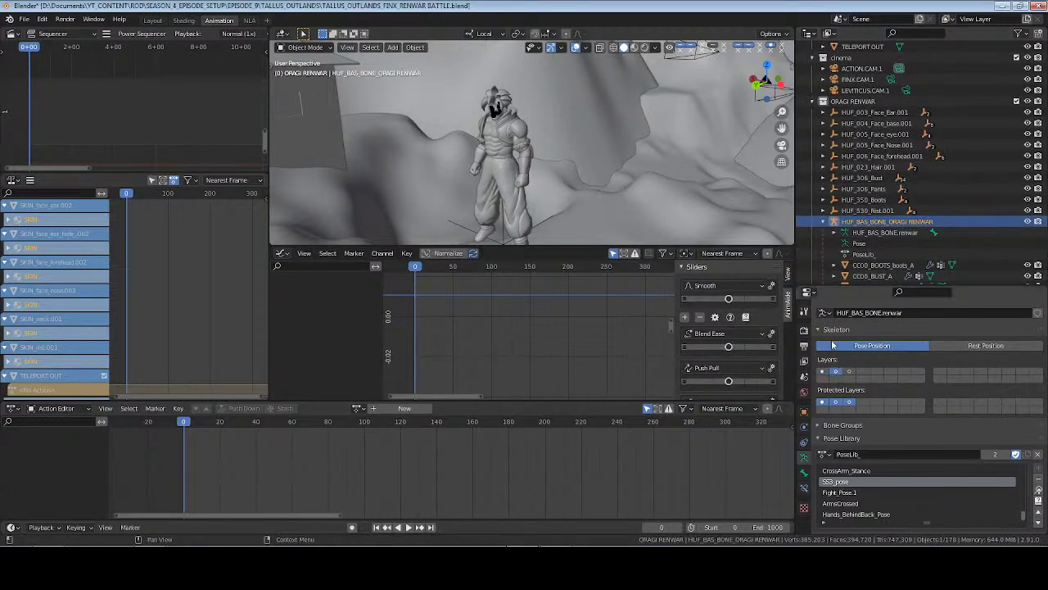
scroll(868, 164, up, 1)
click(816, 111)
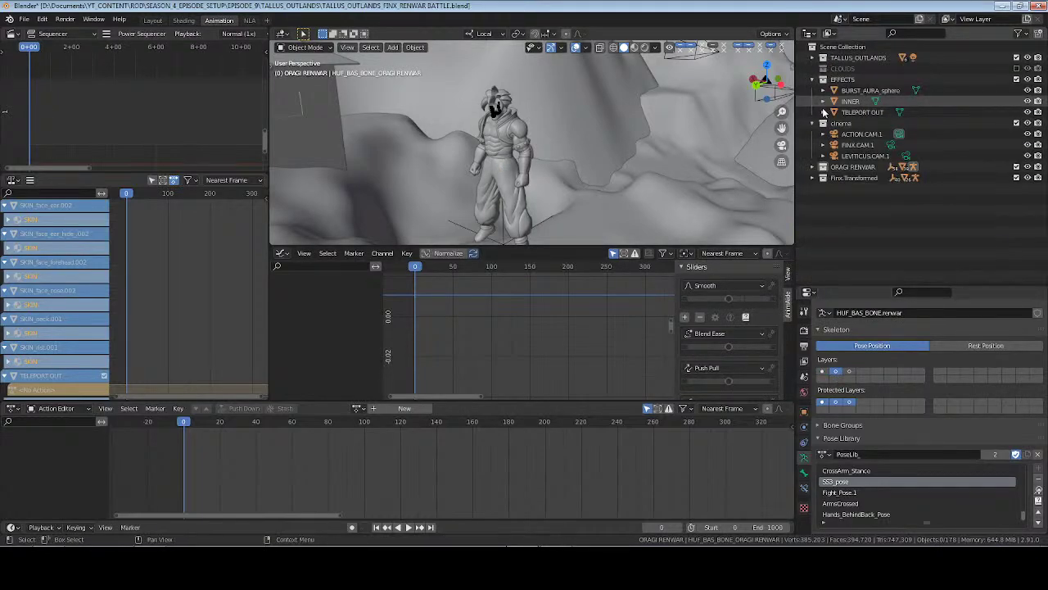
Rename the LEVITICUS.CAM.1 camera to RENWAR.CAM.1 and save the file
click(870, 155)
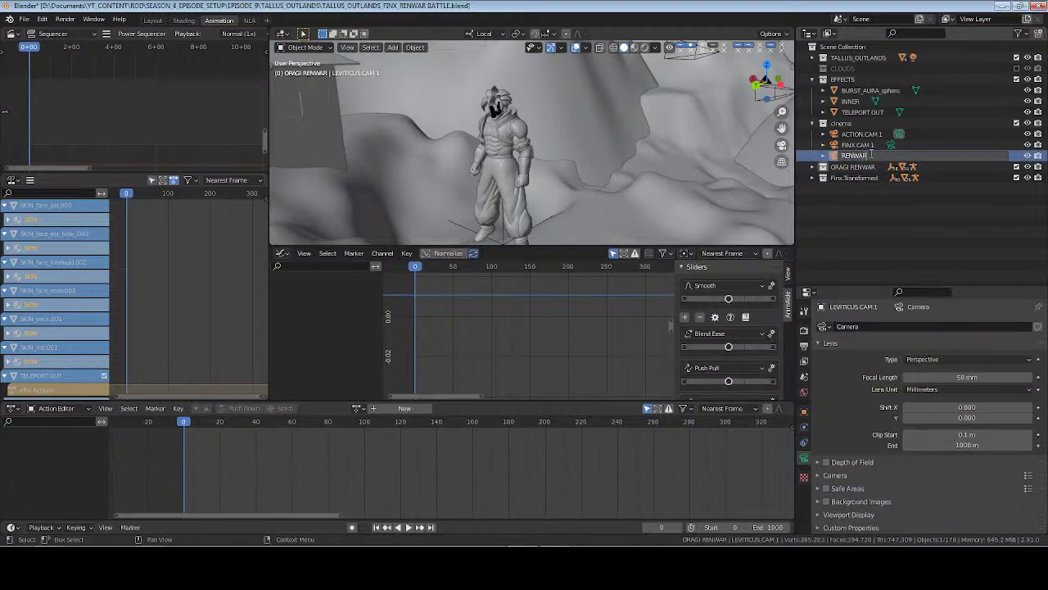
key(Return)
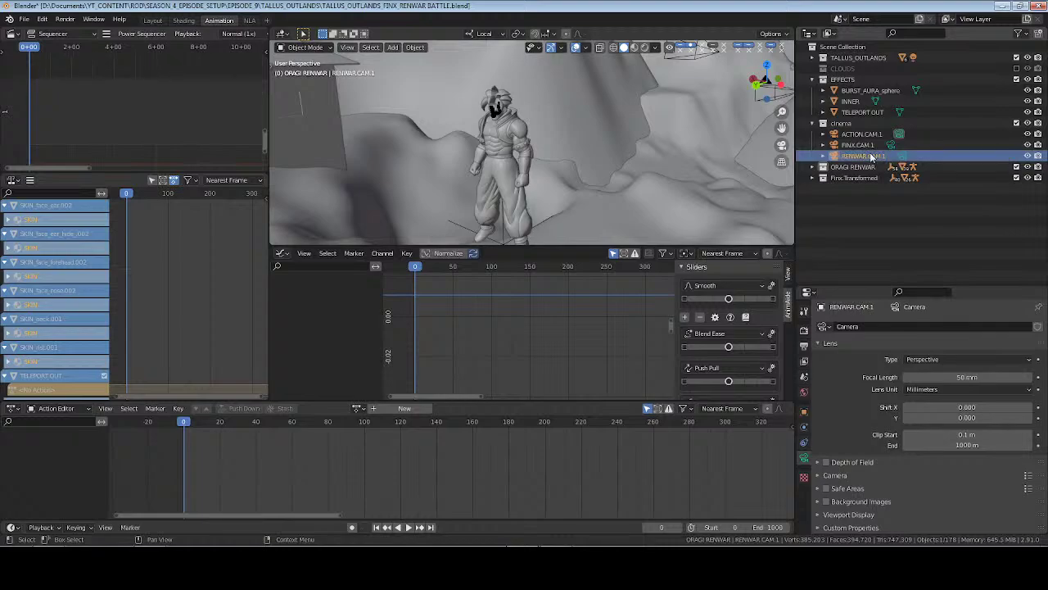
key(ctrl+s)
Look through ACTION.CAM.1 and center its view on the ORAGI RENWAR armature
click(900, 135)
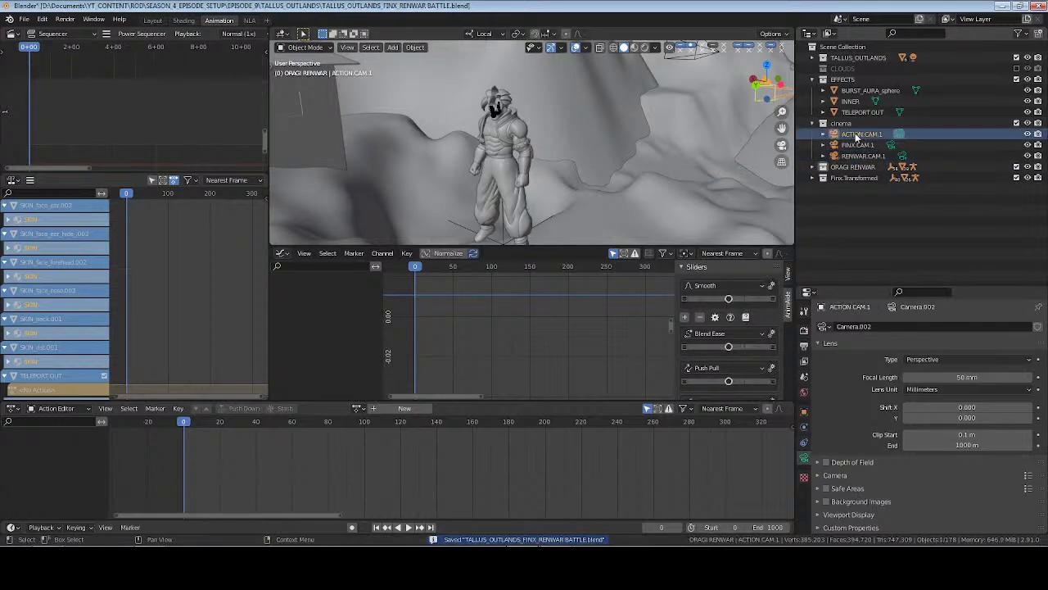
scroll(533, 161, down, 3)
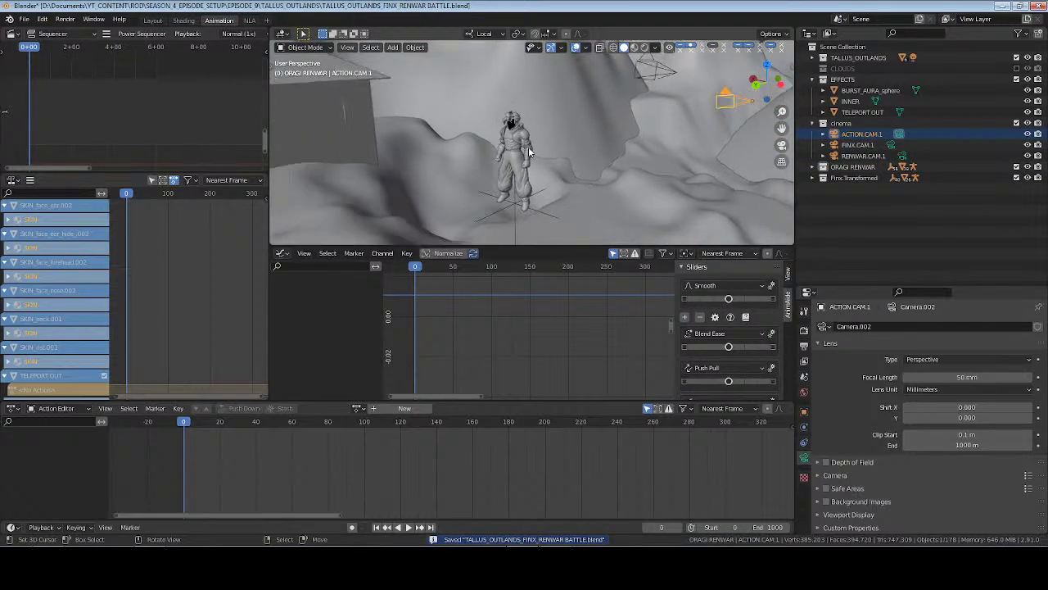
shift+middle_drag(533, 160, 592, 145)
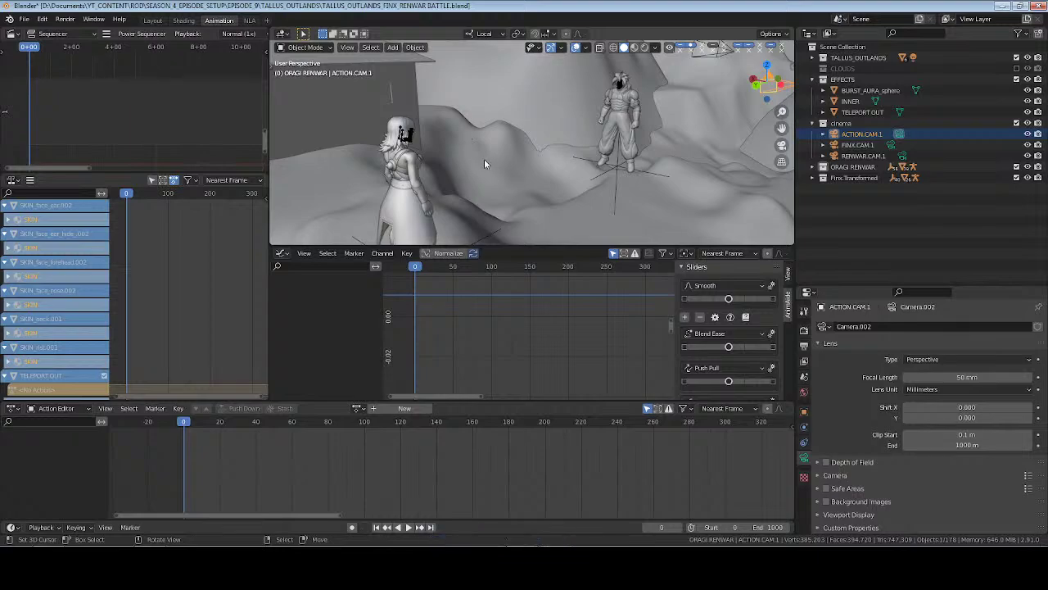
key(KP_0)
click(385, 136)
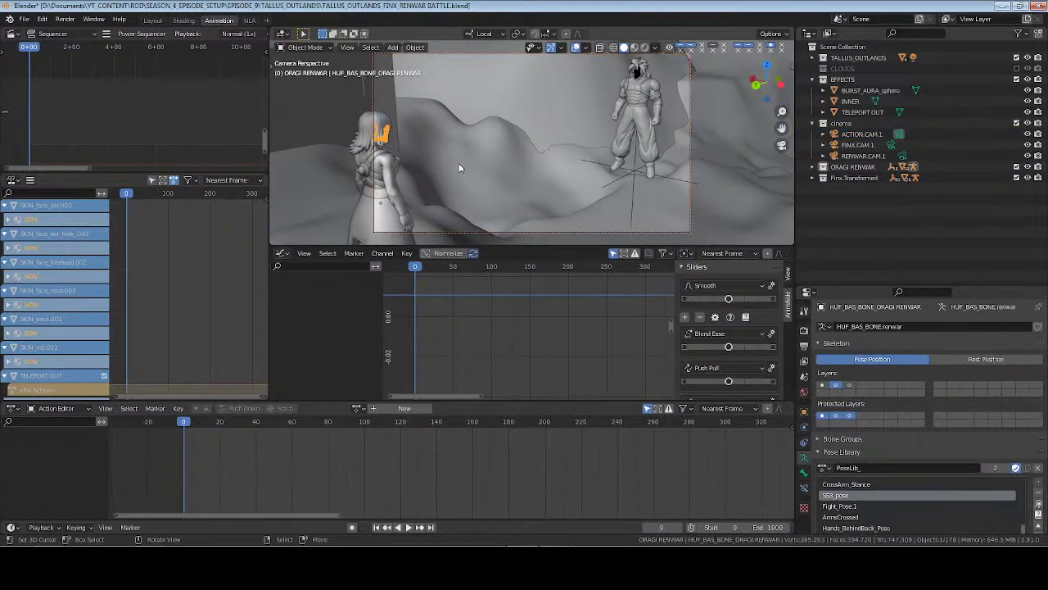
key(KP_Decimal)
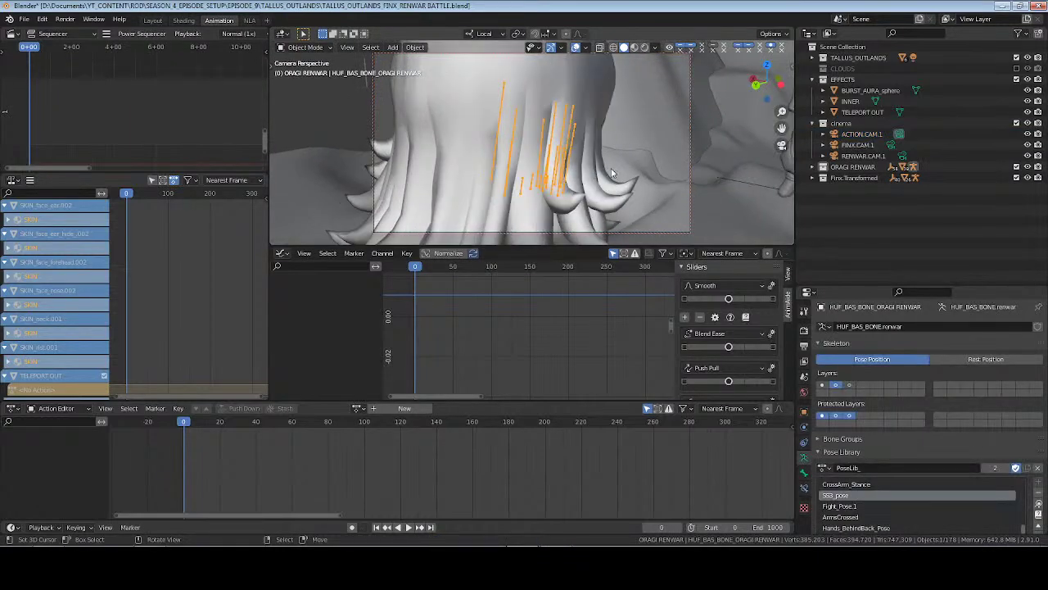
Make ACTION.CAM.1 the active camera and frame both characters, with ORAGI RENWAR seen from behind in the foreground
click(860, 134)
key(ctrl+KP_0)
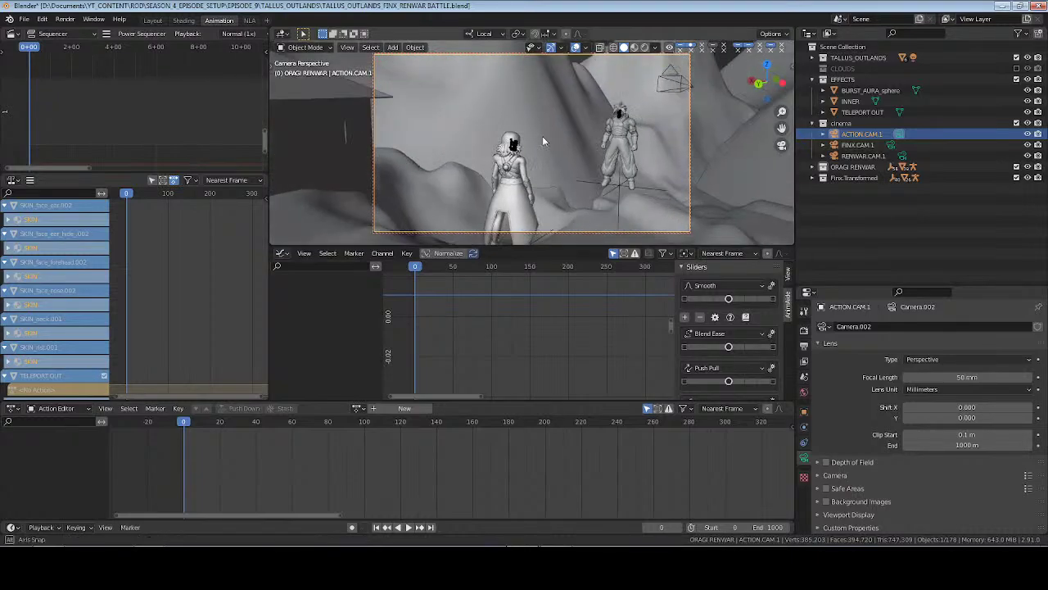
middle_drag(542, 136, 524, 160)
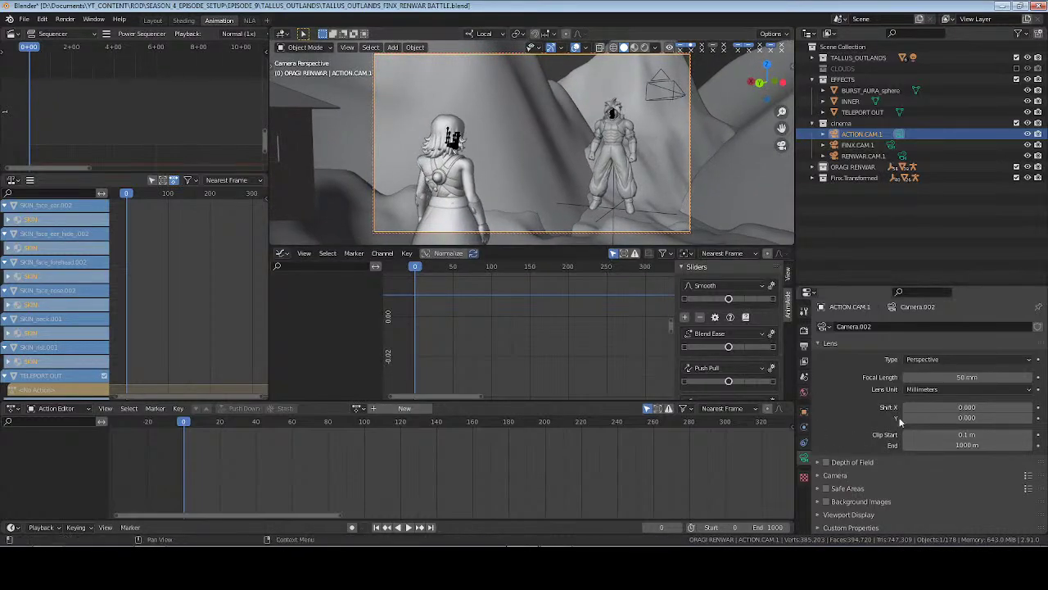
Keyframe the location and rotation of ACTION.CAM.1 at frame 0, enable auto keying and save the file
click(805, 414)
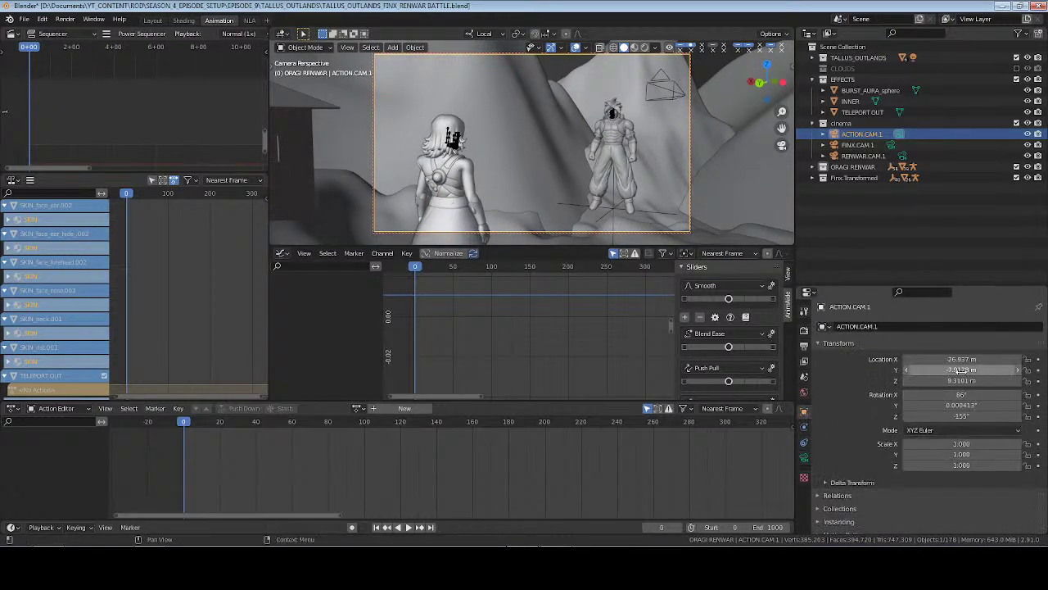
key(i)
key(i)
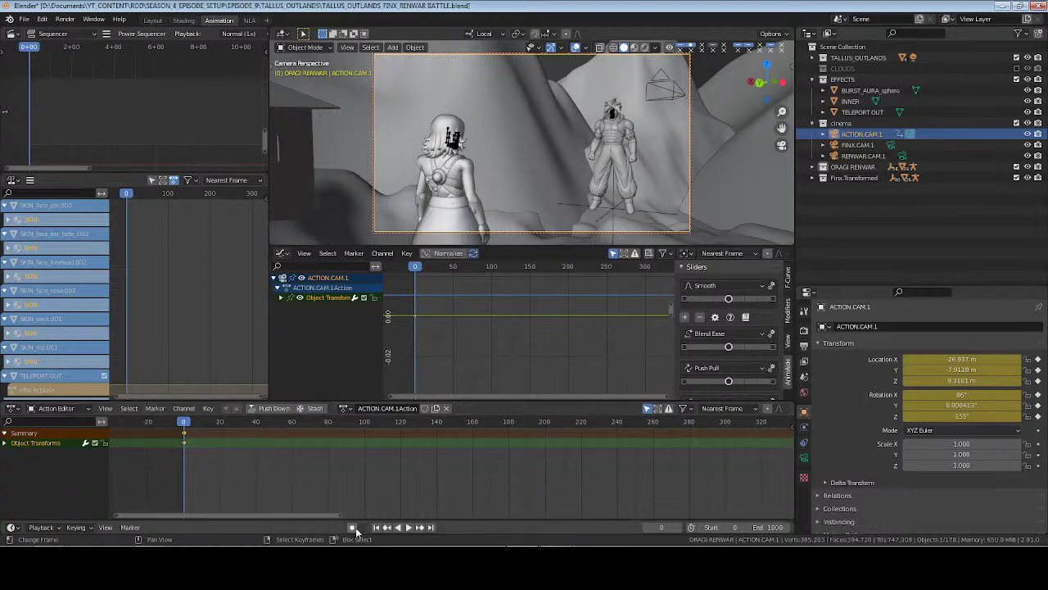
key(ctrl+s)
Reframe ACTION.CAM.1 behind ORAGI RENWAR at about X -26.2, Y -8.2, Z 9.1 m, re-key its transform at frame 0 and save
middle_drag(506, 182, 528, 191)
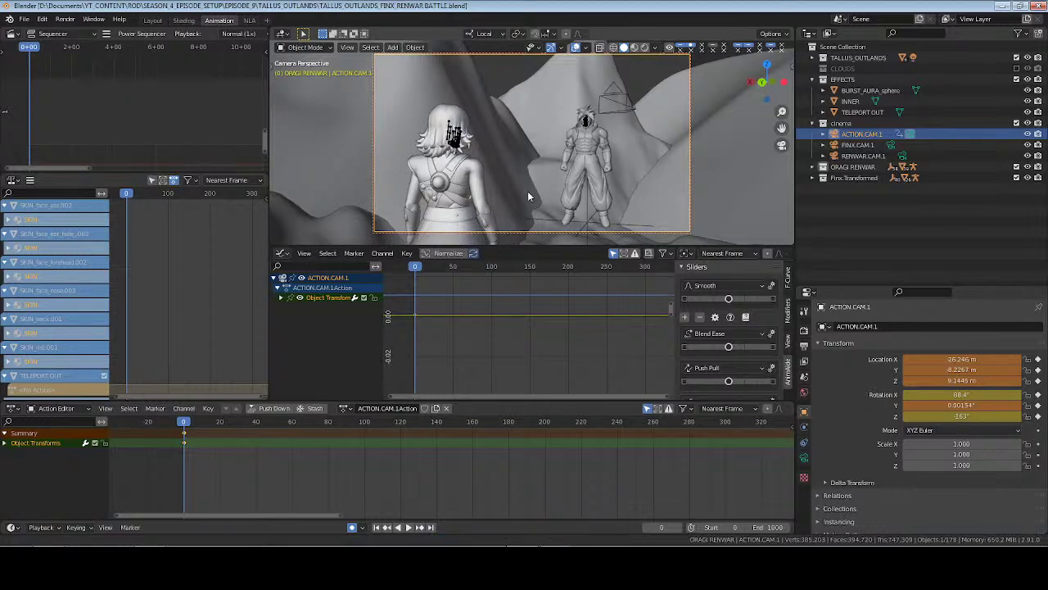
key(i)
key(ctrl+s)
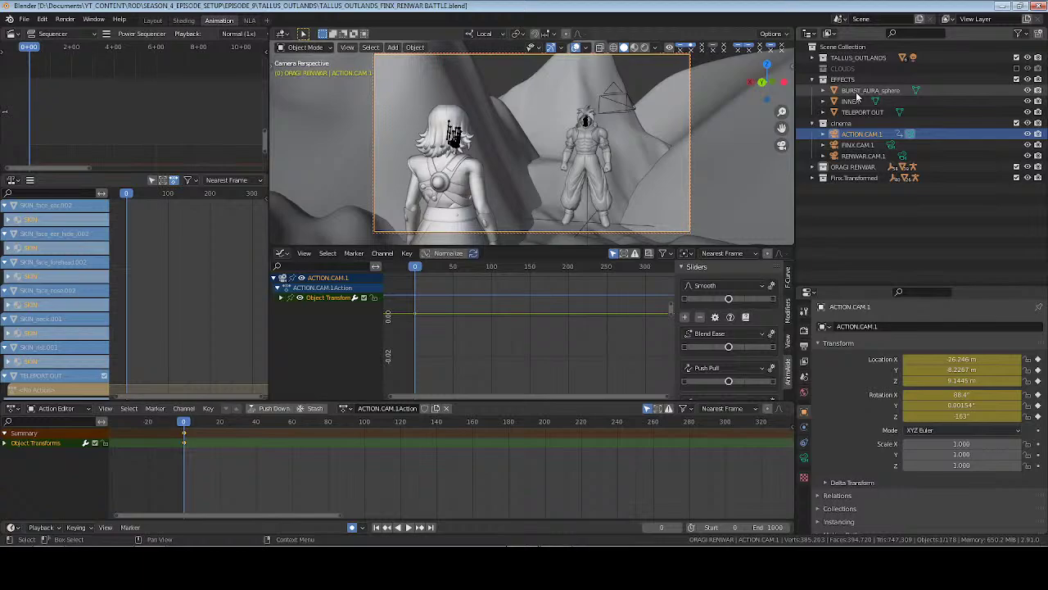
Delete BURST_AURA_sphere, INNER and TELEPORT OUT from the EFFECTS collection and save the file
drag(857, 97, 856, 112)
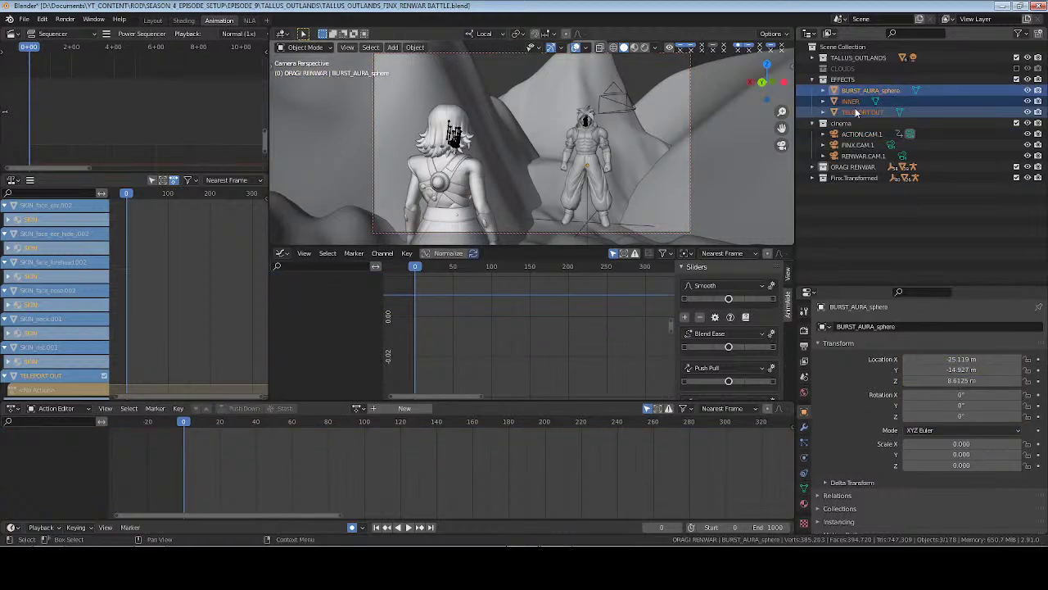
right_click(857, 112)
click(811, 141)
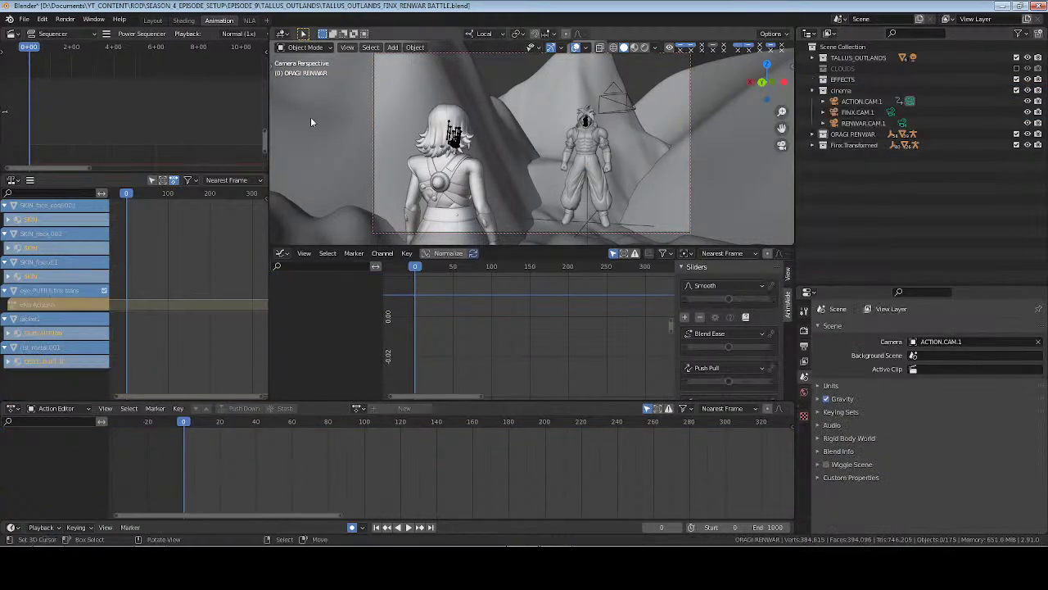
key(ctrl+s)
Clean up the file's unused data-blocks and save it again
click(24, 19)
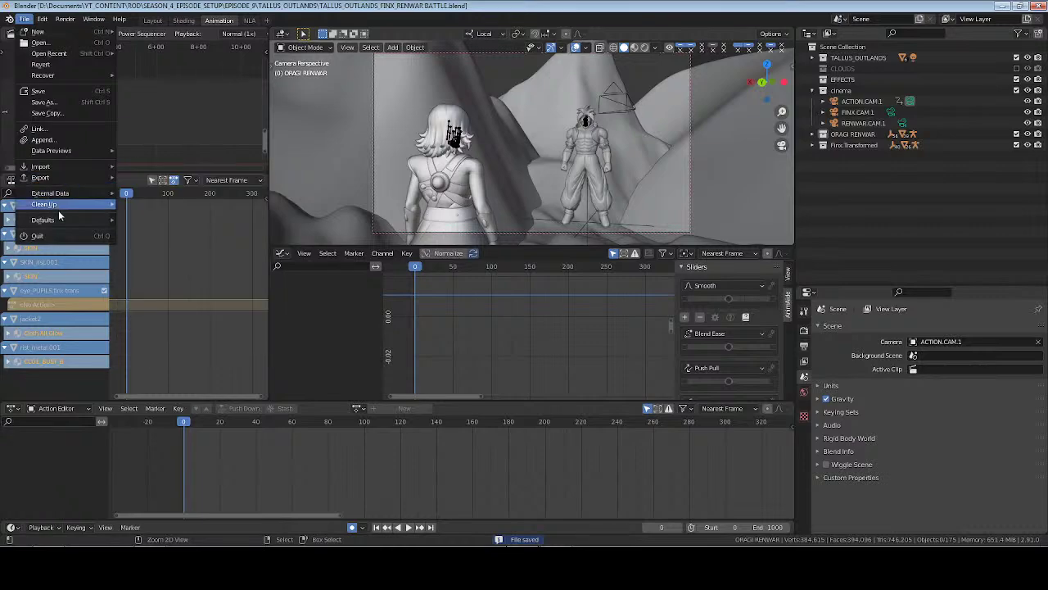
click(144, 204)
key(ctrl+s)
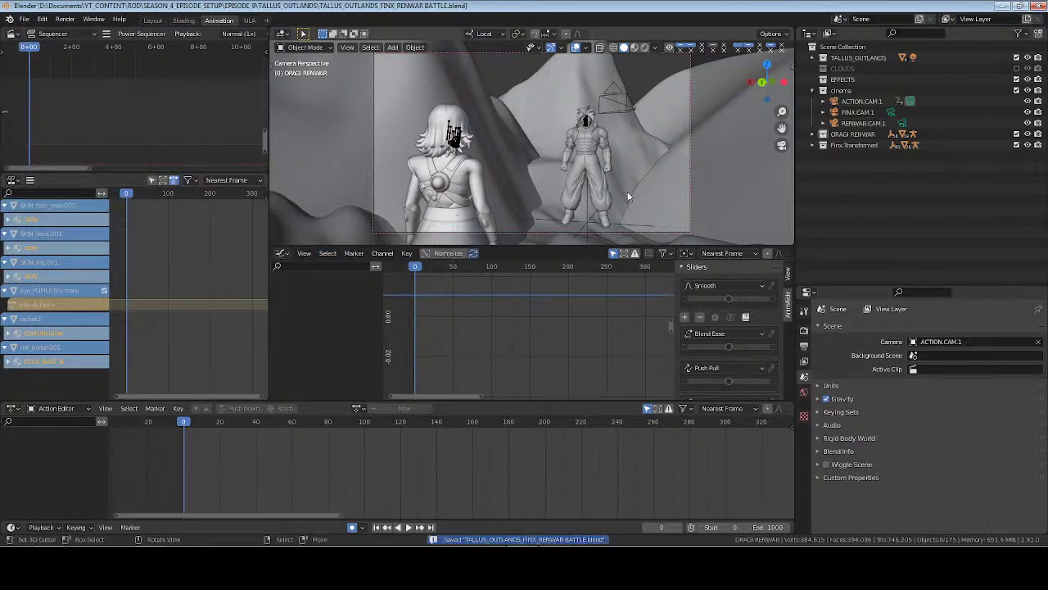
Switch to Streamlabs OBS and check the live chat and stream scenes
scroll(515, 444, down, 3)
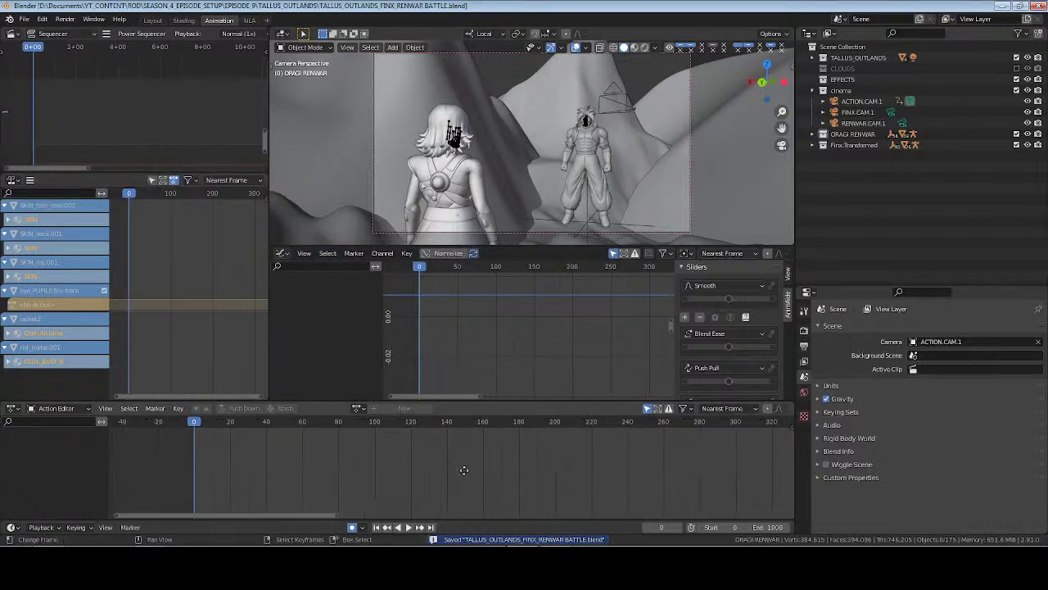
key(alt+Tab)
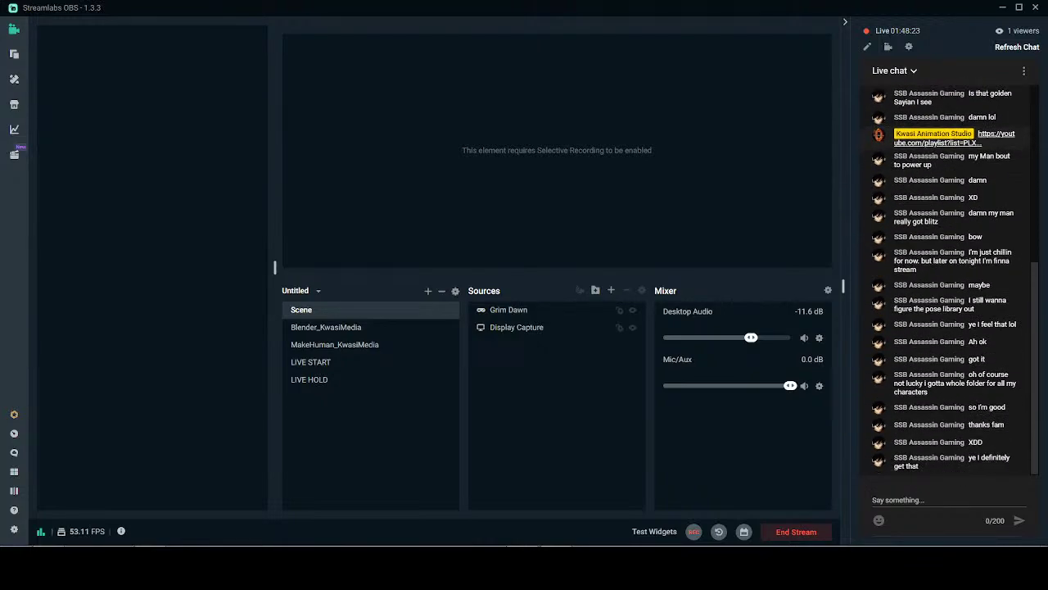
key(alt+Tab)
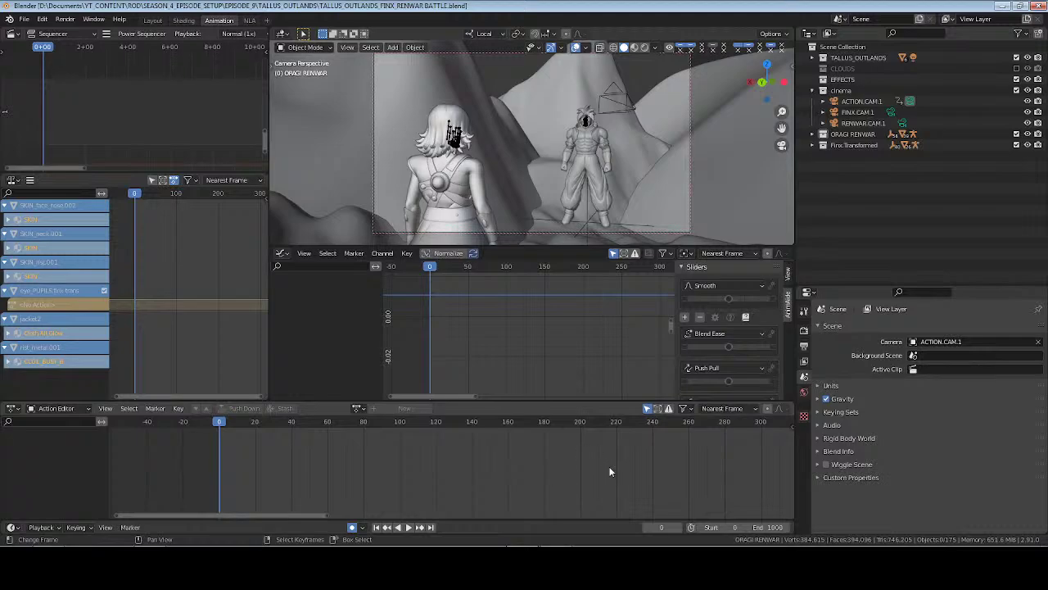
key(alt+Tab)
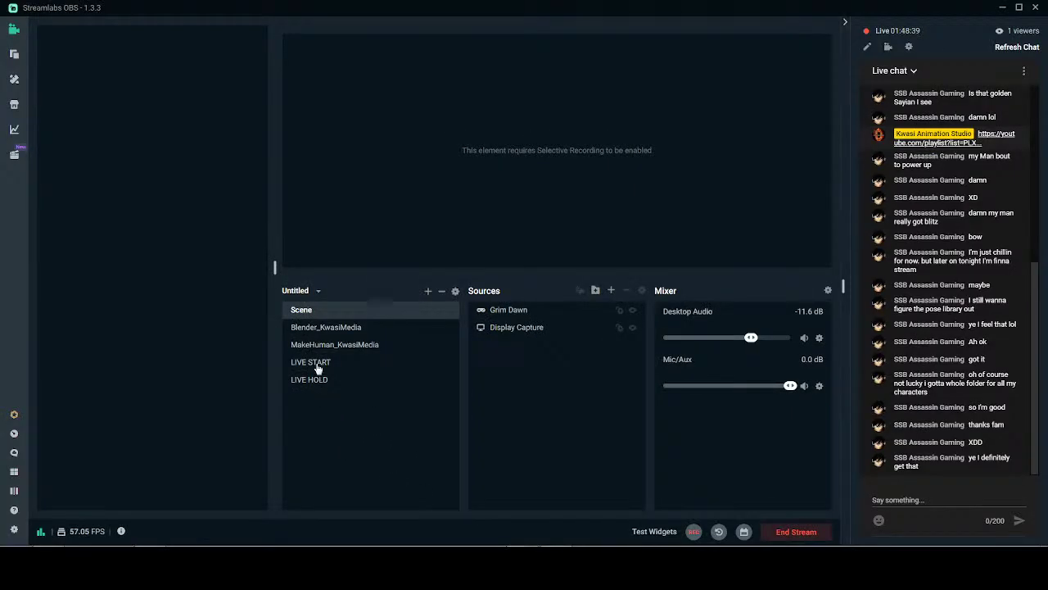